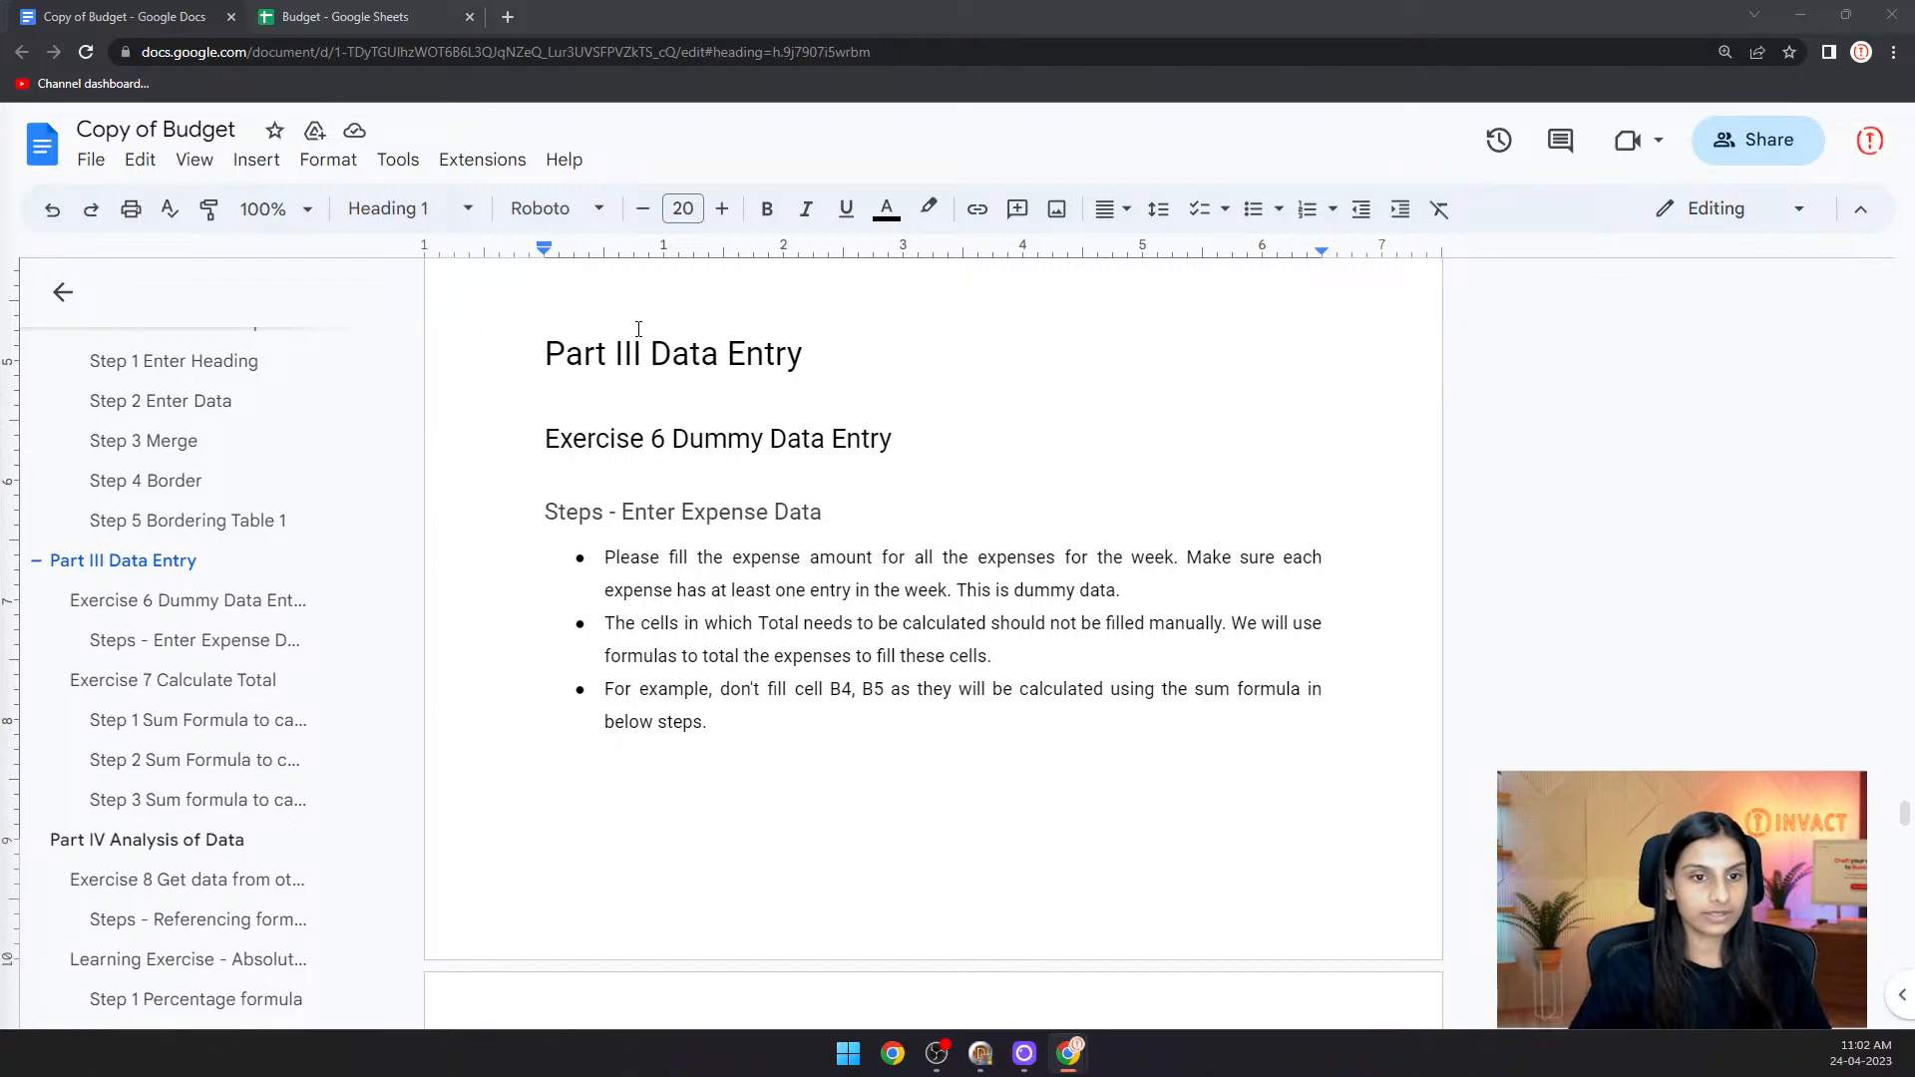
- Switch to the Budget spreadsheet and review the weekly expense table, the week's budget snapshot and the Exercise 2 sheet
left_click(379, 10)
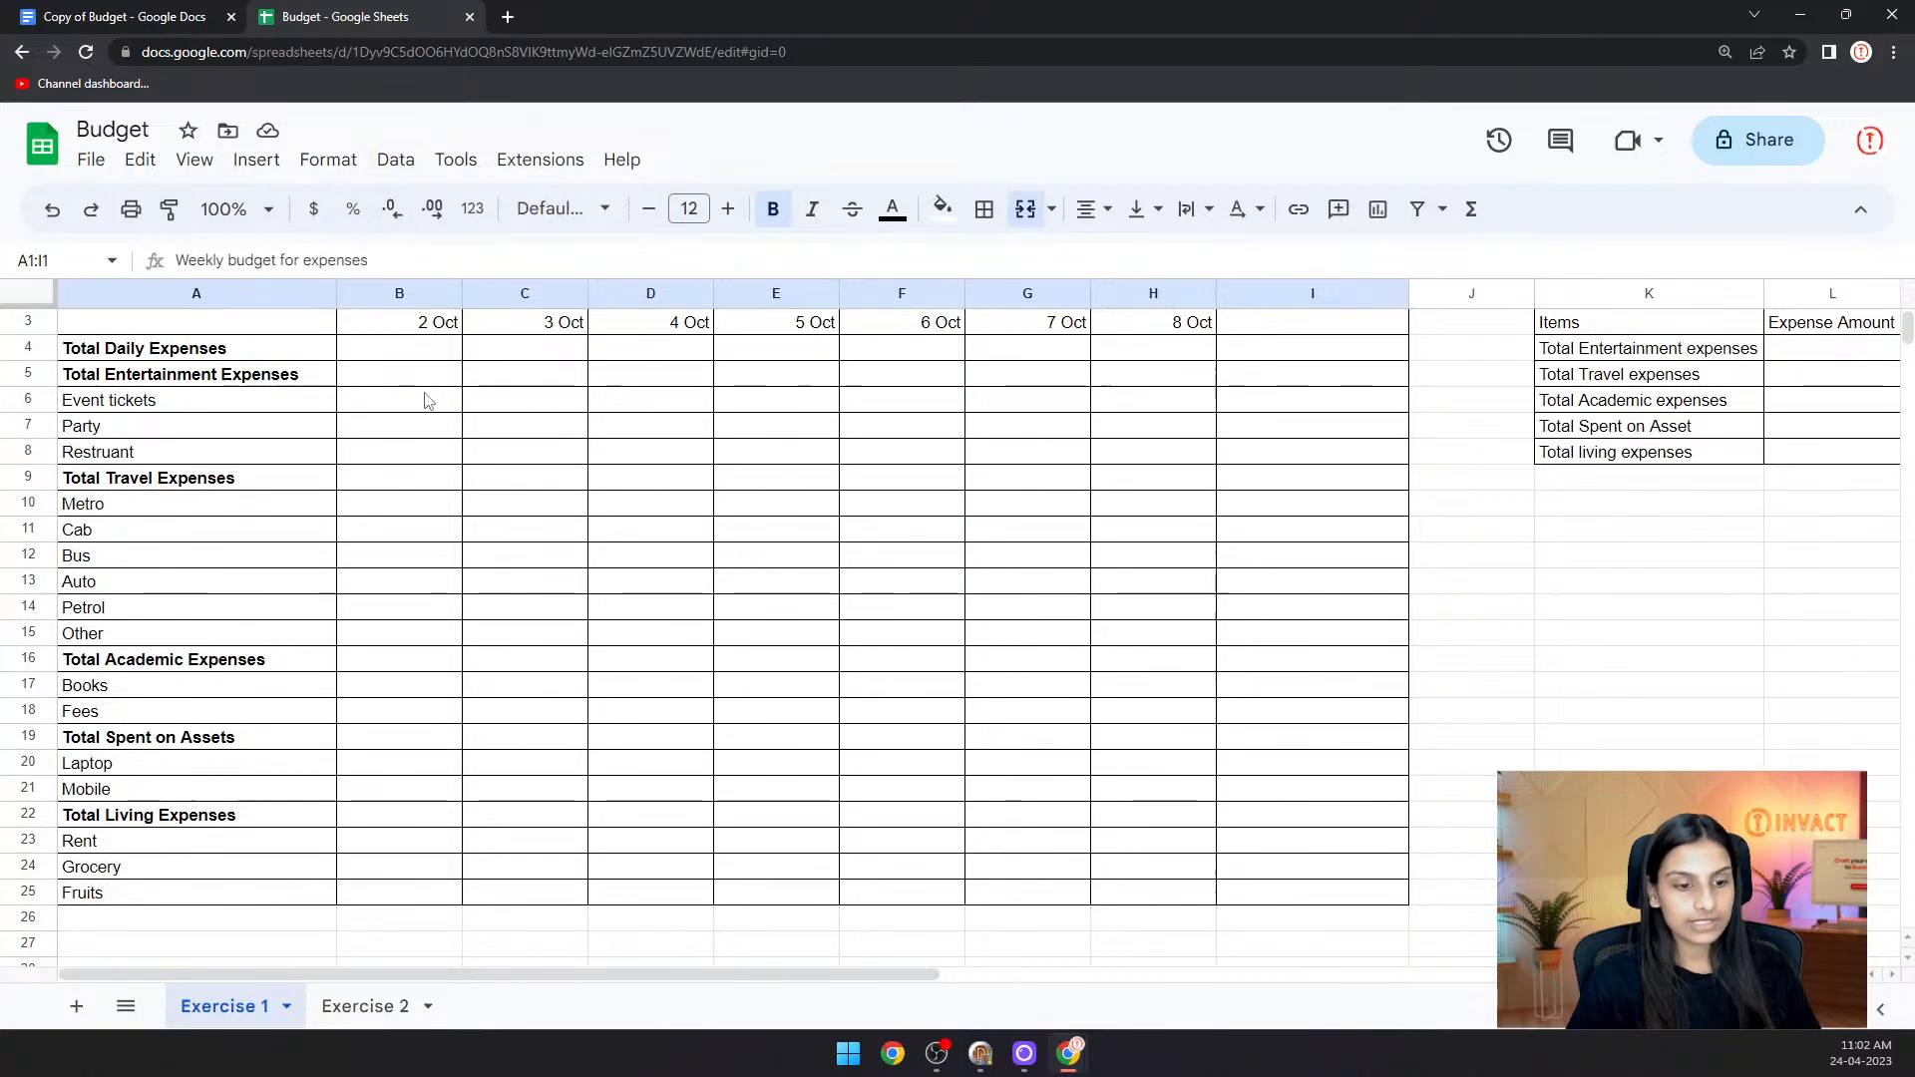
scroll(761, 513, "up", 1)
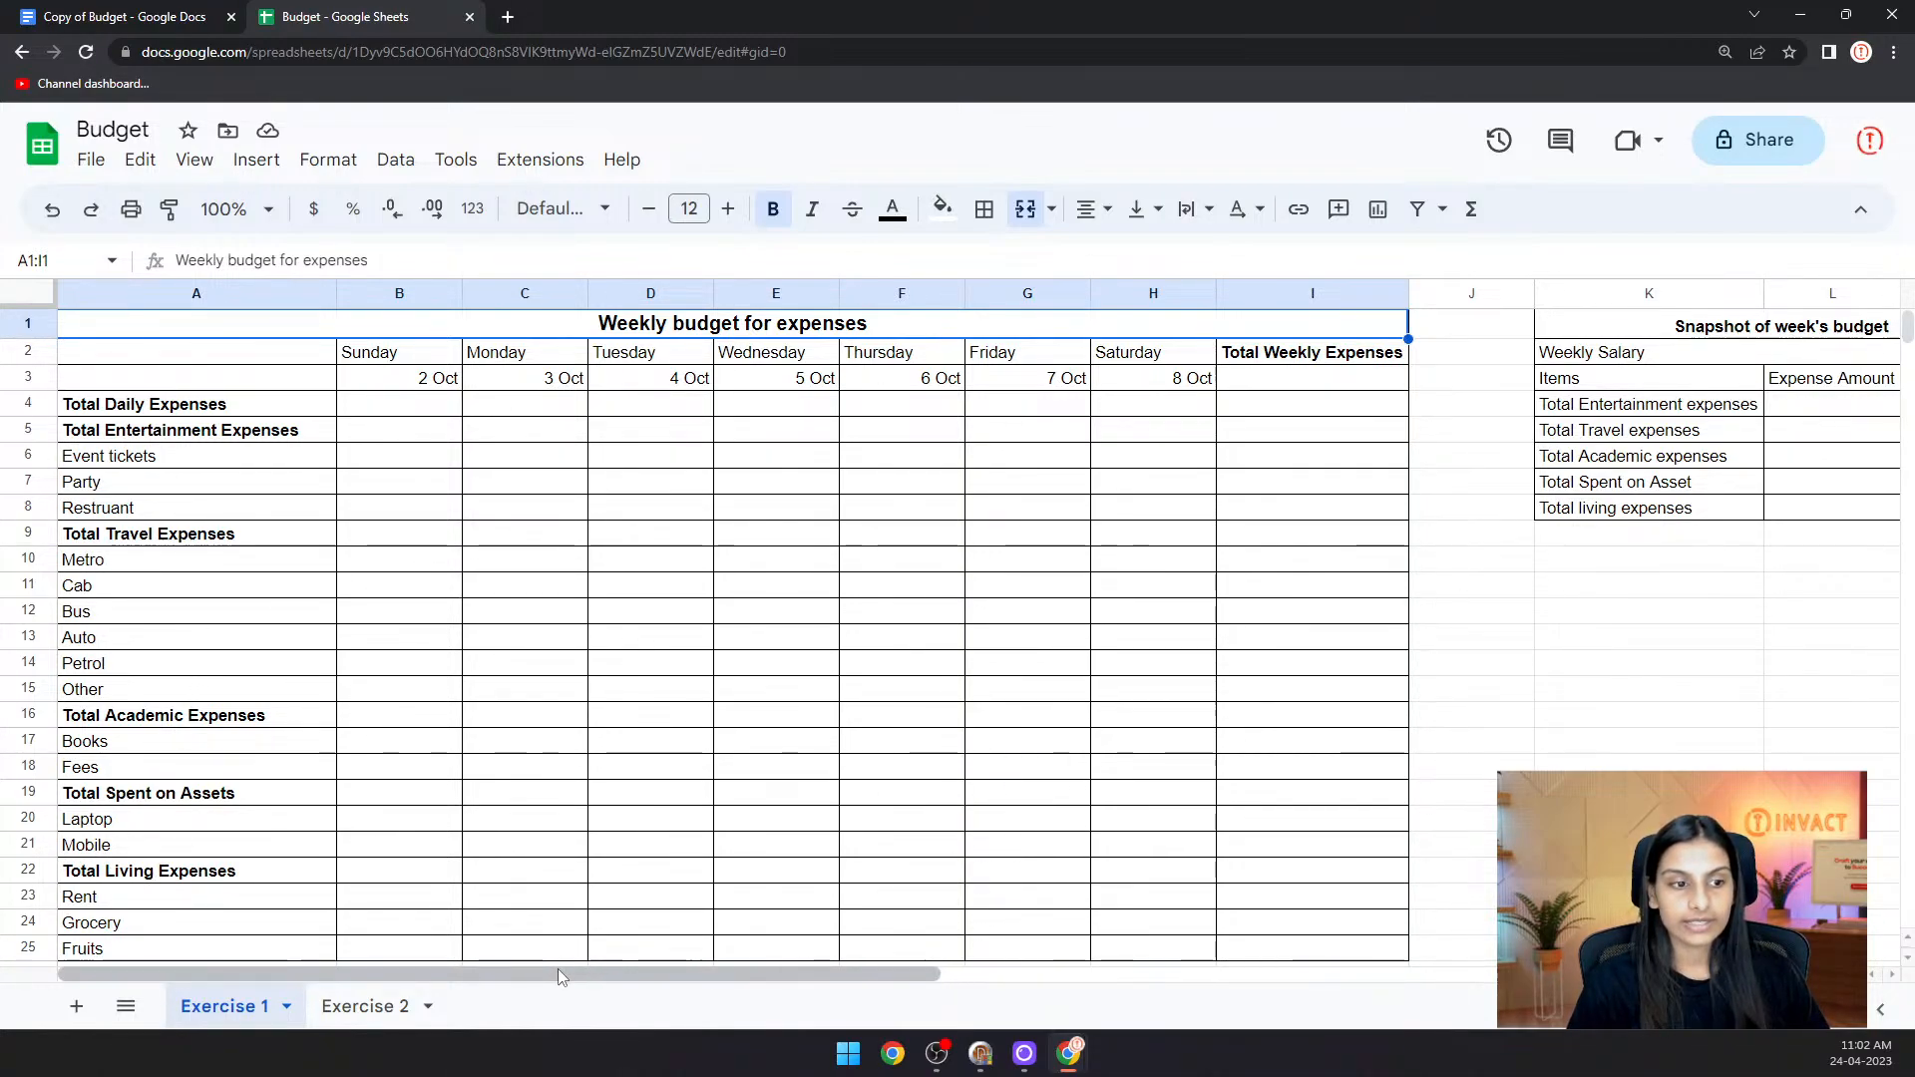
left_click_drag(567, 975, 906, 941)
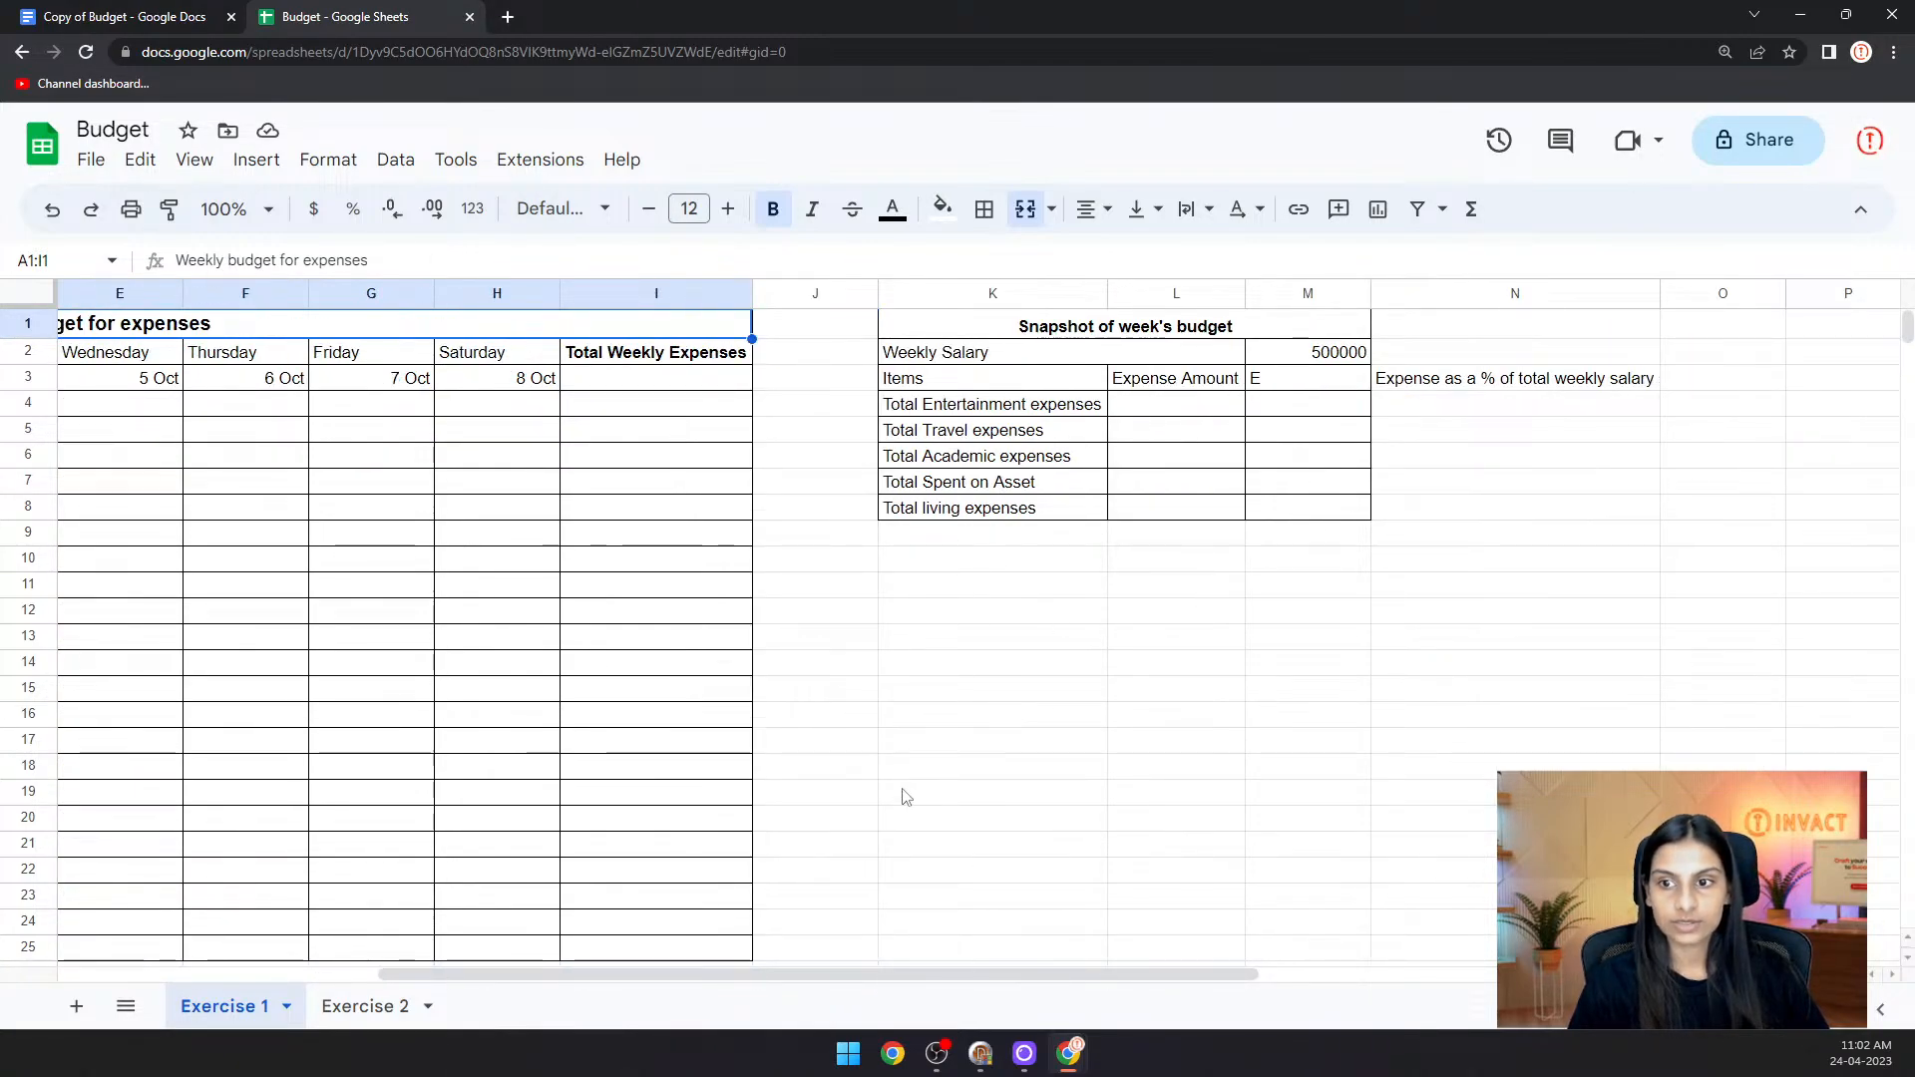
left_click(372, 1009)
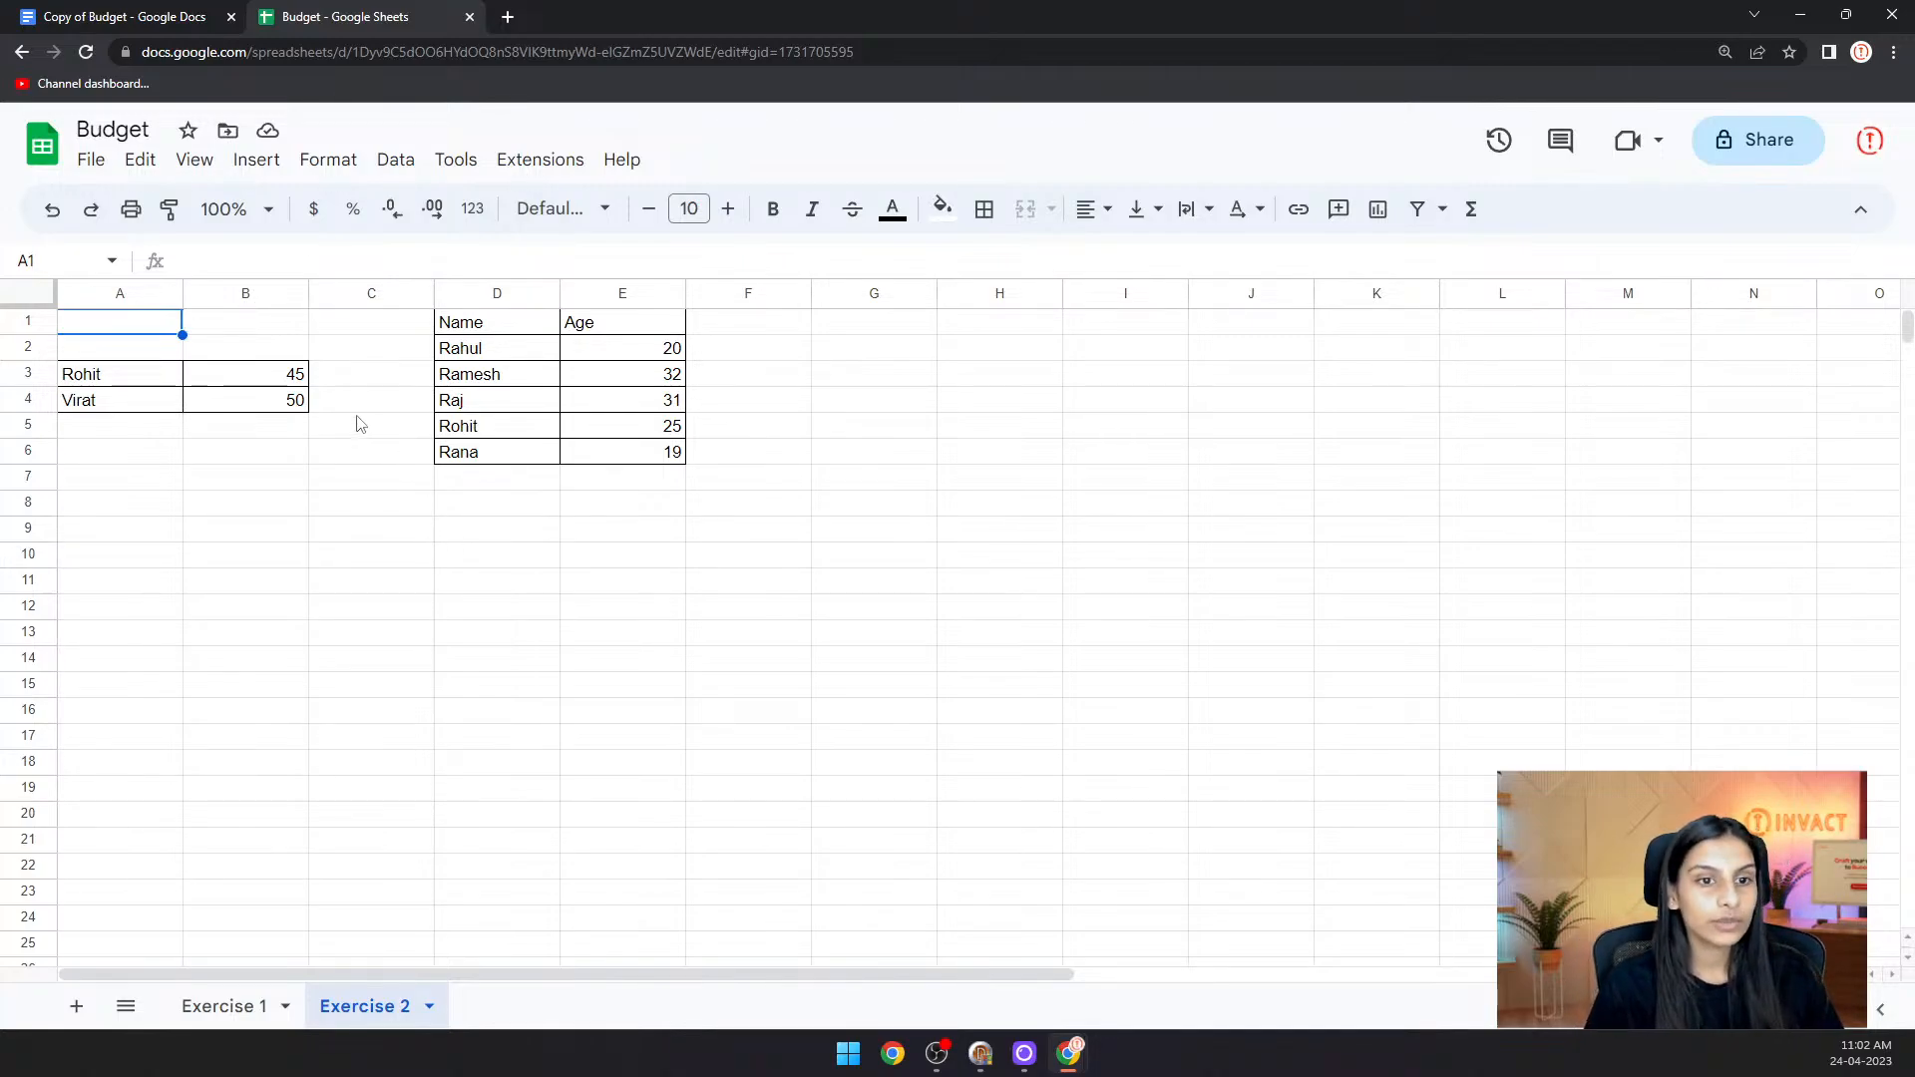
- Switch to the Copy of Budget document and read the Exercise 6 Dummy Data Entry instructions and the start of Exercise 7
left_click(165, 14)
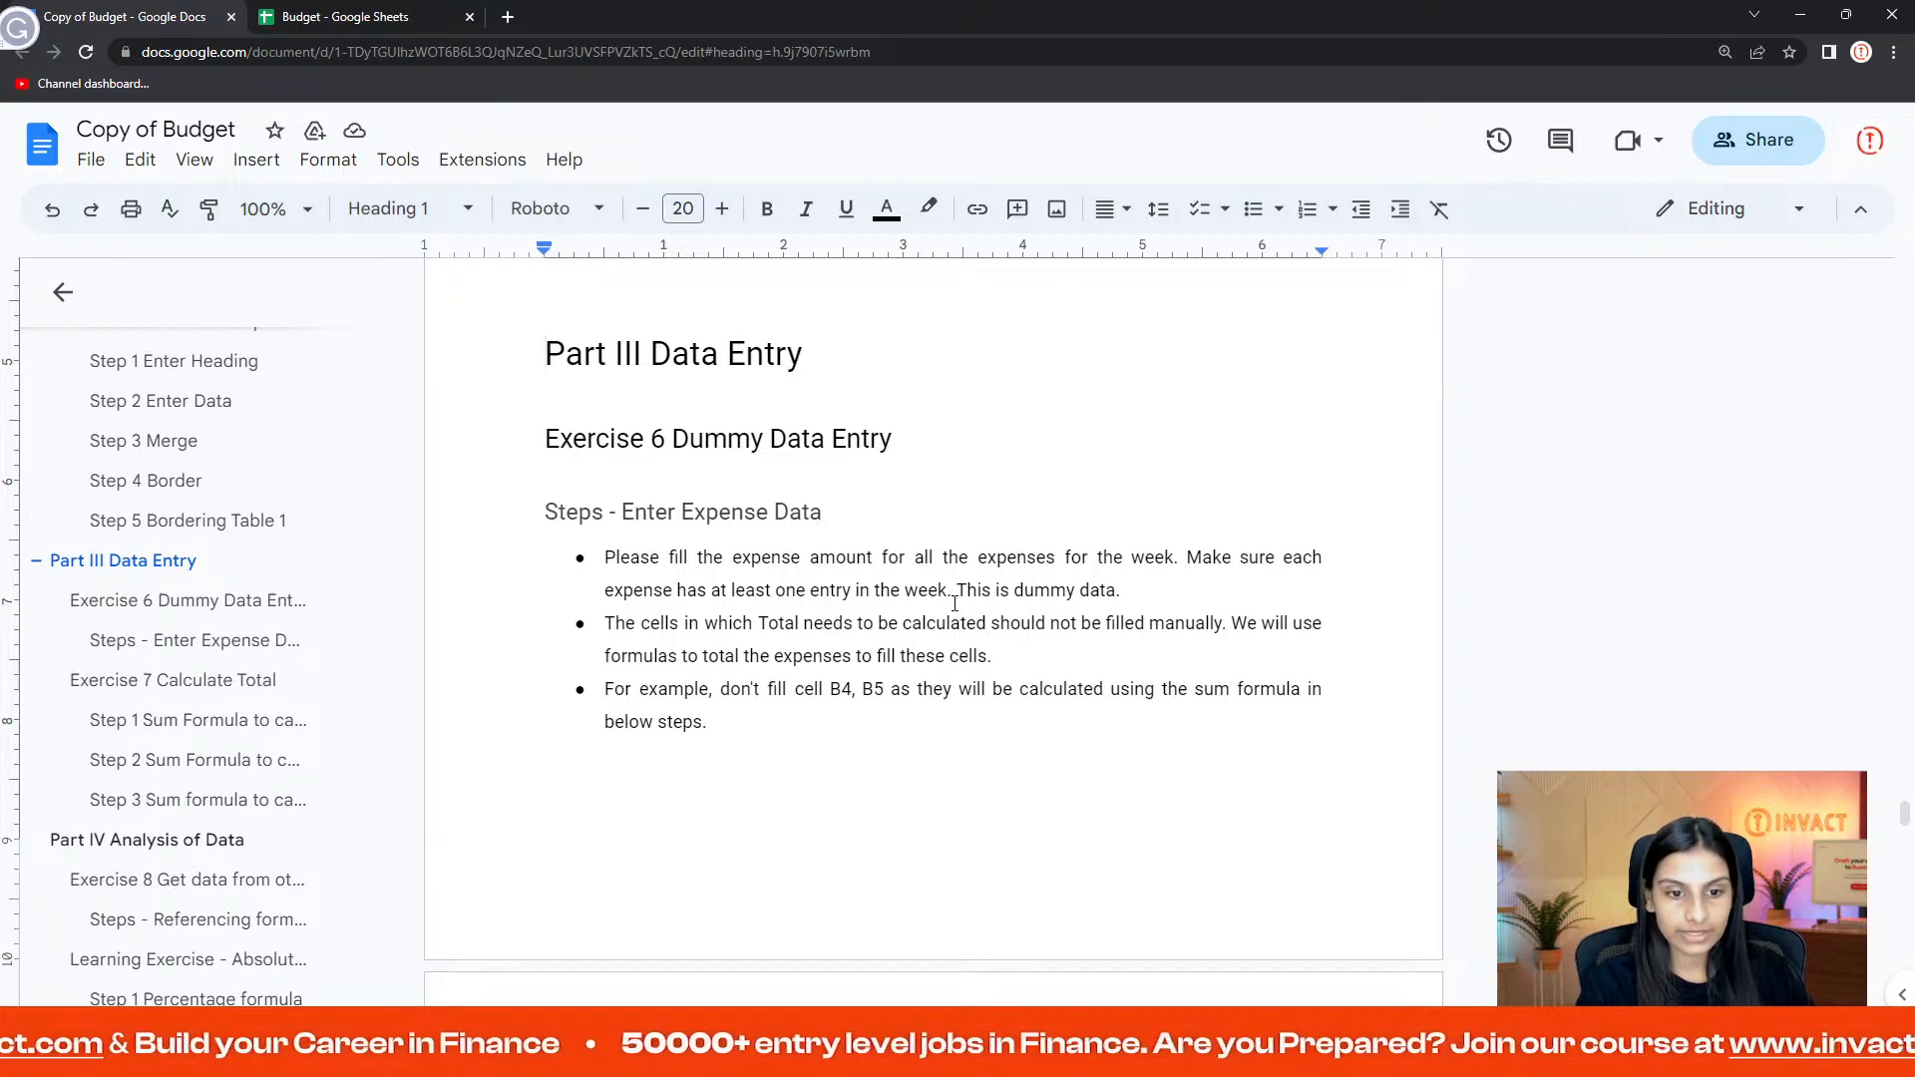
scroll(954, 603, "down", 1)
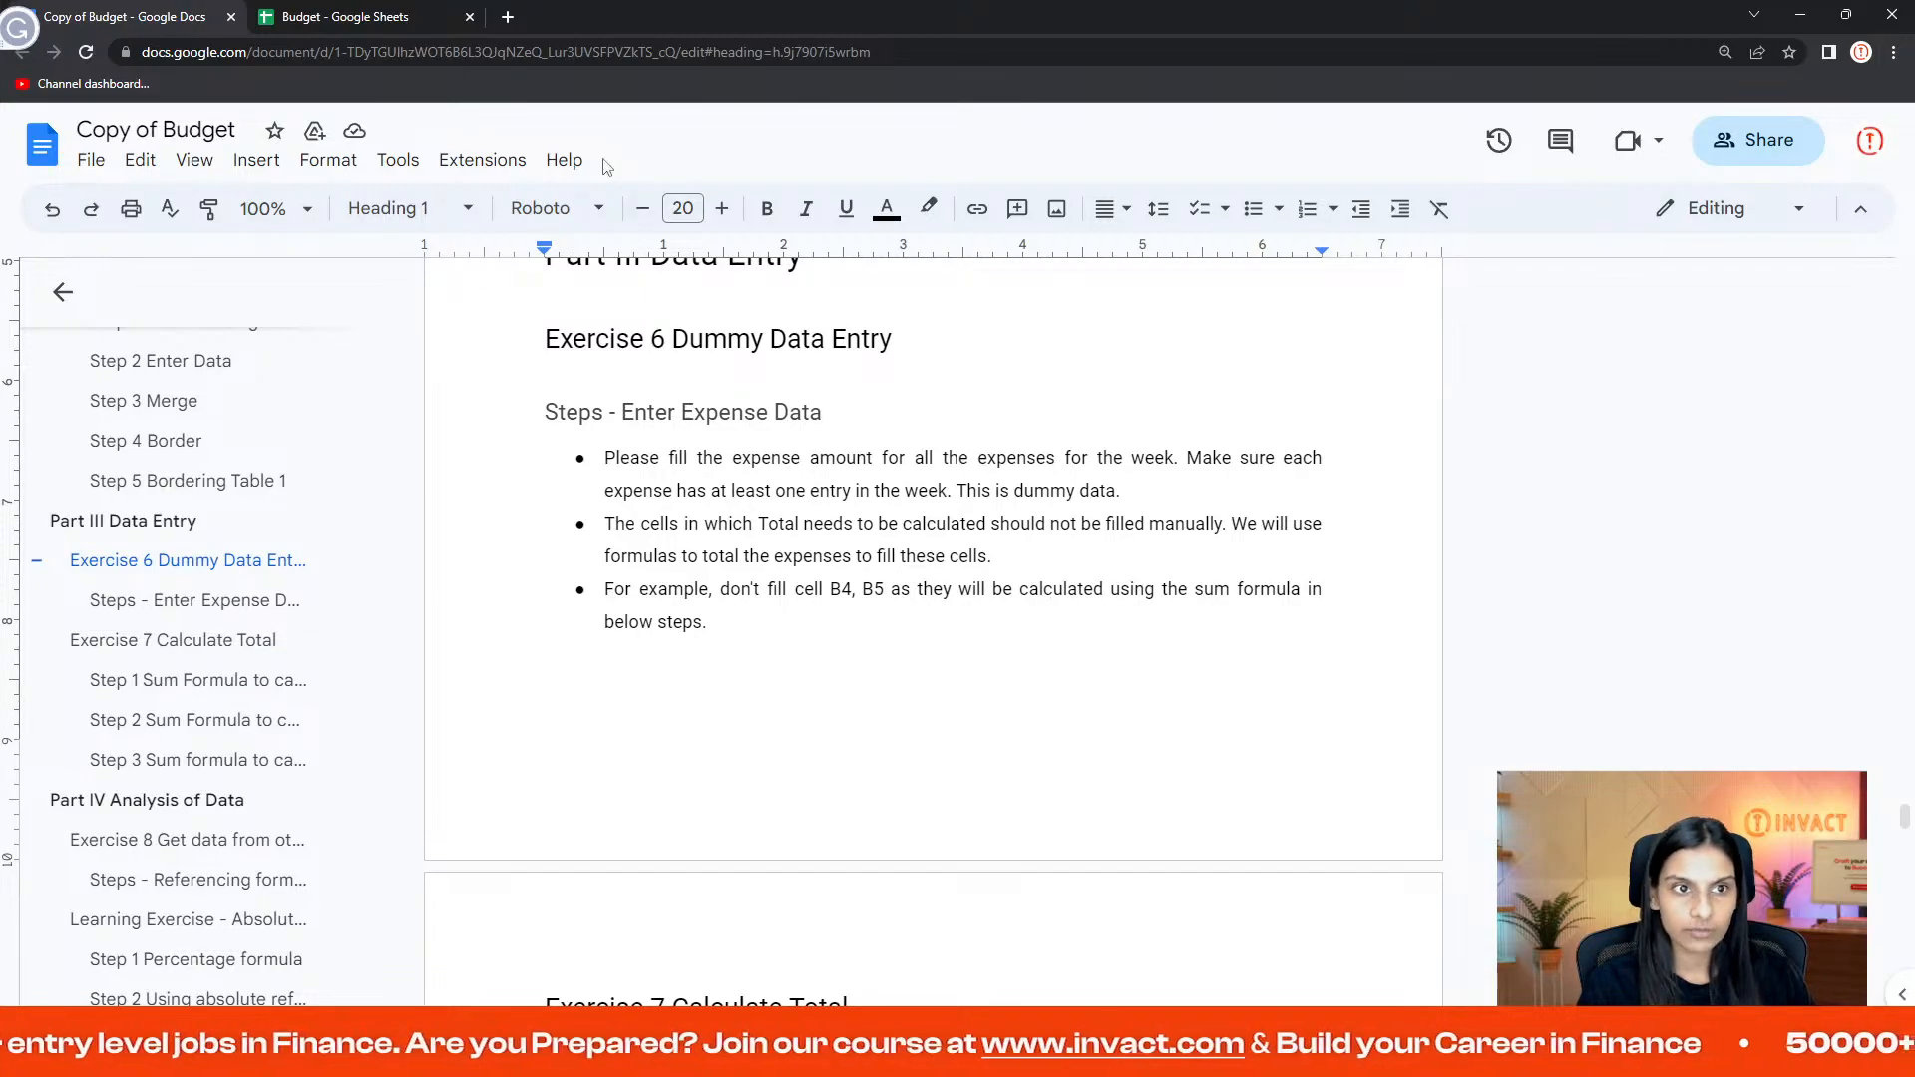
scroll(857, 361, "down", 4)
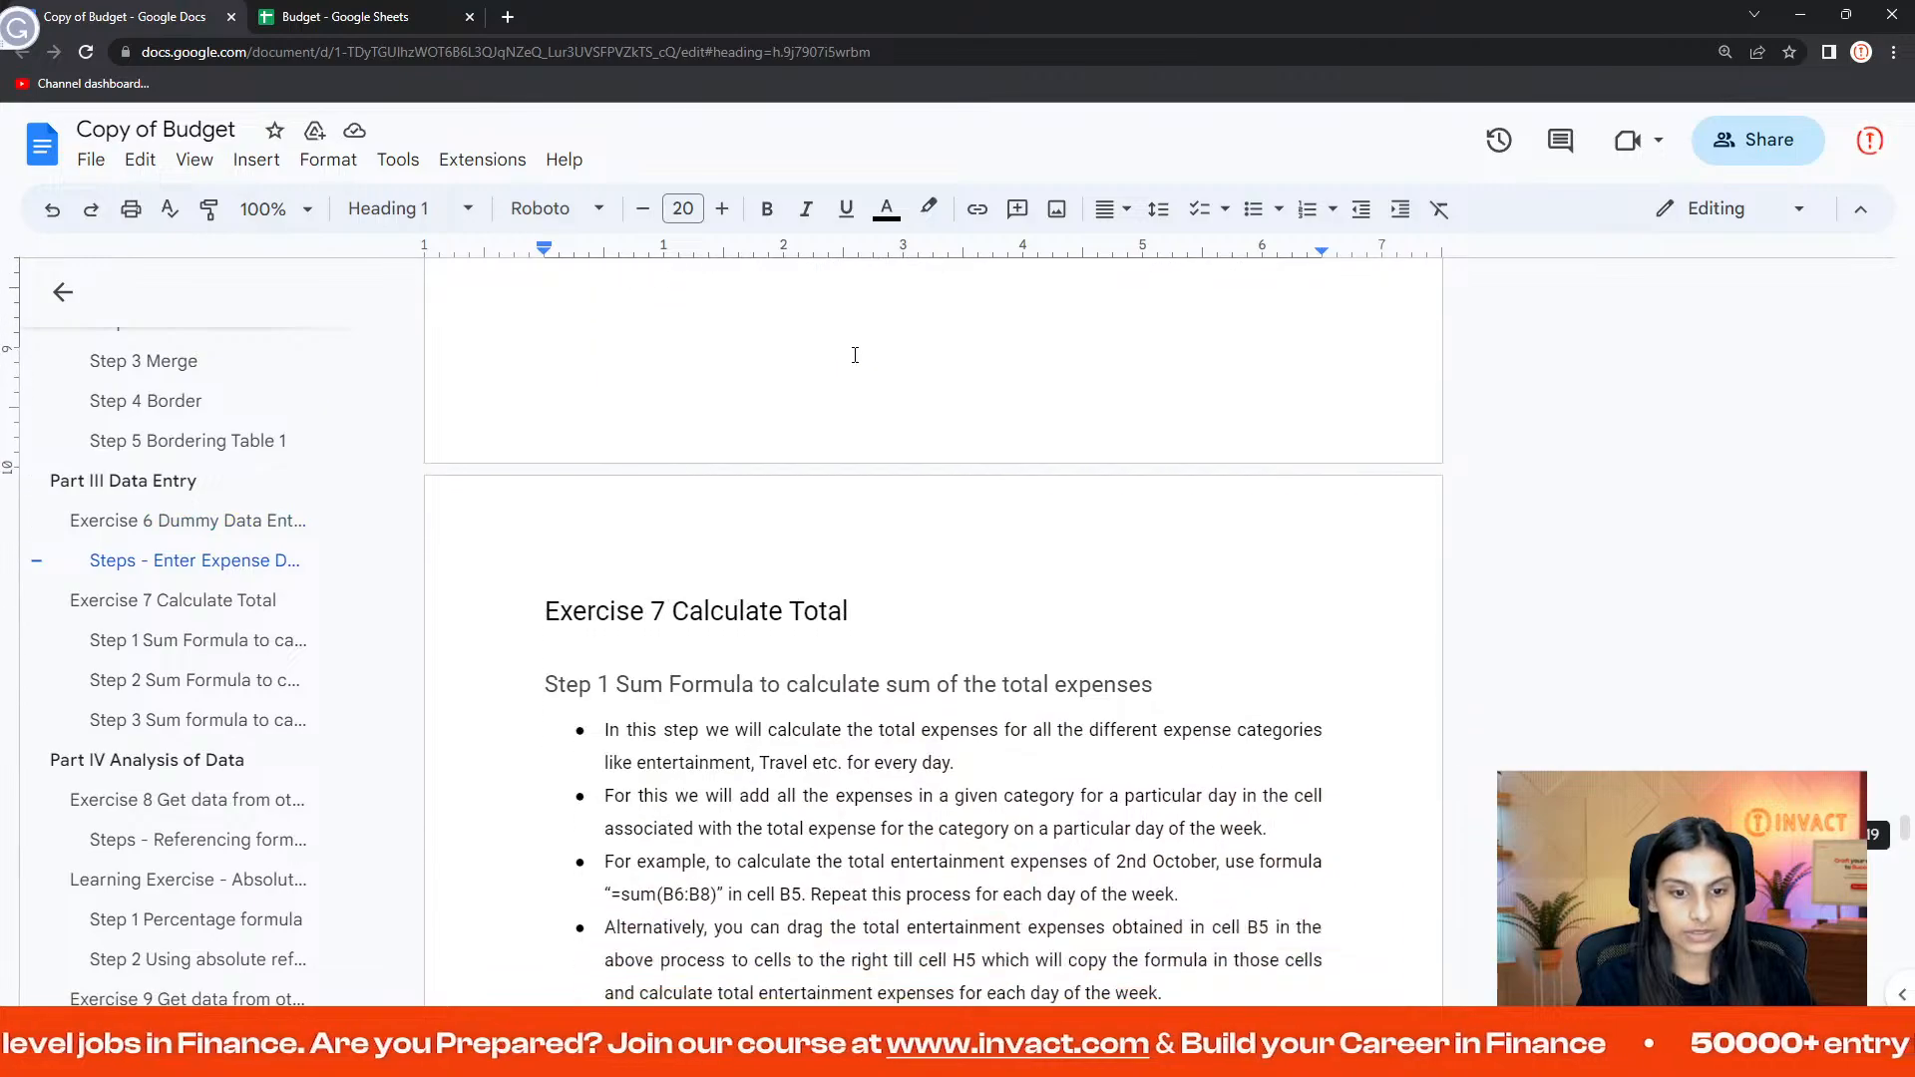
scroll(855, 355, "up", 4)
- Switch back to the Budget spreadsheet and examine both Exercise 1 tables and the Exercise 2 sheet, rechecking the Exercise 6 instructions
left_click(419, 17)
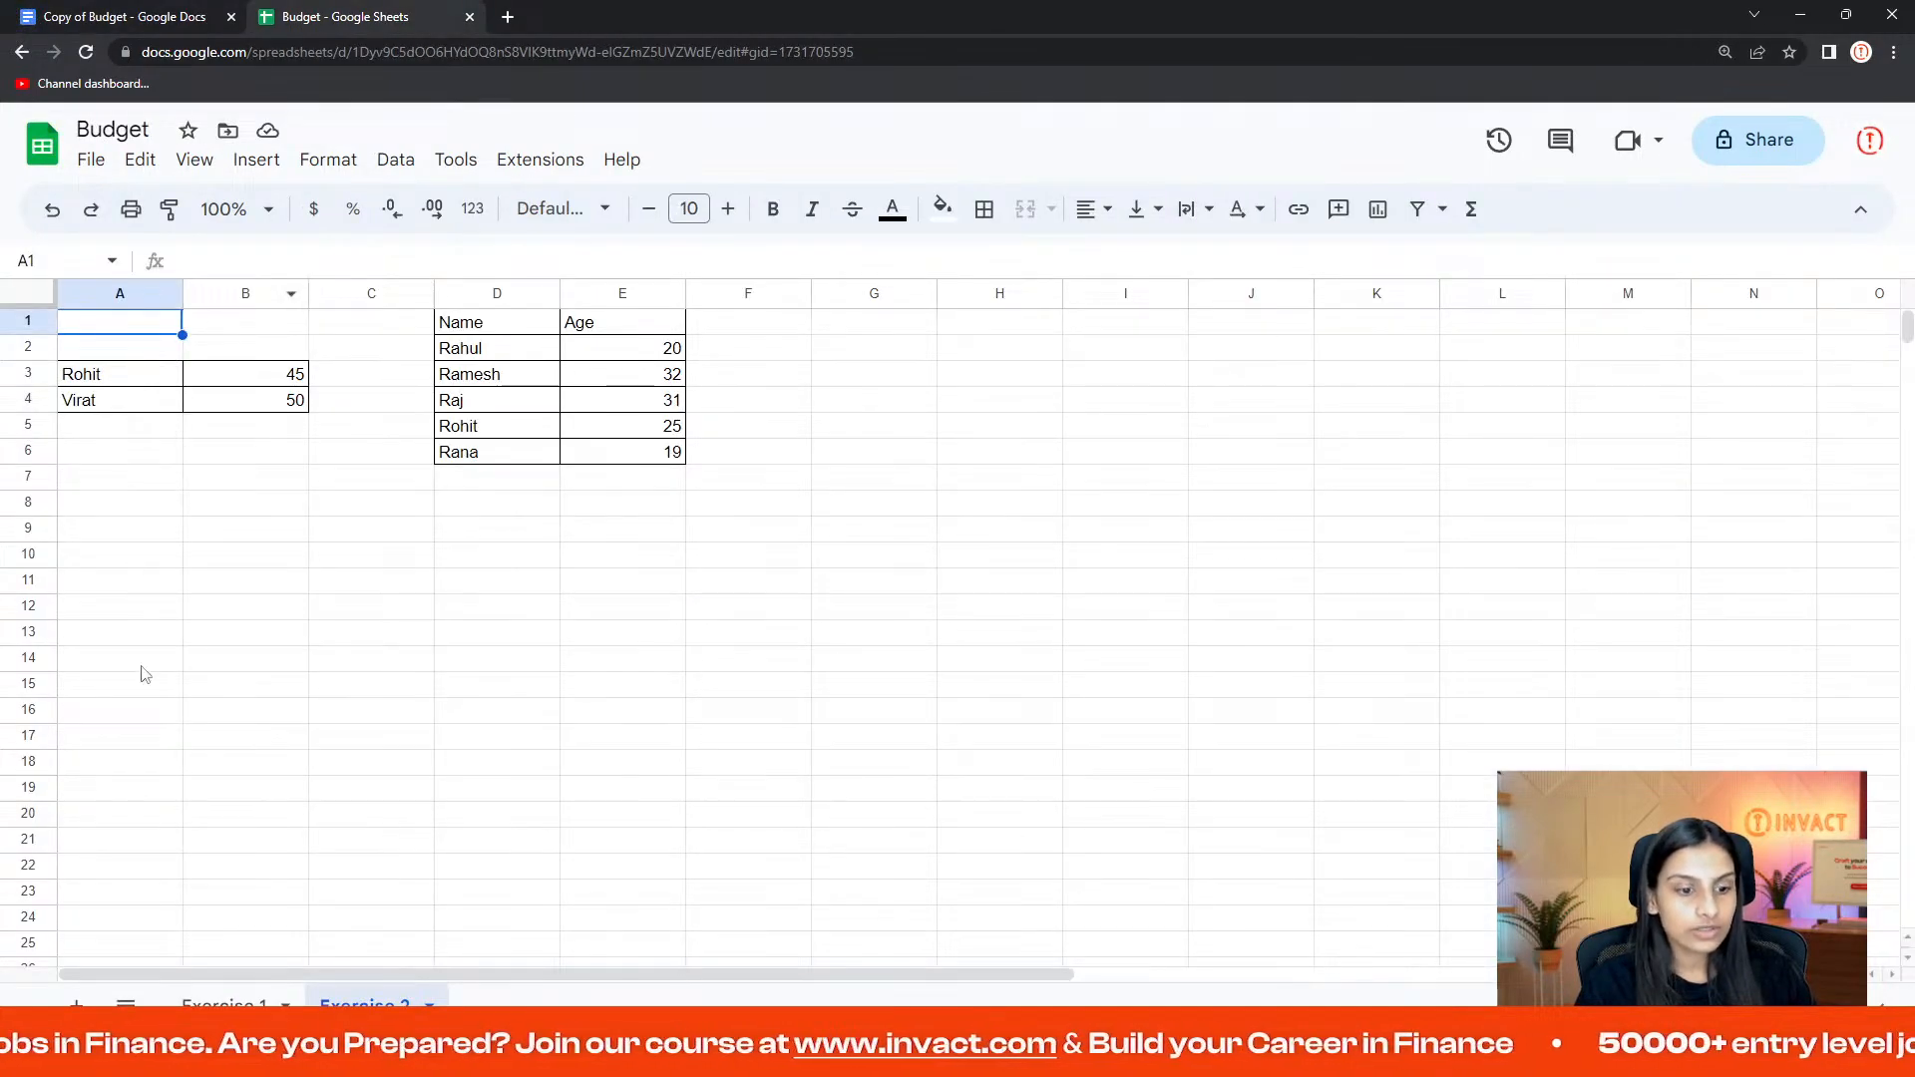
left_click(225, 1006)
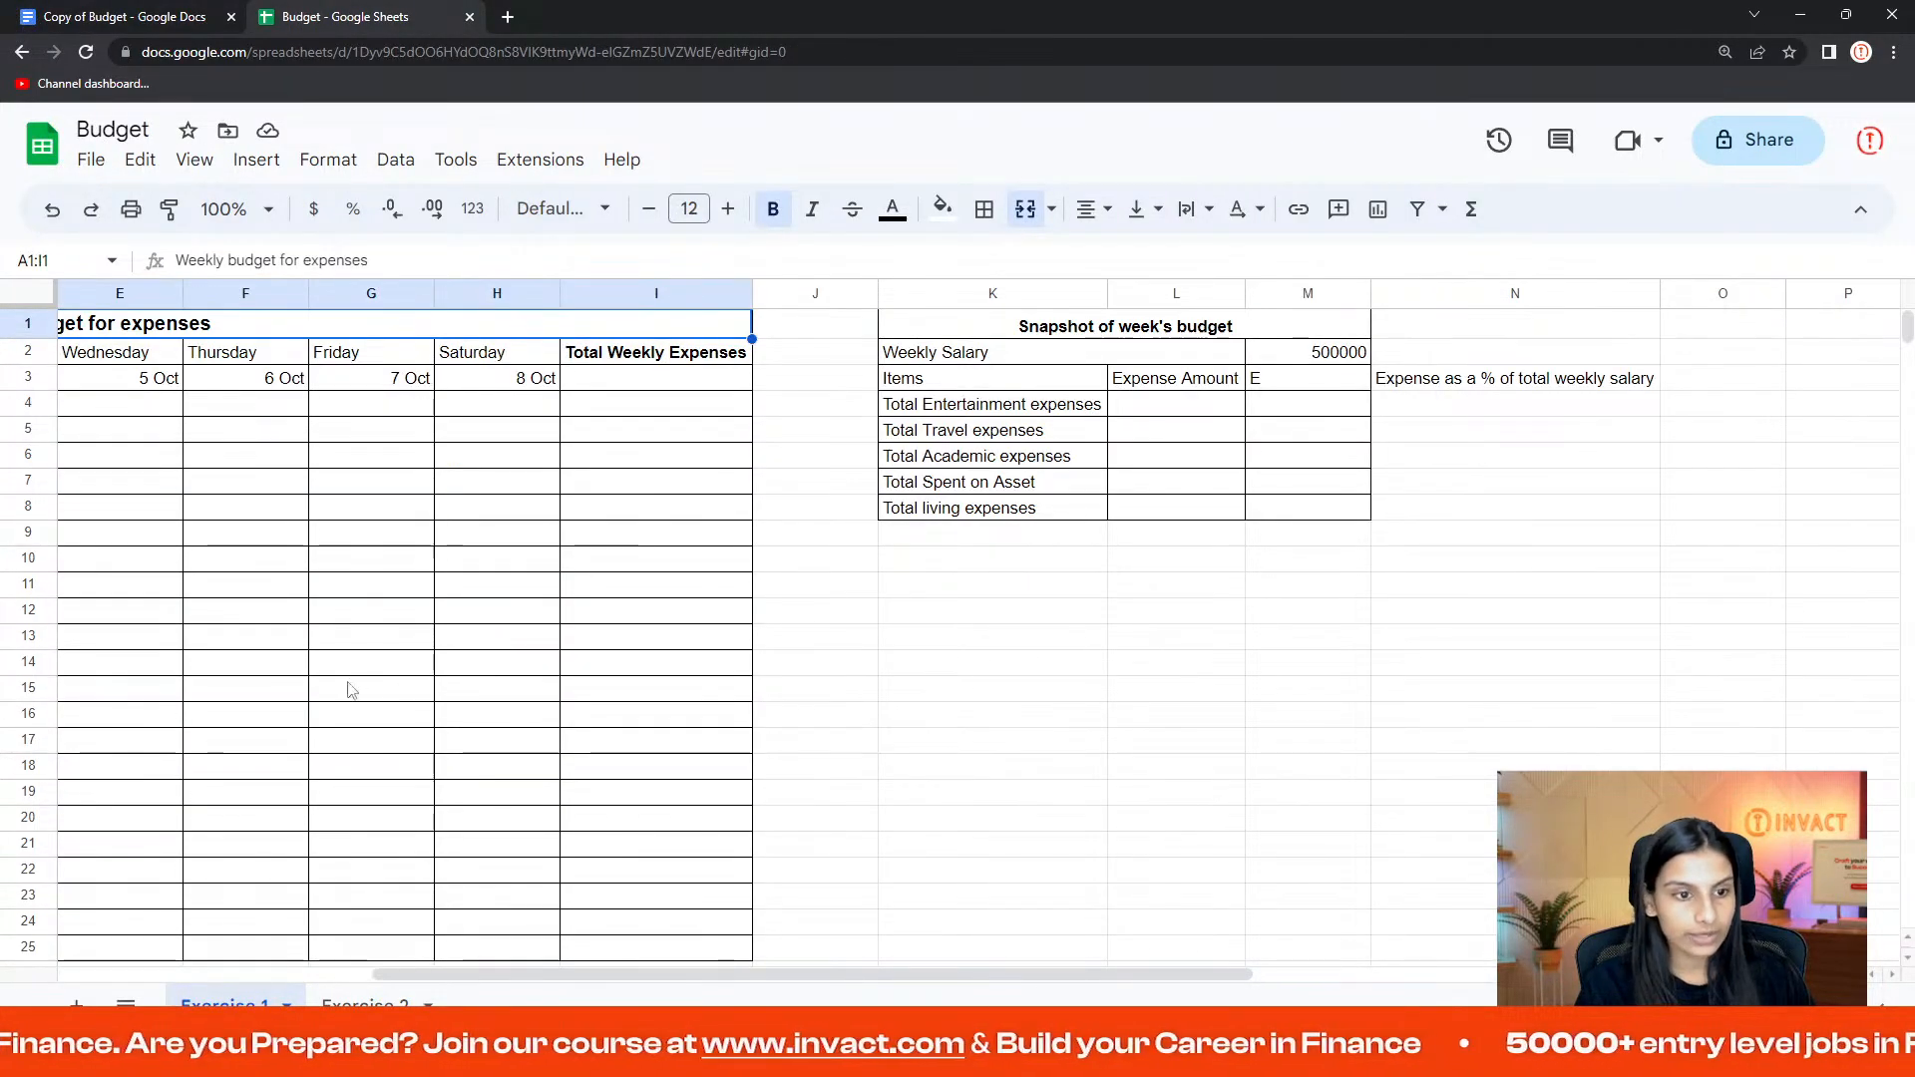
scroll(824, 512, "left", 5)
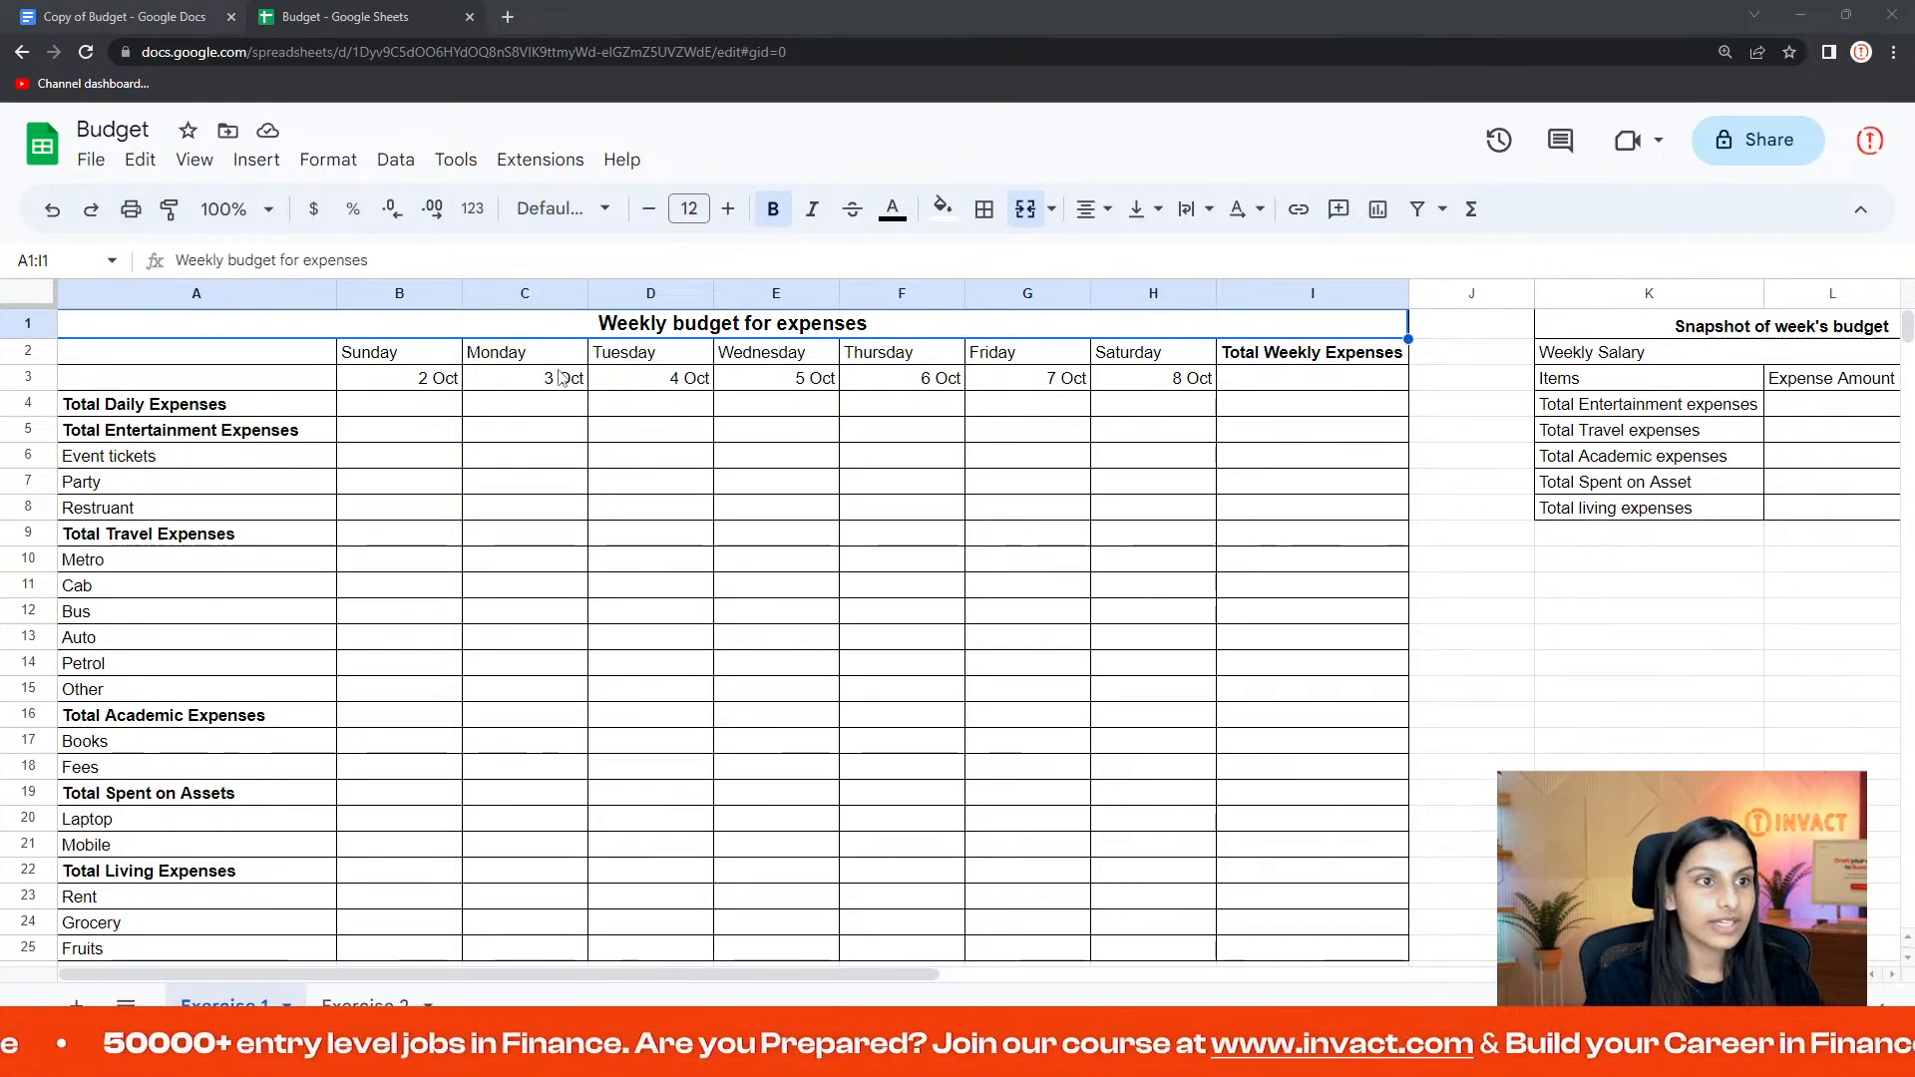
left_click(145, 12)
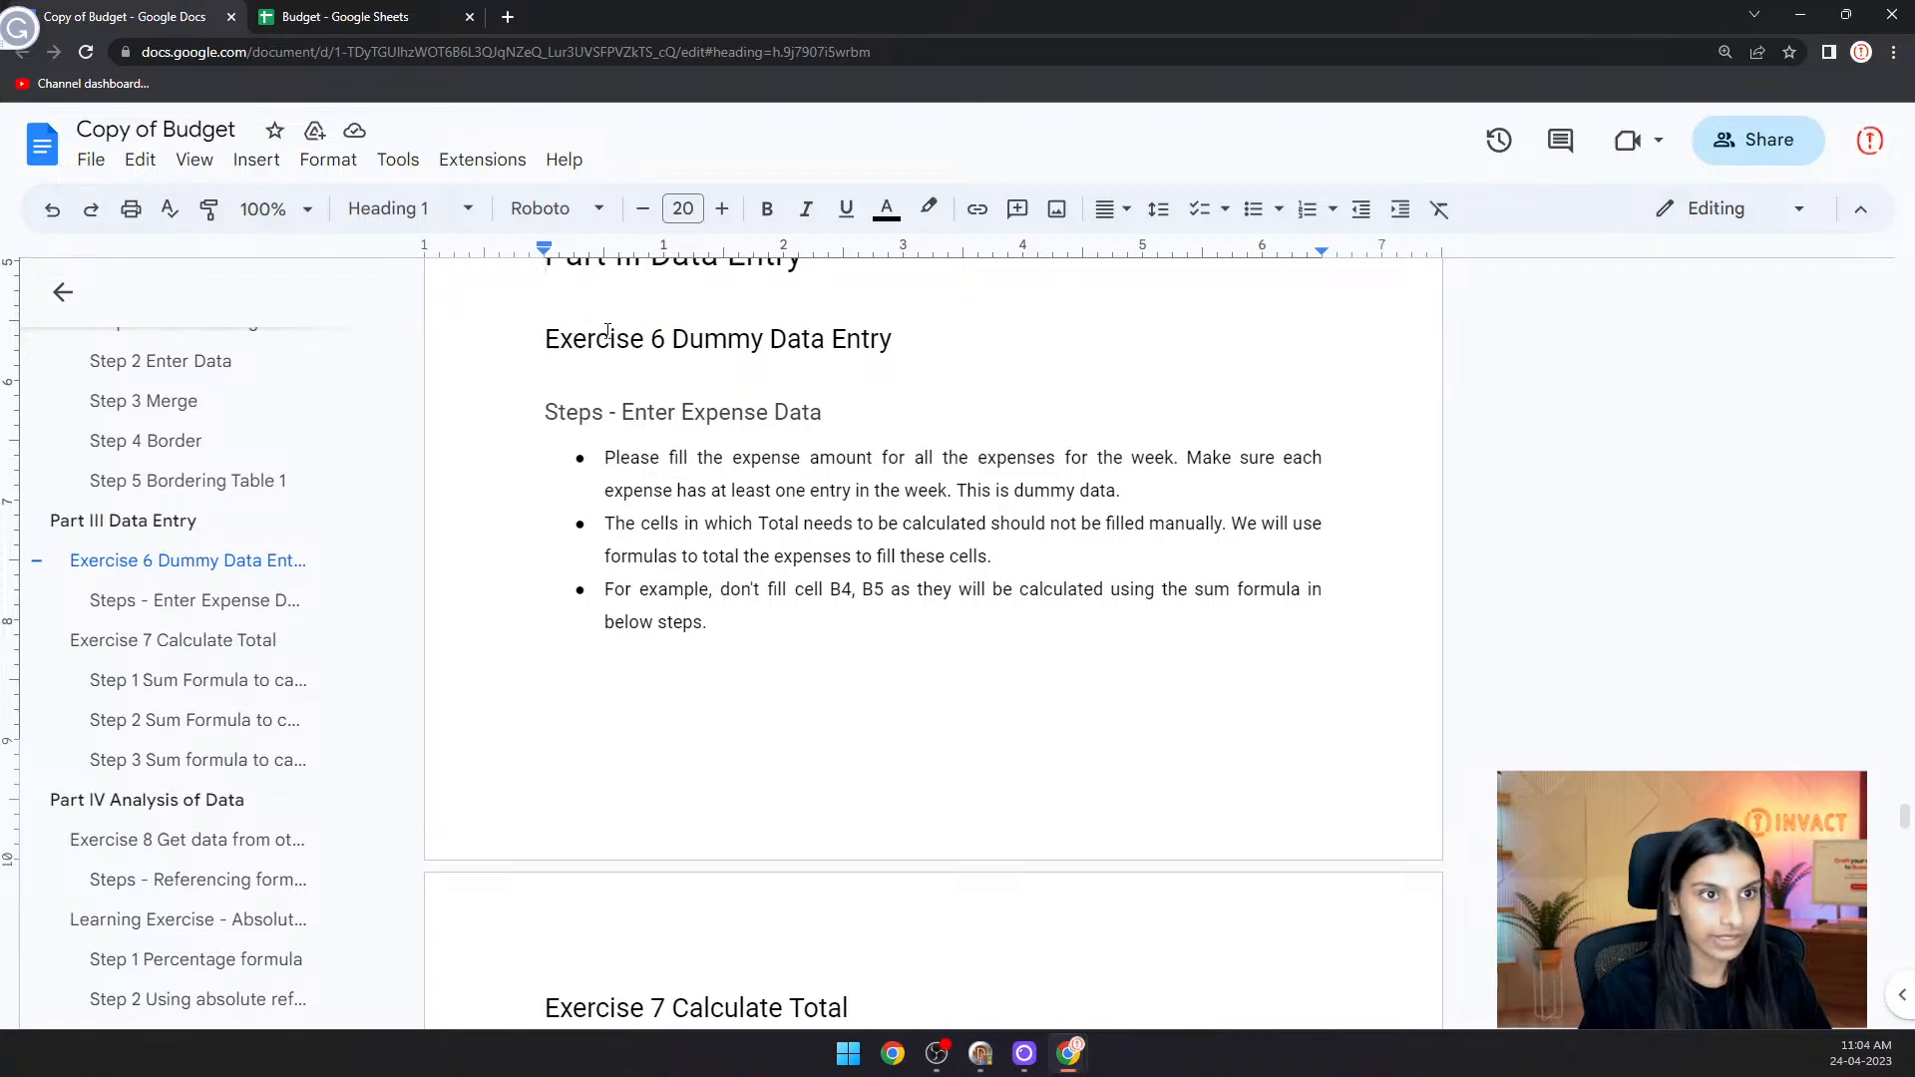
left_click(410, 12)
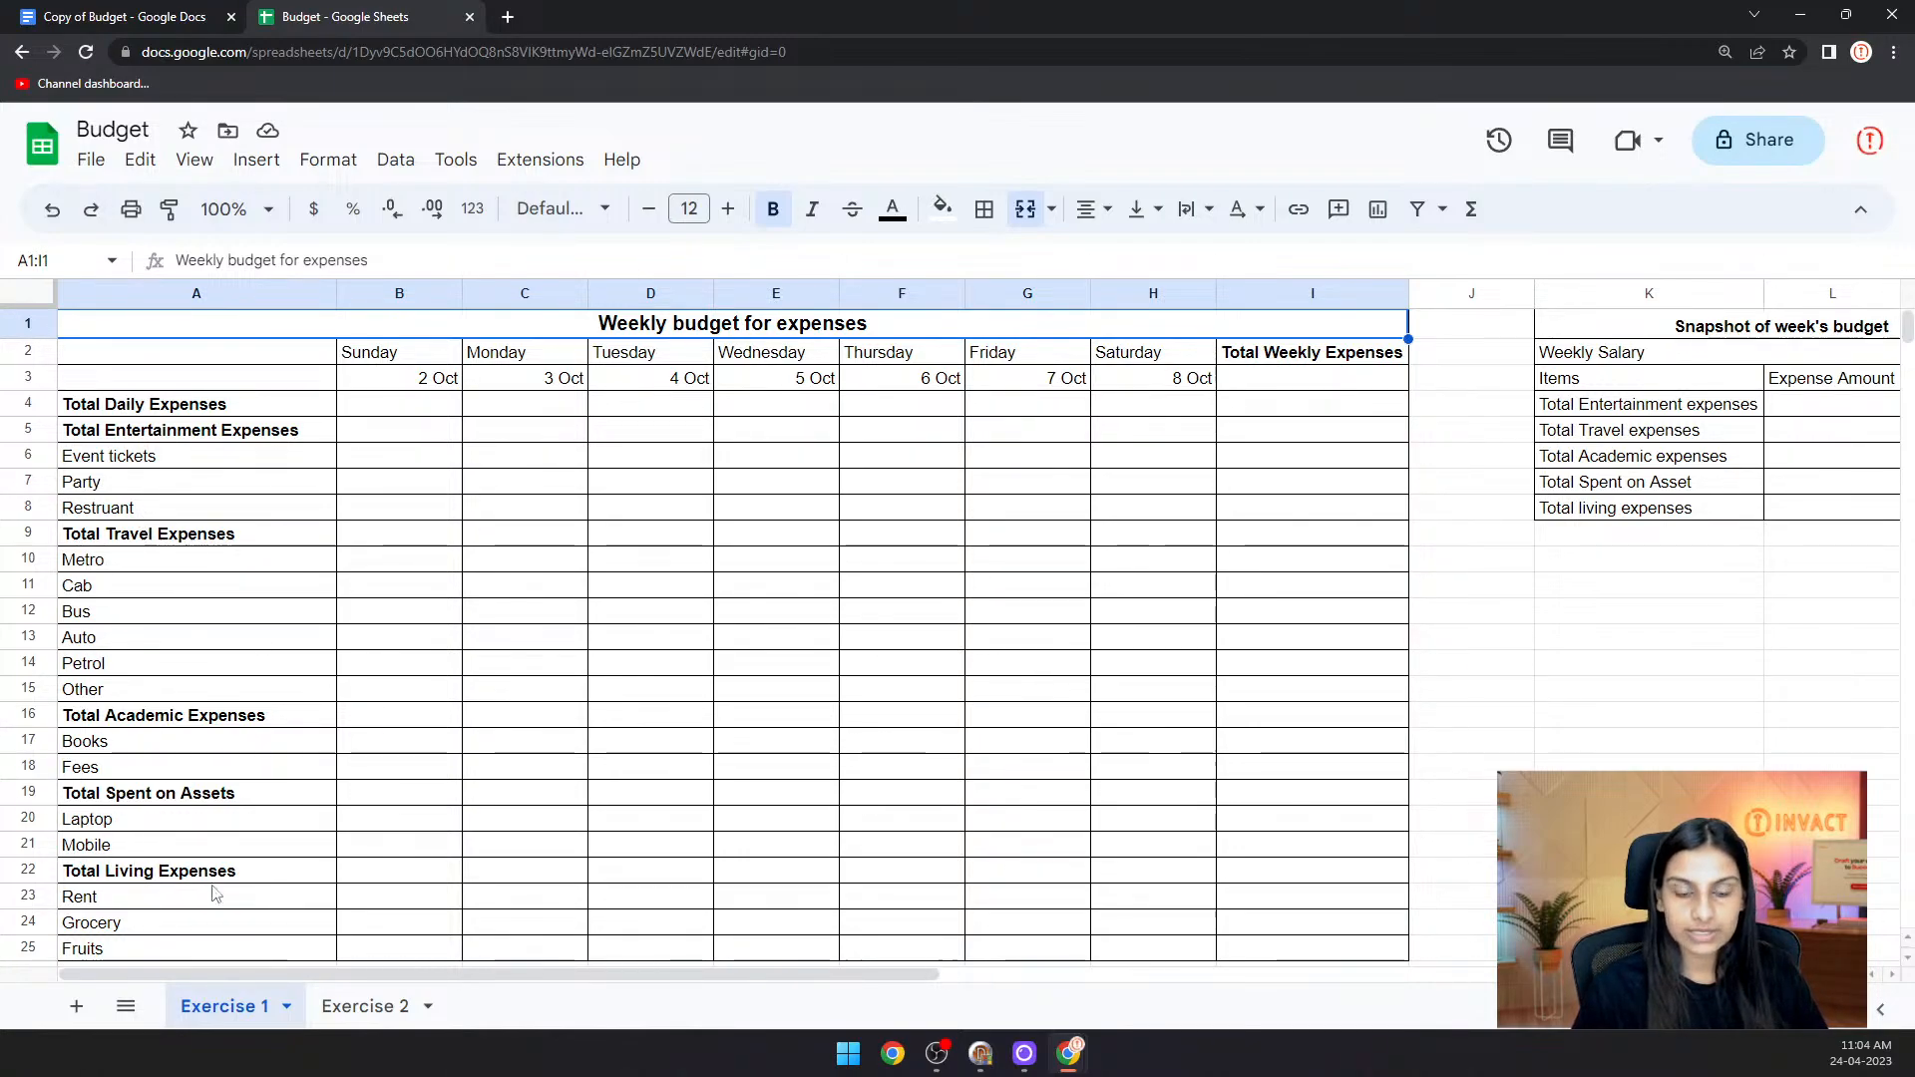
left_click_drag(638, 976, 986, 965)
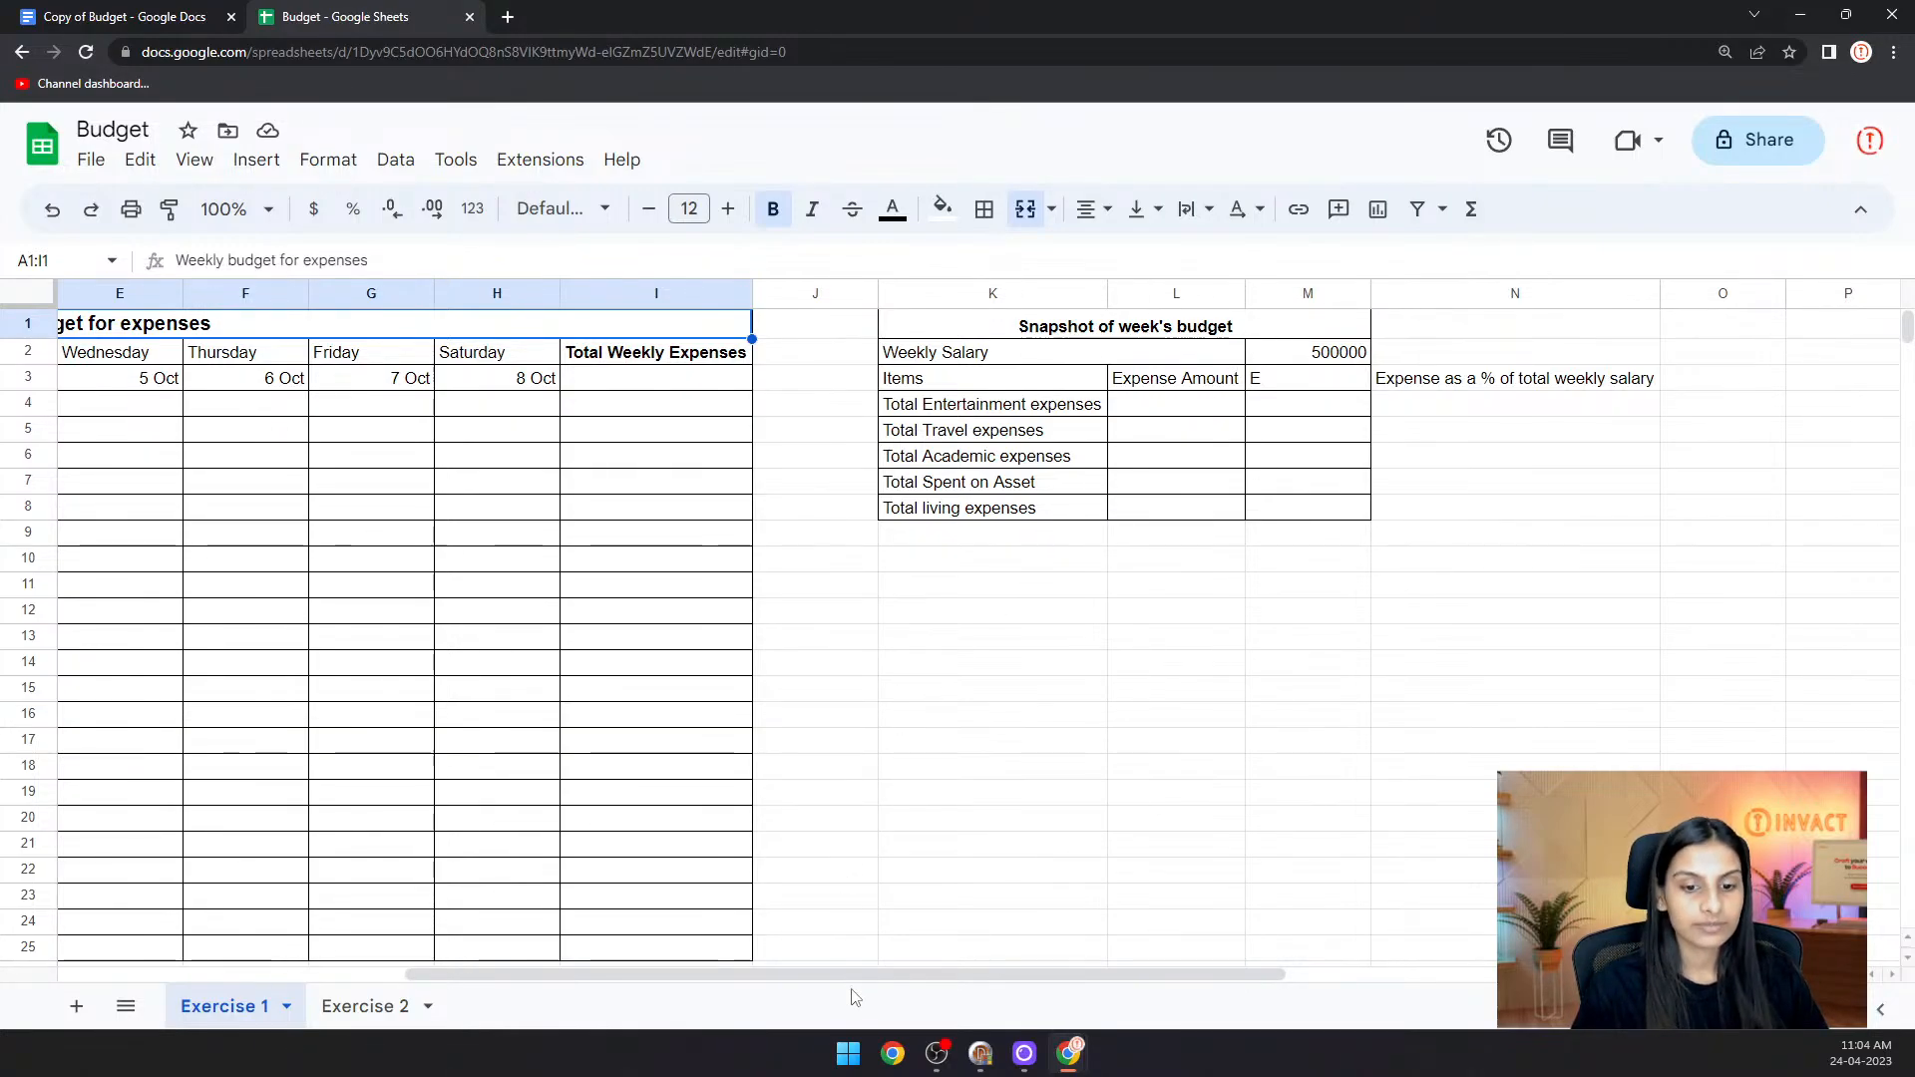
left_click_drag(852, 967, 391, 1000)
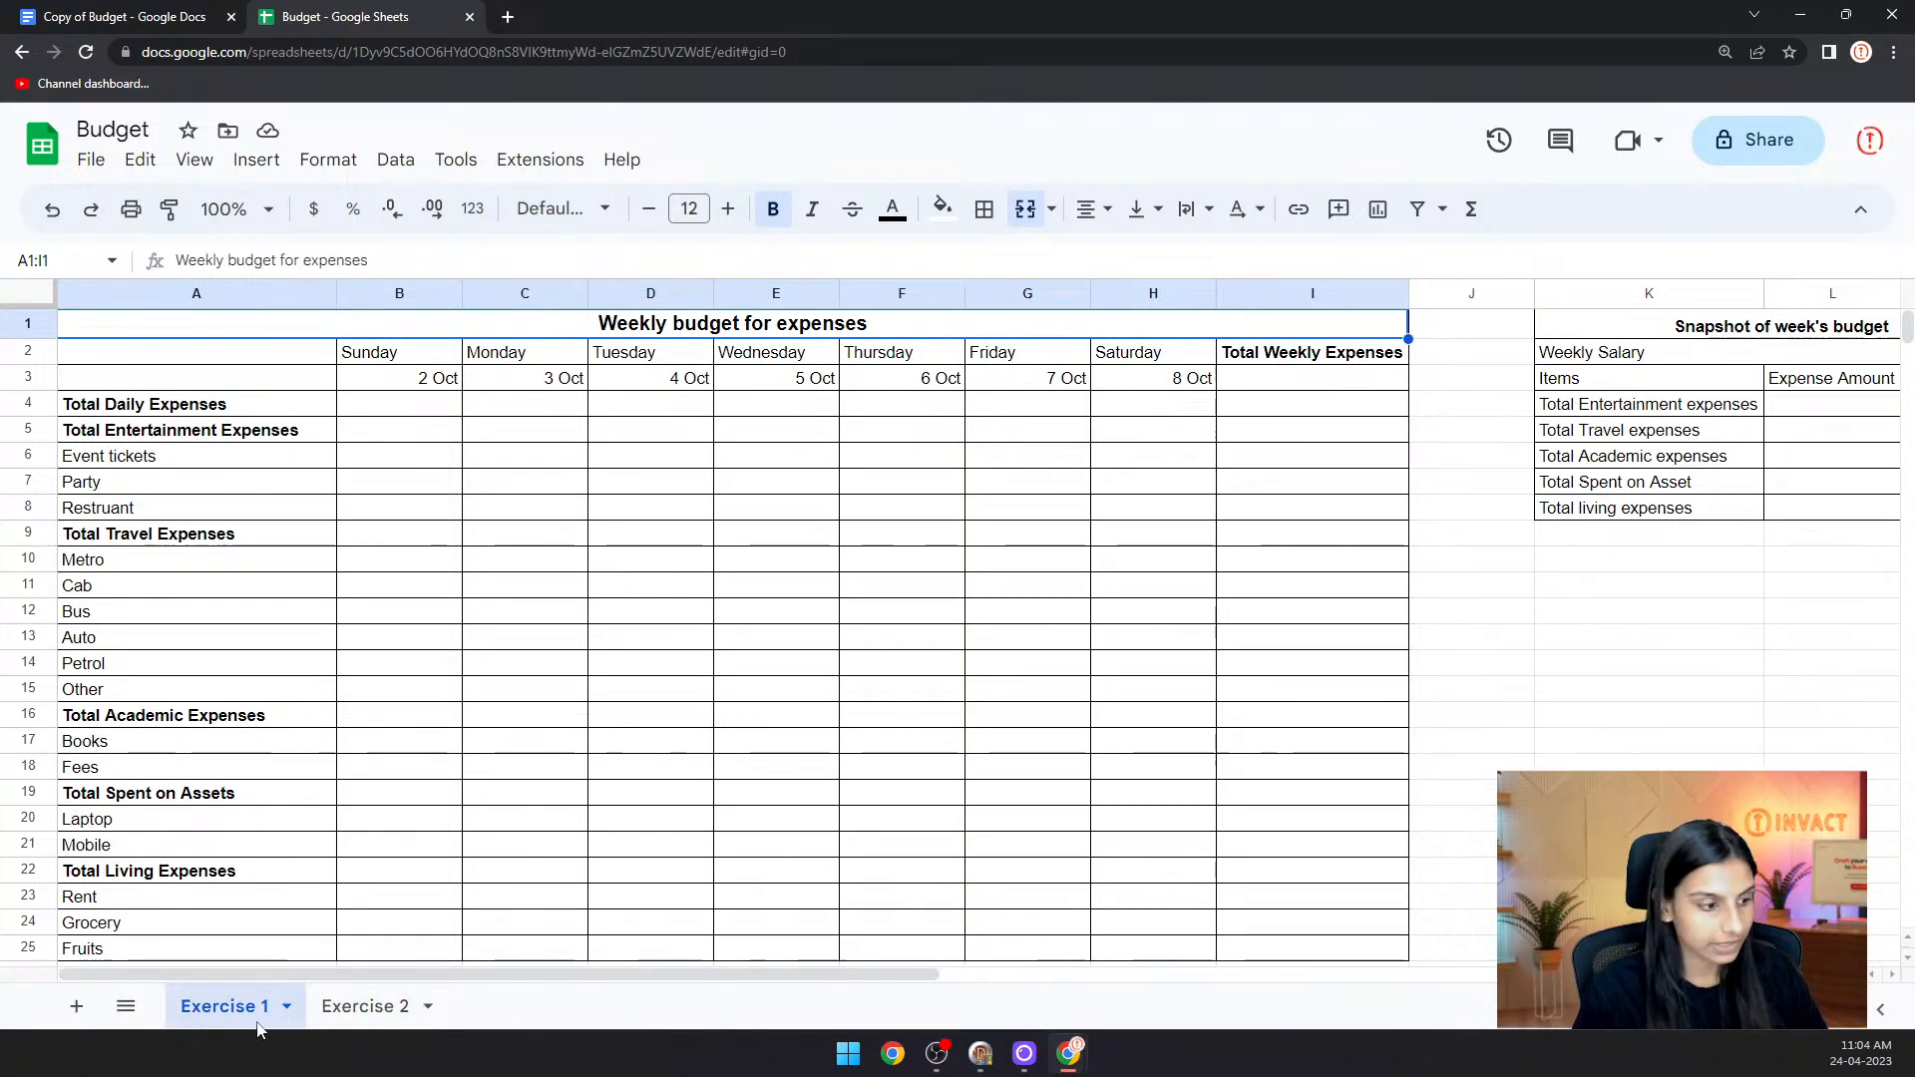
left_click(365, 1006)
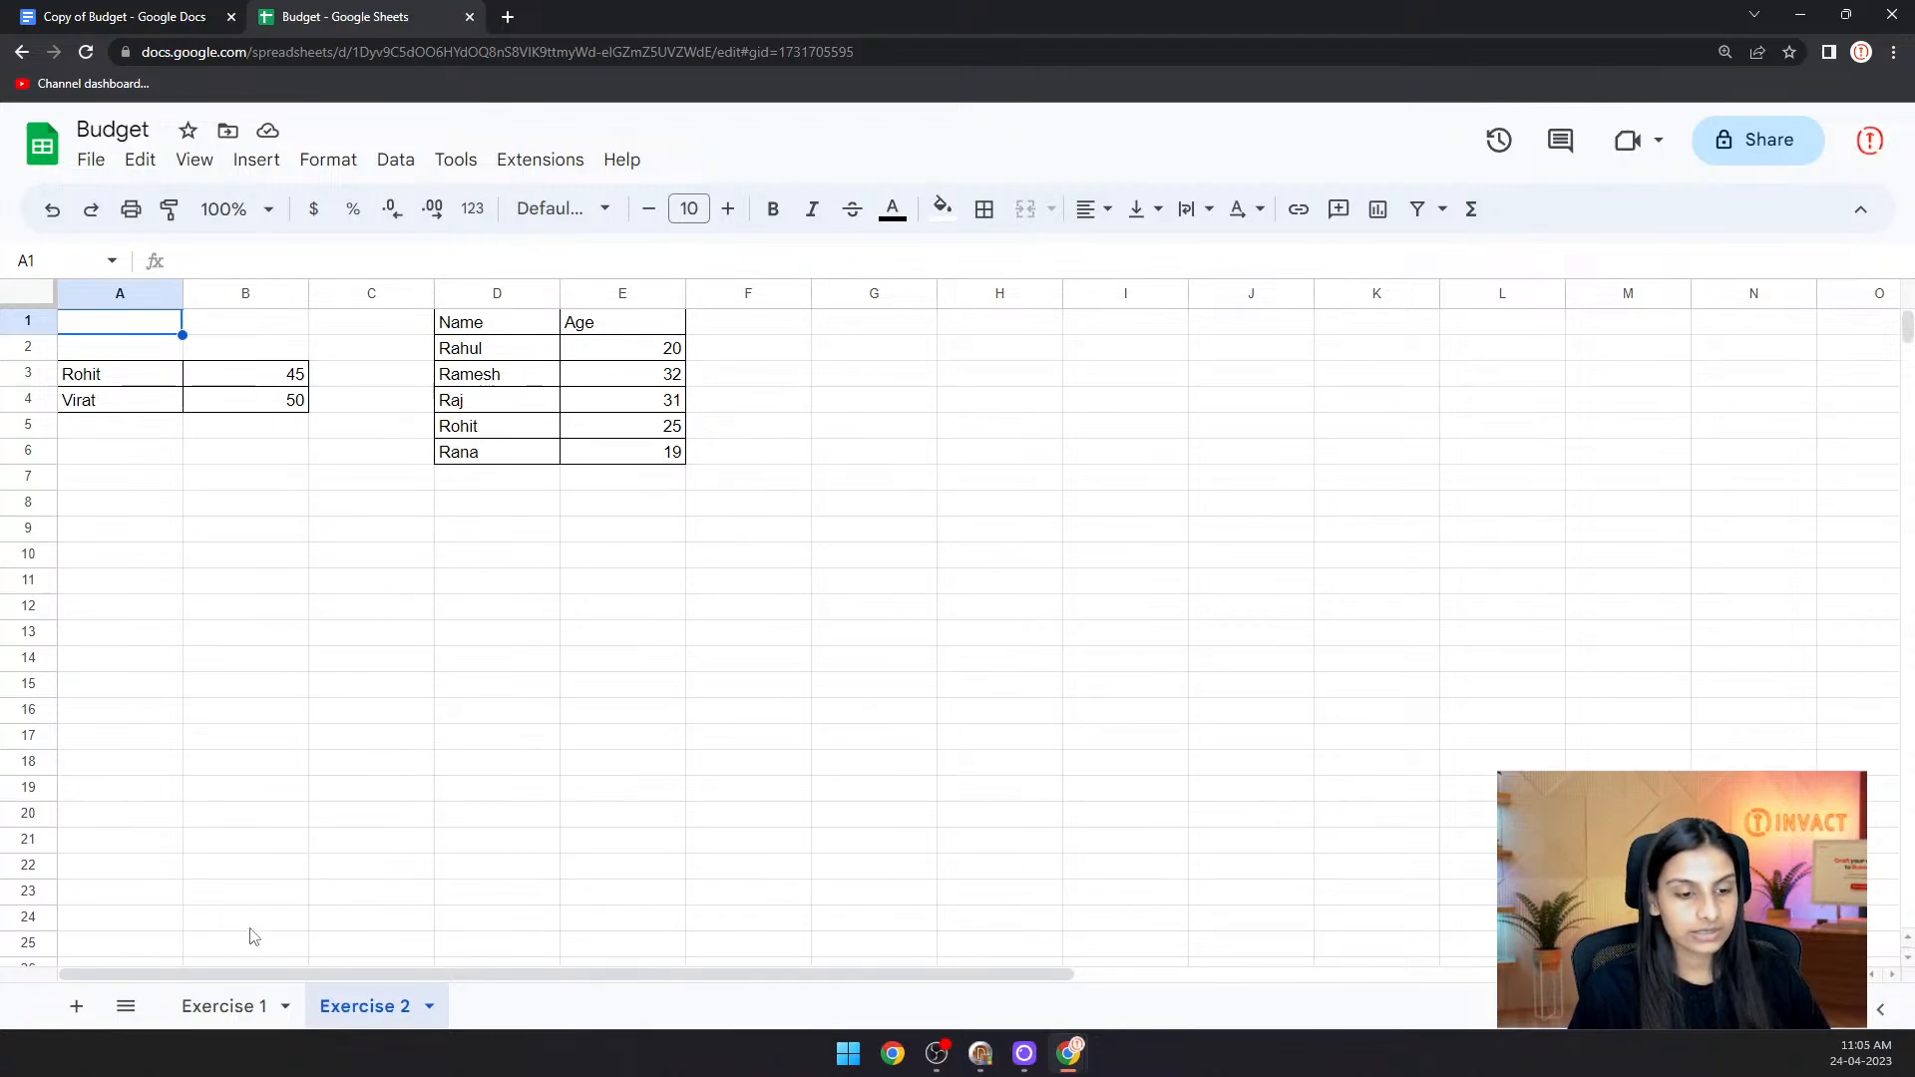
left_click(240, 1009)
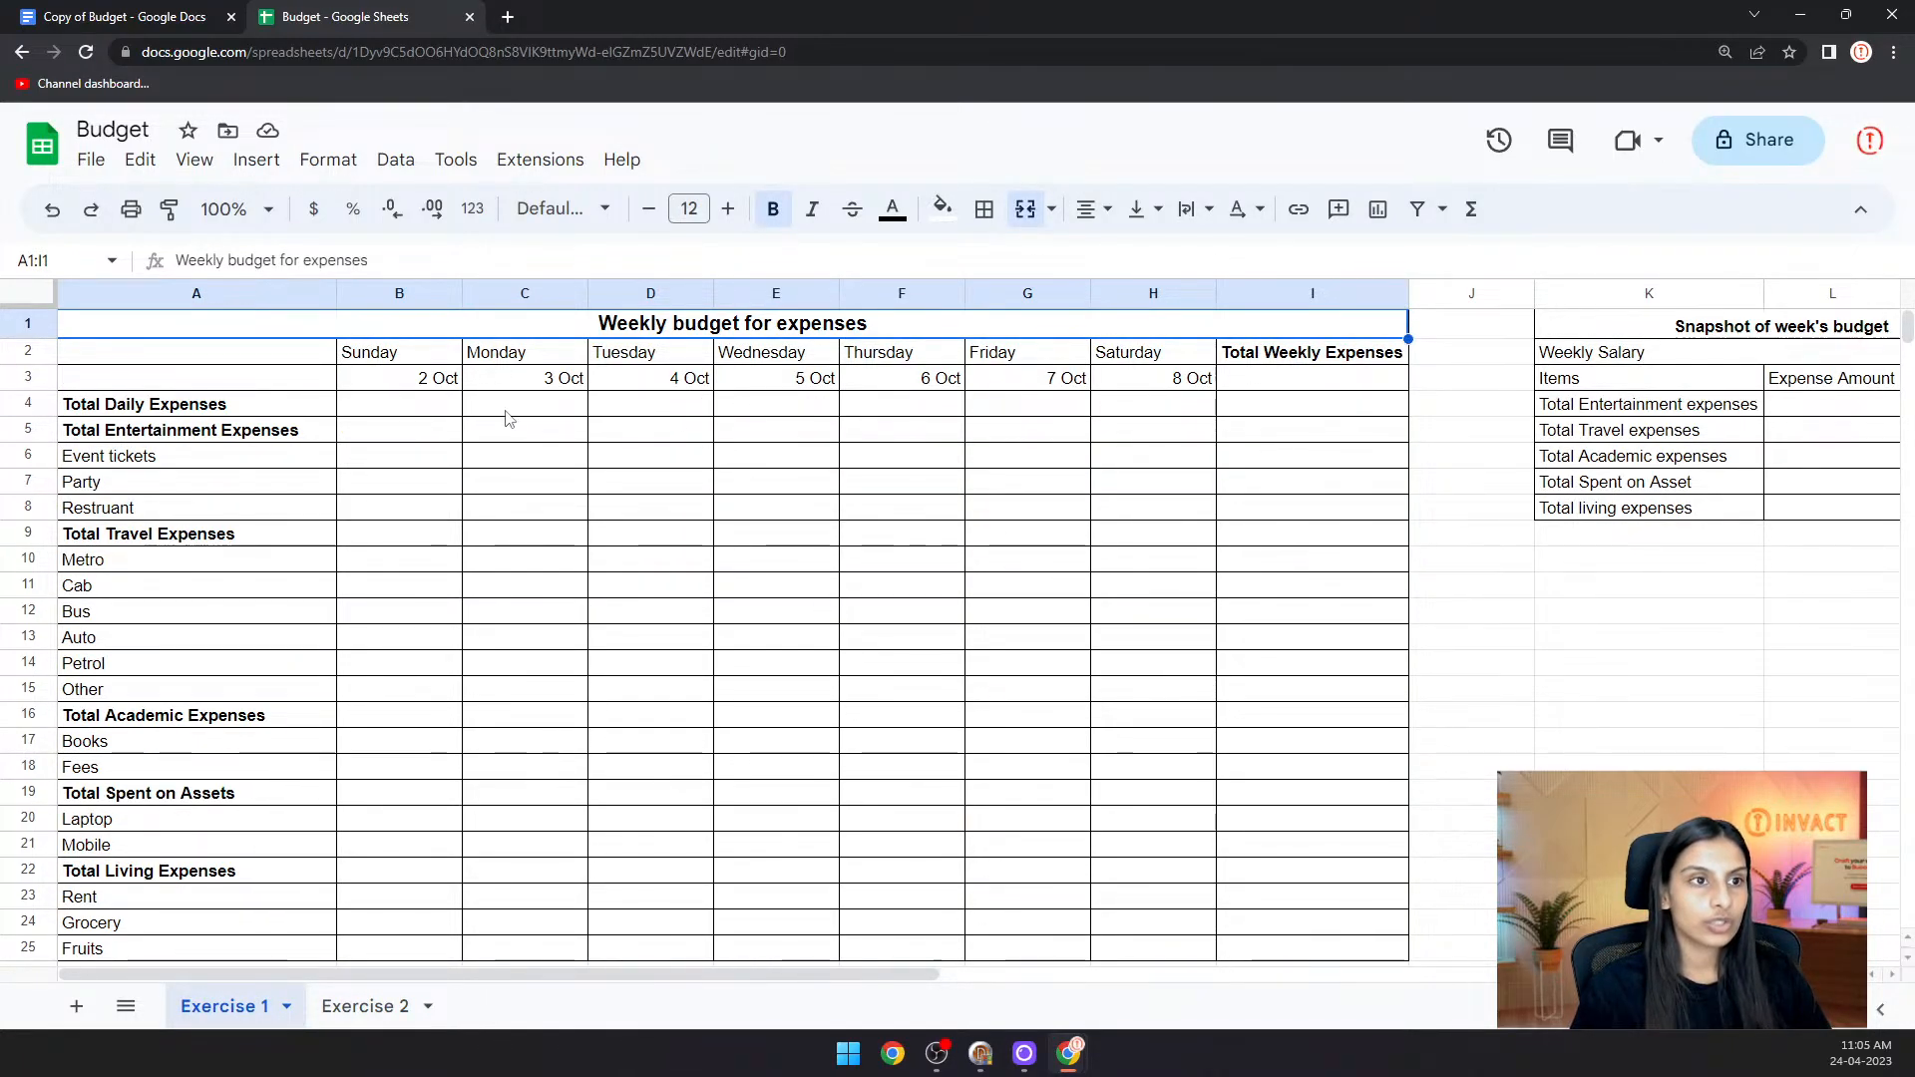
- Compare the document's Part III expense-entry instructions with the expense rows on the Exercise 1 sheet, and look ahead to Exercise 7
left_click(140, 17)
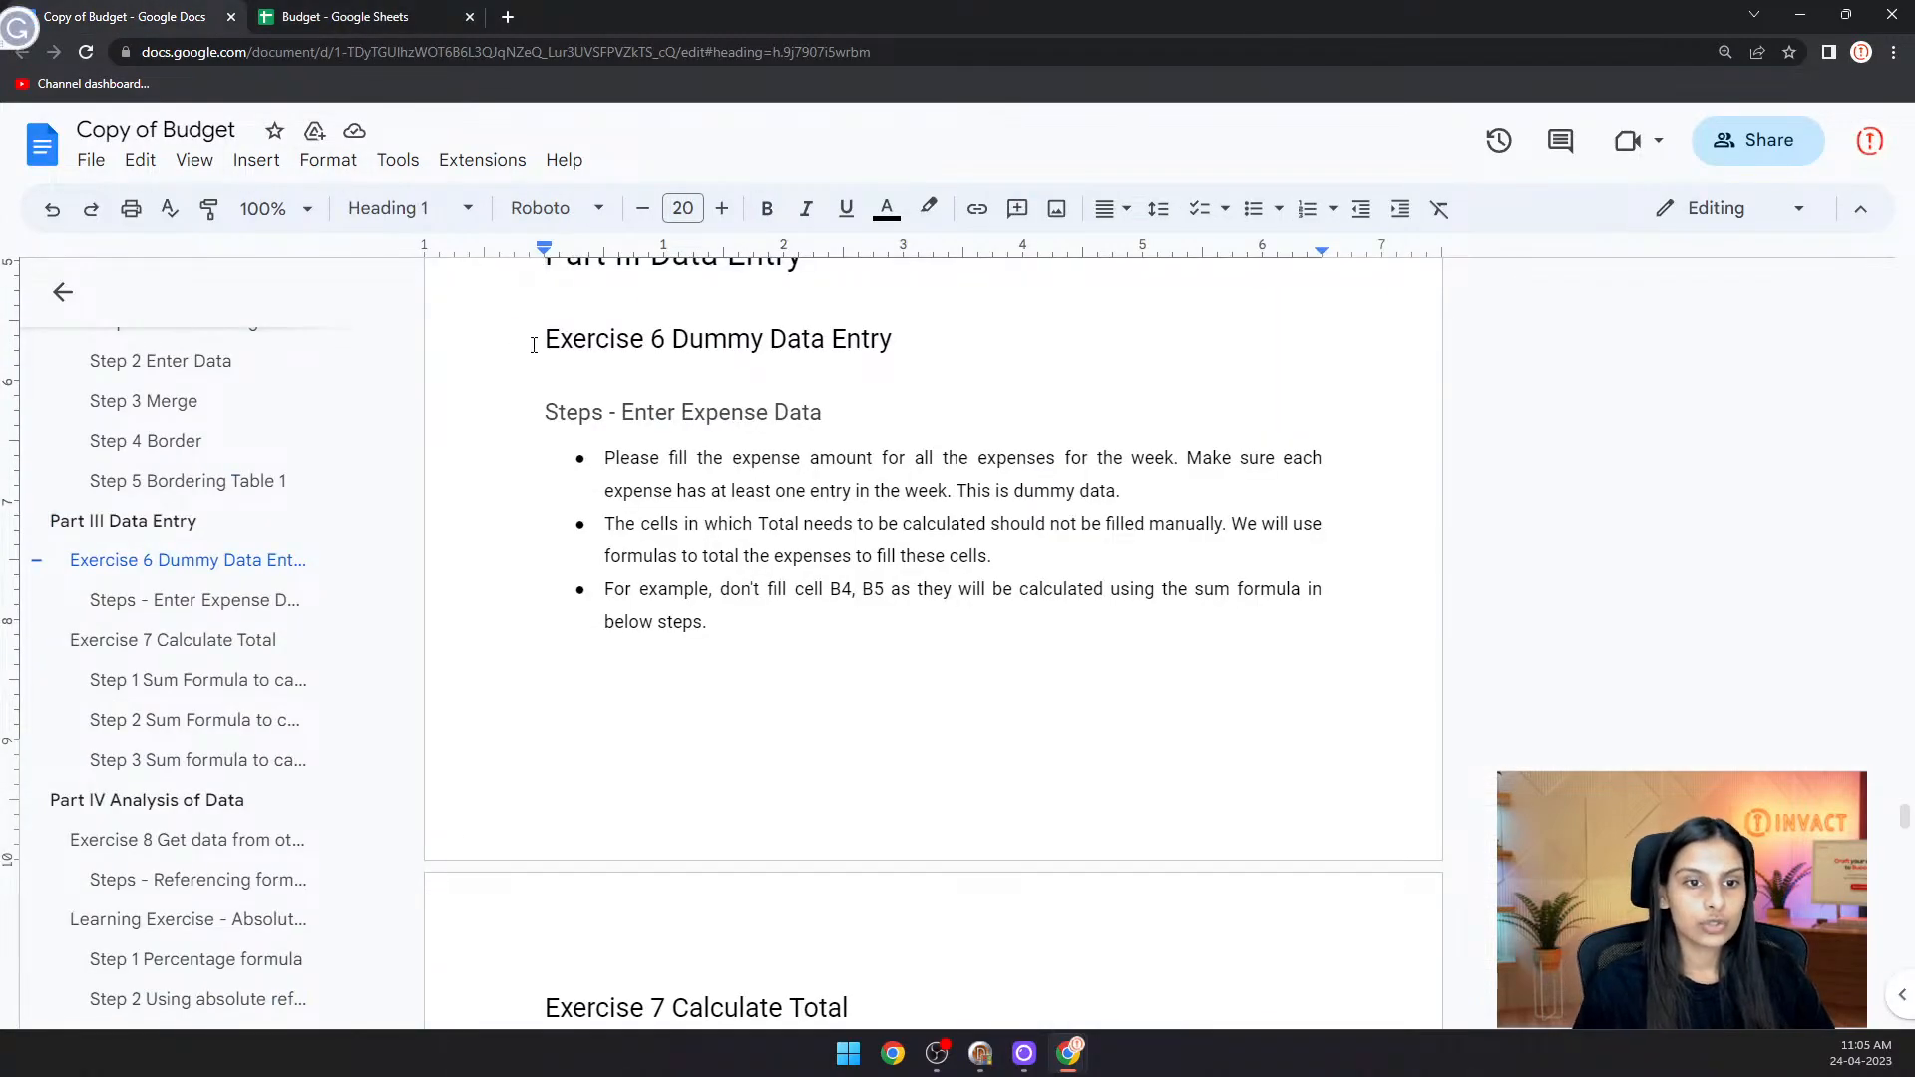
scroll(652, 423, "up", 1)
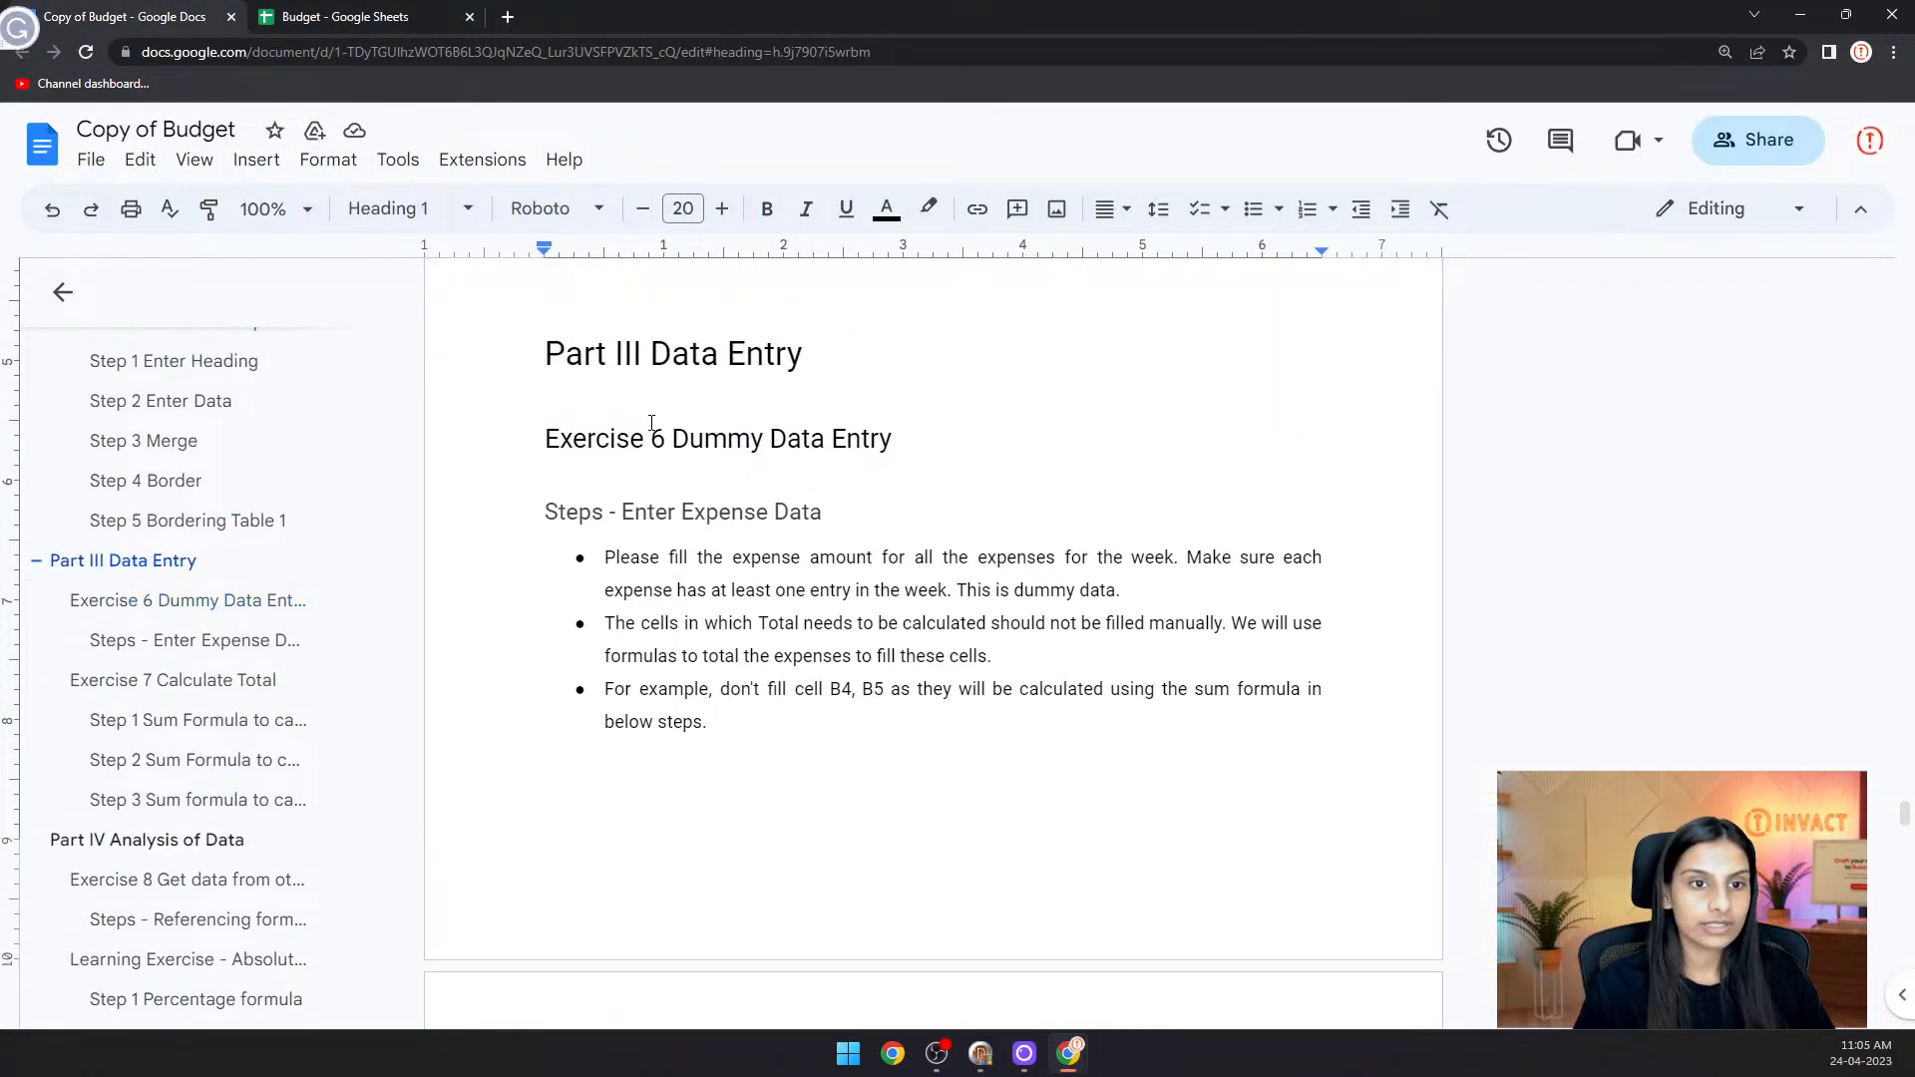
left_click(519, 360)
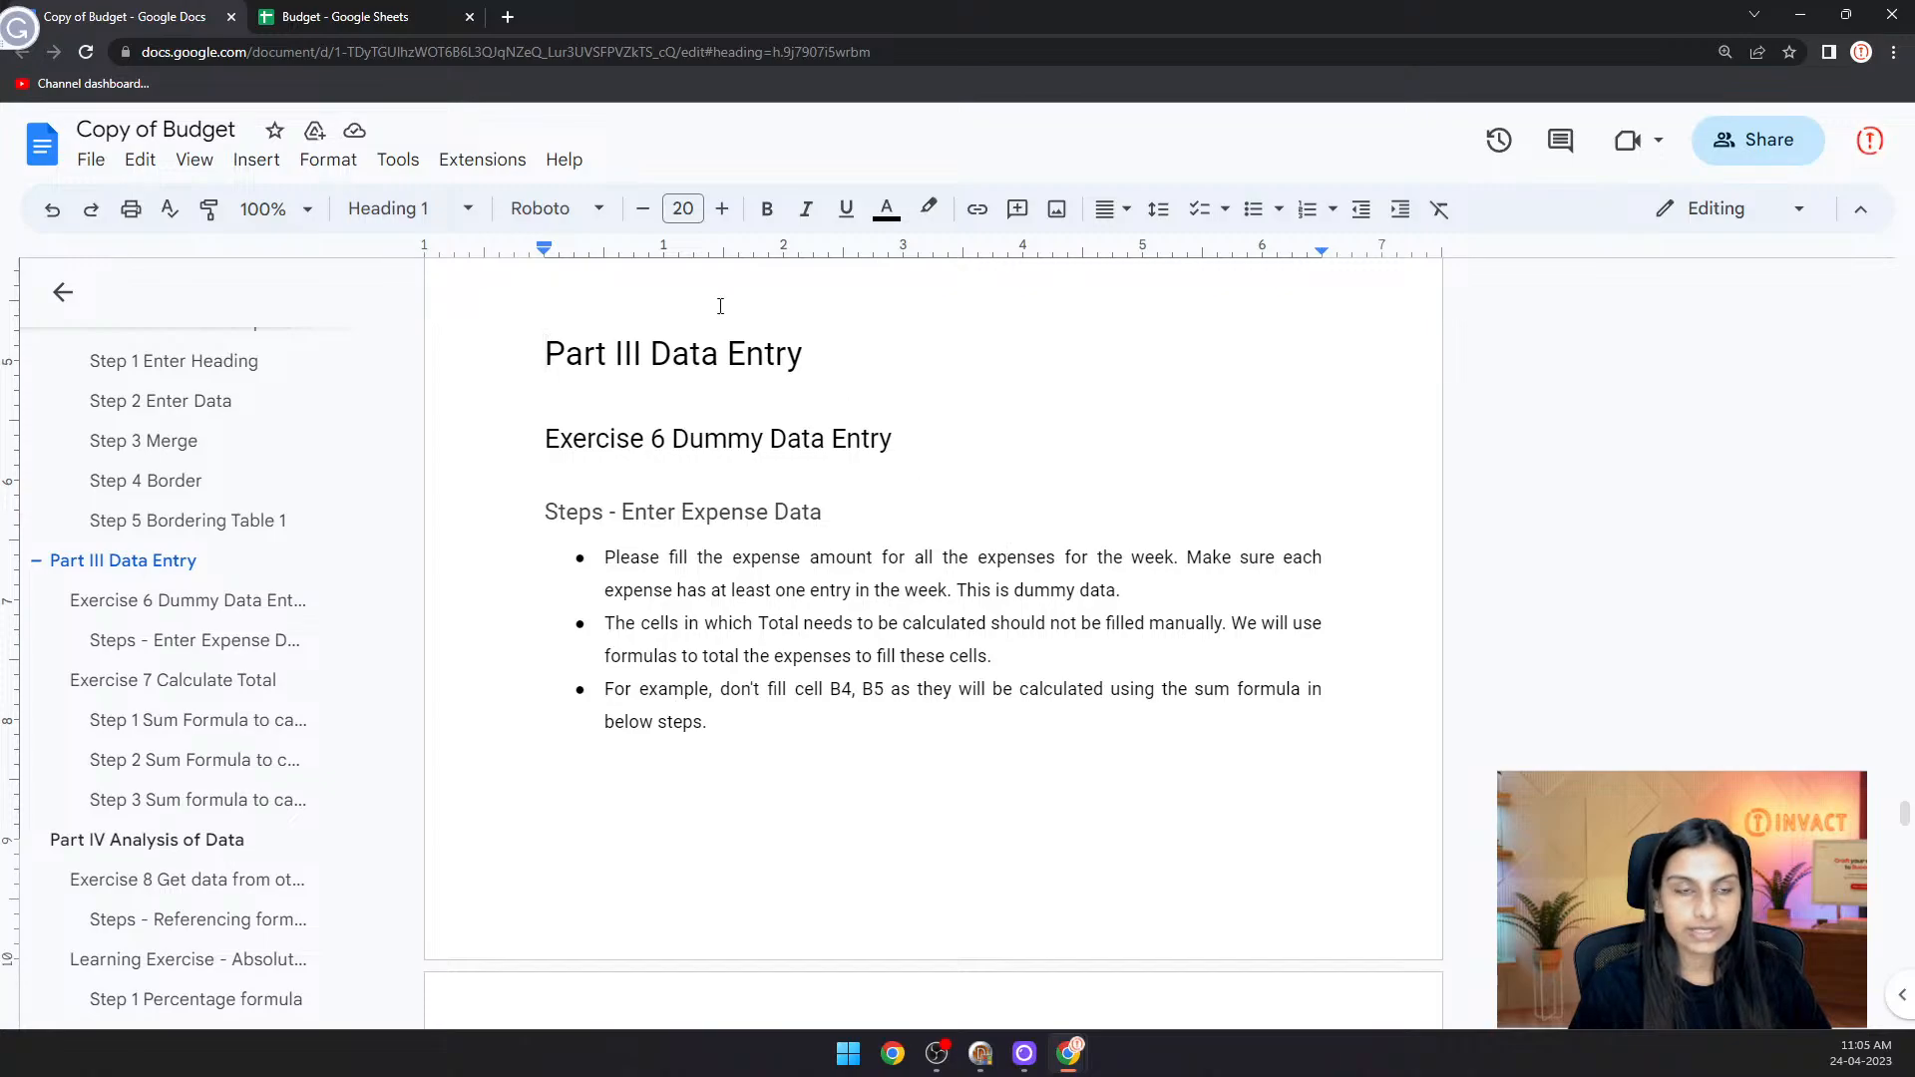
left_click(411, 17)
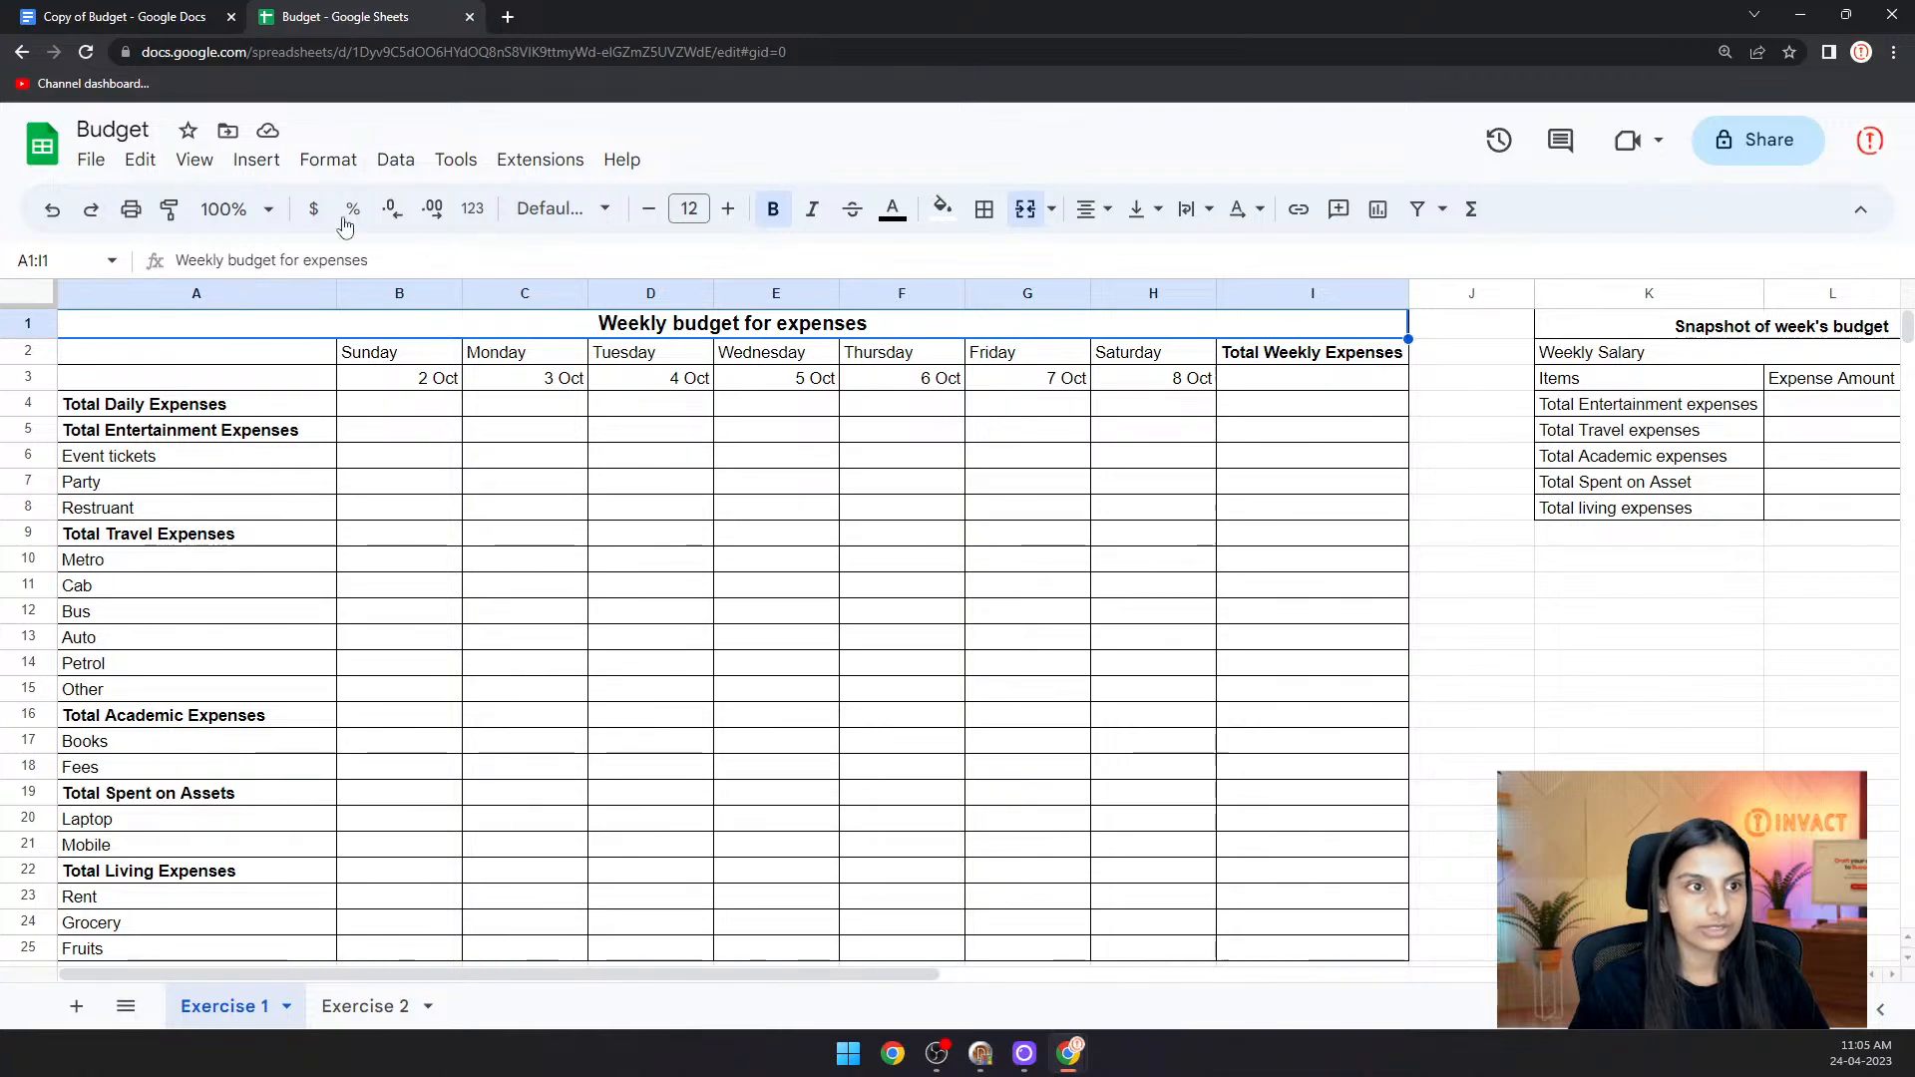
left_click(125, 17)
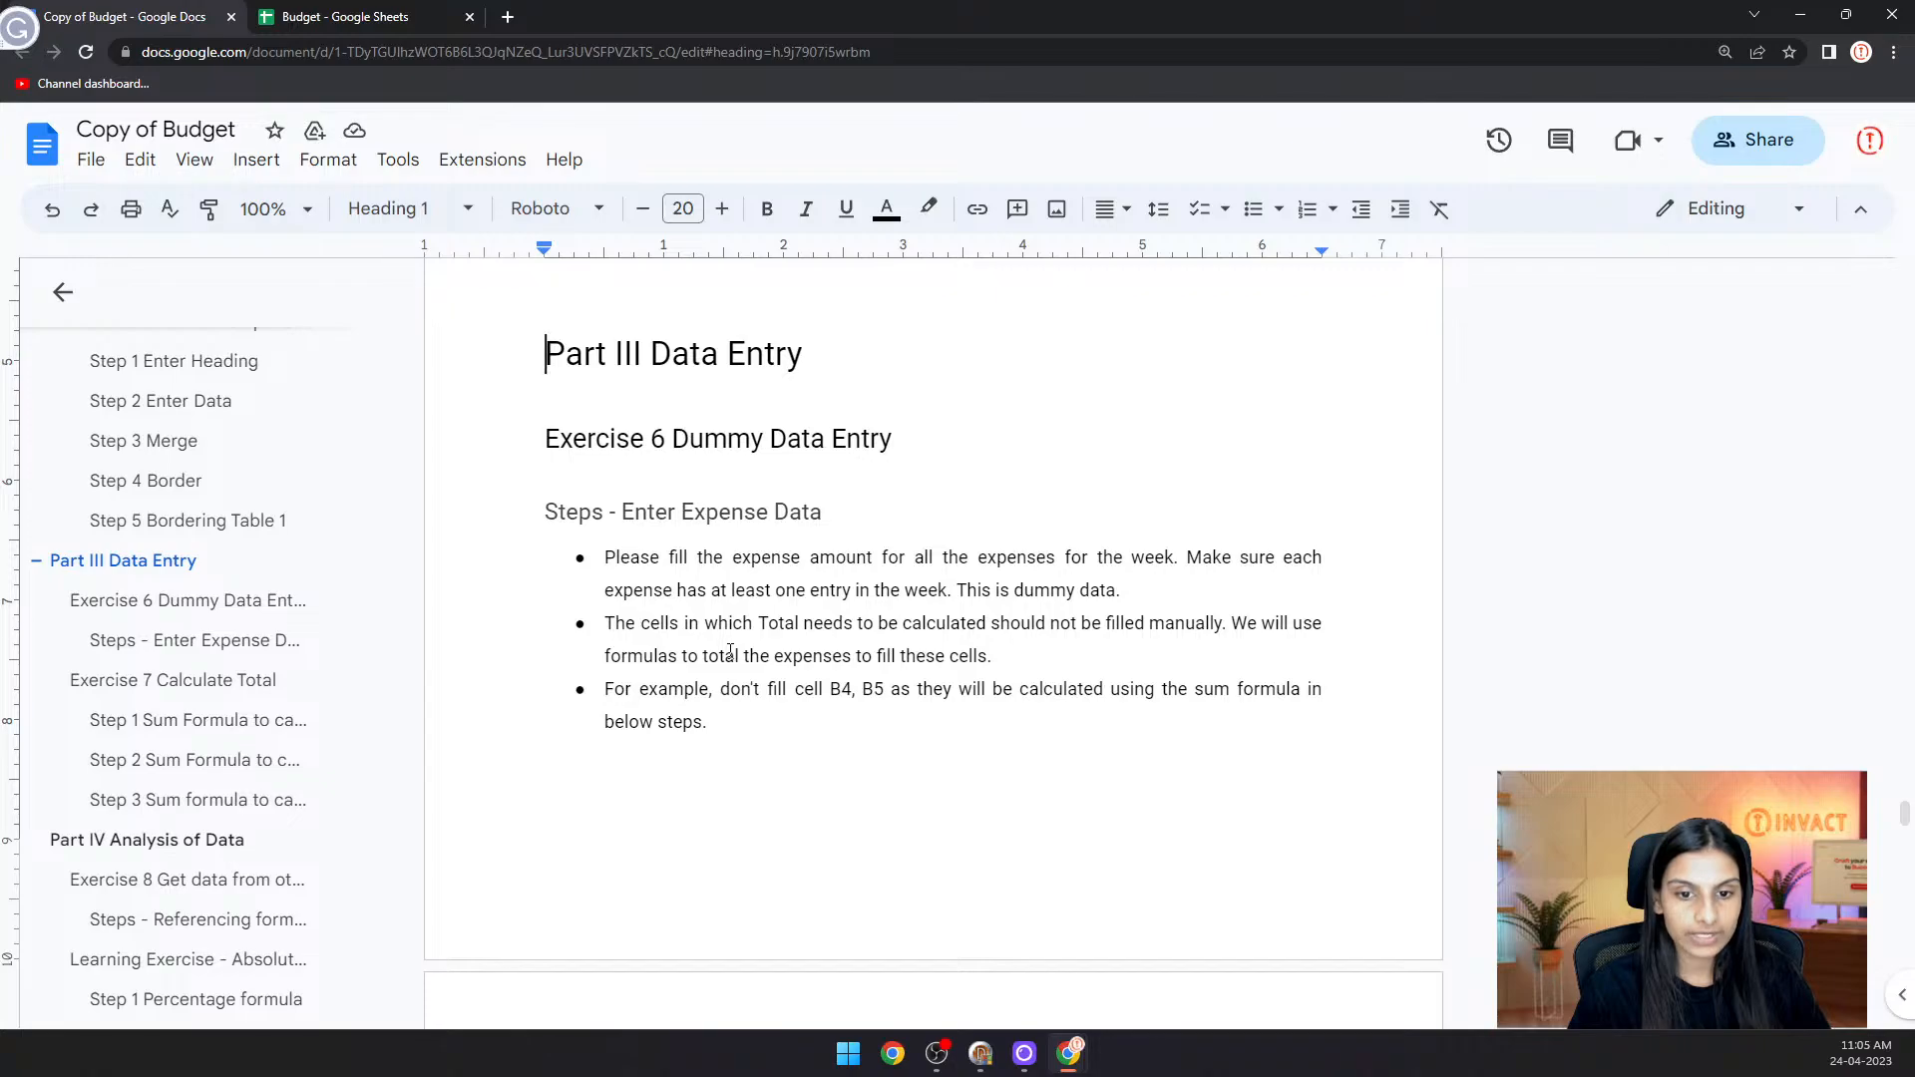
left_click(349, 17)
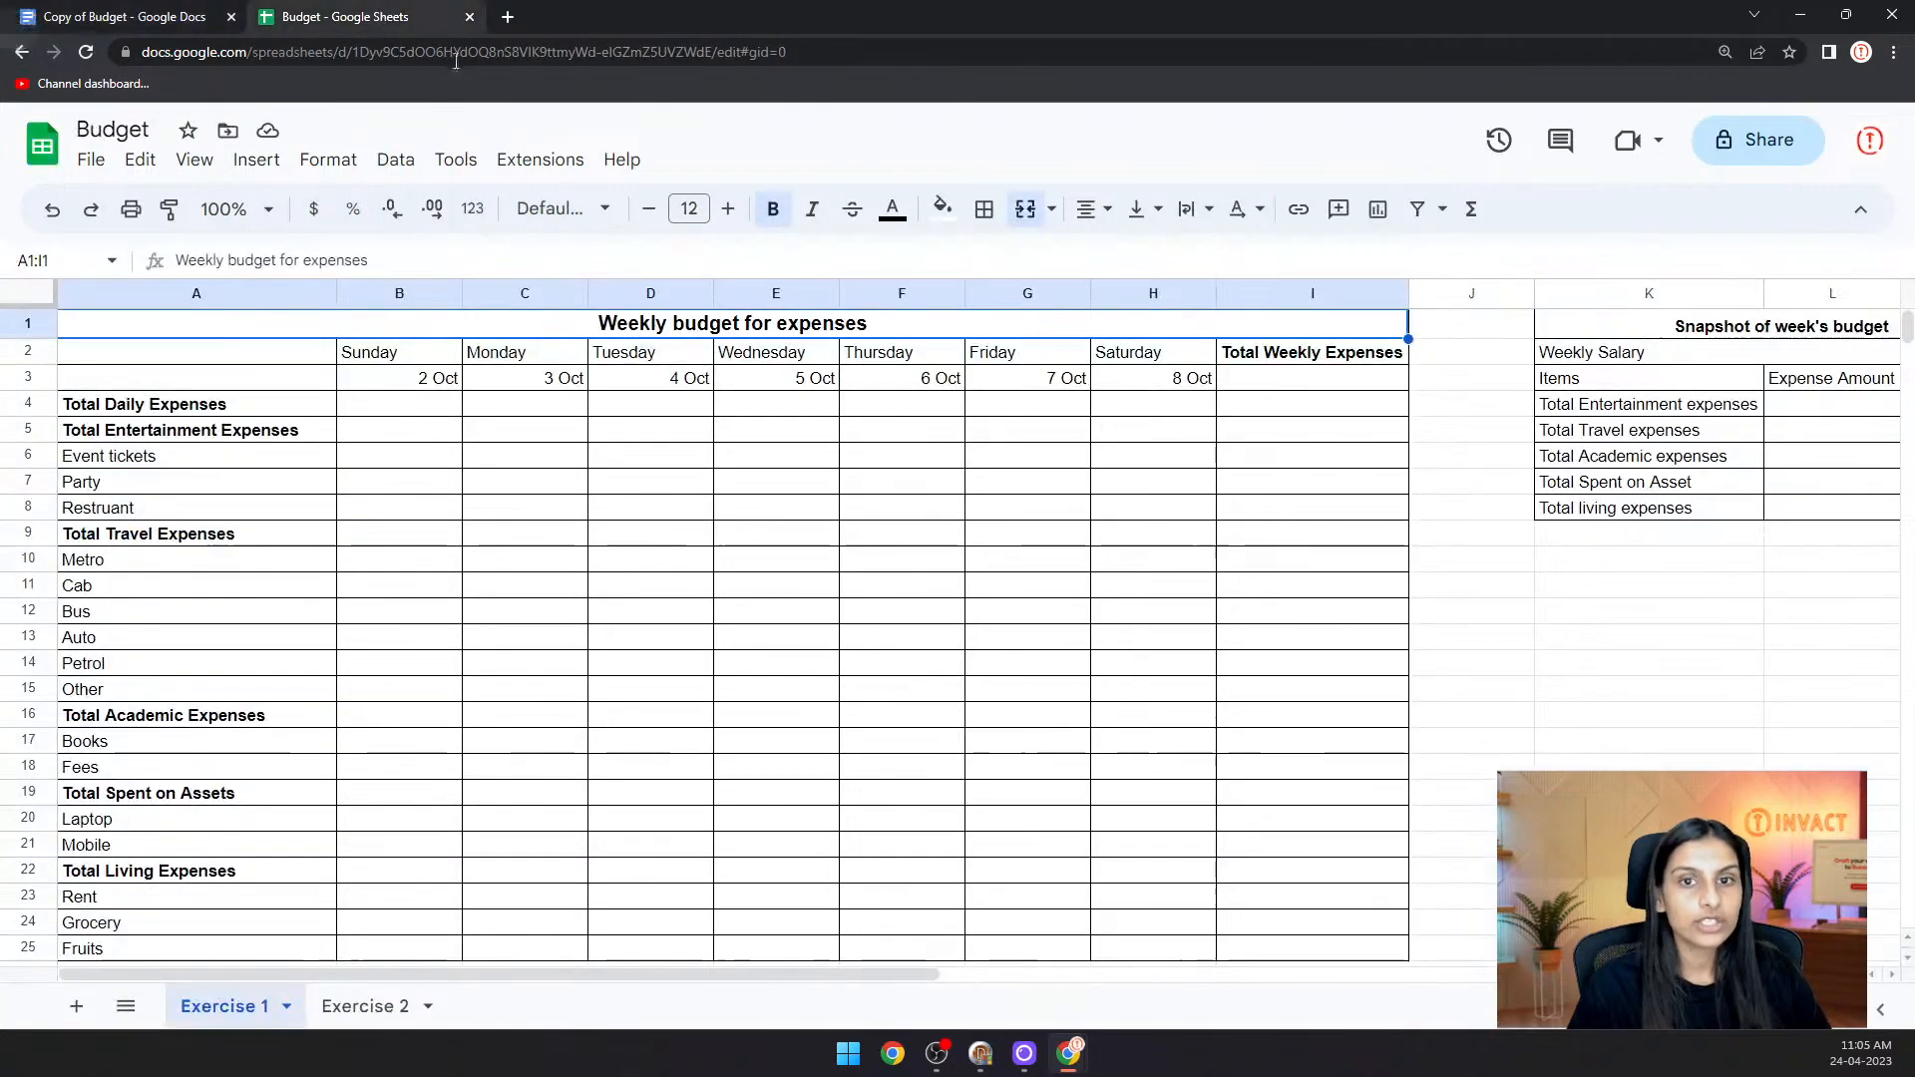
scroll(1068, 560, "down", 2)
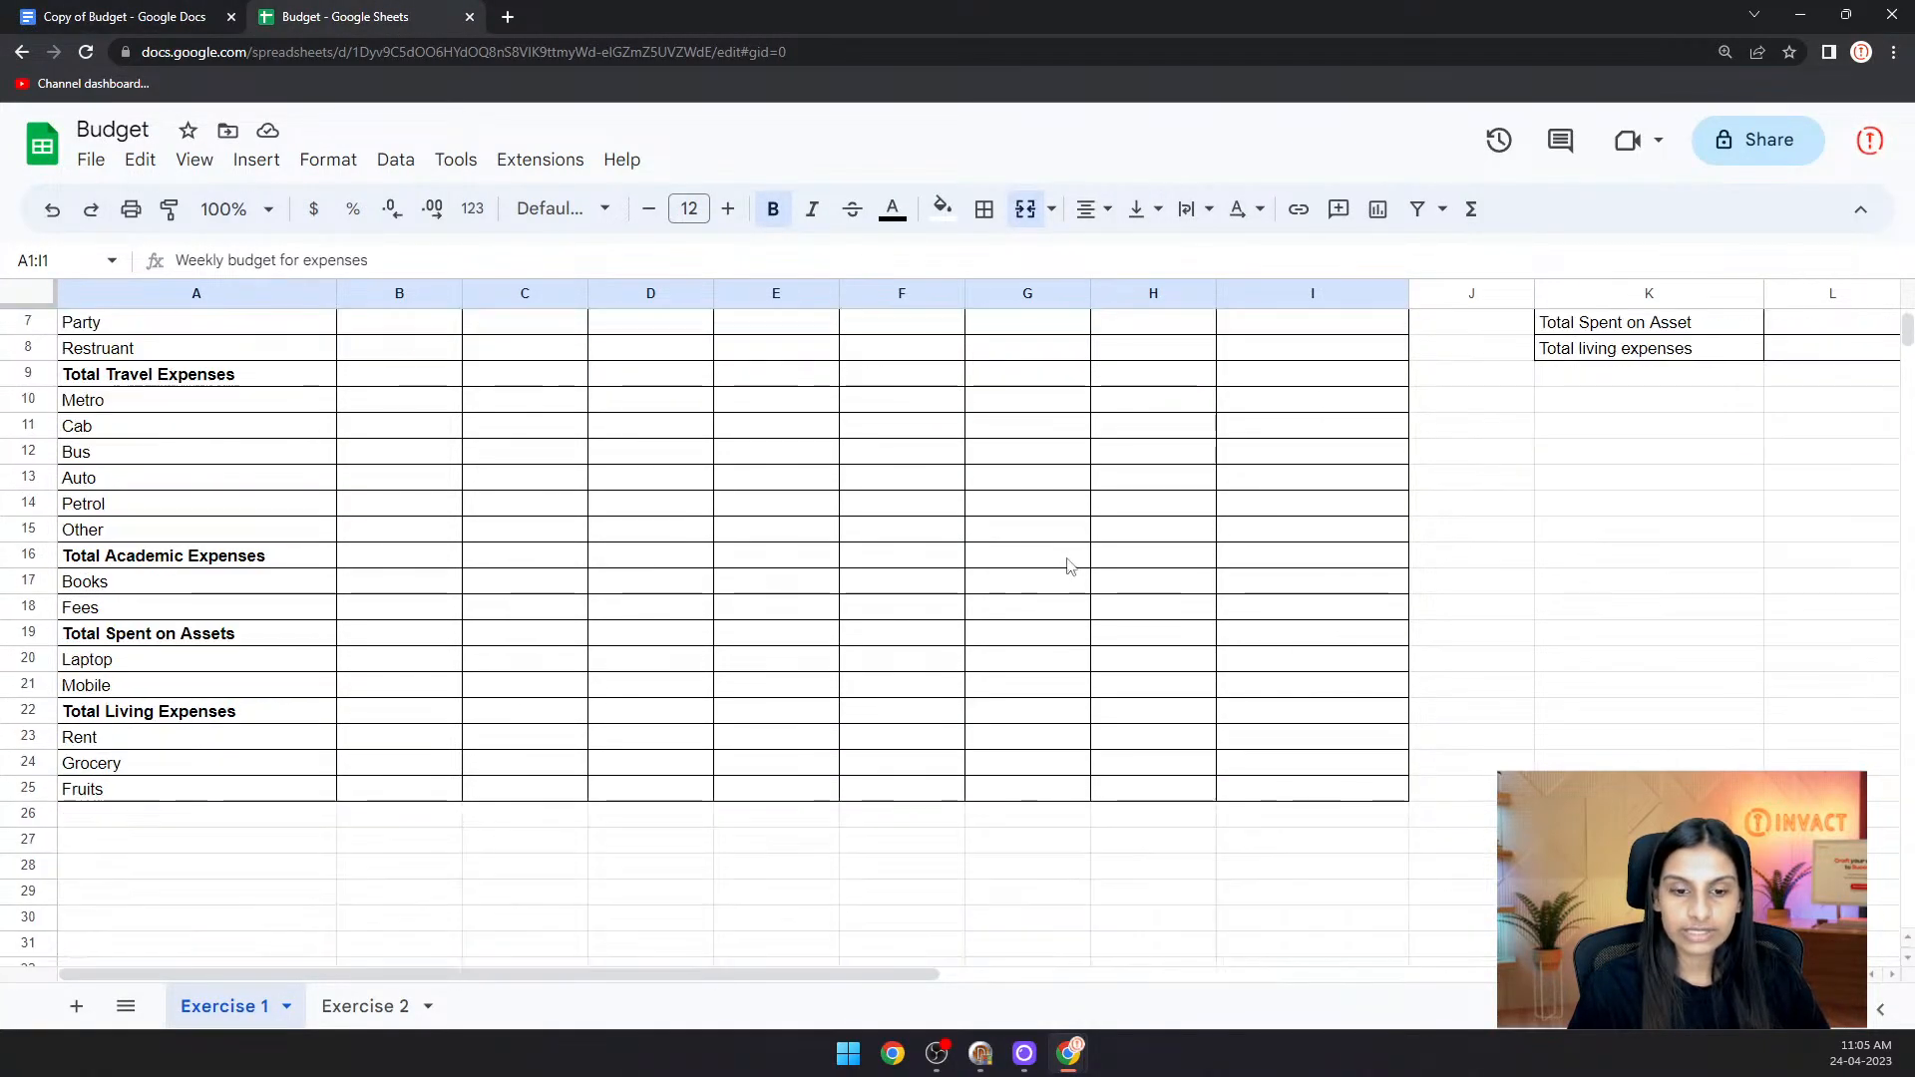
scroll(997, 564, "up", 2)
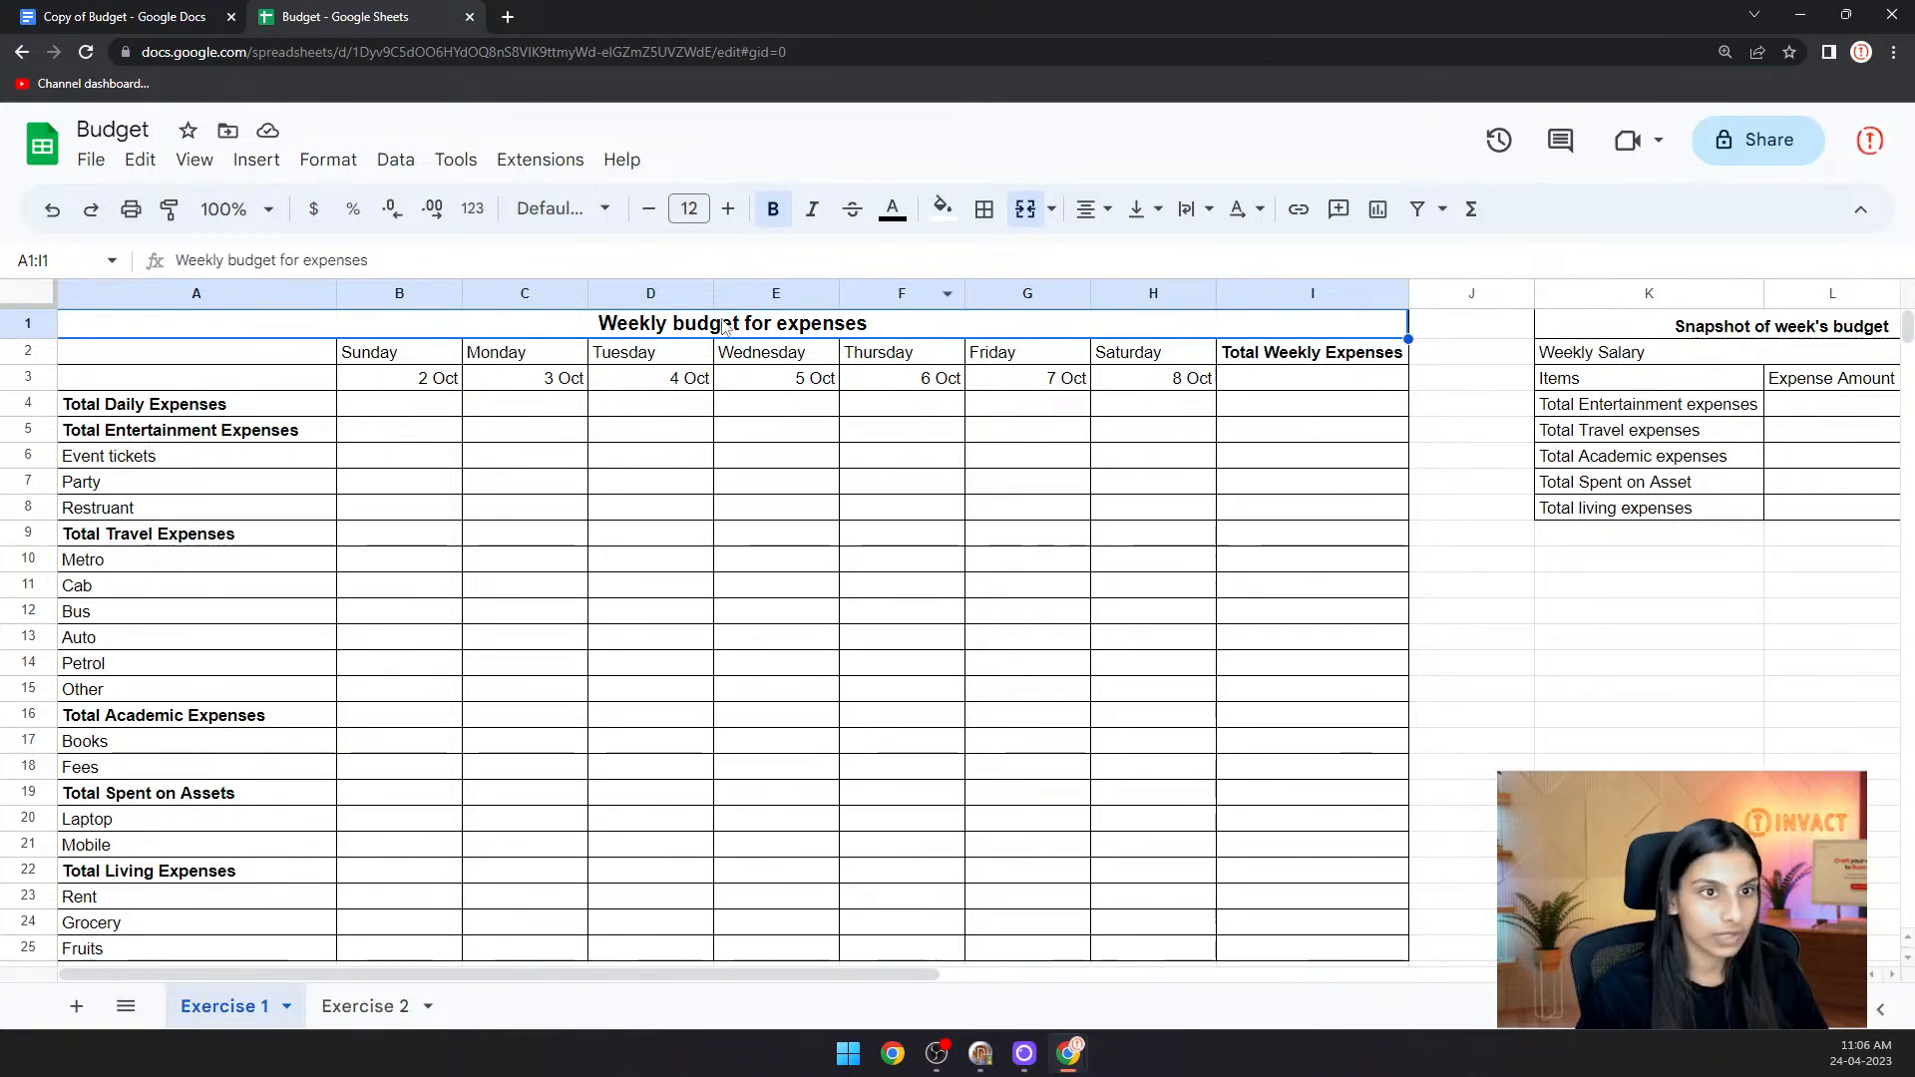
left_click(192, 14)
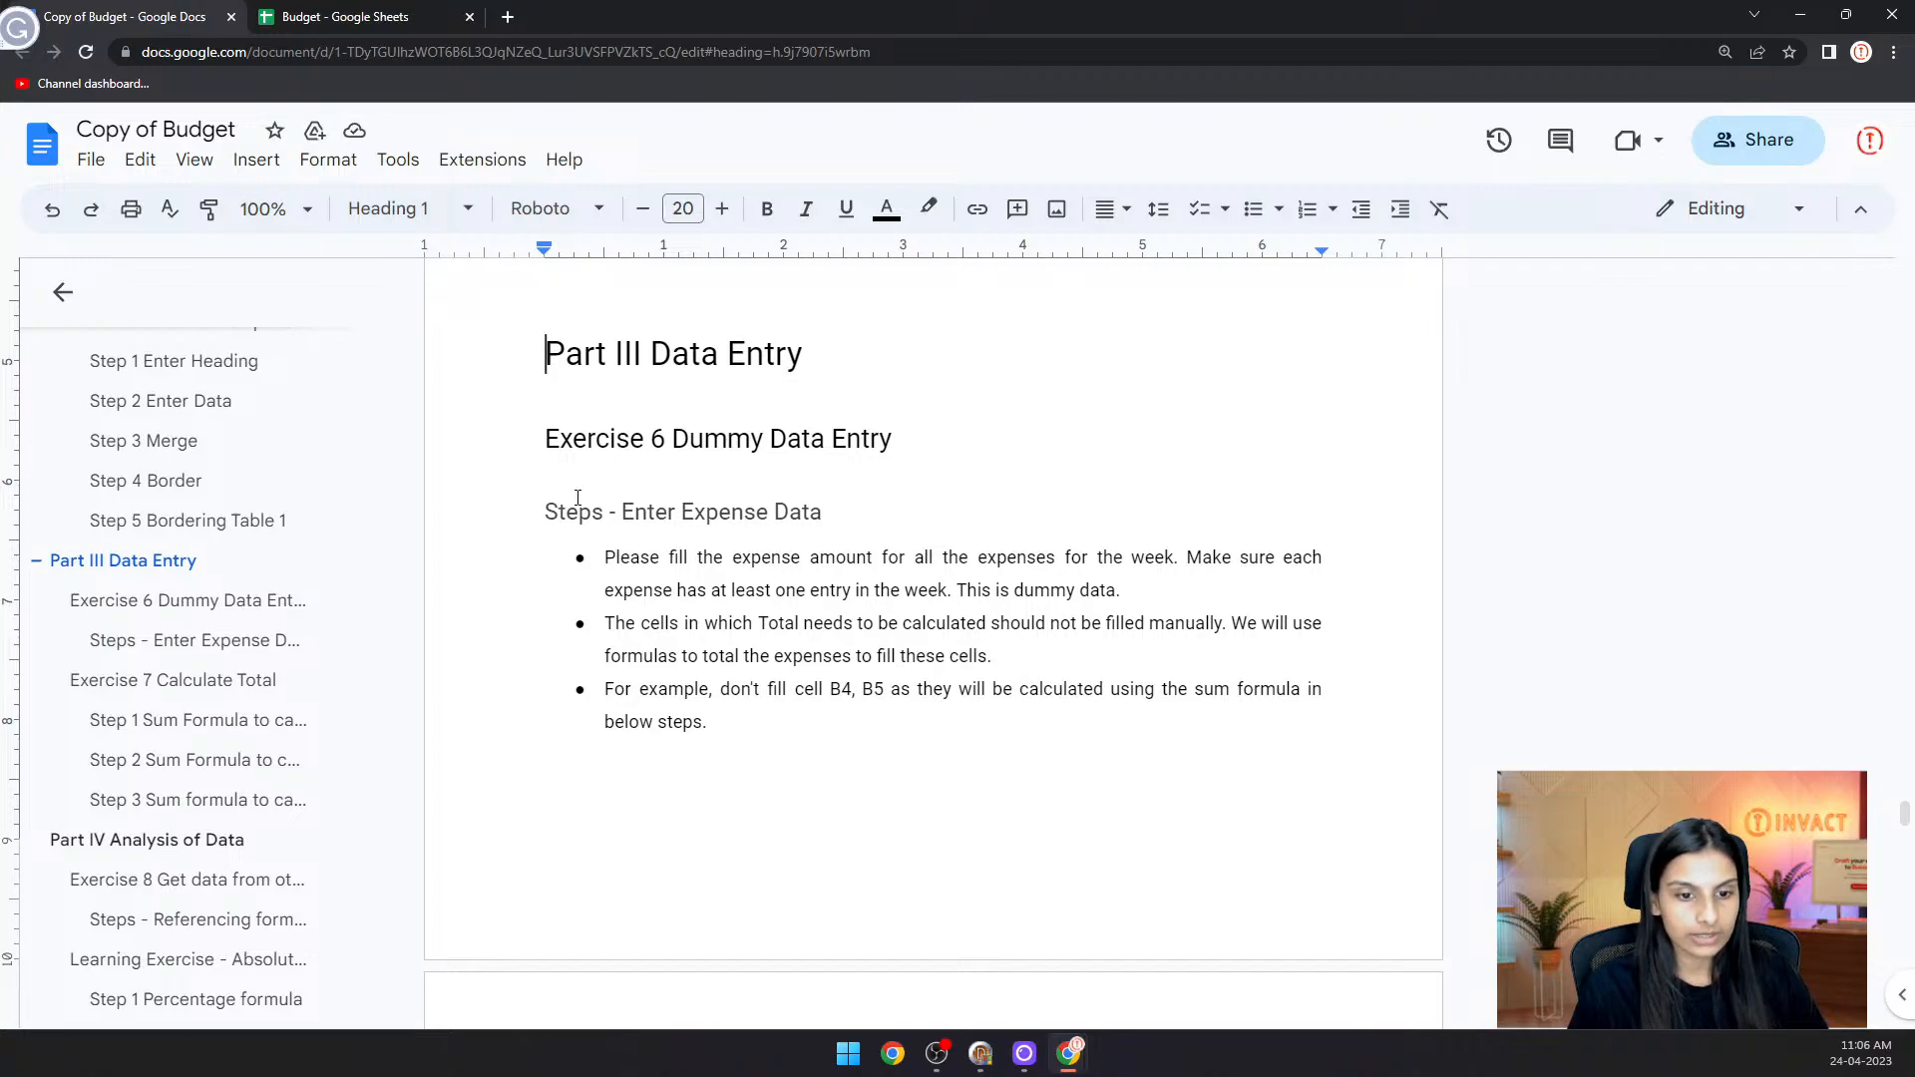
left_click(356, 18)
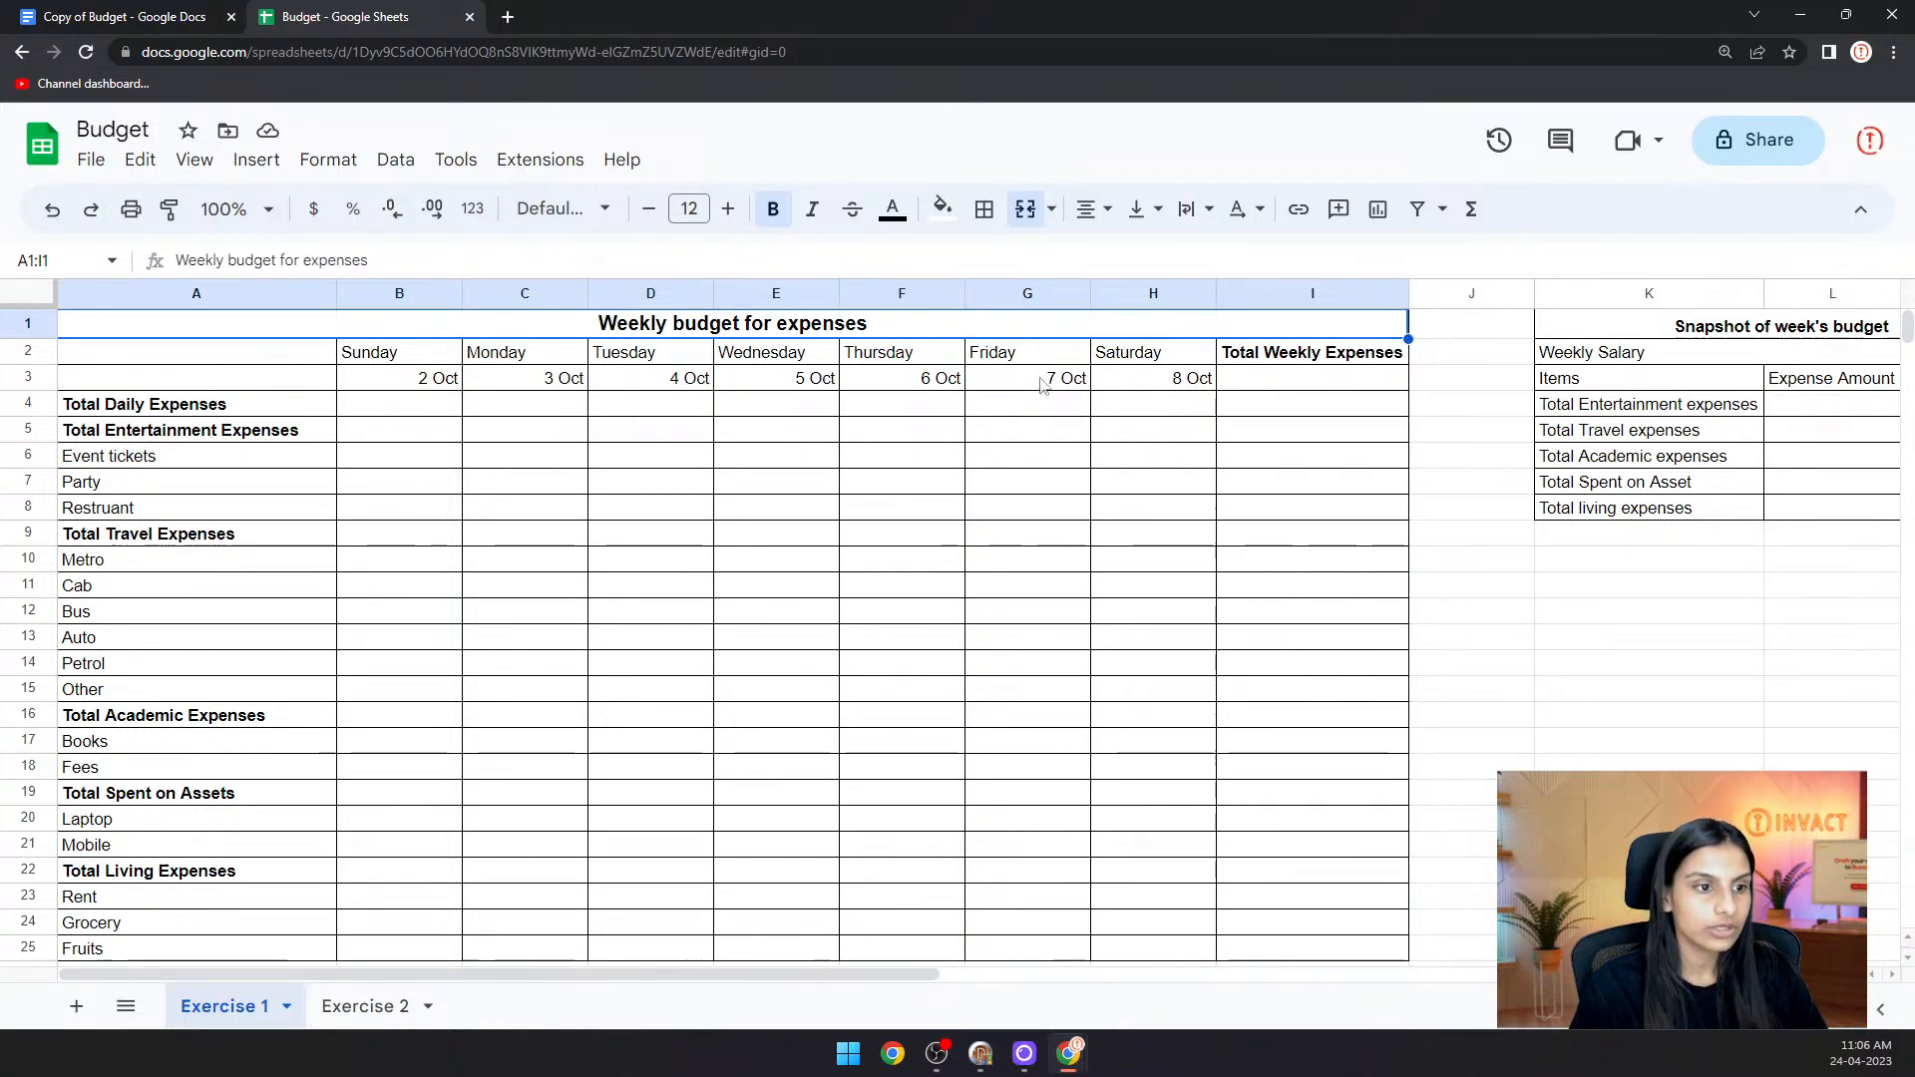
left_click(175, 16)
scroll(812, 407, "down", 2)
scroll(813, 407, "down", 5)
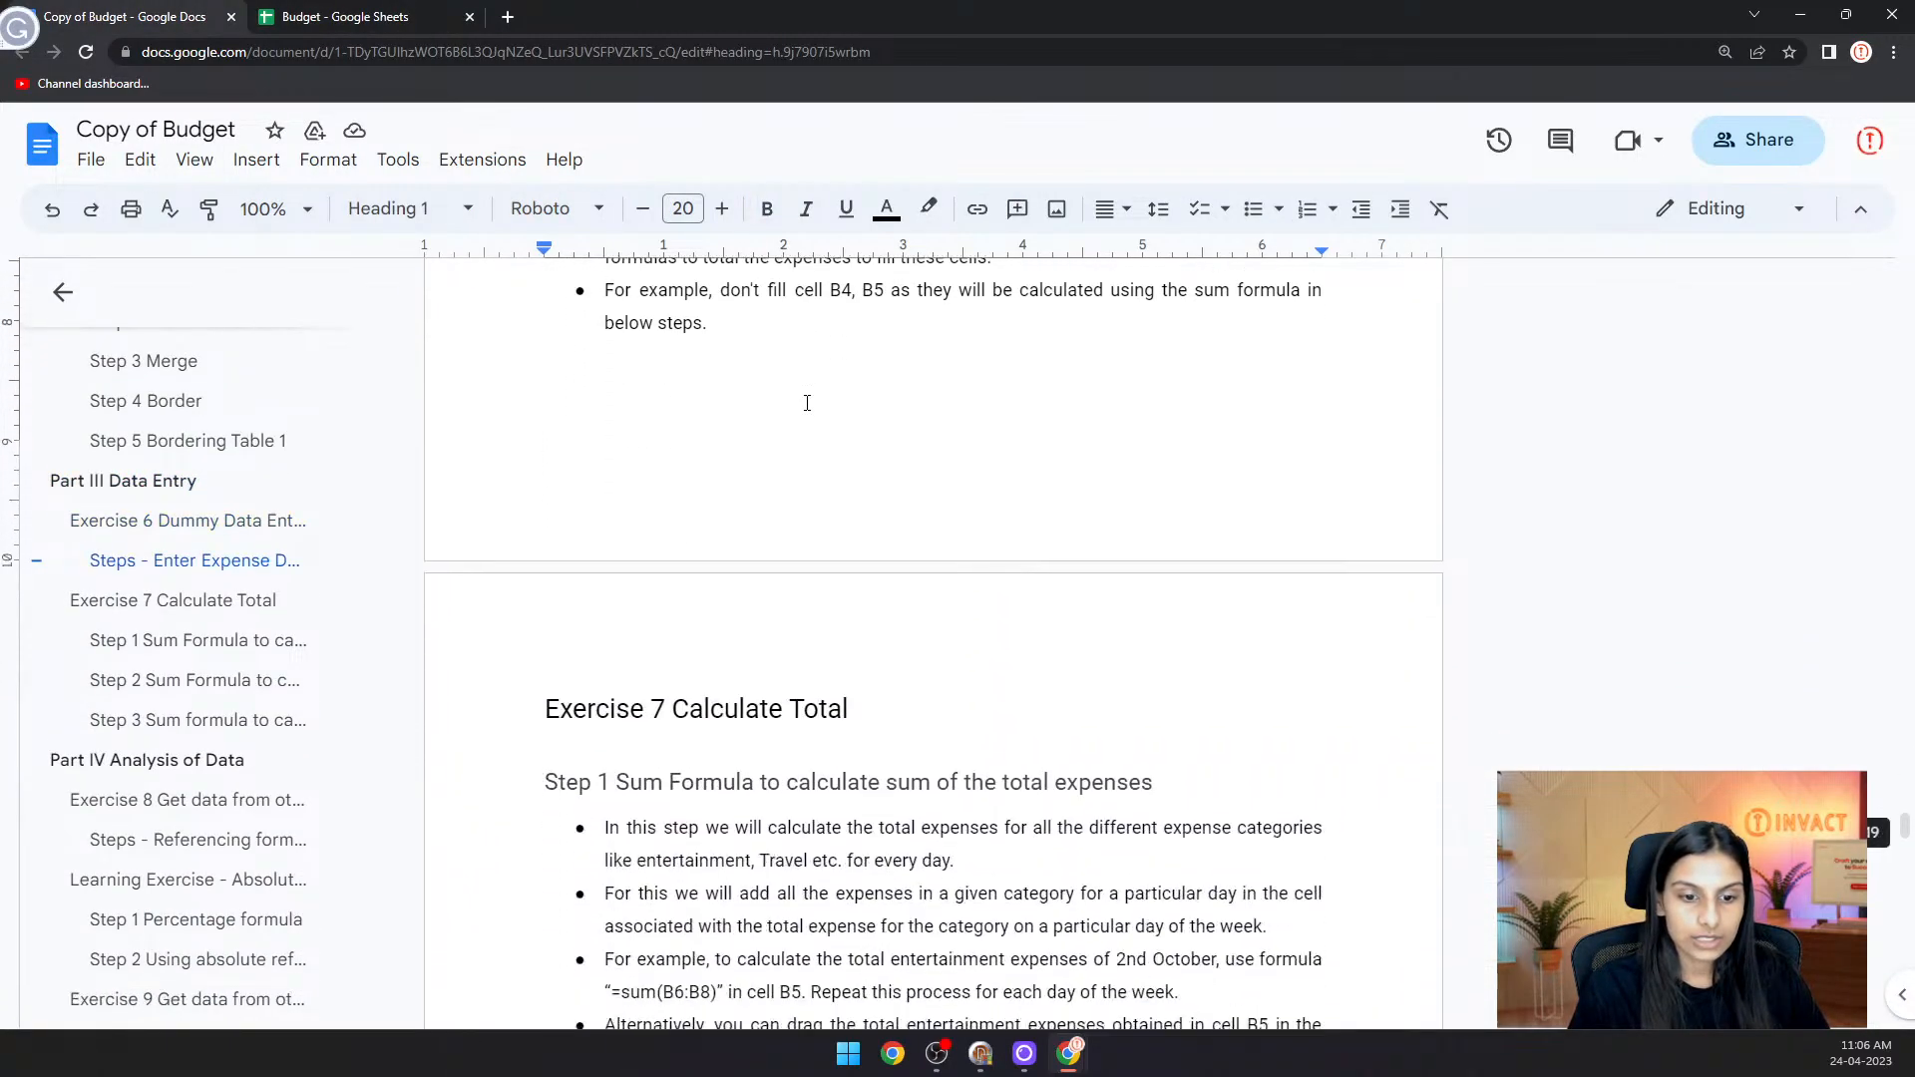
- Switch to the Budget spreadsheet and enter Event tickets expenses of 300 for Sunday and 0 for Monday, Tuesday and Wednesday
left_click(454, 12)
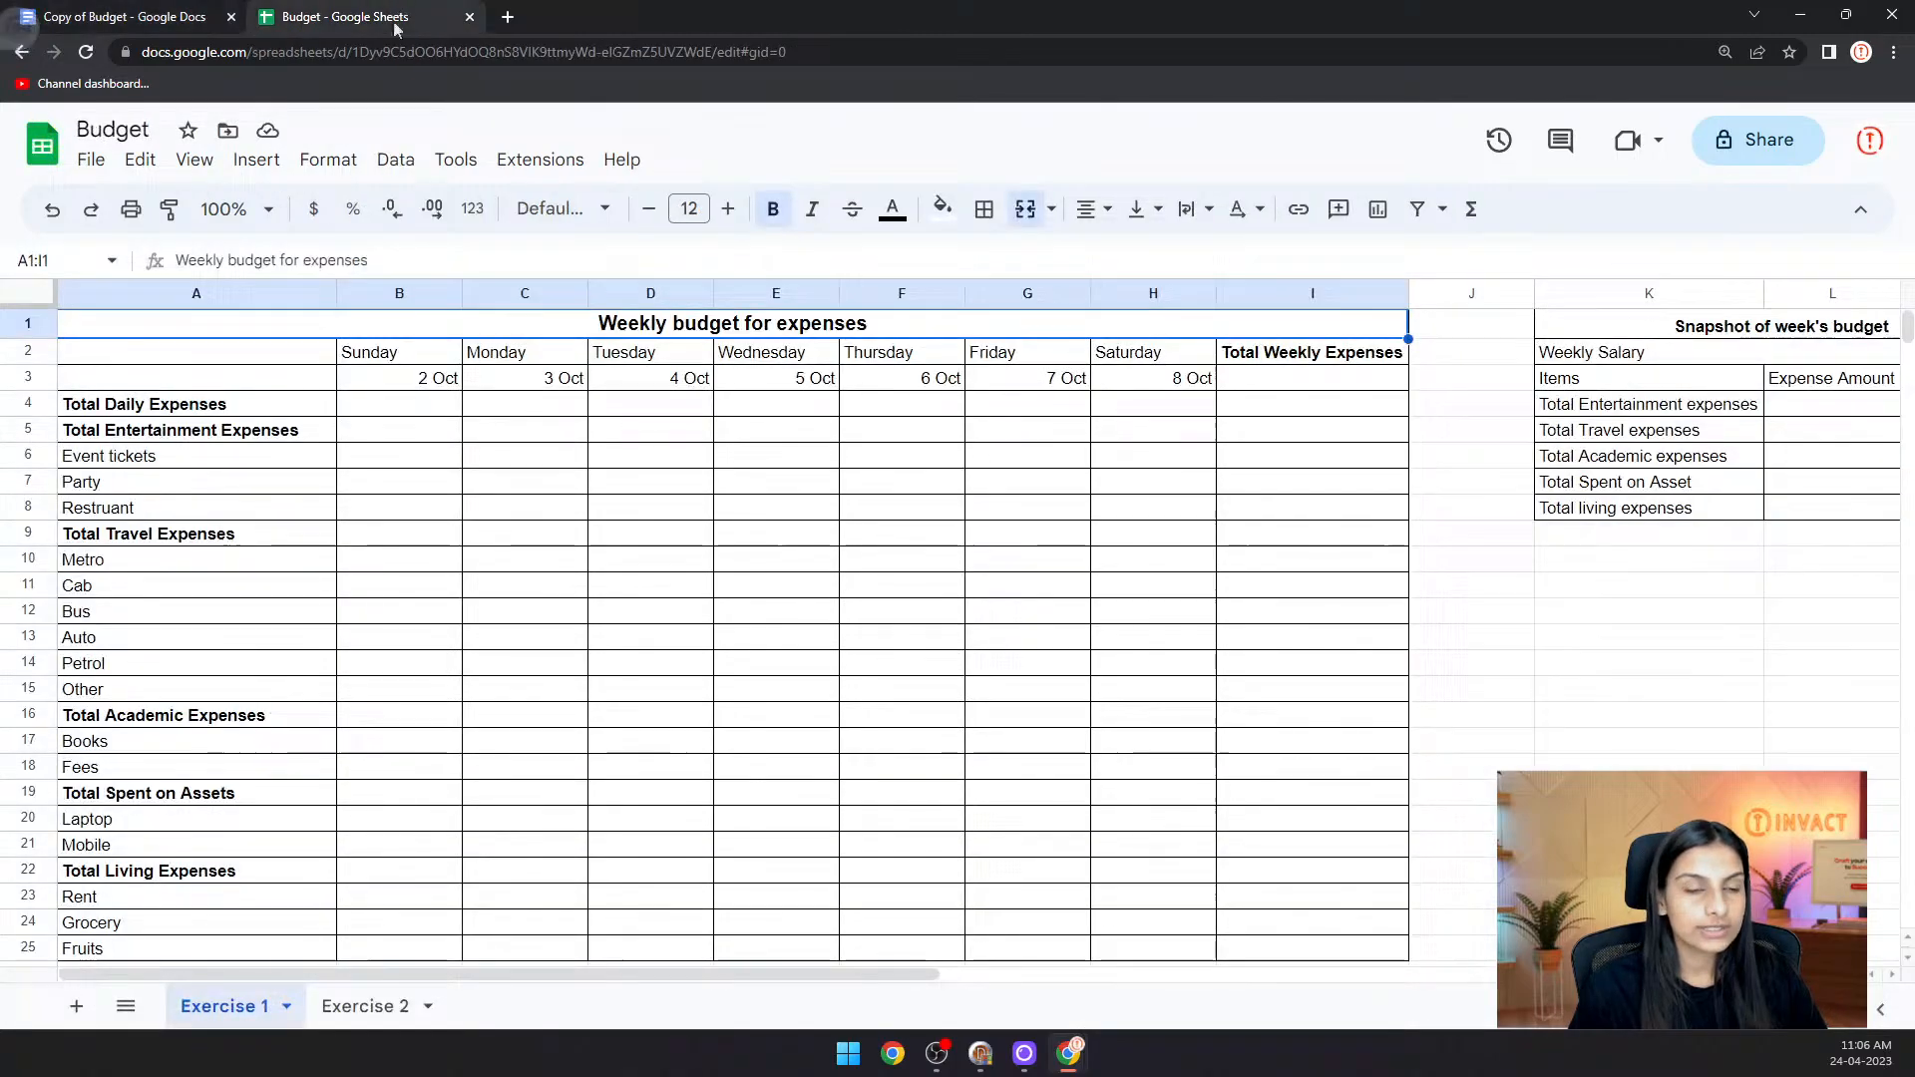
left_click(389, 464)
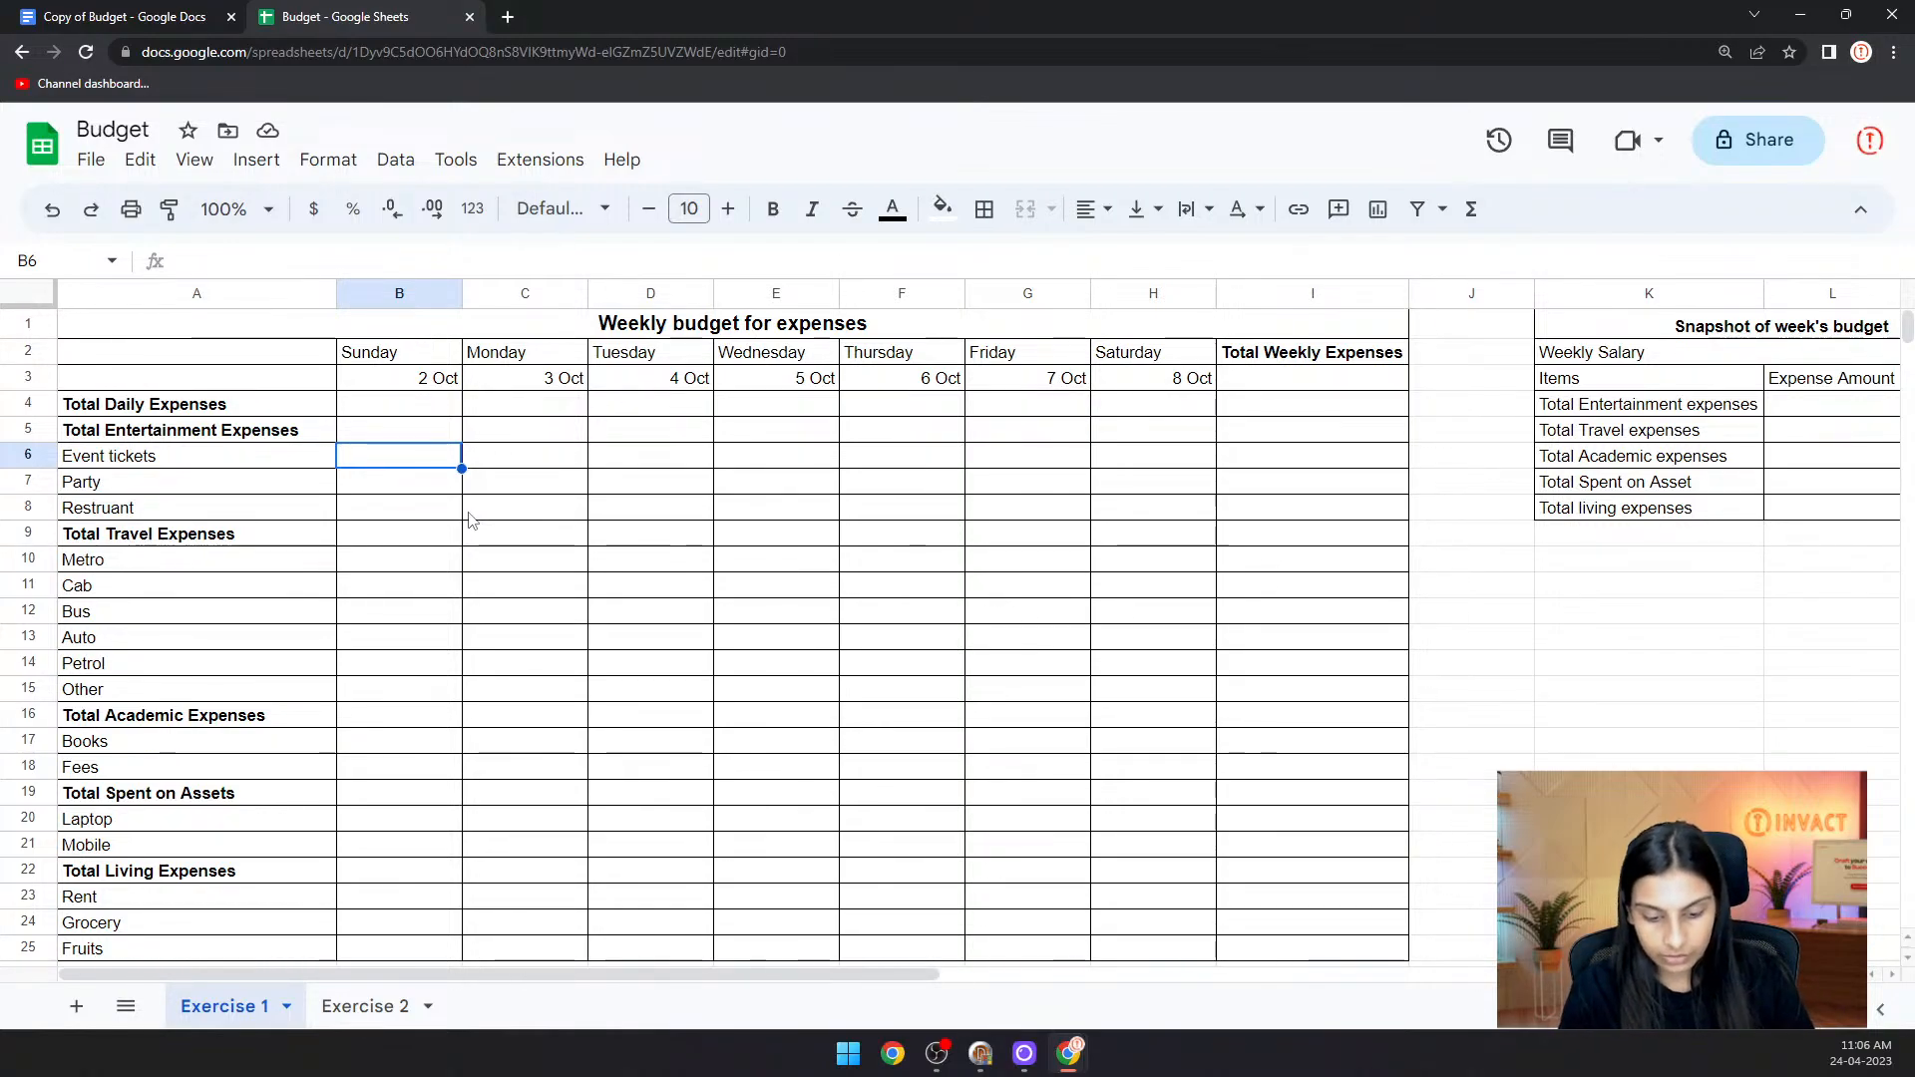
type("300")
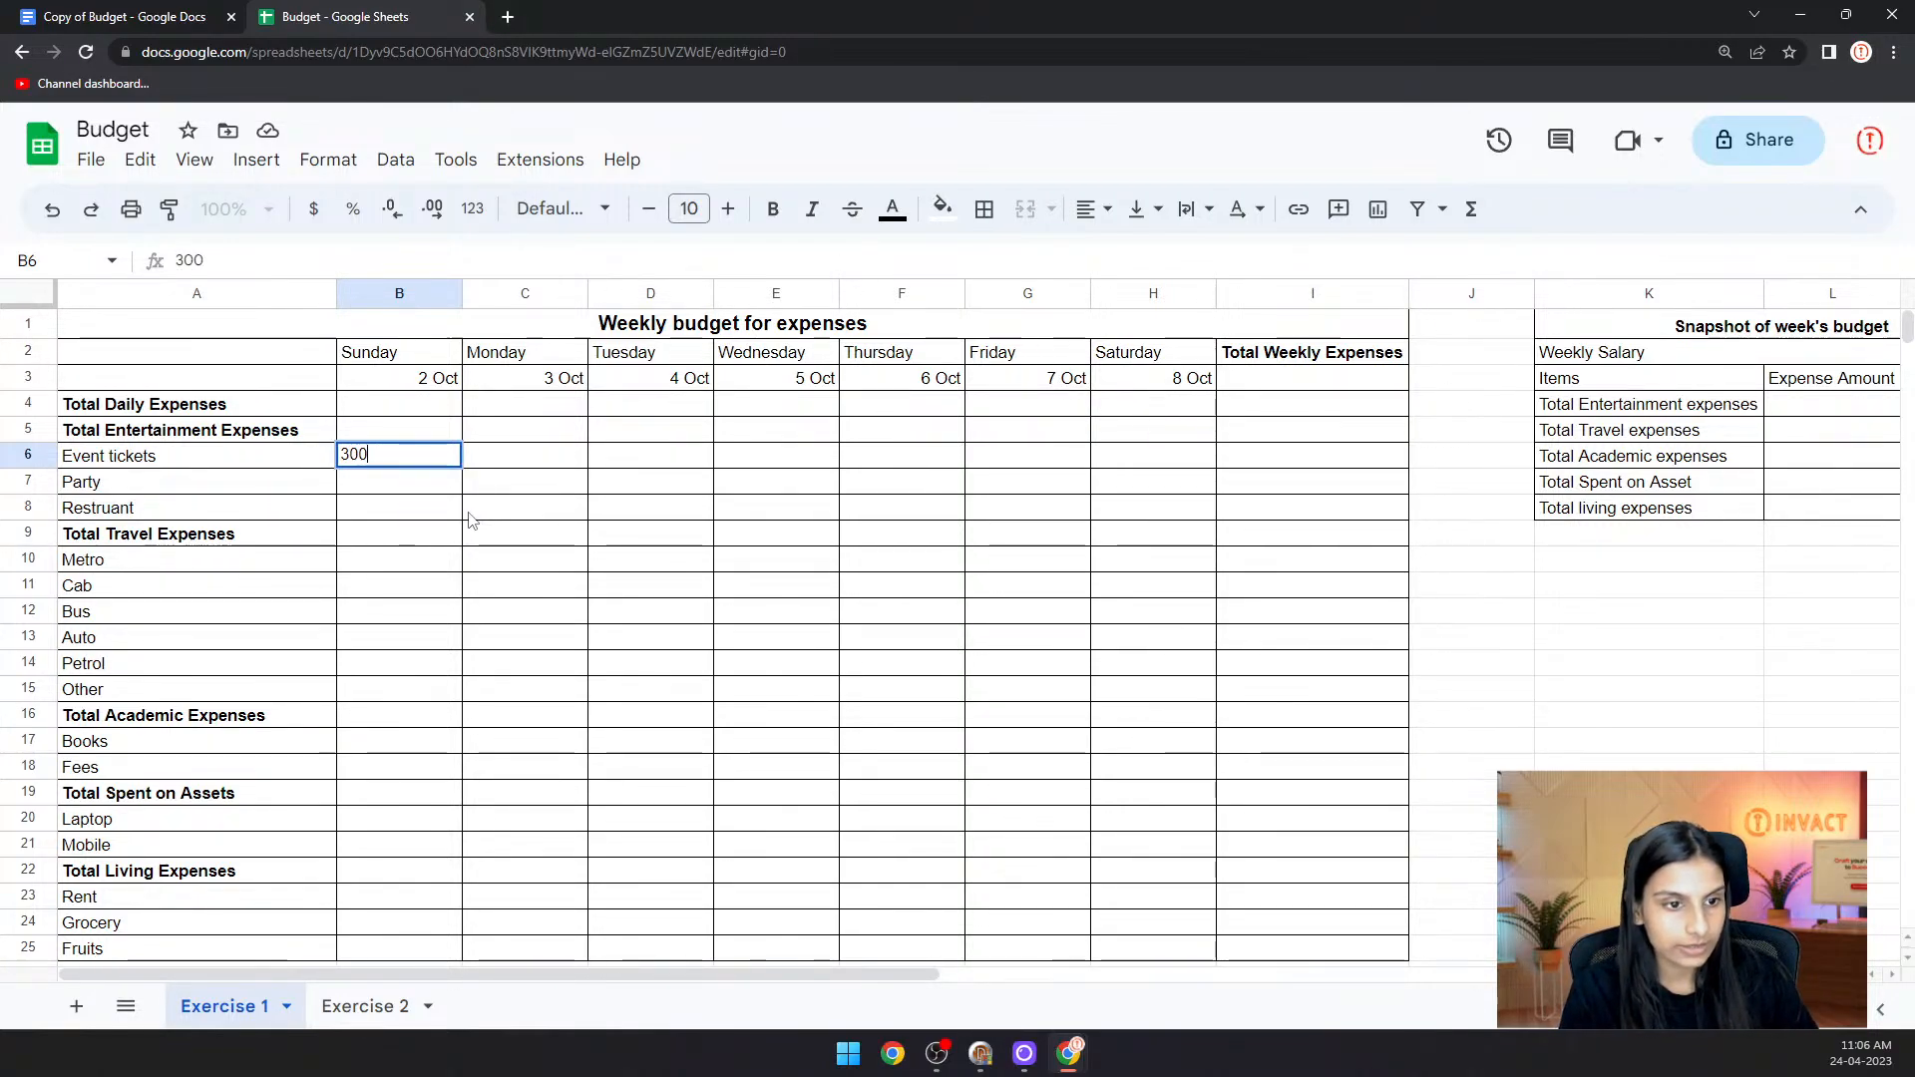
left_click(542, 455)
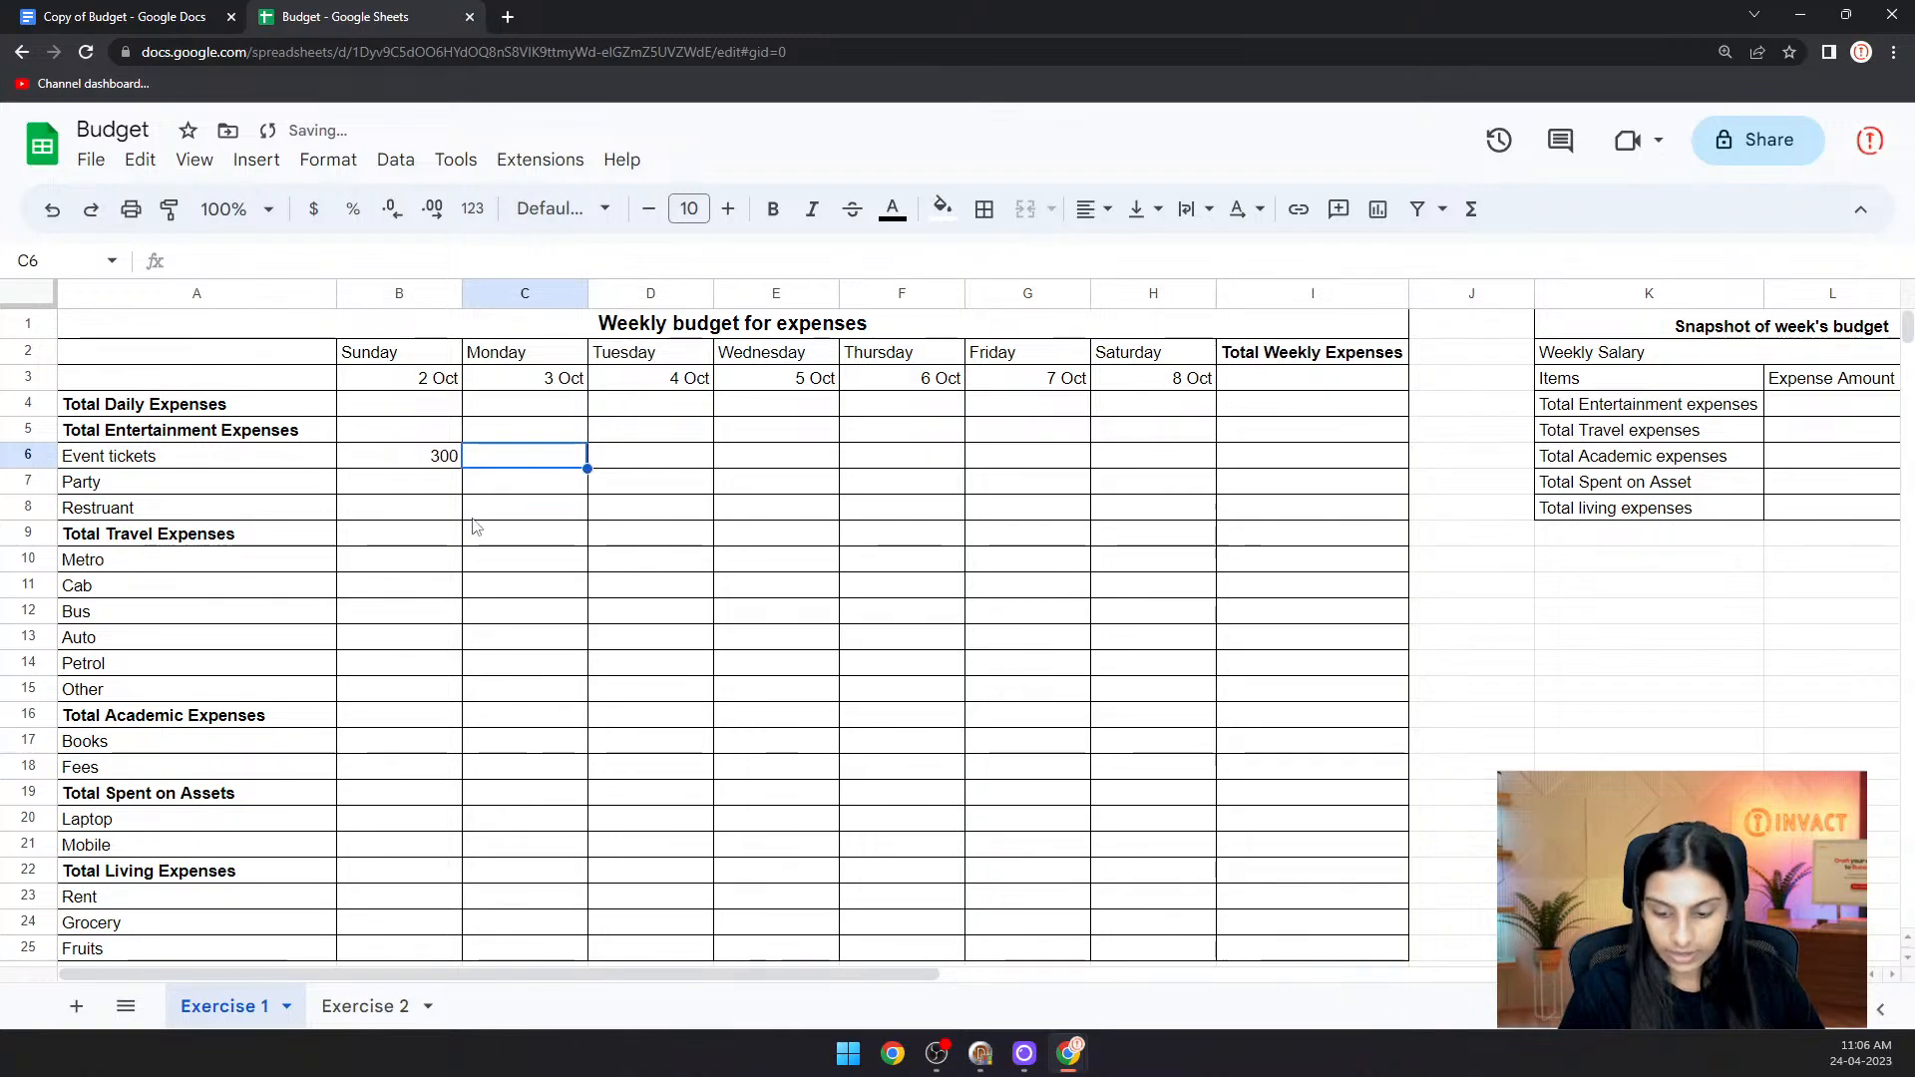
type("0")
key("Tab")
type("0")
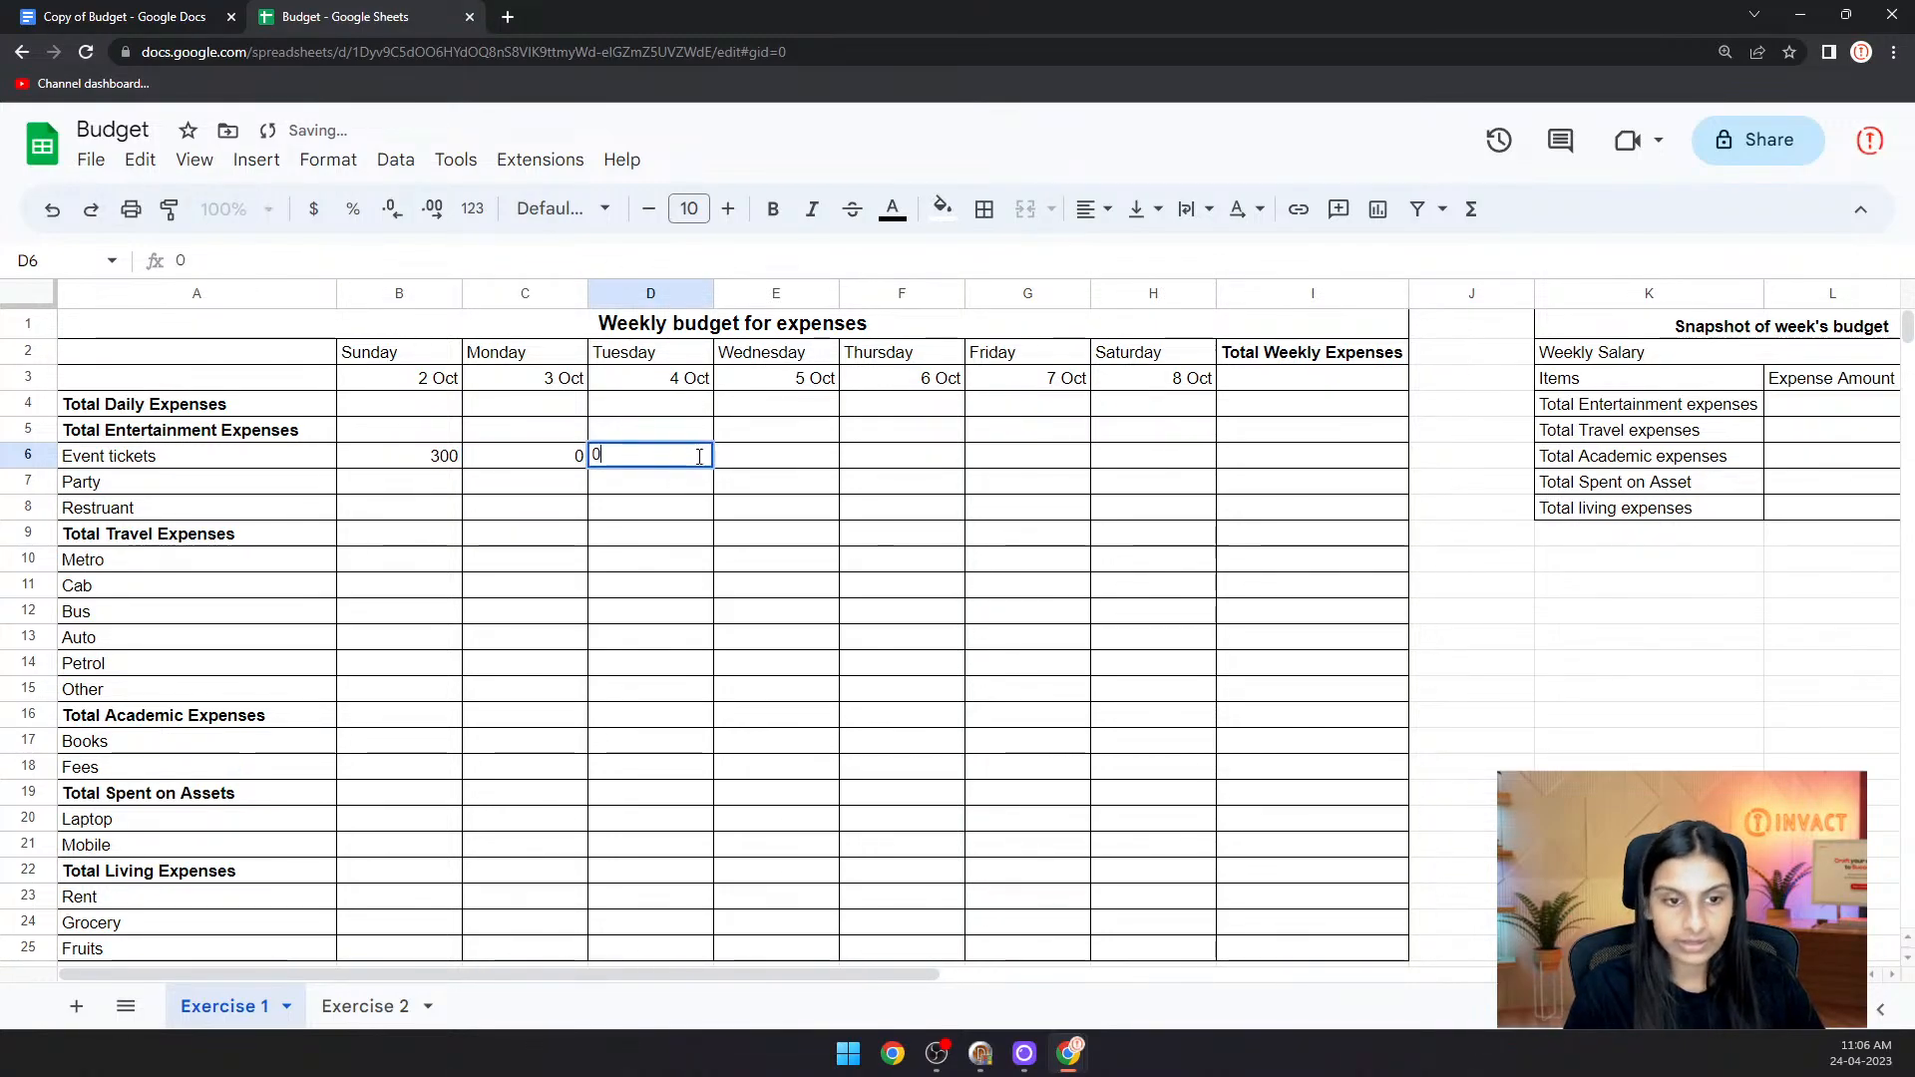
key("Tab")
type("0")
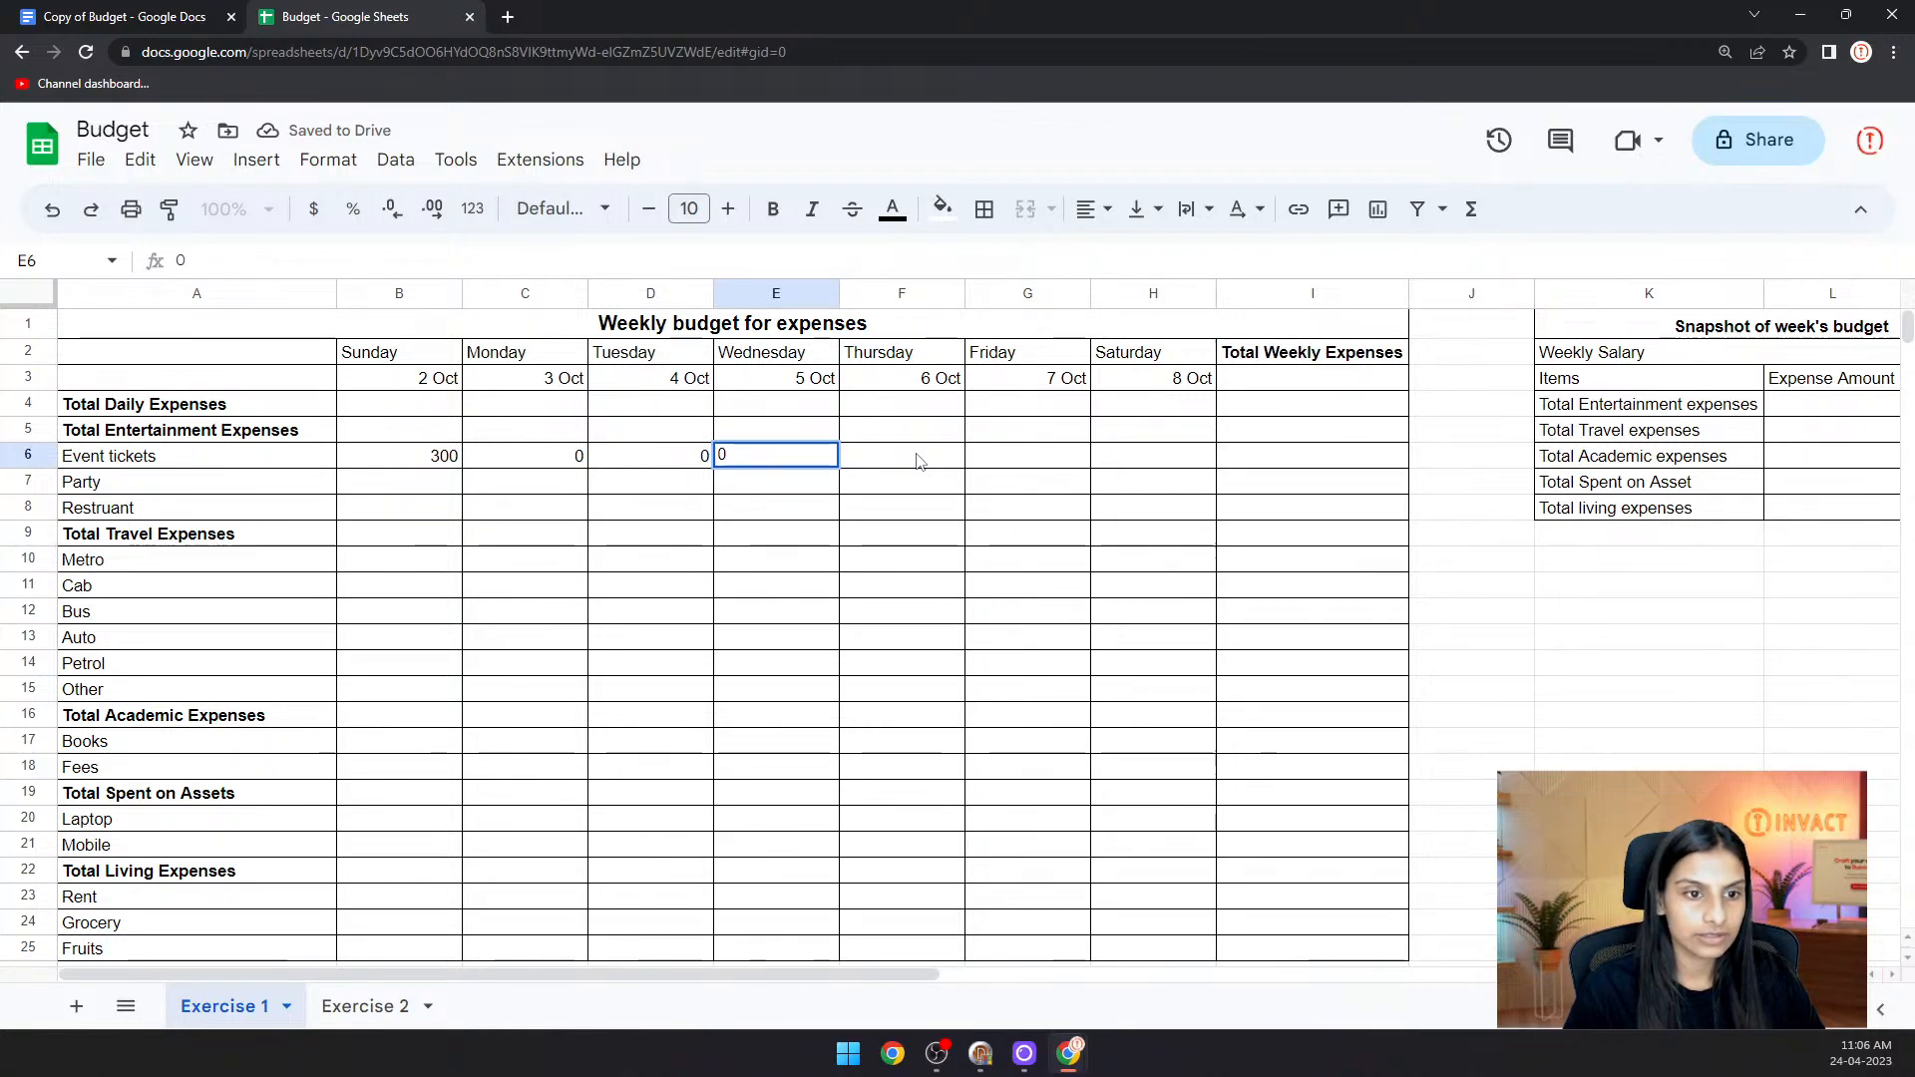
- Enter Event tickets expenses of 500 for Thursday and 0 for both Friday and Saturday
key("Tab")
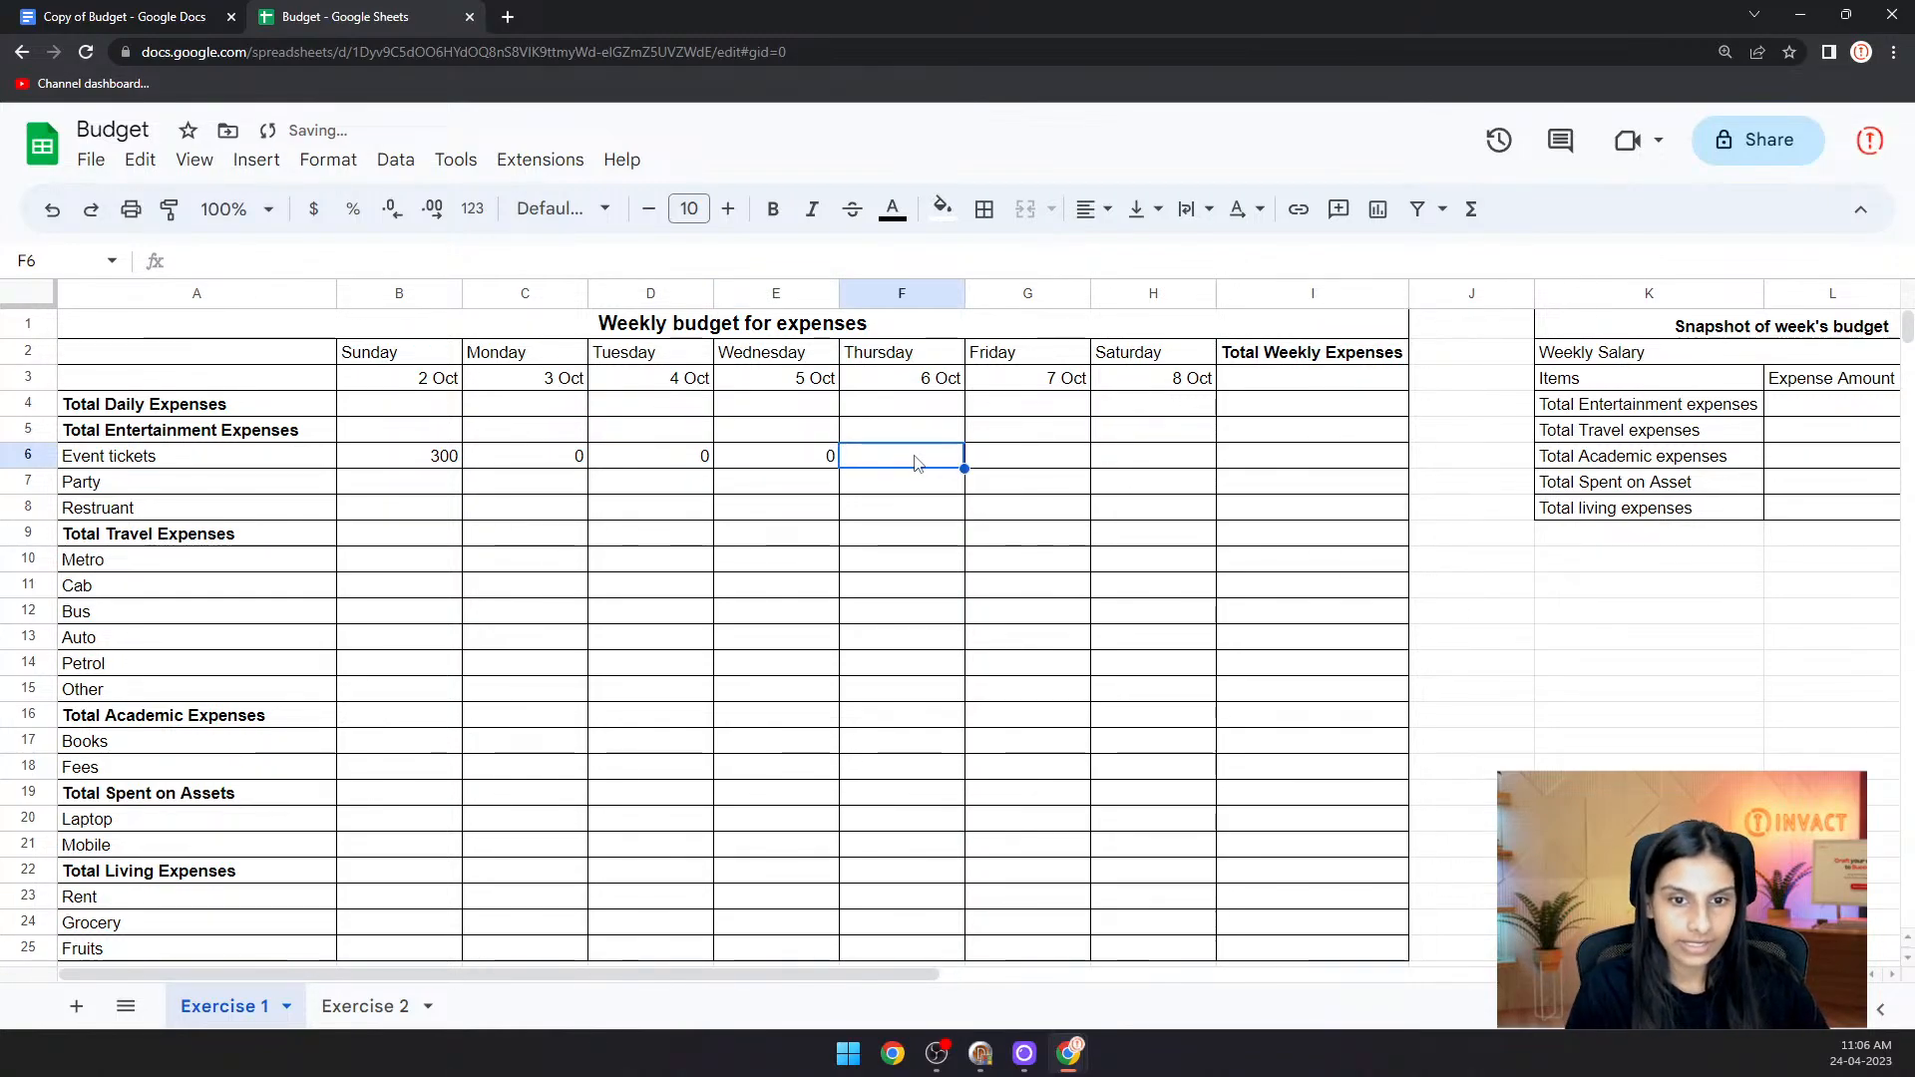
type("500")
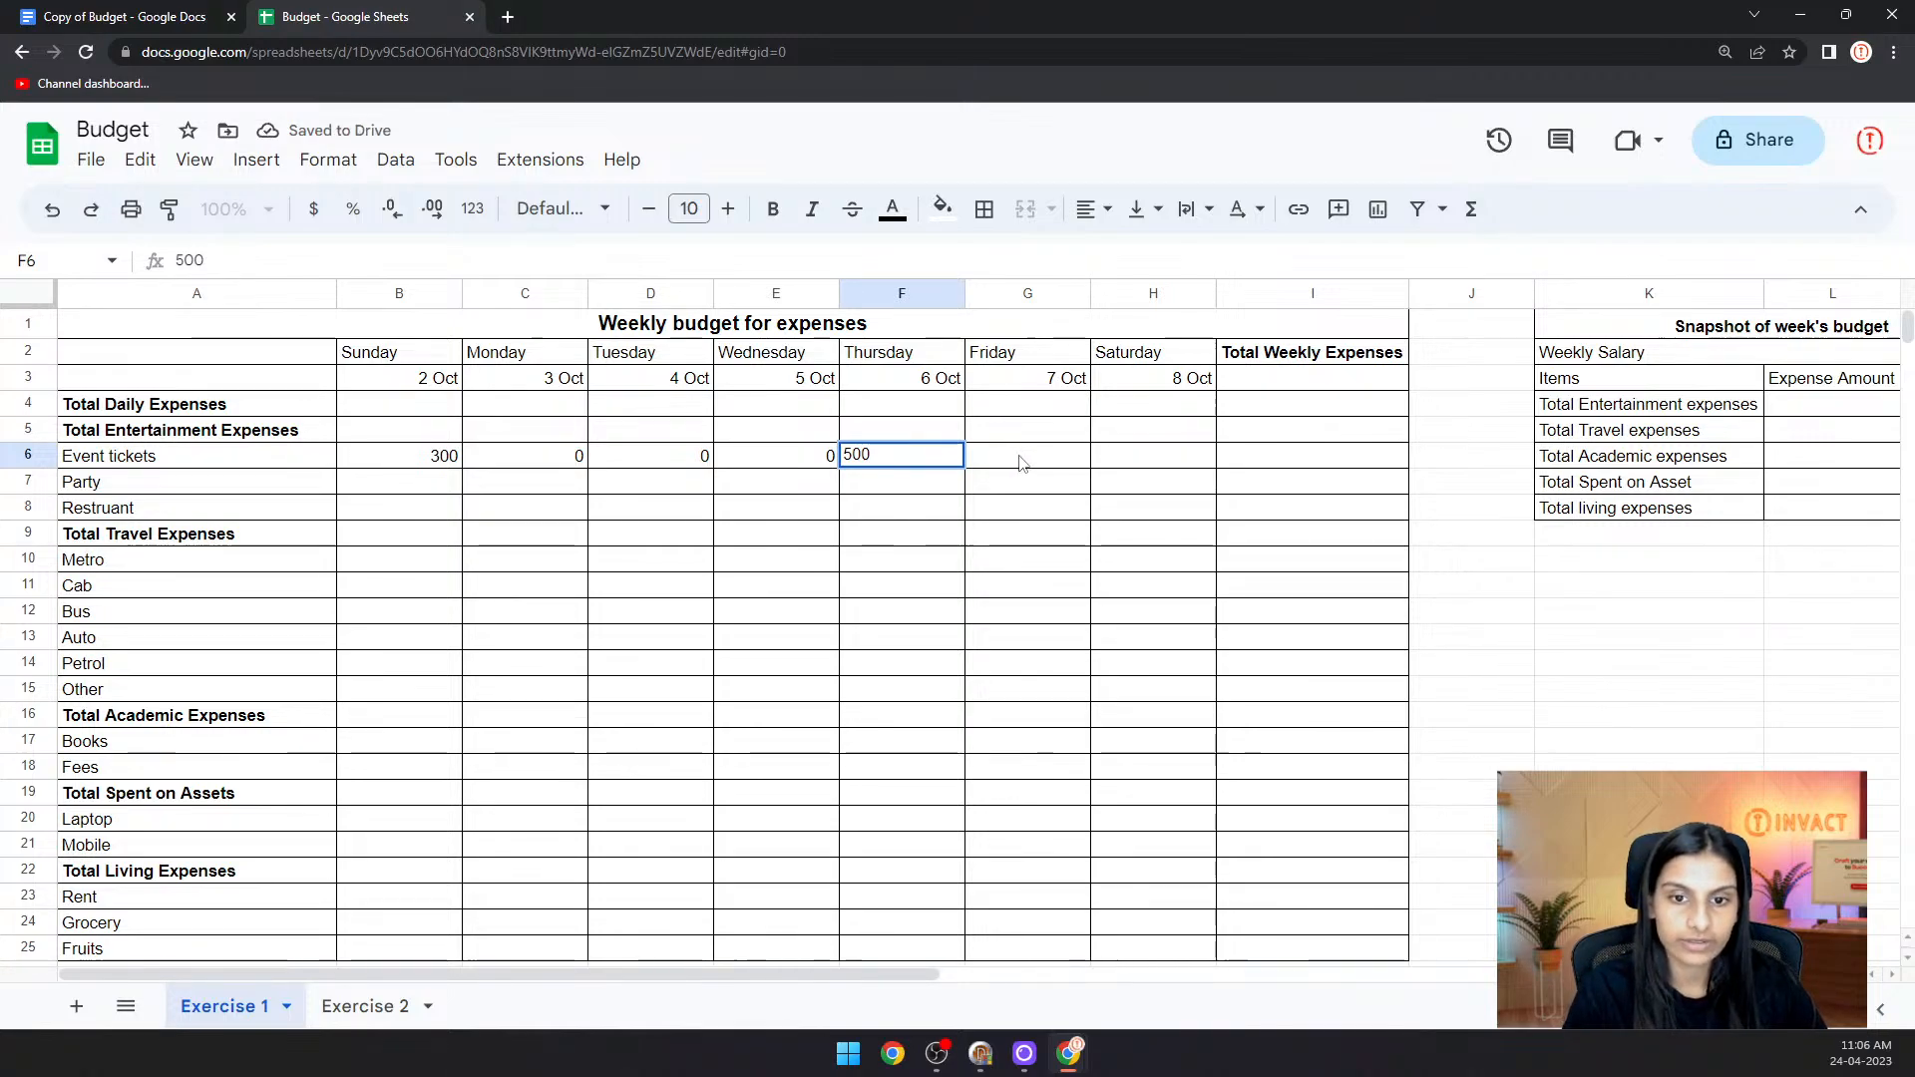
left_click(1022, 462)
type("0")
left_click(1186, 466)
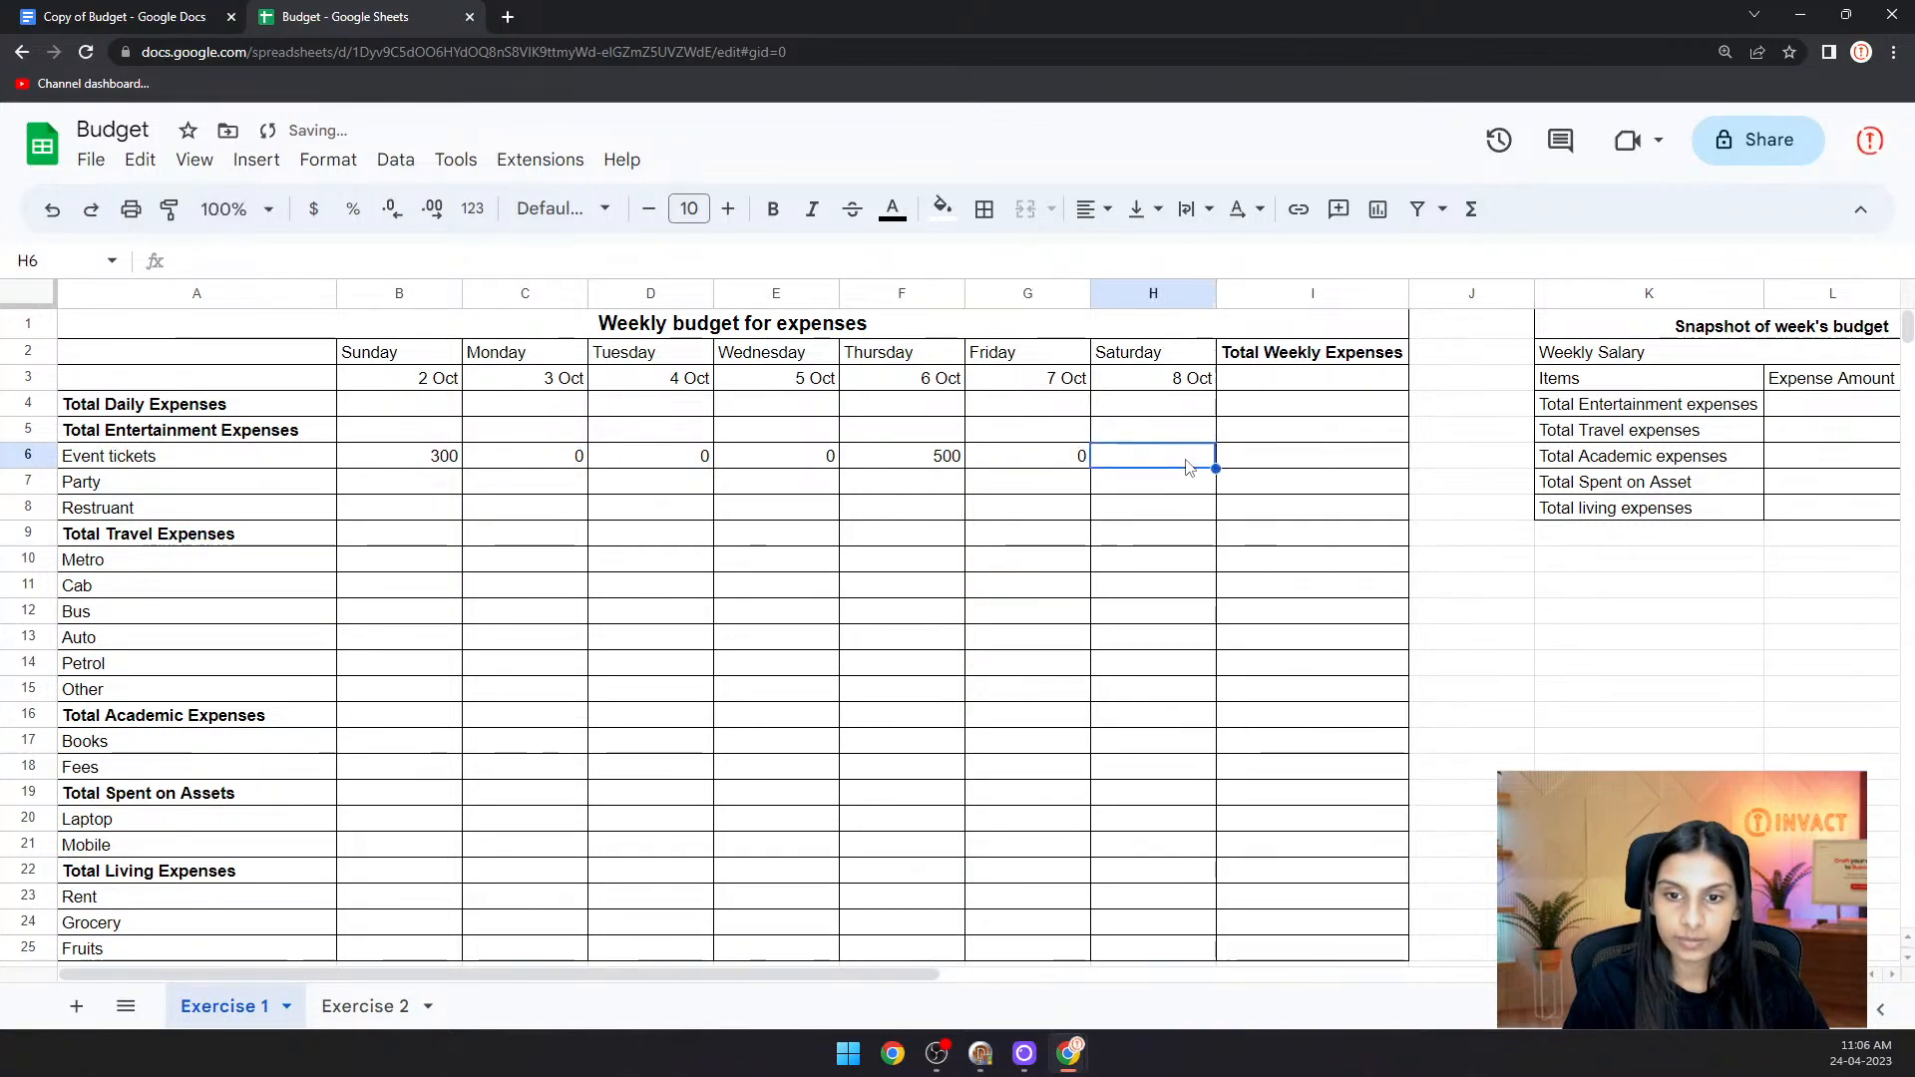
type("0")
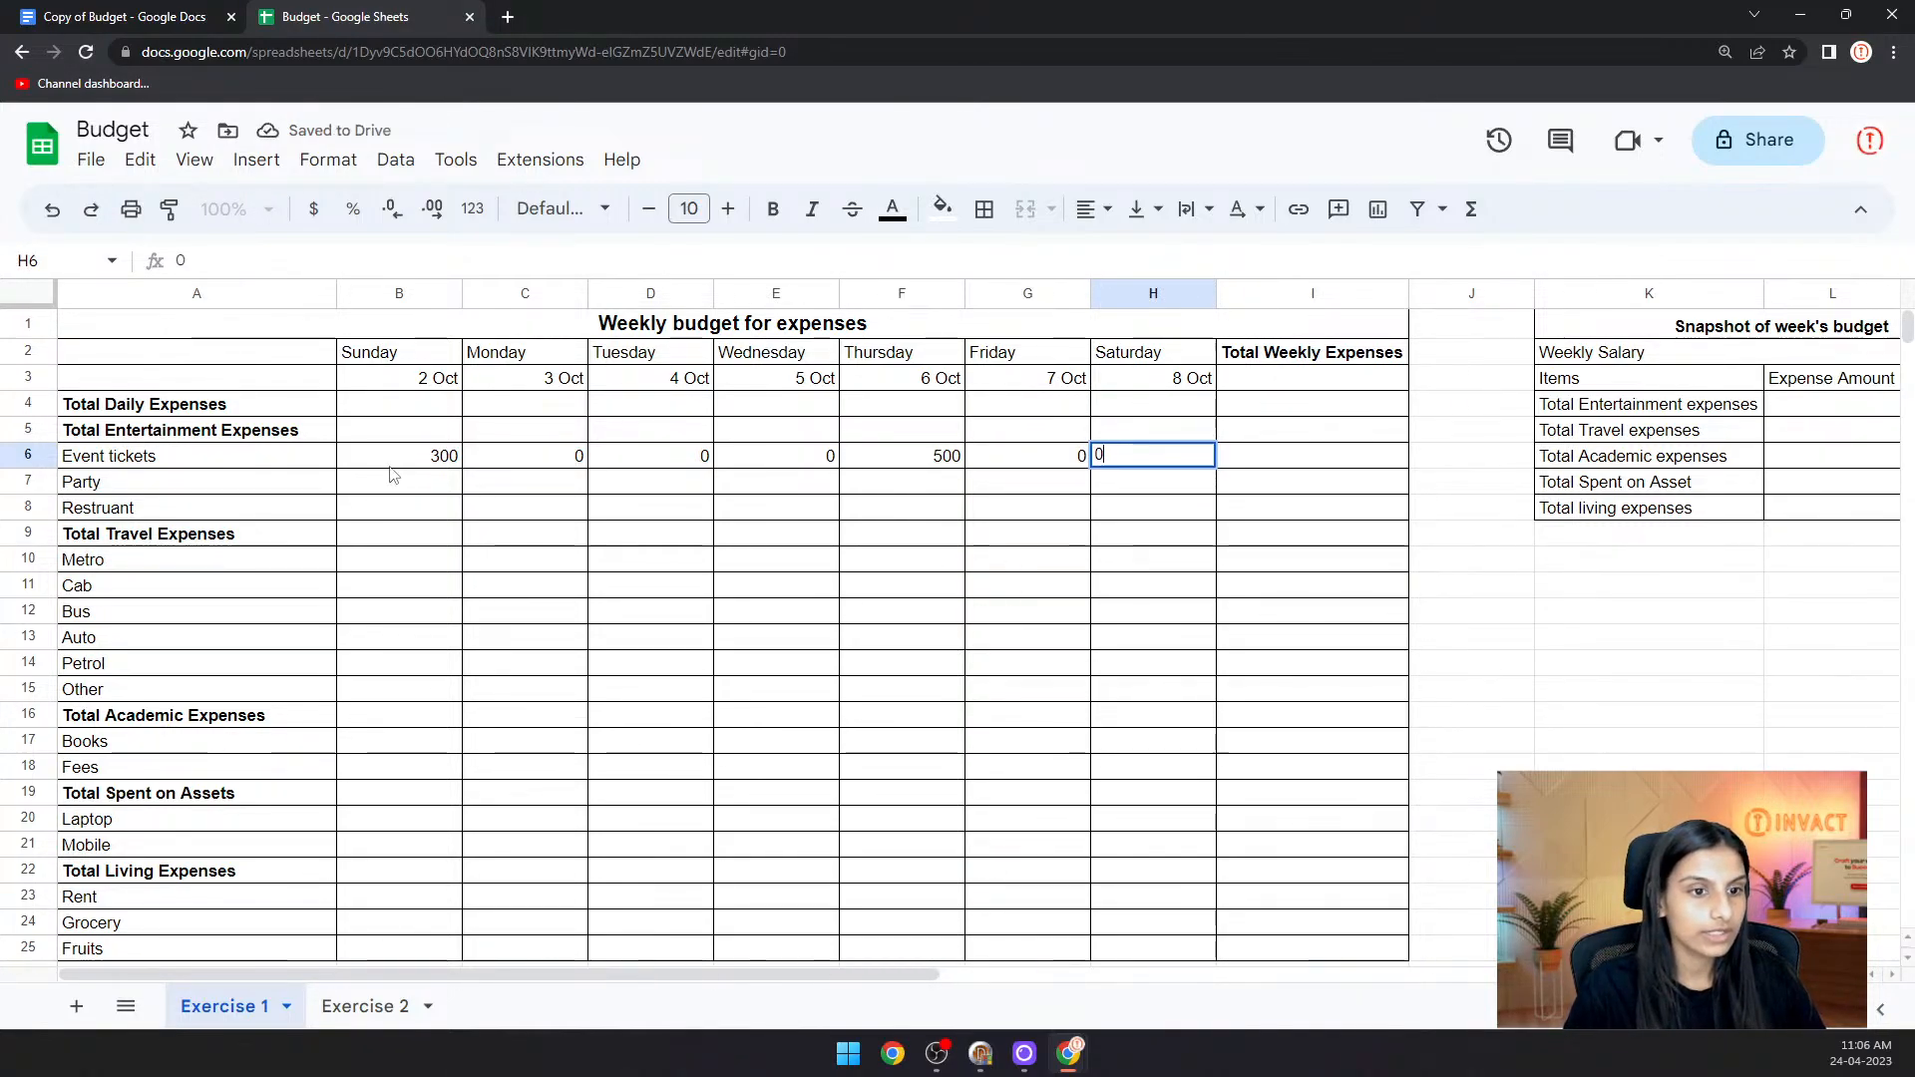
- Enter 0 as the Party expense for Sunday and Monday
left_click(397, 492)
type("0")
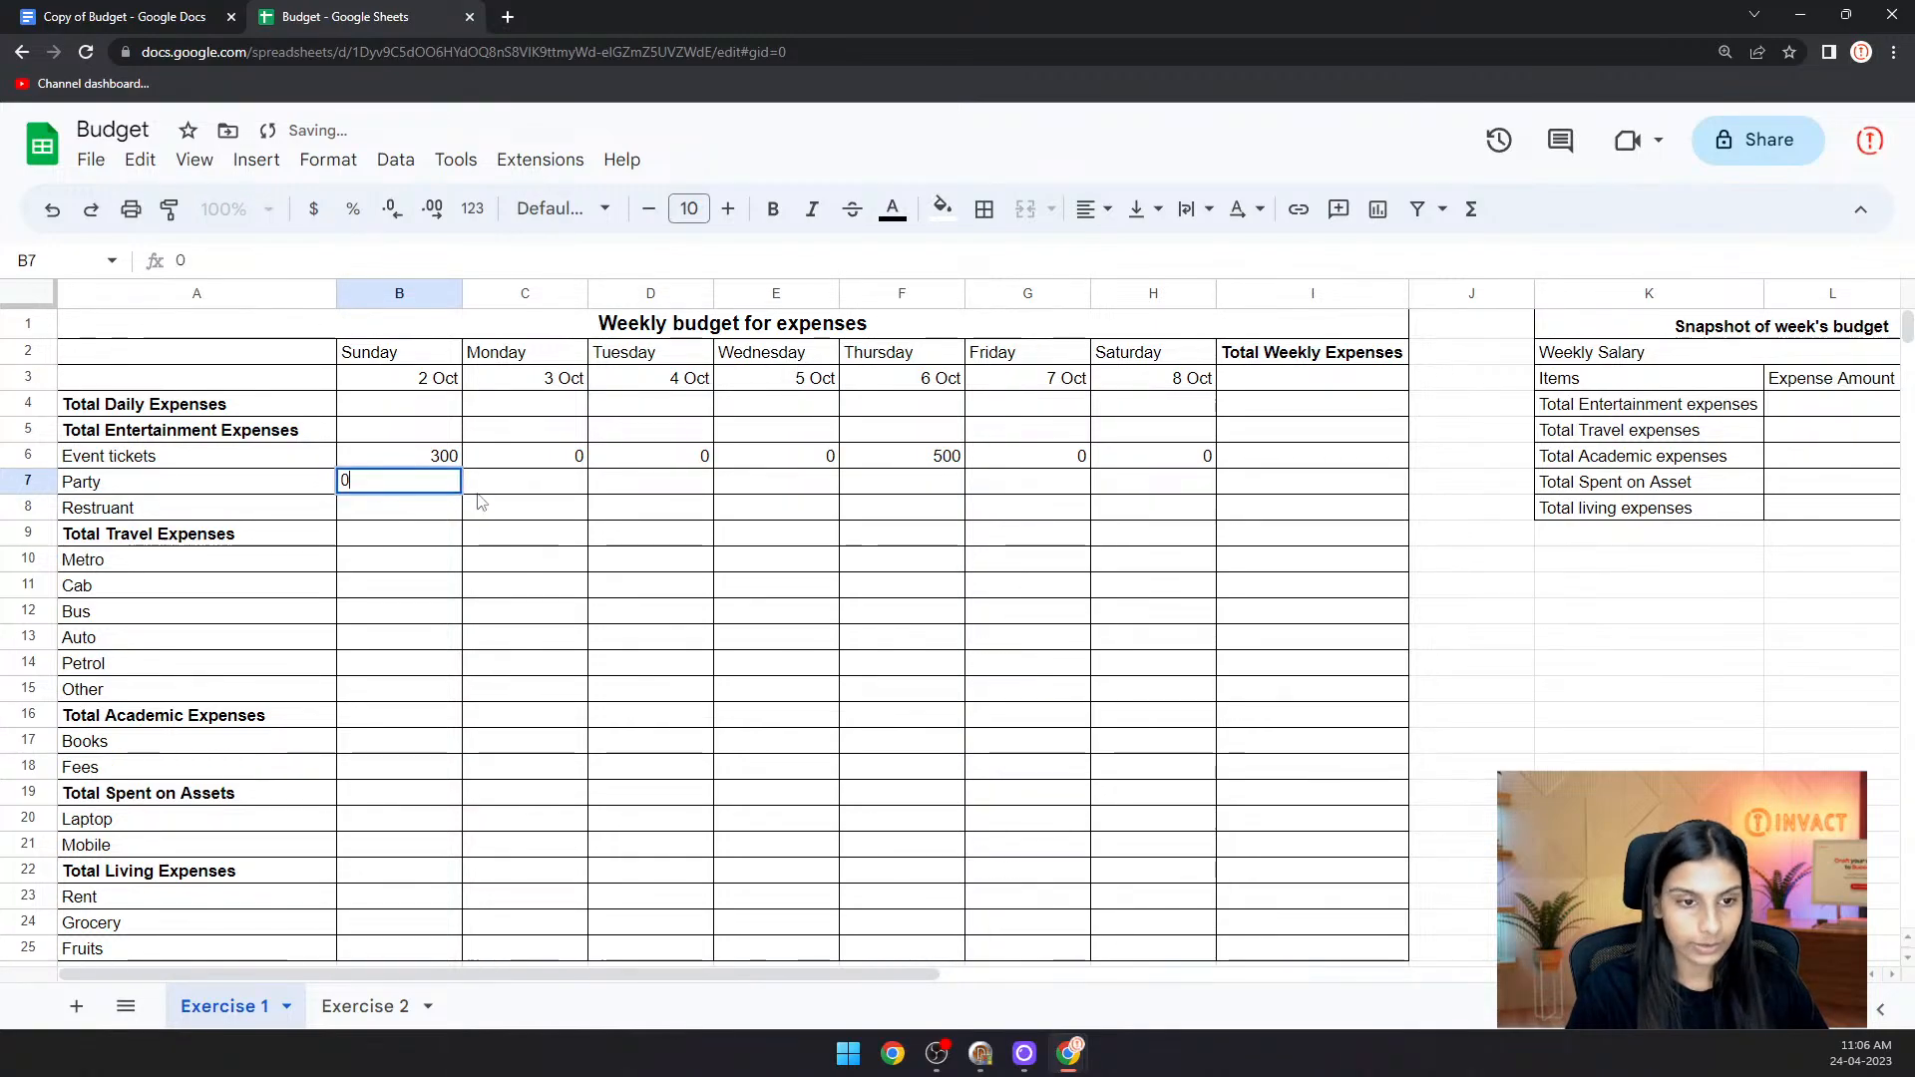
left_click(513, 492)
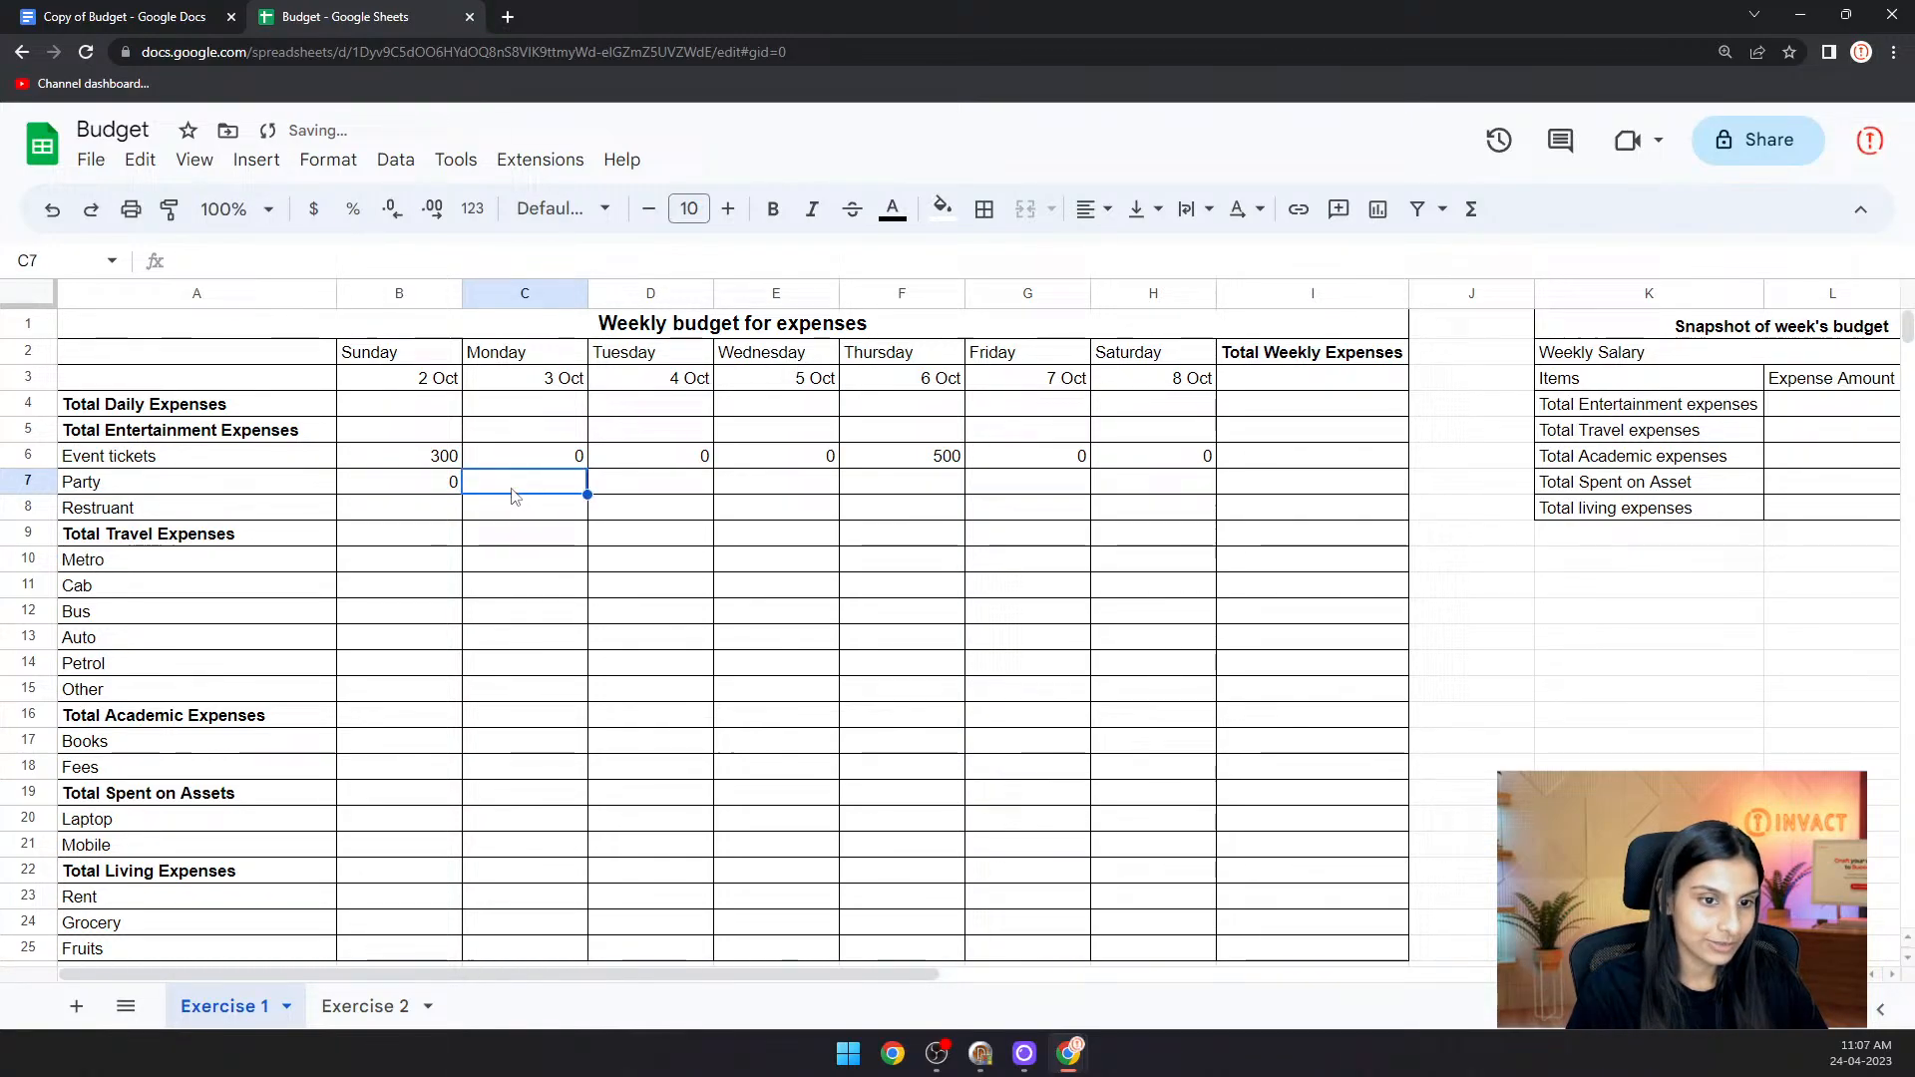
type("0")
left_click(669, 485)
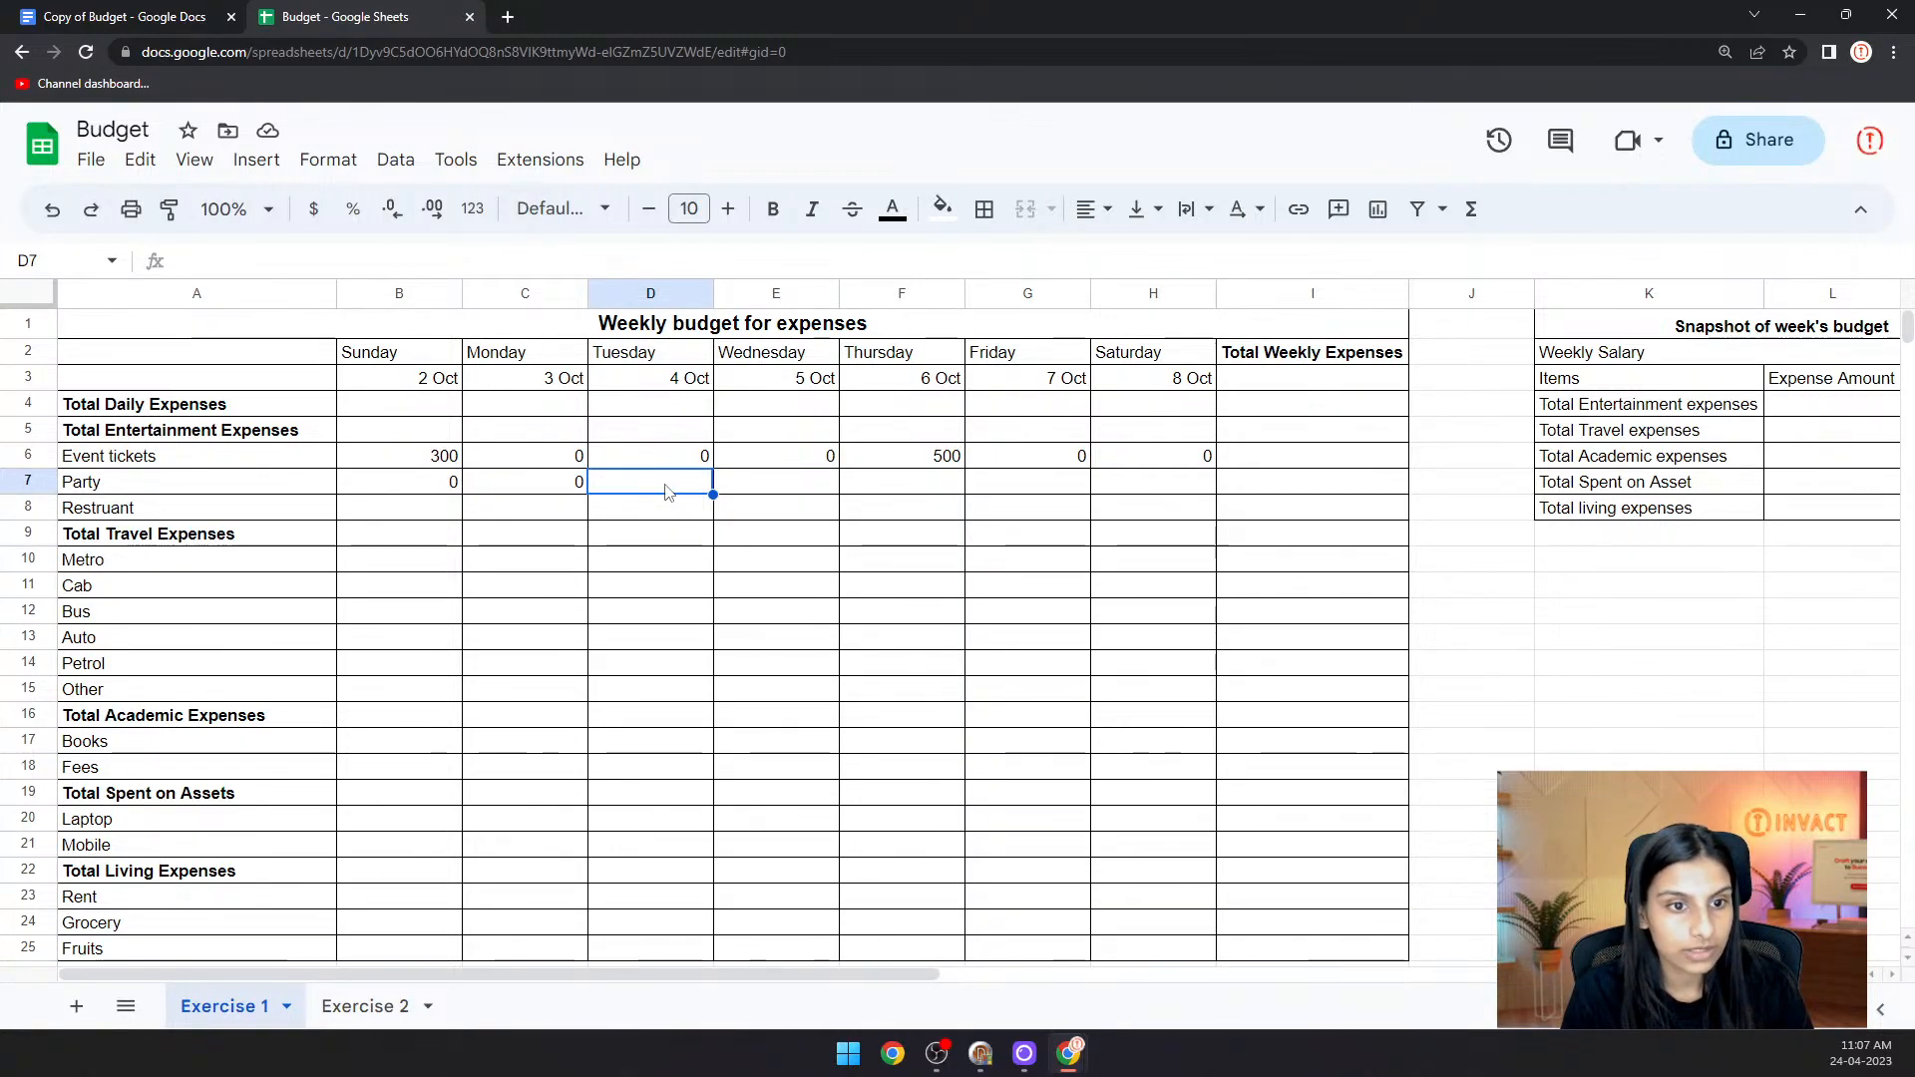
- Change Sunday's Party expense to 500
key("Left")
key("Left")
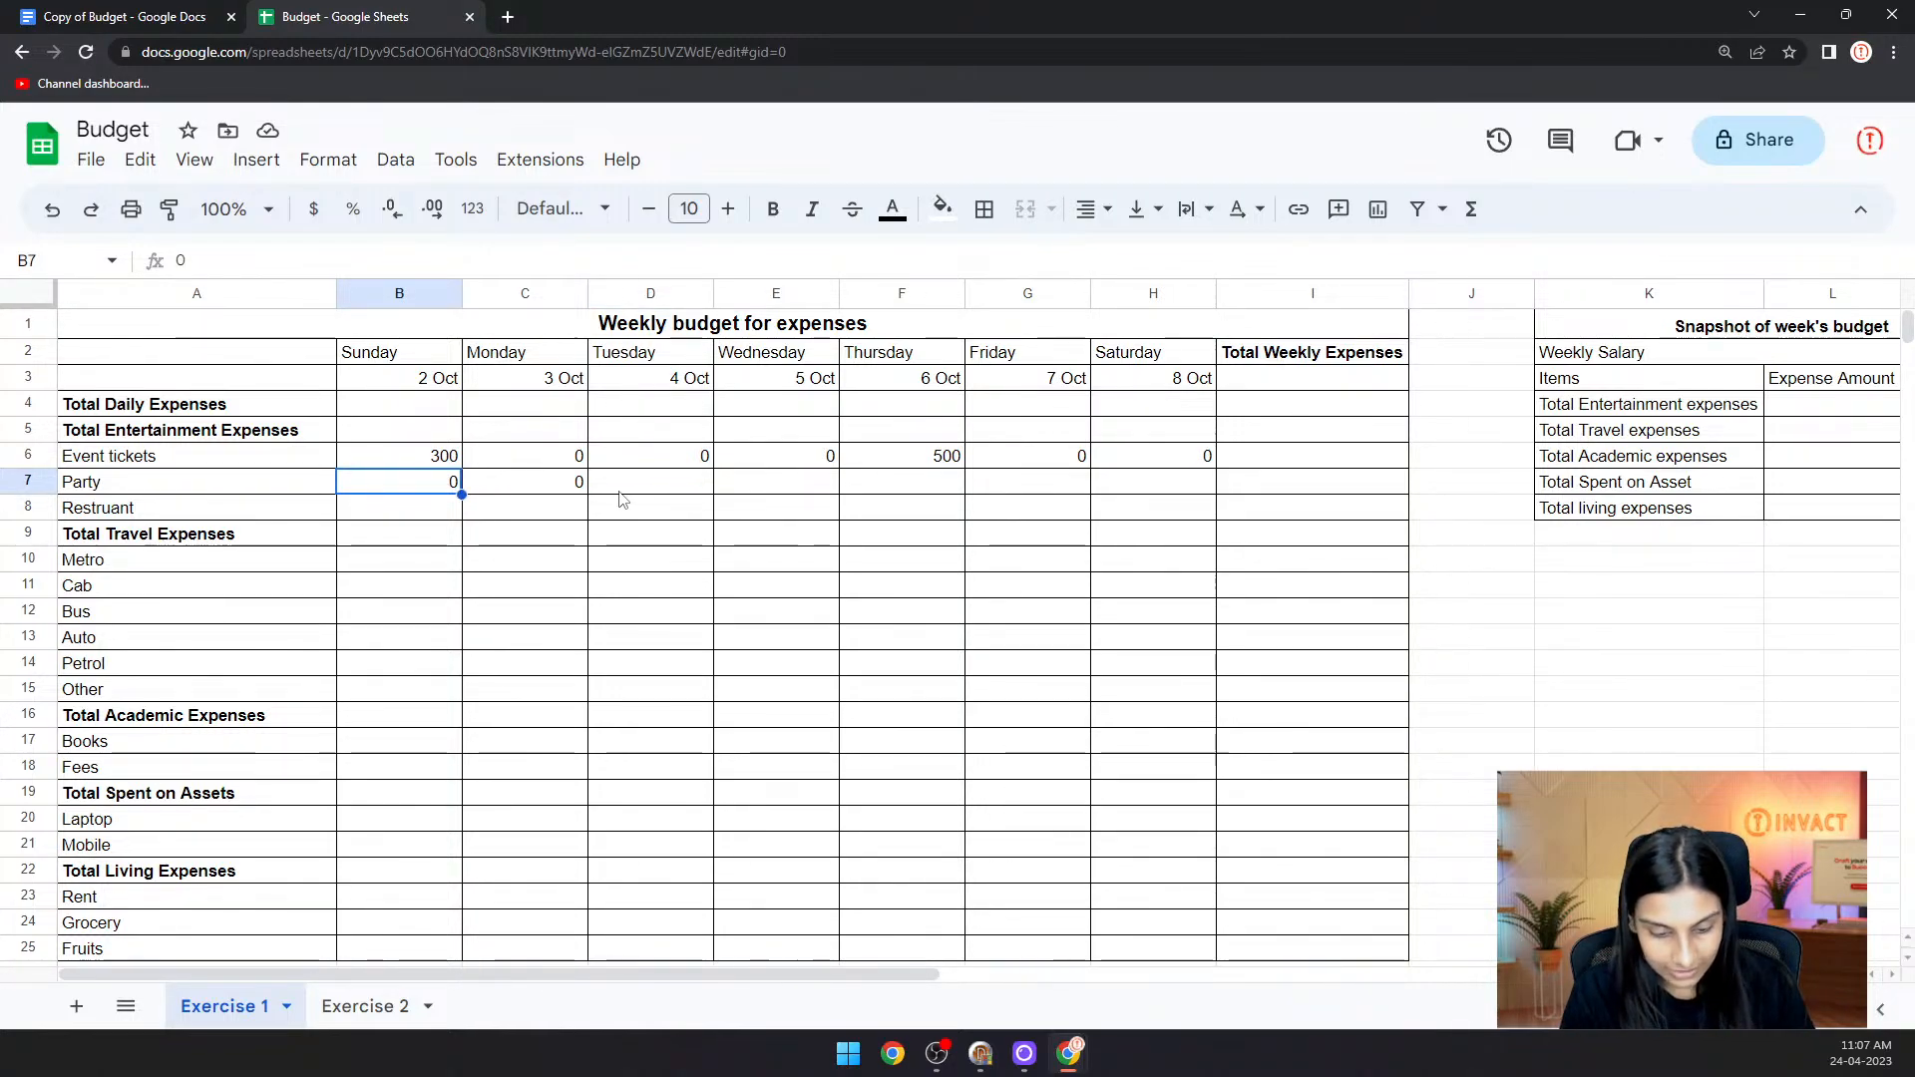
type("1")
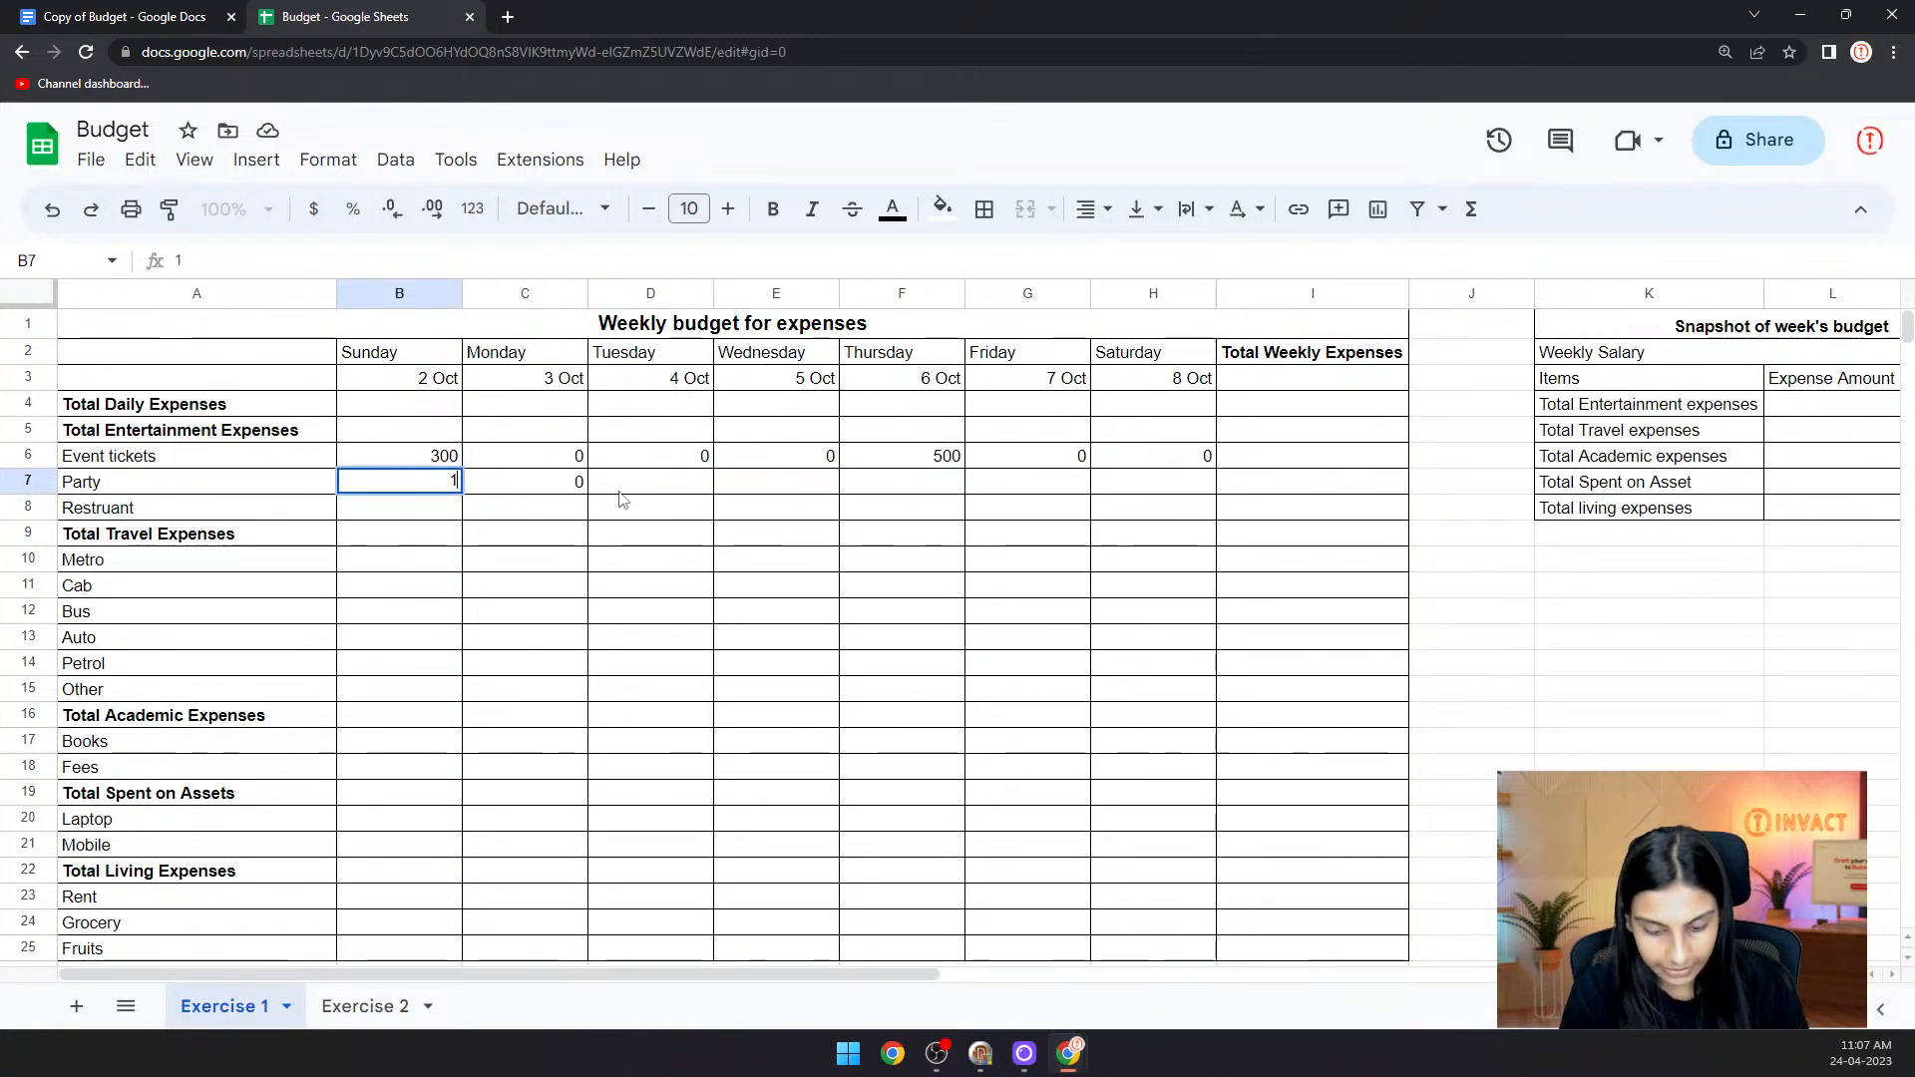
key("BackSpace")
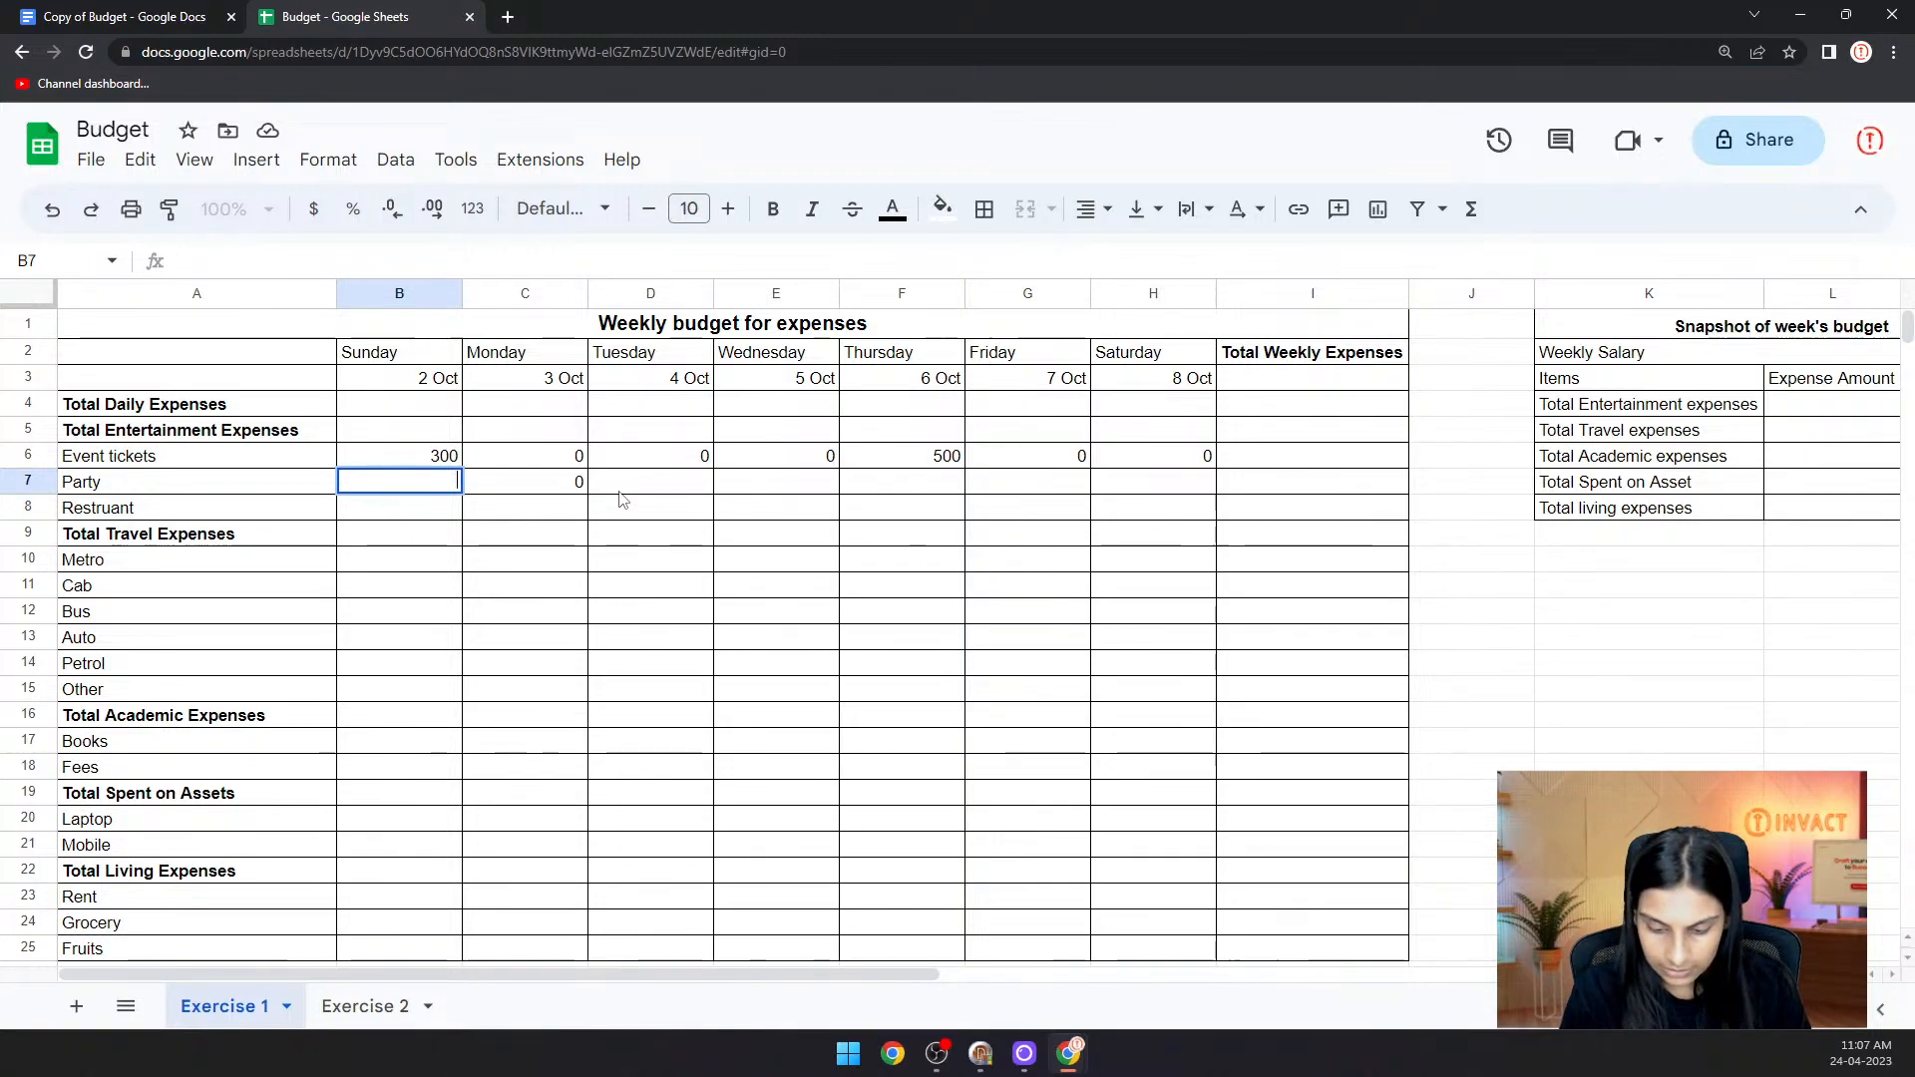
type("500")
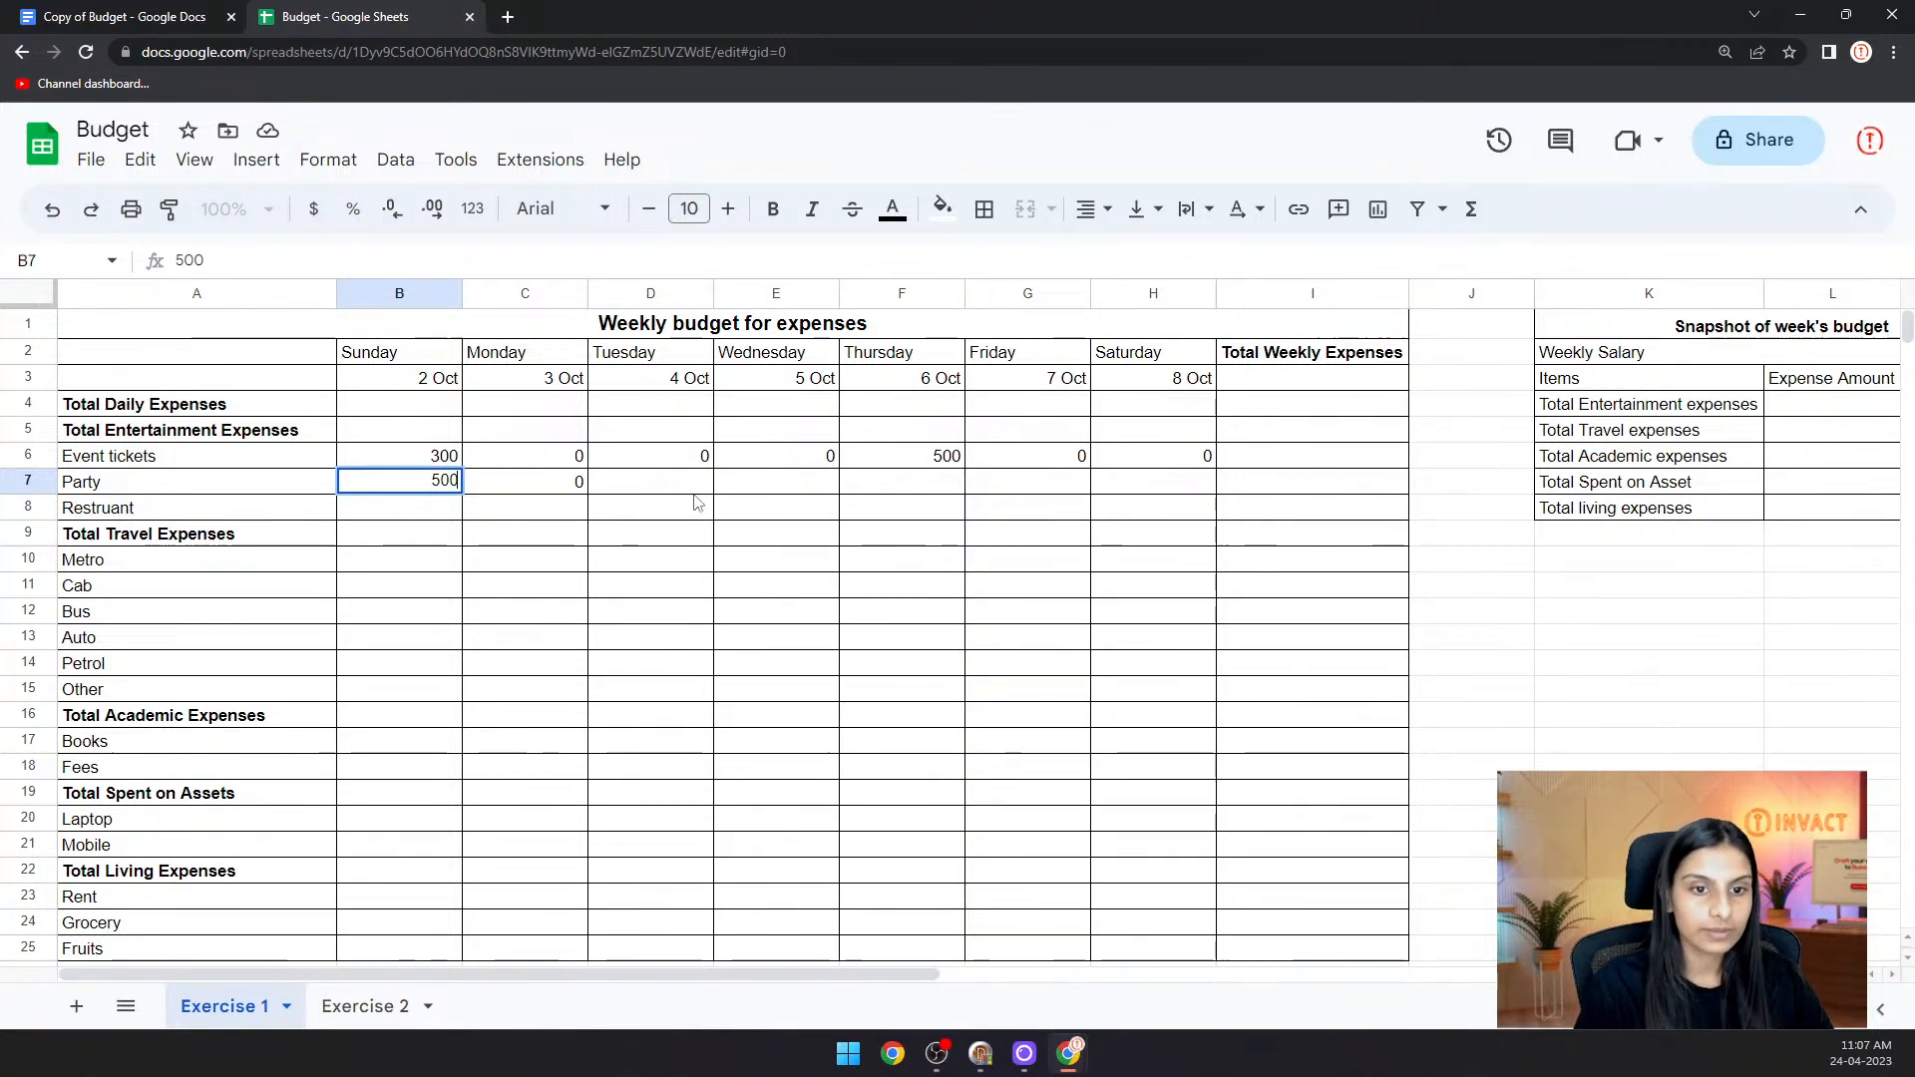
- Fill the Party expenses for Tuesday, Wednesday and Thursday with 0
key("Tab")
key("Tab")
type("0")
key("Tab")
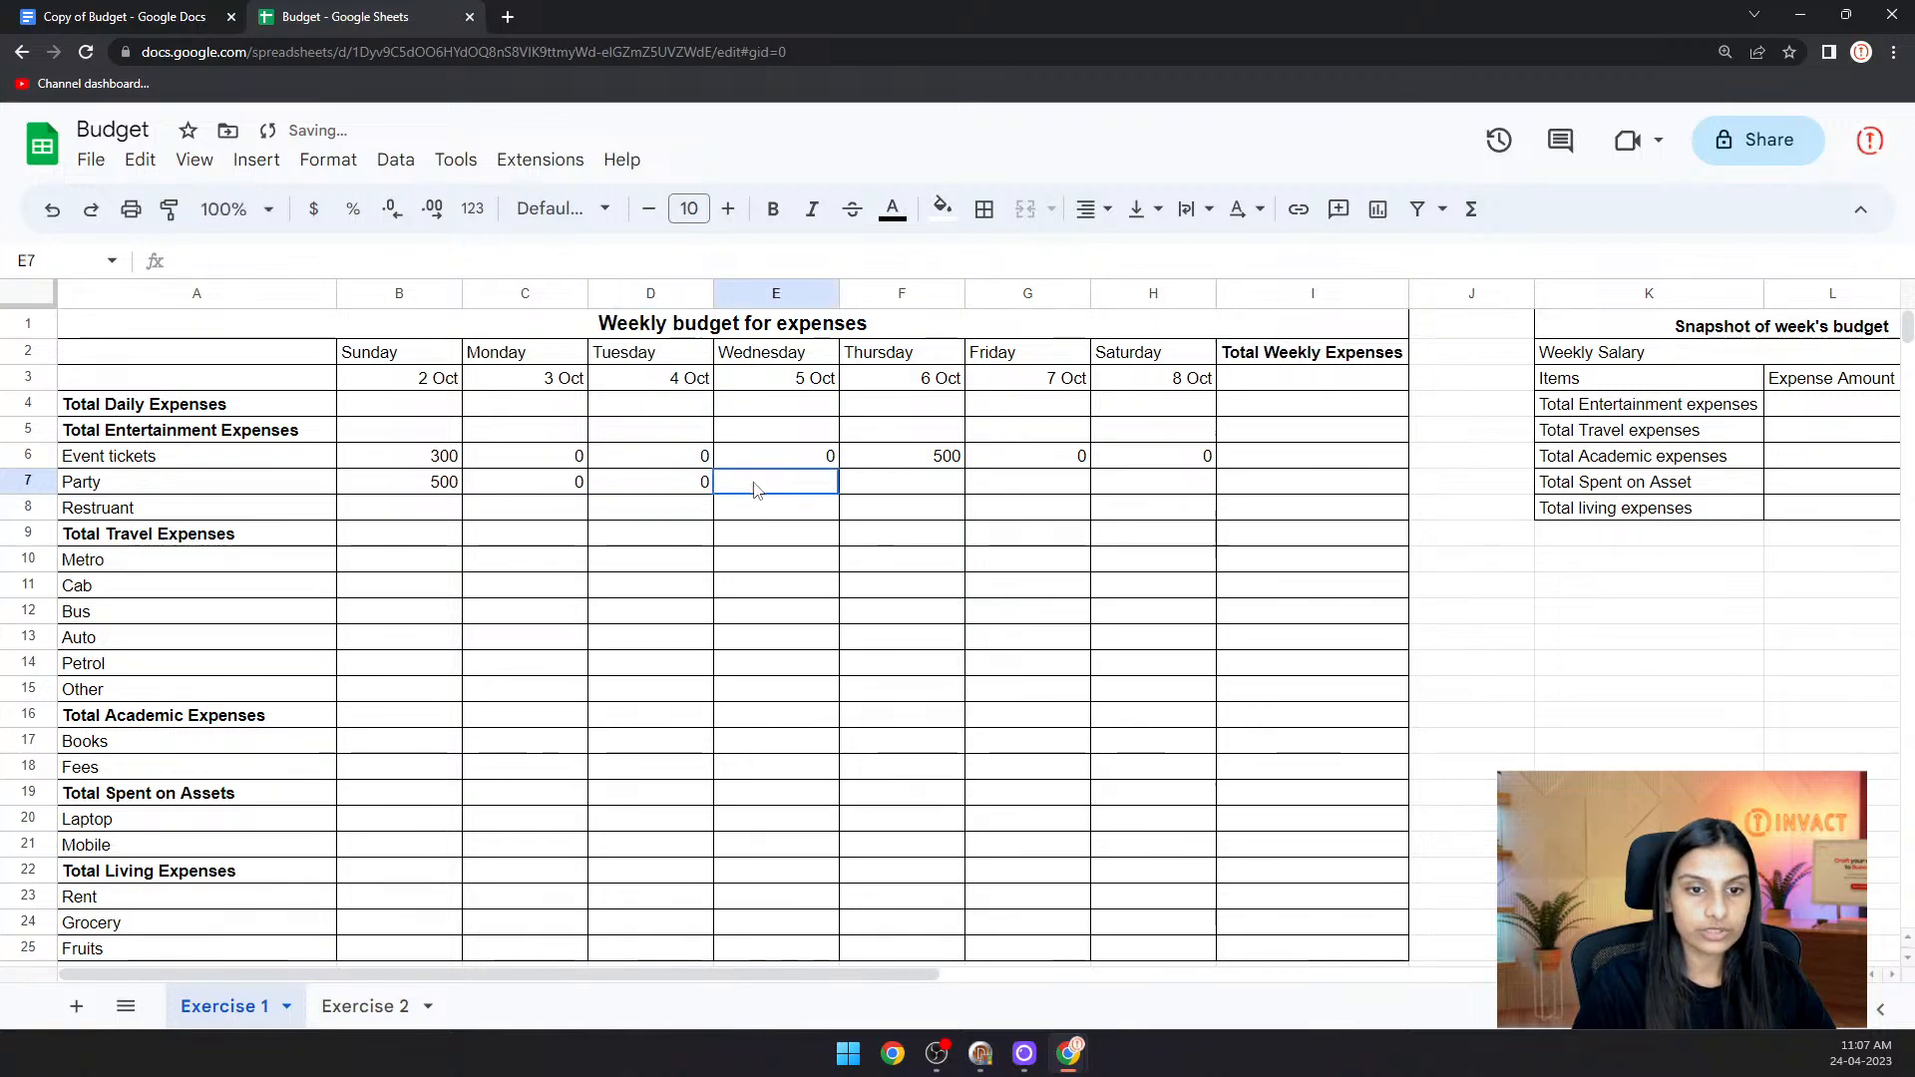
type("0")
key("Tab")
type("0")
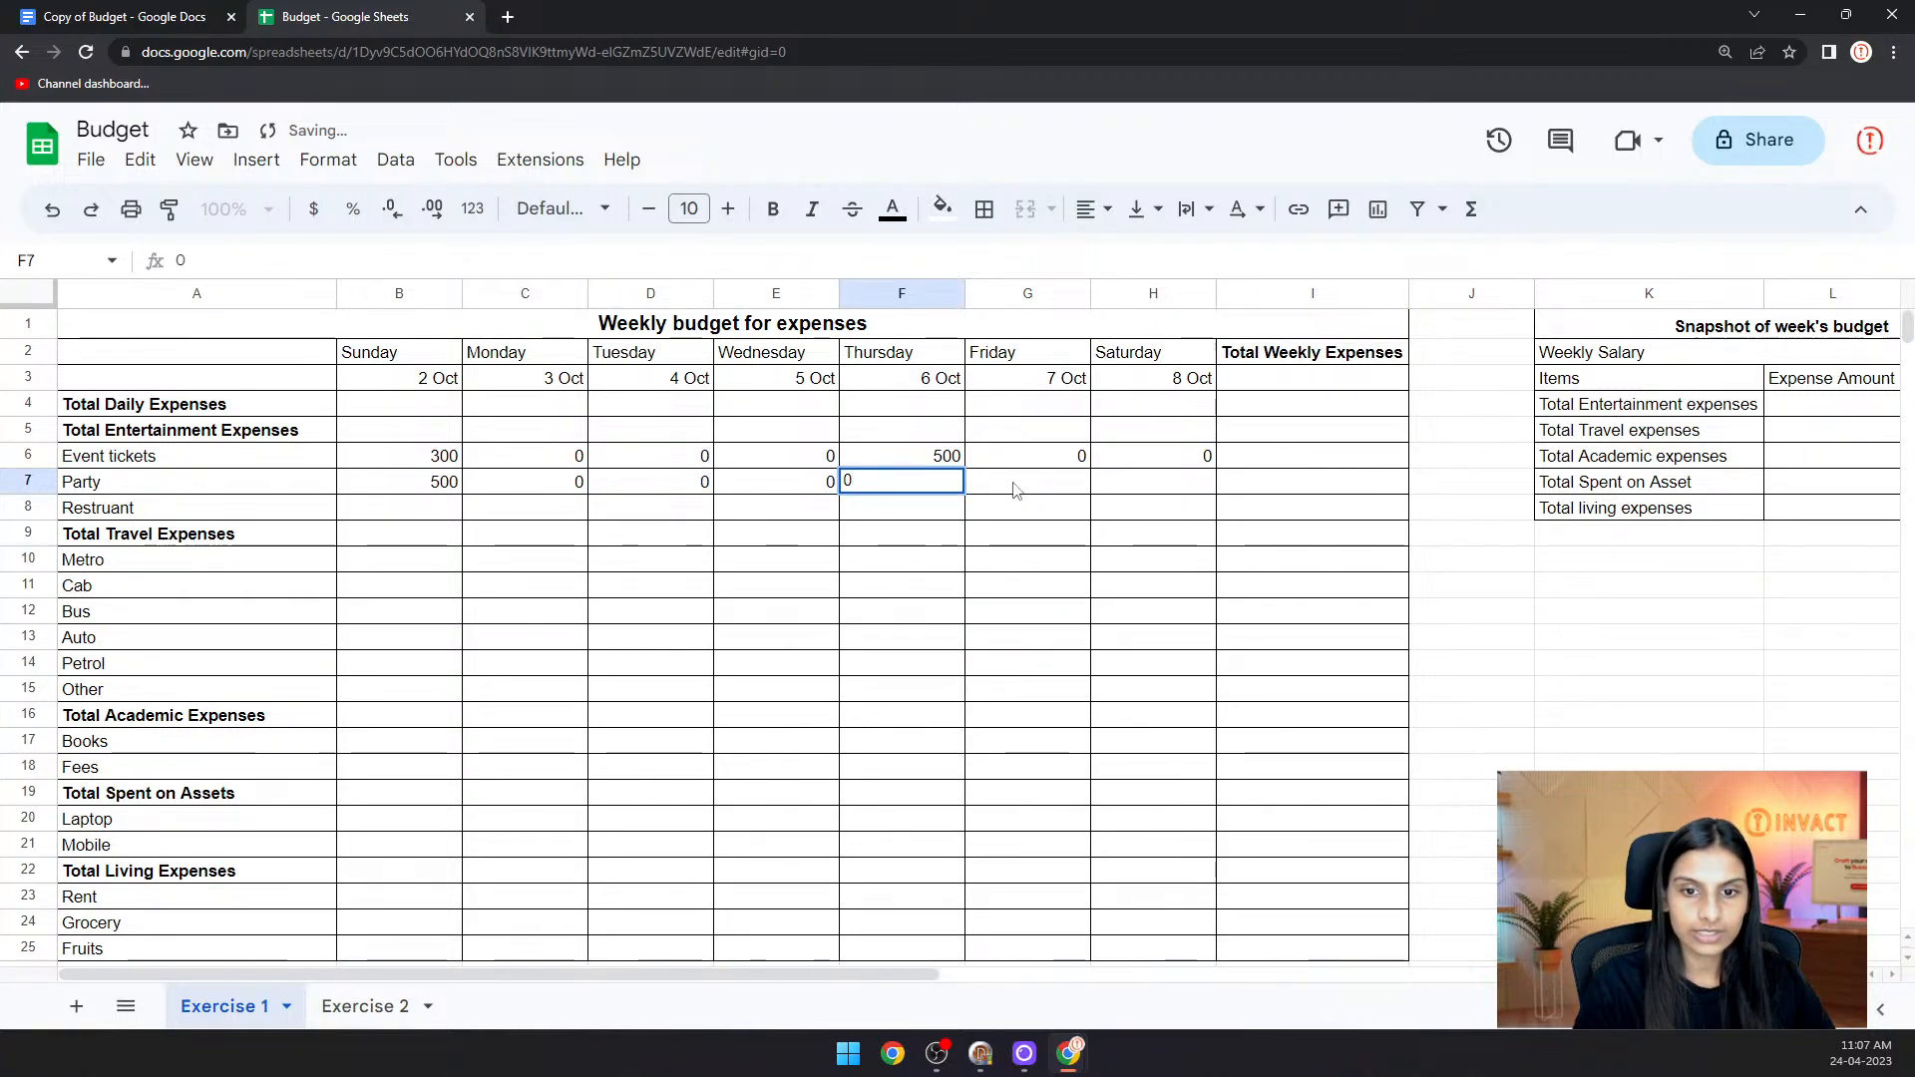
- Enter Party expenses of 750 for Friday and 700 for Saturday
key("Tab")
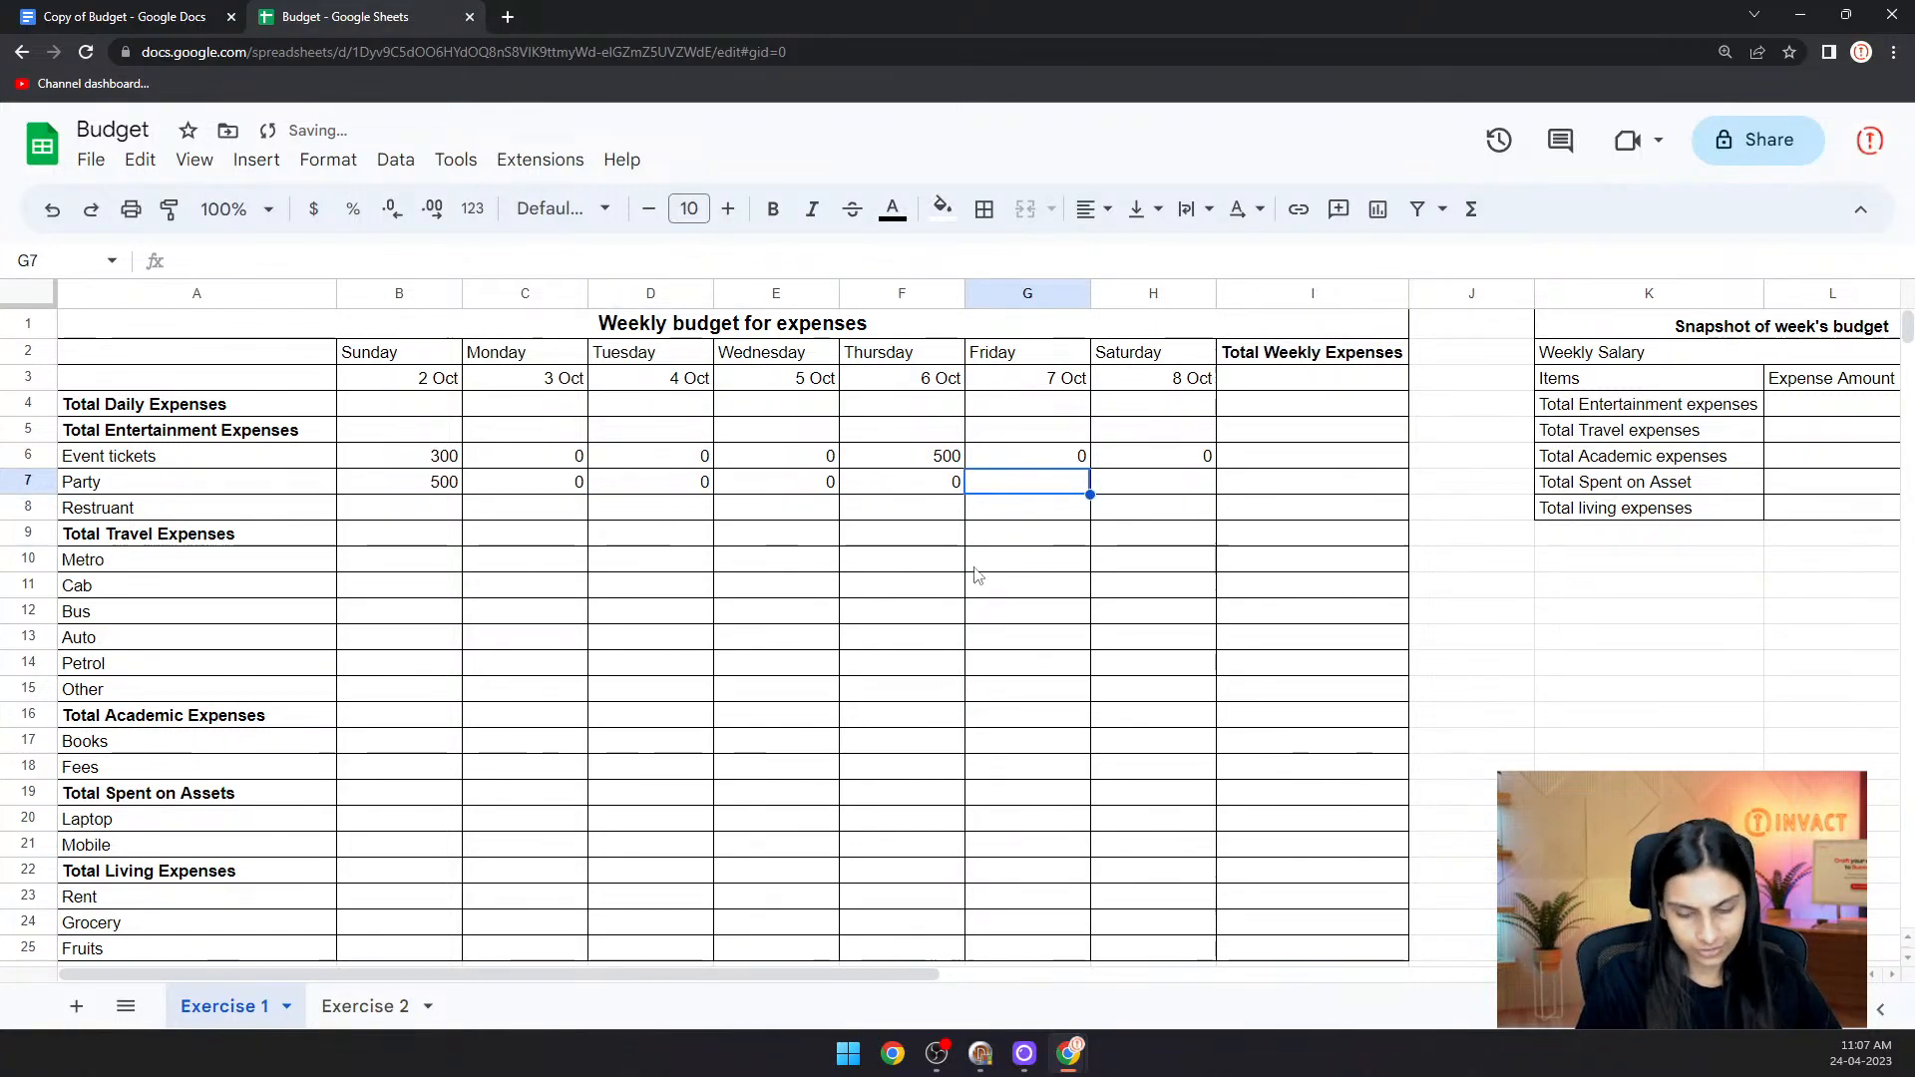
type("7")
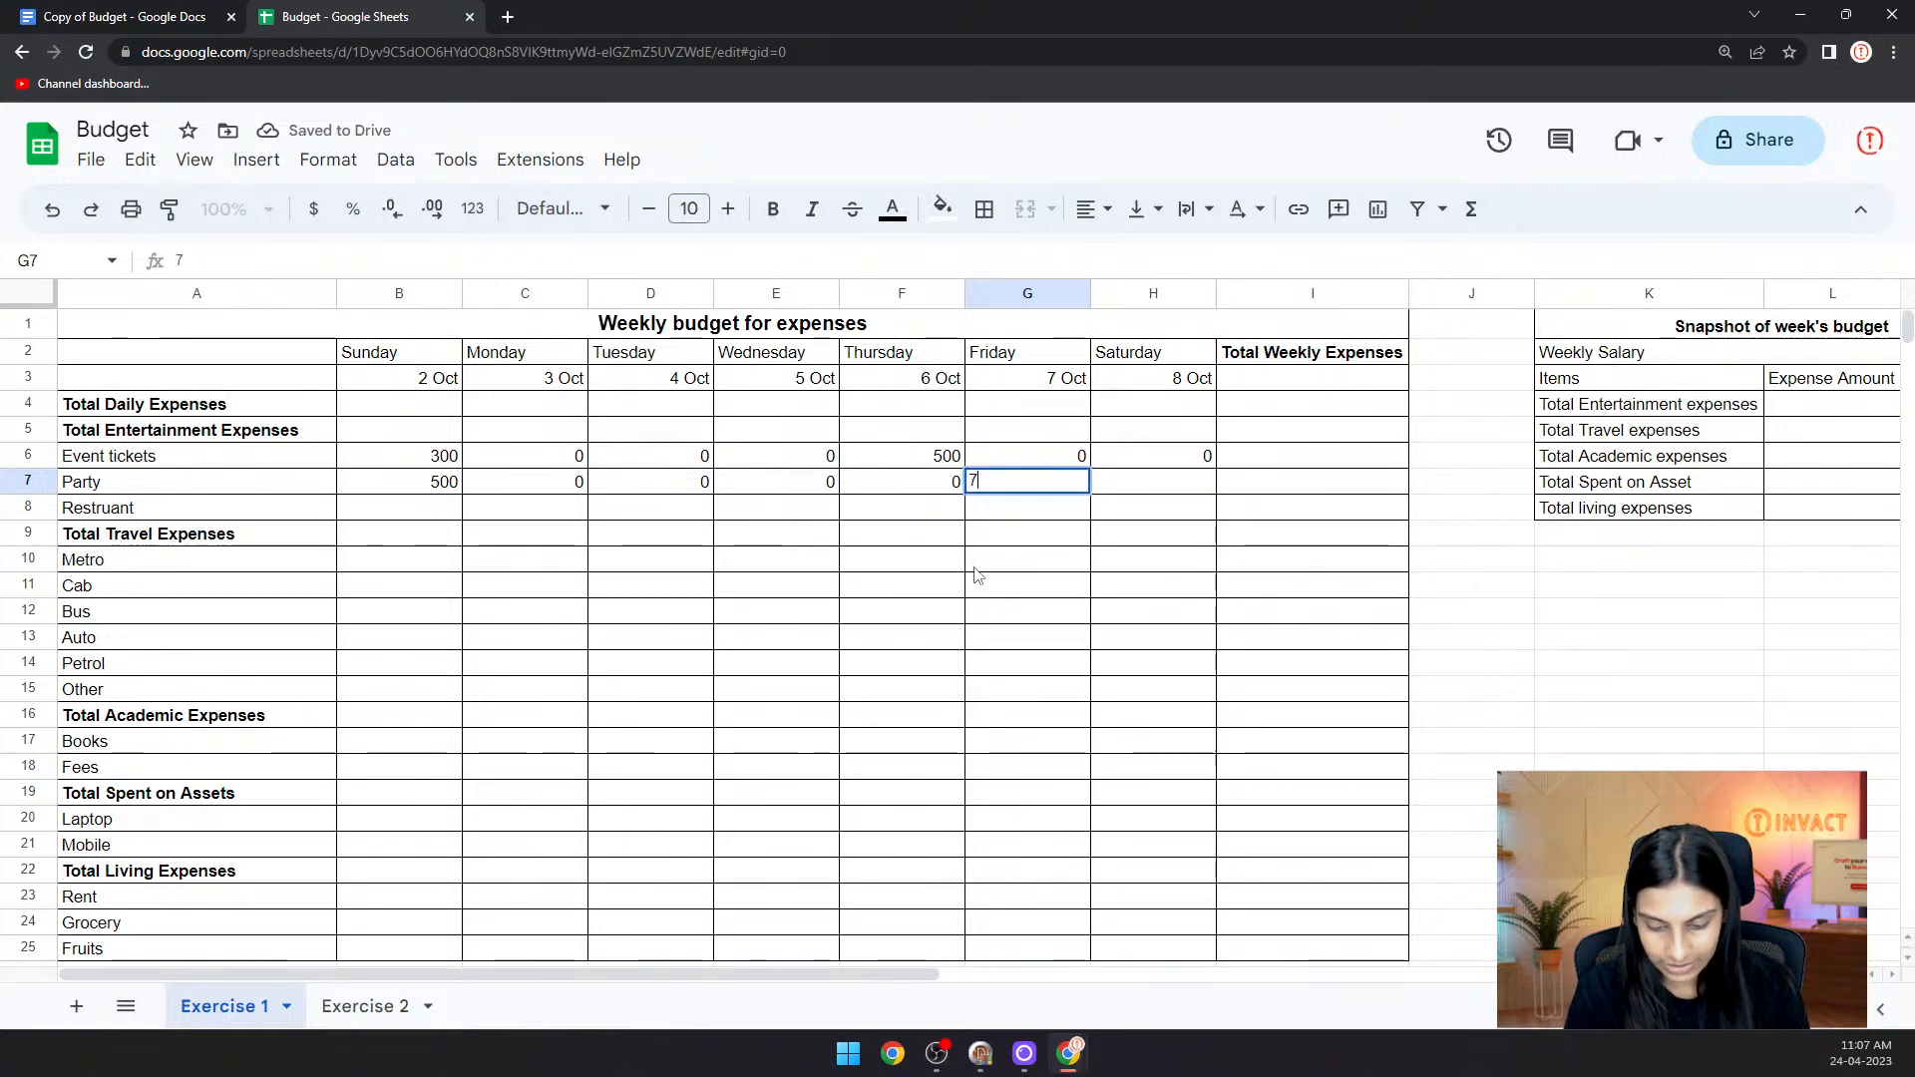
type("50")
key("Tab")
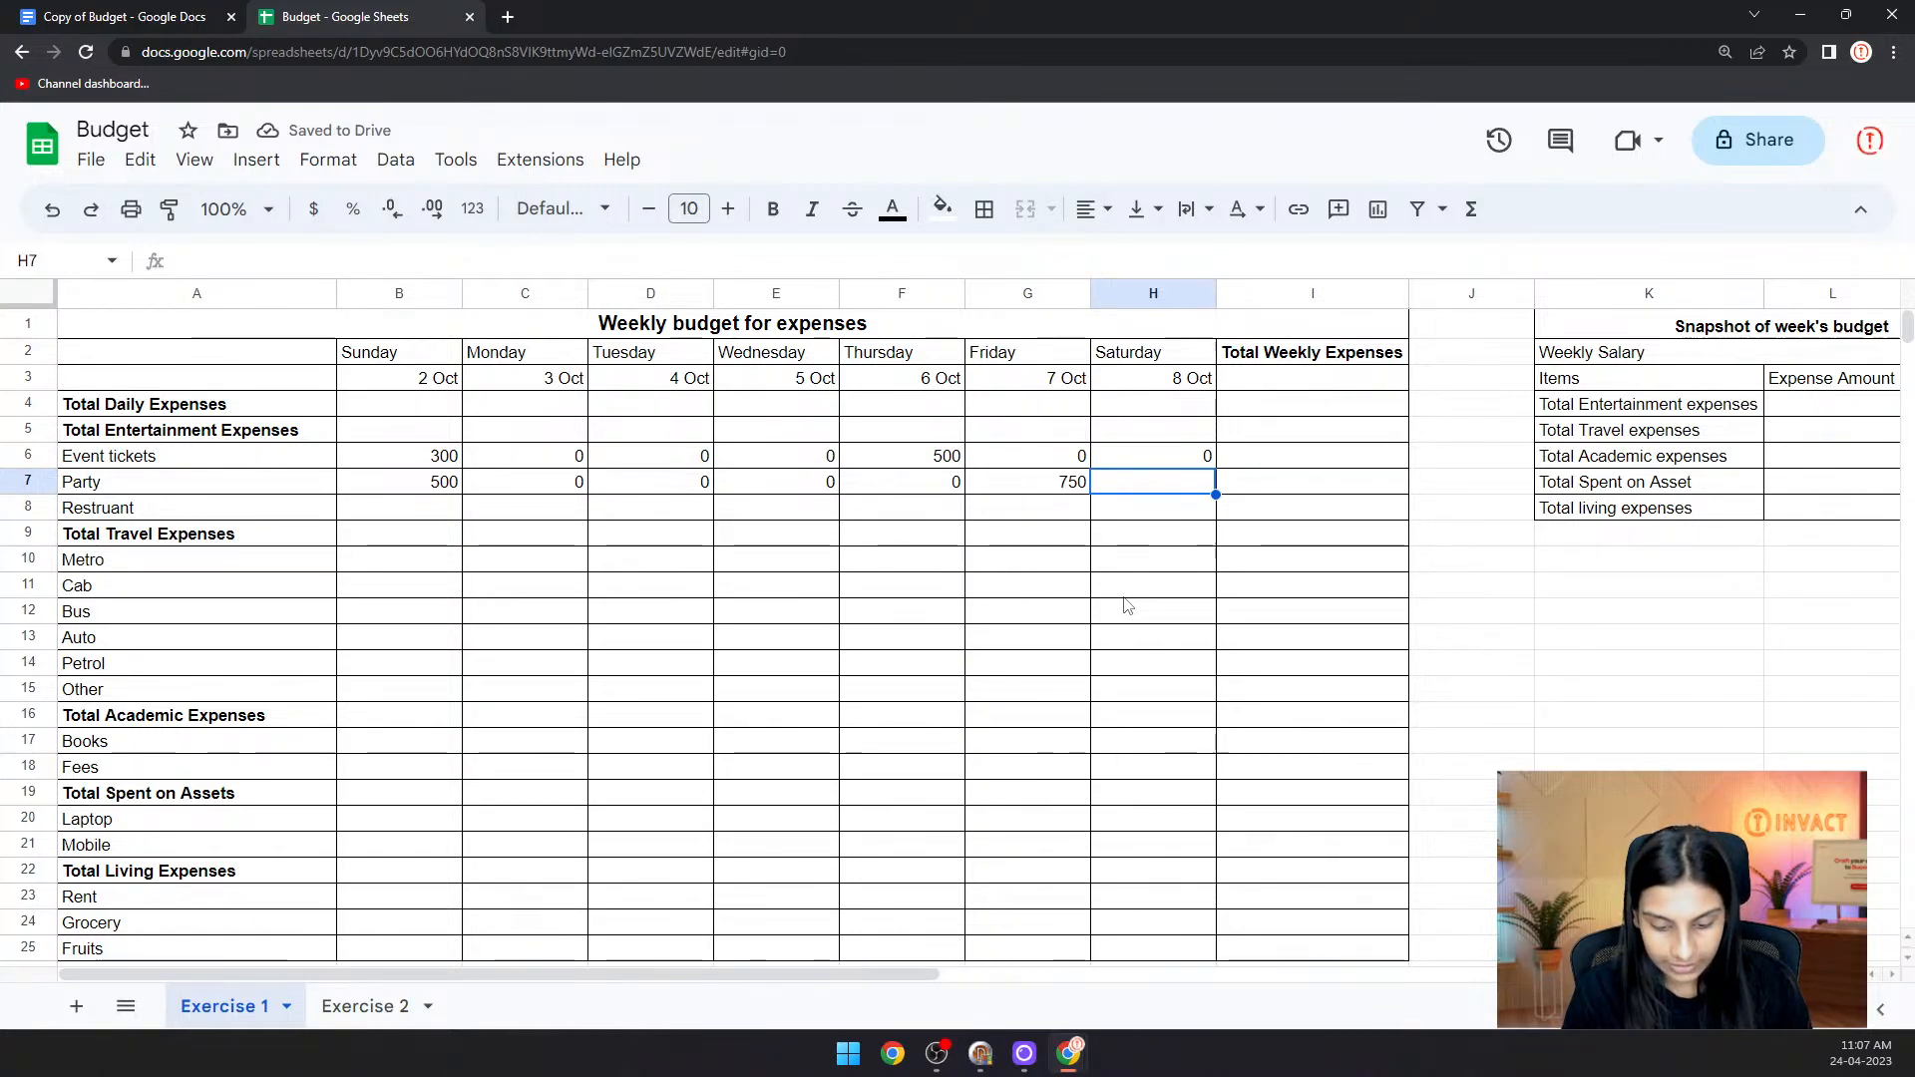
type("700")
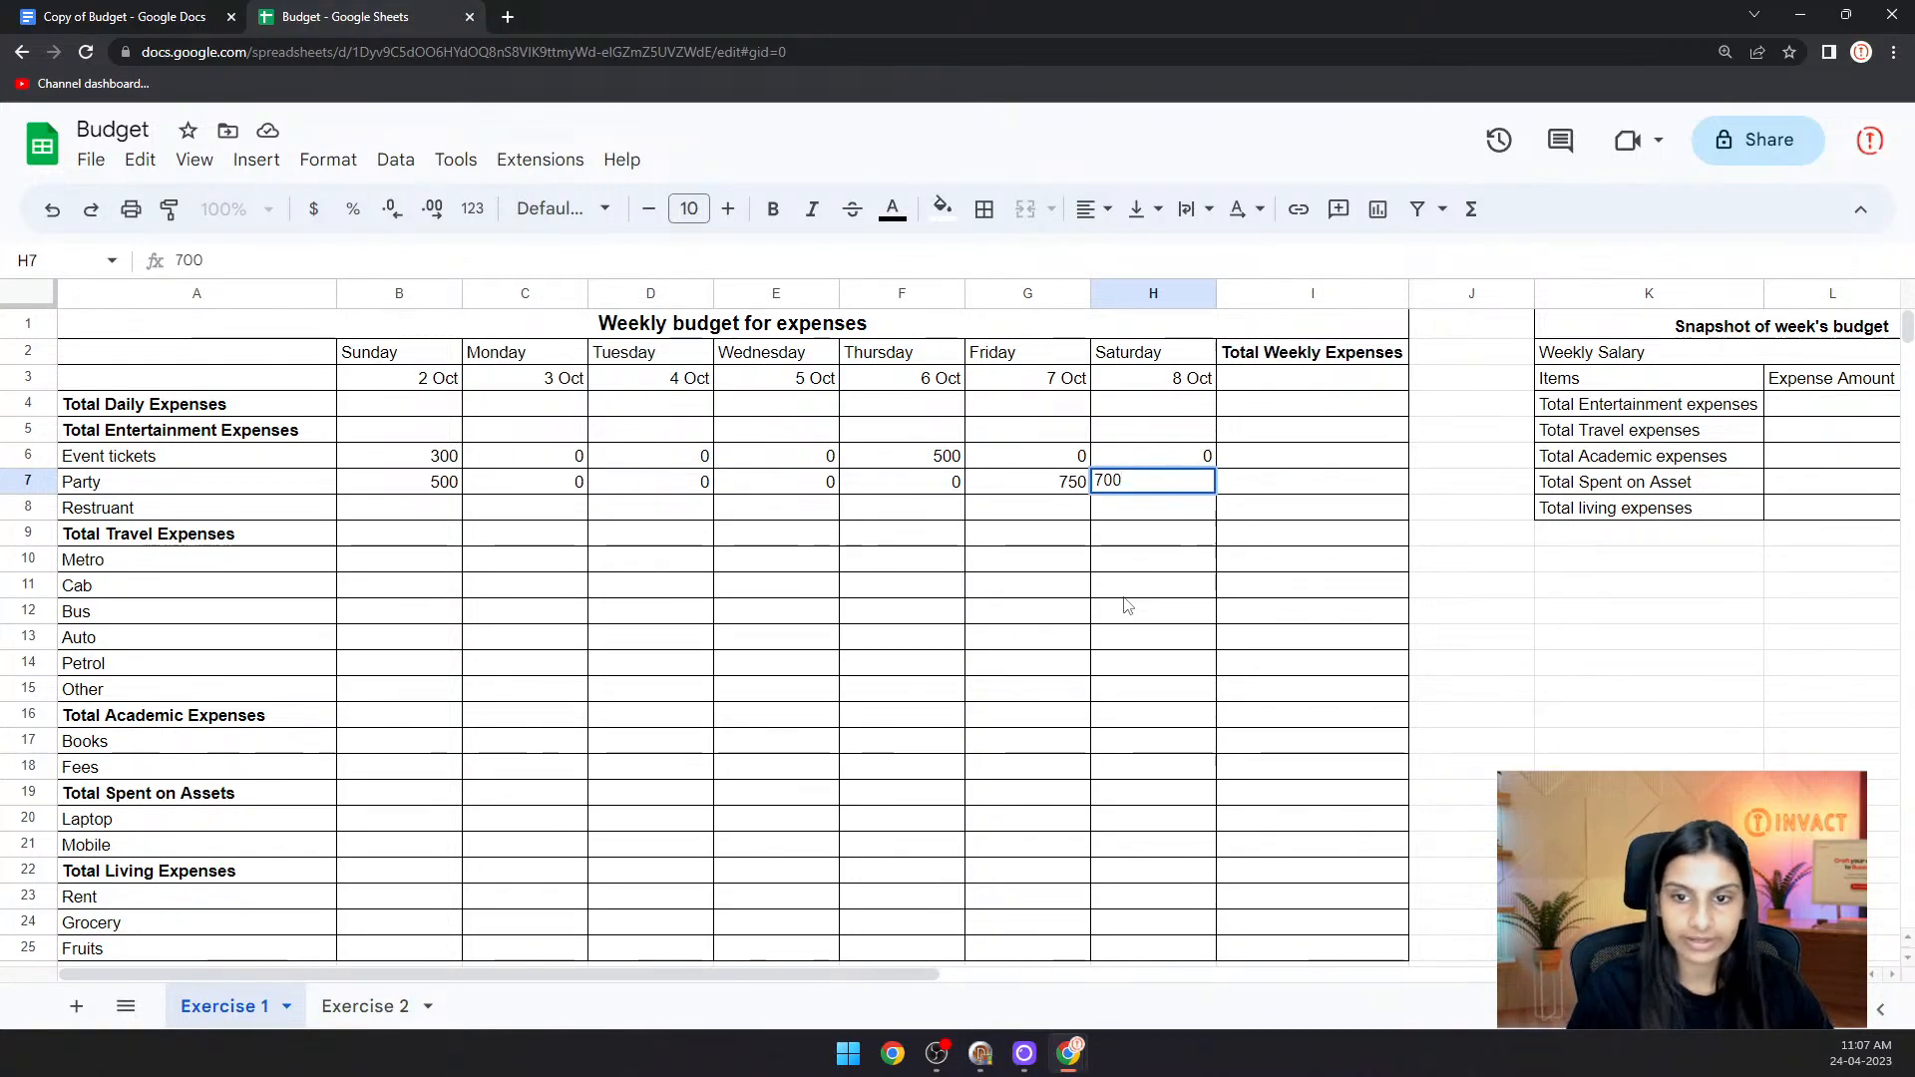
- Enter restaurant expenses of 200 for Sunday and 0 for Monday and Tuesday
left_click(419, 515)
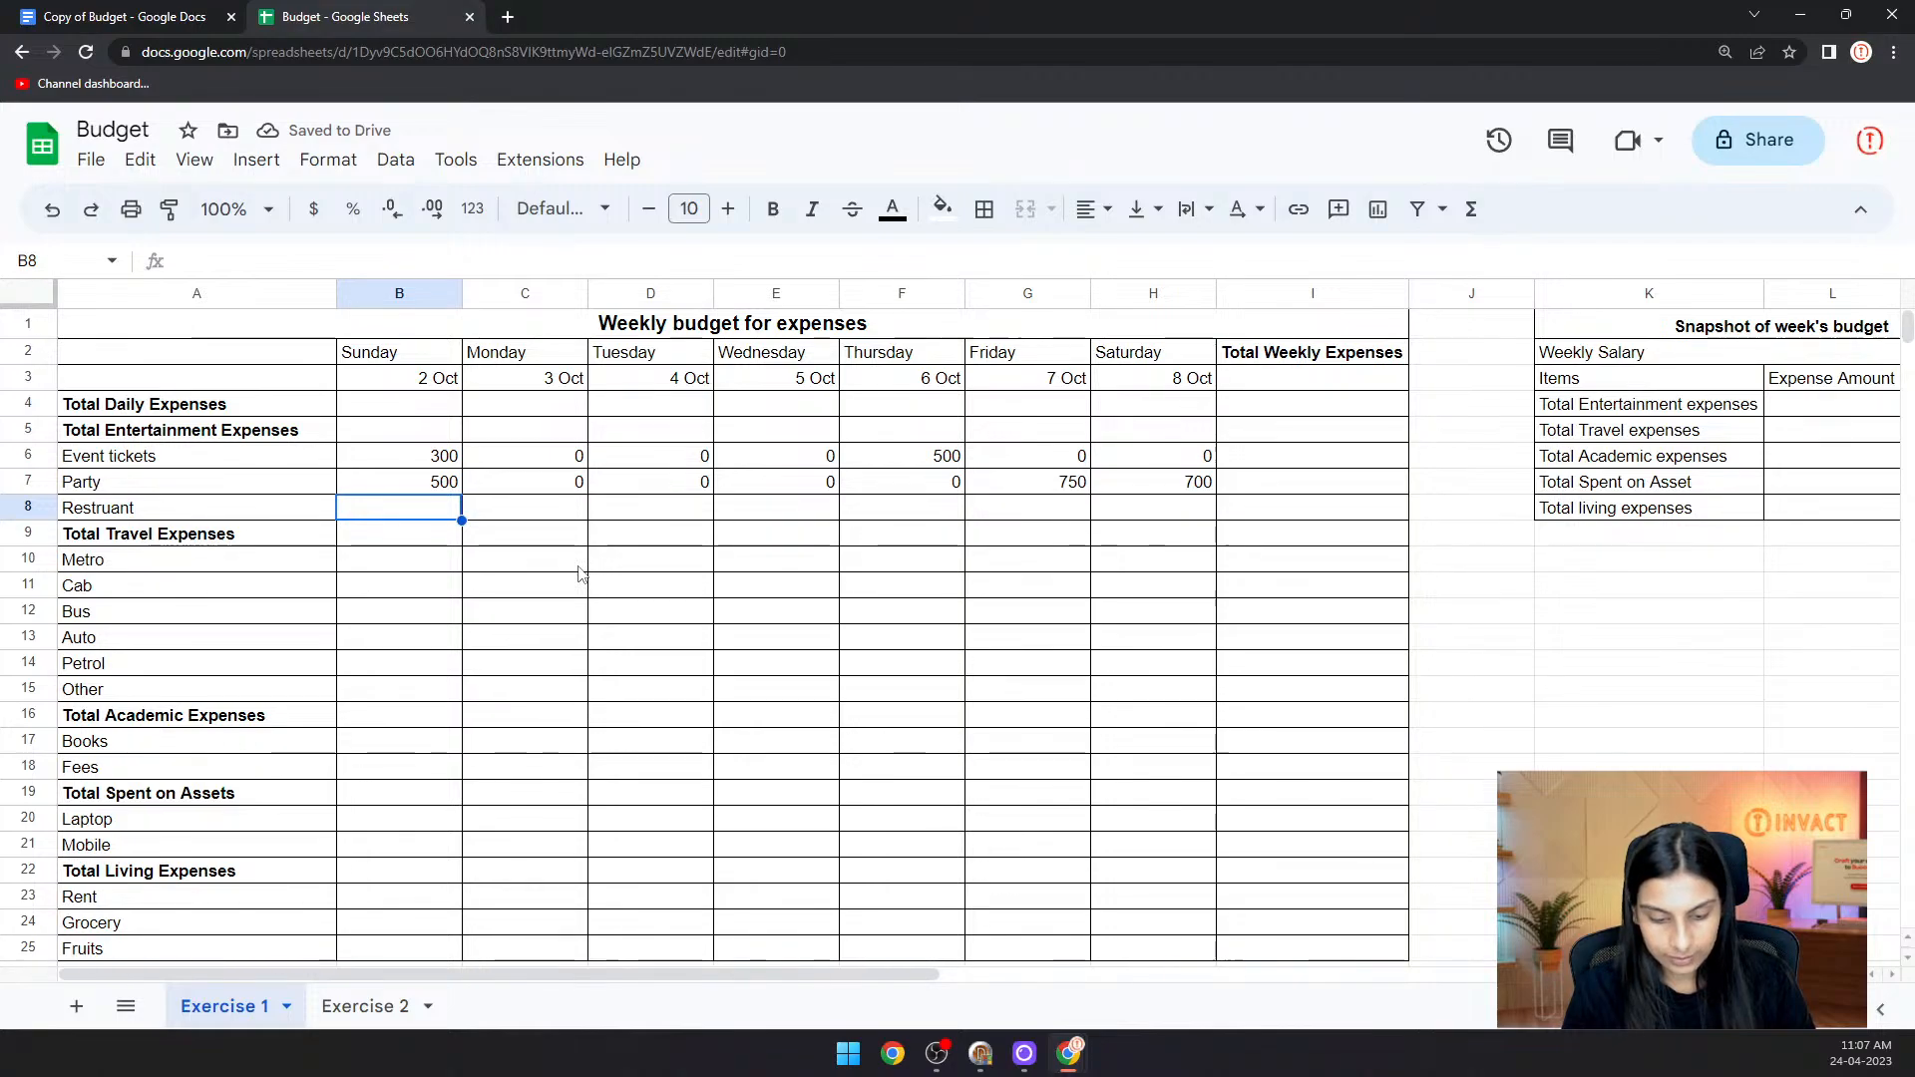
type("200")
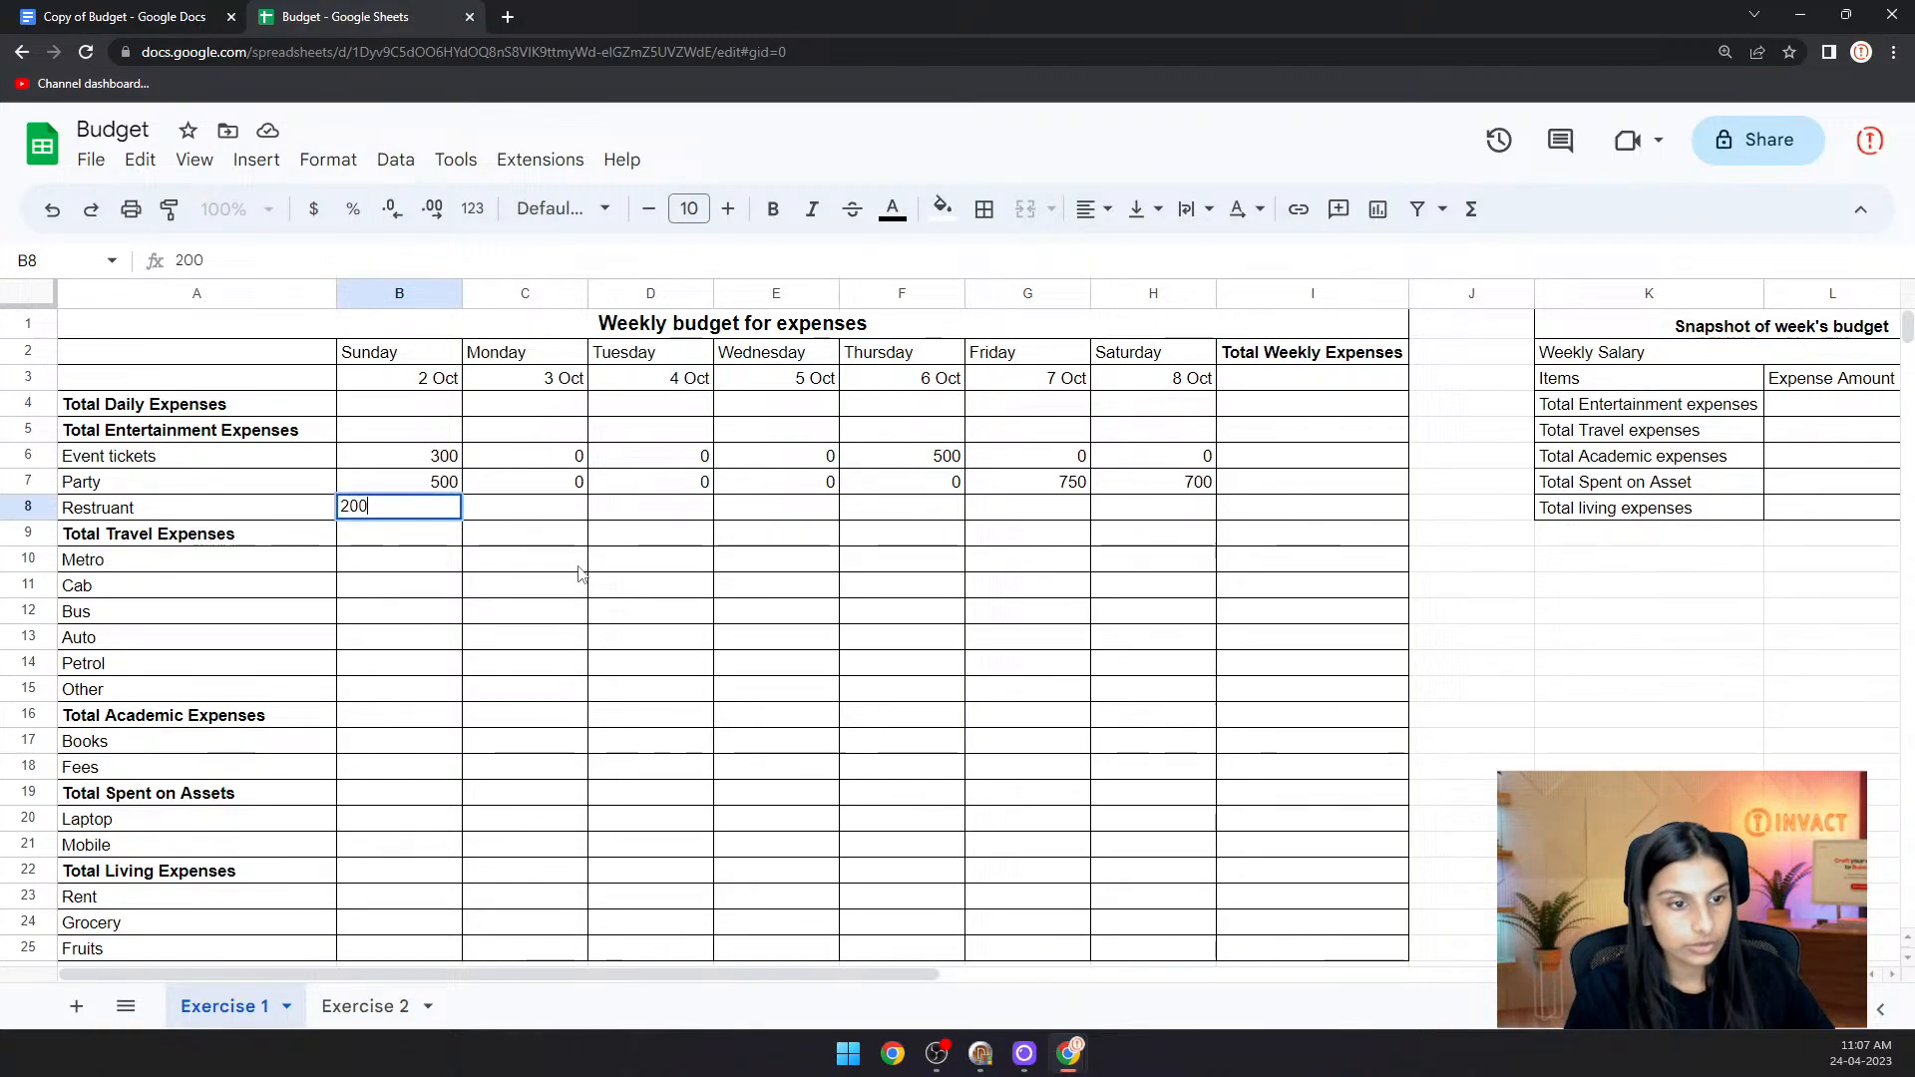
left_click(548, 518)
type("0")
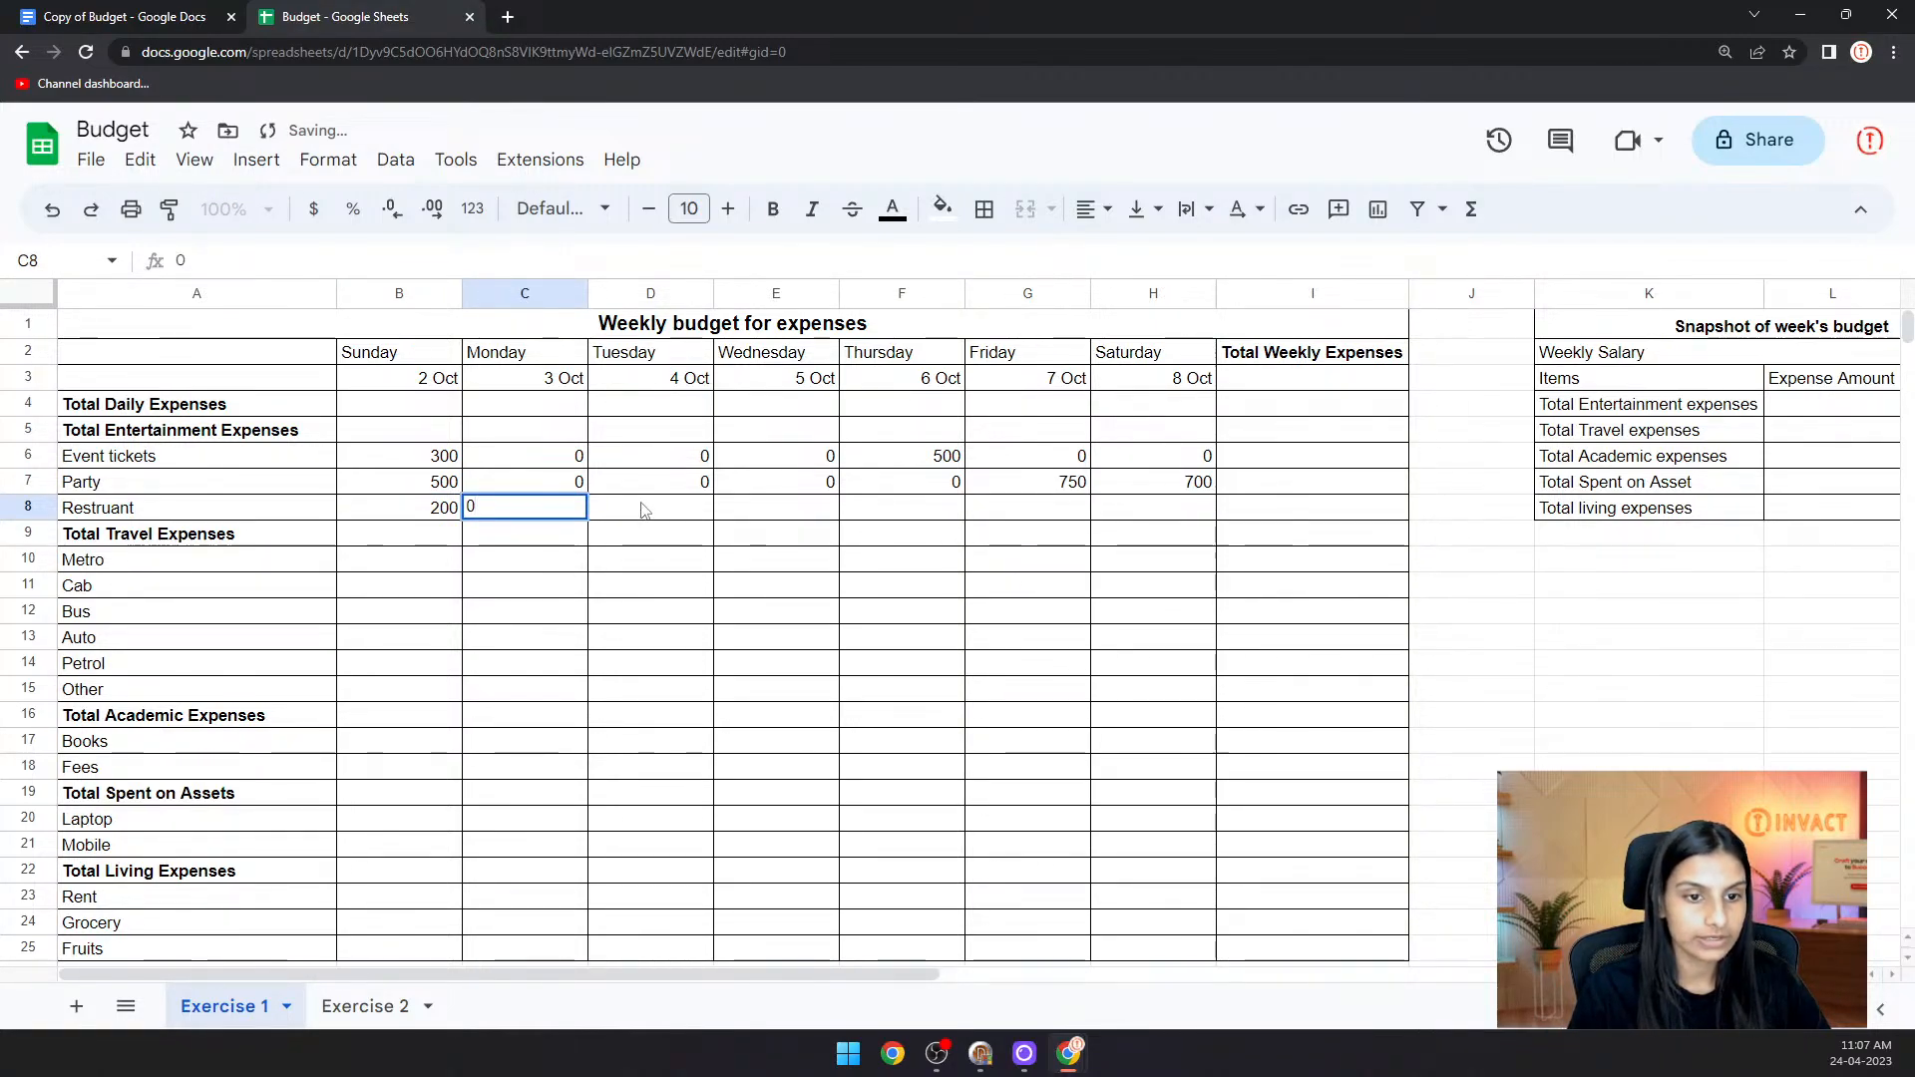
left_click(642, 509)
type("0")
- Complete the restaurant row with 400 for Wednesday, 0 for Thursday and Friday, and 600 for Saturday
left_click(793, 514)
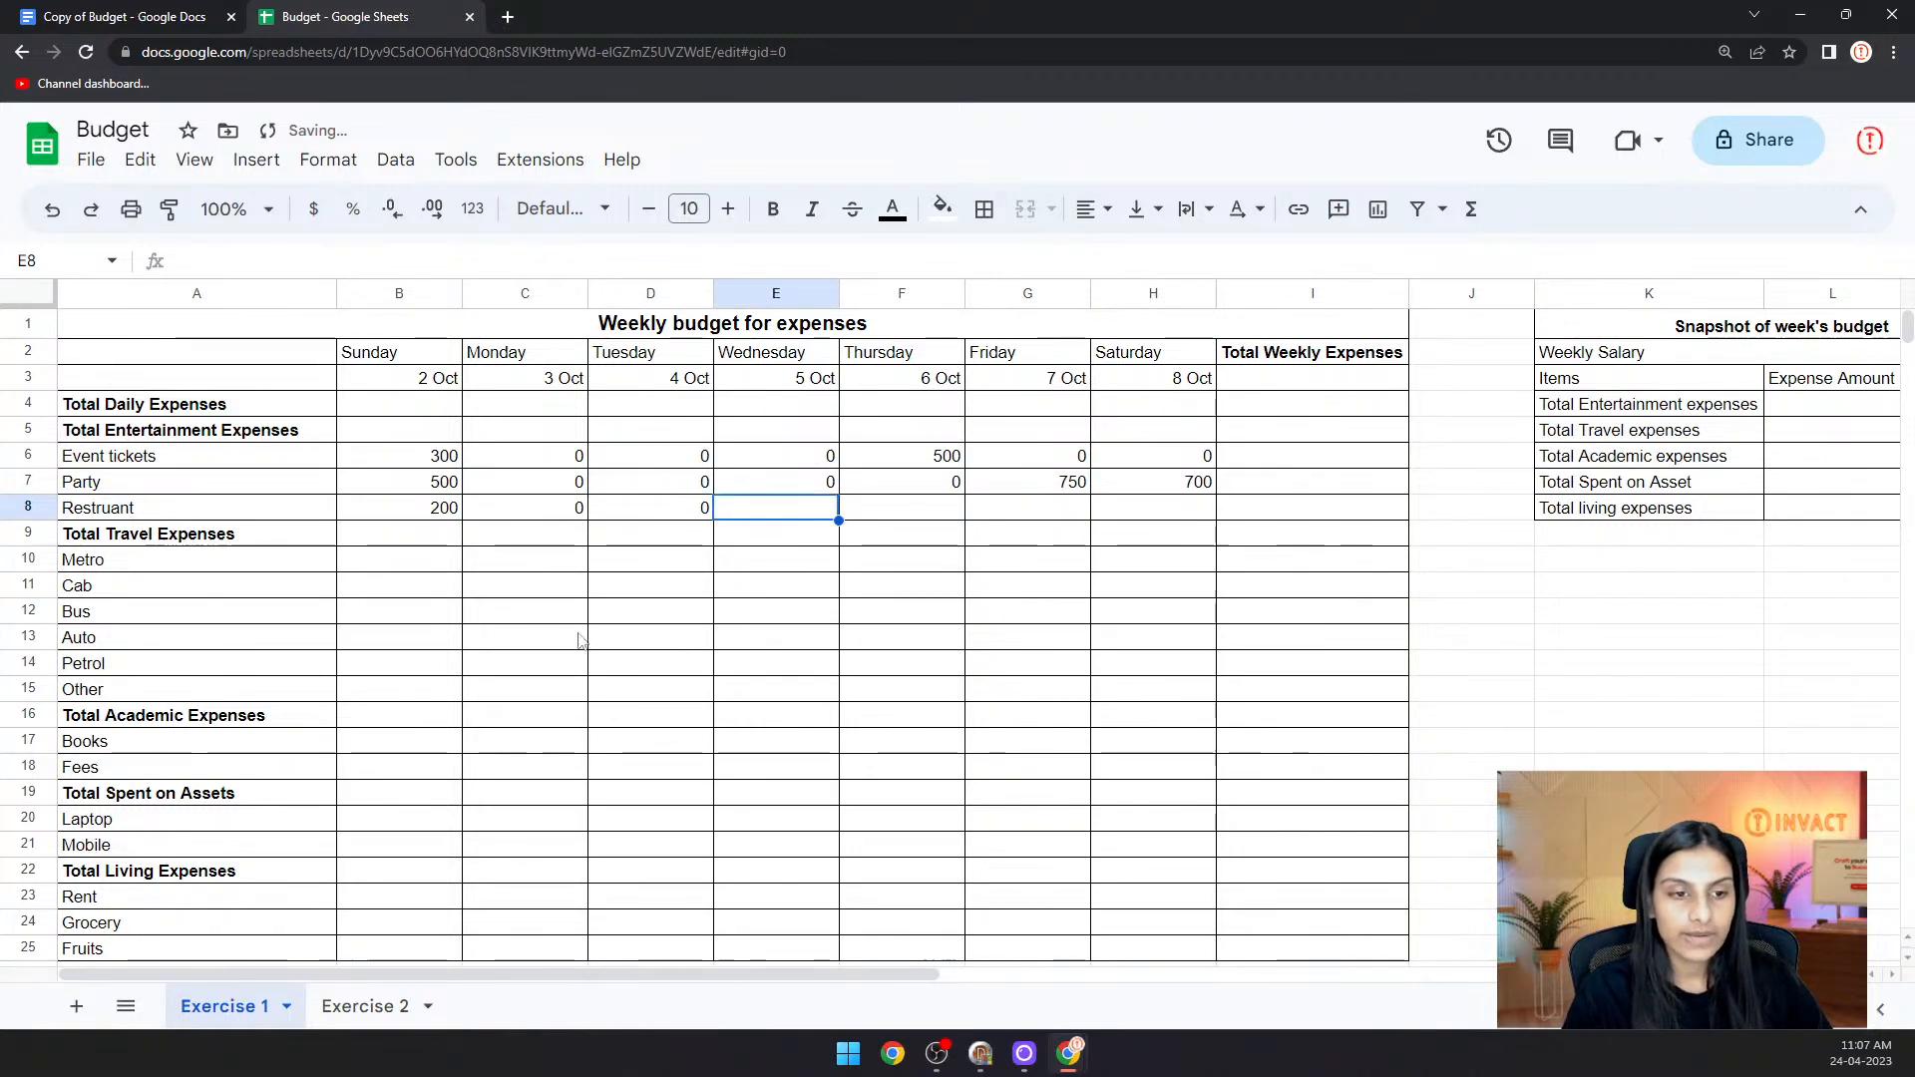
type("400")
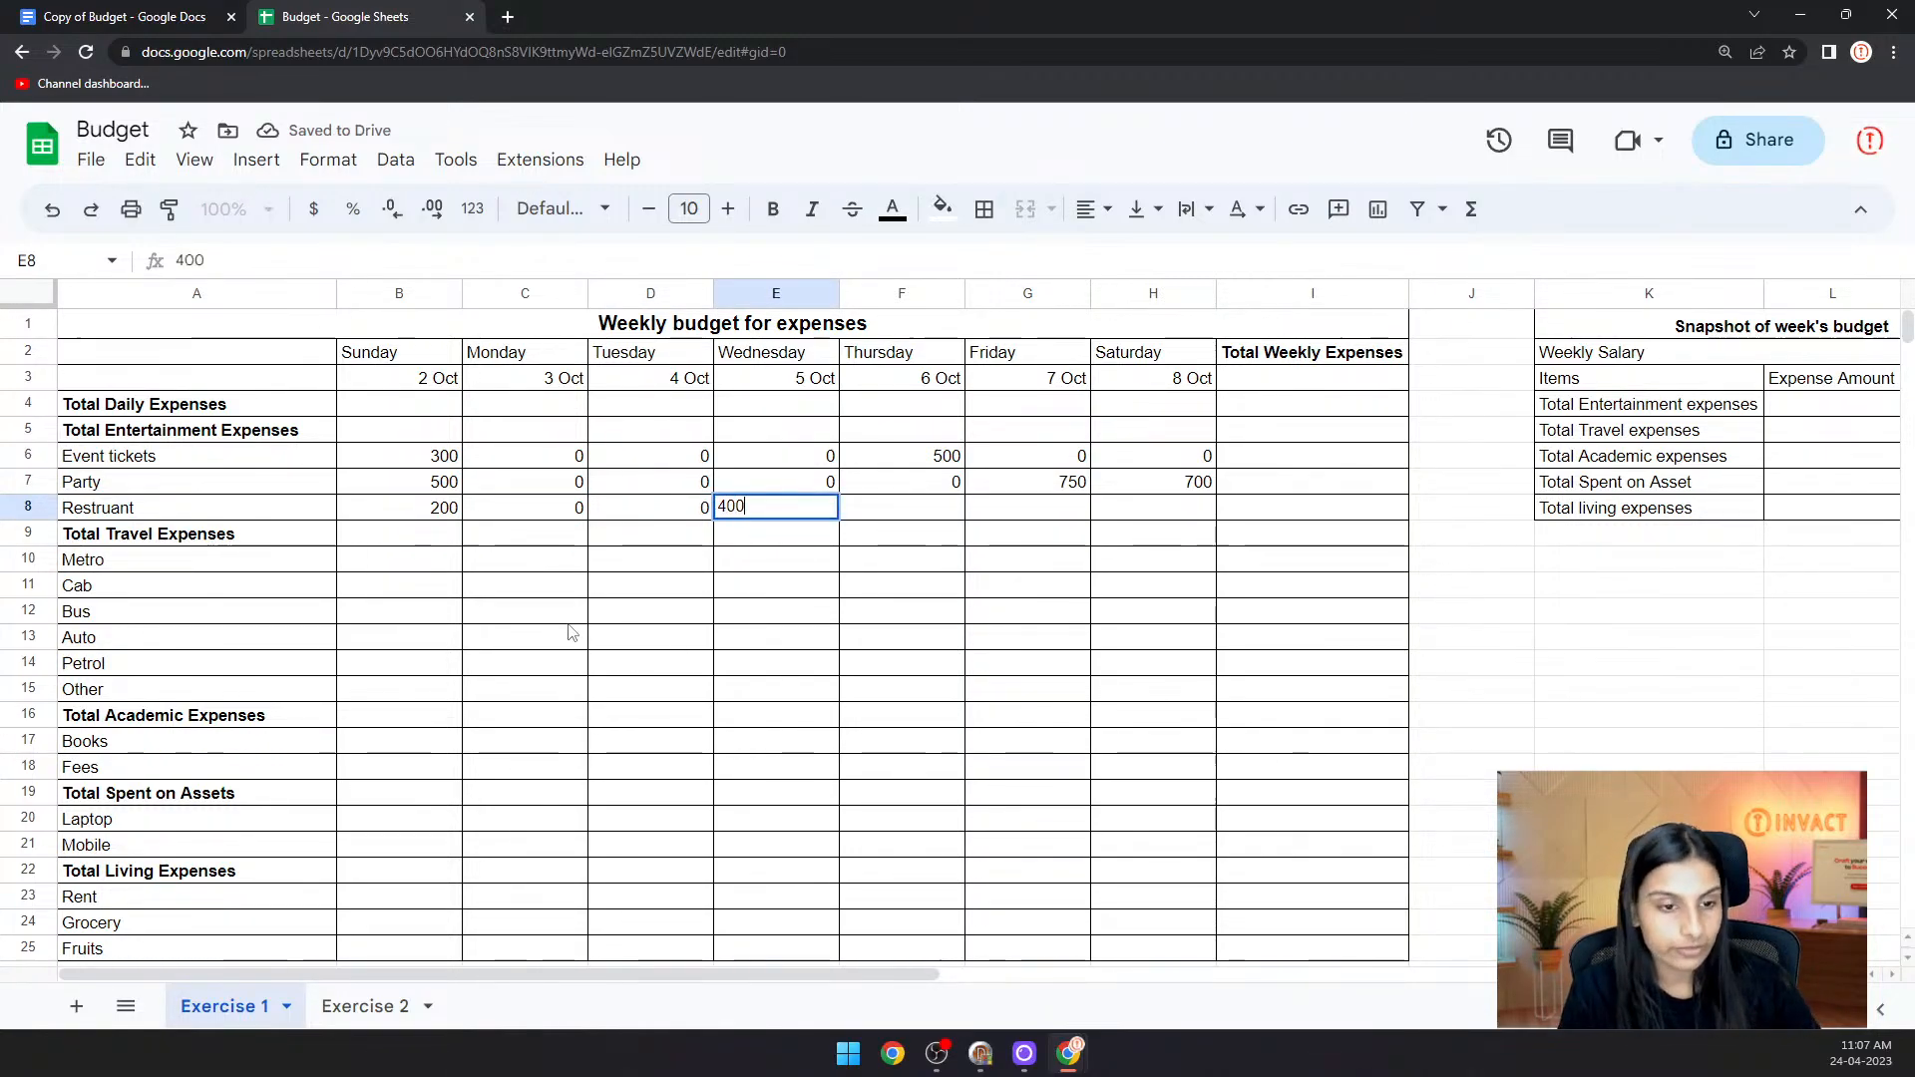
left_click(882, 517)
type("0")
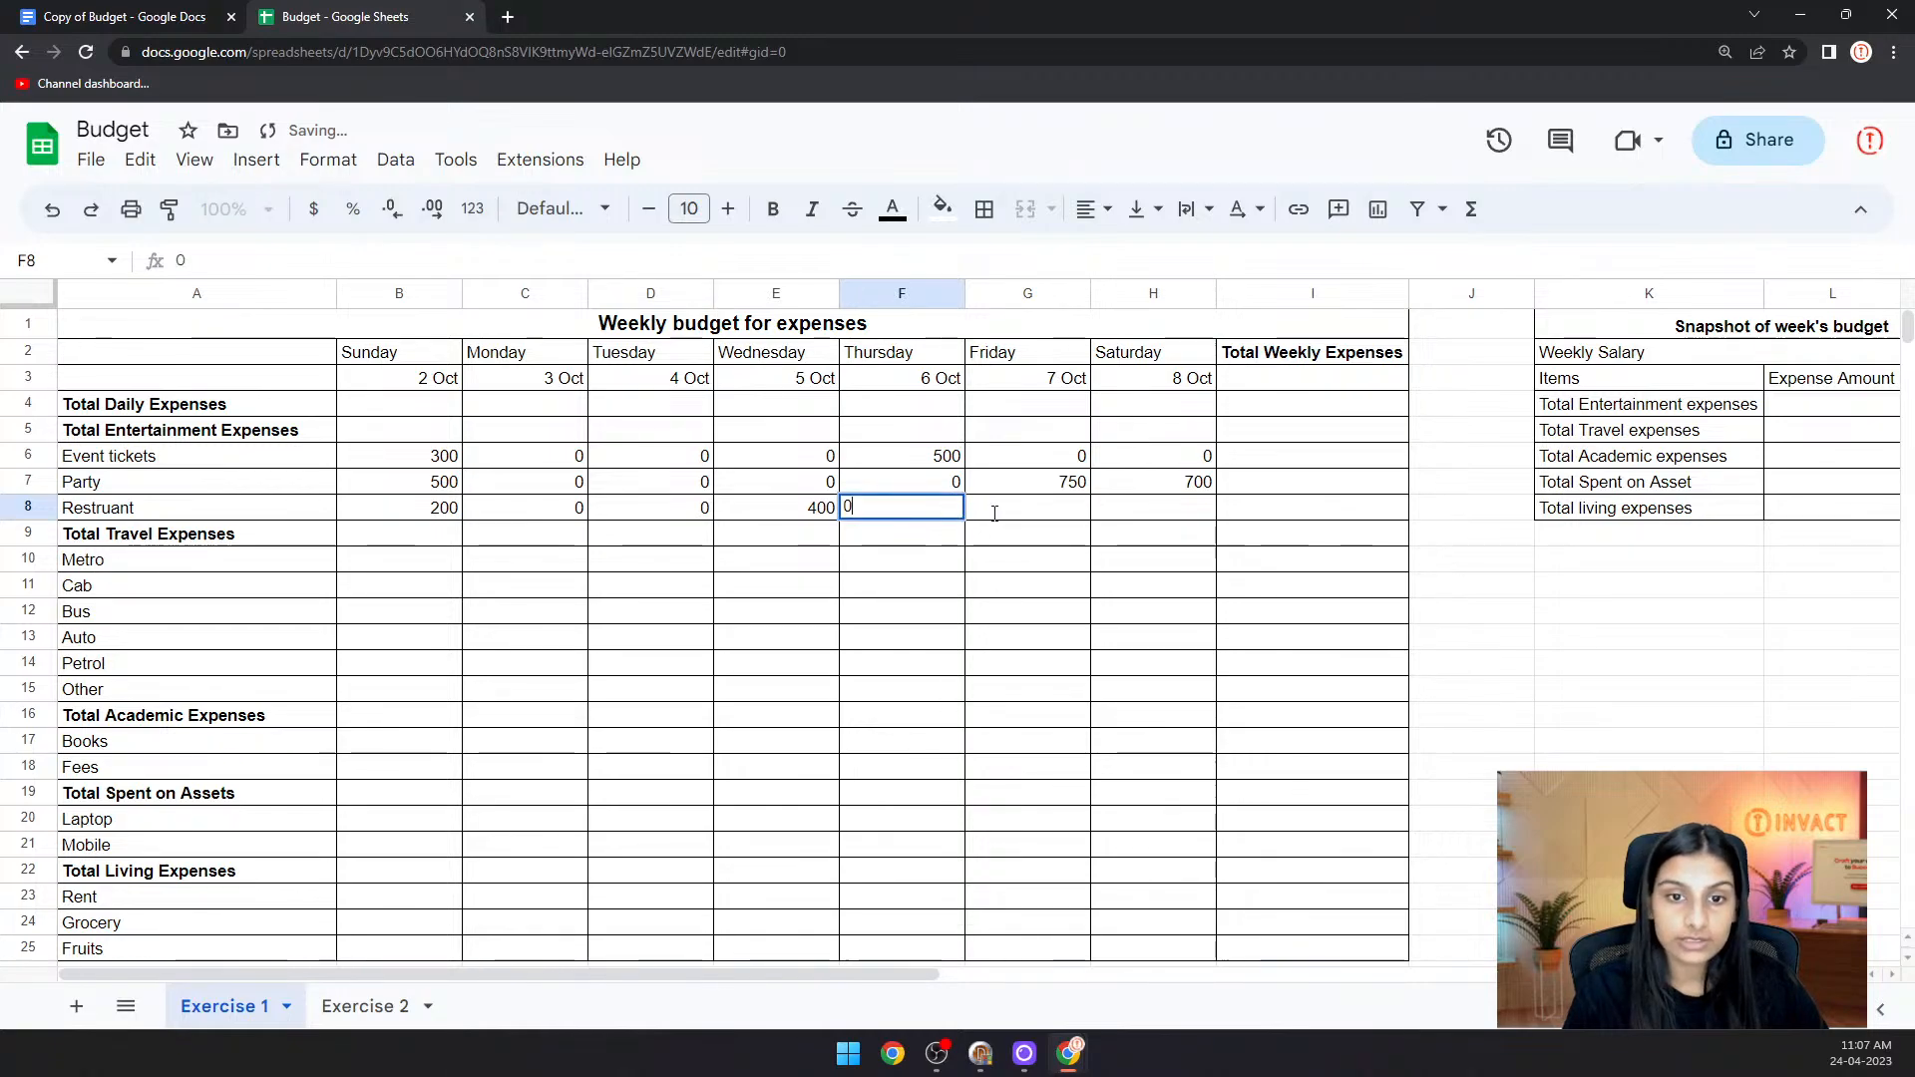
left_click(1038, 518)
type("0")
left_click(1147, 517)
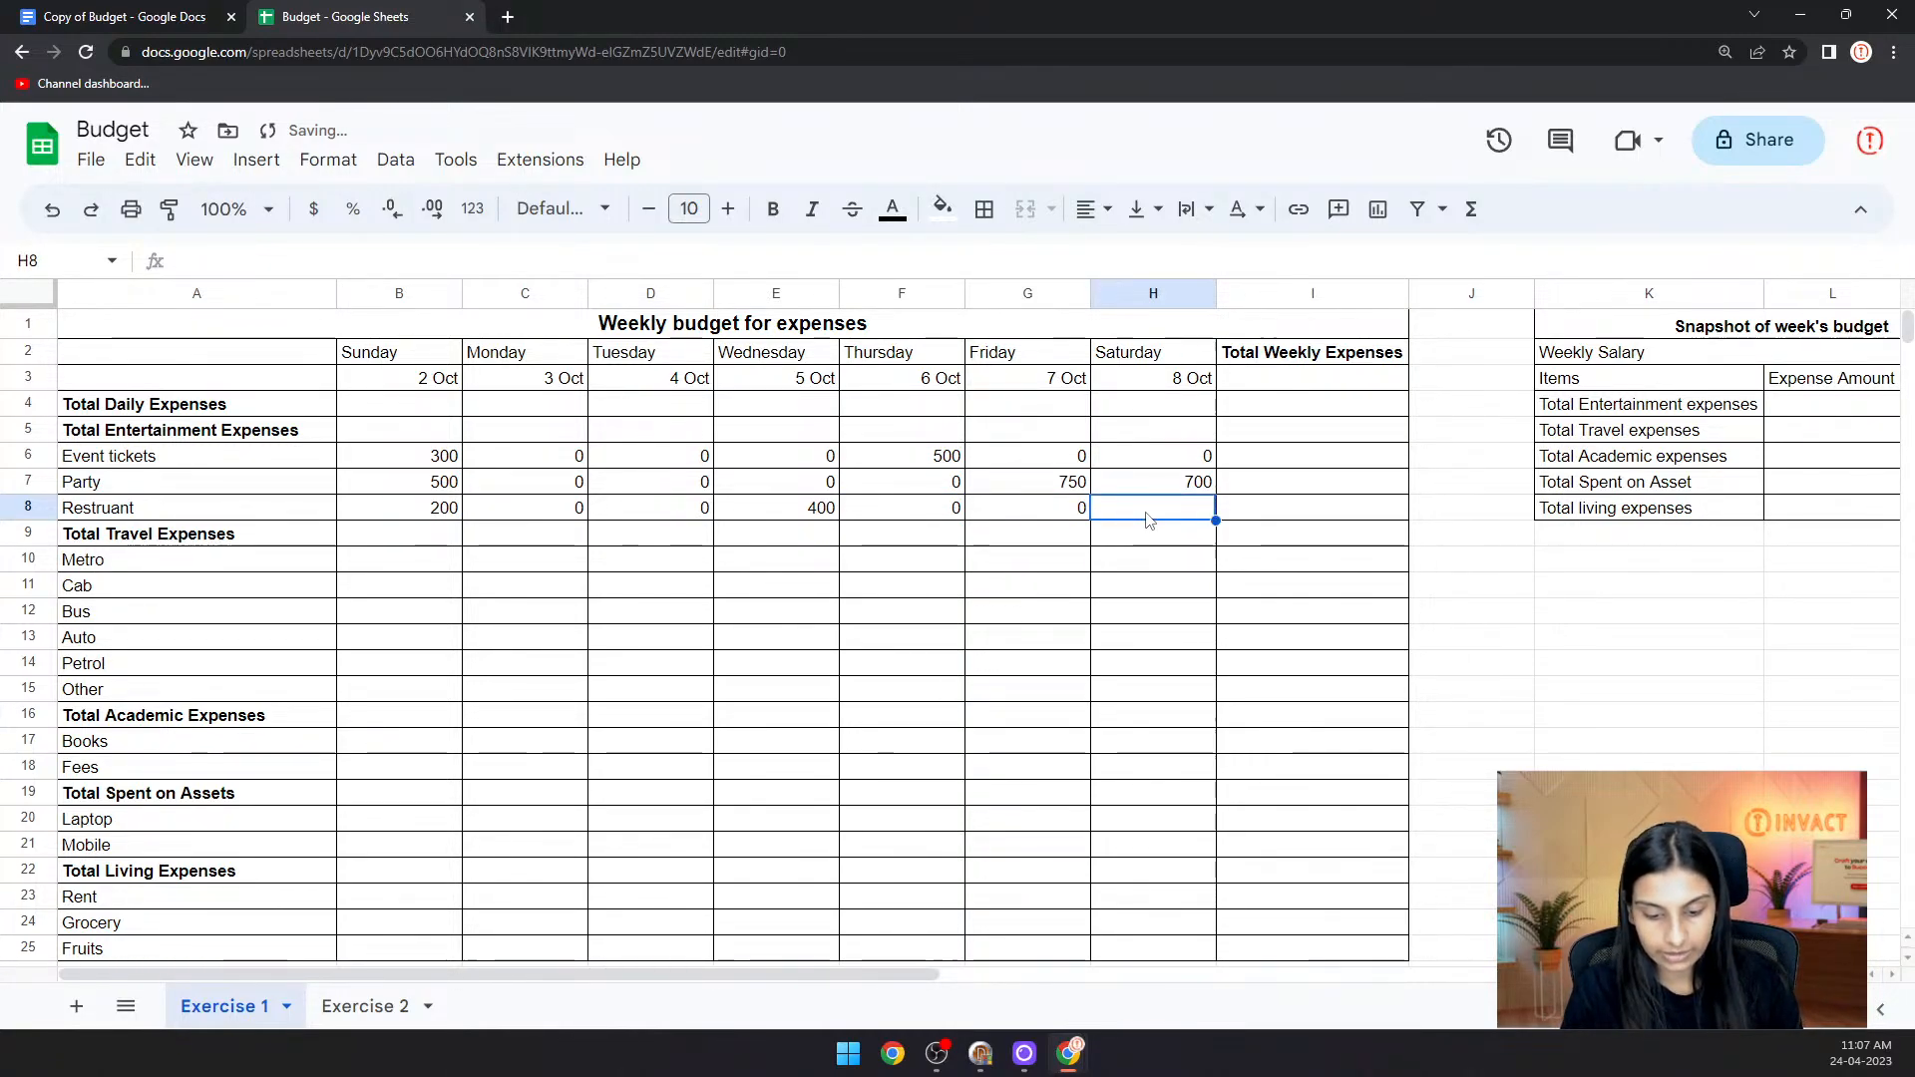
type("600")
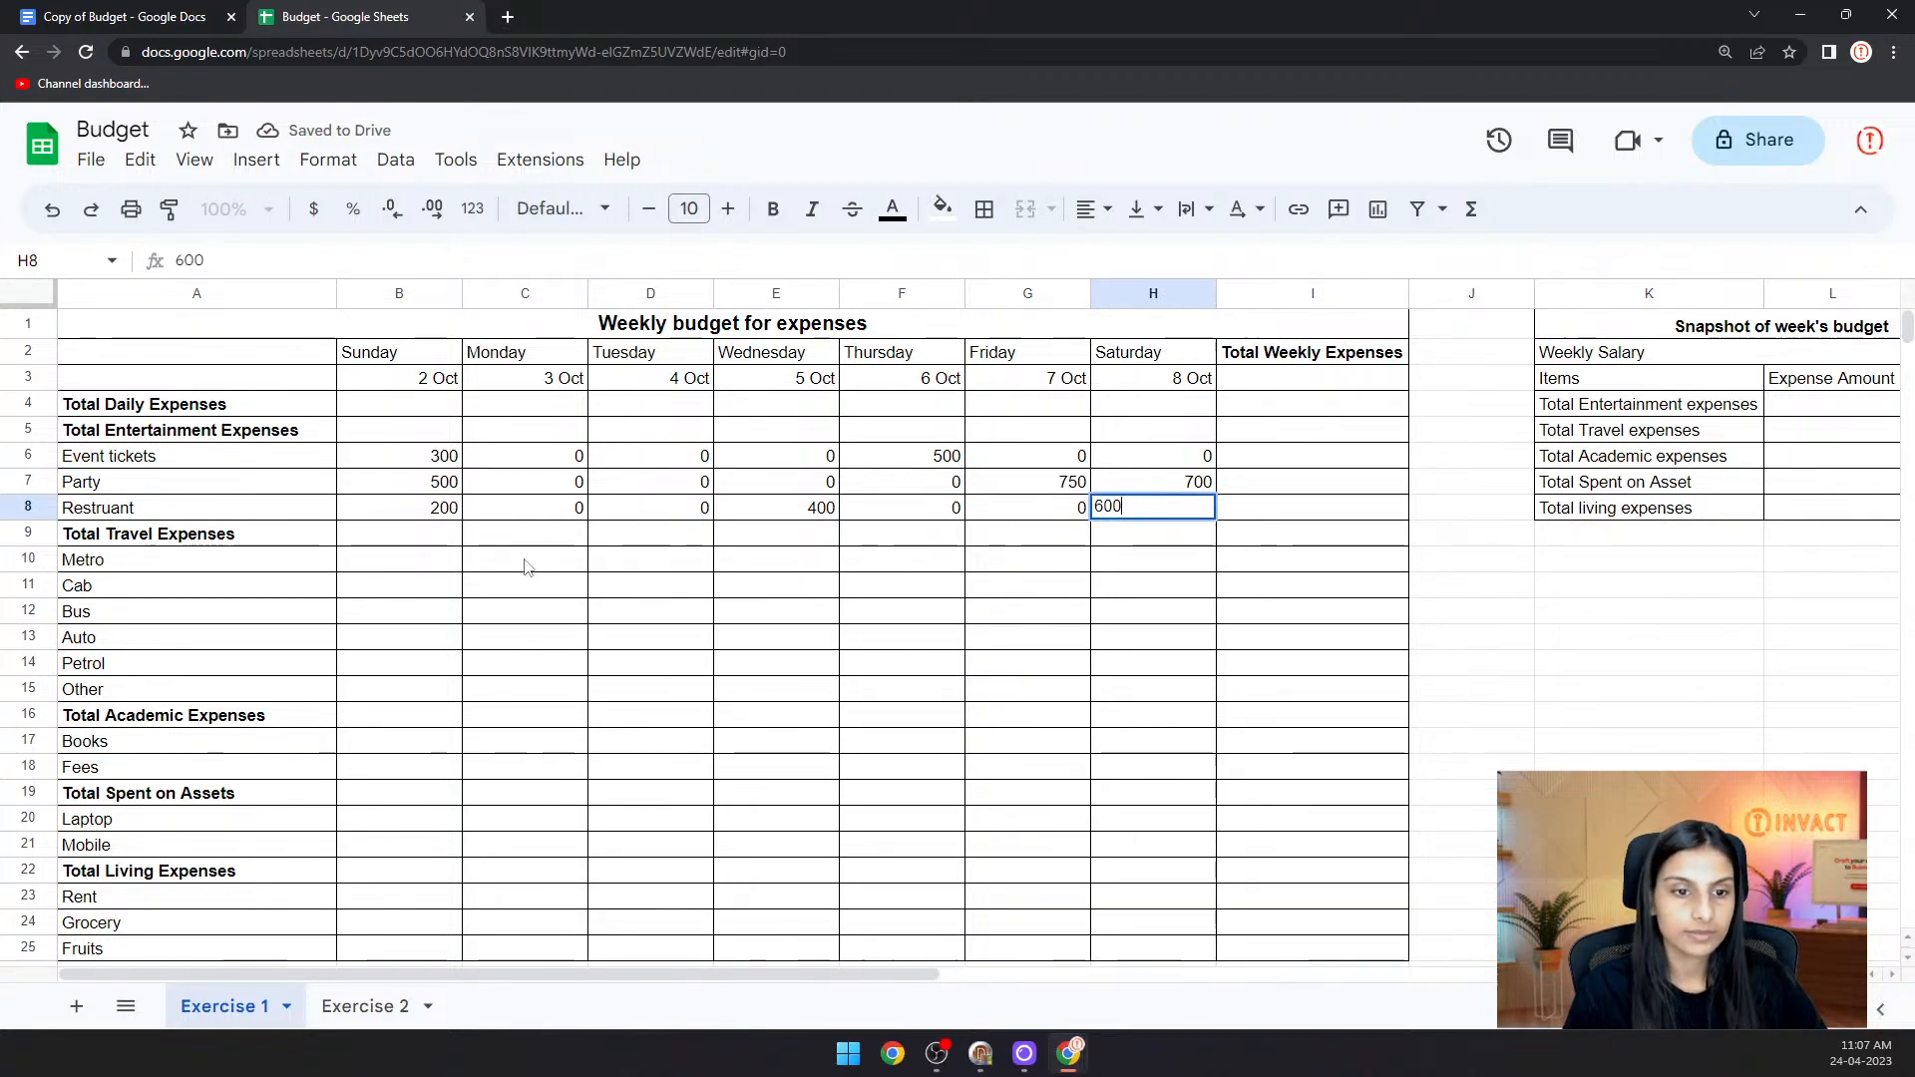
- Enter Metro expenses of 30 for Sunday and 30 for Monday
left_click(563, 560)
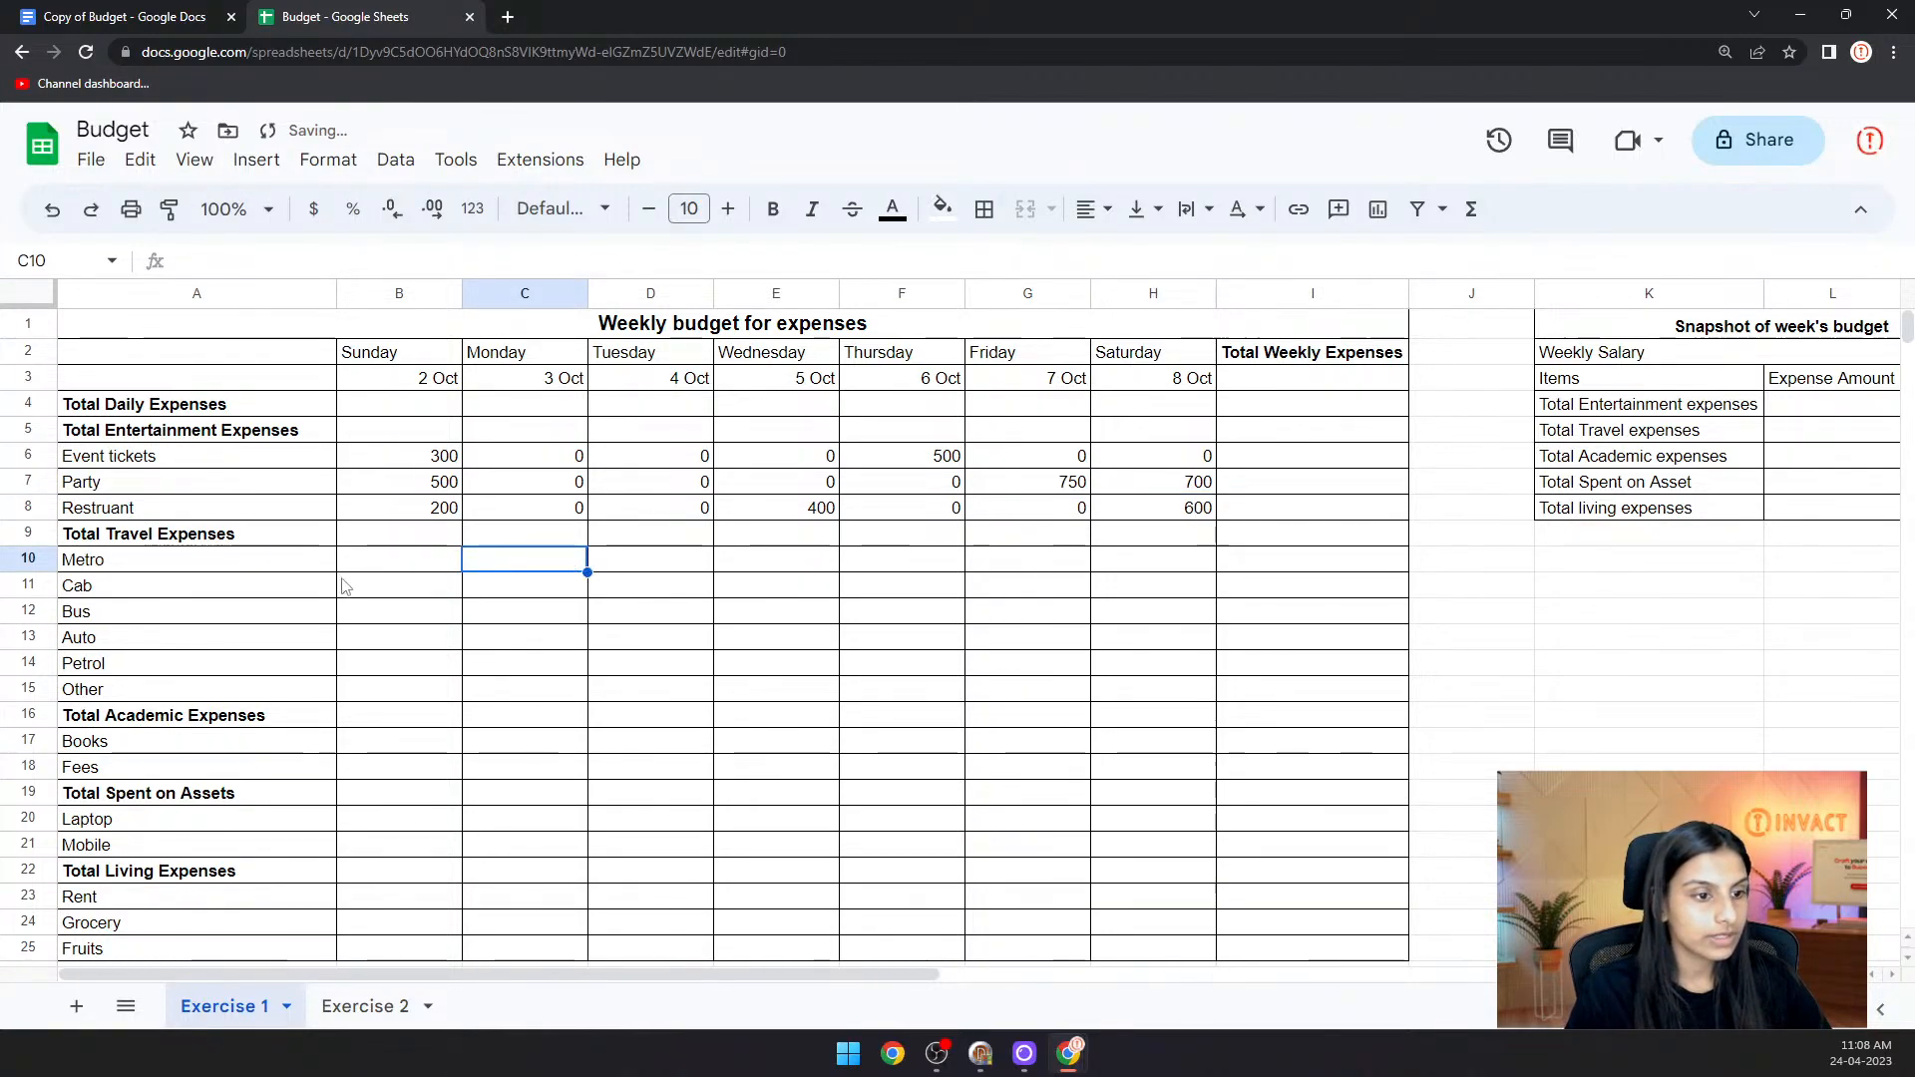
left_click(406, 571)
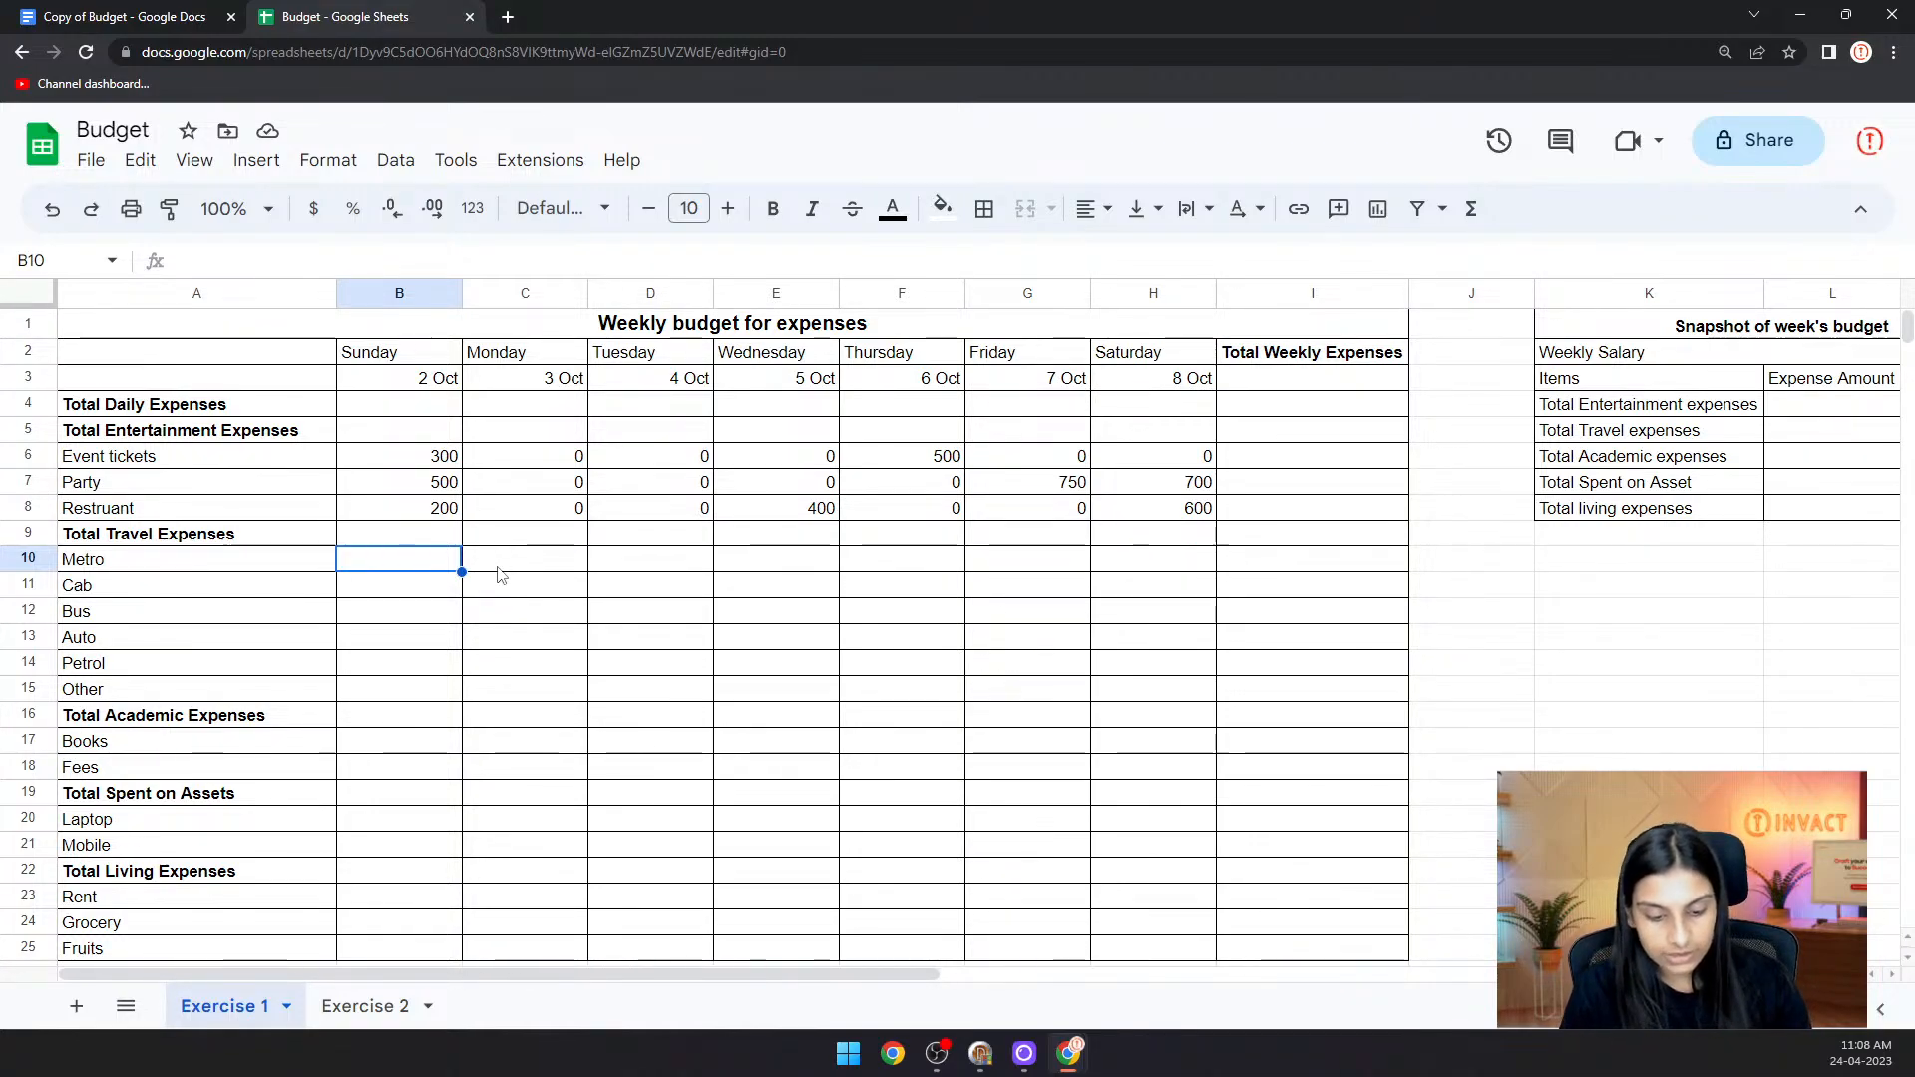
type("30")
left_click(557, 567)
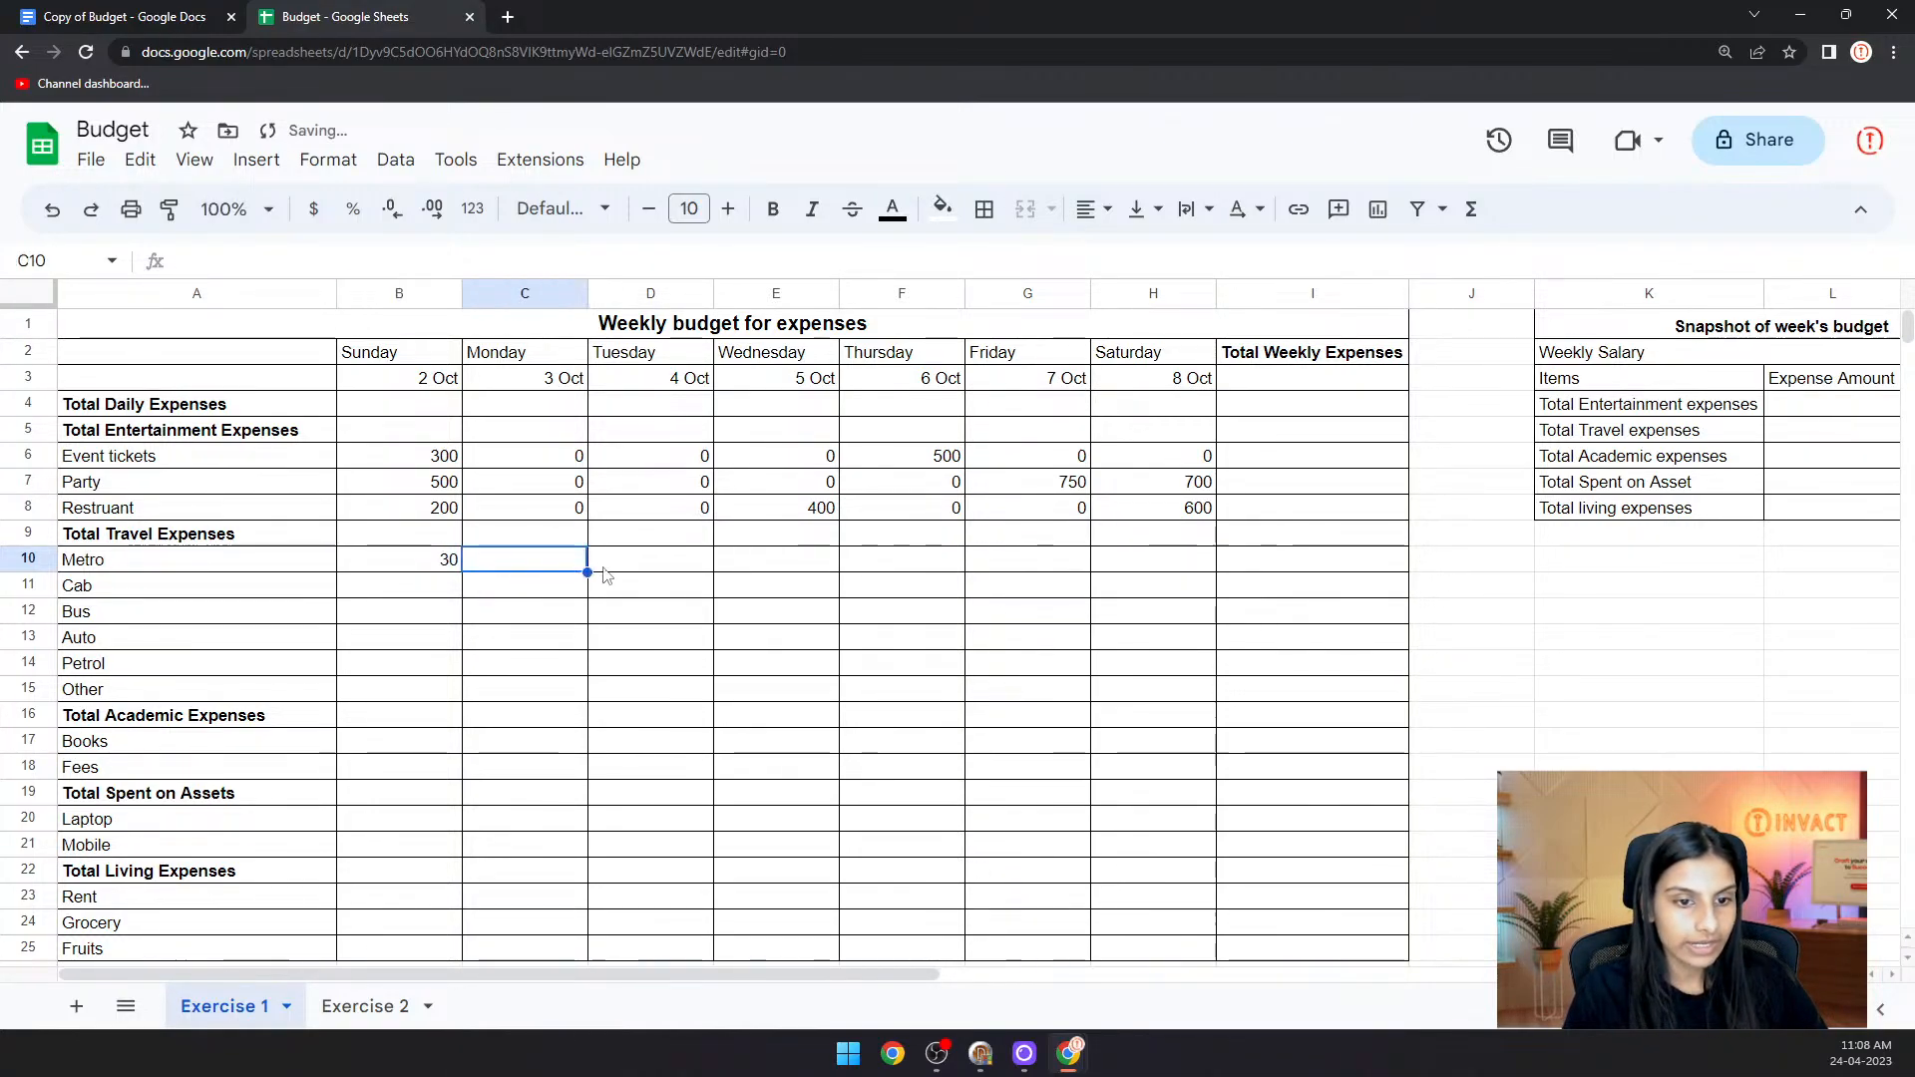
type("30")
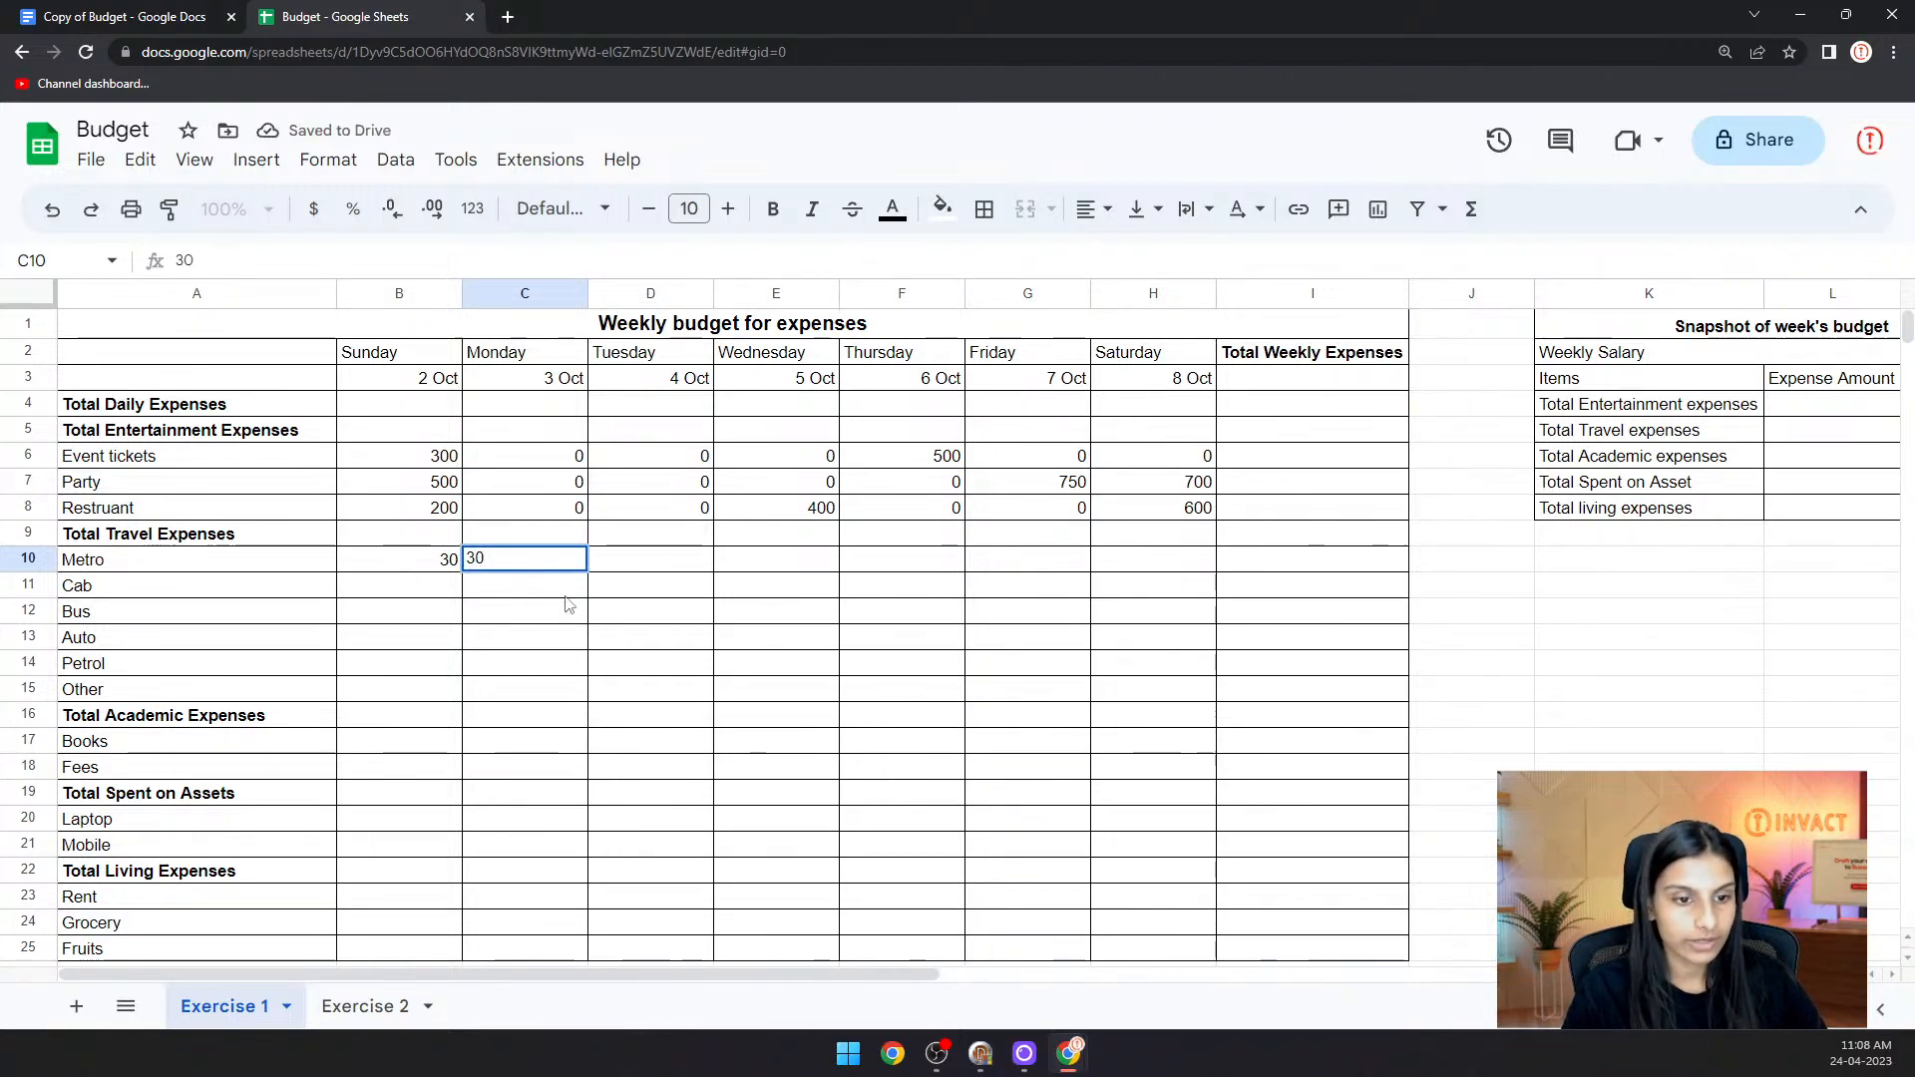
key("Return")
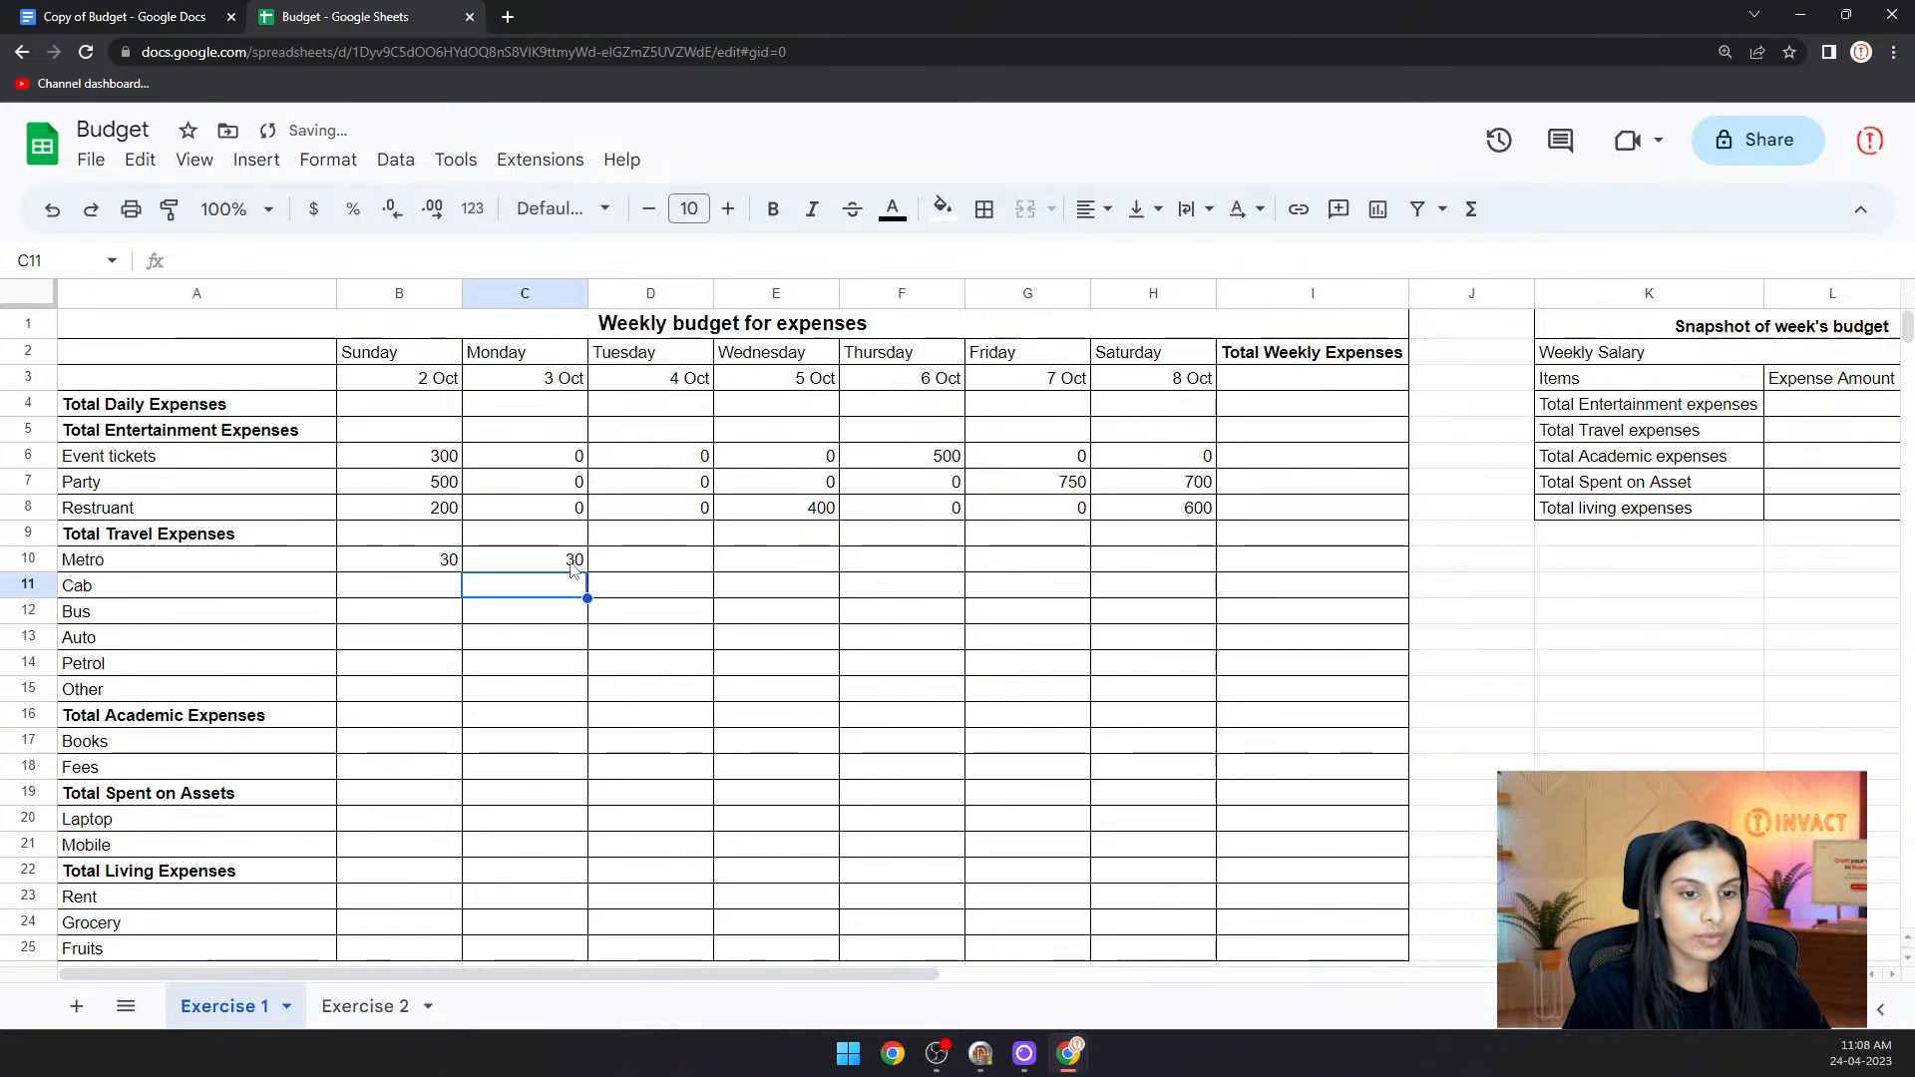
- Fill Monday's Metro amount of 30 across the row from Tuesday through Saturday
left_click(440, 566)
left_click_drag(448, 560, 576, 563)
left_click(592, 567)
left_click(558, 561)
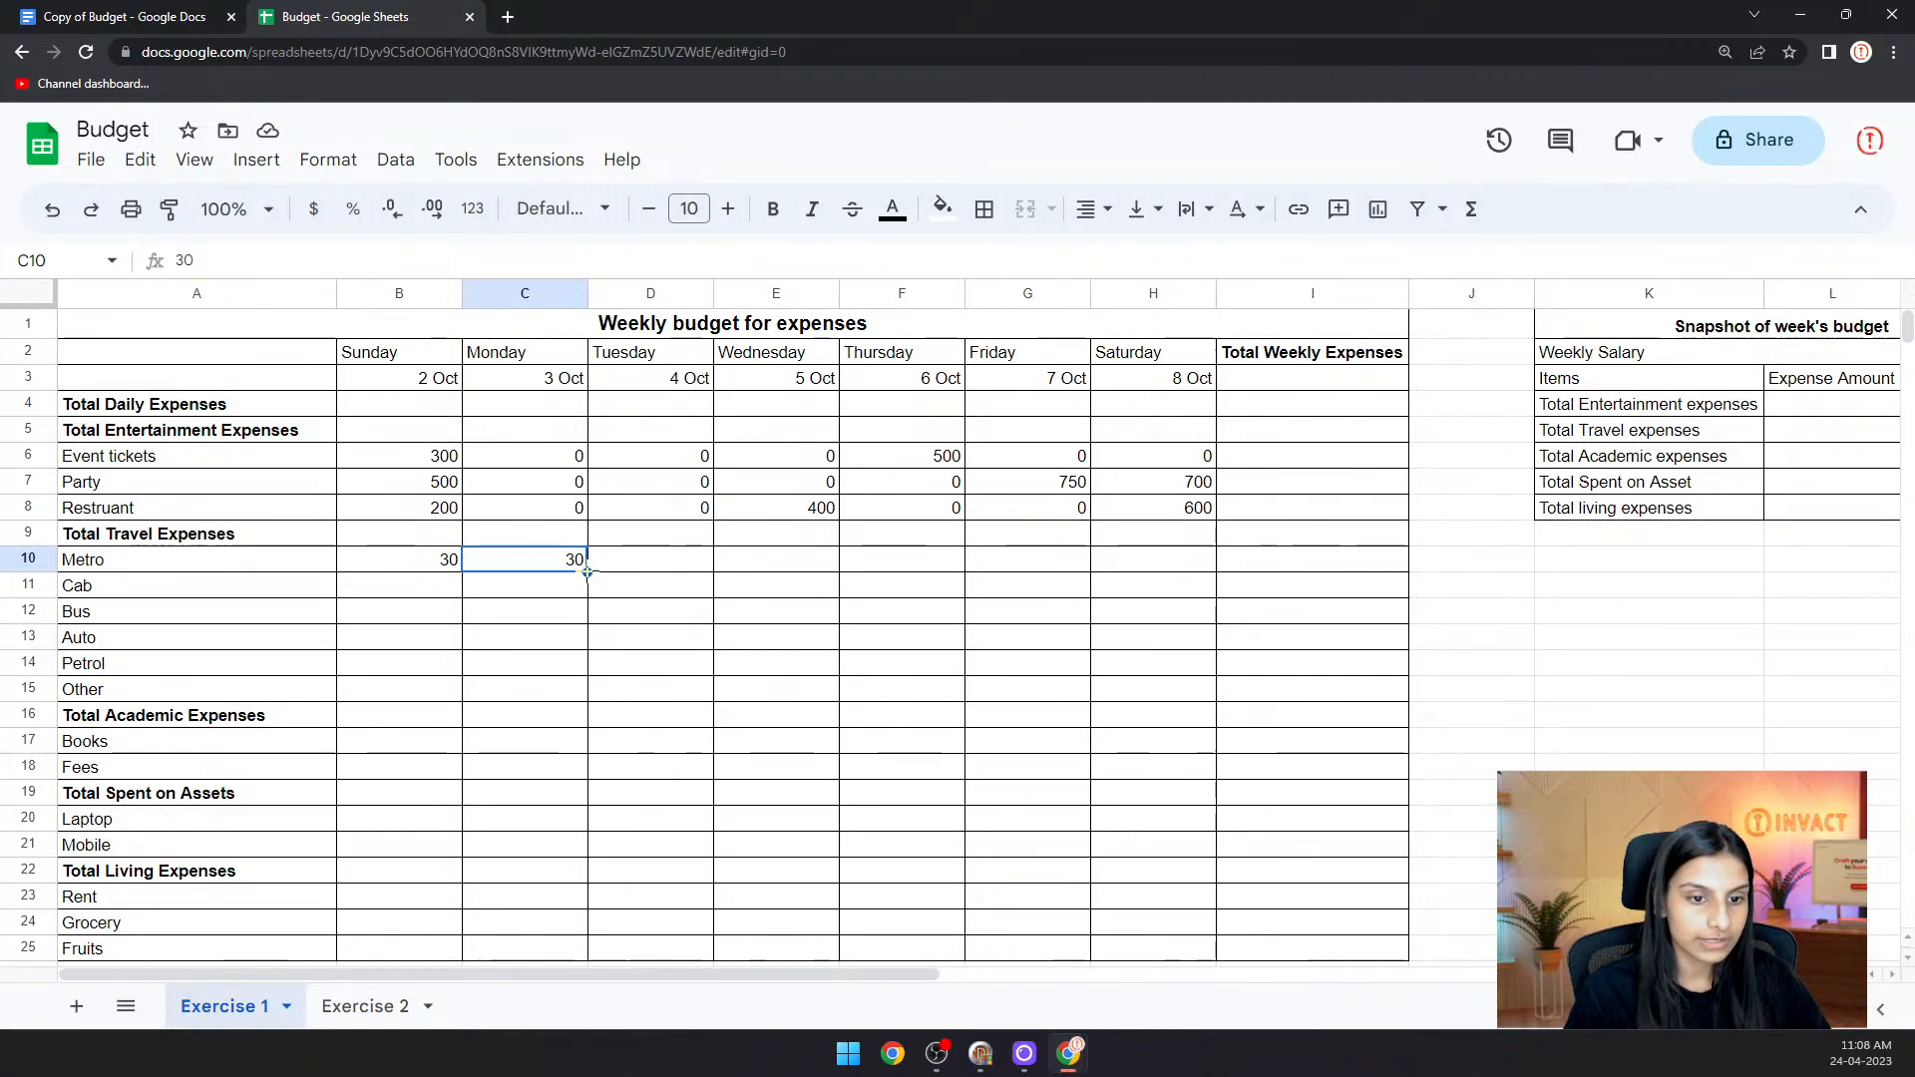
left_click_drag(586, 572, 1147, 563)
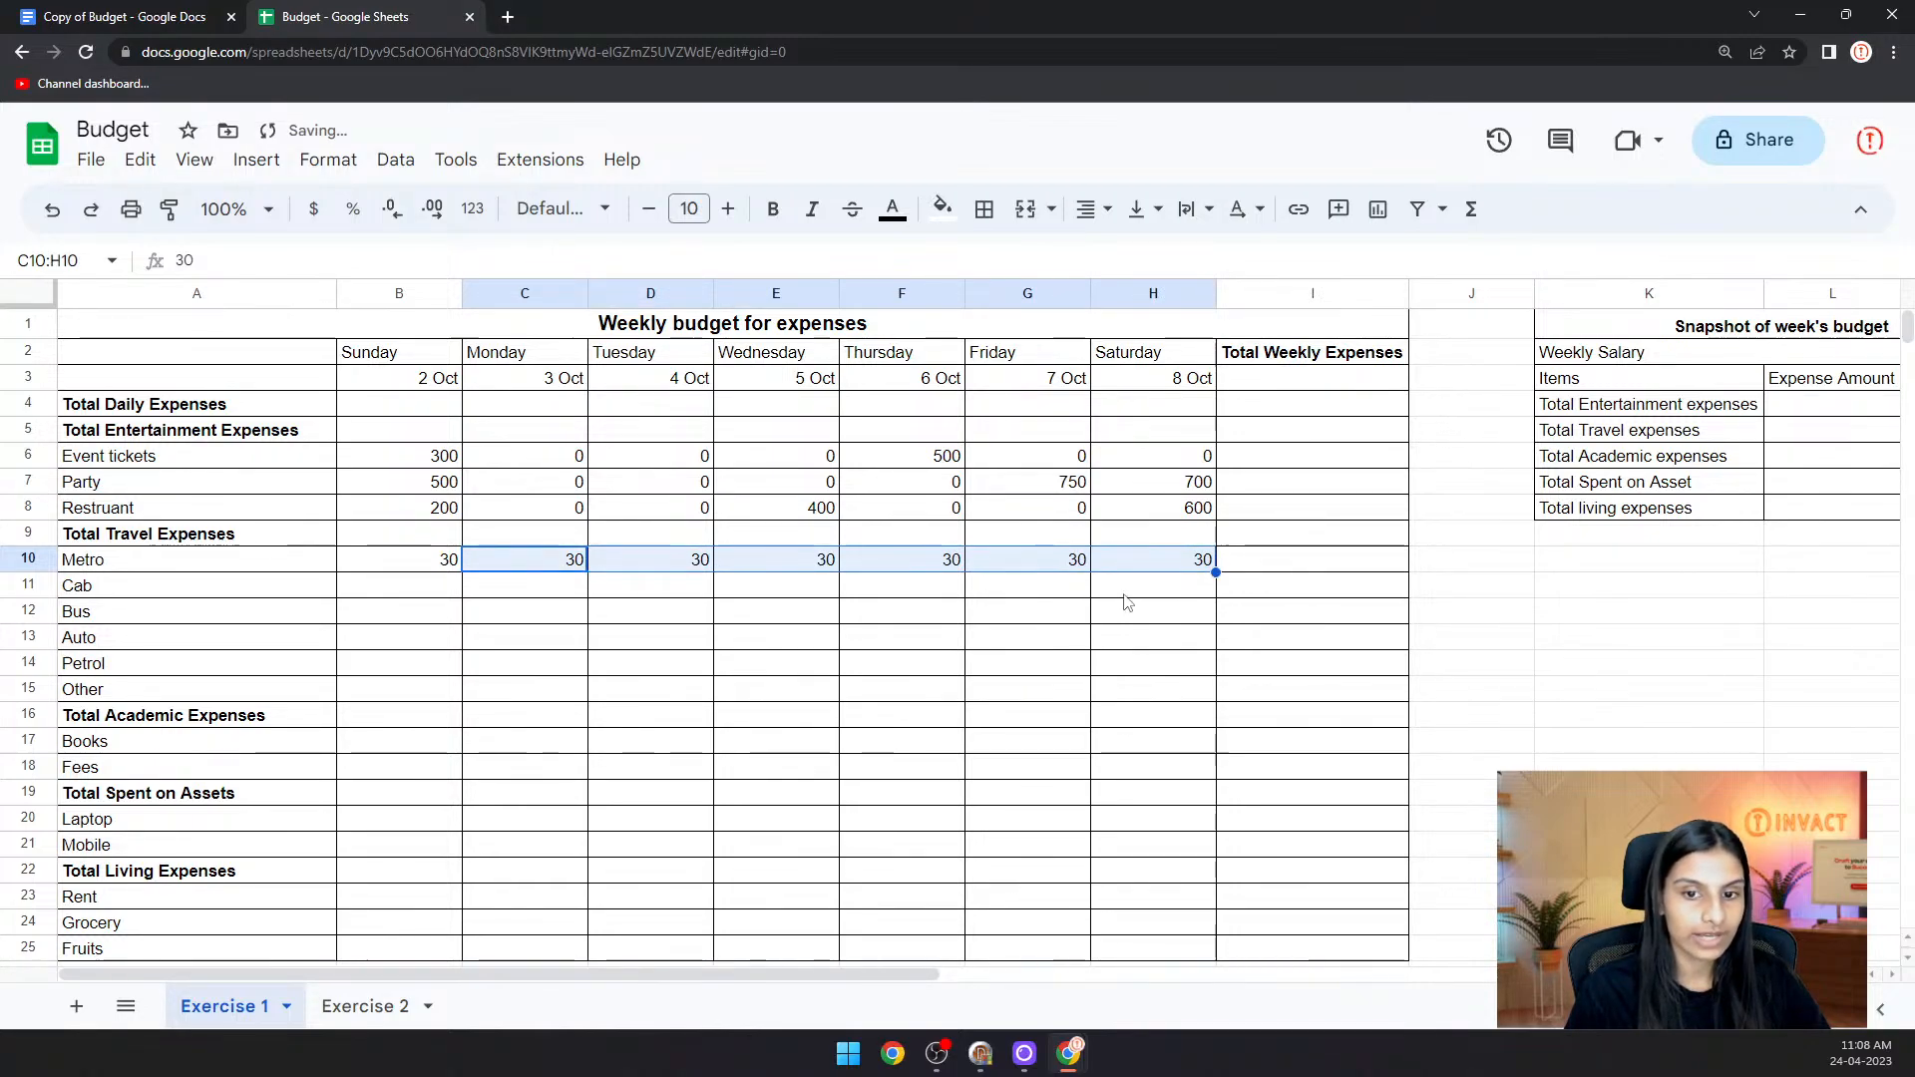
- Enter Cab expenses of 0 for Sunday, Monday and Tuesday
left_click(391, 592)
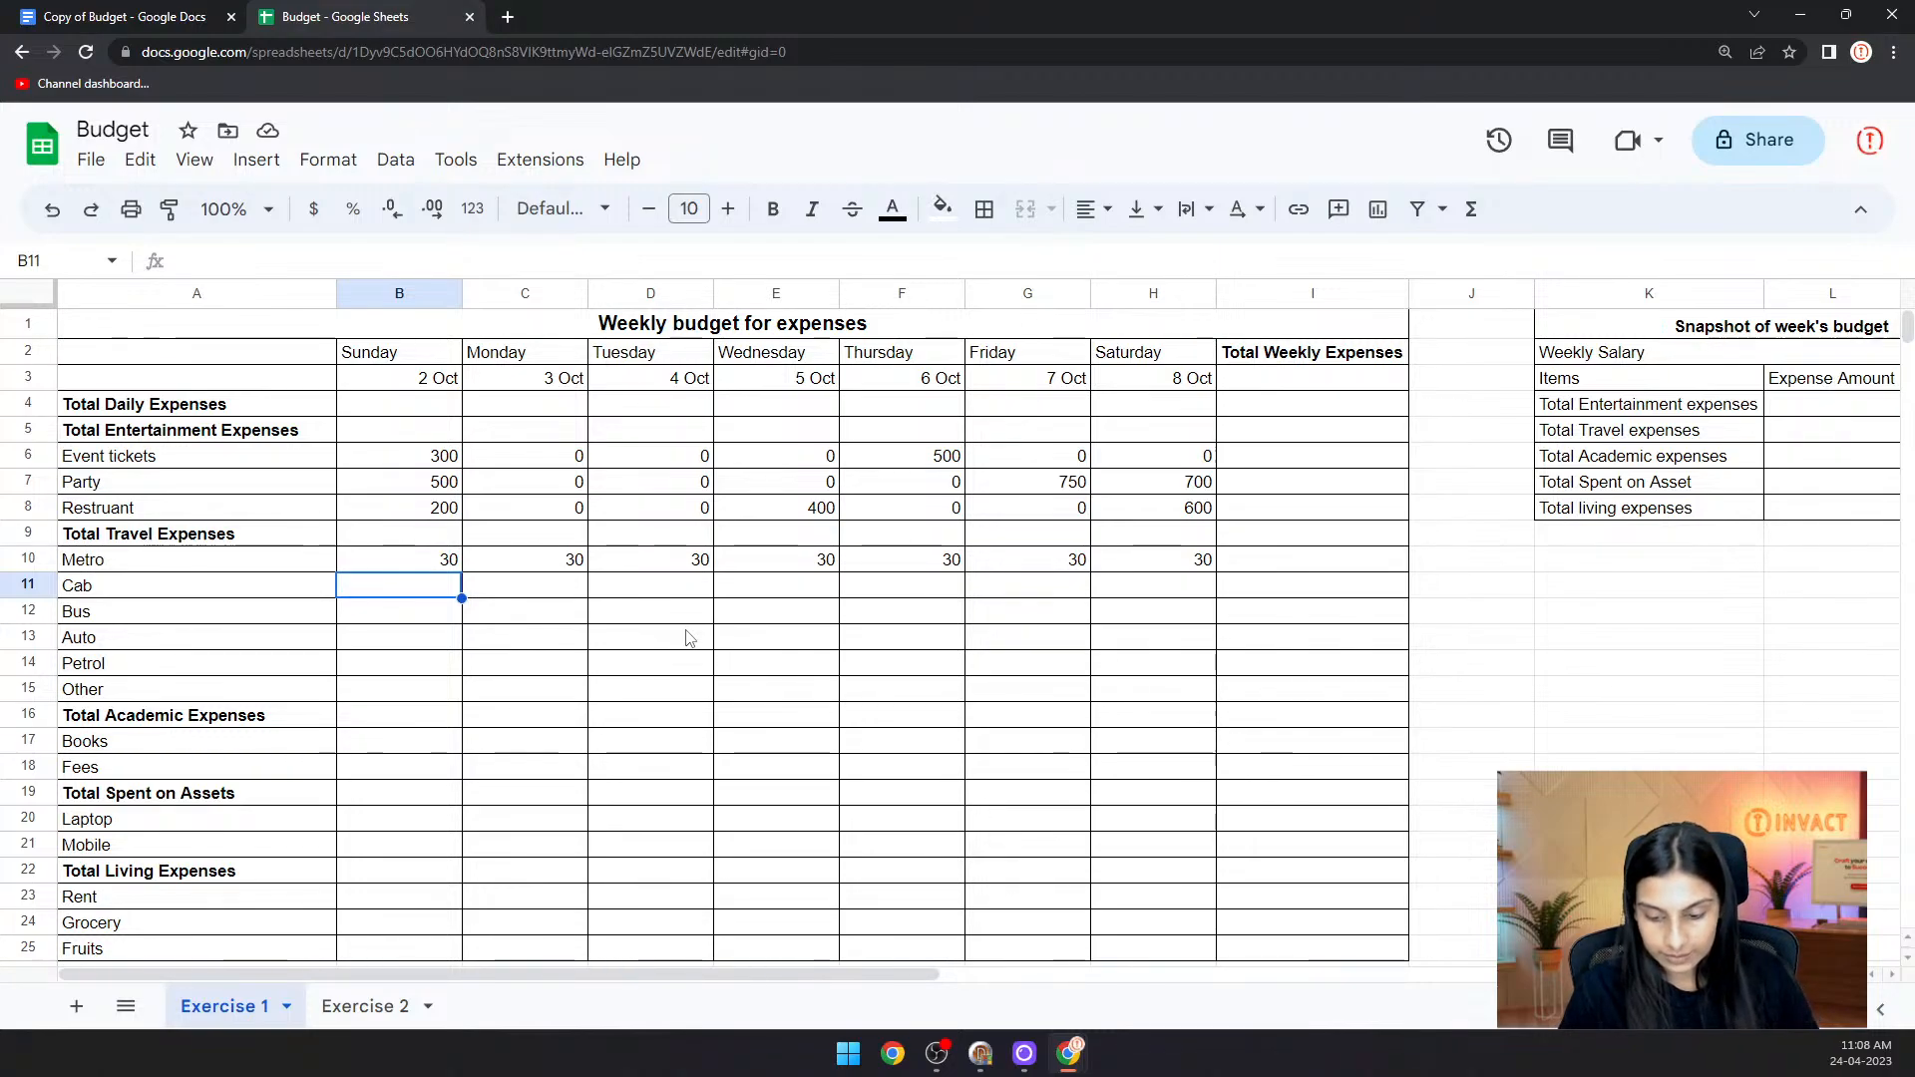
type("0")
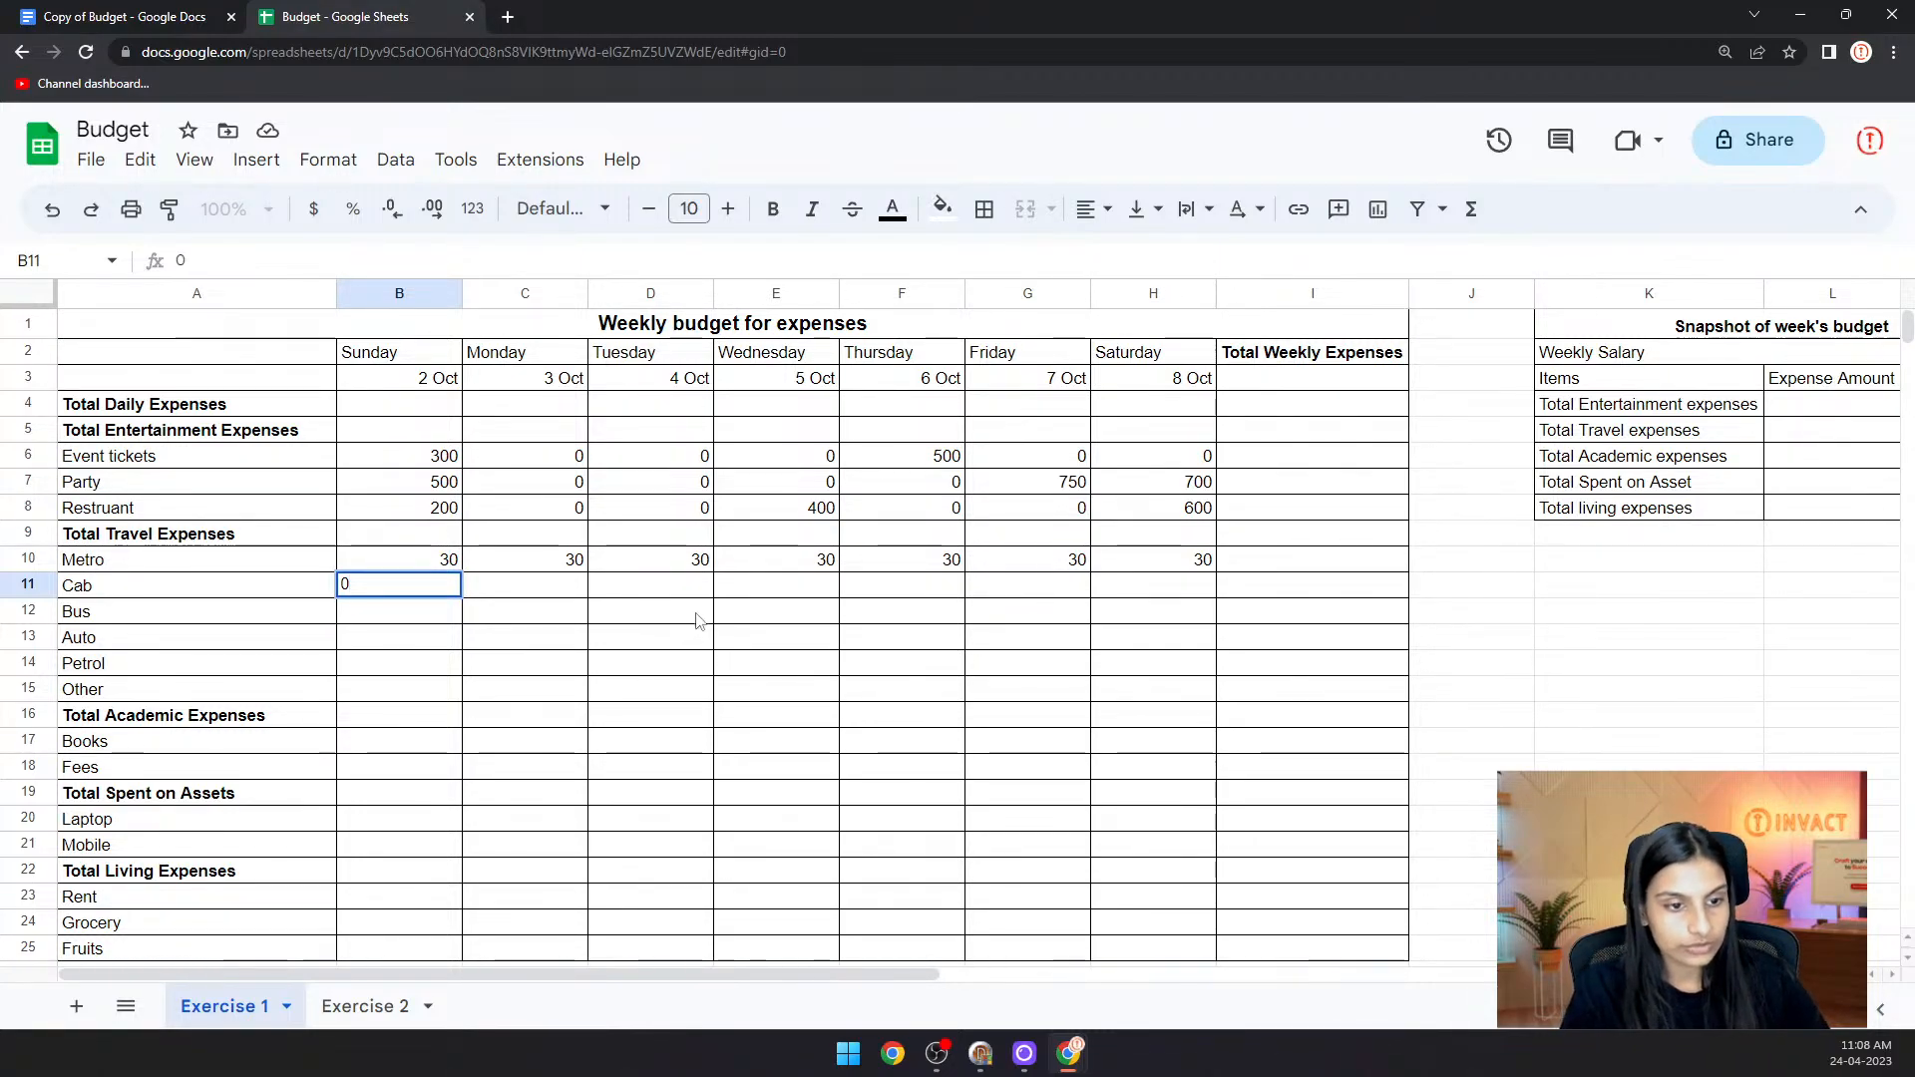
key("Tab")
type("0")
key("Tab")
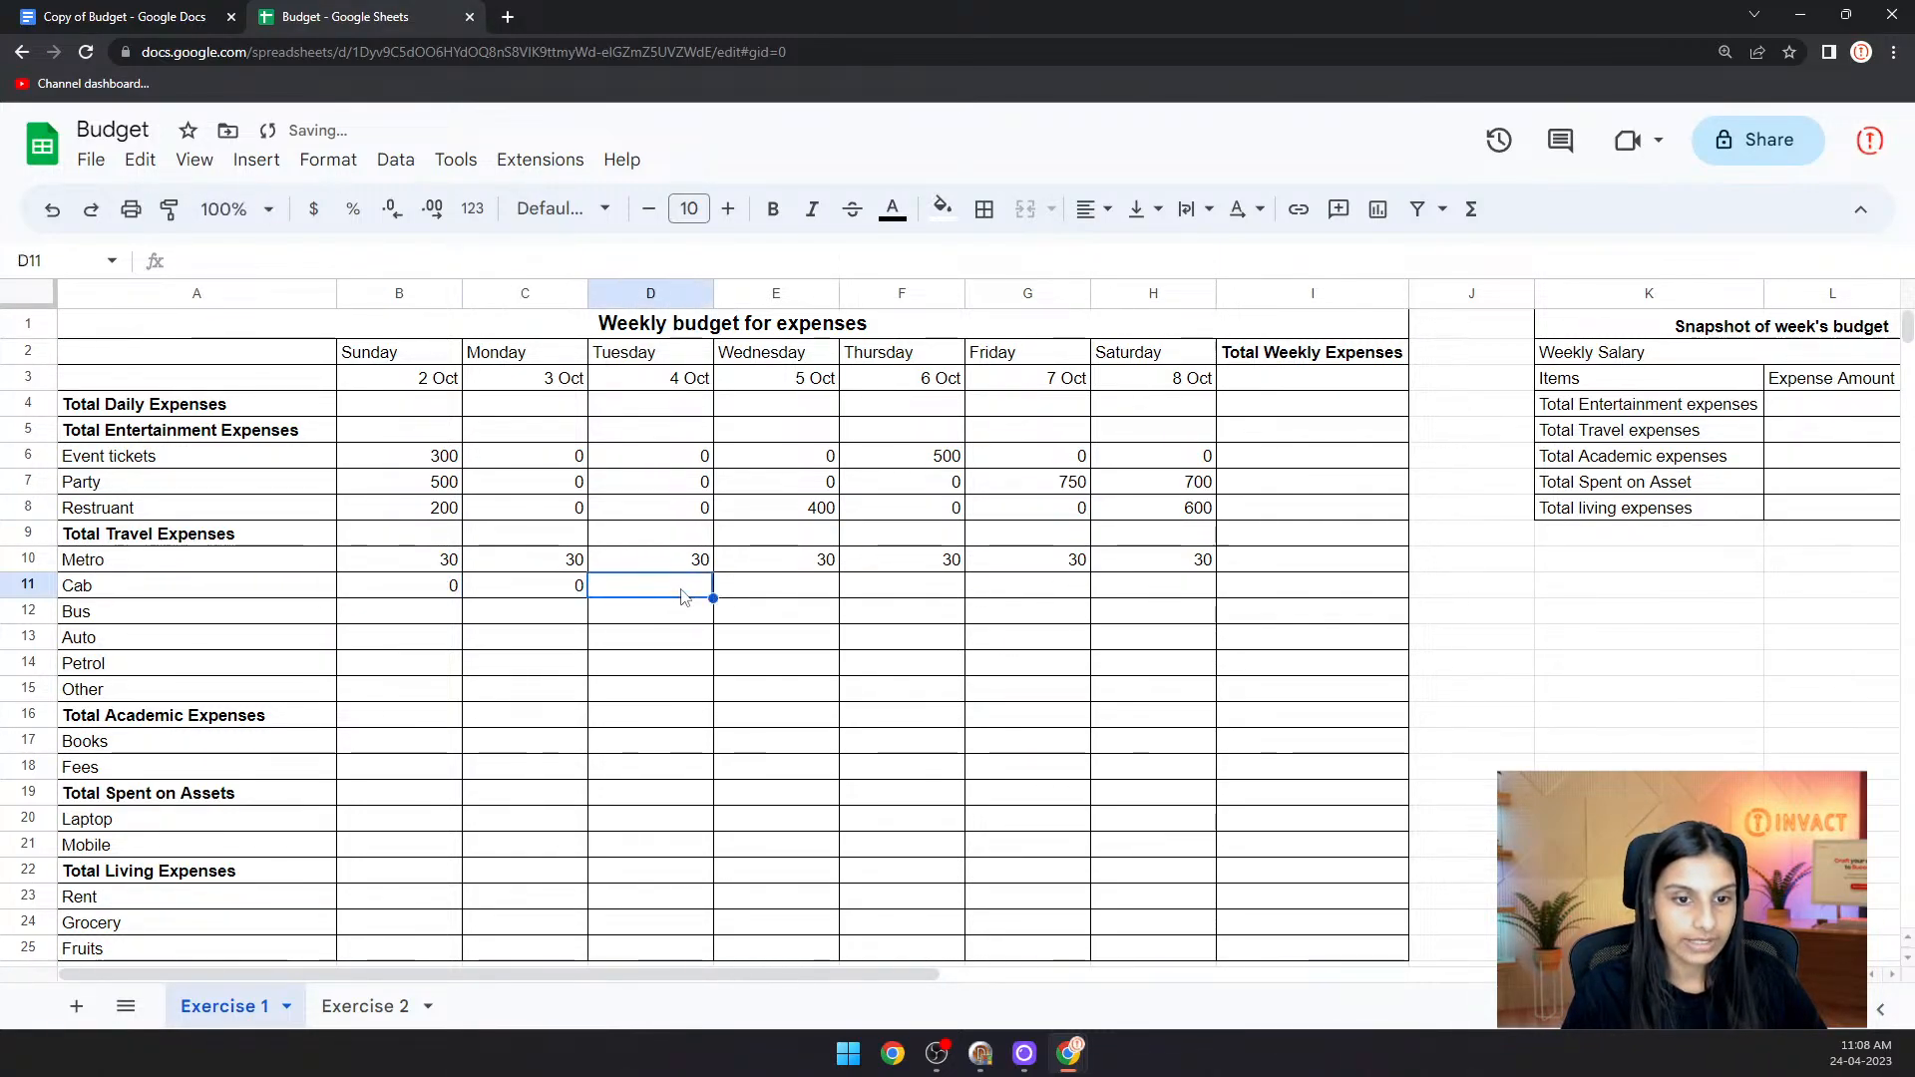
type("0")
key("Tab")
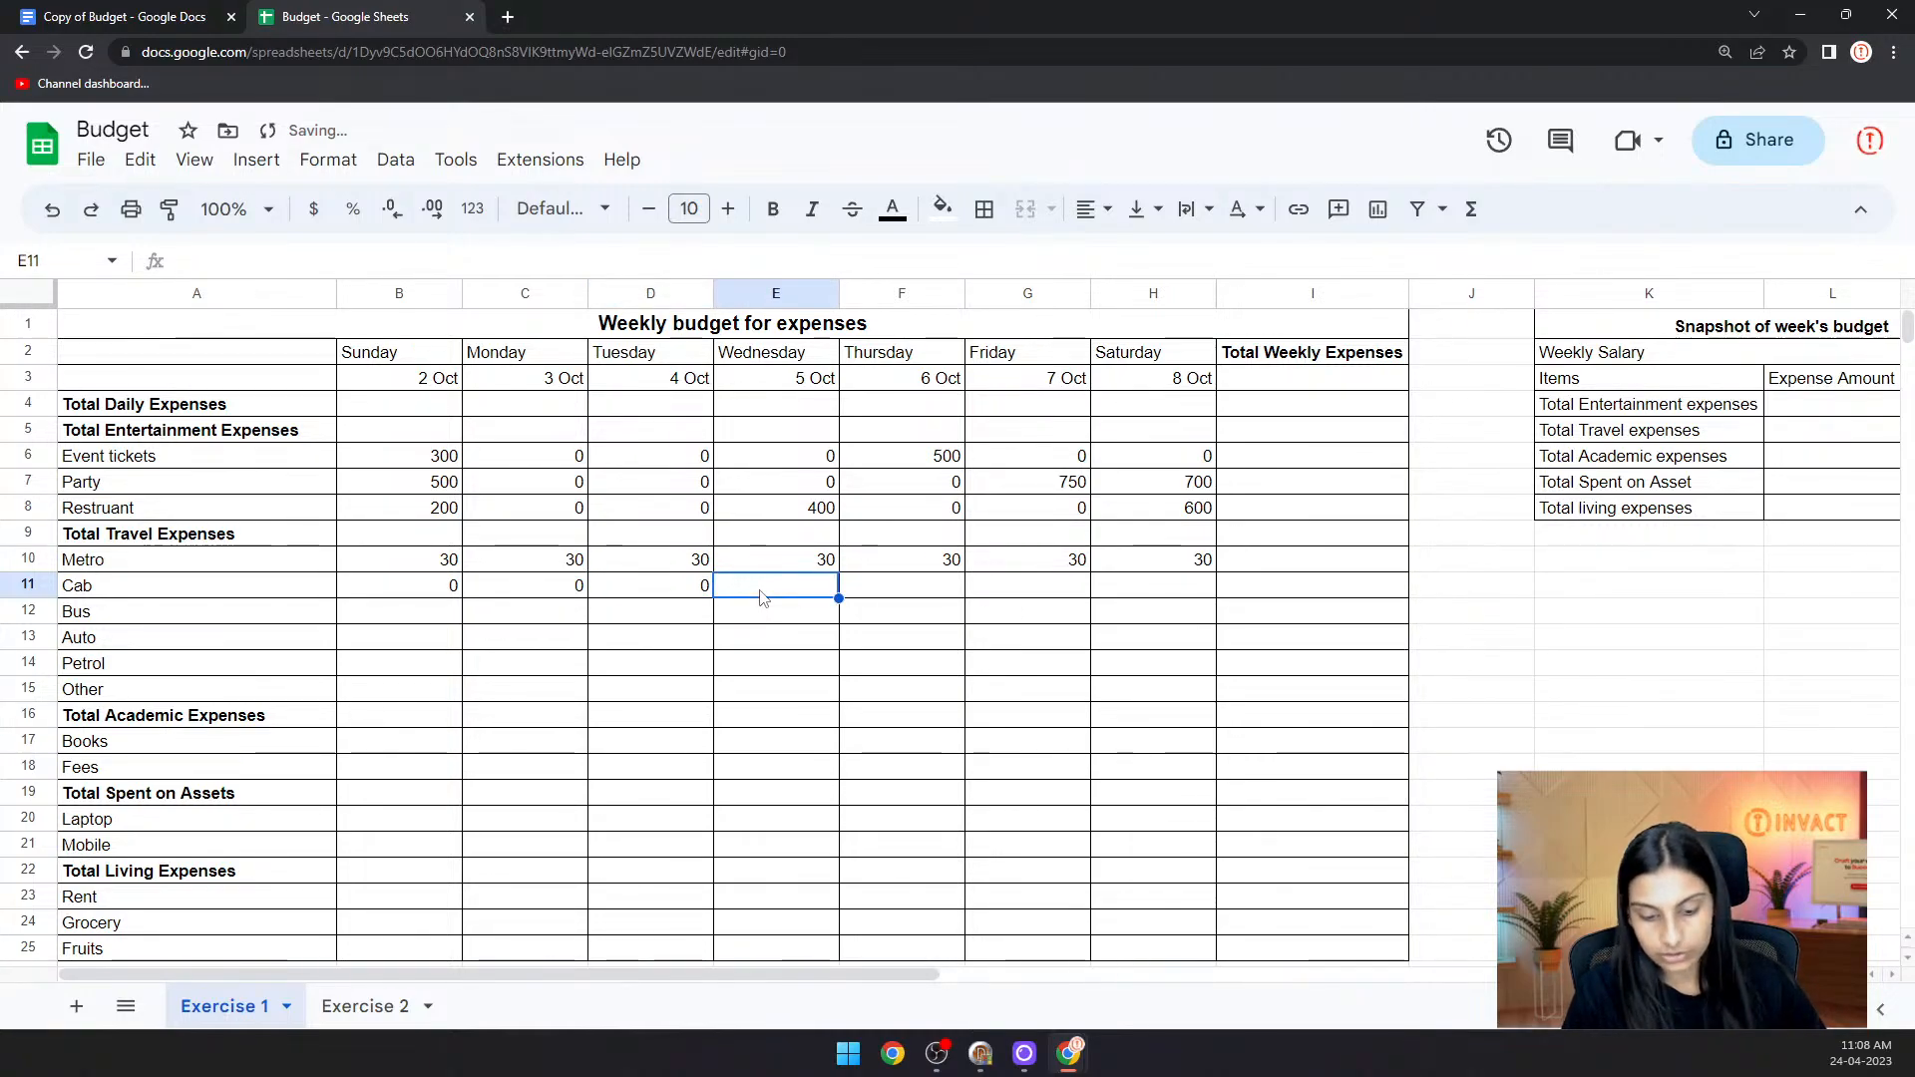
- Complete the Cab row with 150 for Wednesday, 0 for Thursday and Friday, and 200 for Saturday
type("1")
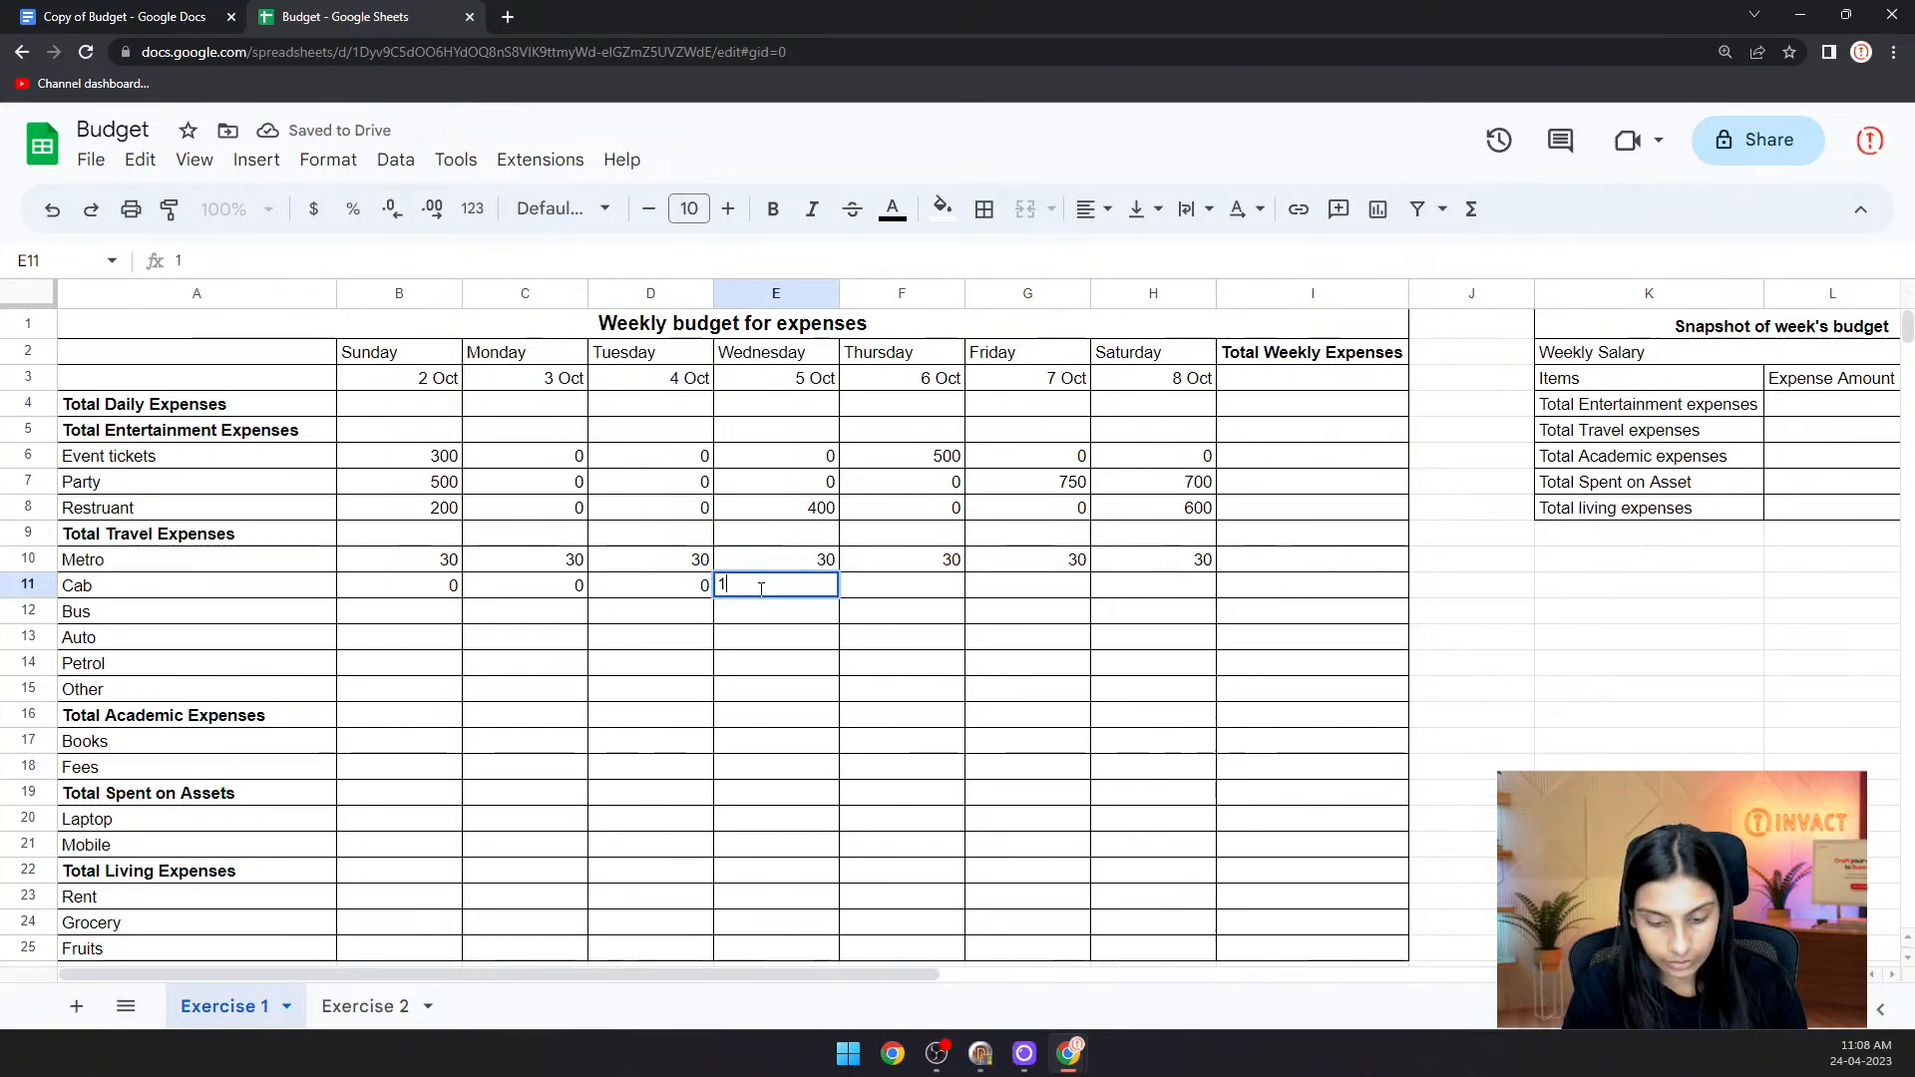
type("50")
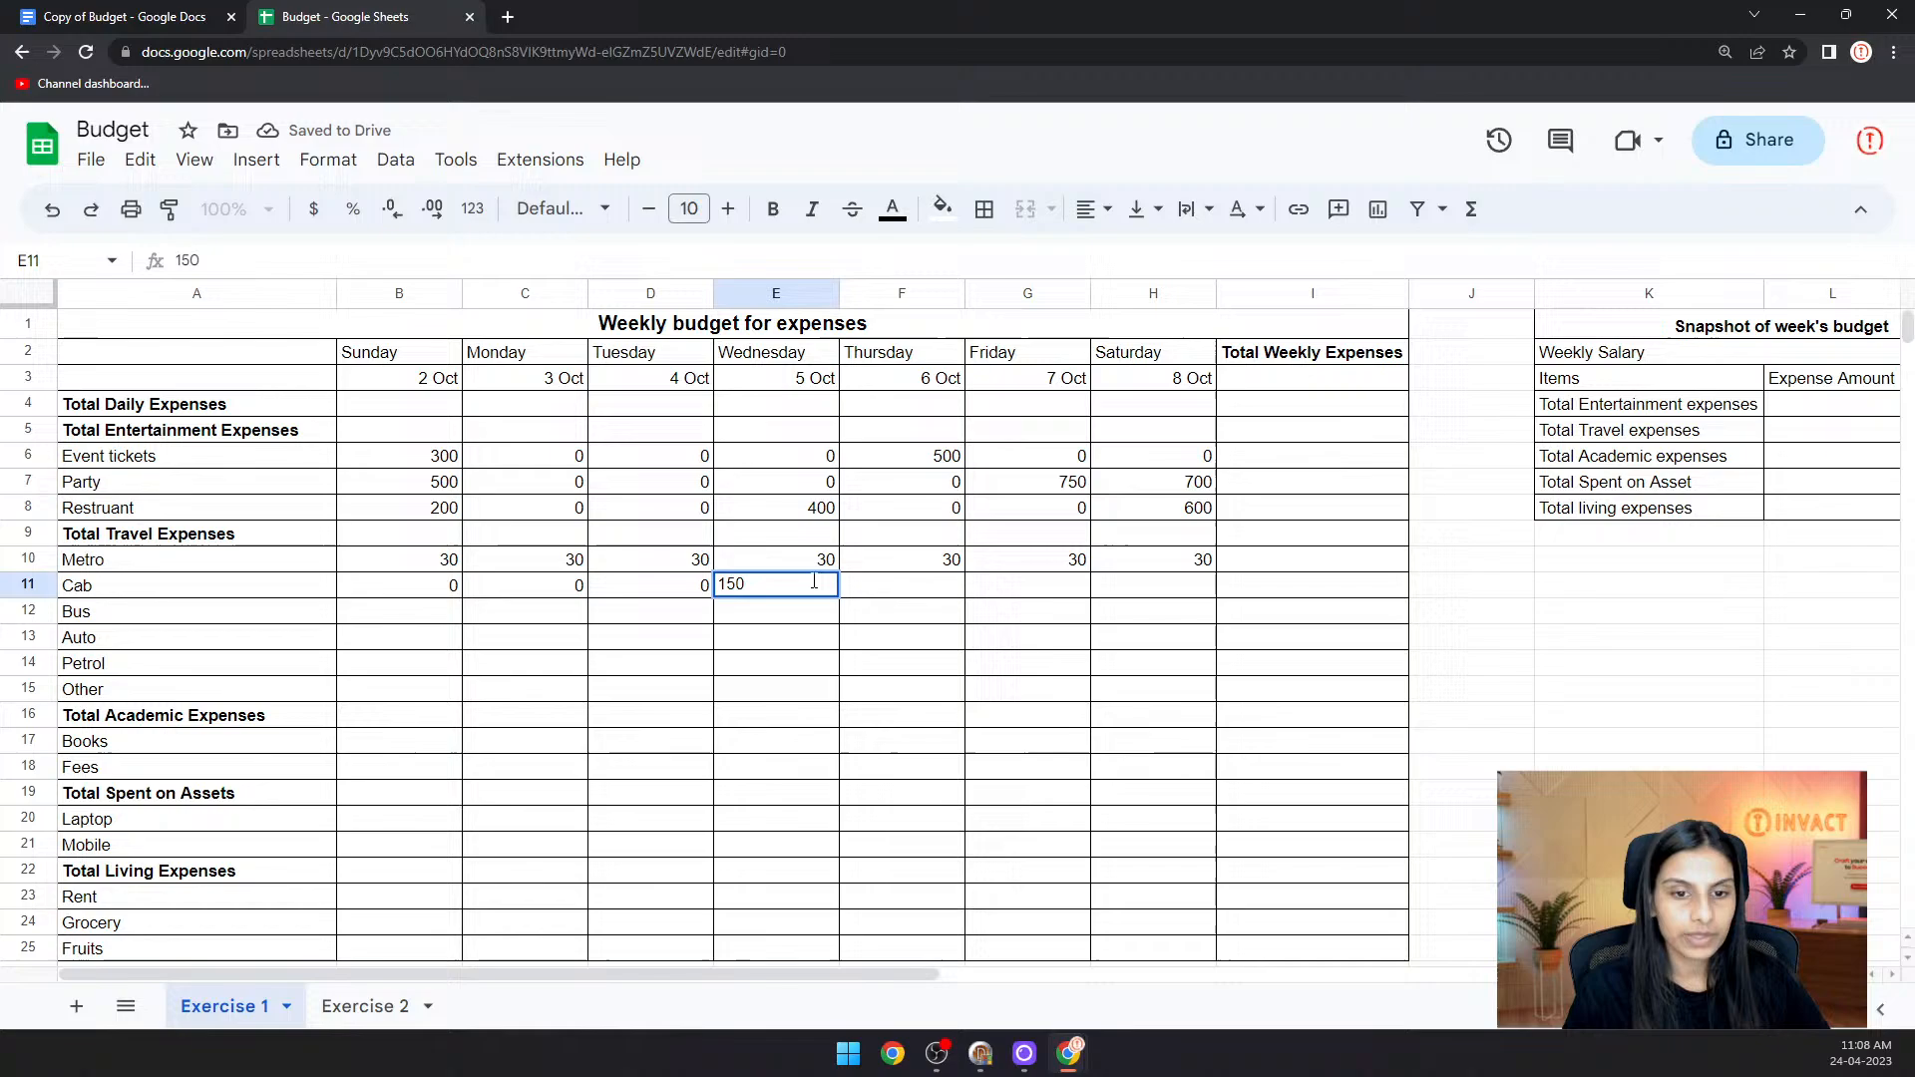
left_click(905, 596)
type("0")
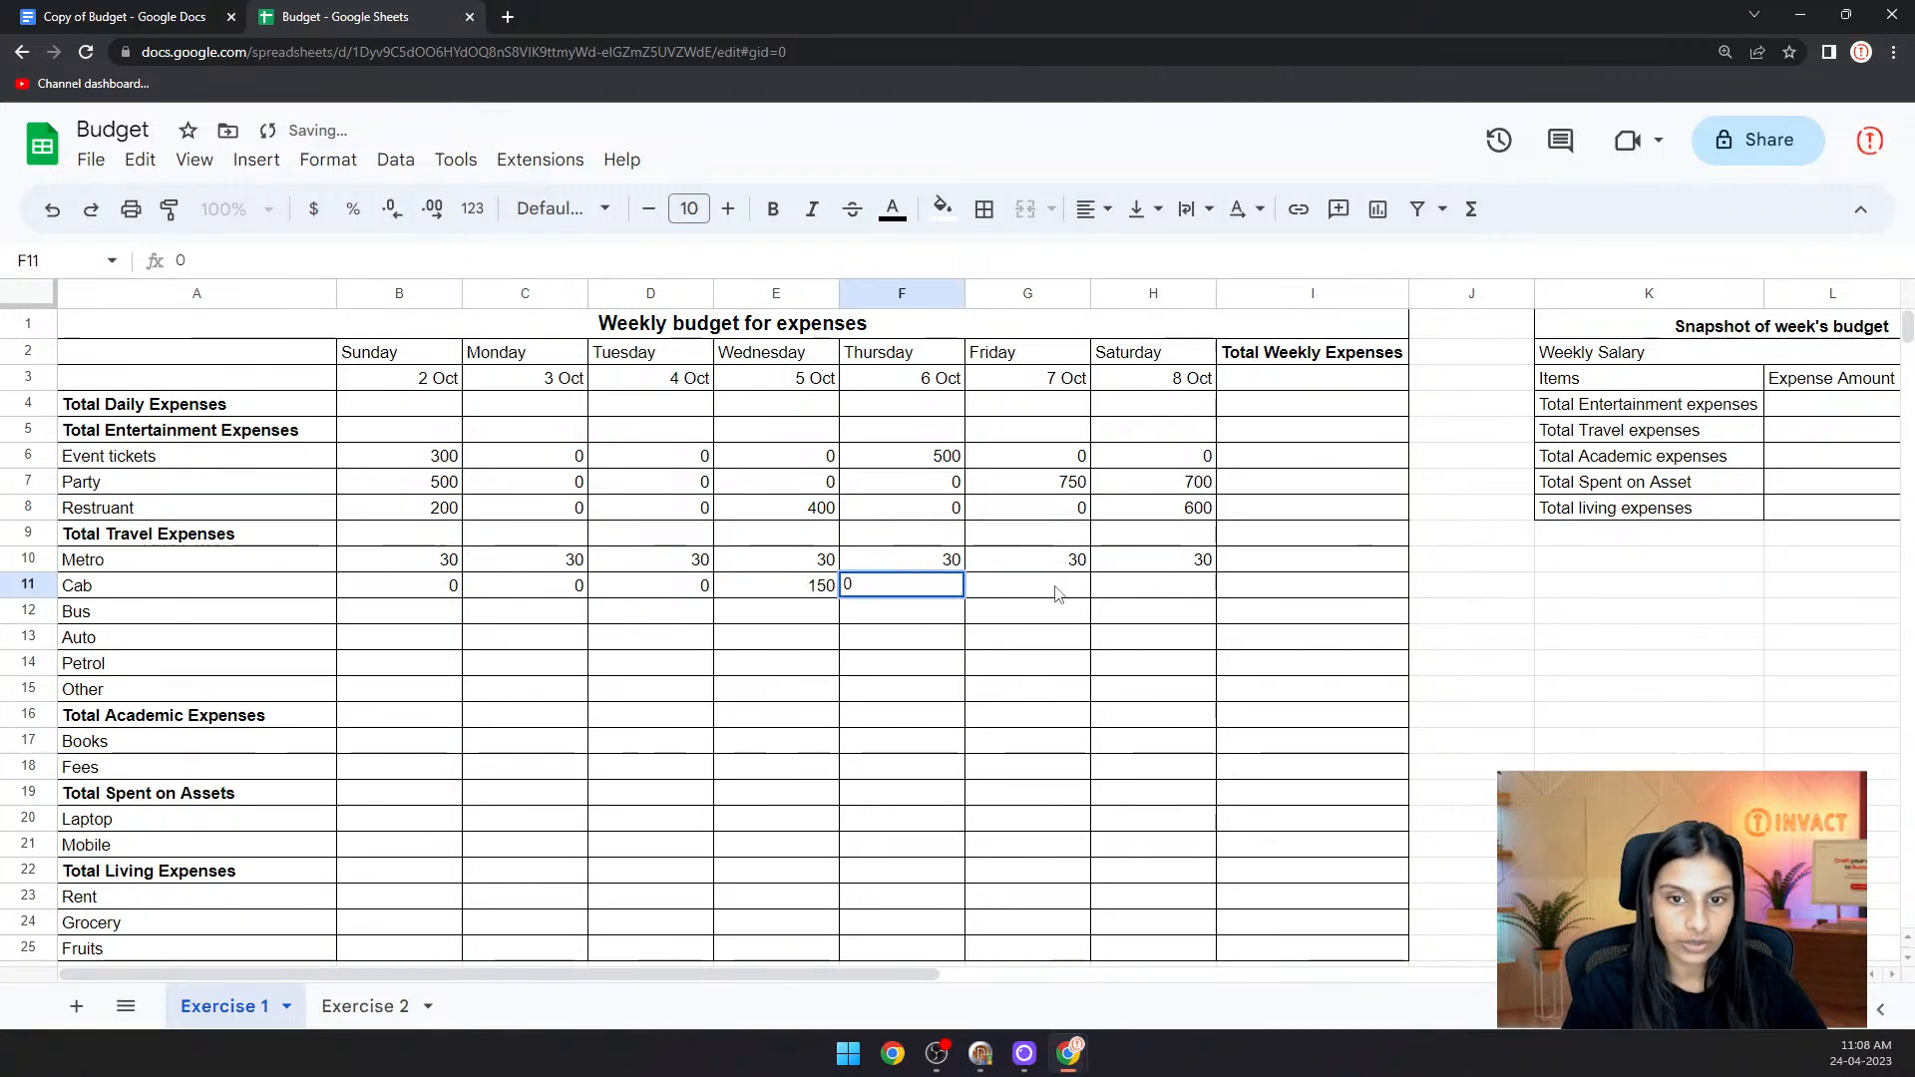
left_click(1056, 591)
type("0")
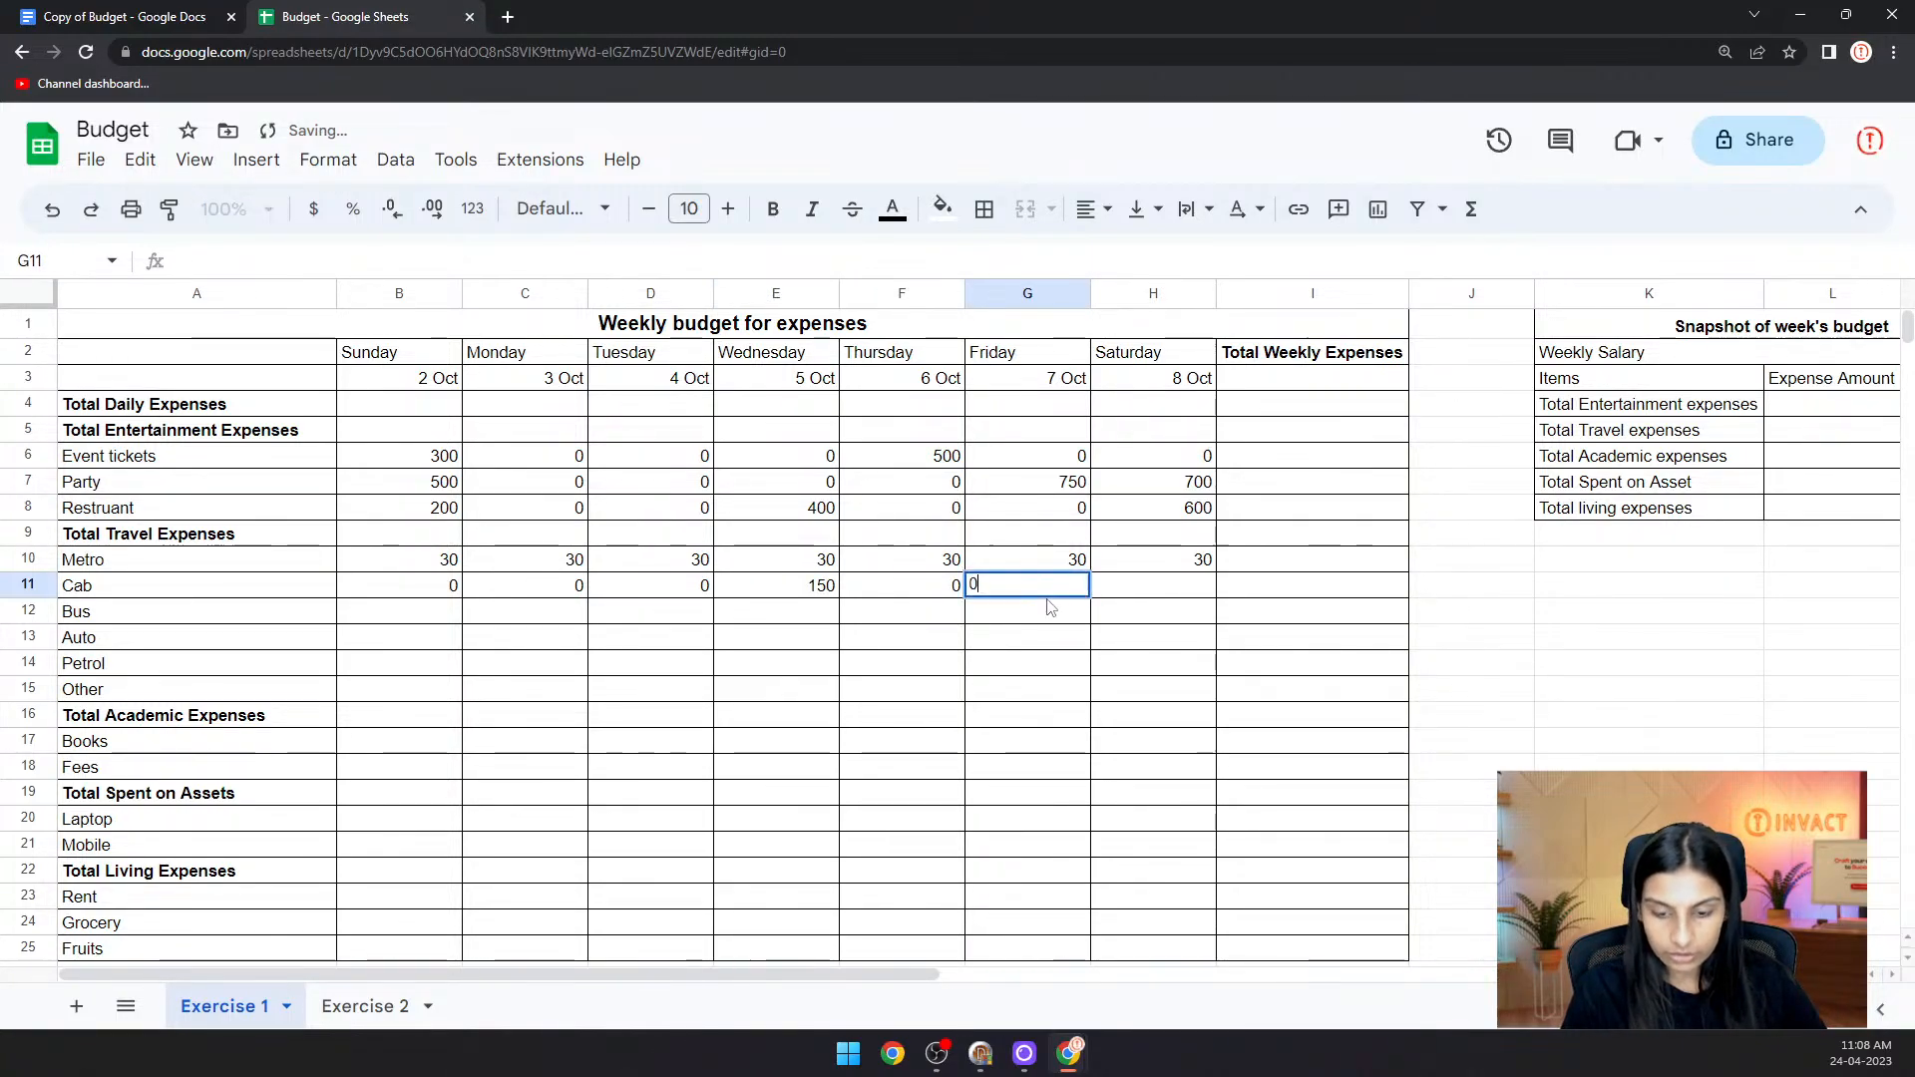
left_click(1142, 593)
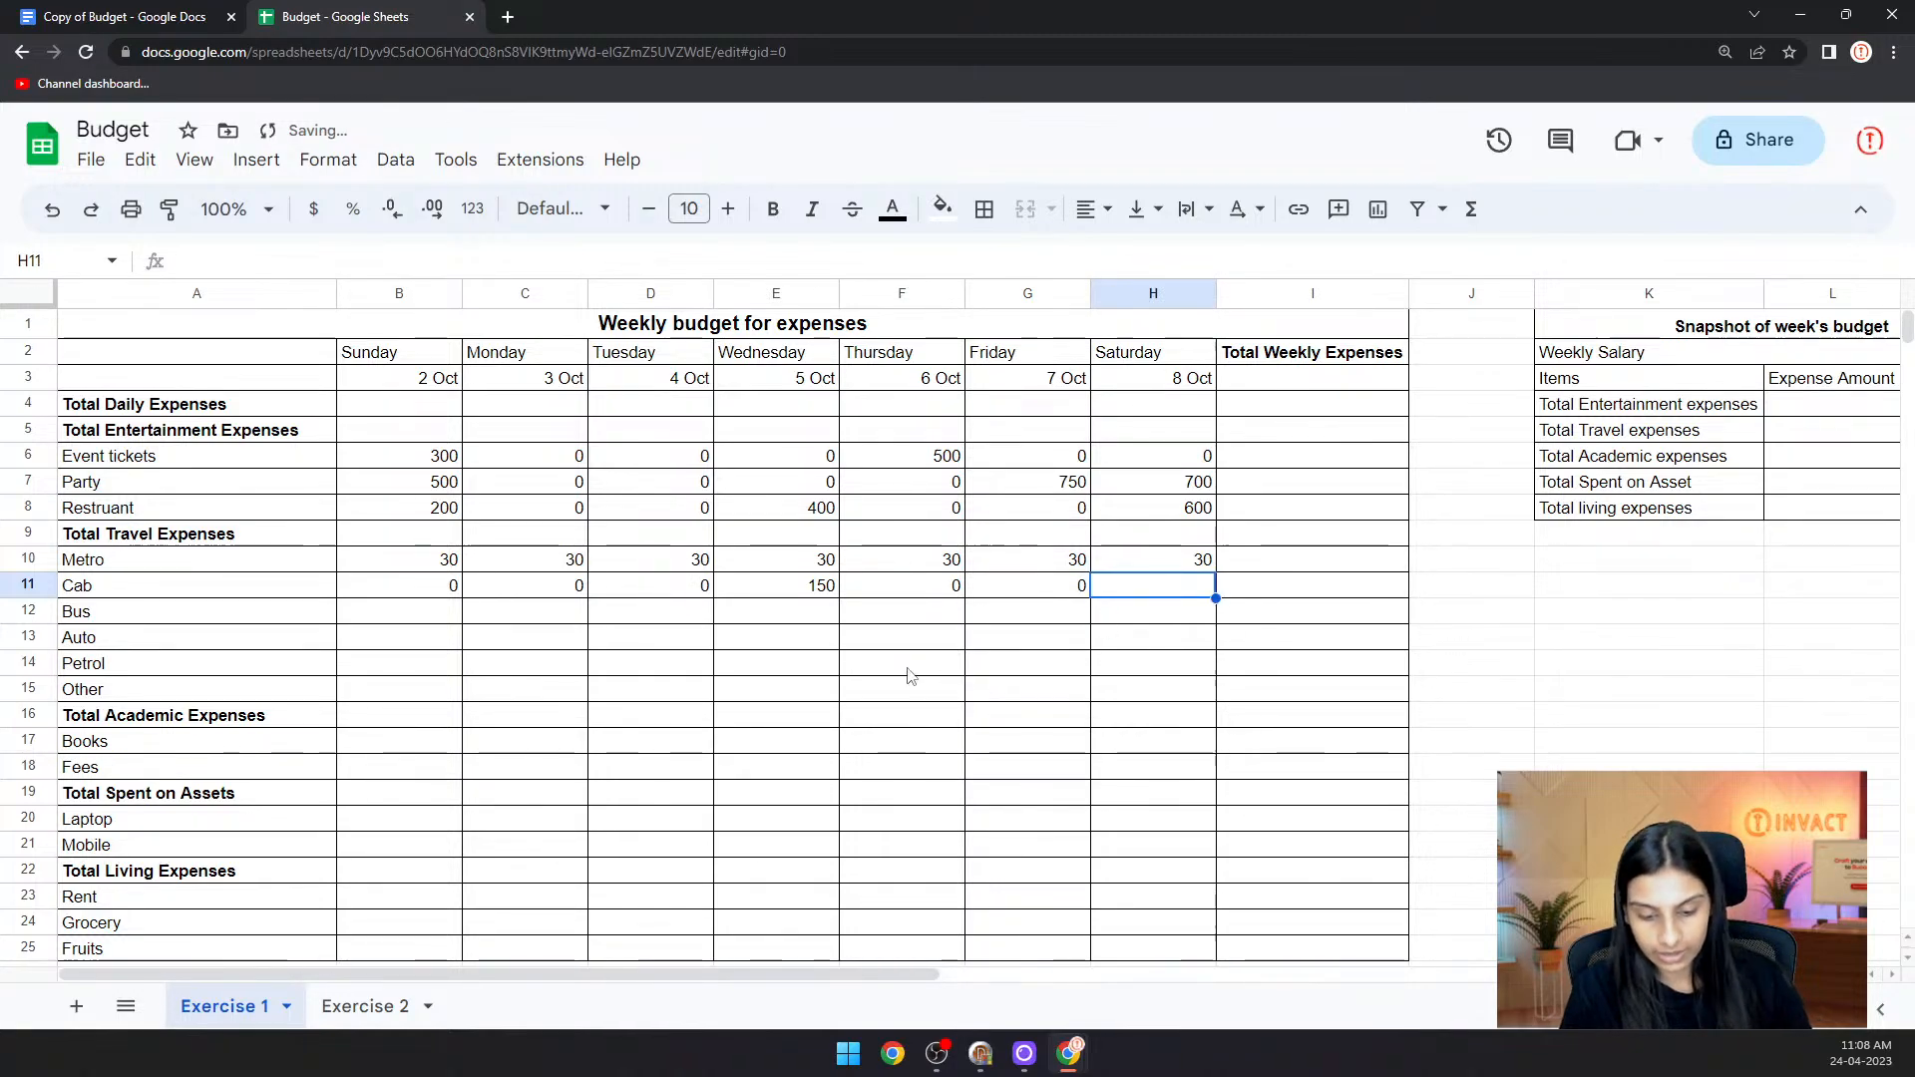
type("200")
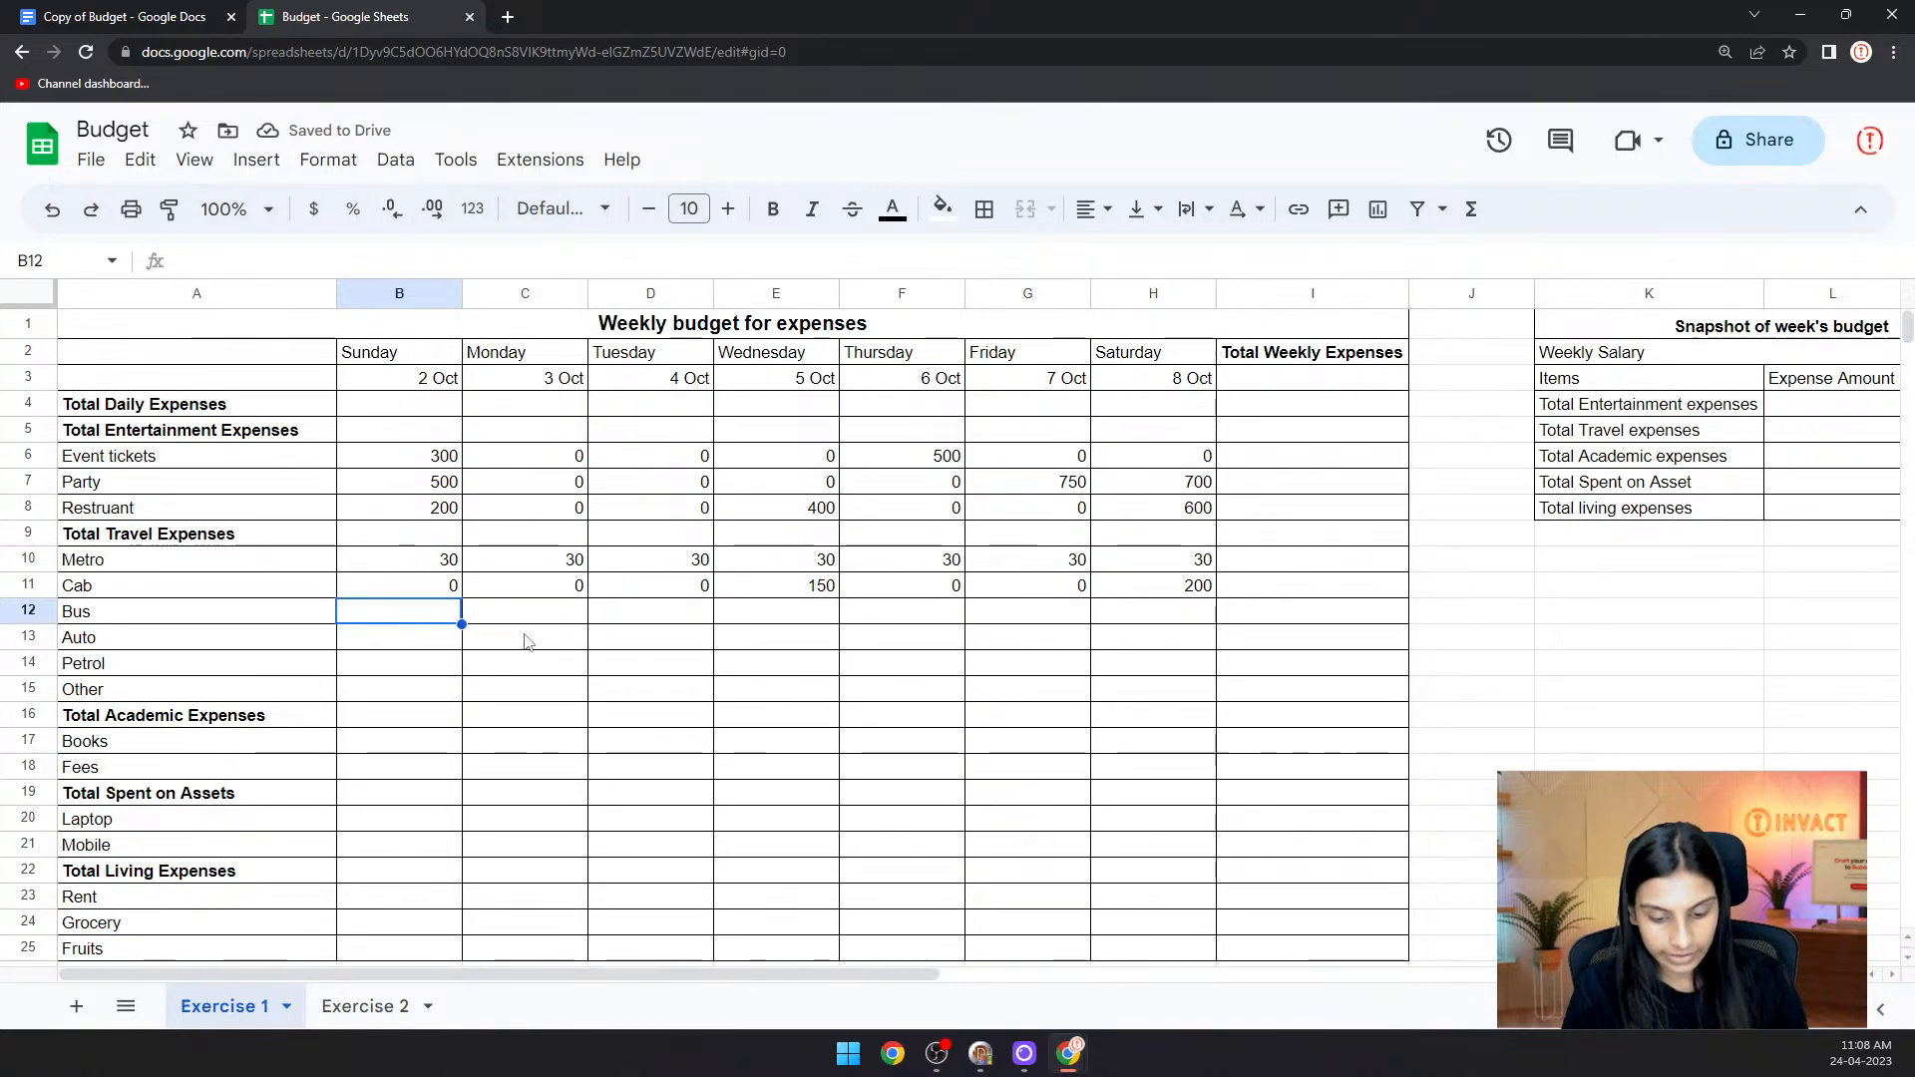
- Enter Bus expenses of 50 for Sunday and 0 for Monday, Tuesday and Wednesday
type("50")
left_click(582, 612)
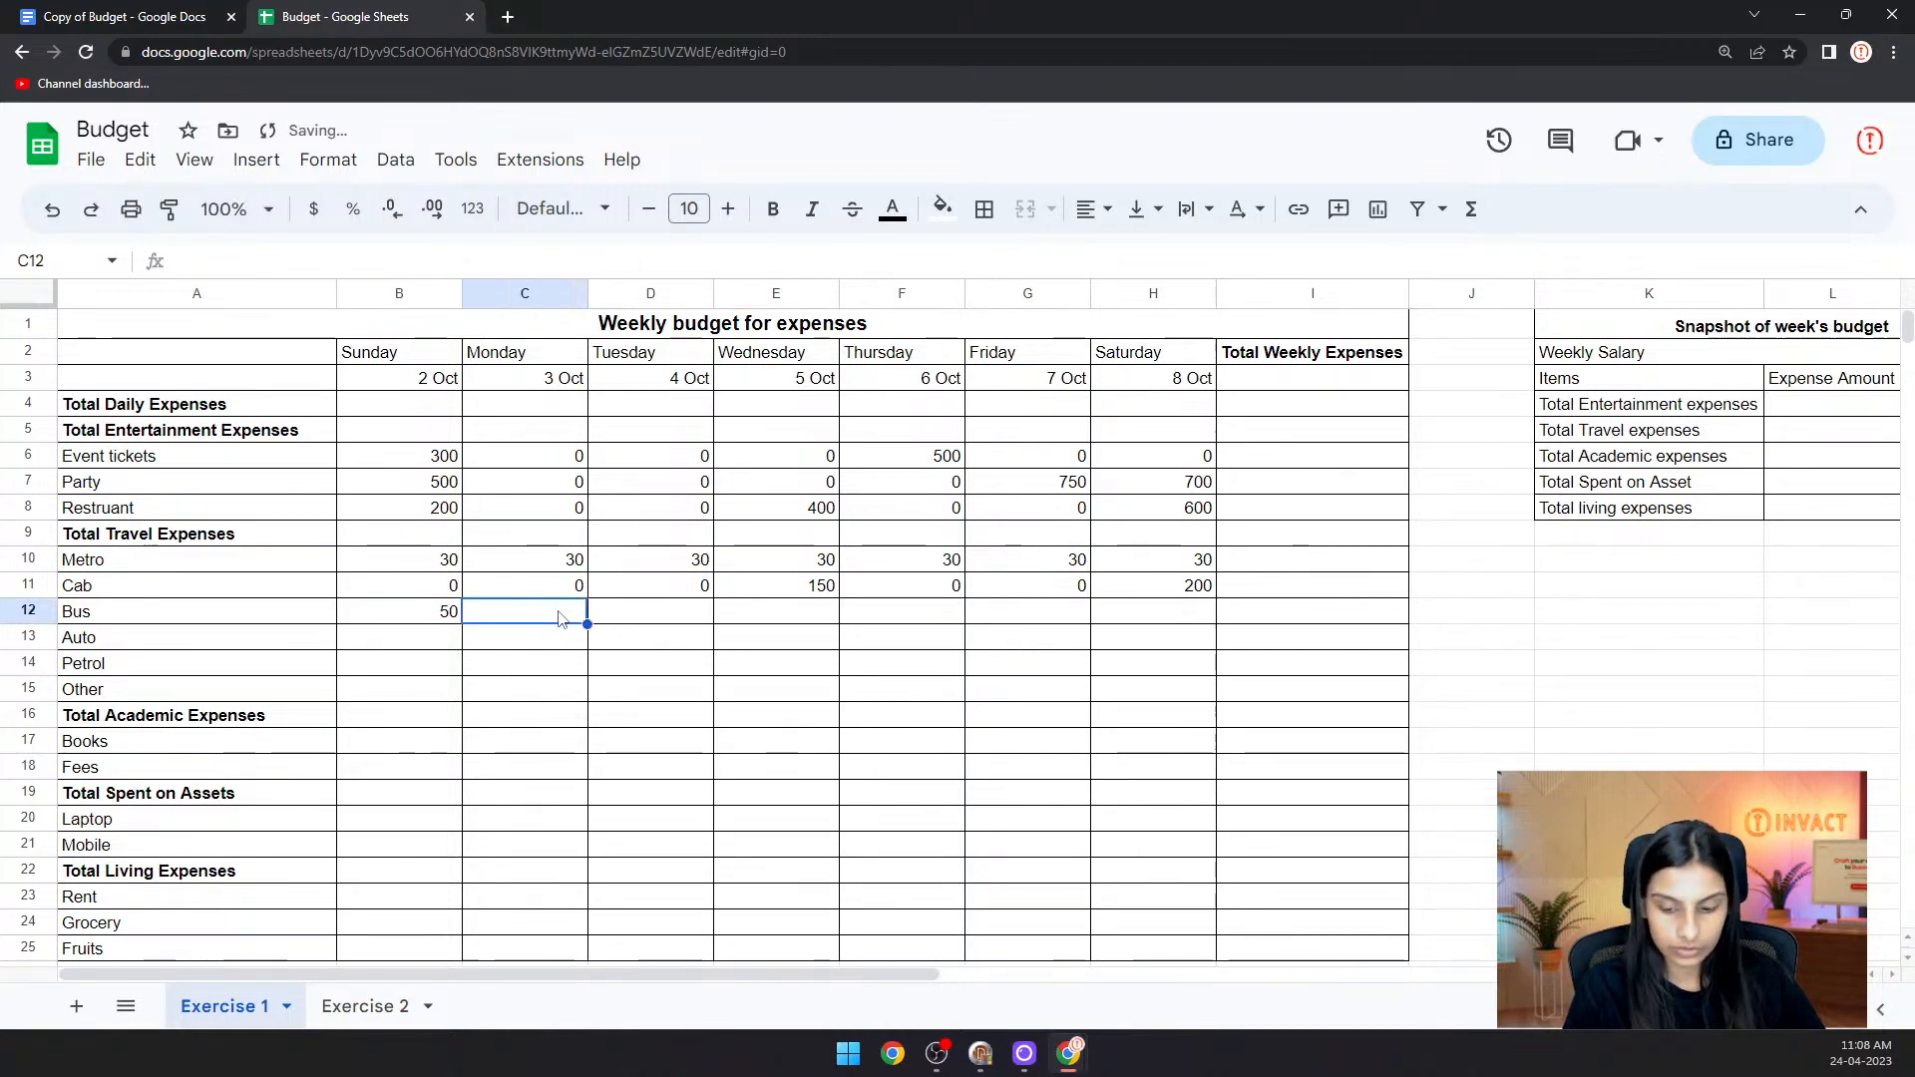
type("0")
left_click(664, 620)
type("0")
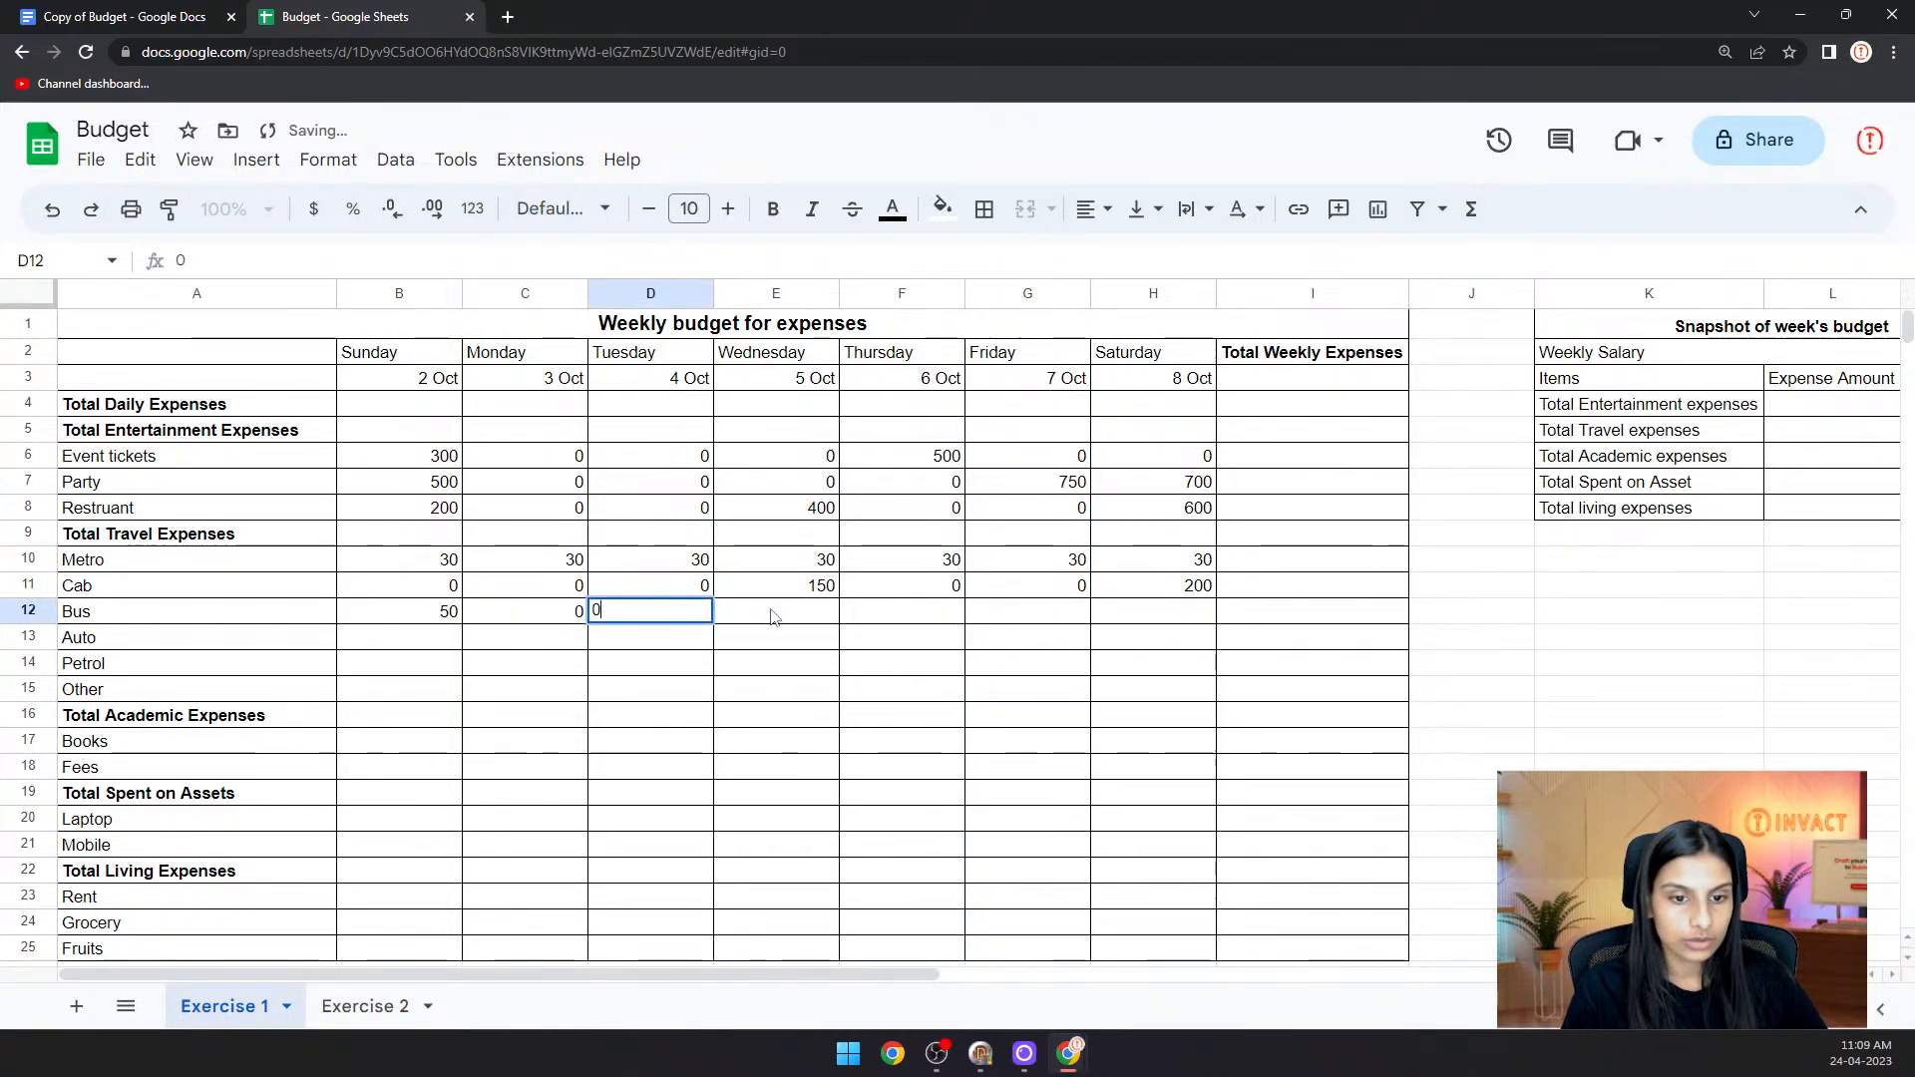
left_click(798, 614)
type("0")
- Complete the Bus row with 50 for Thursday and 0 for Friday and Saturday
left_click(926, 621)
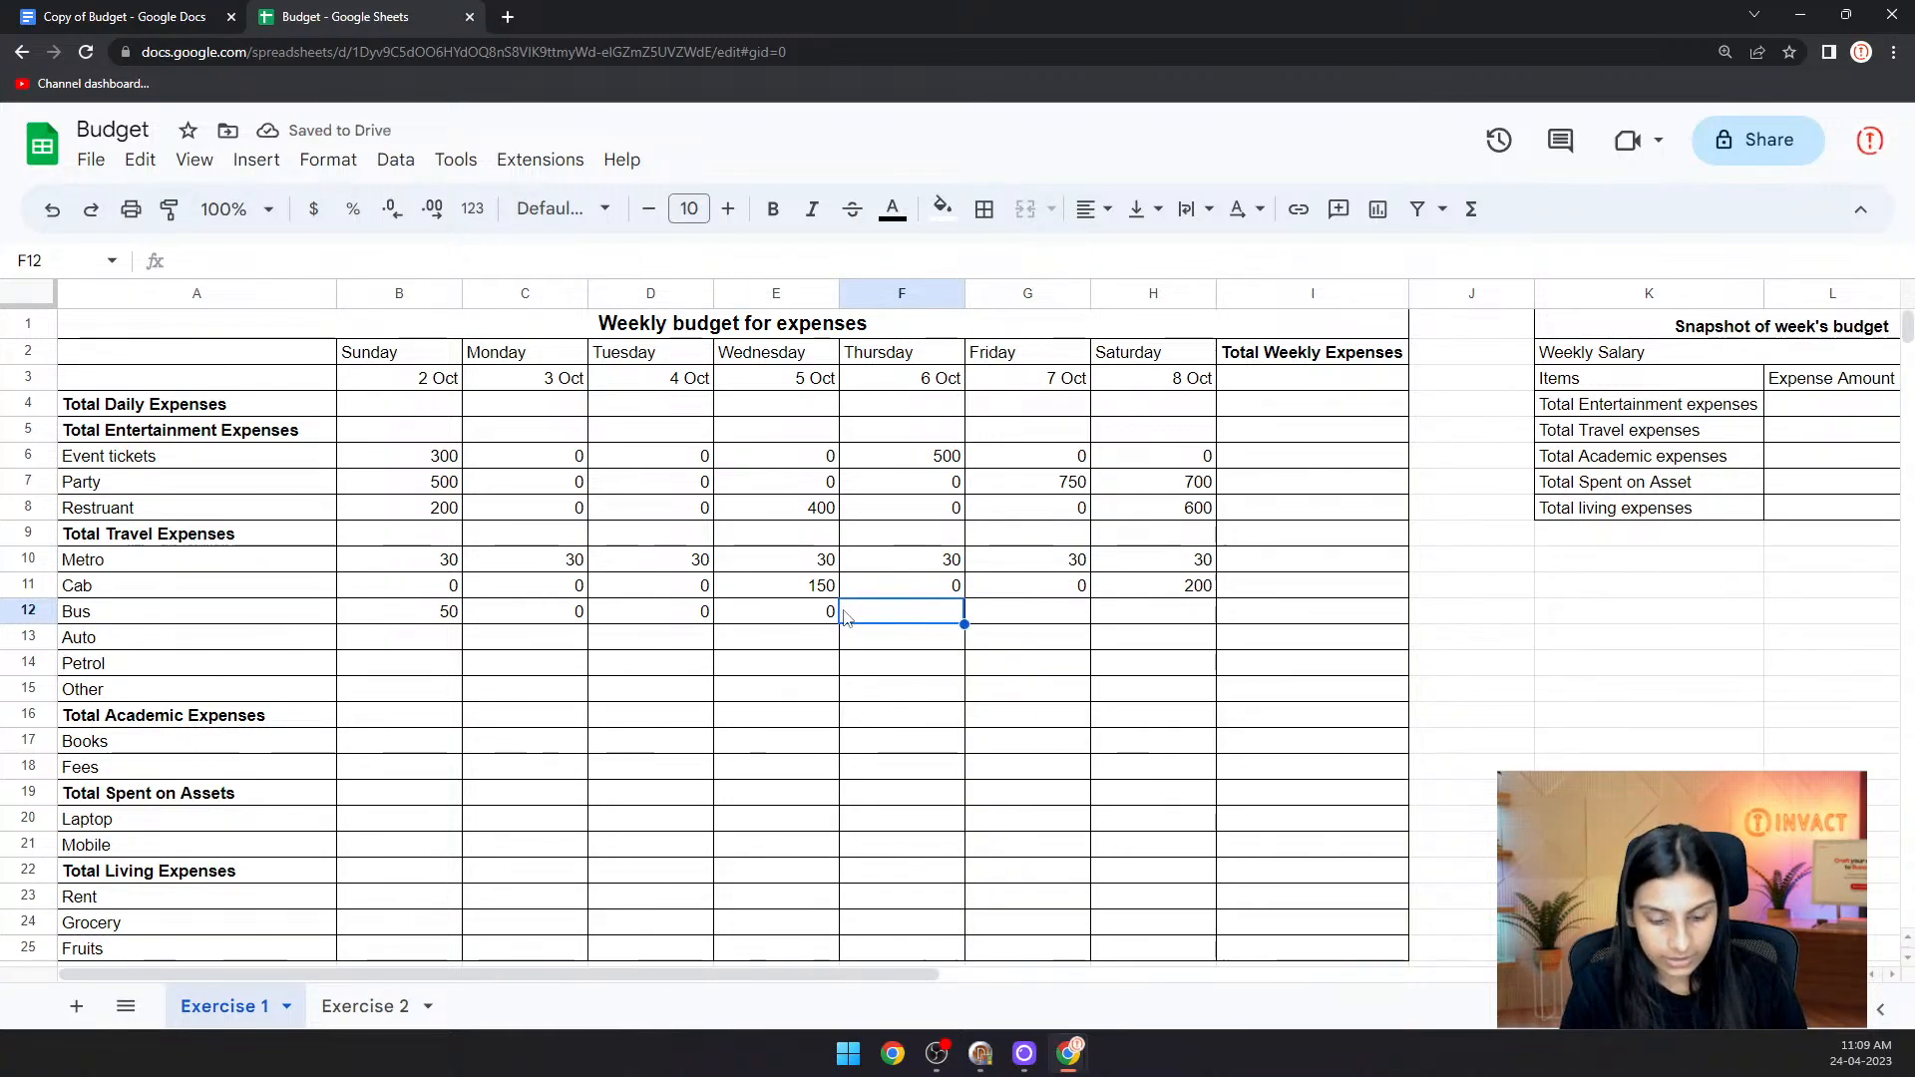
type("50")
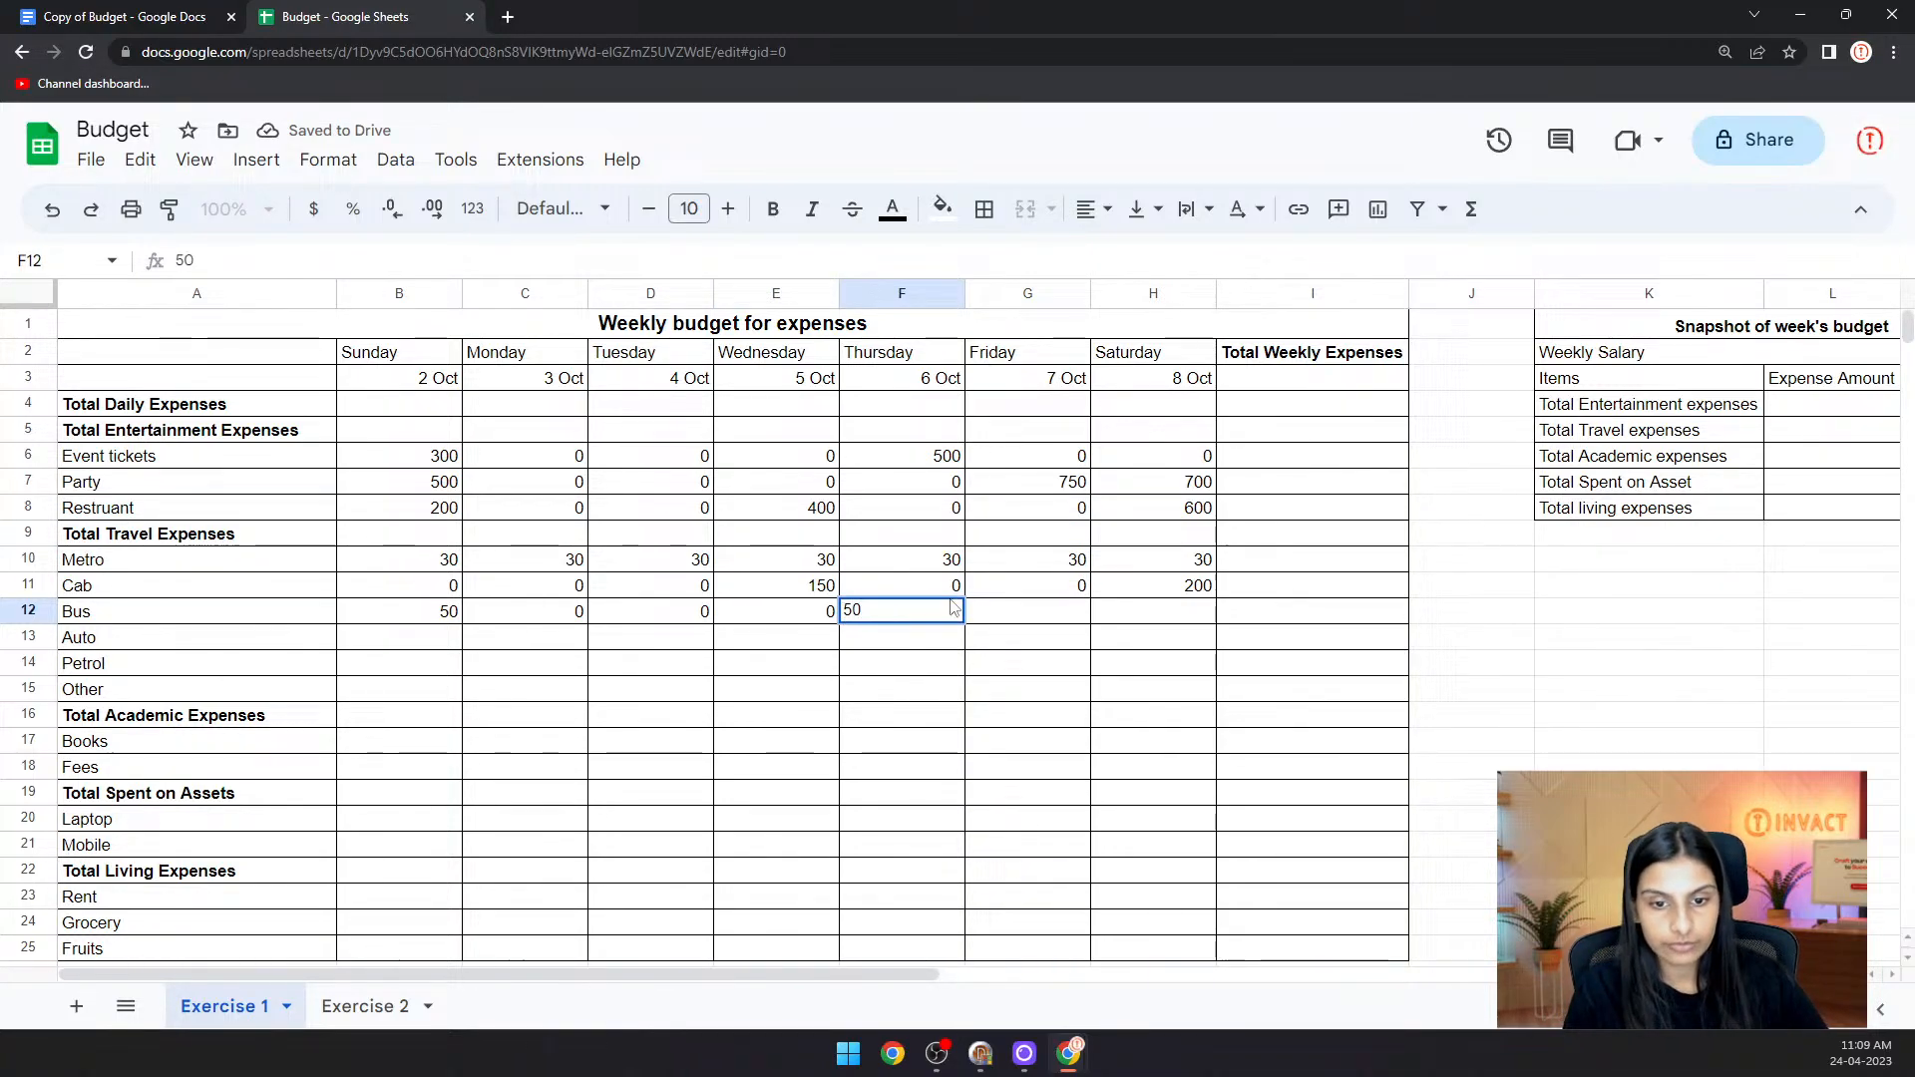
left_click(1040, 619)
type("0")
key("Tab")
type("0")
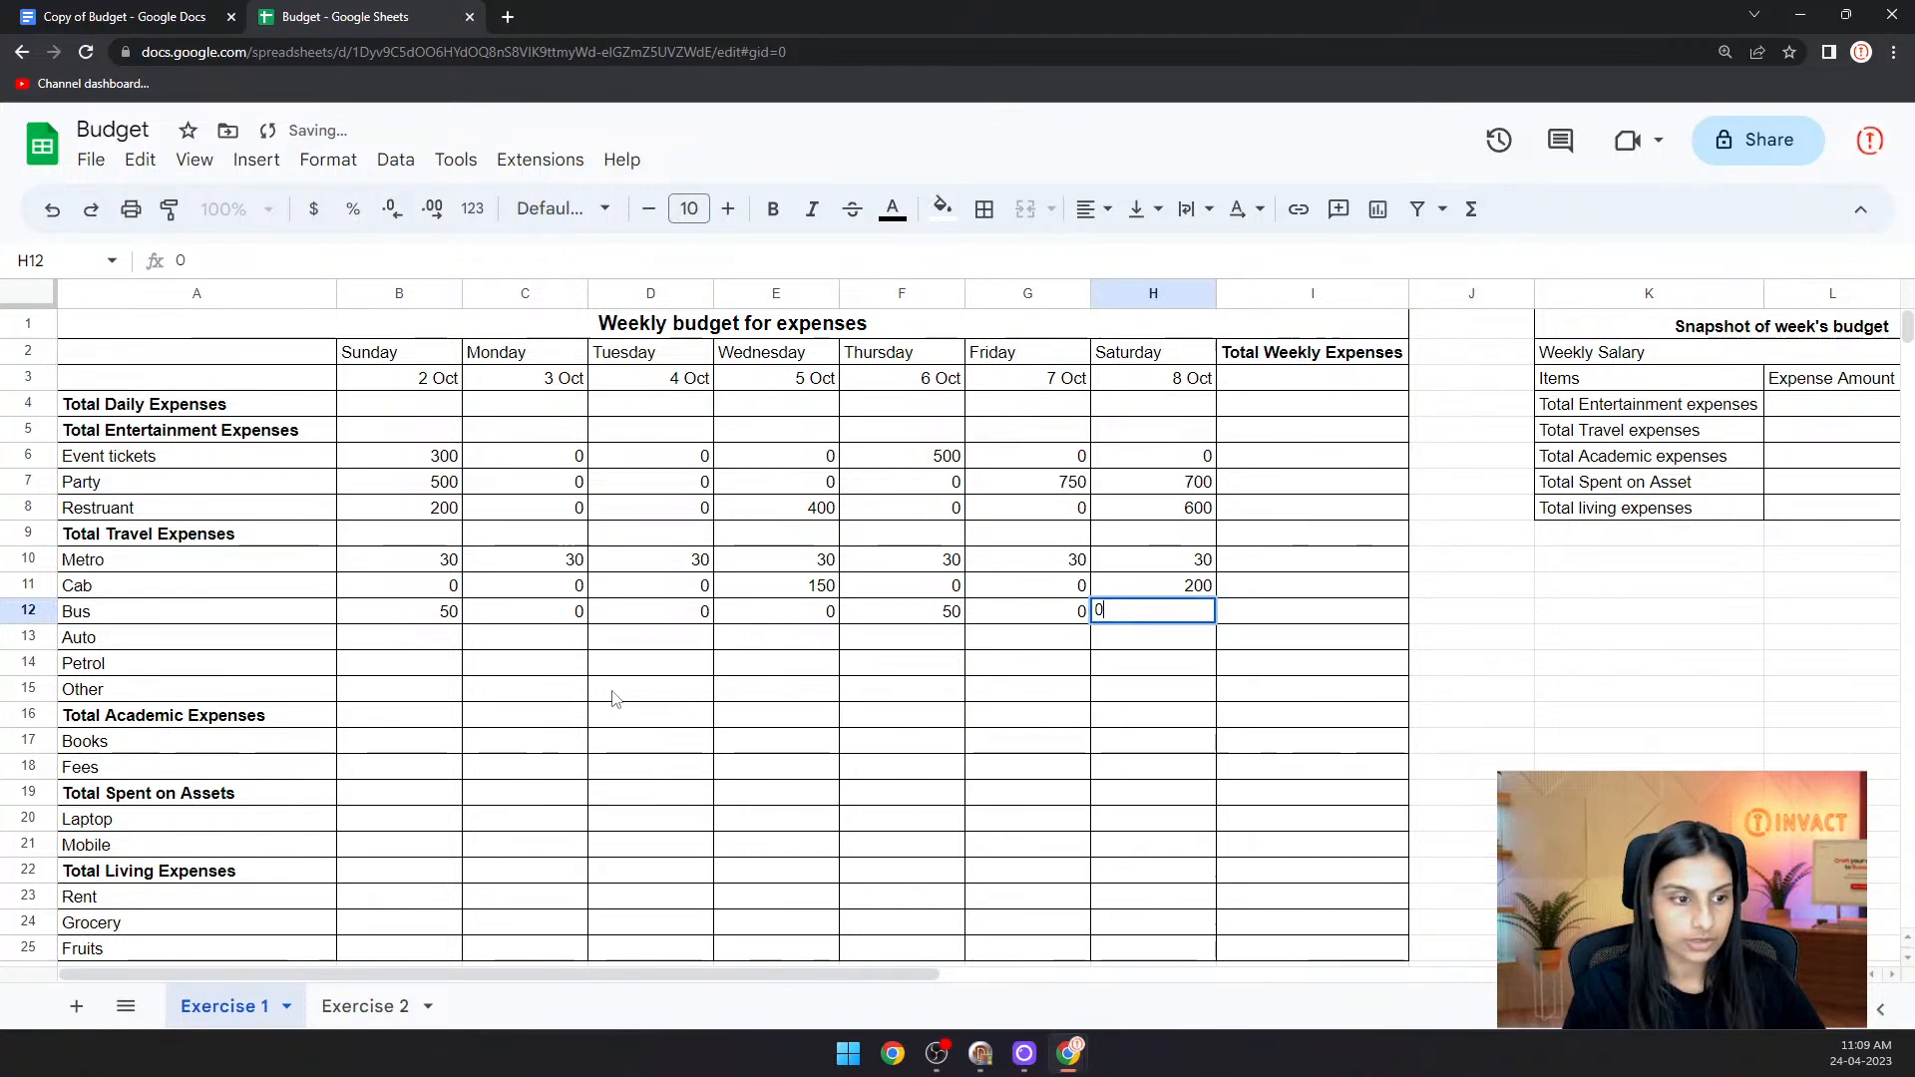
- Enter Auto expenses of 0 for Sunday, 40 for Monday and 0 for Tuesday
left_click(396, 647)
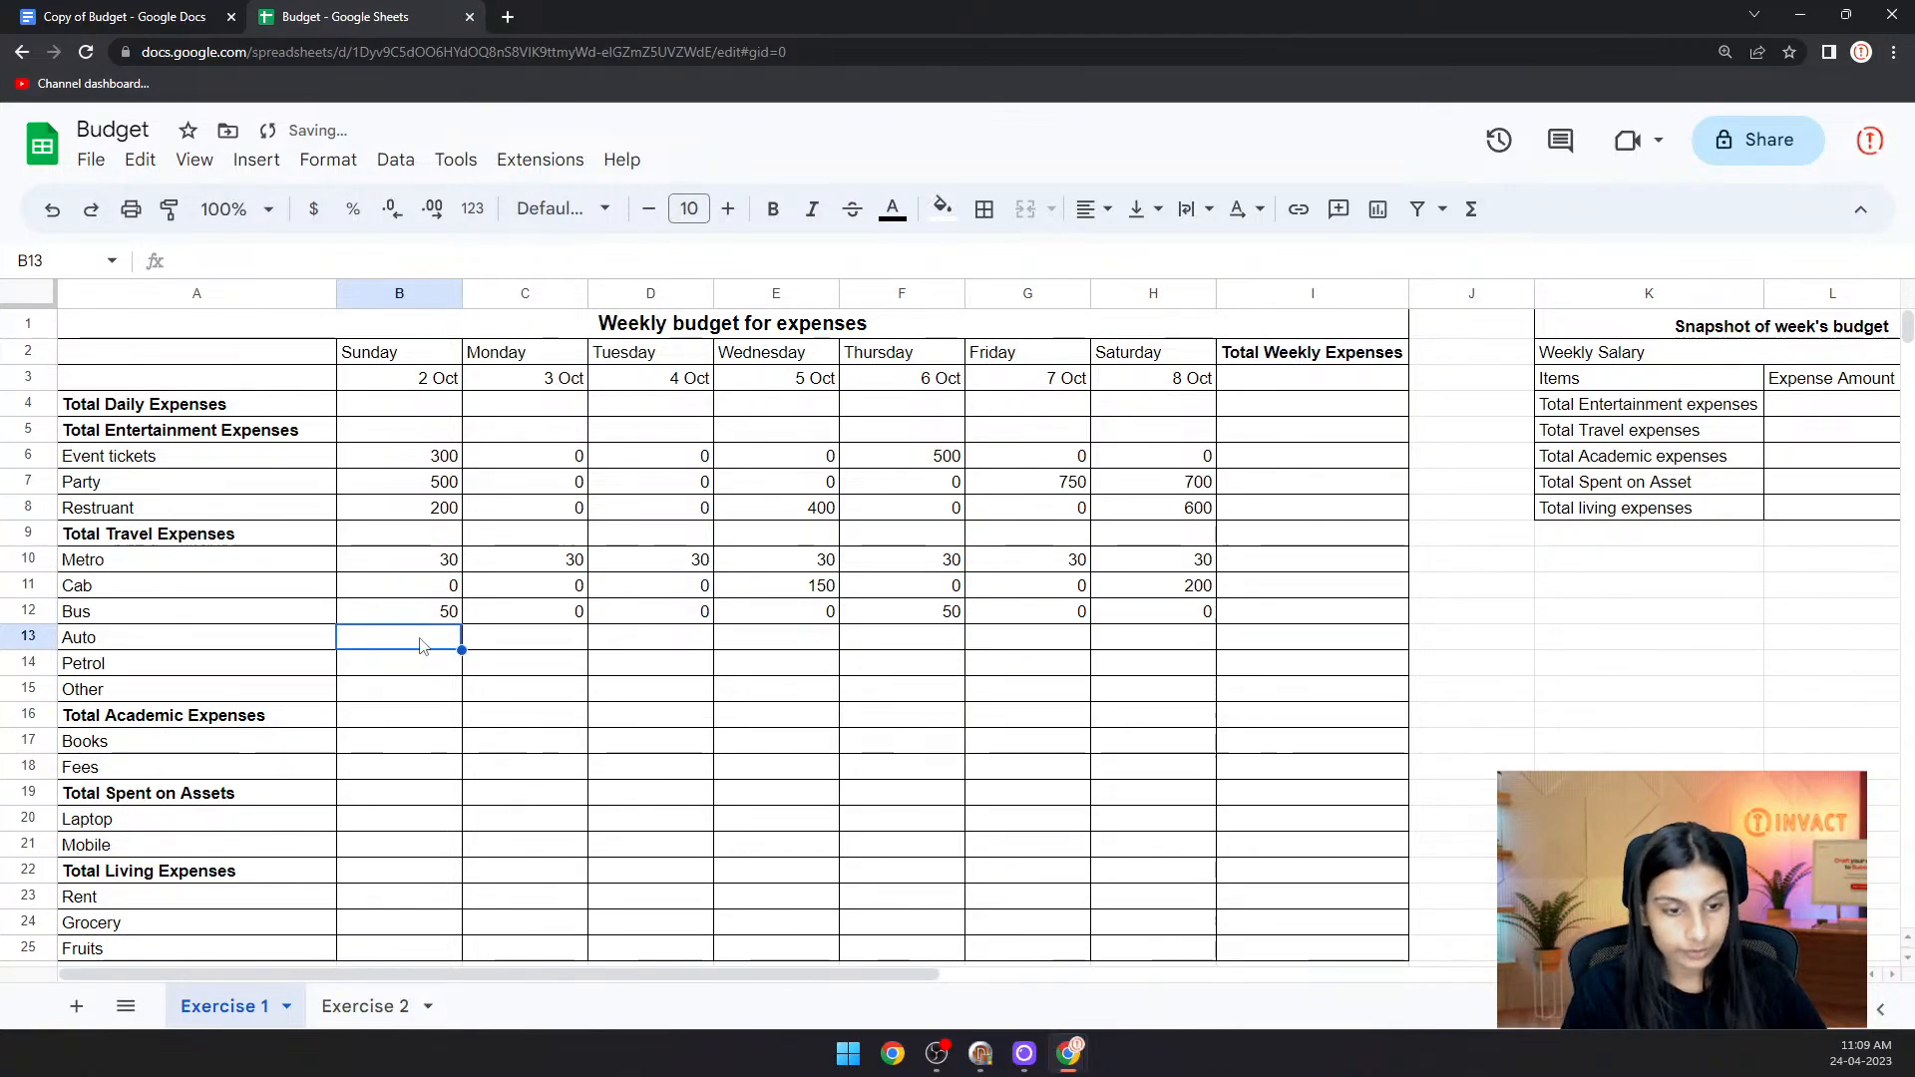
type("0")
left_click(557, 650)
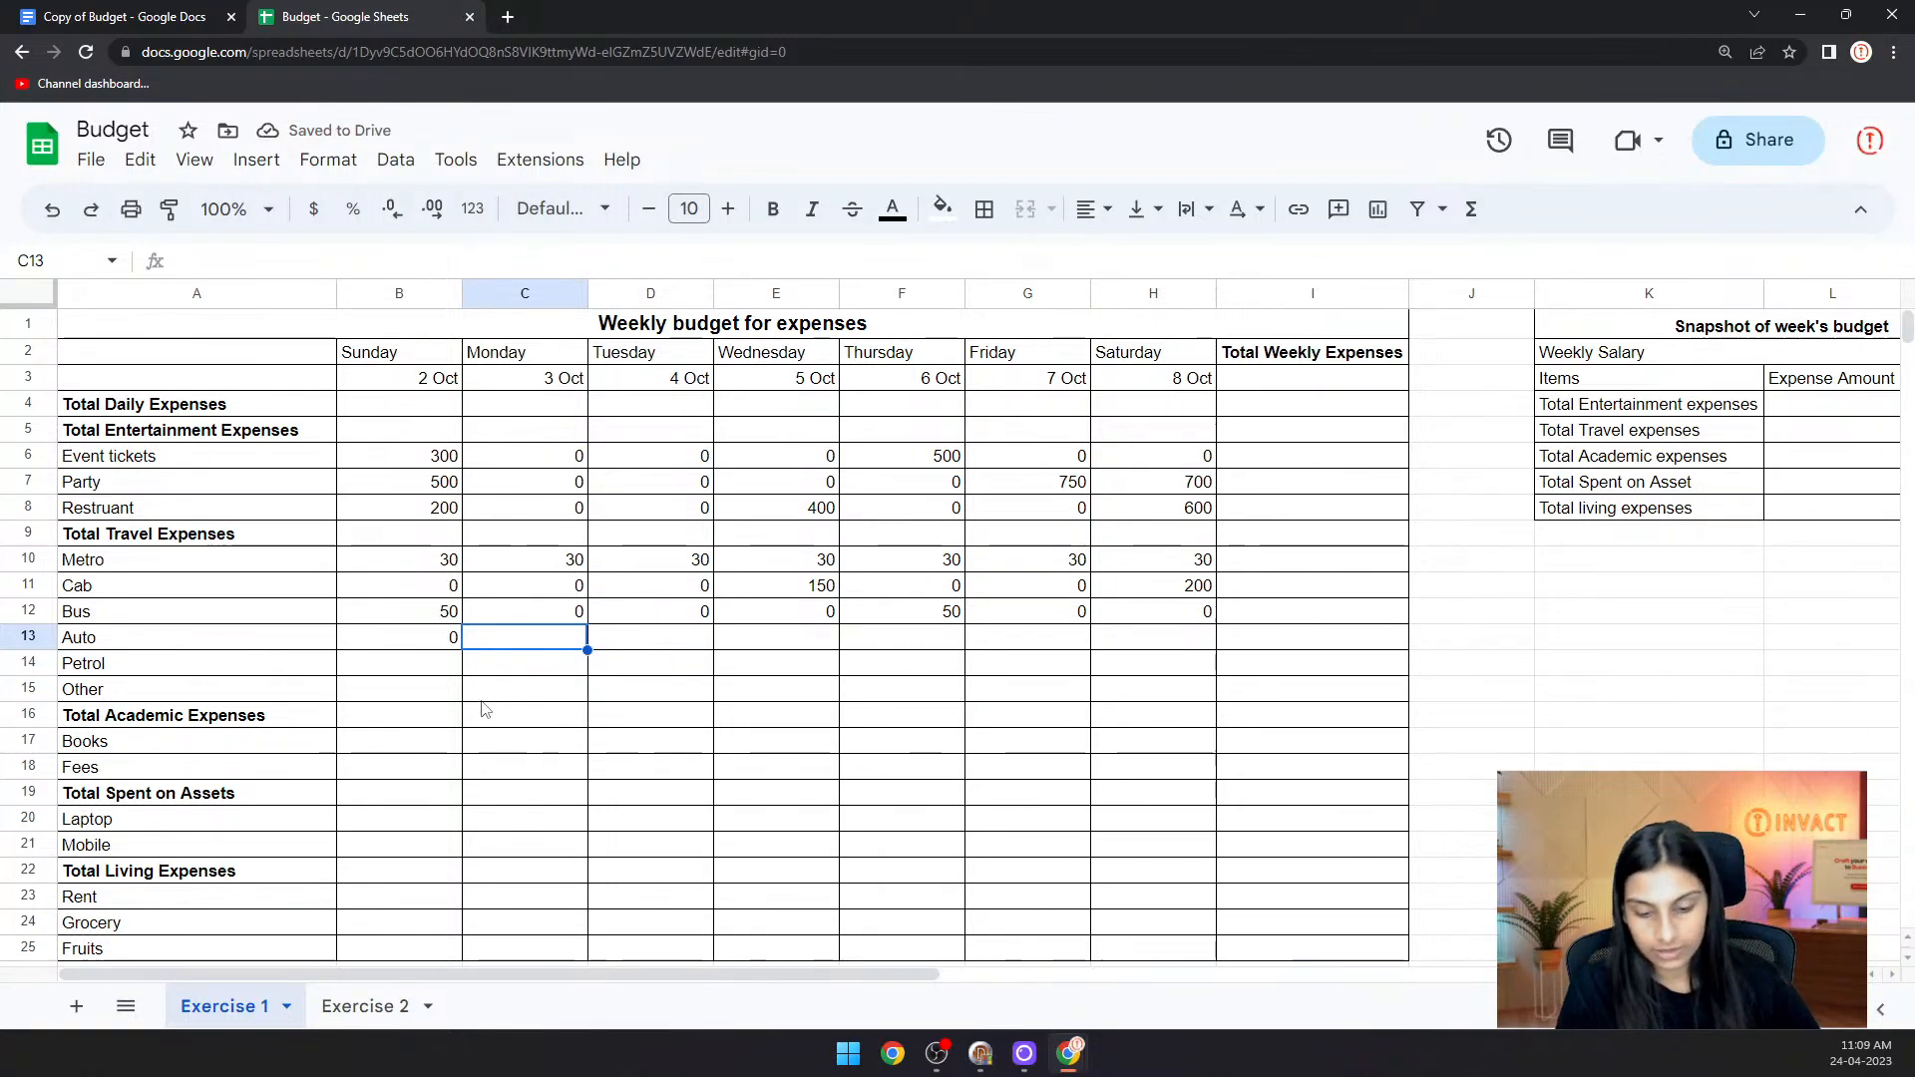
type("40")
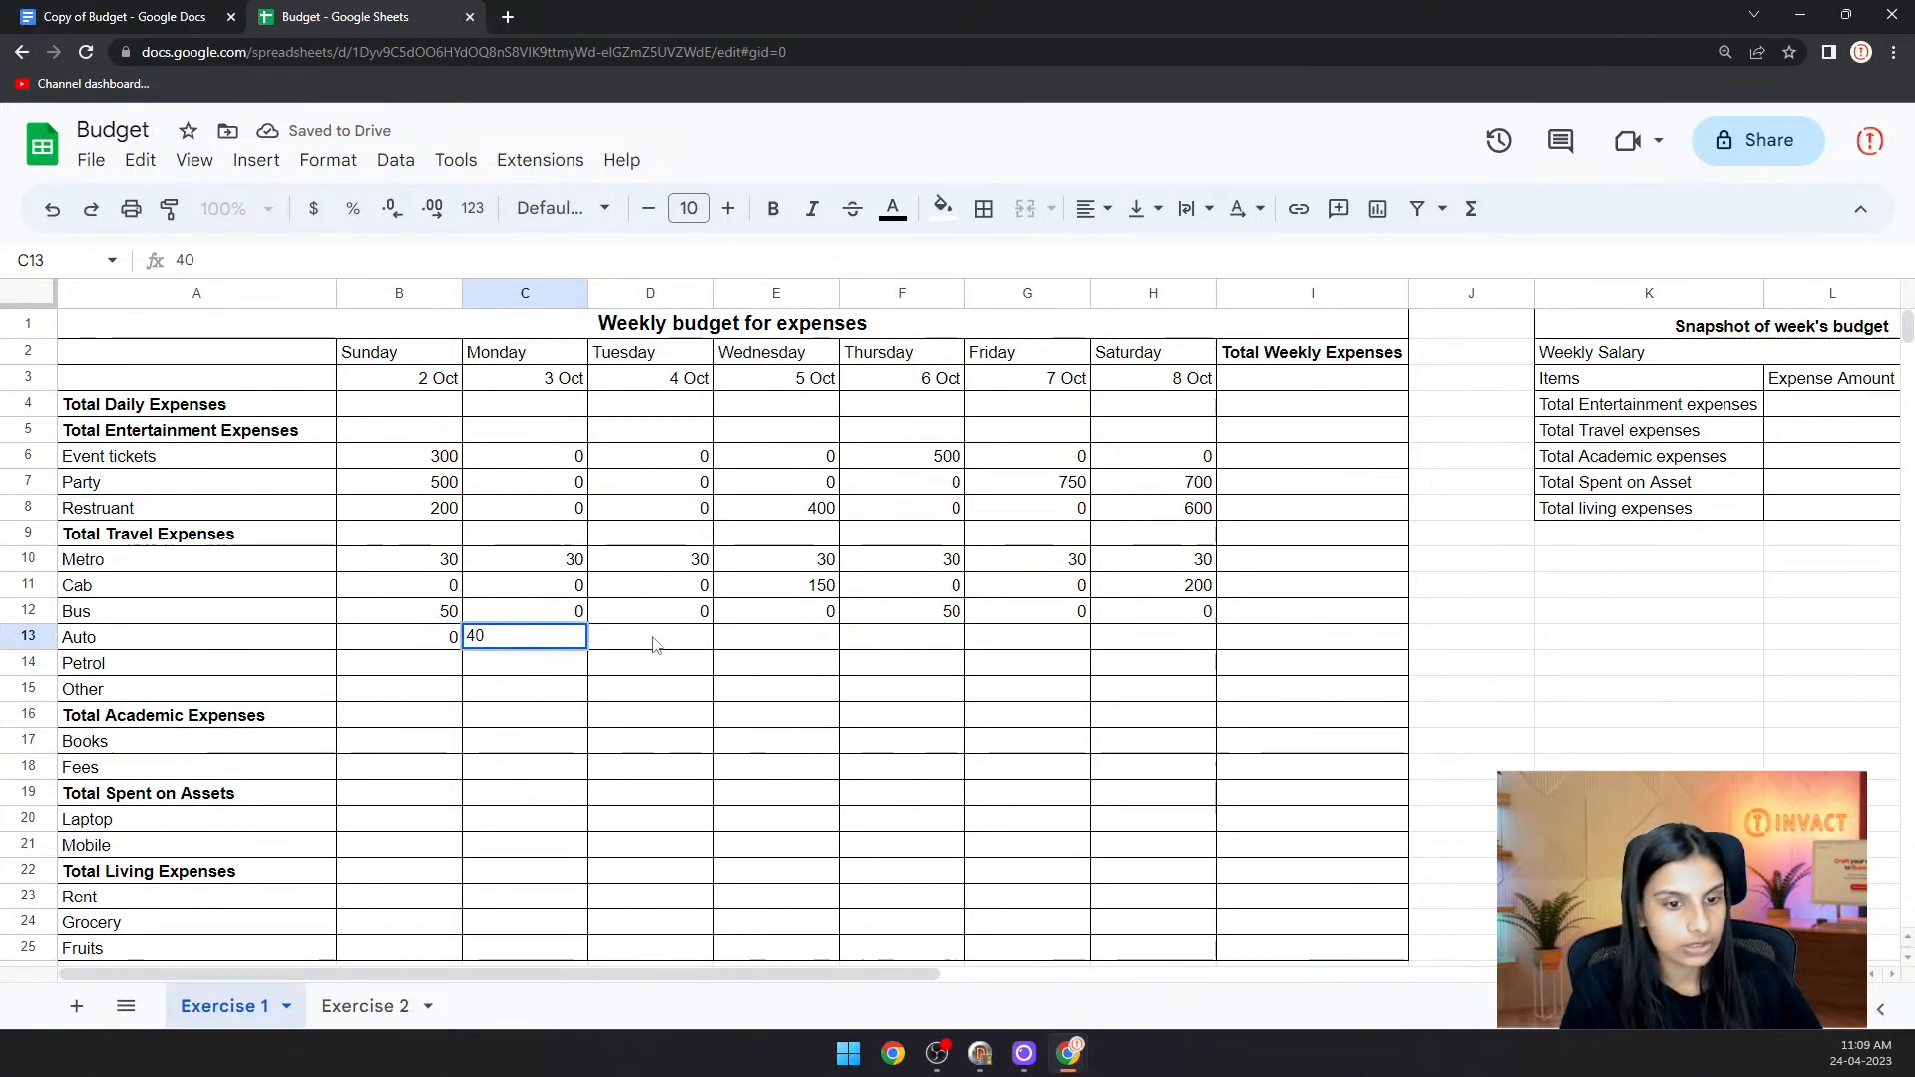
left_click(696, 640)
type("0")
- Complete the Auto row with 0 for Wednesday and Thursday, 40 for Friday, and 0 for Saturday
left_click(826, 640)
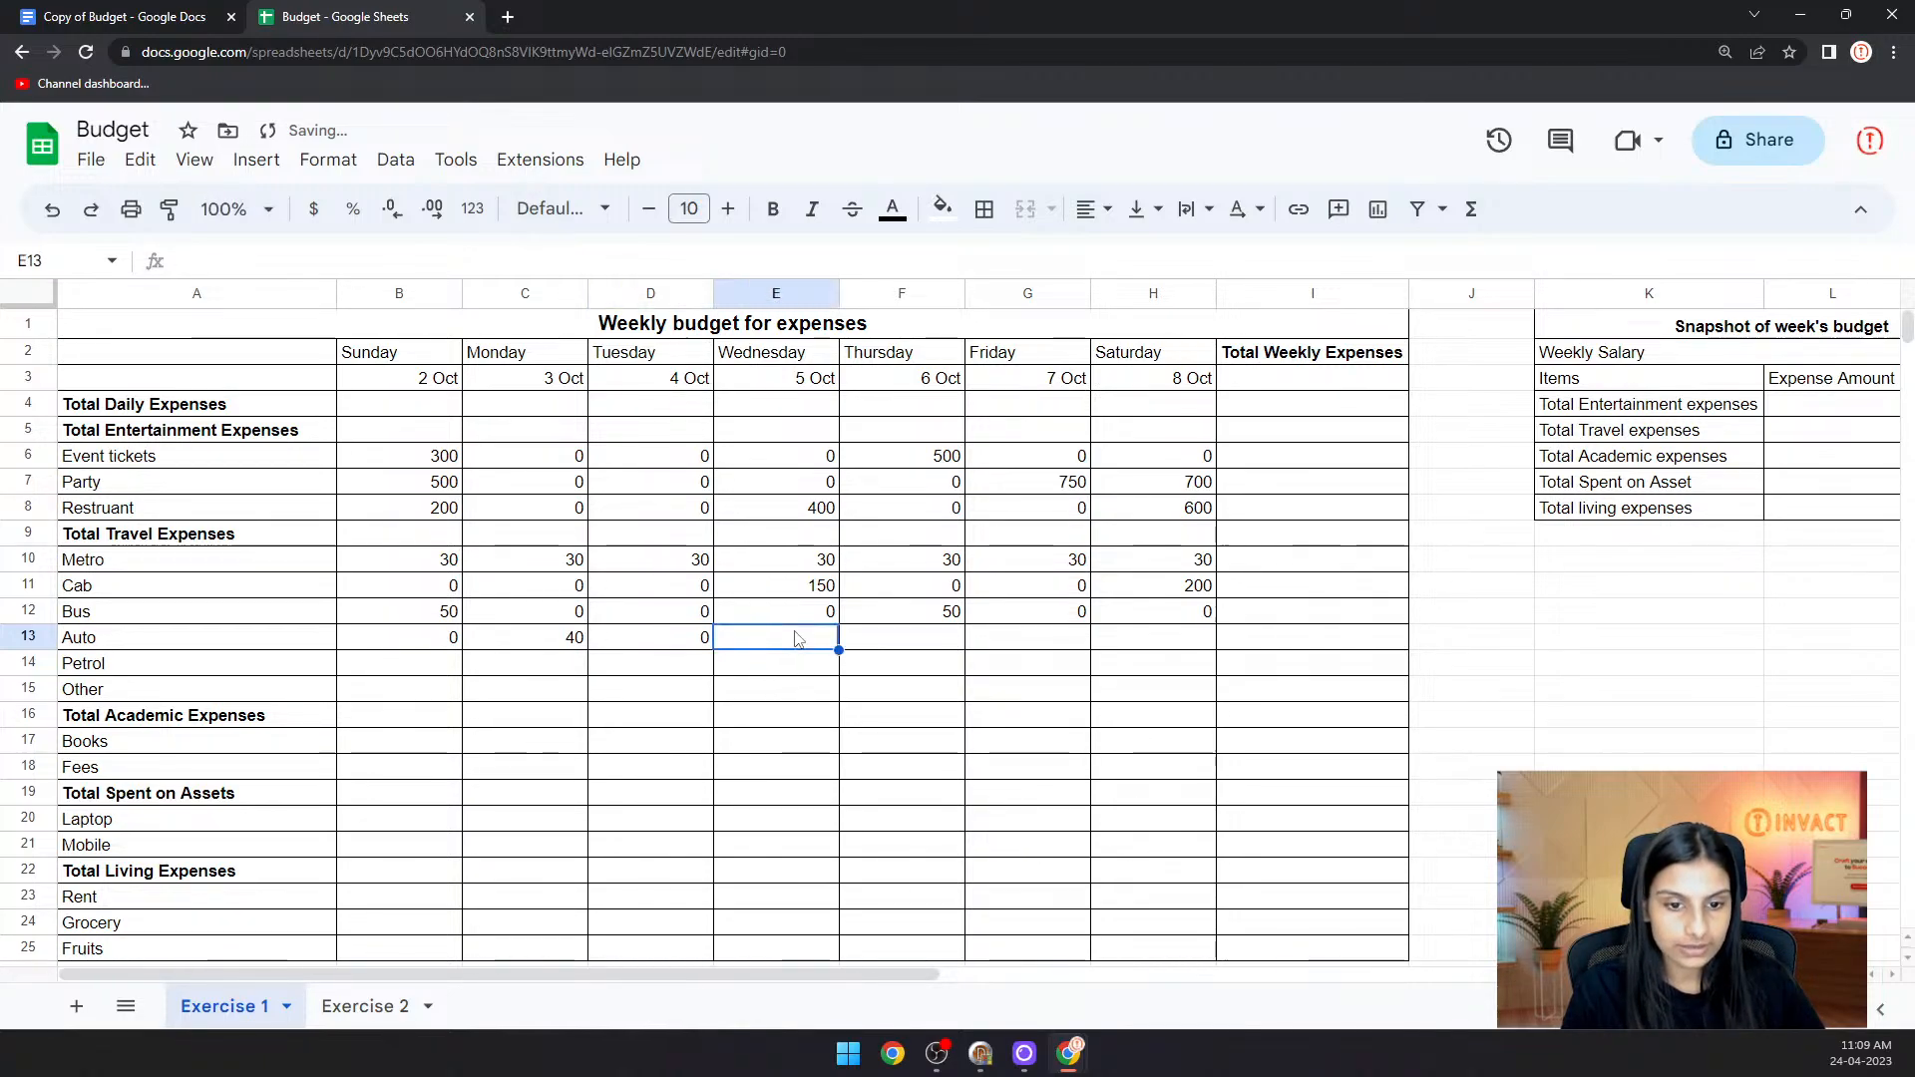
type("0")
left_click(941, 641)
type("0")
left_click(1053, 635)
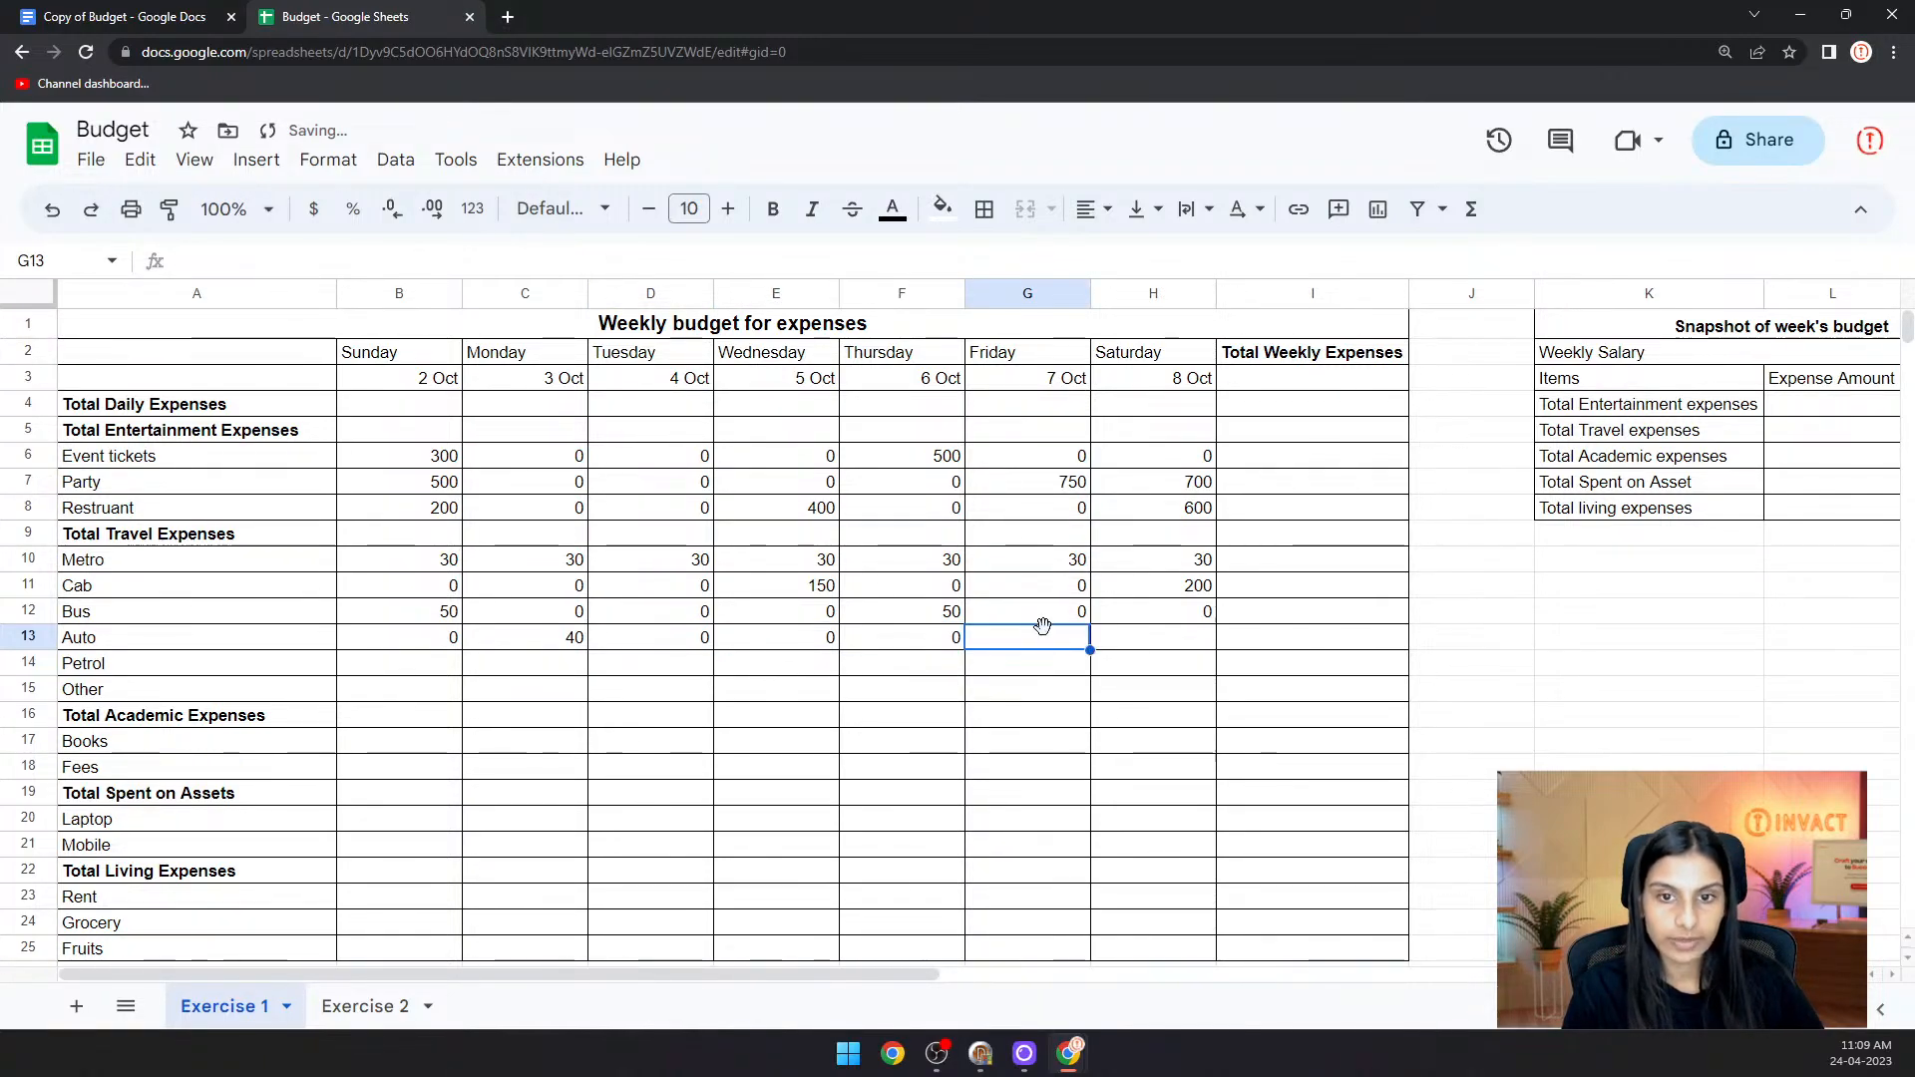
type("40")
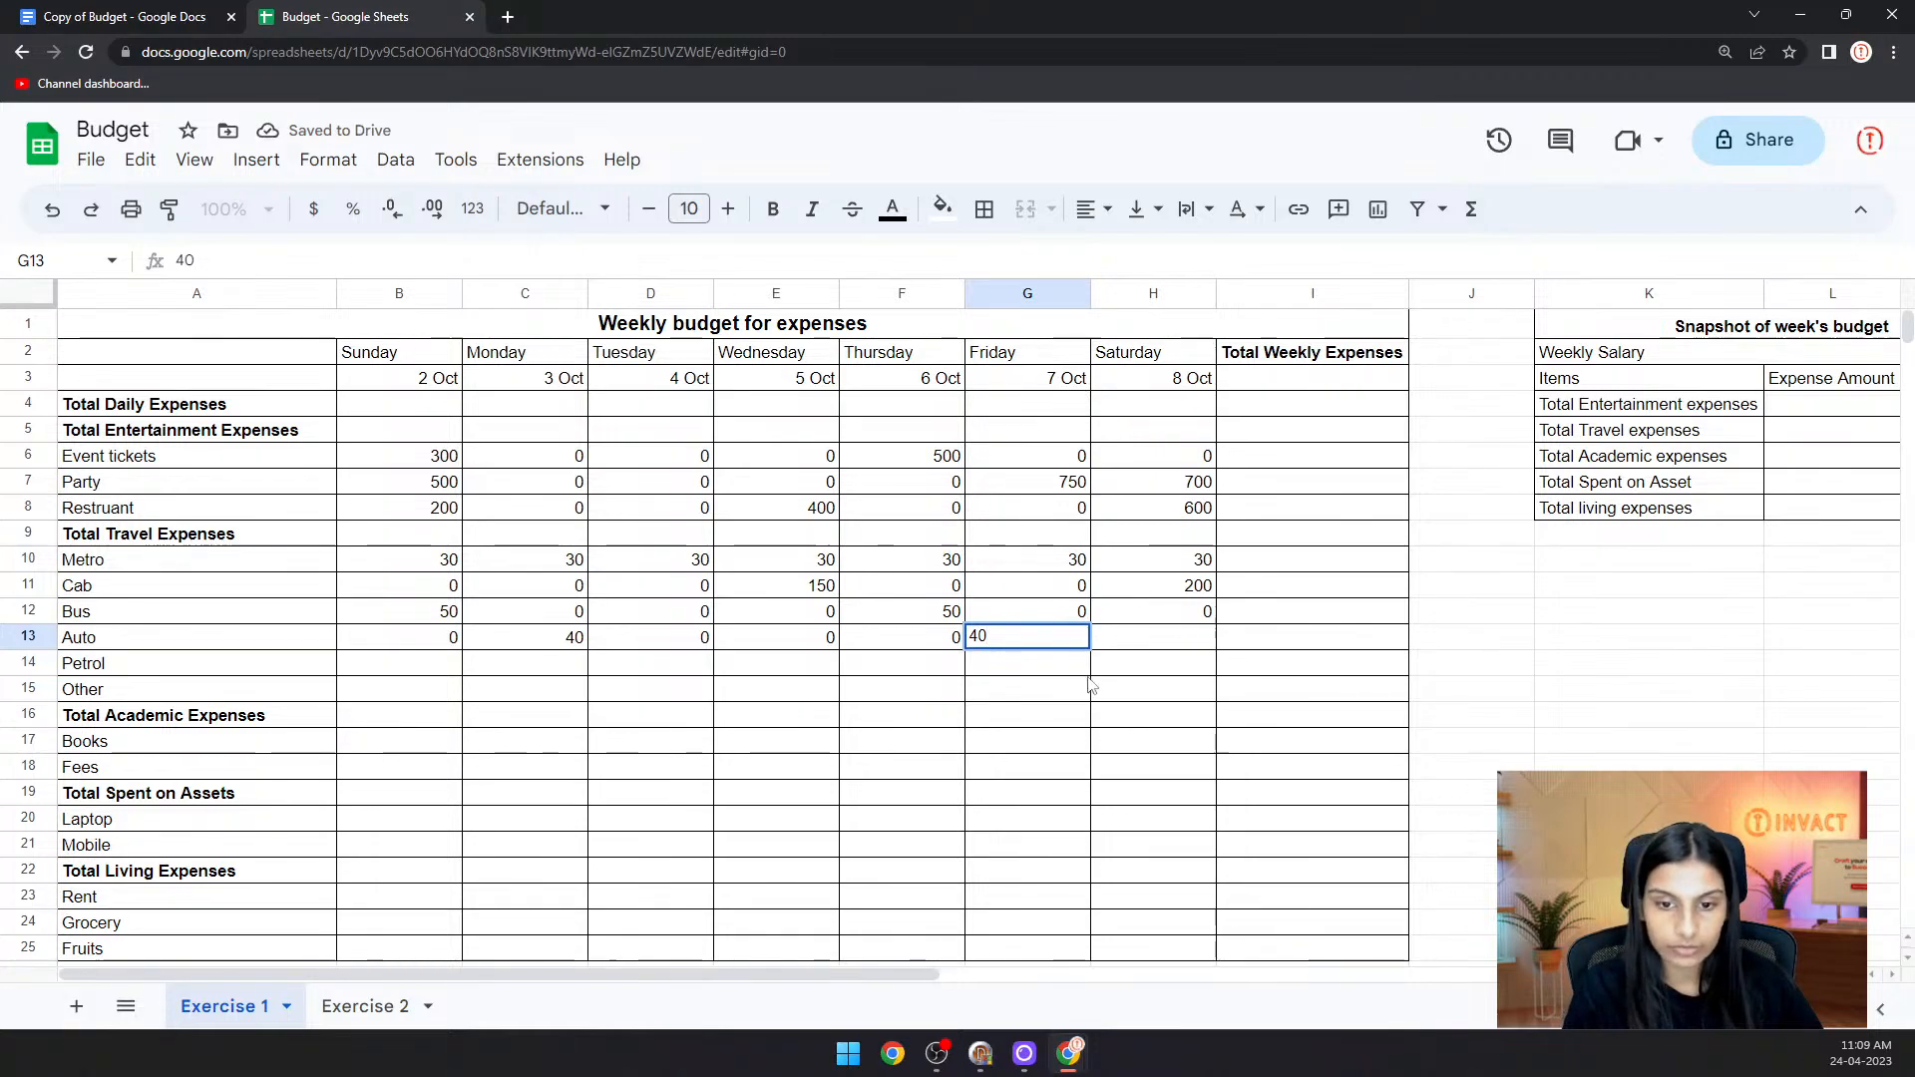
key("Tab")
type("0")
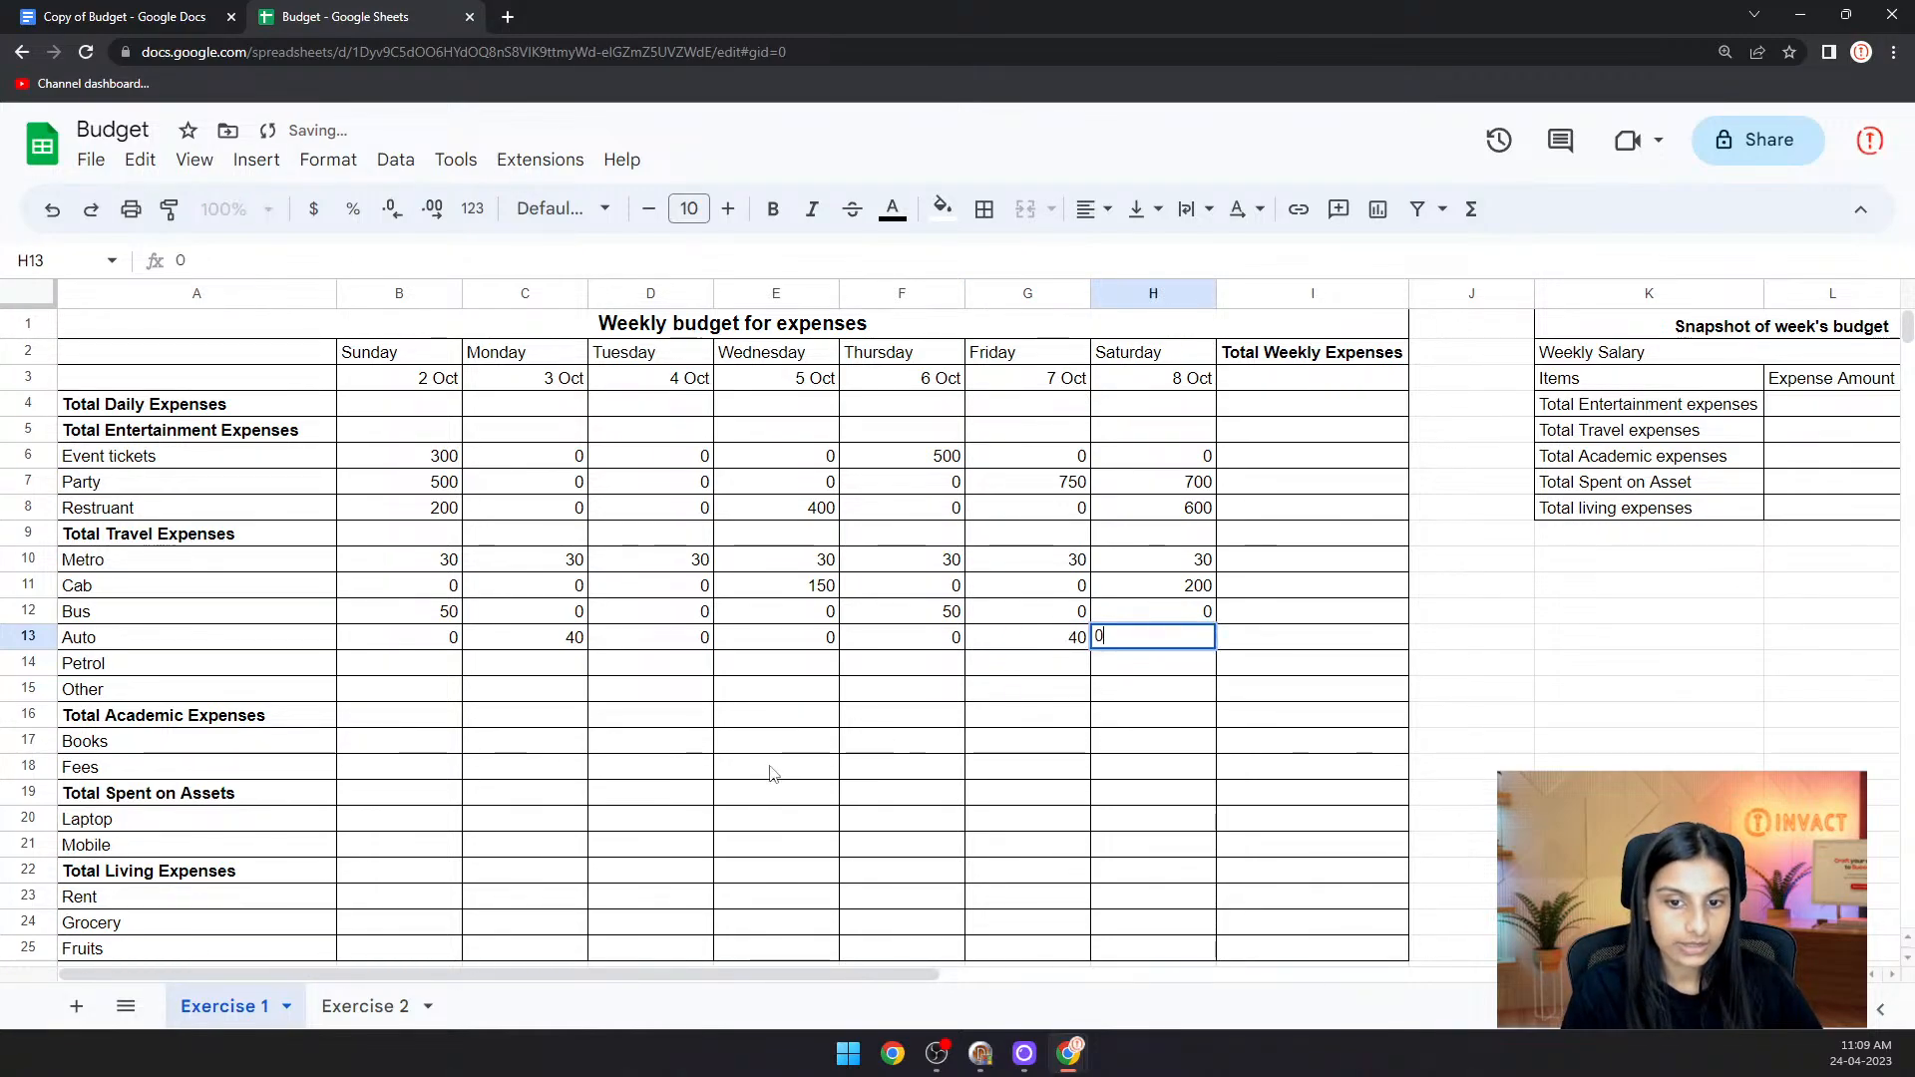
- Enter Petrol expenses of 0 for Sunday and Monday, 100 for Tuesday, and 0 for Wednesday
left_click(415, 664)
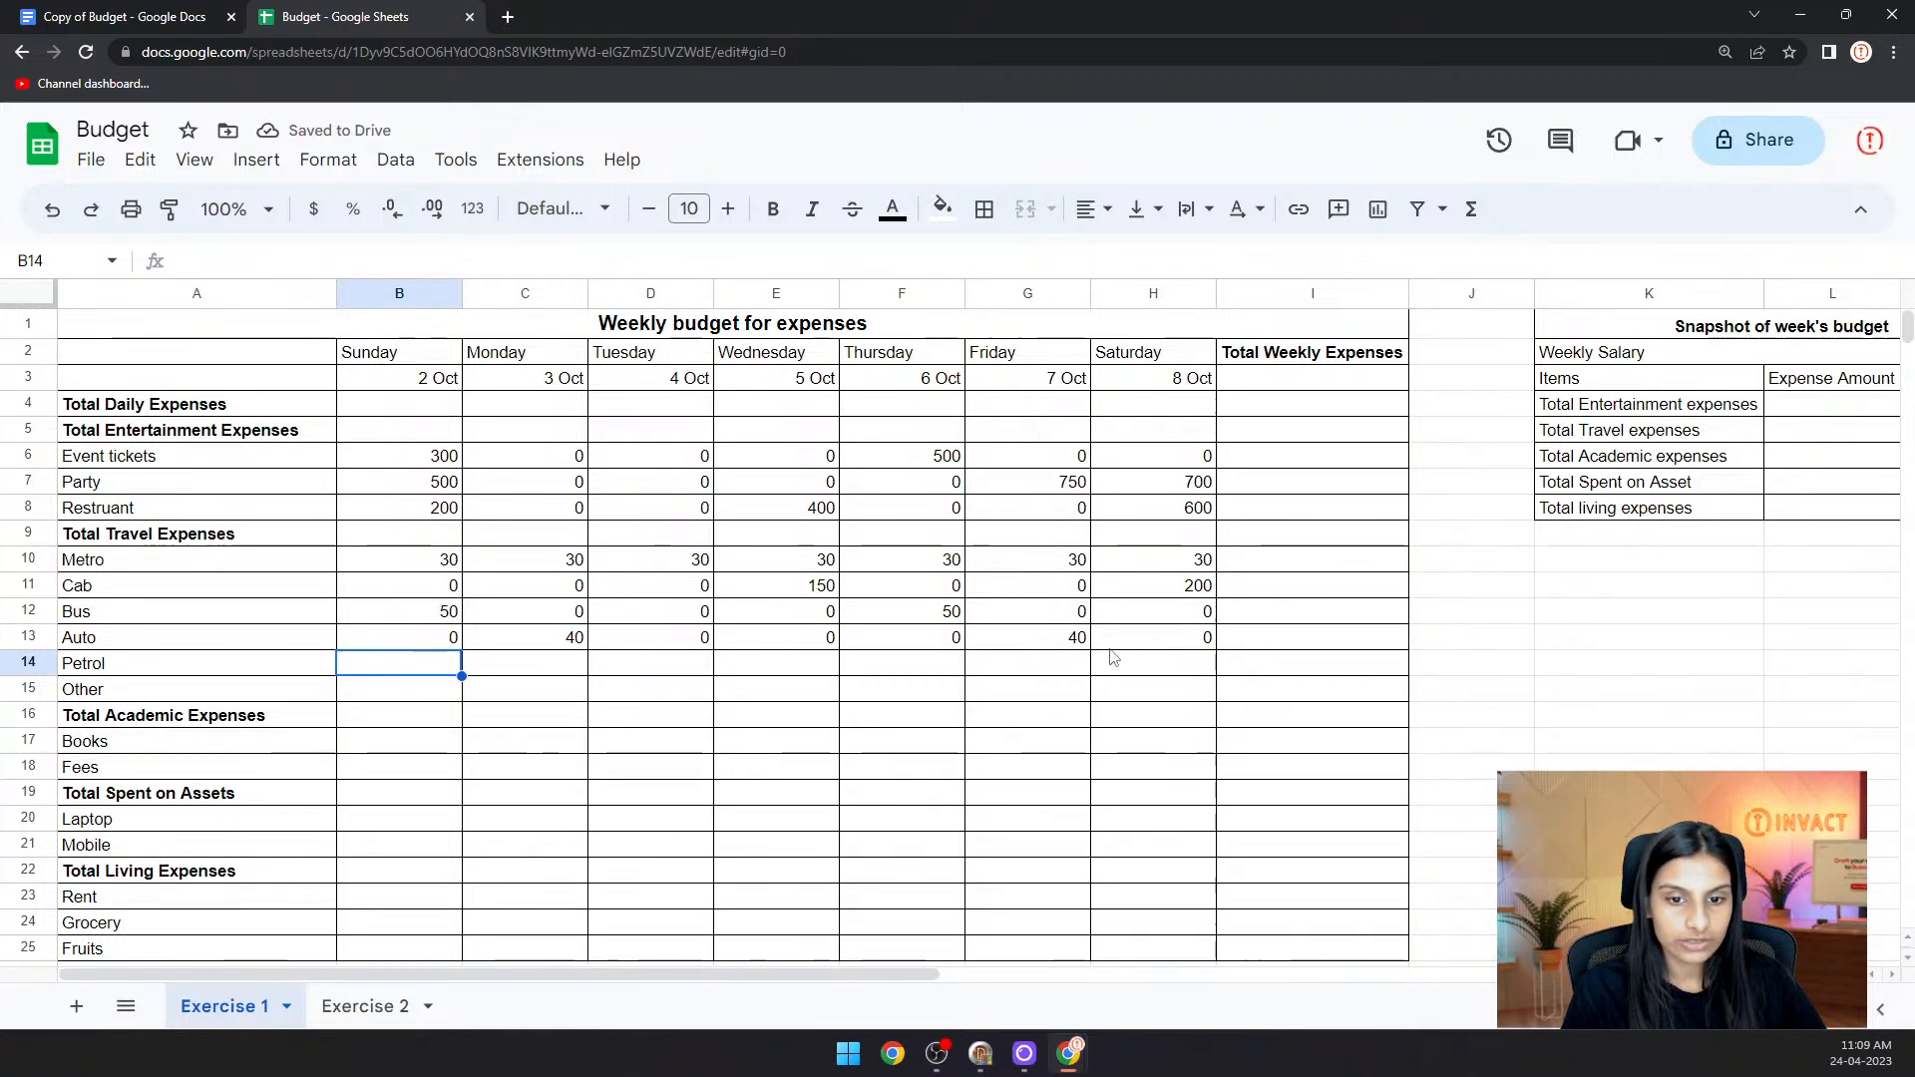
type("0")
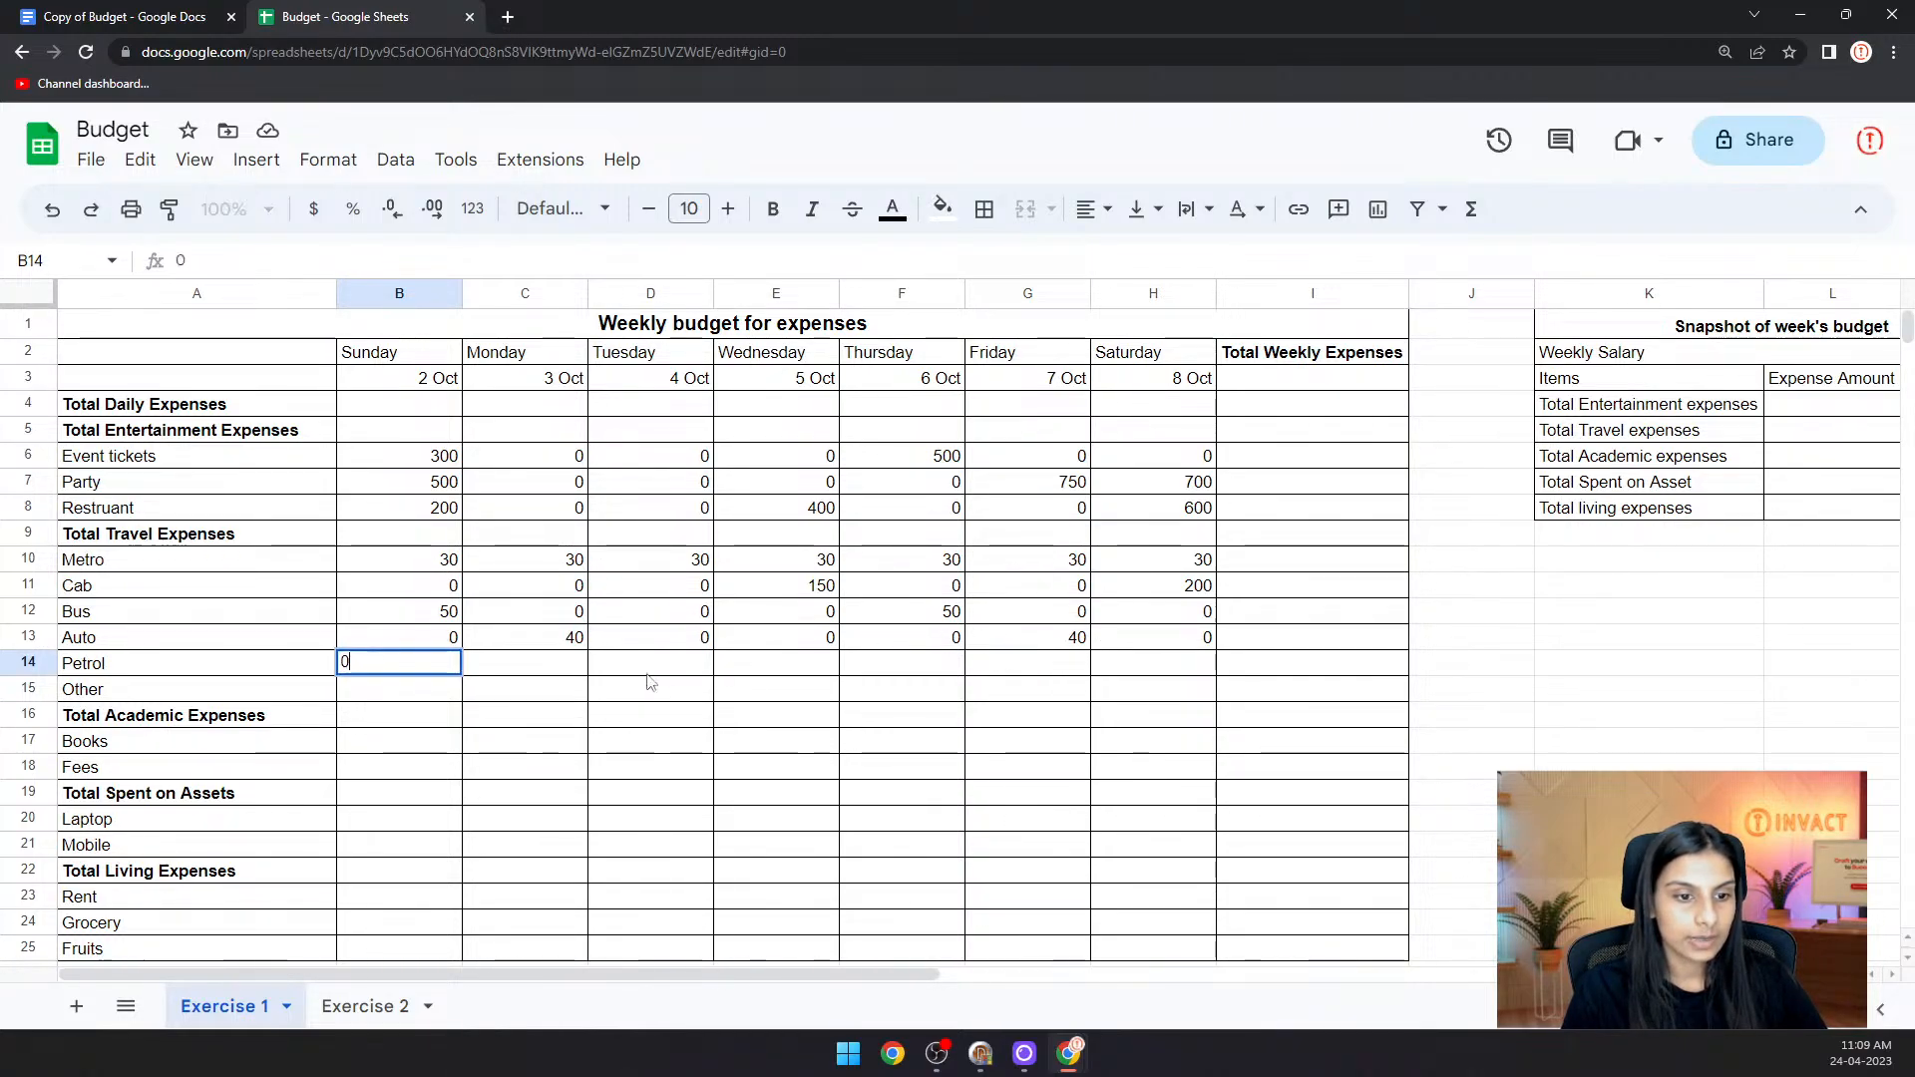
key("Tab")
type("0")
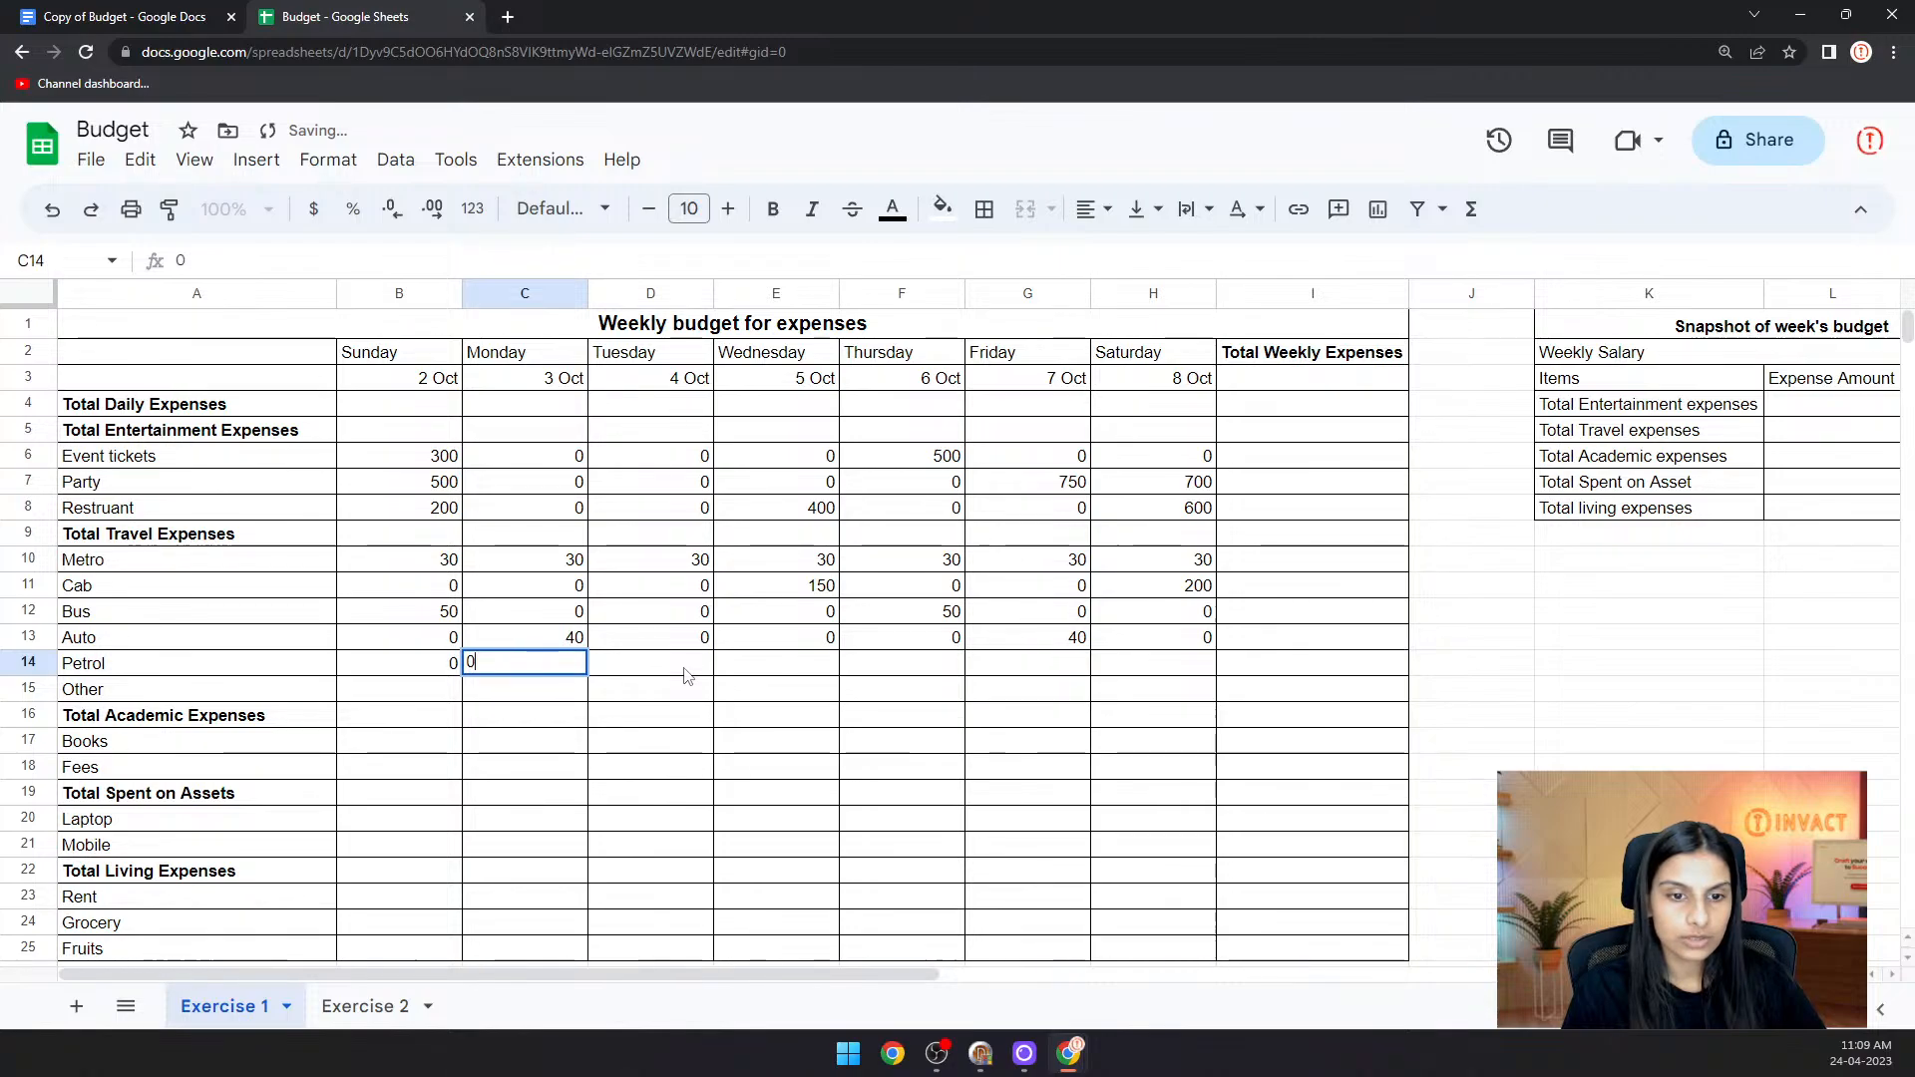
key("Tab")
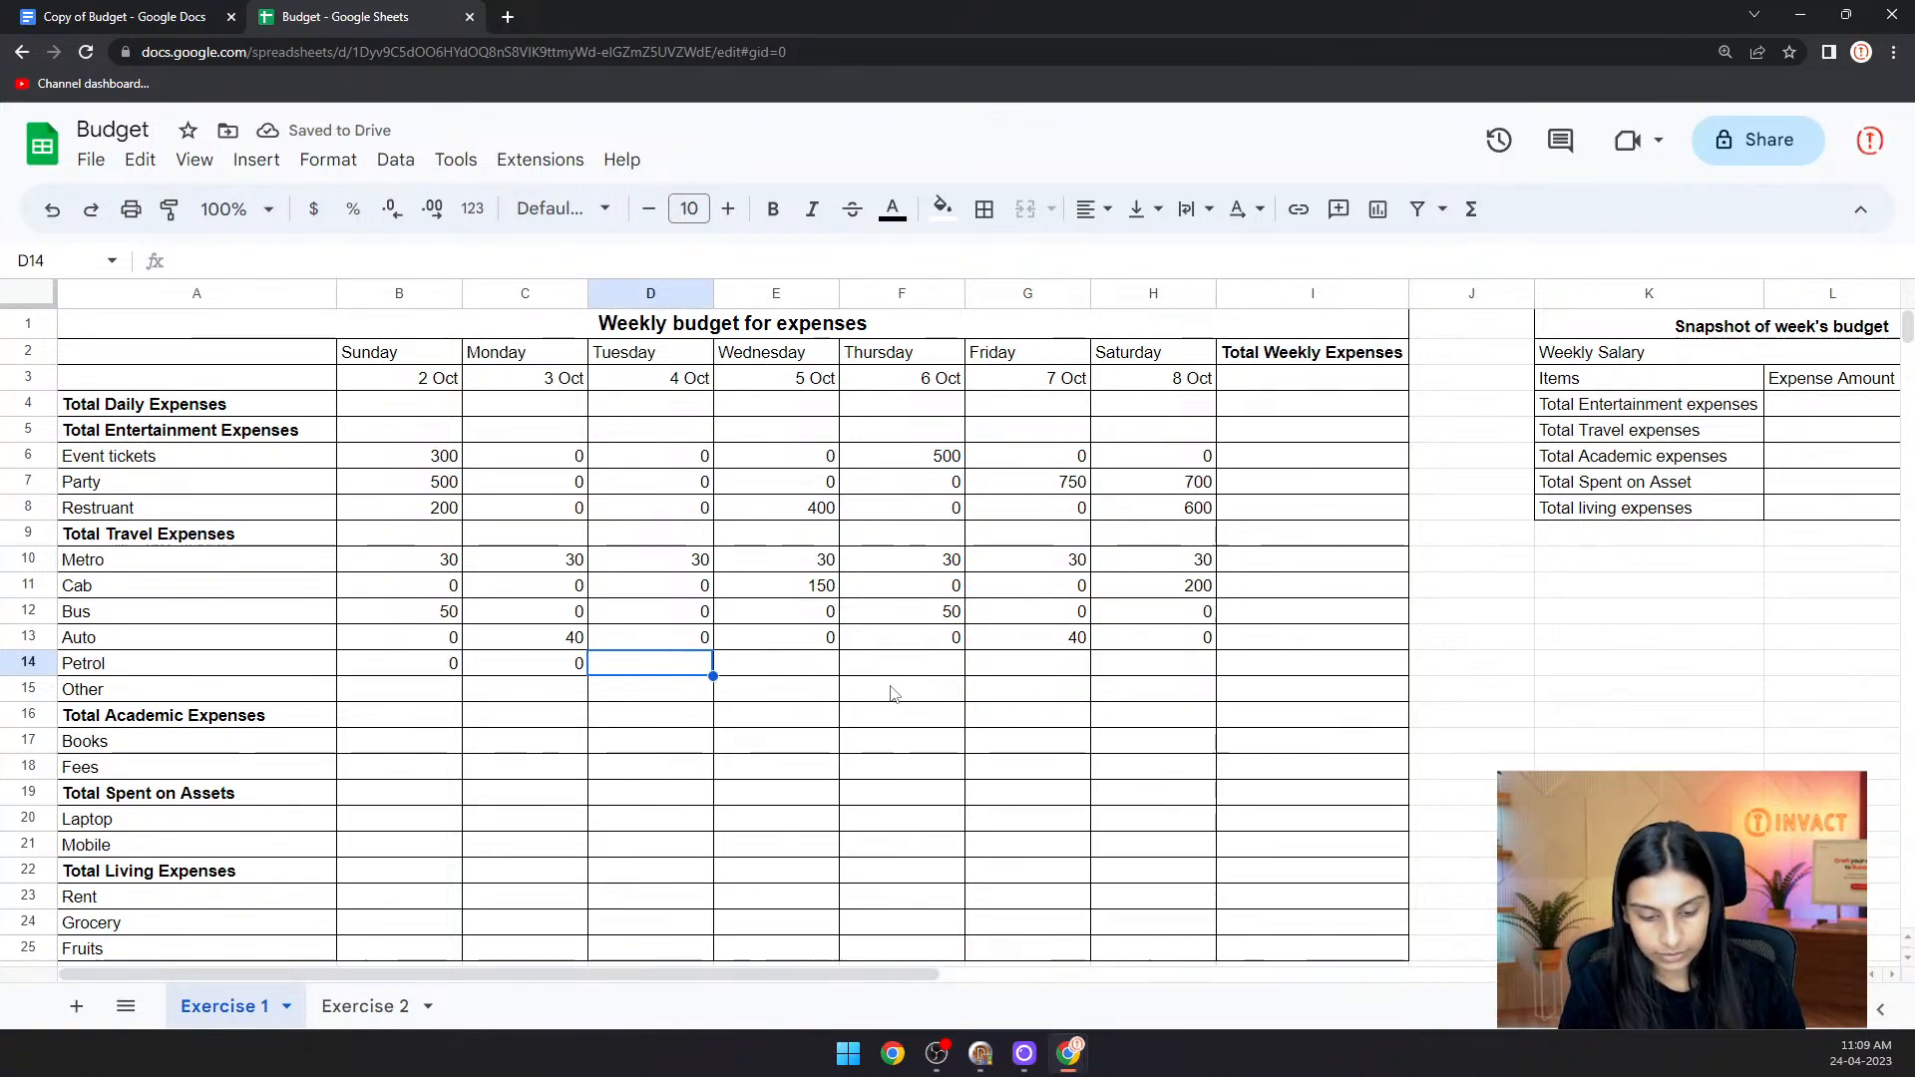
type("100")
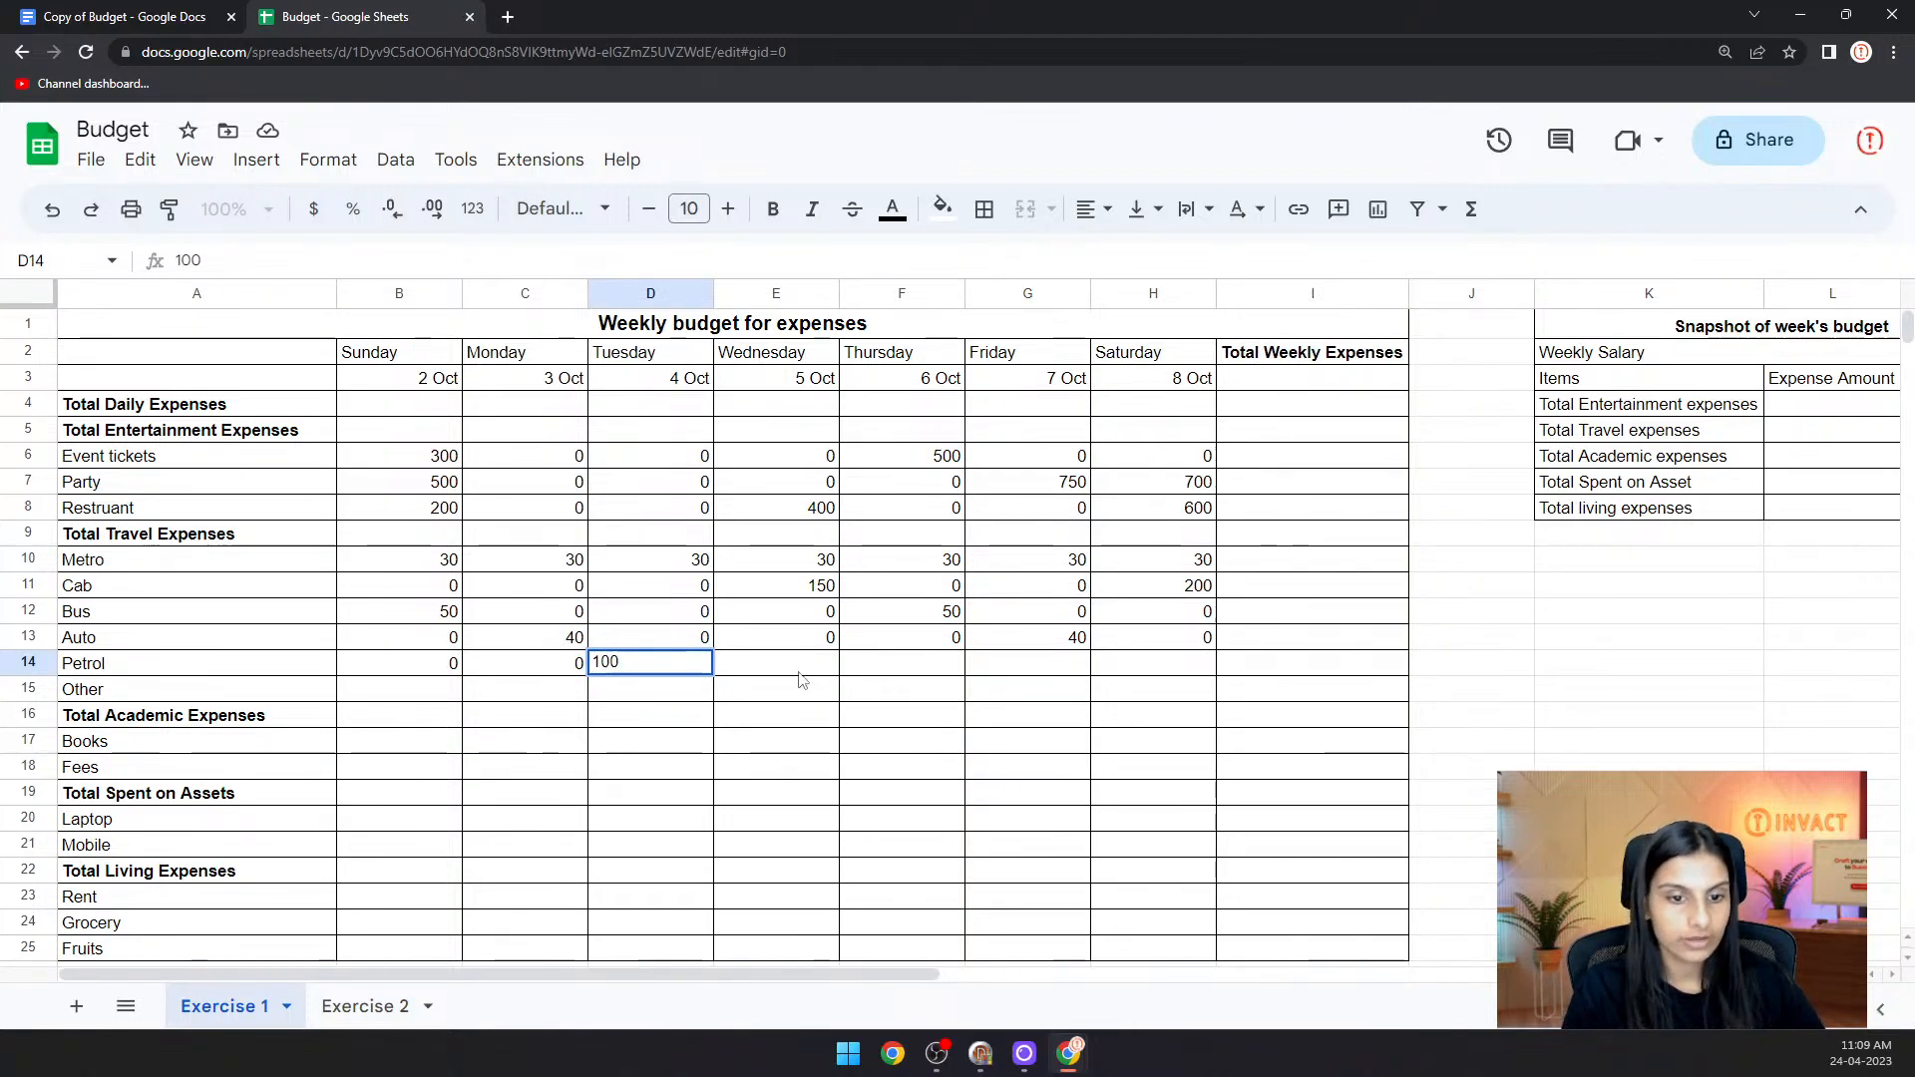
key("Tab")
type("0")
- Complete the Petrol row with 0 for Thursday, Friday and Saturday
left_click(926, 671)
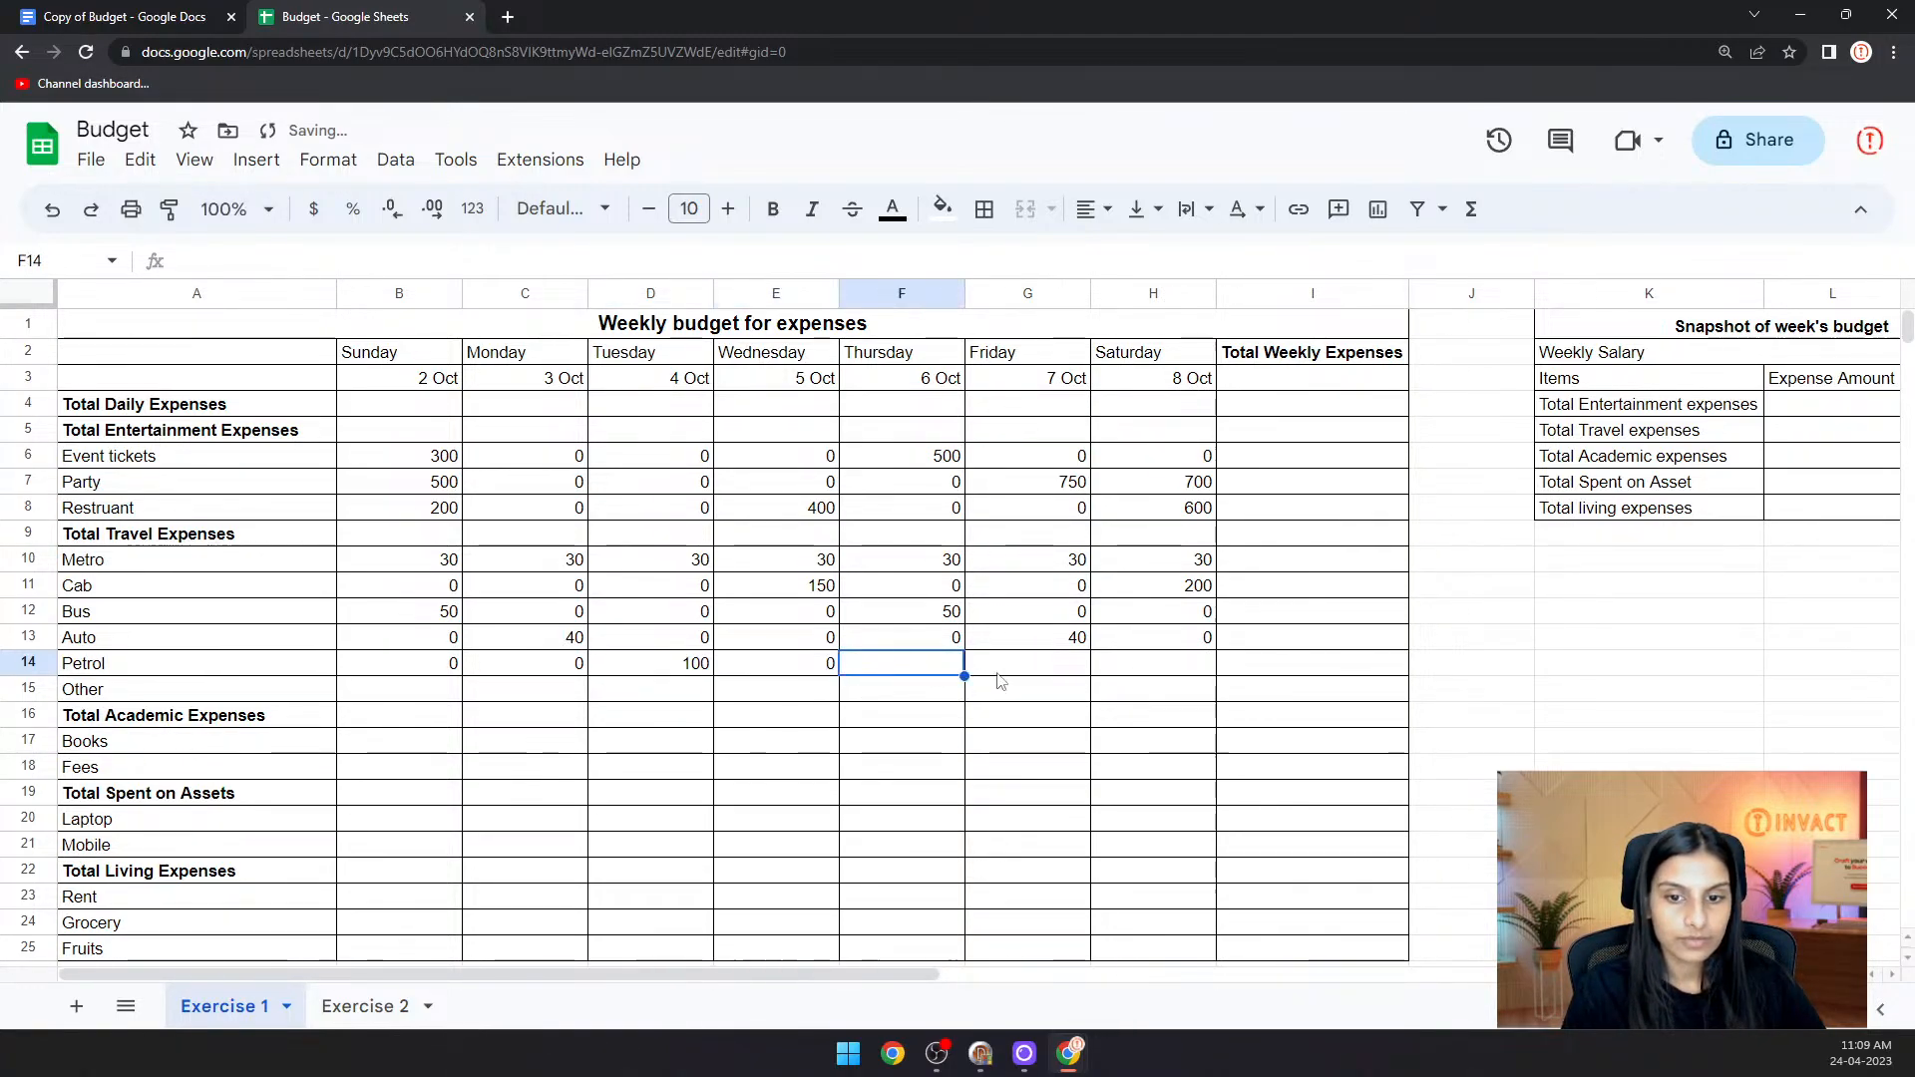
type("0")
left_click(1035, 671)
type("0")
left_click(1149, 674)
type("0")
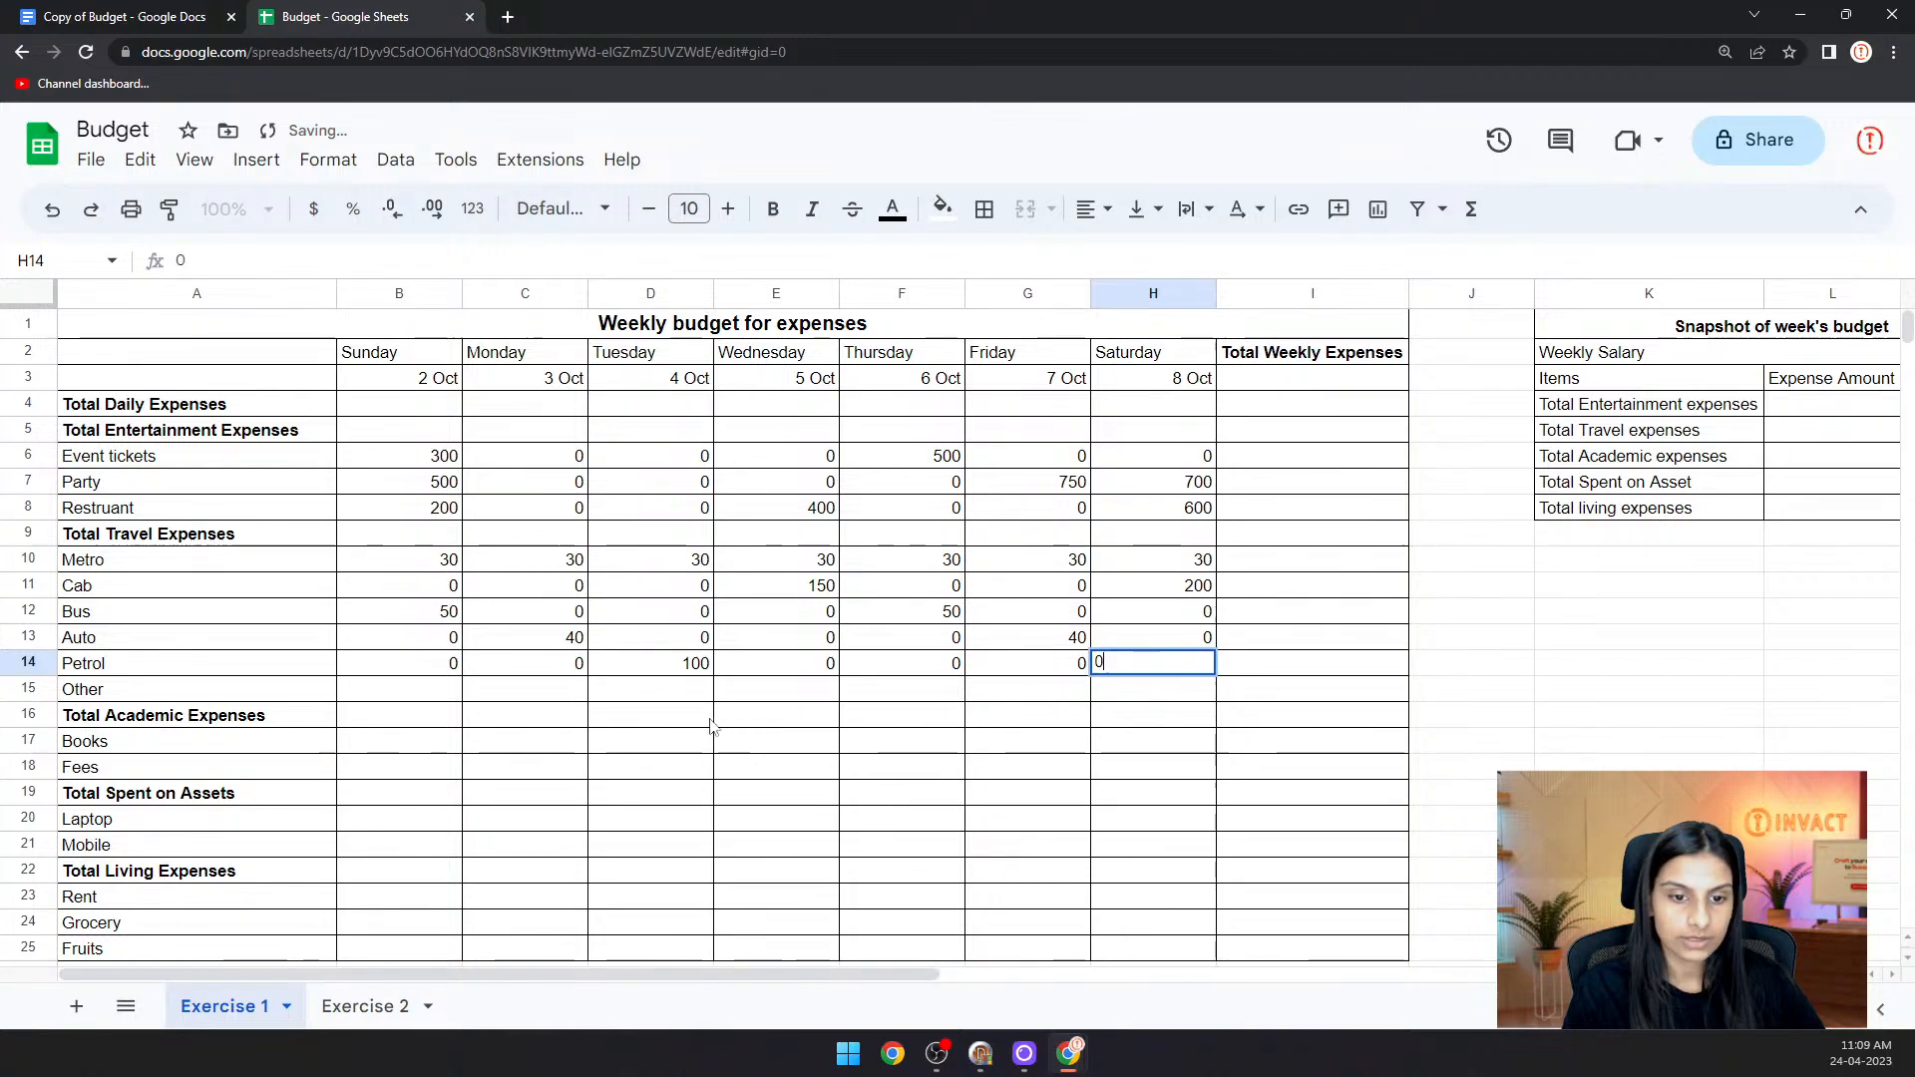
- Enter Other travel expenses of 60 for Sunday, 50 for Monday, and 0 for Tuesday and Wednesday
left_click(416, 697)
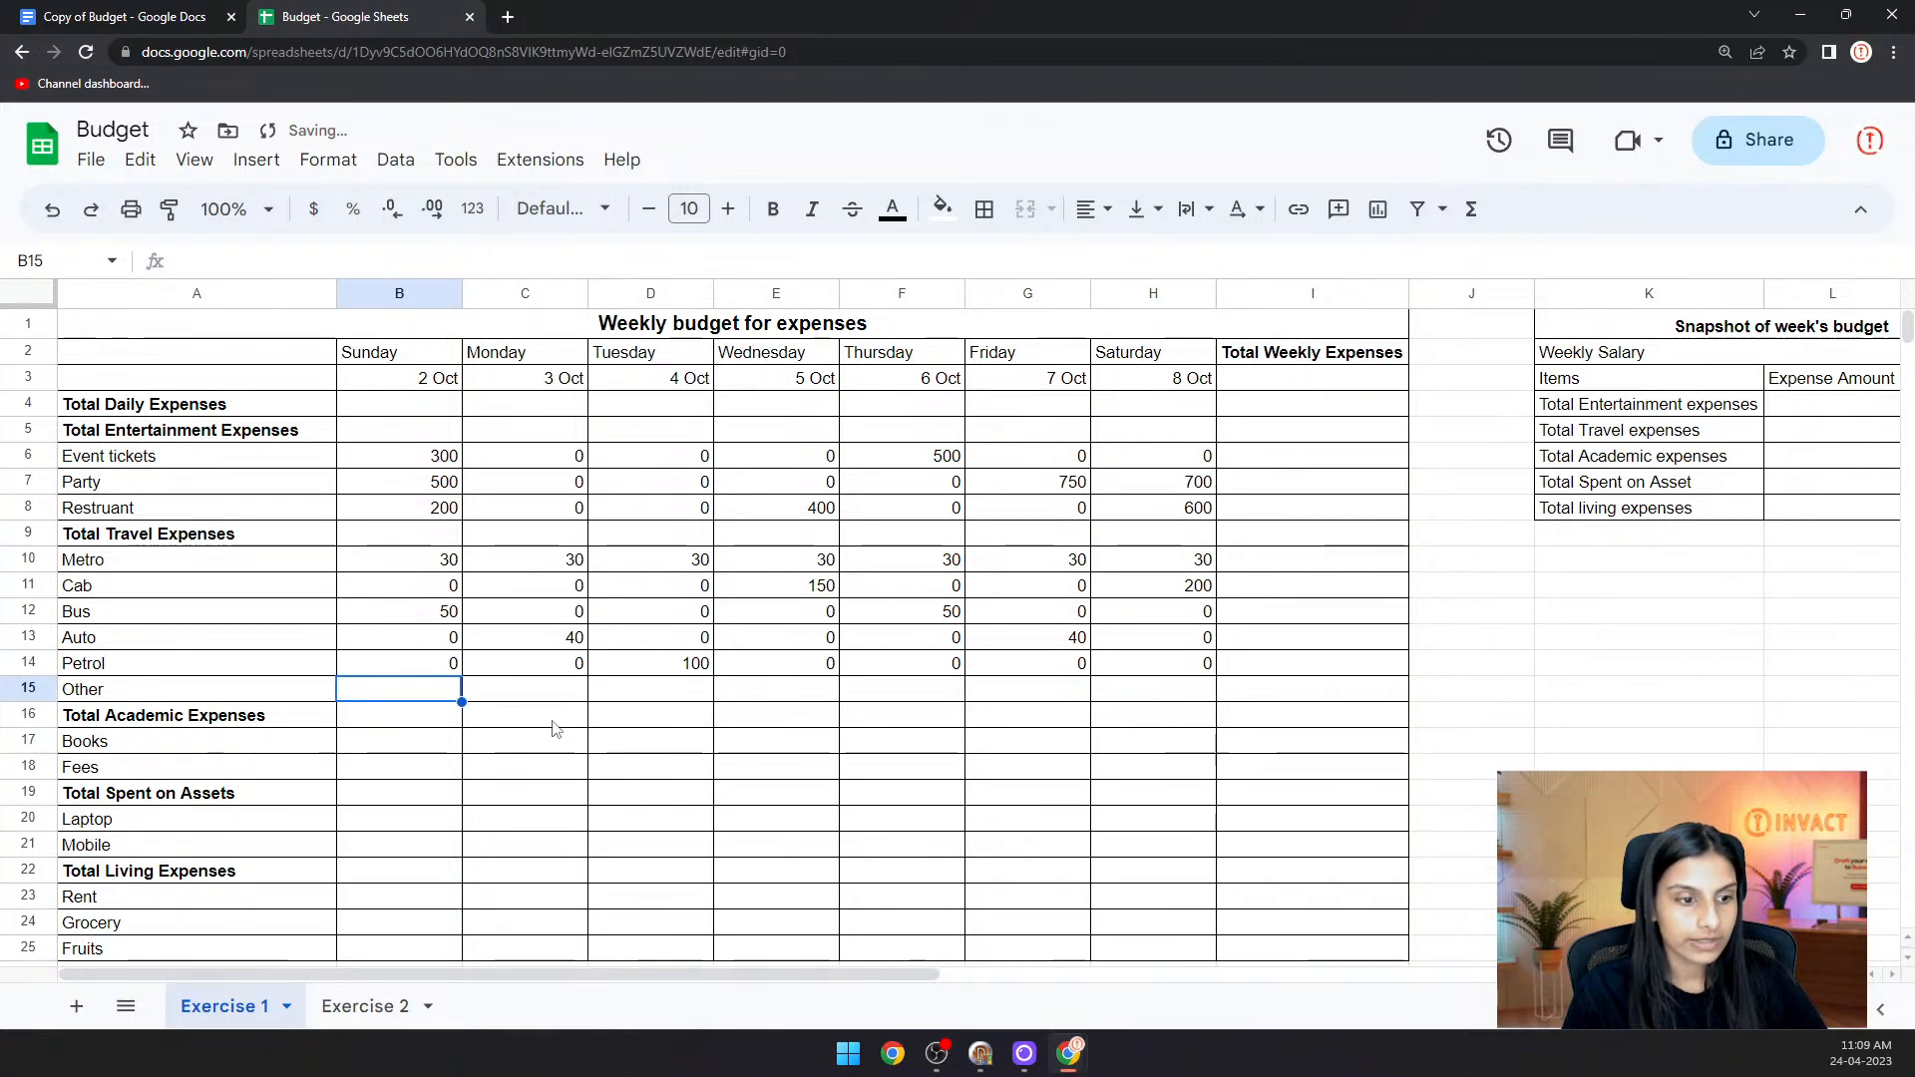
type("60")
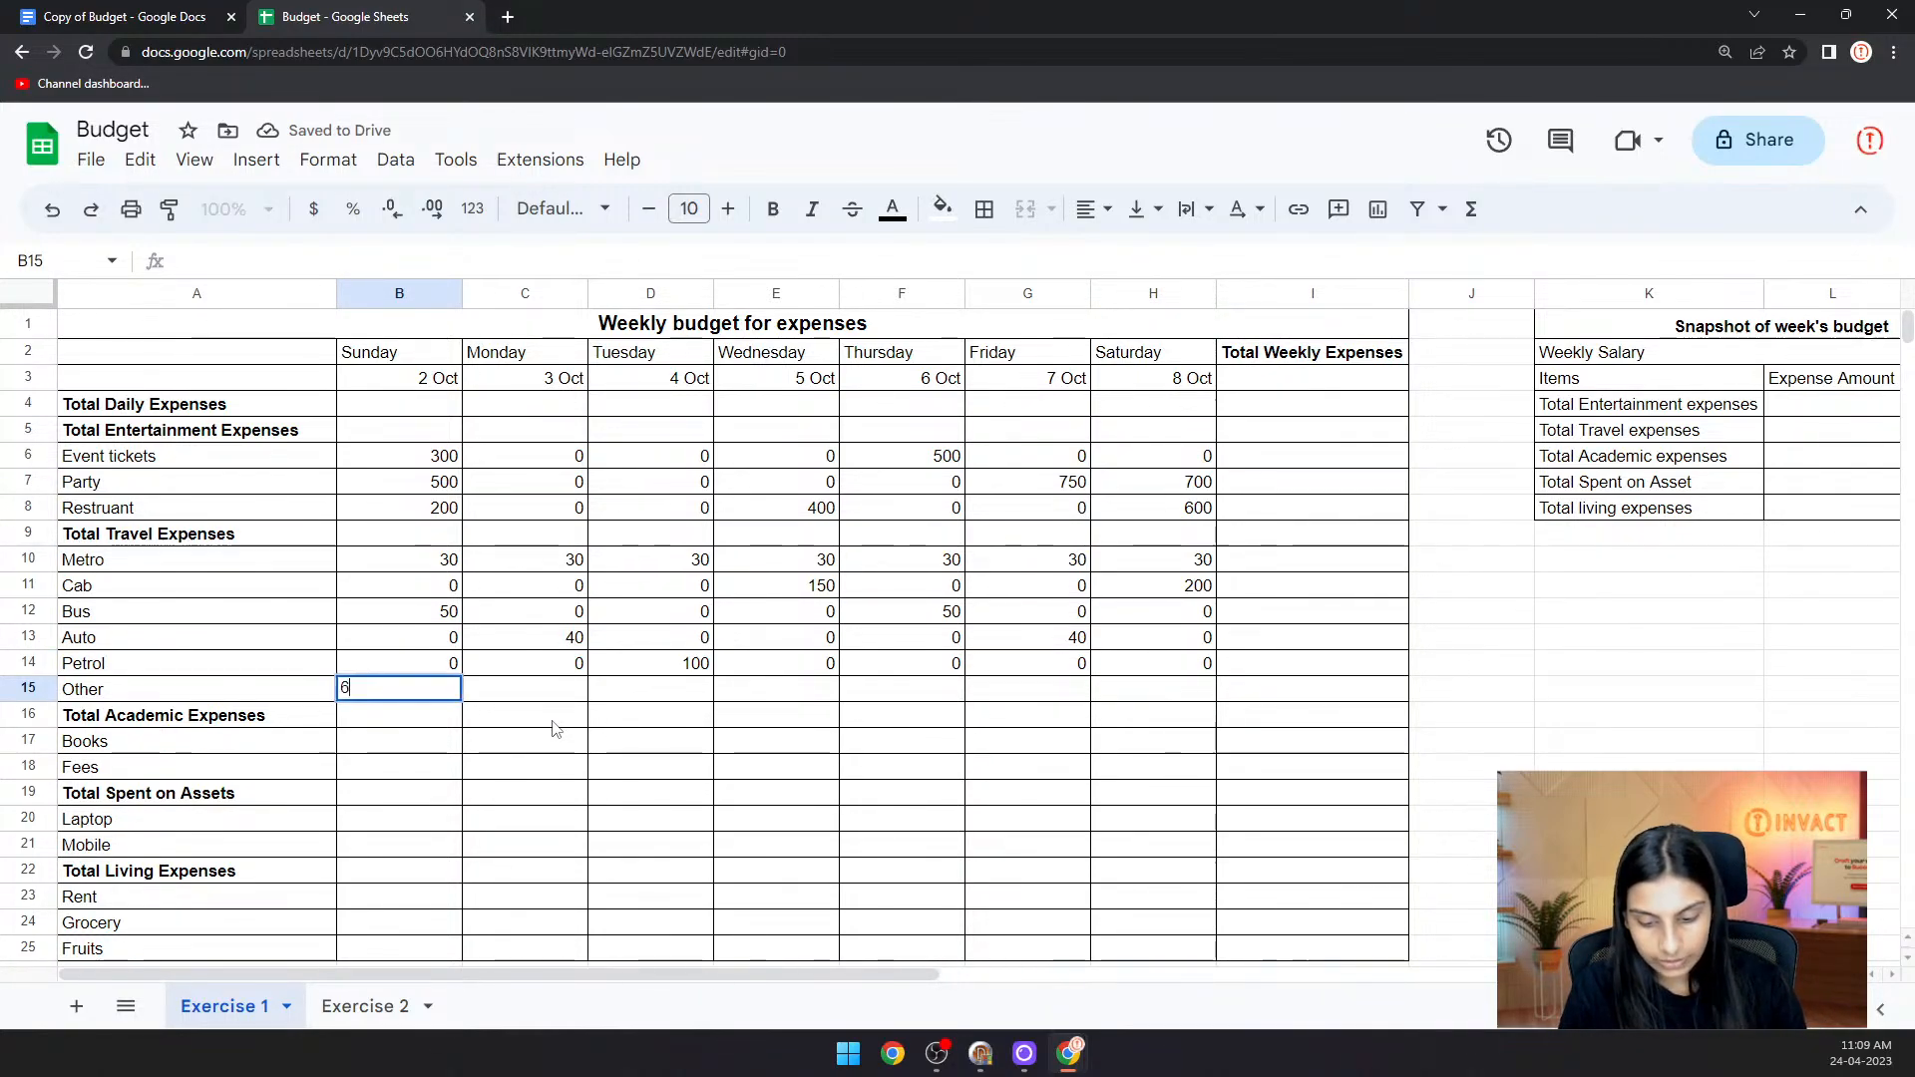
left_click(539, 692)
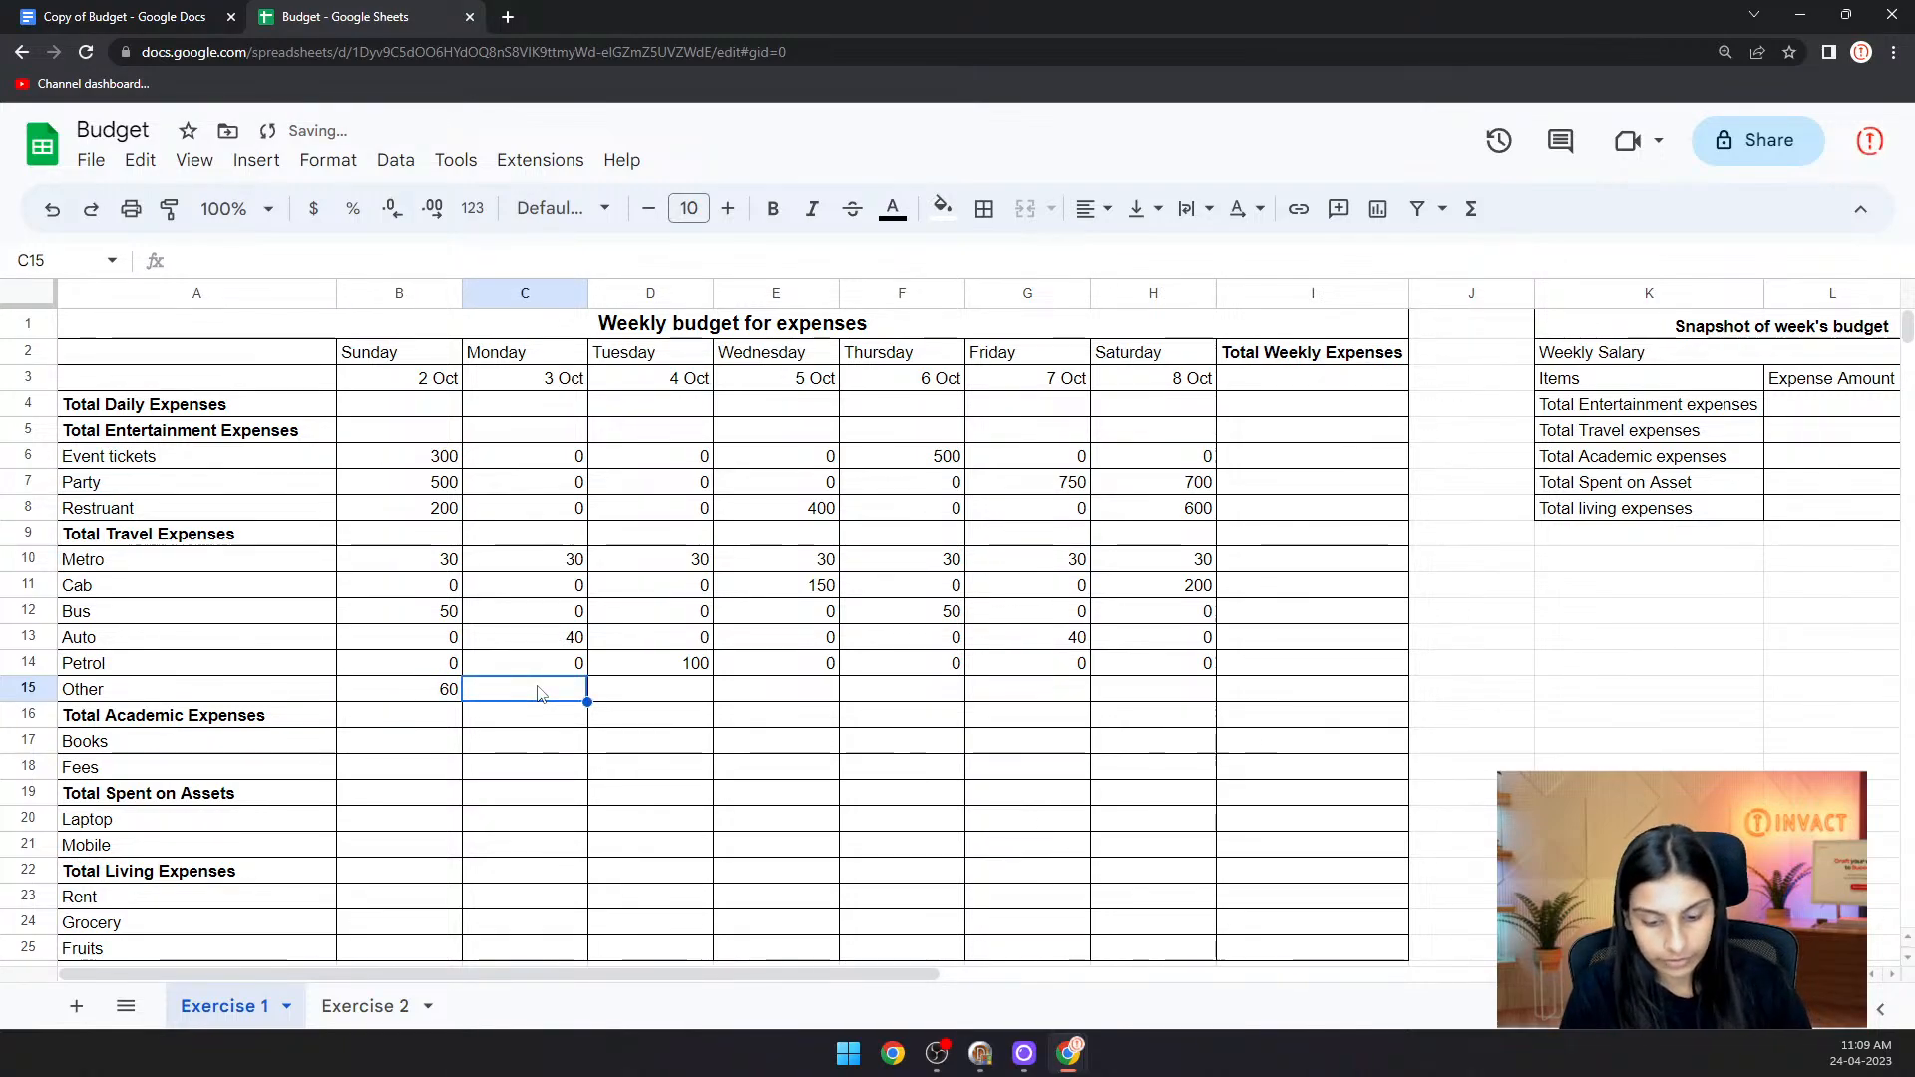
type("50")
left_click(660, 692)
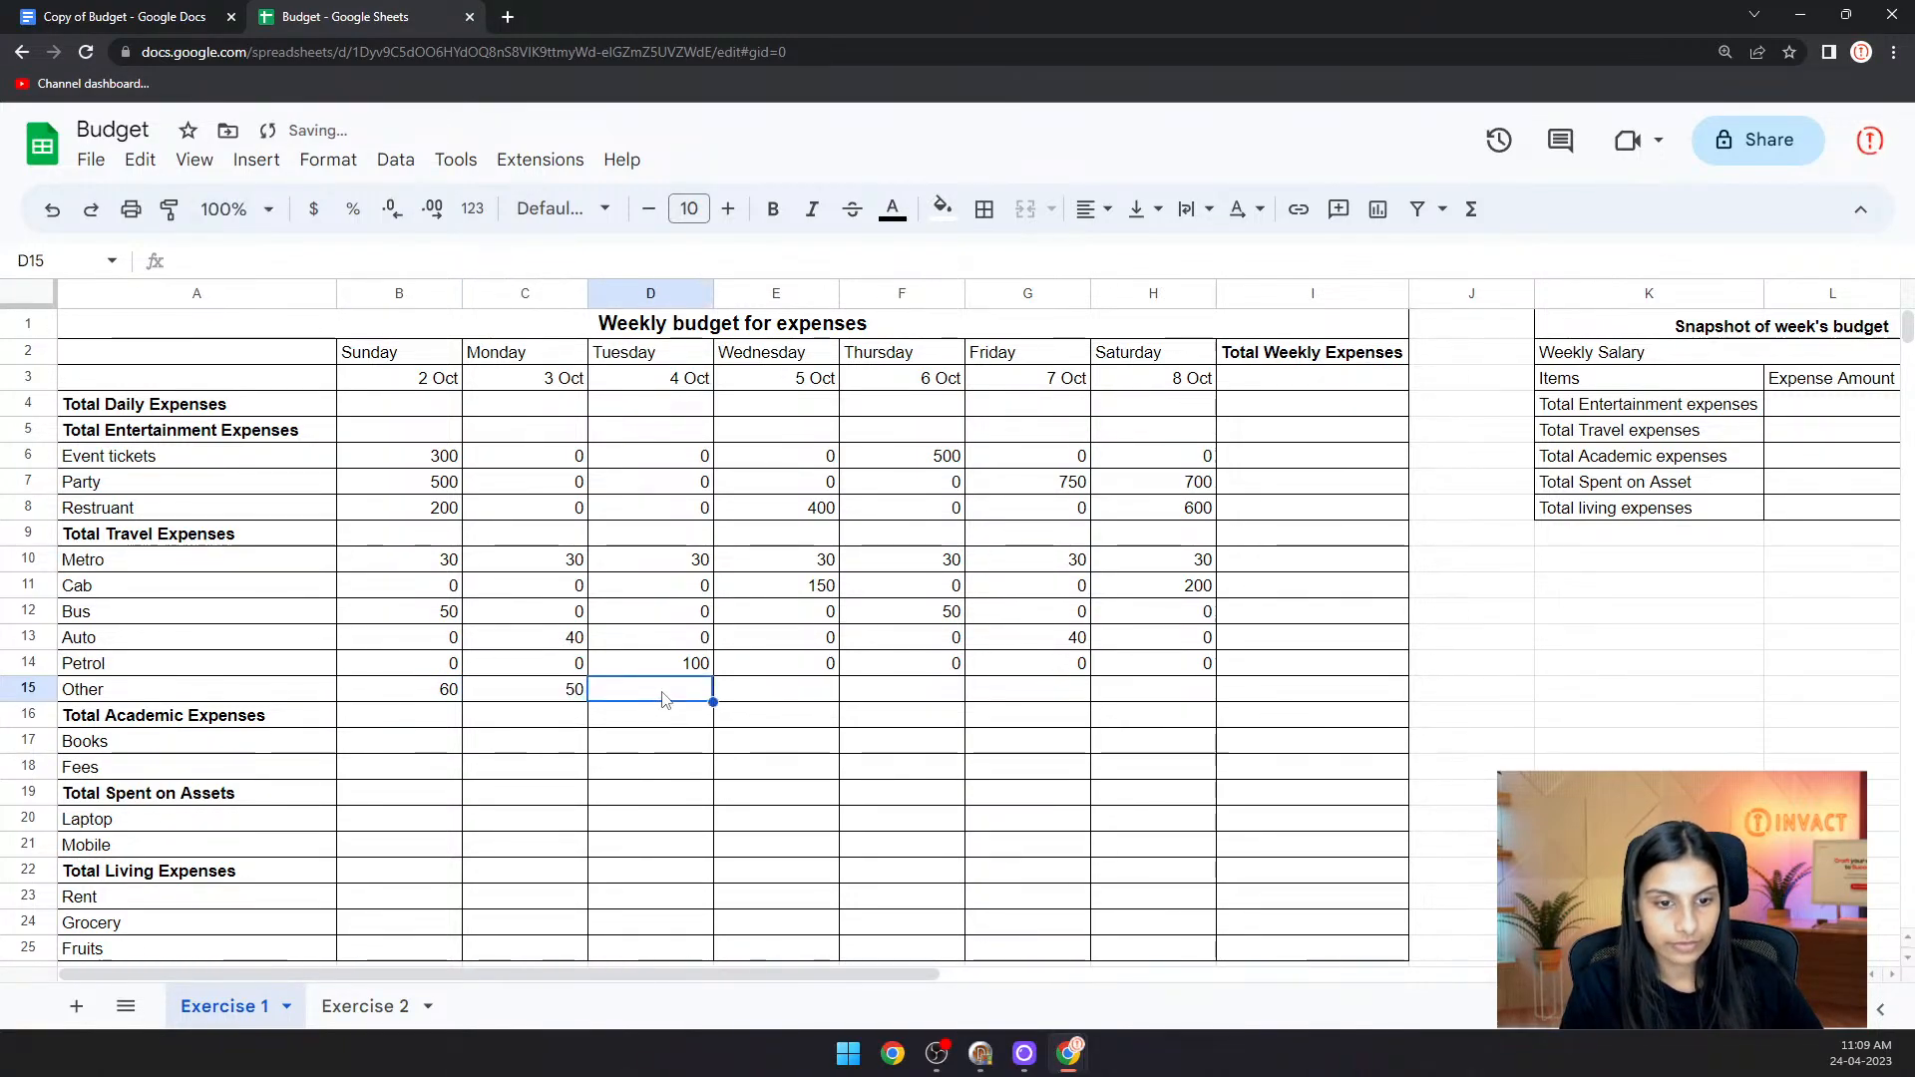
type("0")
left_click(782, 700)
type("0")
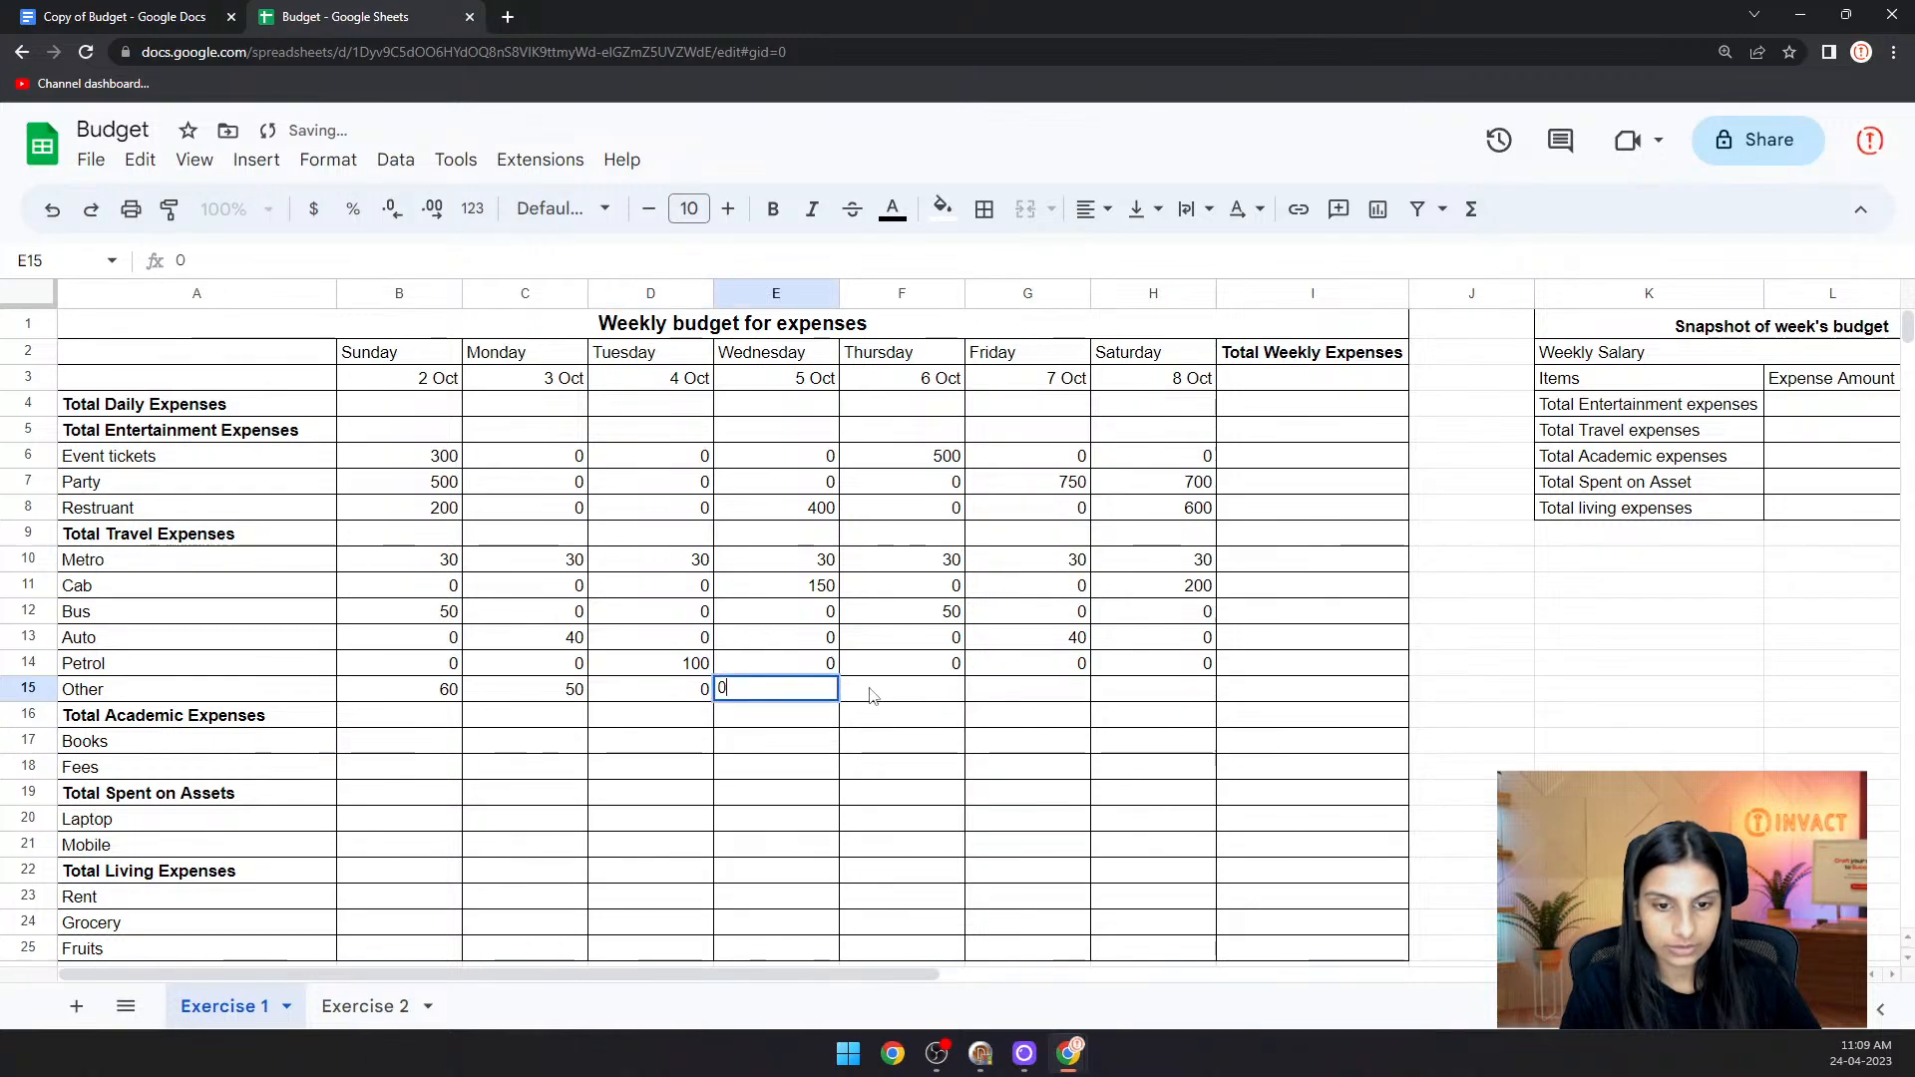
- Complete the Other travel row with 10 for Thursday, 30 for Friday and 20 for Saturday
left_click(888, 688)
type("10")
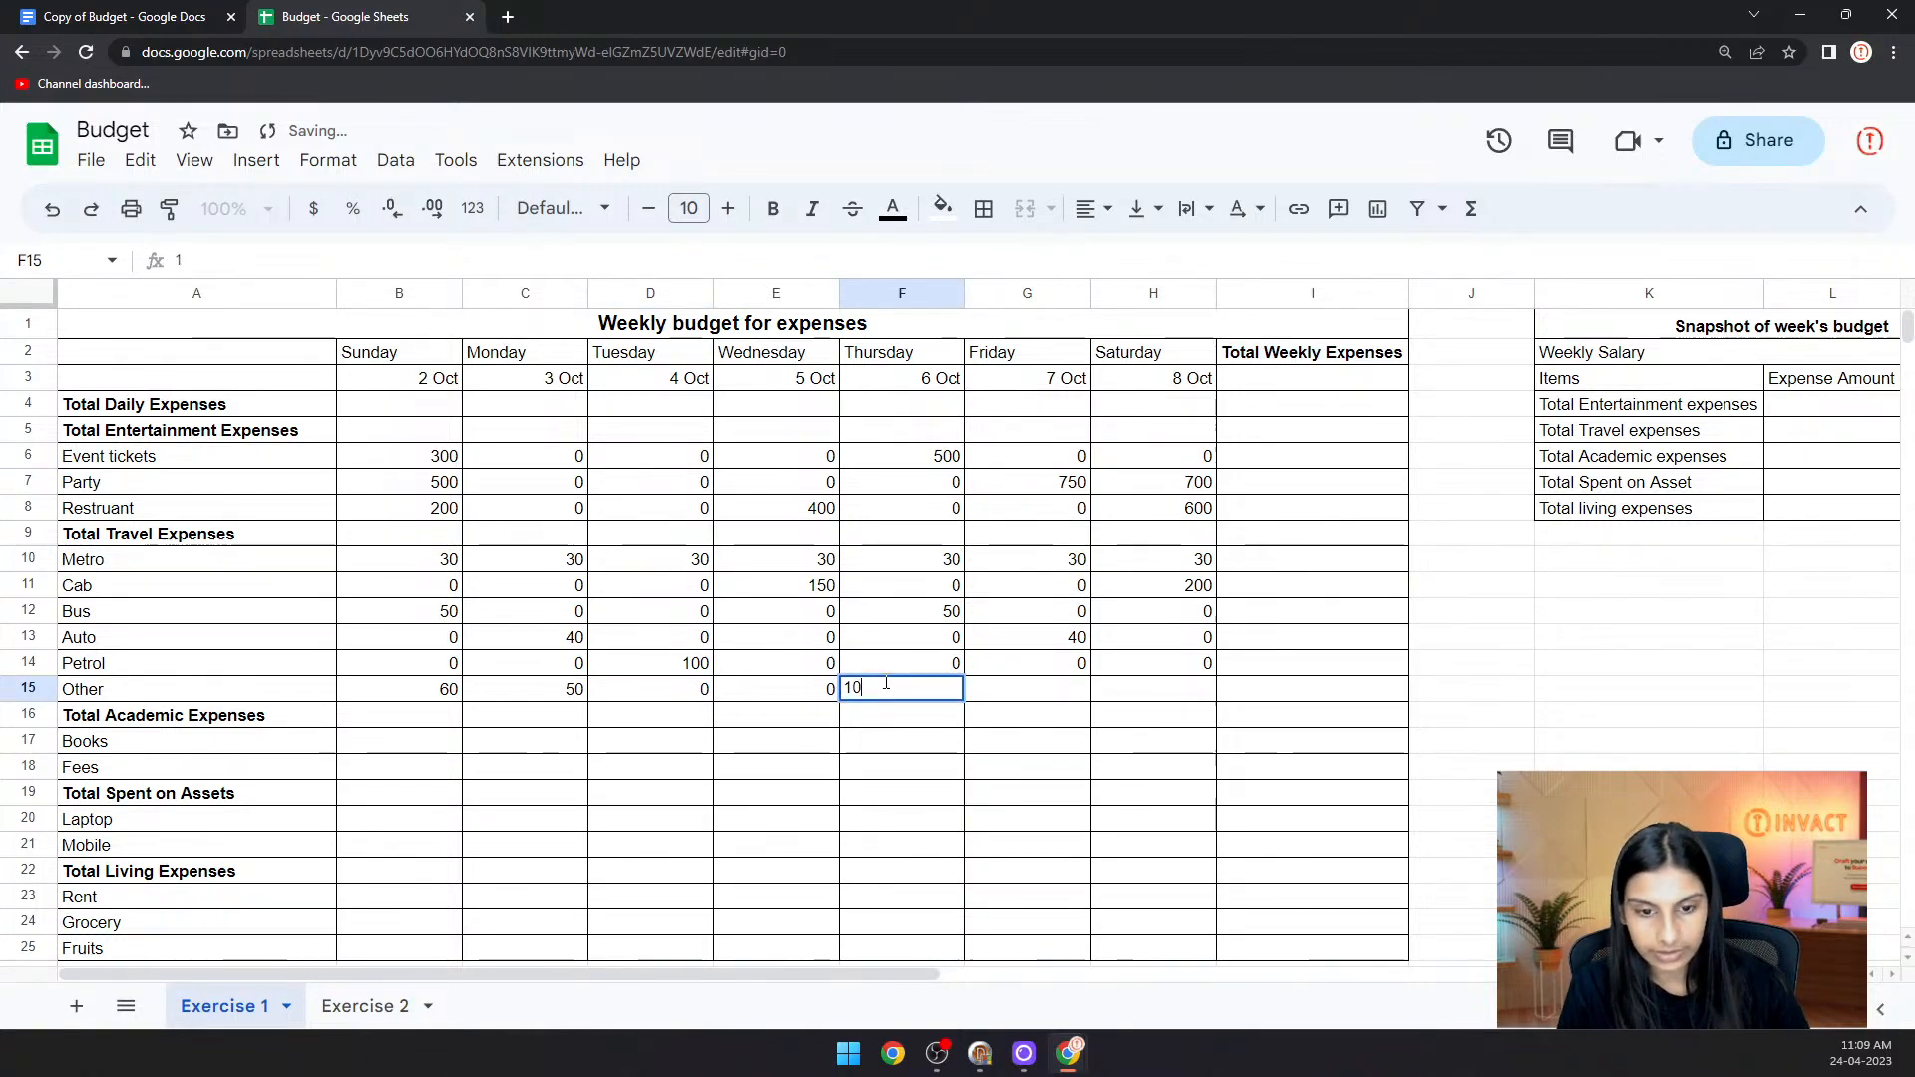
left_click(1032, 693)
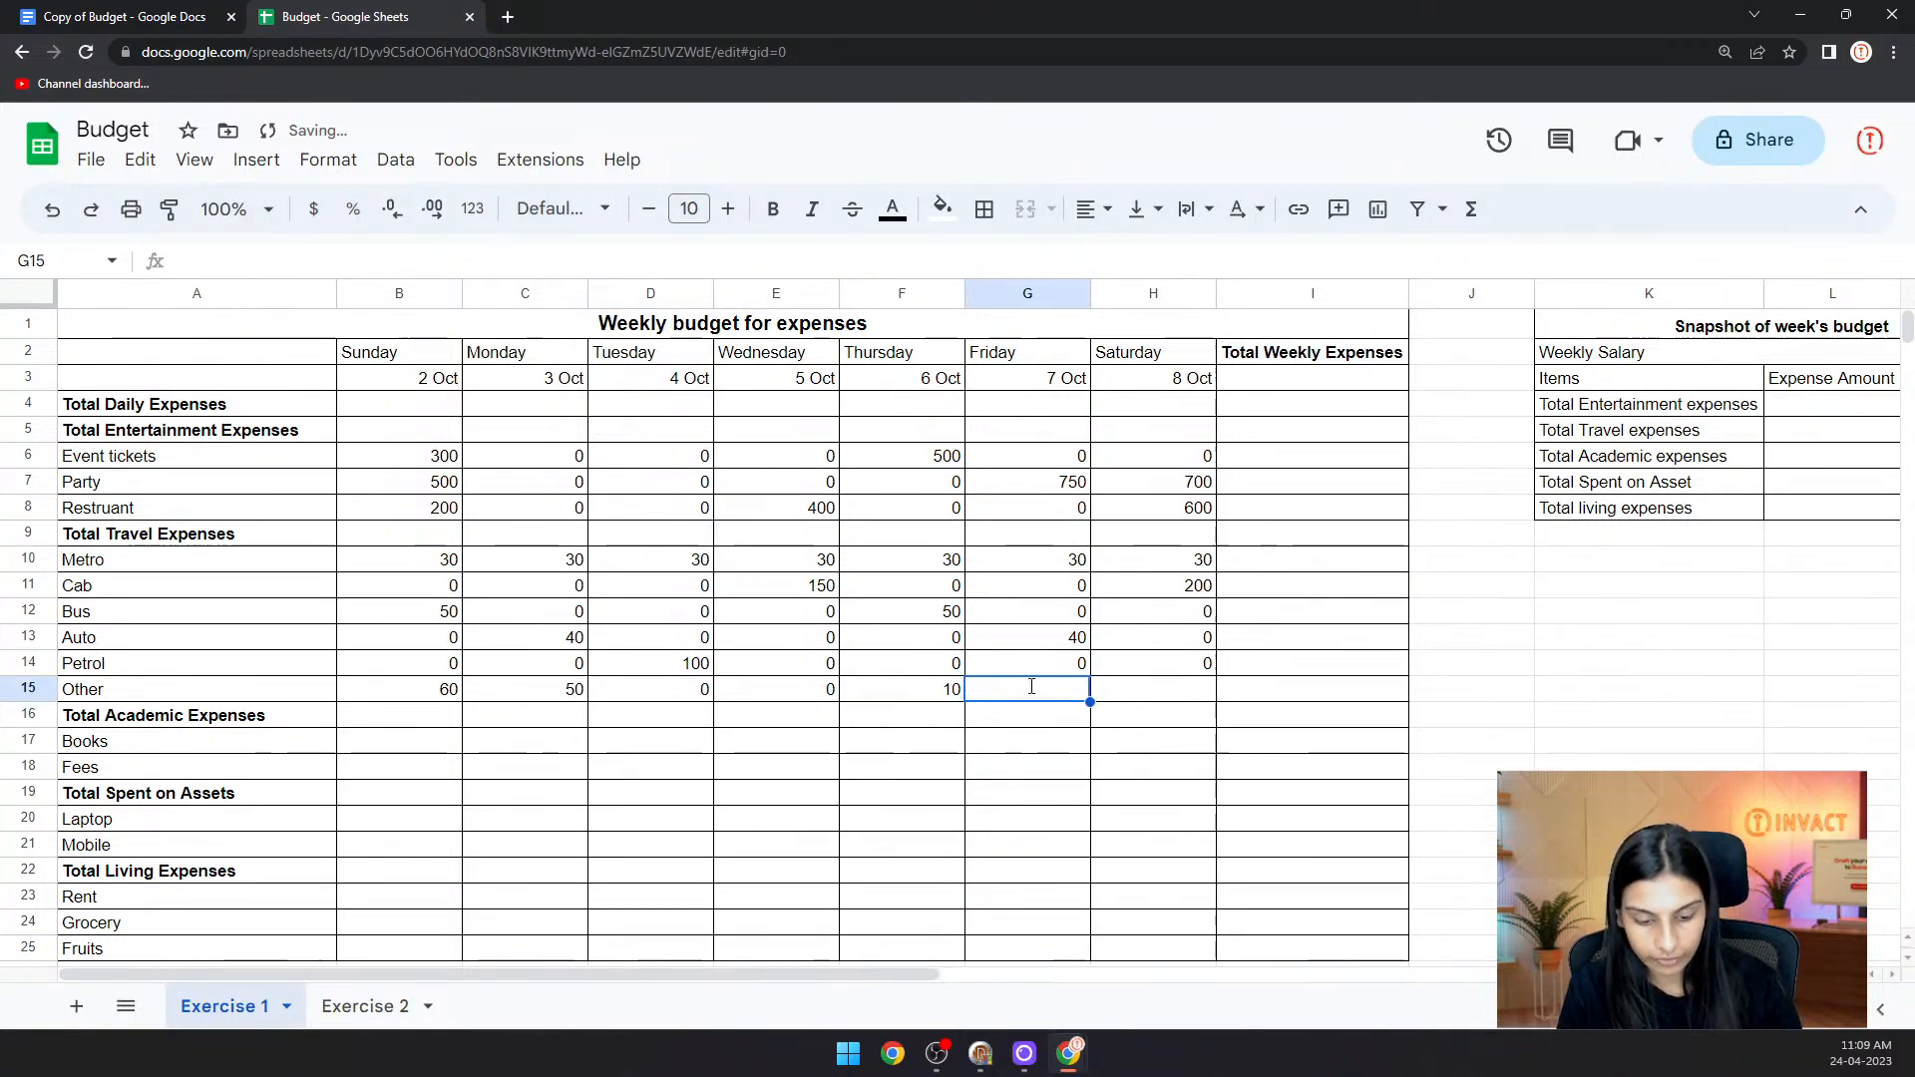
type("30")
left_click(1127, 695)
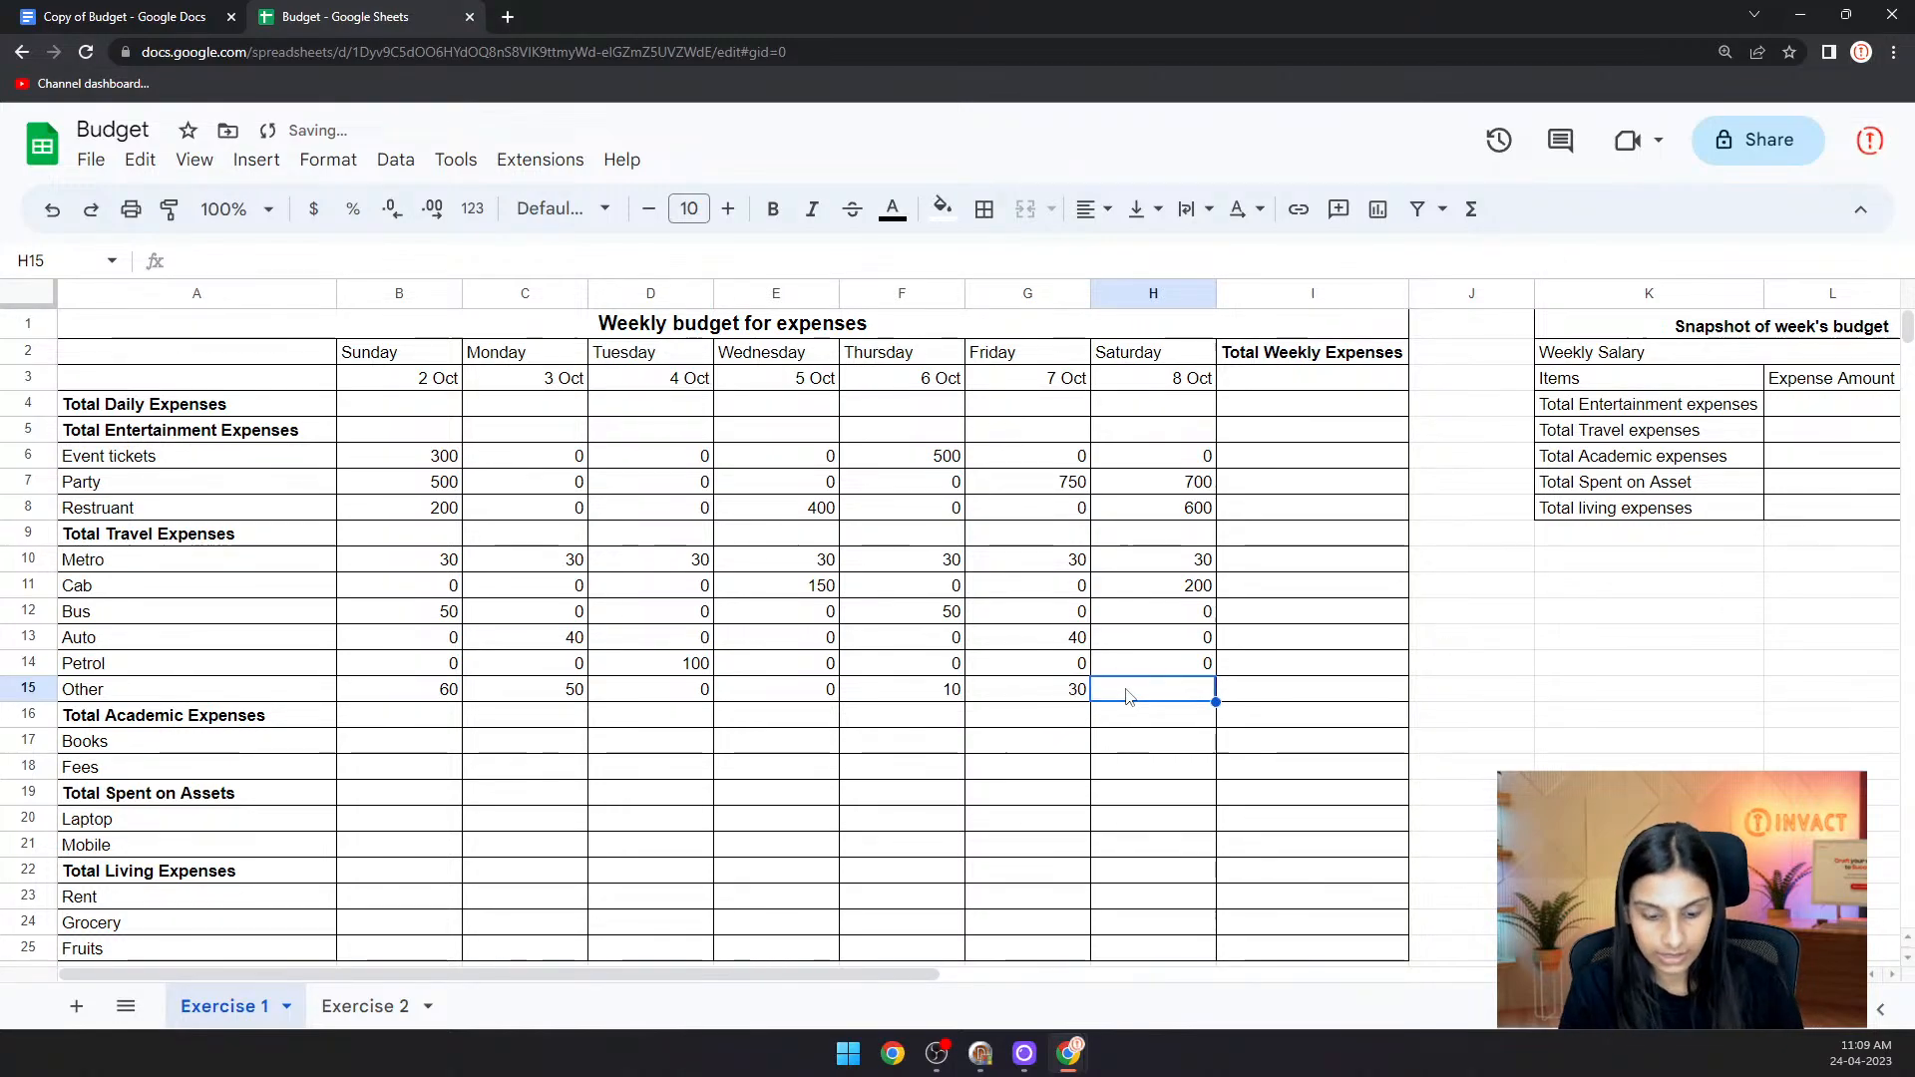
type("20")
left_click(823, 741)
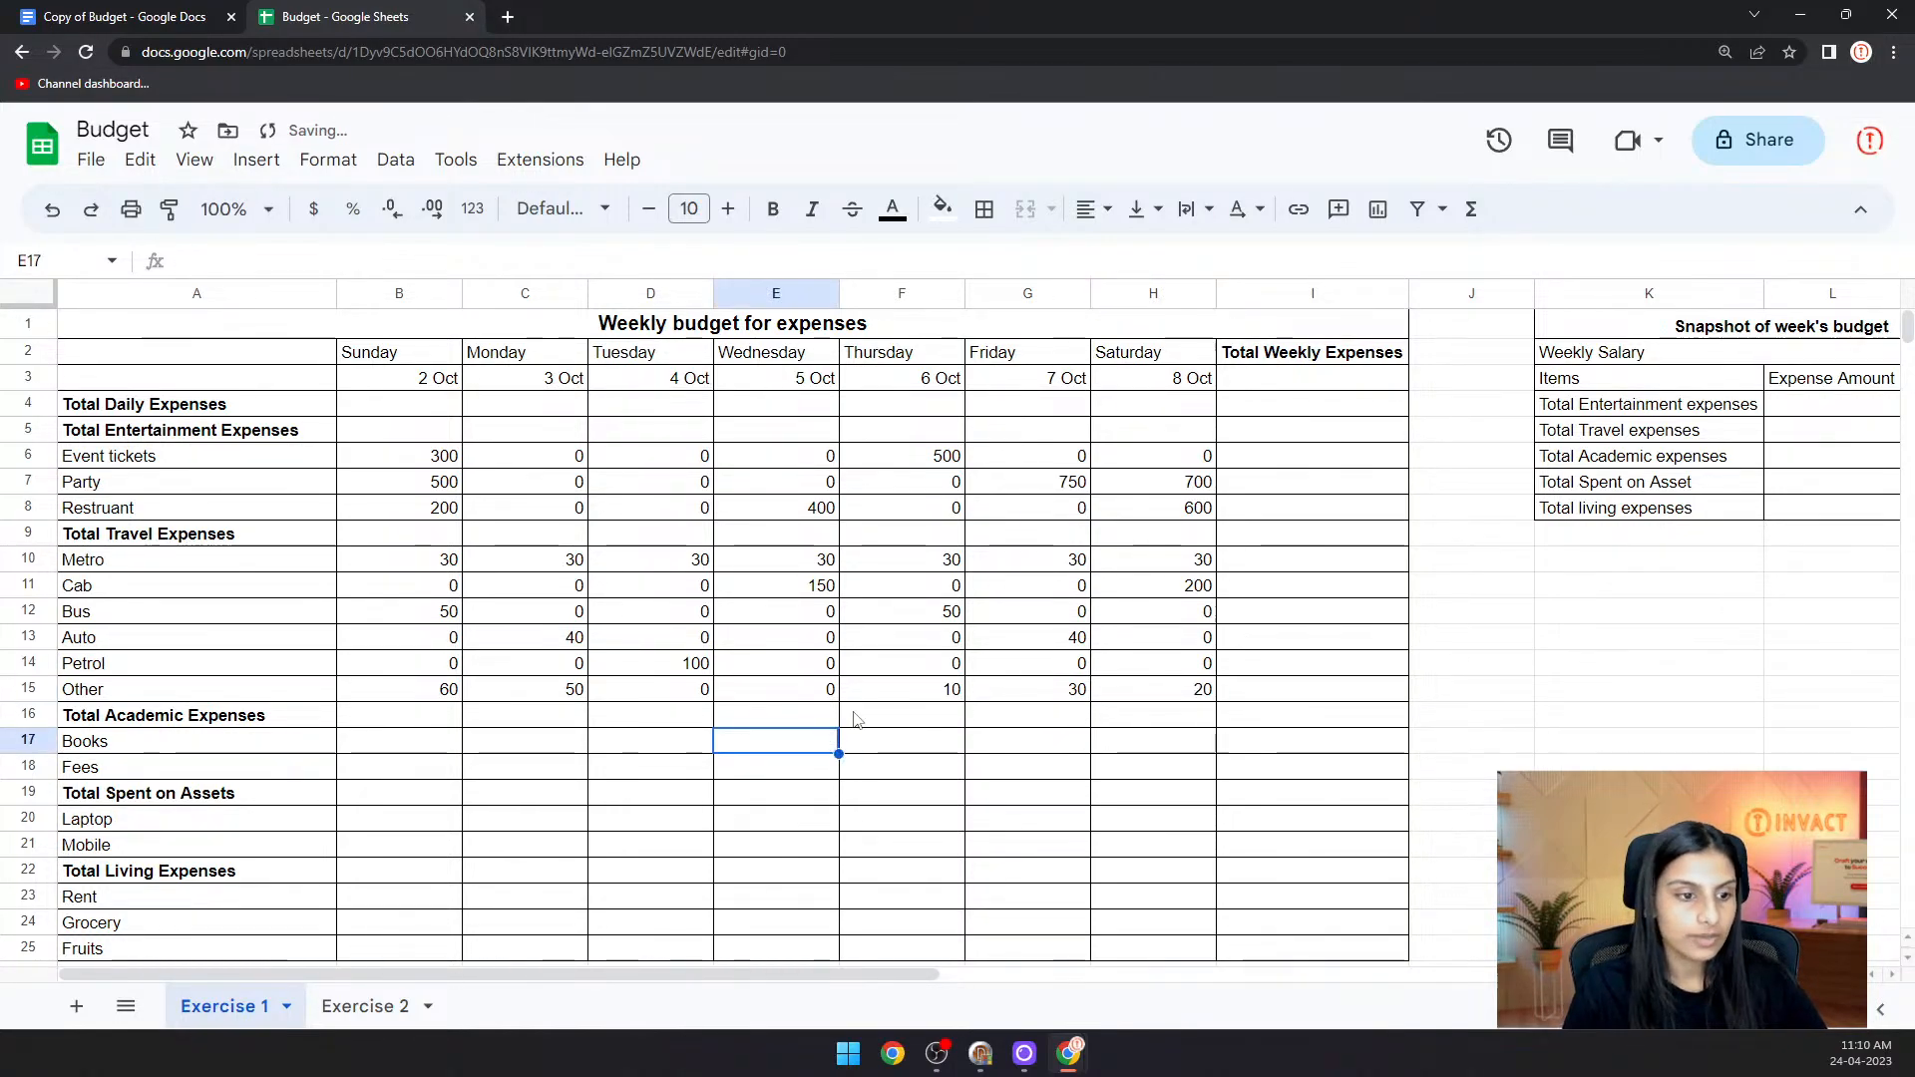
- Enter Books expenses of 0 for Sunday, 450 for Monday, and 0 for Tuesday, Wednesday and Thursday
scroll(570, 788, "down", 2)
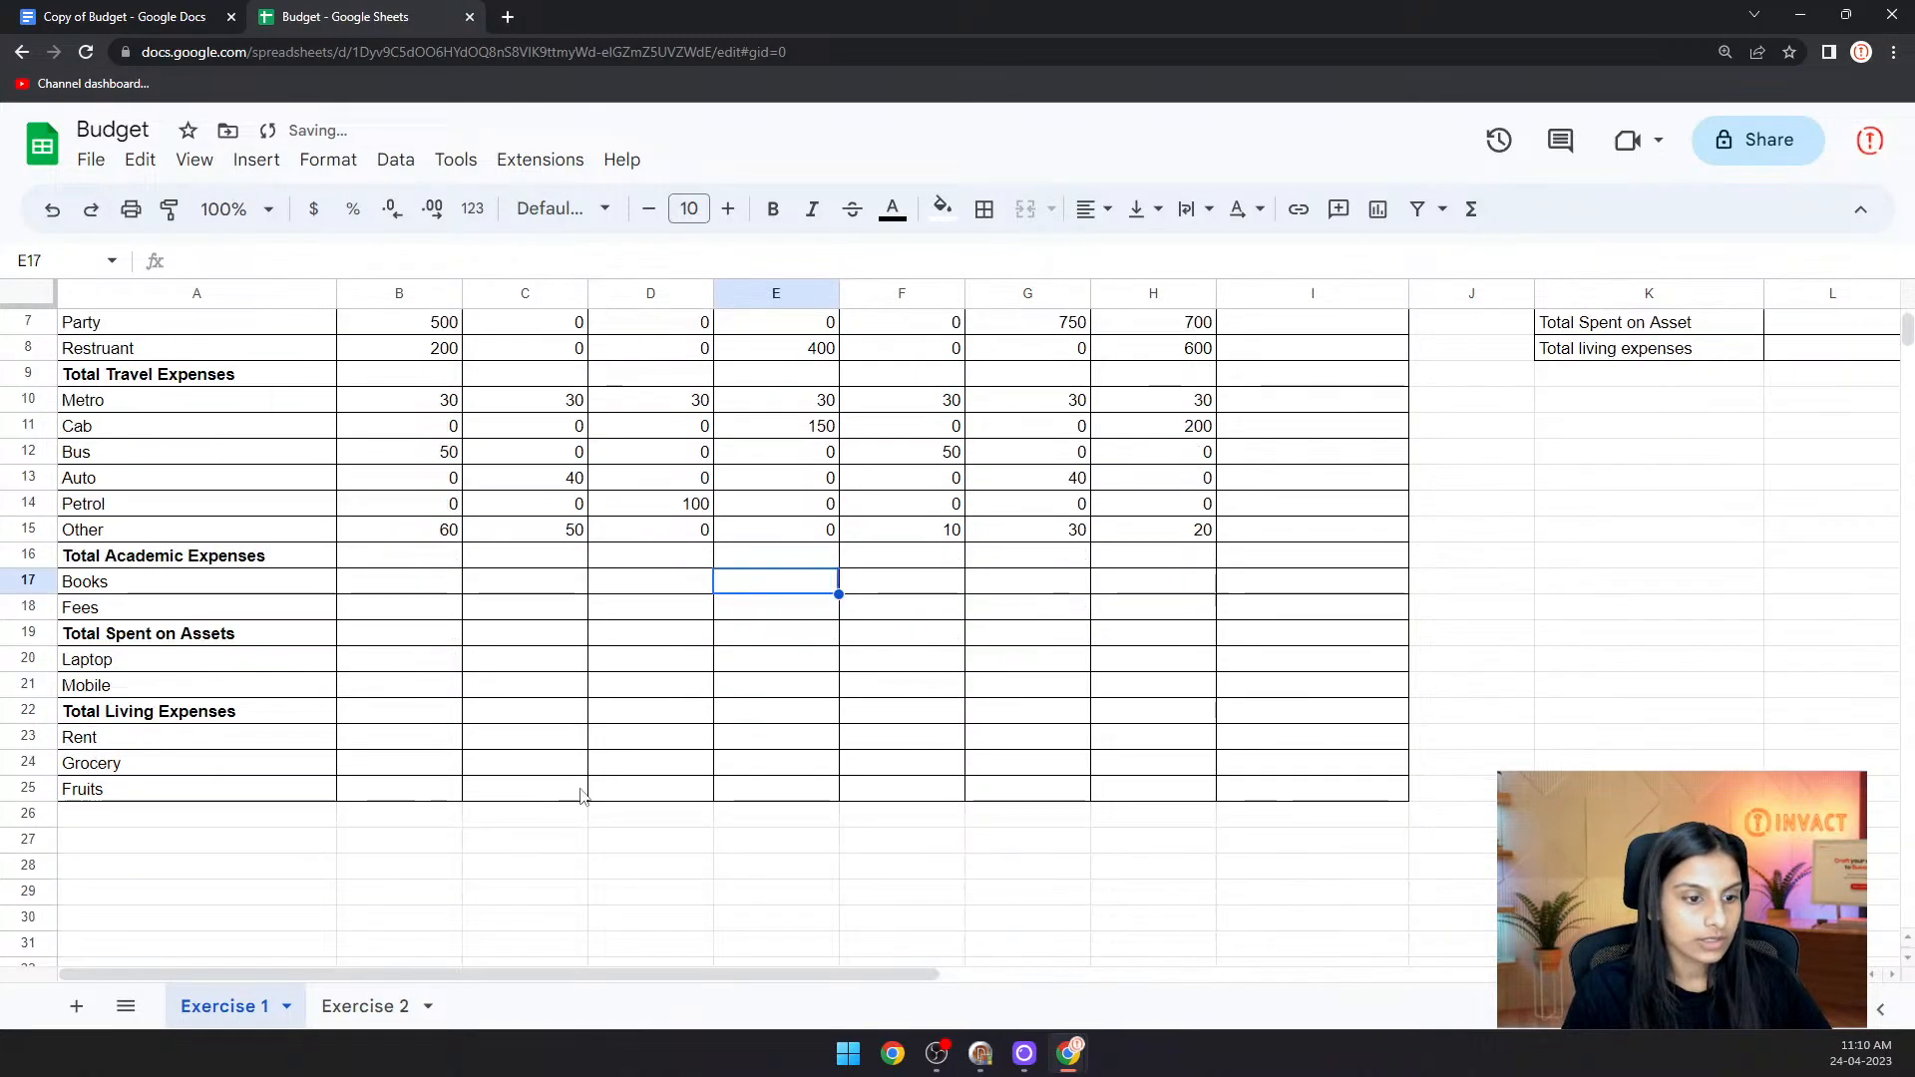
left_click(398, 587)
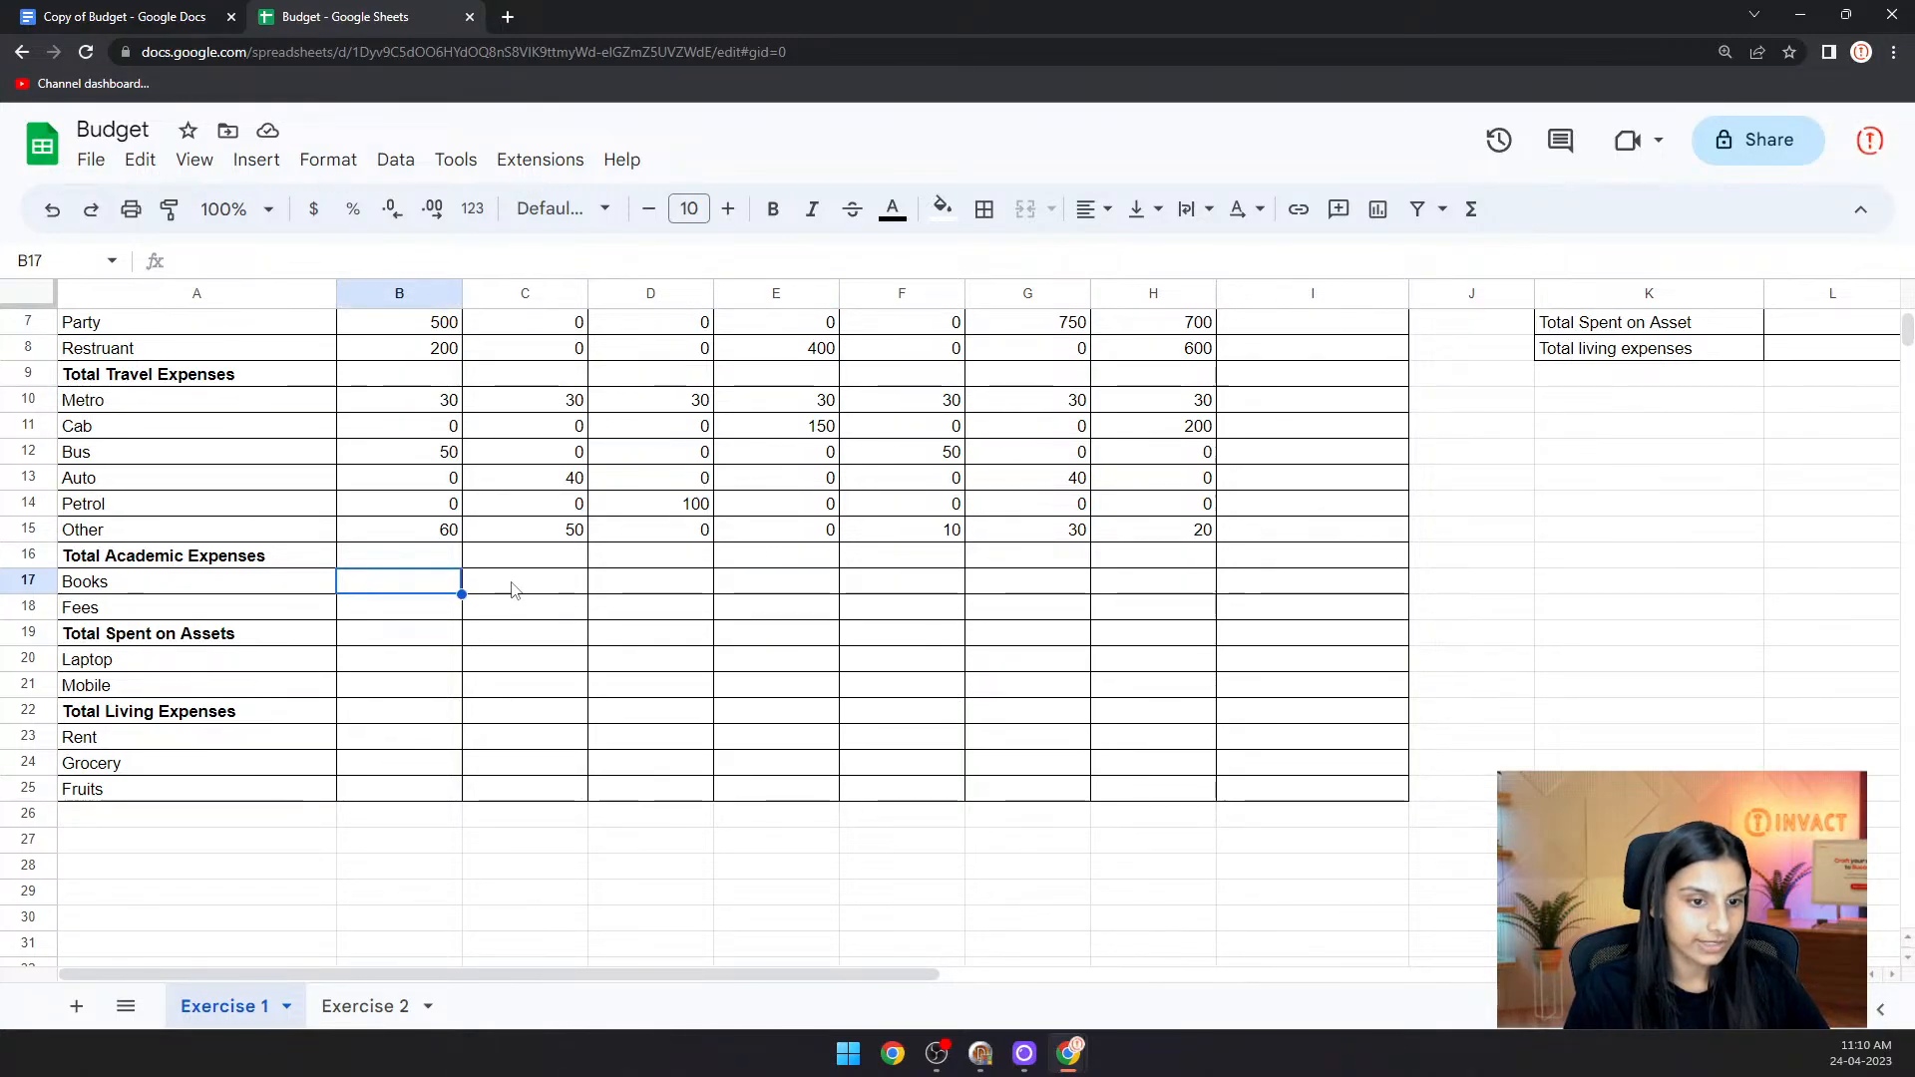
type("0")
key("Tab")
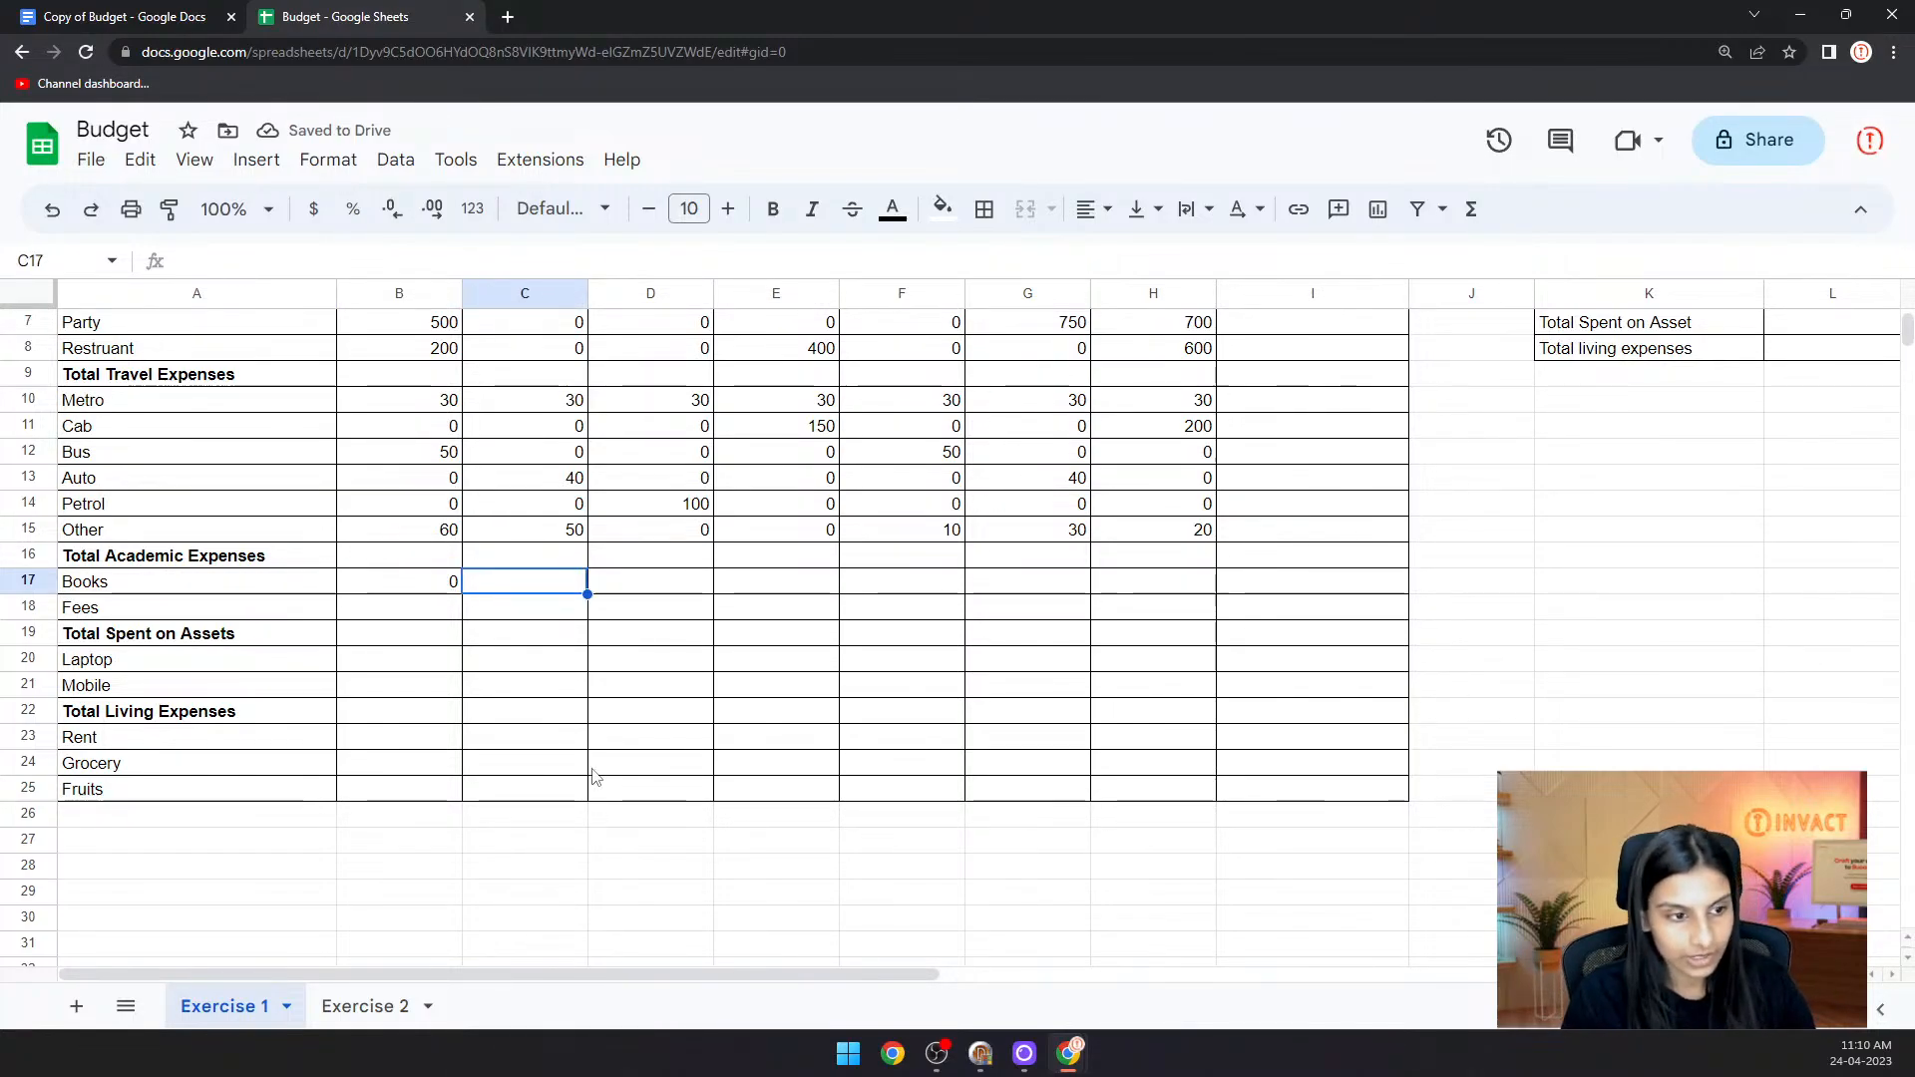
type("450")
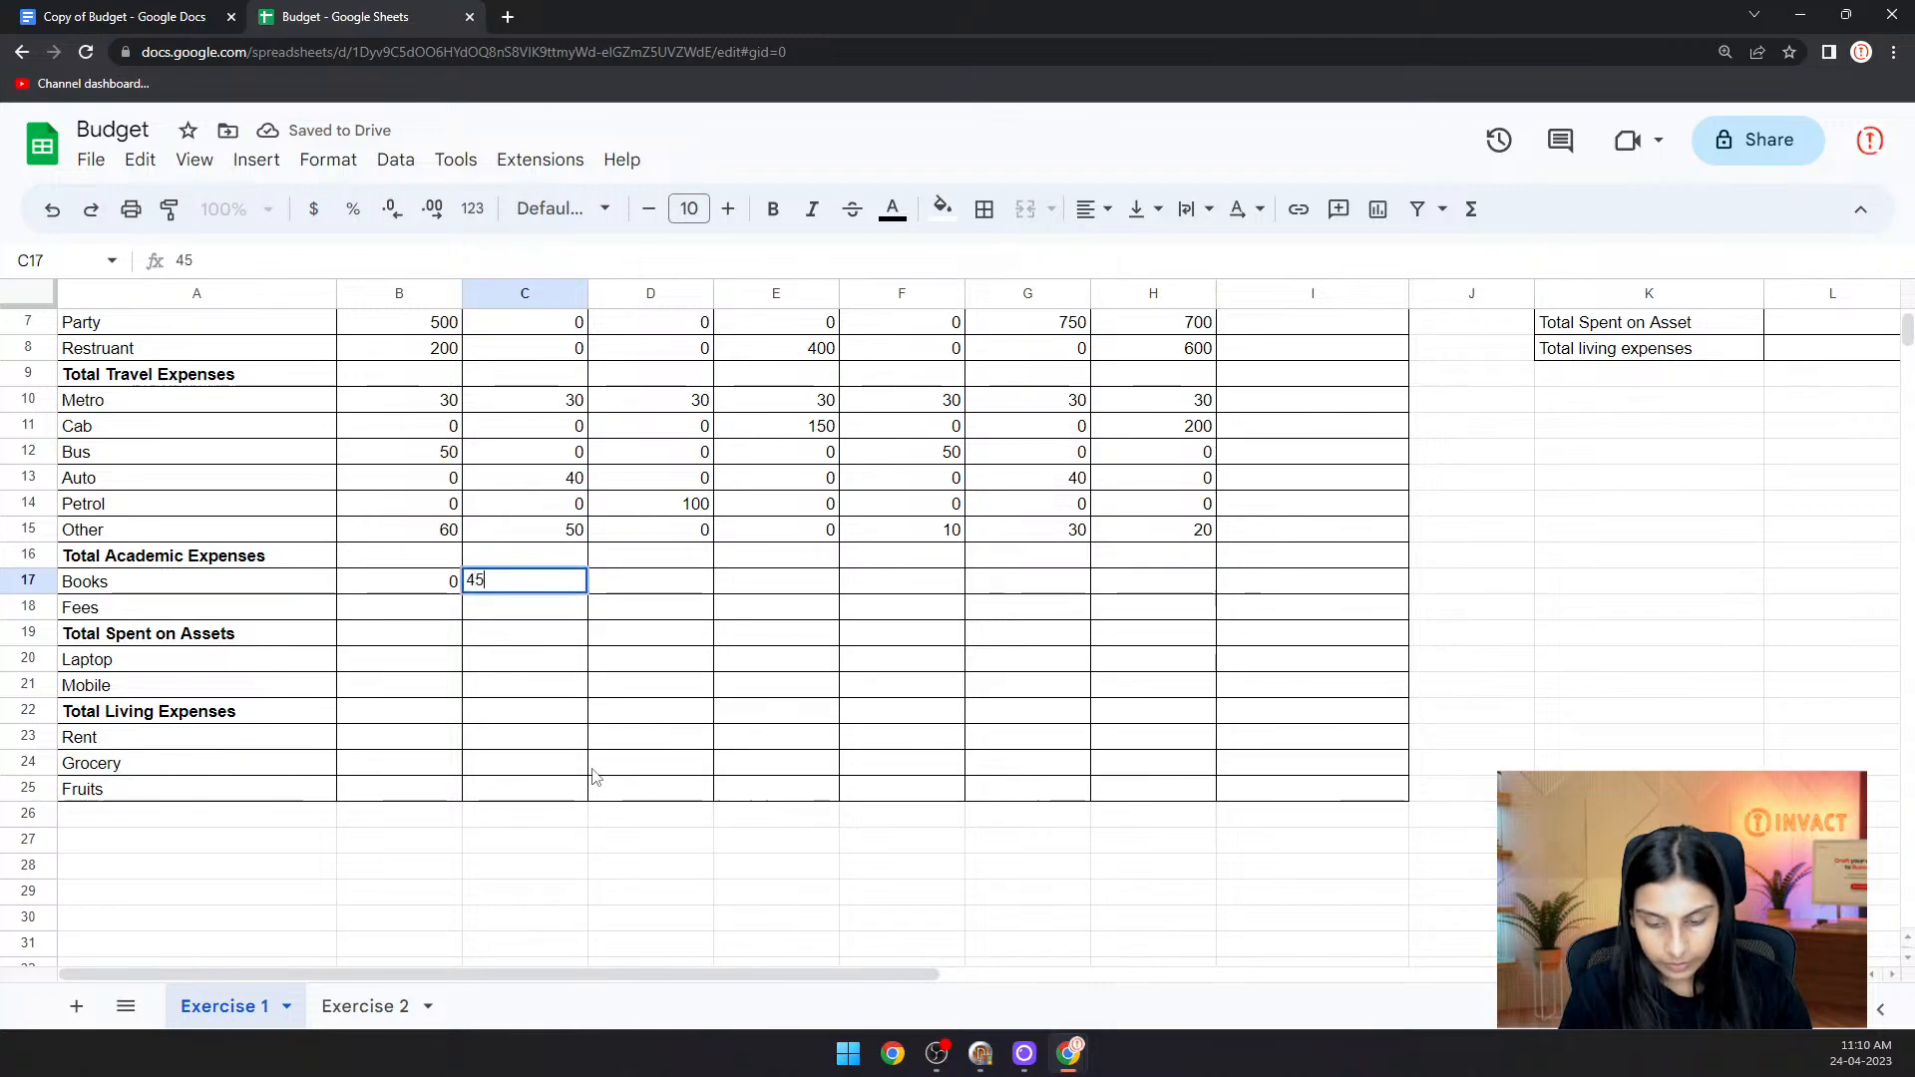
left_click(668, 584)
type("0")
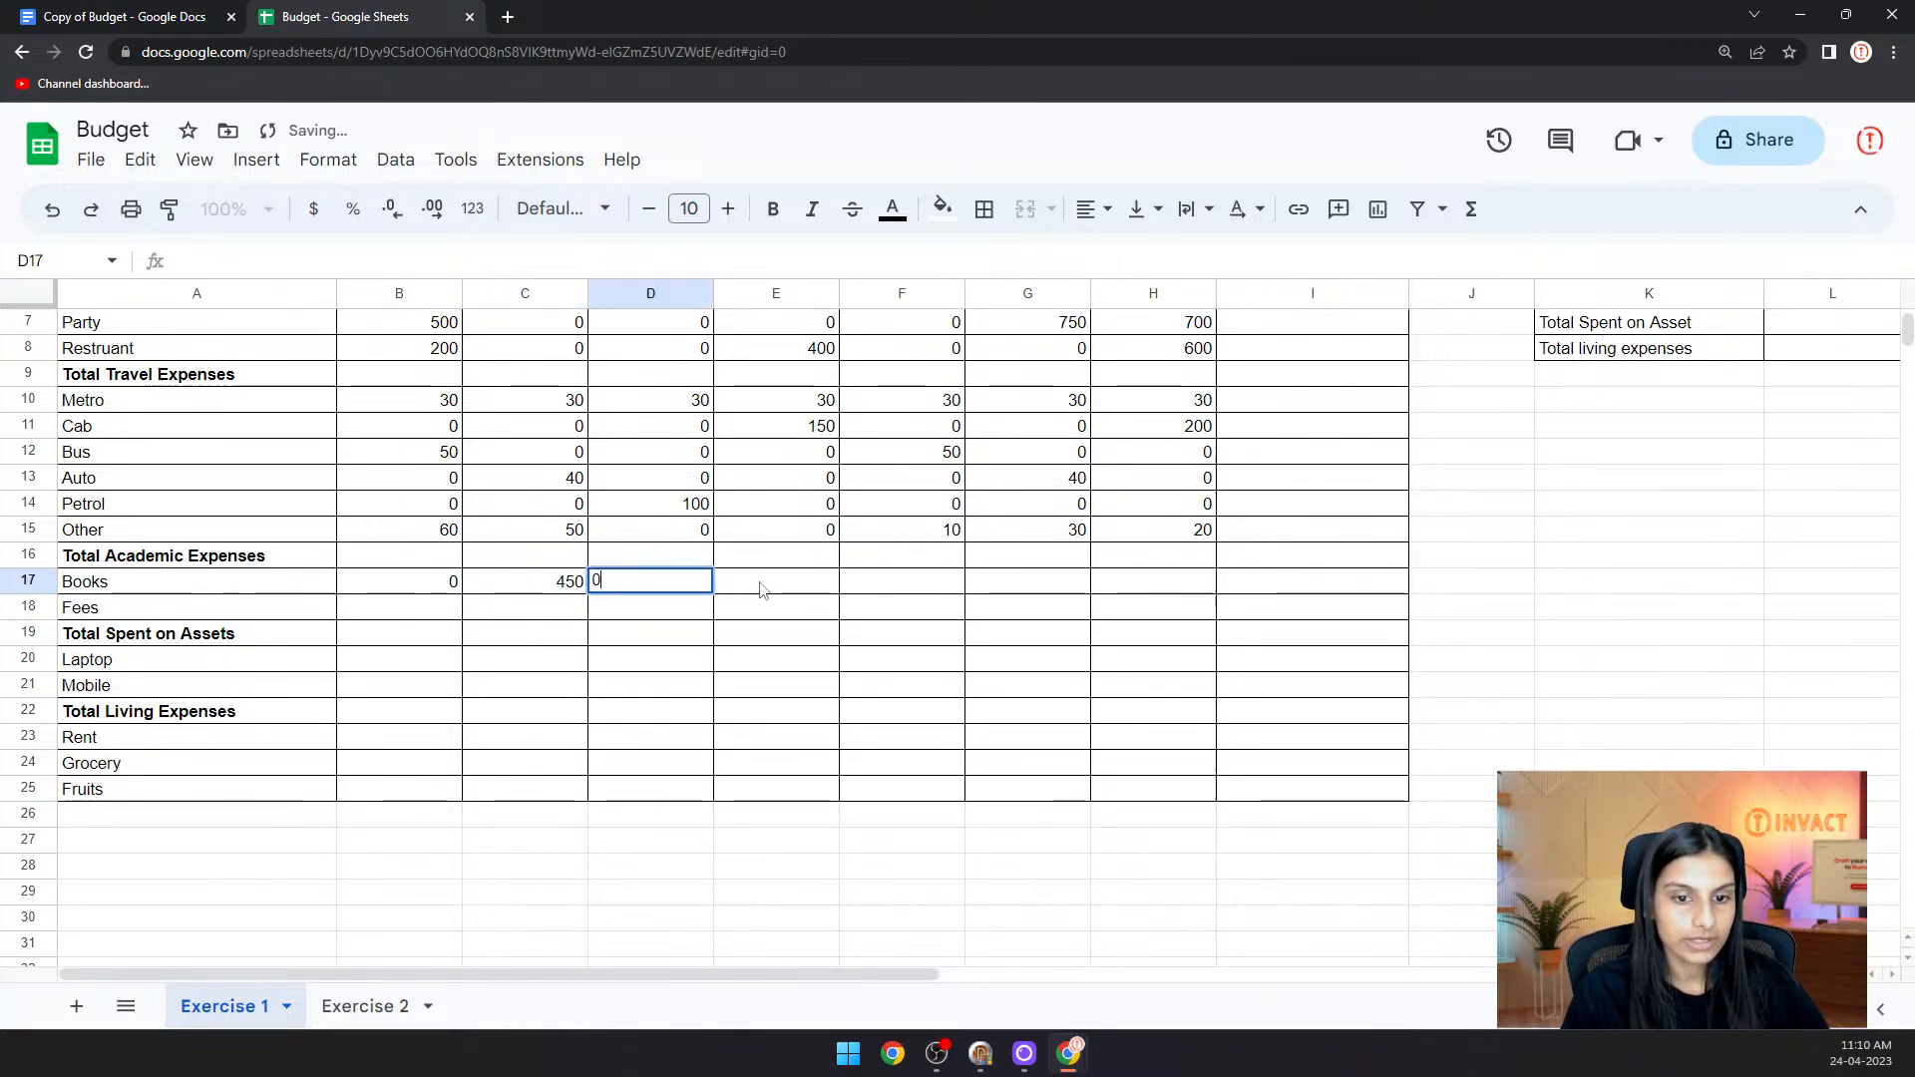
left_click(803, 589)
type("0")
left_click(888, 588)
type("0")
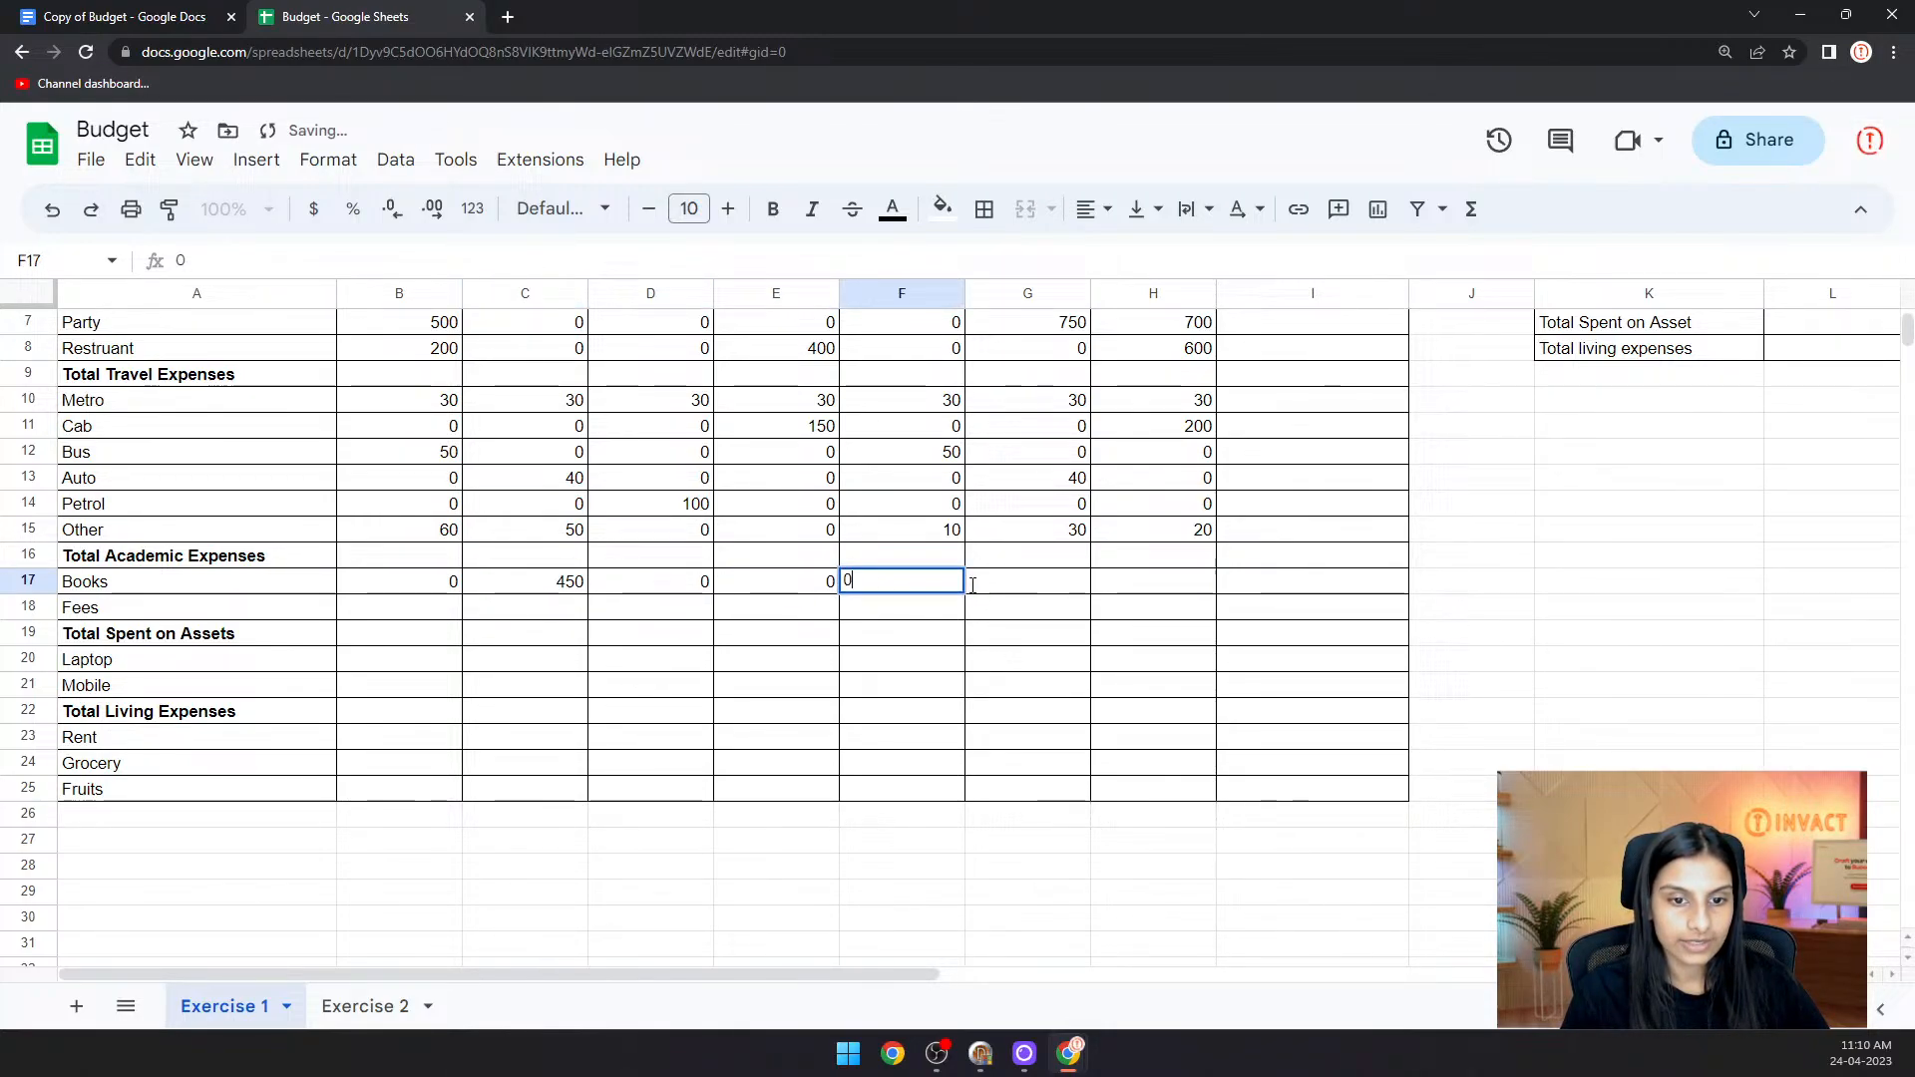
- Complete the Books row with 500 for Friday and 0 for Saturday
left_click(1040, 592)
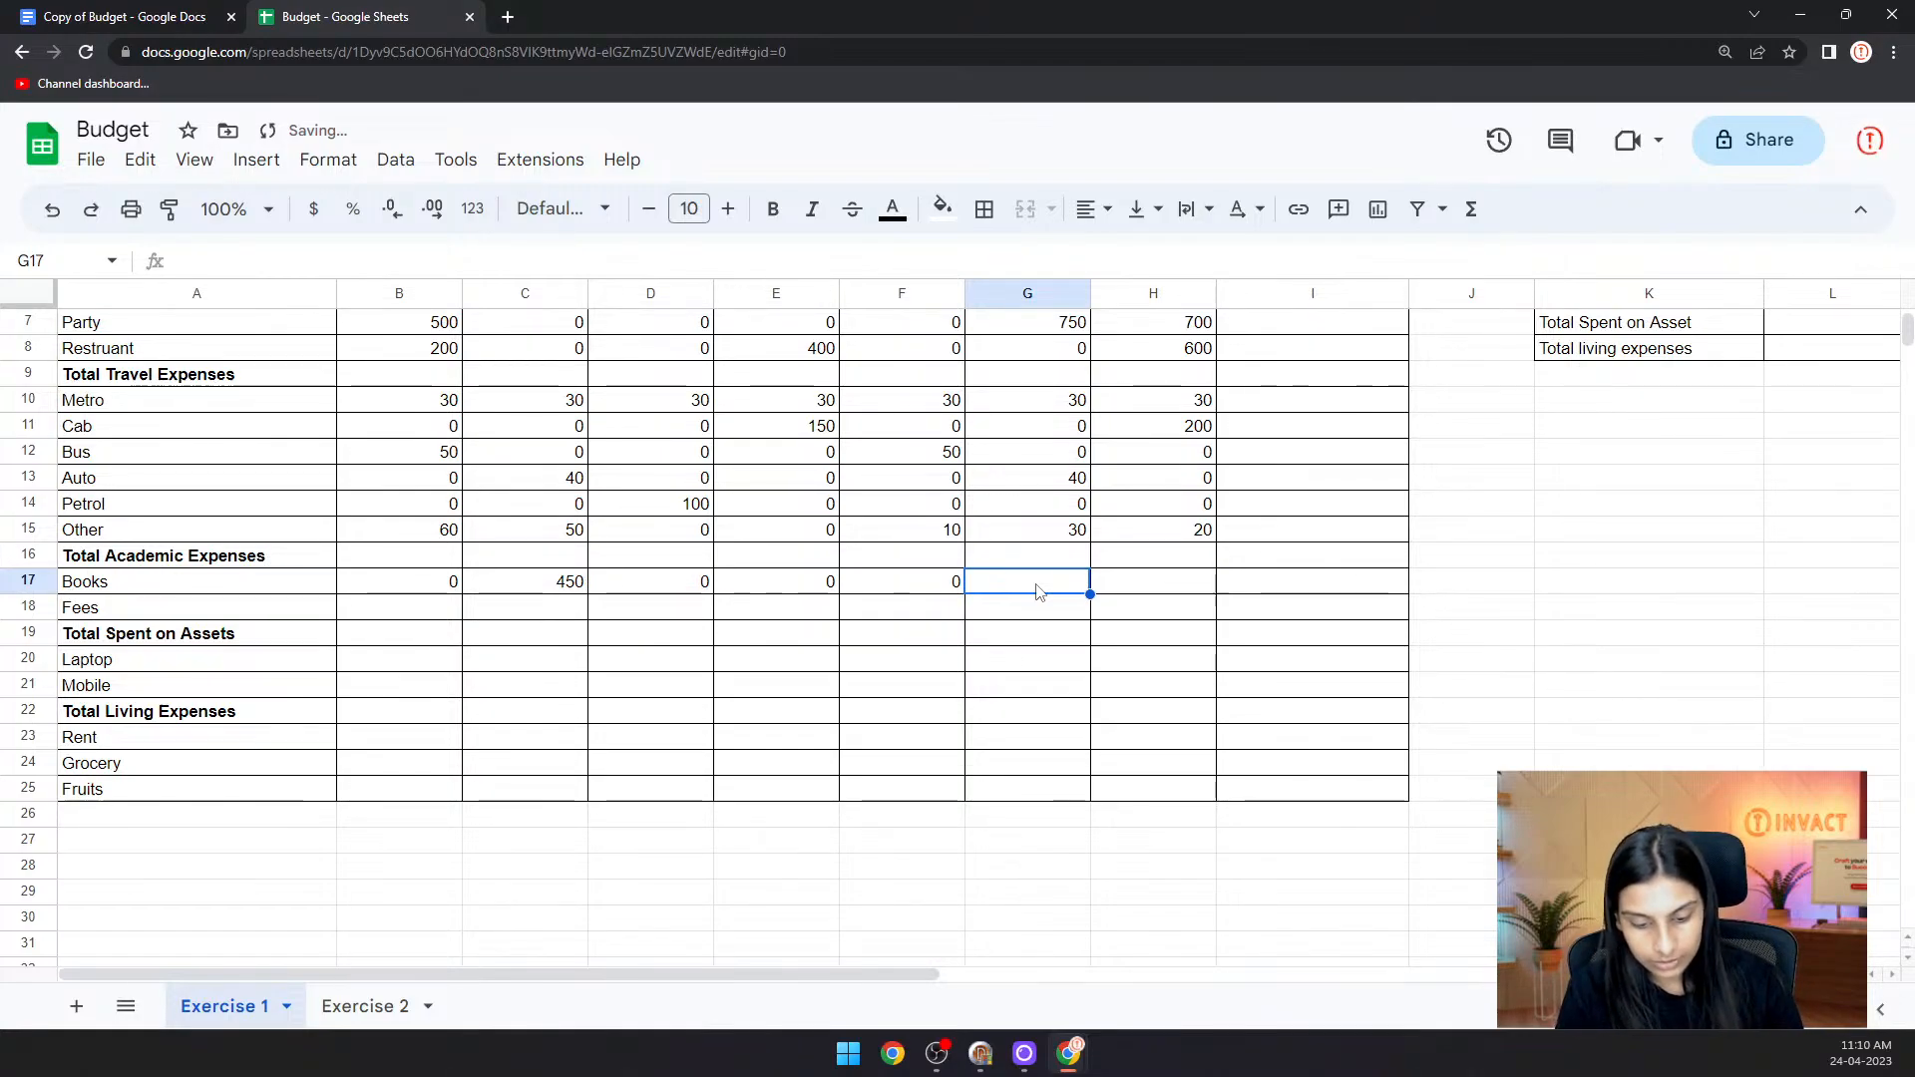
type("500")
scroll(1037, 583, "up", 2)
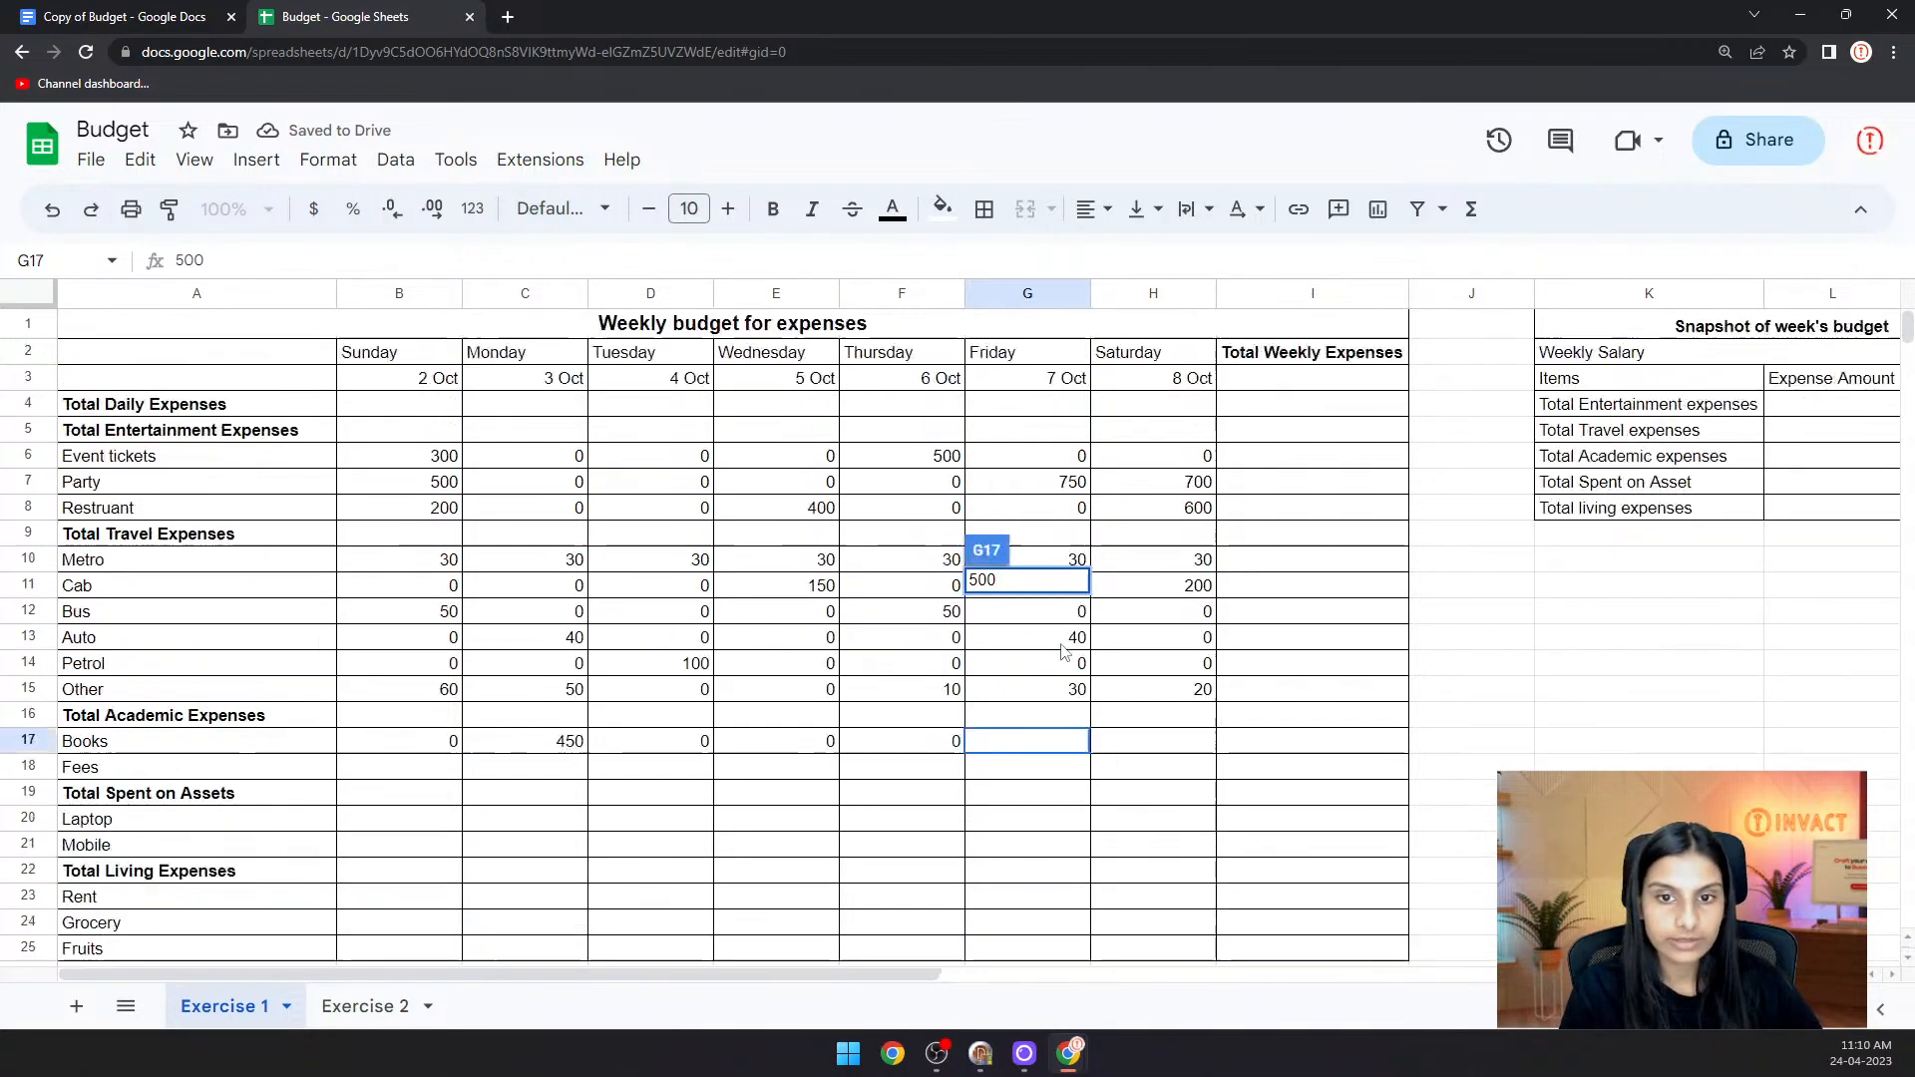
key("Return")
scroll(1047, 748, "down", 1)
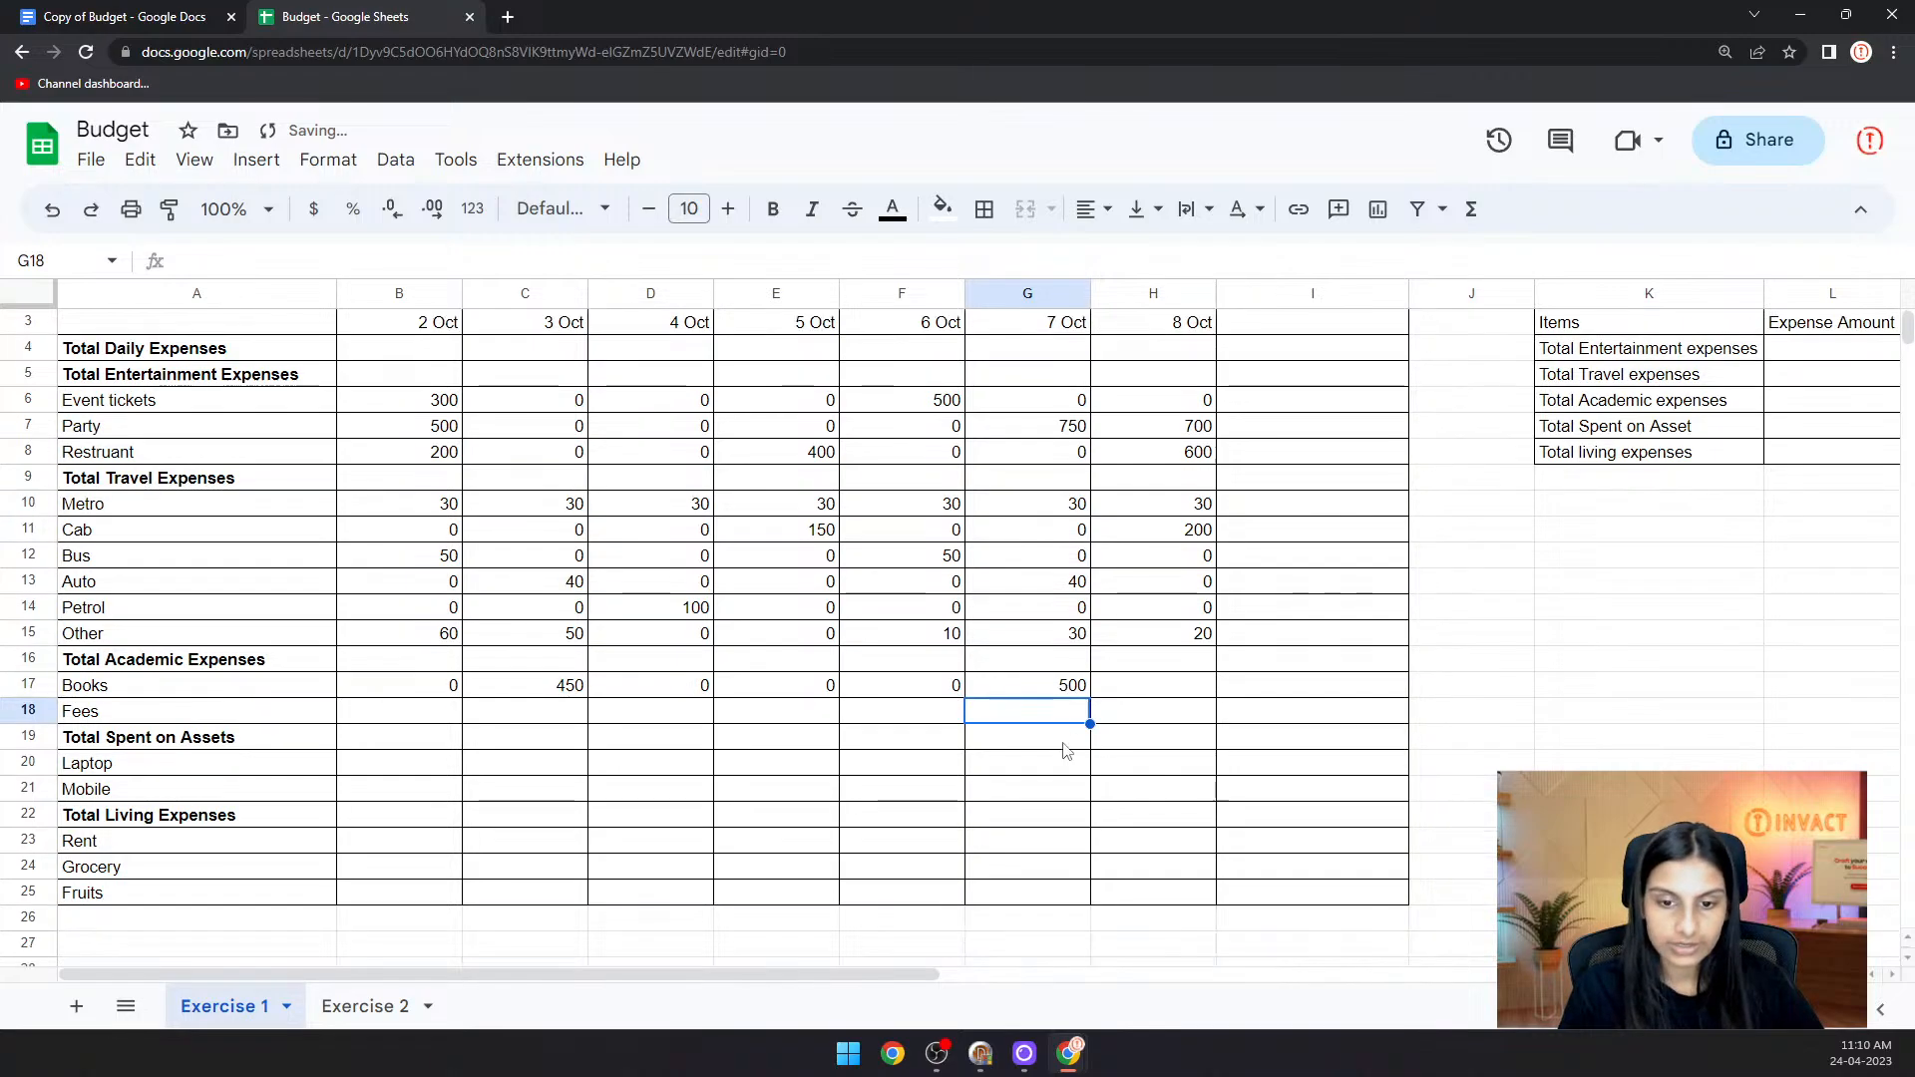
left_click(1150, 688)
type("0")
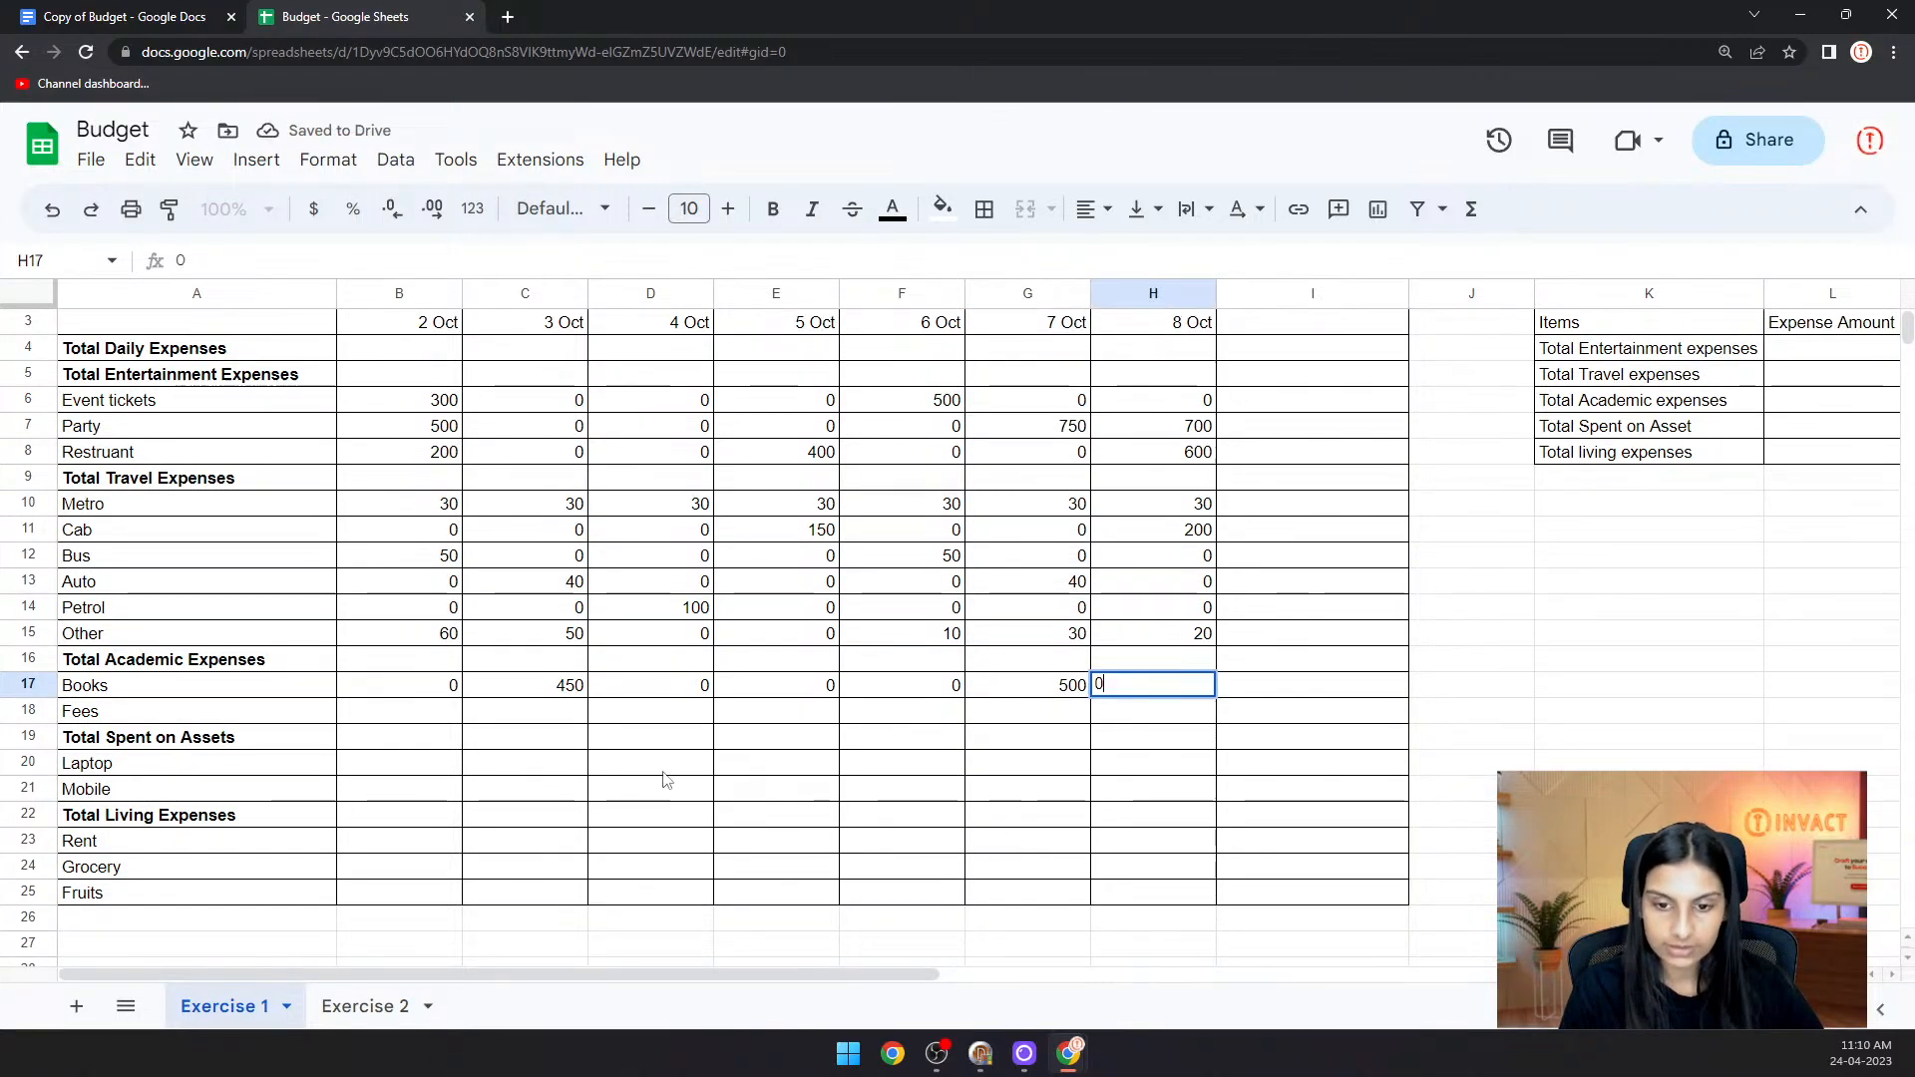
- Enter Fees expenses of 300 for Sunday and 0 for Monday, Tuesday and Wednesday
left_click(434, 718)
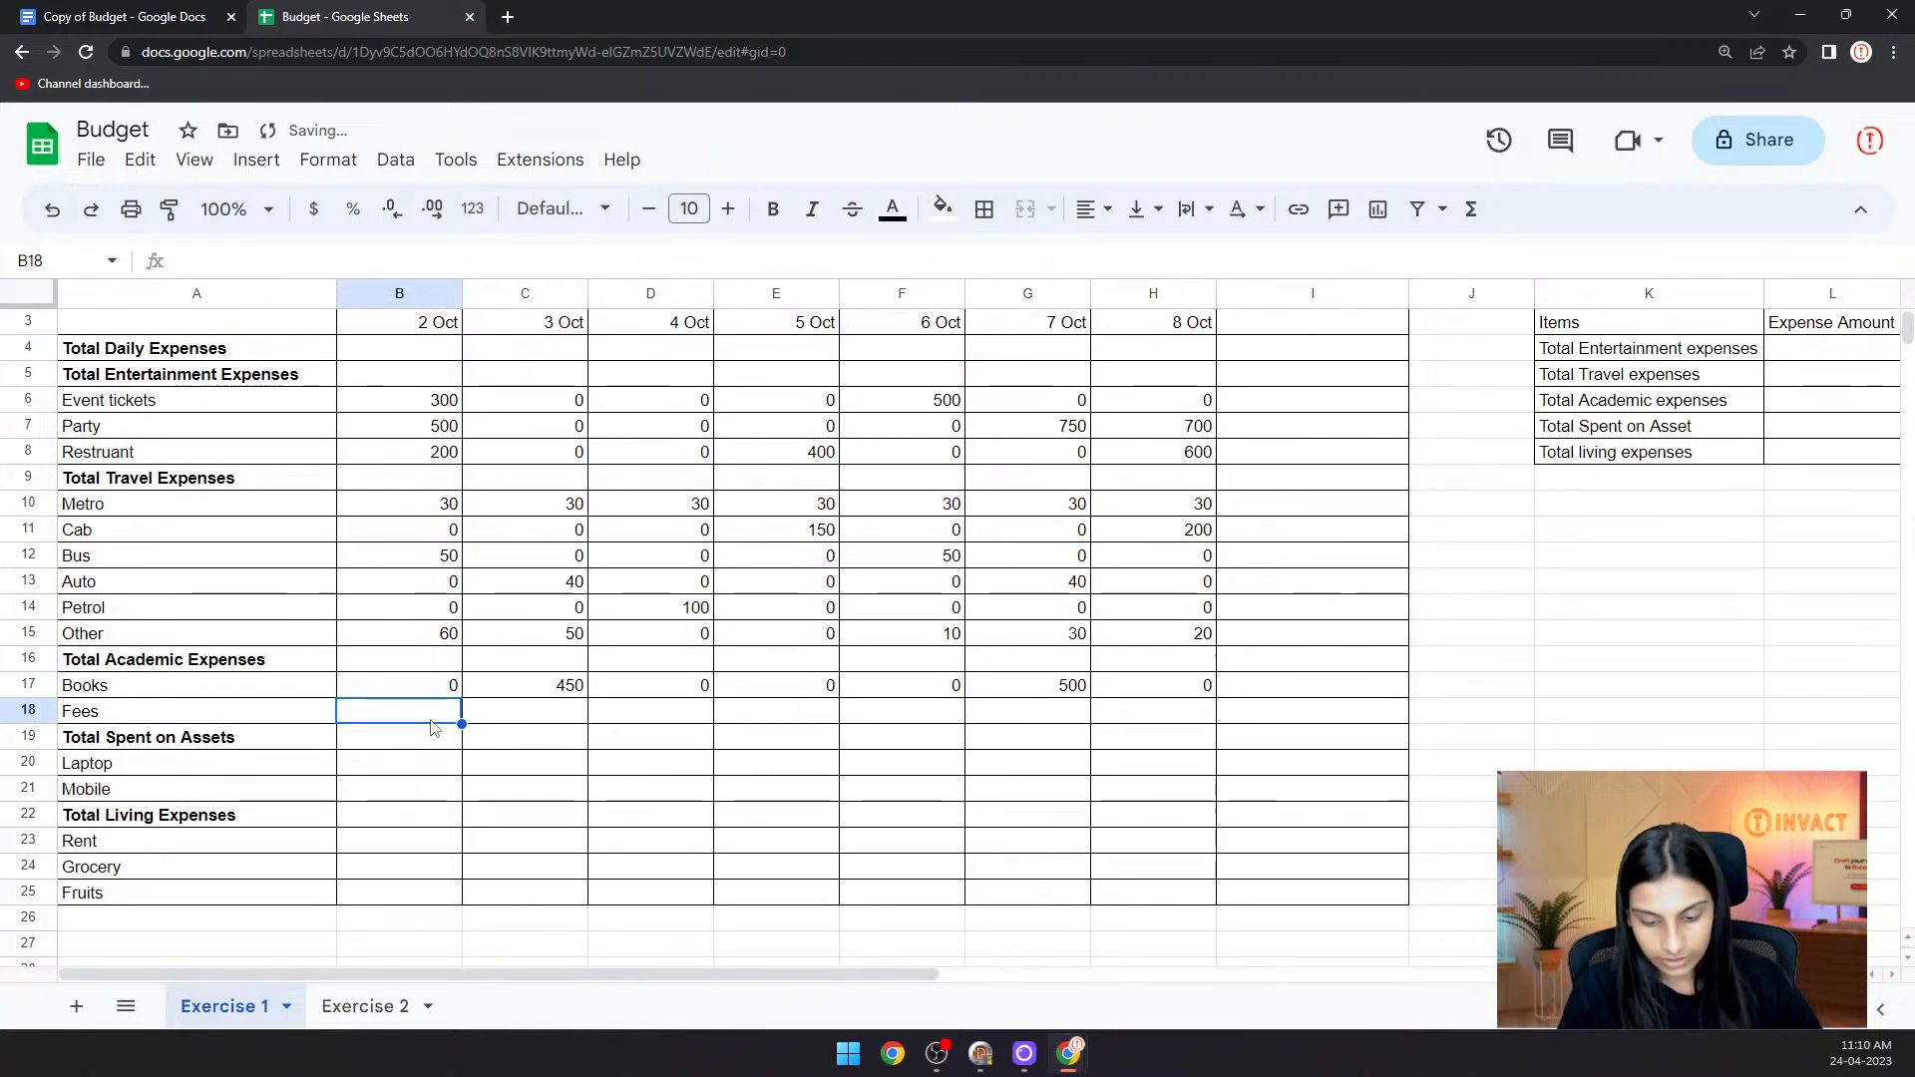
type("300")
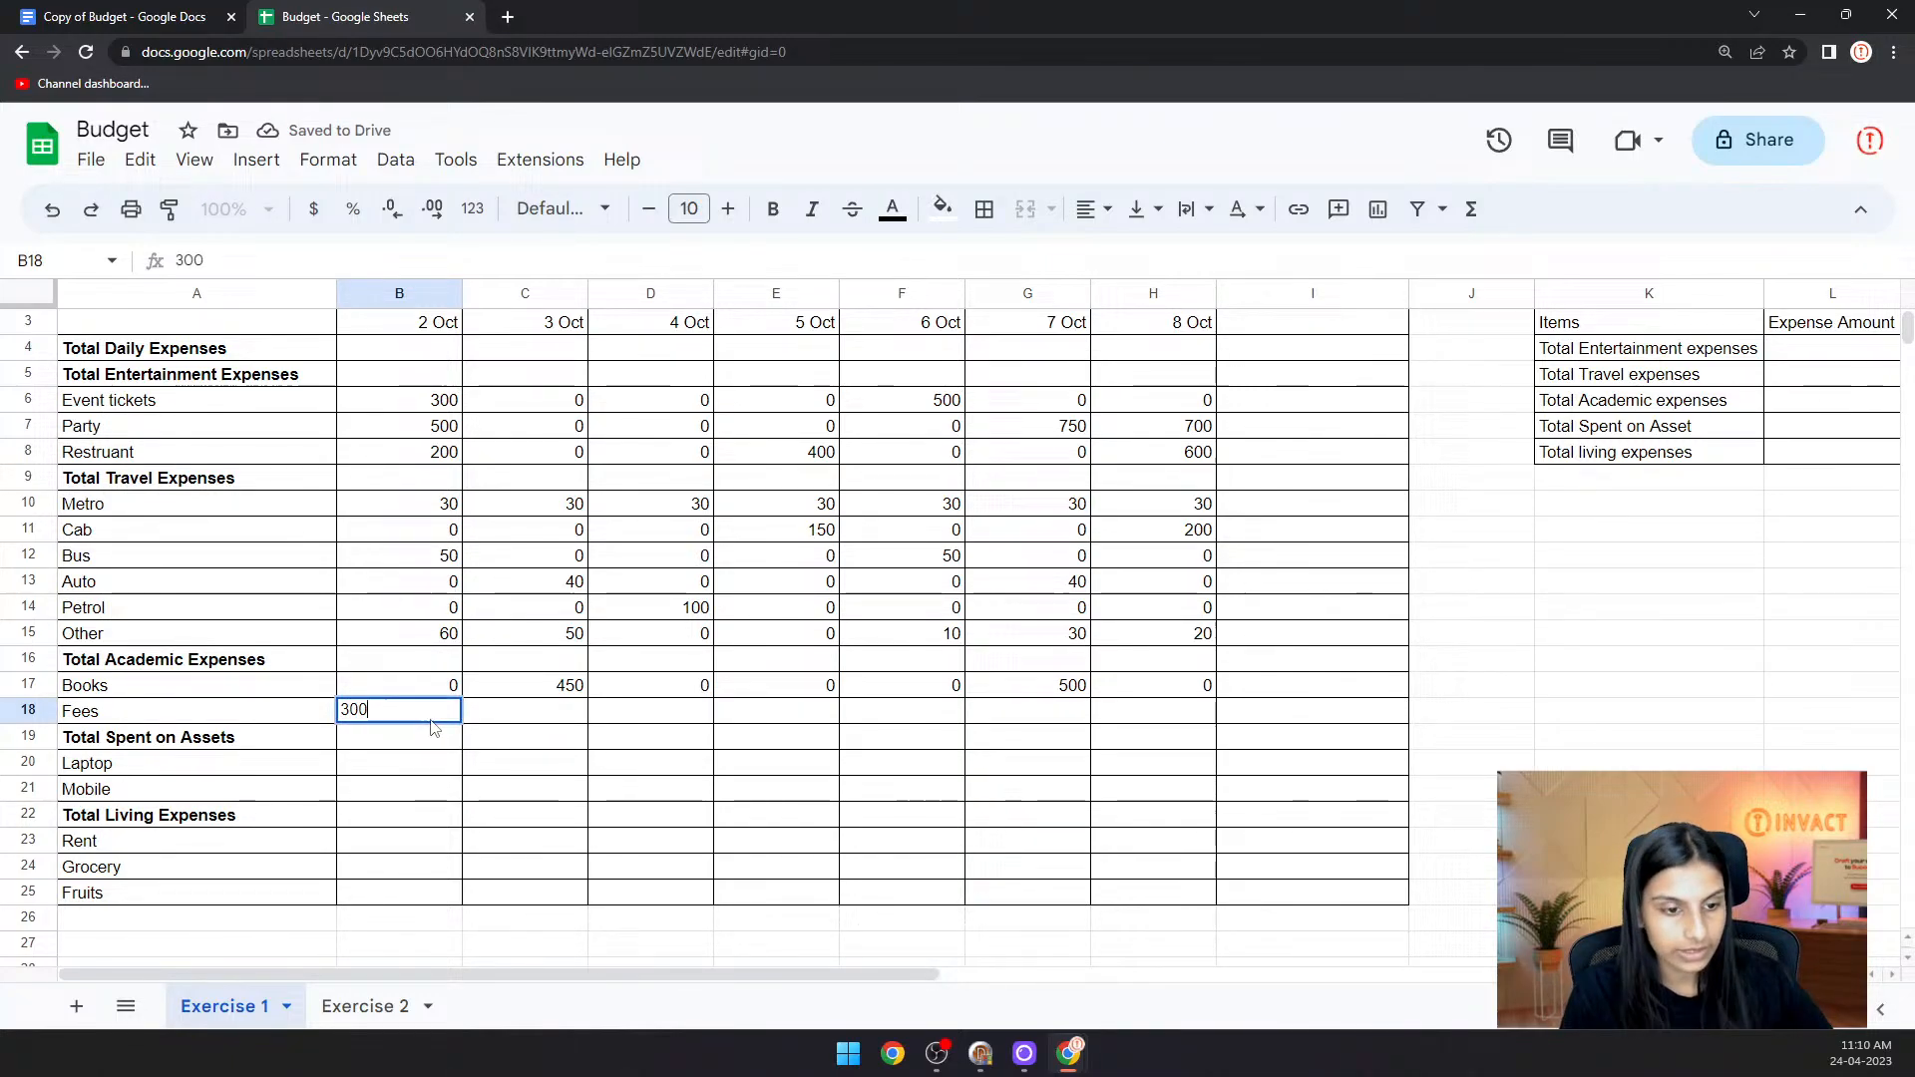
left_click(546, 723)
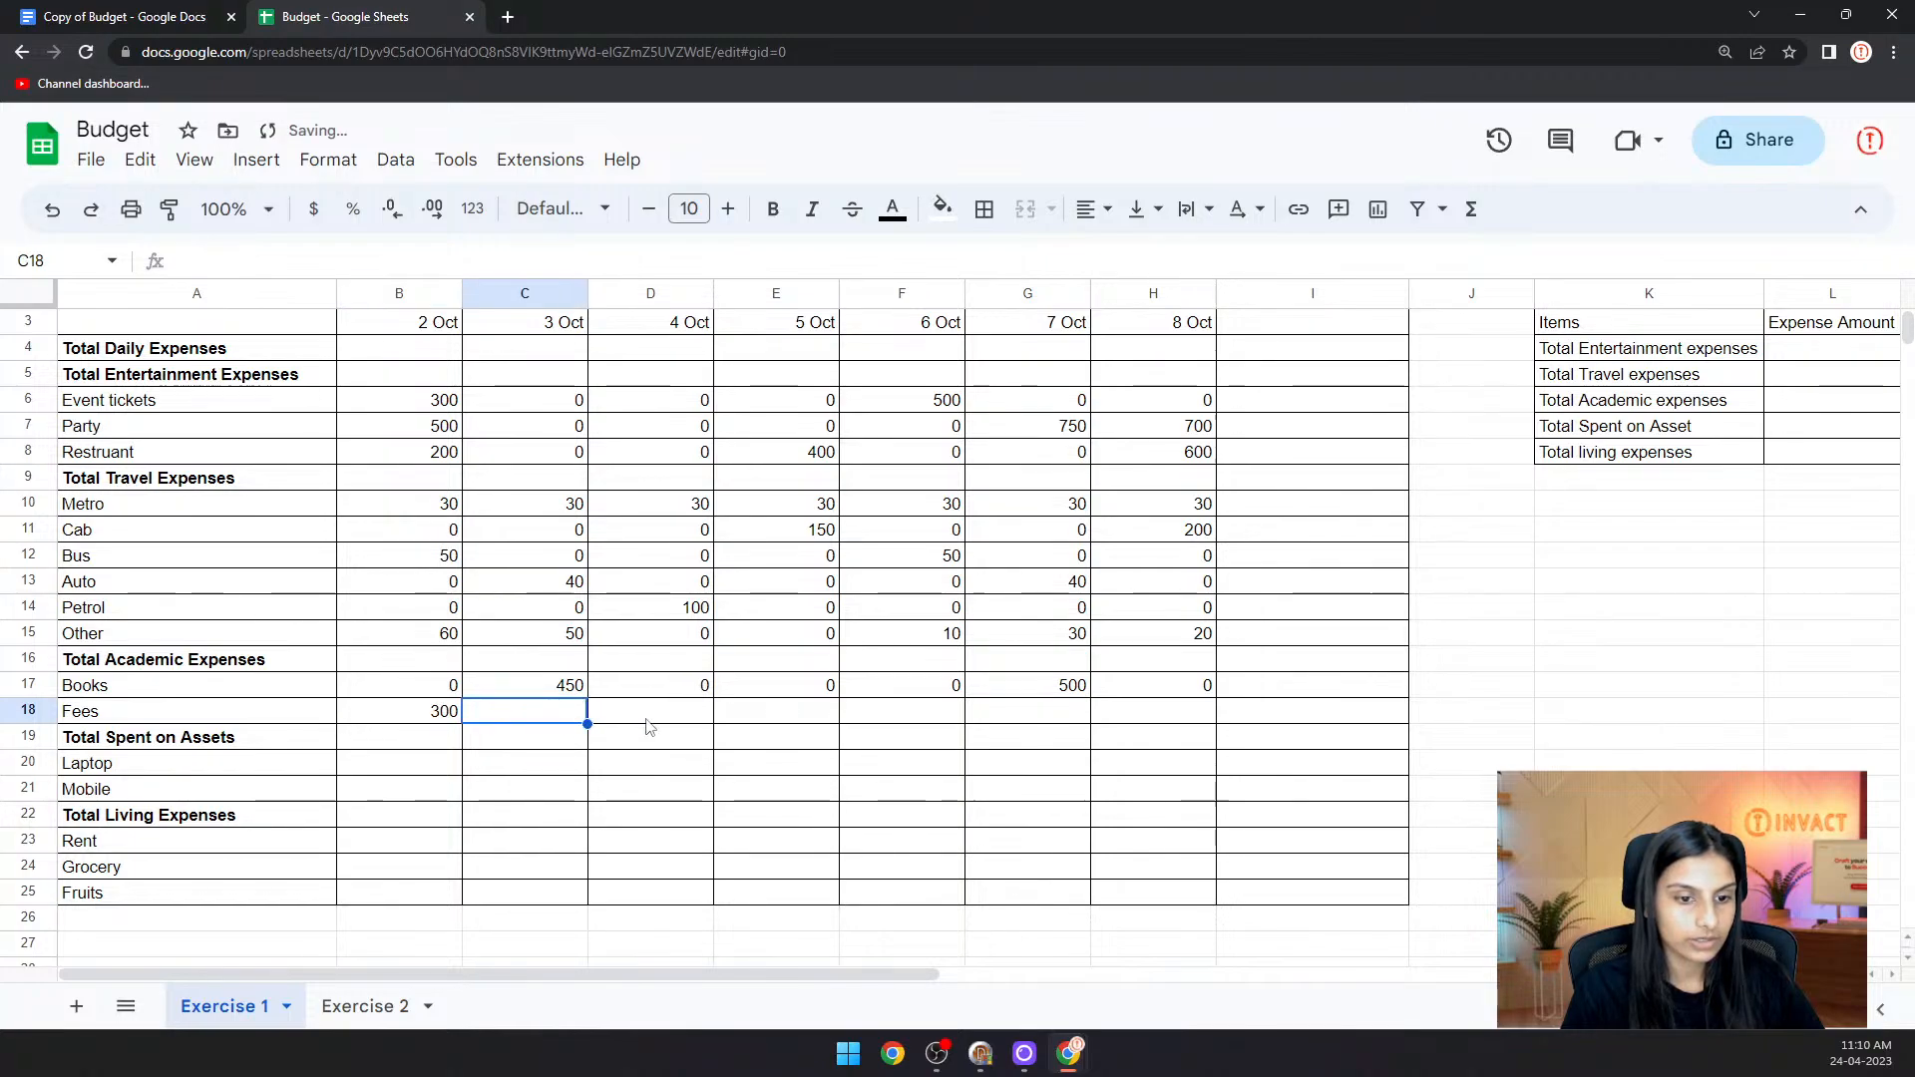
type("0")
key("Tab")
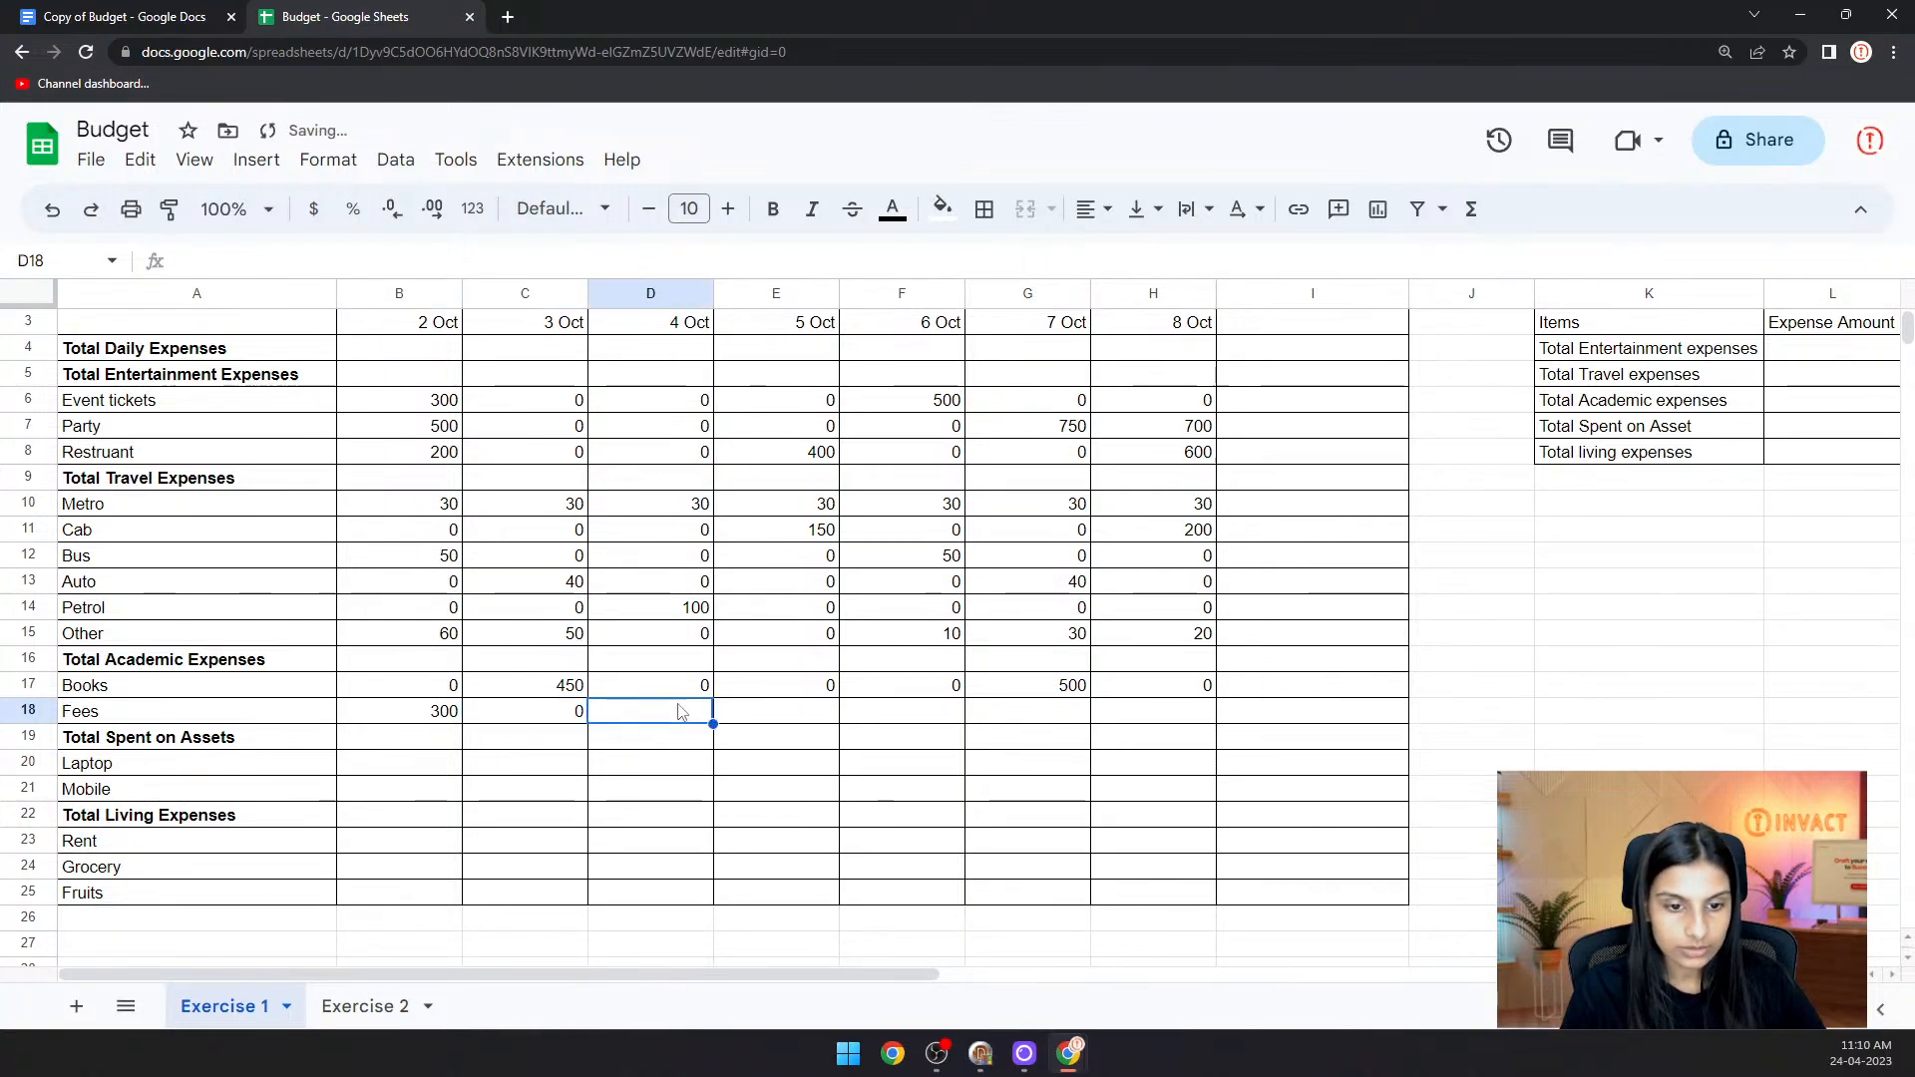
type("0")
key("Tab")
type("0")
key("Tab")
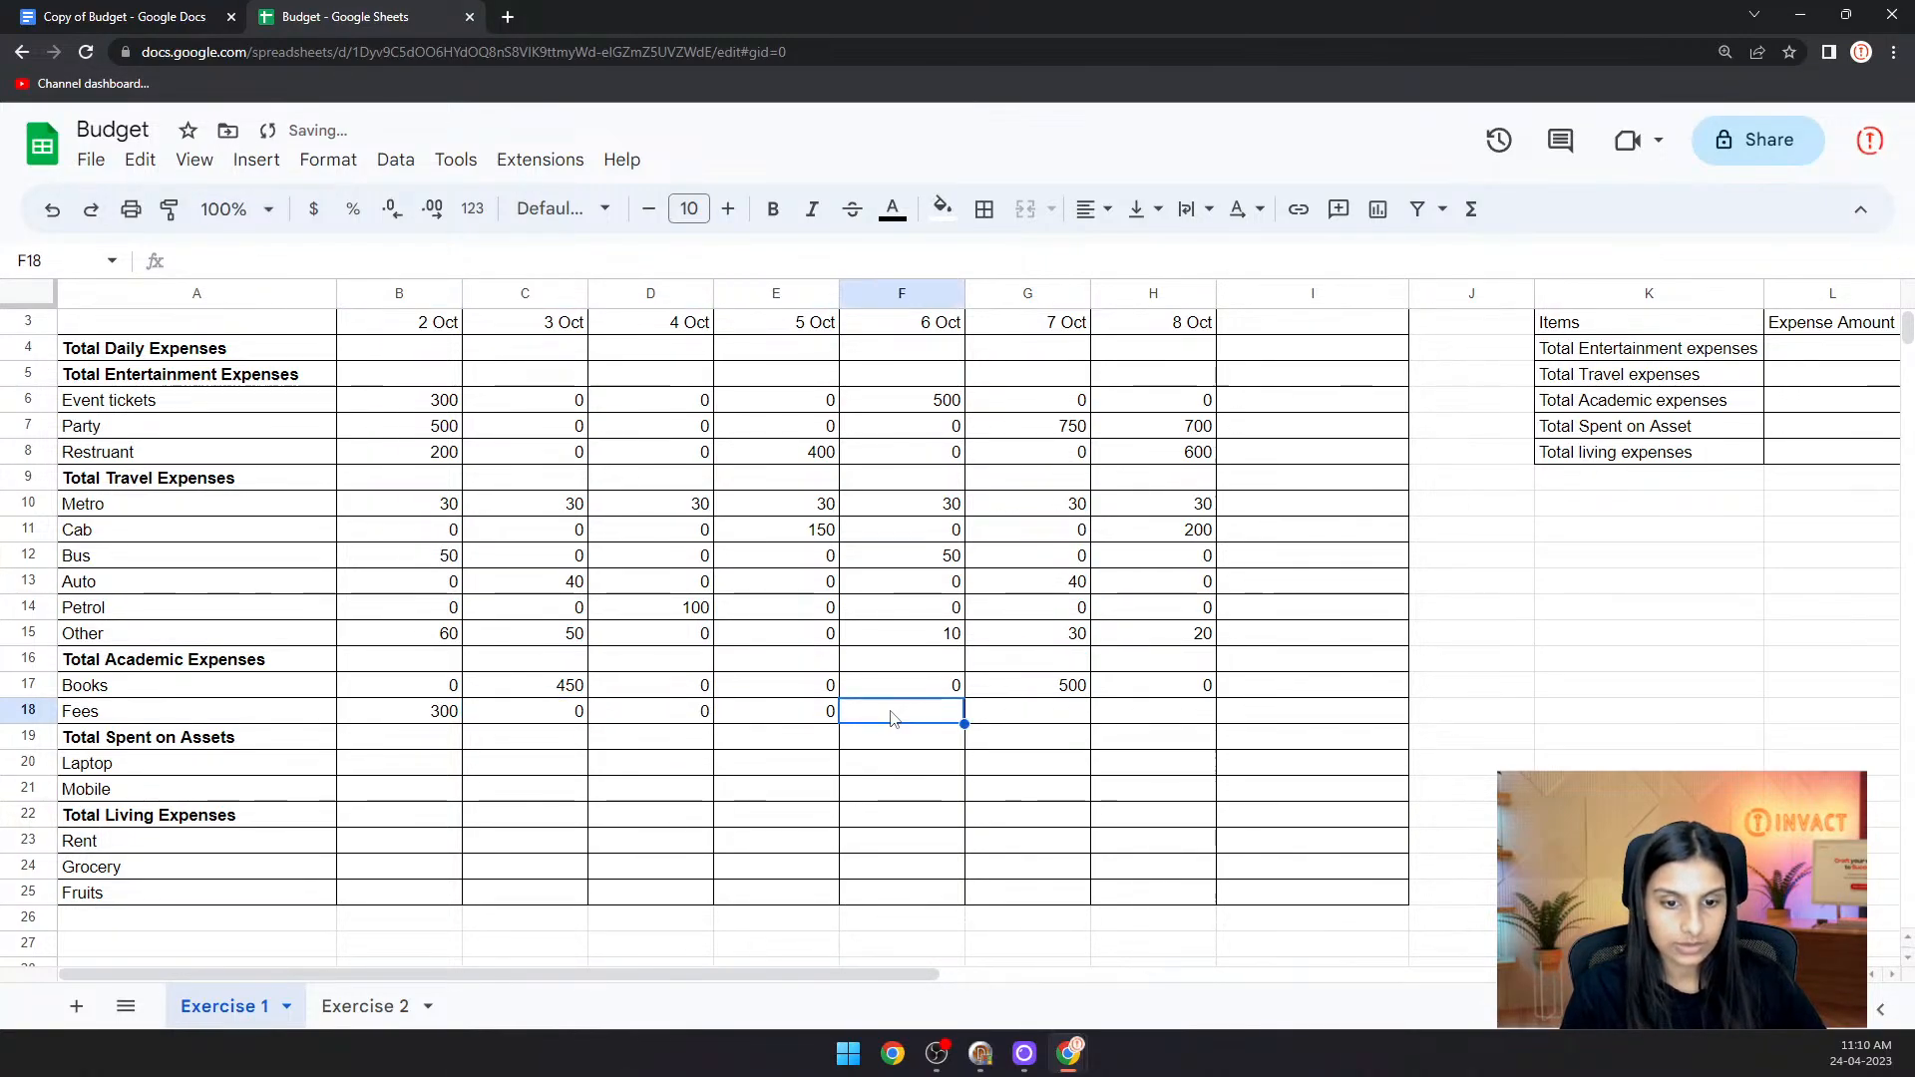
- Complete the Fees row with 200 for Thursday and 0 for Friday and Saturday
type("2")
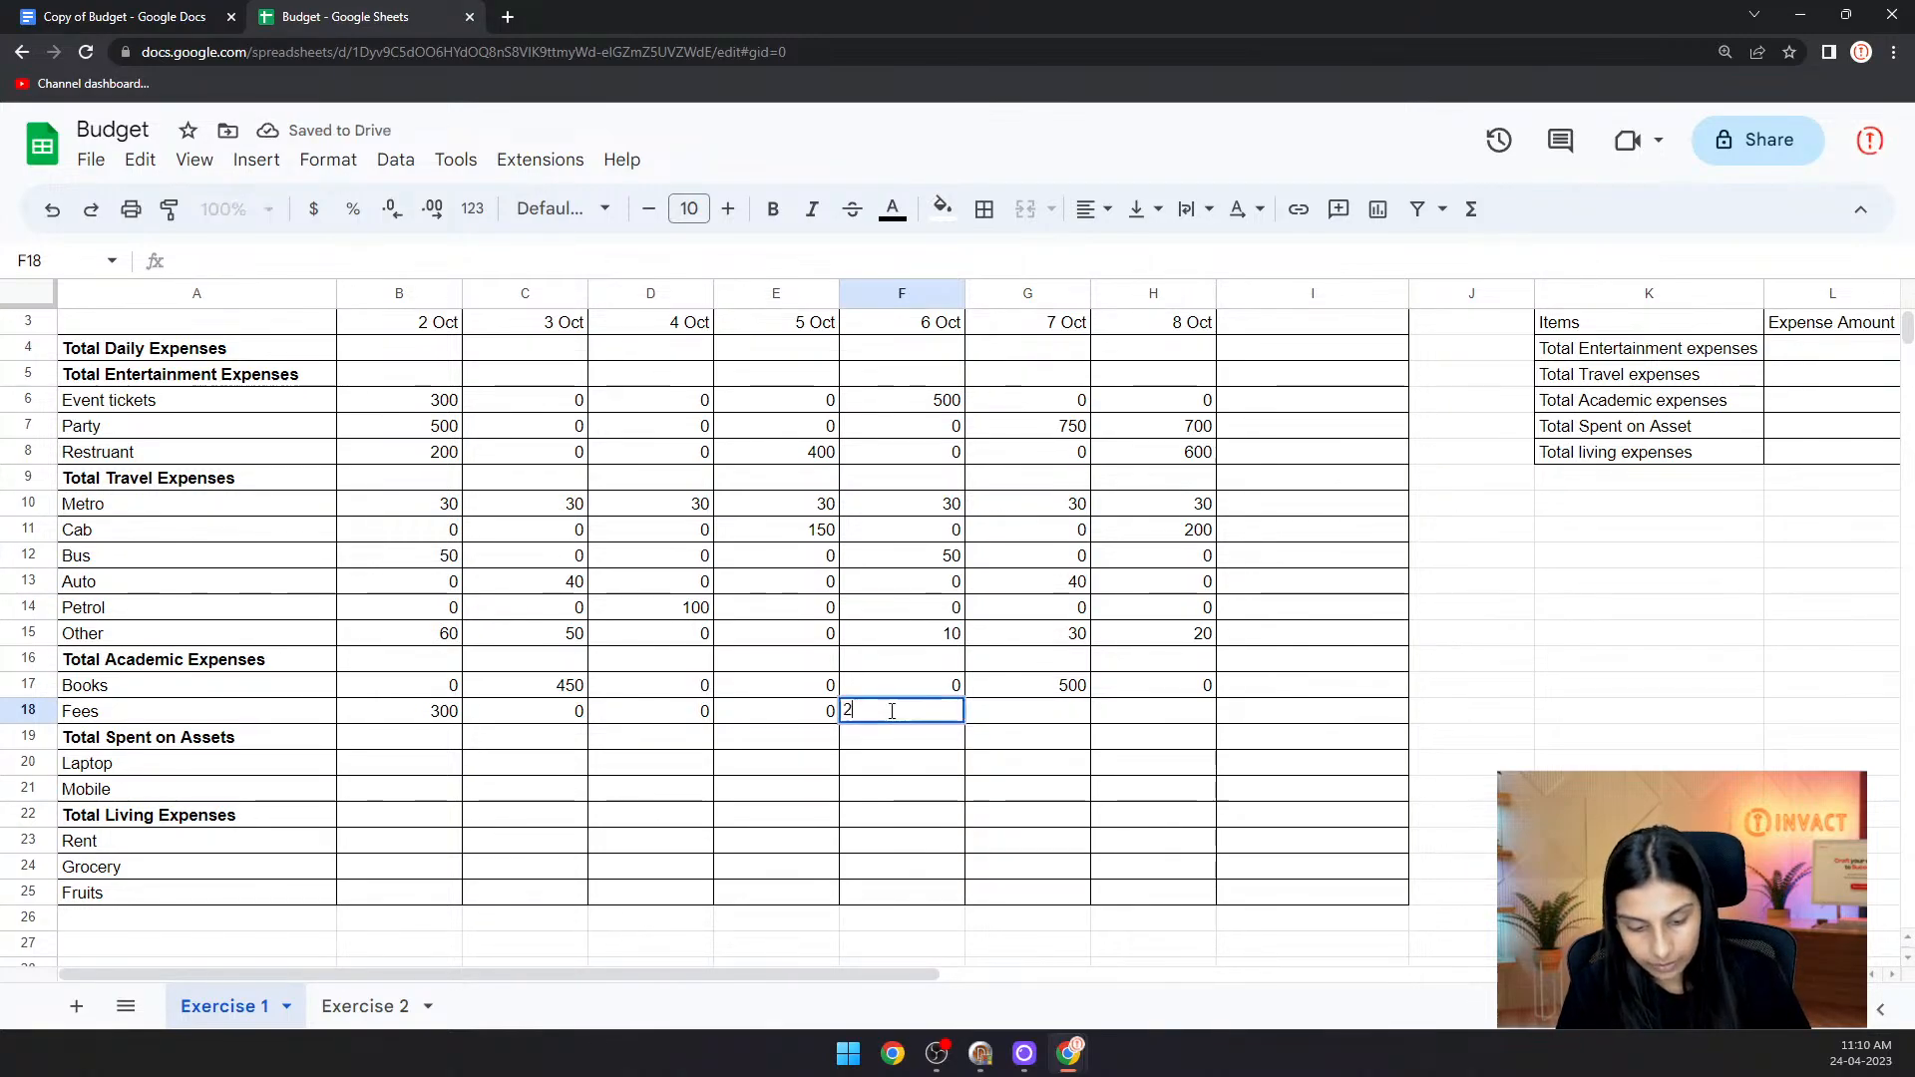
type("00")
key("Tab")
type("0")
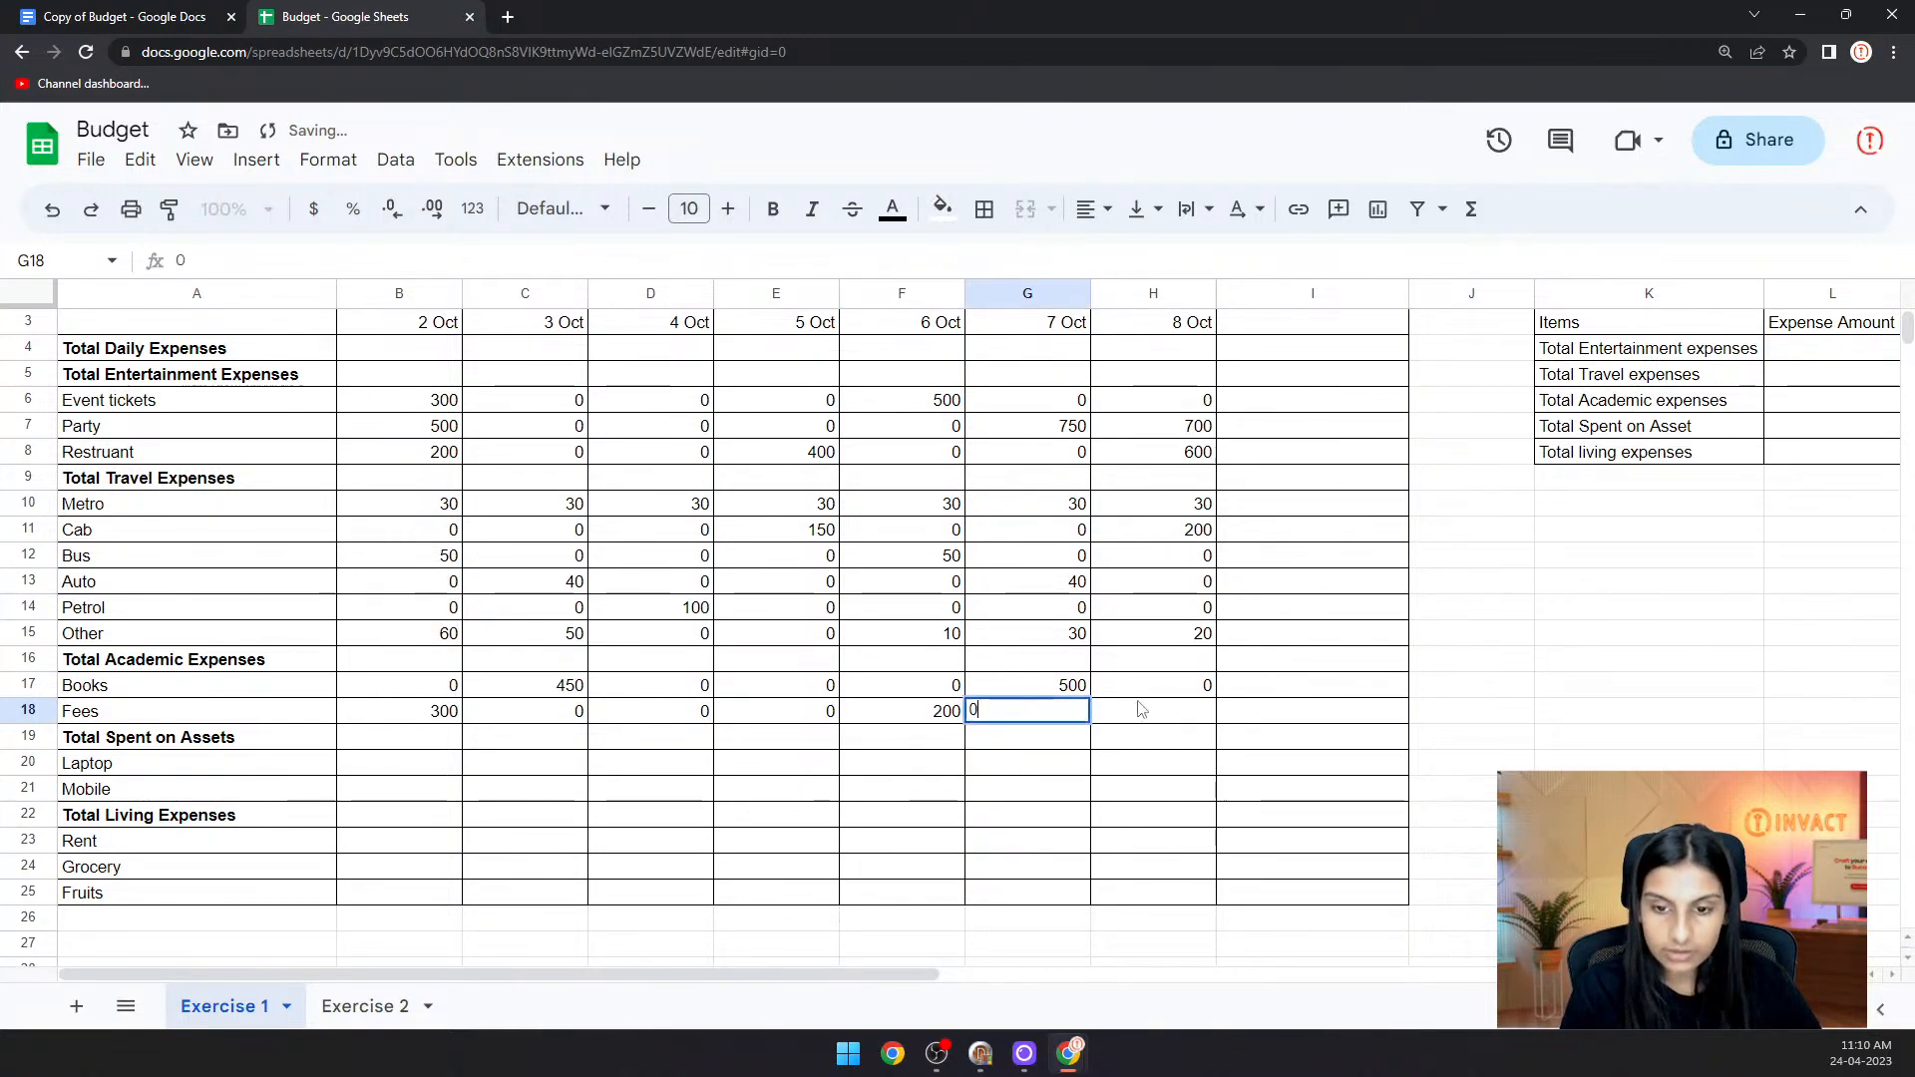
key("Tab")
type("0")
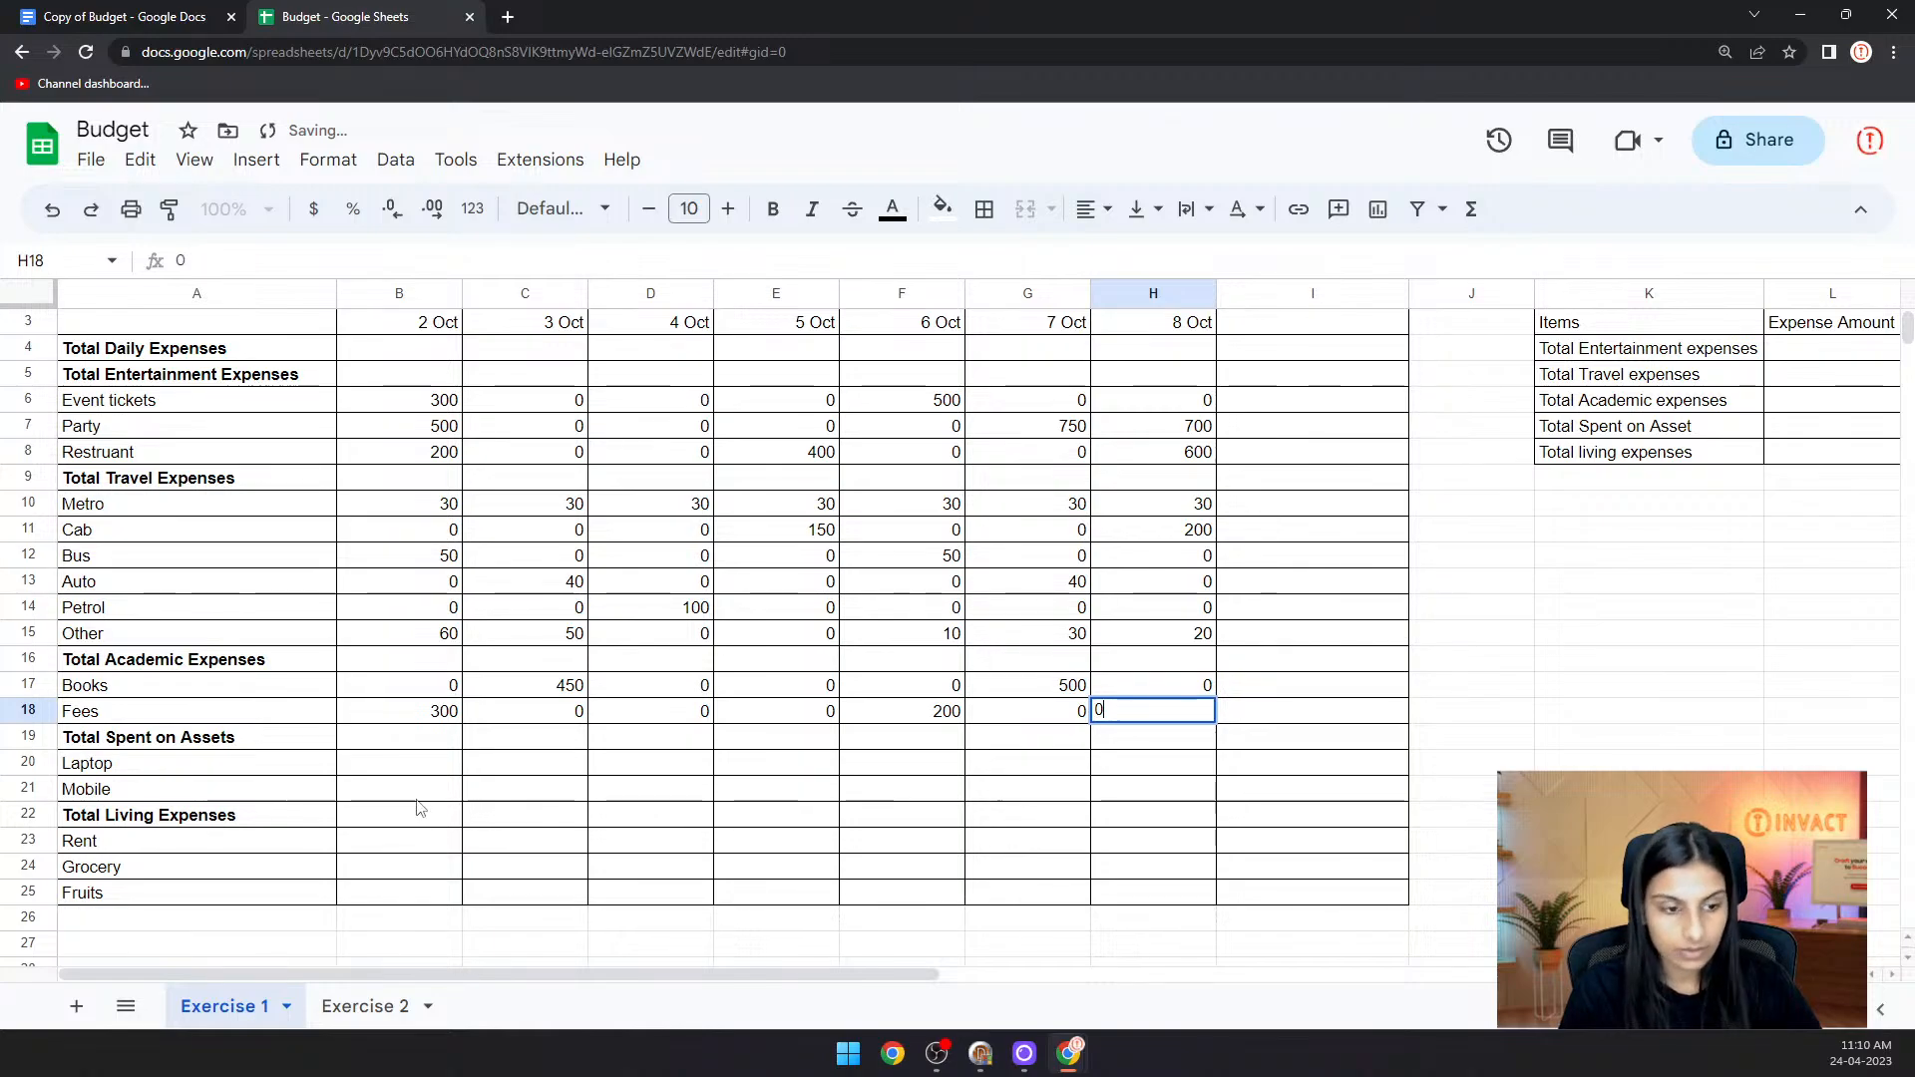
left_click(404, 766)
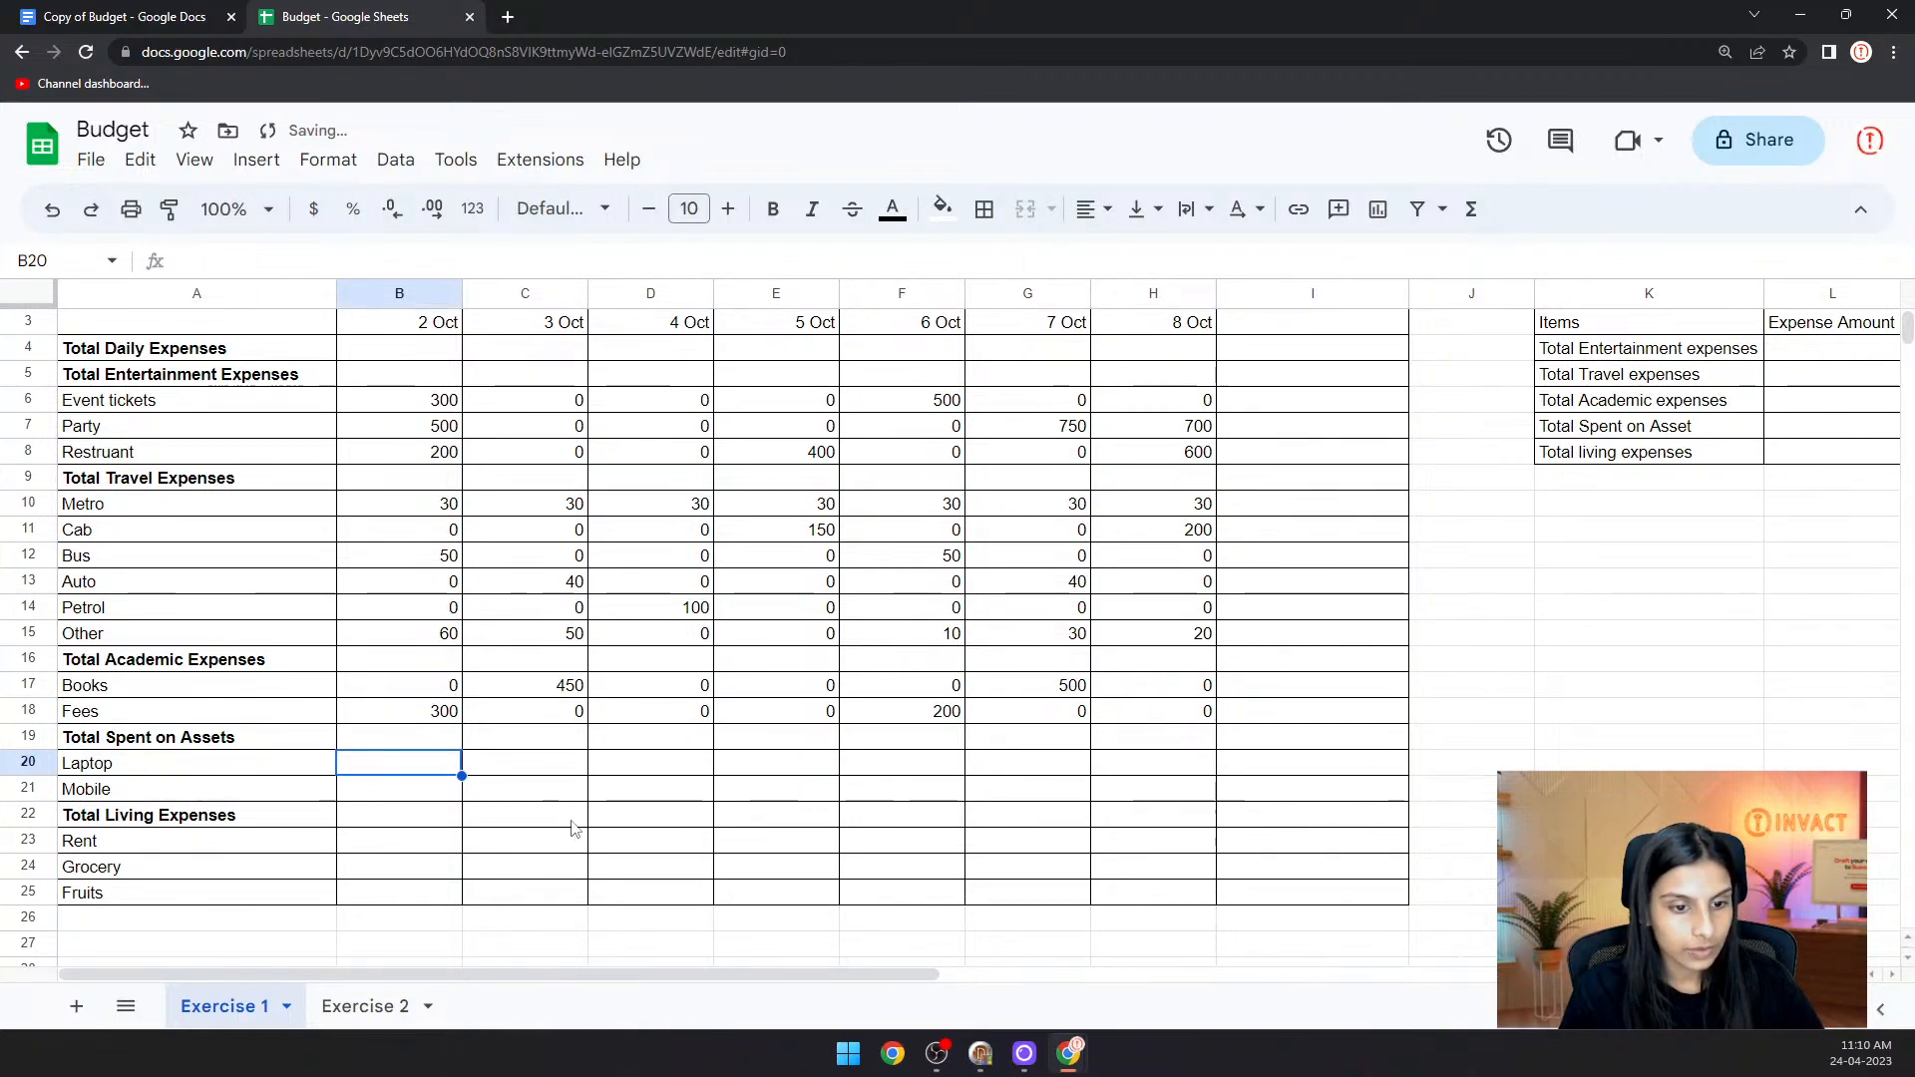
- Enter Laptop expenses of 0 for Sunday, 50000 for Monday and 0 for Tuesday
type("0")
key("Tab")
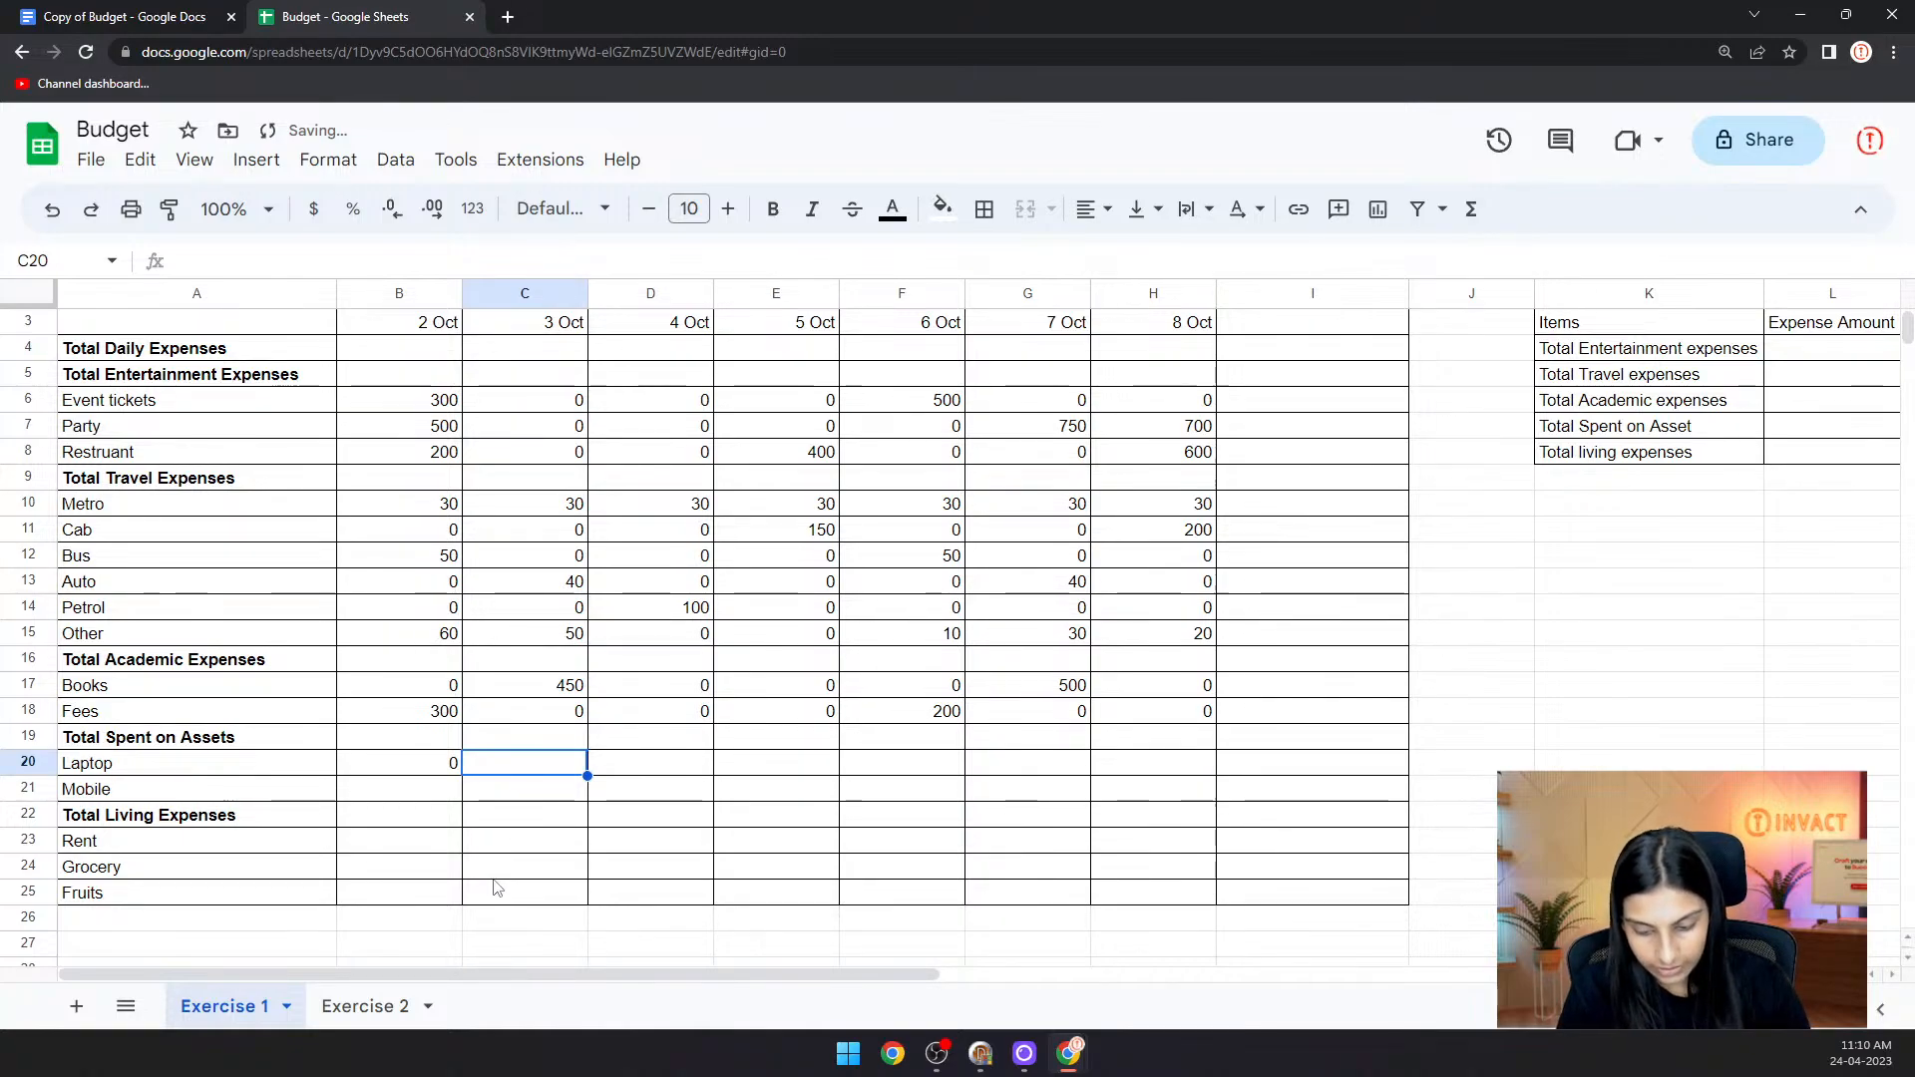
type("50")
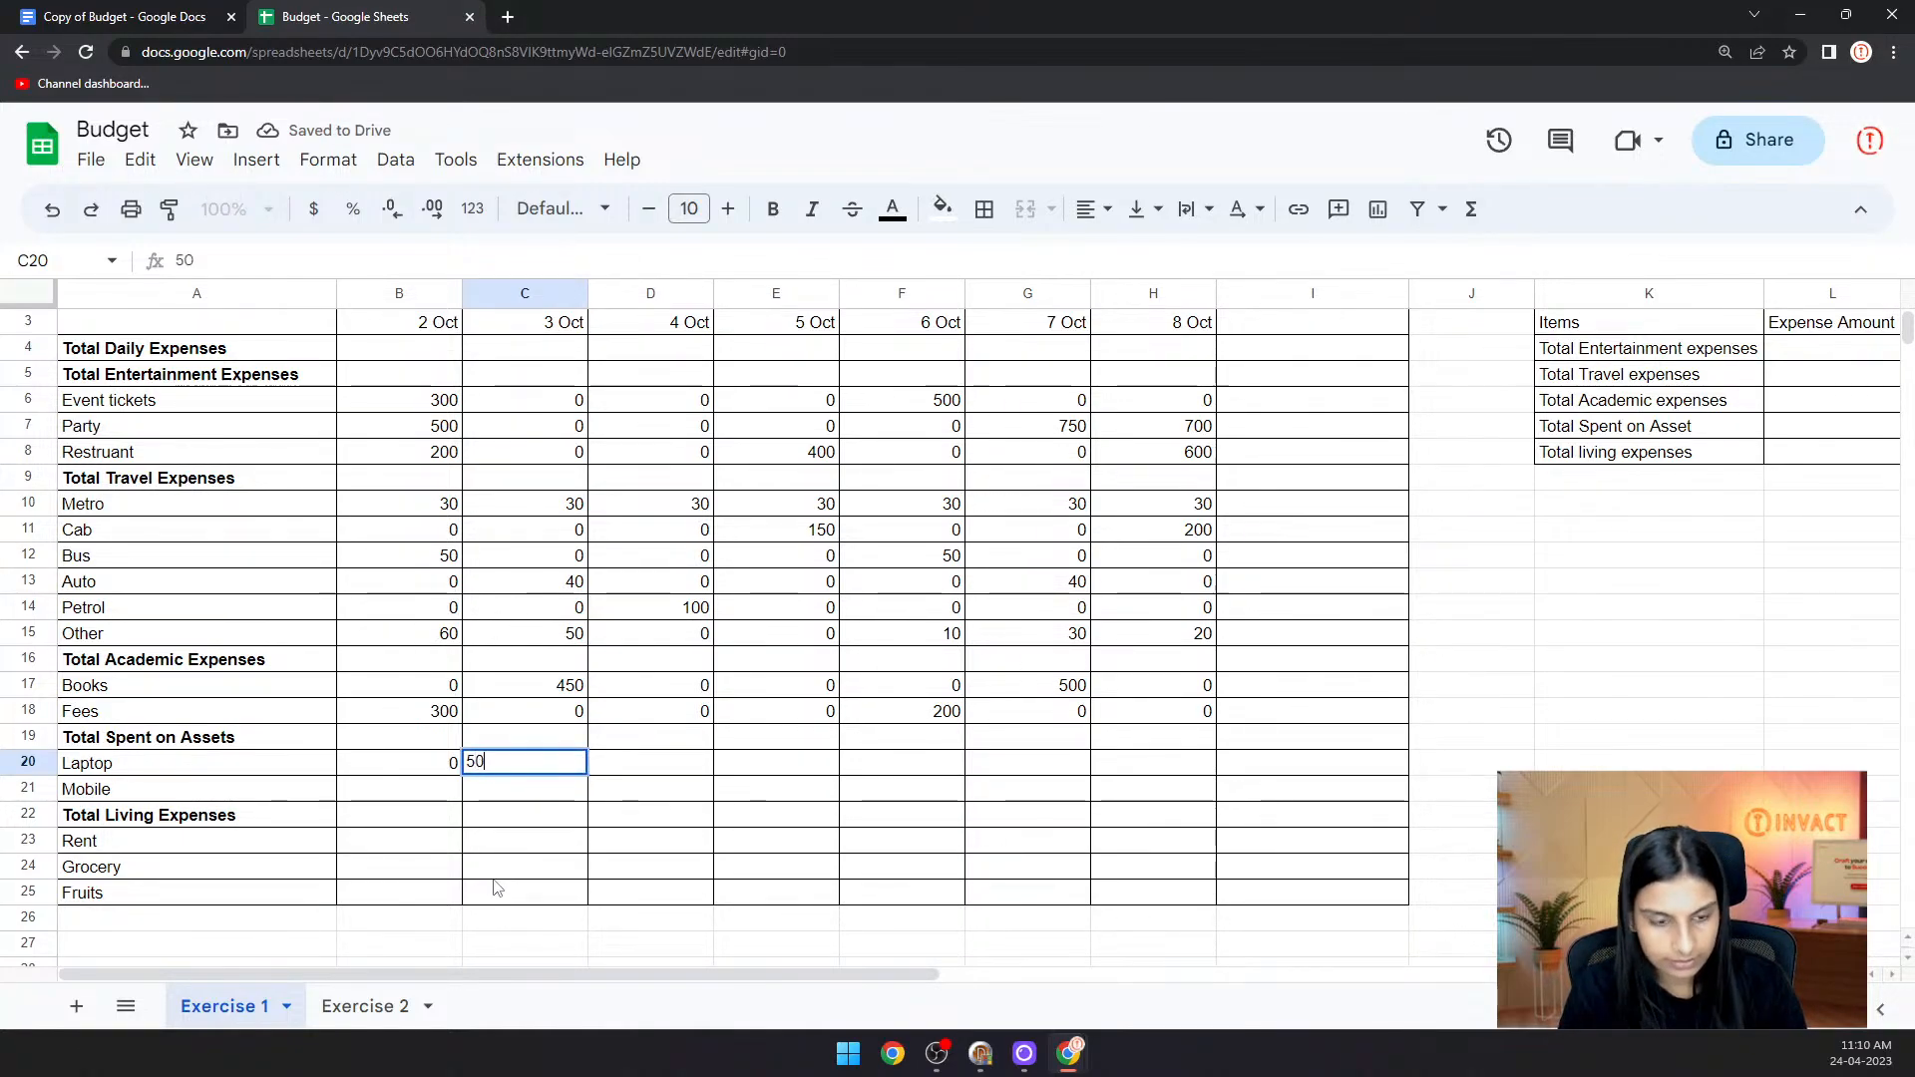
type("000")
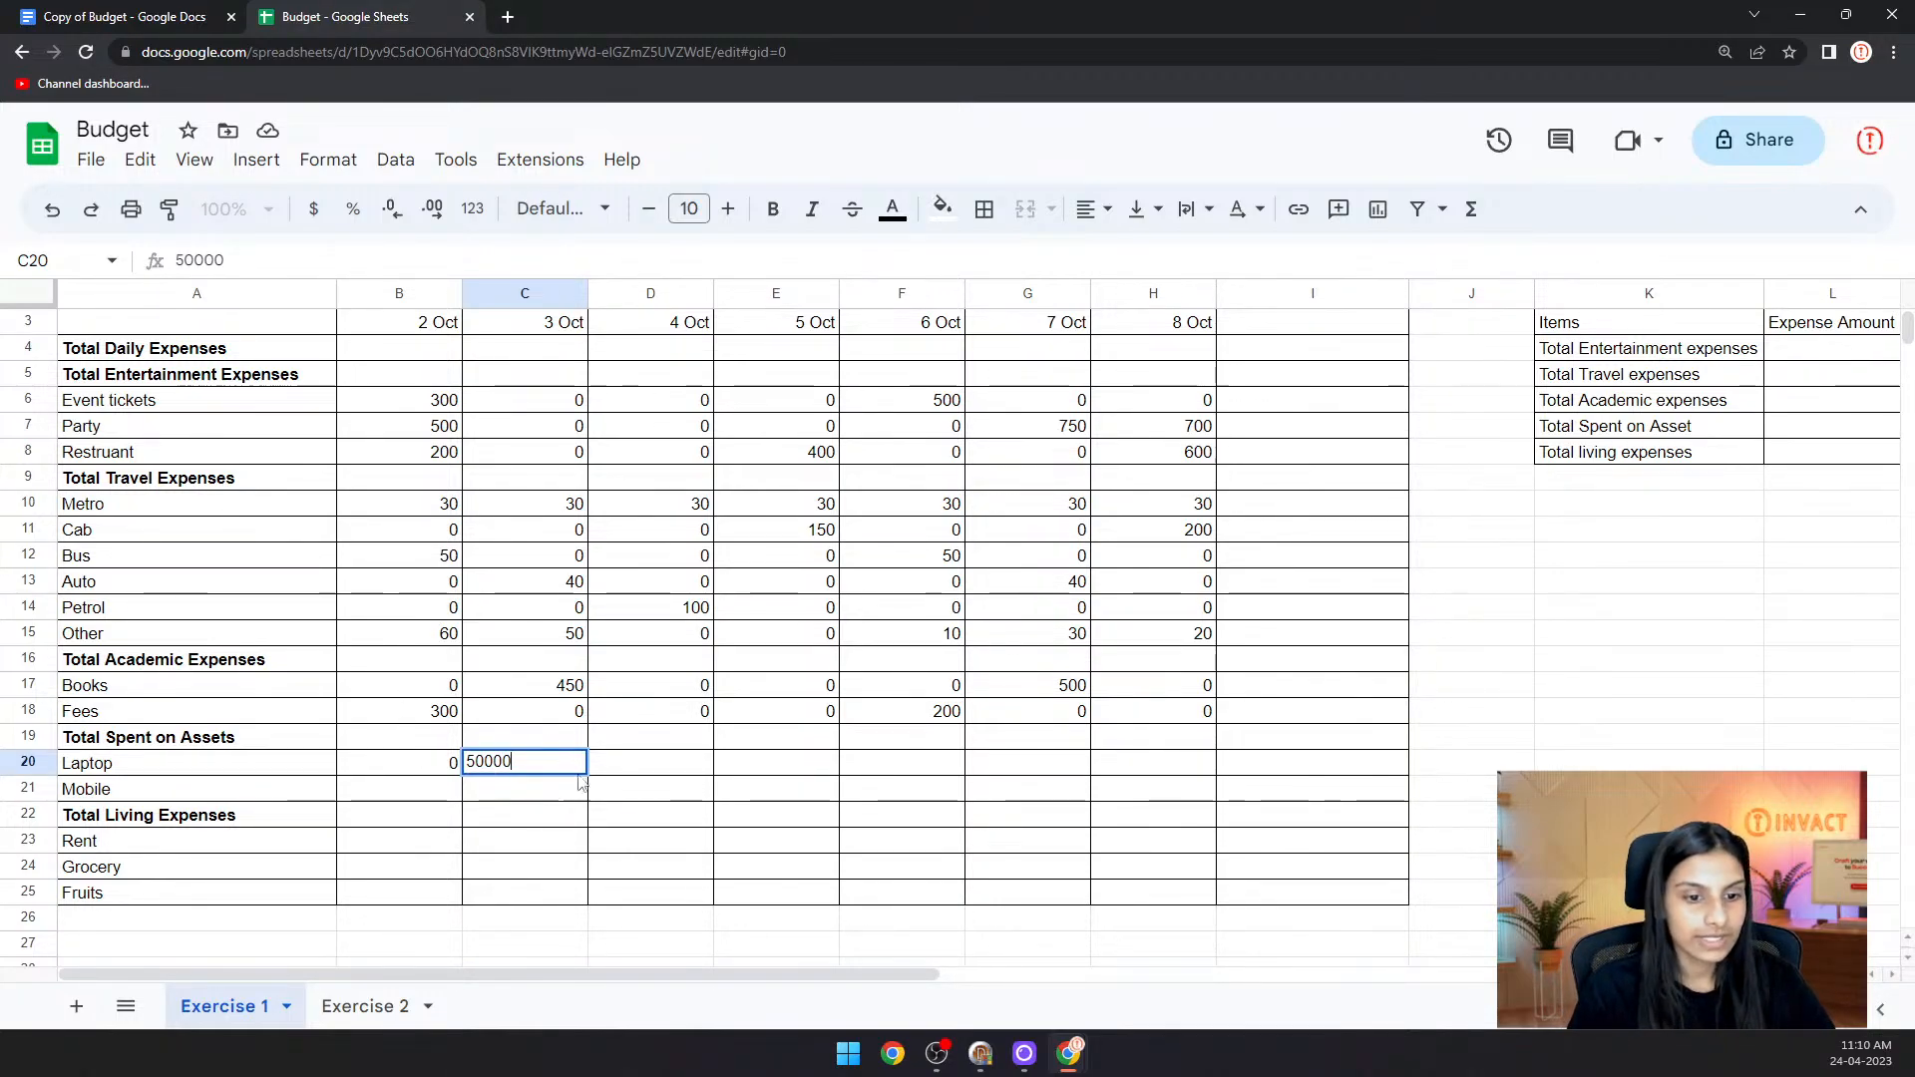
left_click(658, 766)
type("0")
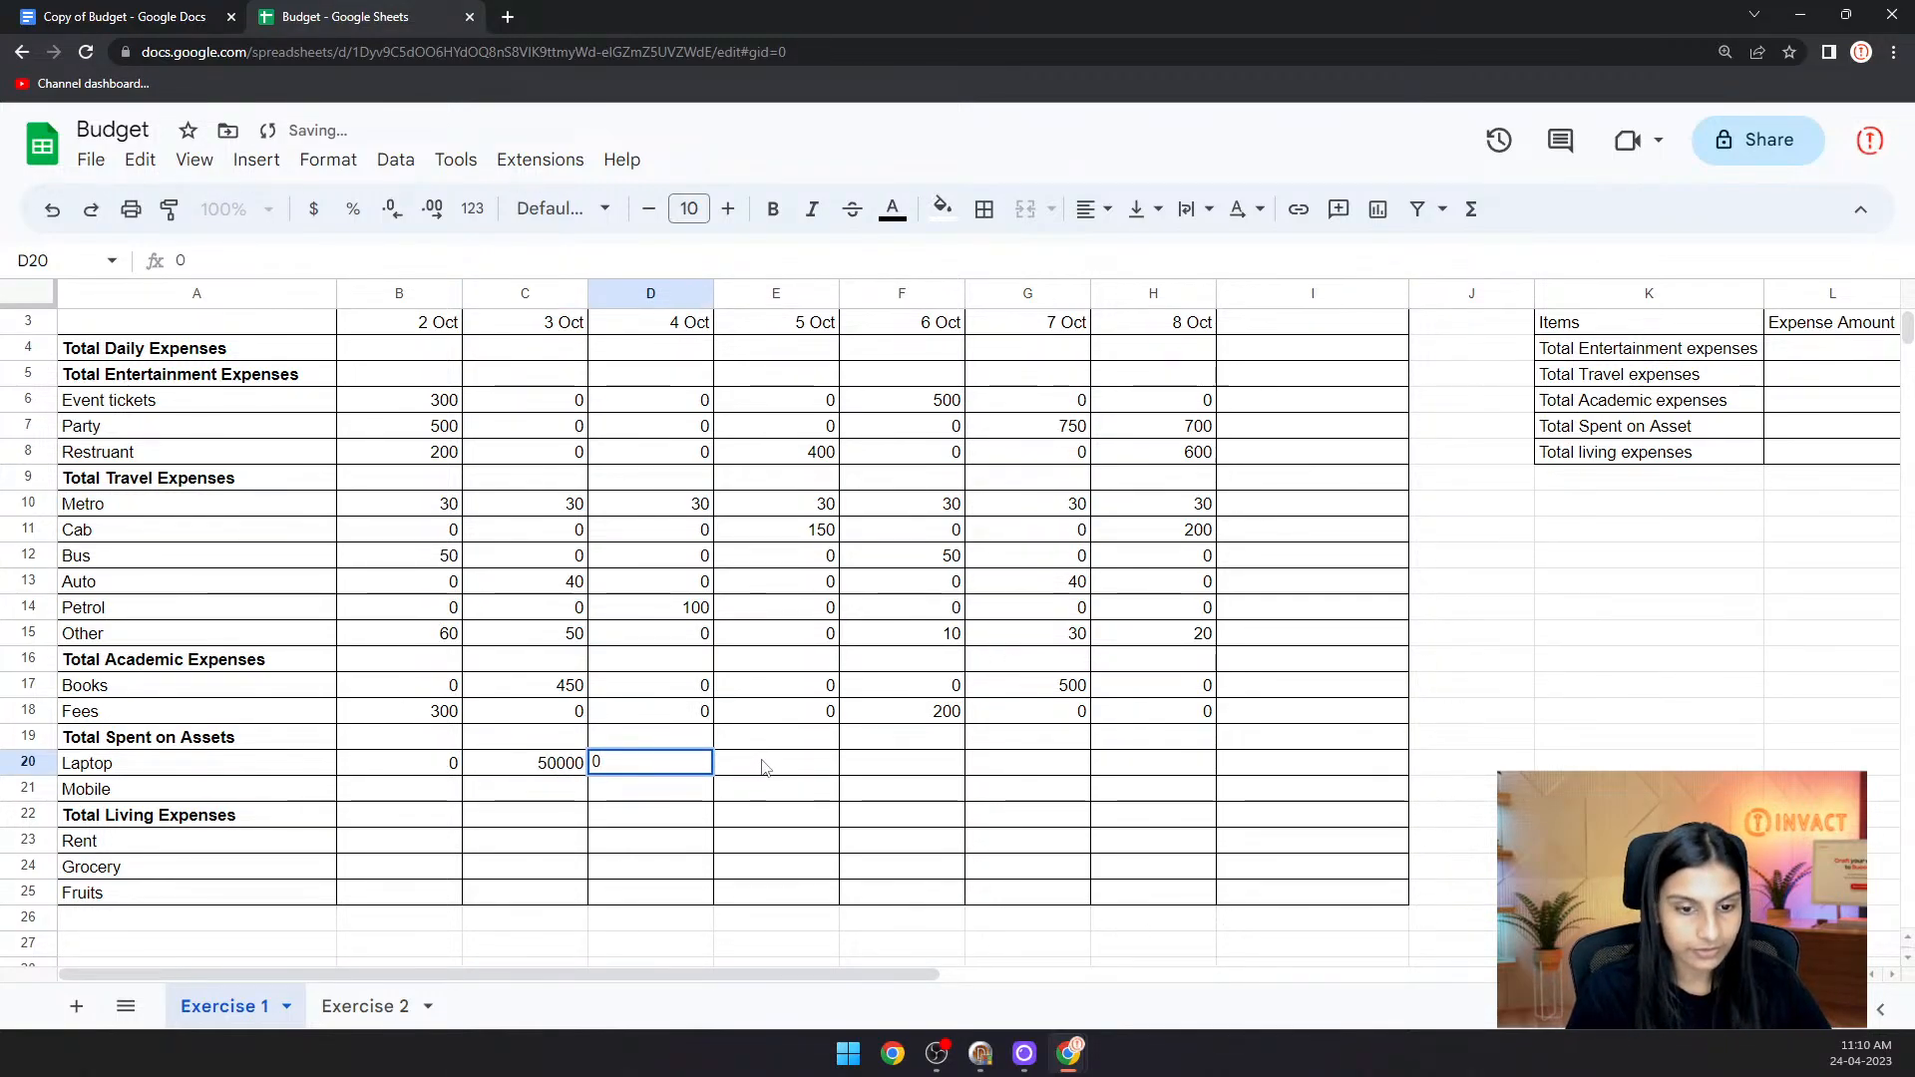
- Complete the Laptop row with 0 for Wednesday, Thursday, Friday and Saturday
left_click(761, 765)
type("0")
left_click(878, 771)
type("0")
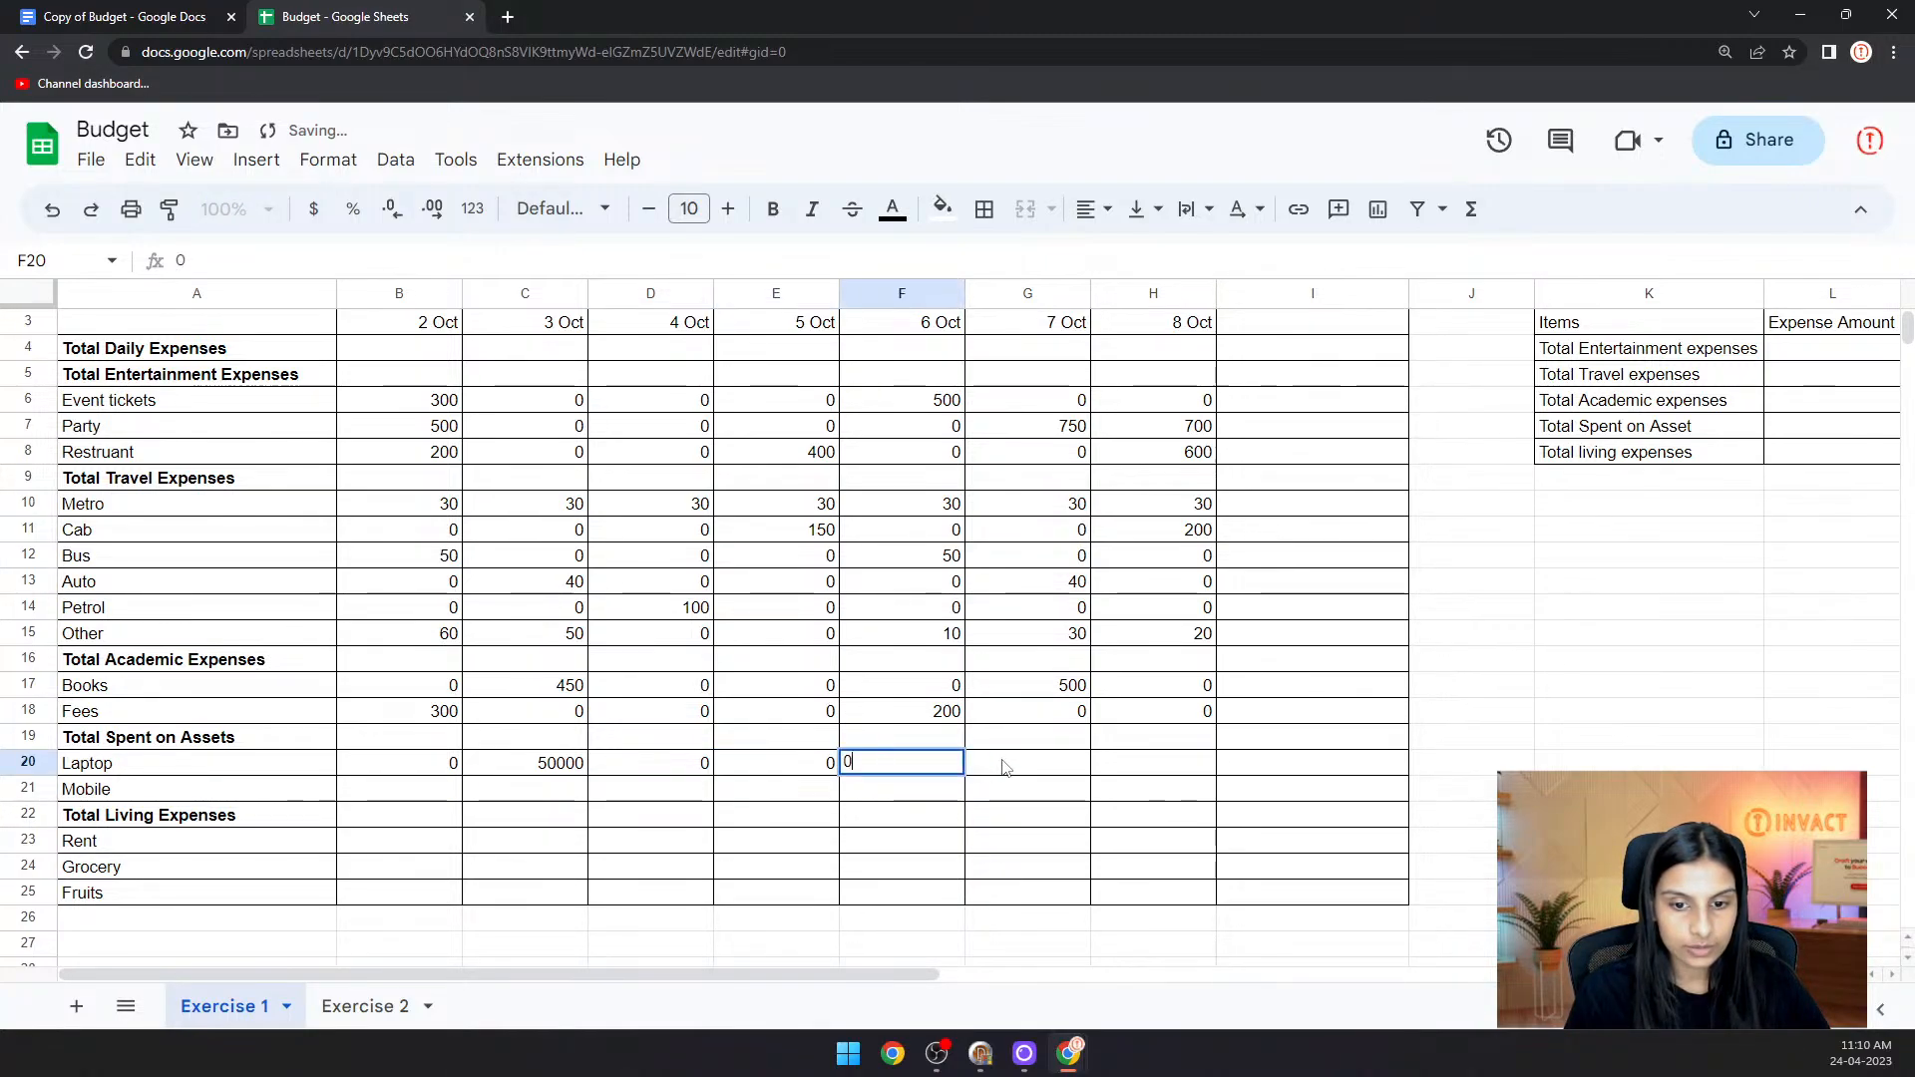
left_click(1002, 769)
type("0")
left_click(1139, 765)
type("0")
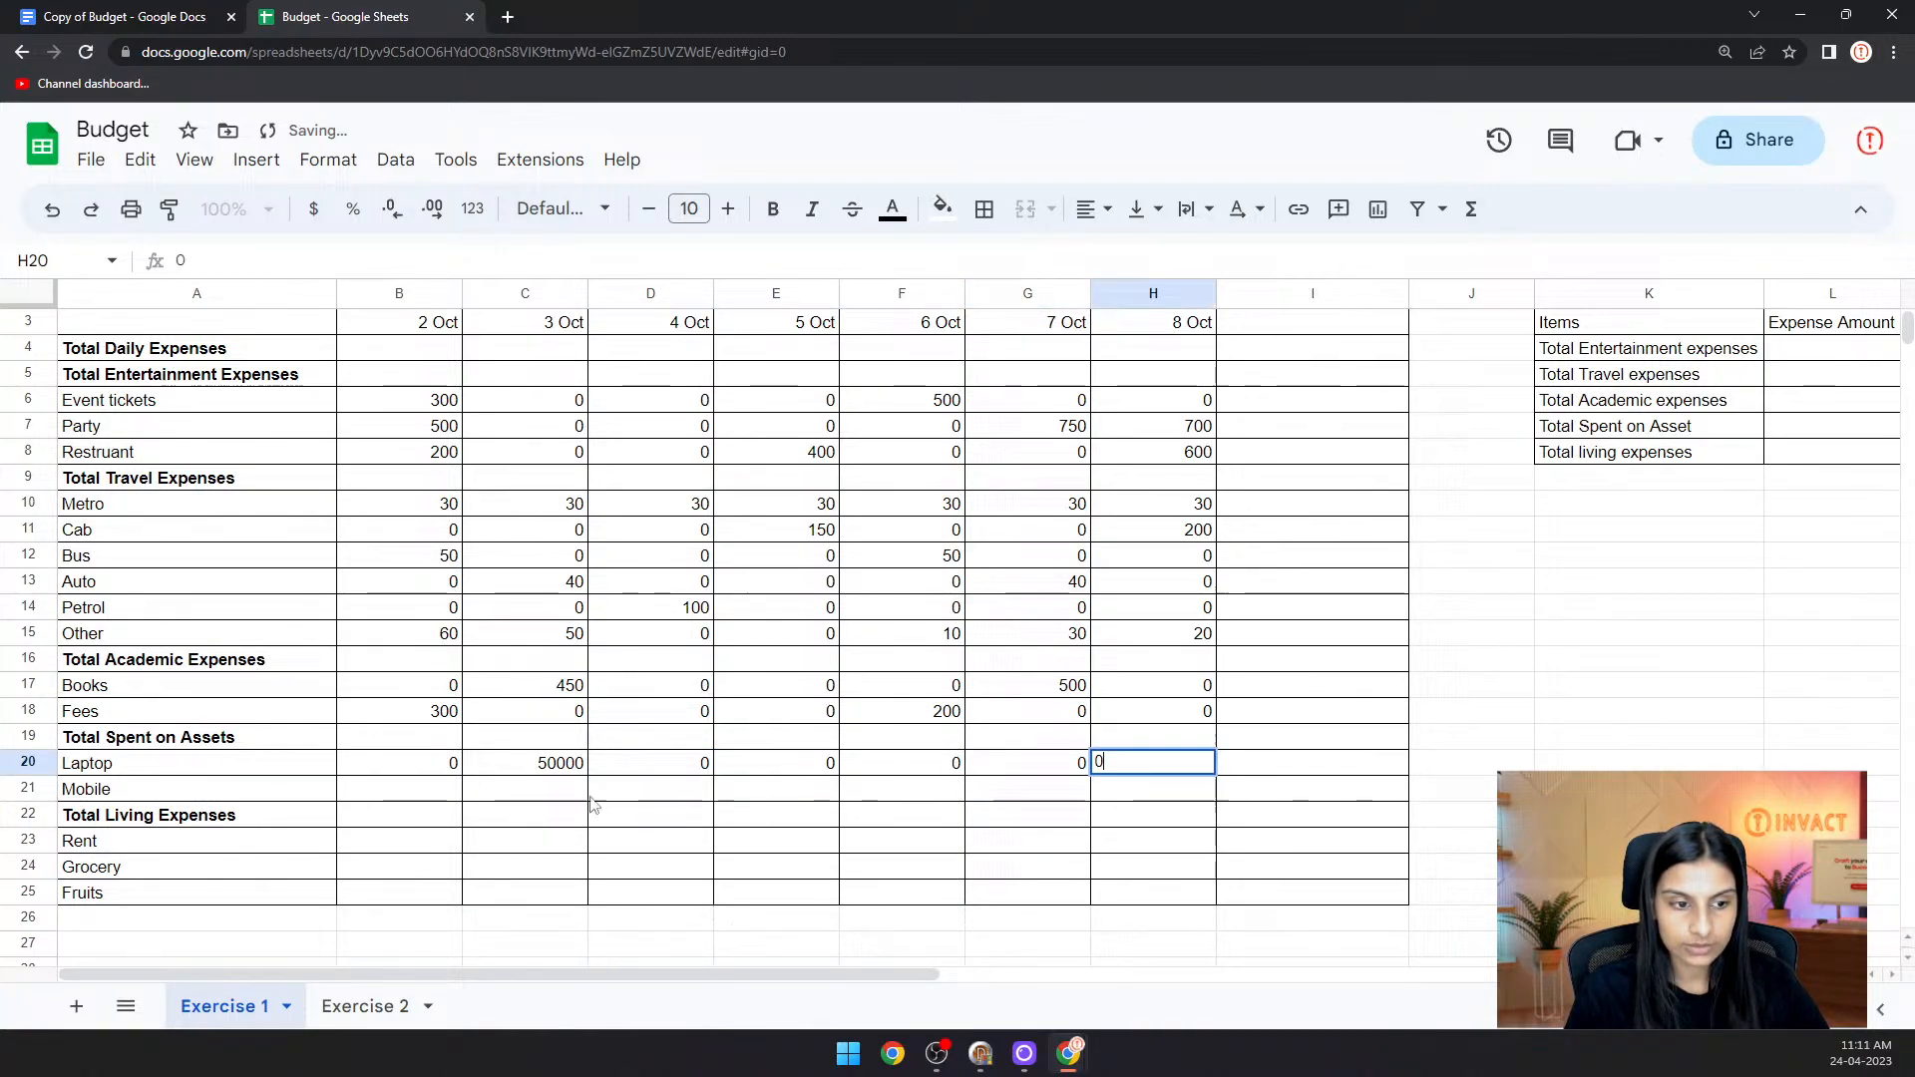
- Enter Mobile expenses of 40000 for Sunday and 0 for Monday, Tuesday and Wednesday
left_click(433, 793)
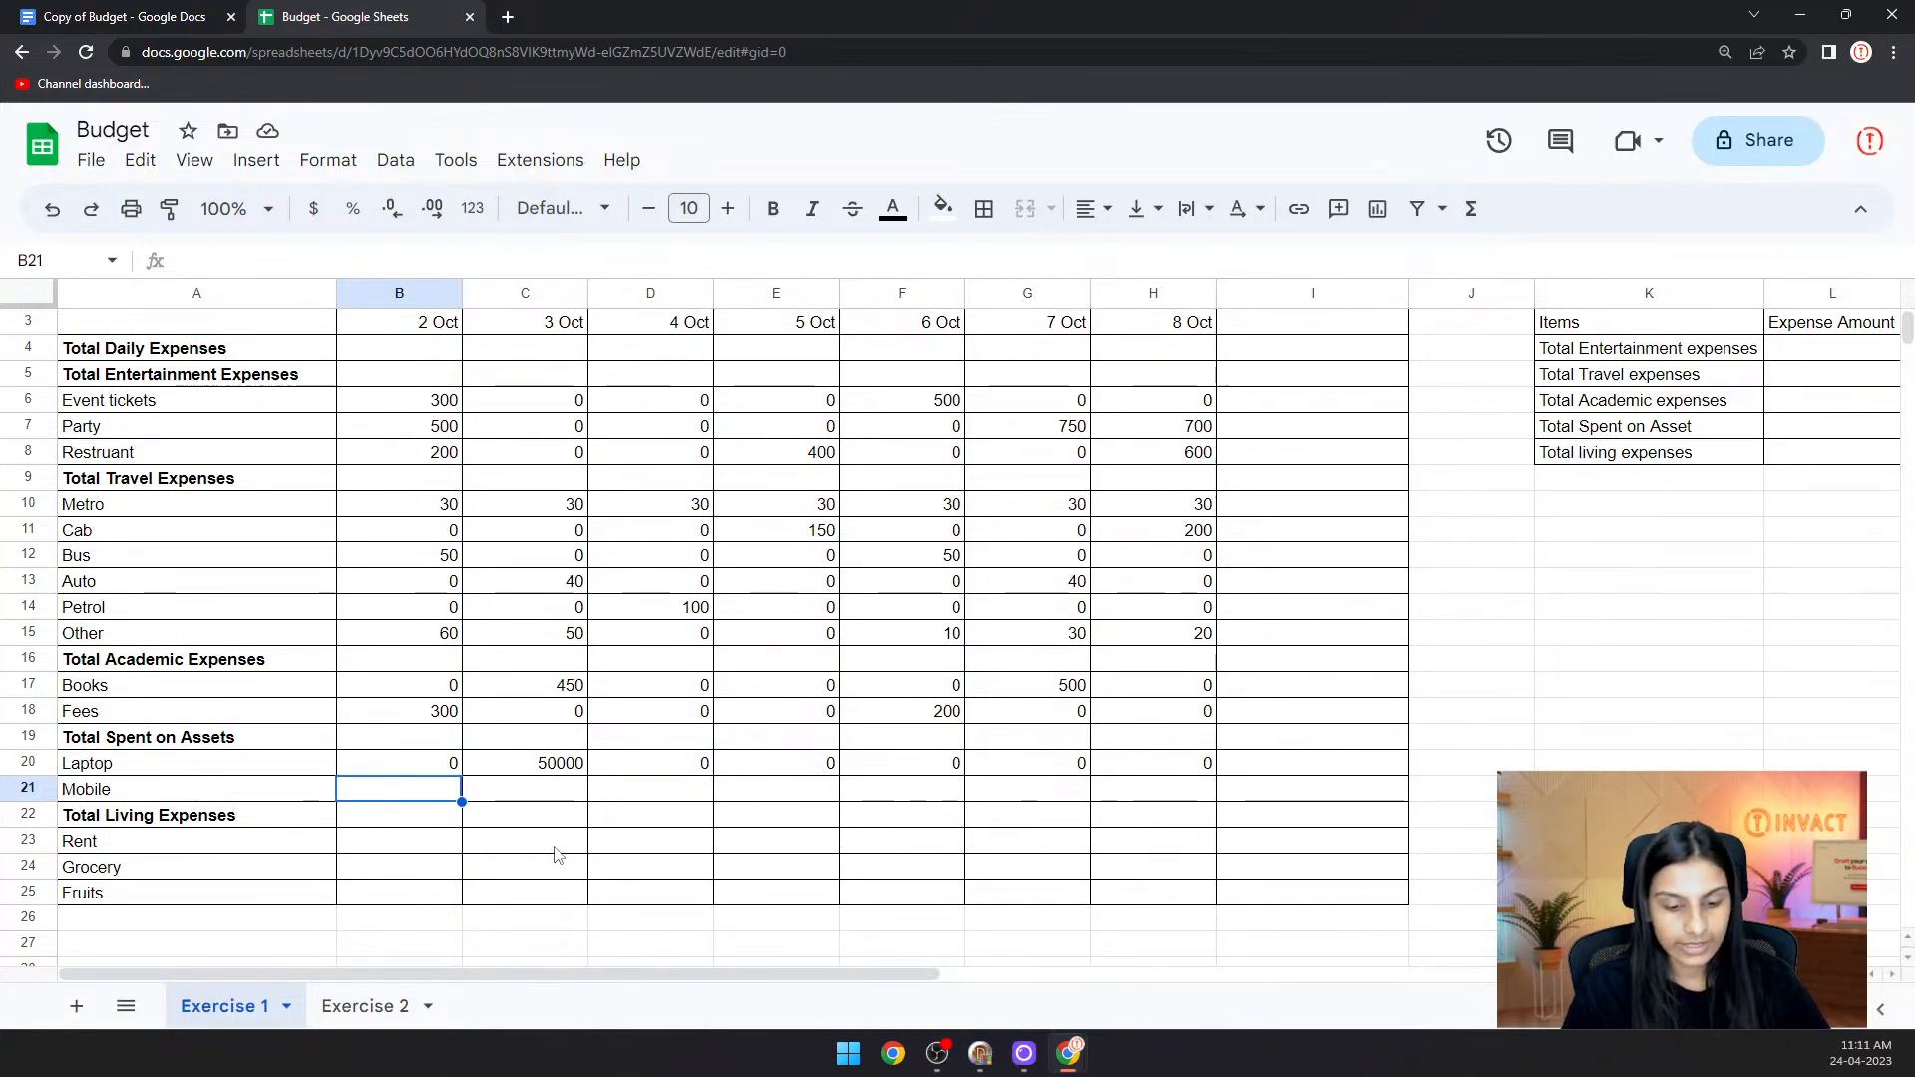
type("40")
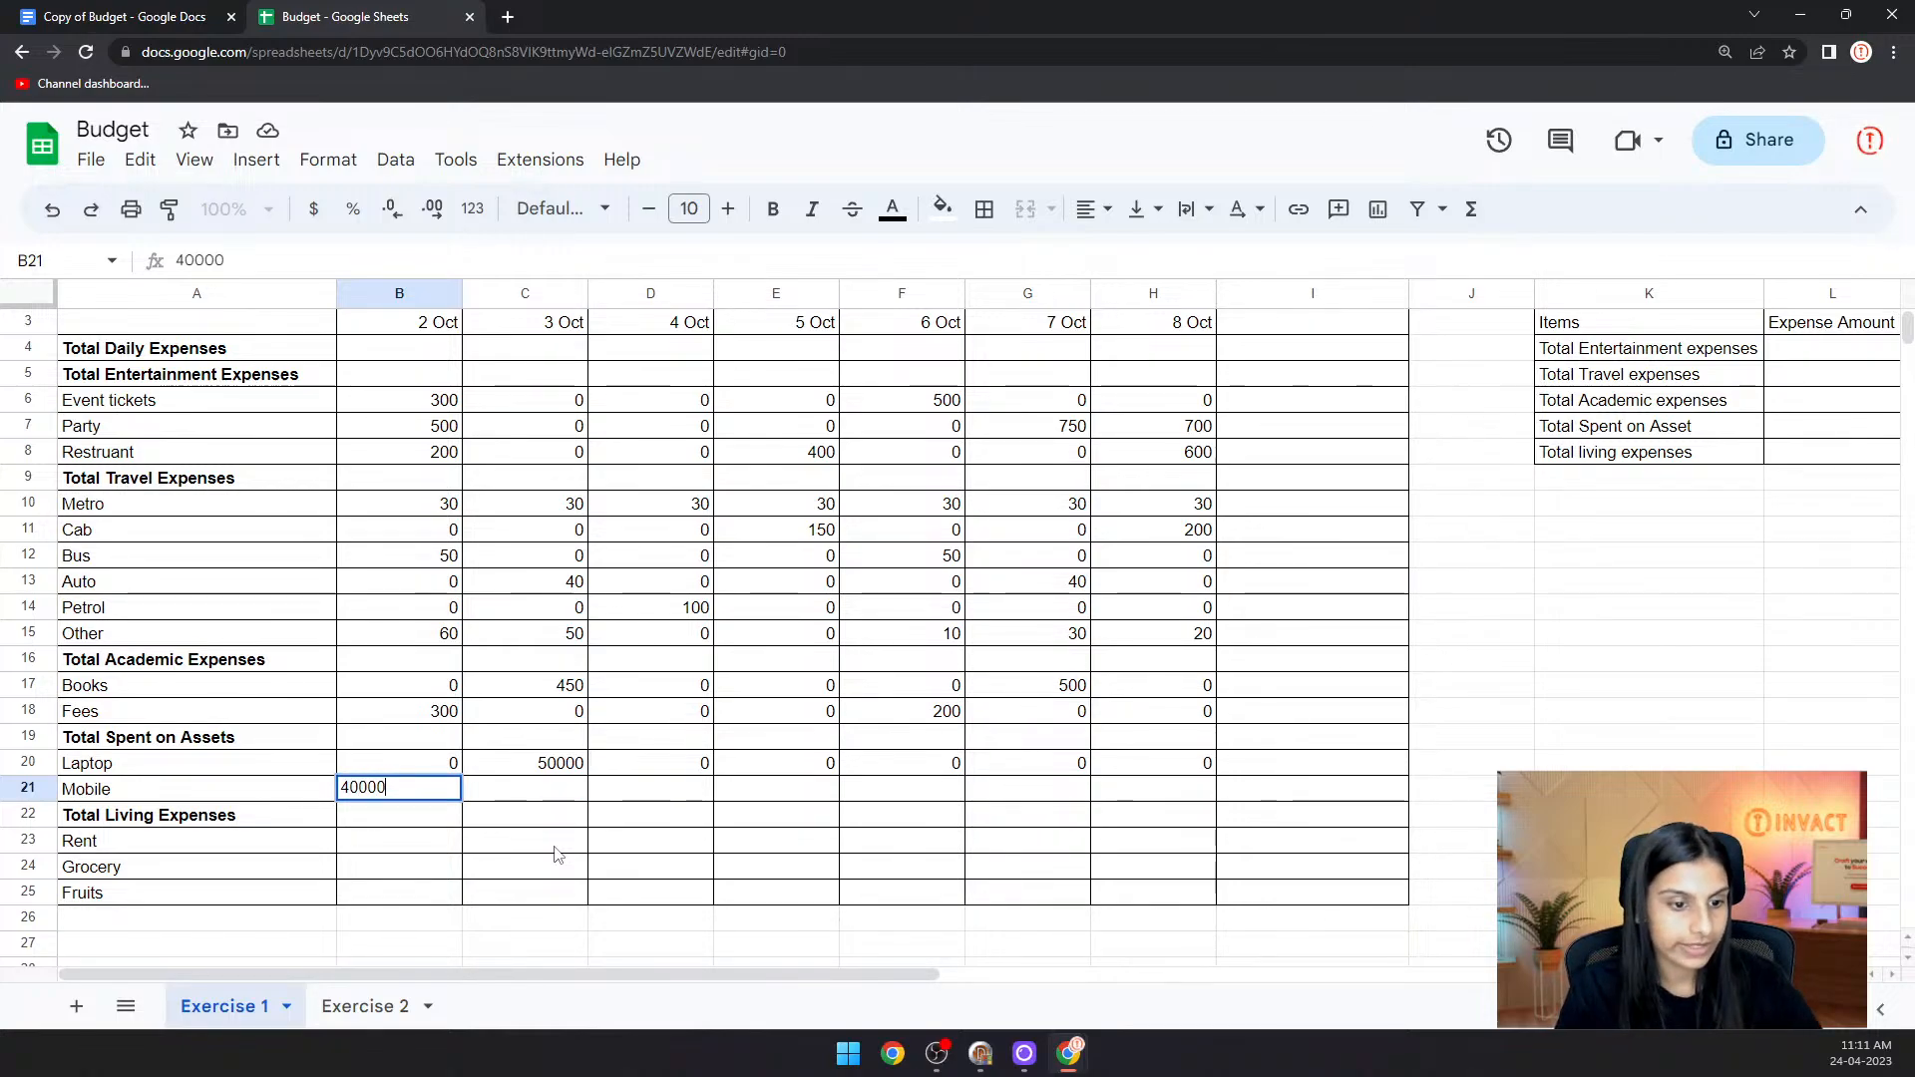
type("000")
left_click(520, 791)
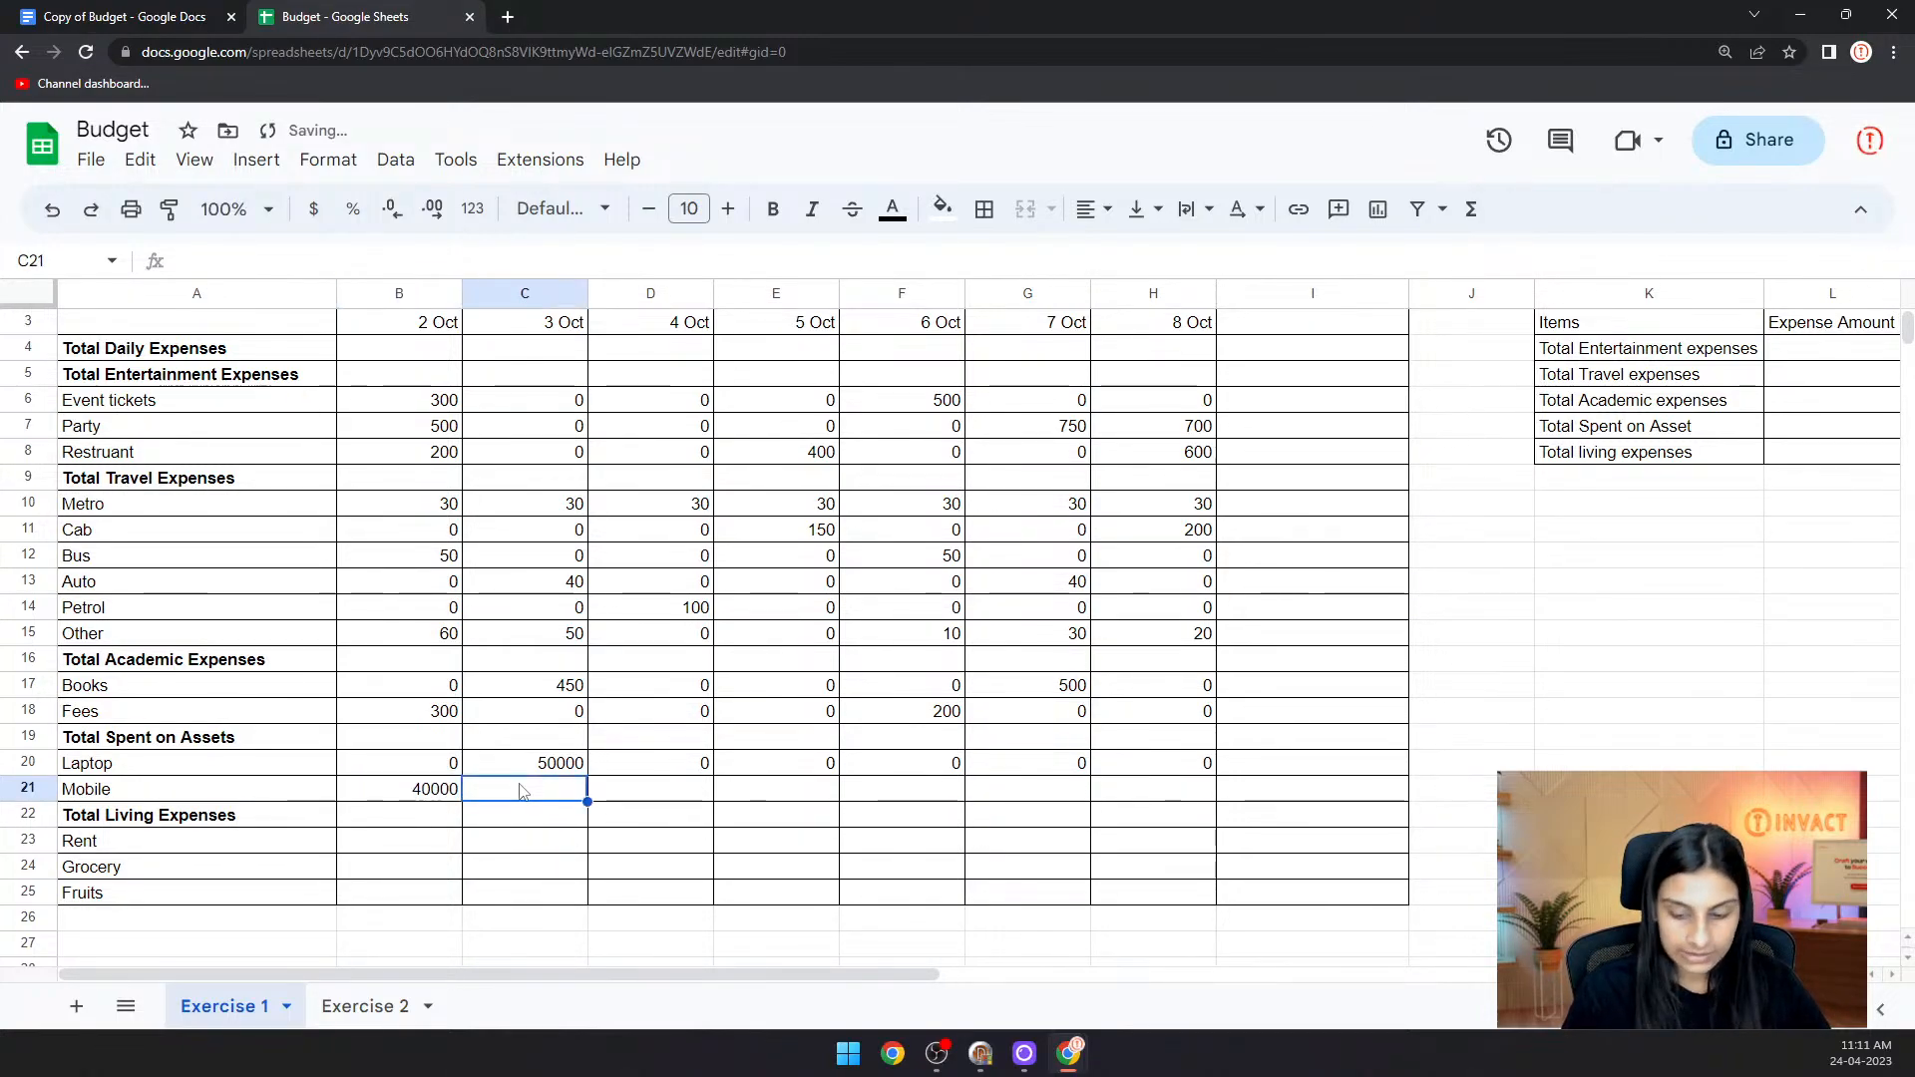
type("0")
left_click(693, 795)
type("0")
left_click(767, 797)
type("0")
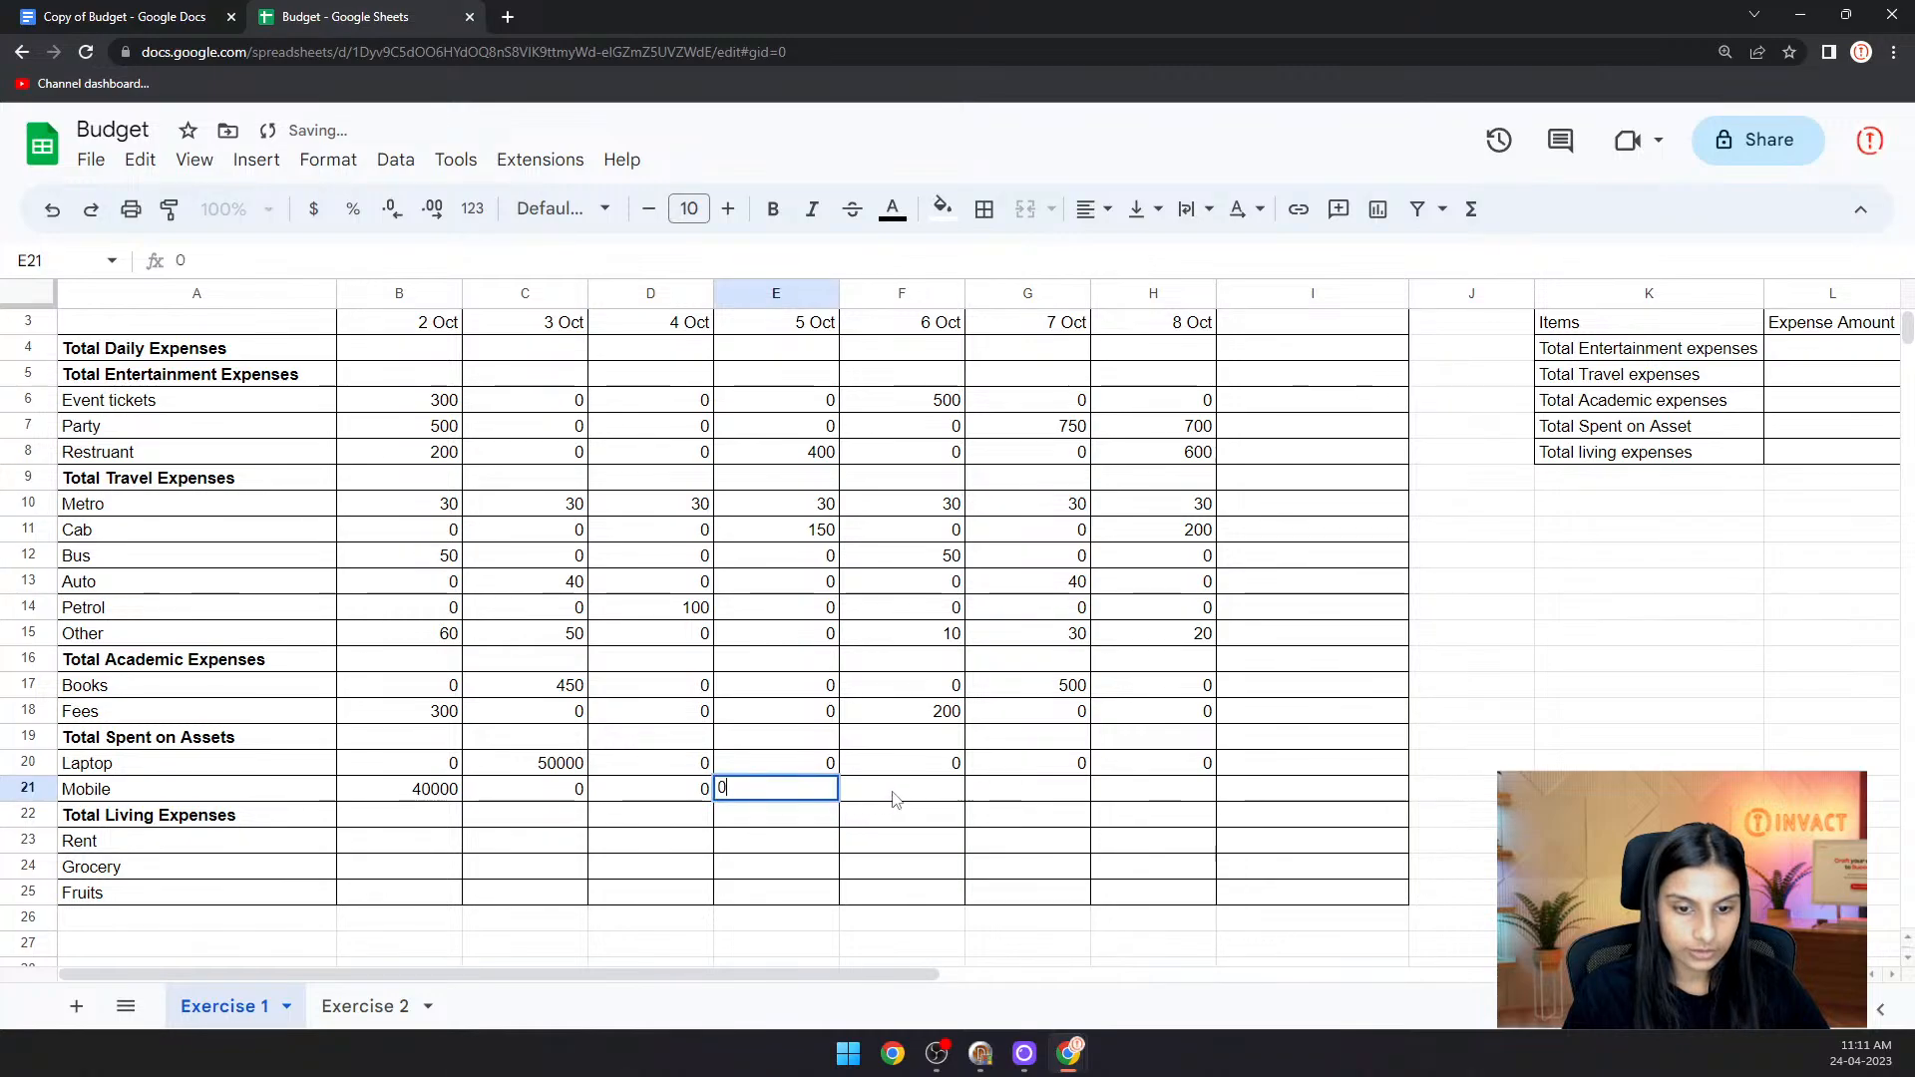
- Complete the Mobile row with 0 for Thursday, Friday and Saturday
left_click(902, 795)
type("0")
left_click(1047, 794)
type("0")
left_click(1129, 791)
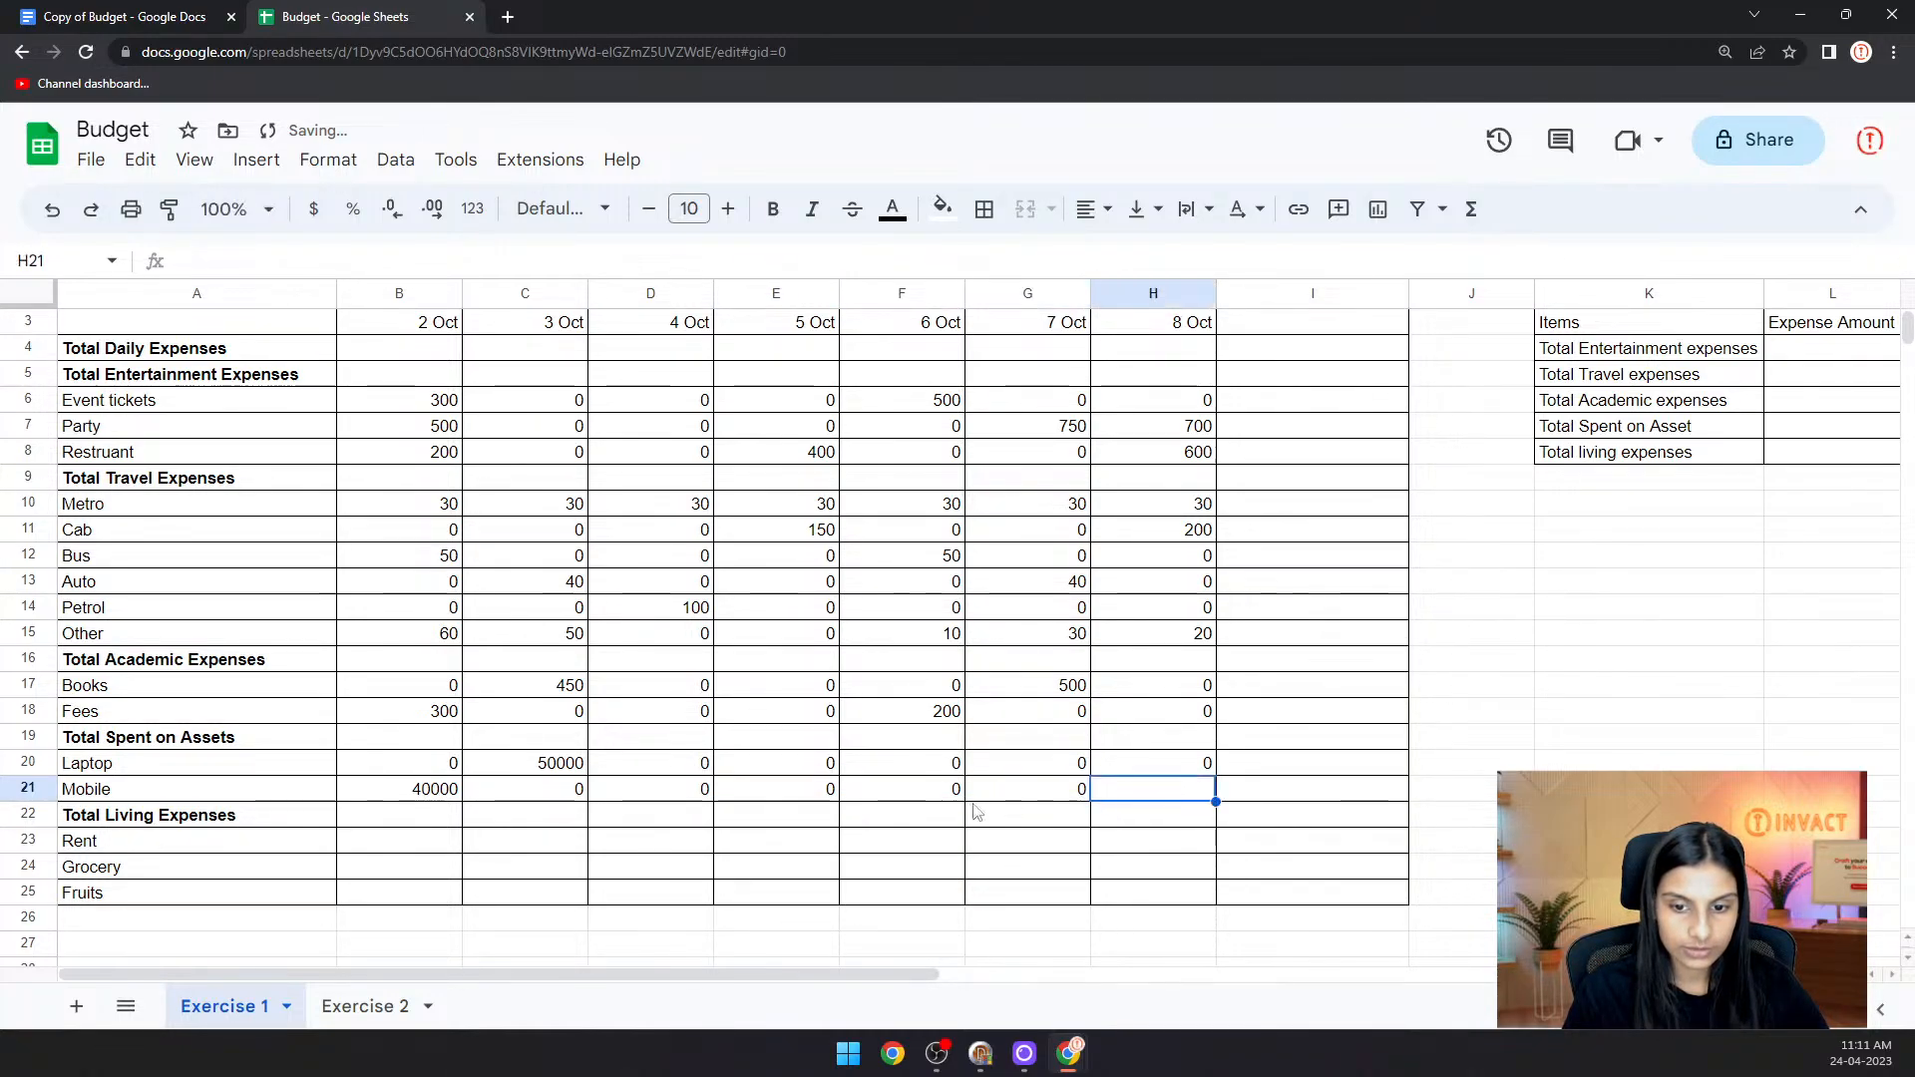
type("0")
- Enter Rent expenses of 10000 for Sunday and 0 for Monday and Tuesday
left_click(529, 846)
left_click(395, 842)
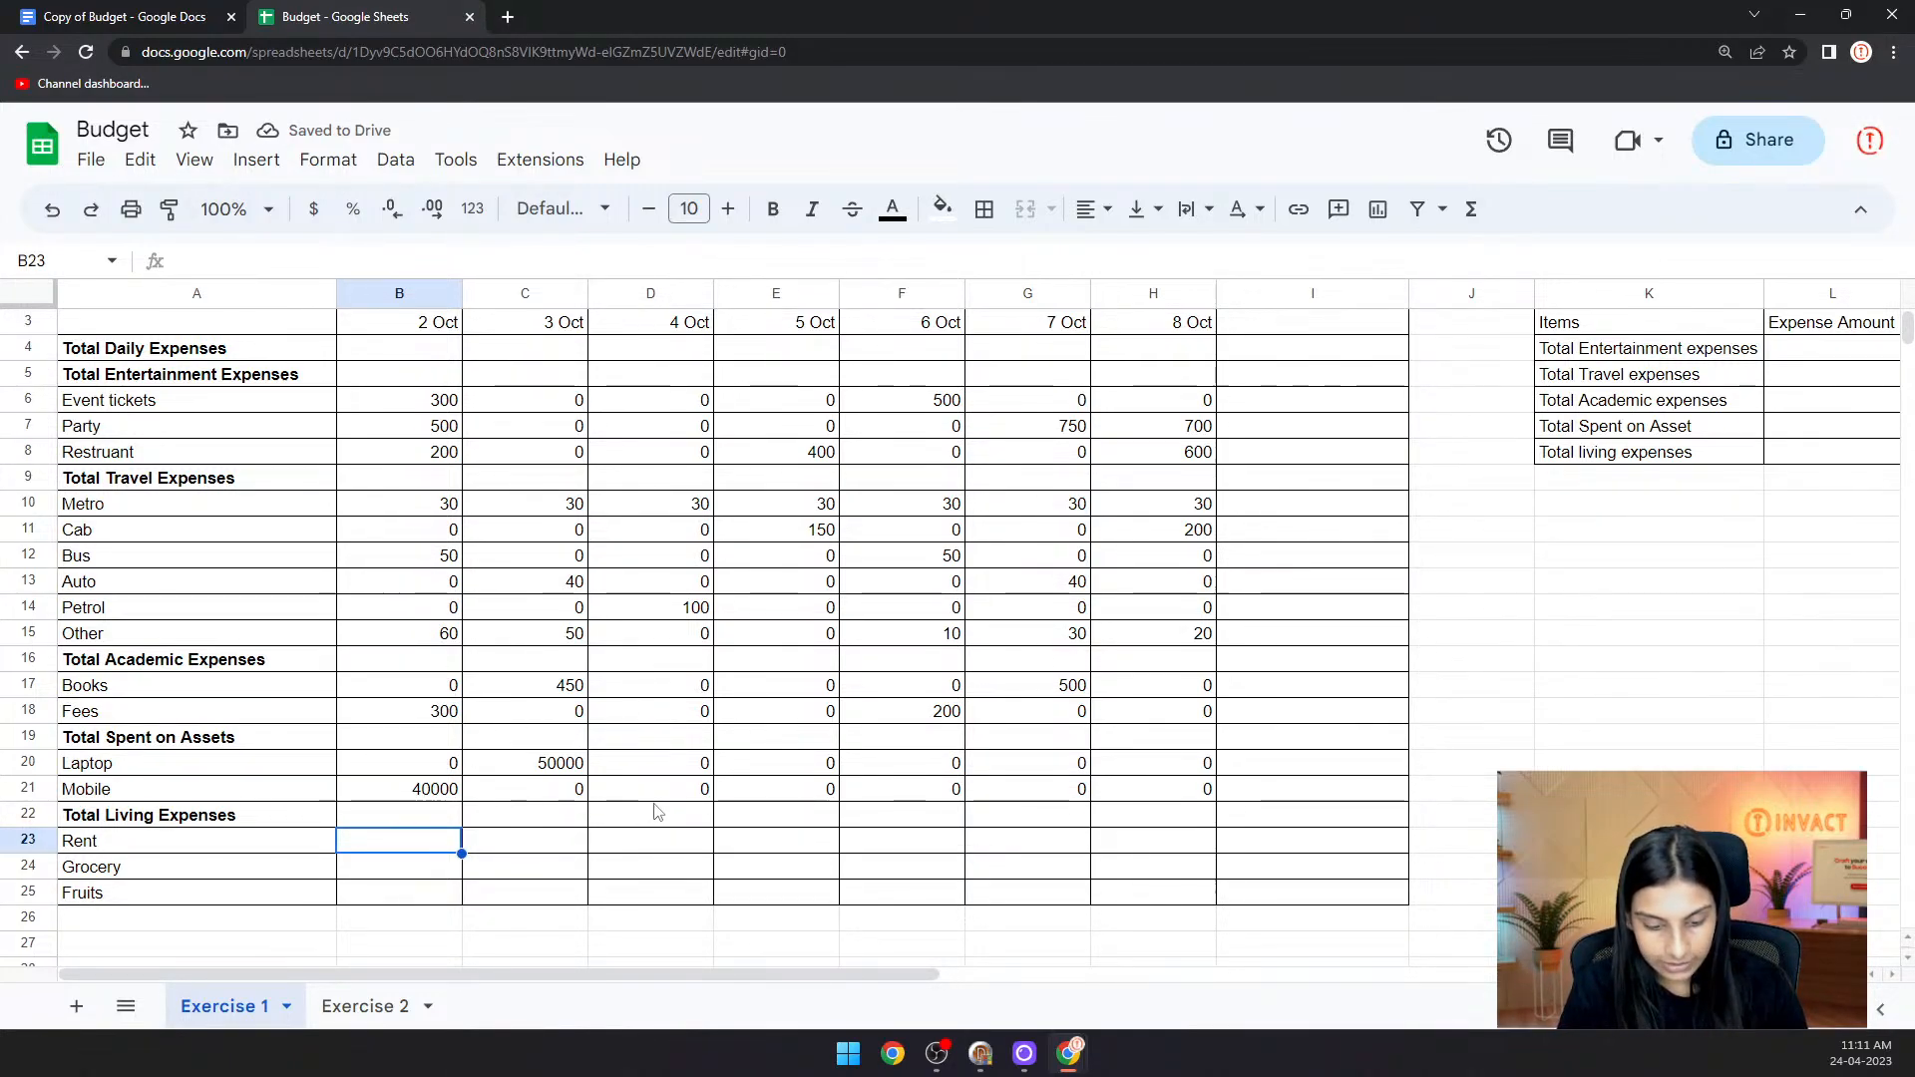
type("10000")
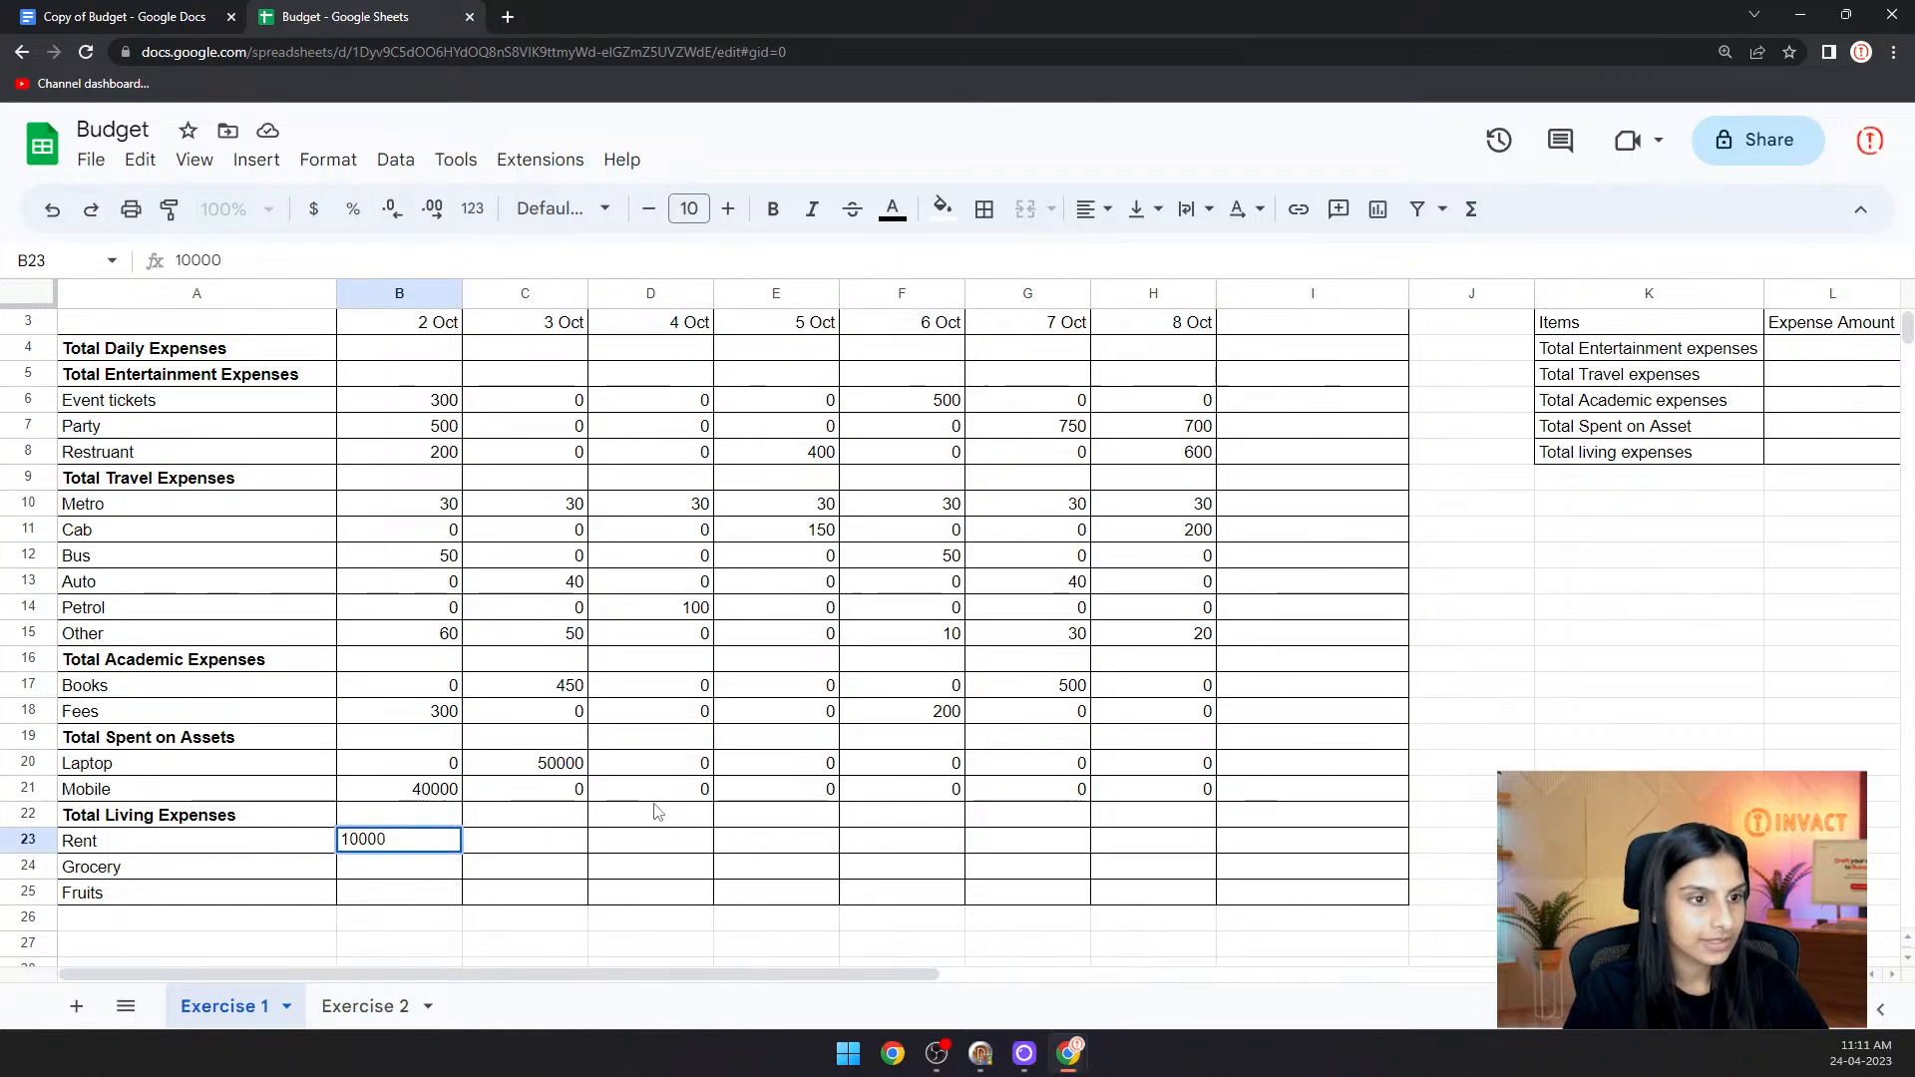
left_click(534, 845)
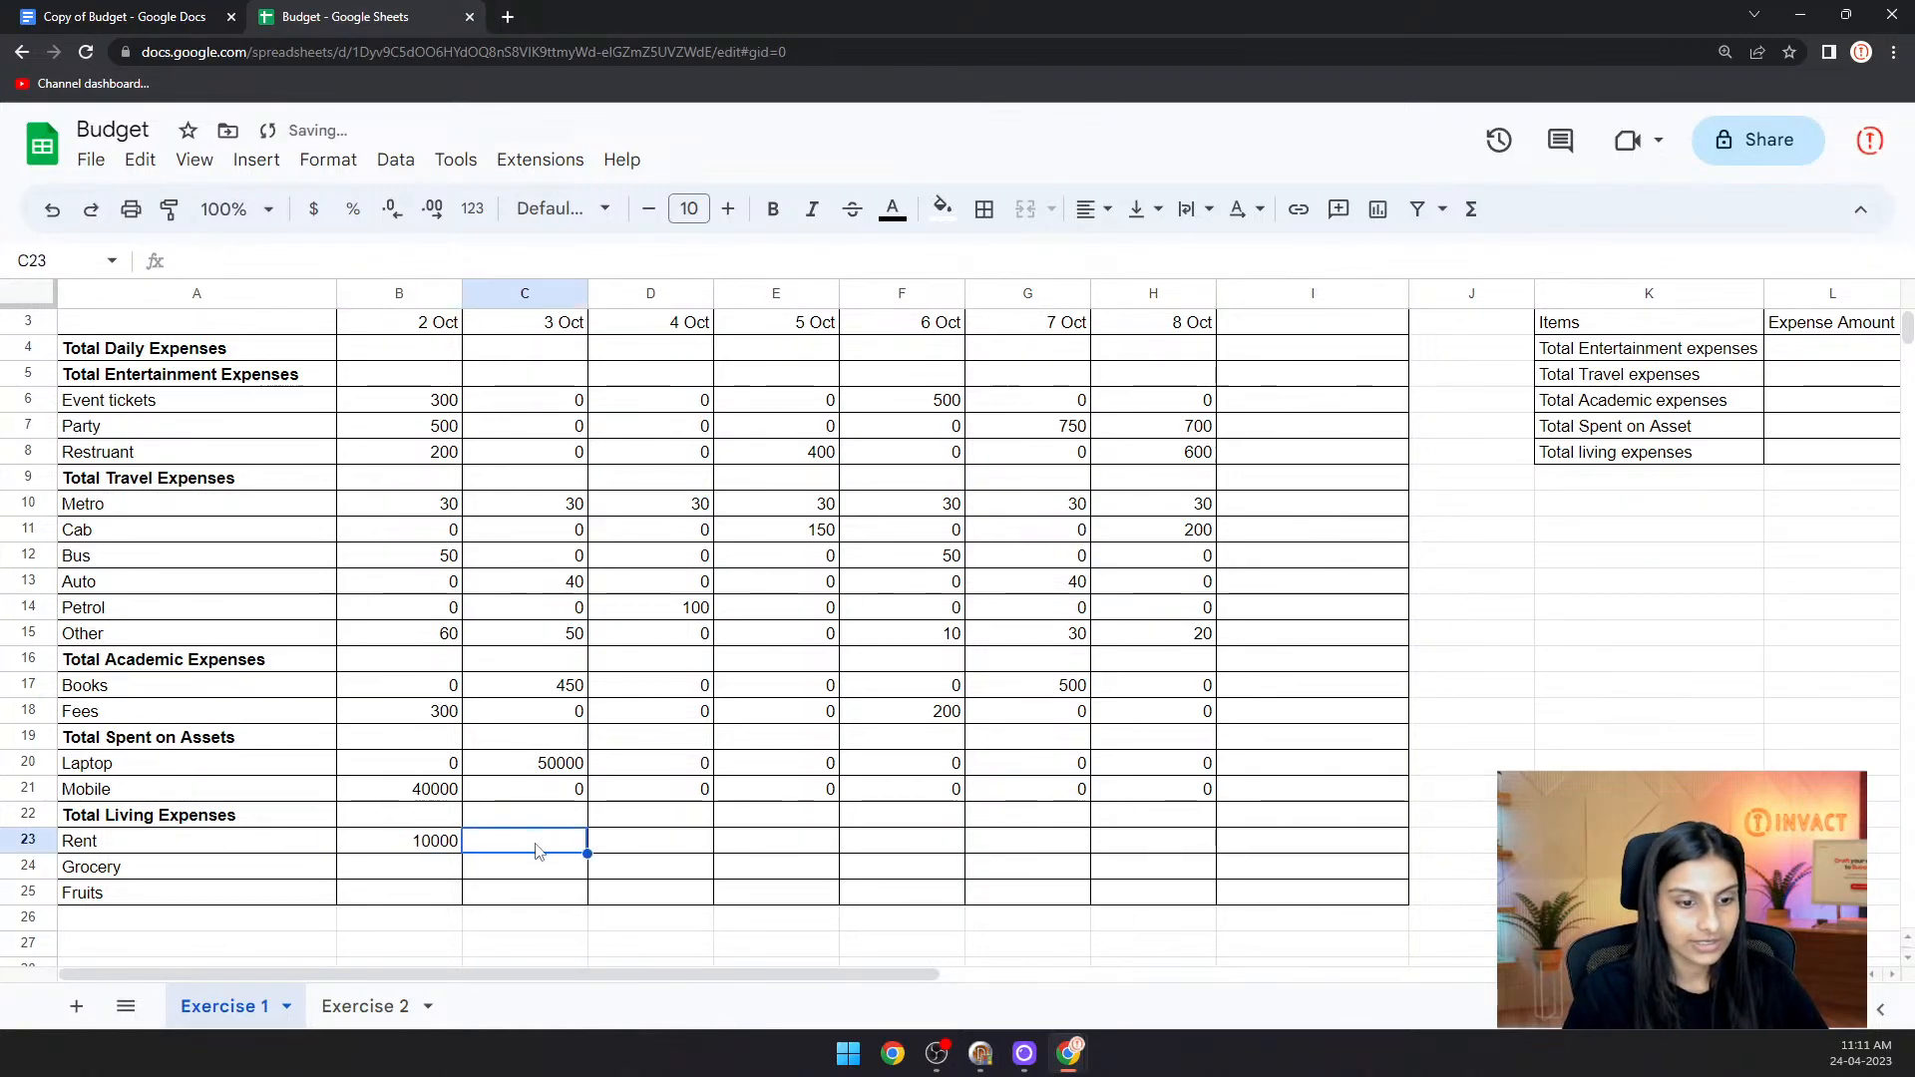
type("0")
left_click(684, 845)
left_click(761, 851)
left_click(662, 851)
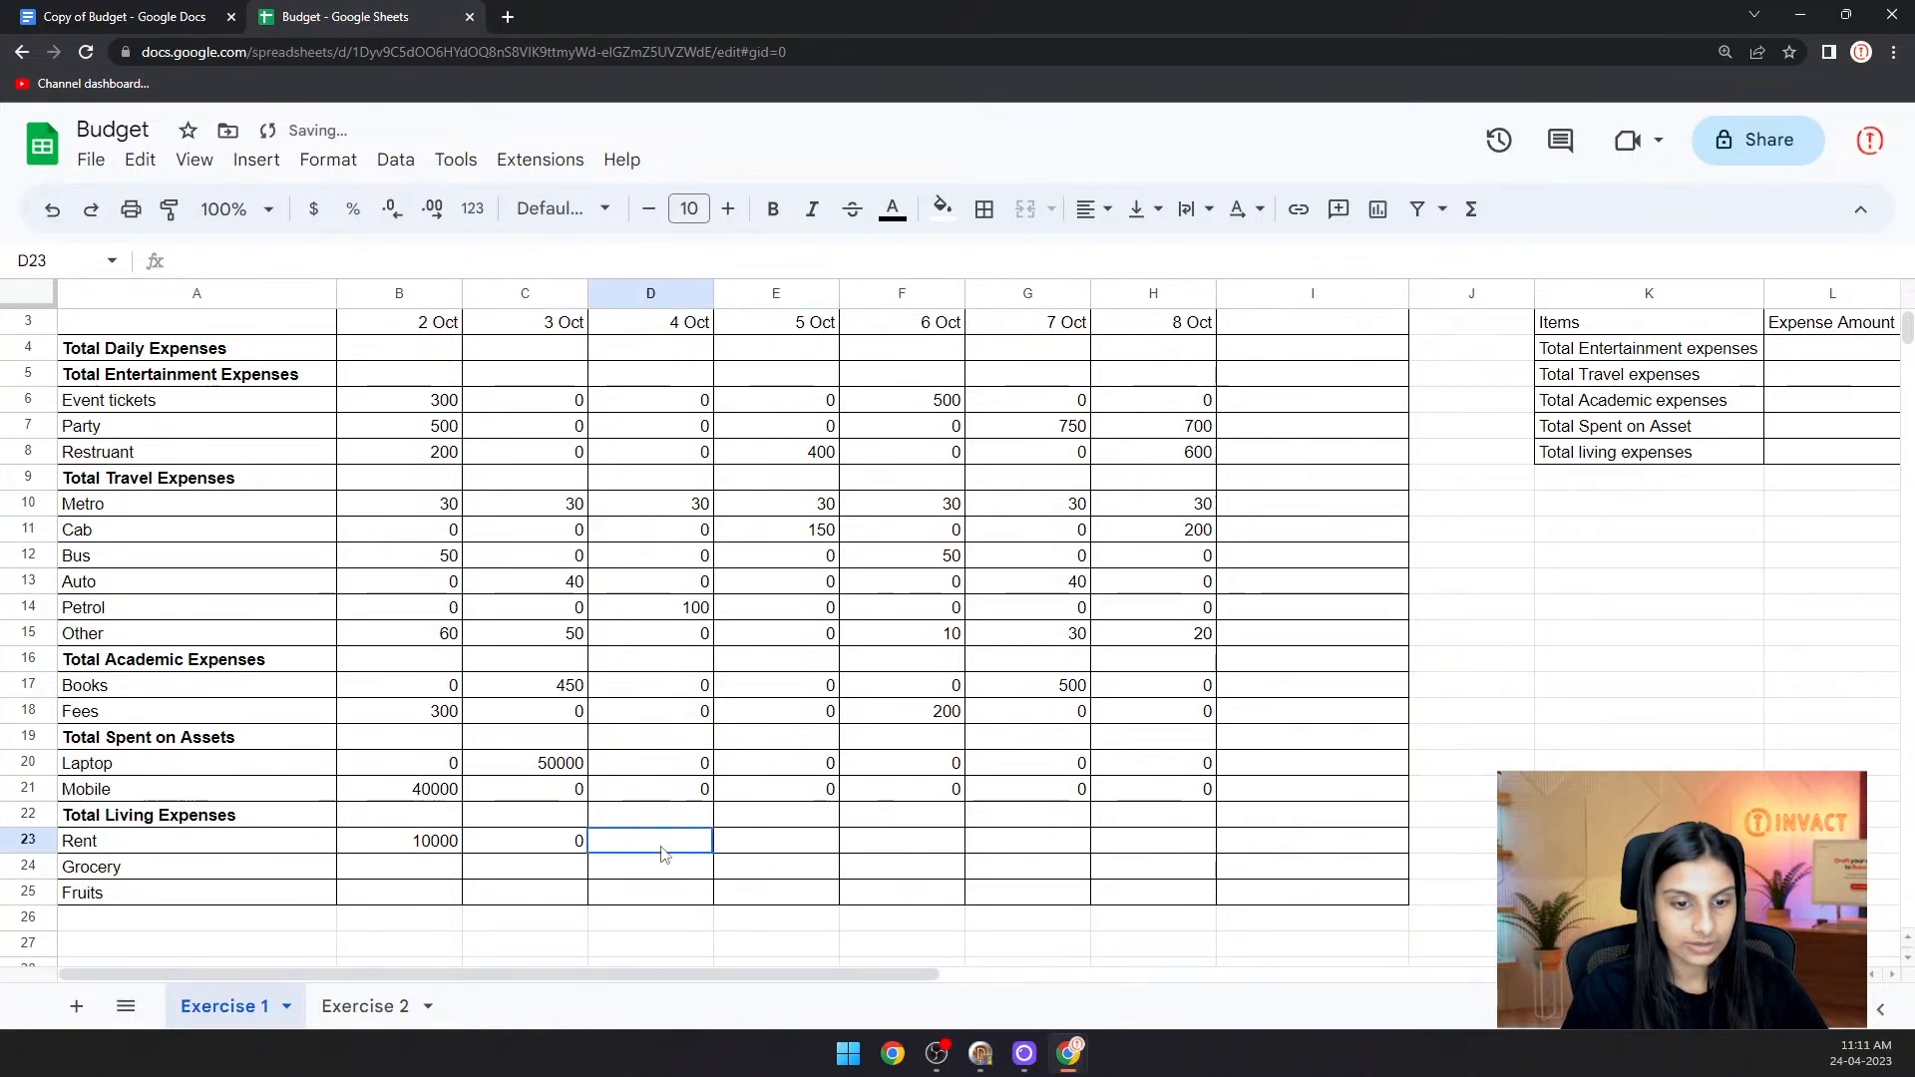
type("0")
- Complete the Rent row with 0 for Wednesday, Thursday, Friday and Saturday
left_click(778, 855)
type("0")
left_click(878, 850)
type("0")
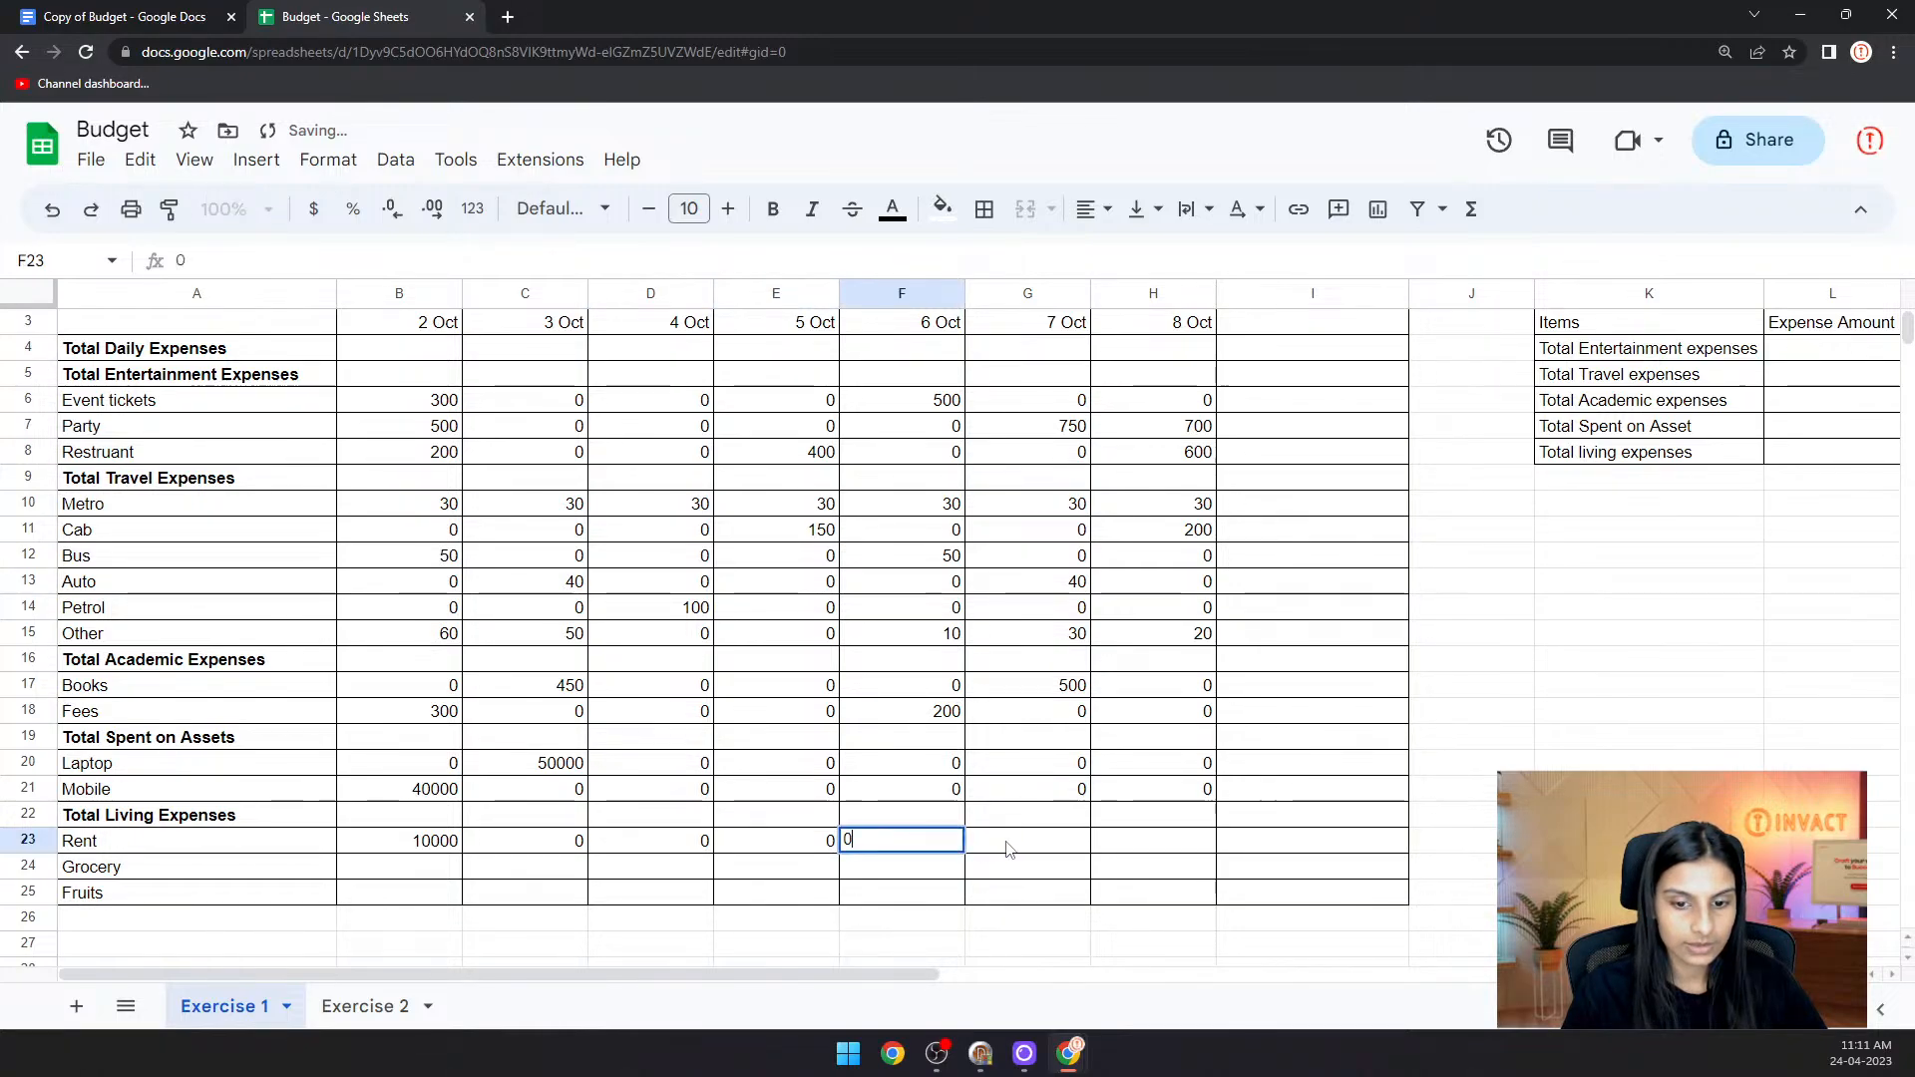
left_click(1002, 846)
type("0")
left_click(1124, 841)
type("0")
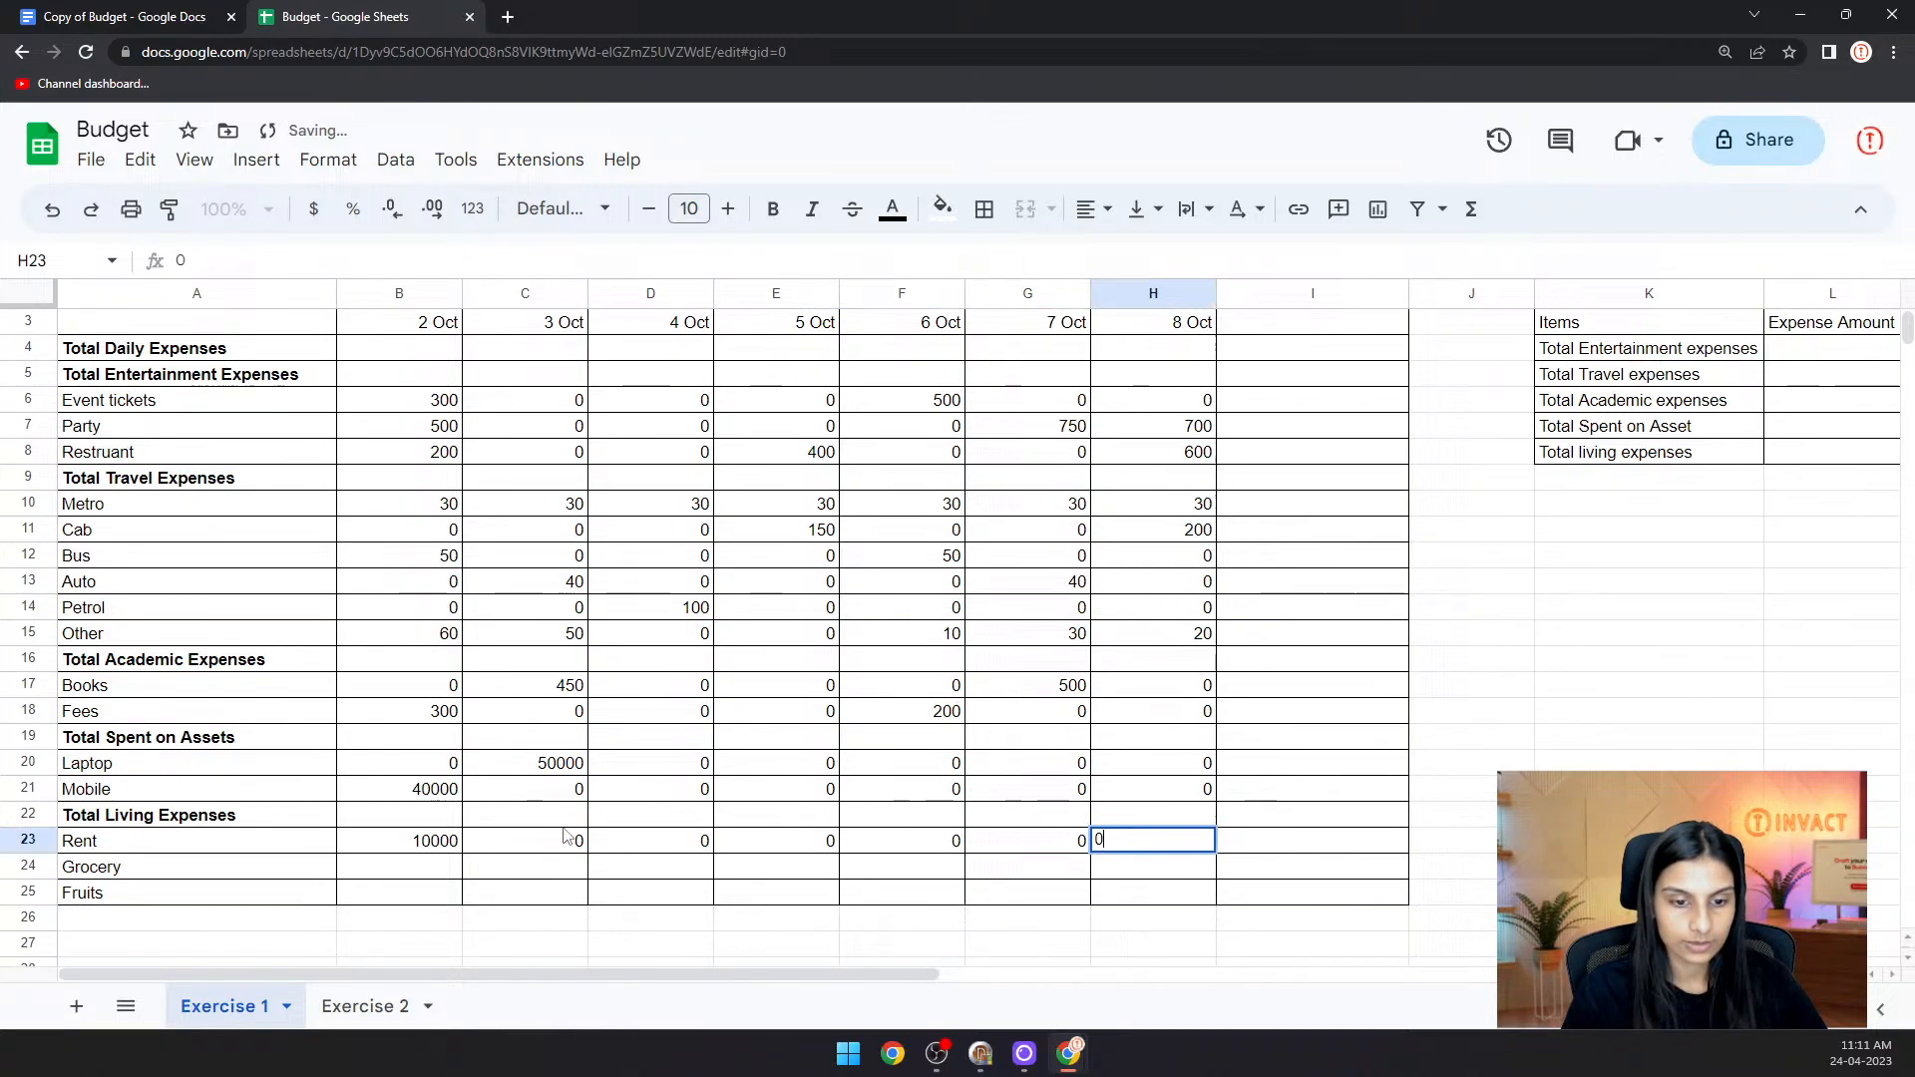
- Enter Grocery expenses of 500 for Sunday and 0 for Monday, Tuesday and Wednesday
left_click(388, 874)
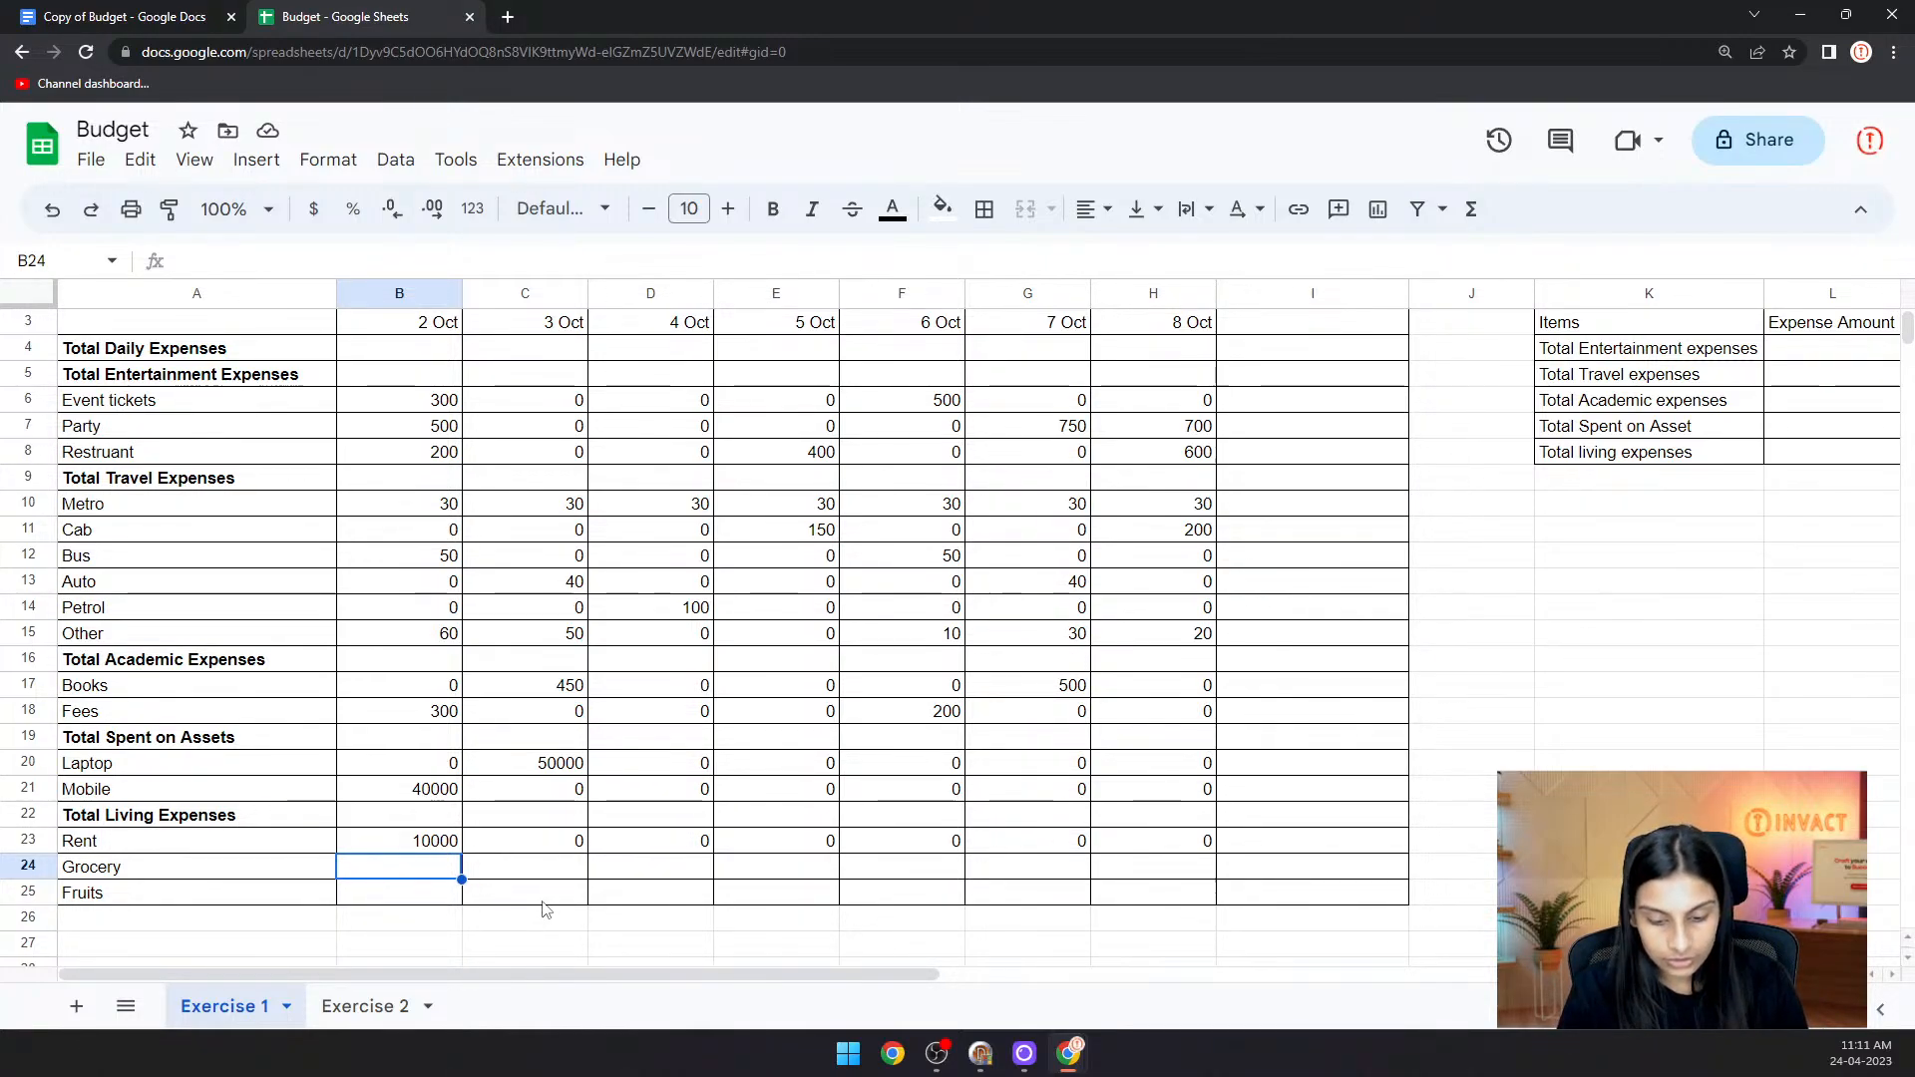
type("500")
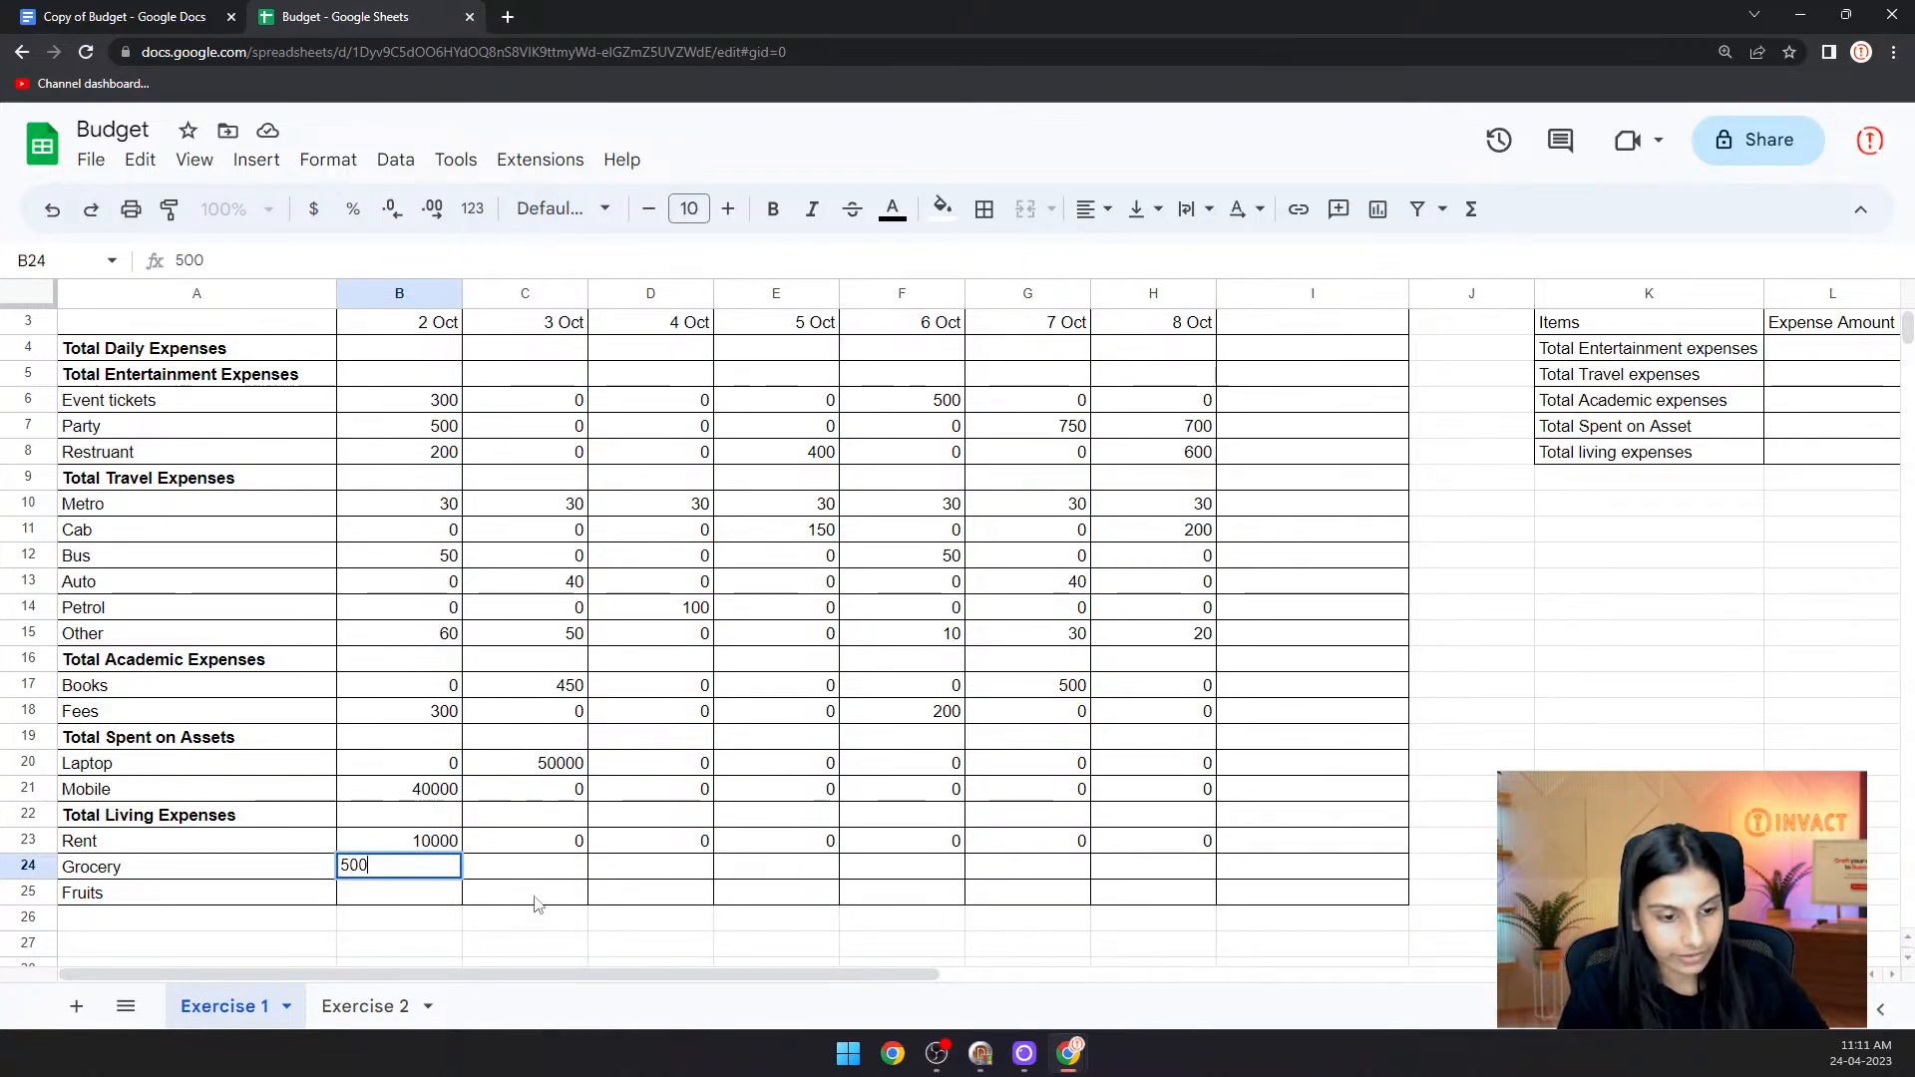
left_click(553, 878)
type("0")
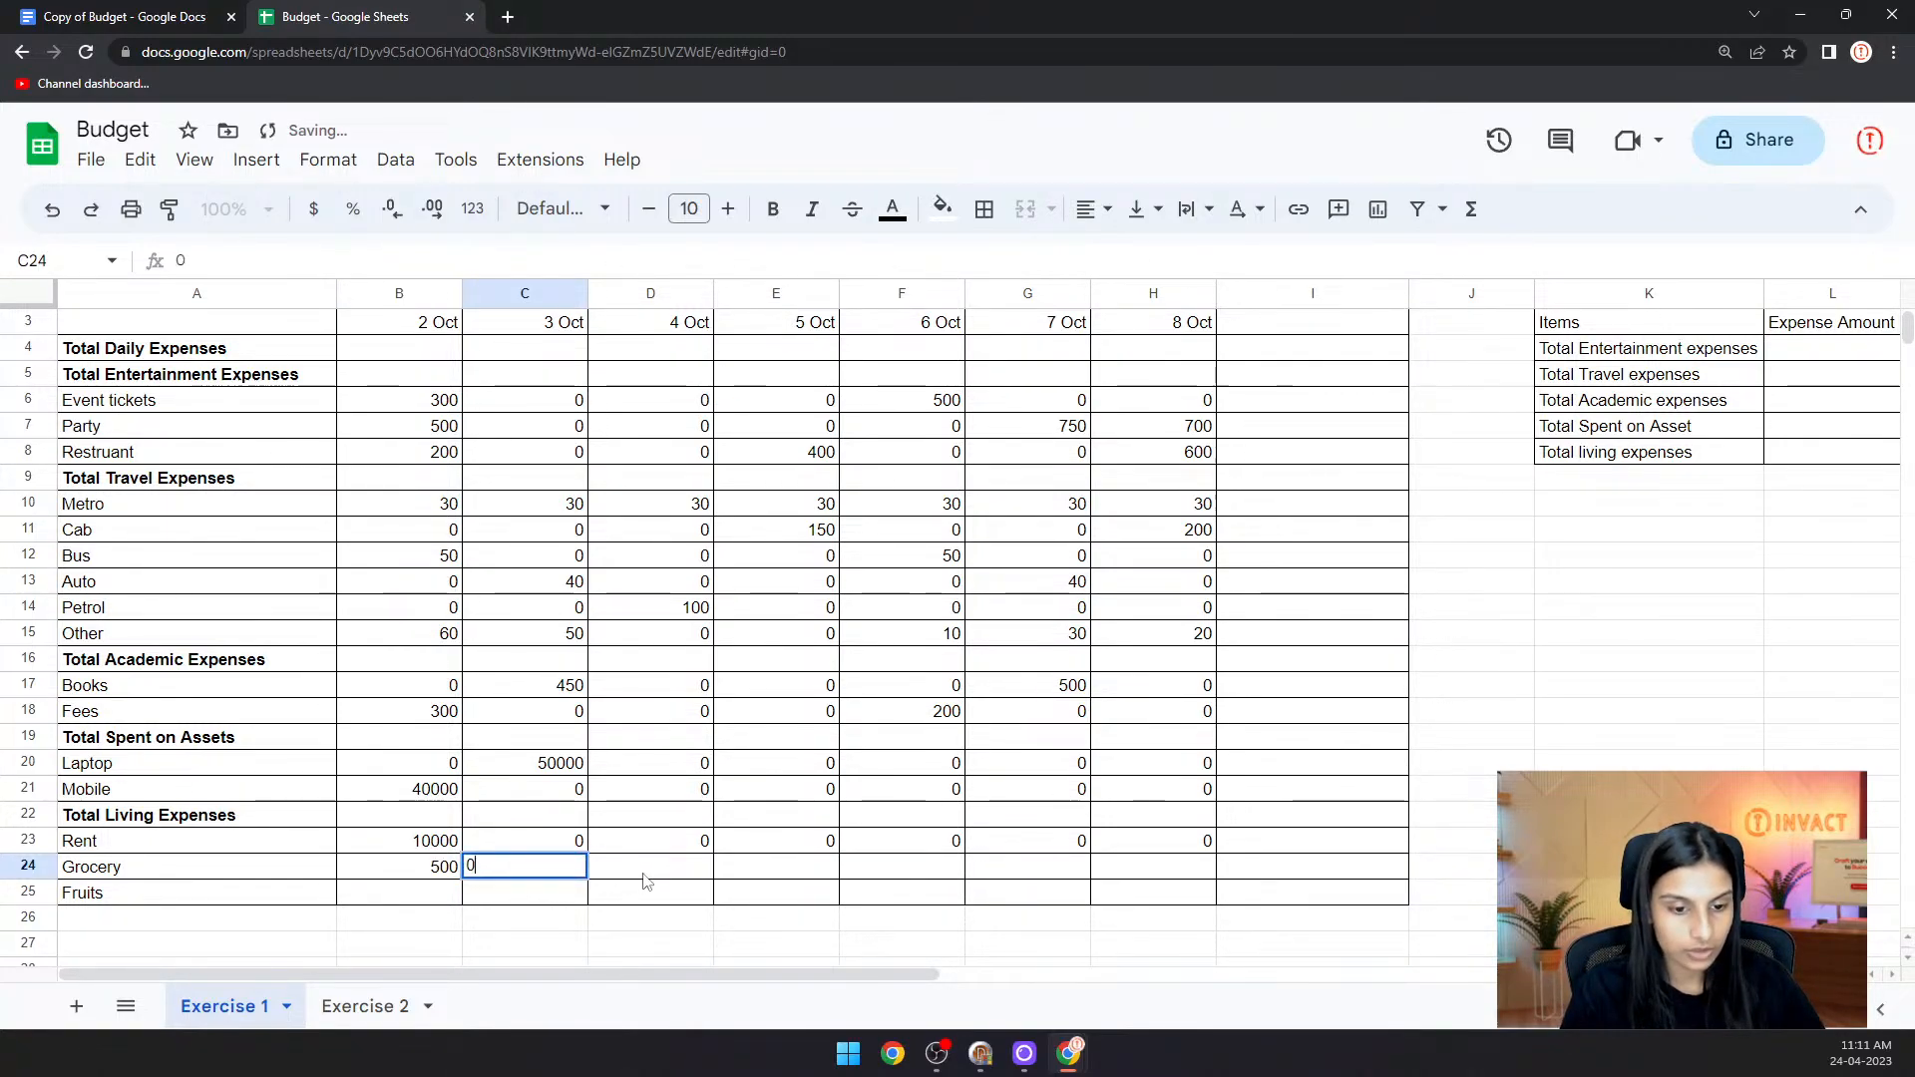
left_click(643, 883)
type("0")
left_click(802, 880)
type("0")
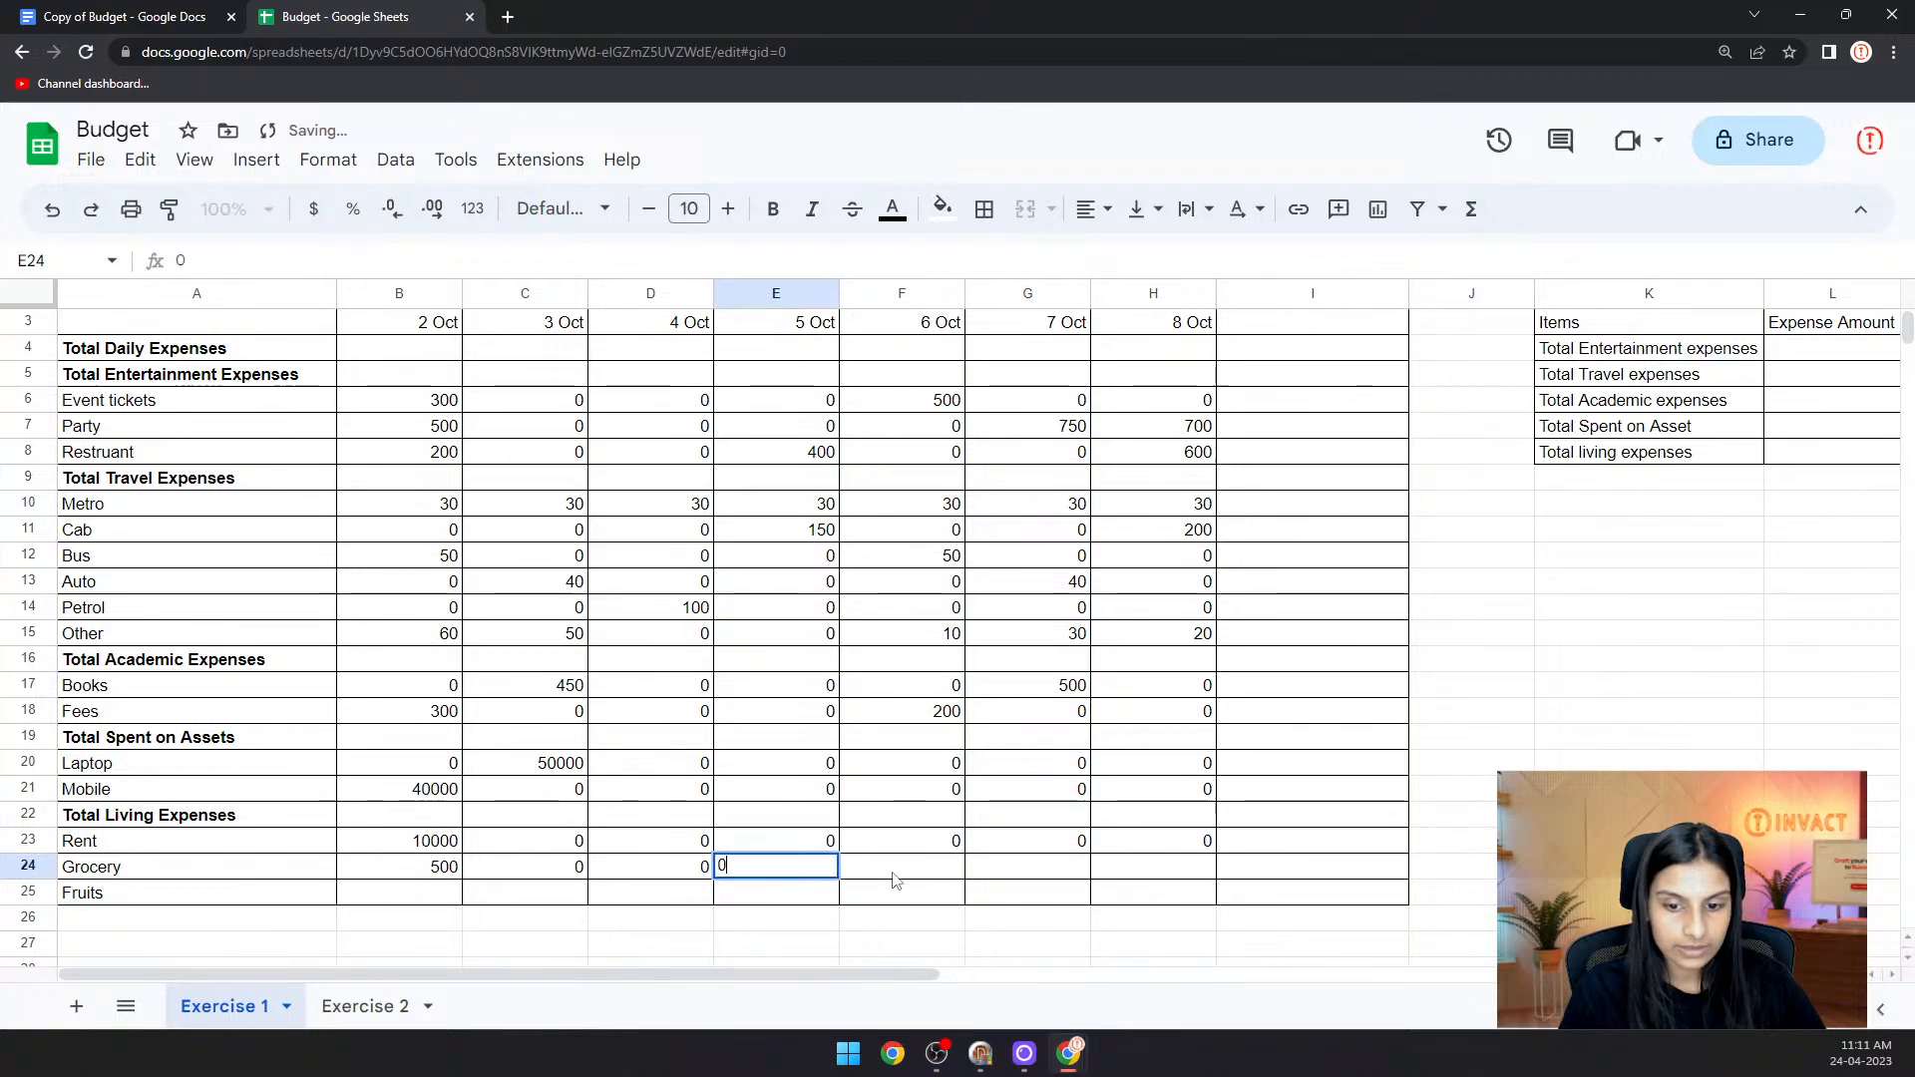
- Complete the Grocery row with 300 for Thursday and 0 for Friday and Saturday
left_click(913, 877)
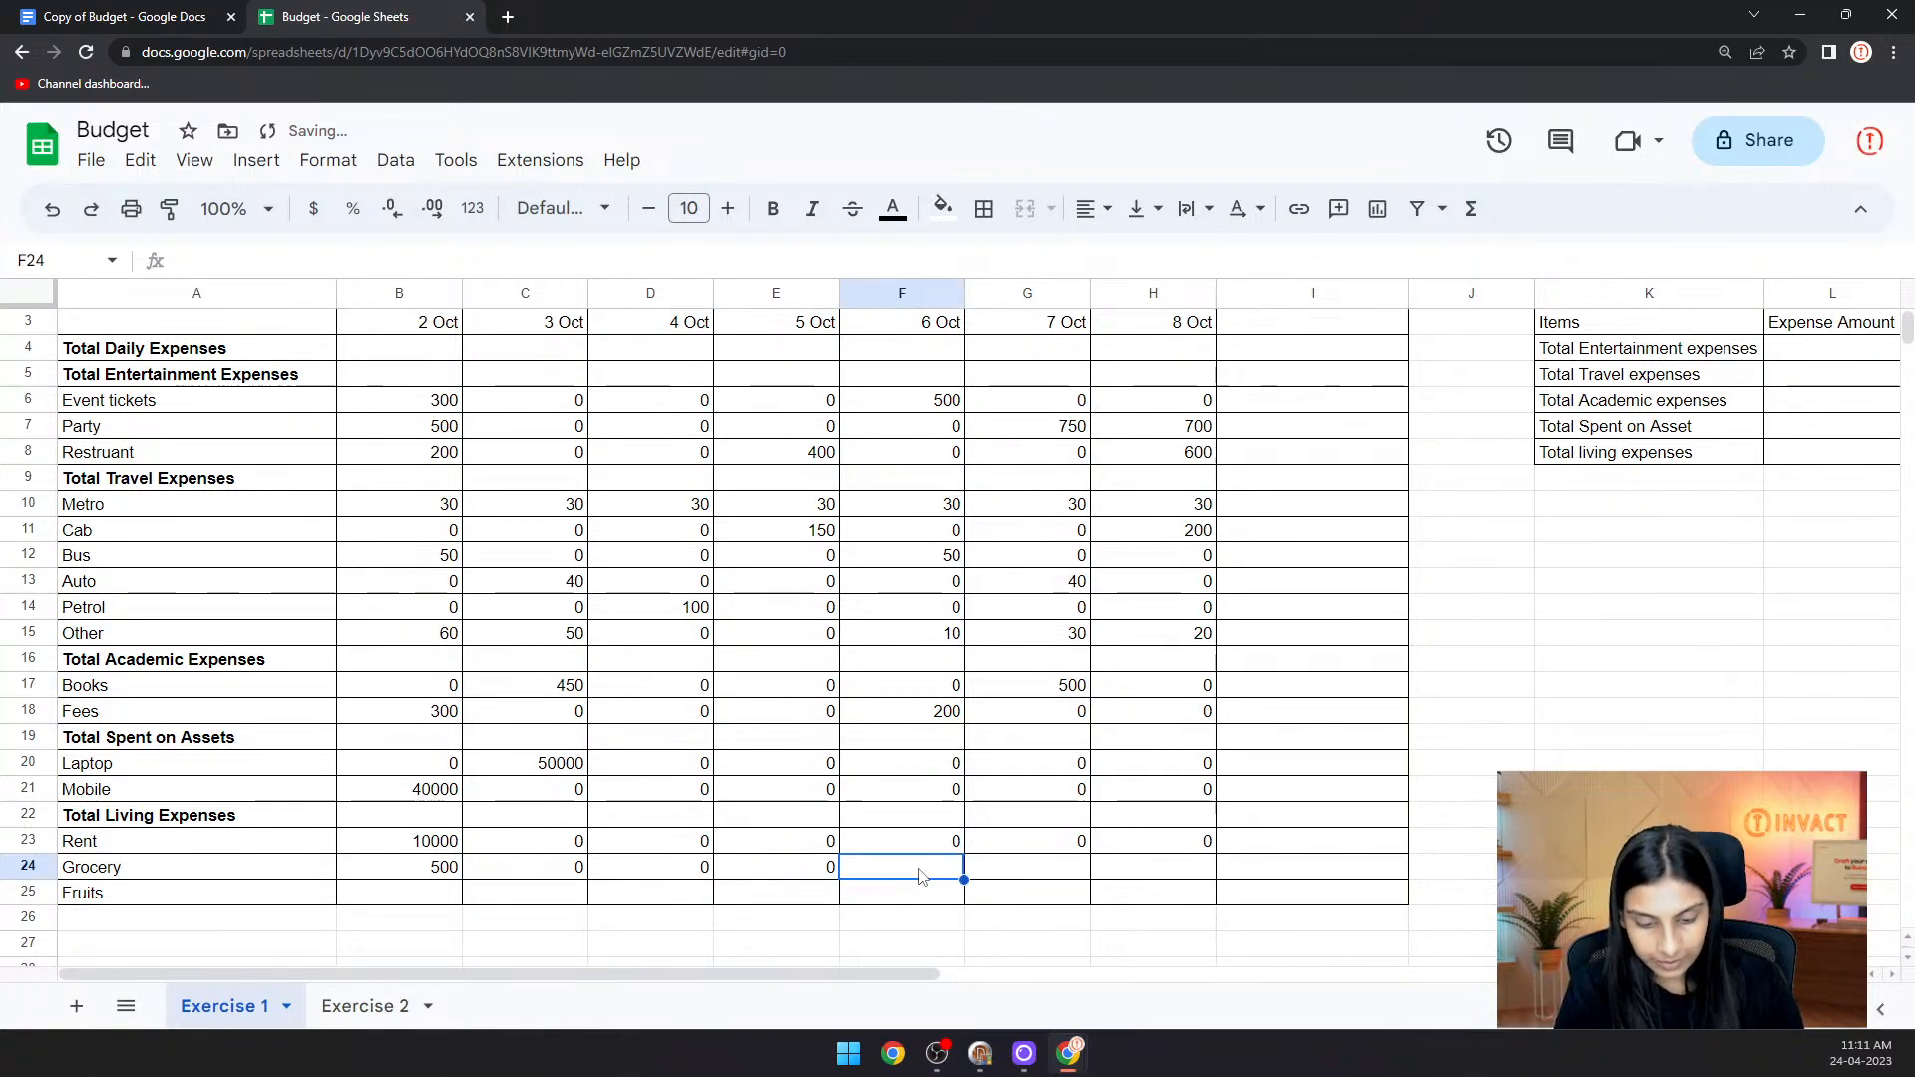
type("300")
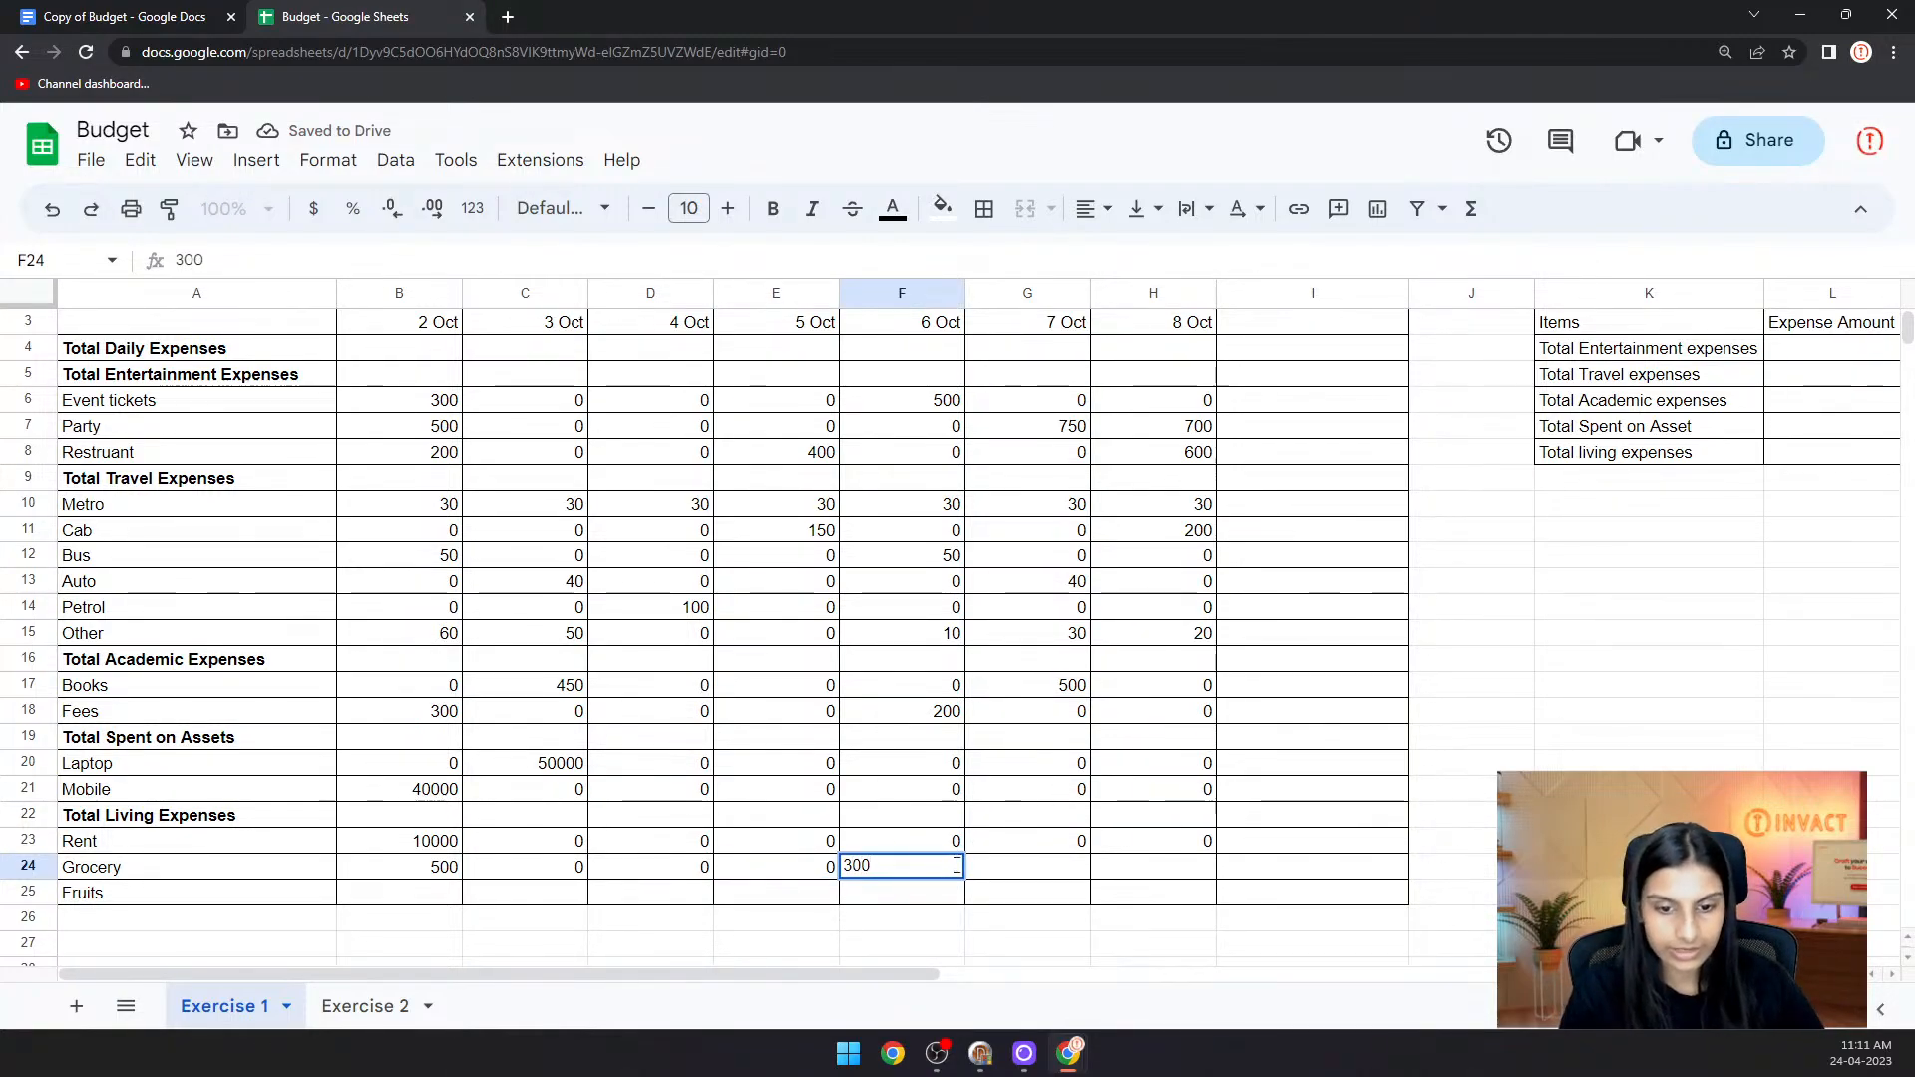
left_click(1014, 877)
type("0")
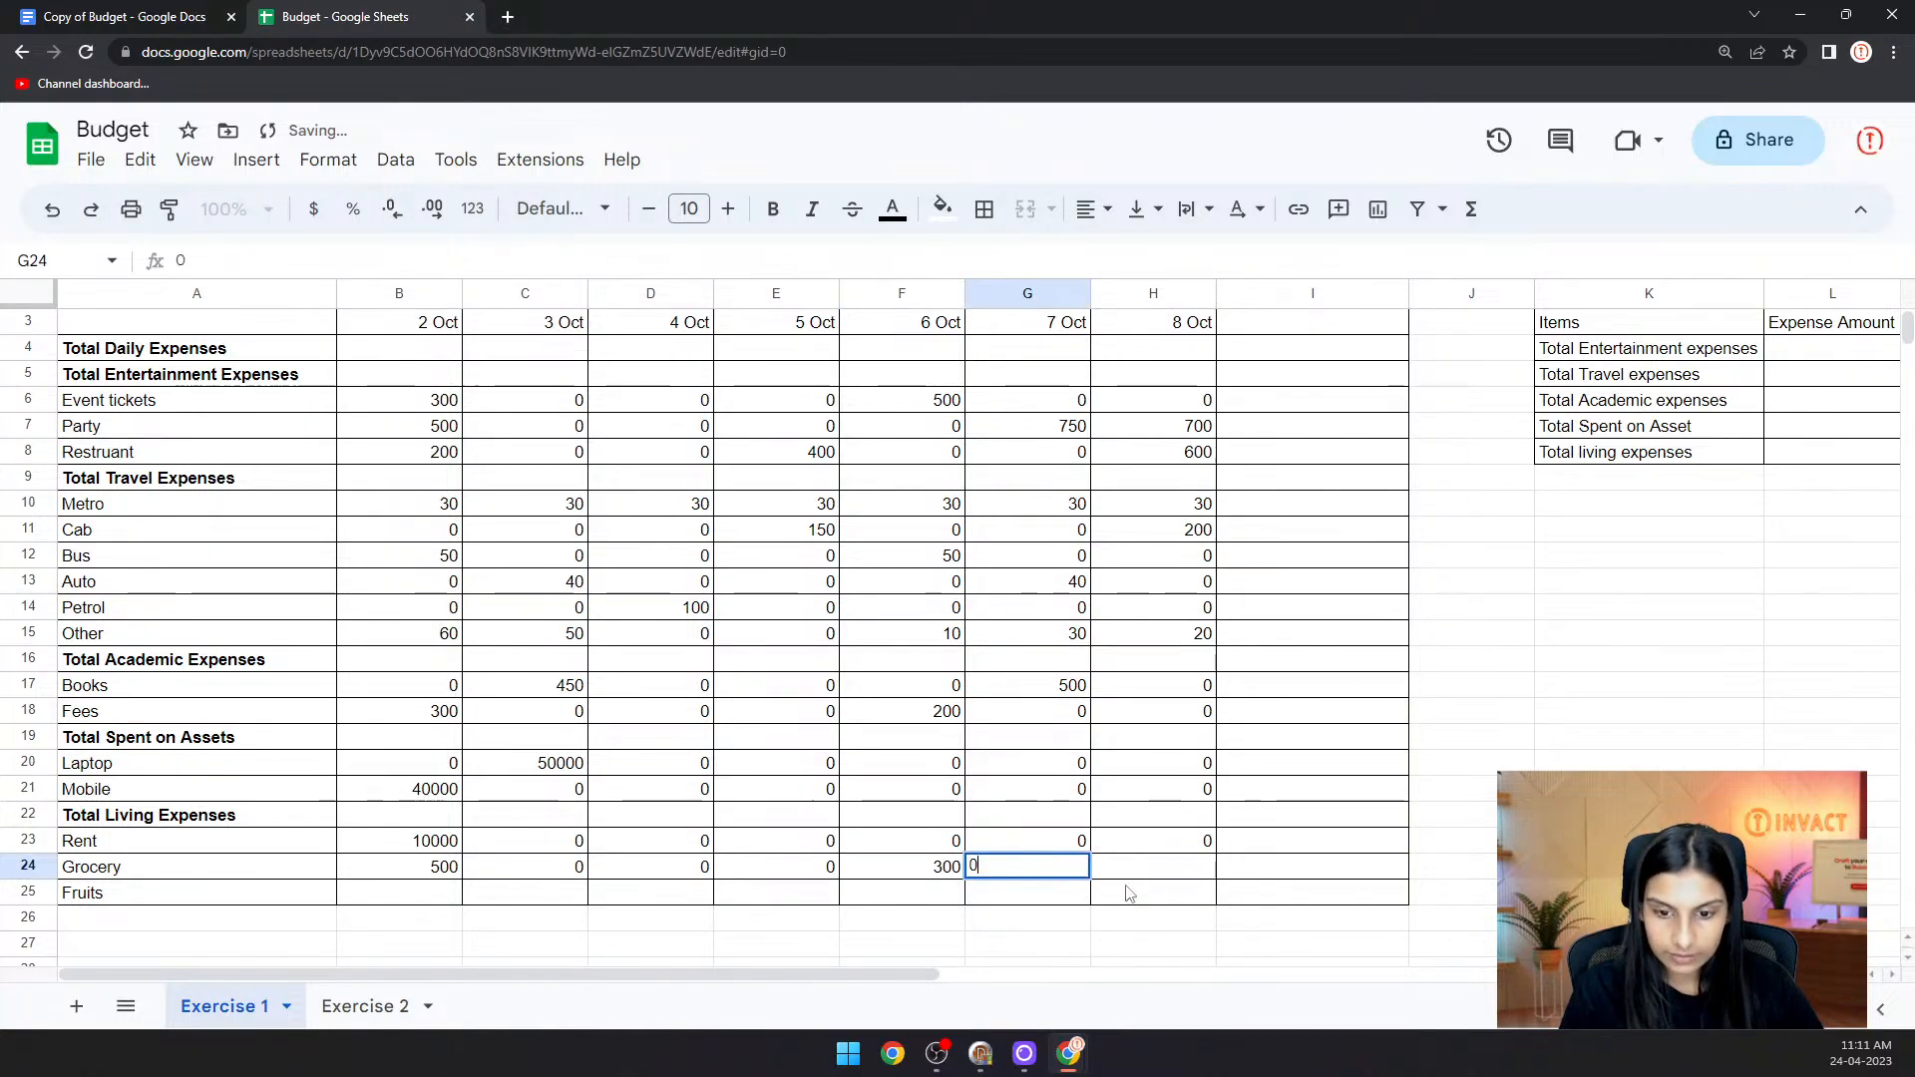
left_click(1137, 875)
type("0")
- Enter Fruits expenses of 100 for Sunday and 0 for Monday, Tuesday and Wednesday
left_click(395, 896)
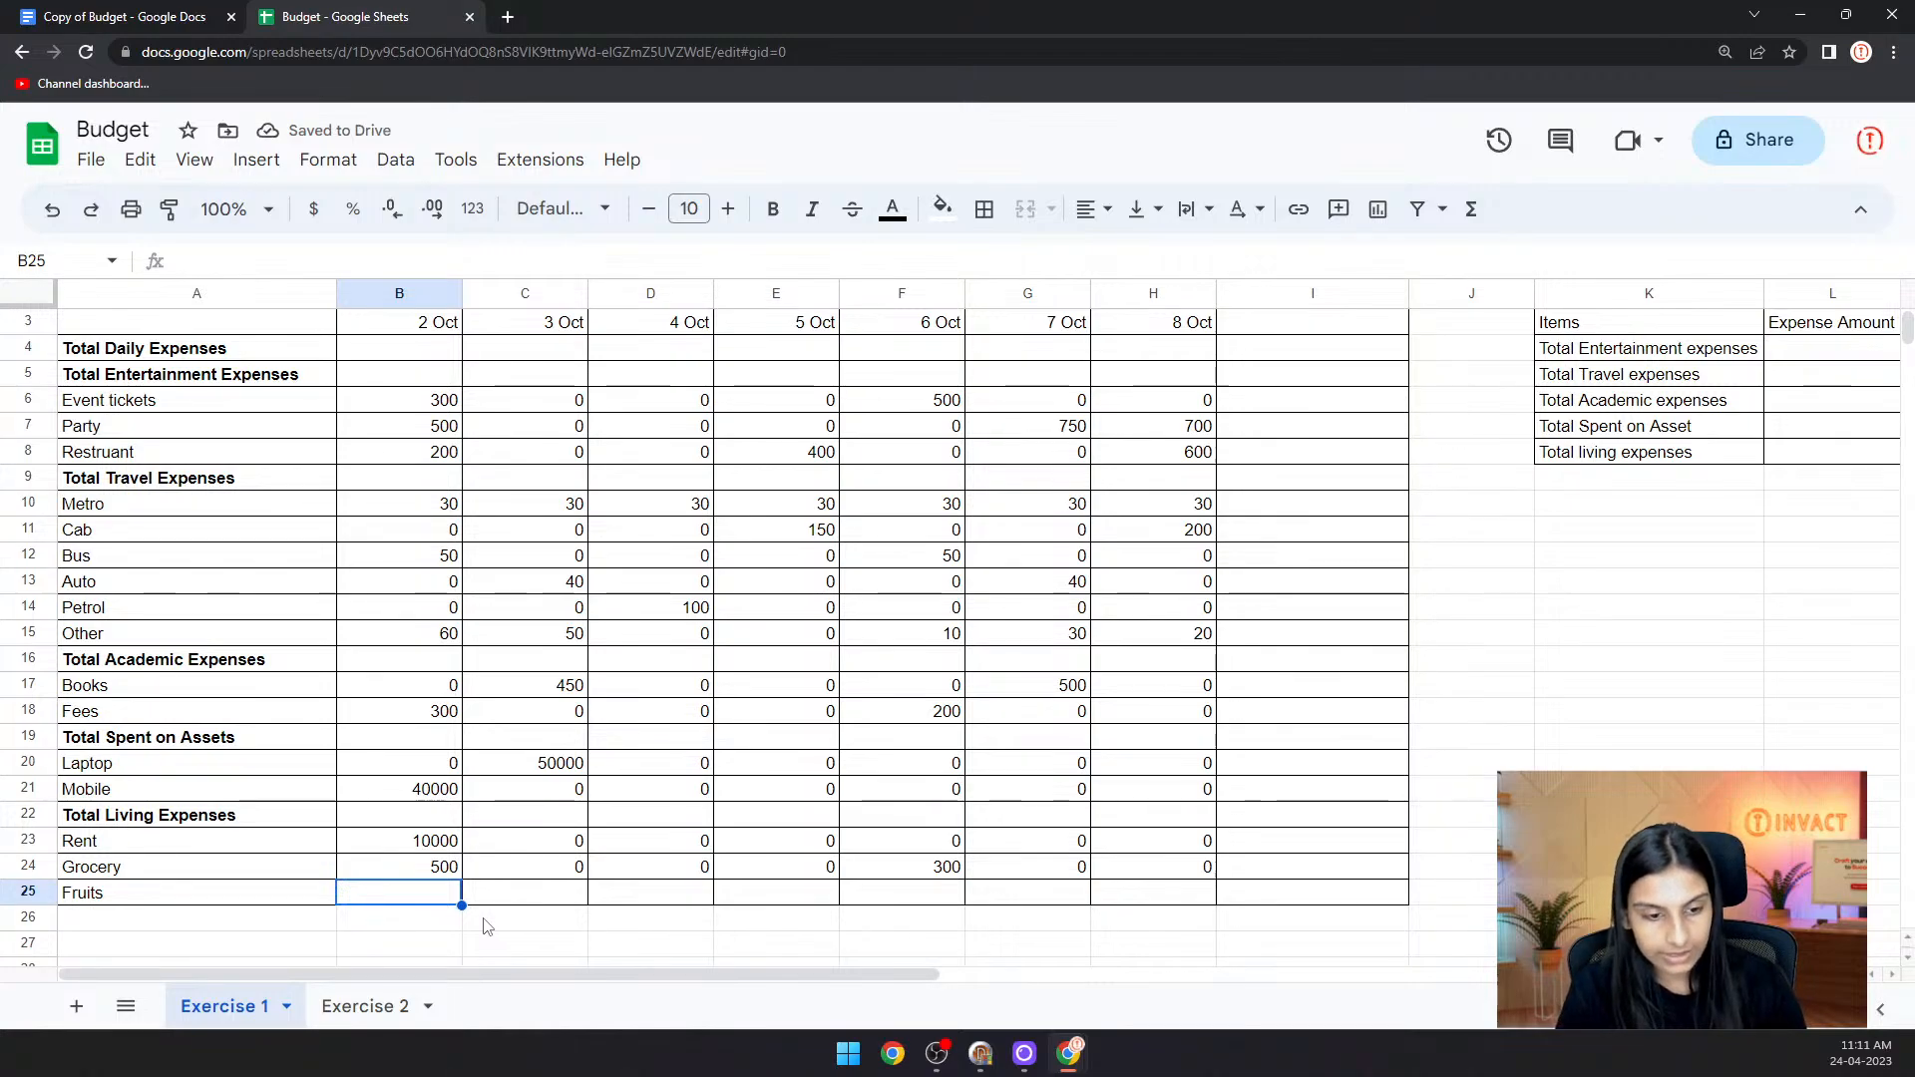
type("100")
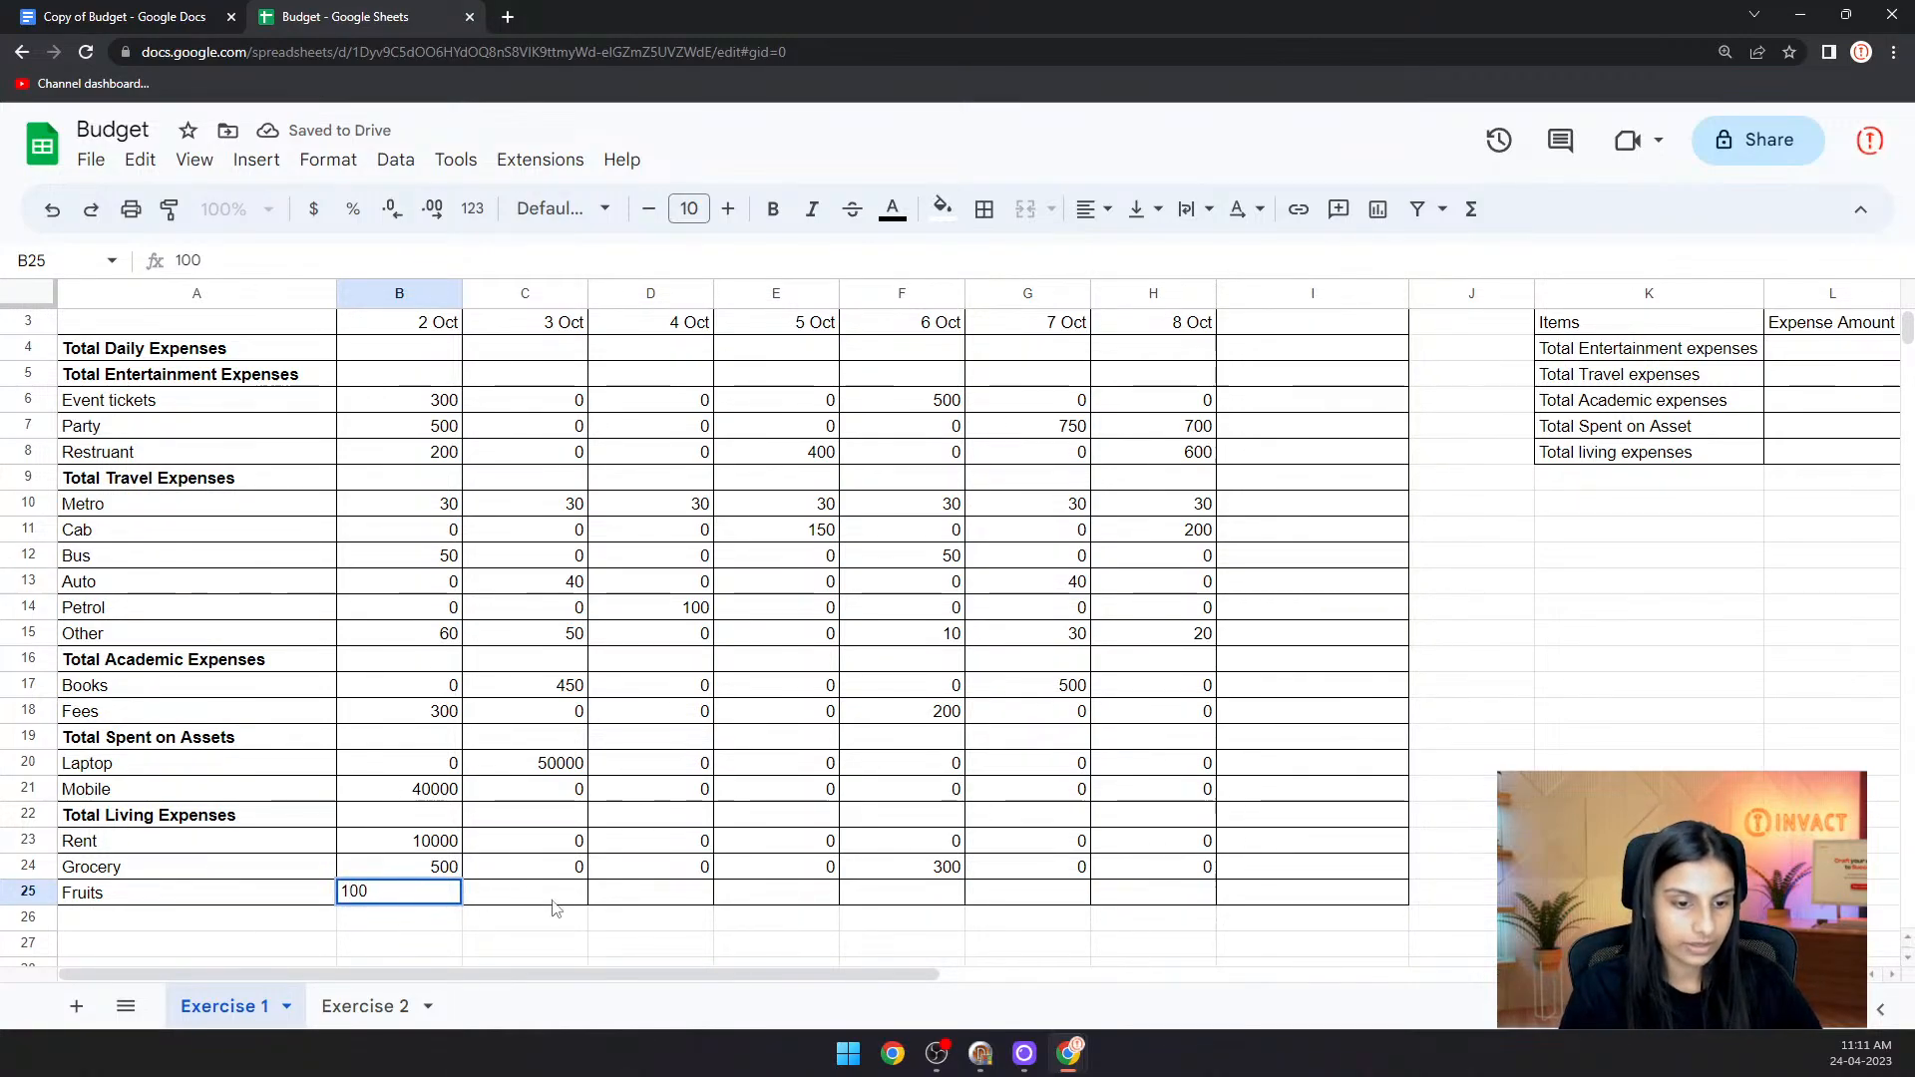
key("Tab")
type("0")
key("Tab")
type("0")
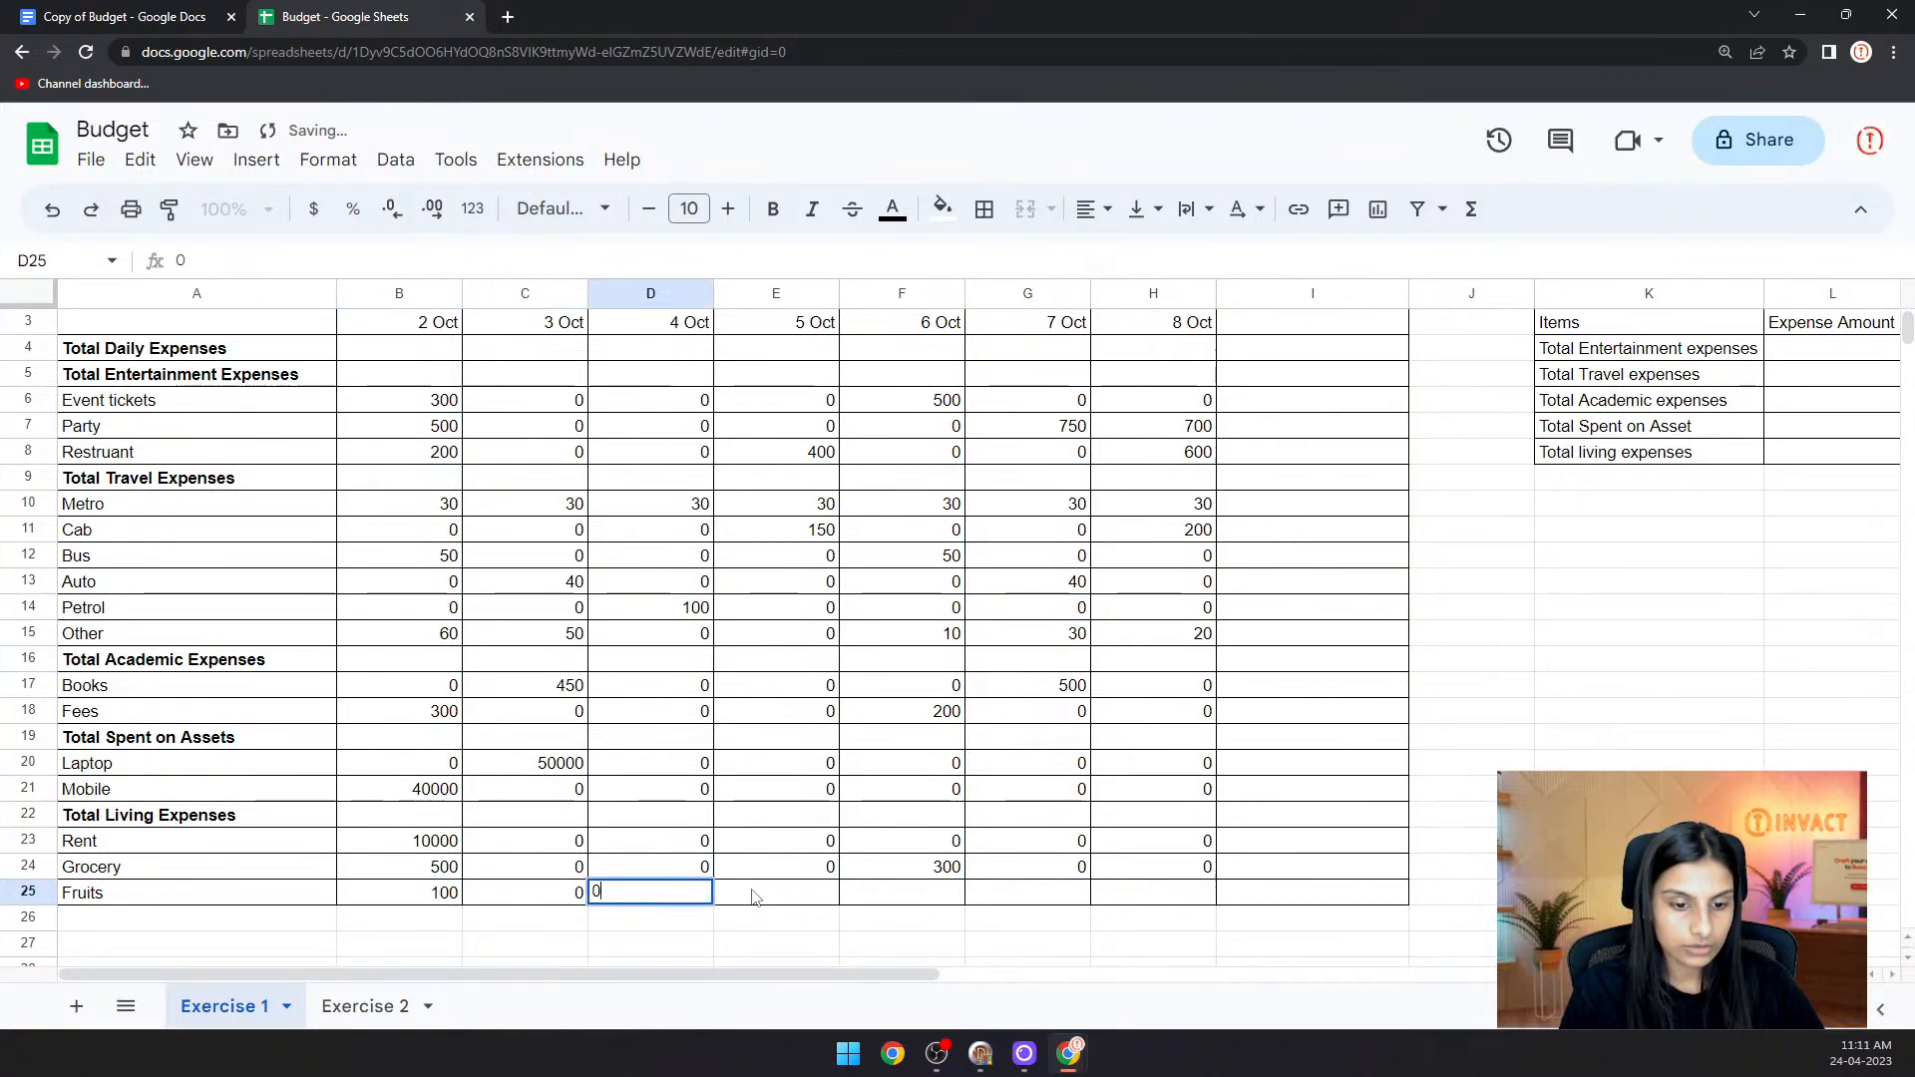
key("Tab")
type("0")
- Complete the Fruits row with 0 for Thursday, Friday and Saturday
key("Tab")
type("0")
key("Tab")
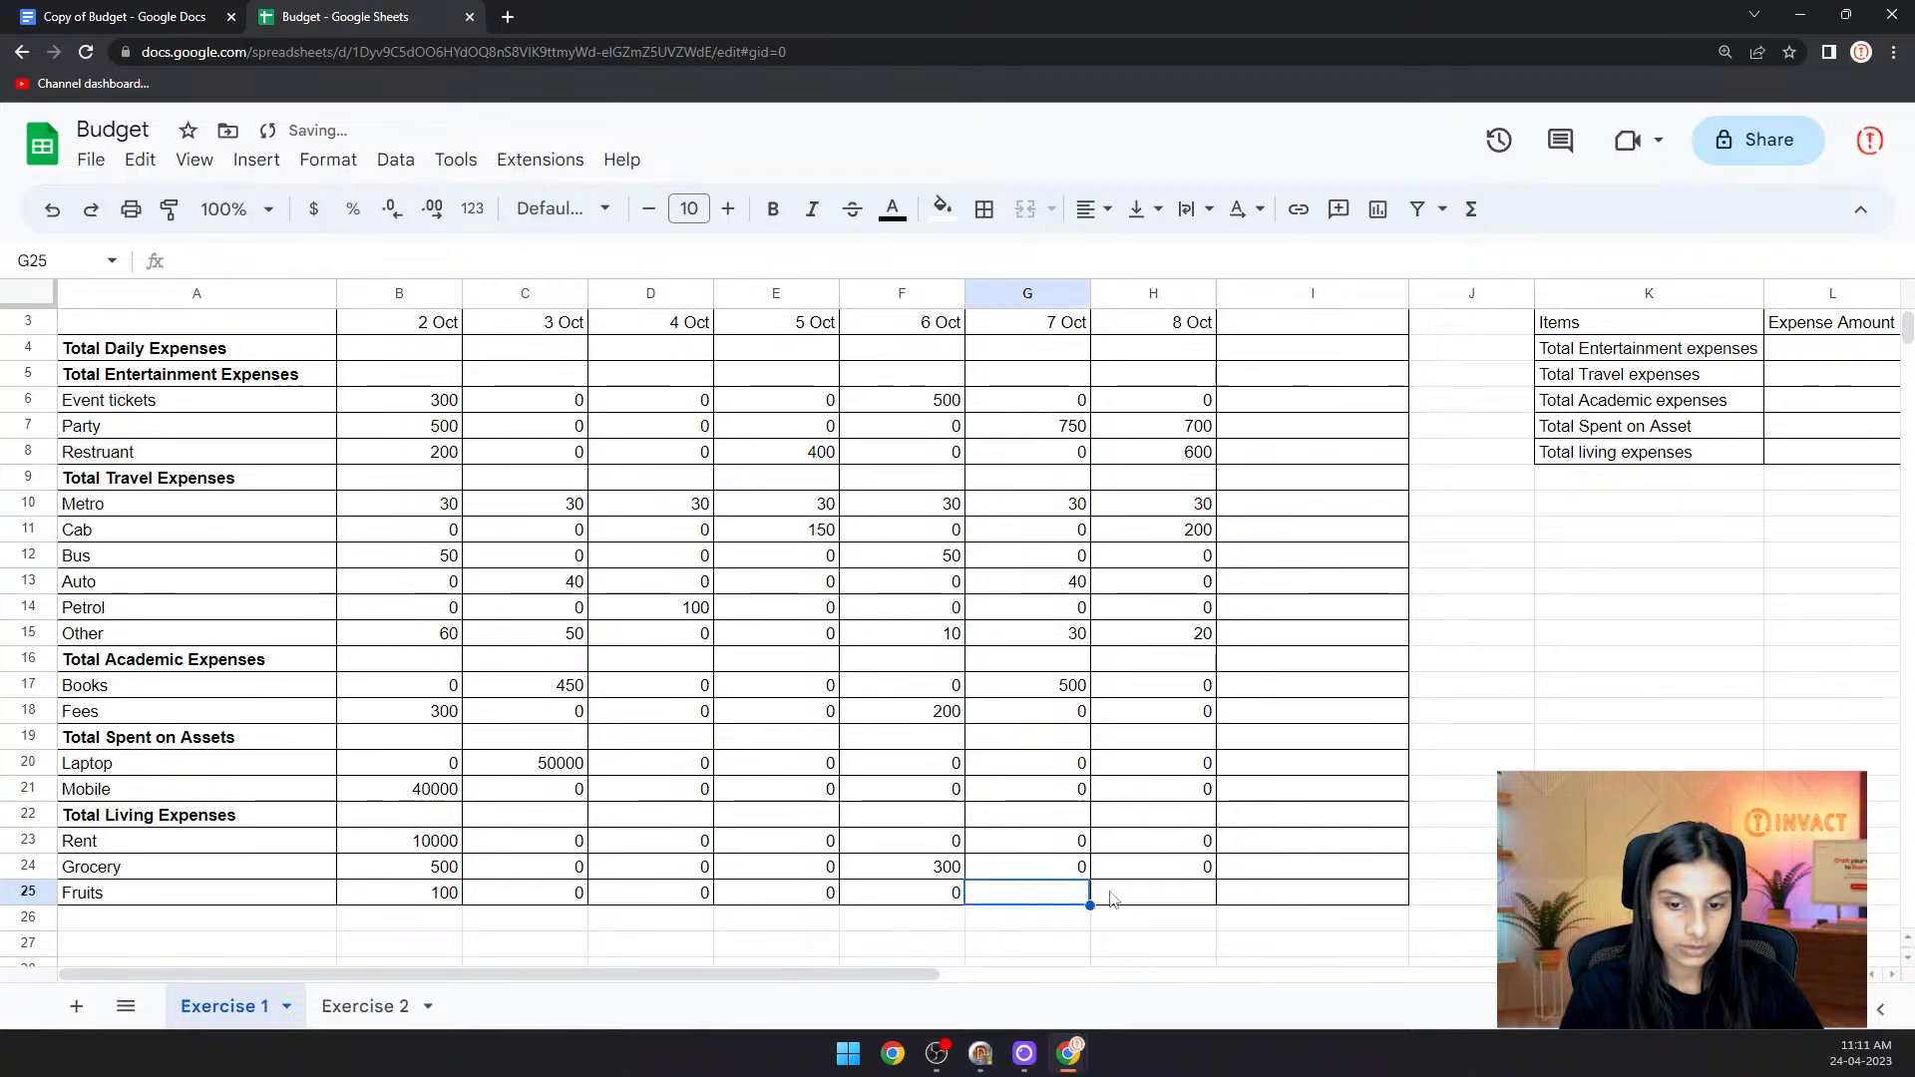
type("0")
key("Tab")
type("0")
- Read the Exercise 7 Calculate Total instructions in the Copy of Budget document in Google Docs, and return to the Budget spreadsheet
scroll(985, 718, "up", 2)
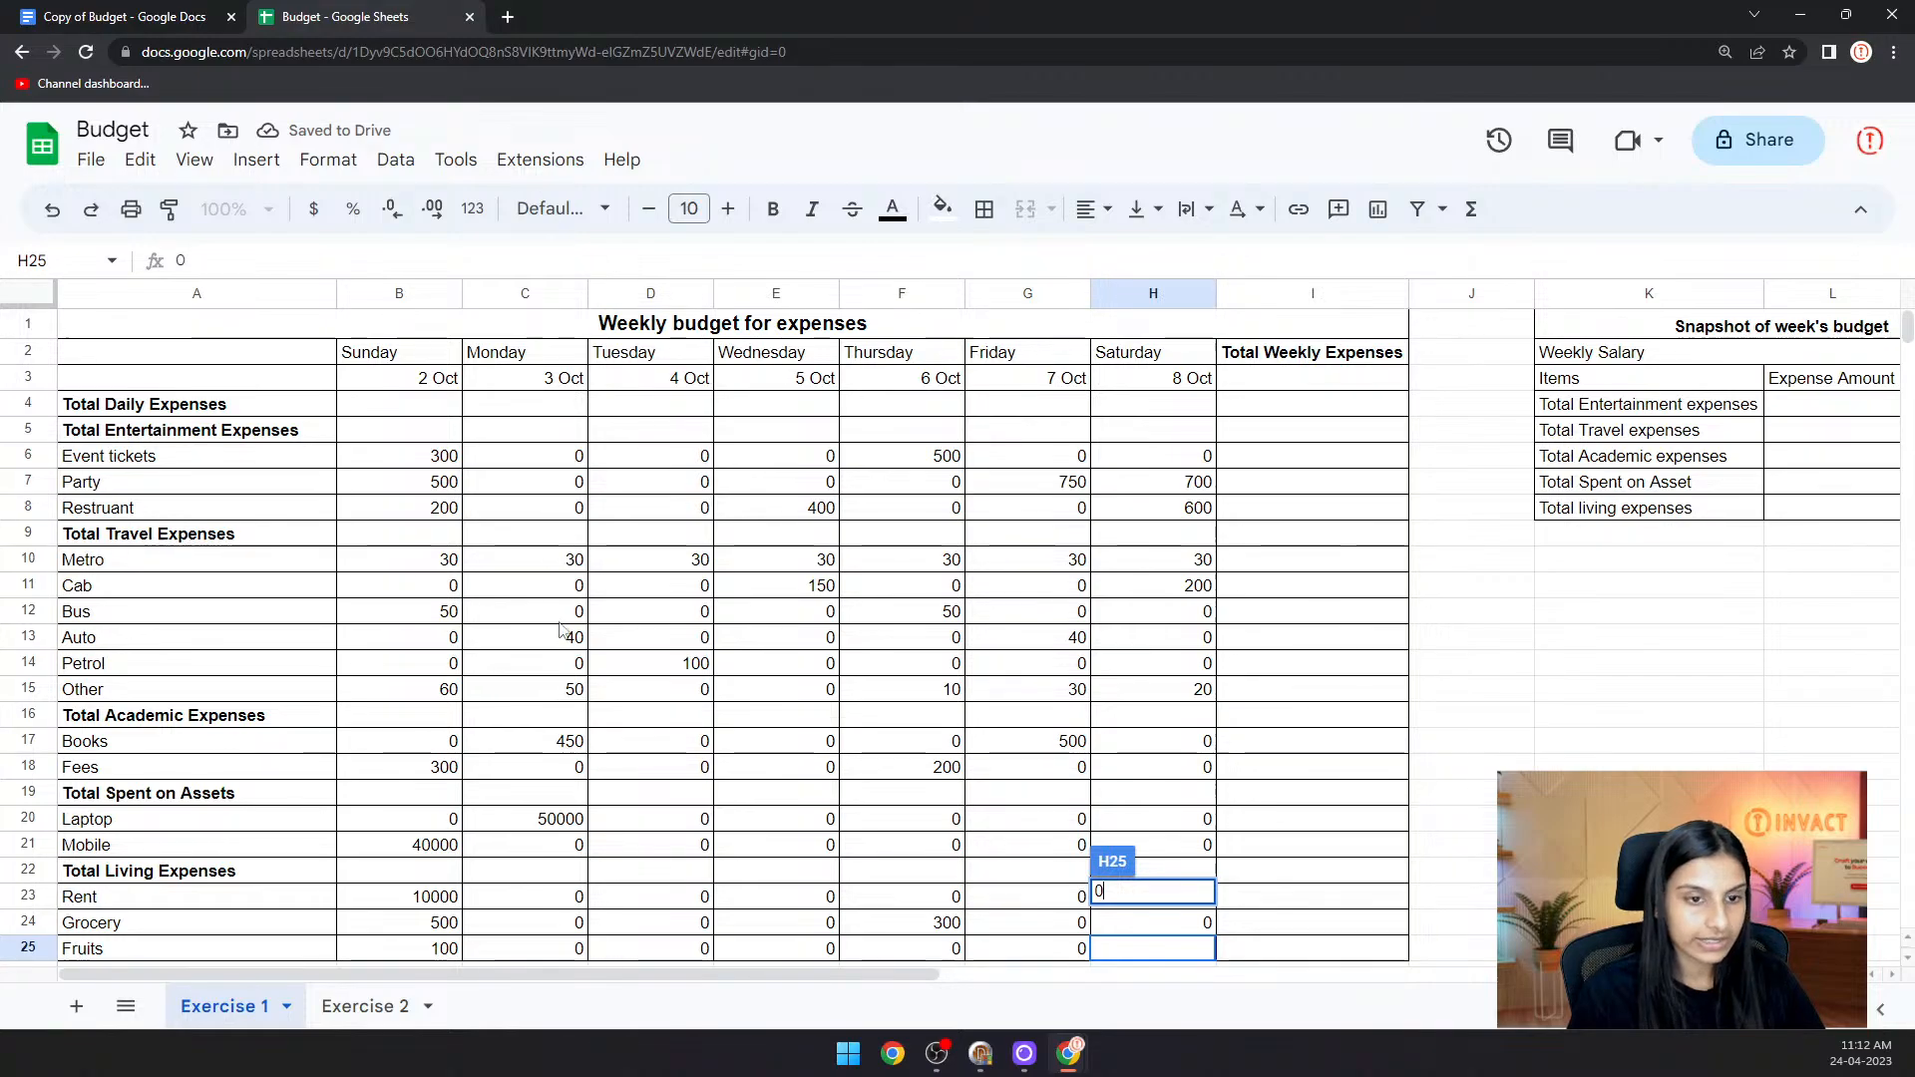
left_click(165, 15)
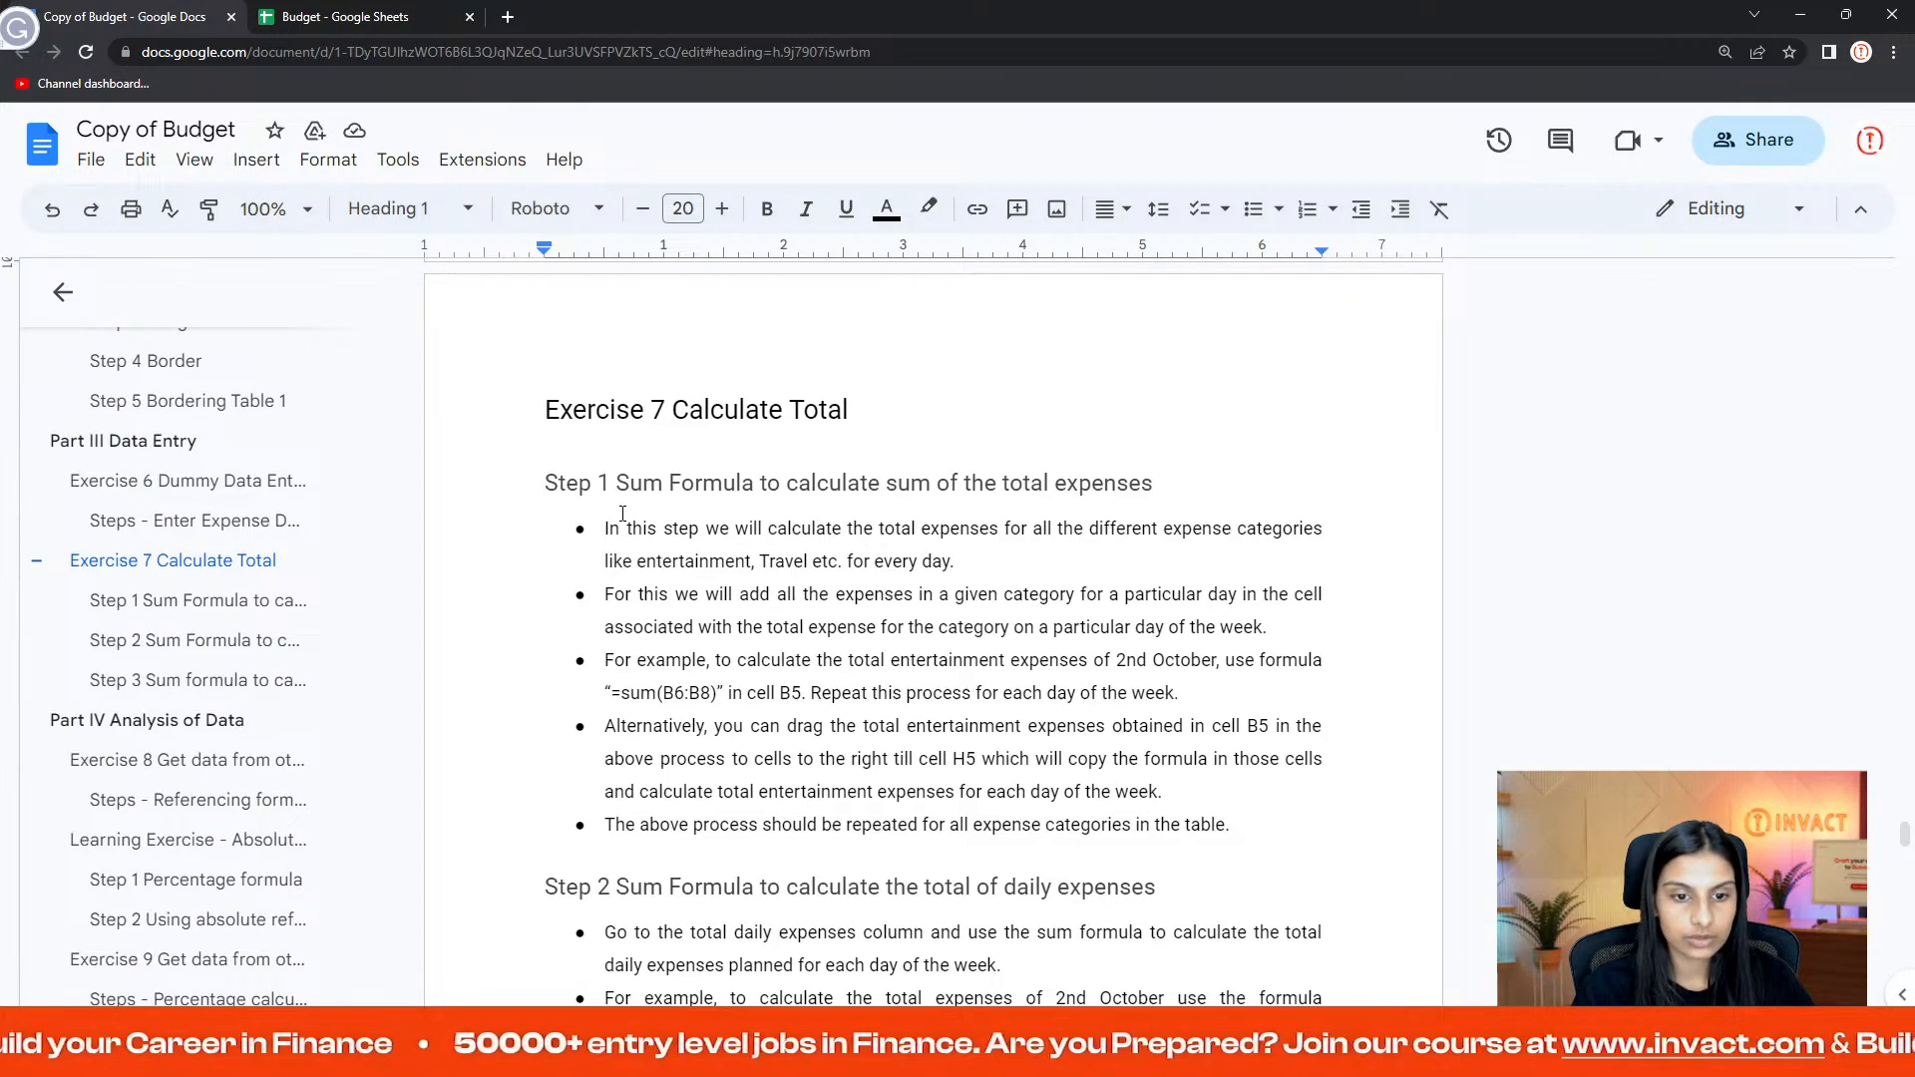
left_click(390, 11)
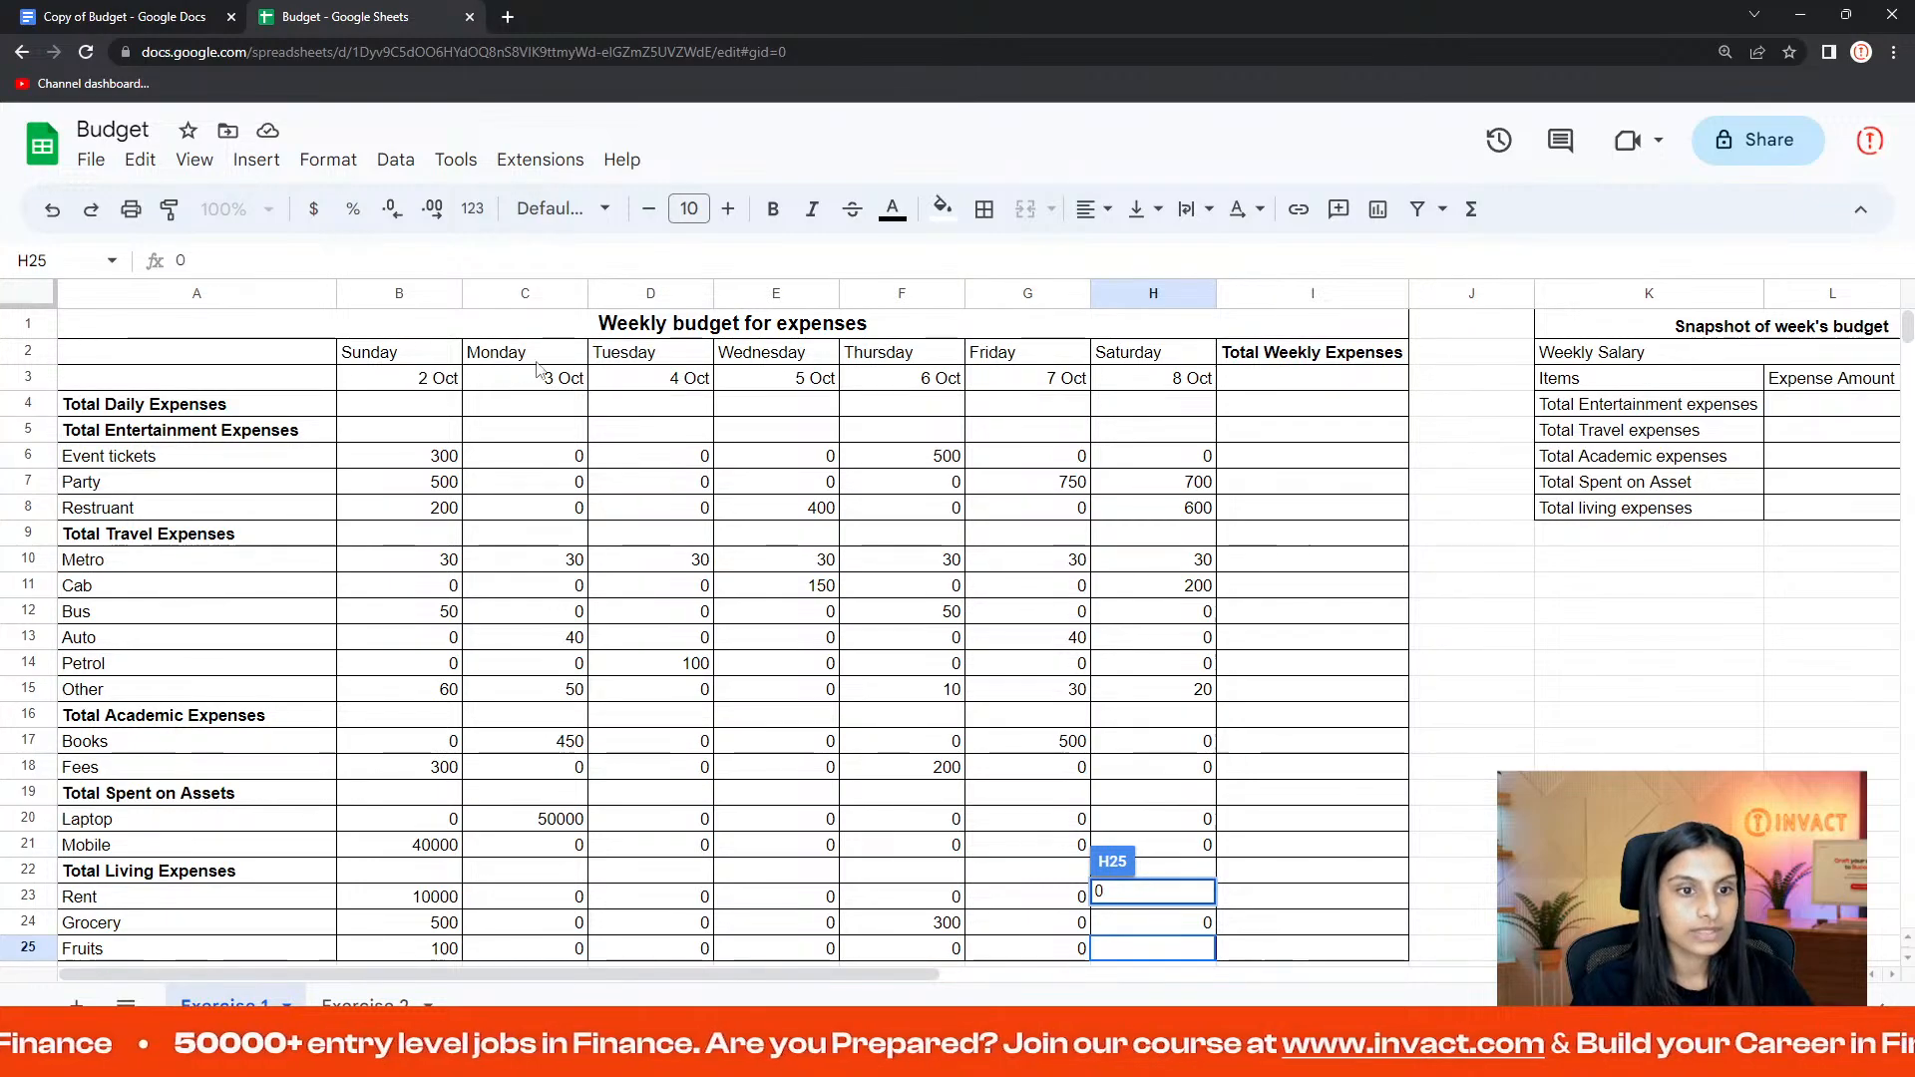
- Calculate Sunday's total entertainment expenses in cell B5 with the formula =sum(B6:B8)
left_click(380, 435)
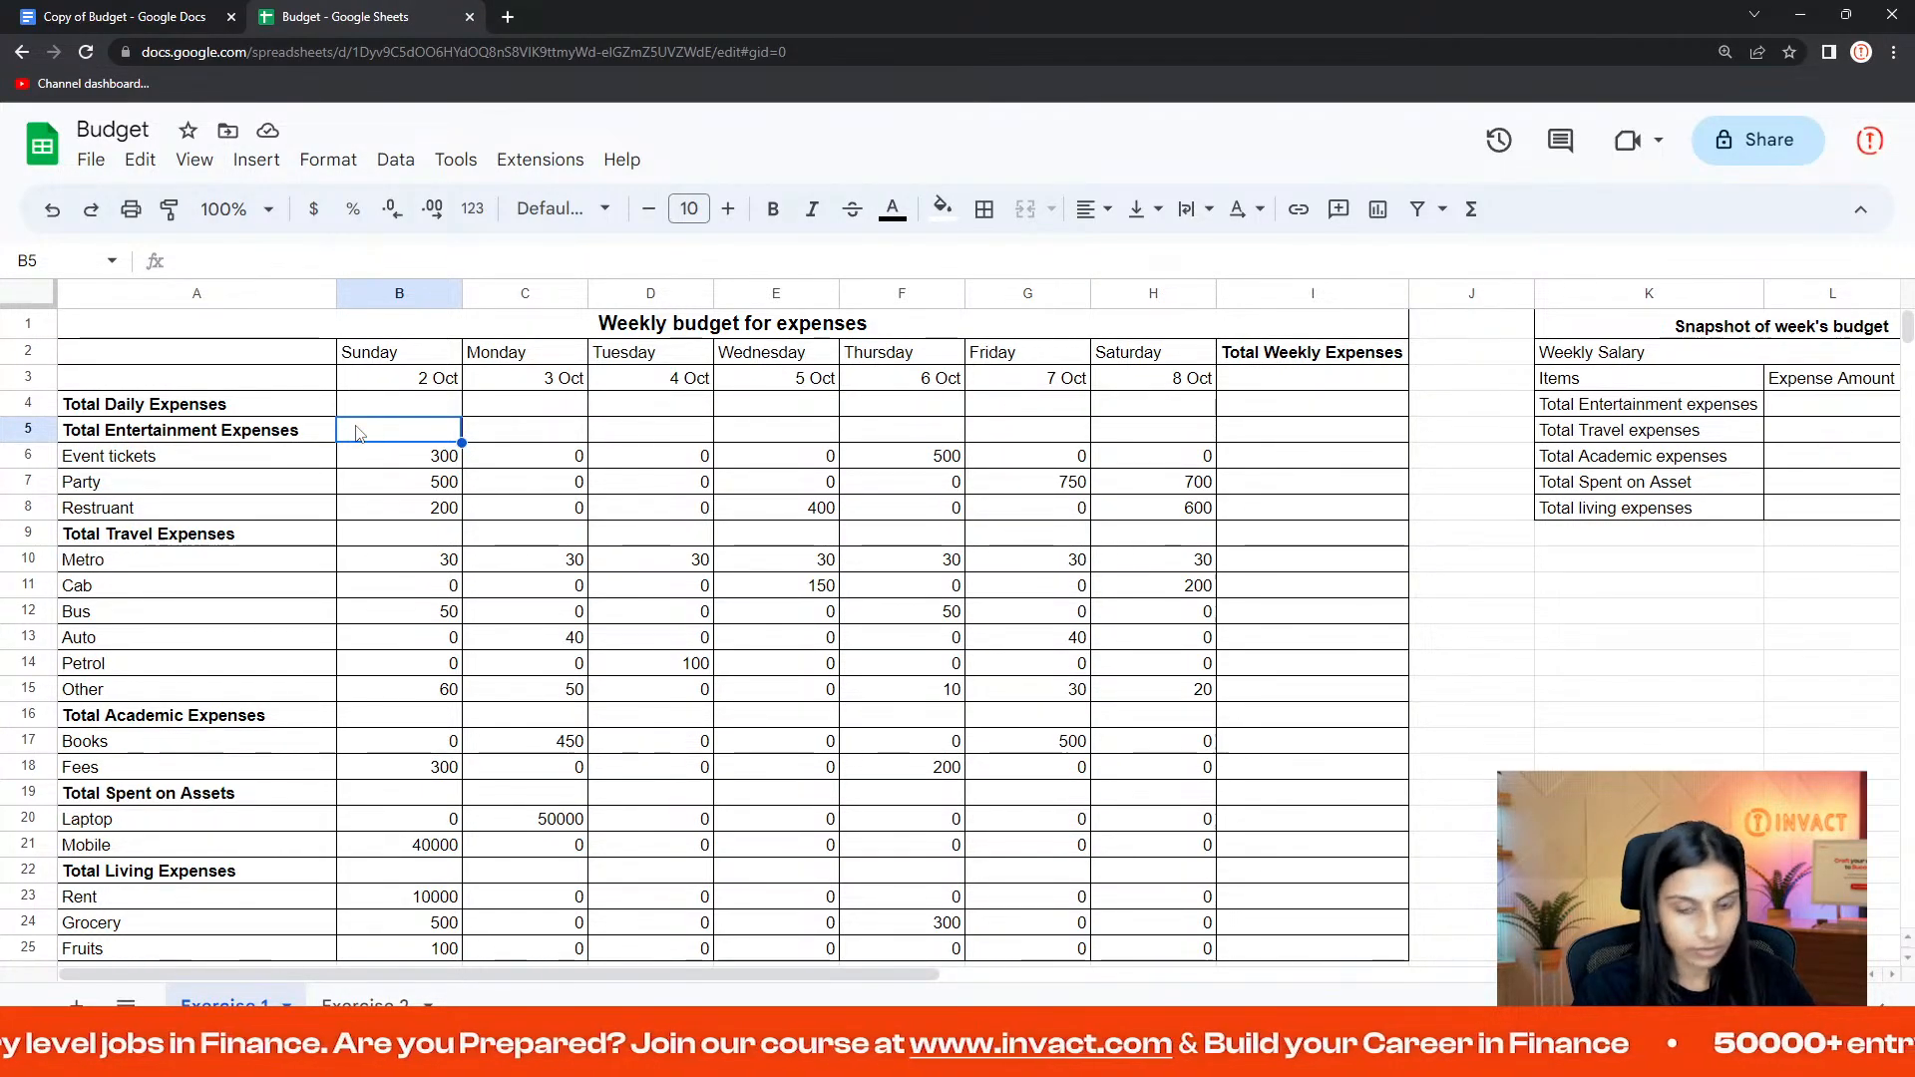
type("=sum(")
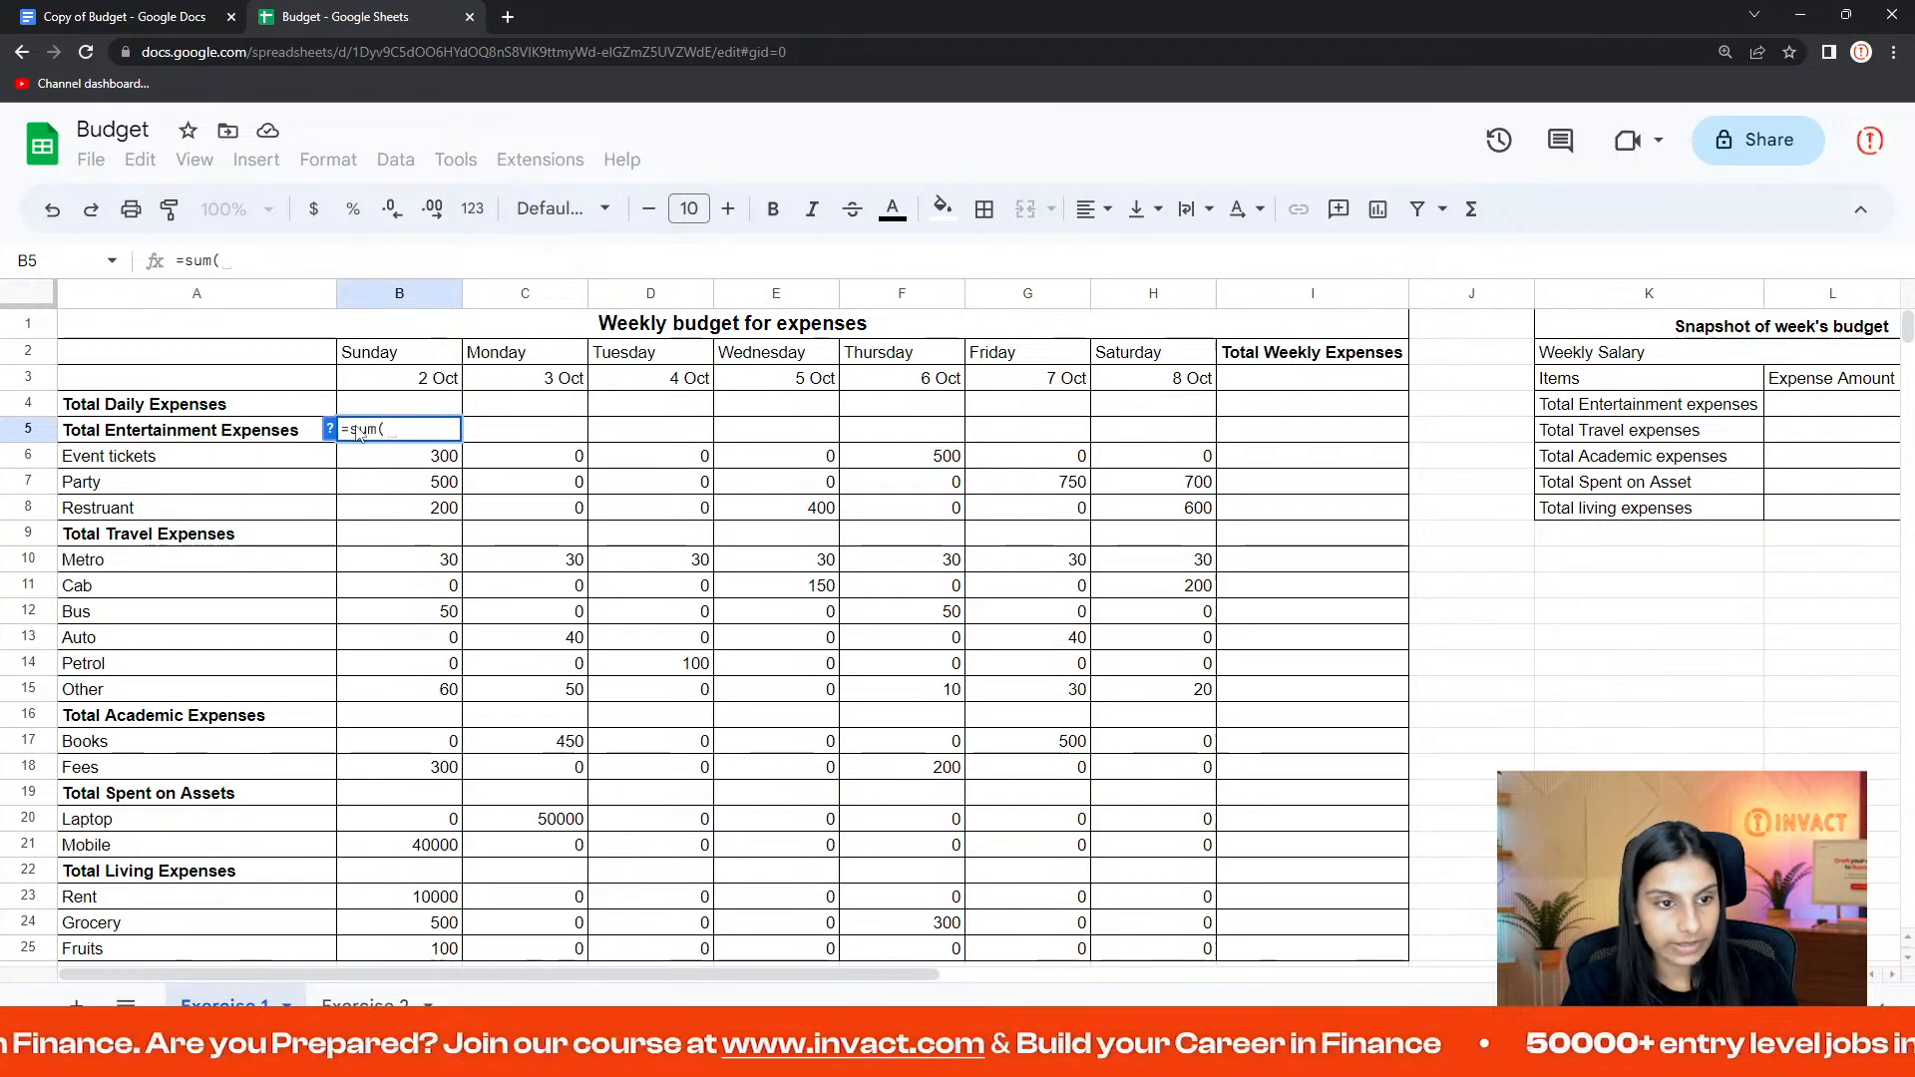
left_click(399, 458)
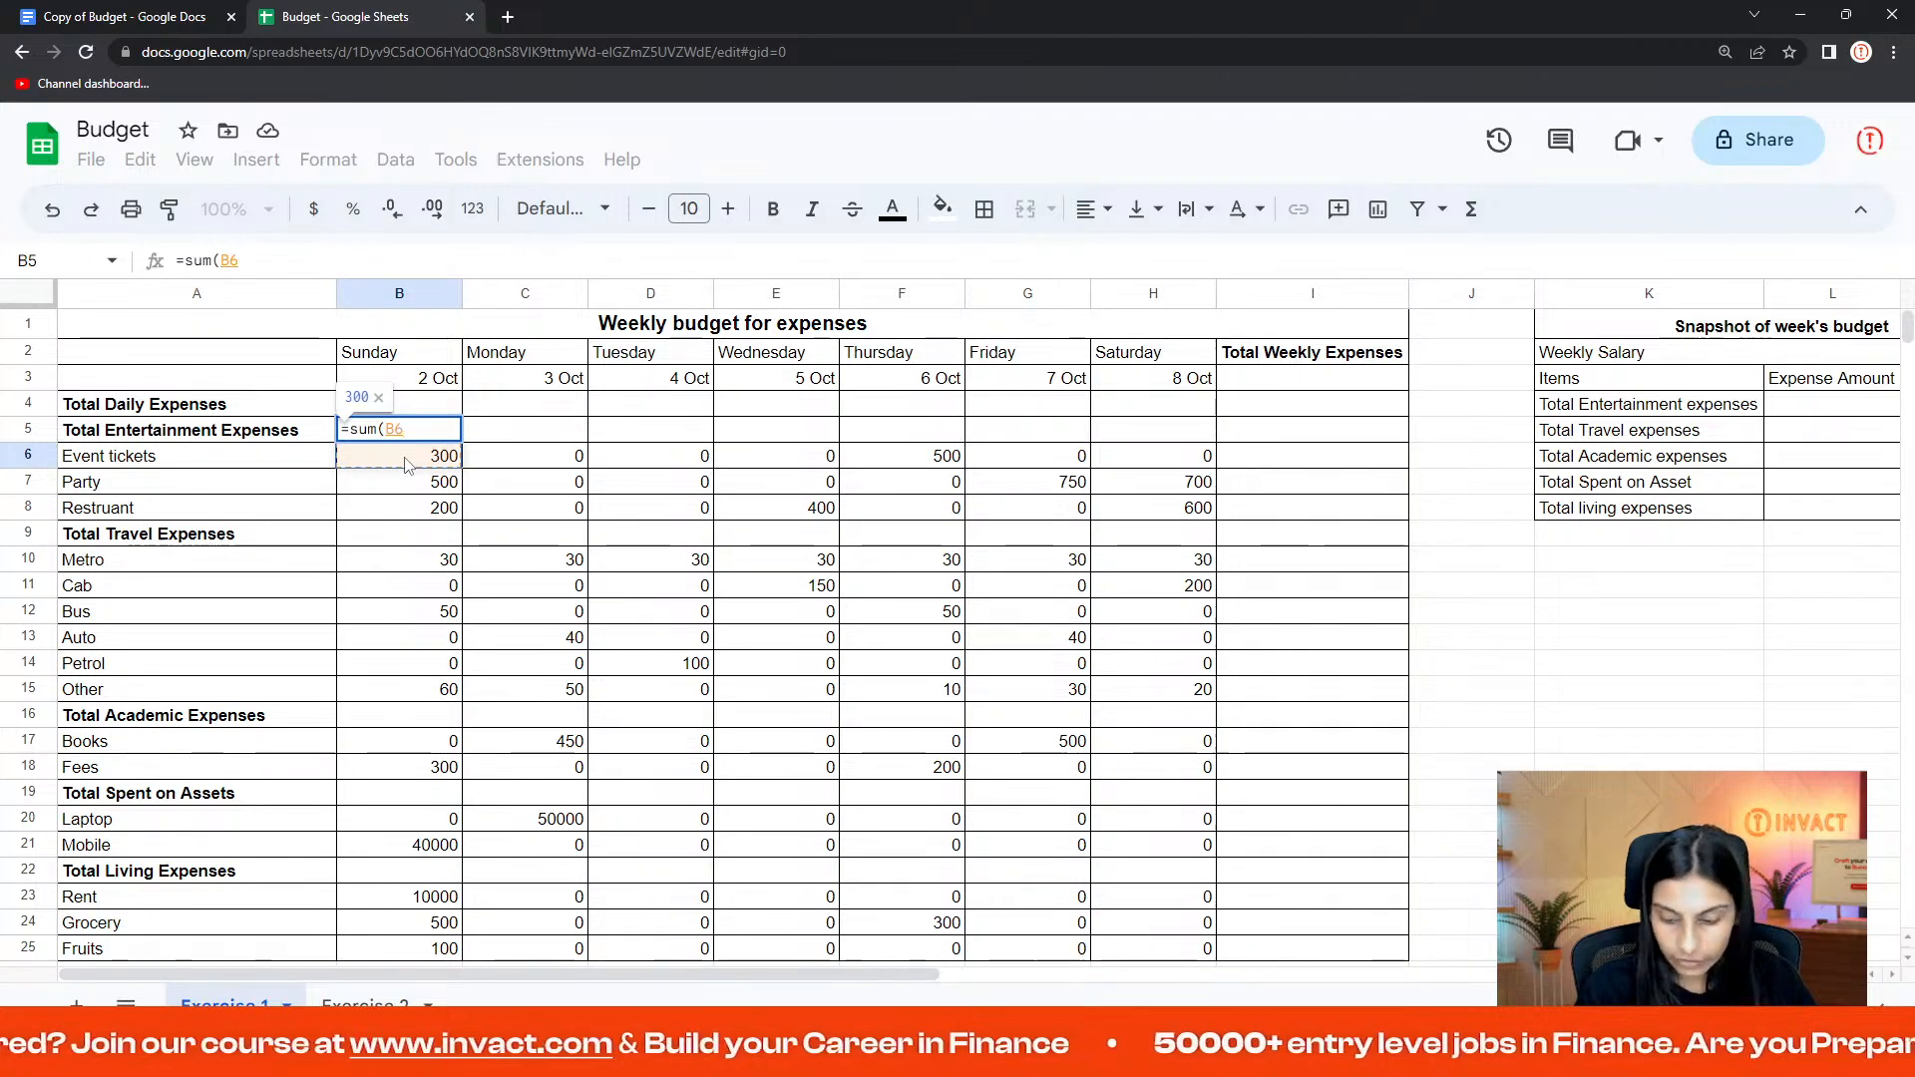
left_click_drag(407, 463, 408, 510)
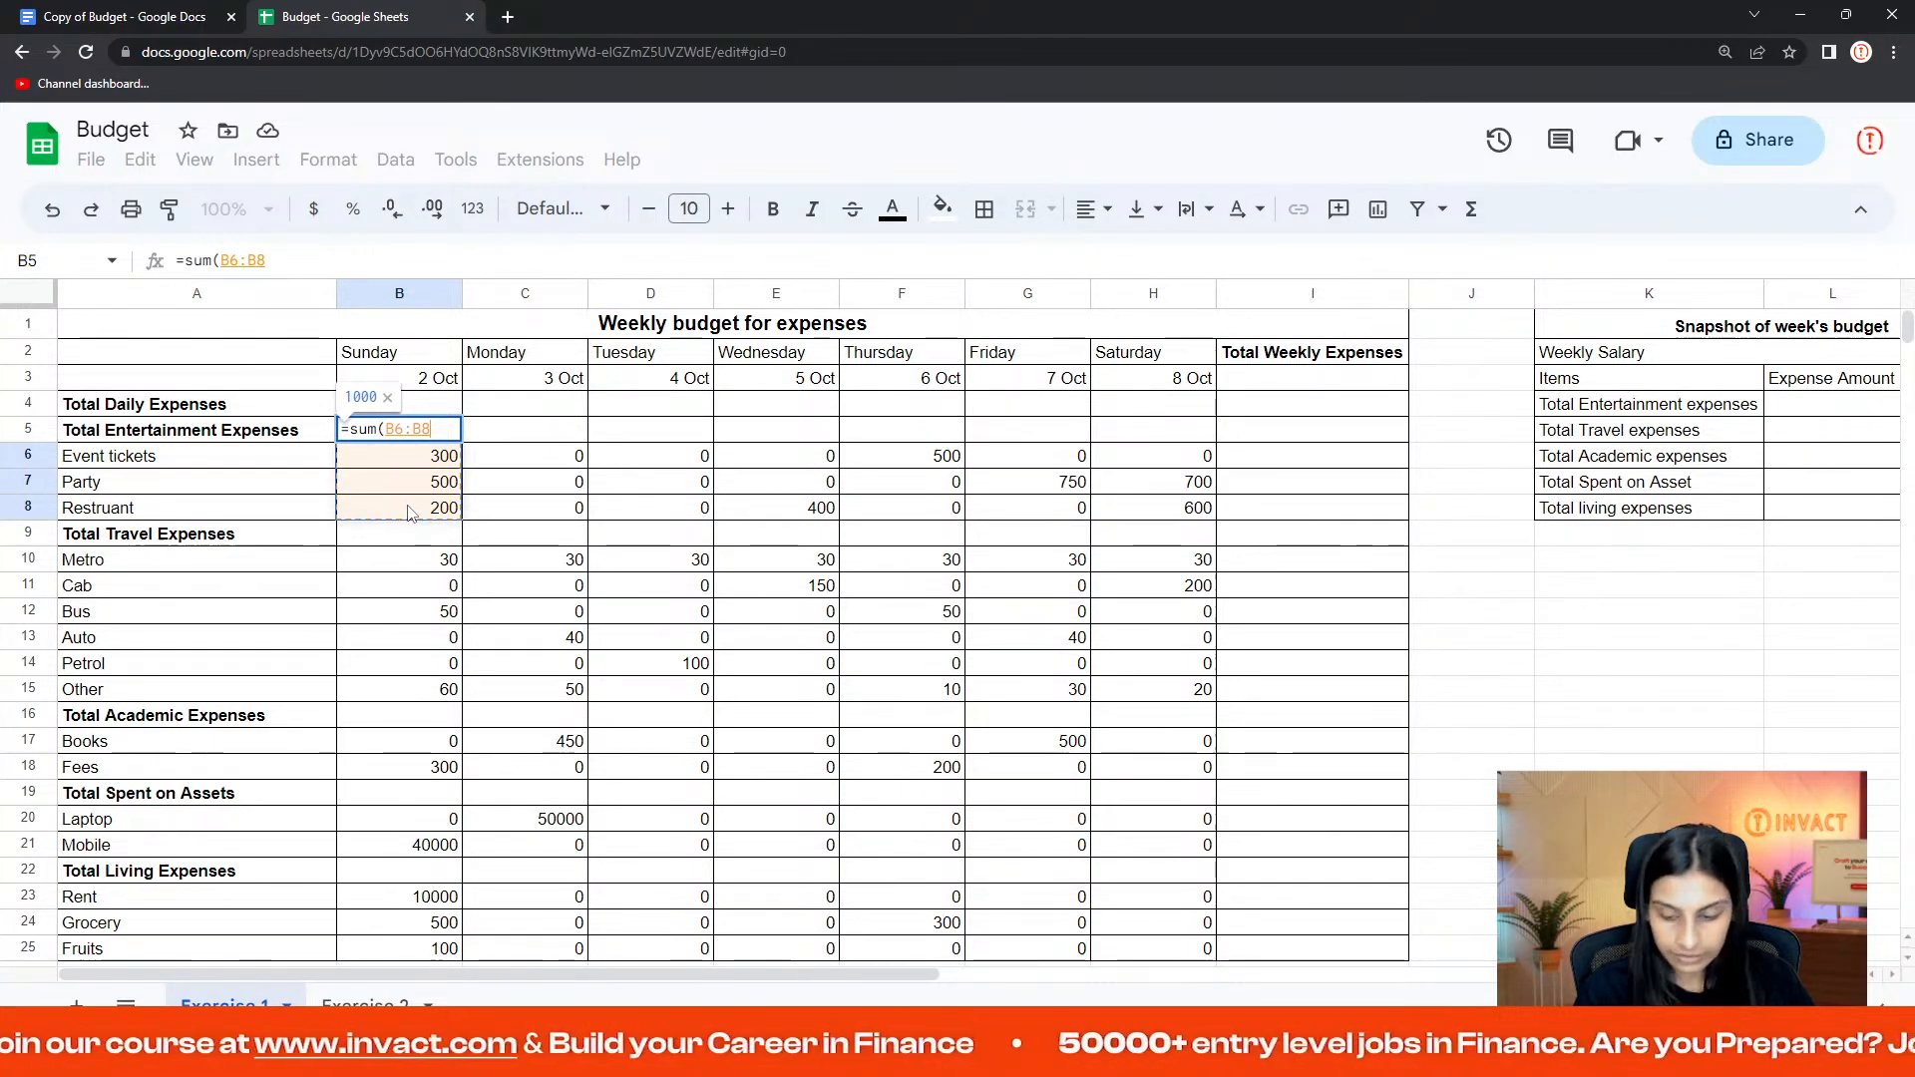
type(")")
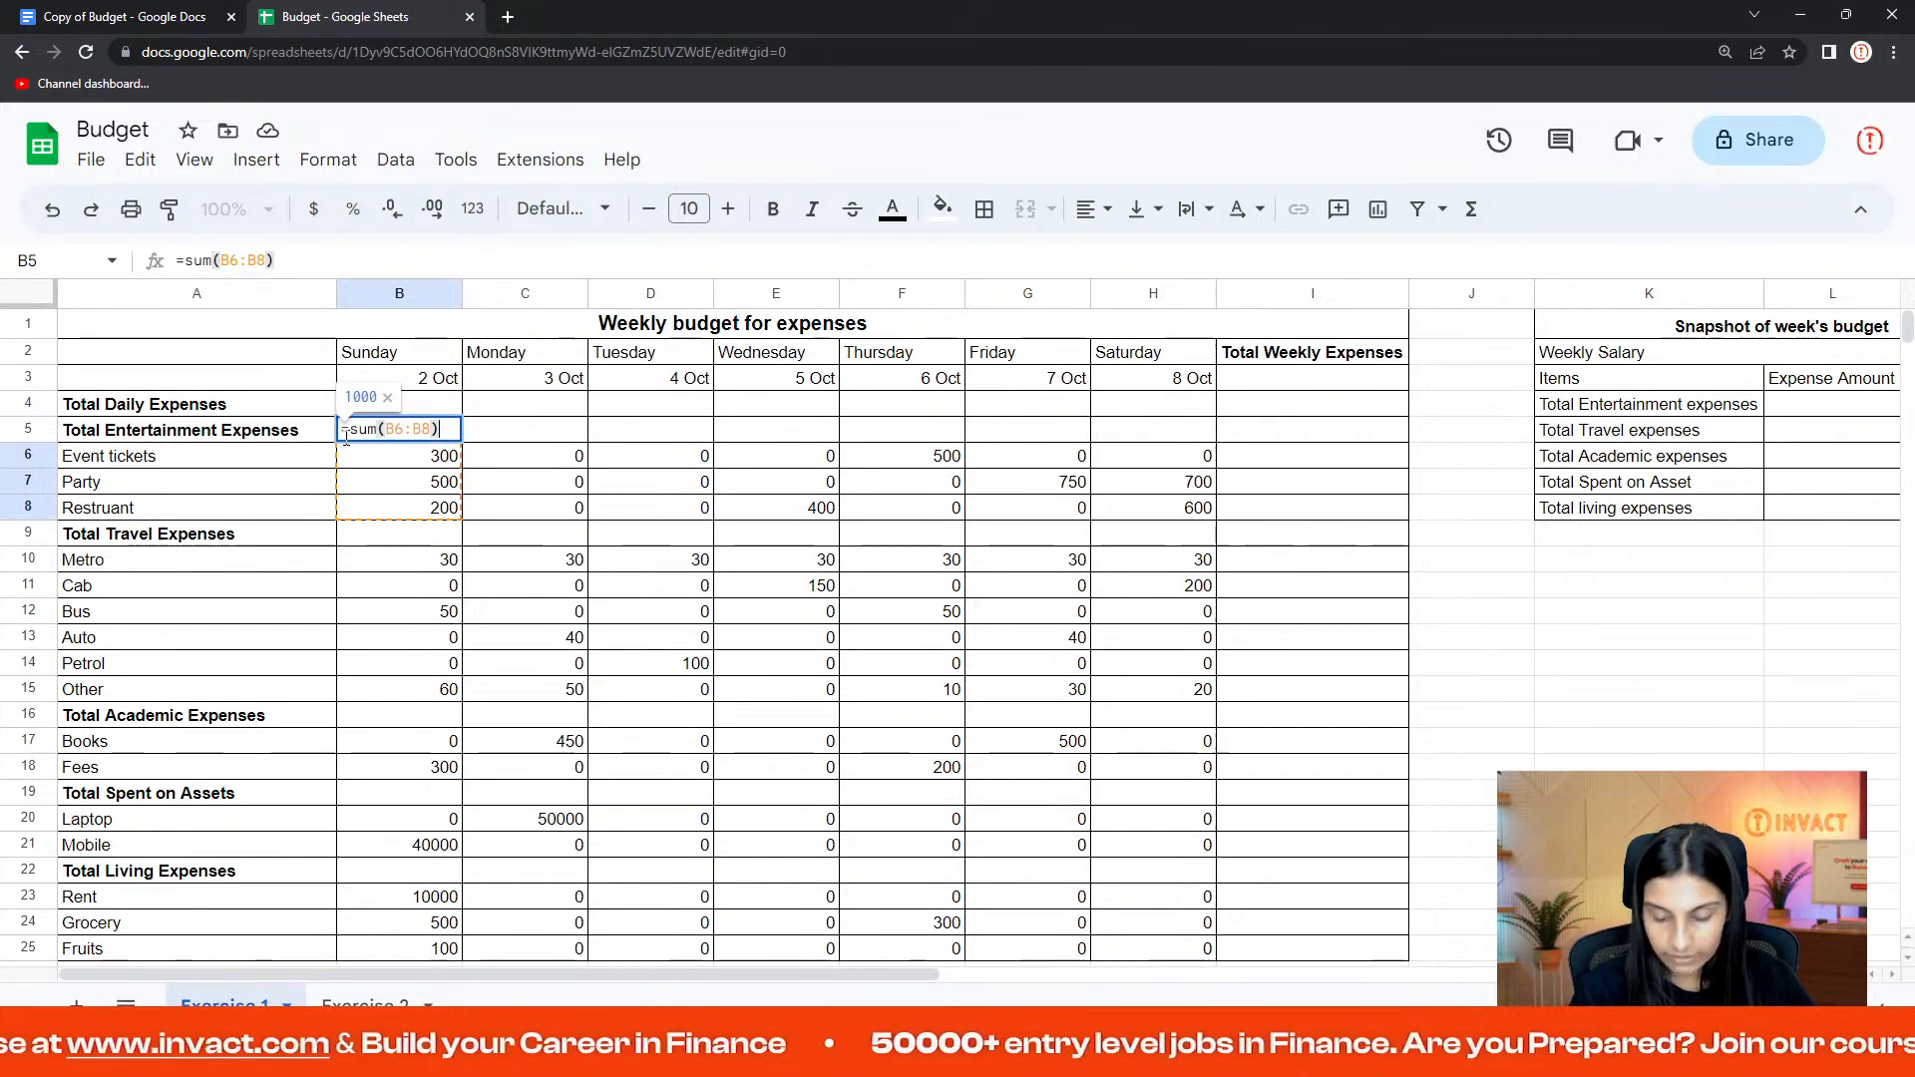
key("Return")
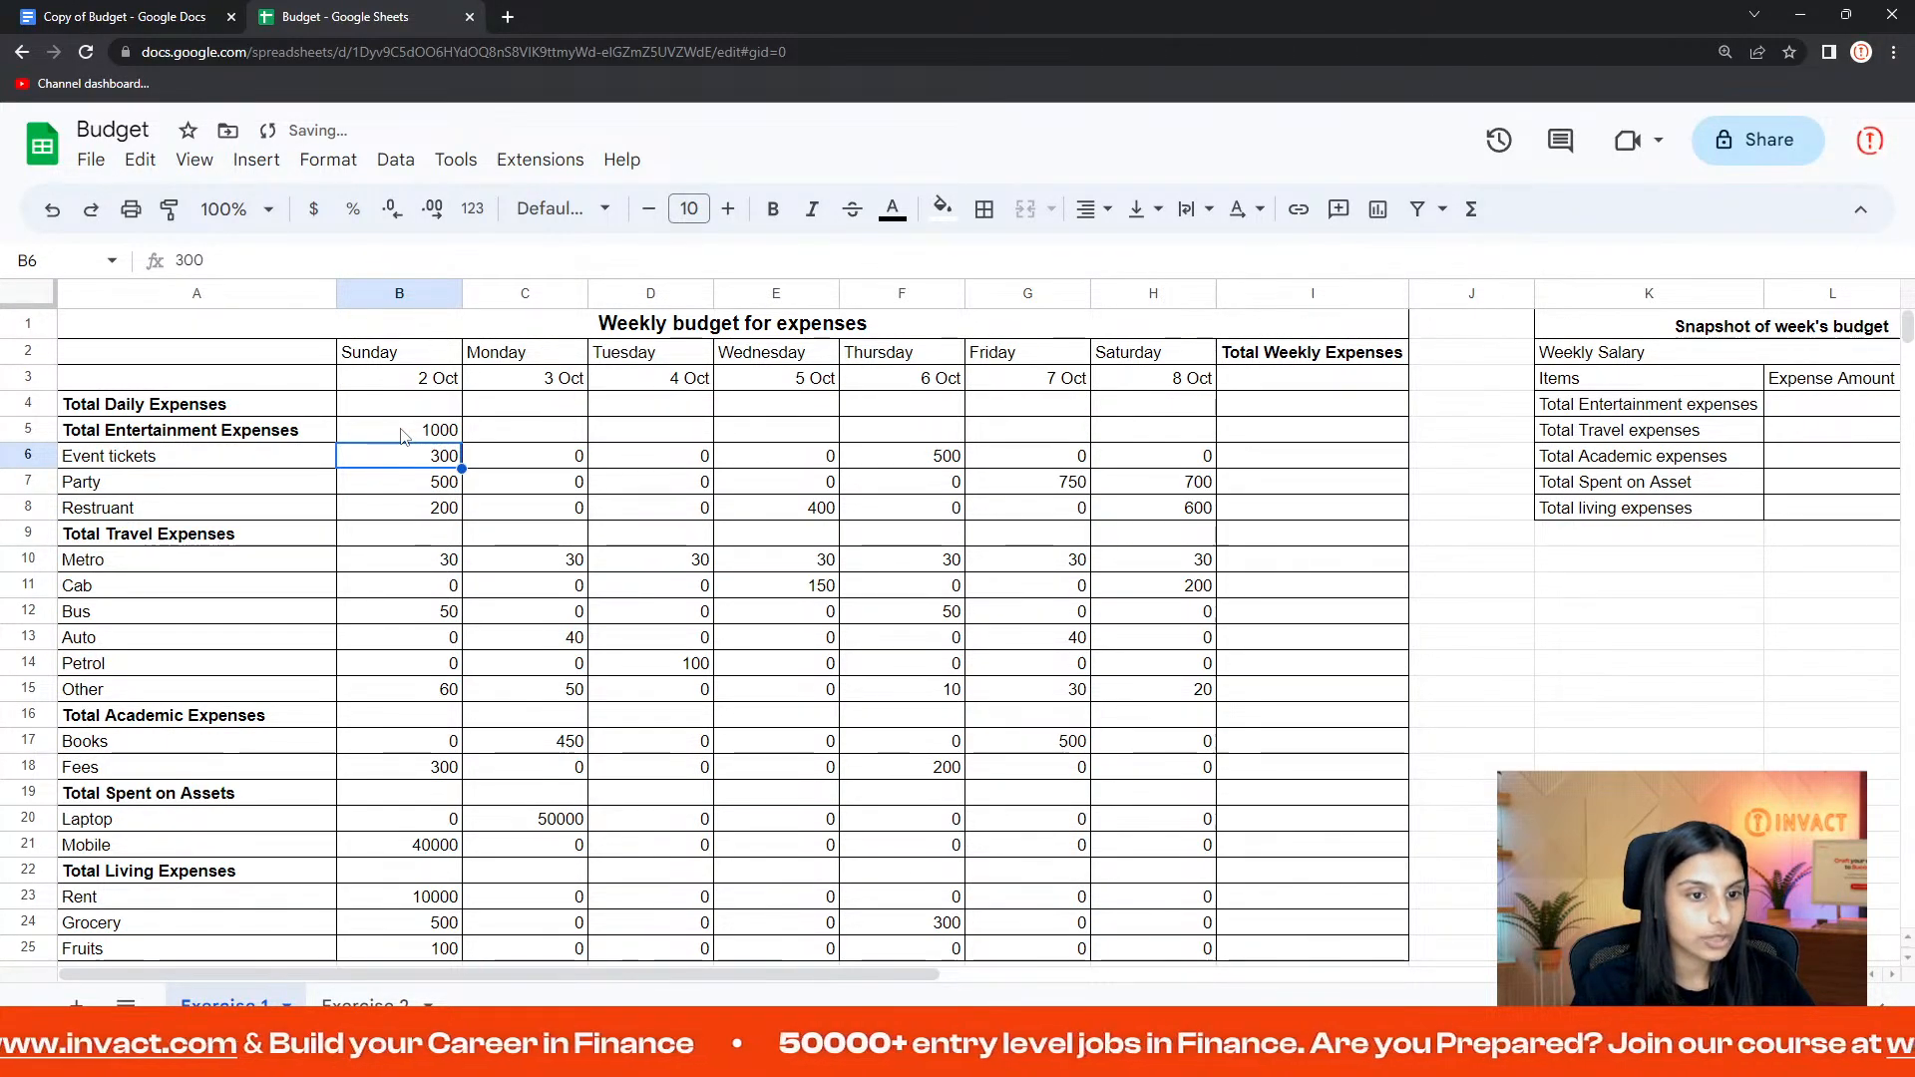
- Copy the entertainment total formula from B5 across the remaining days through H5
left_click(403, 435)
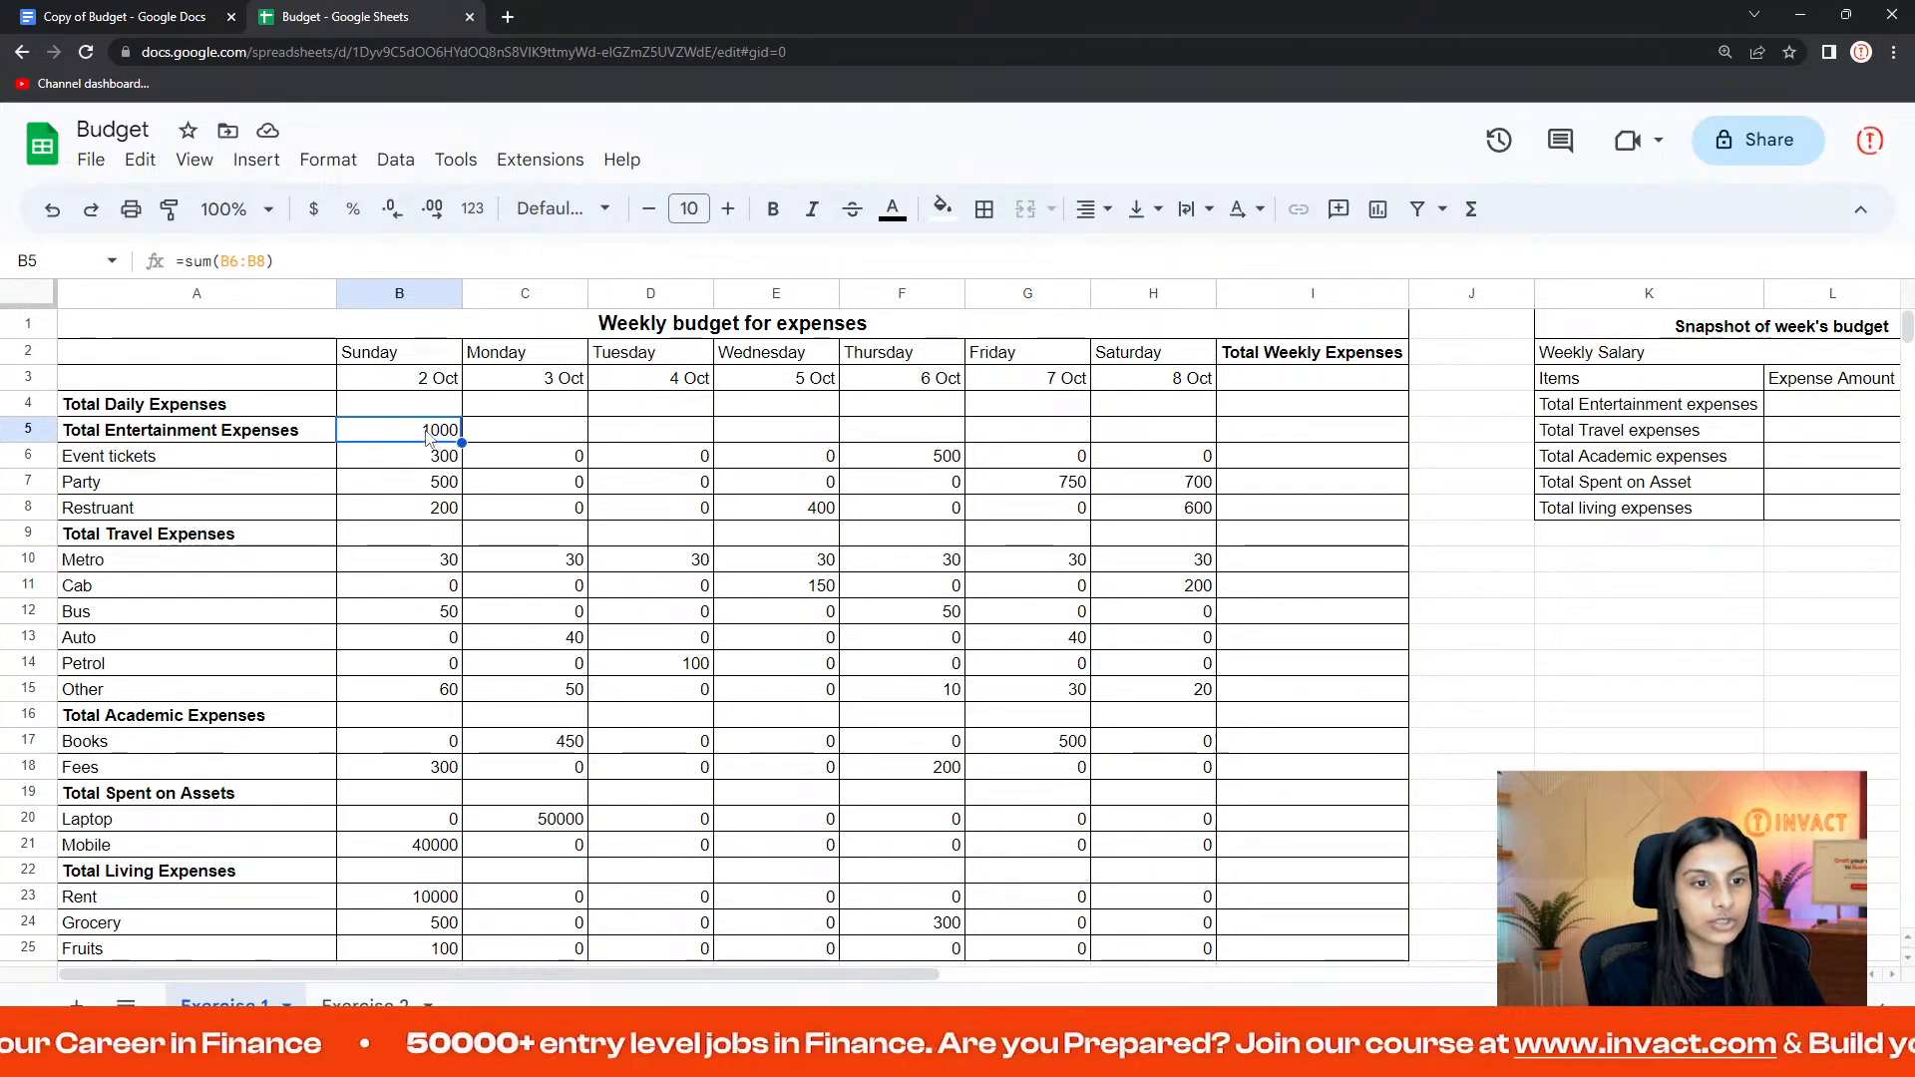
left_click(544, 437)
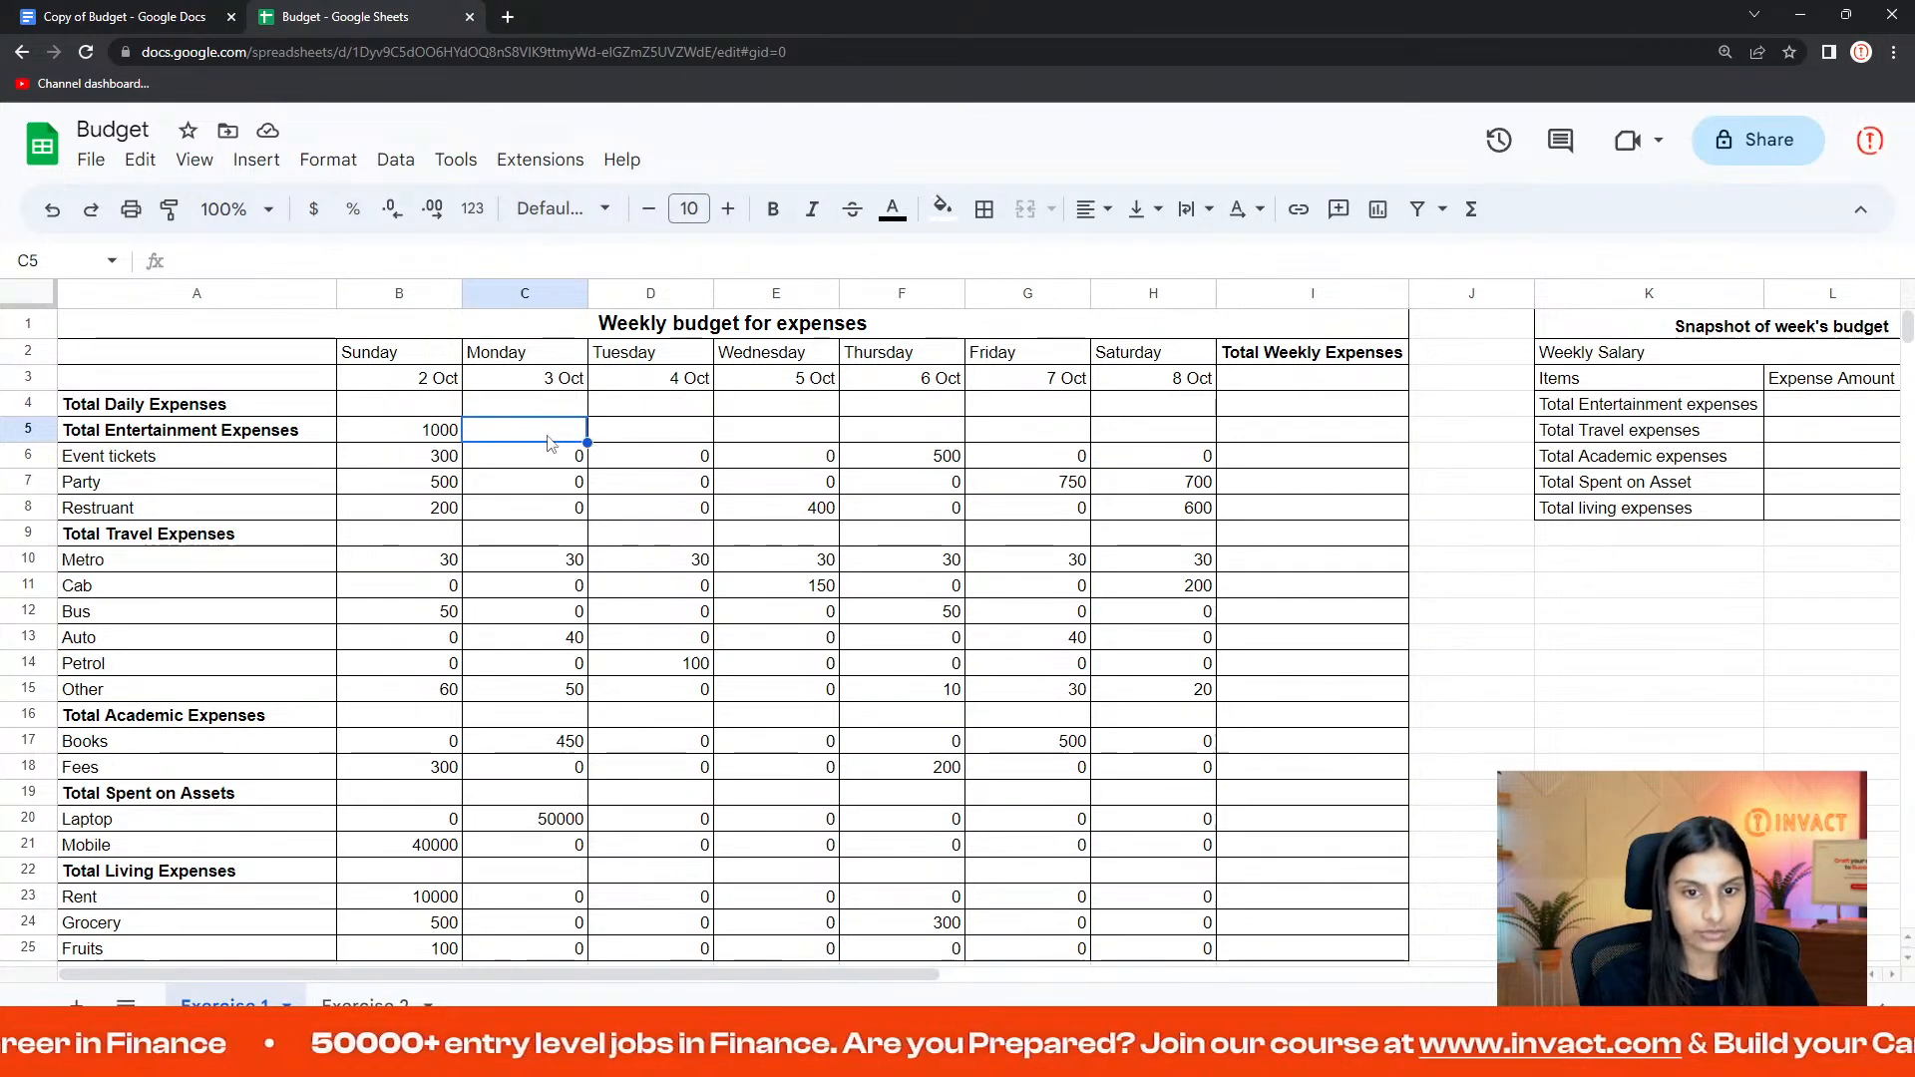
left_click(431, 435)
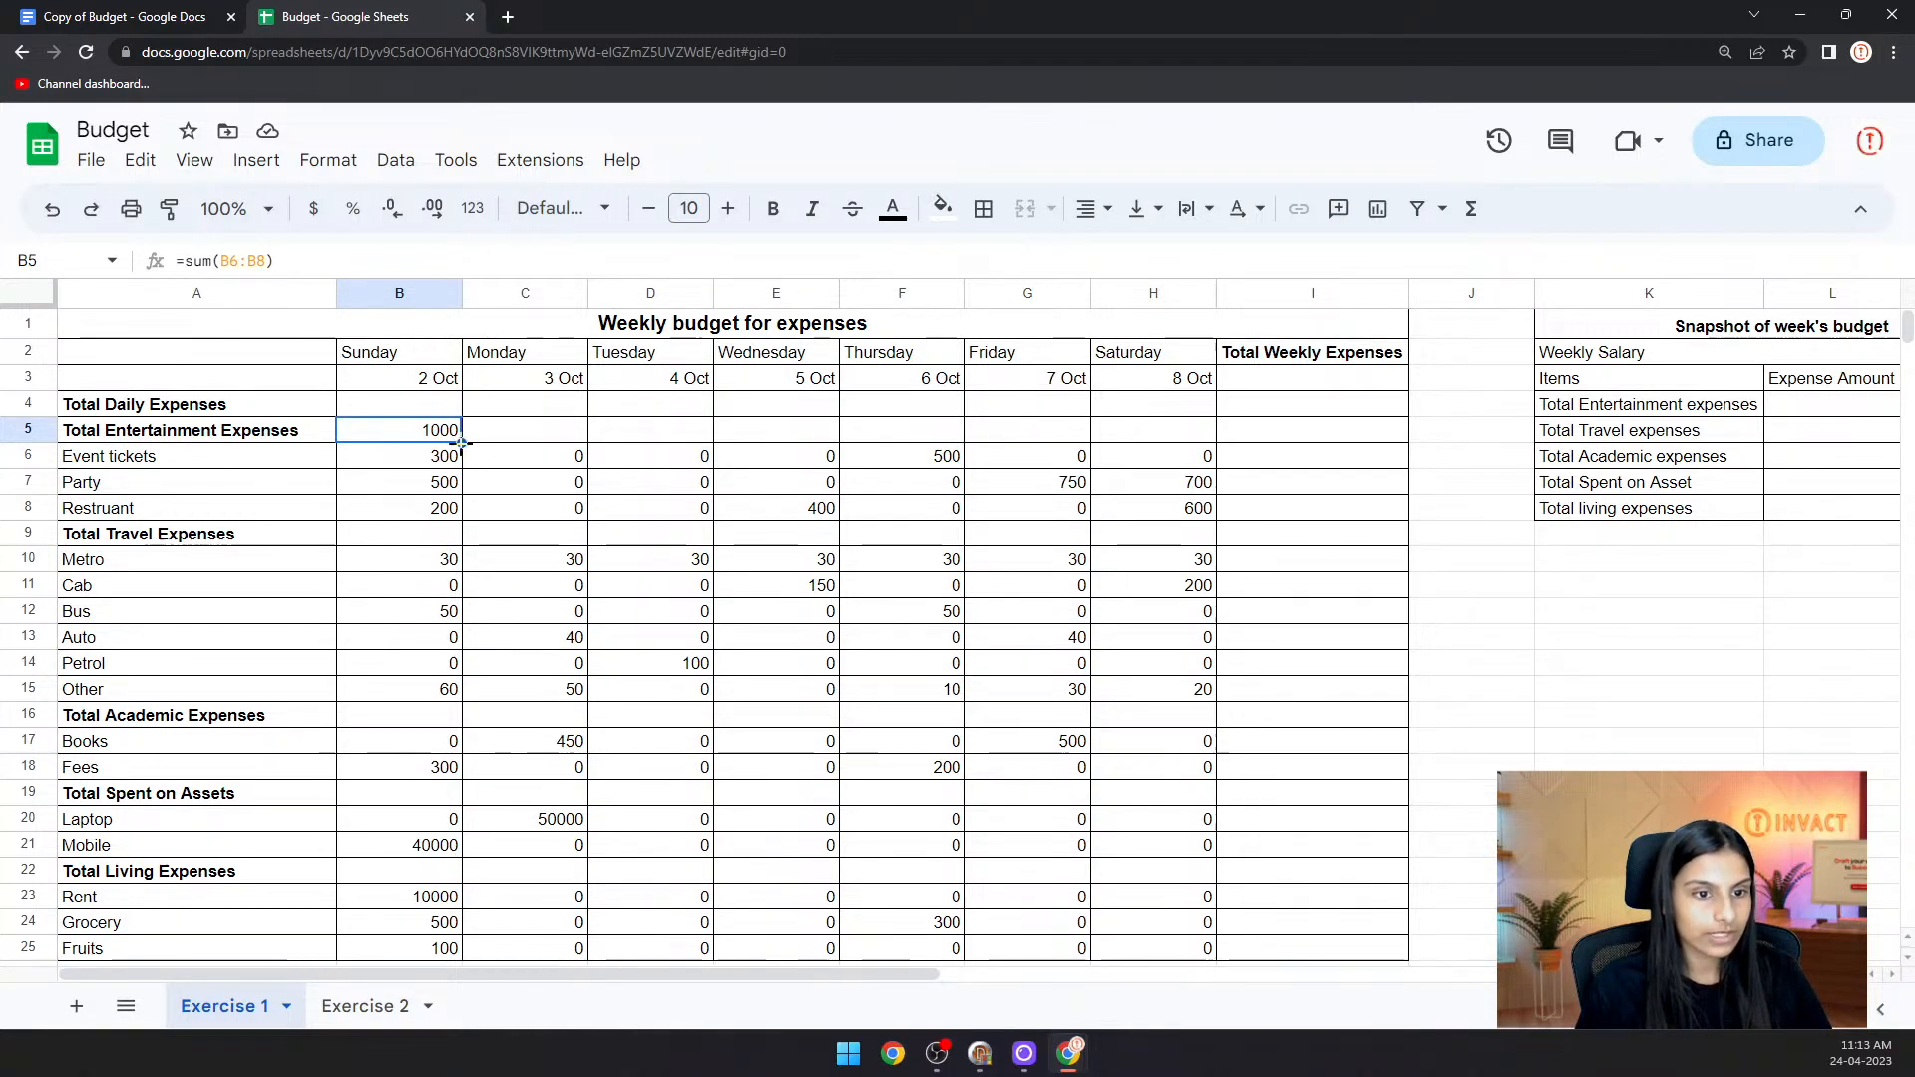
left_click_drag(462, 442, 1157, 439)
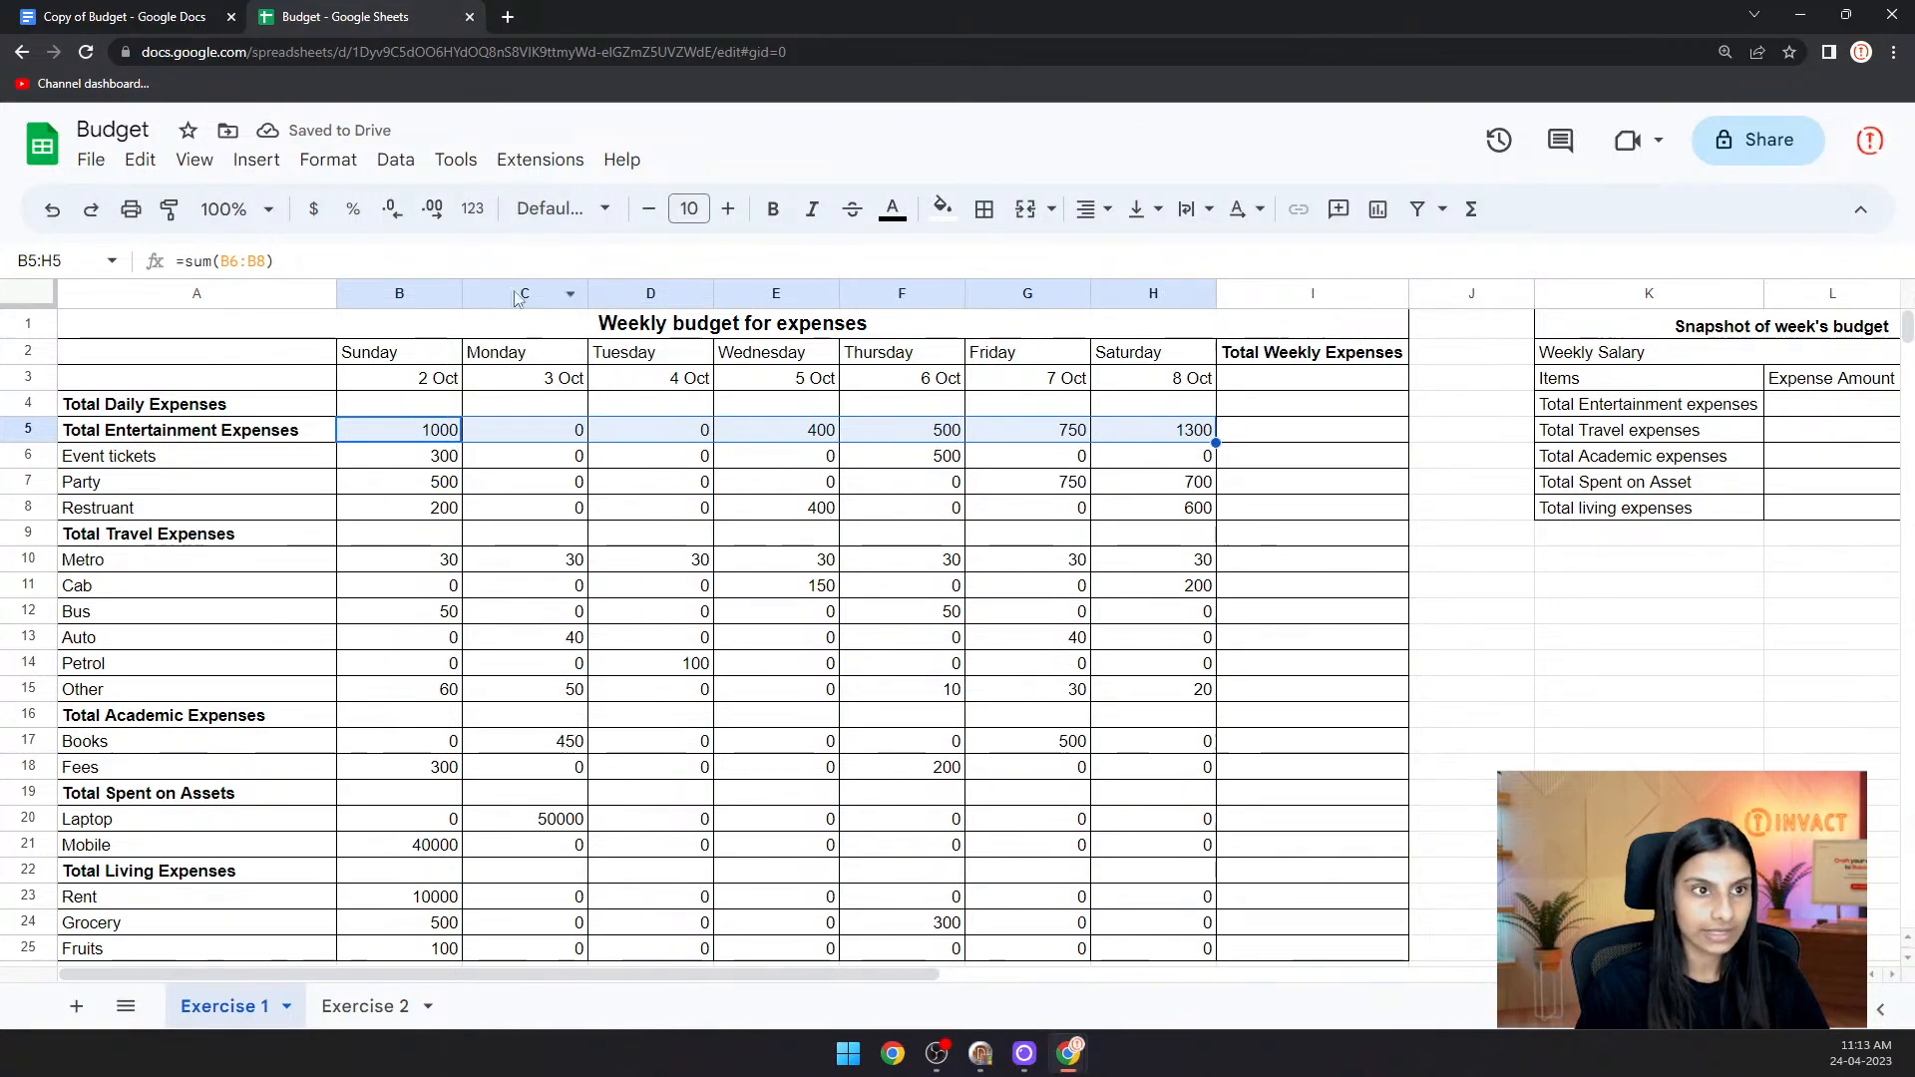
- Review the Step 1 and Step 2 sum formula instructions in the Copy of Budget document, and return to the Budget spreadsheet
left_click(125, 17)
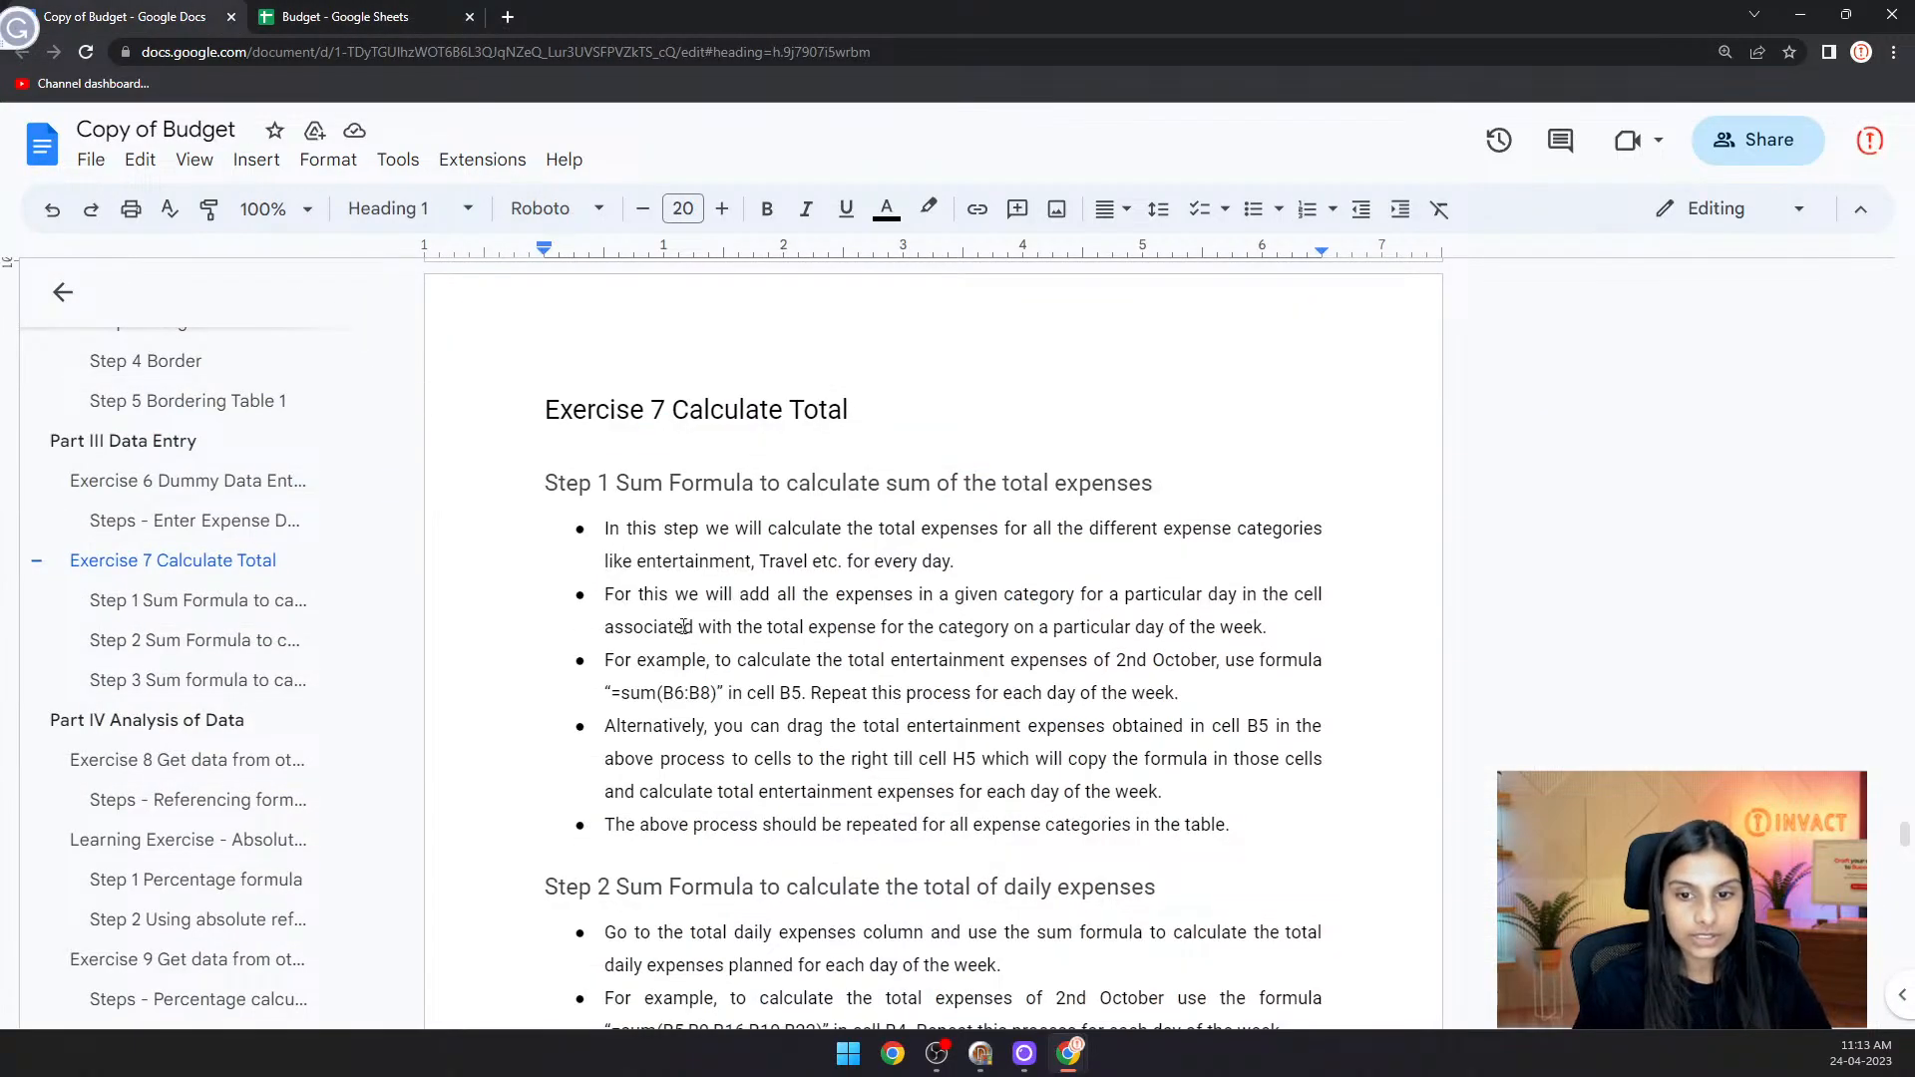
scroll(768, 650, "down", 1)
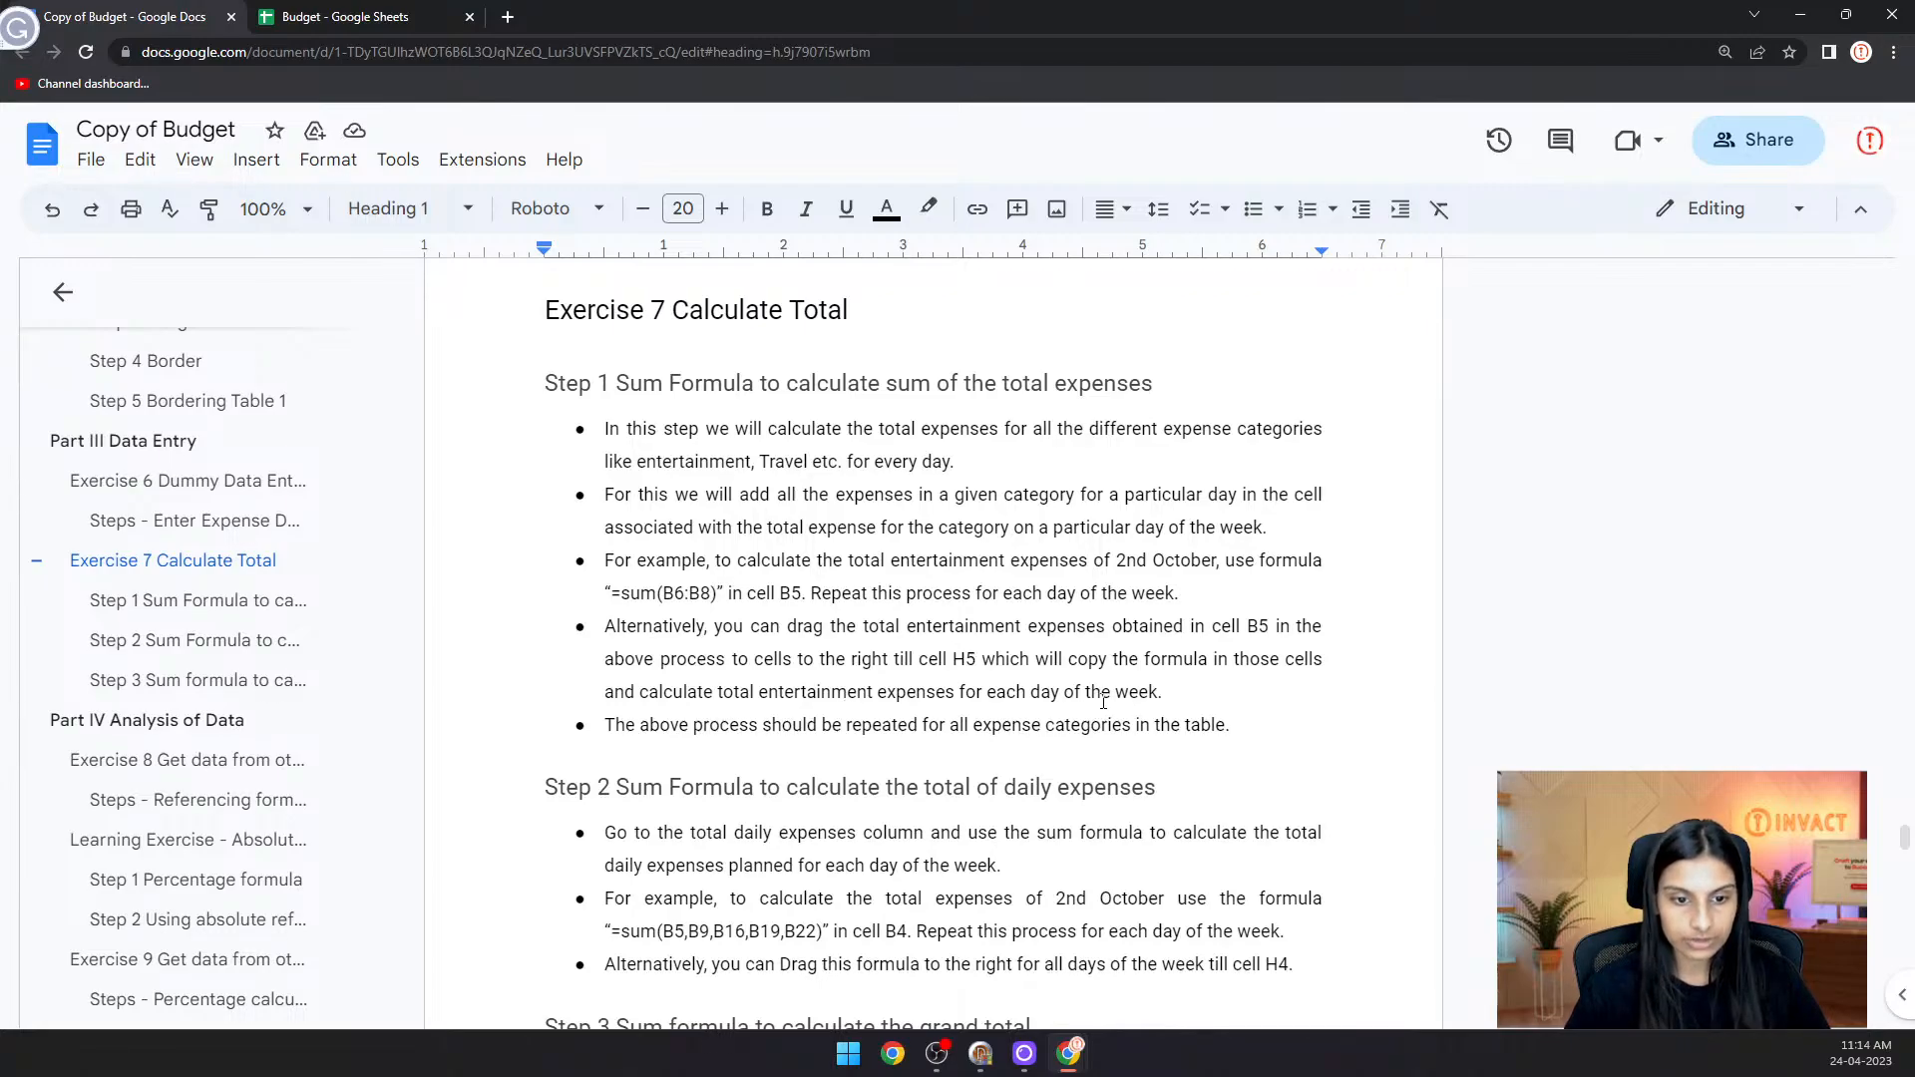
scroll(1103, 703, "down", 1)
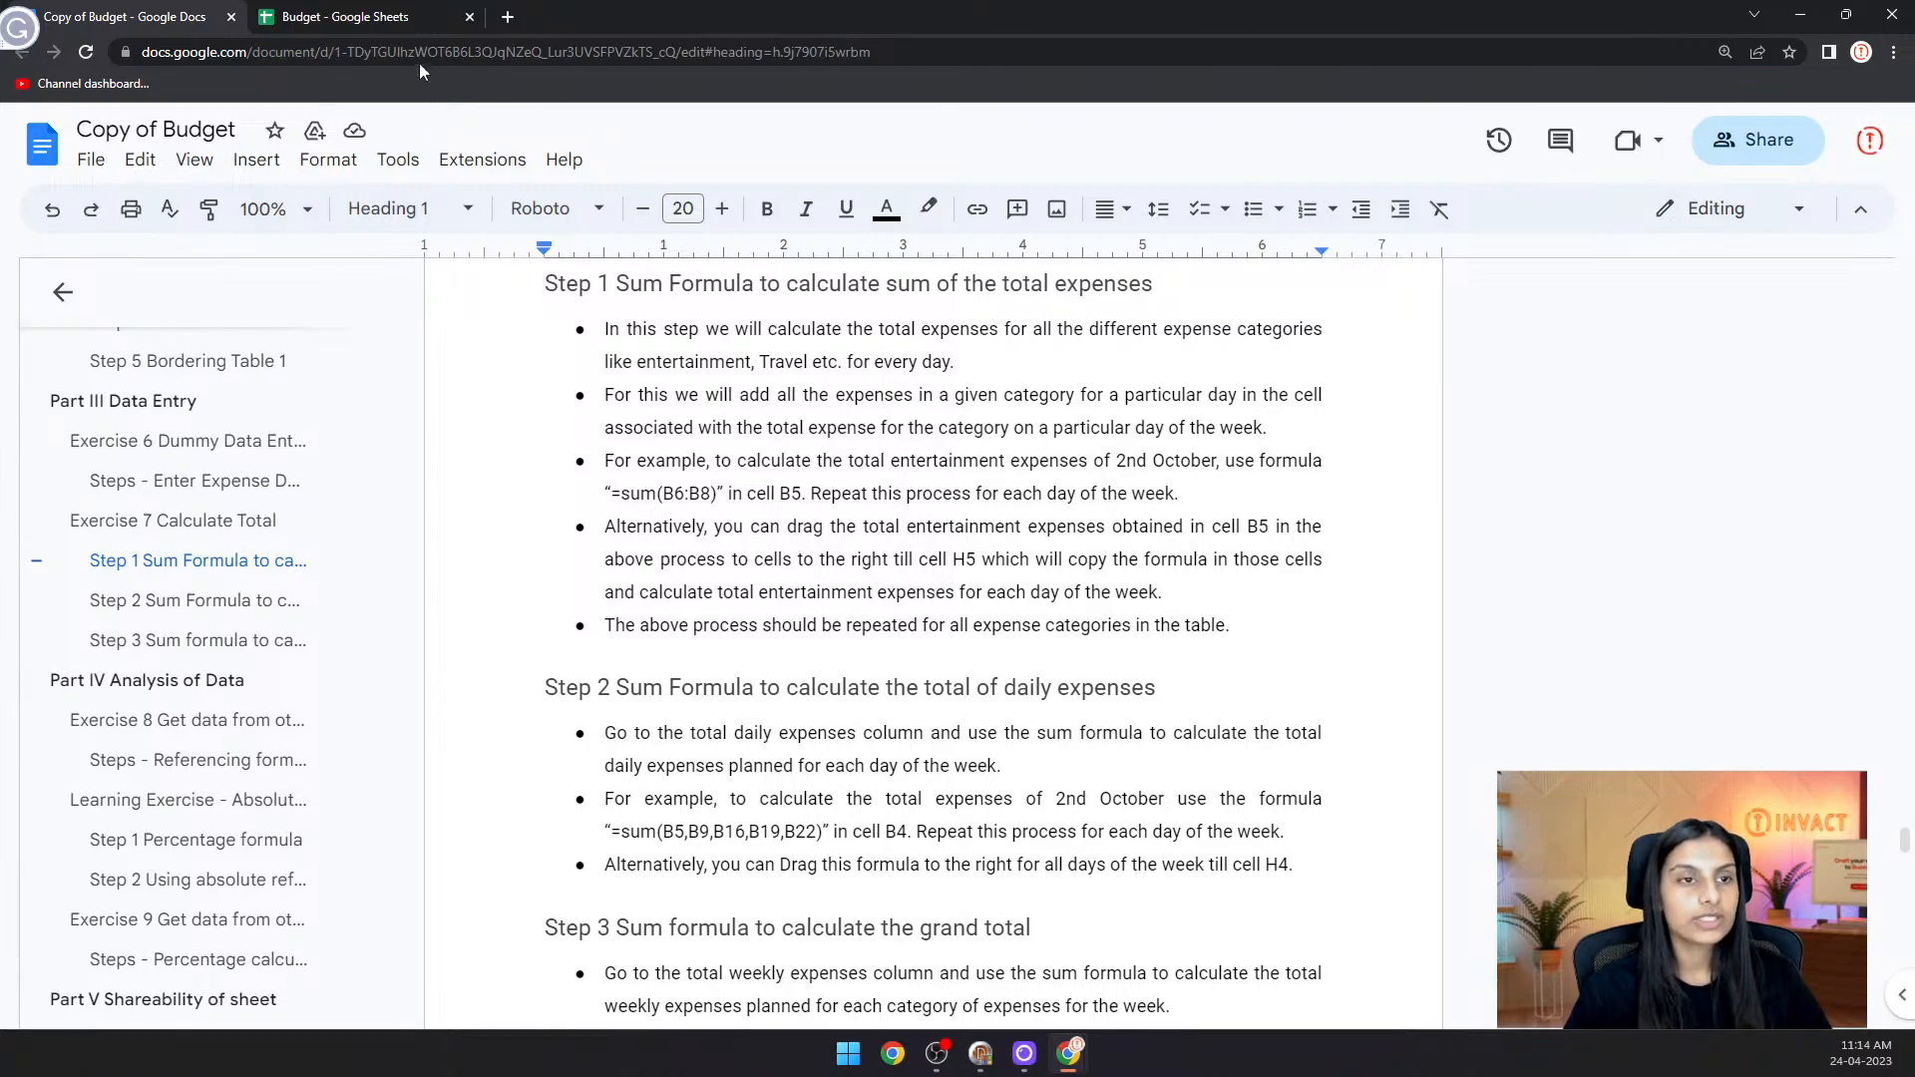
left_click(417, 10)
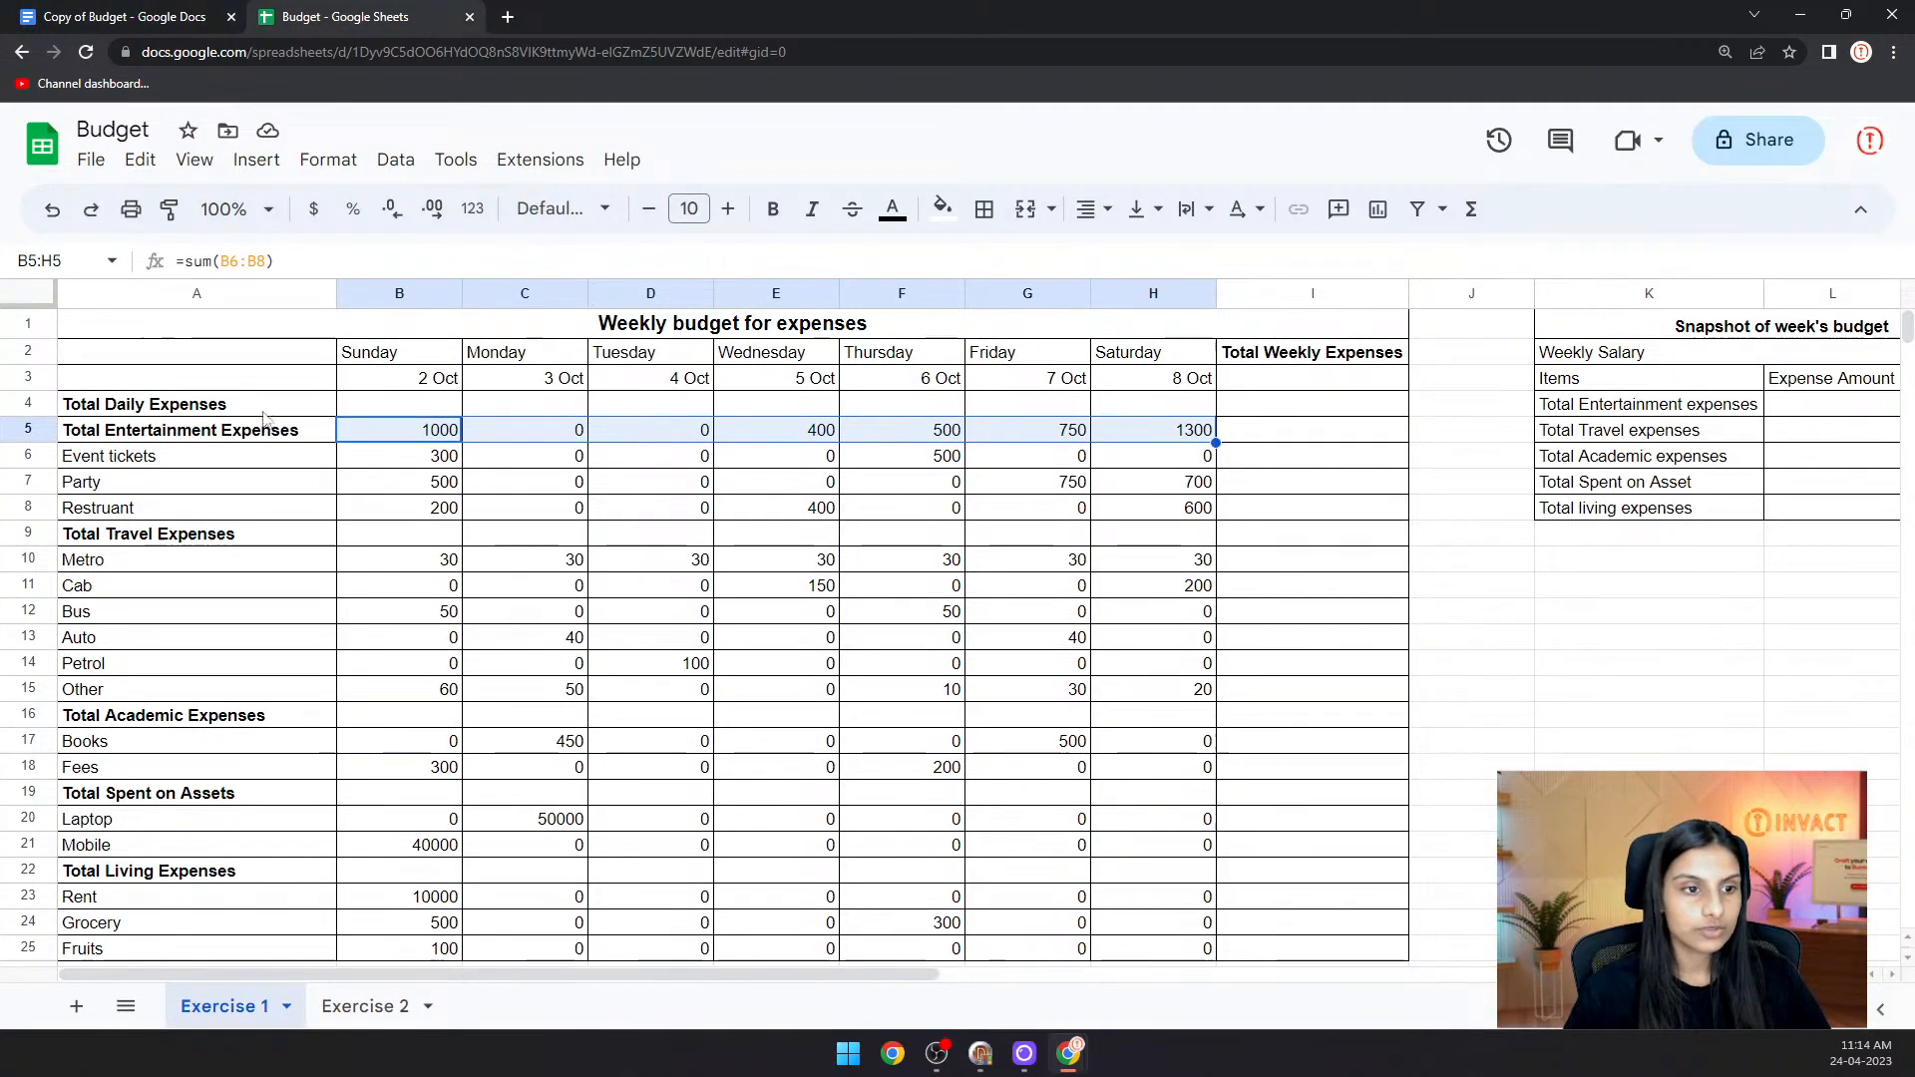
- Calculate Sunday's total travel expenses in B9 with =sum(B10:B15) and copy the formula across through H9
left_click(369, 537)
type("=")
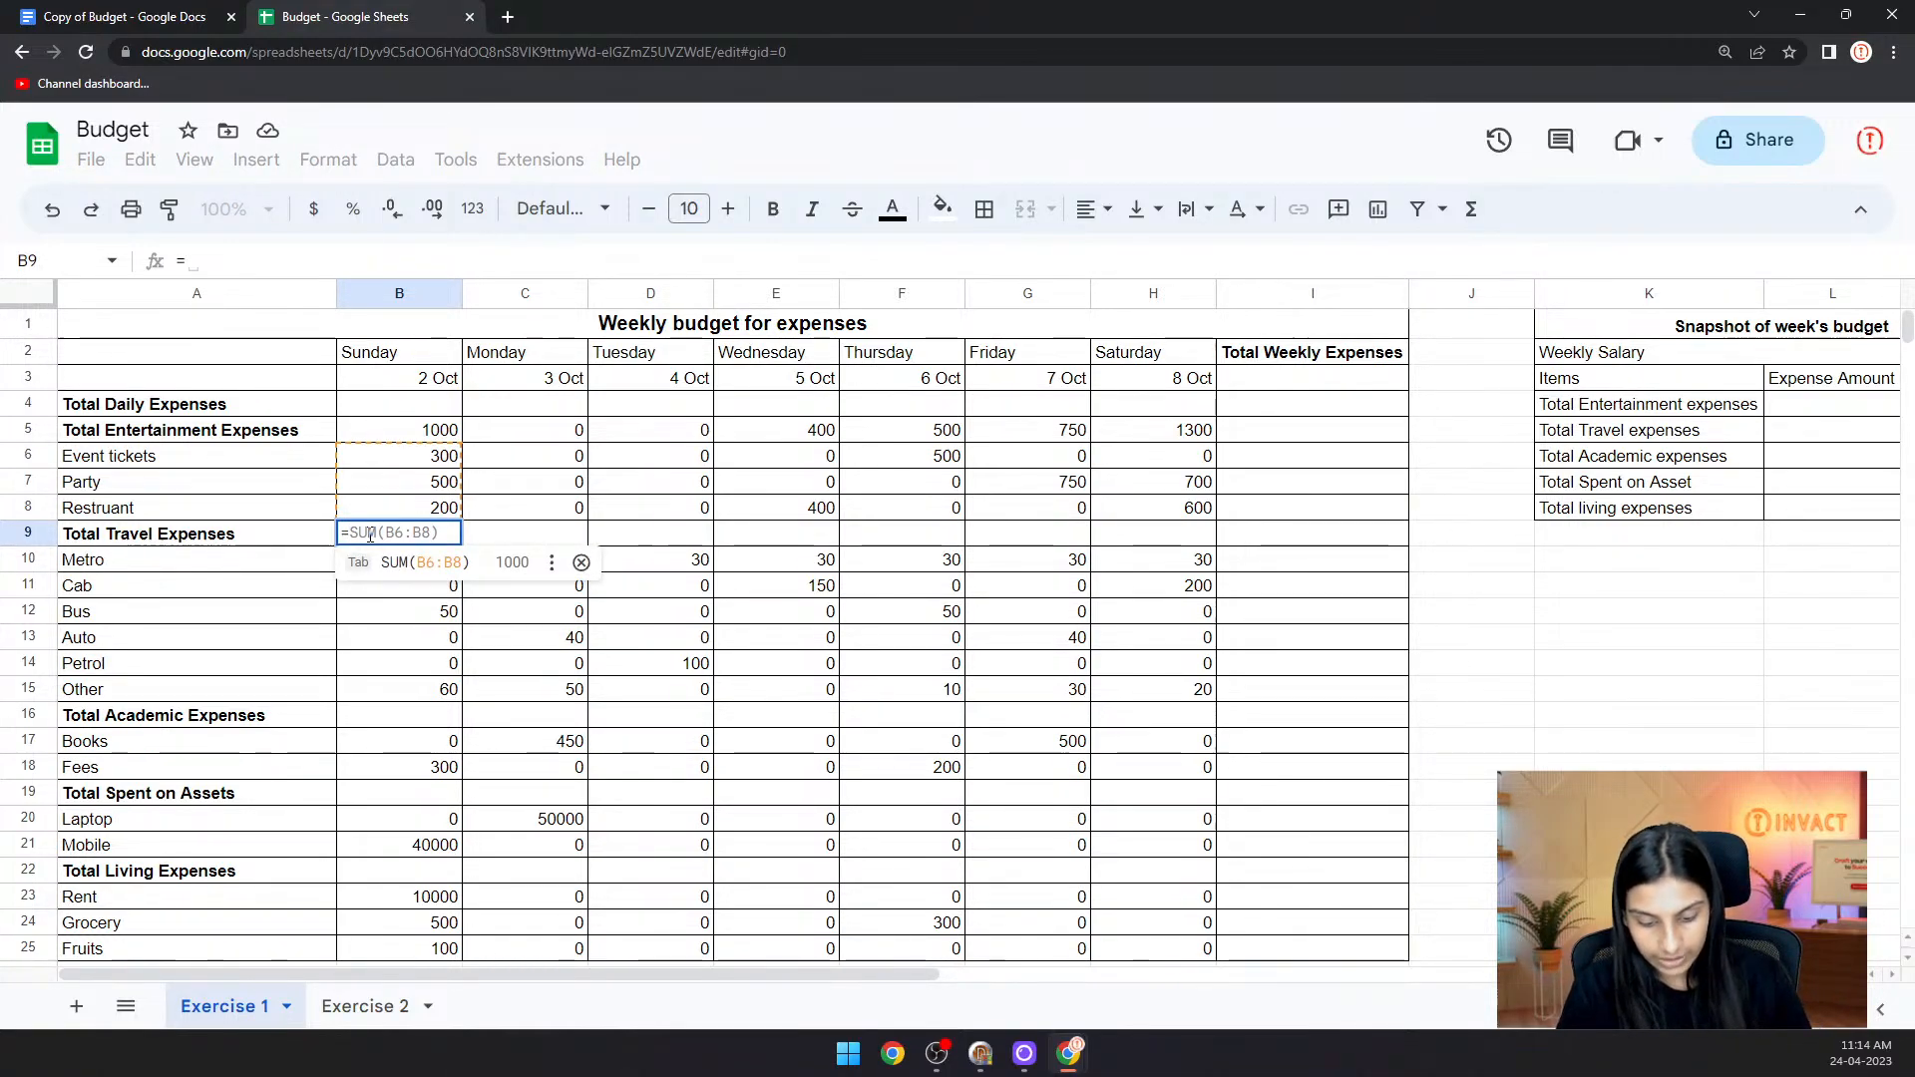
type("sum(")
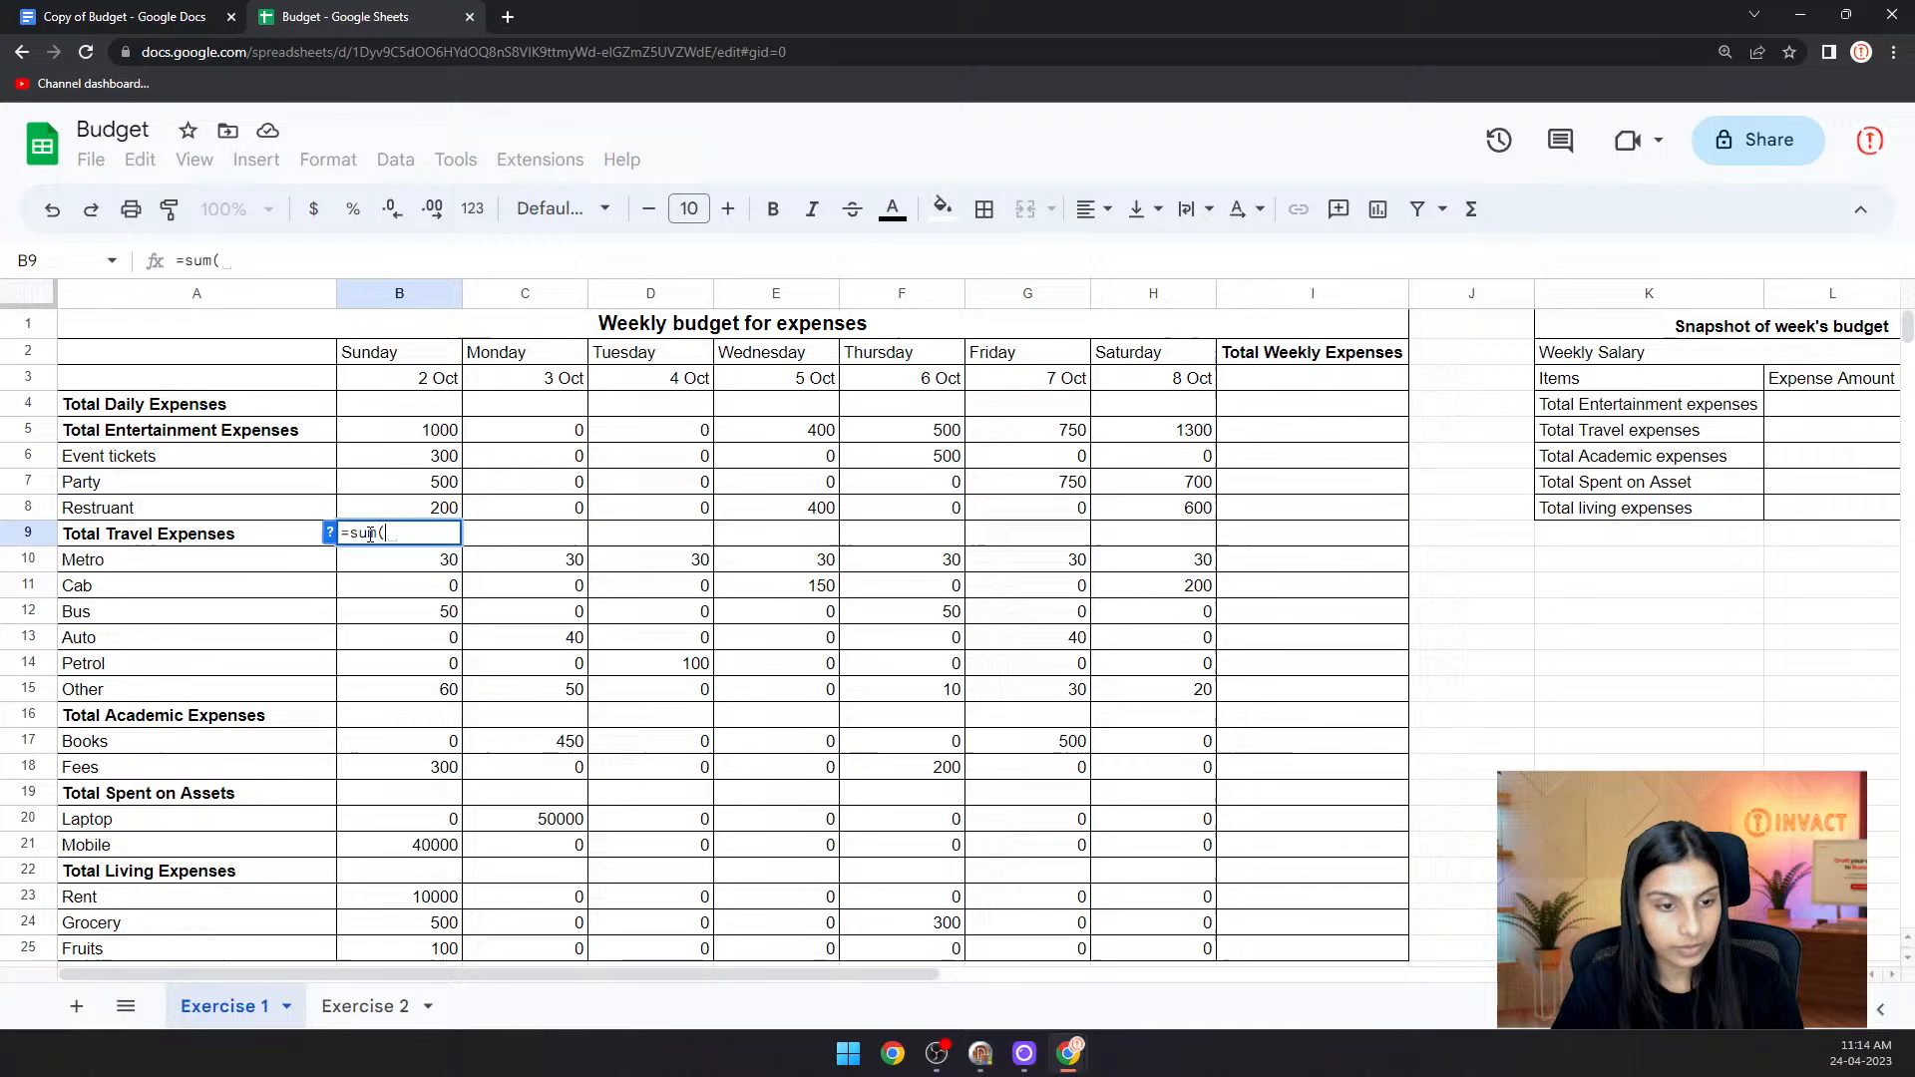
left_click(420, 572)
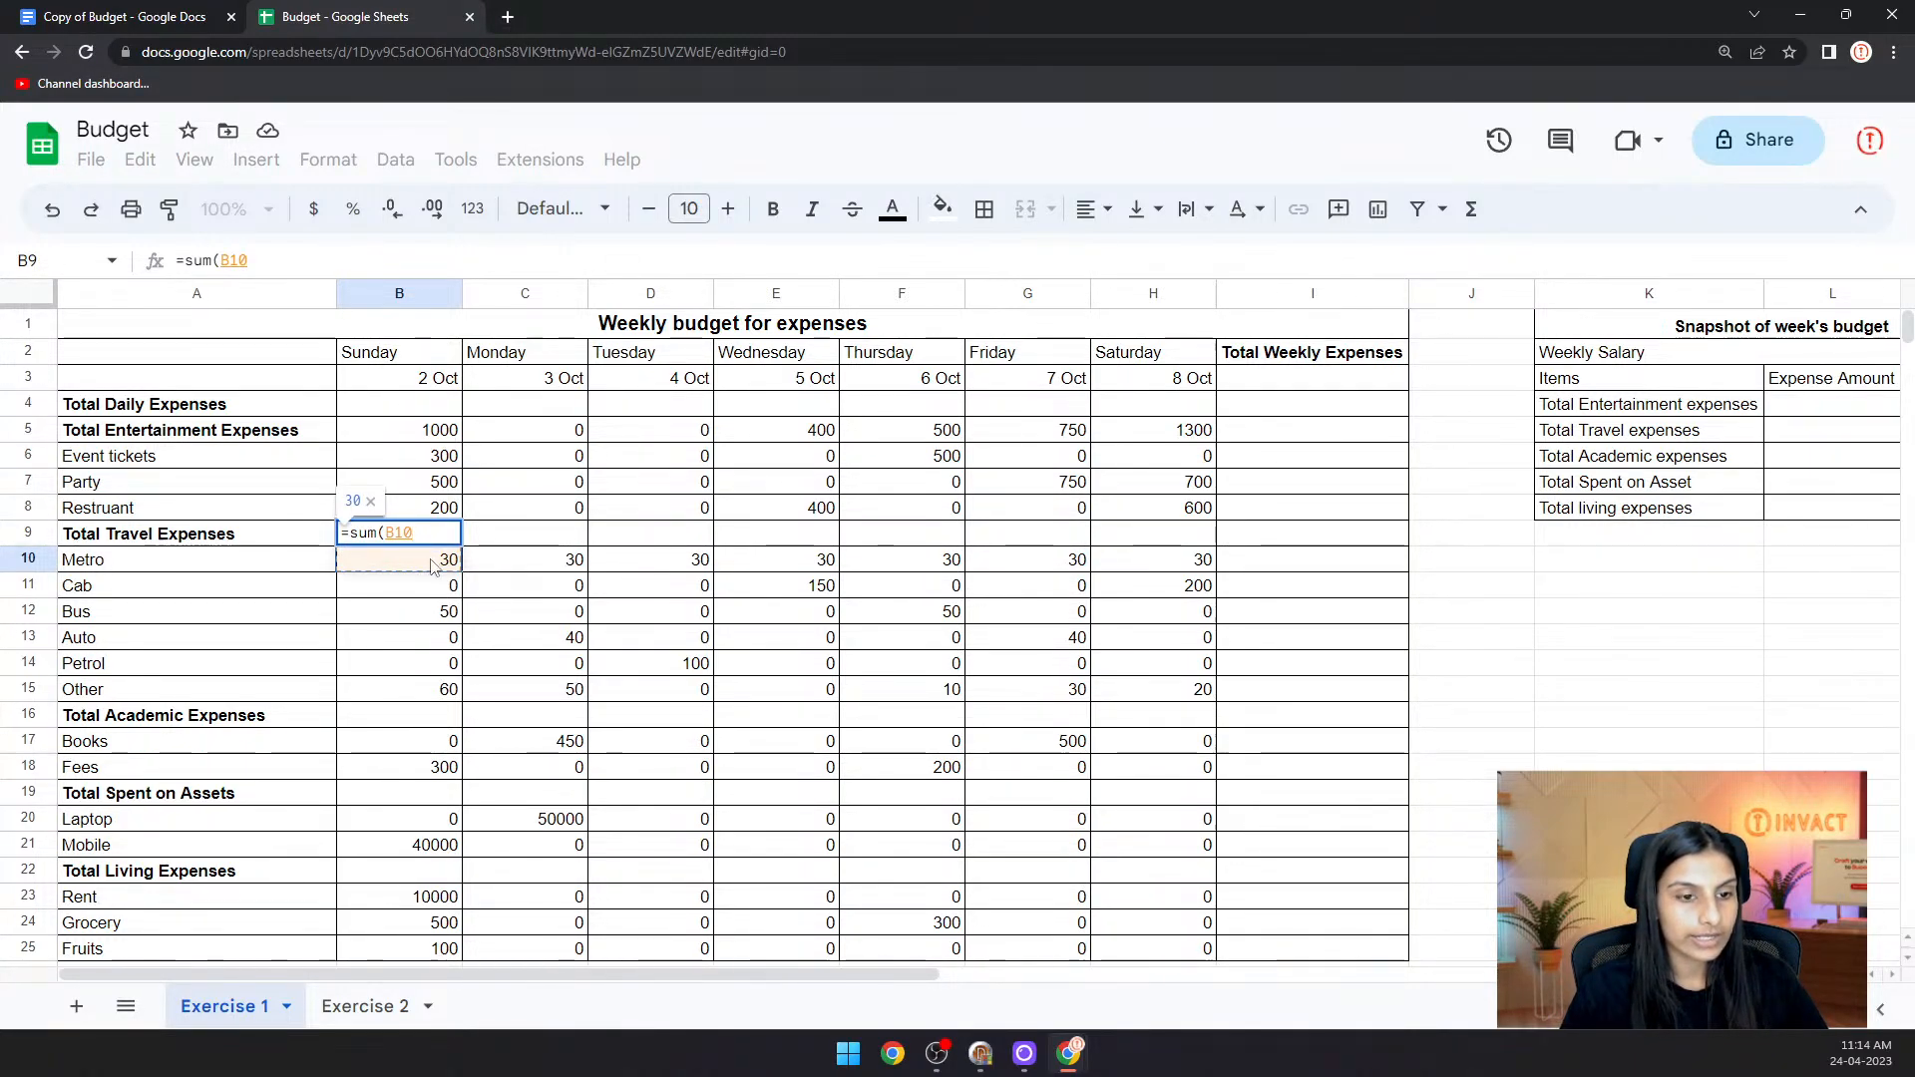
left_click_drag(420, 575, 428, 693)
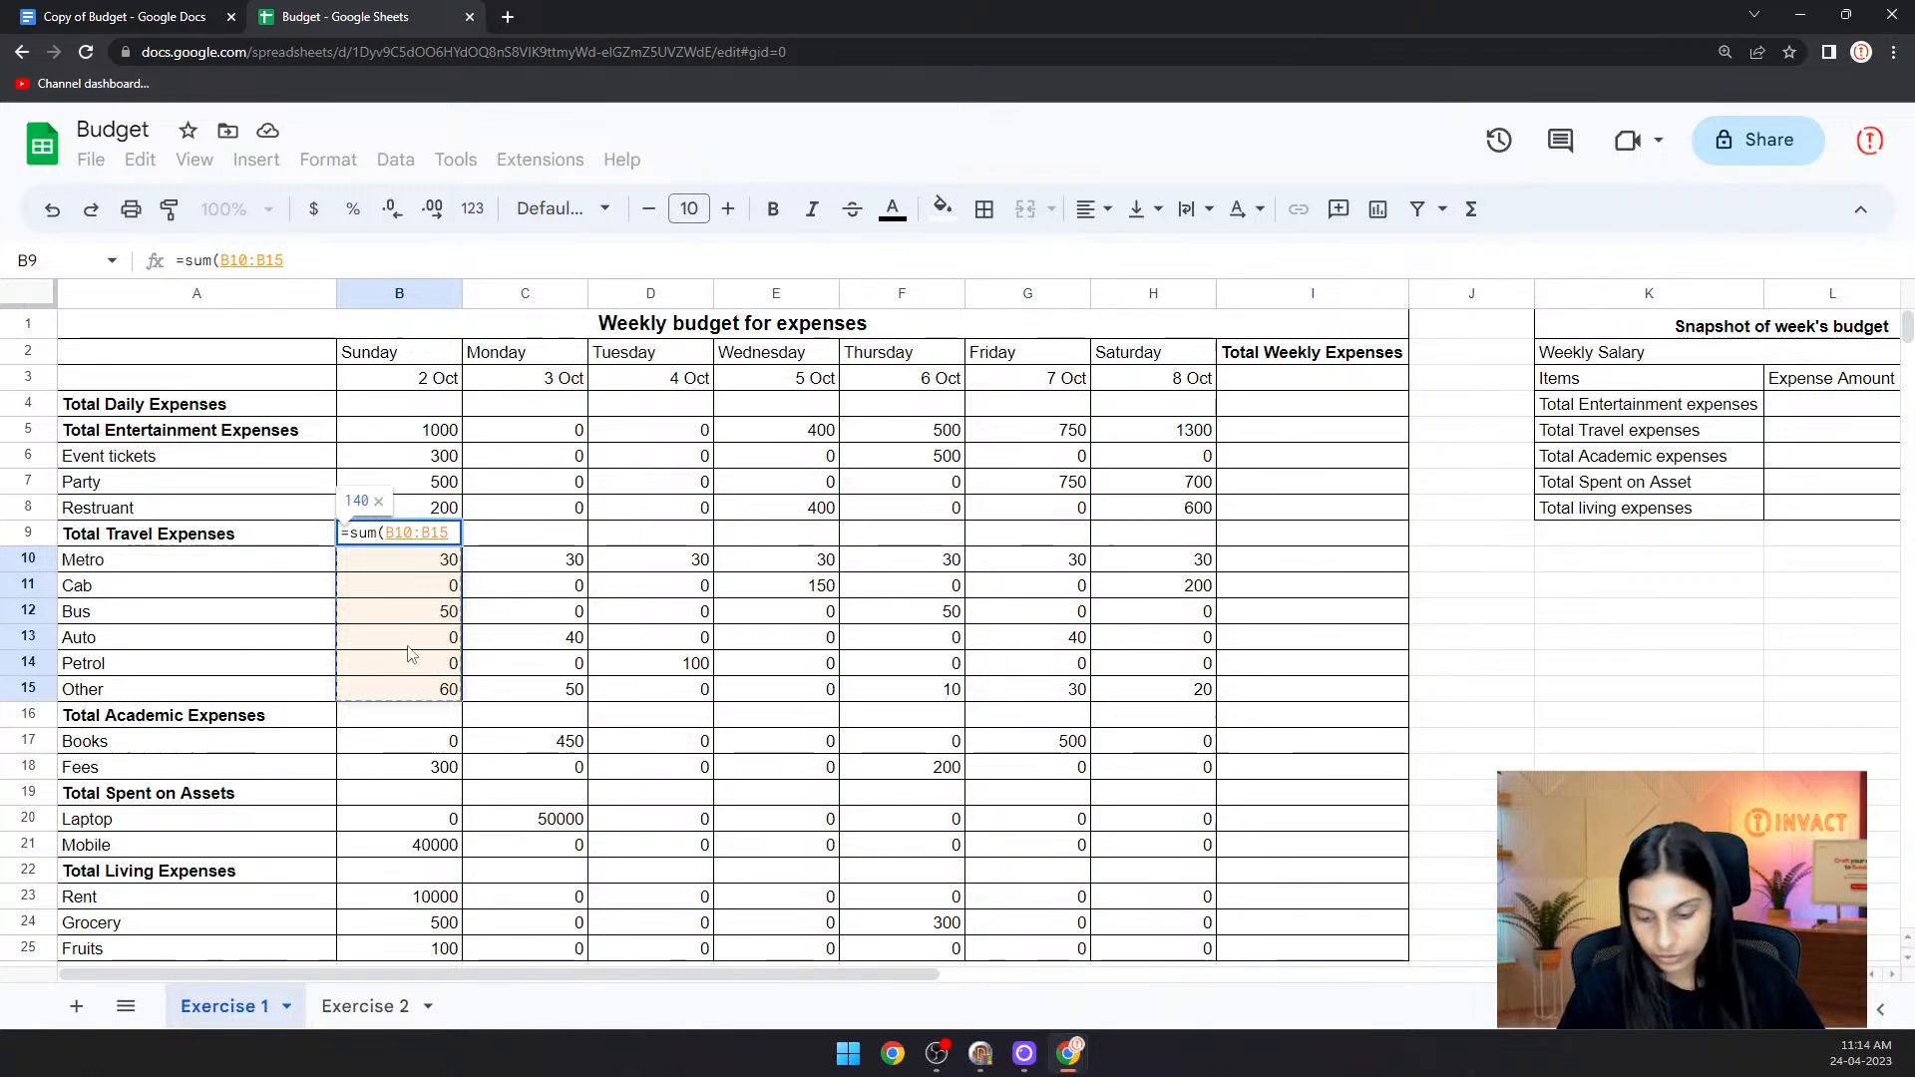
type(")")
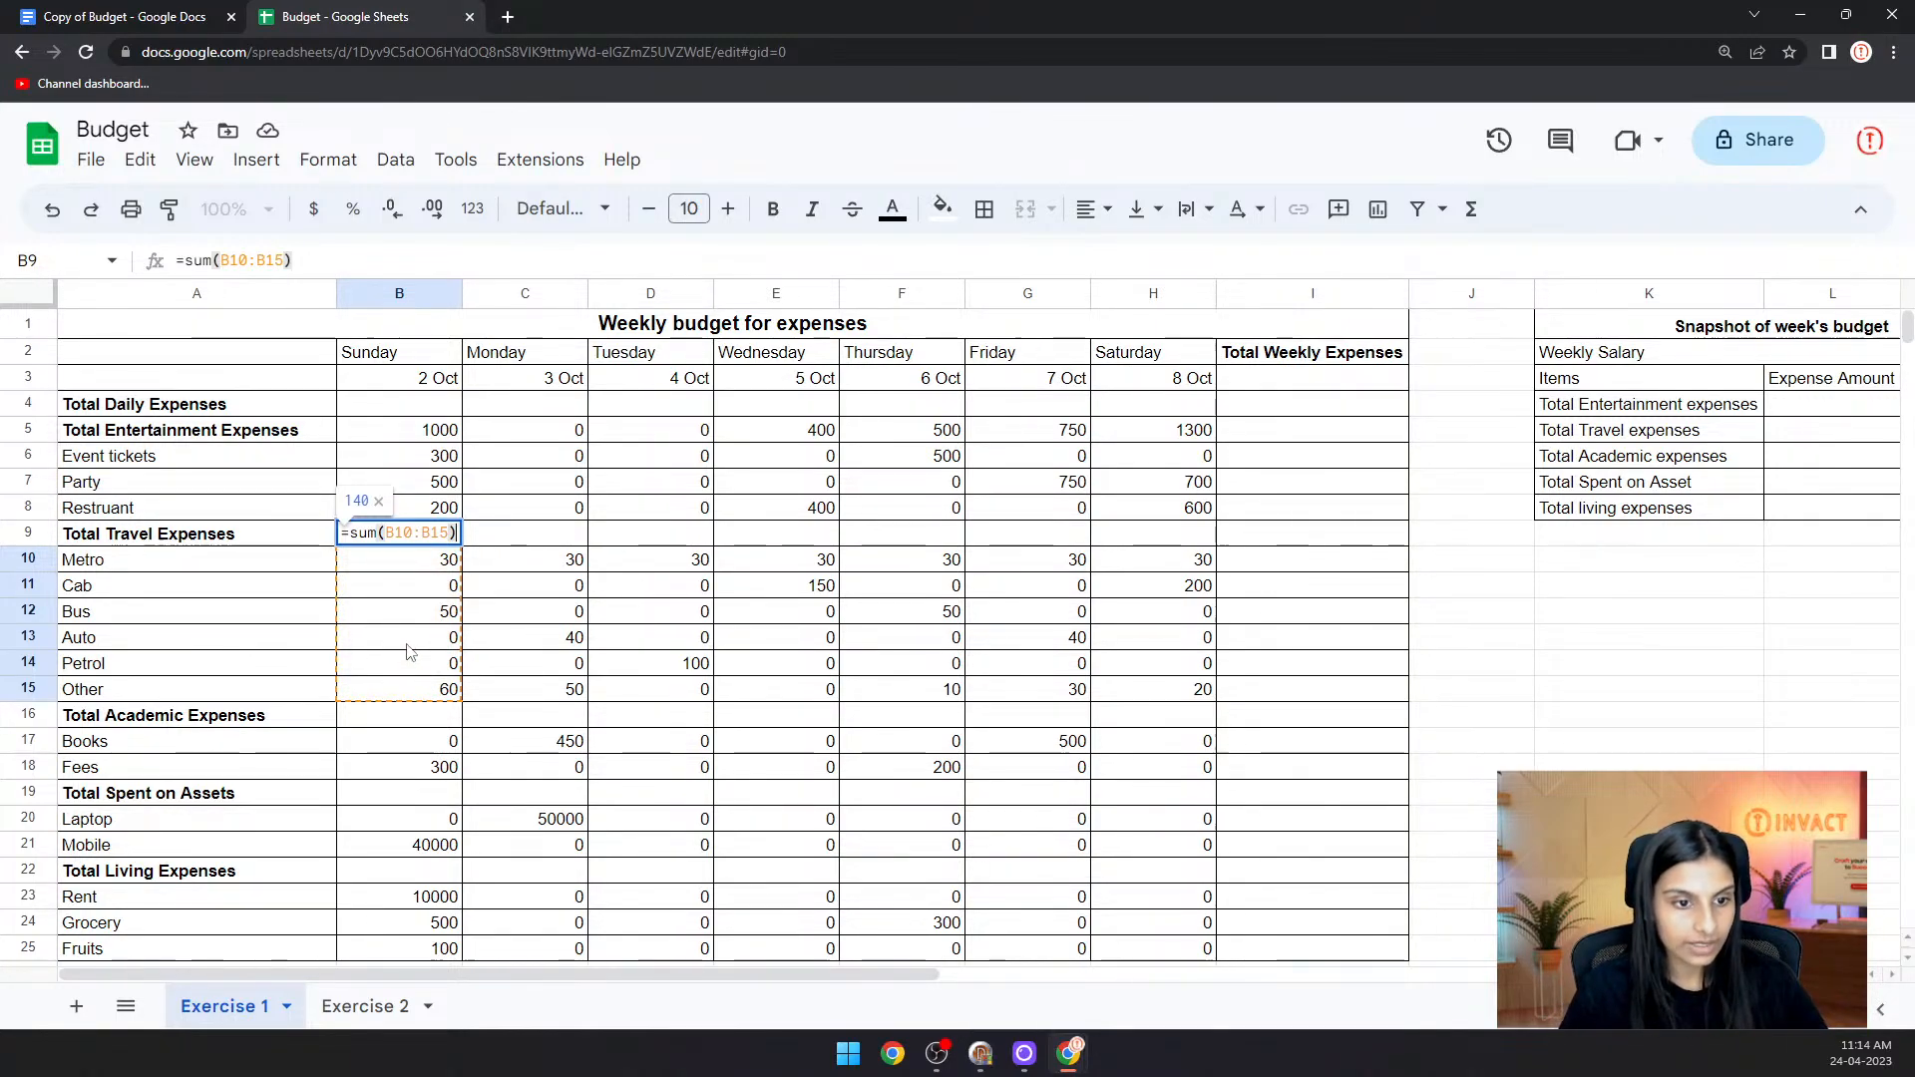
key("Return")
left_click(446, 538)
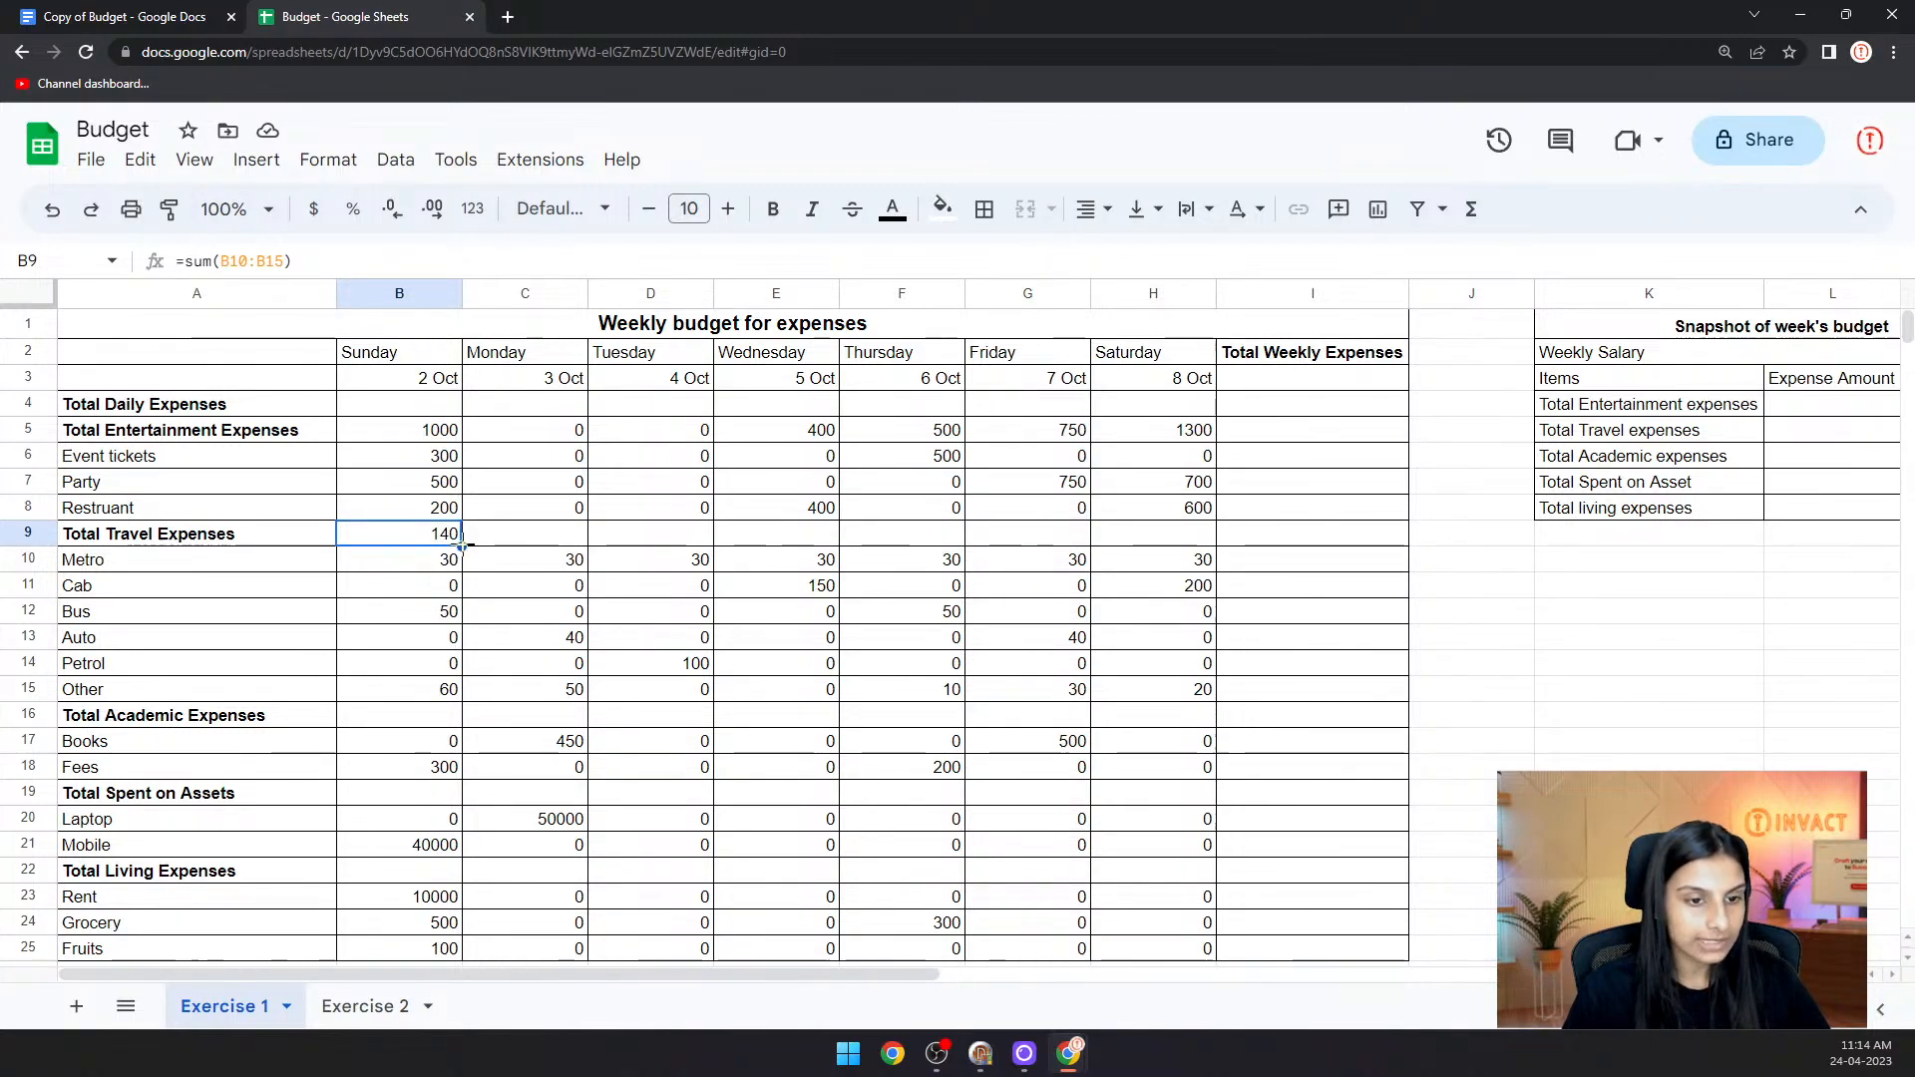
left_click_drag(461, 545, 1179, 535)
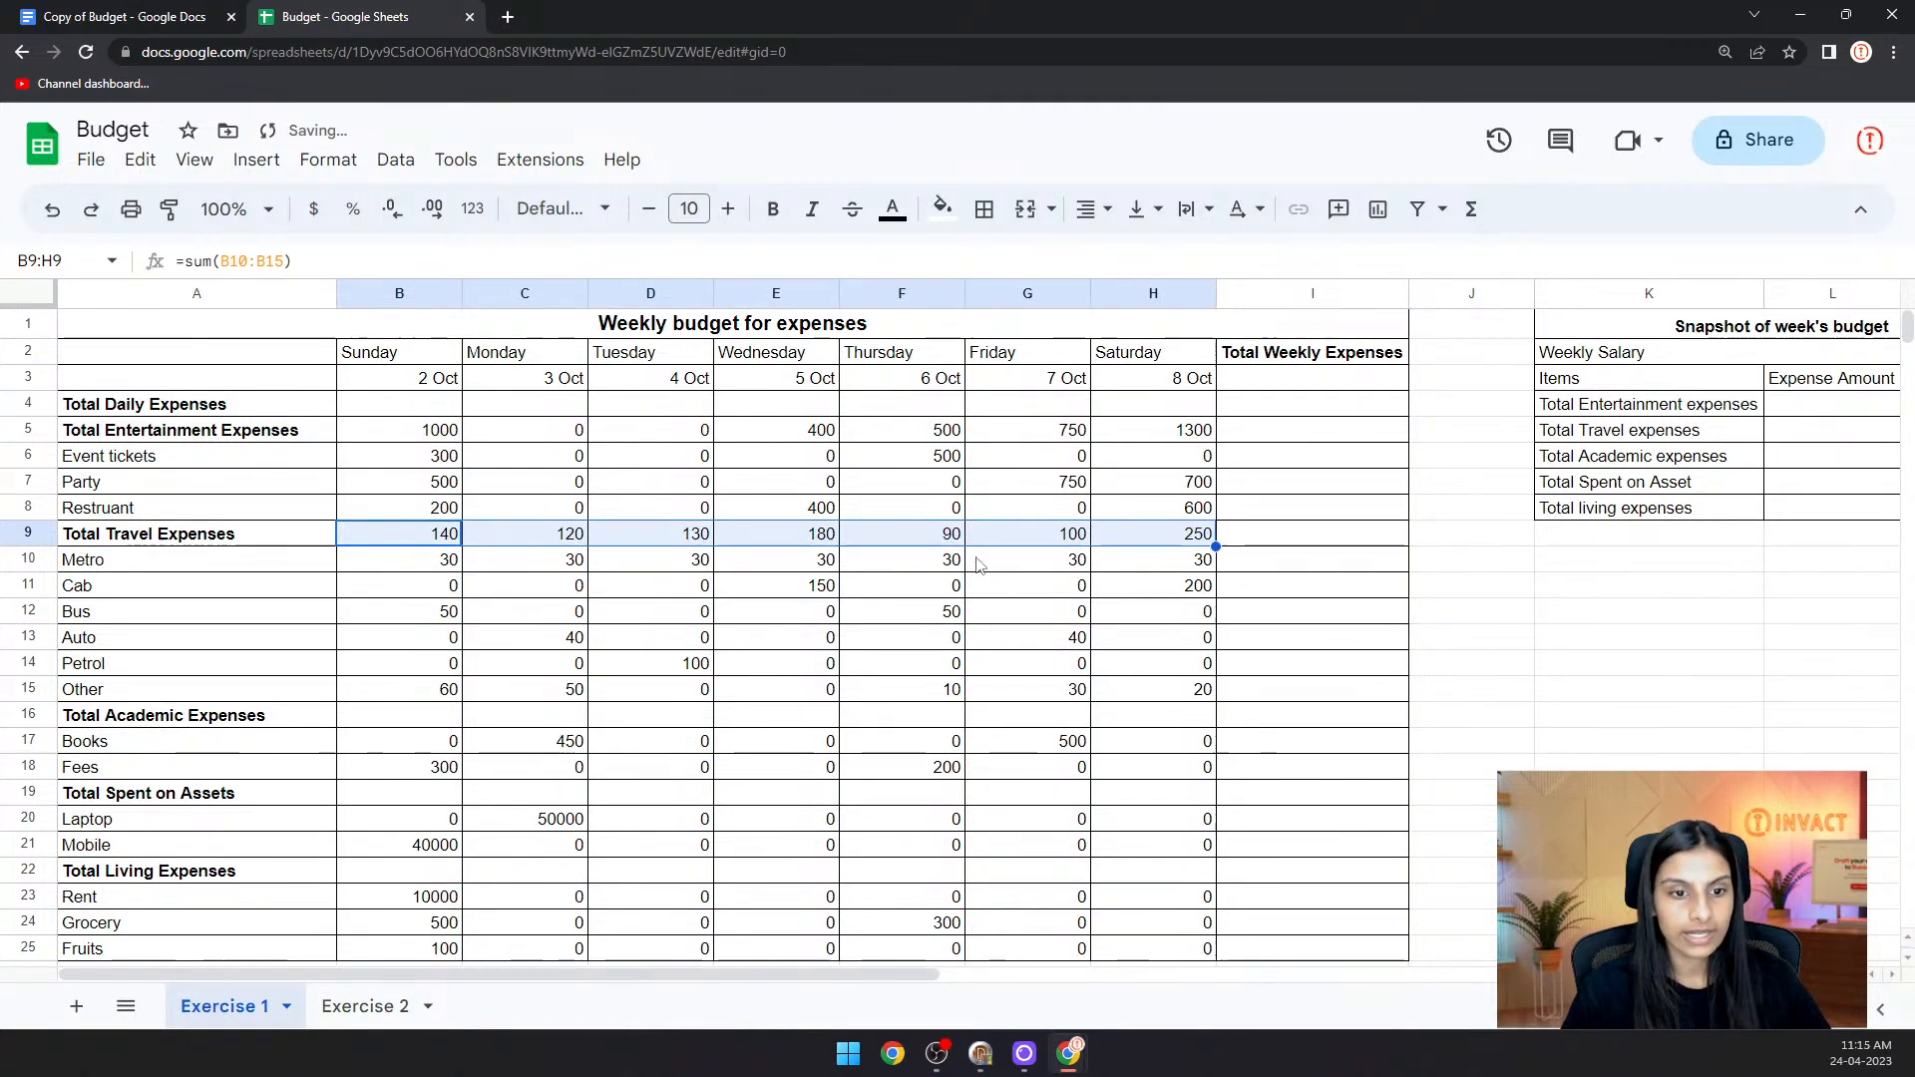
- Calculate Sunday's total academic expenses in B16 with =sum(B17:B18) and copy the formula across through H16
scroll(525, 626, "down", 1)
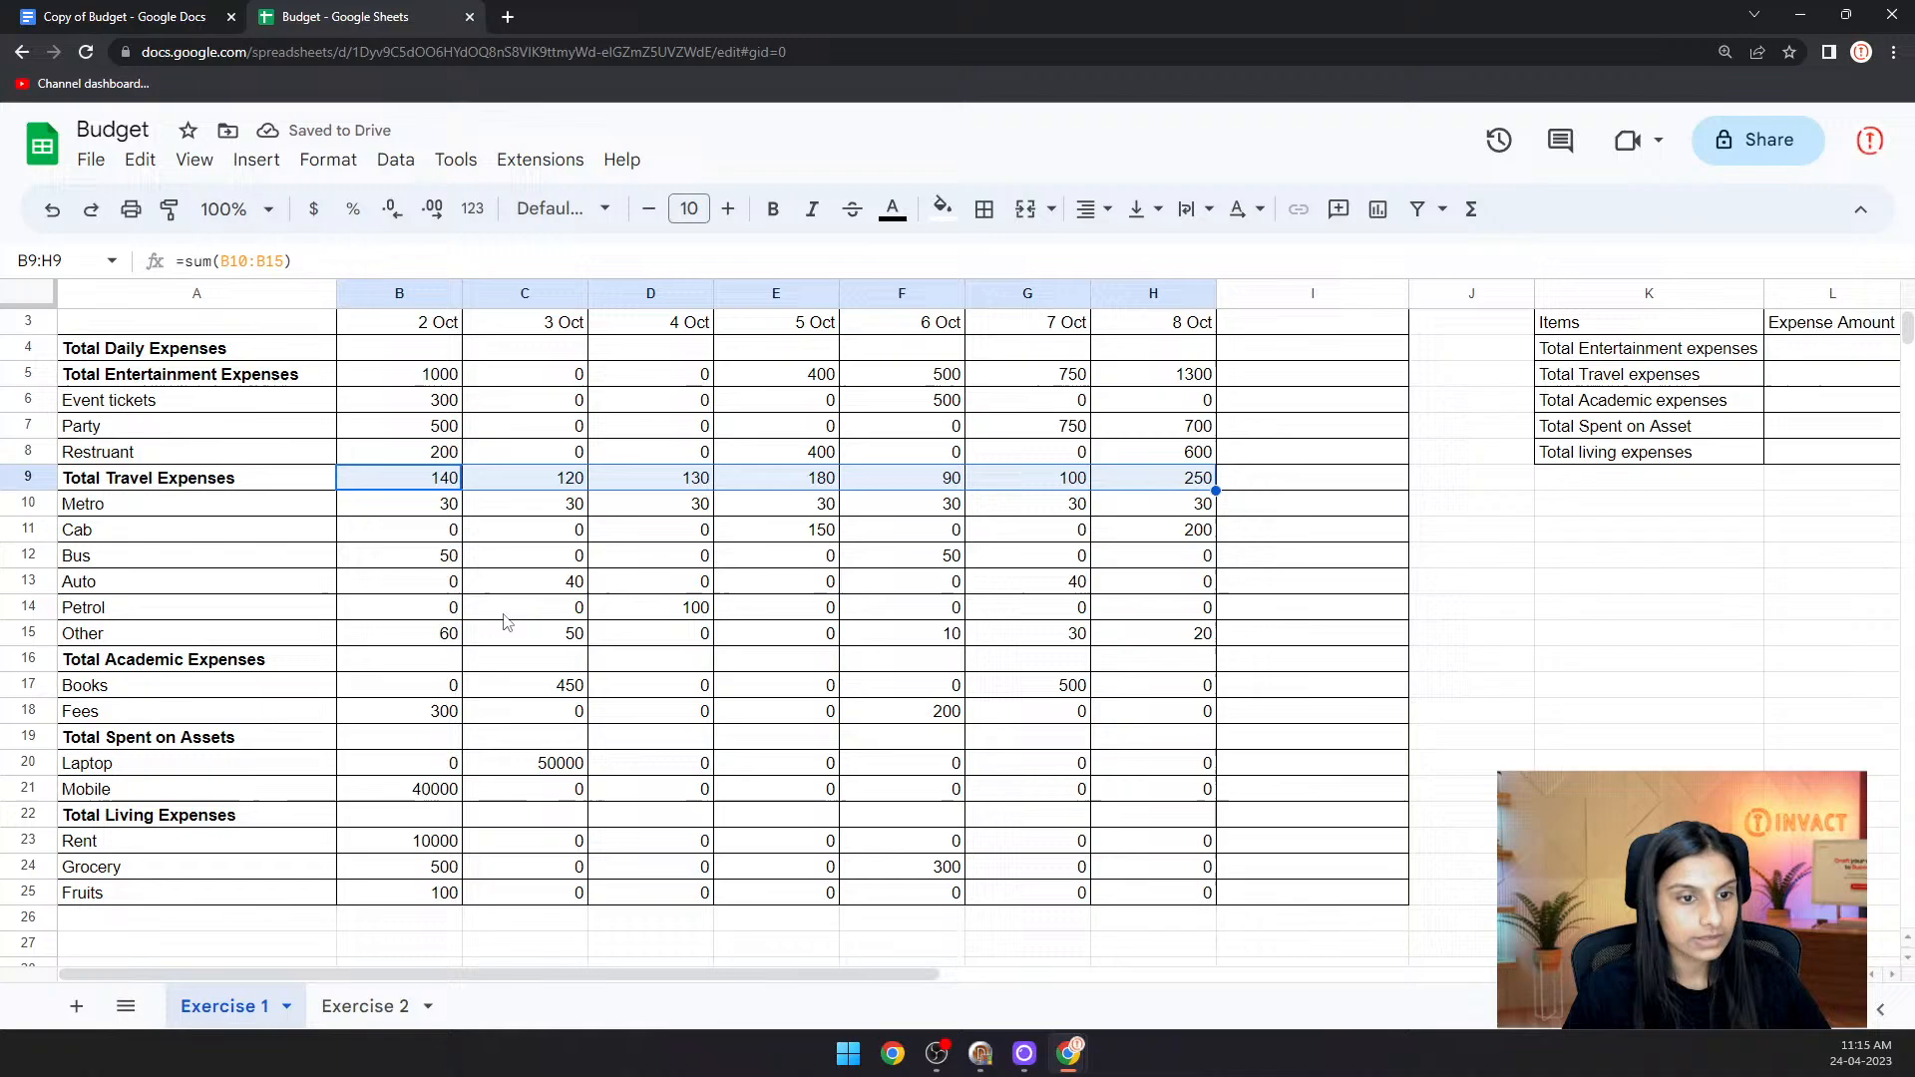
left_click(407, 664)
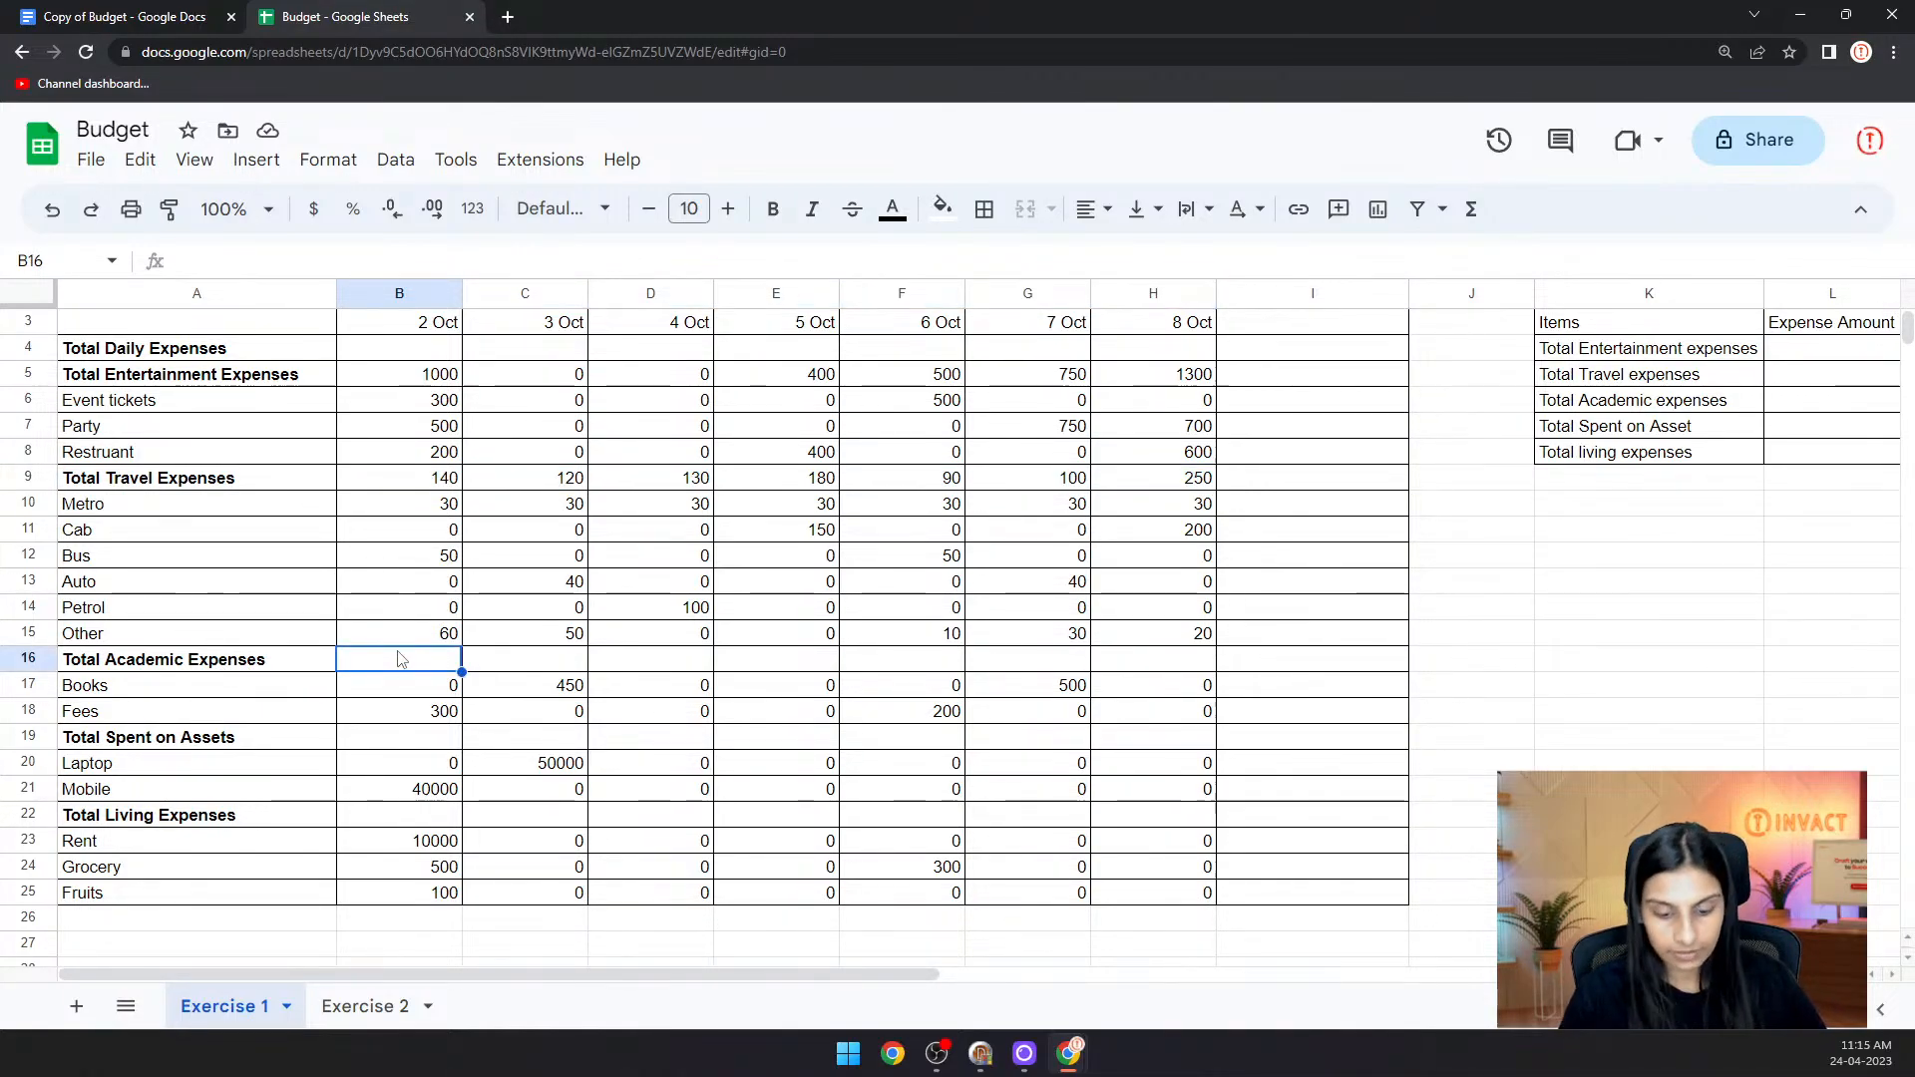
type("=sum(")
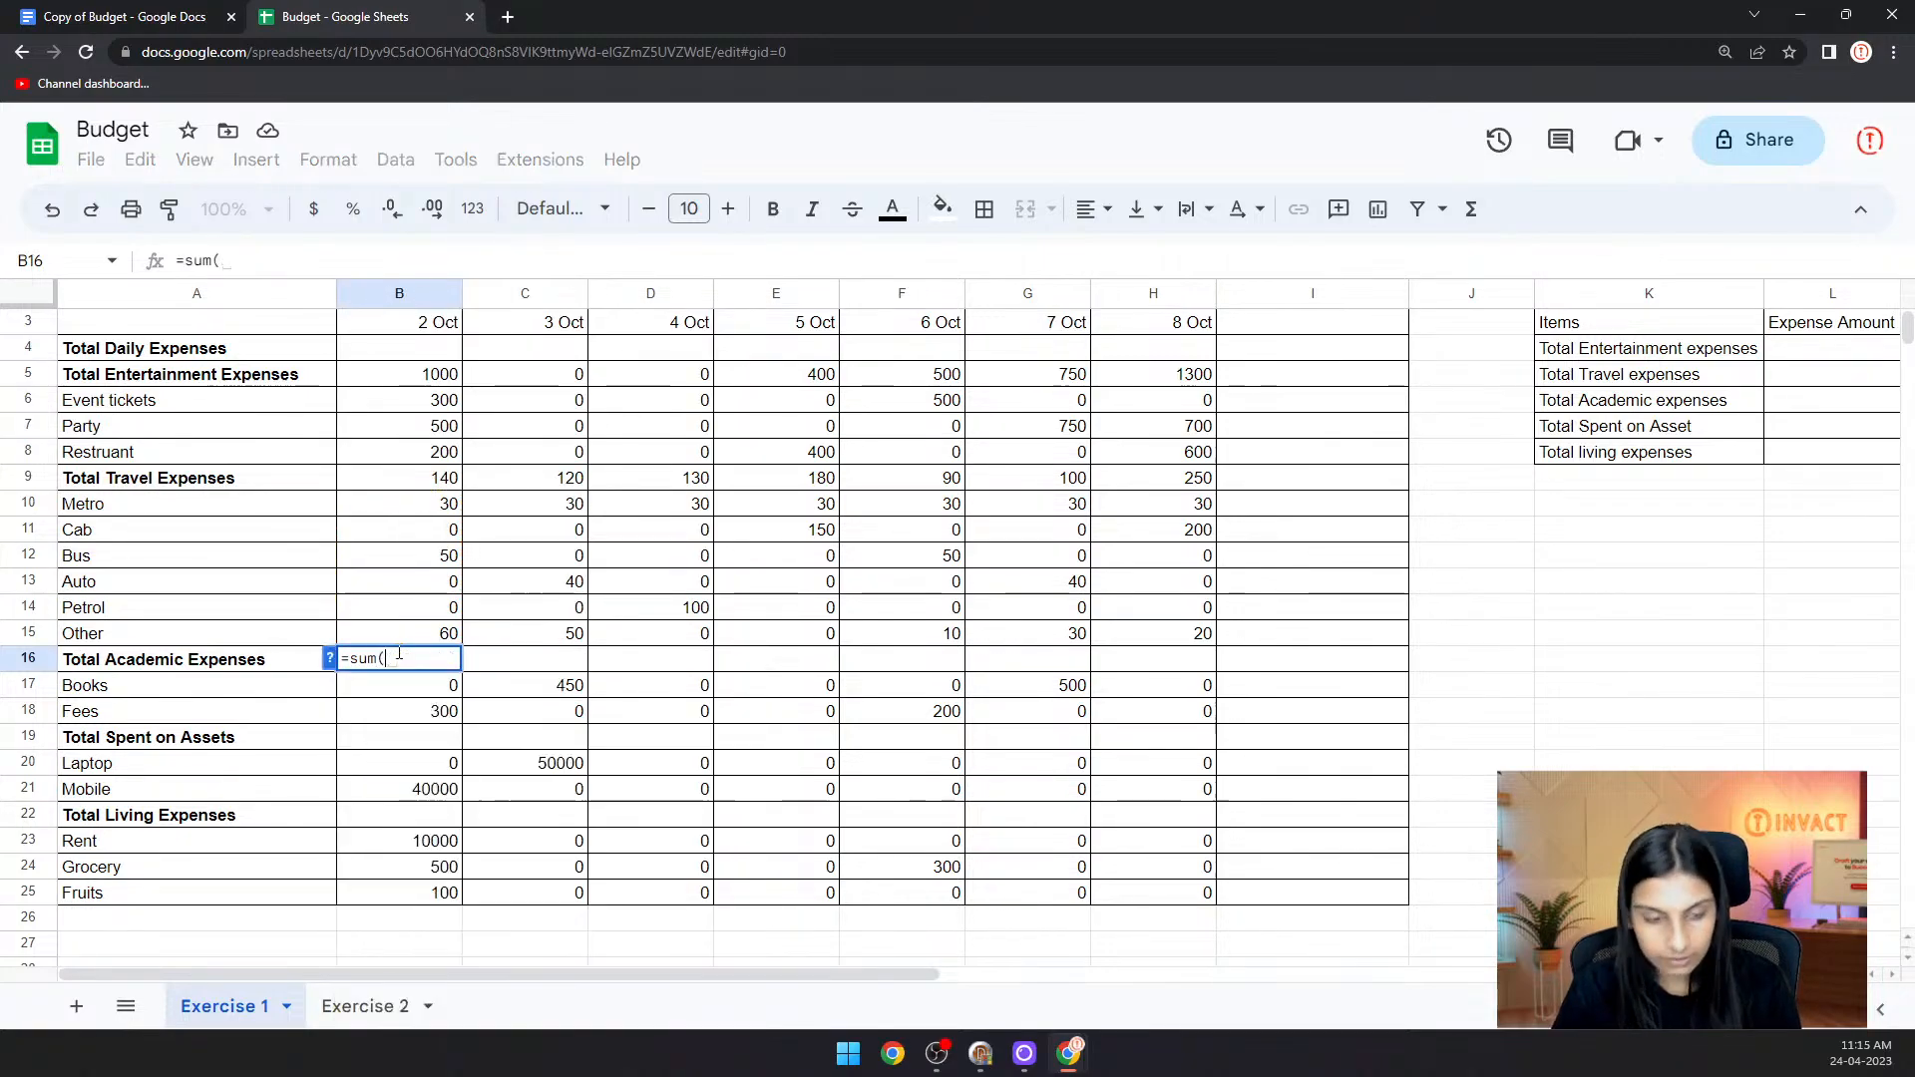
left_click(429, 688)
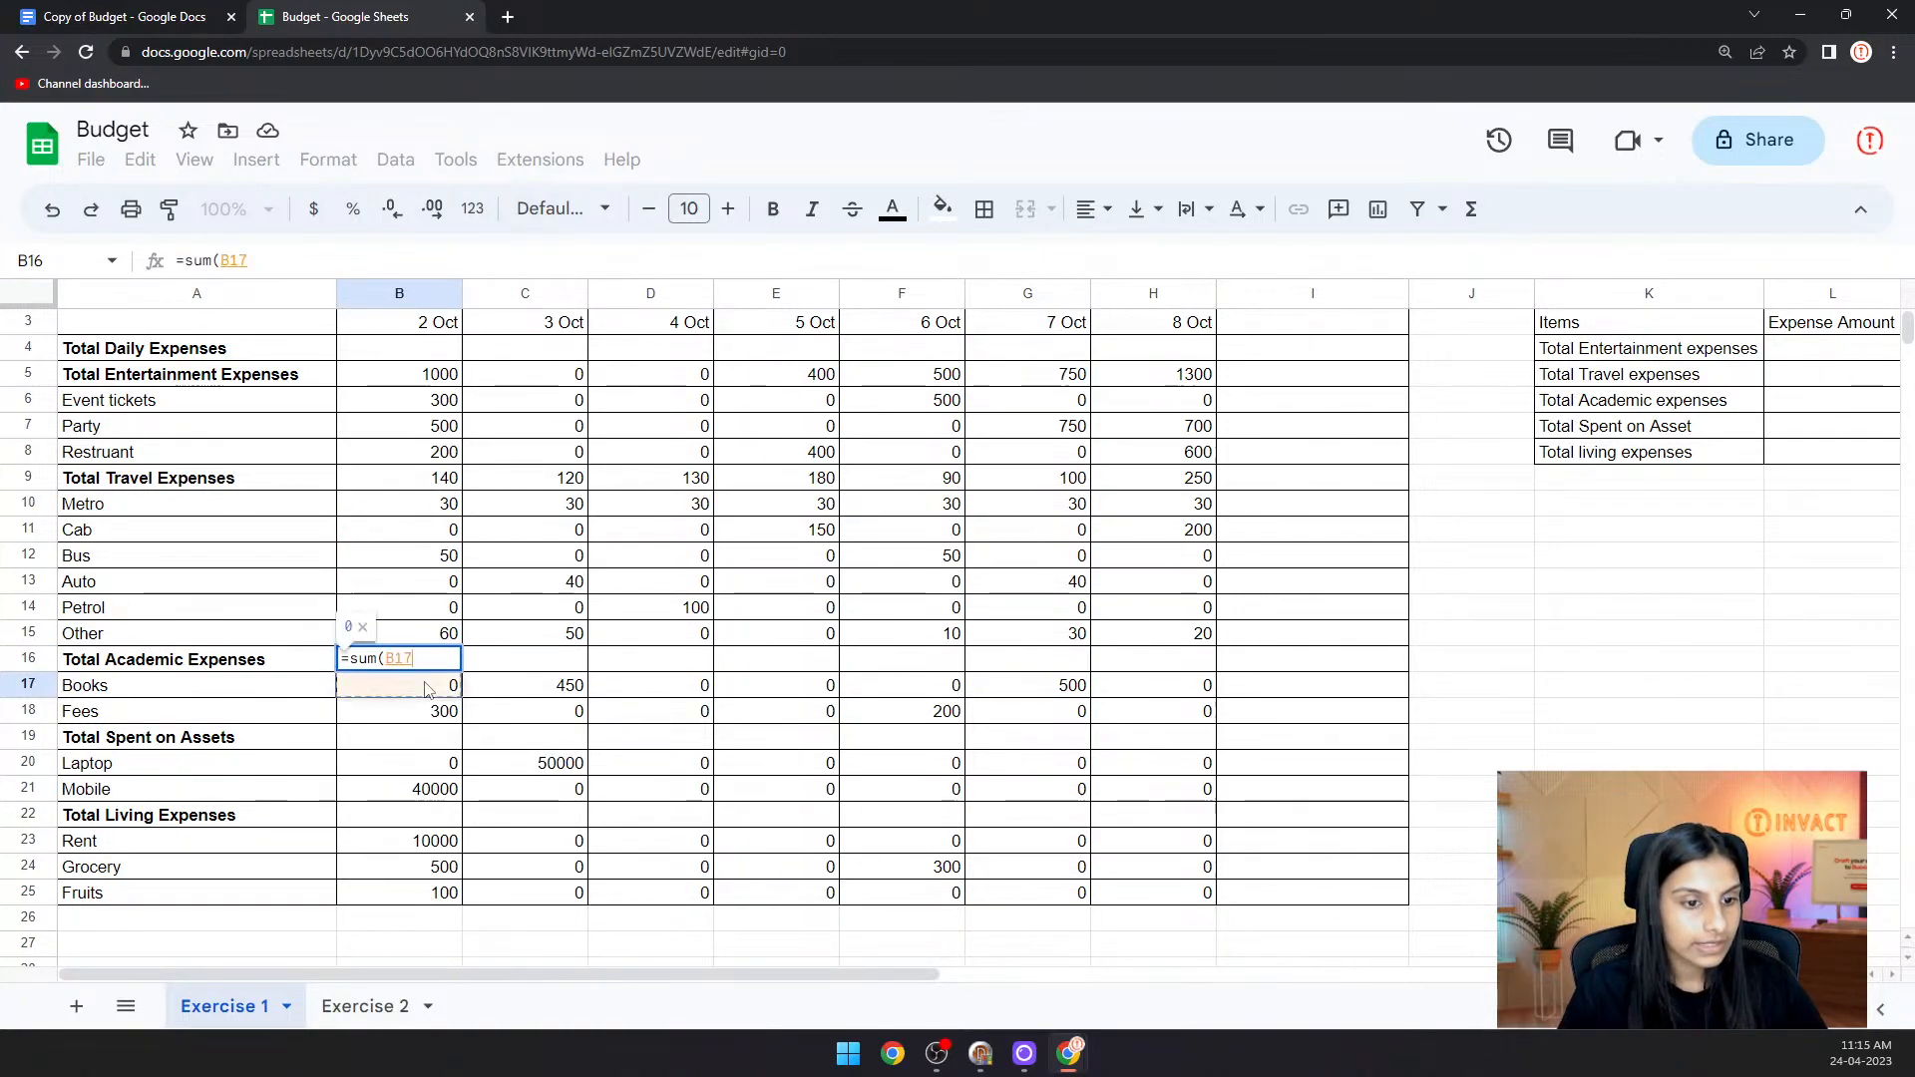
left_click_drag(436, 690, 433, 714)
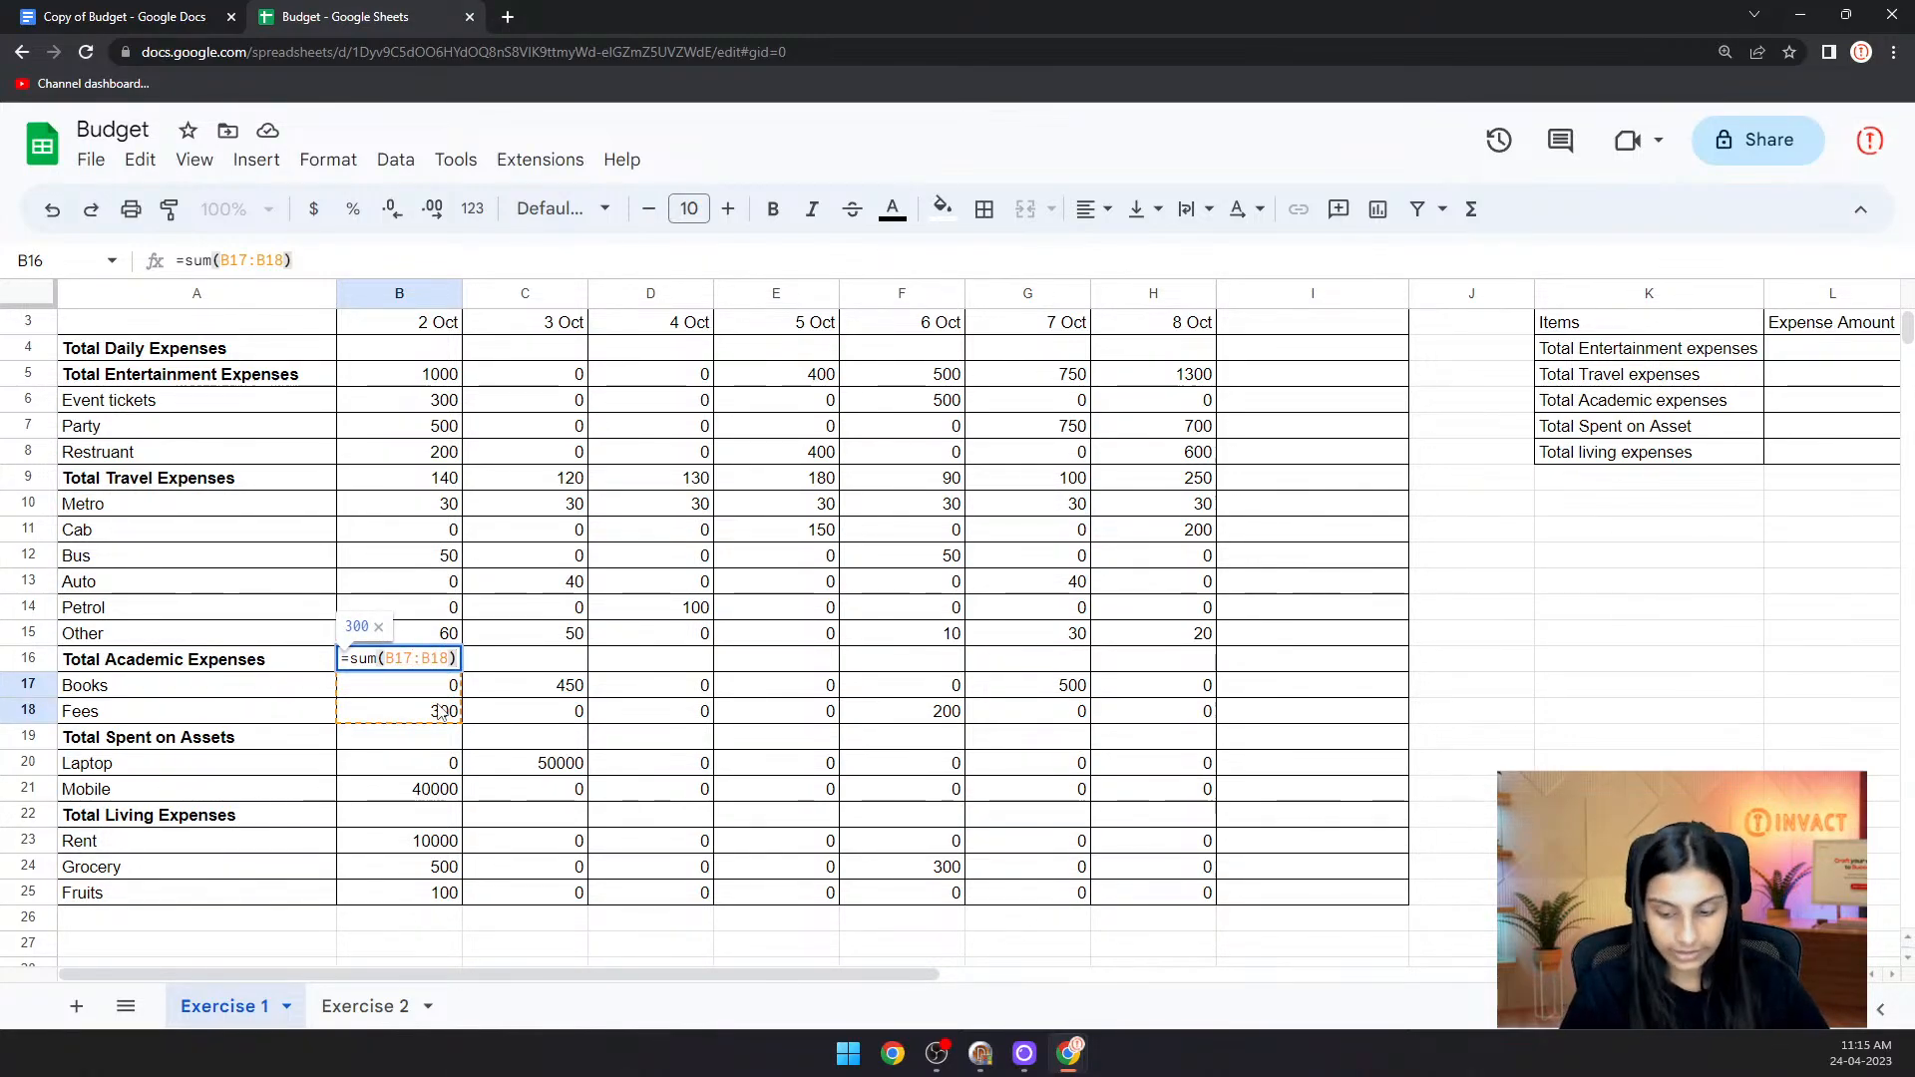
key("Return")
left_click(427, 666)
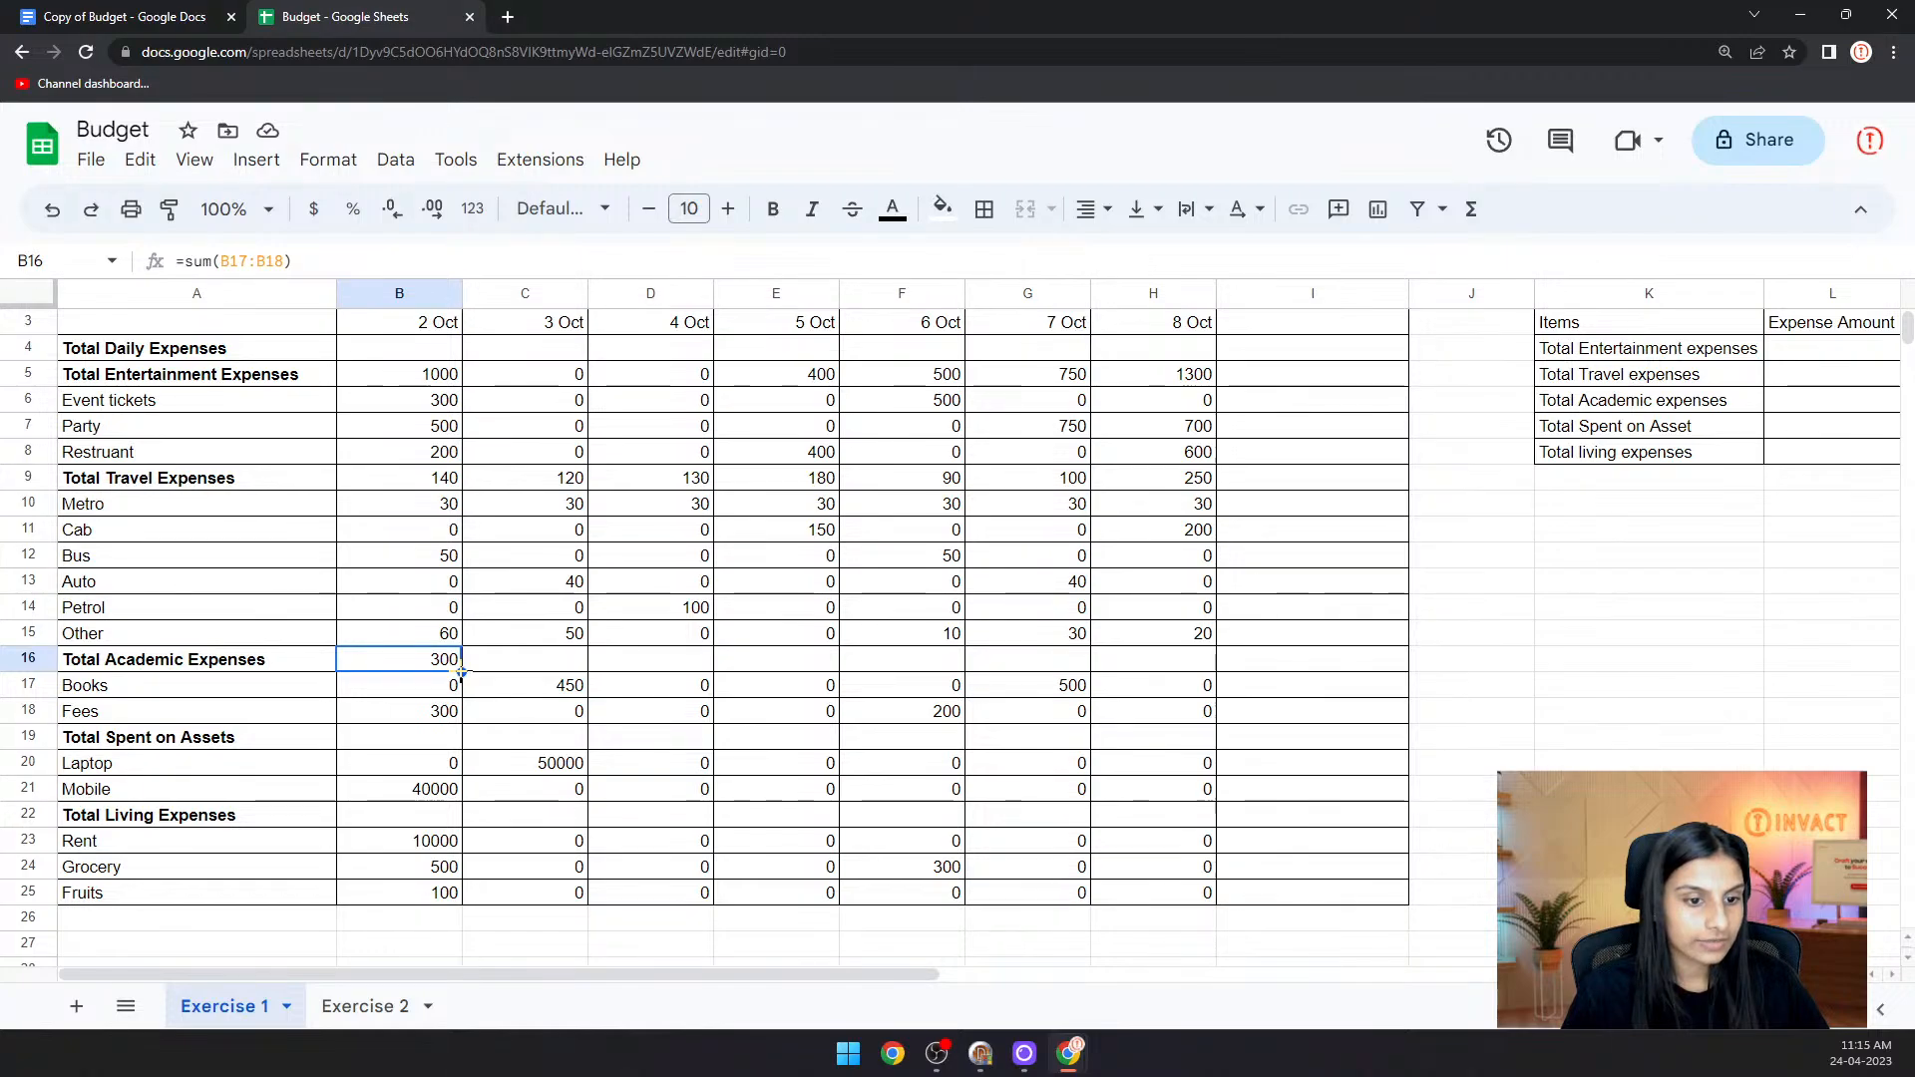
left_click_drag(461, 672, 1117, 655)
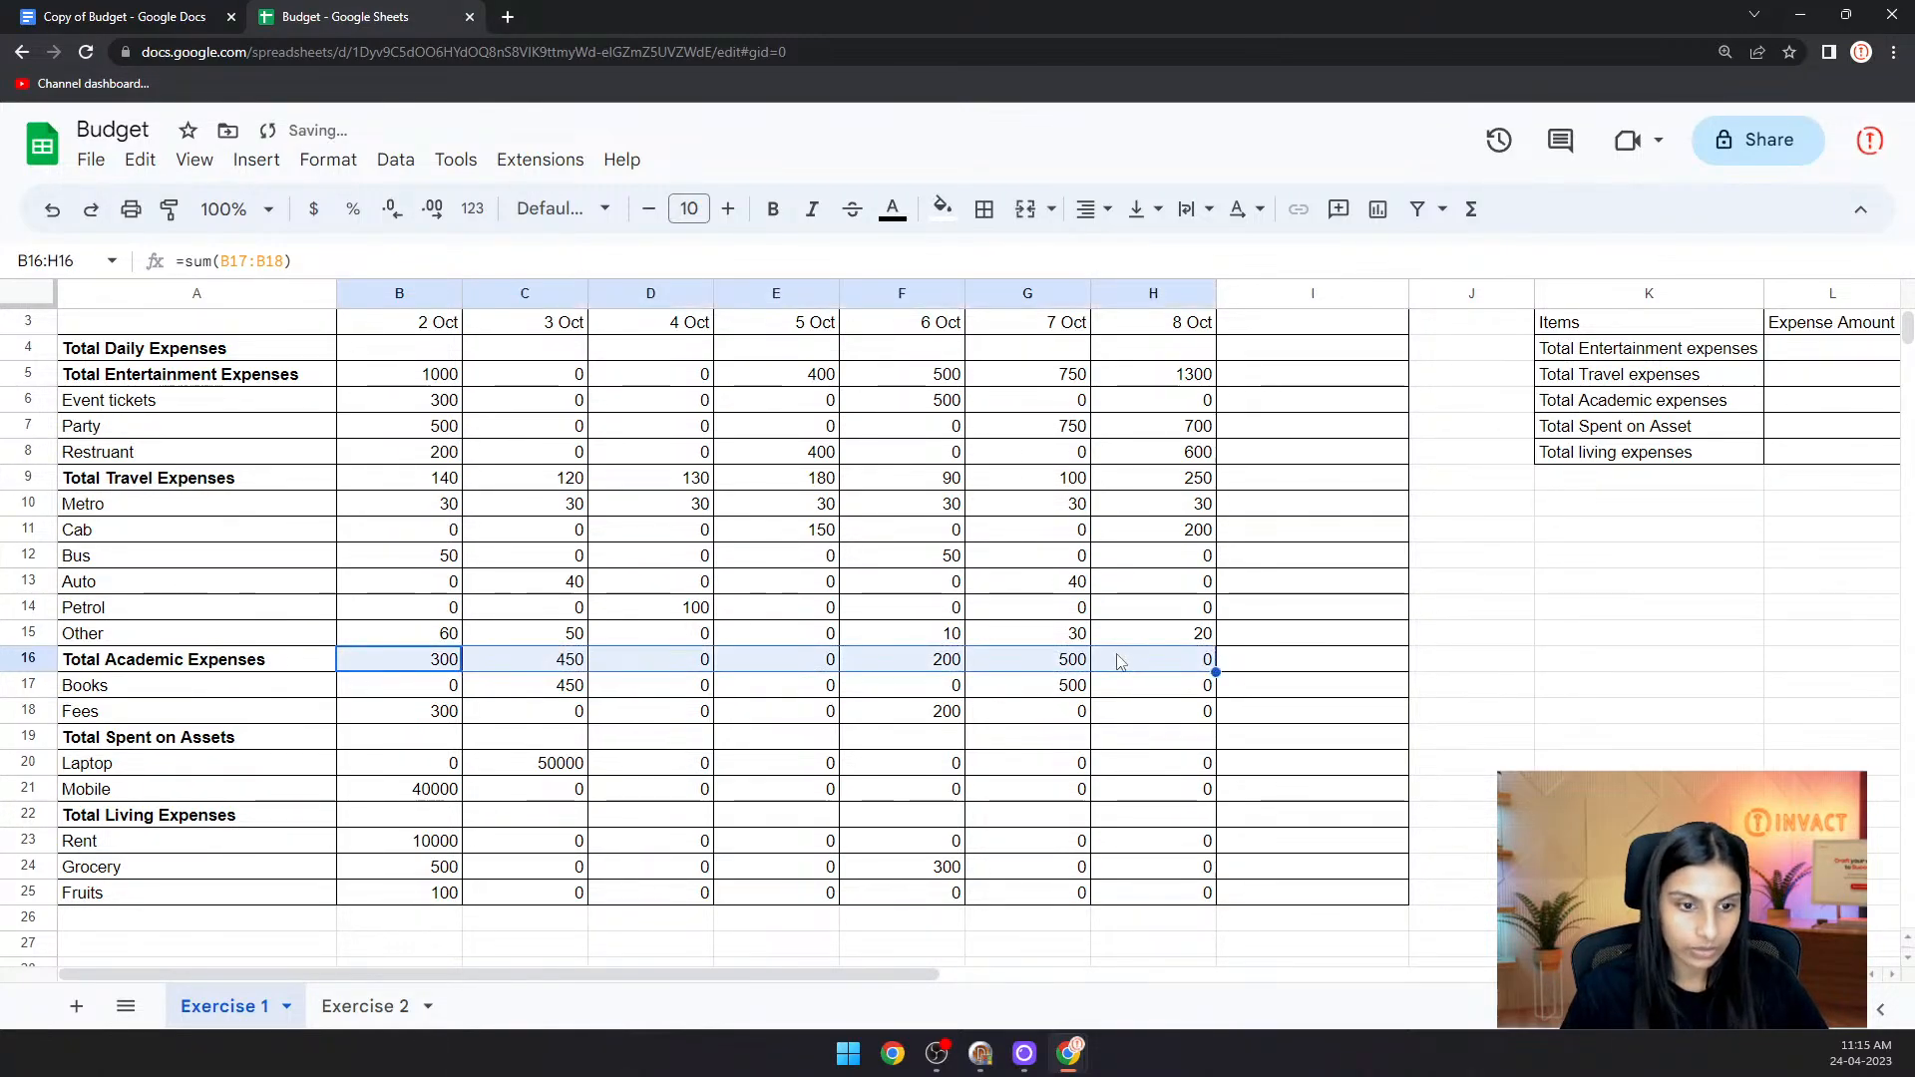
- Calculate Sunday's total spent on assets in B19 with =sum(B20:B21) and copy the formula across through H19
left_click(399, 746)
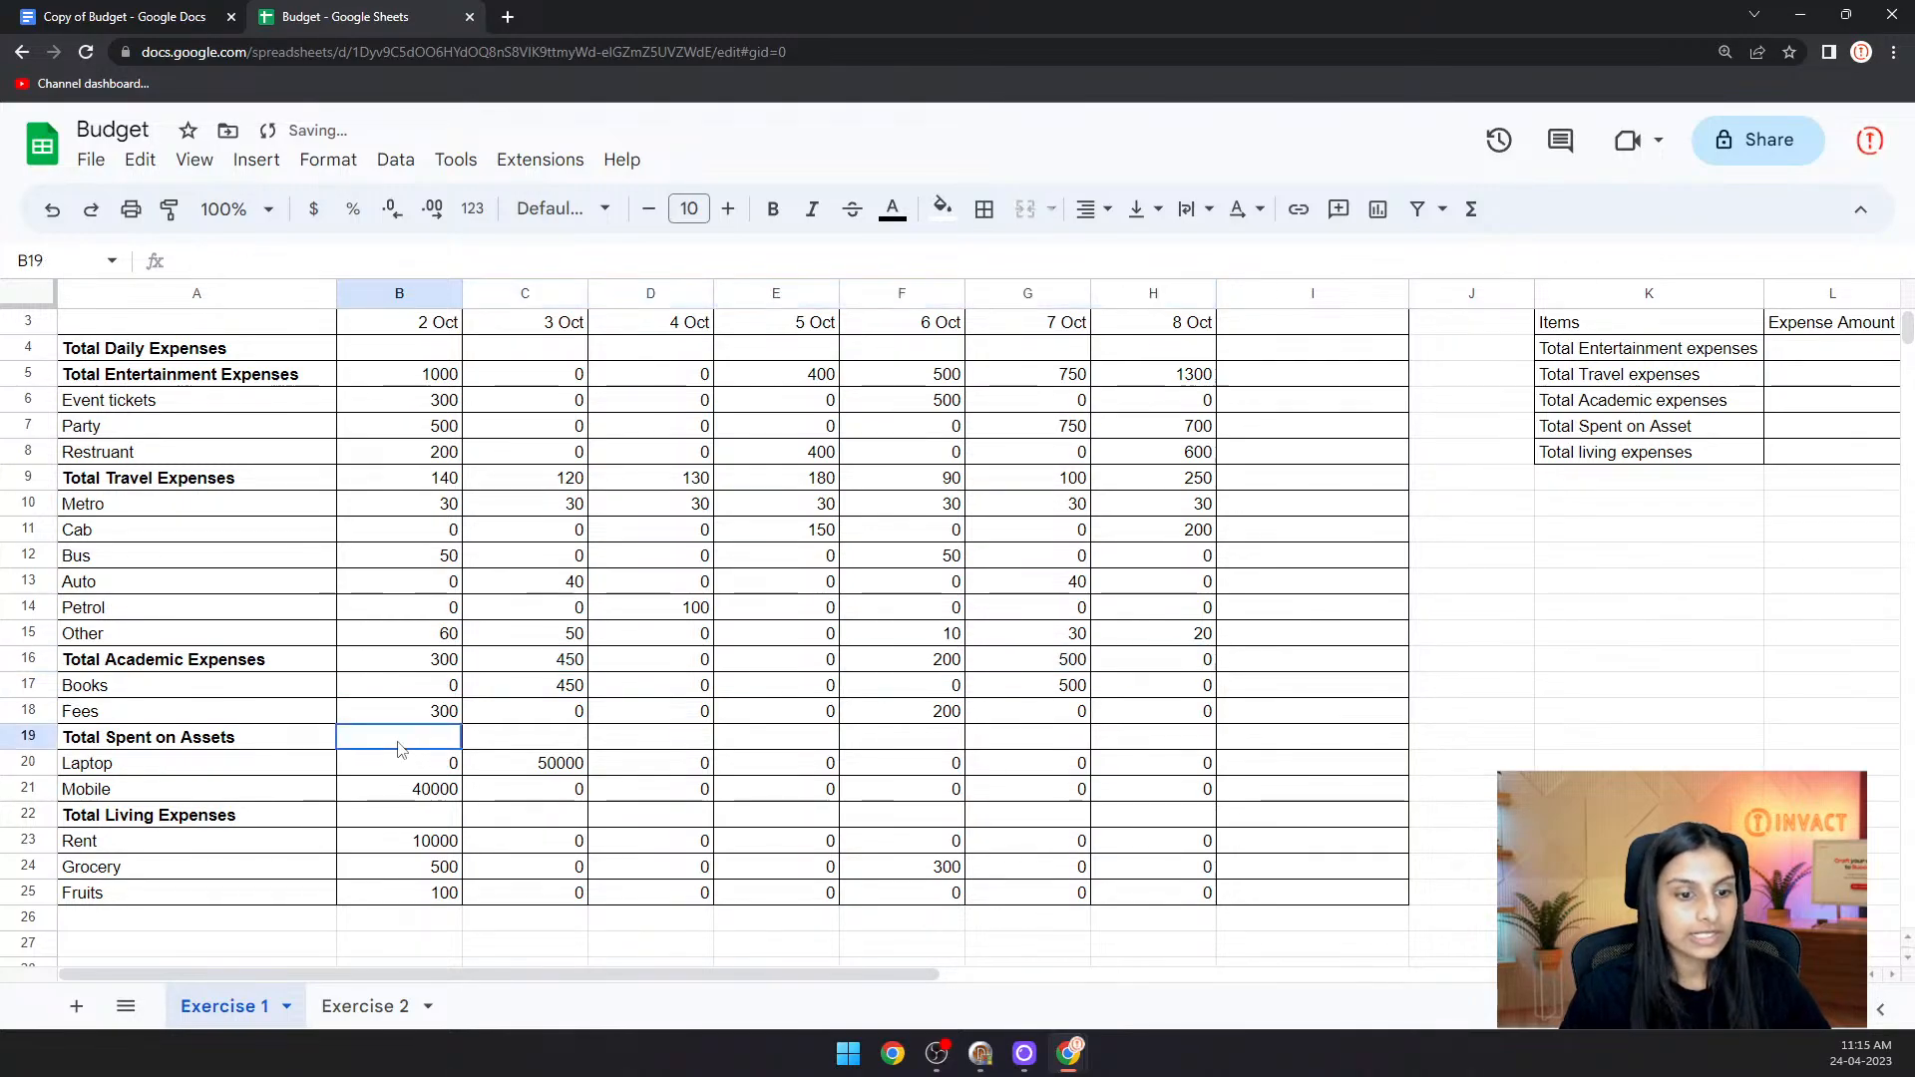
type("=")
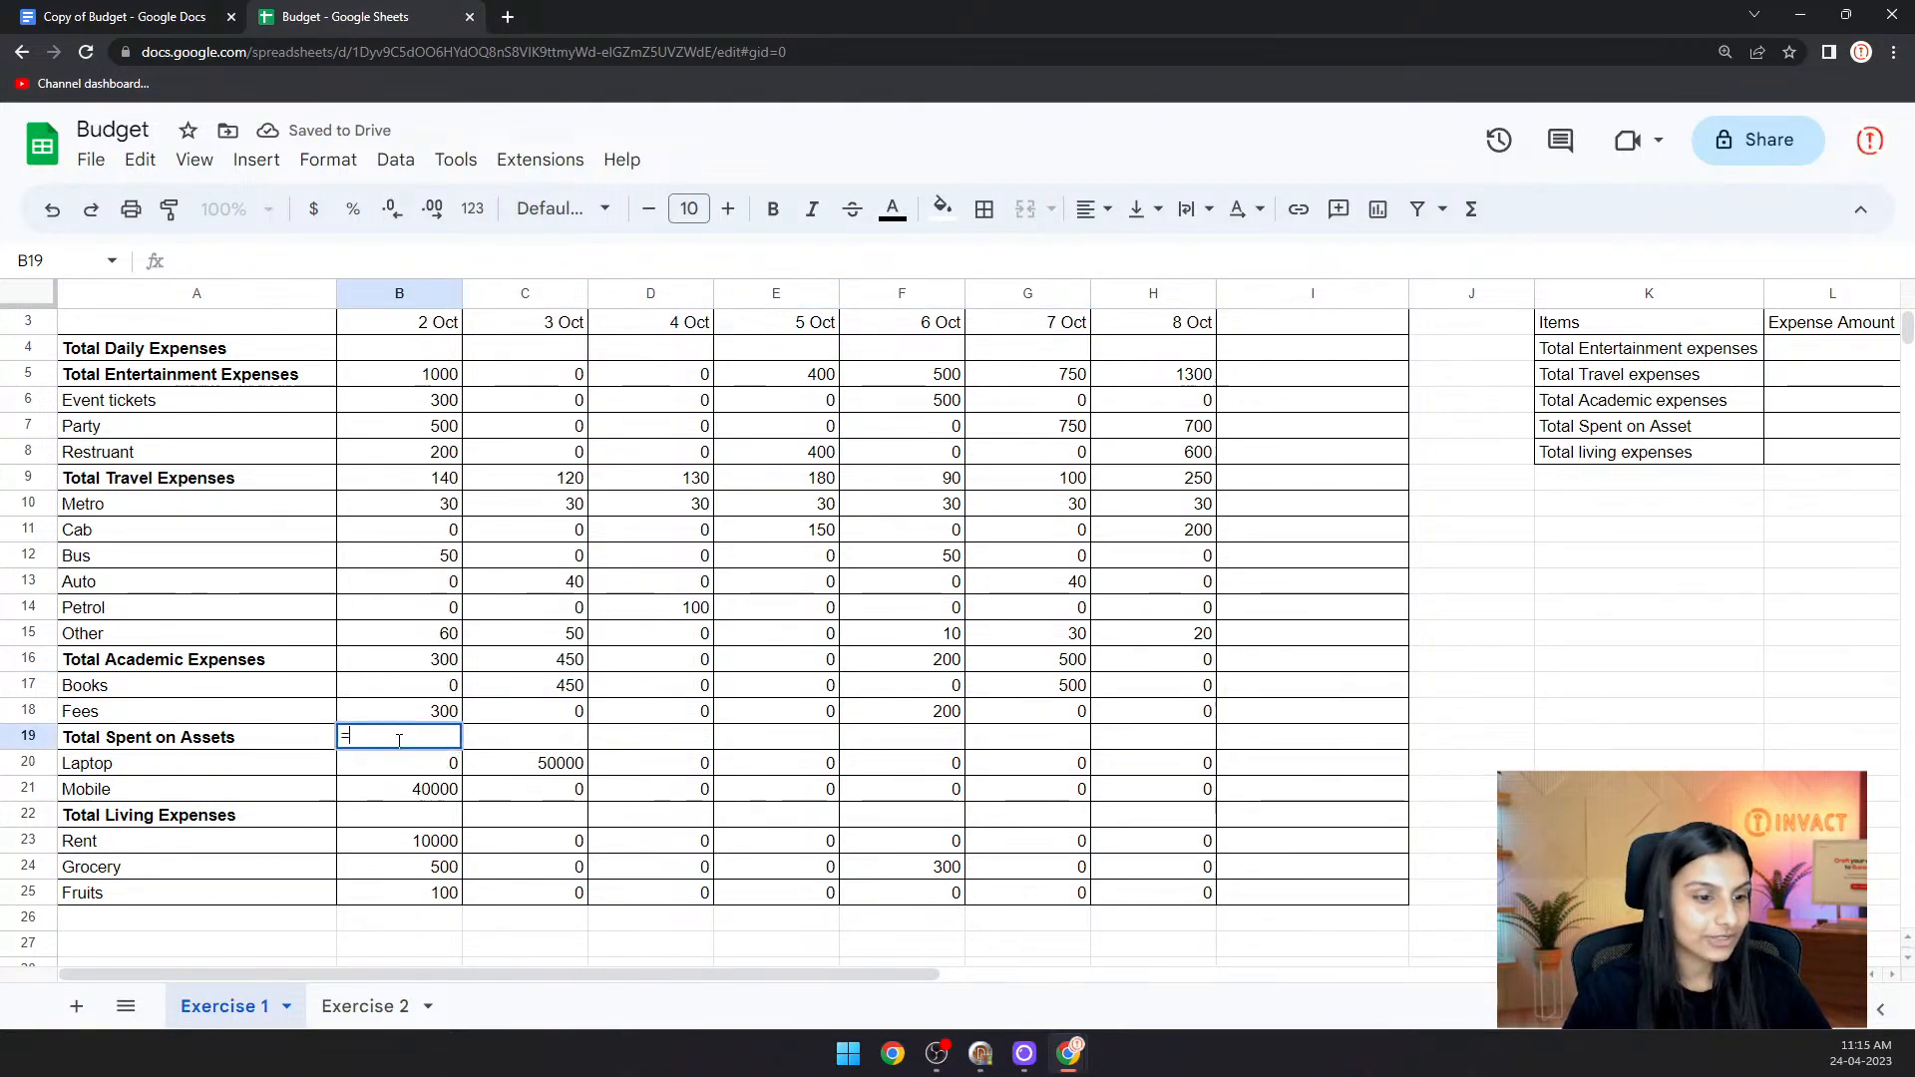
type("um(")
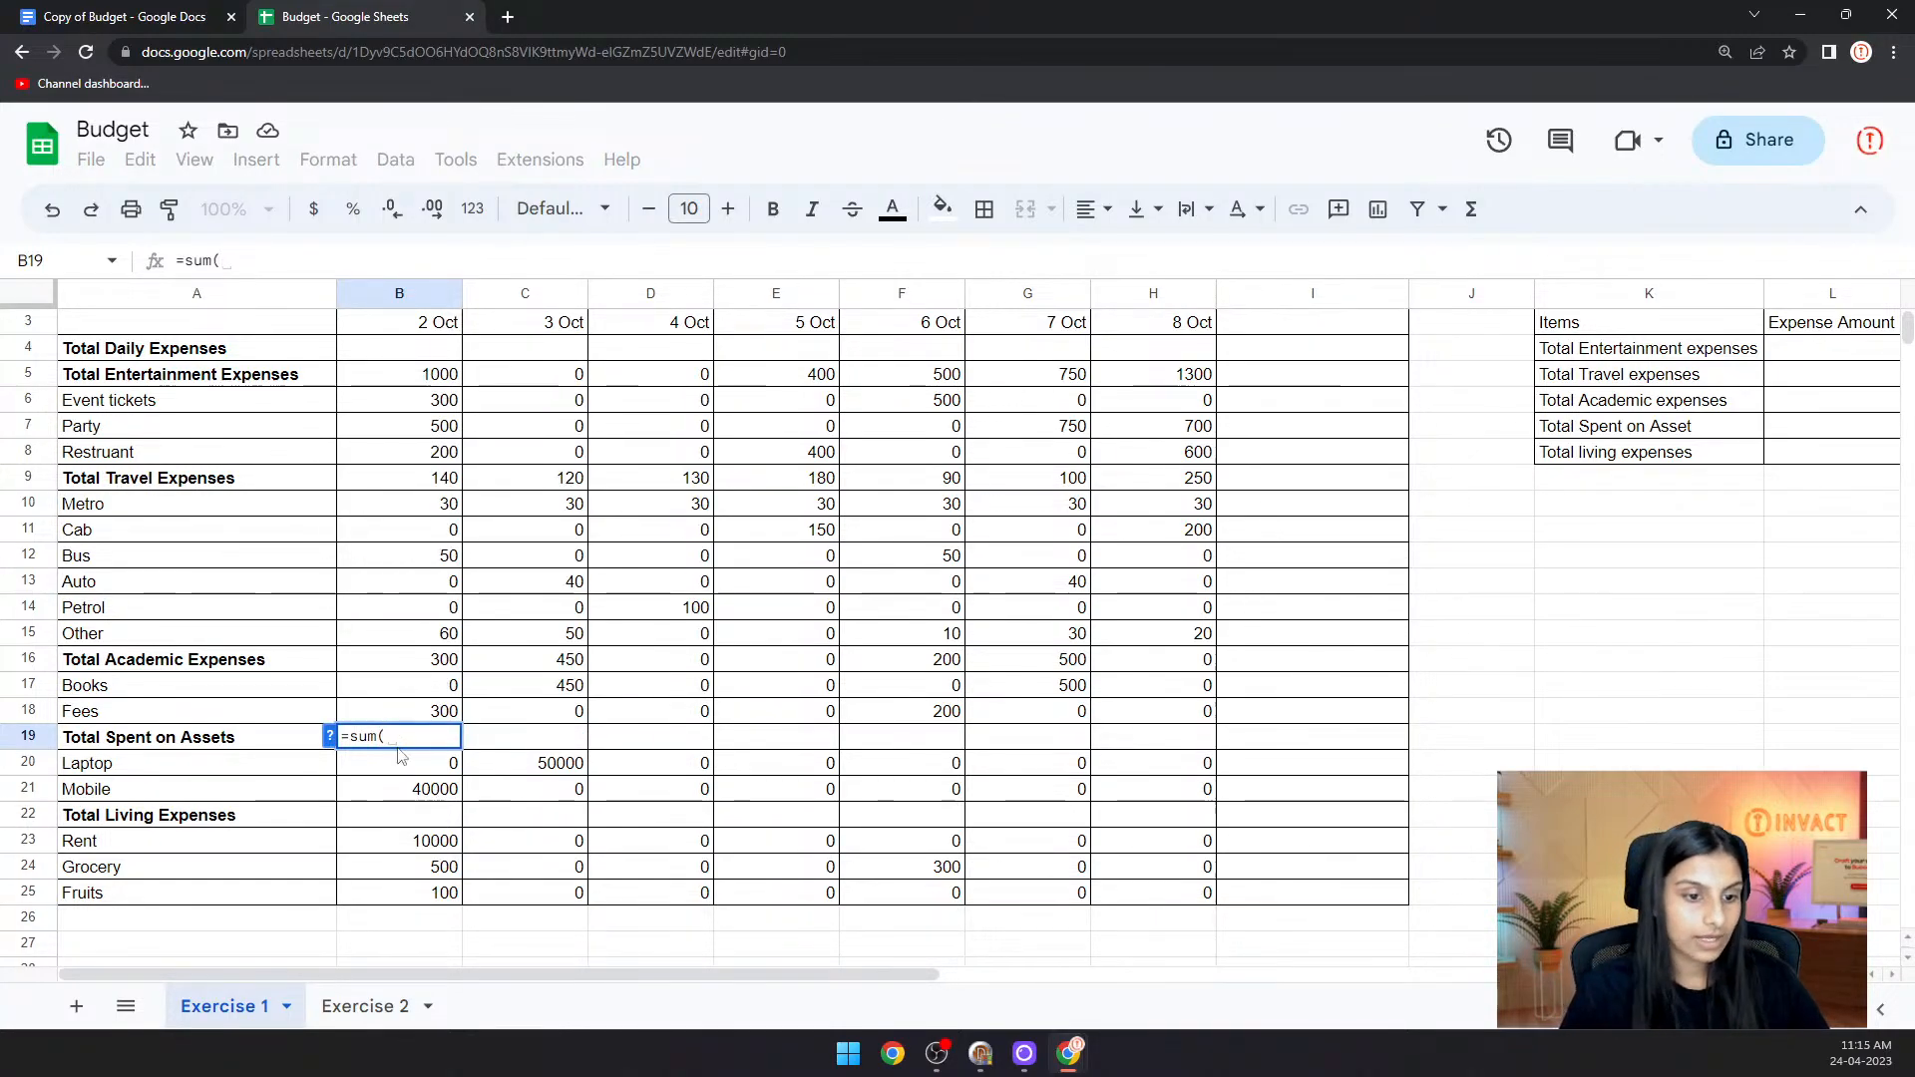
left_click(404, 764)
left_click_drag(404, 763, 400, 791)
type(")")
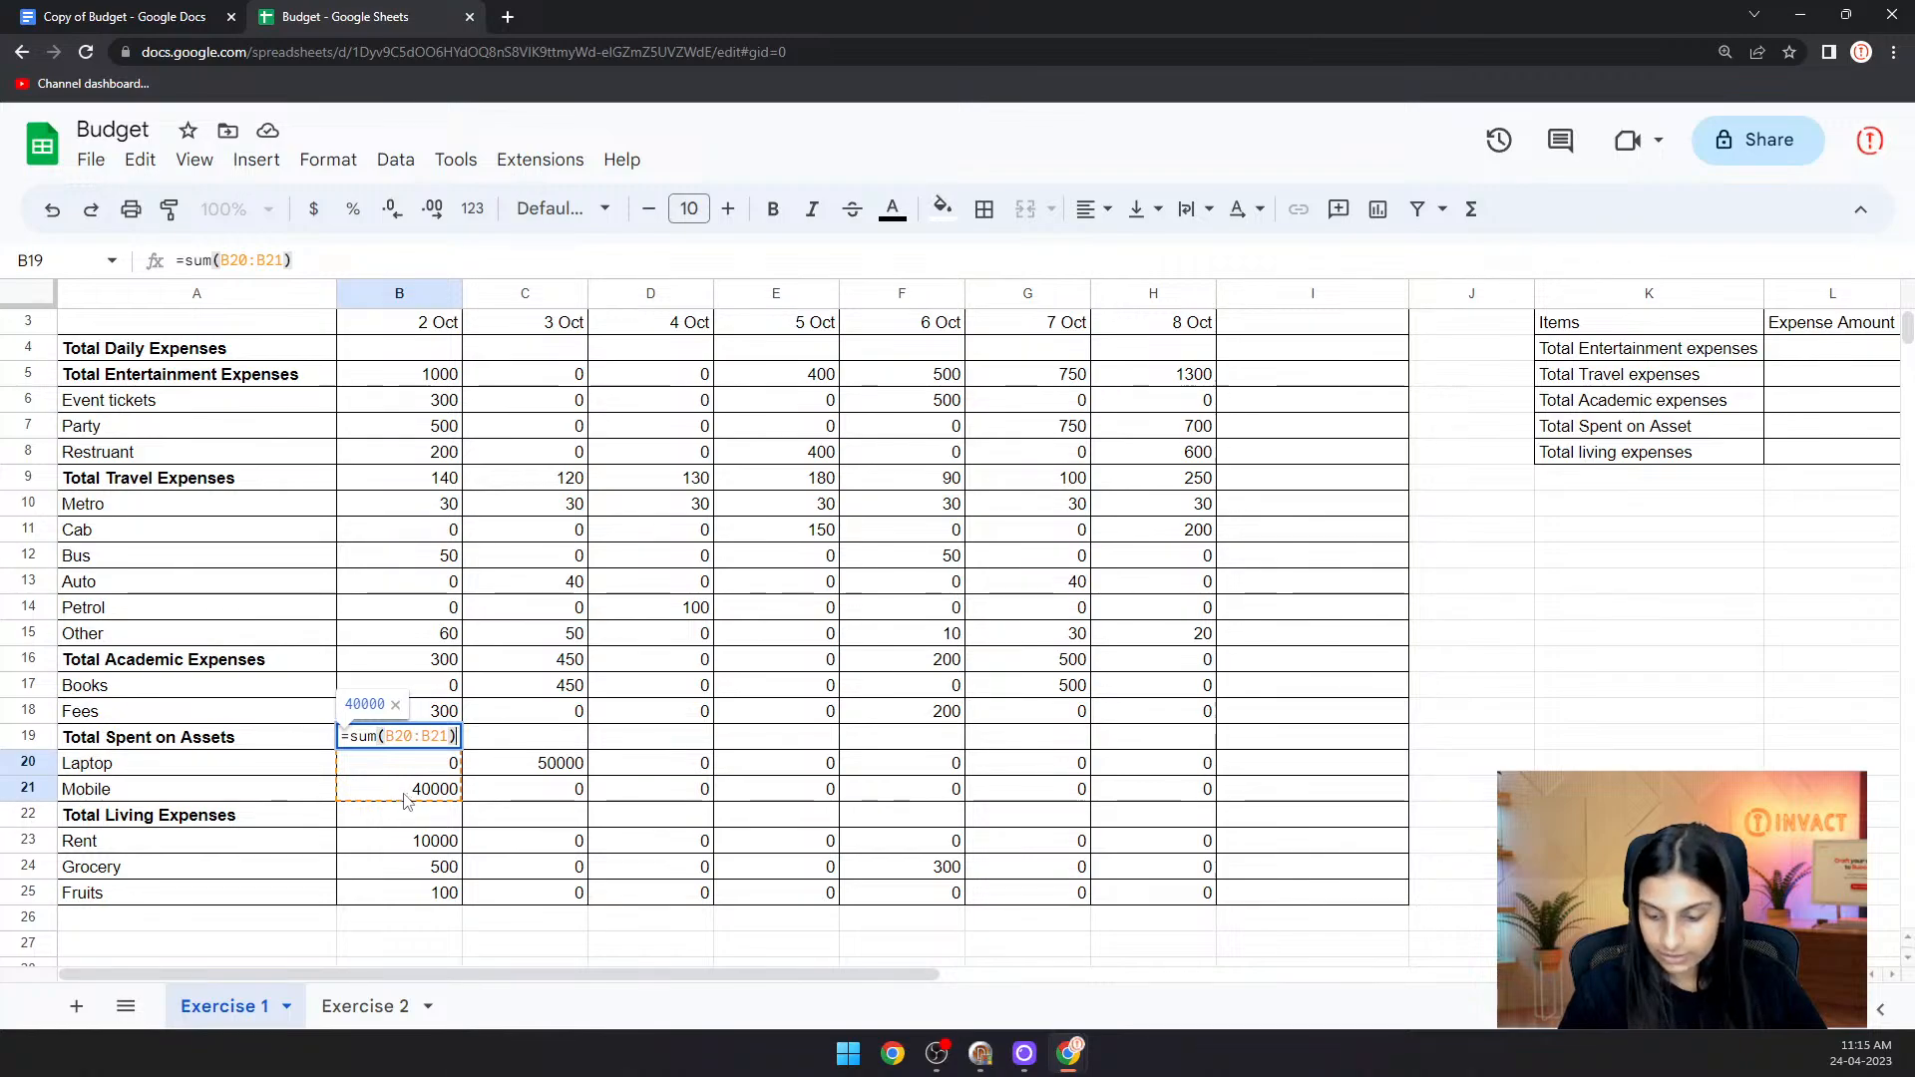
key("Return")
left_click(413, 740)
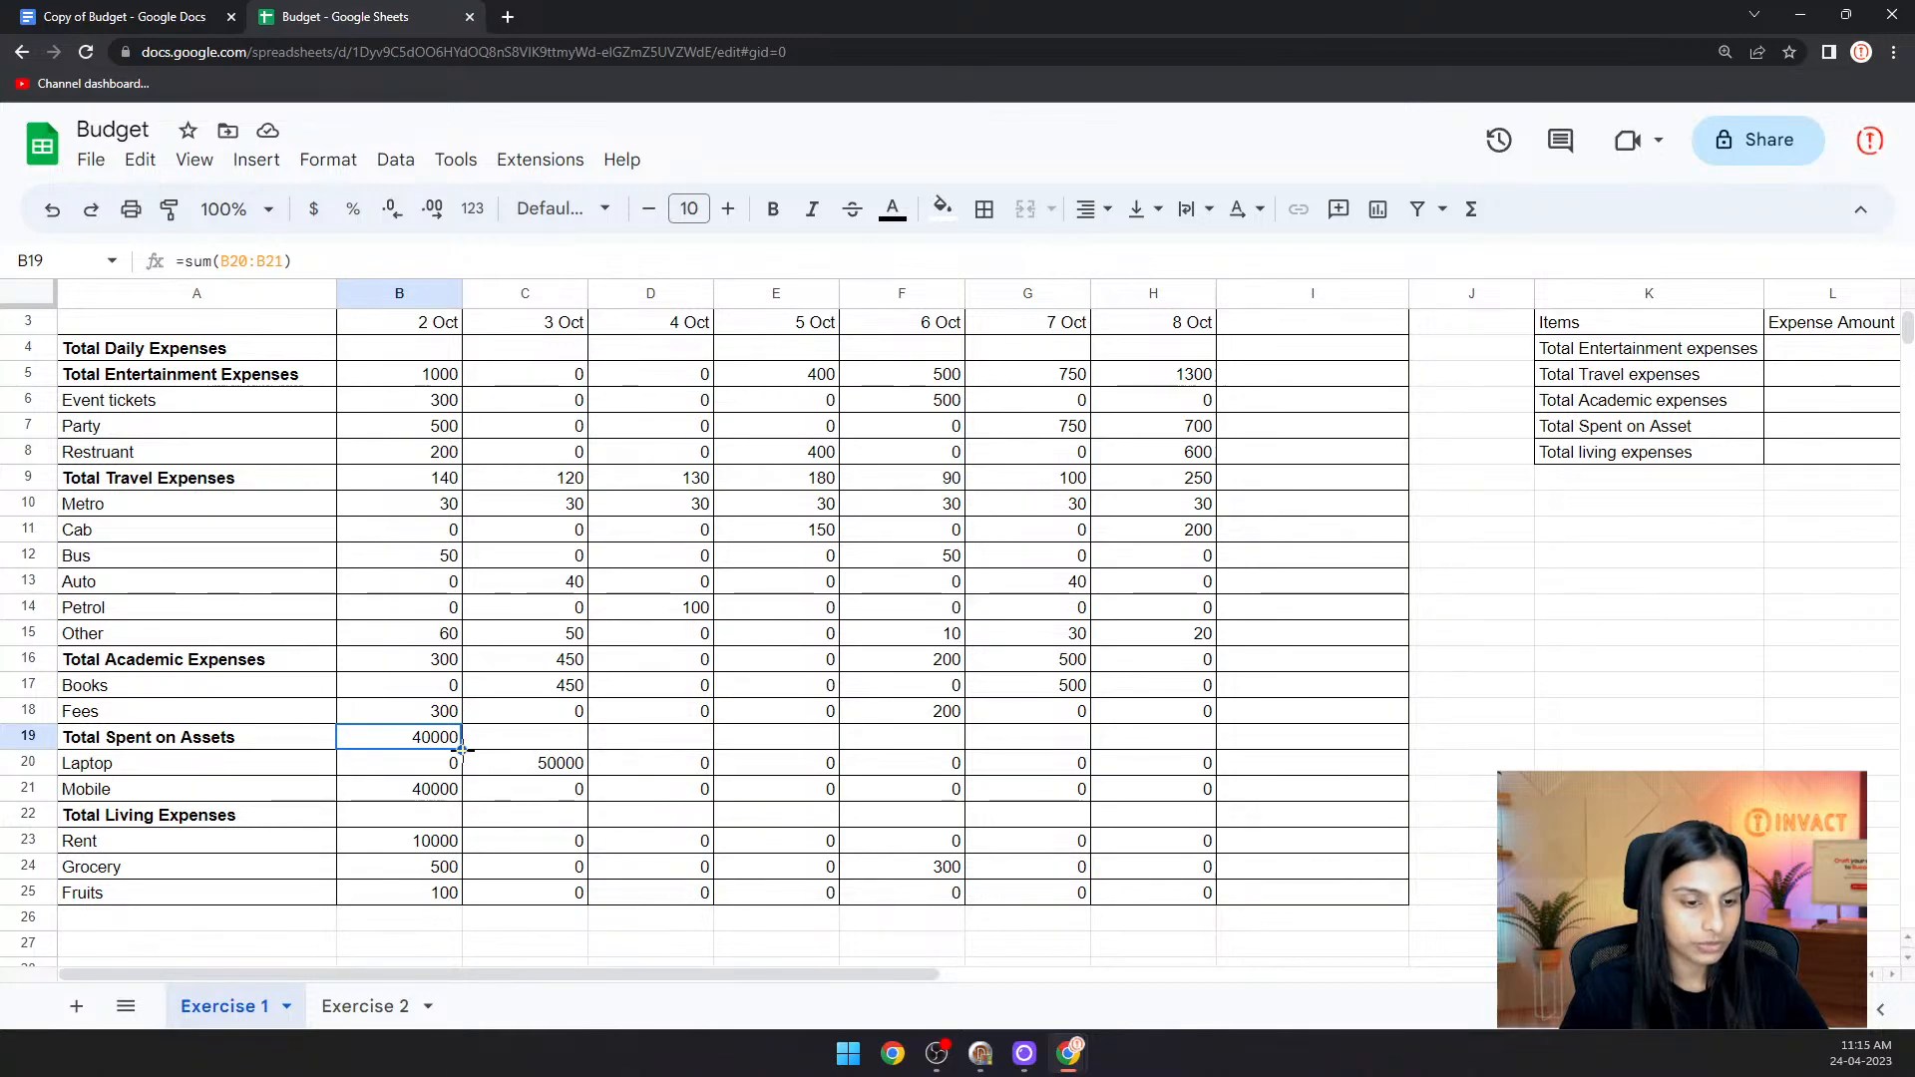
left_click_drag(462, 750, 1167, 734)
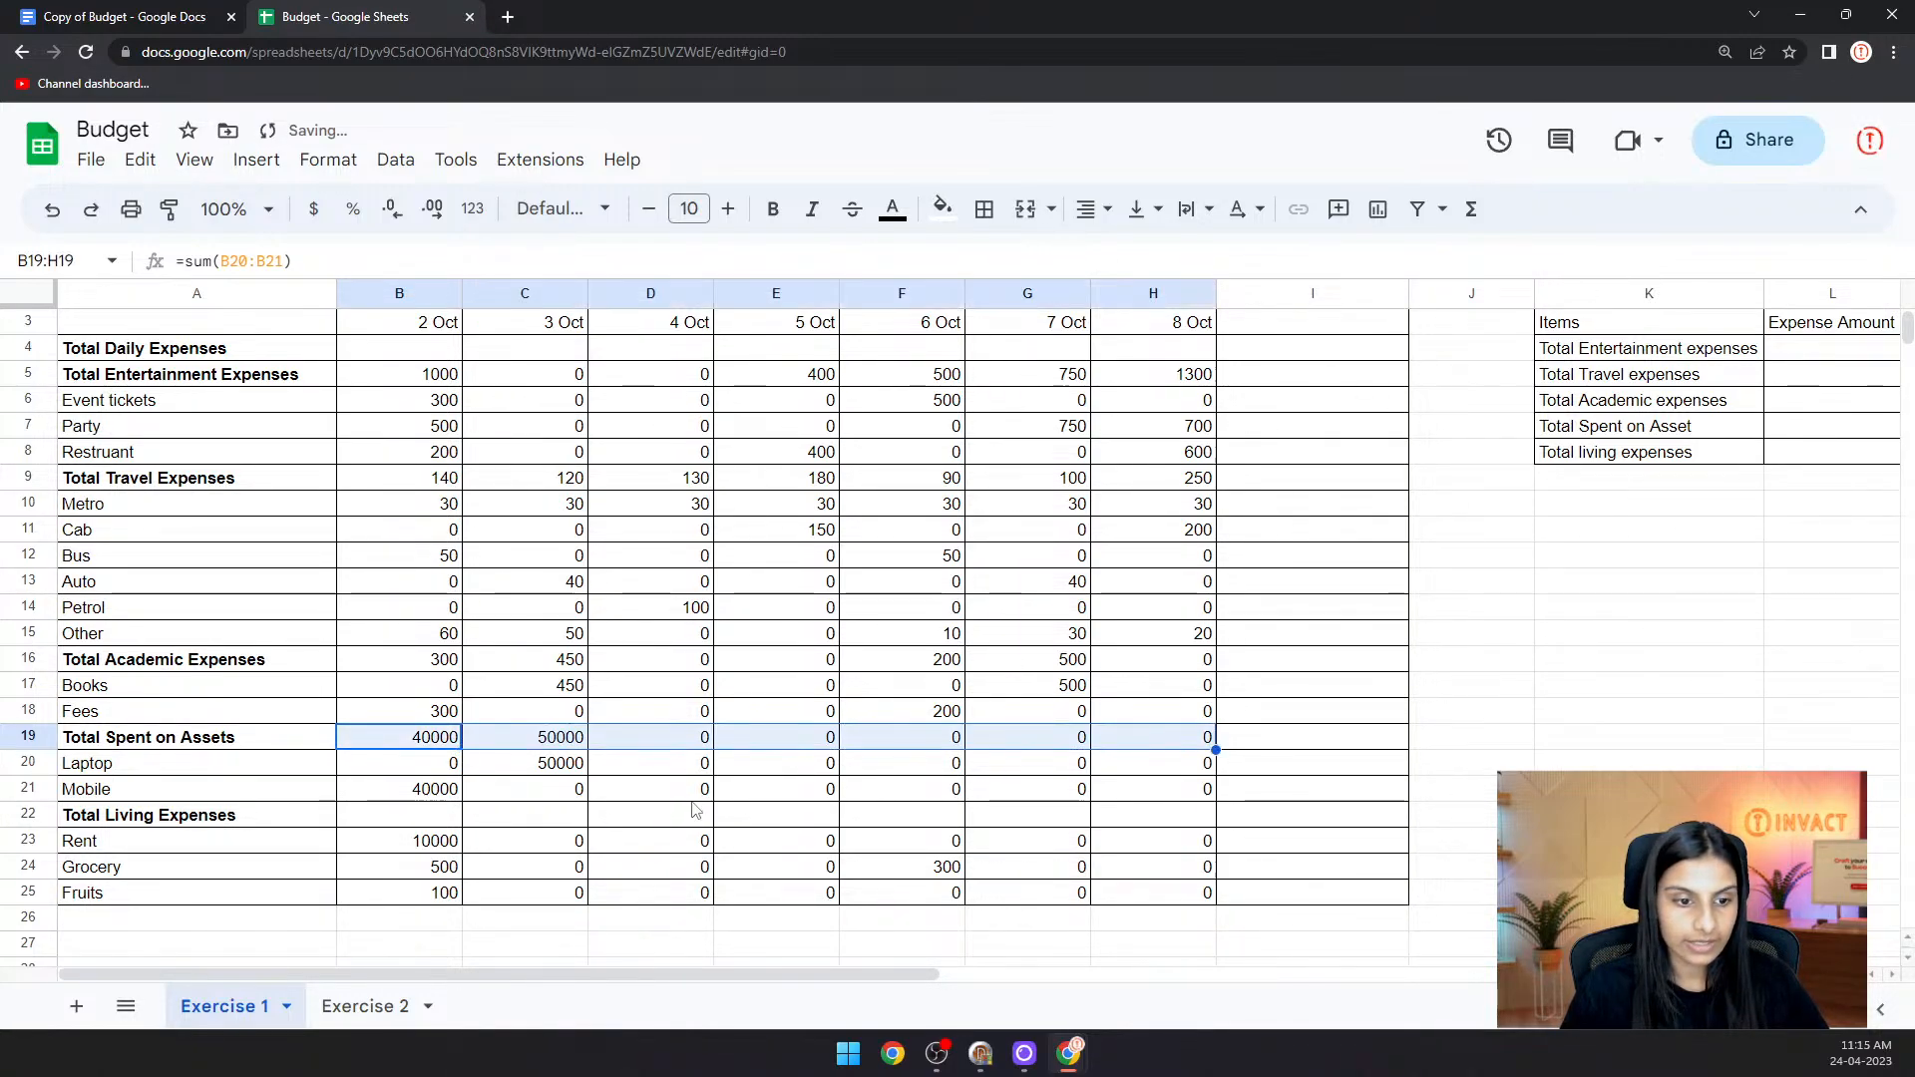
- Calculate Sunday's total living expenses in B22 with =sum(B23:B25) and copy the formula across through H22
left_click(406, 822)
type("=s")
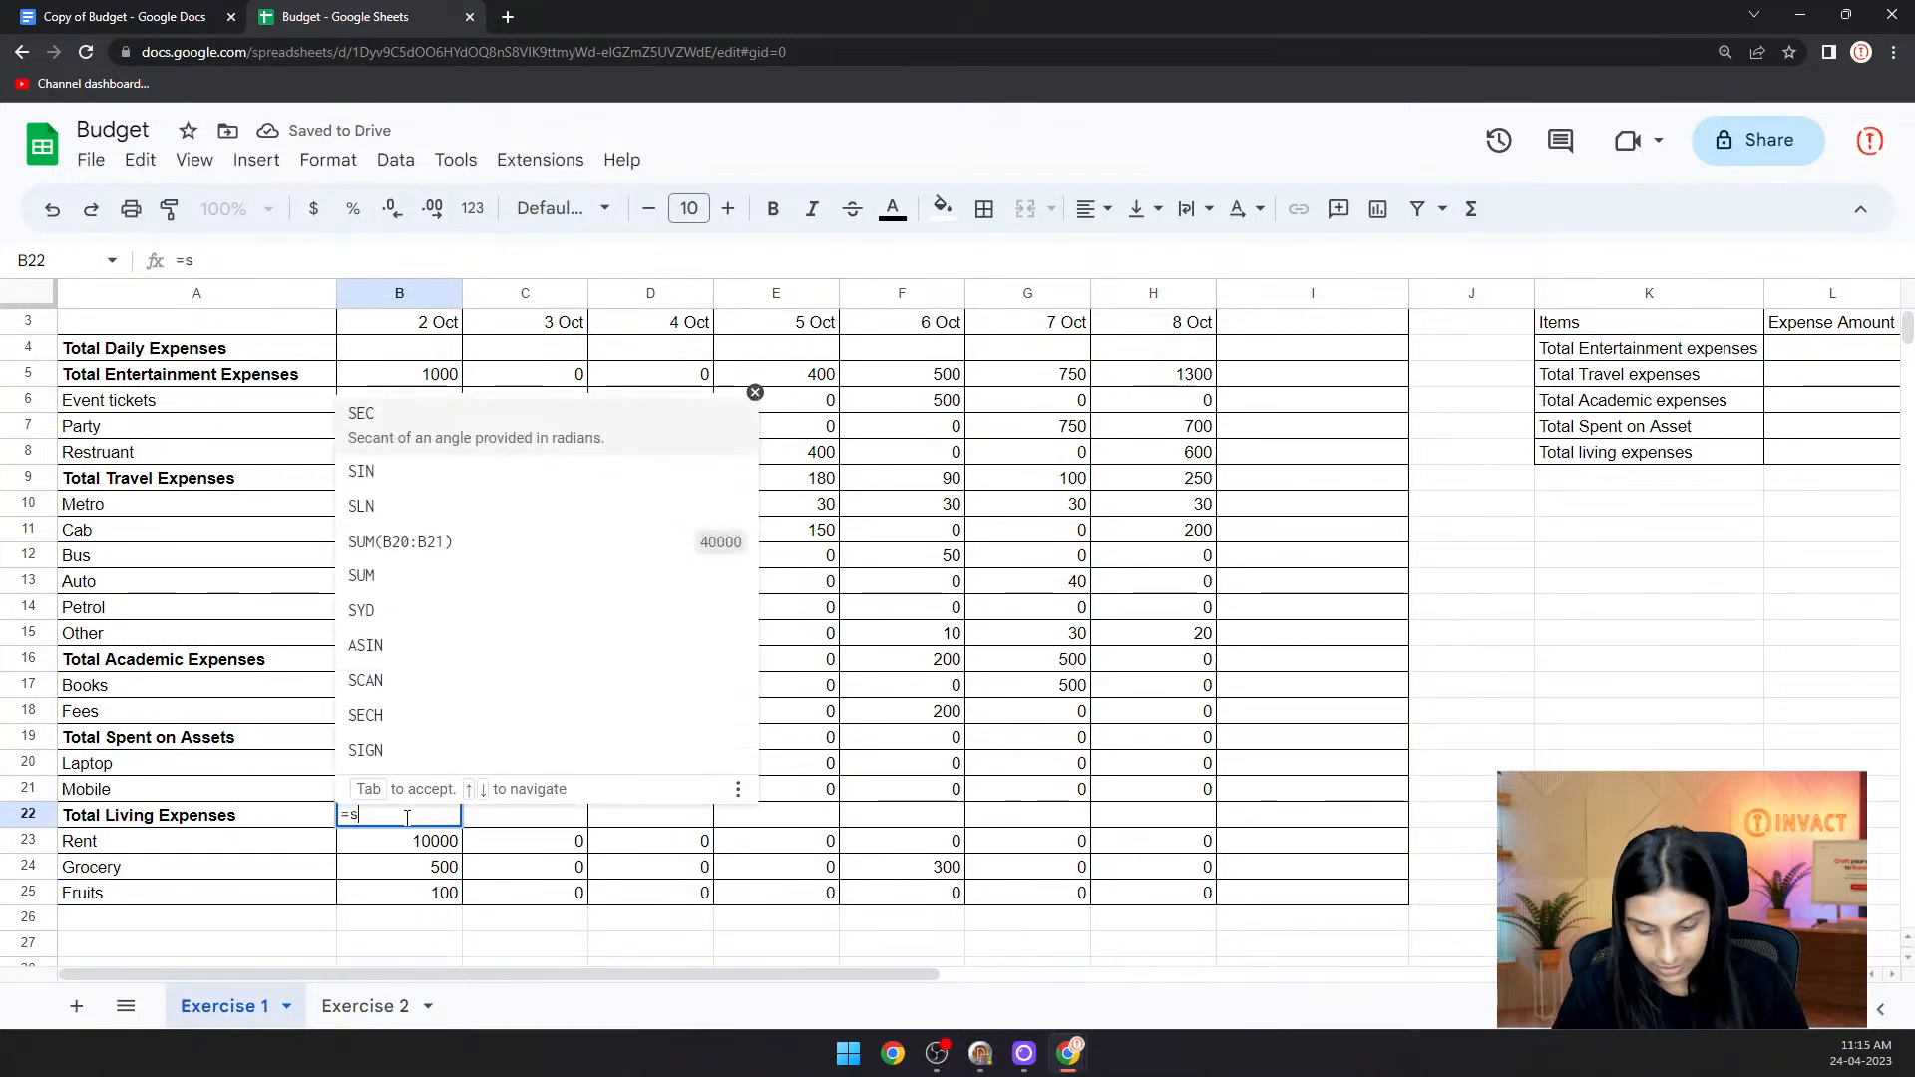
type("um(")
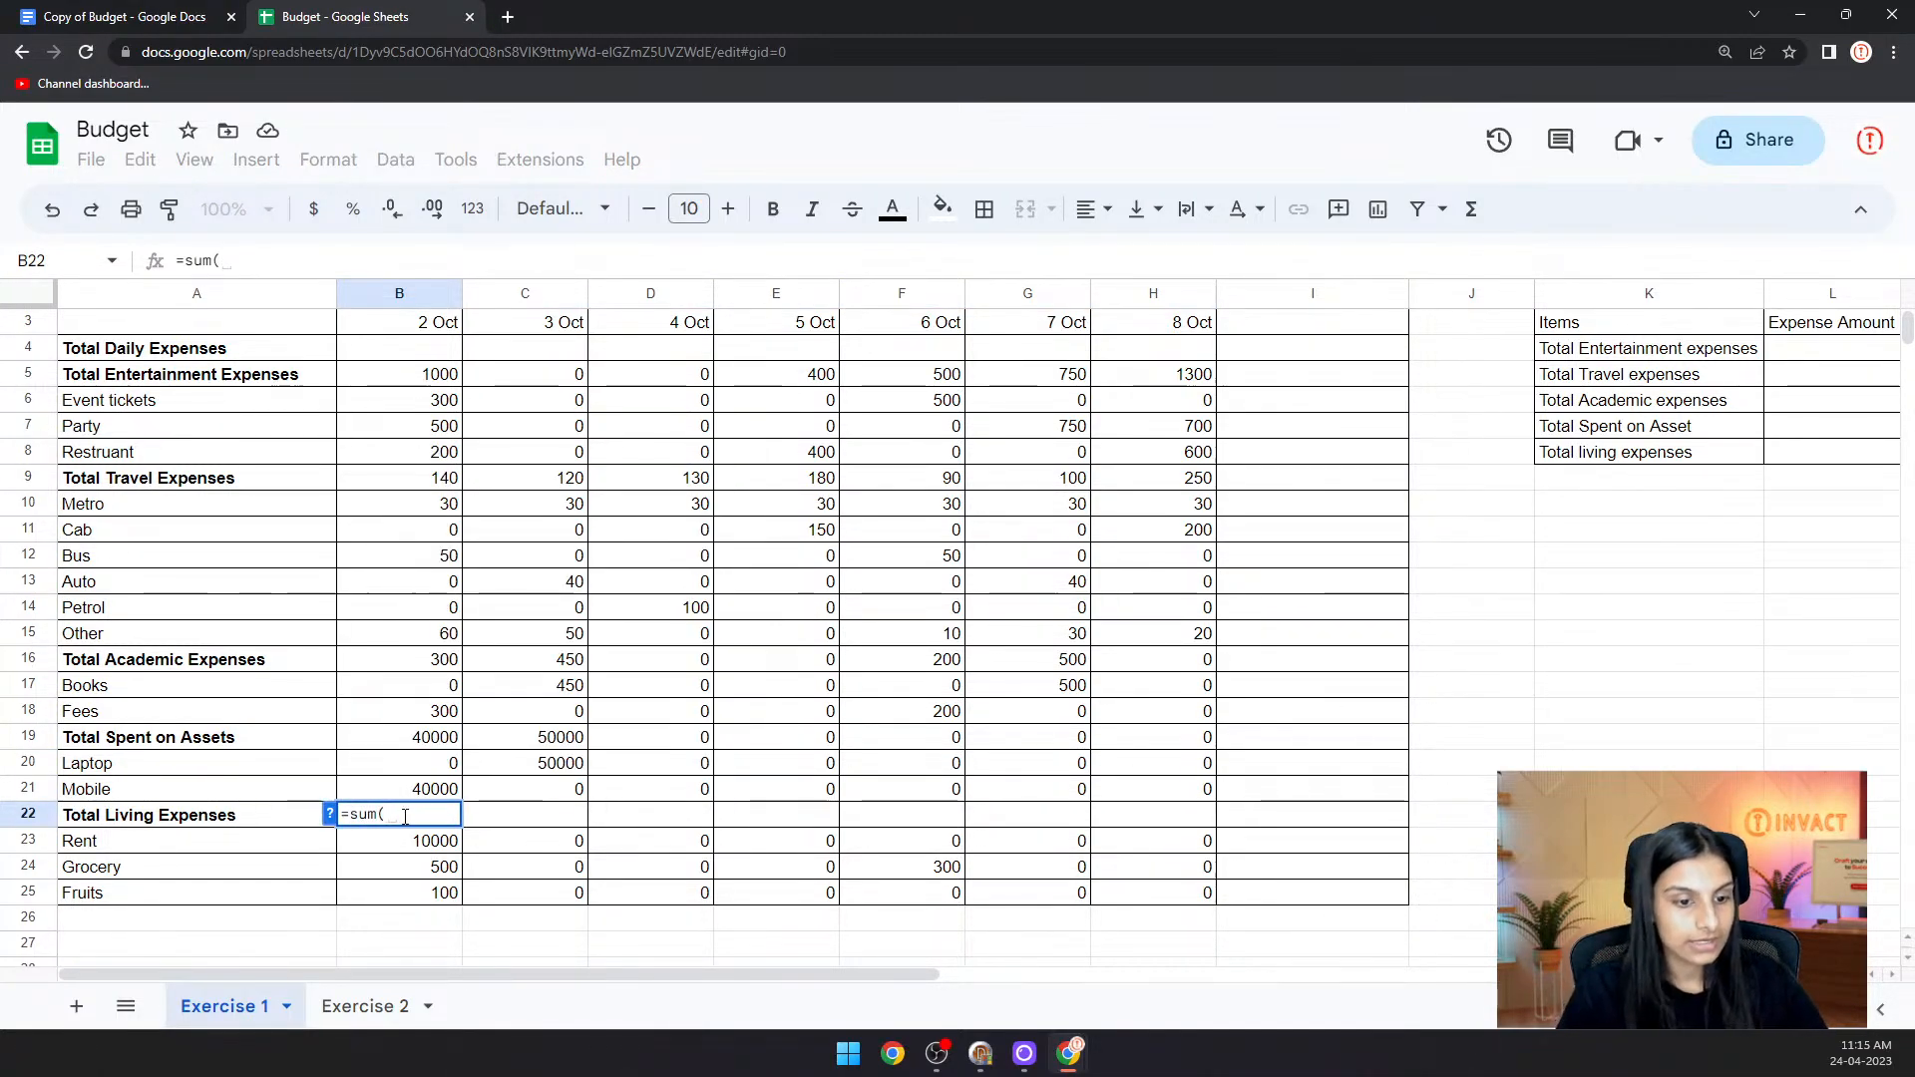
left_click(419, 846)
left_click_drag(420, 849, 435, 896)
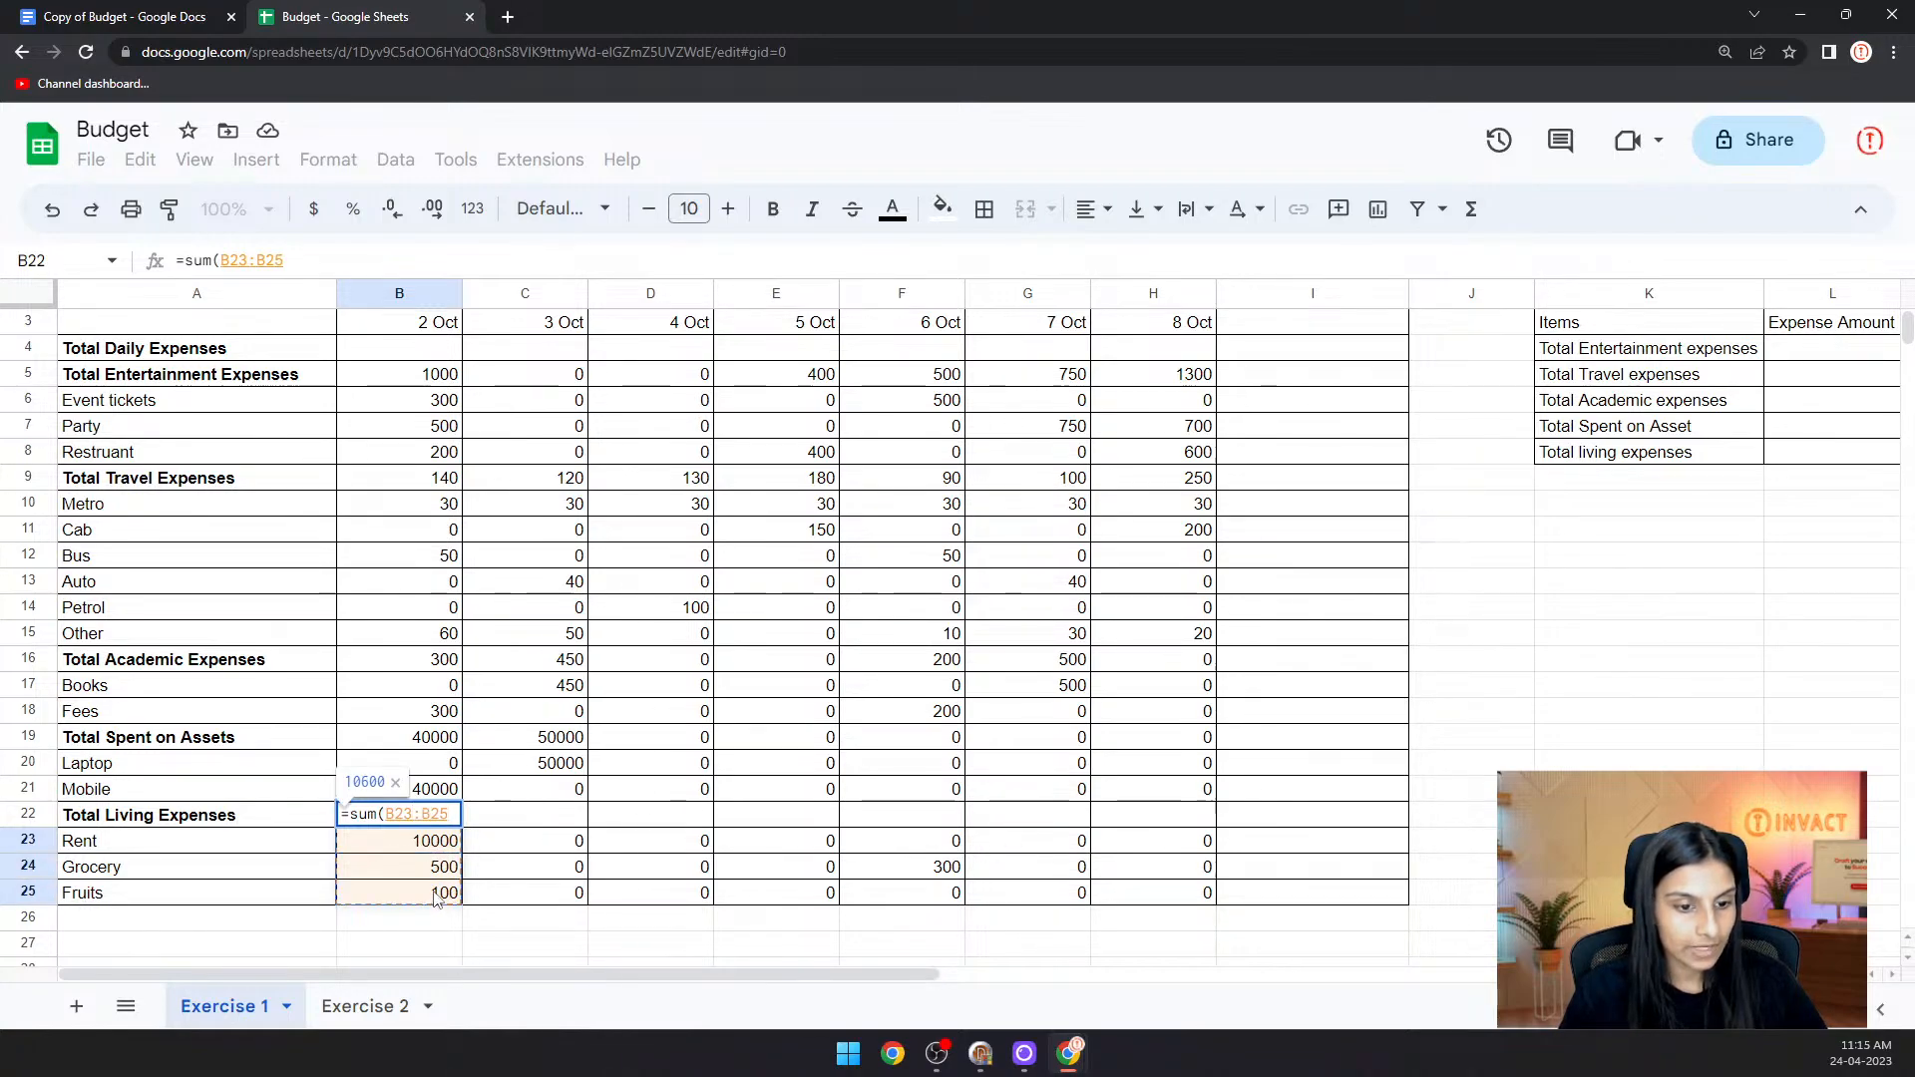
type(")")
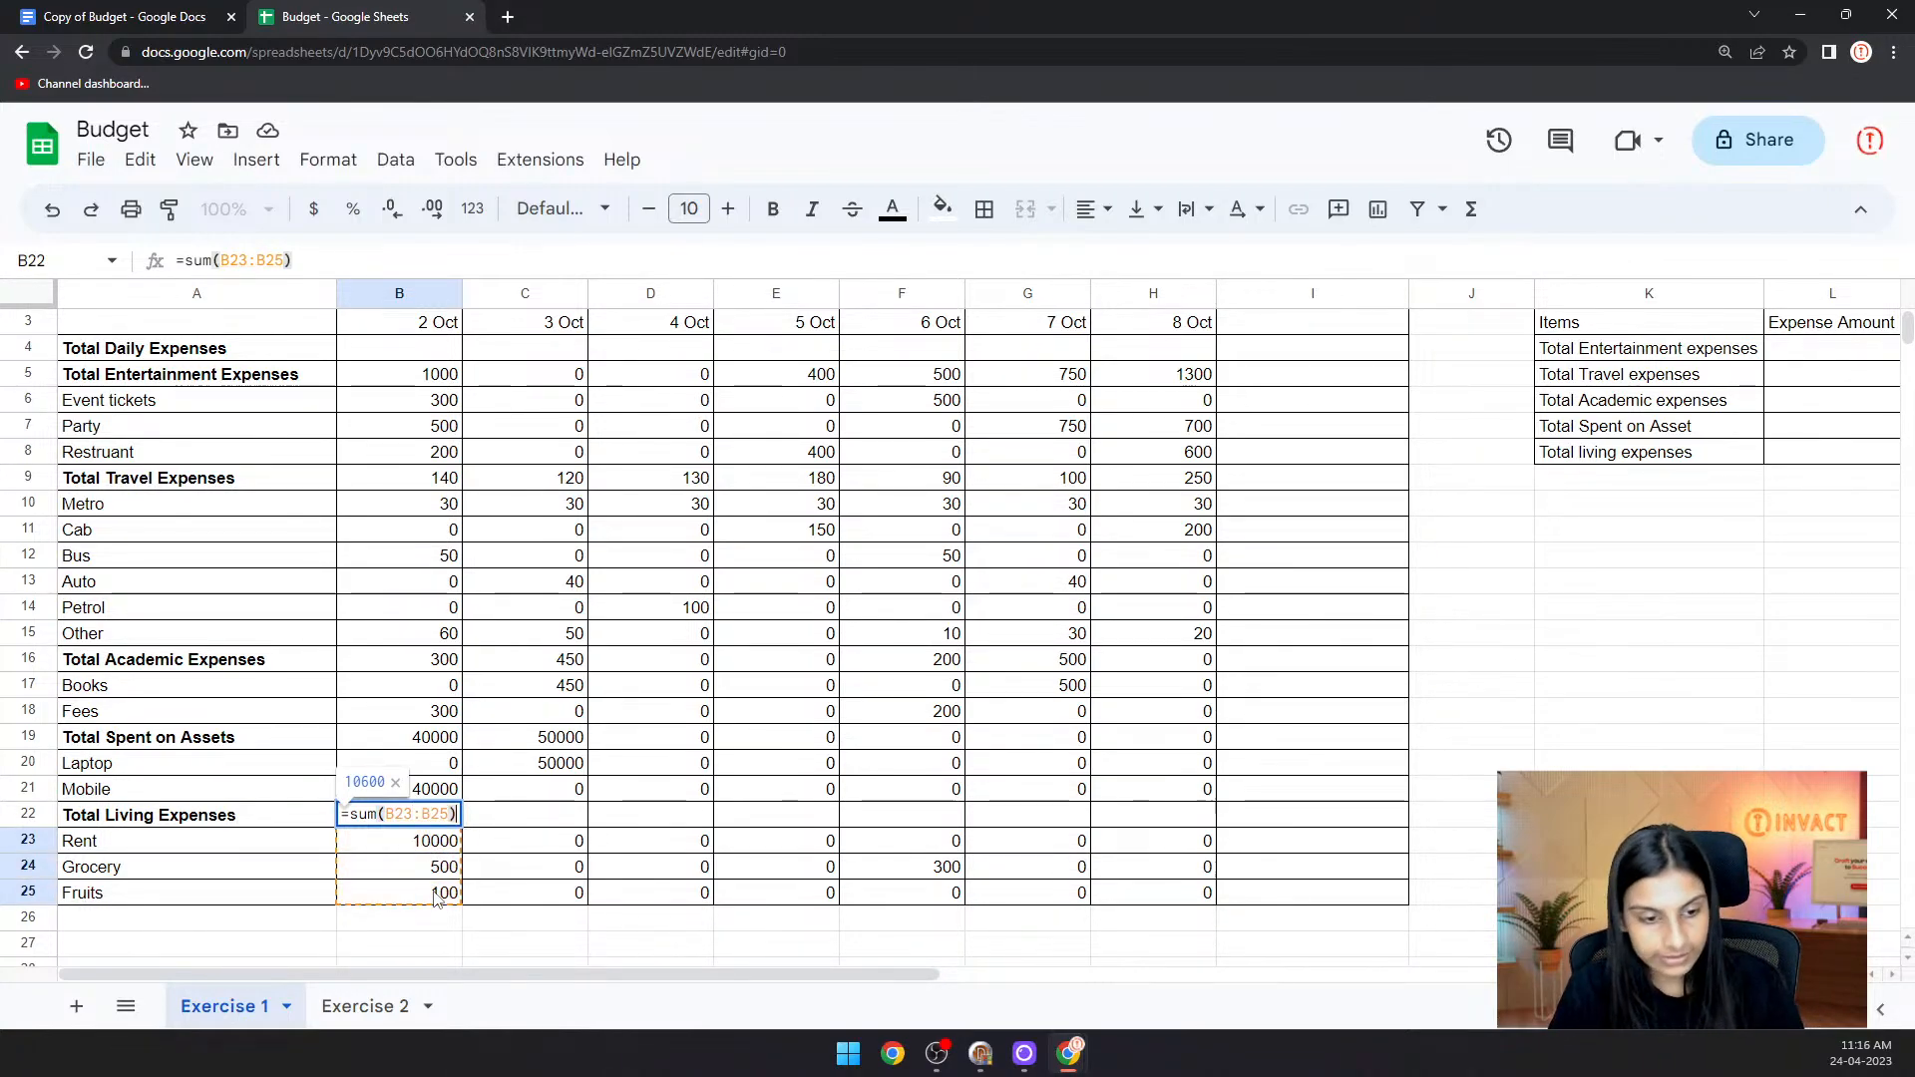
key("Return")
left_click(428, 815)
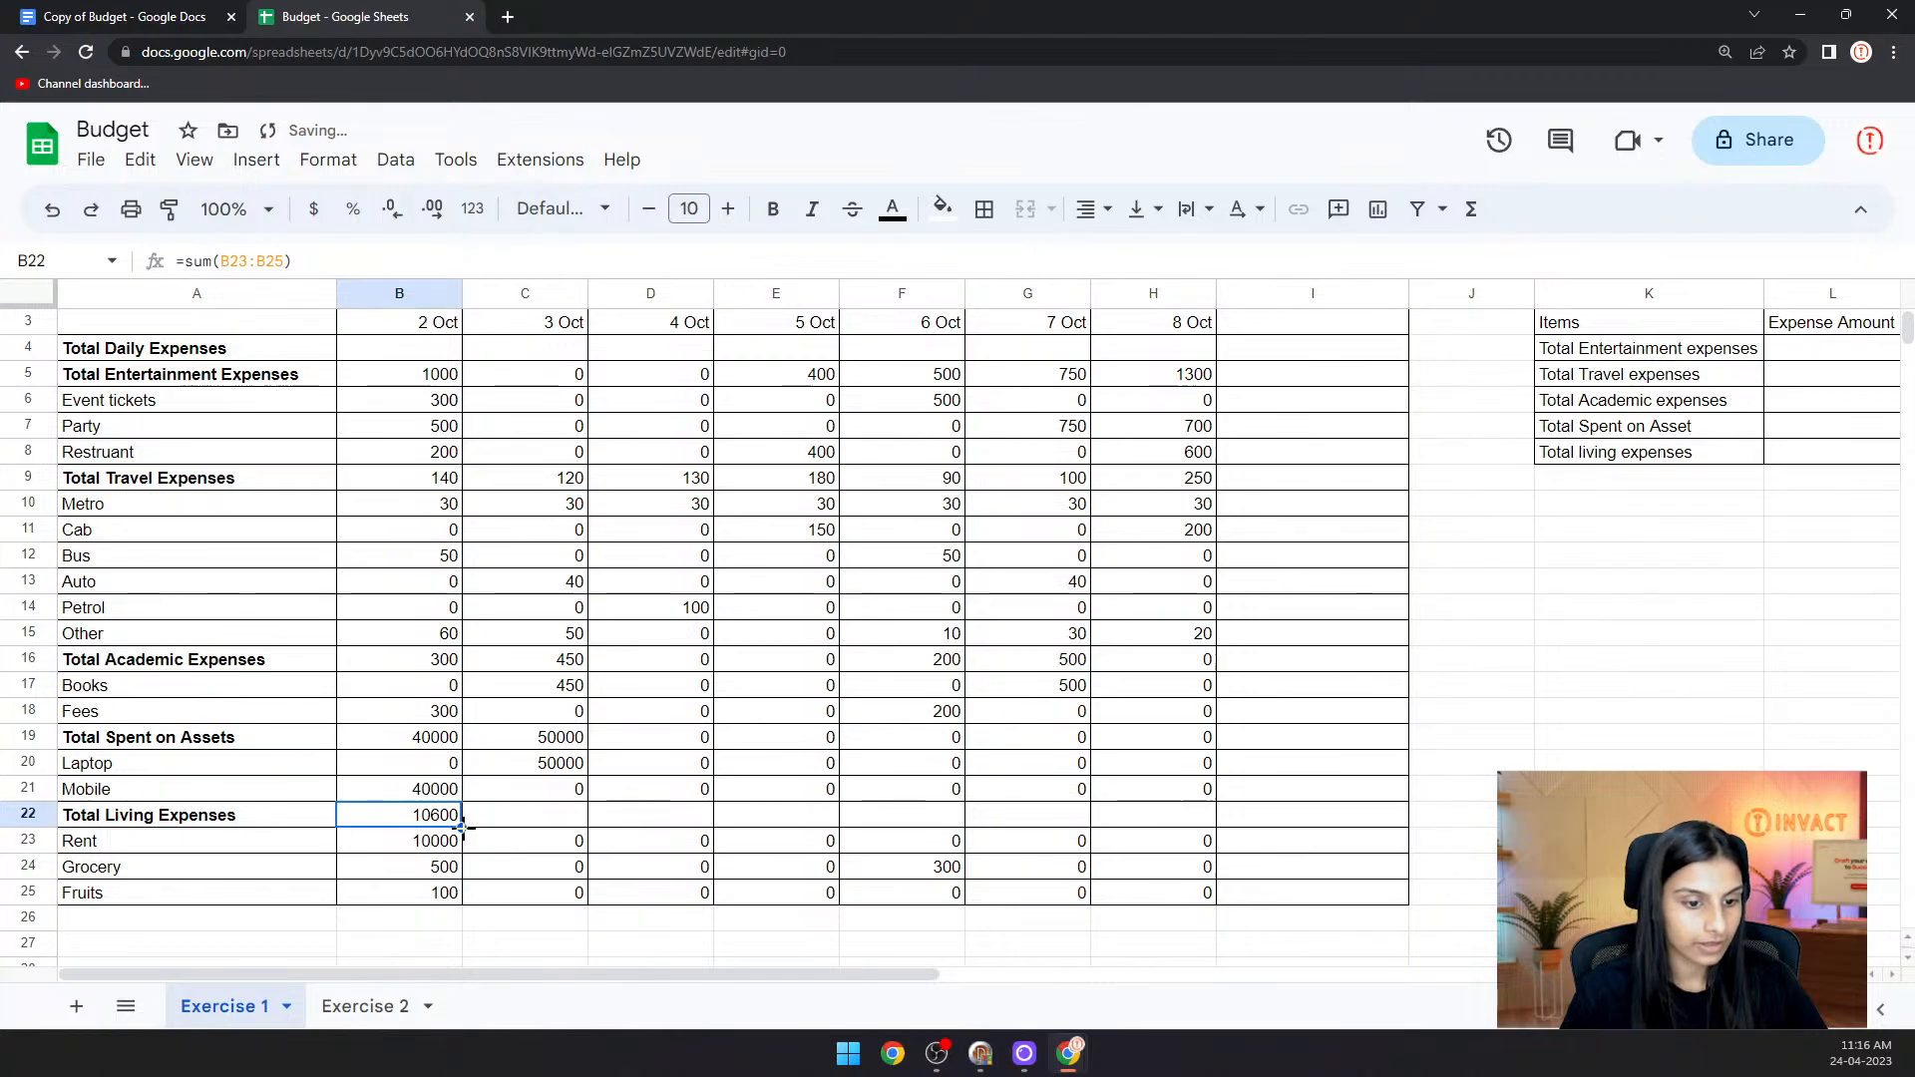
left_click_drag(462, 829, 1157, 817)
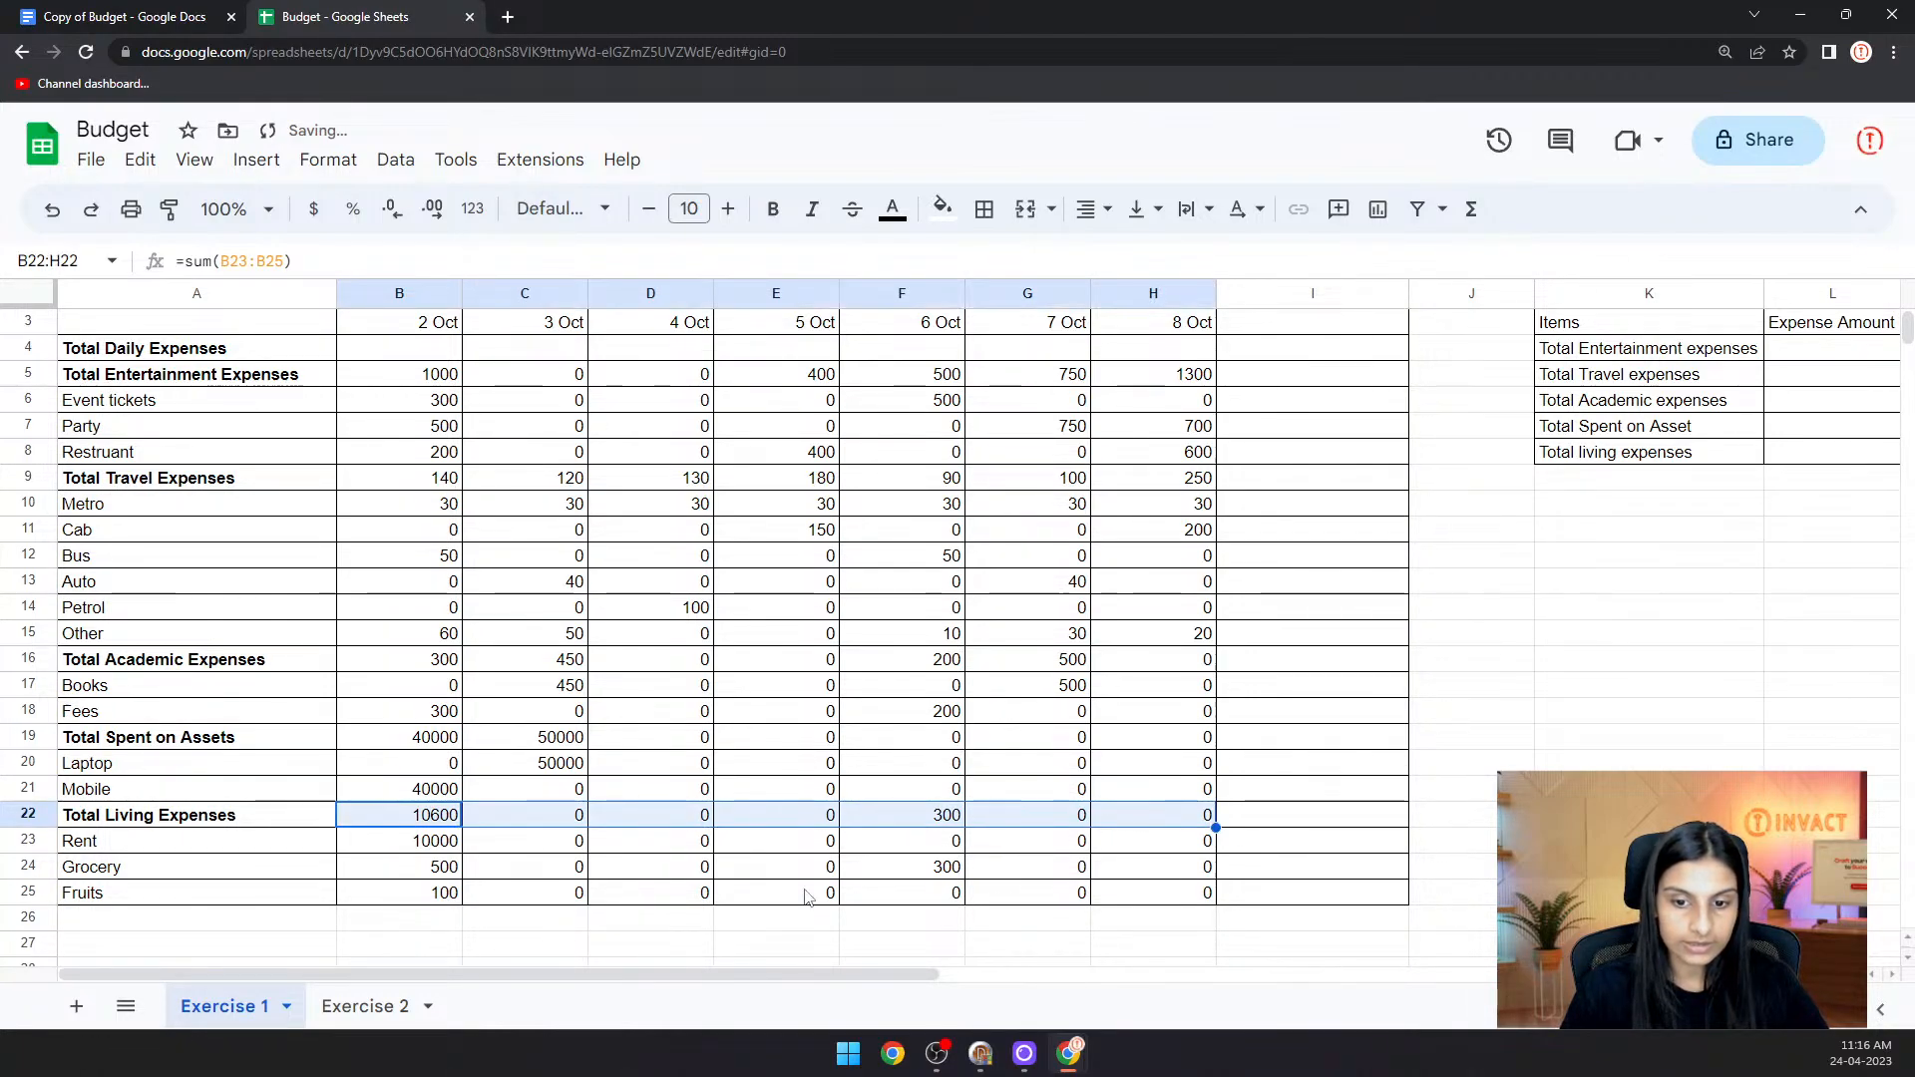
left_click(695, 947)
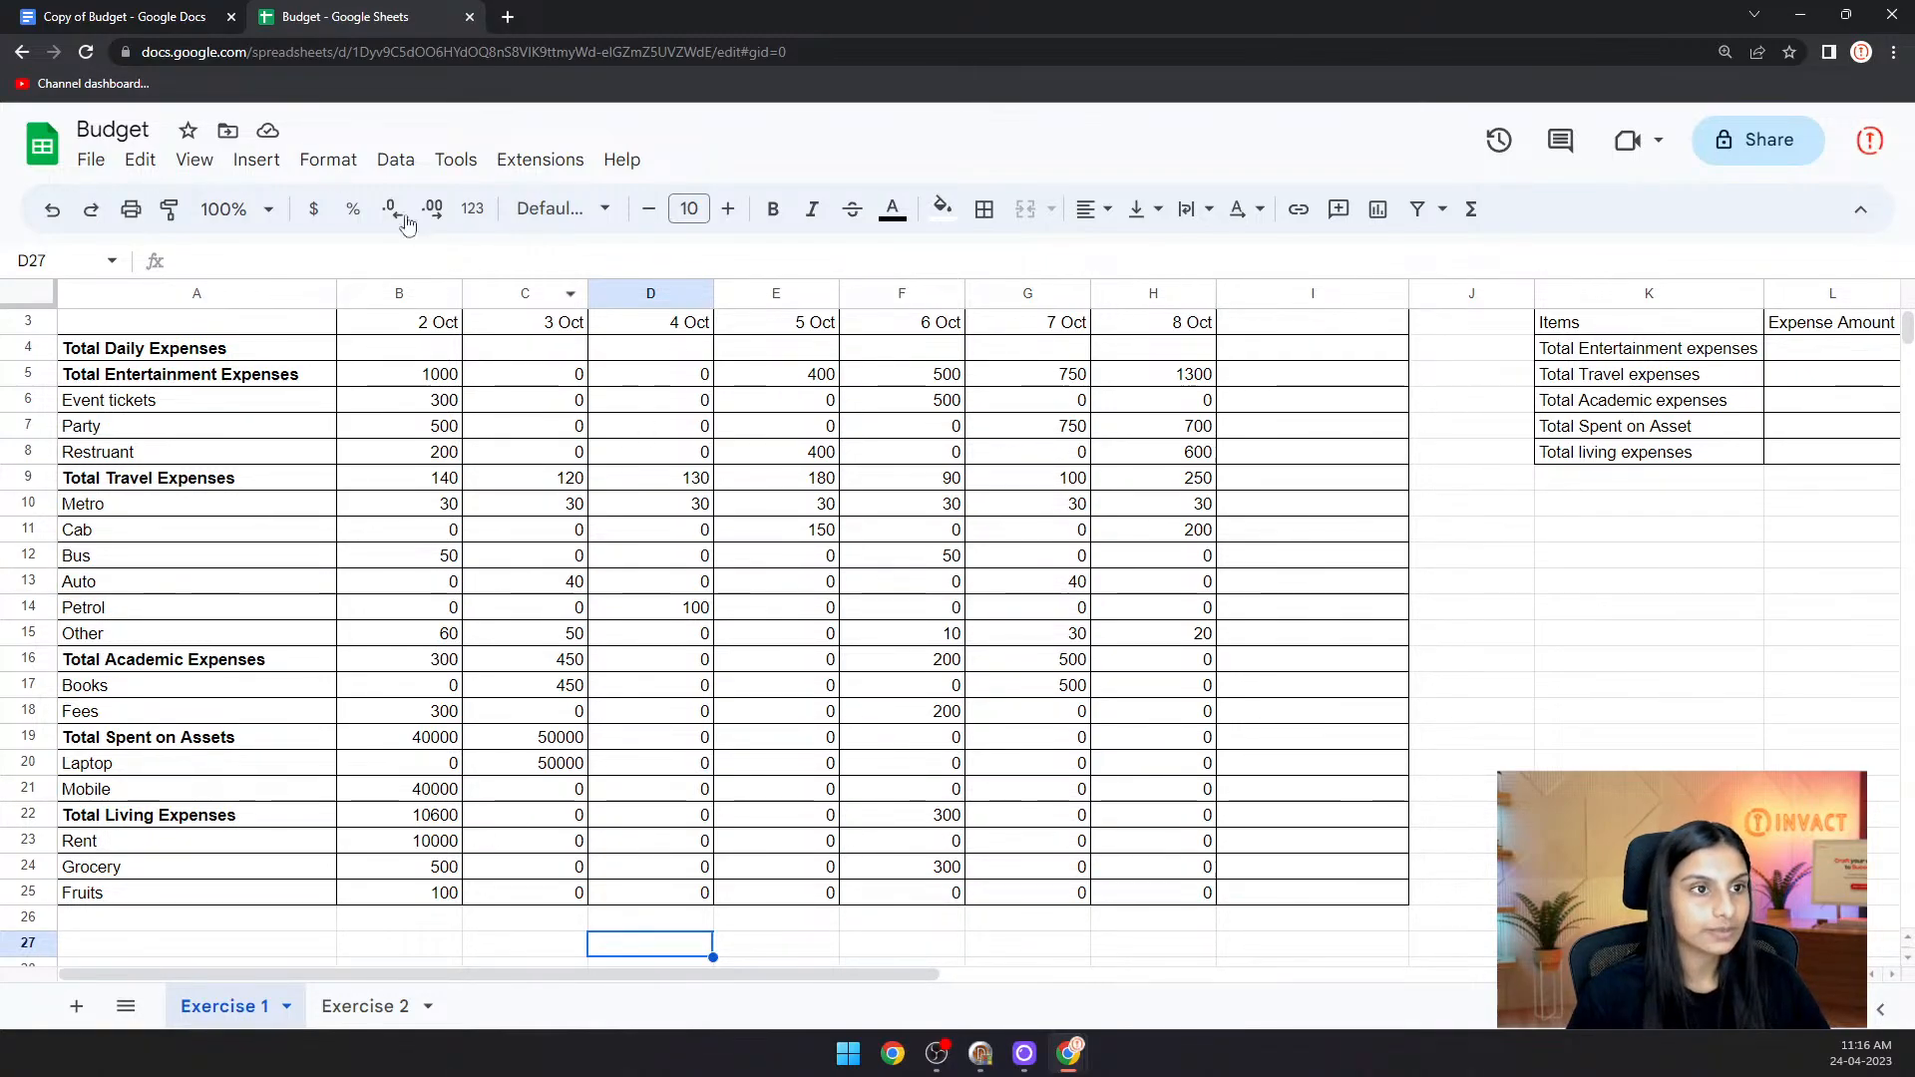
- Review the Step 2 instructions for totalling daily expenses in the Copy of Budget document, and return to the Budget spreadsheet
left_click(147, 10)
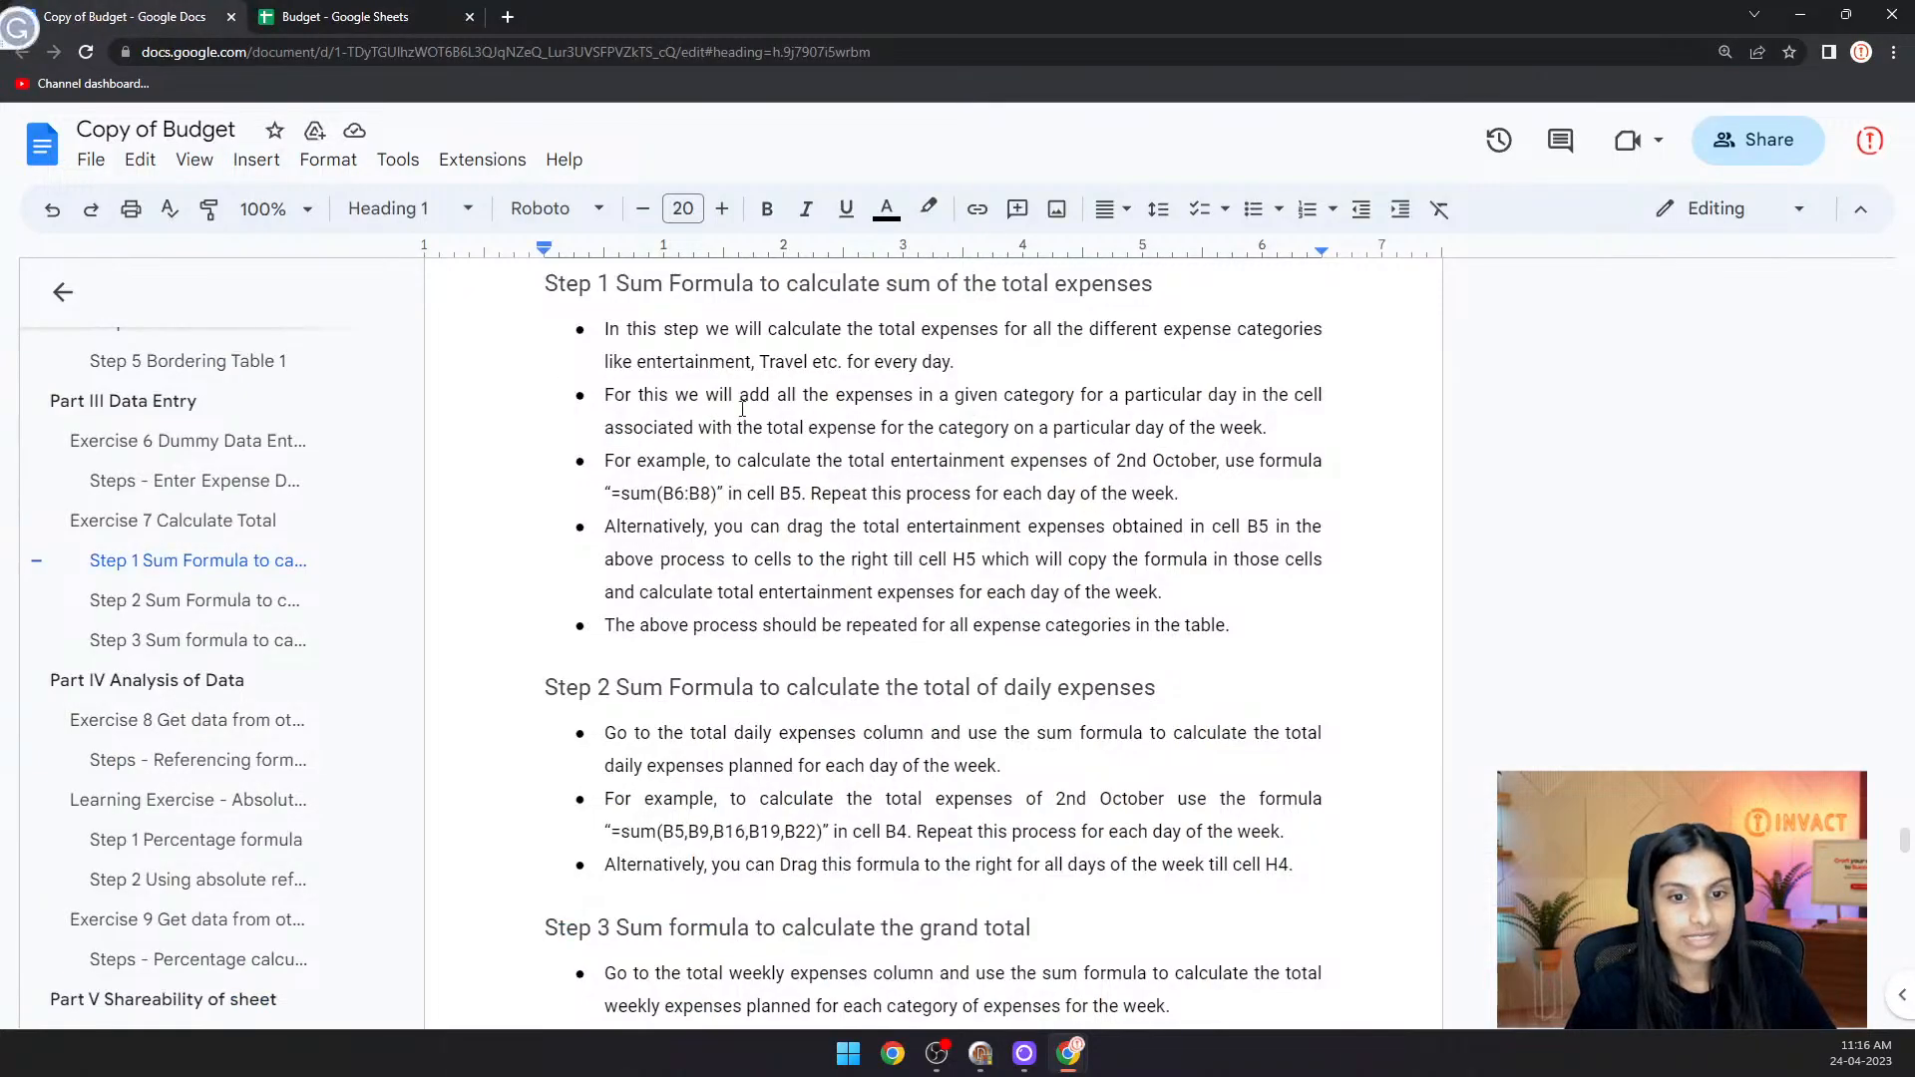
scroll(796, 548, "down", 1)
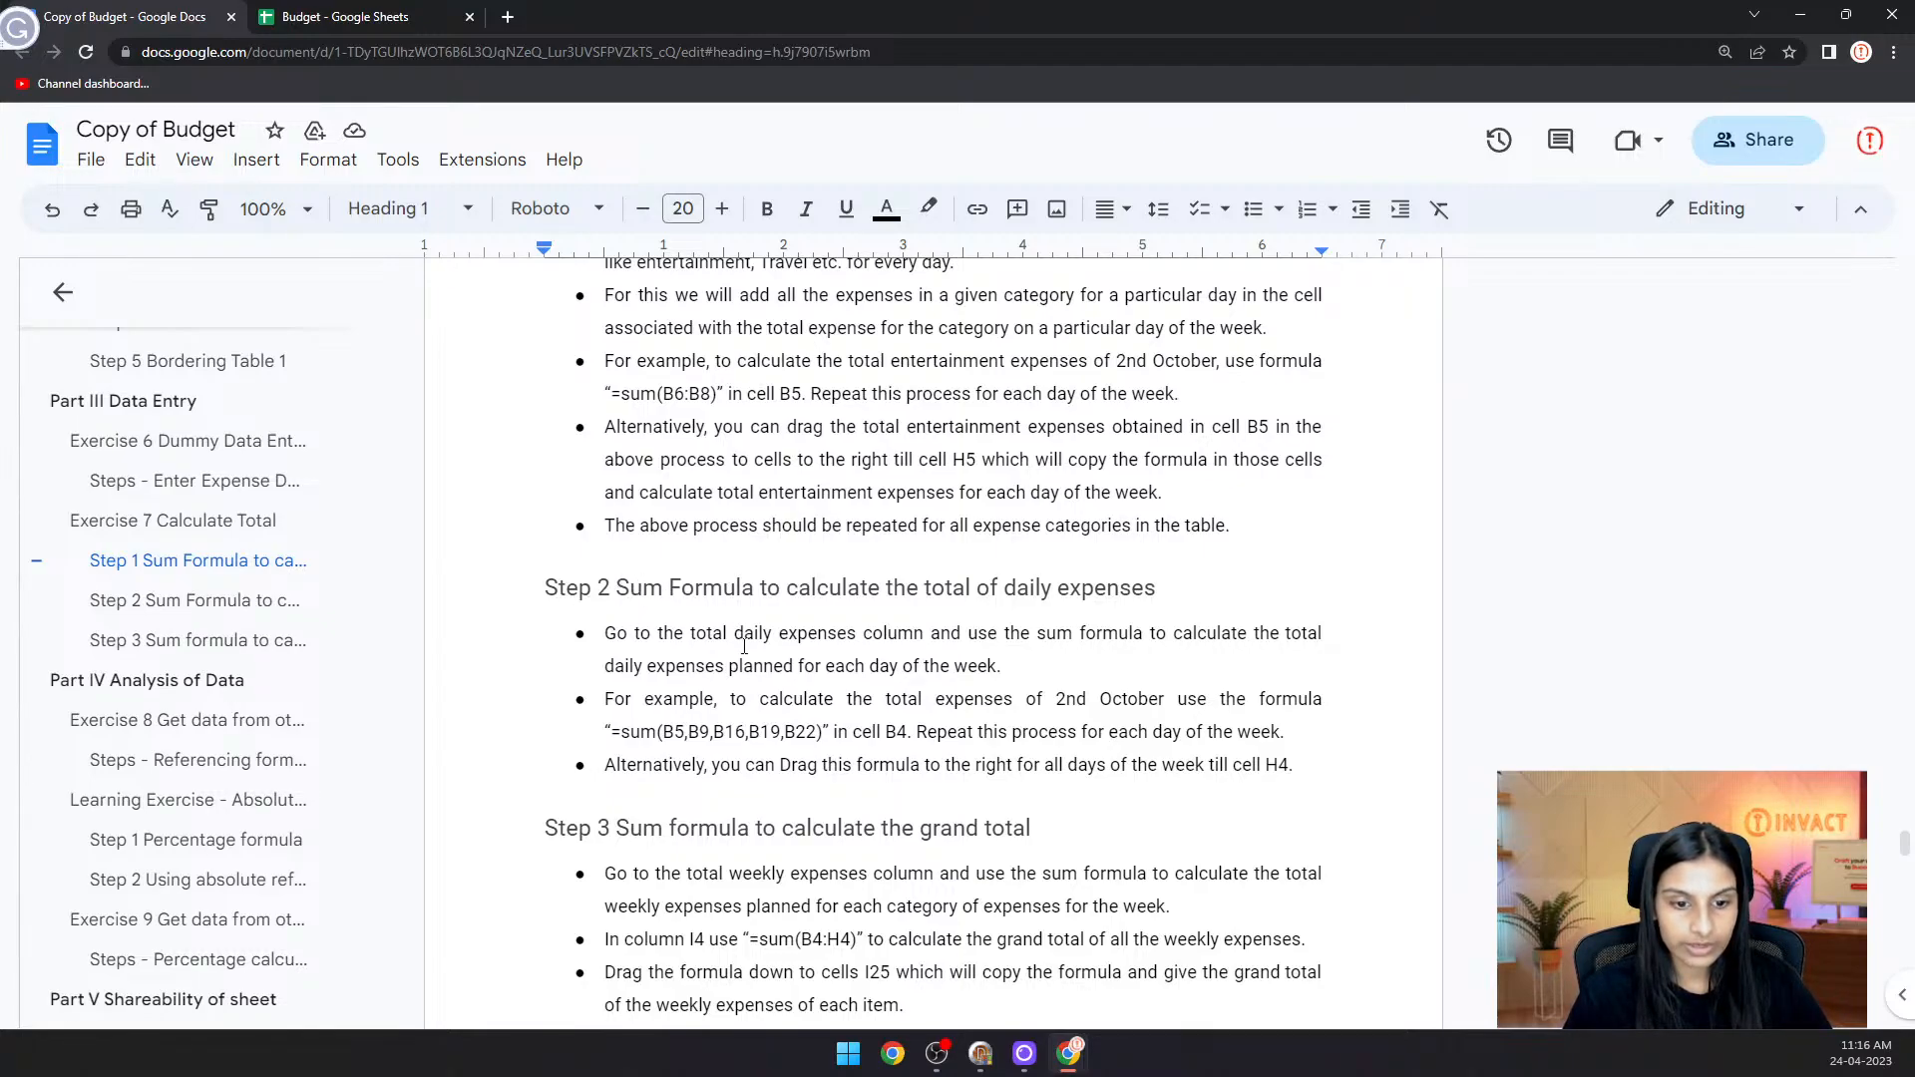
scroll(743, 646, "down", 1)
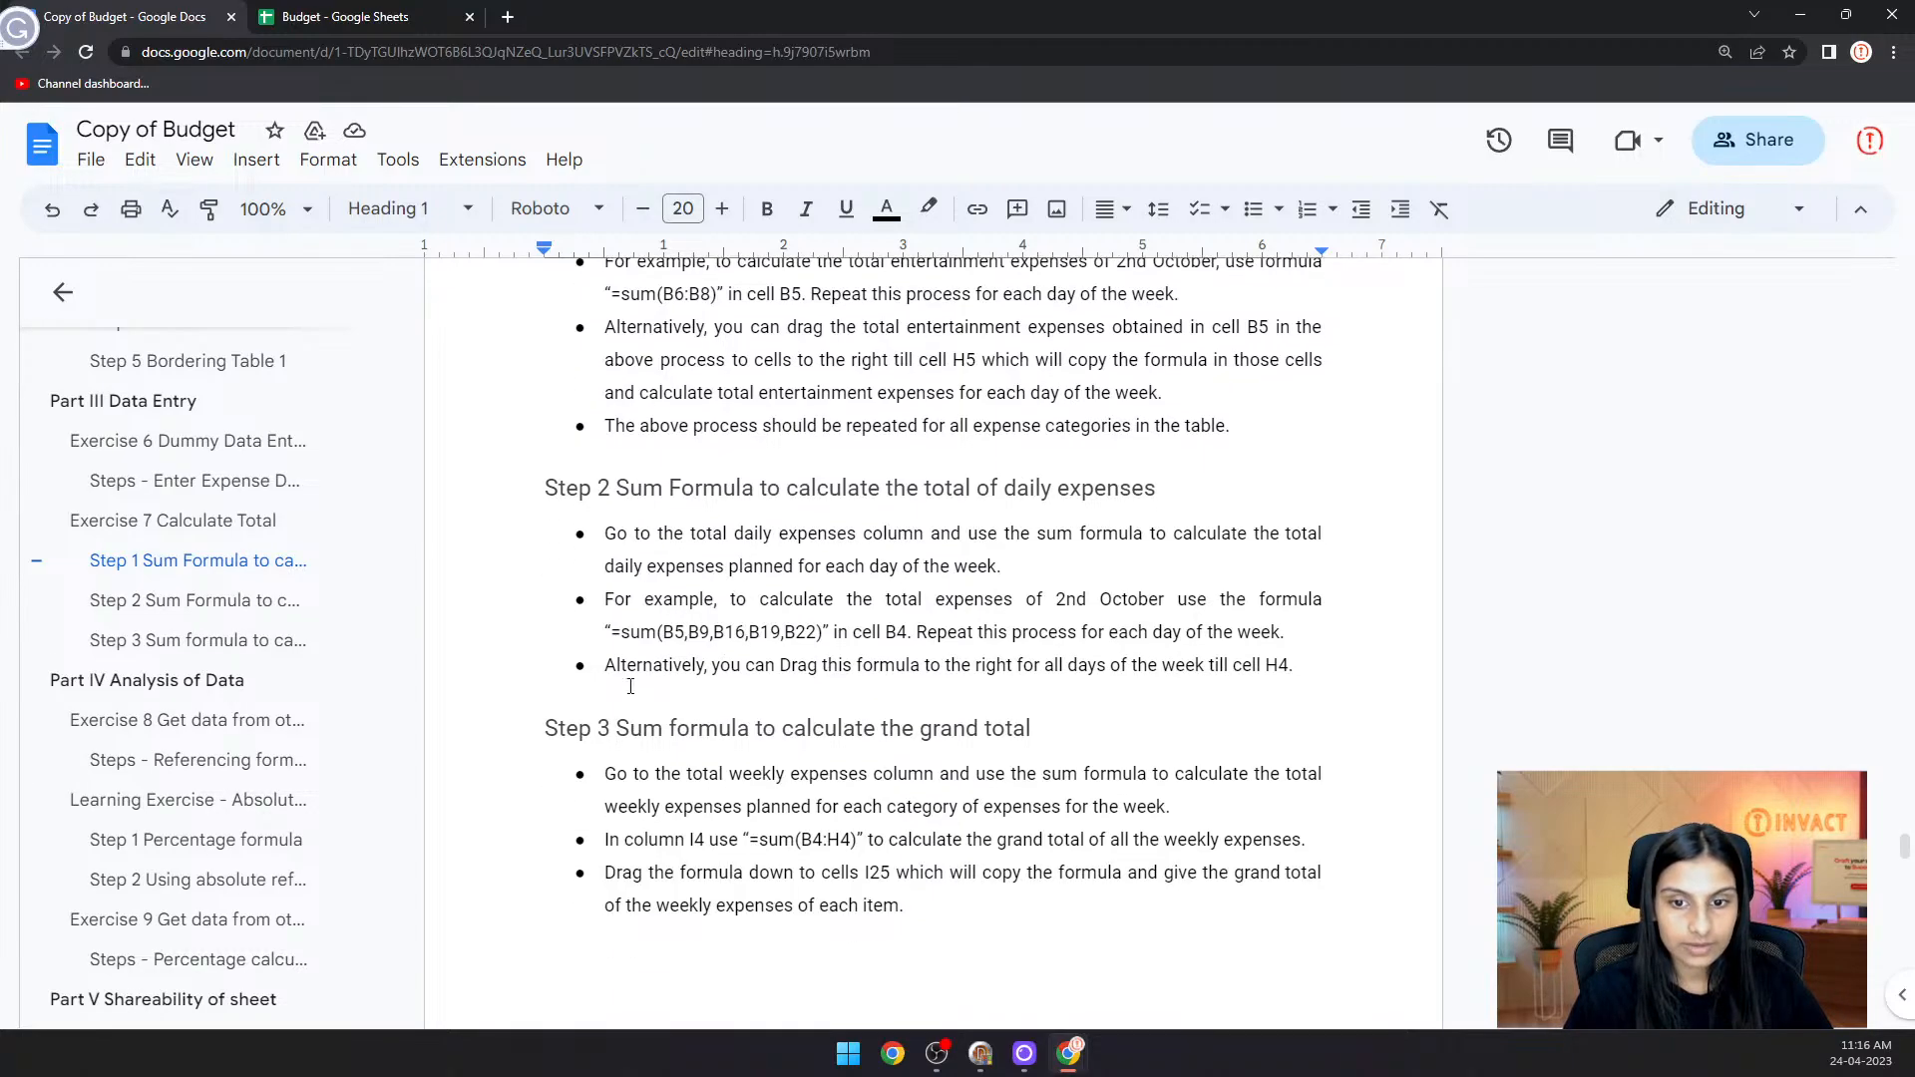
left_click(404, 16)
left_click(155, 12)
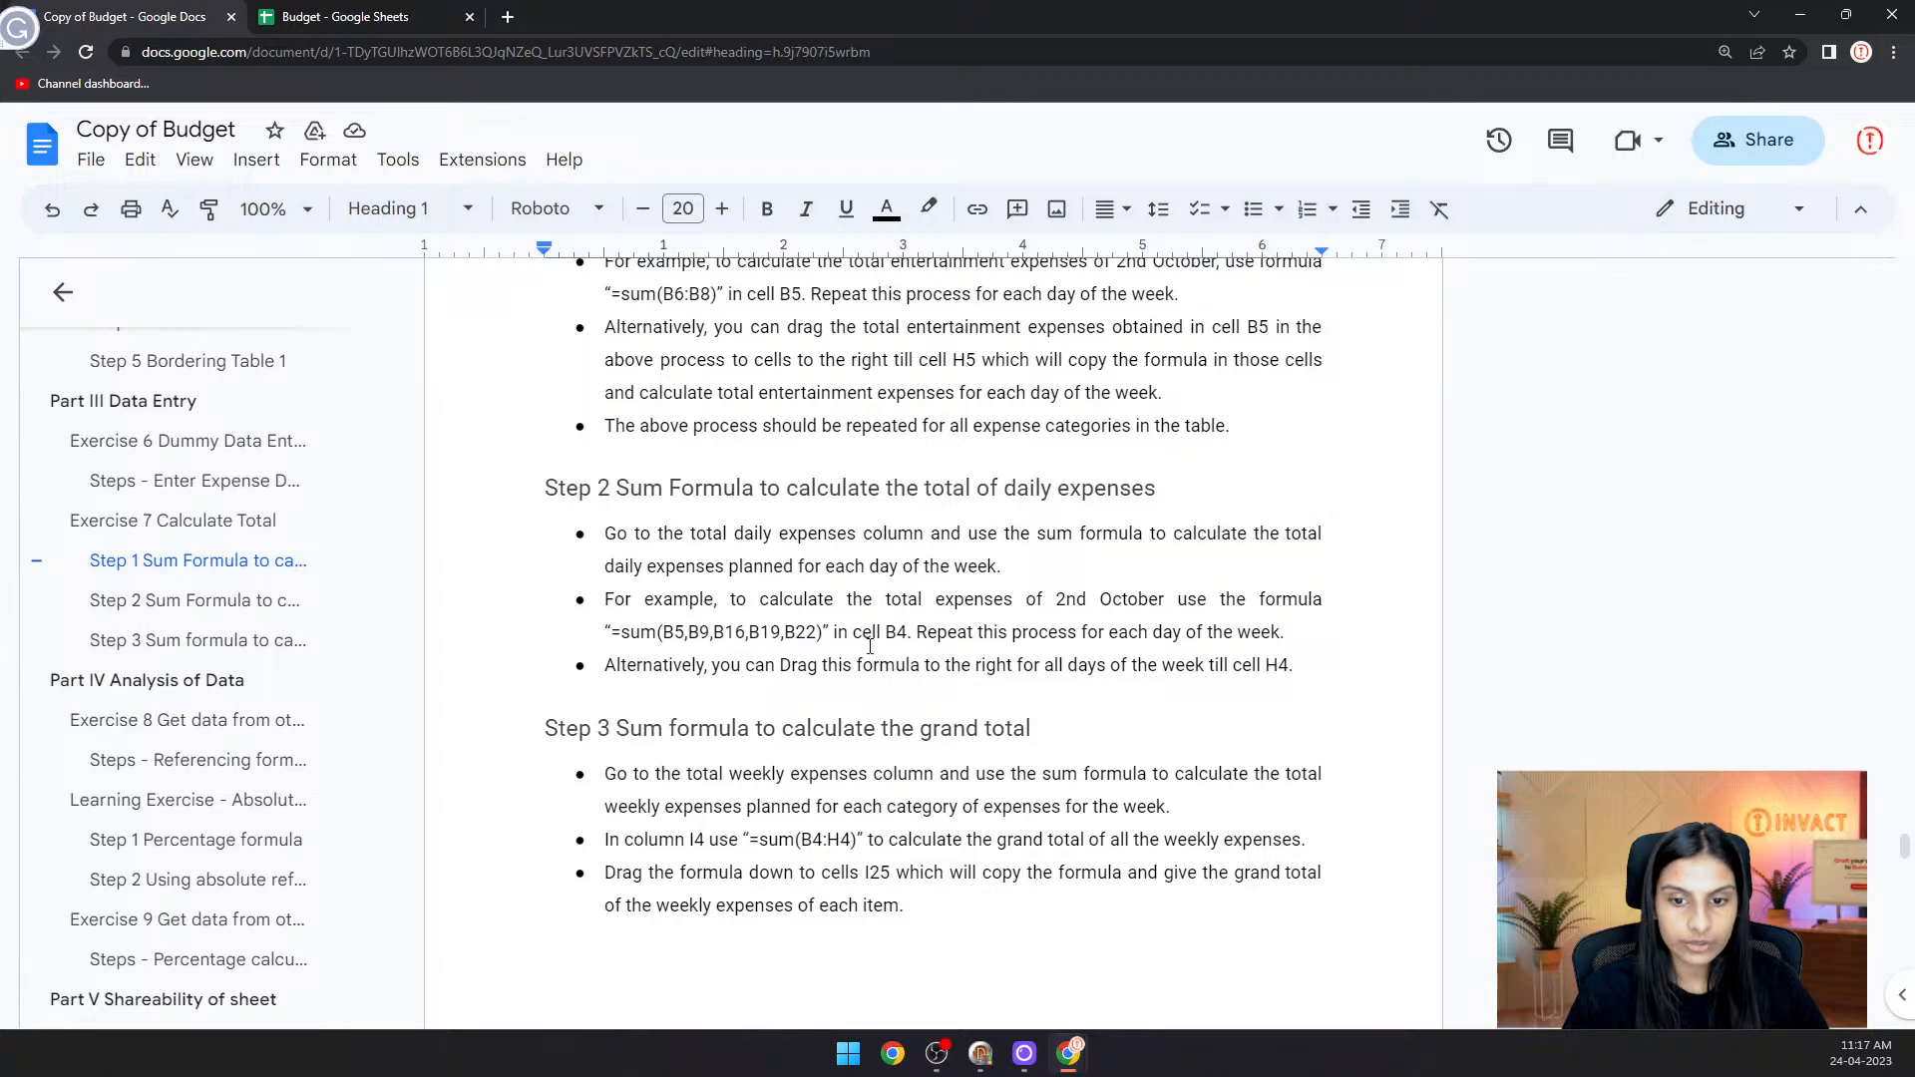
left_click(351, 10)
- Calculate Sunday's total daily expenses in B4 with =sum(B5,B9,B16,B19,B22) and copy the formula across through H4
left_click(417, 357)
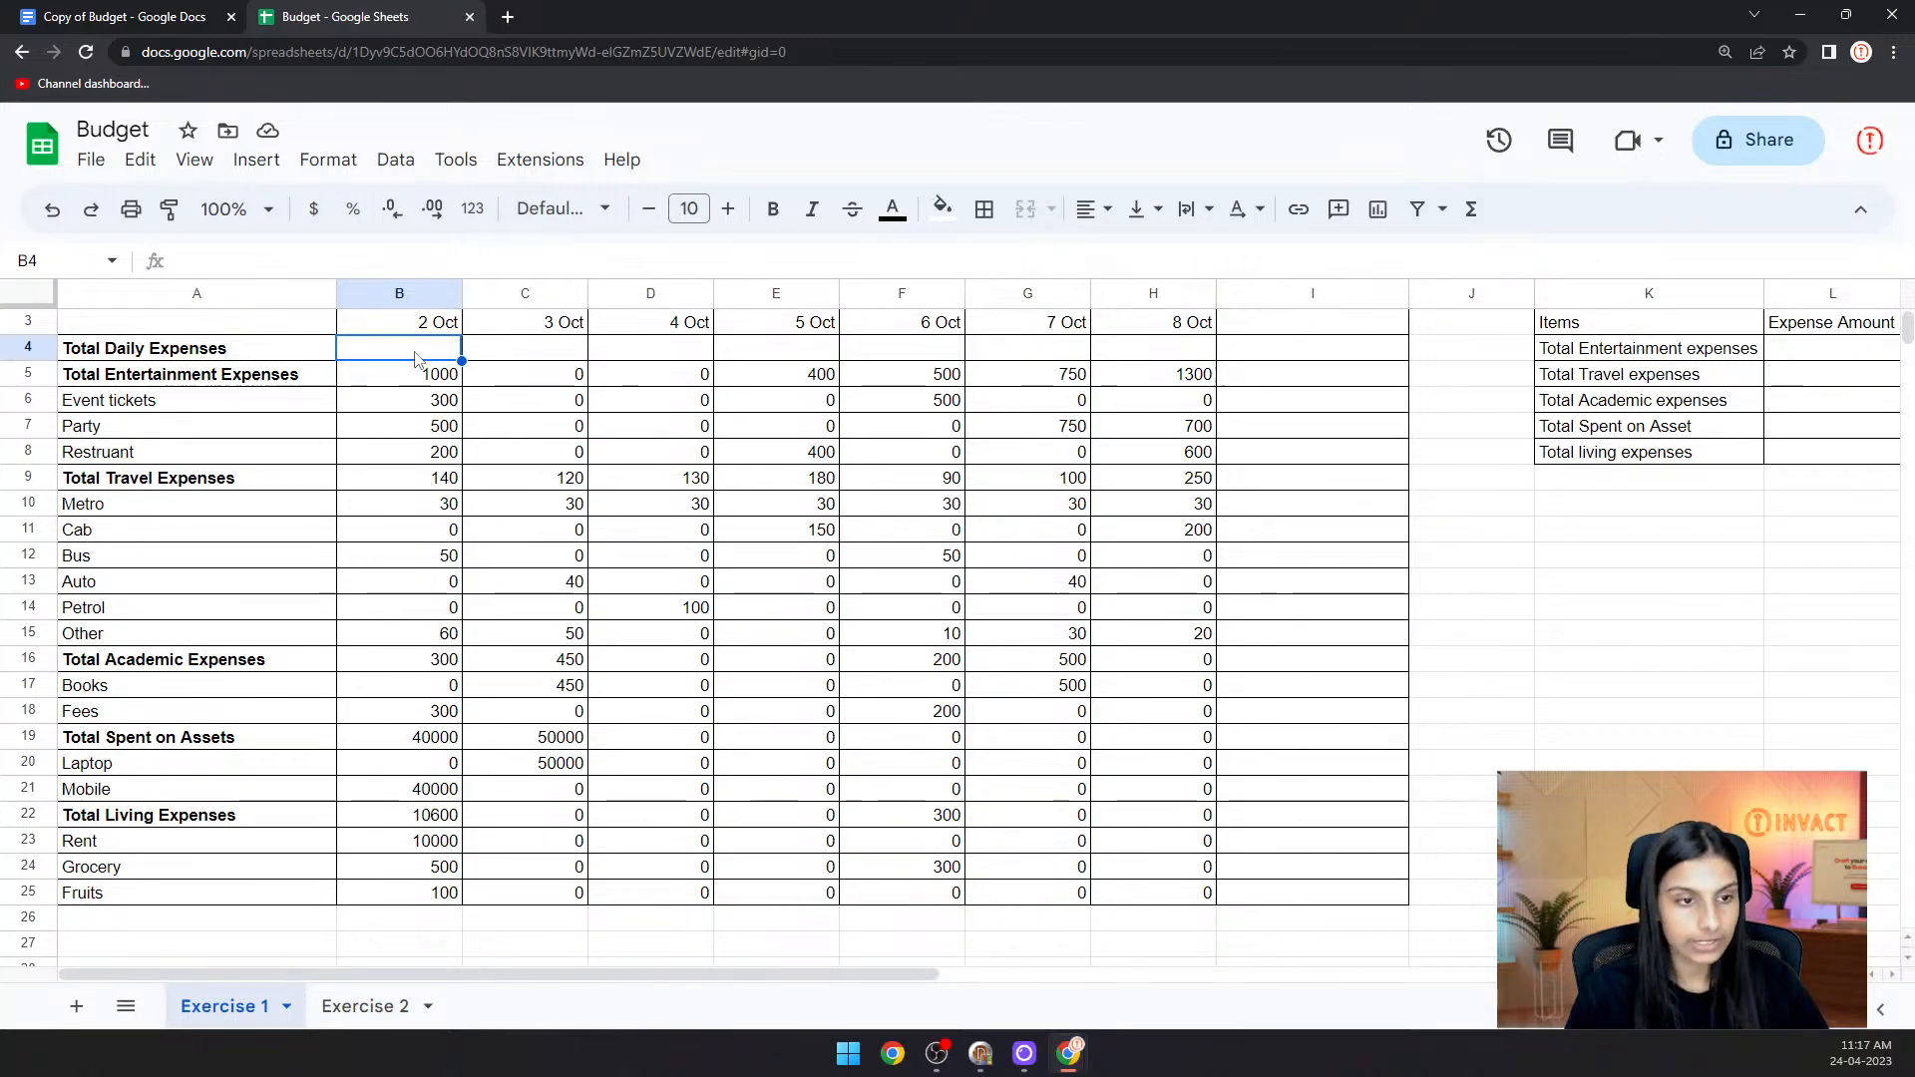
type("=sum")
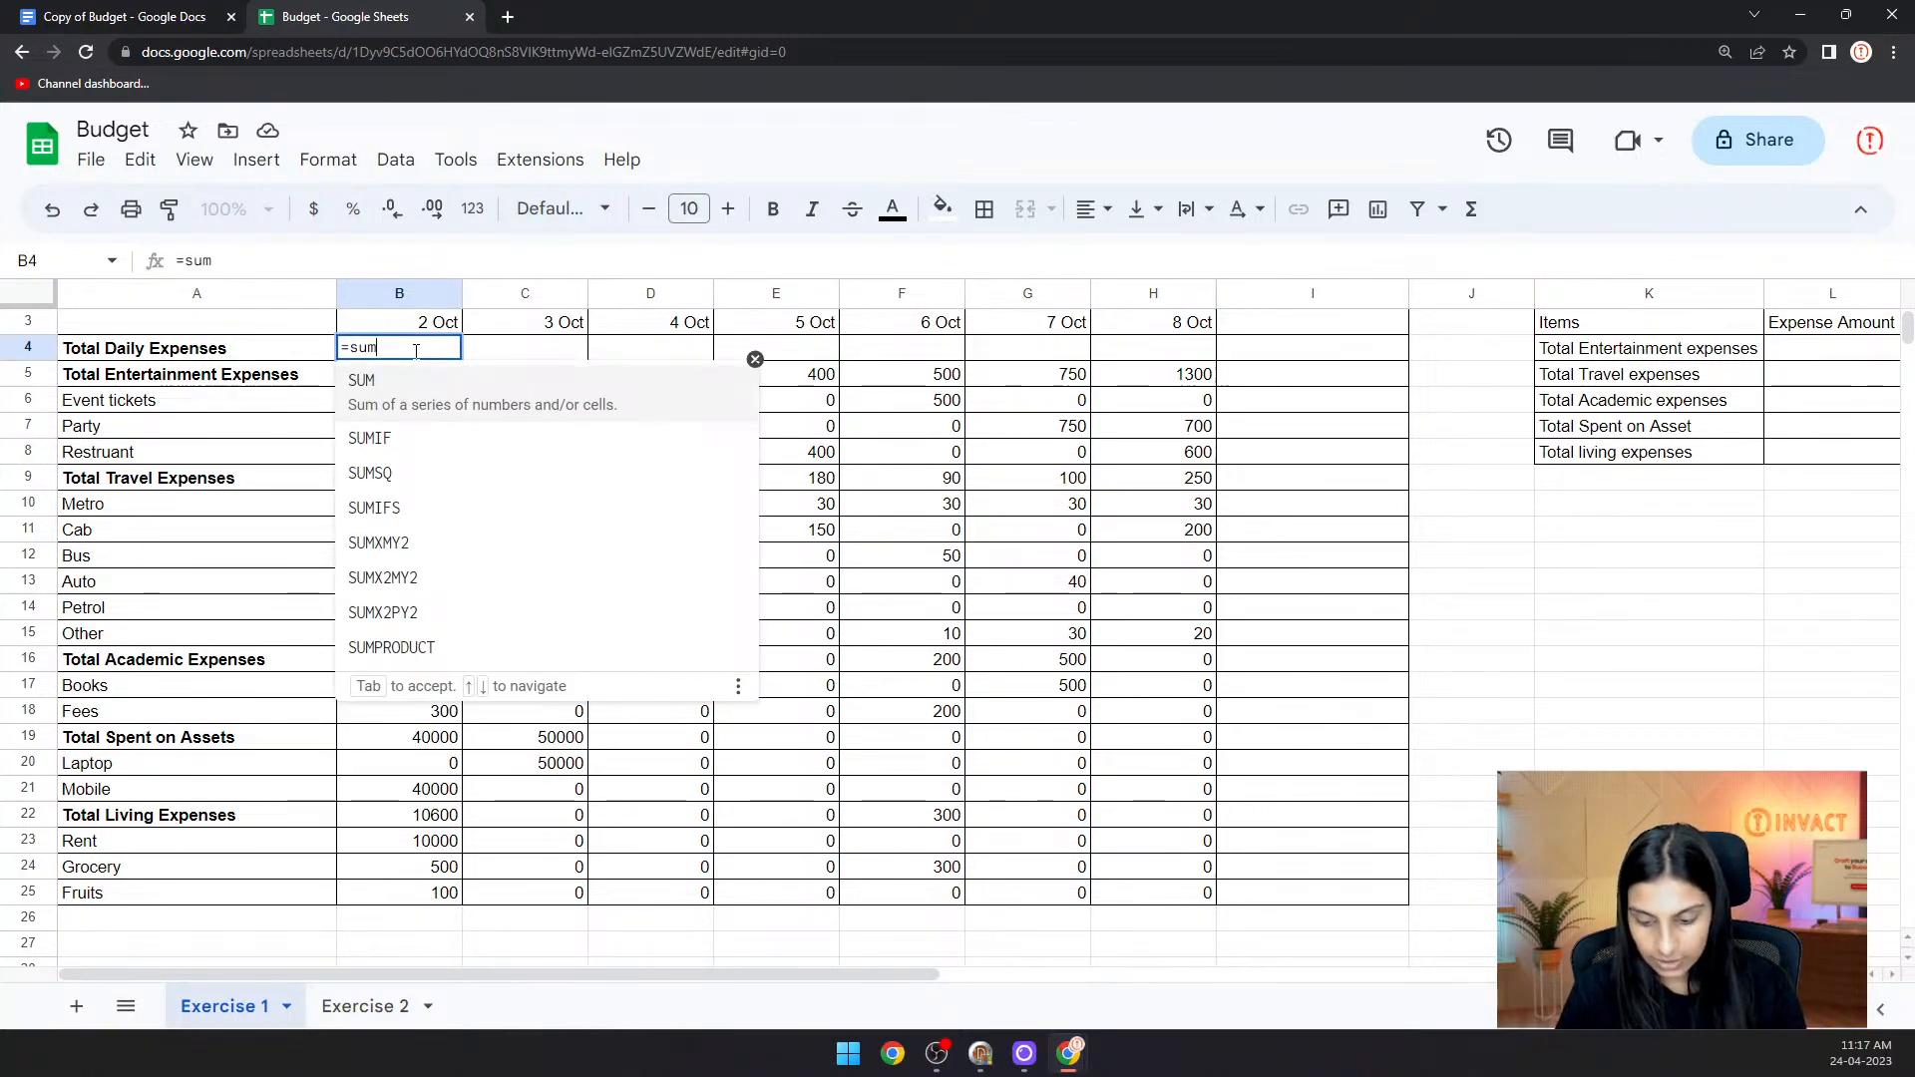
type("(")
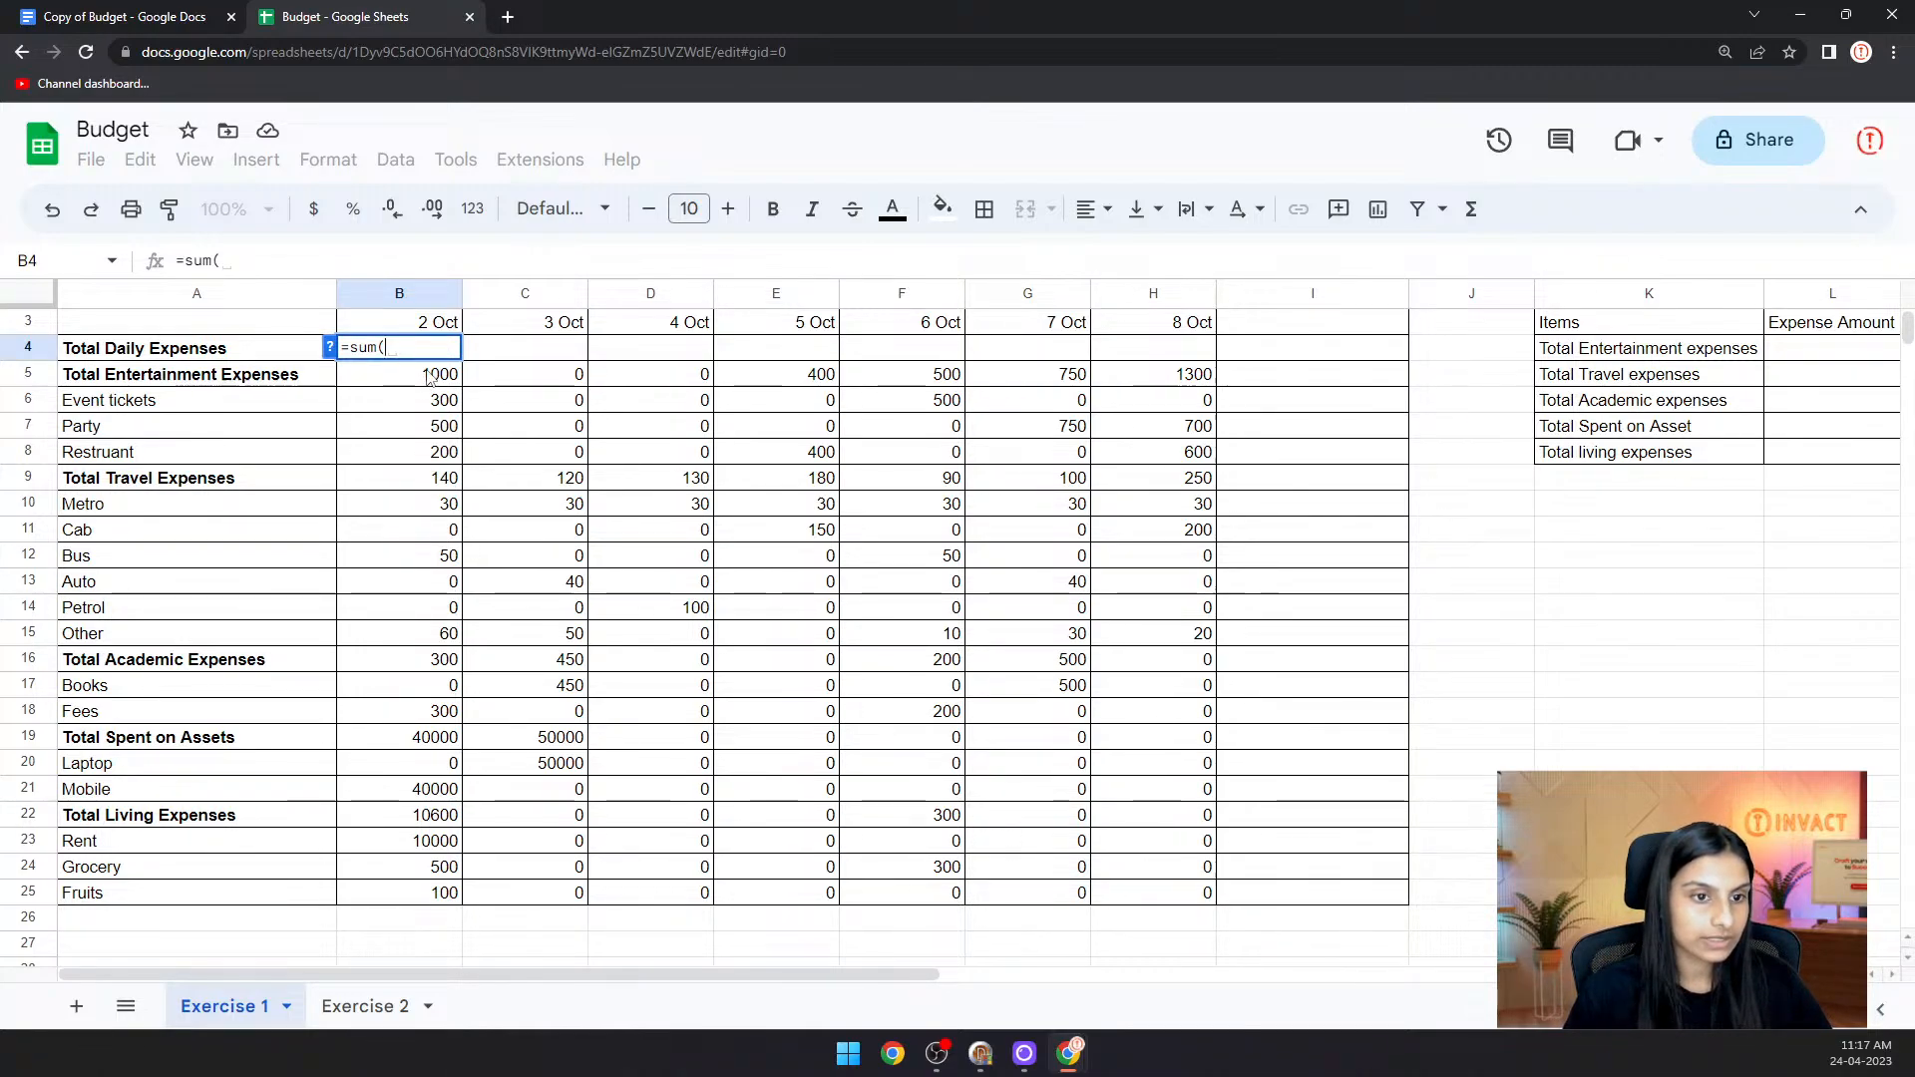
left_click(429, 375)
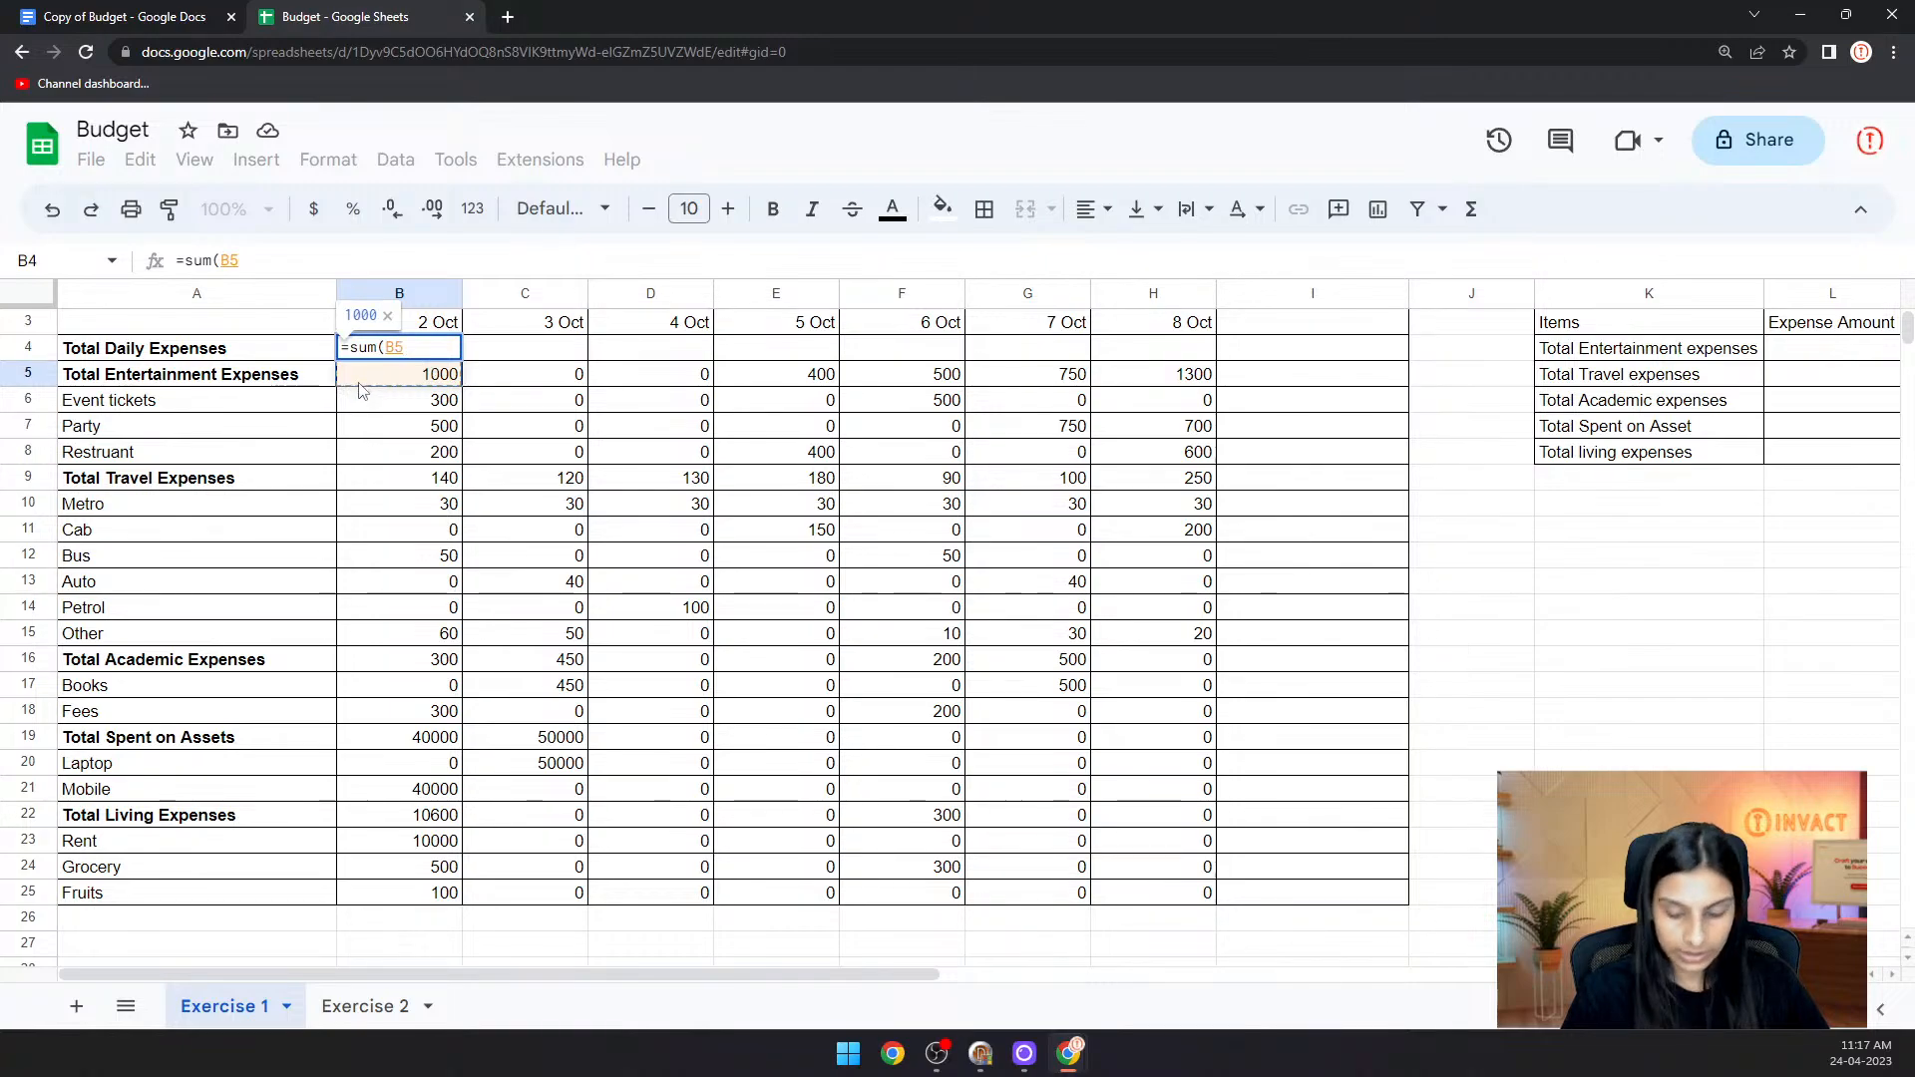
type(",")
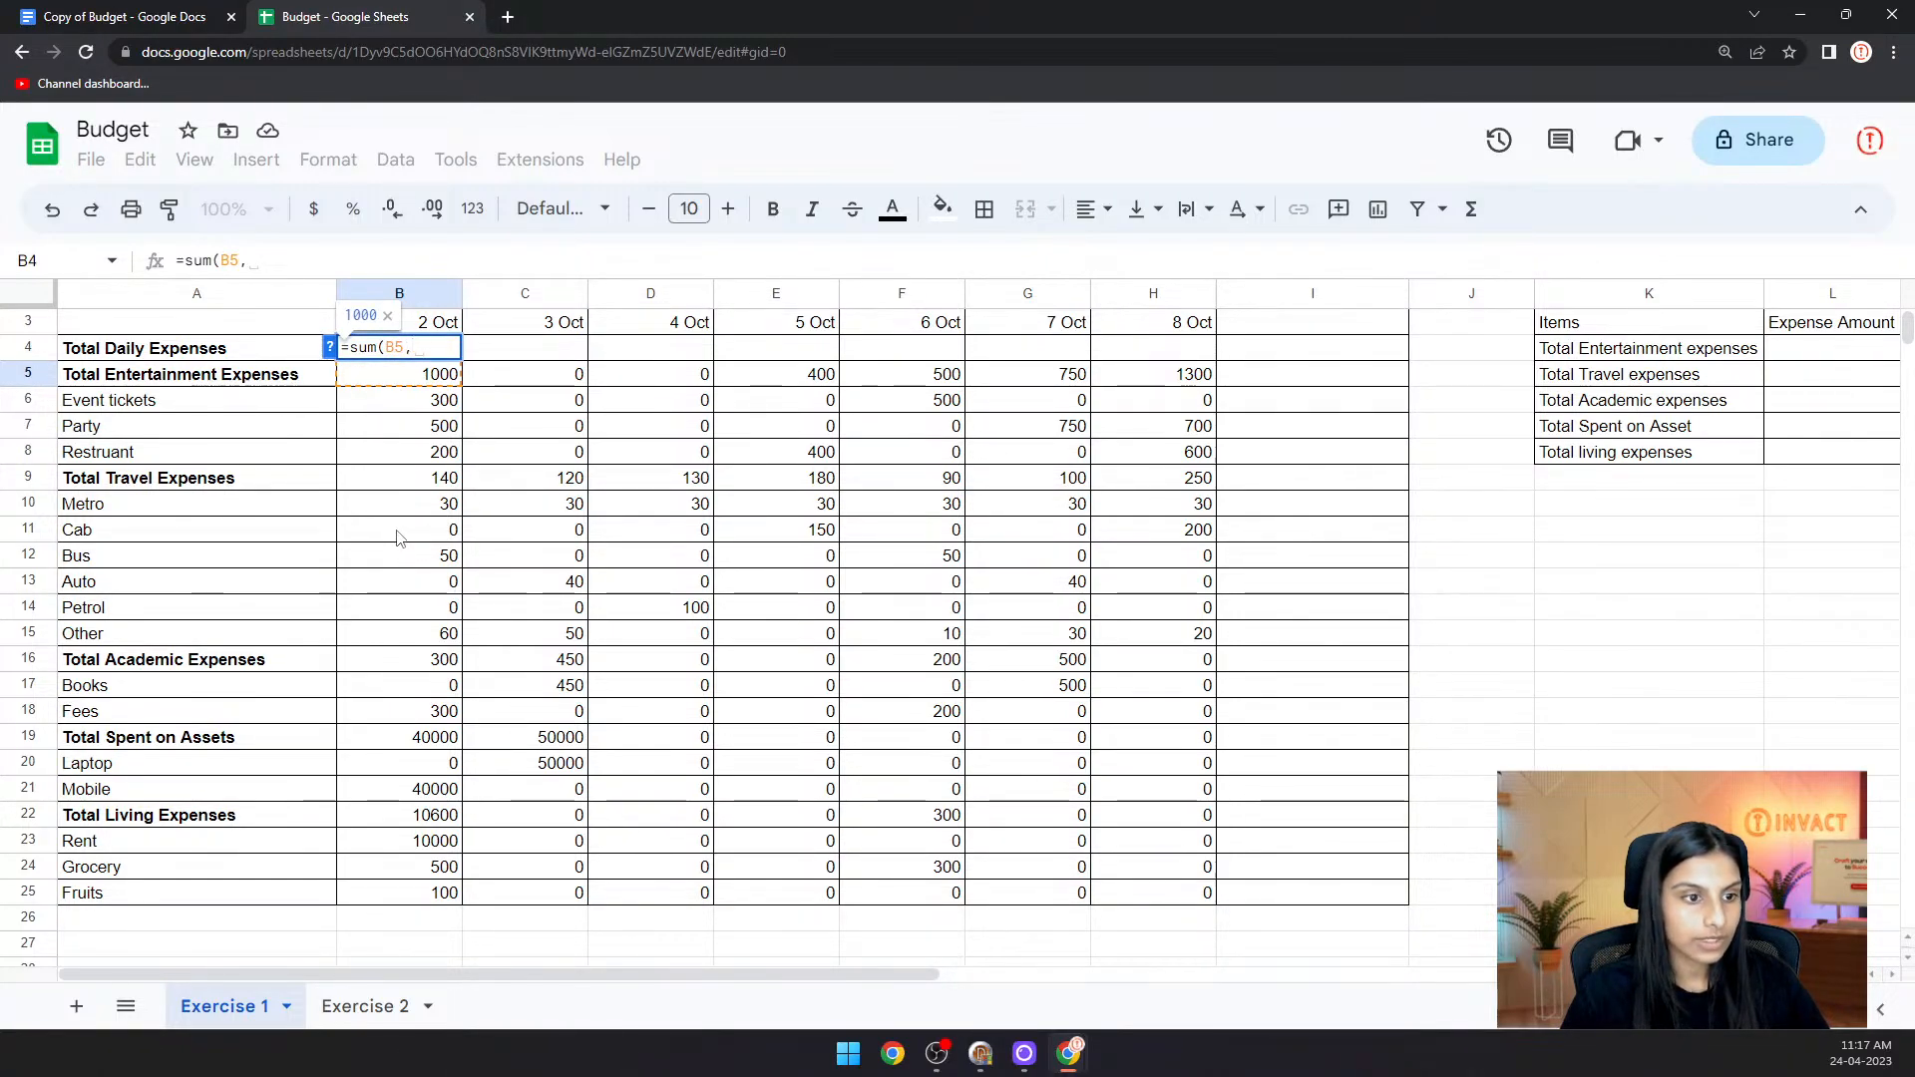
left_click(406, 485)
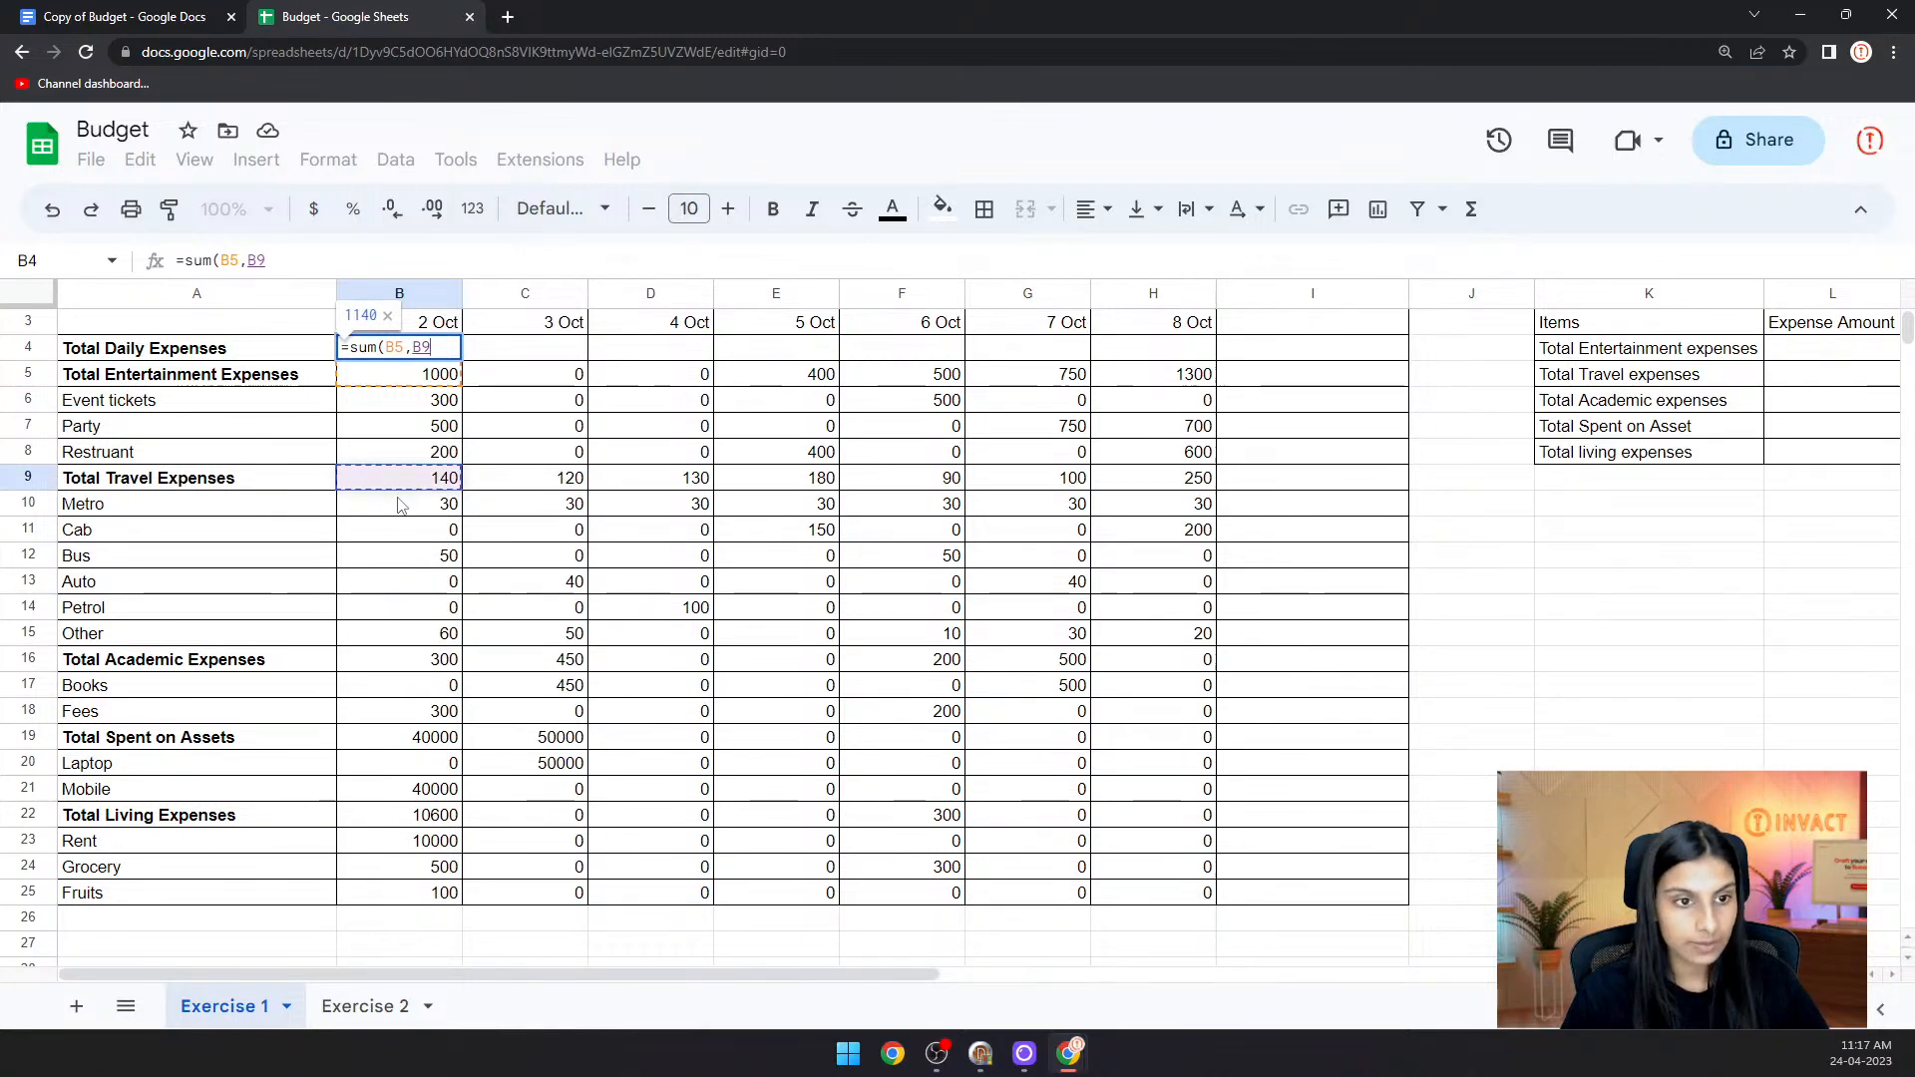
type(",")
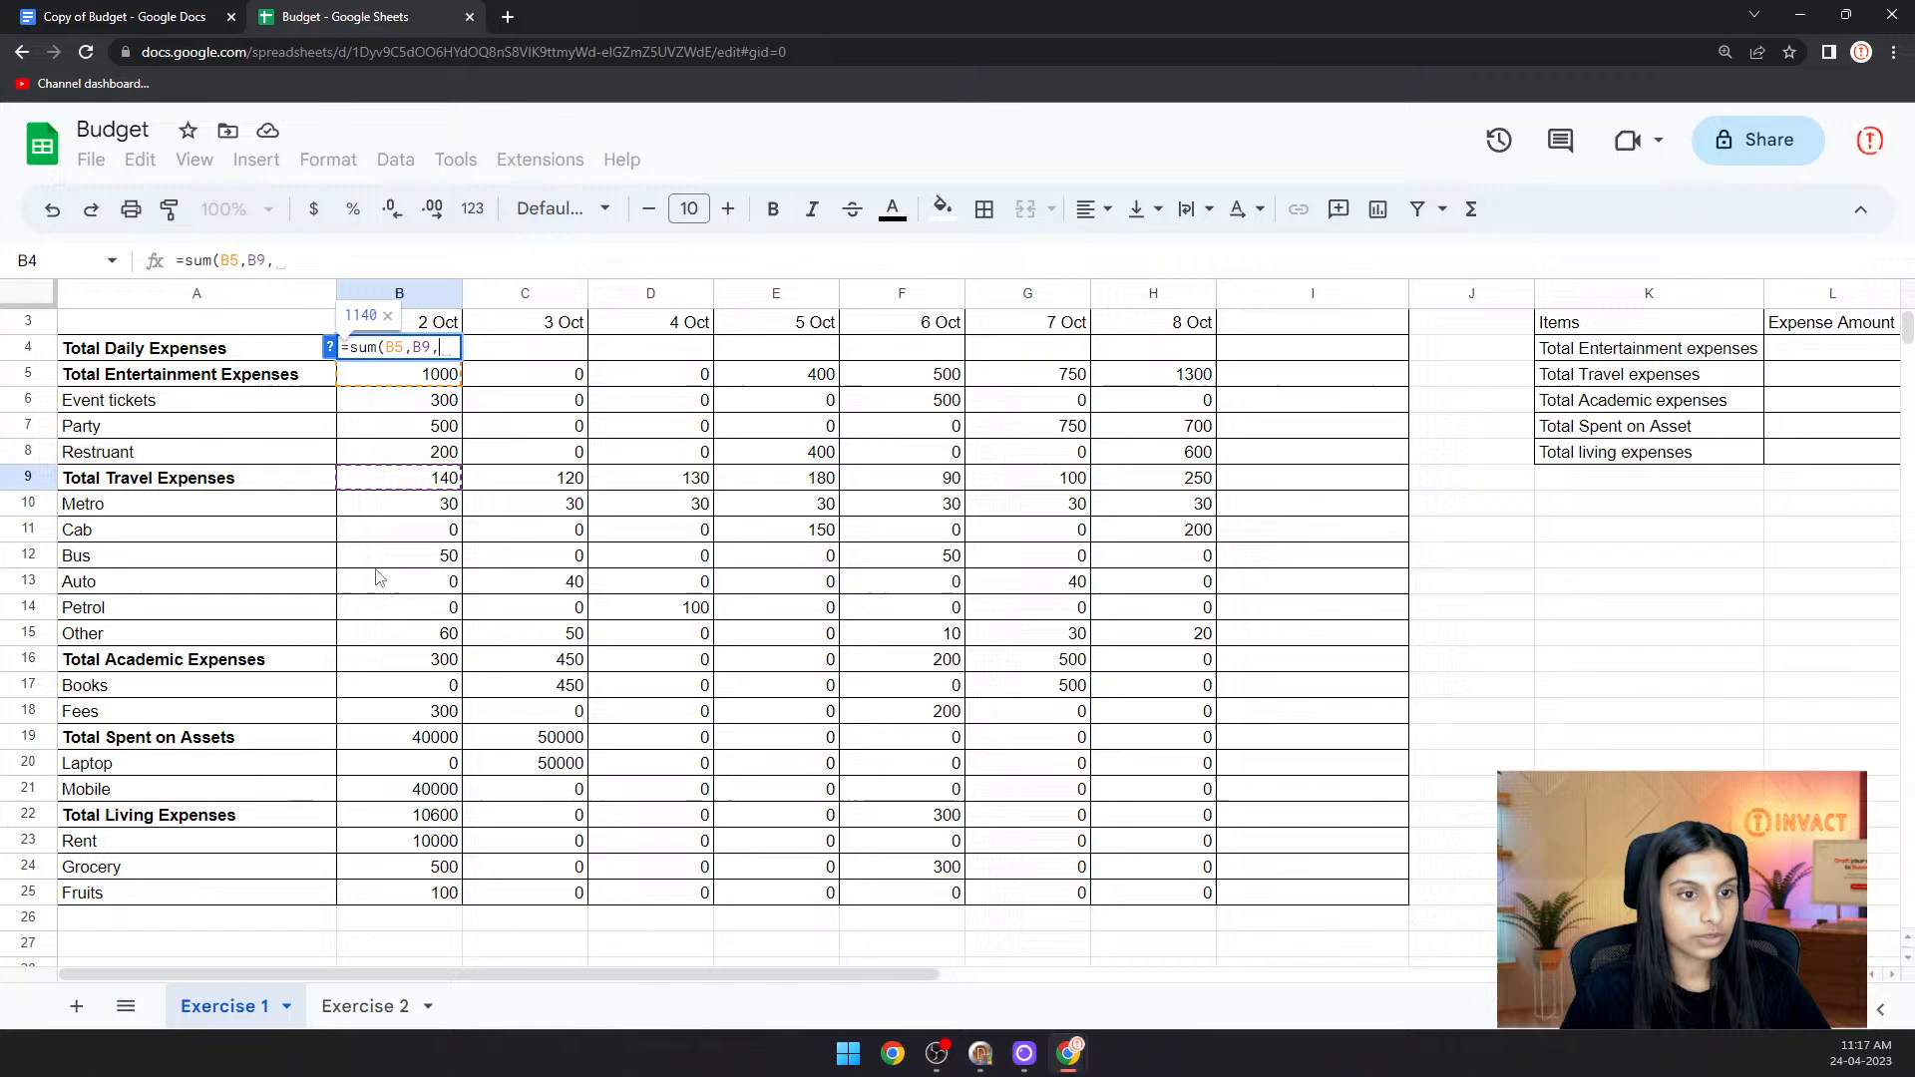
left_click(397, 659)
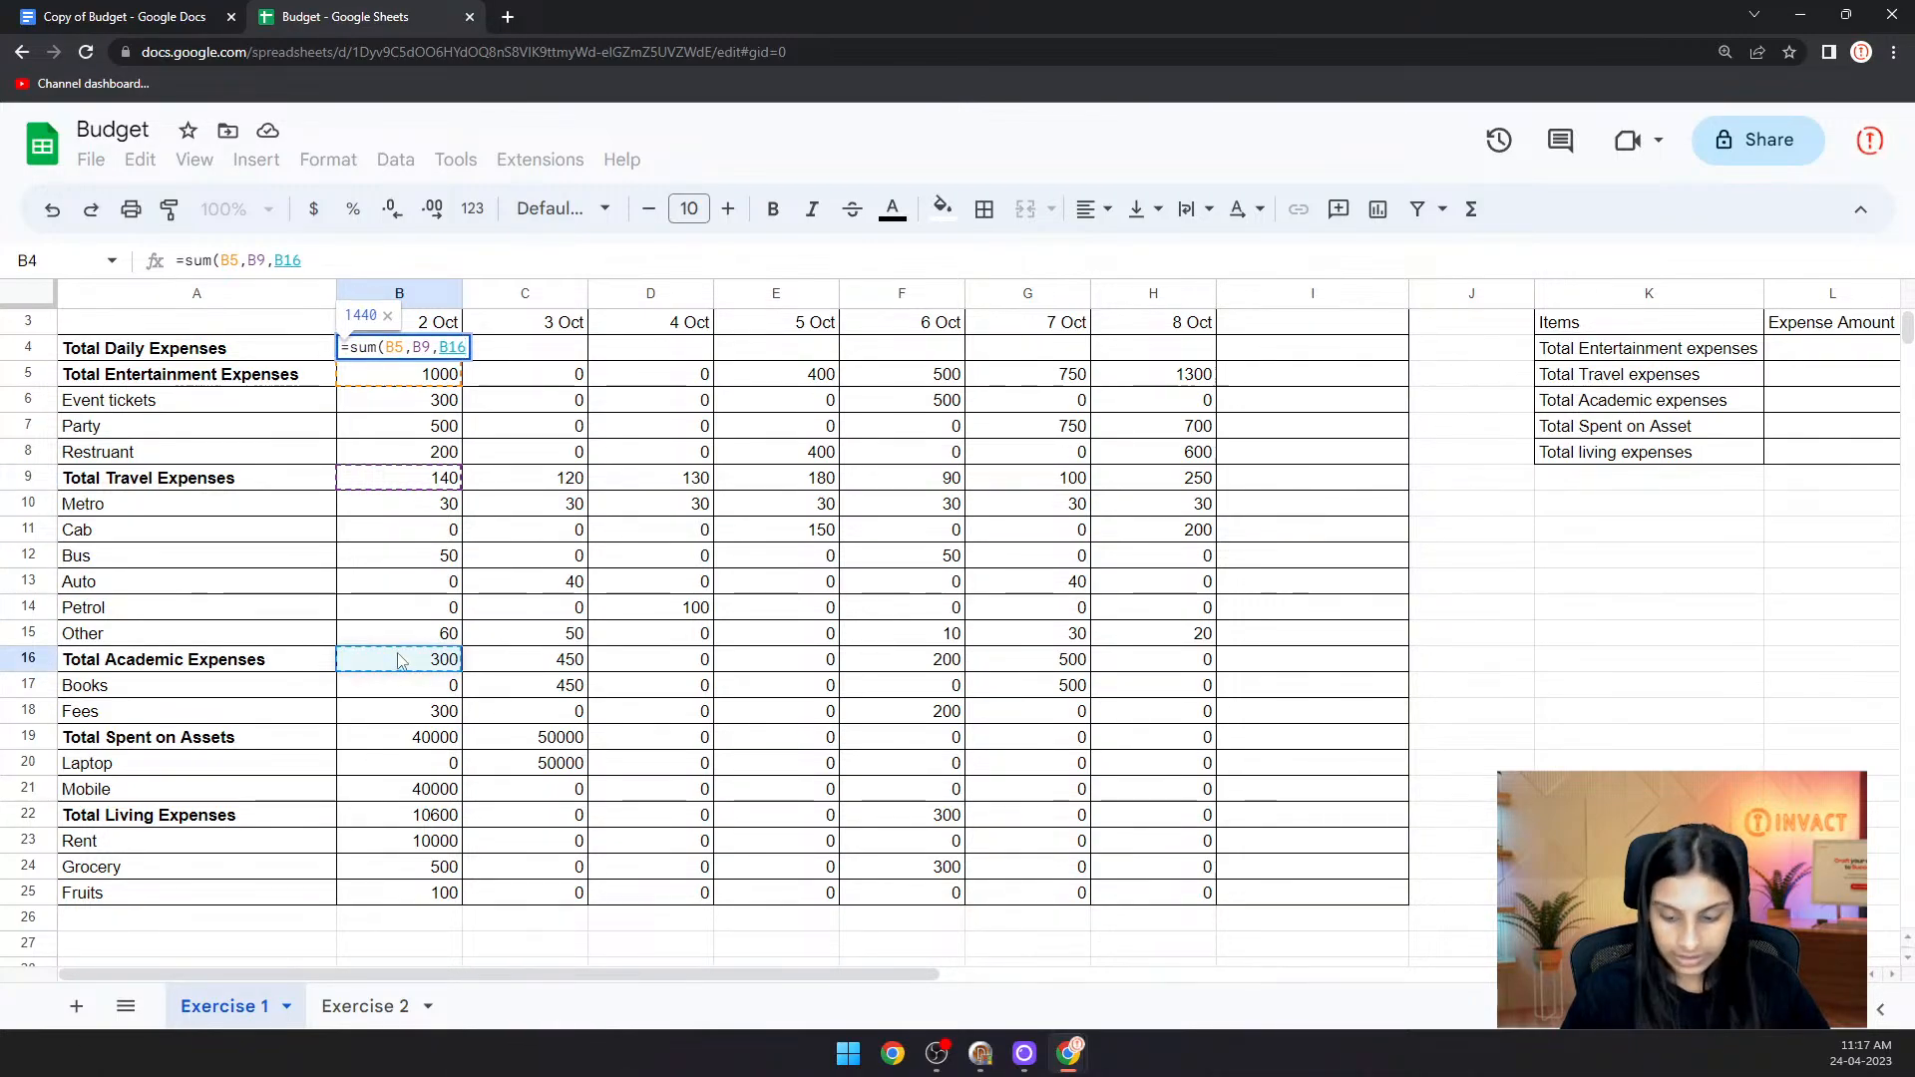
type(",")
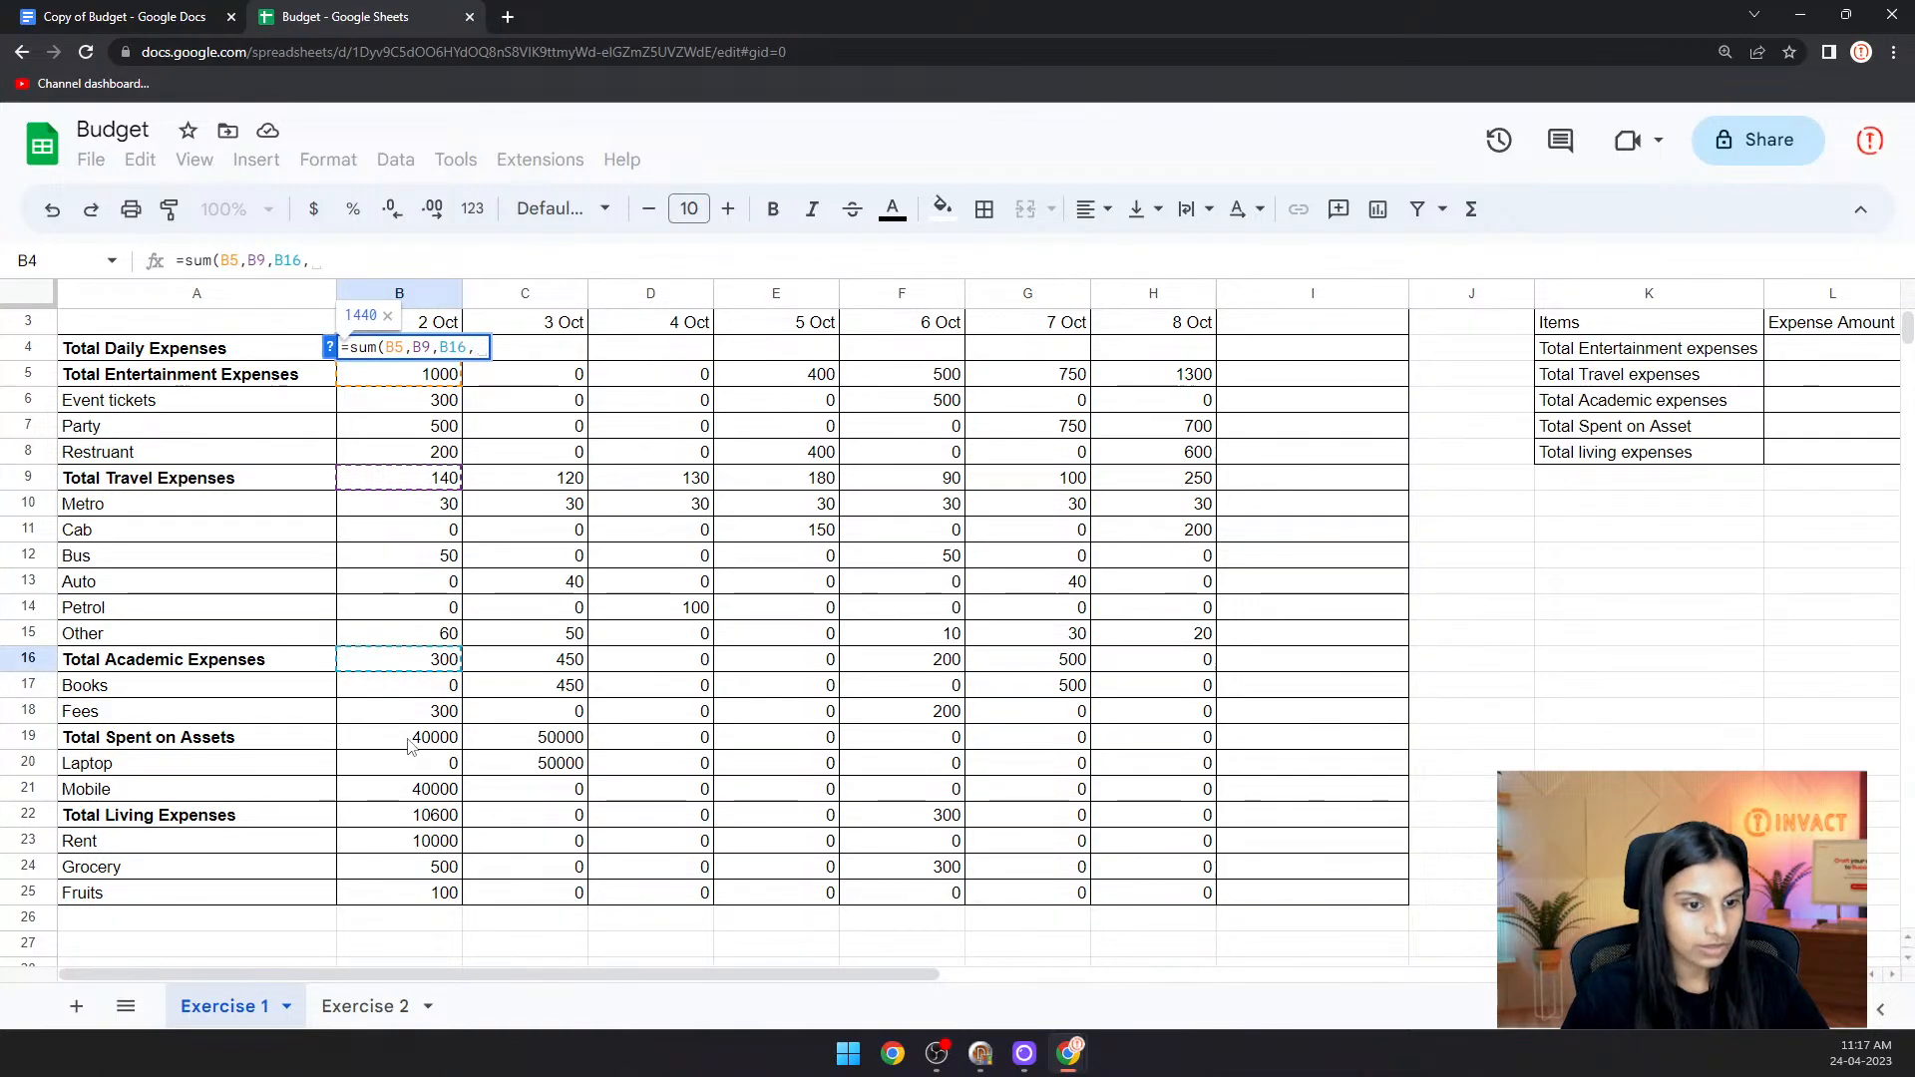
left_click(409, 740)
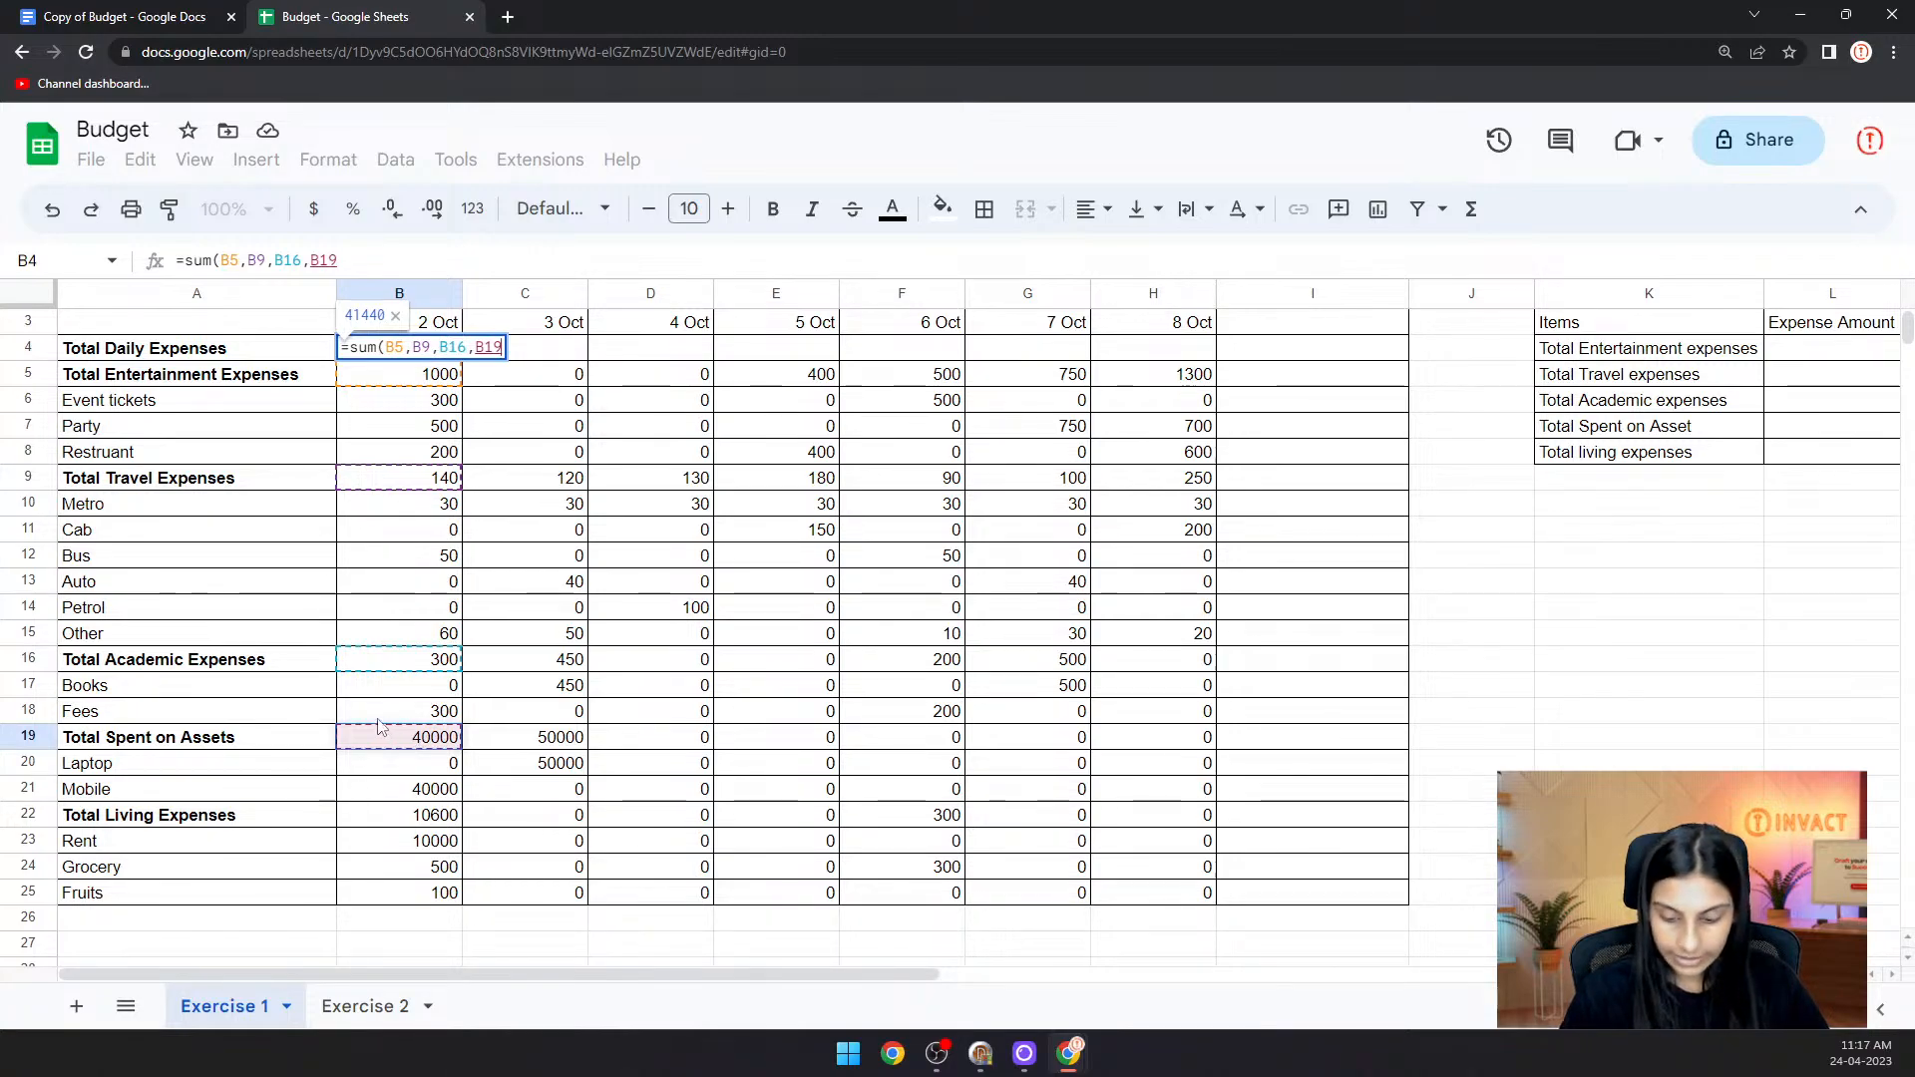
type(",")
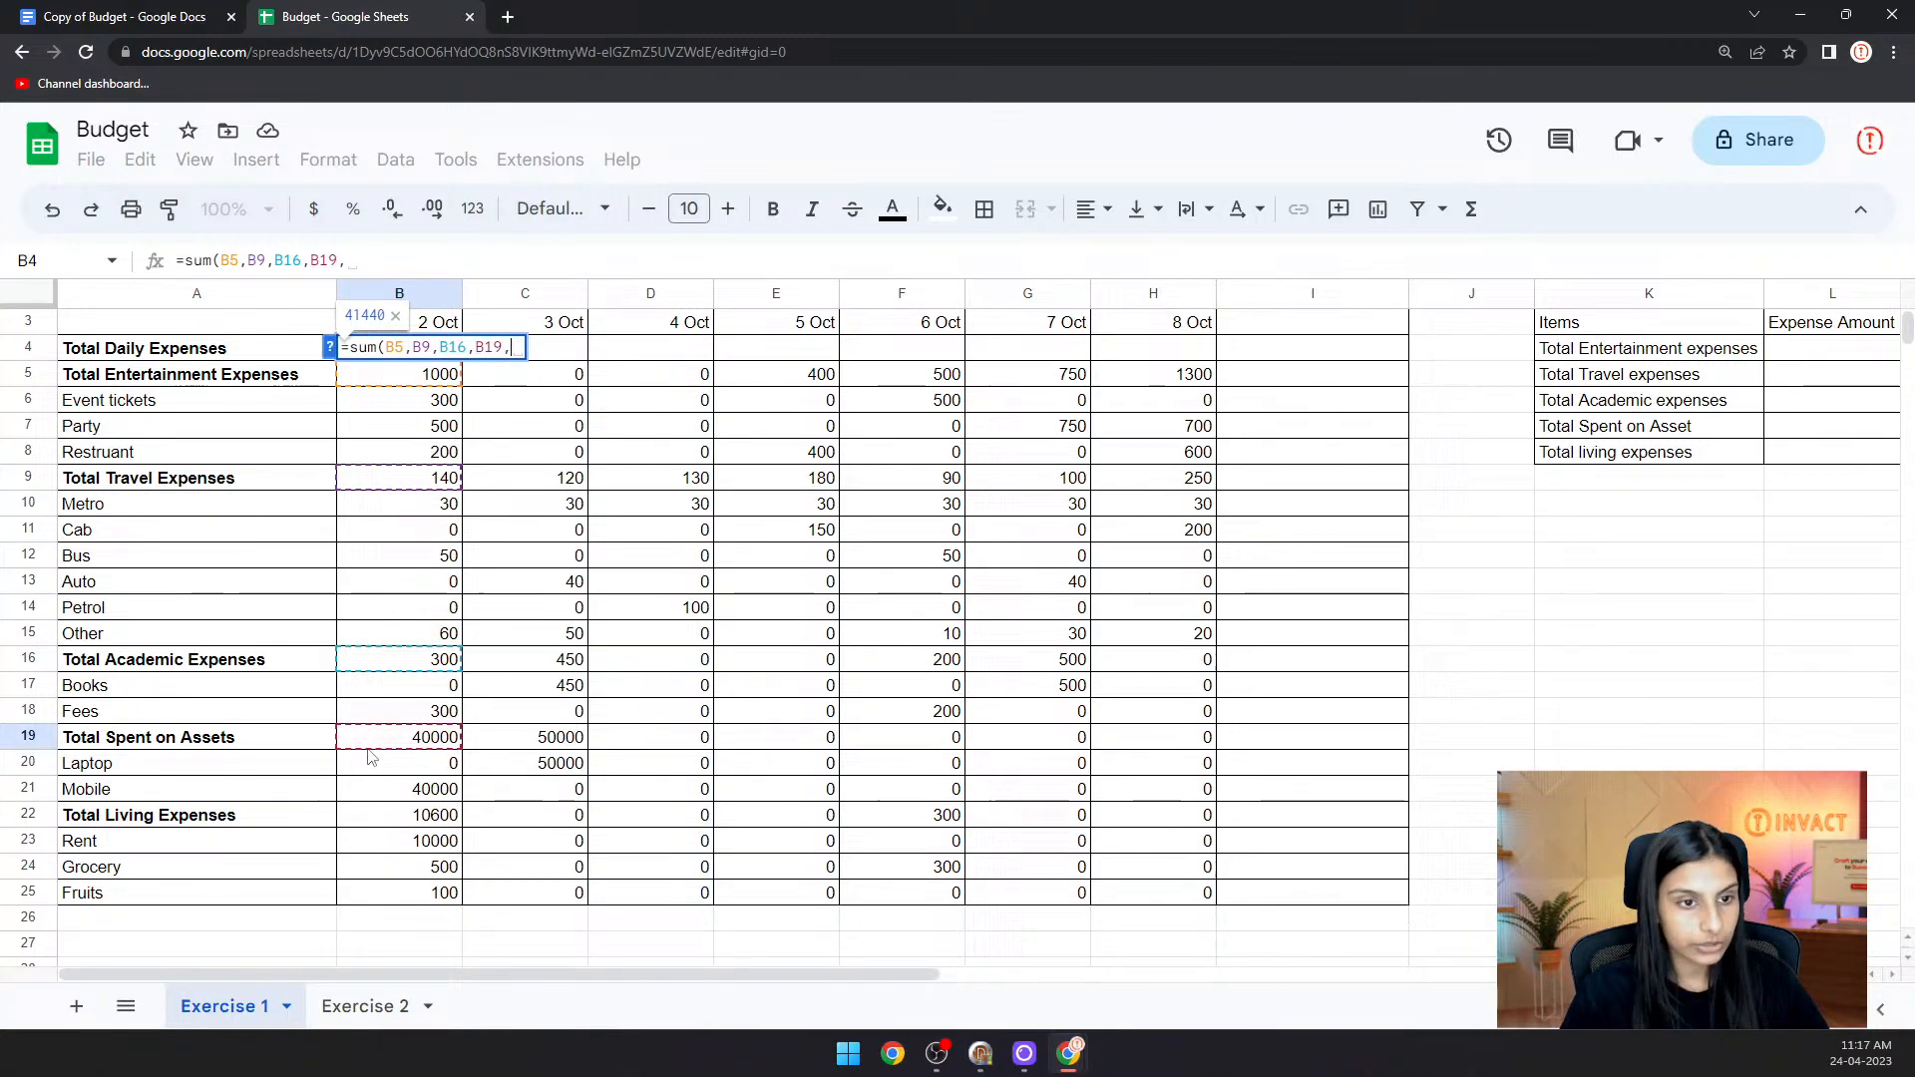
left_click(410, 819)
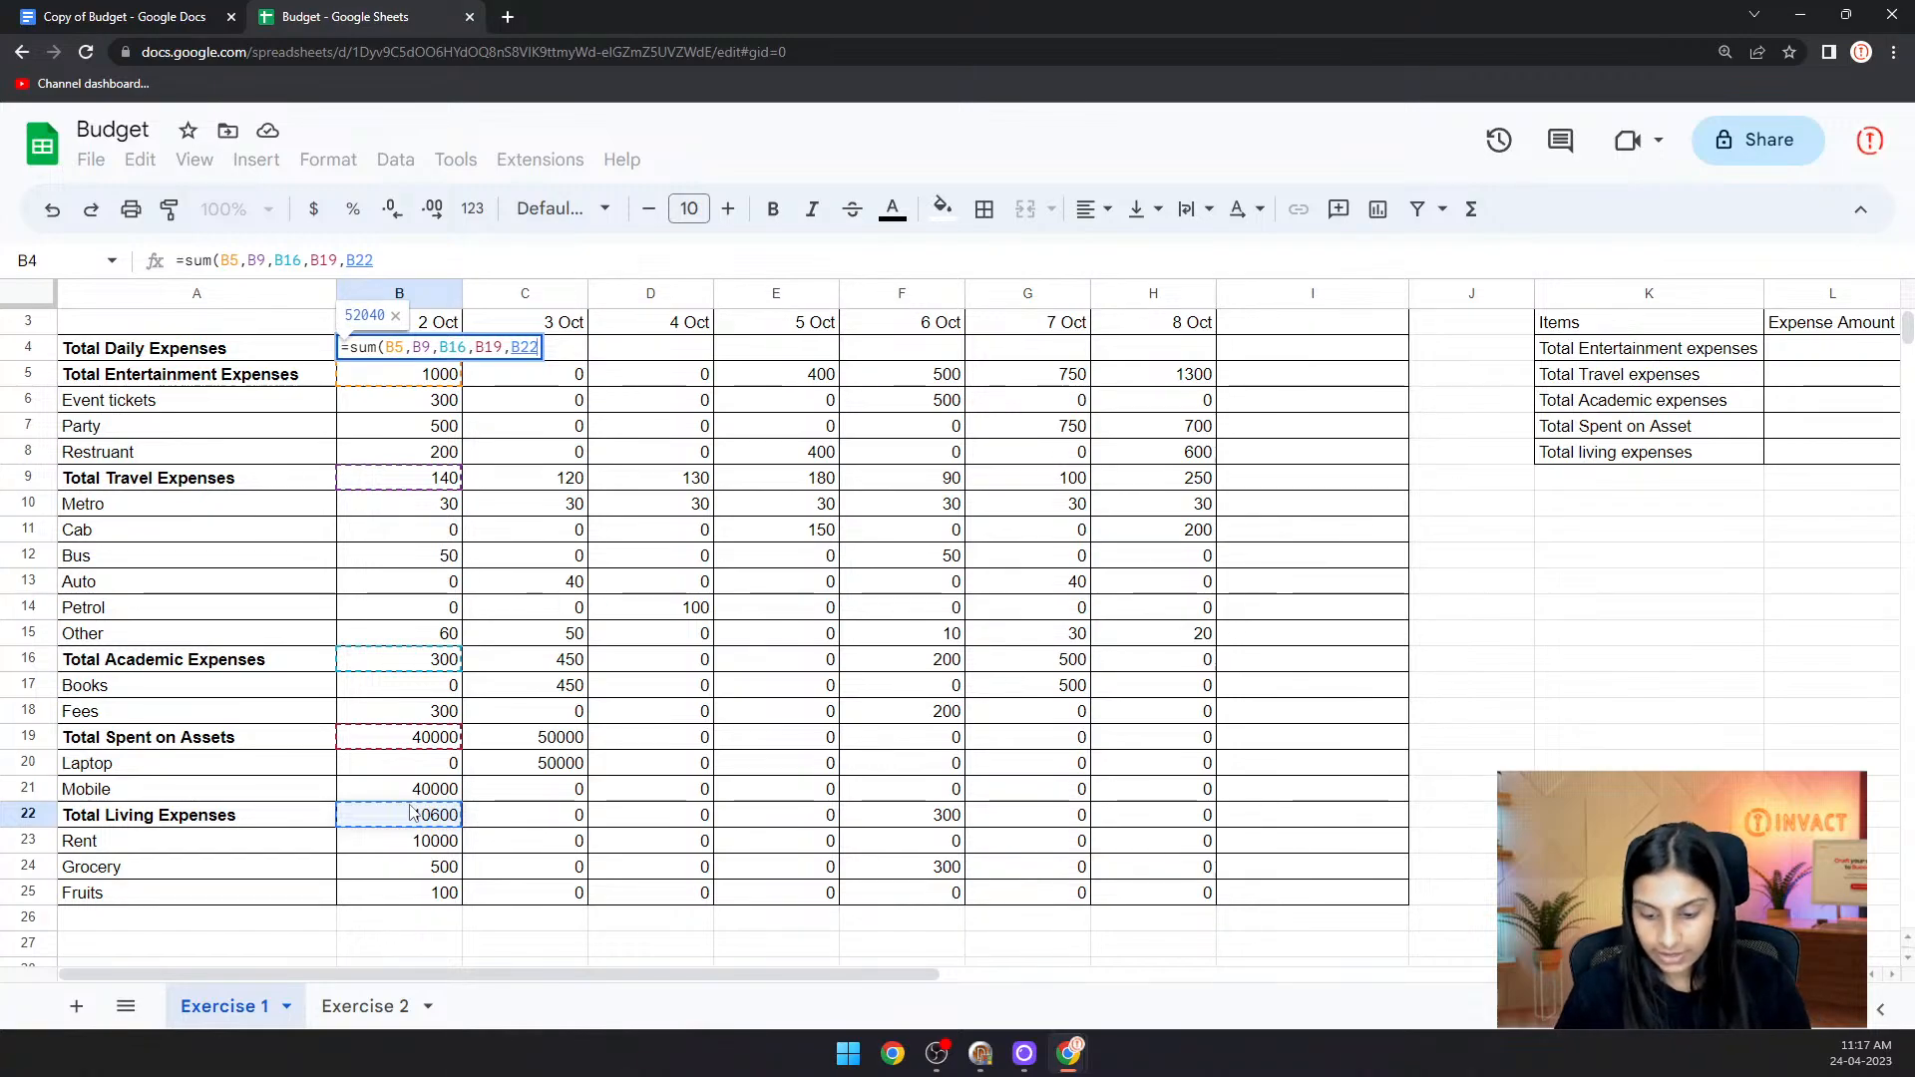
type(")")
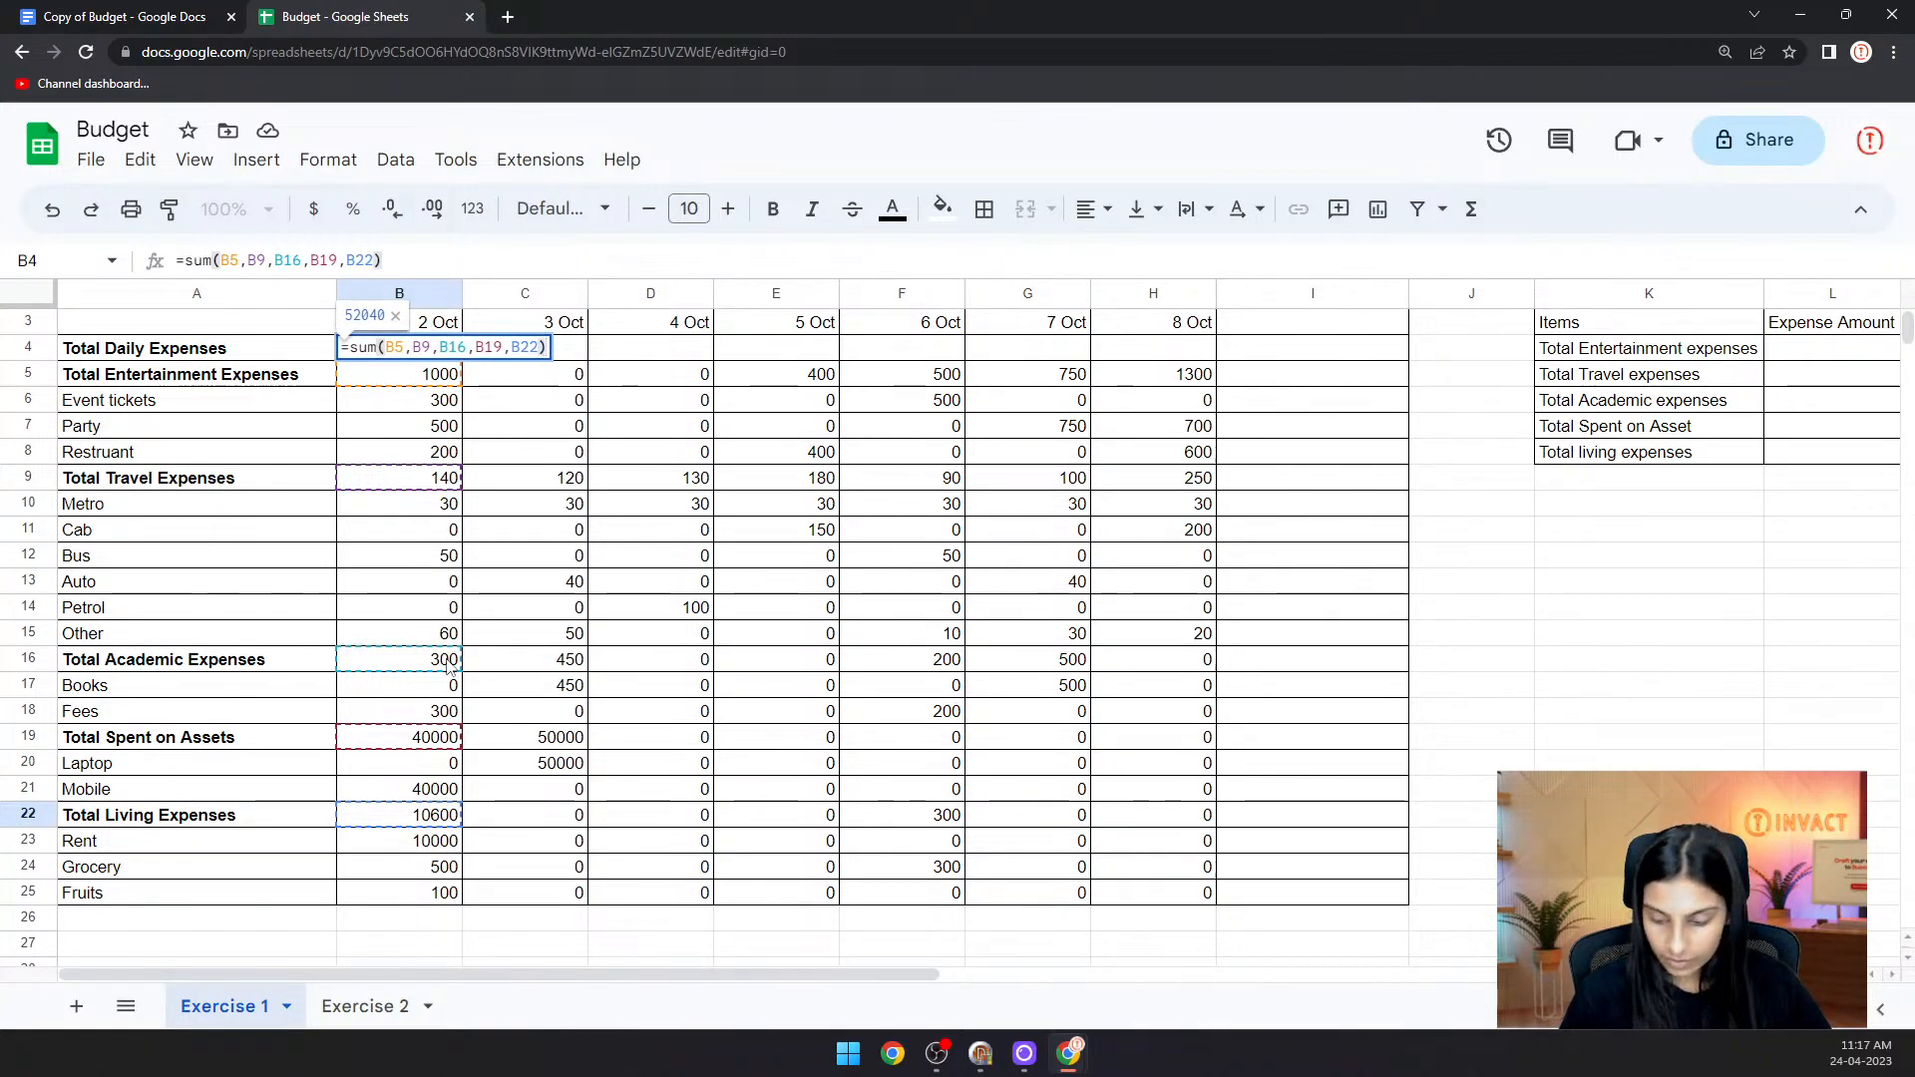
key("Return")
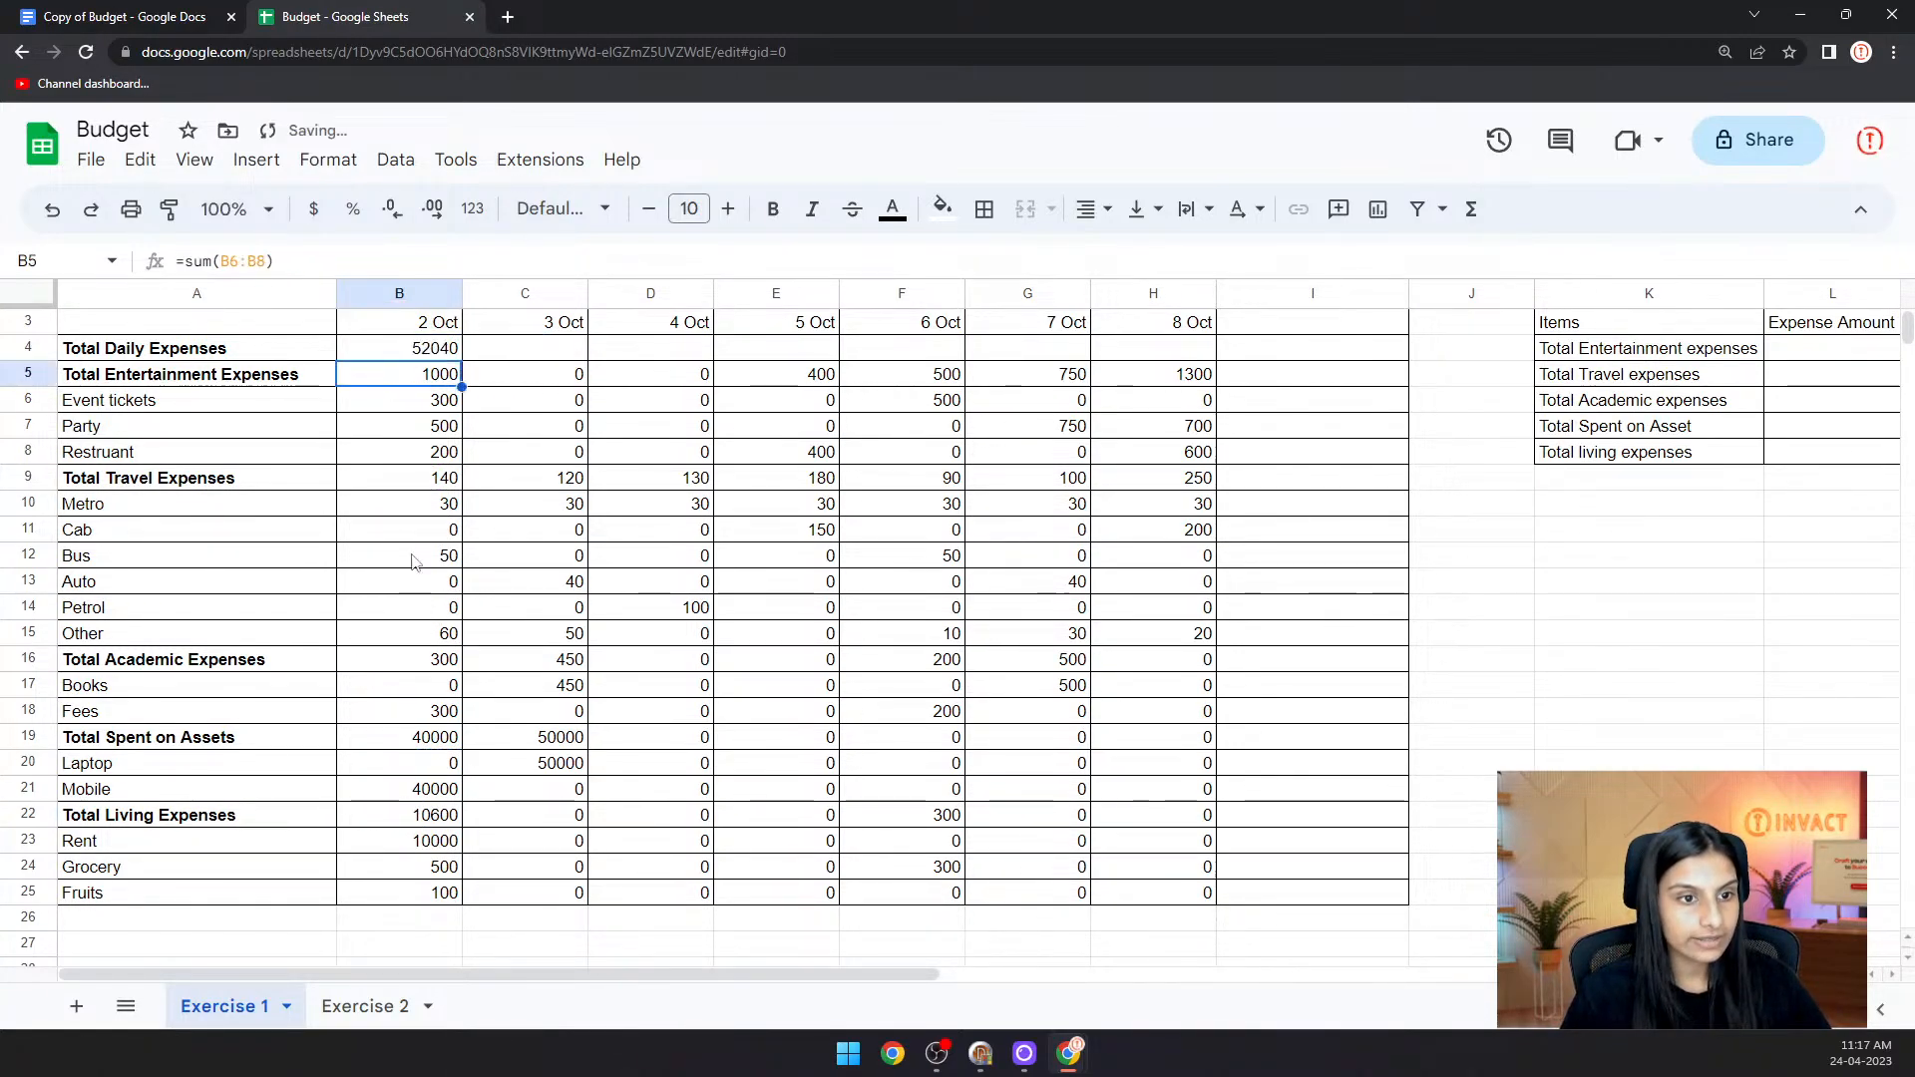
left_click(432, 355)
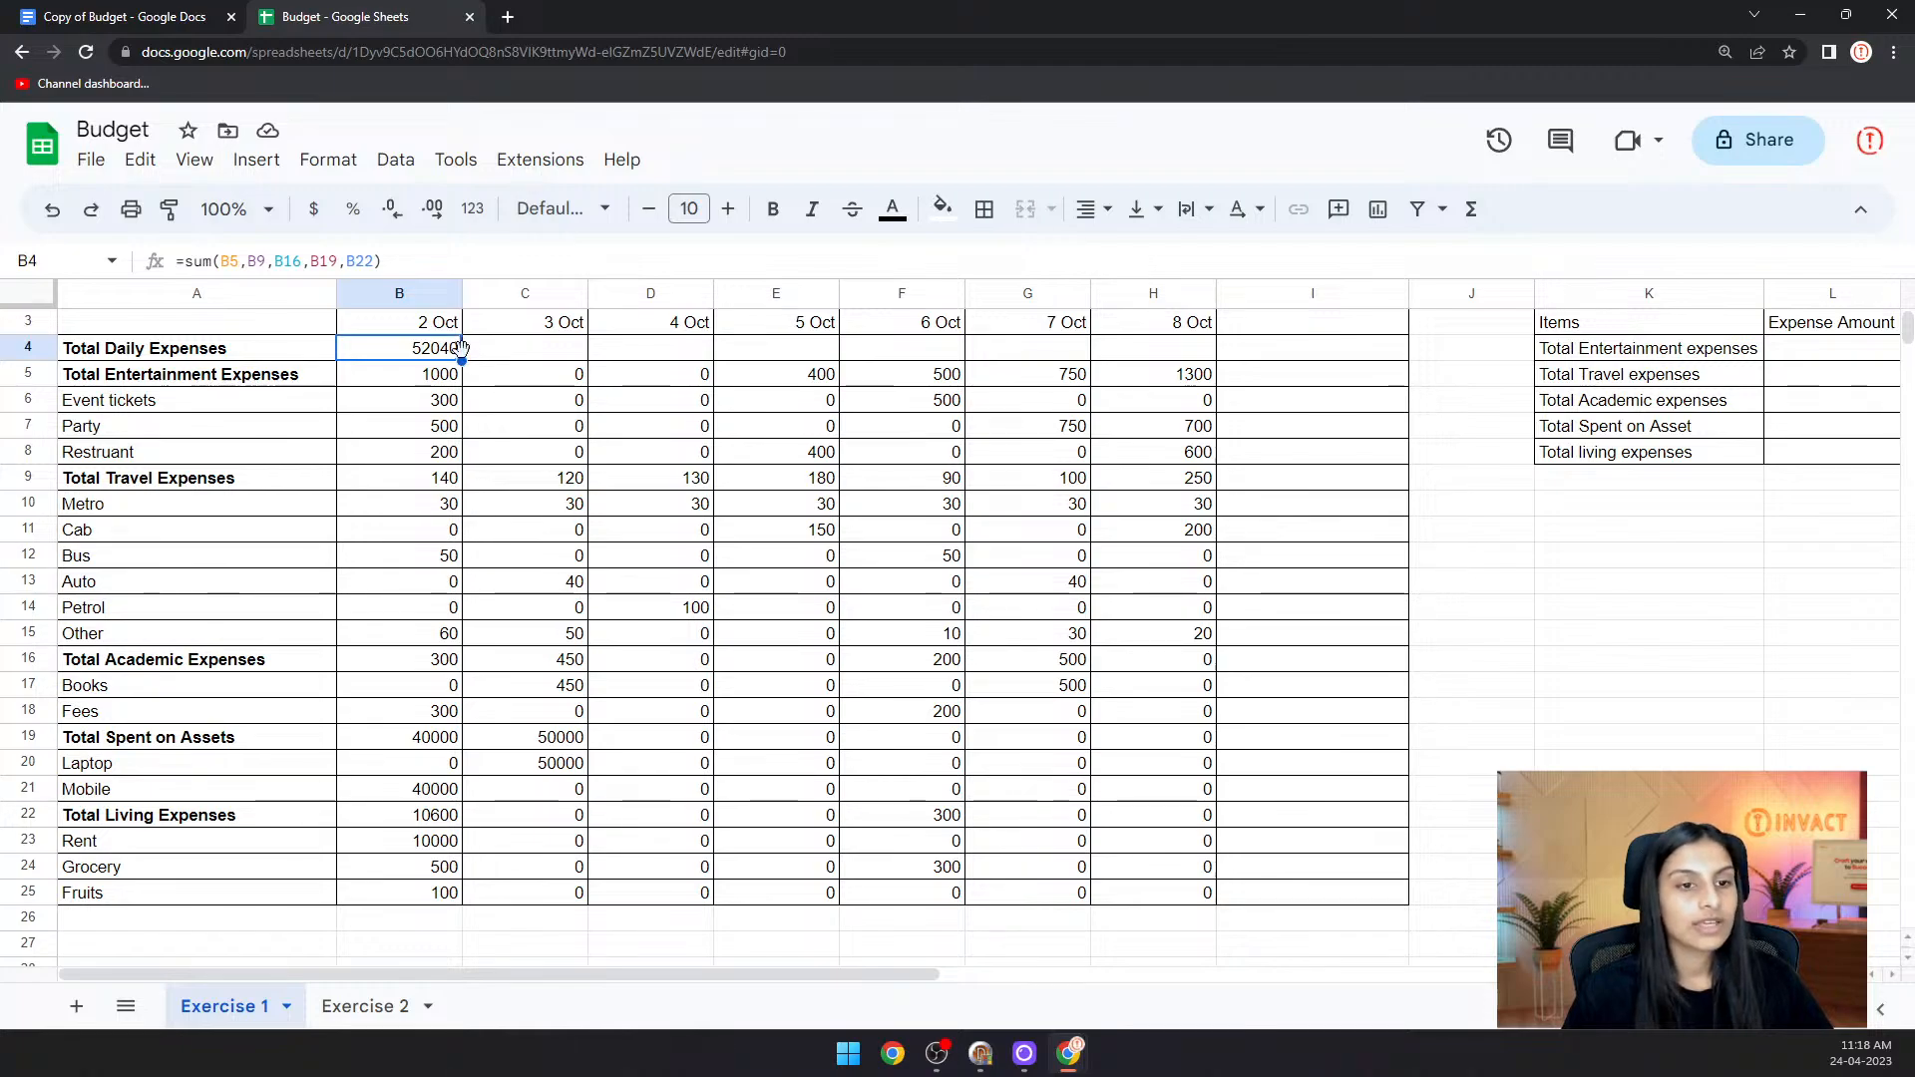
left_click_drag(461, 356, 1163, 347)
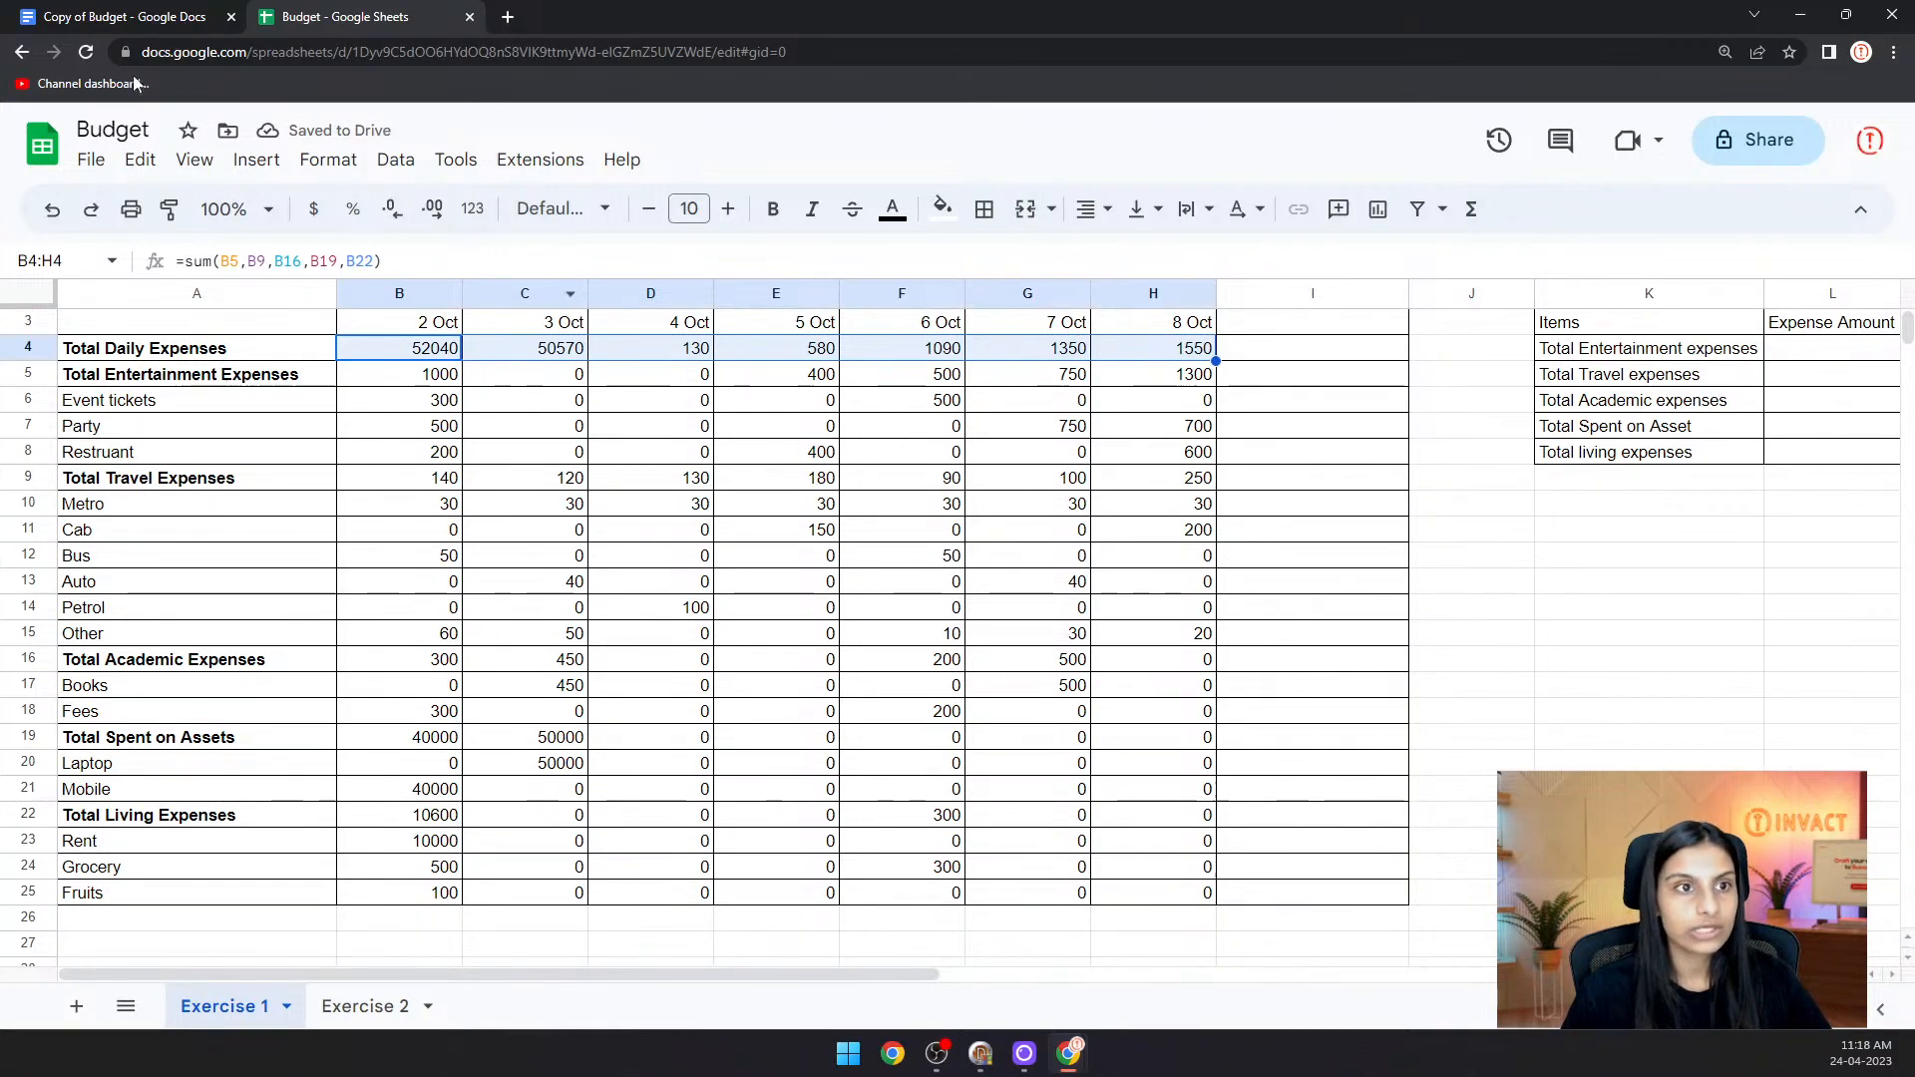
- Read the Step 3 grand total instructions in the Copy of Budget document, and return to the Budget spreadsheet
left_click(118, 17)
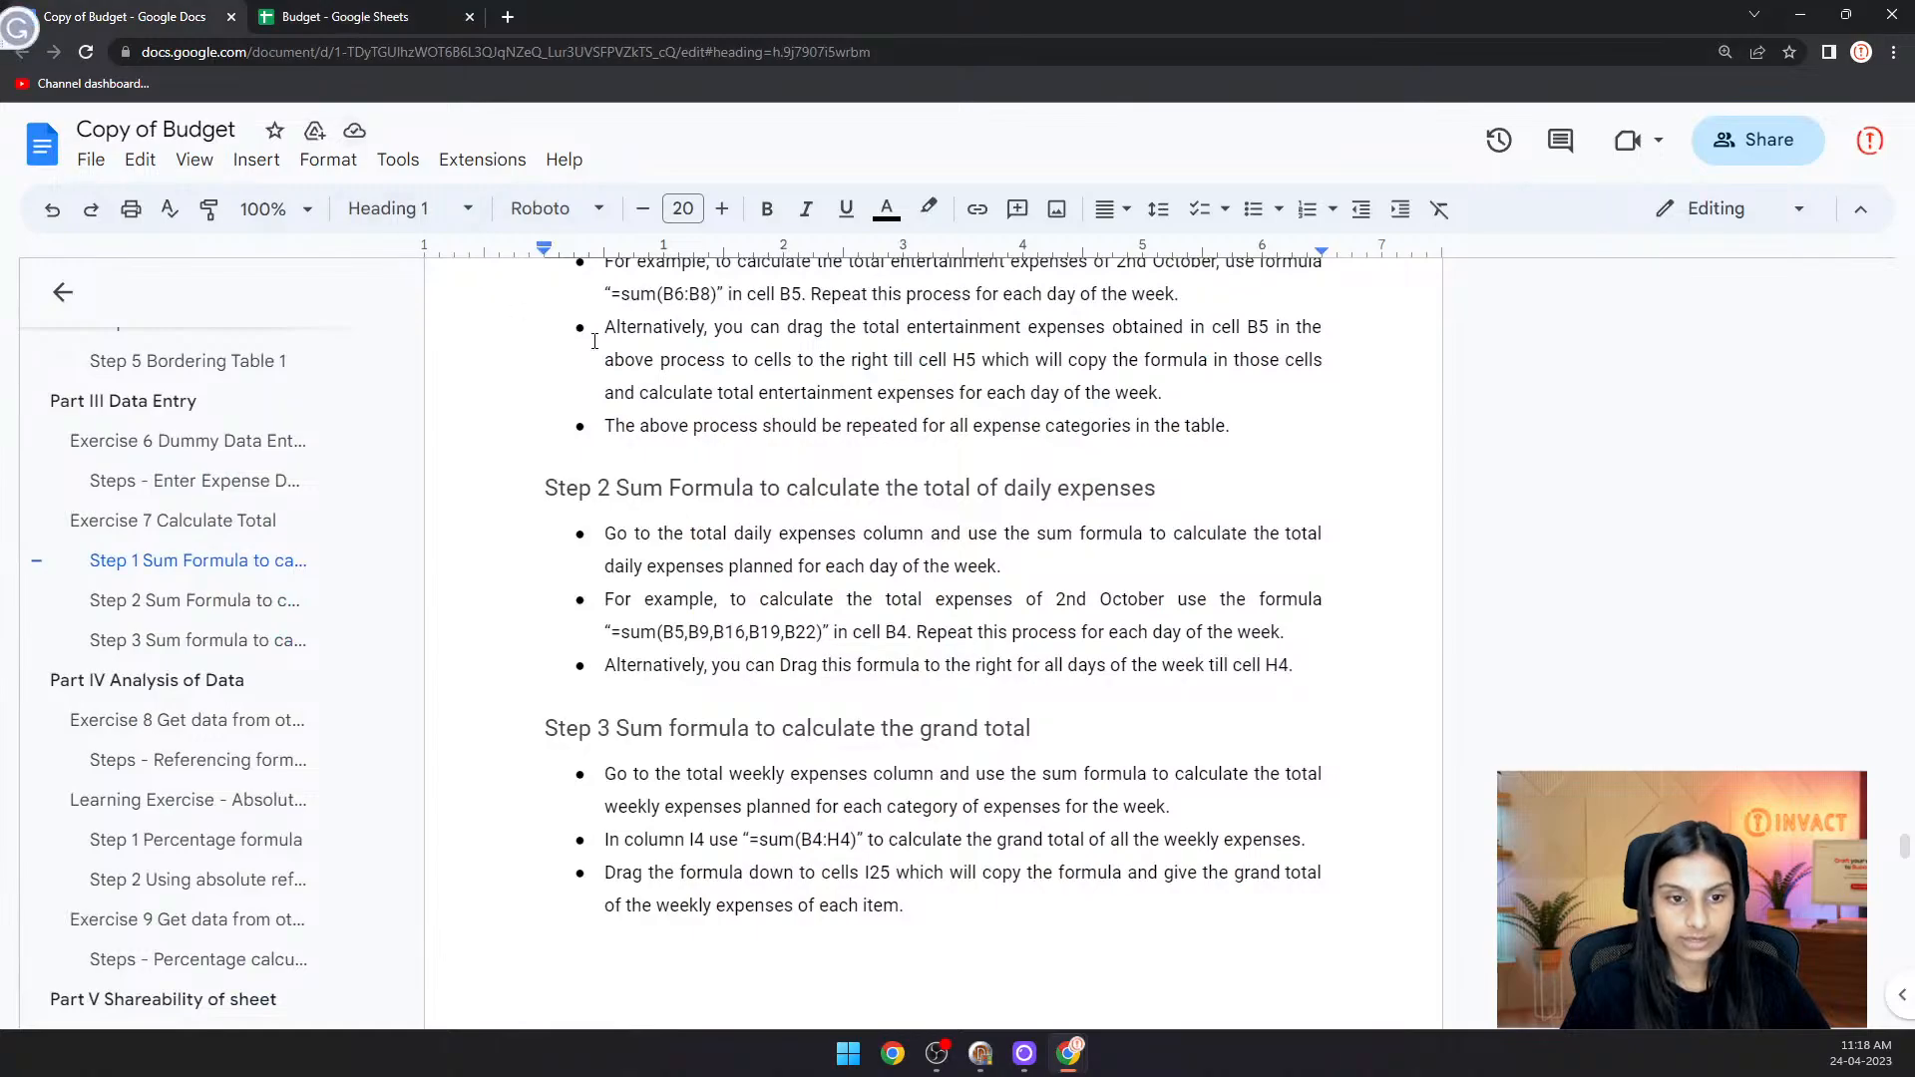
scroll(718, 589, "down", 1)
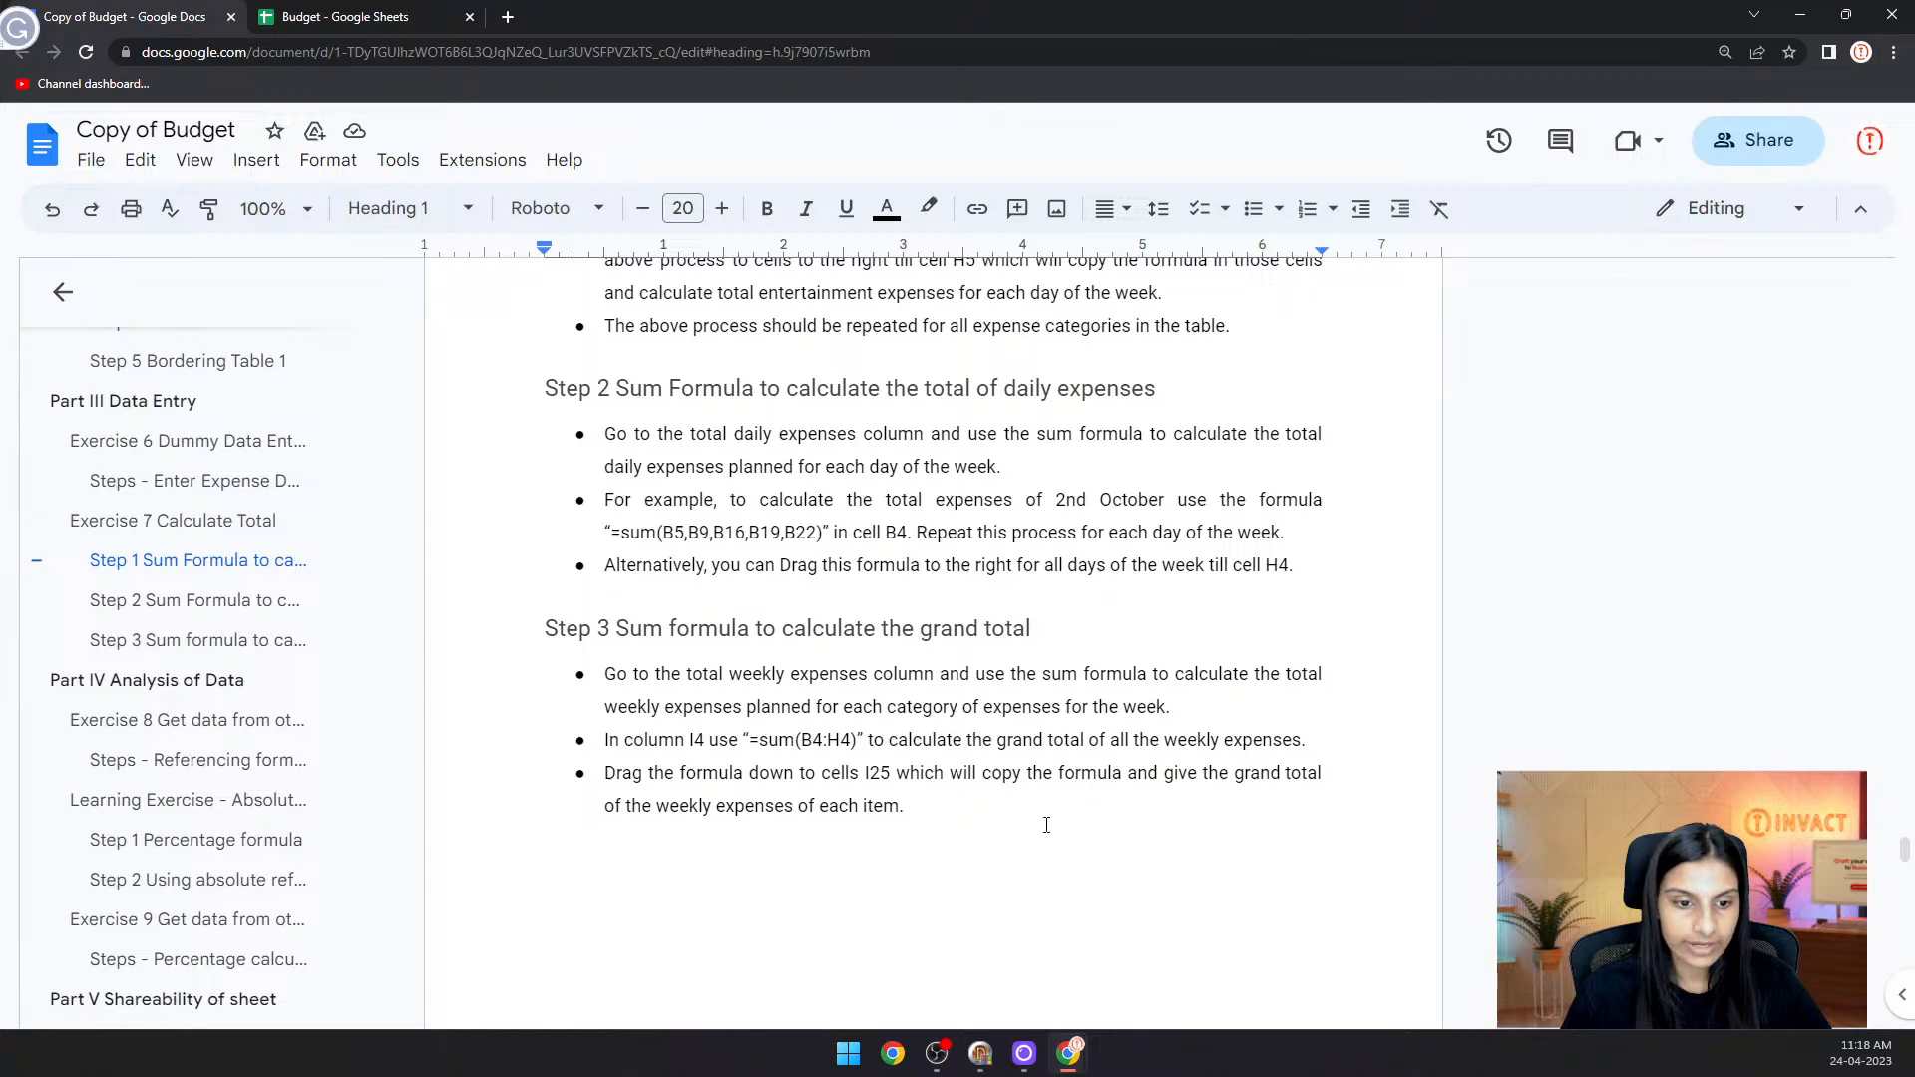
left_click(429, 27)
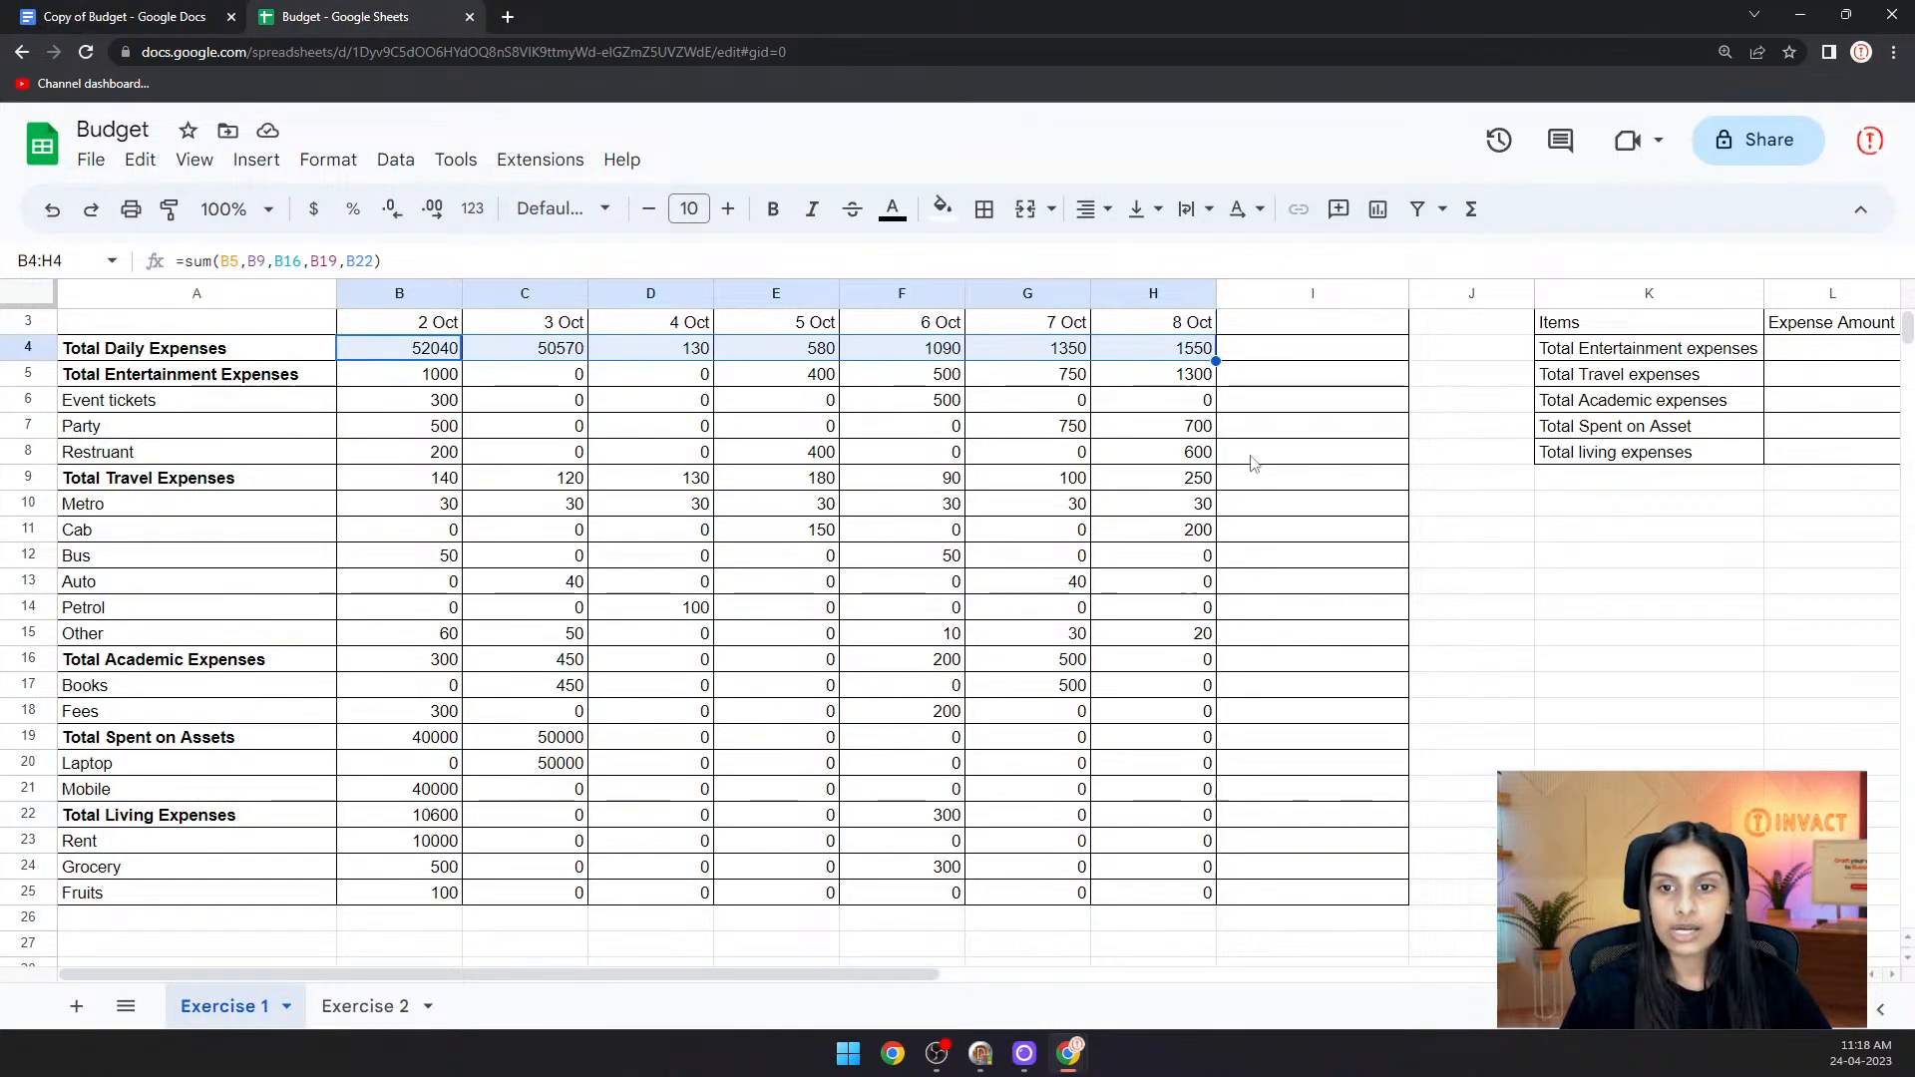
- Calculate the total weekly expenses in I4 with =sum(B4:H4) and copy the formula down through I25
scroll(1252, 461, "up", 1)
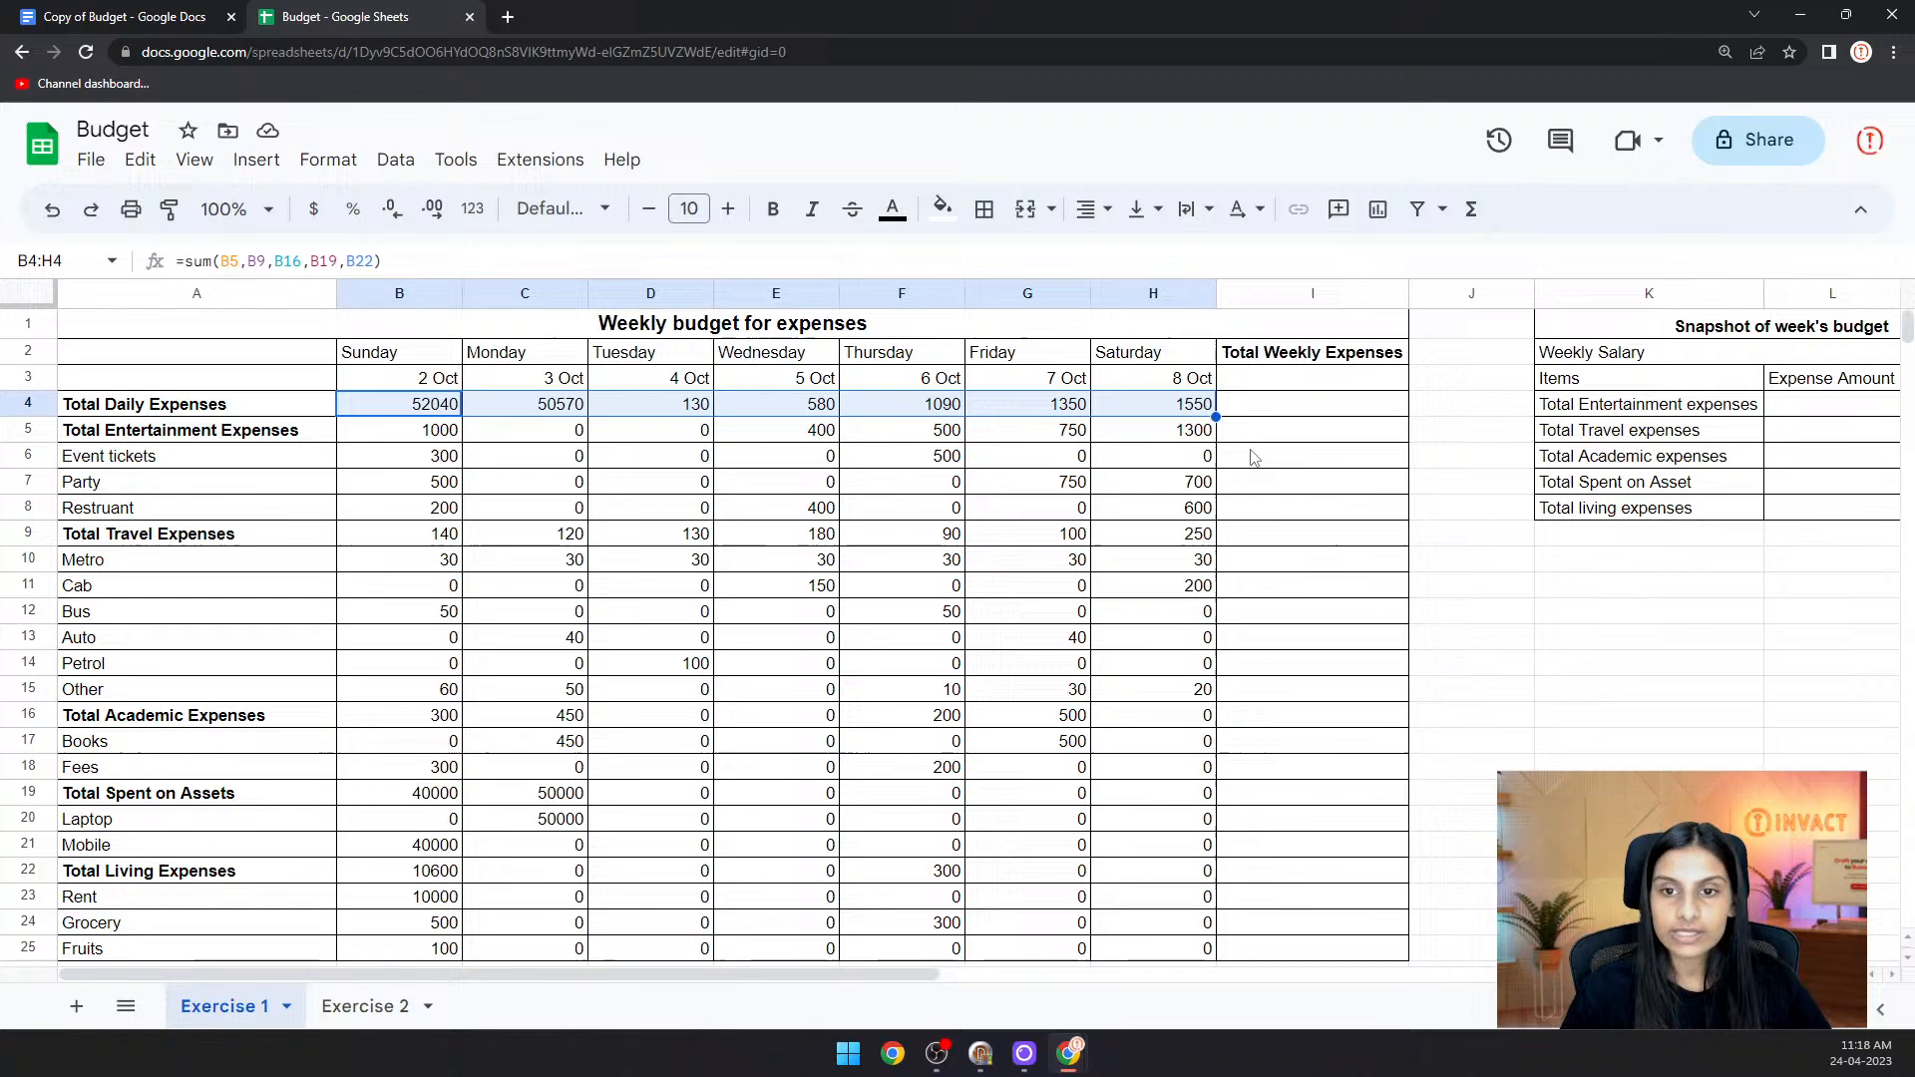
left_click(1308, 413)
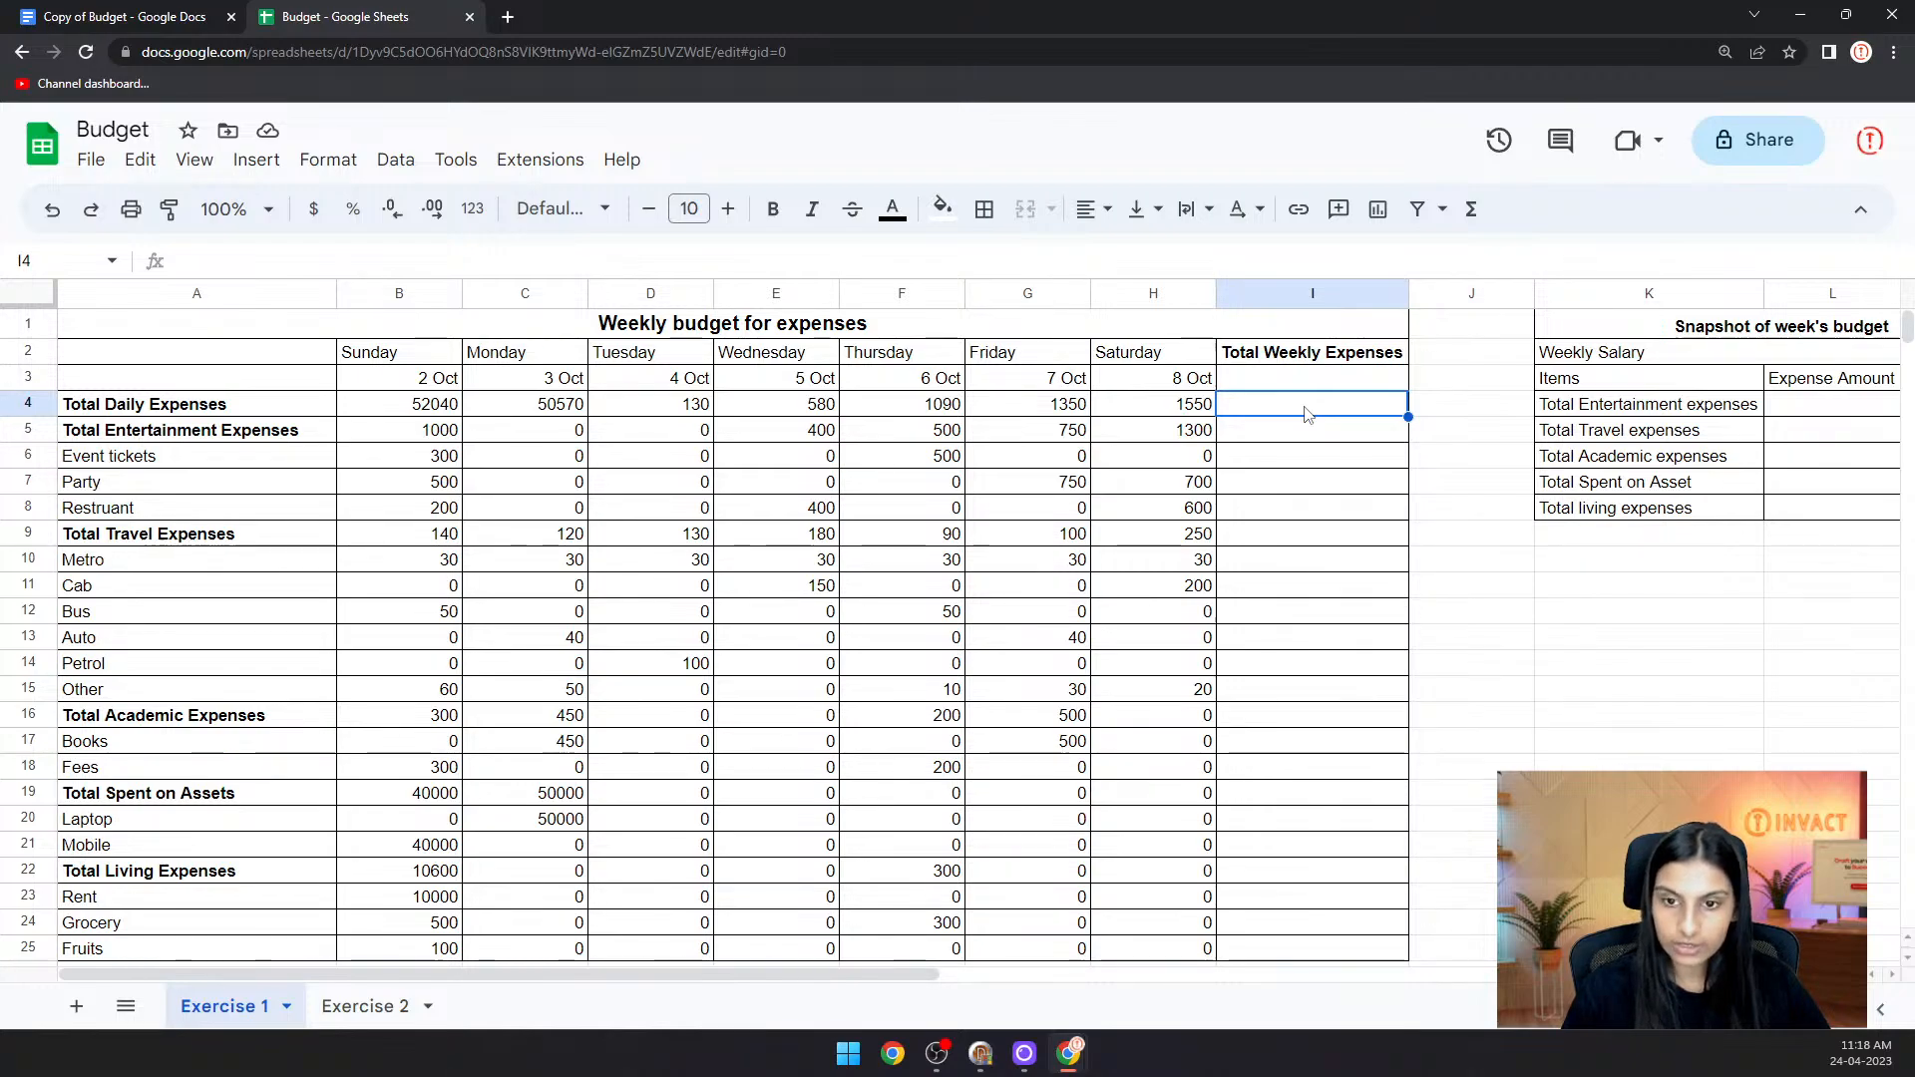
type("=sum(")
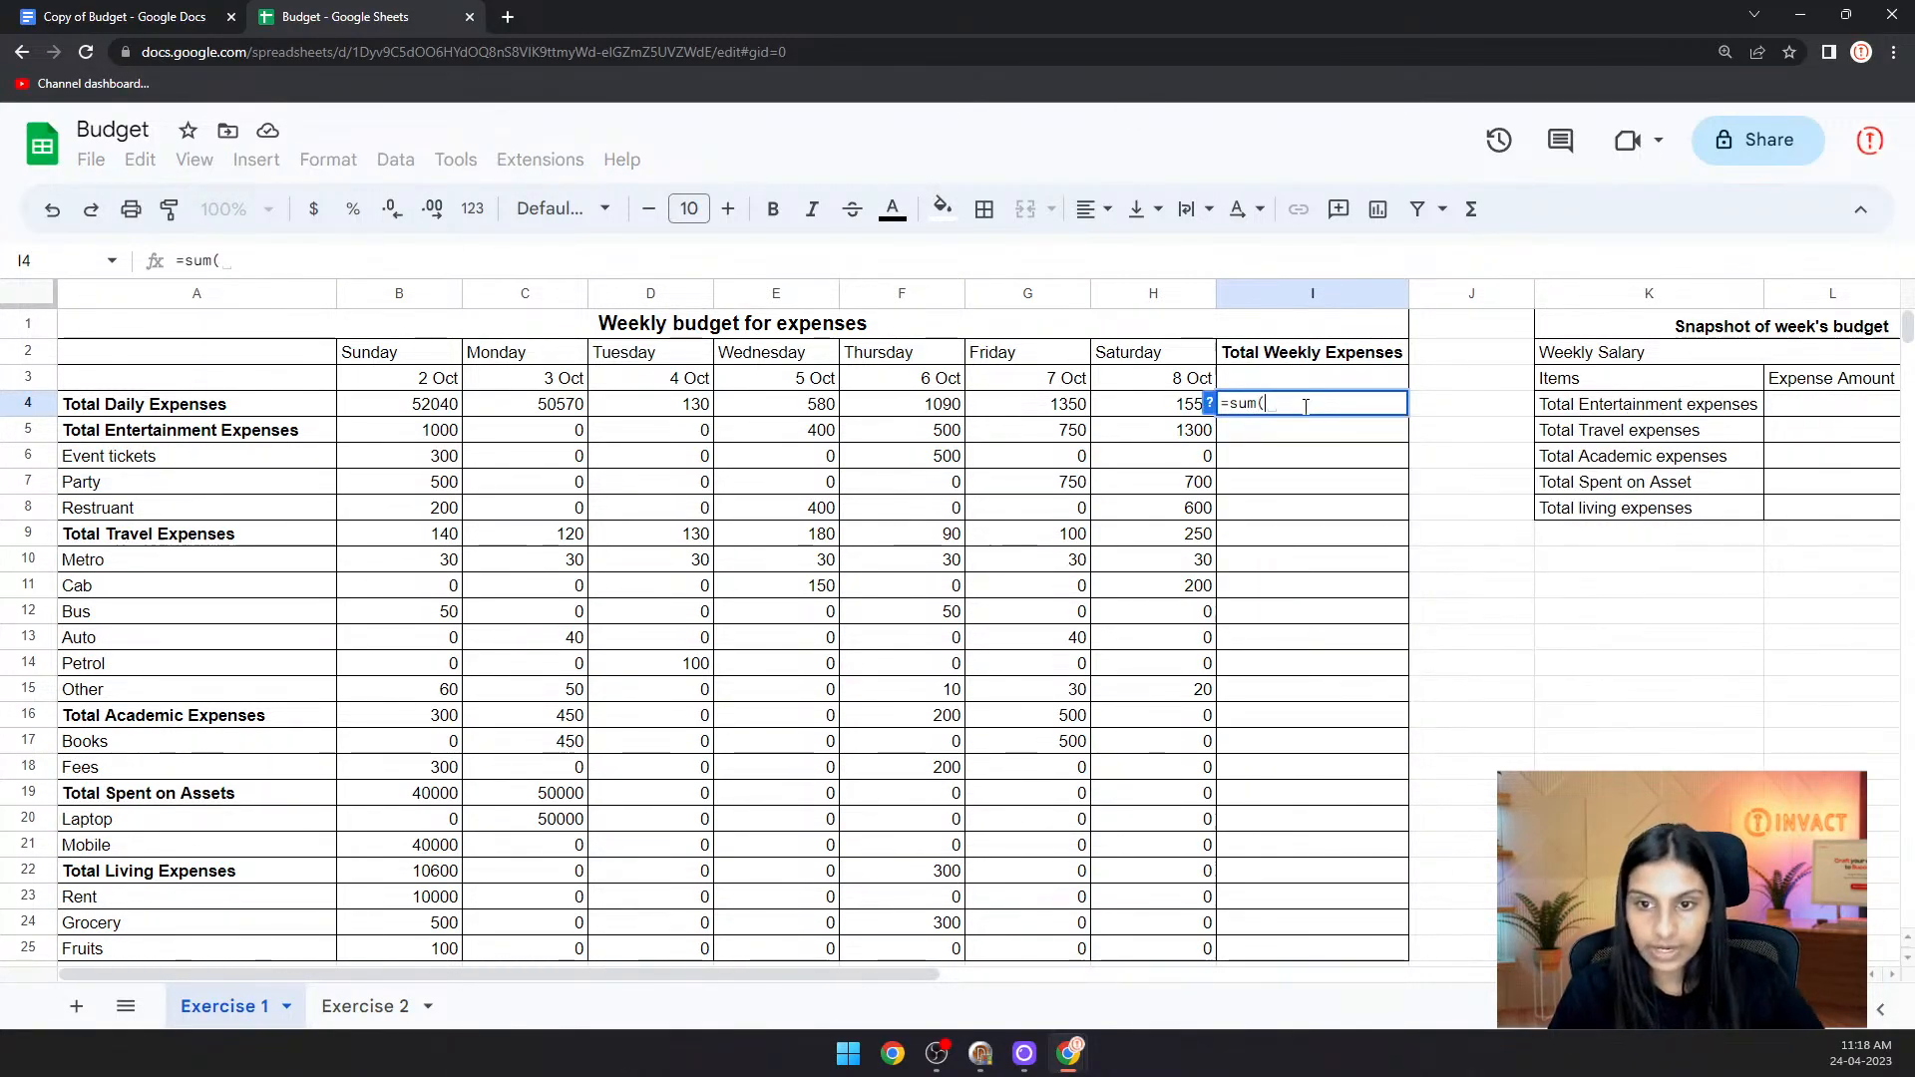
left_click(457, 403)
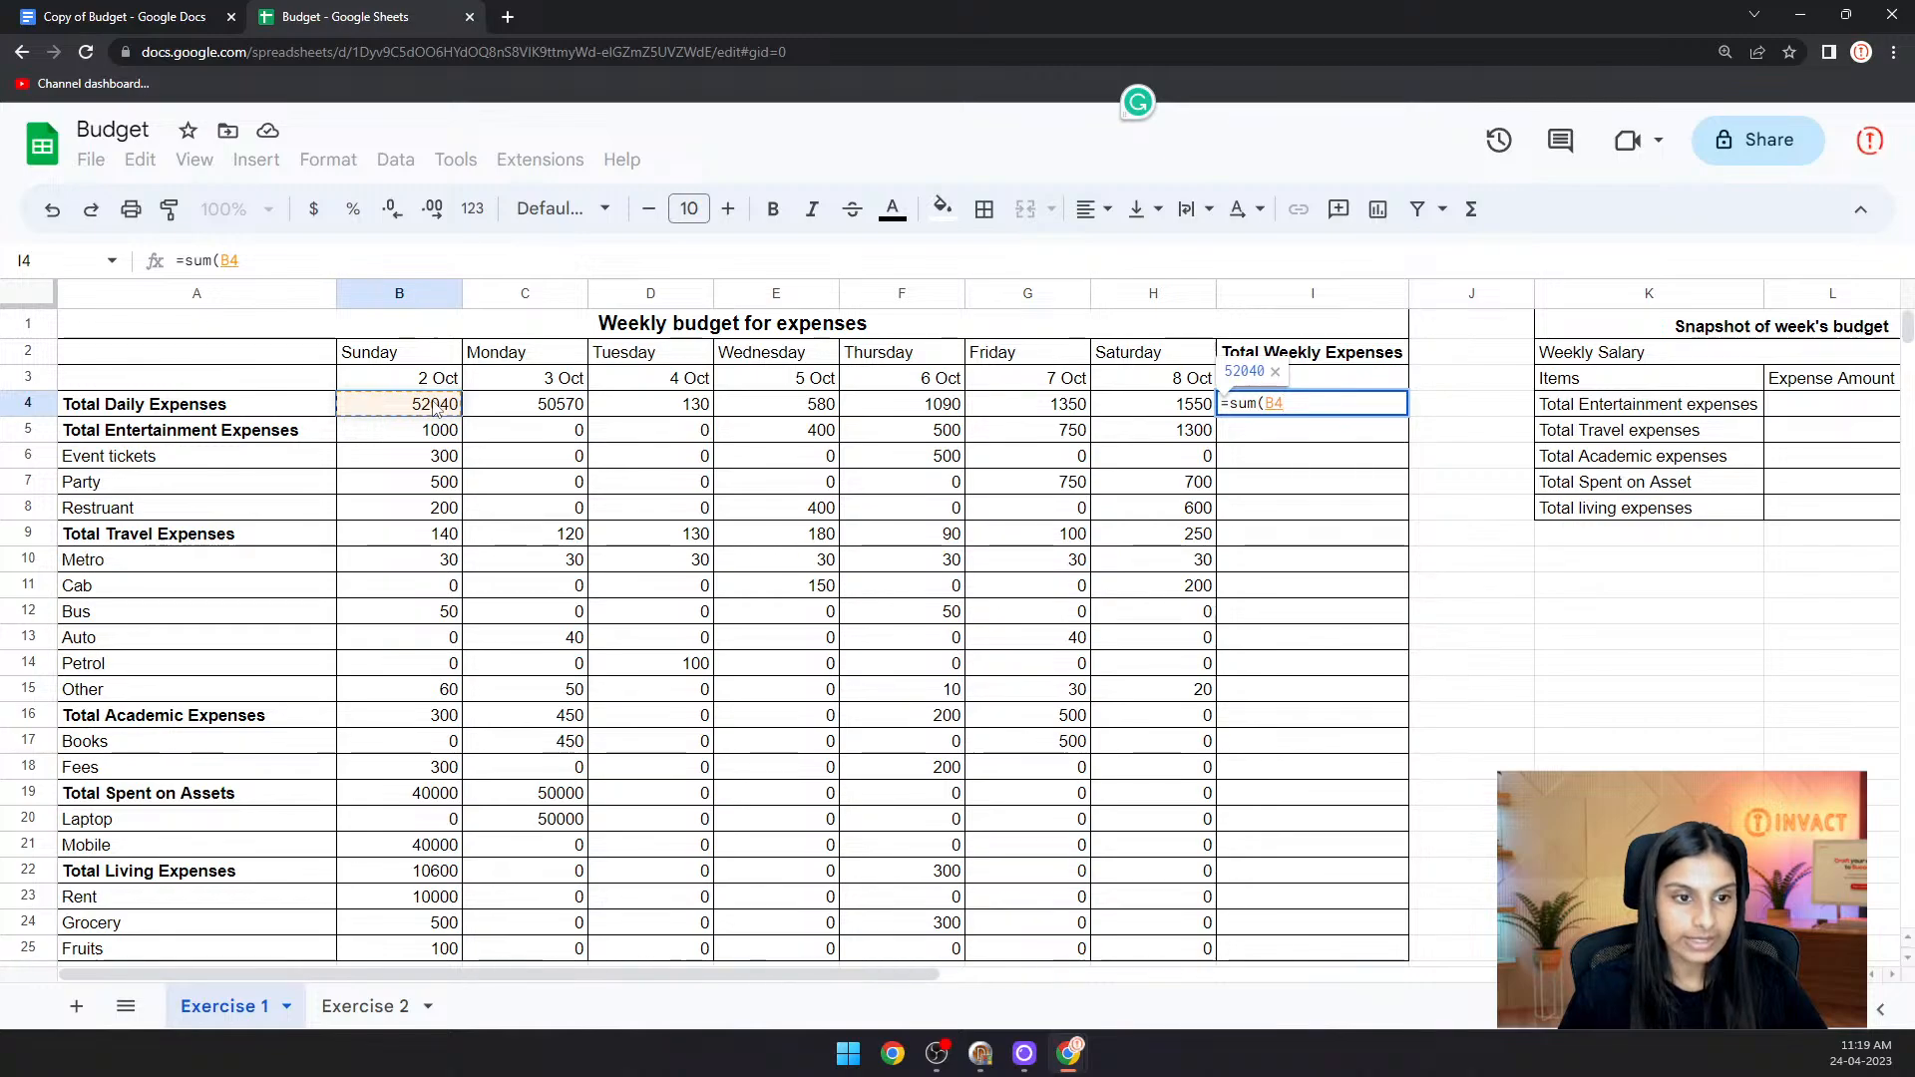
left_click_drag(435, 405, 1075, 406)
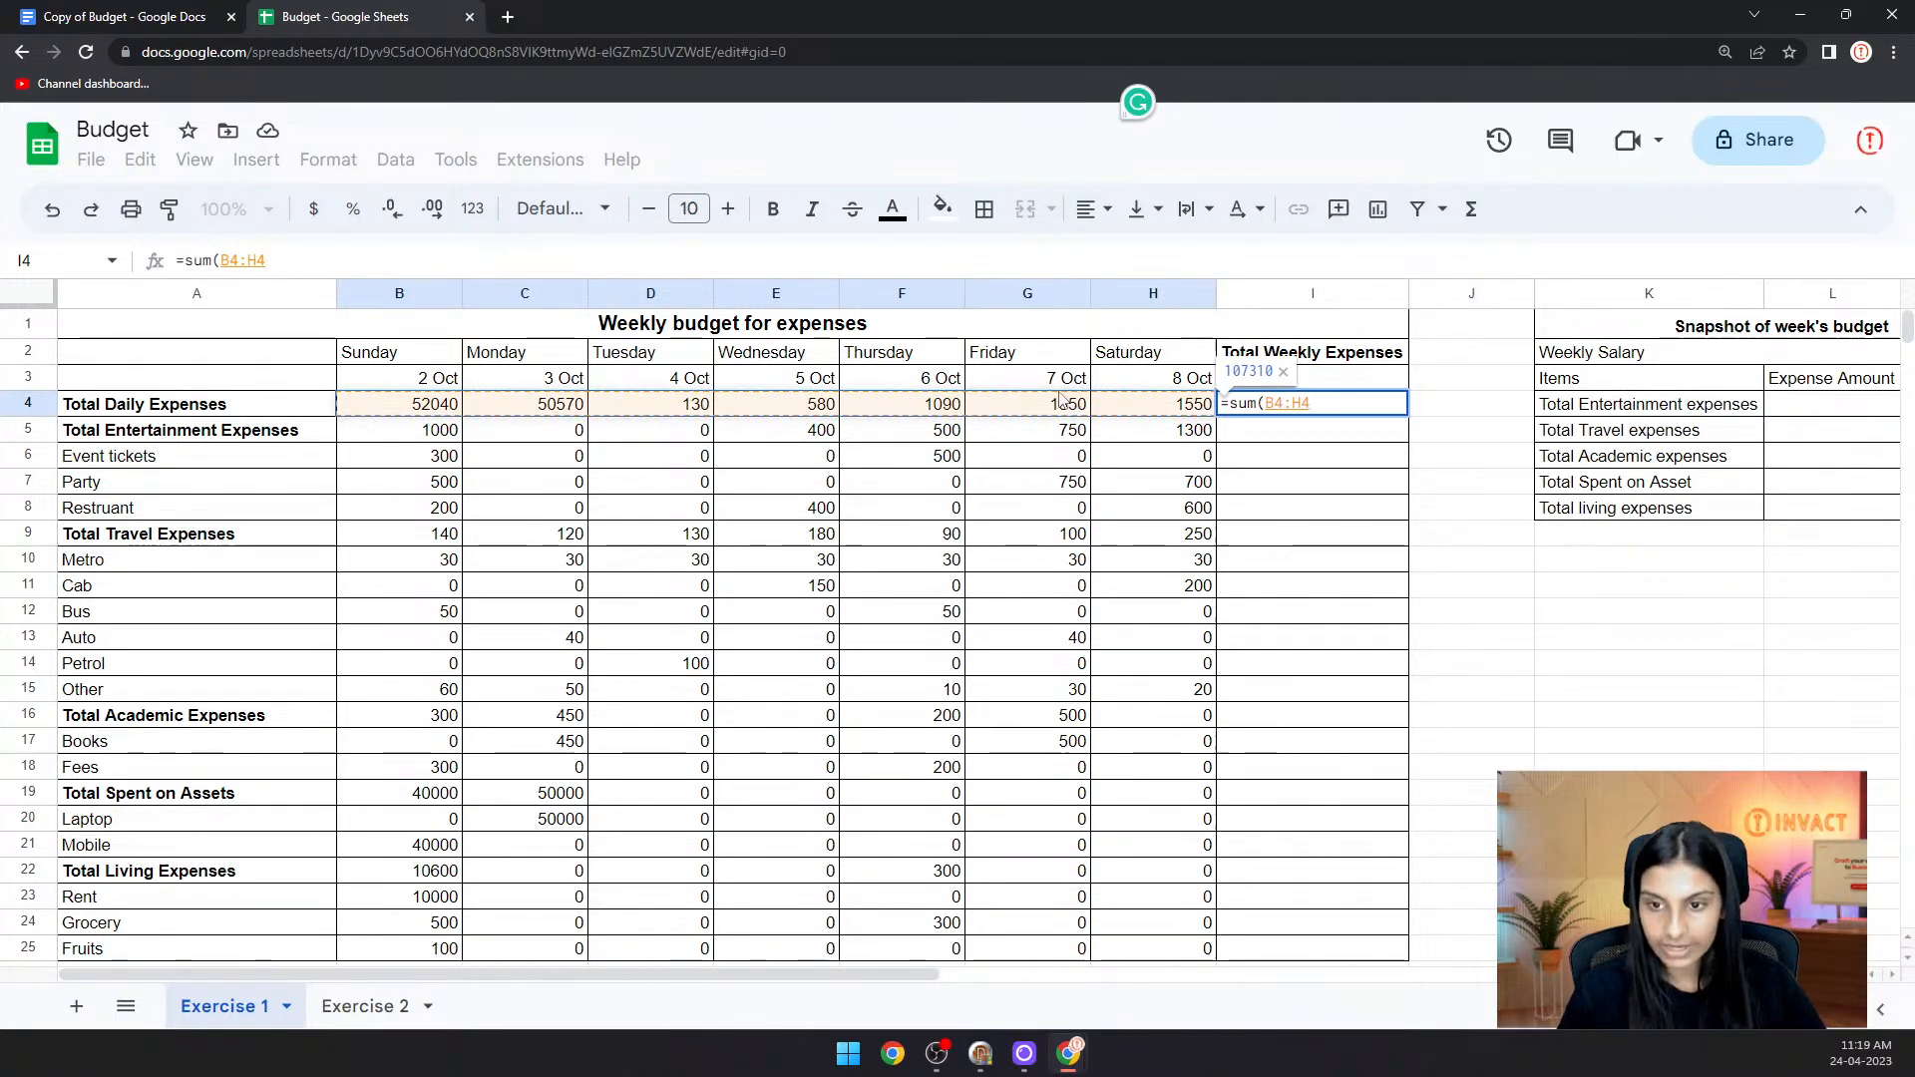
type(")")
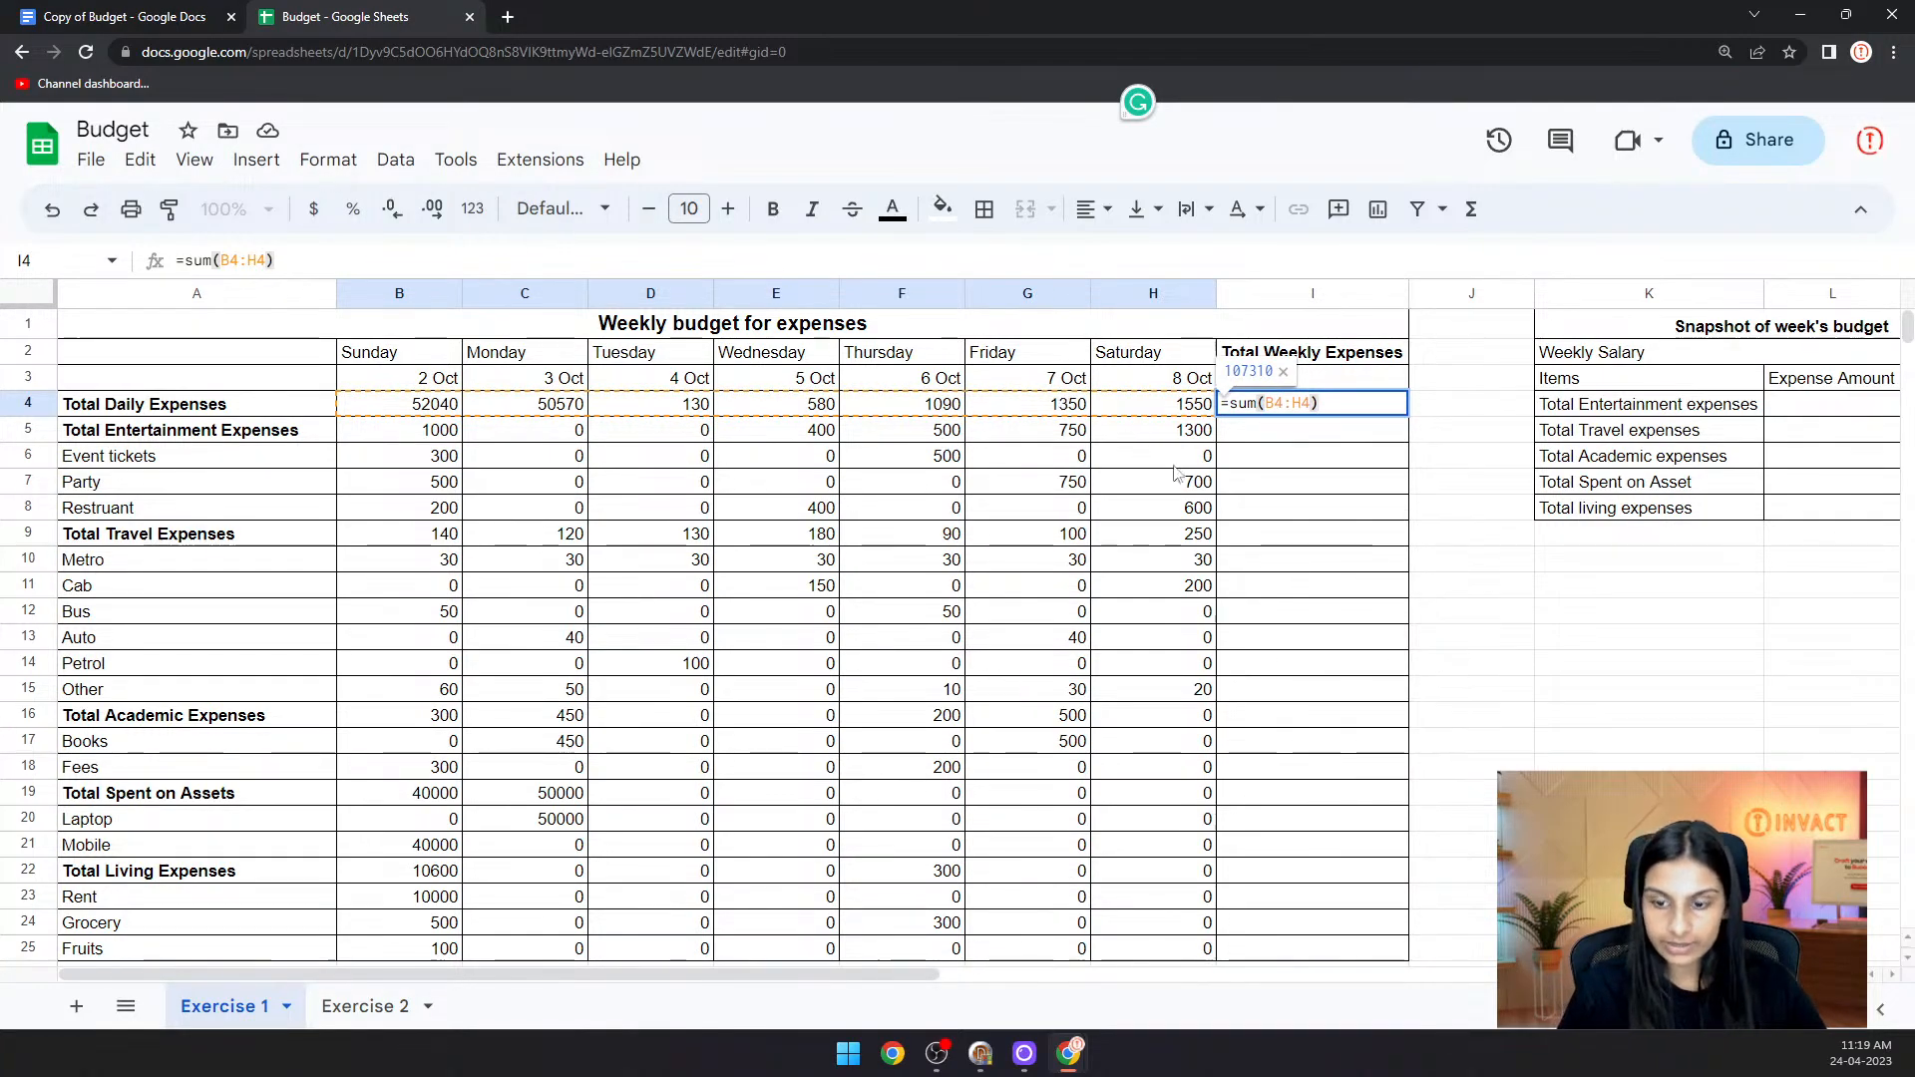
key("Return")
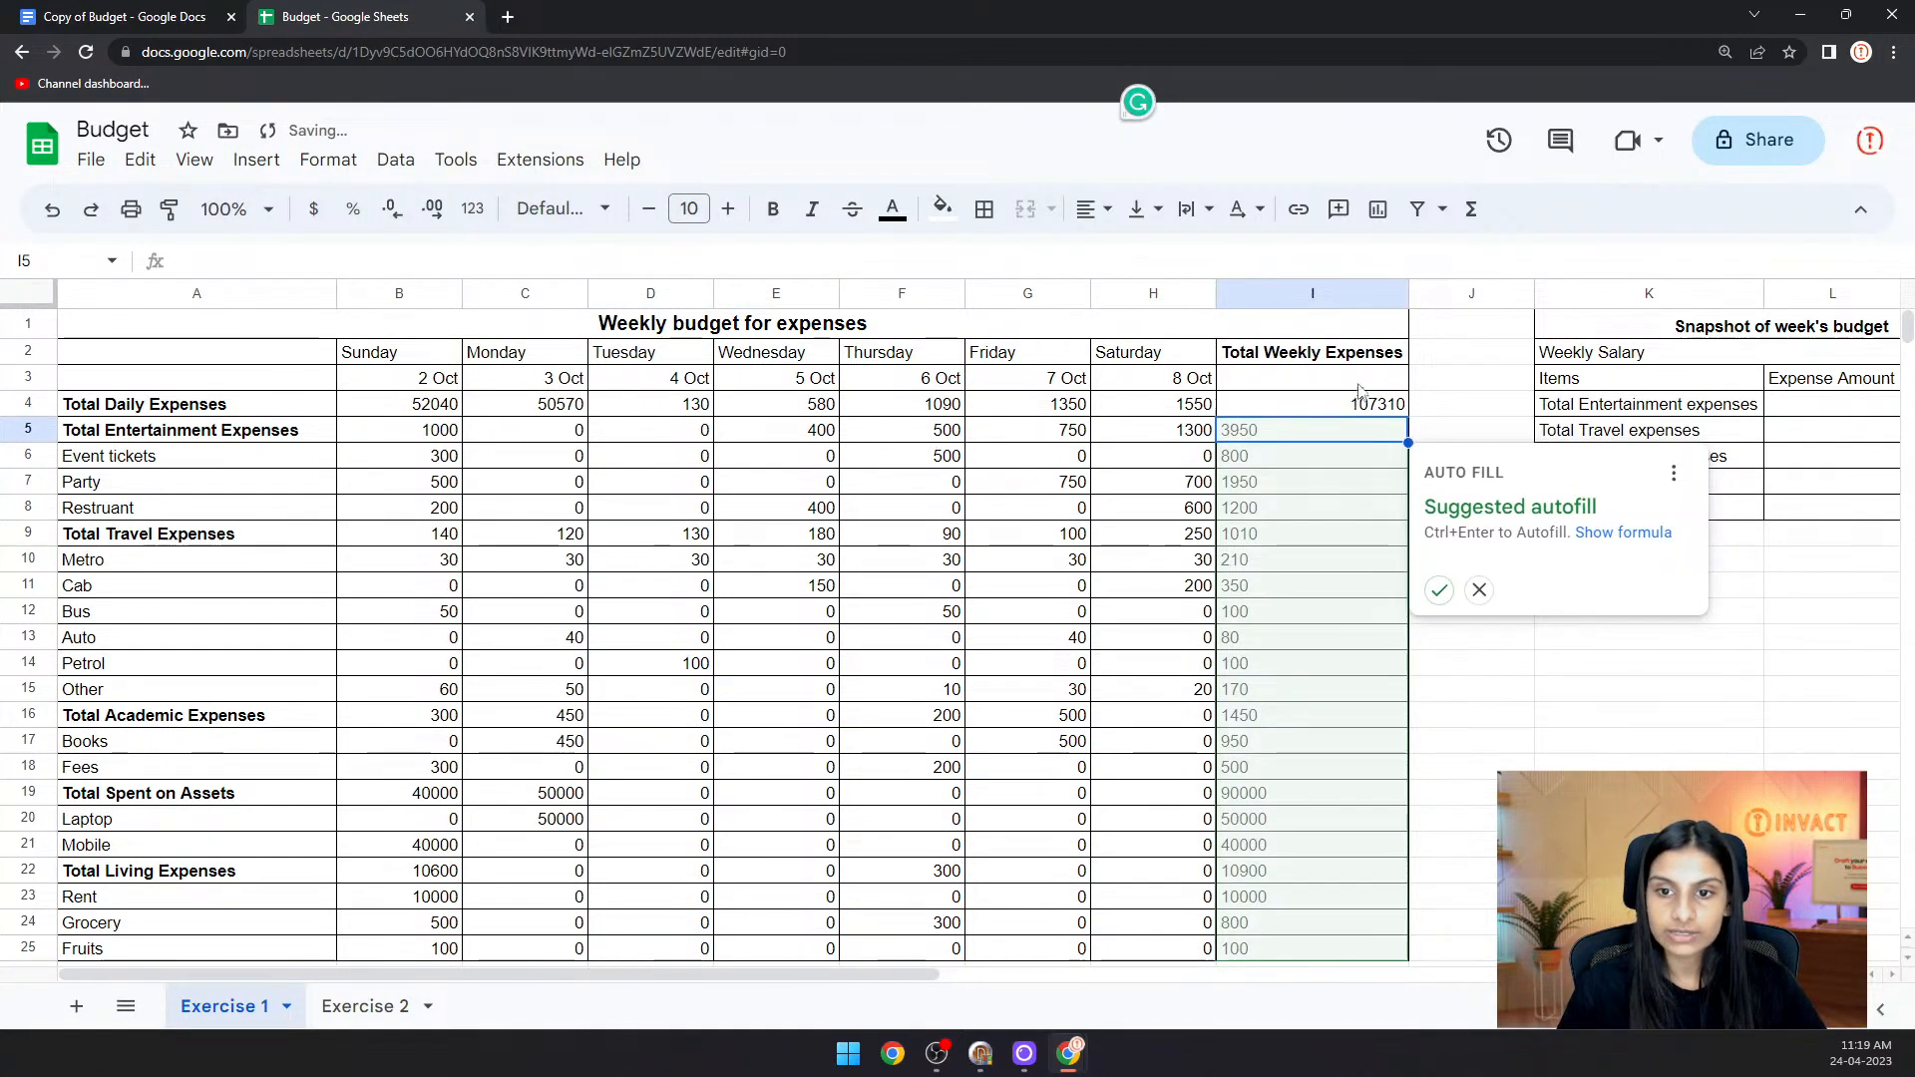
left_click(1296, 411)
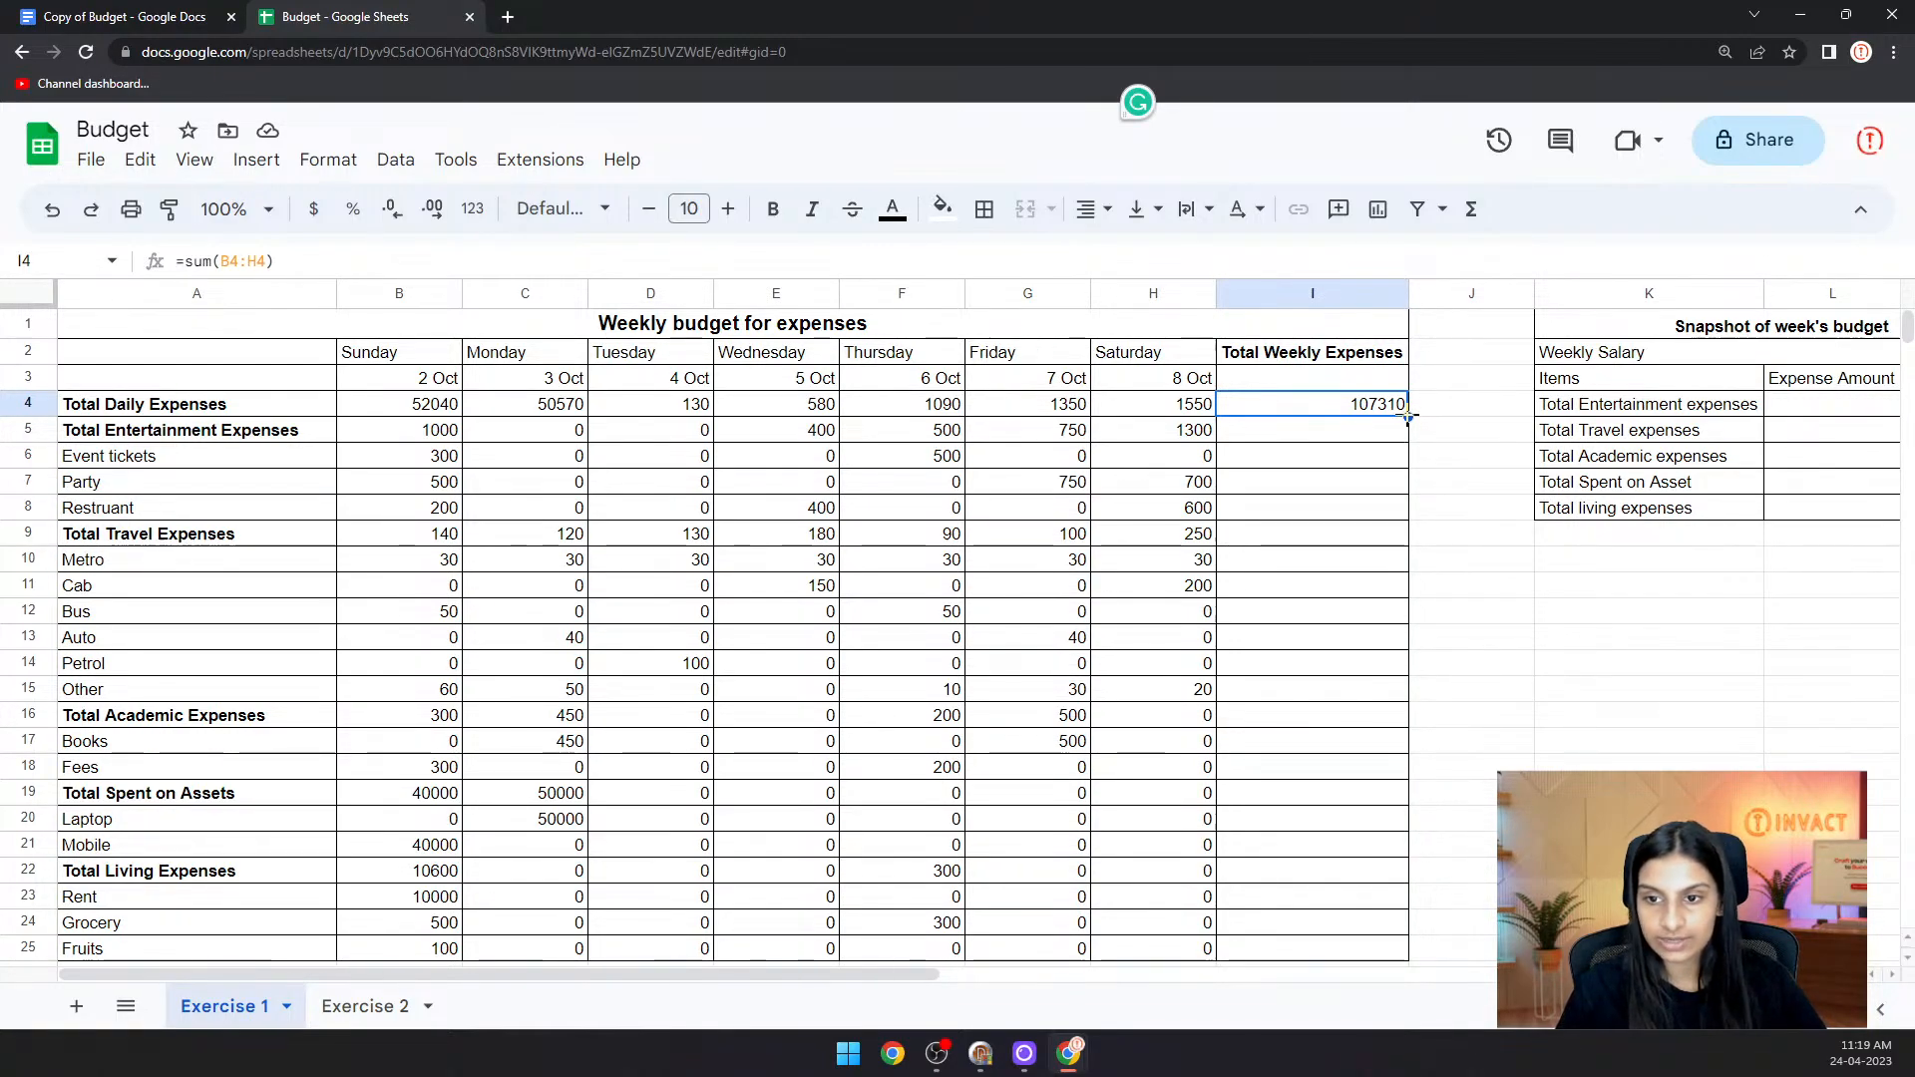
left_click_drag(1407, 417, 1416, 927)
left_click(1471, 507)
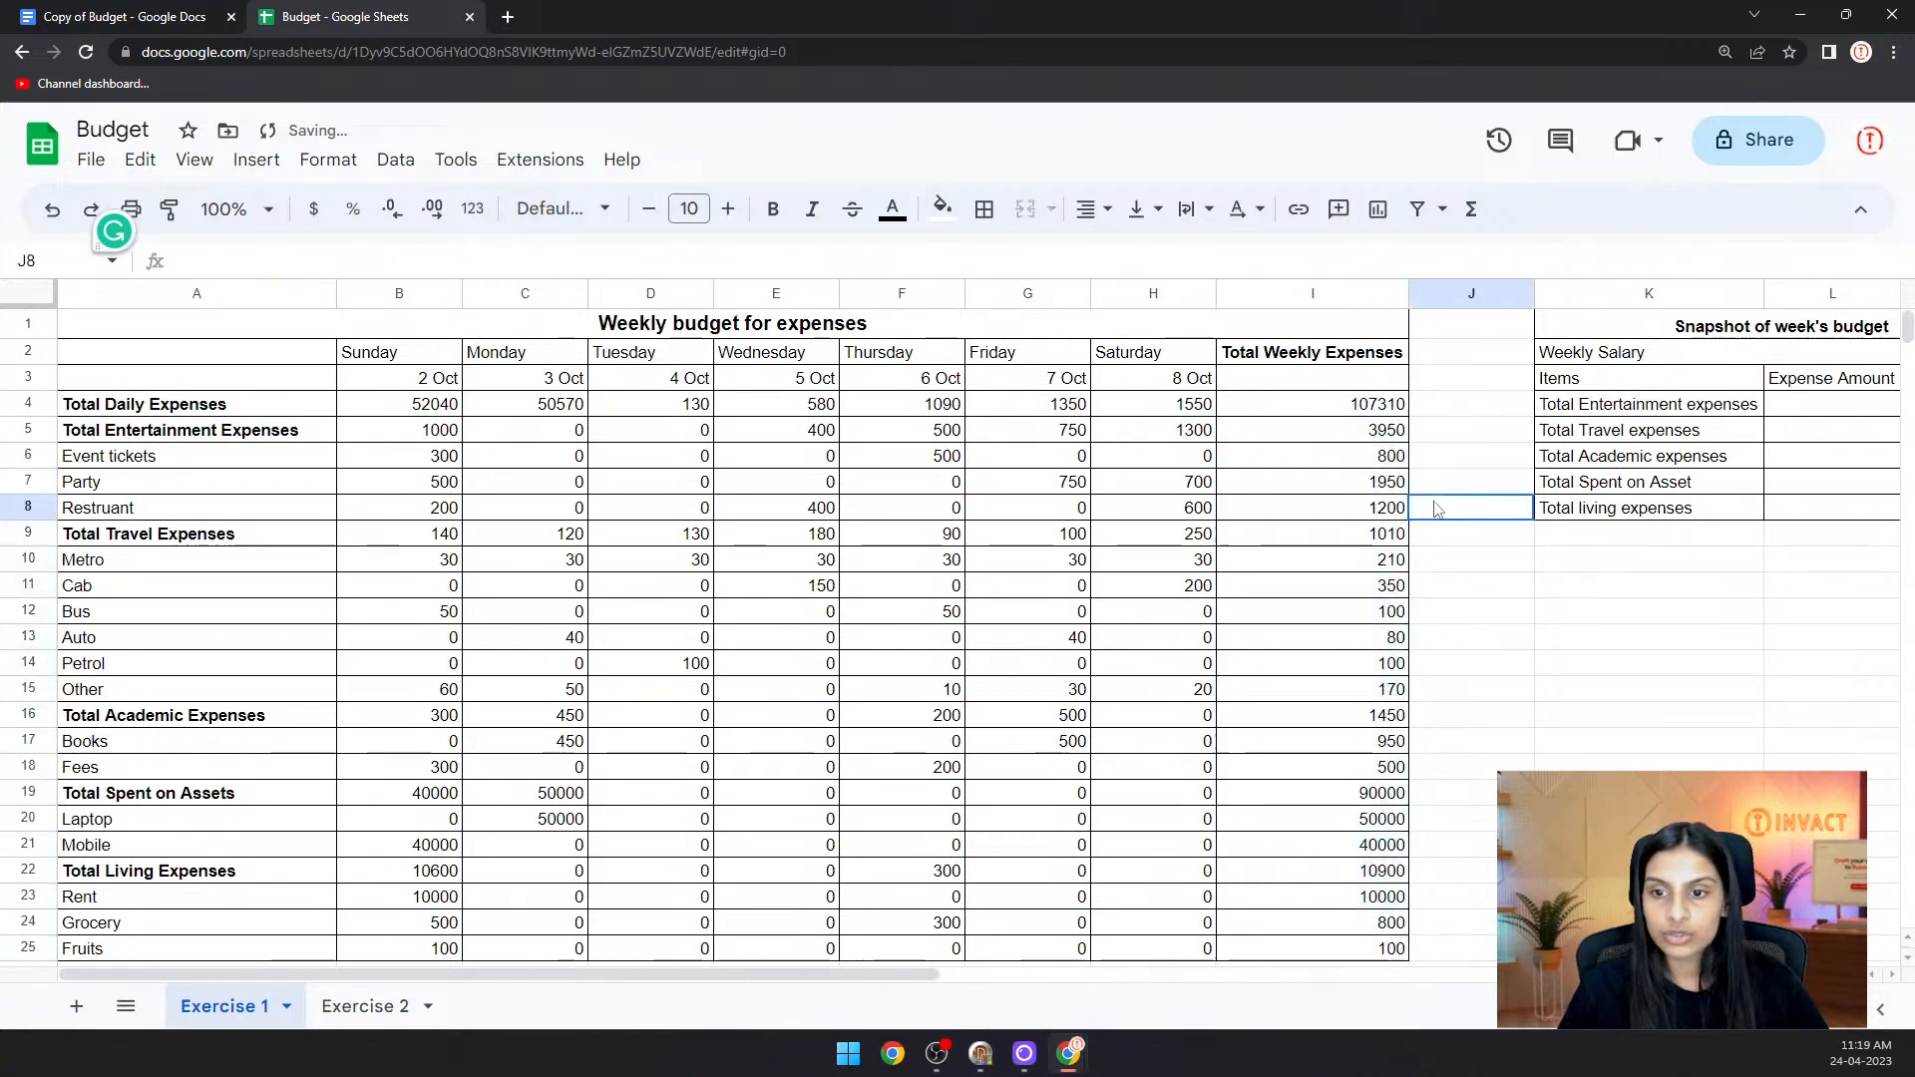
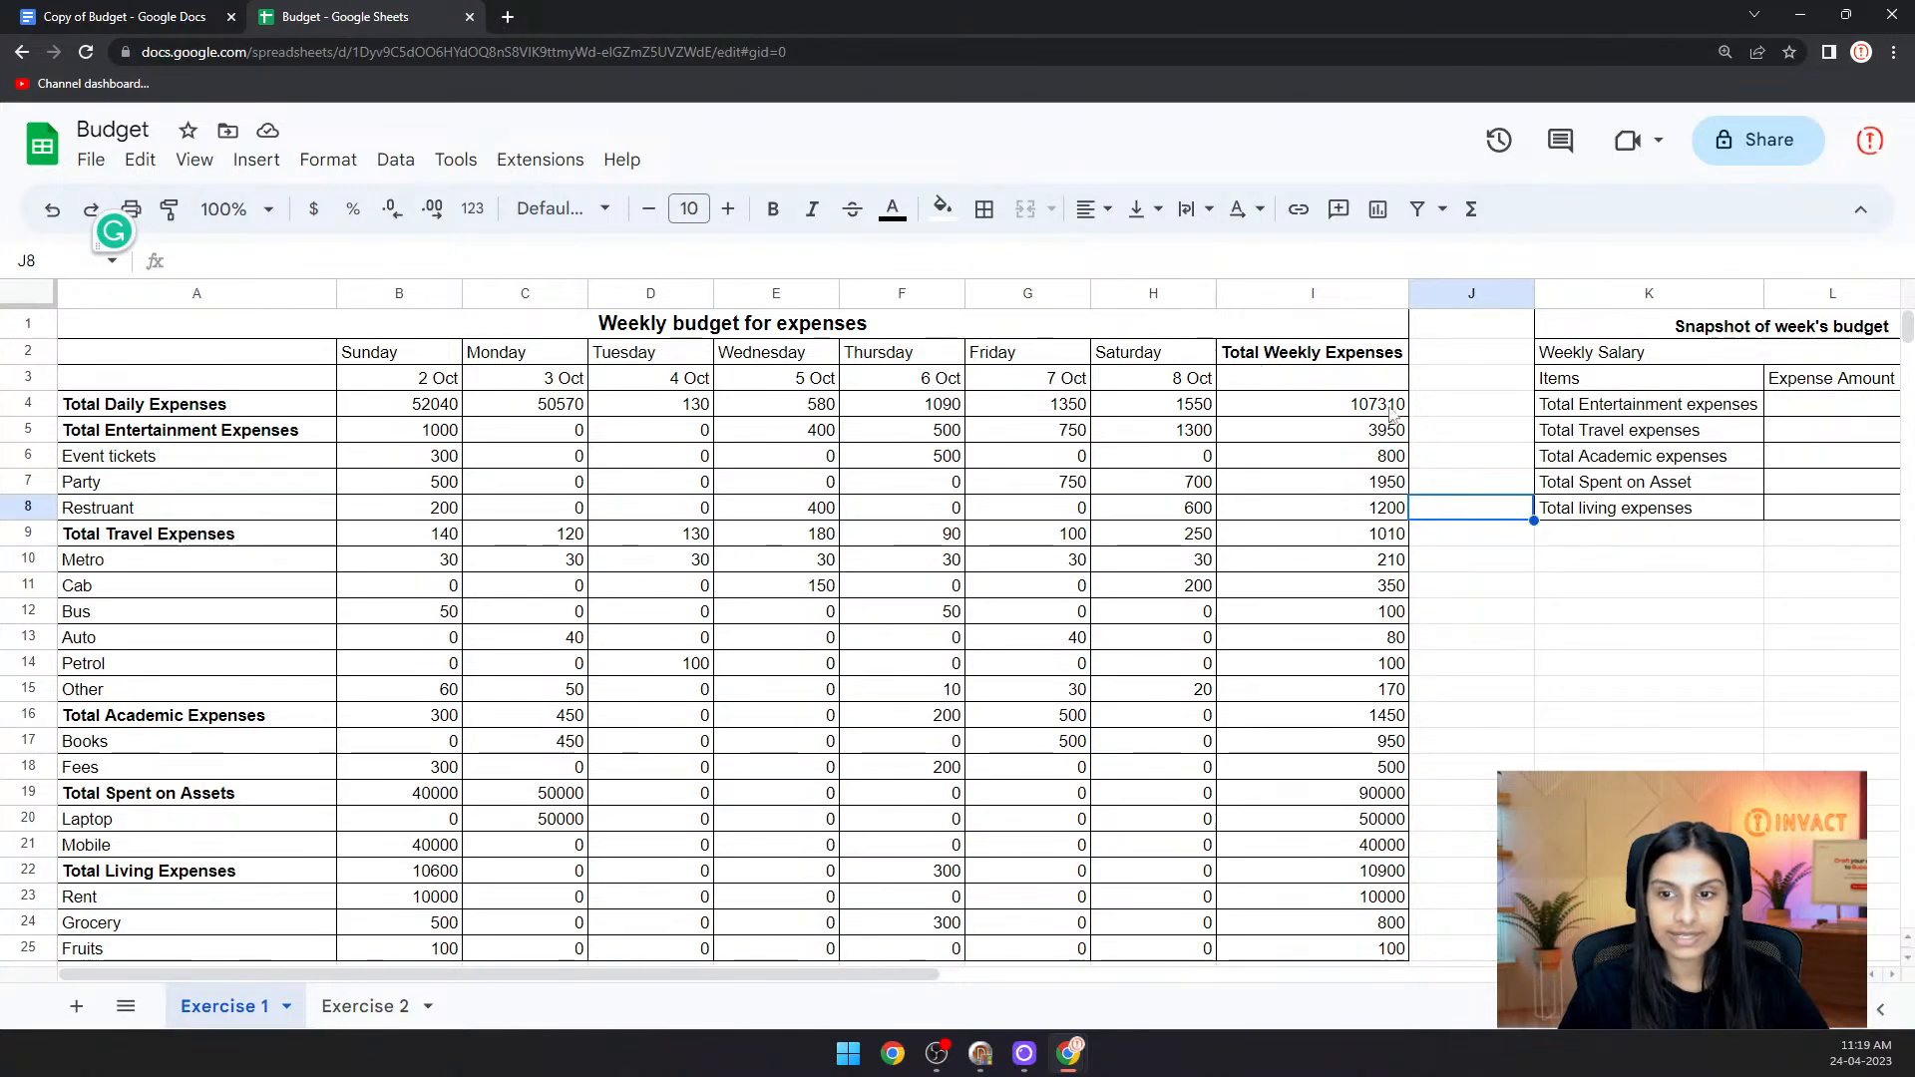
- Read the Exercise 8 instructions on referencing formulas in the Copy of Budget document, and return to the Budget spreadsheet
left_click(159, 10)
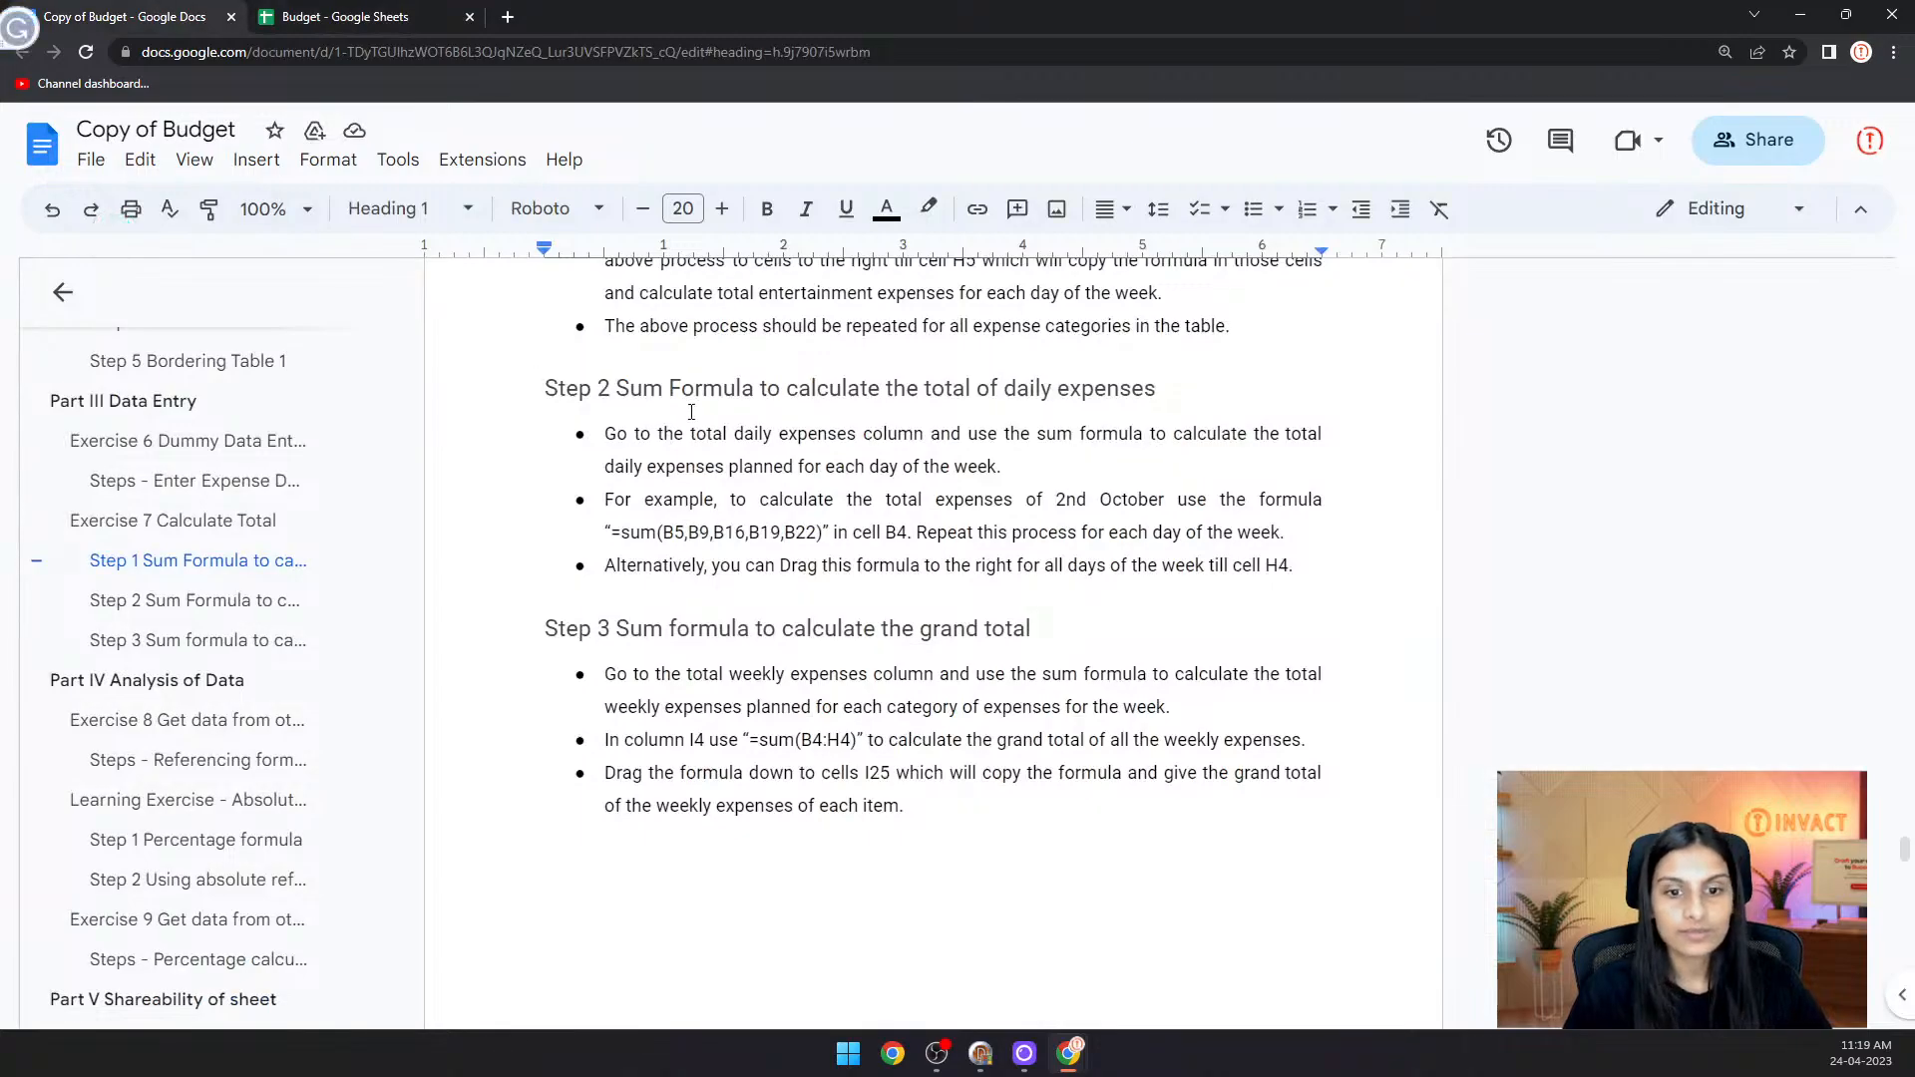
scroll(913, 701, "down", 7)
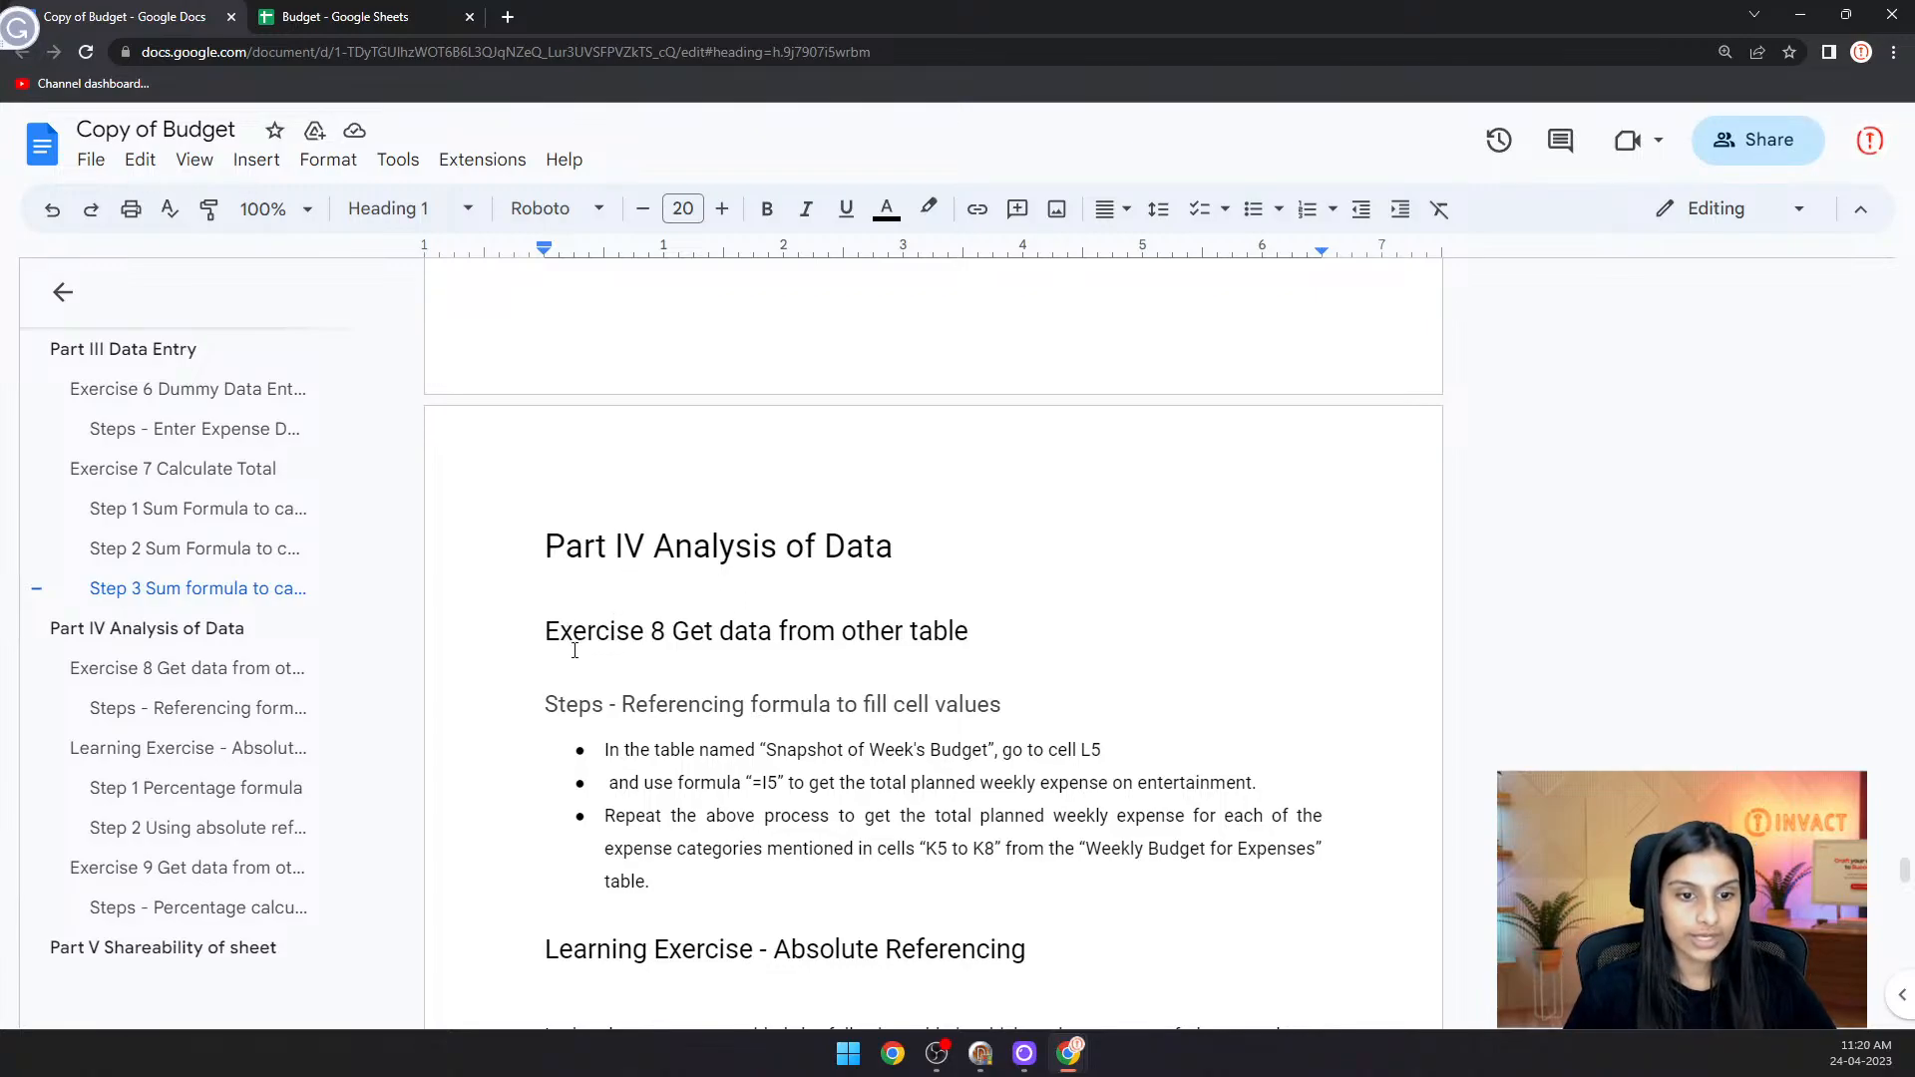
scroll(806, 661, "down", 1)
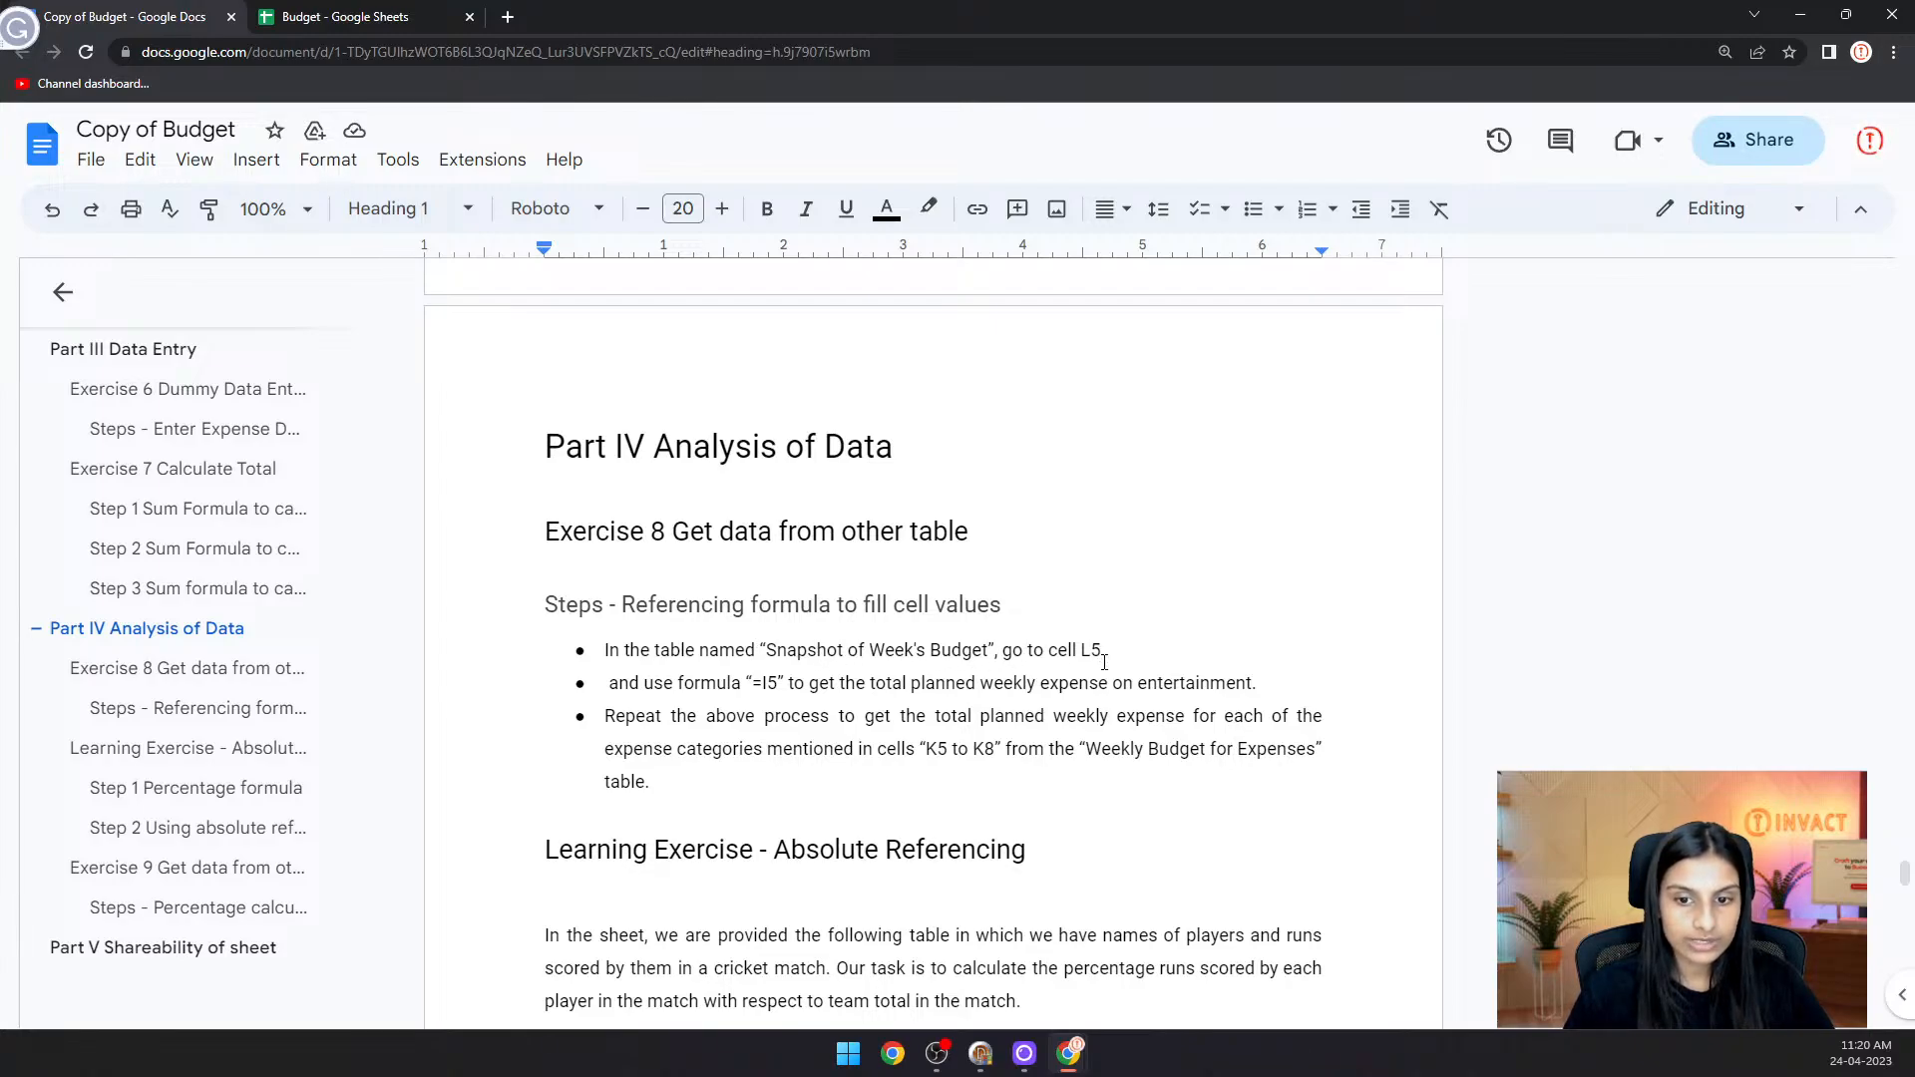
left_click(404, 18)
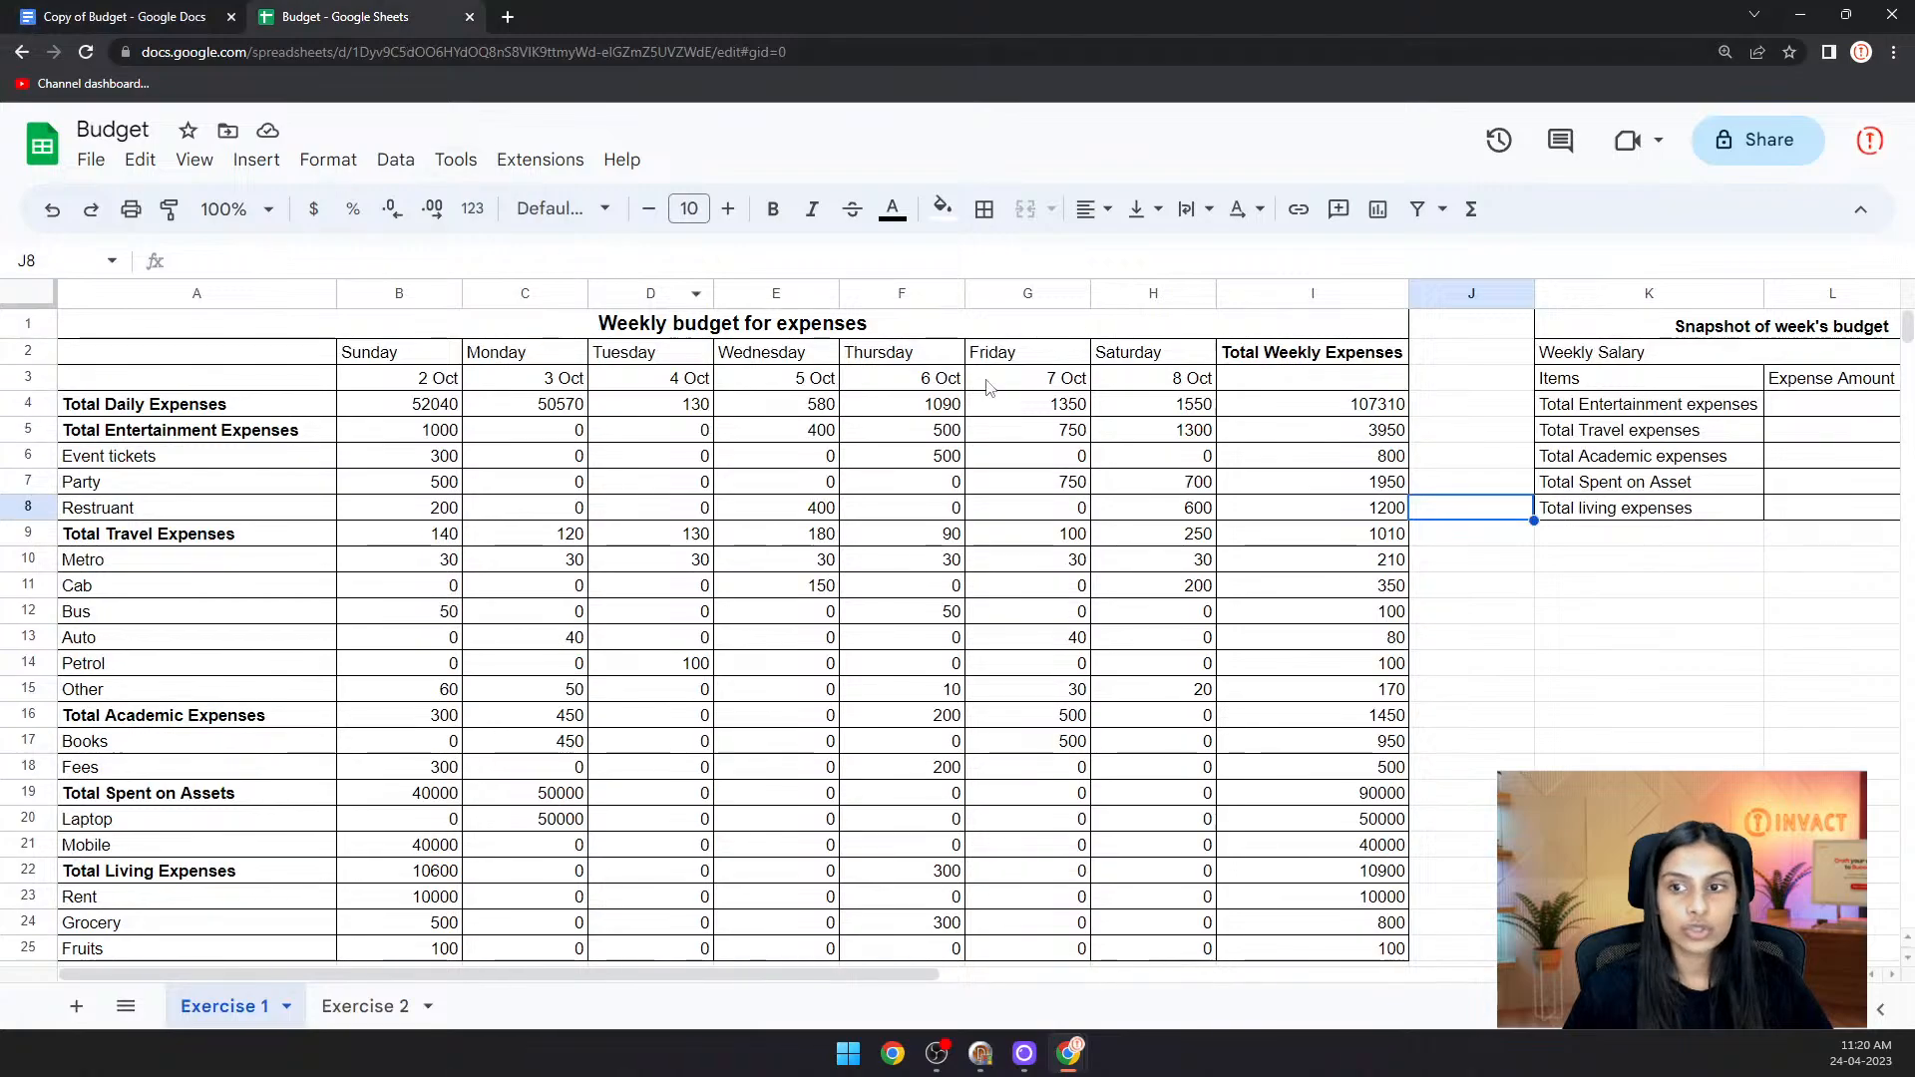
- Enter =I5 in cell L5 of the Snapshot of week's budget table, checking the formula against the Exercise 8 instructions
left_click_drag(642, 976, 990, 975)
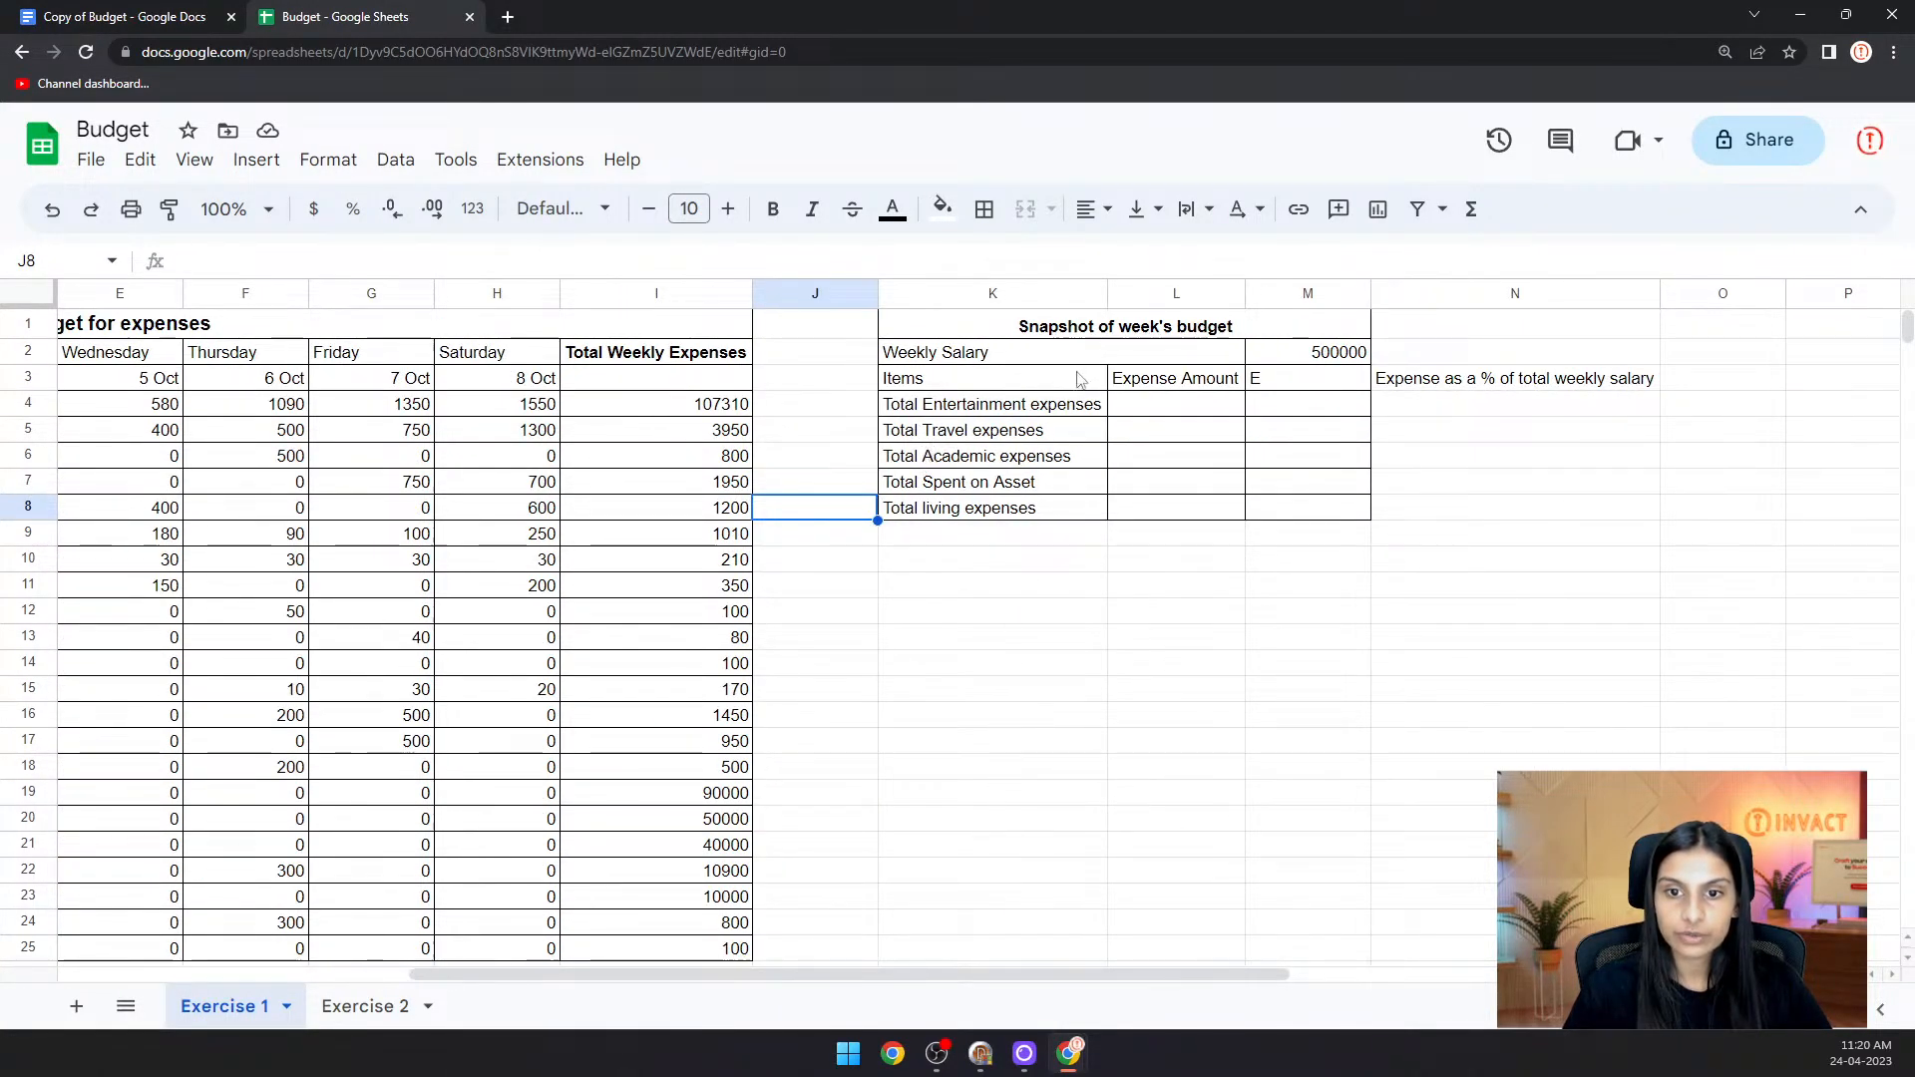
left_click(1157, 430)
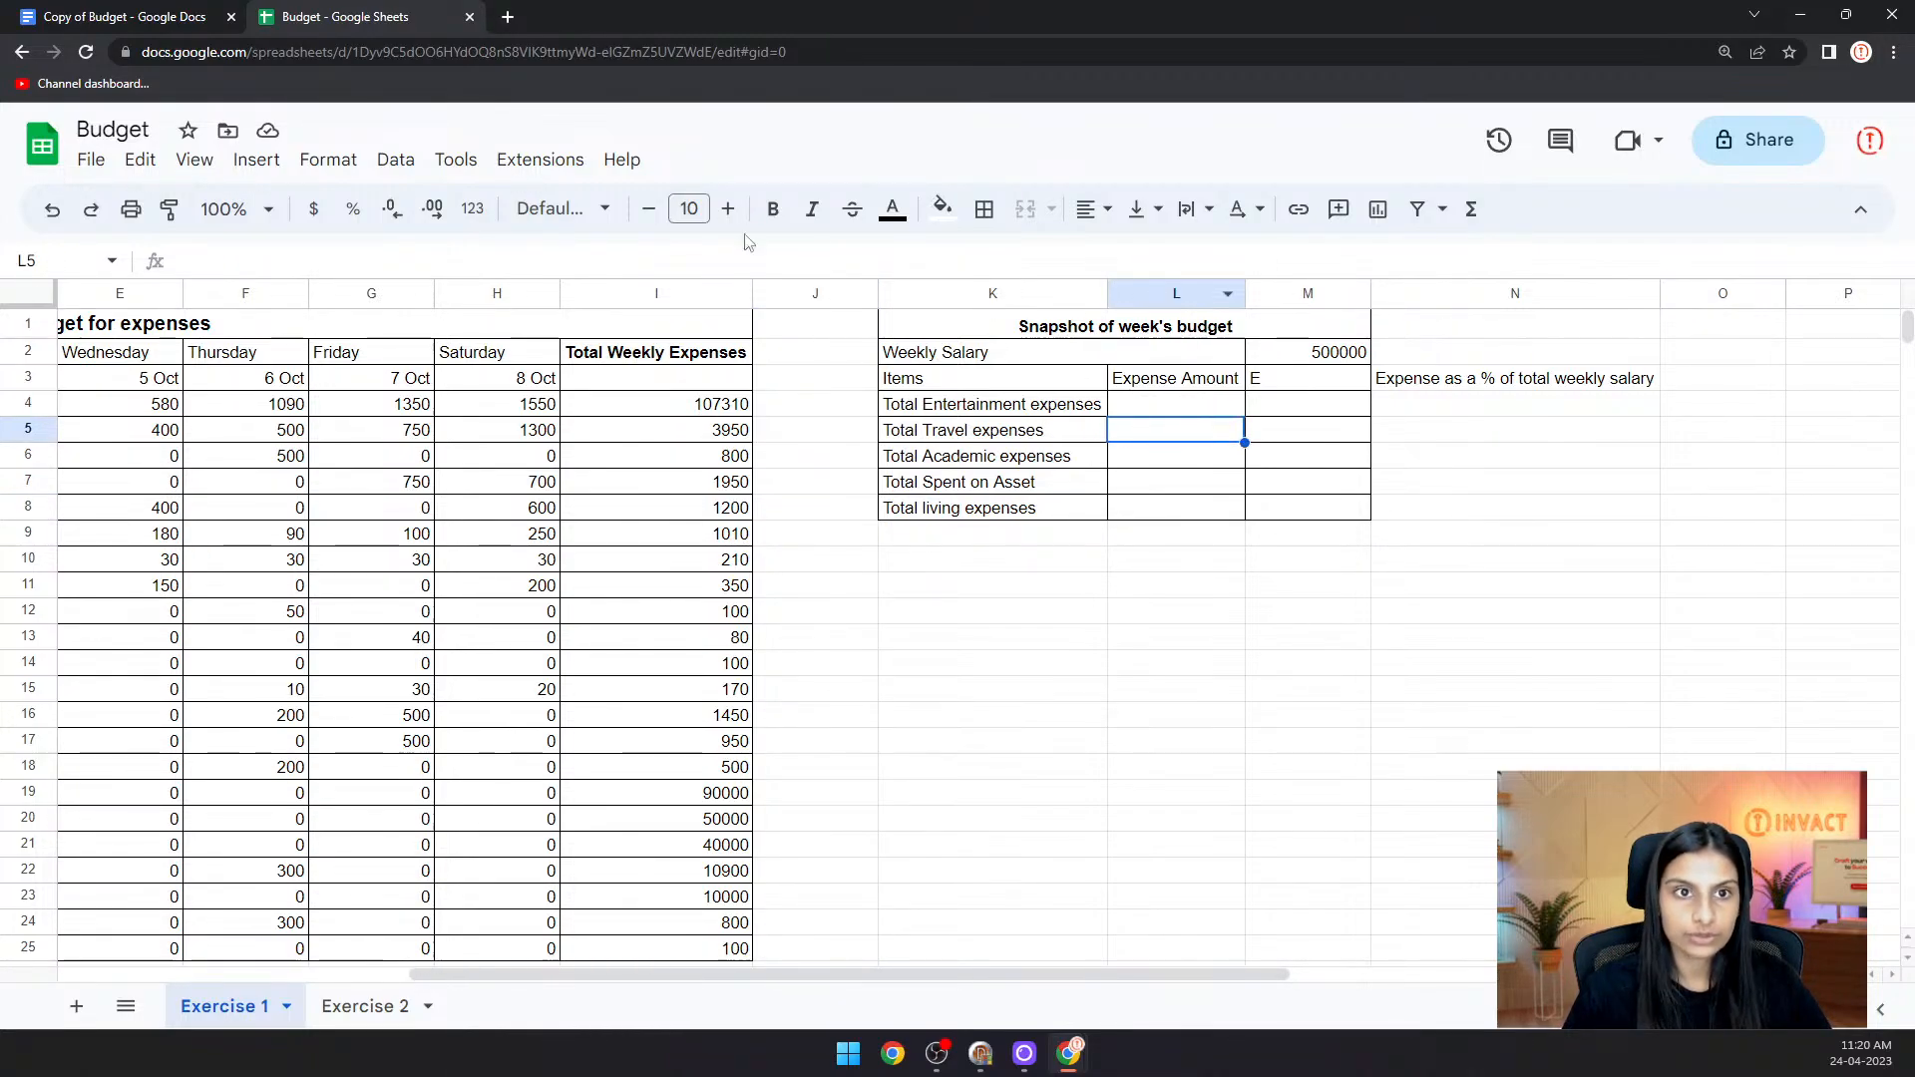
left_click(149, 17)
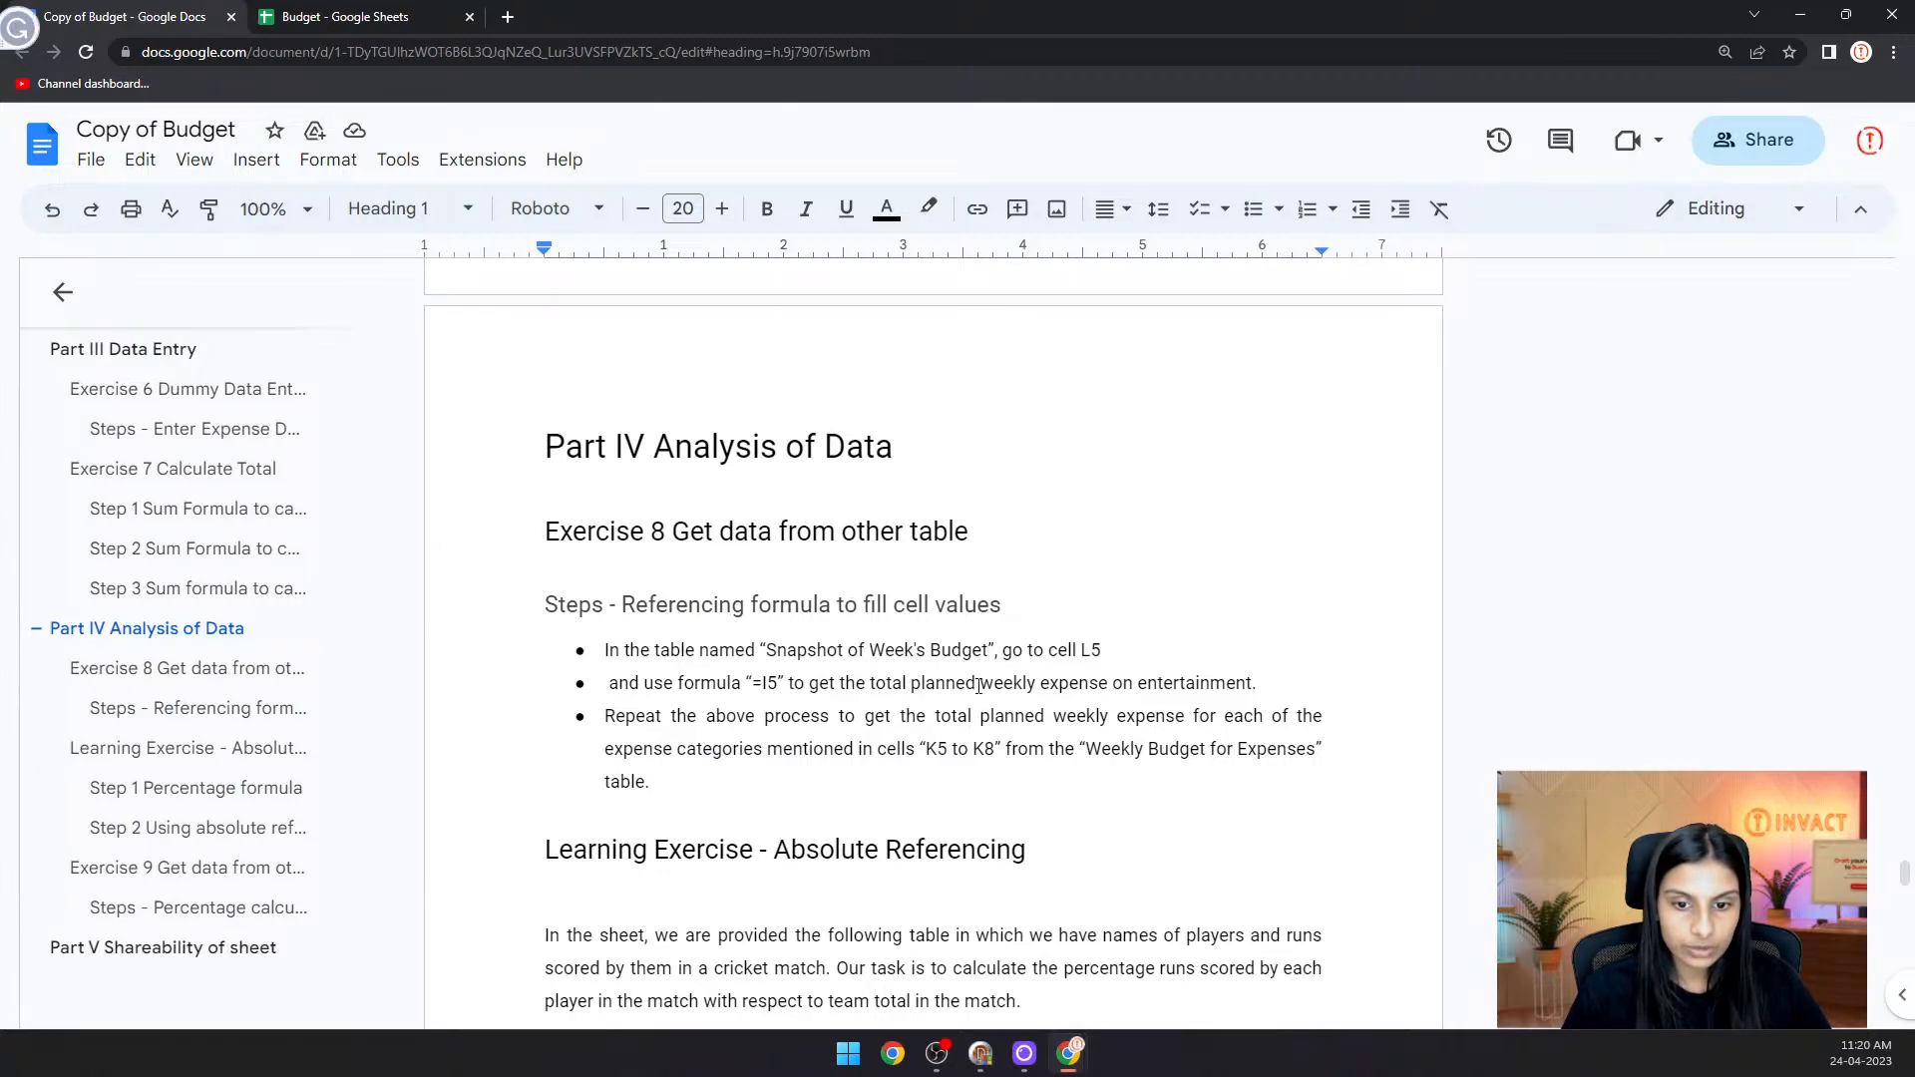
left_click(422, 16)
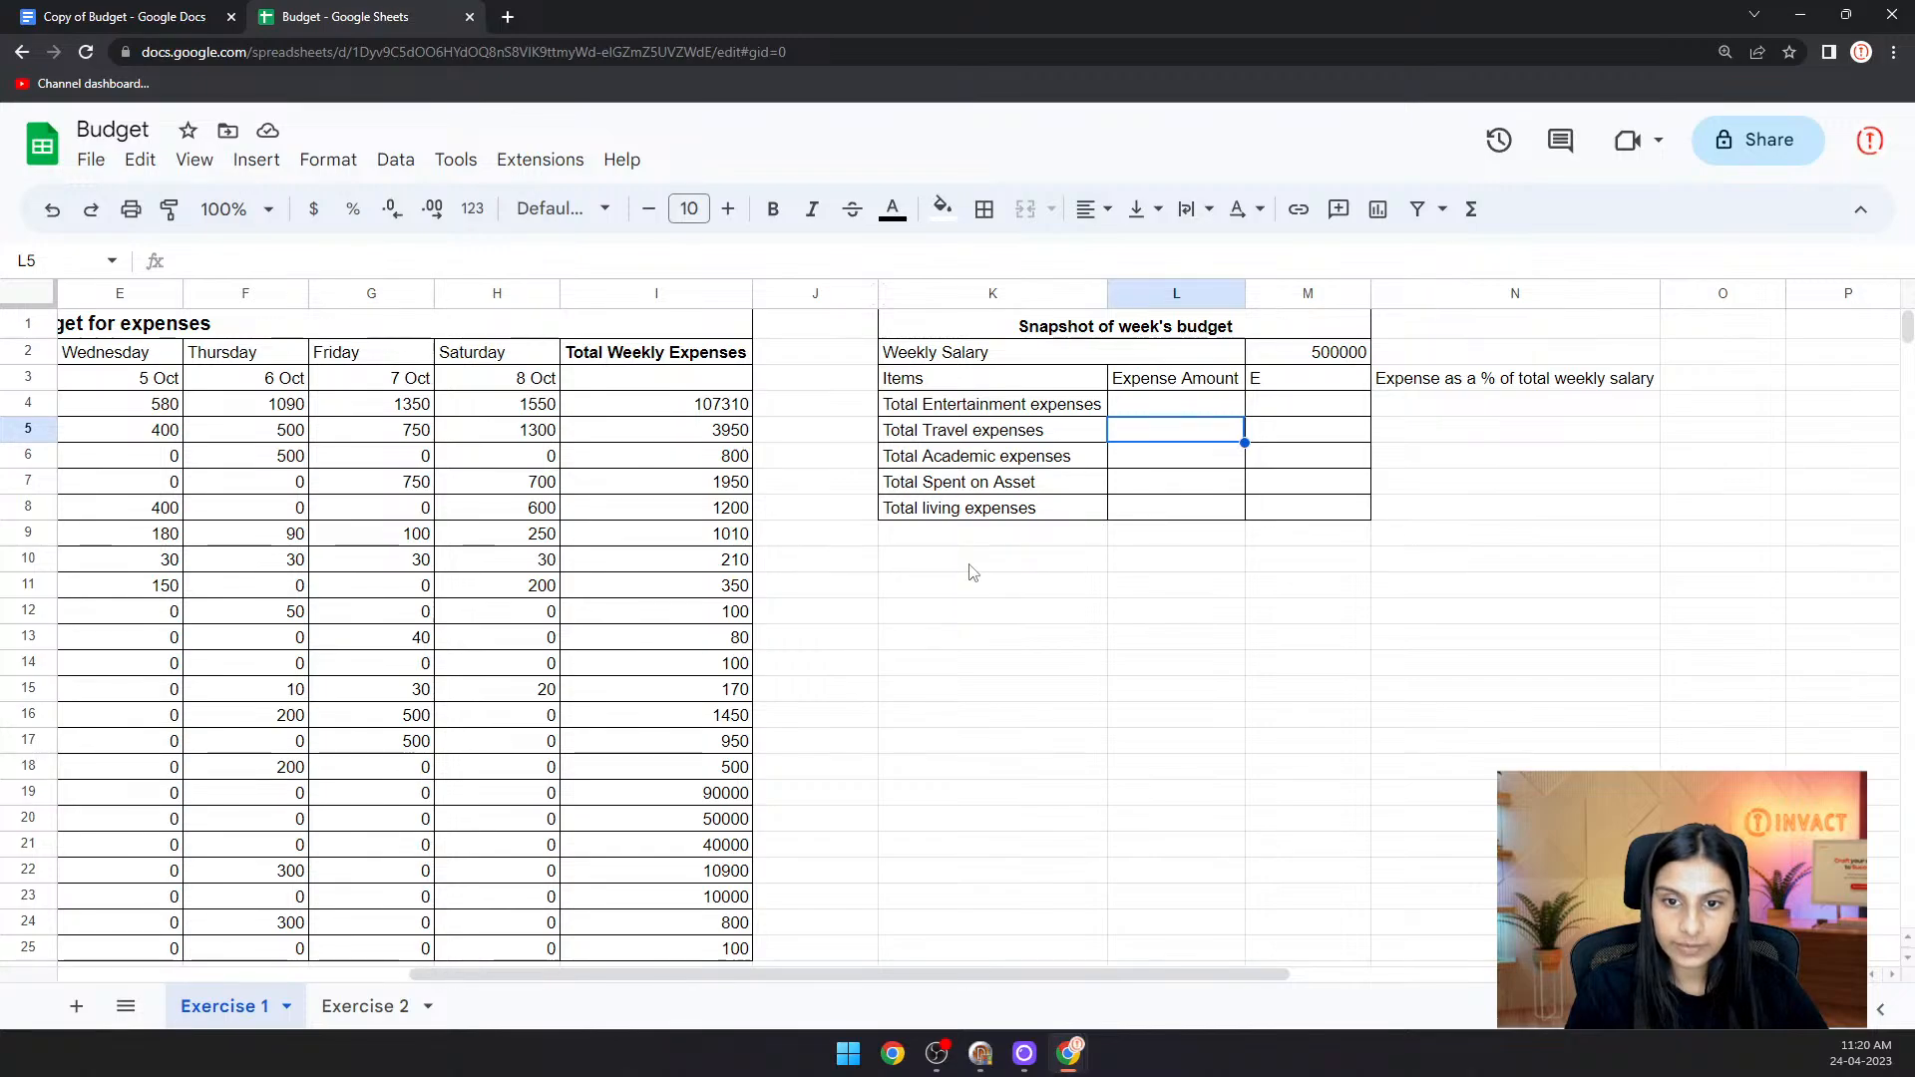
type("=")
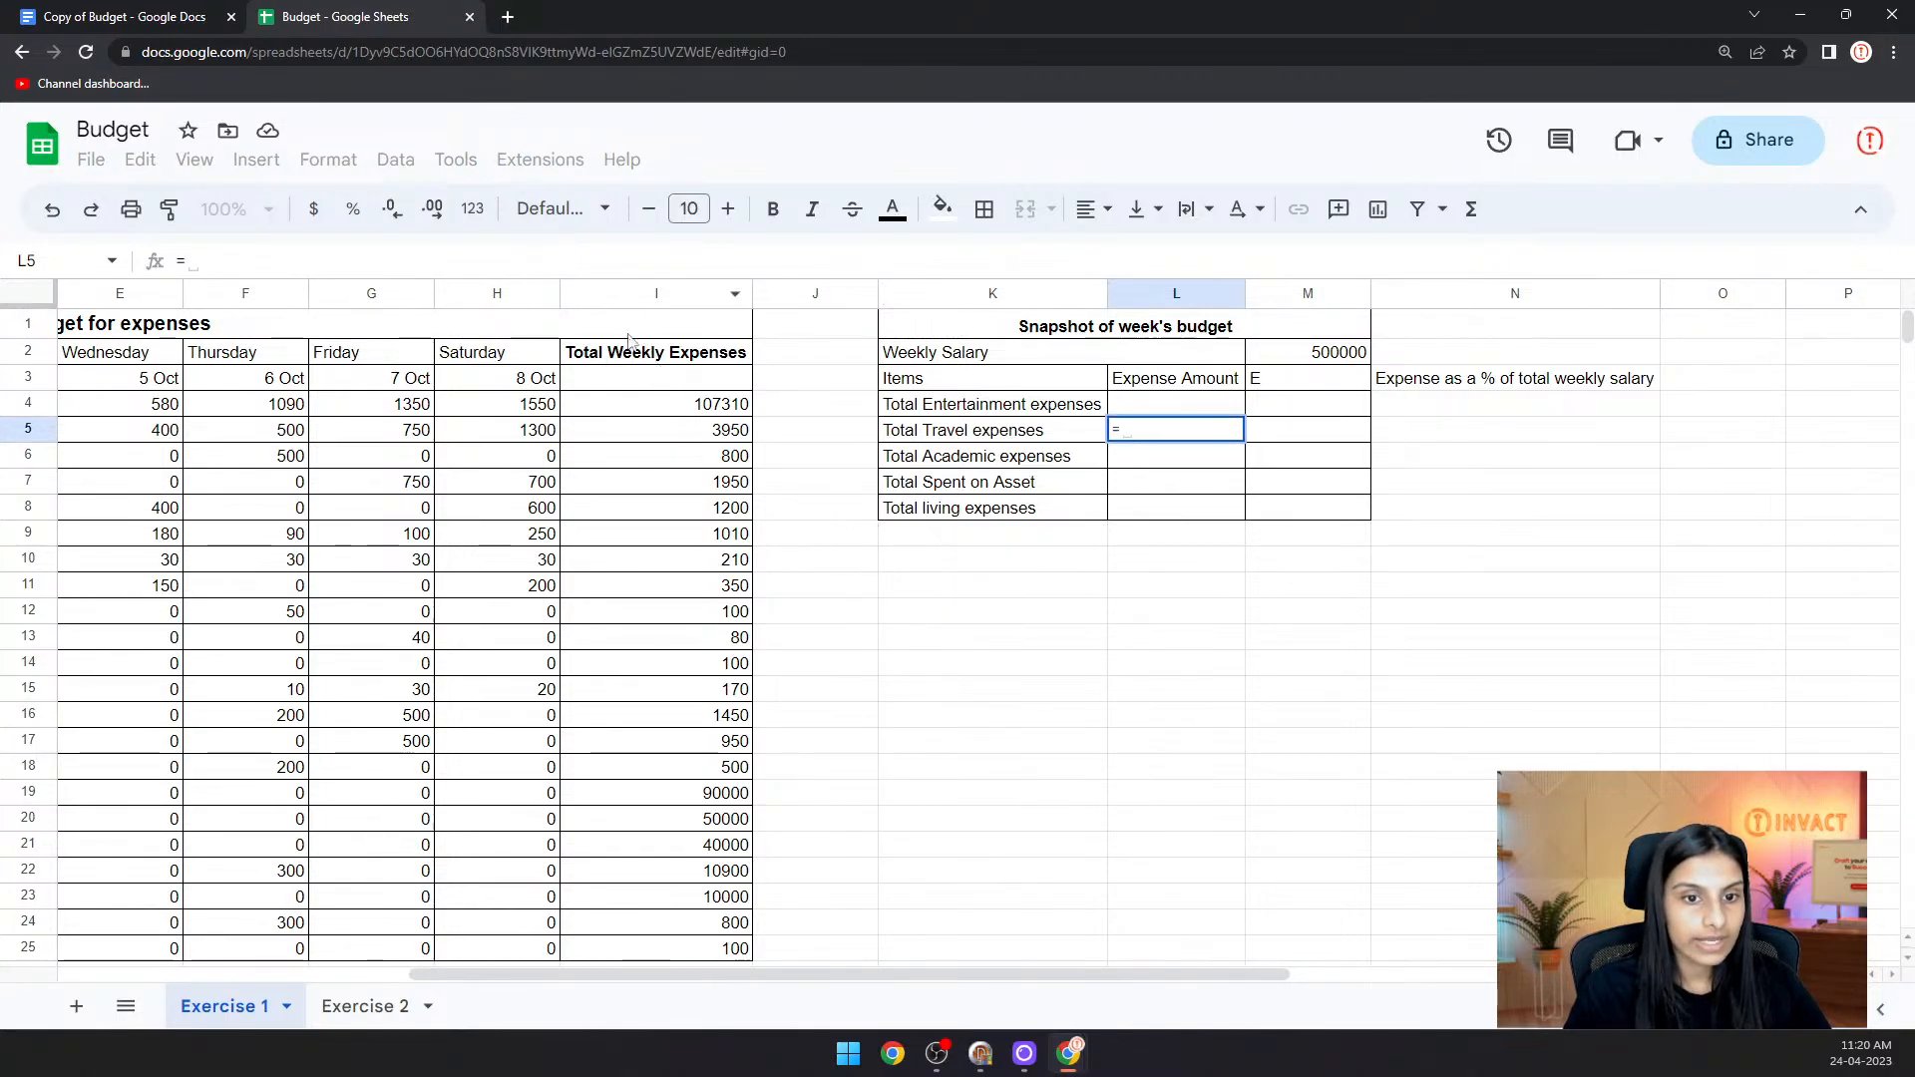
left_click(602, 436)
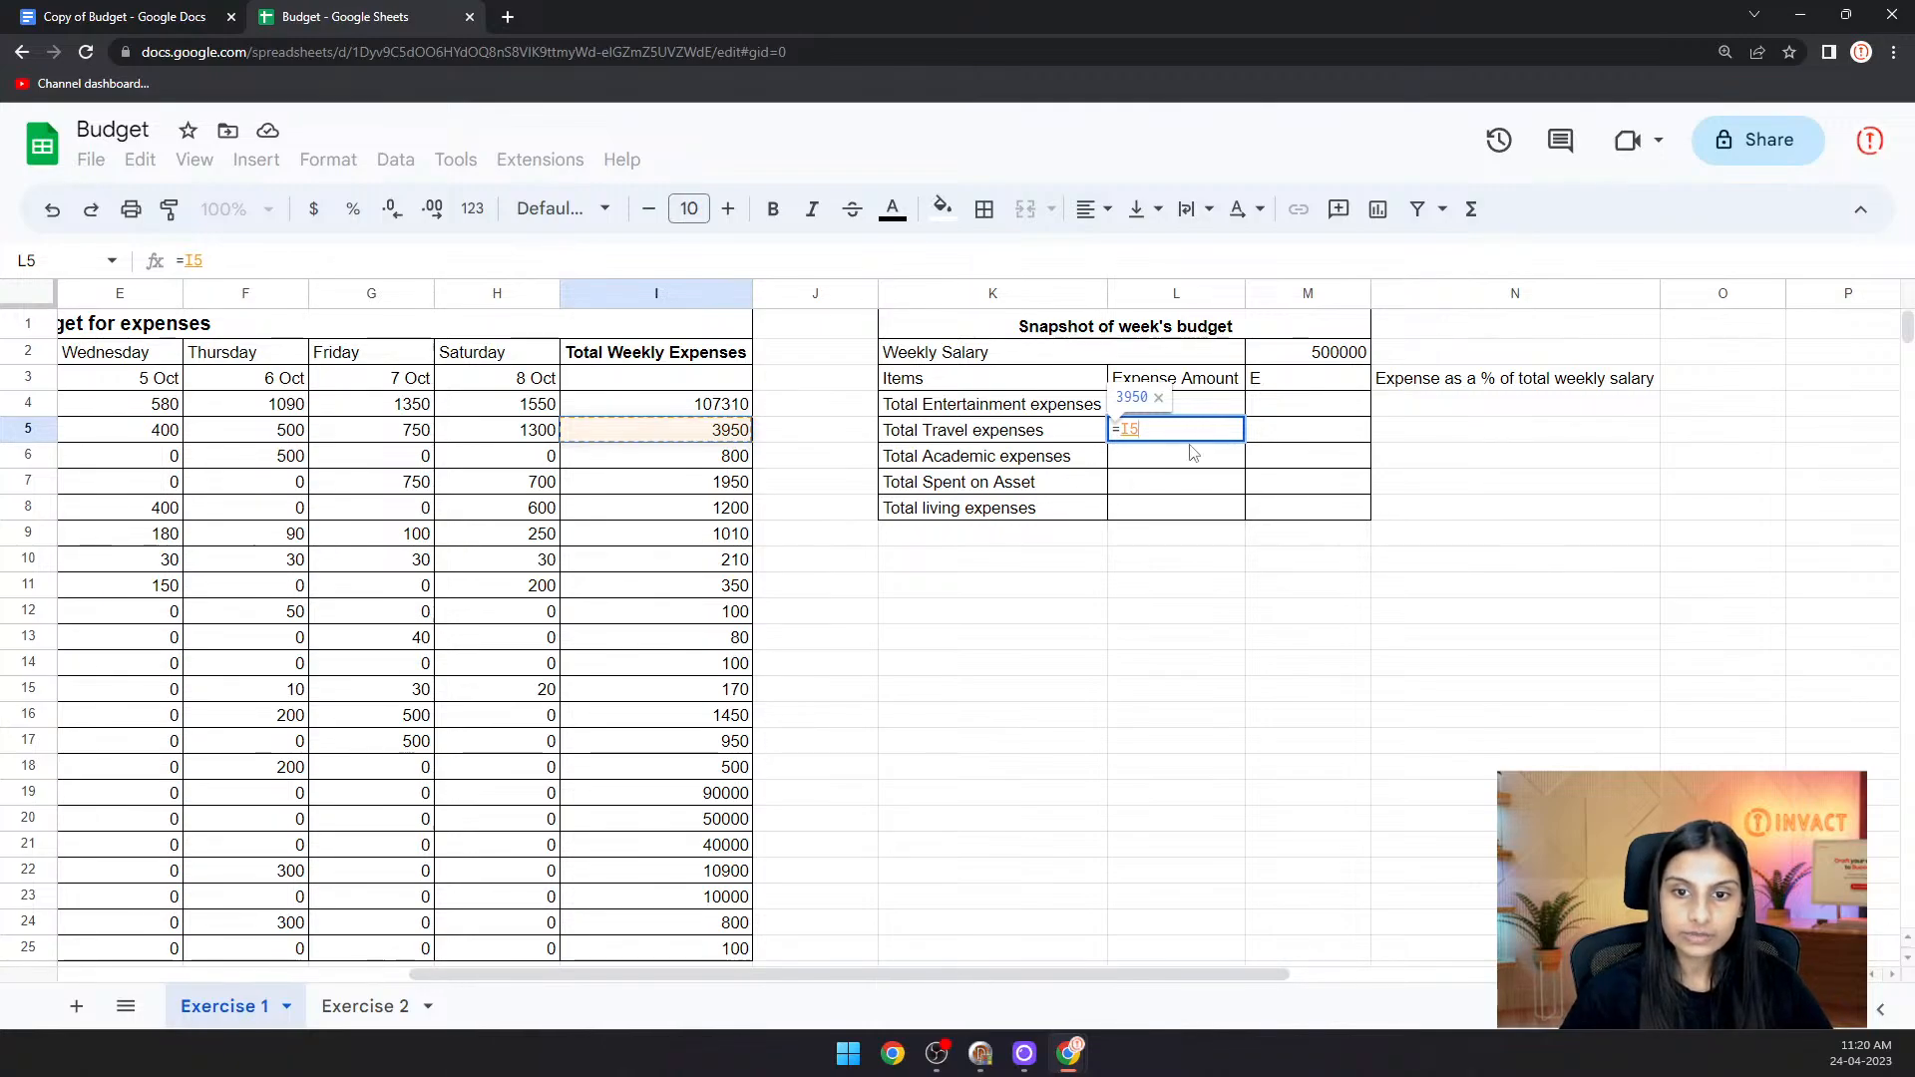
key("Return")
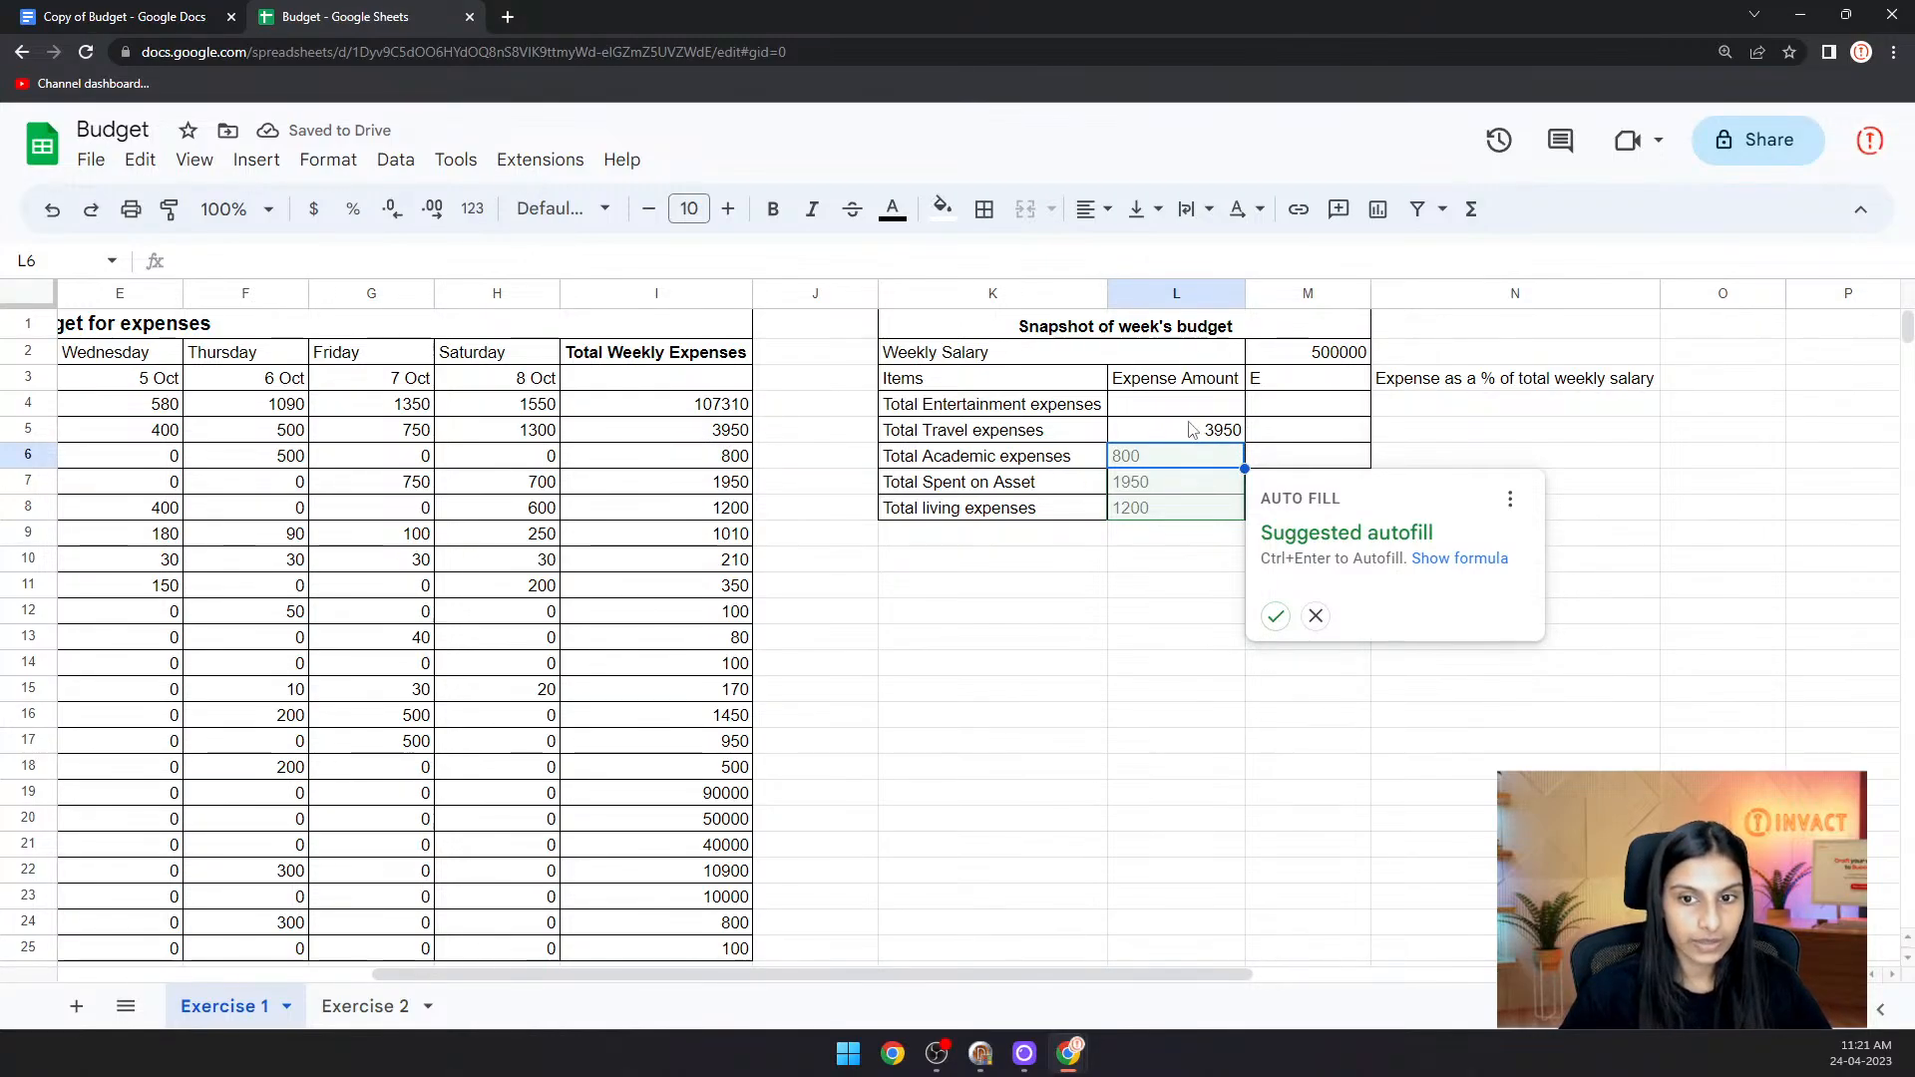
left_click(1160, 430)
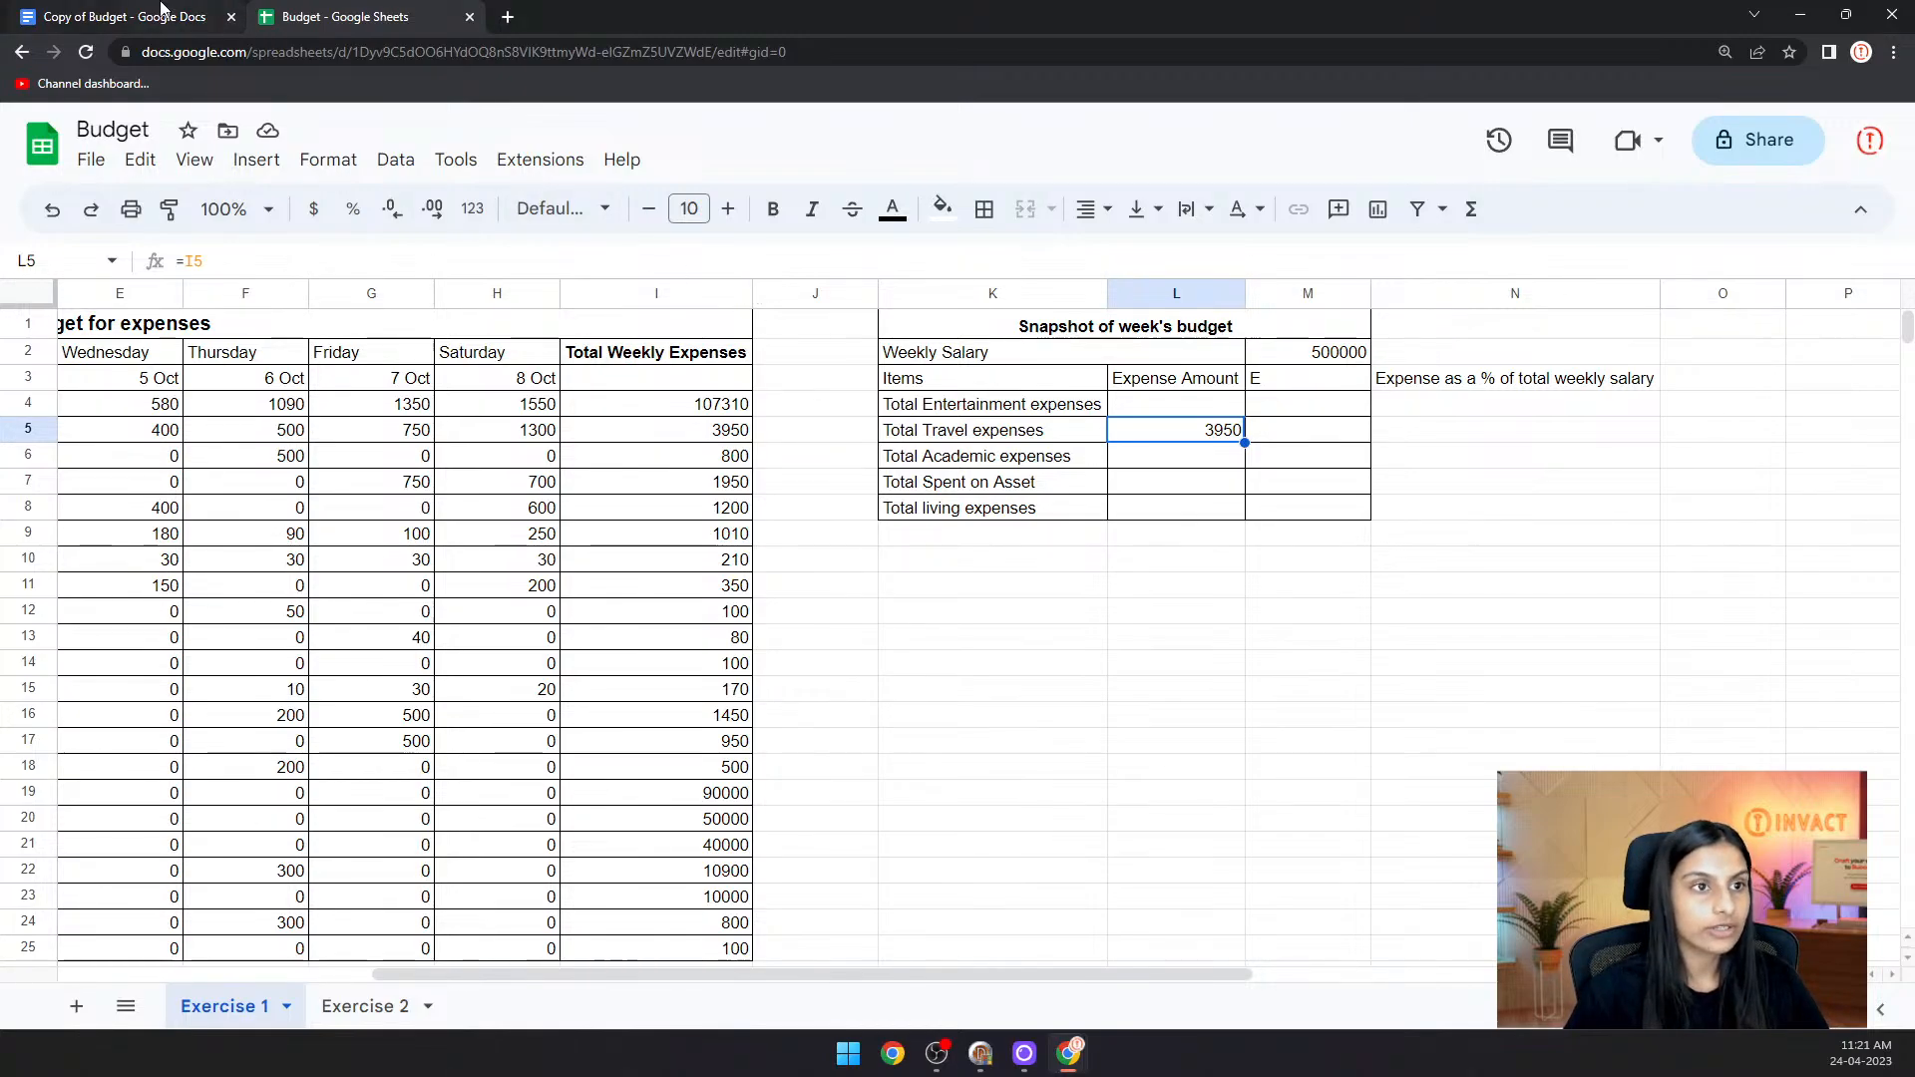
- Locate the weekly Total Academic Expenses in I16 as the source for the snapshot's academic expense amount in L6
left_click(1187, 465)
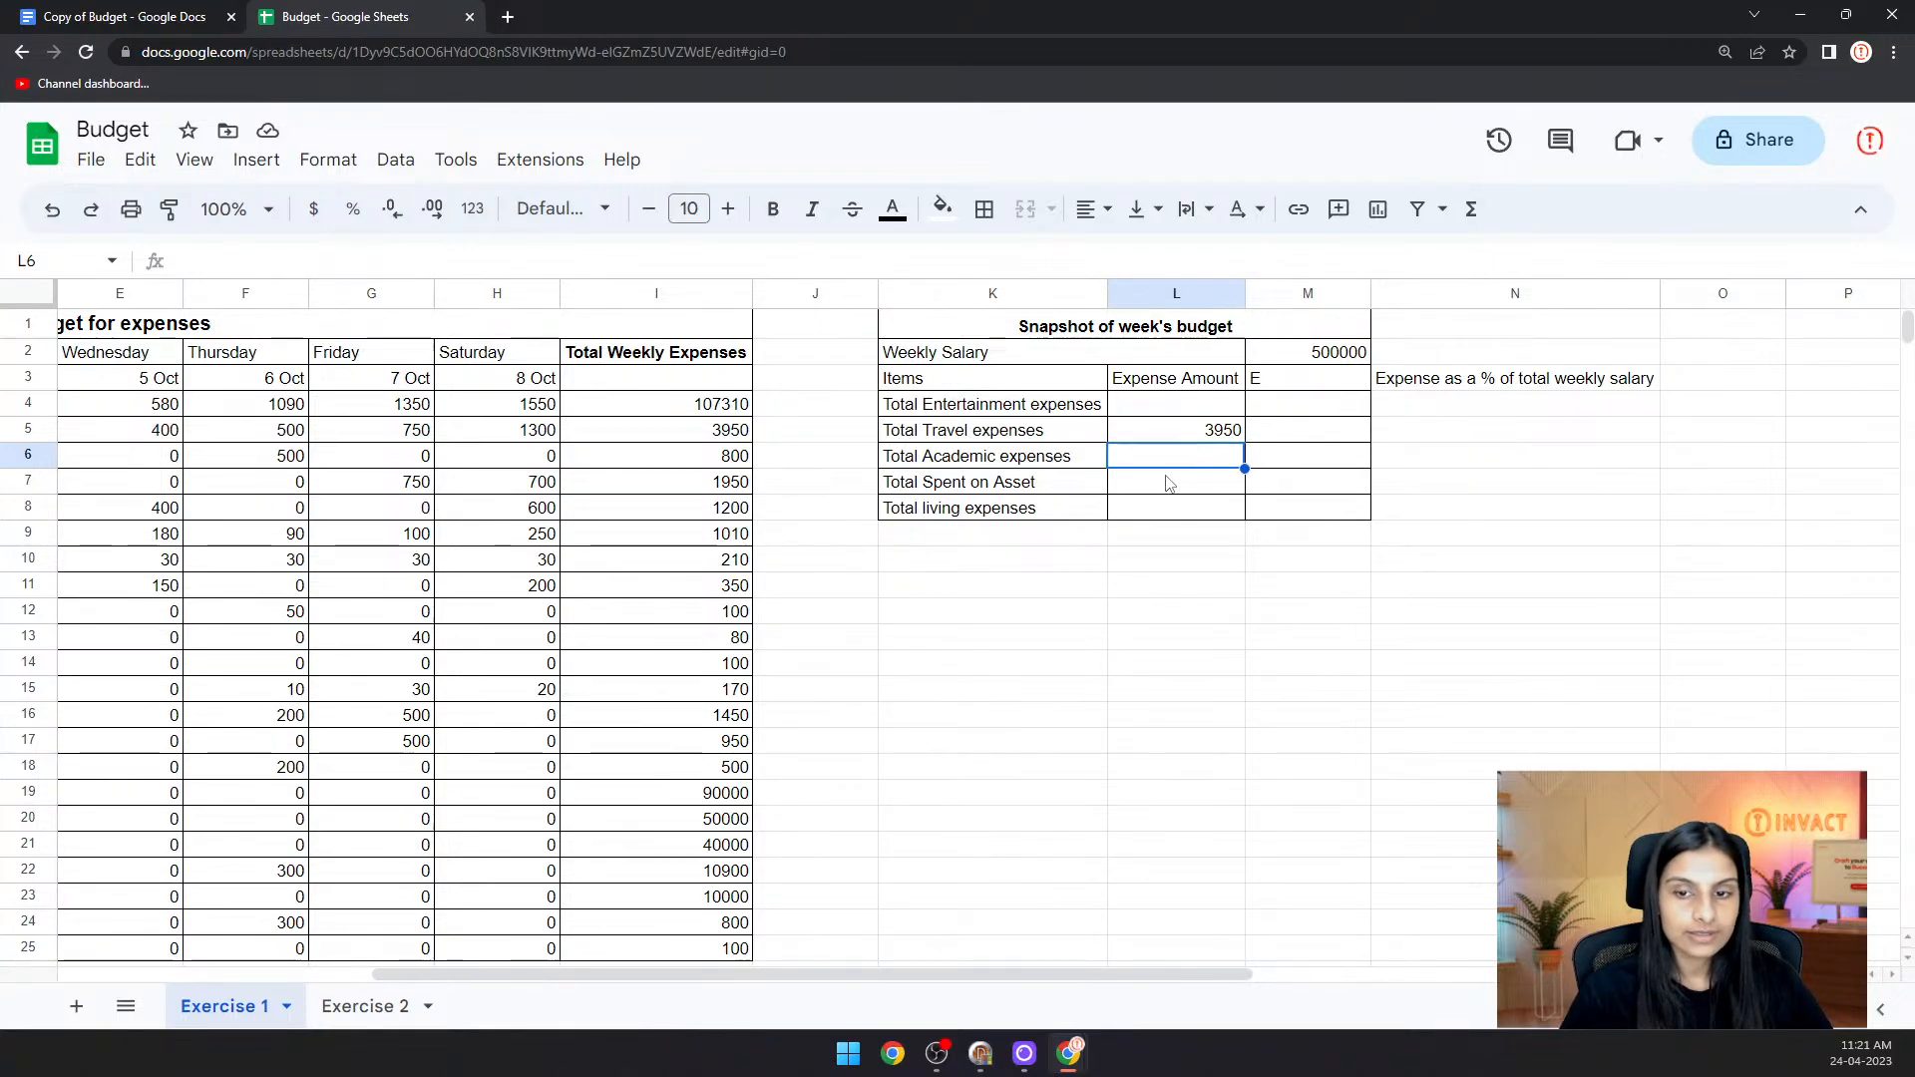
left_click_drag(1133, 976, 937, 992)
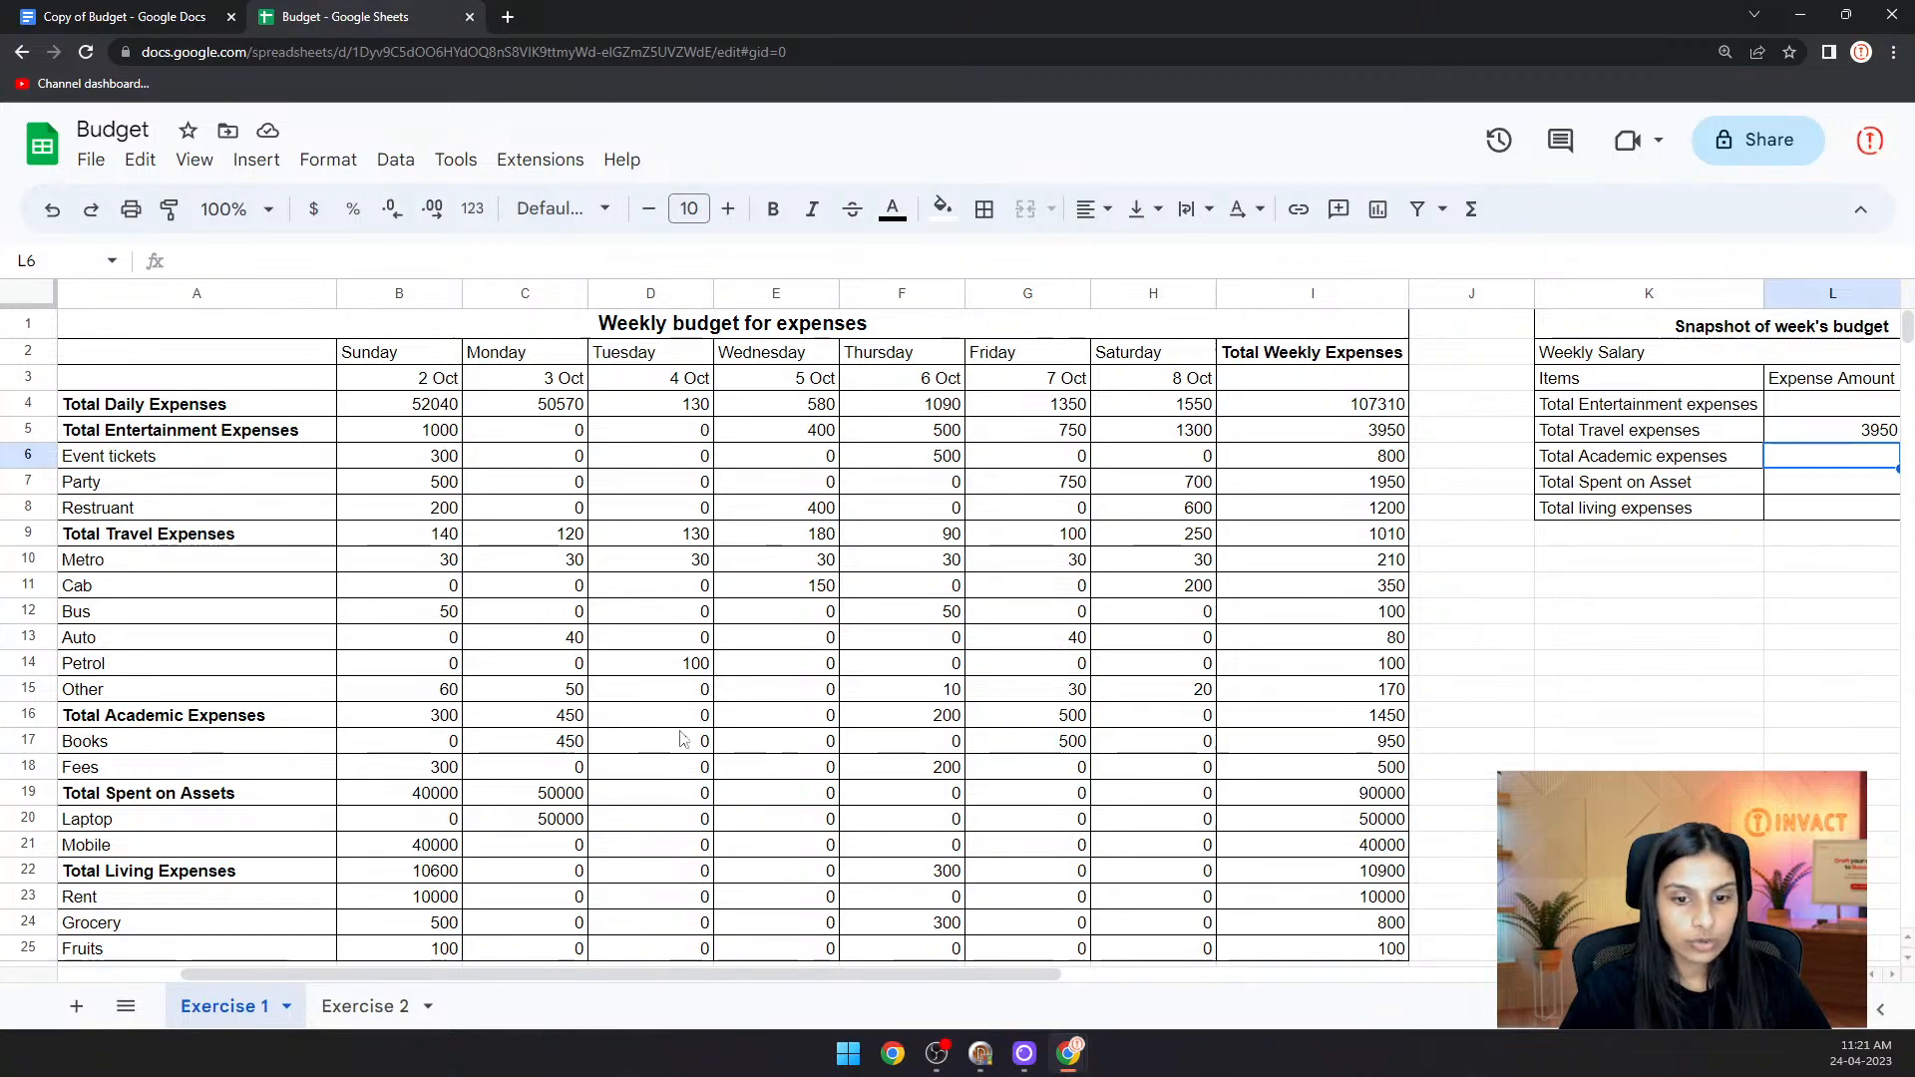
left_click(1264, 726)
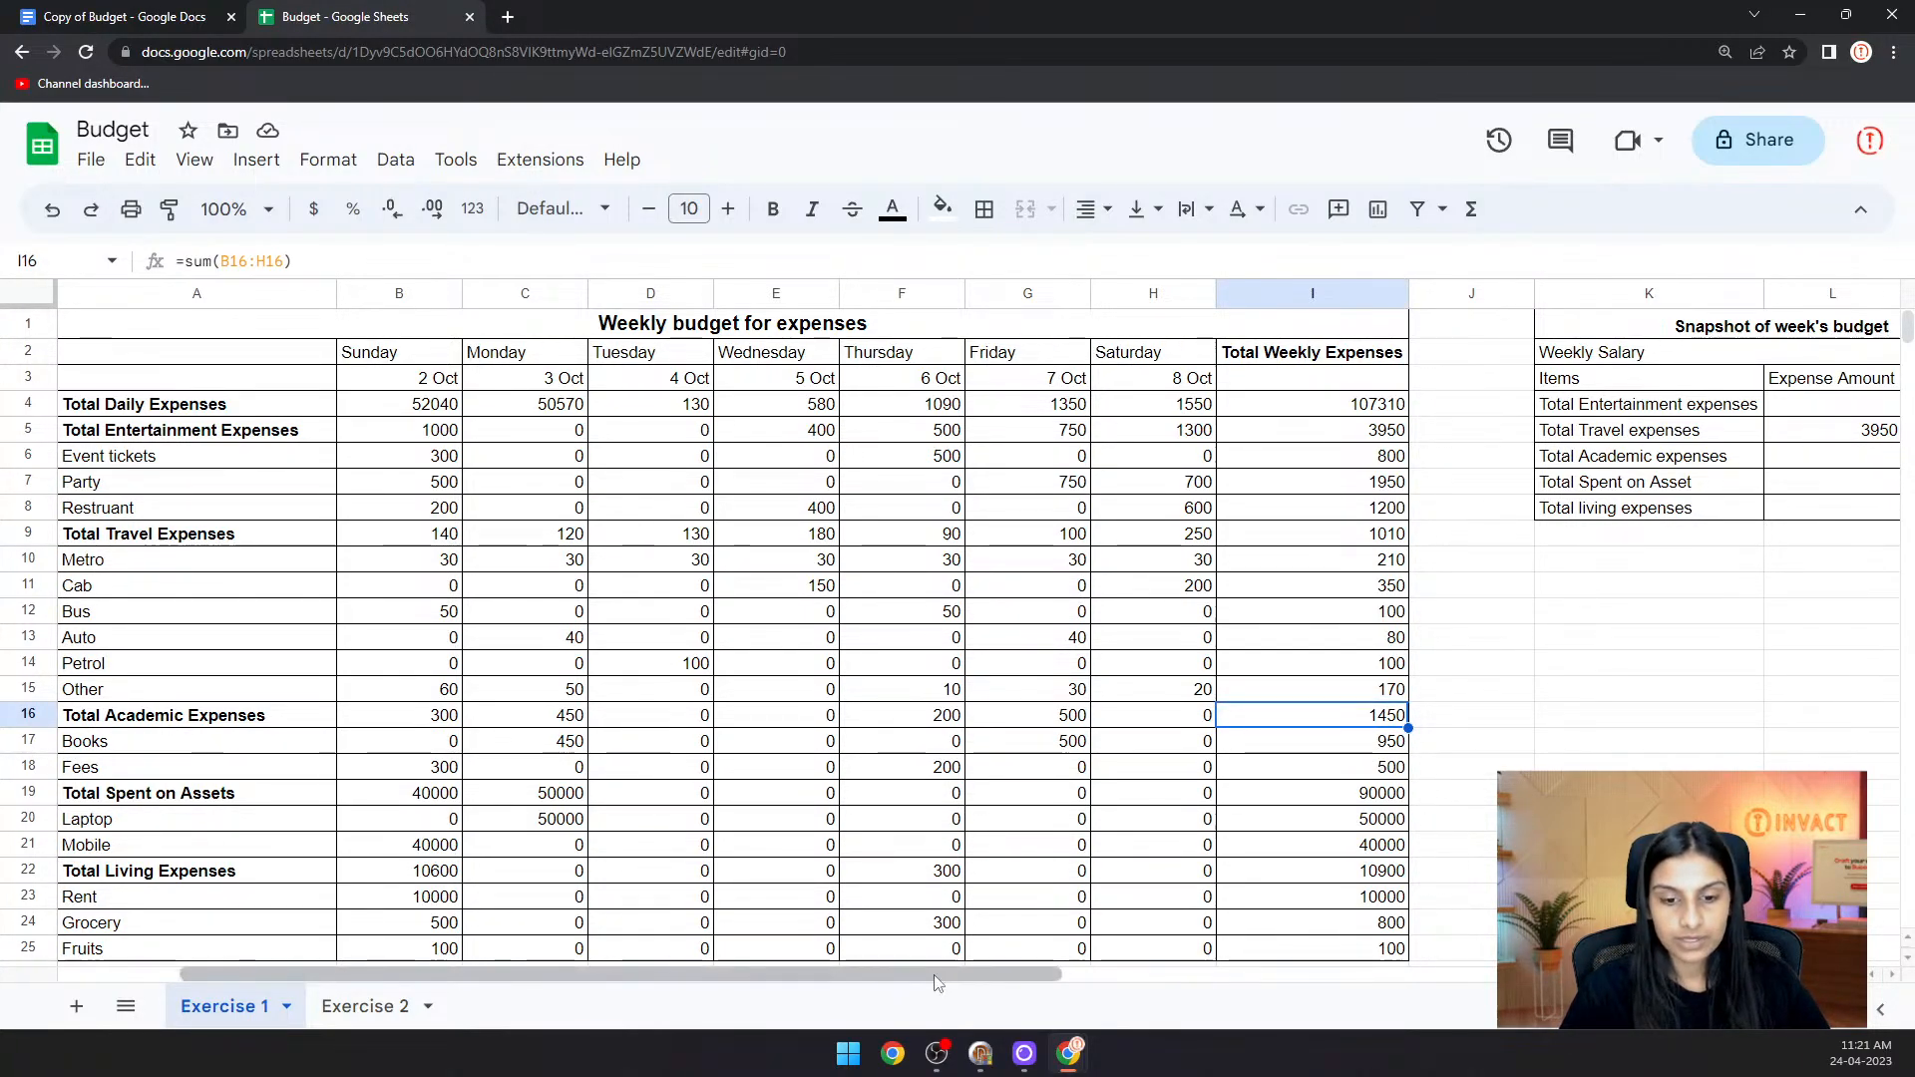
- Fill the Total Academic expenses amount in L6 with a reference to the weekly total in I16
left_click_drag(934, 973, 1137, 963)
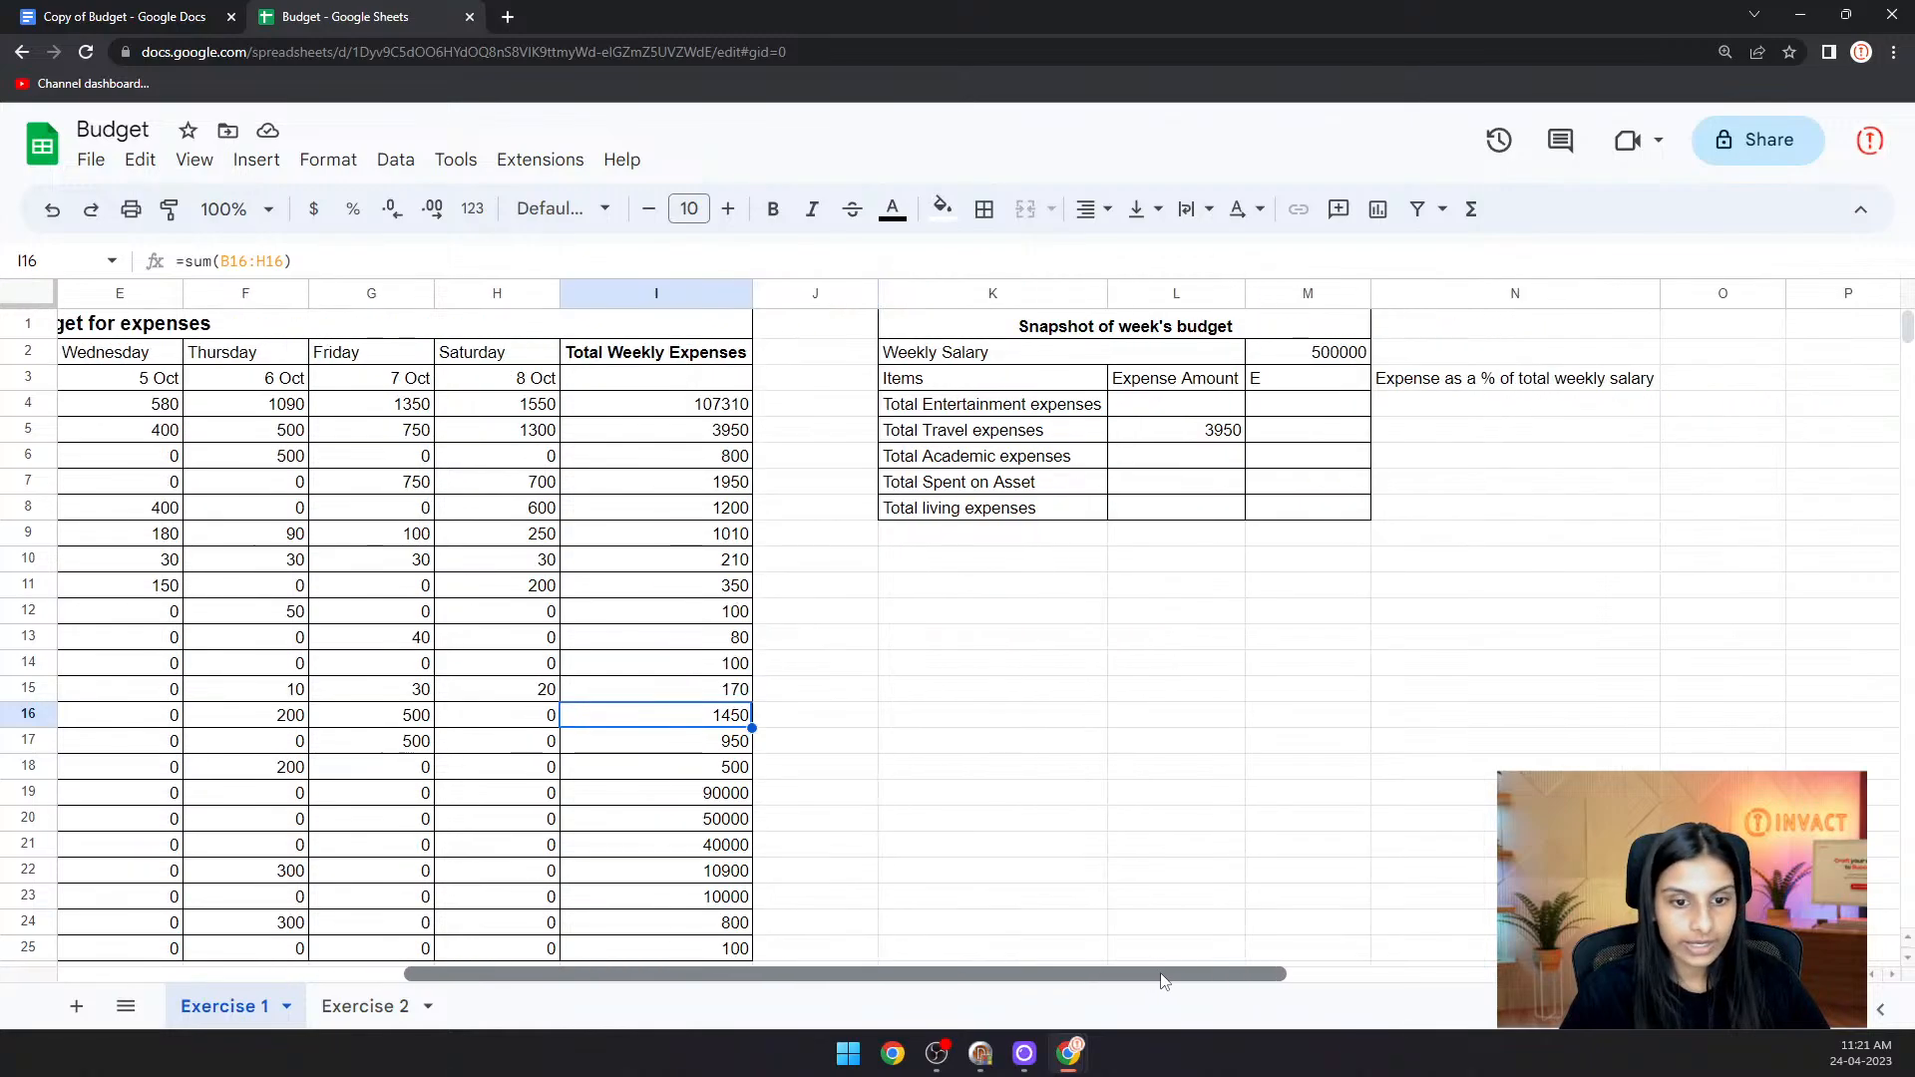
left_click(1204, 465)
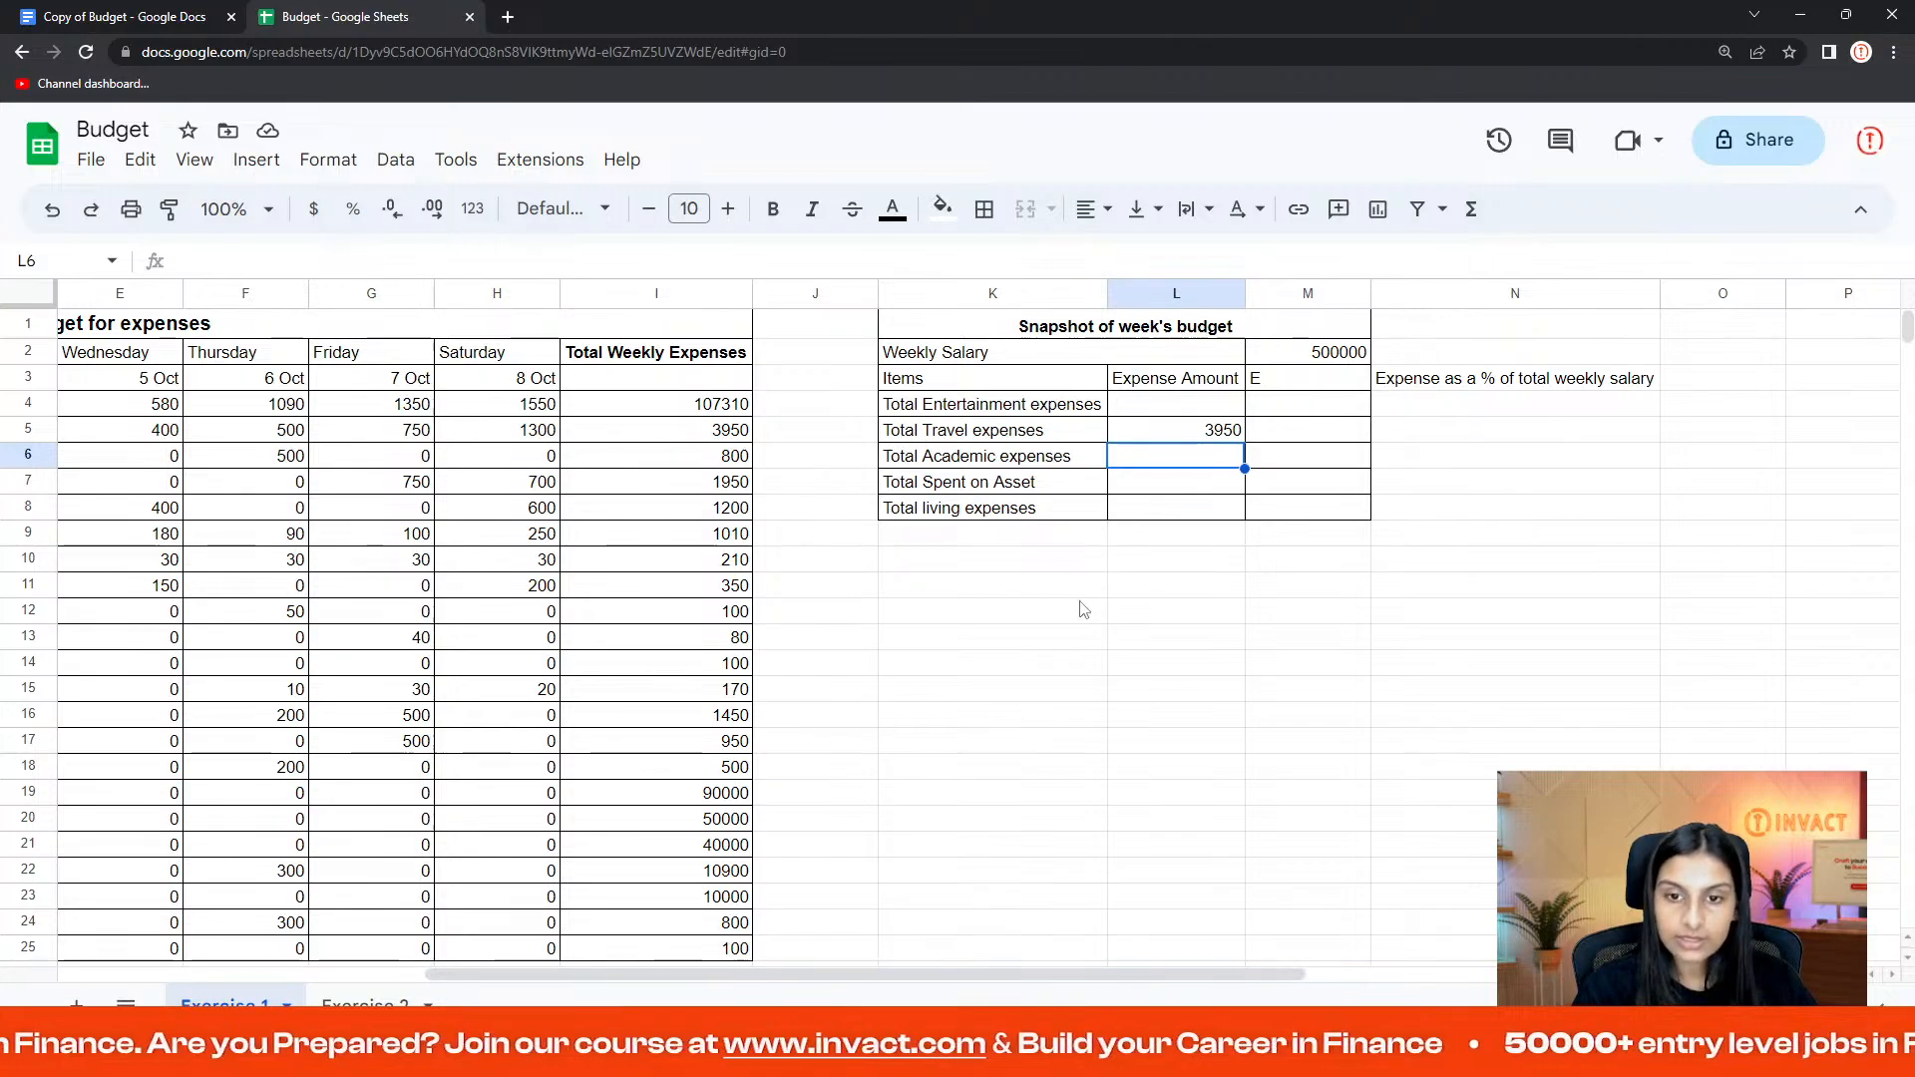
type("=")
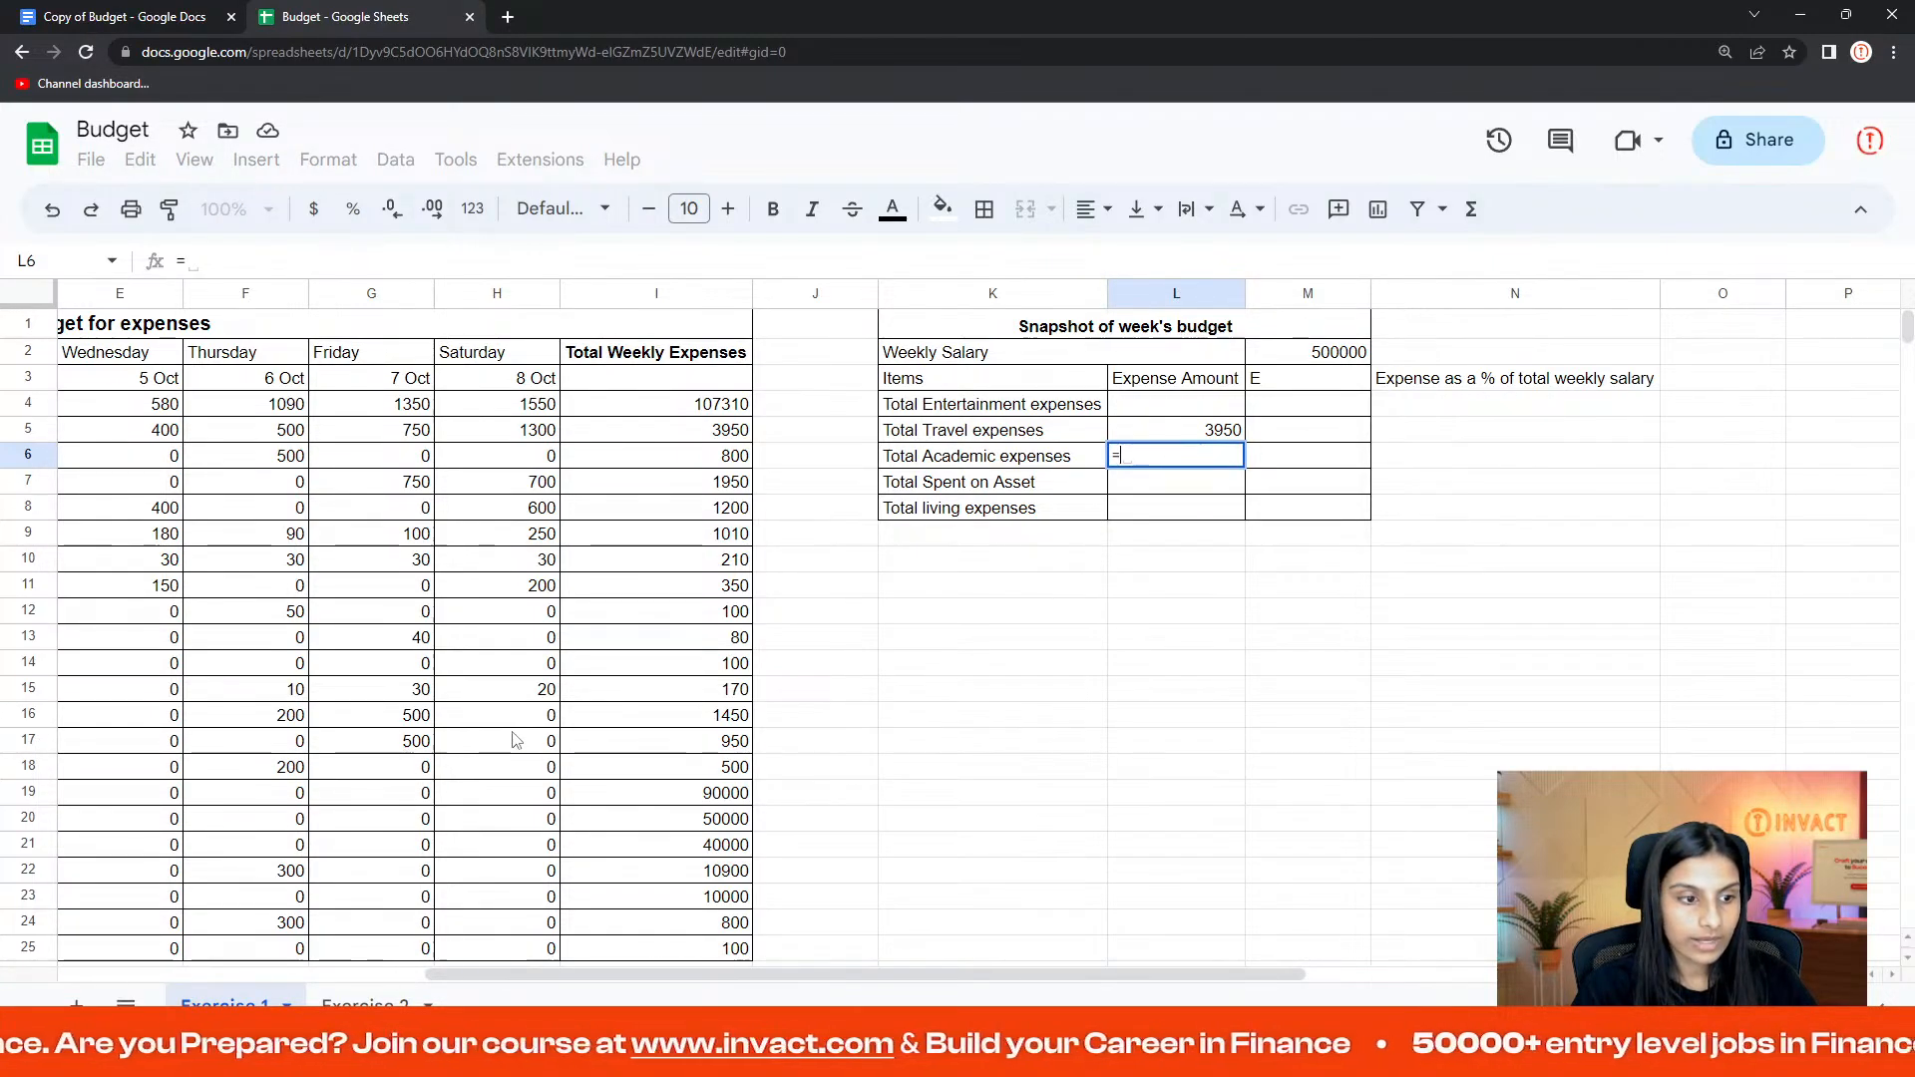
left_click(661, 724)
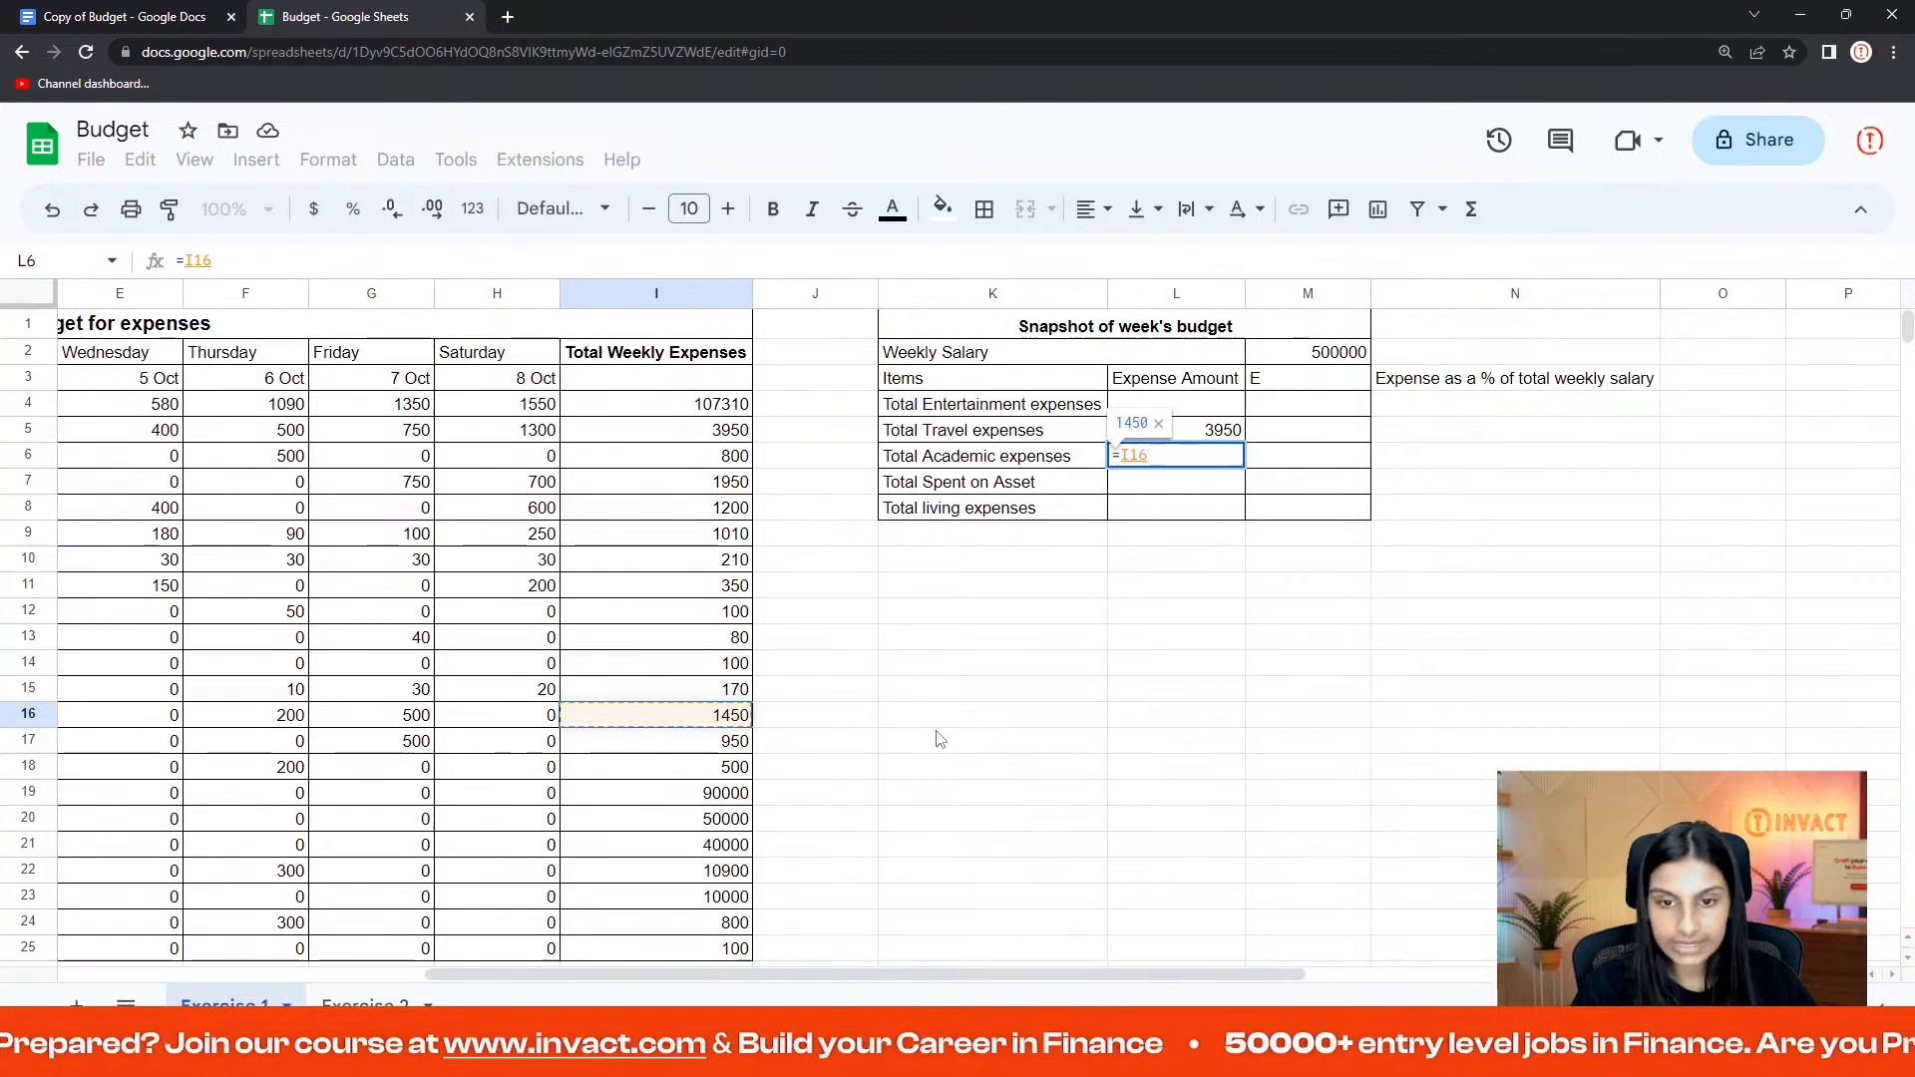
key("Return")
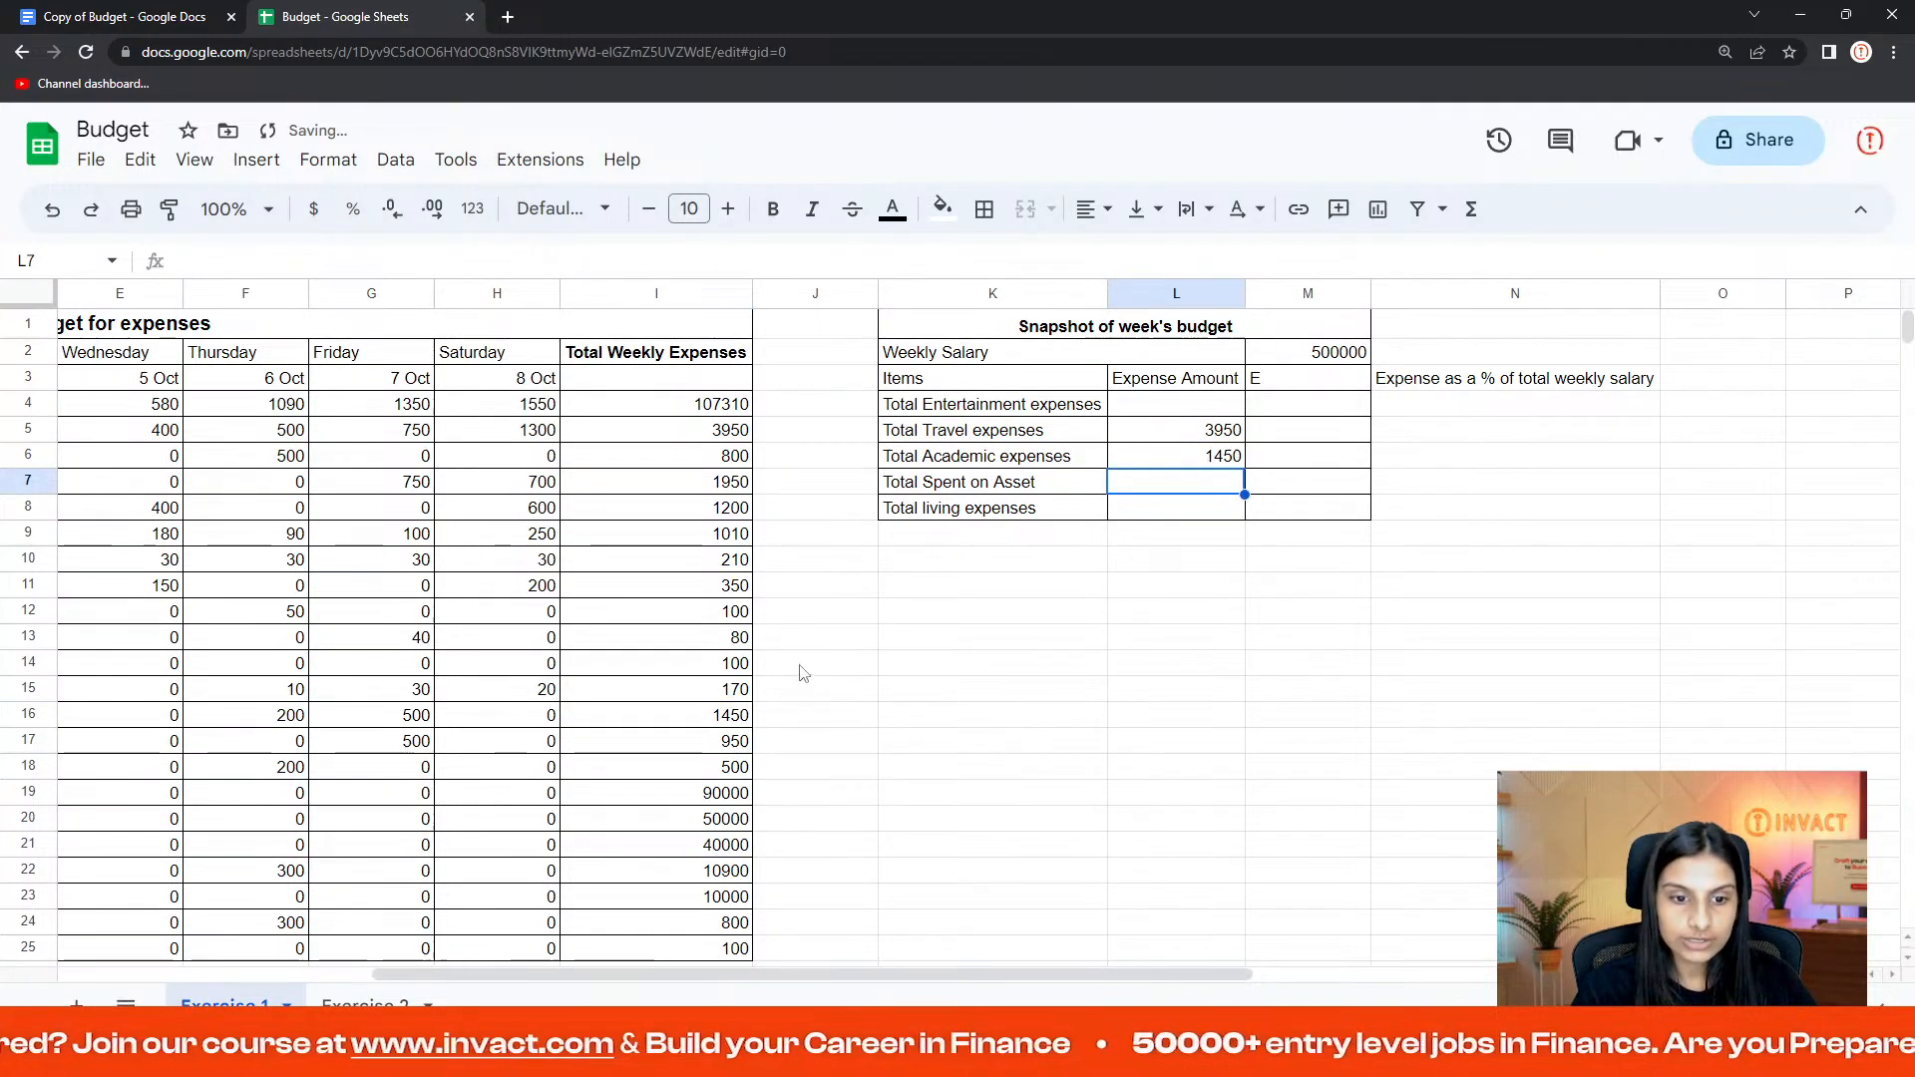
- Try to extend the reference formula in L6 down through L8 for the remaining expense categories
left_click(696, 718)
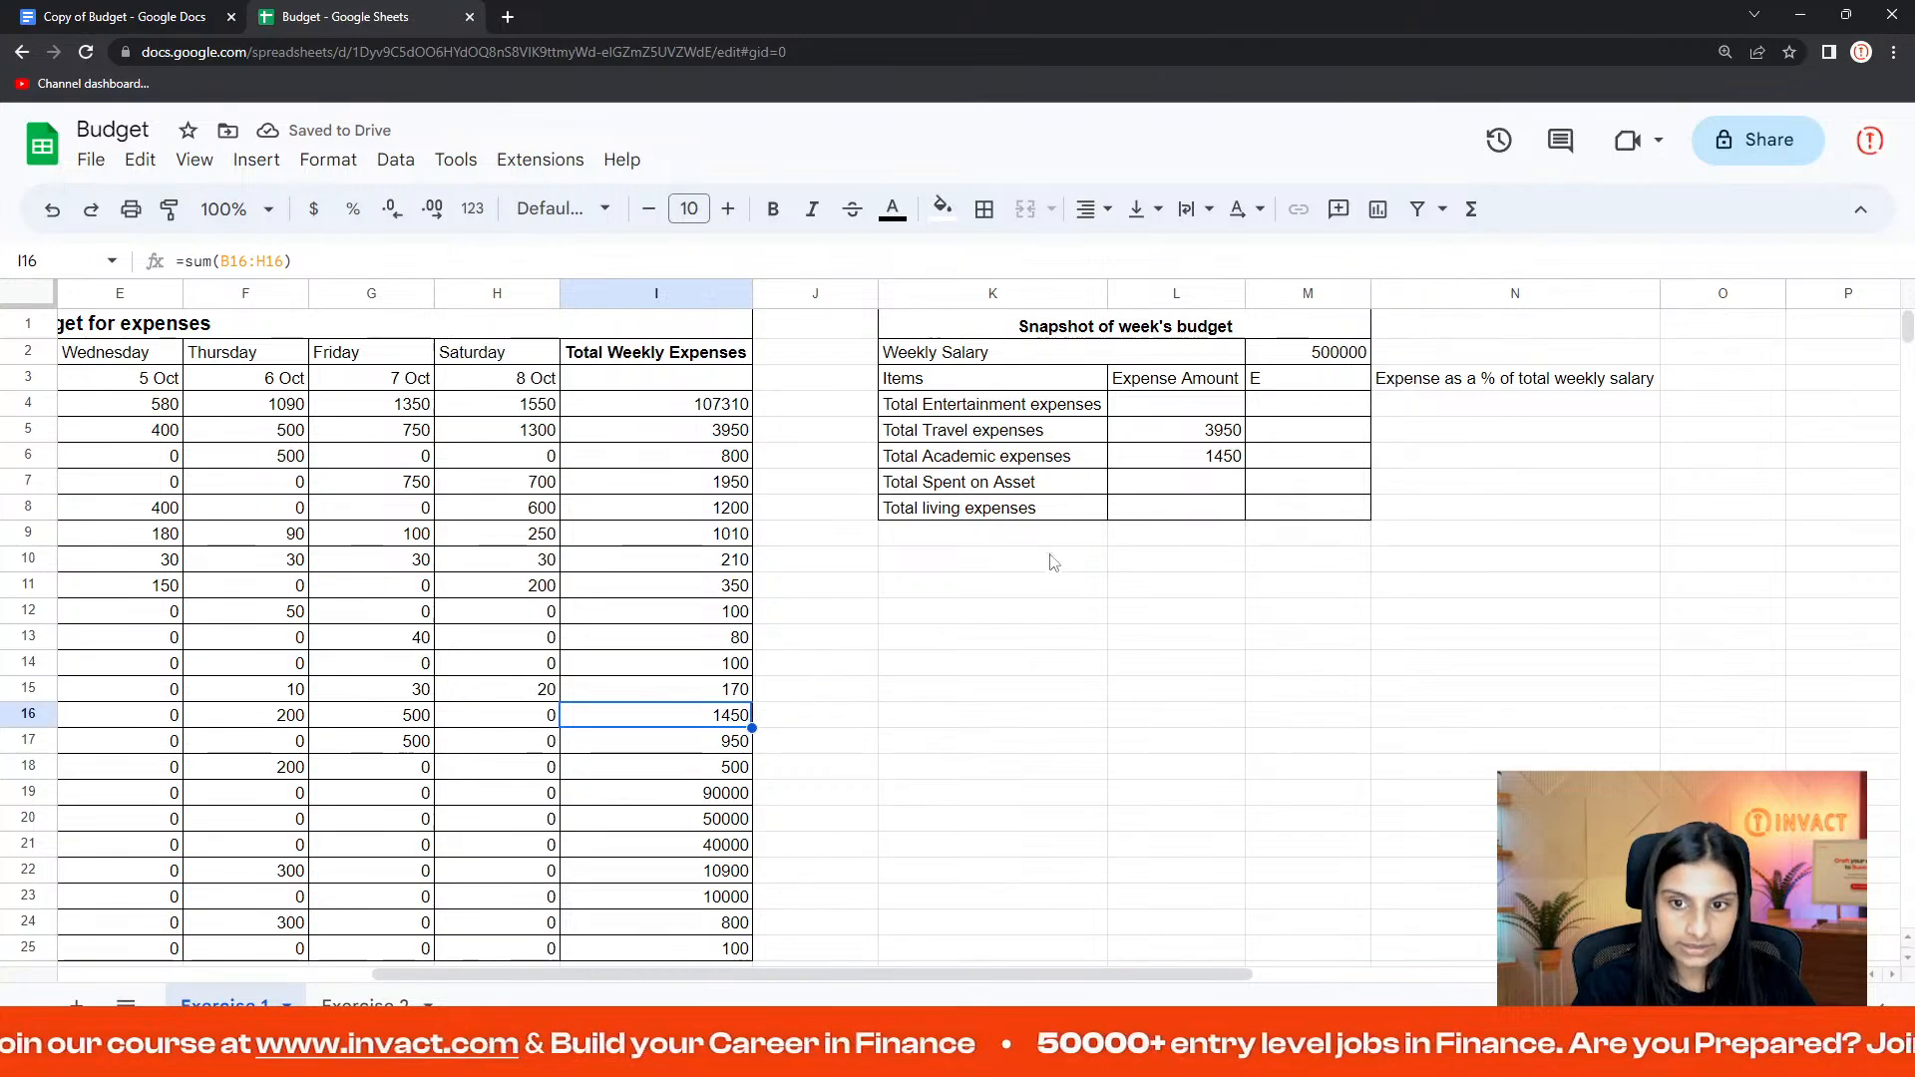
left_click(1194, 457)
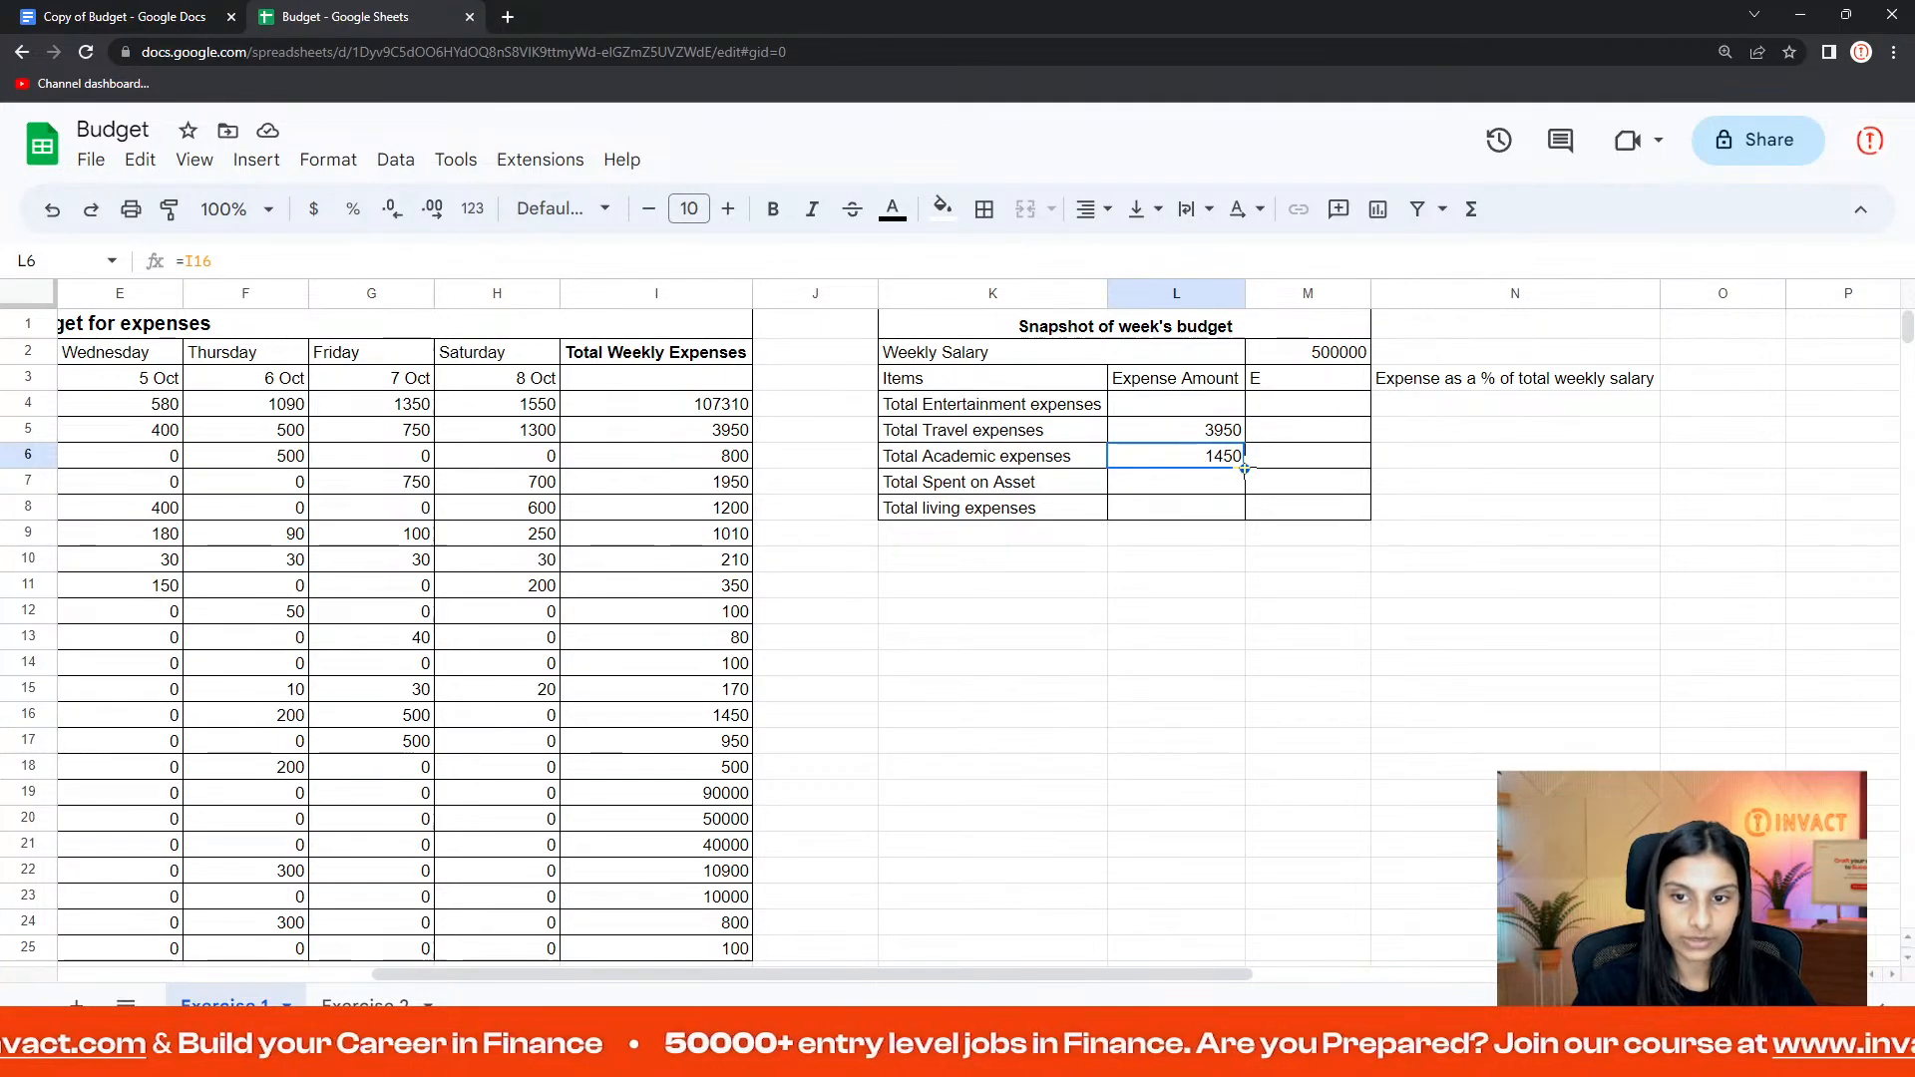
left_click_drag(1244, 481, 1246, 459)
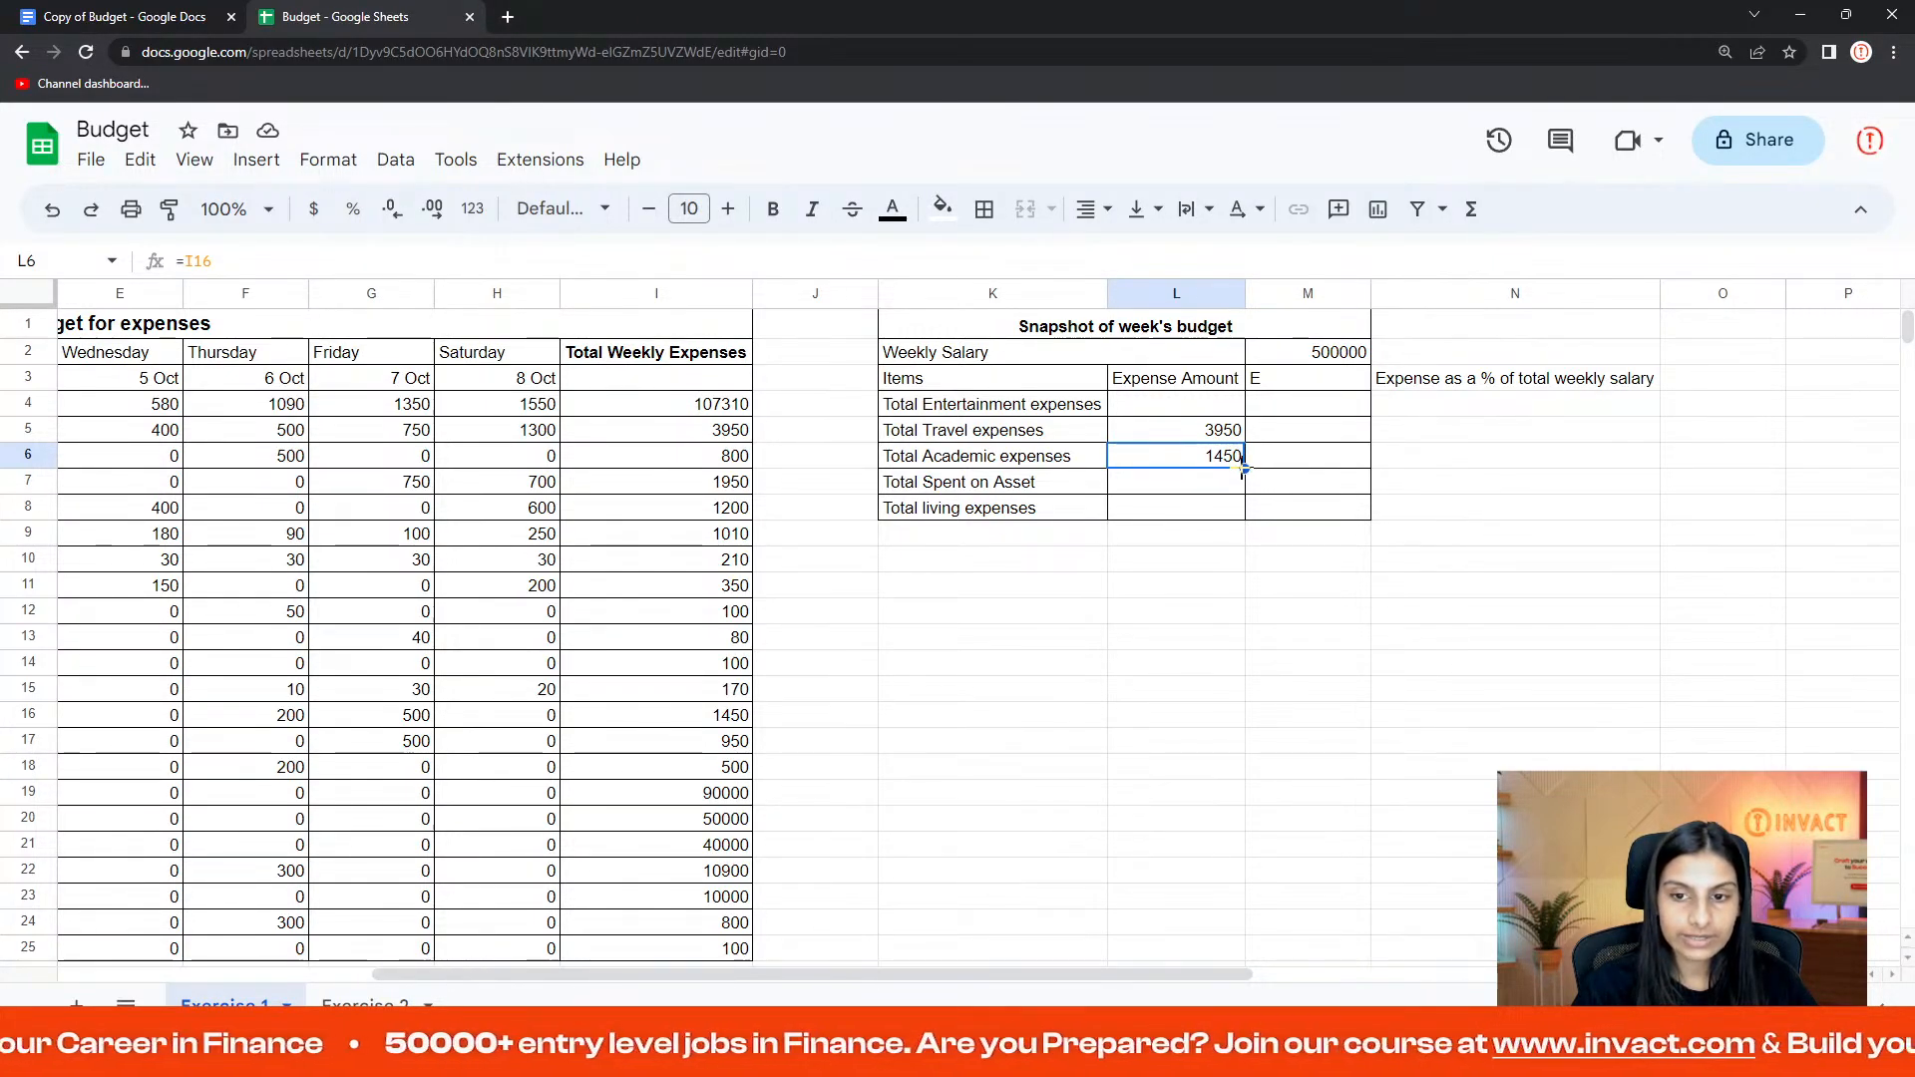
left_click_drag(1245, 467, 1245, 512)
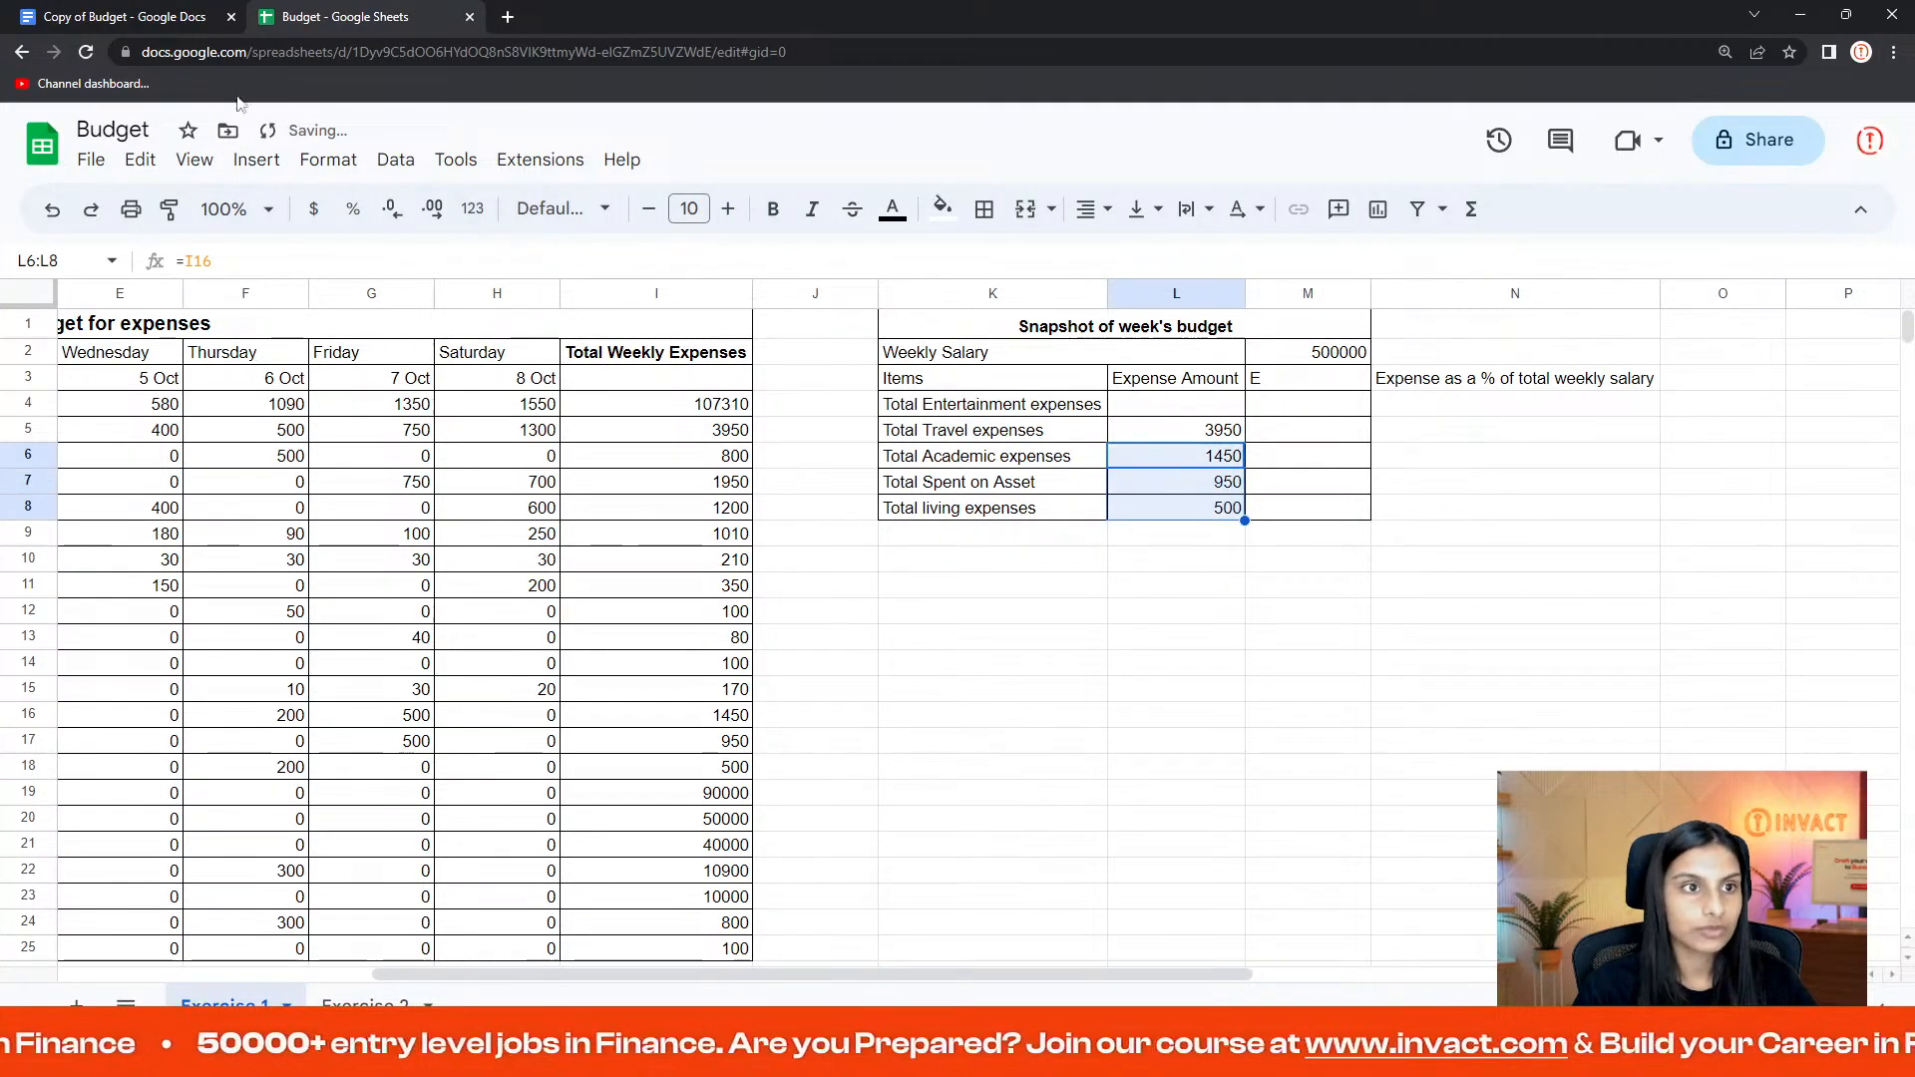
- Consult the exercise instructions in the Copy of Budget document, and clear the copied formulas from L7 and L8
left_click(180, 12)
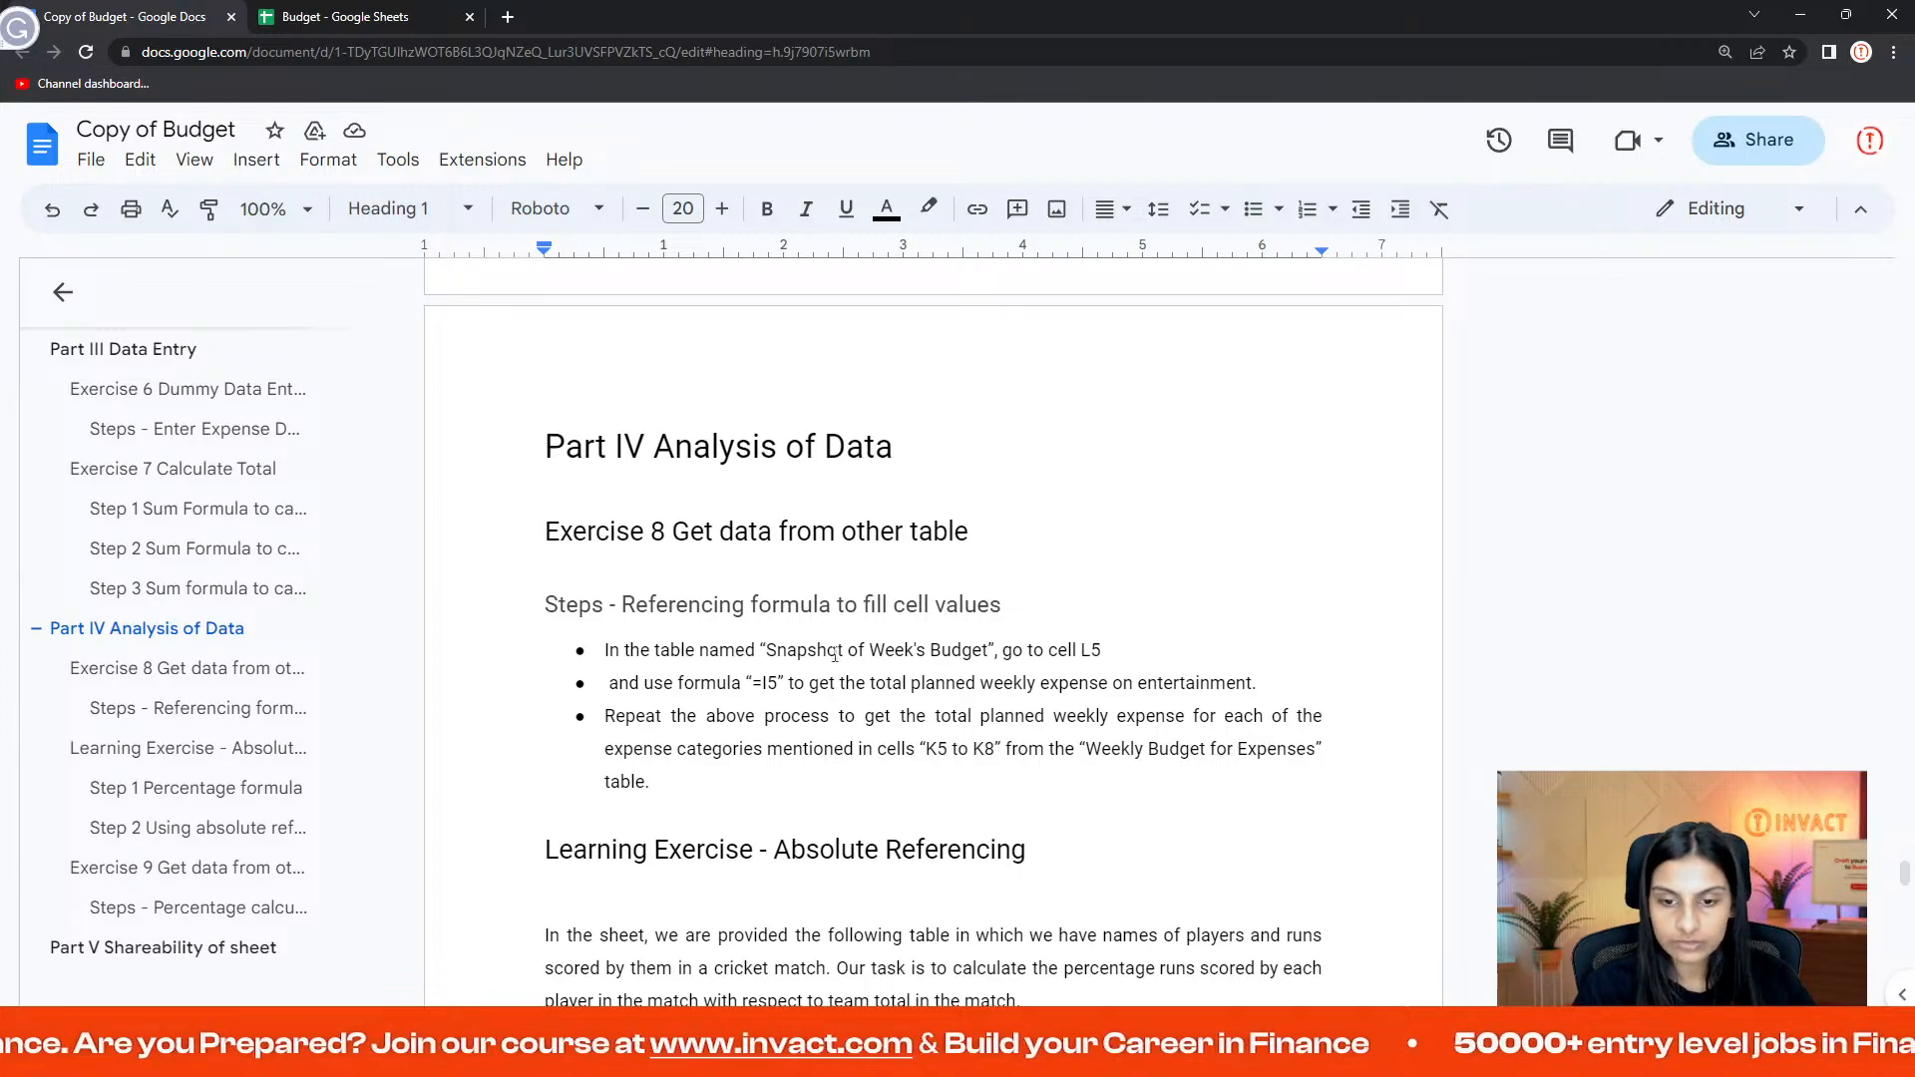
left_click(335, 18)
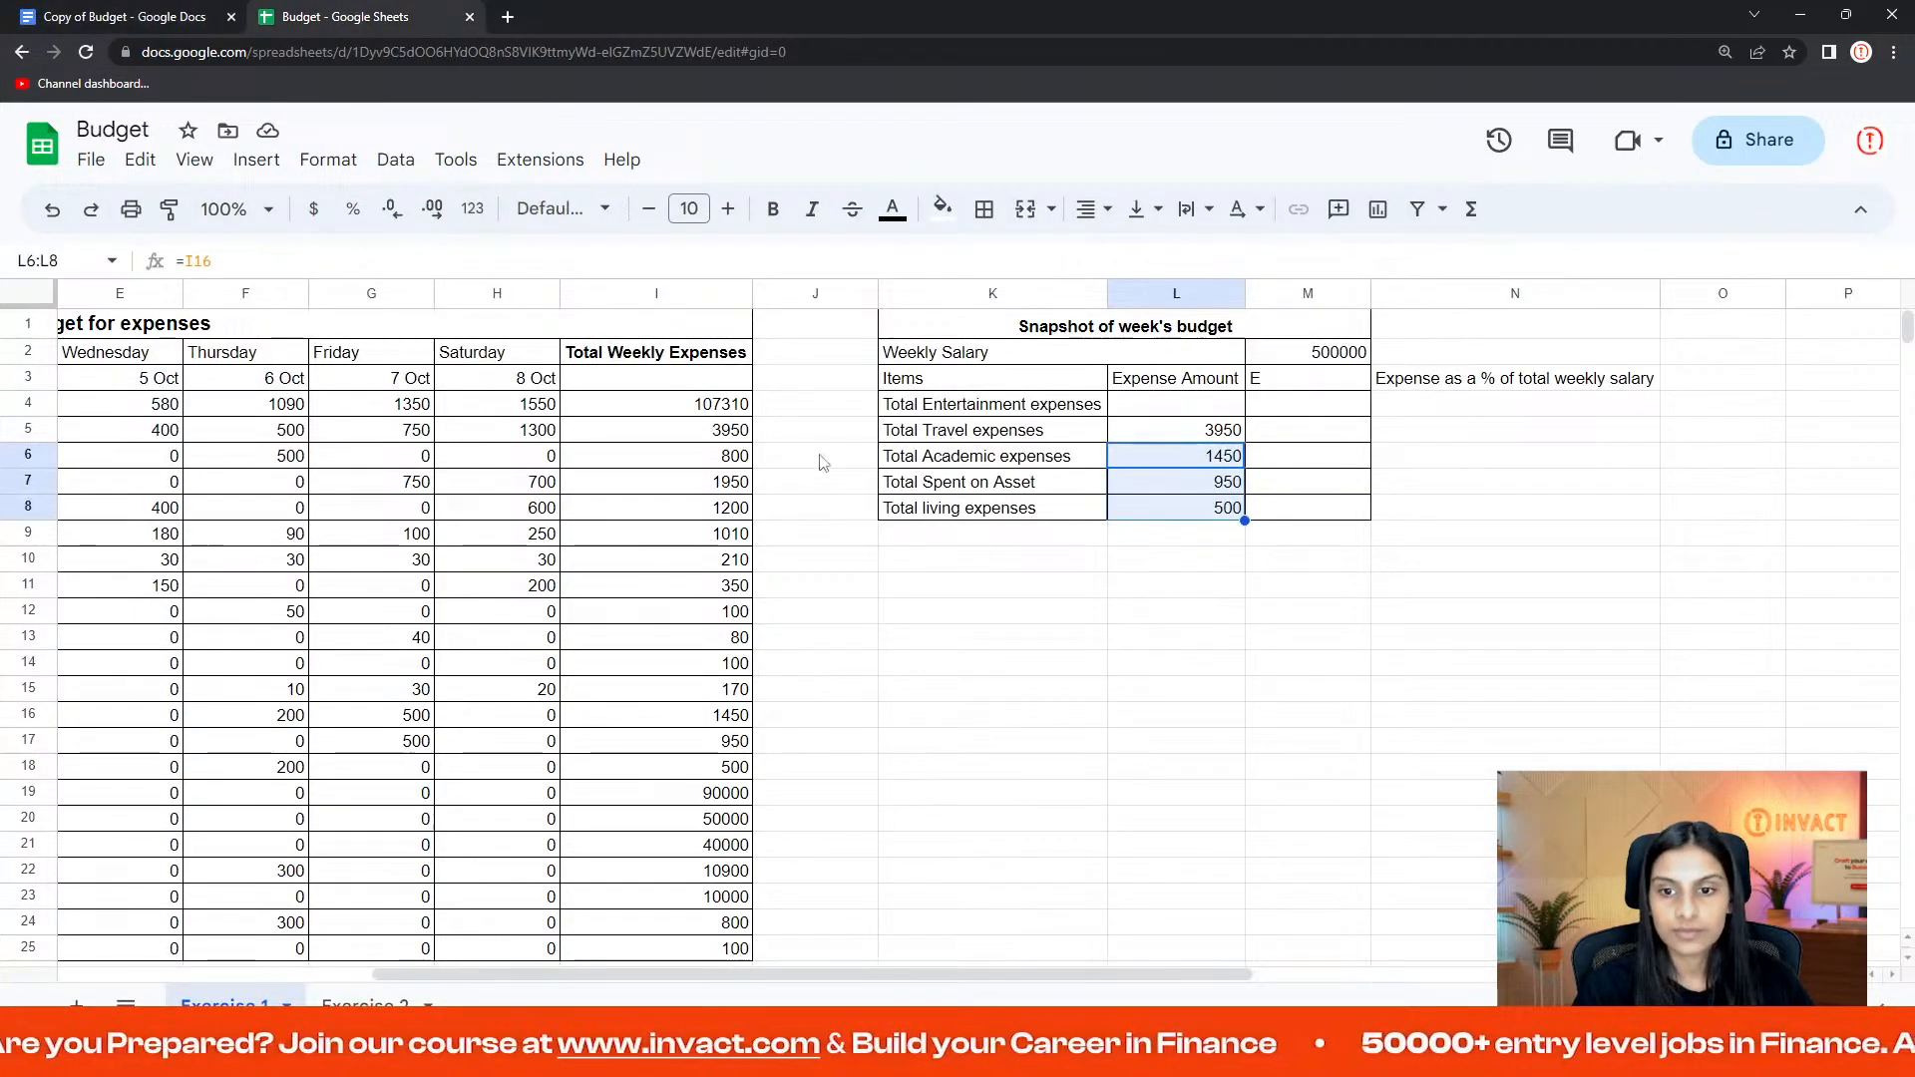
left_click(1222, 489)
key("Delete")
left_click(1205, 509)
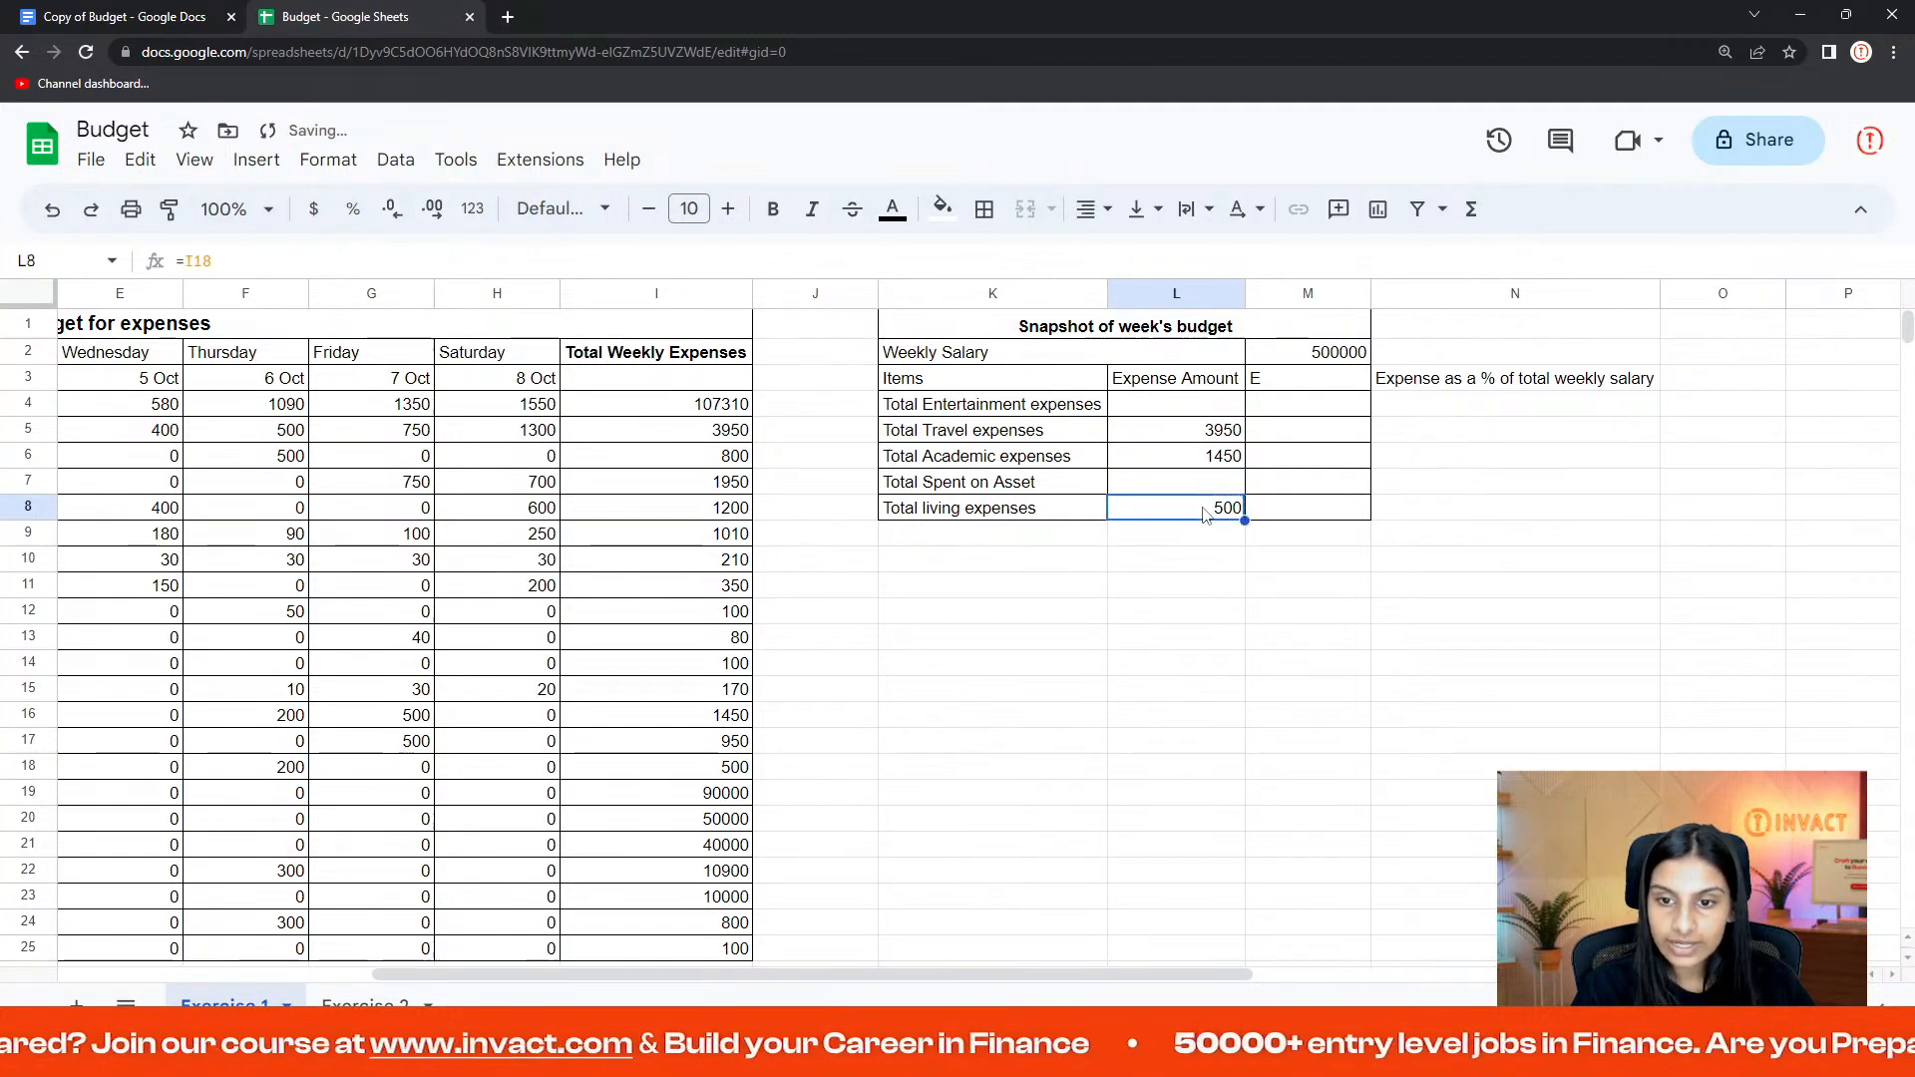
key("Delete")
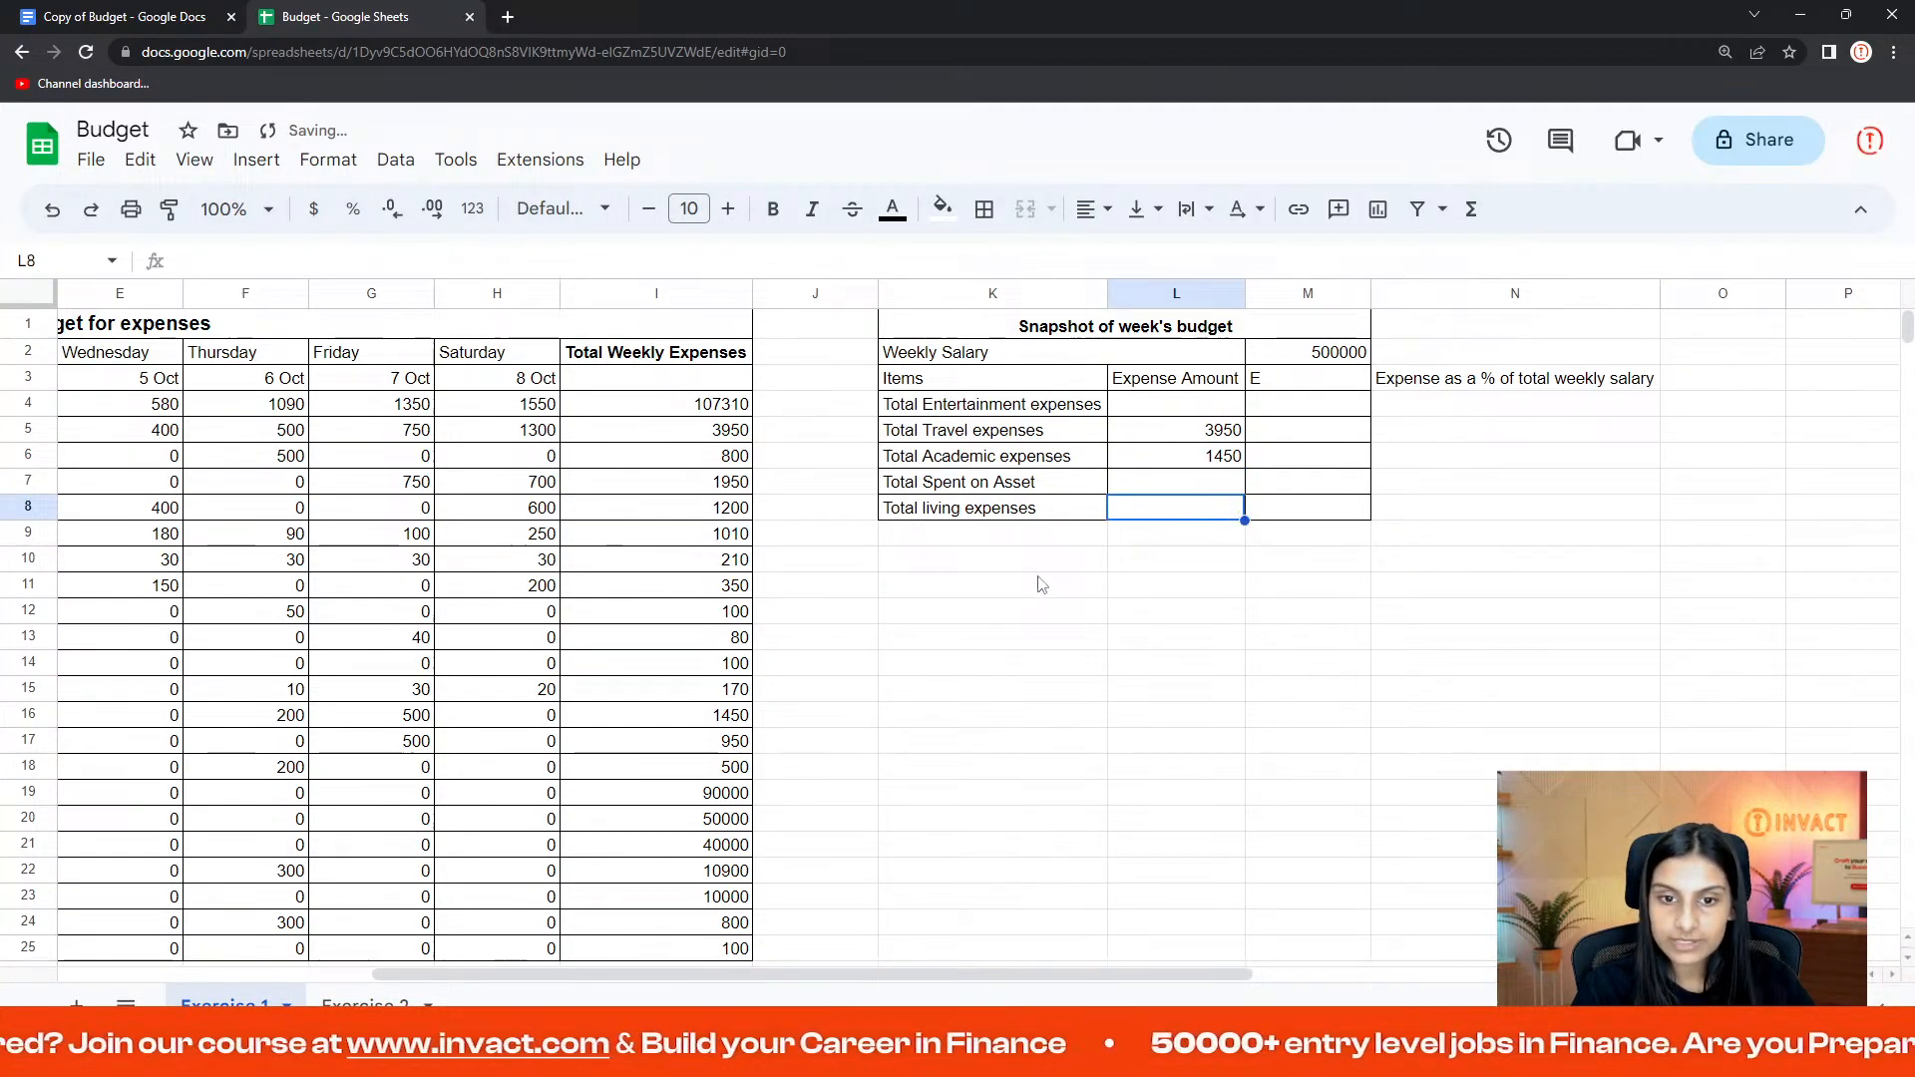
- Copy the L6 formula down to L7 only and check the source cell I17 it references
left_click(1205, 461)
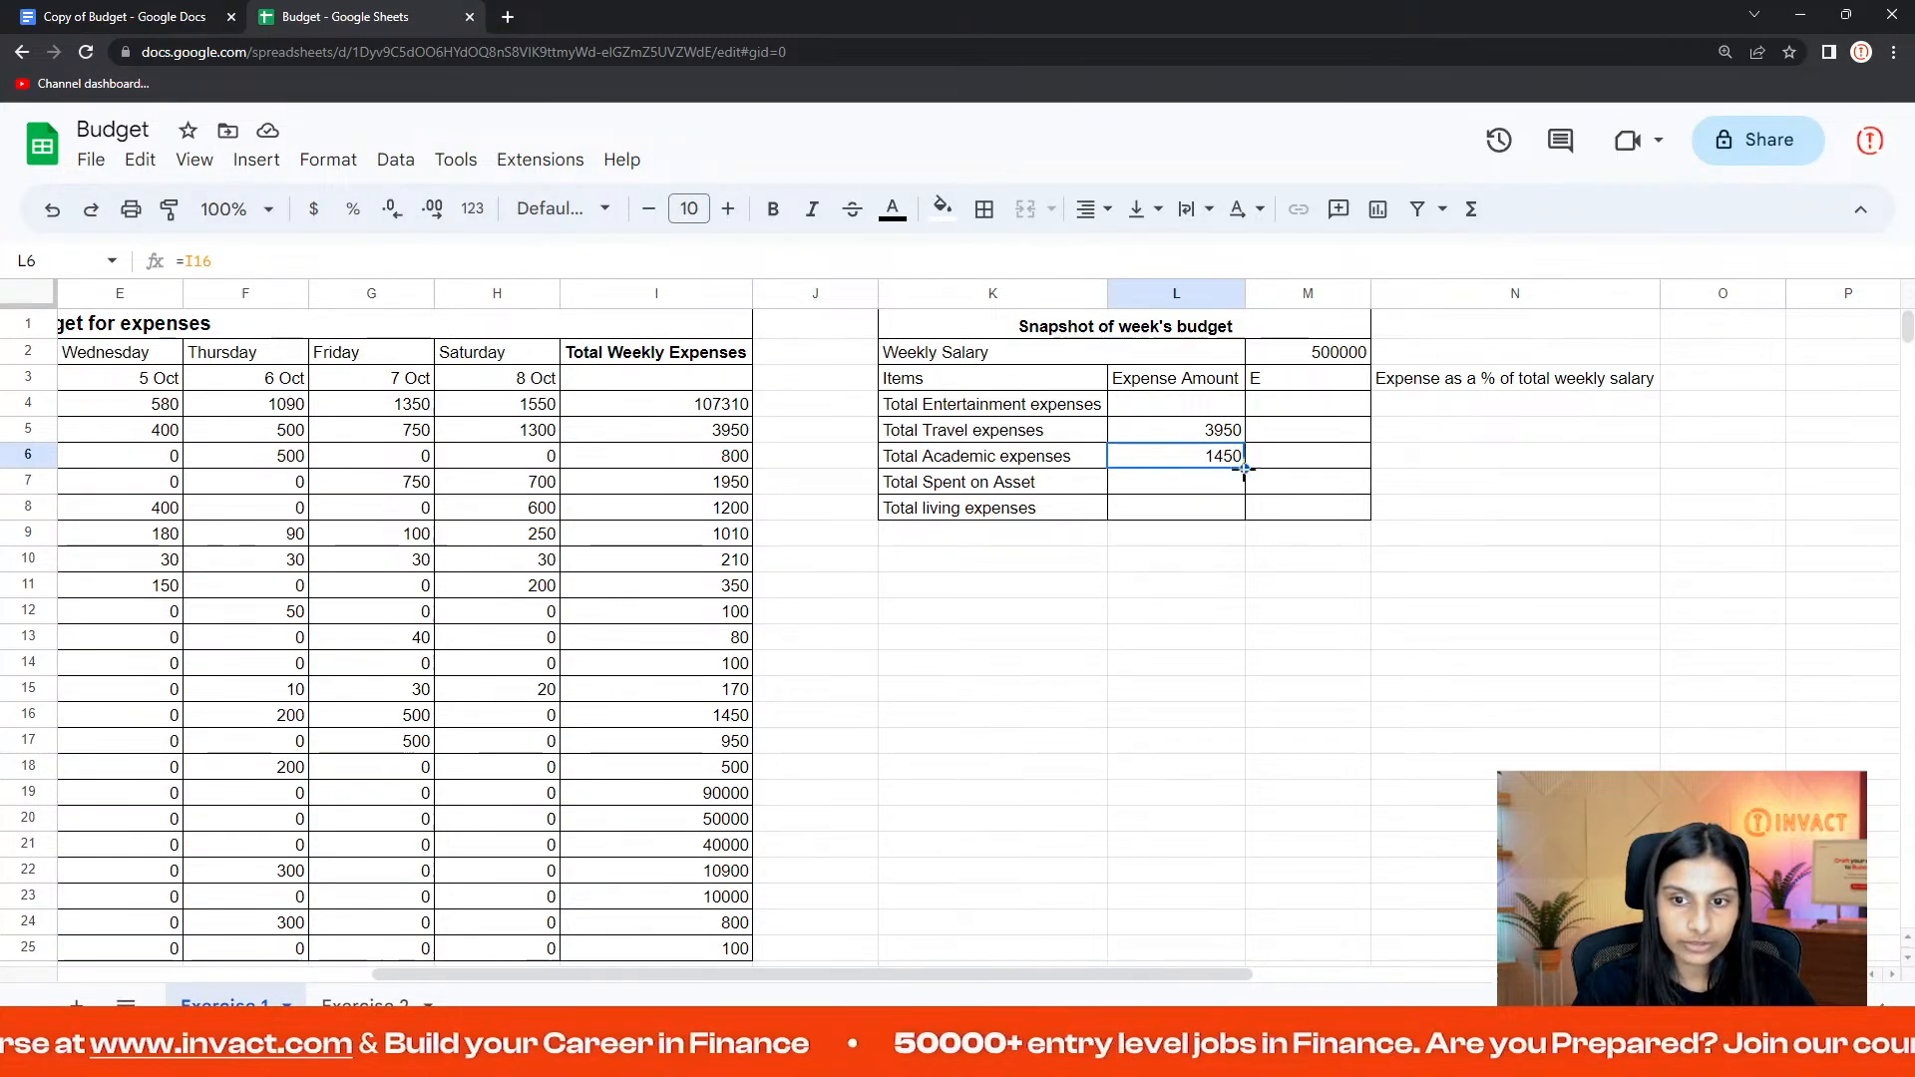
left_click_drag(1244, 469, 1187, 491)
left_click(1181, 489)
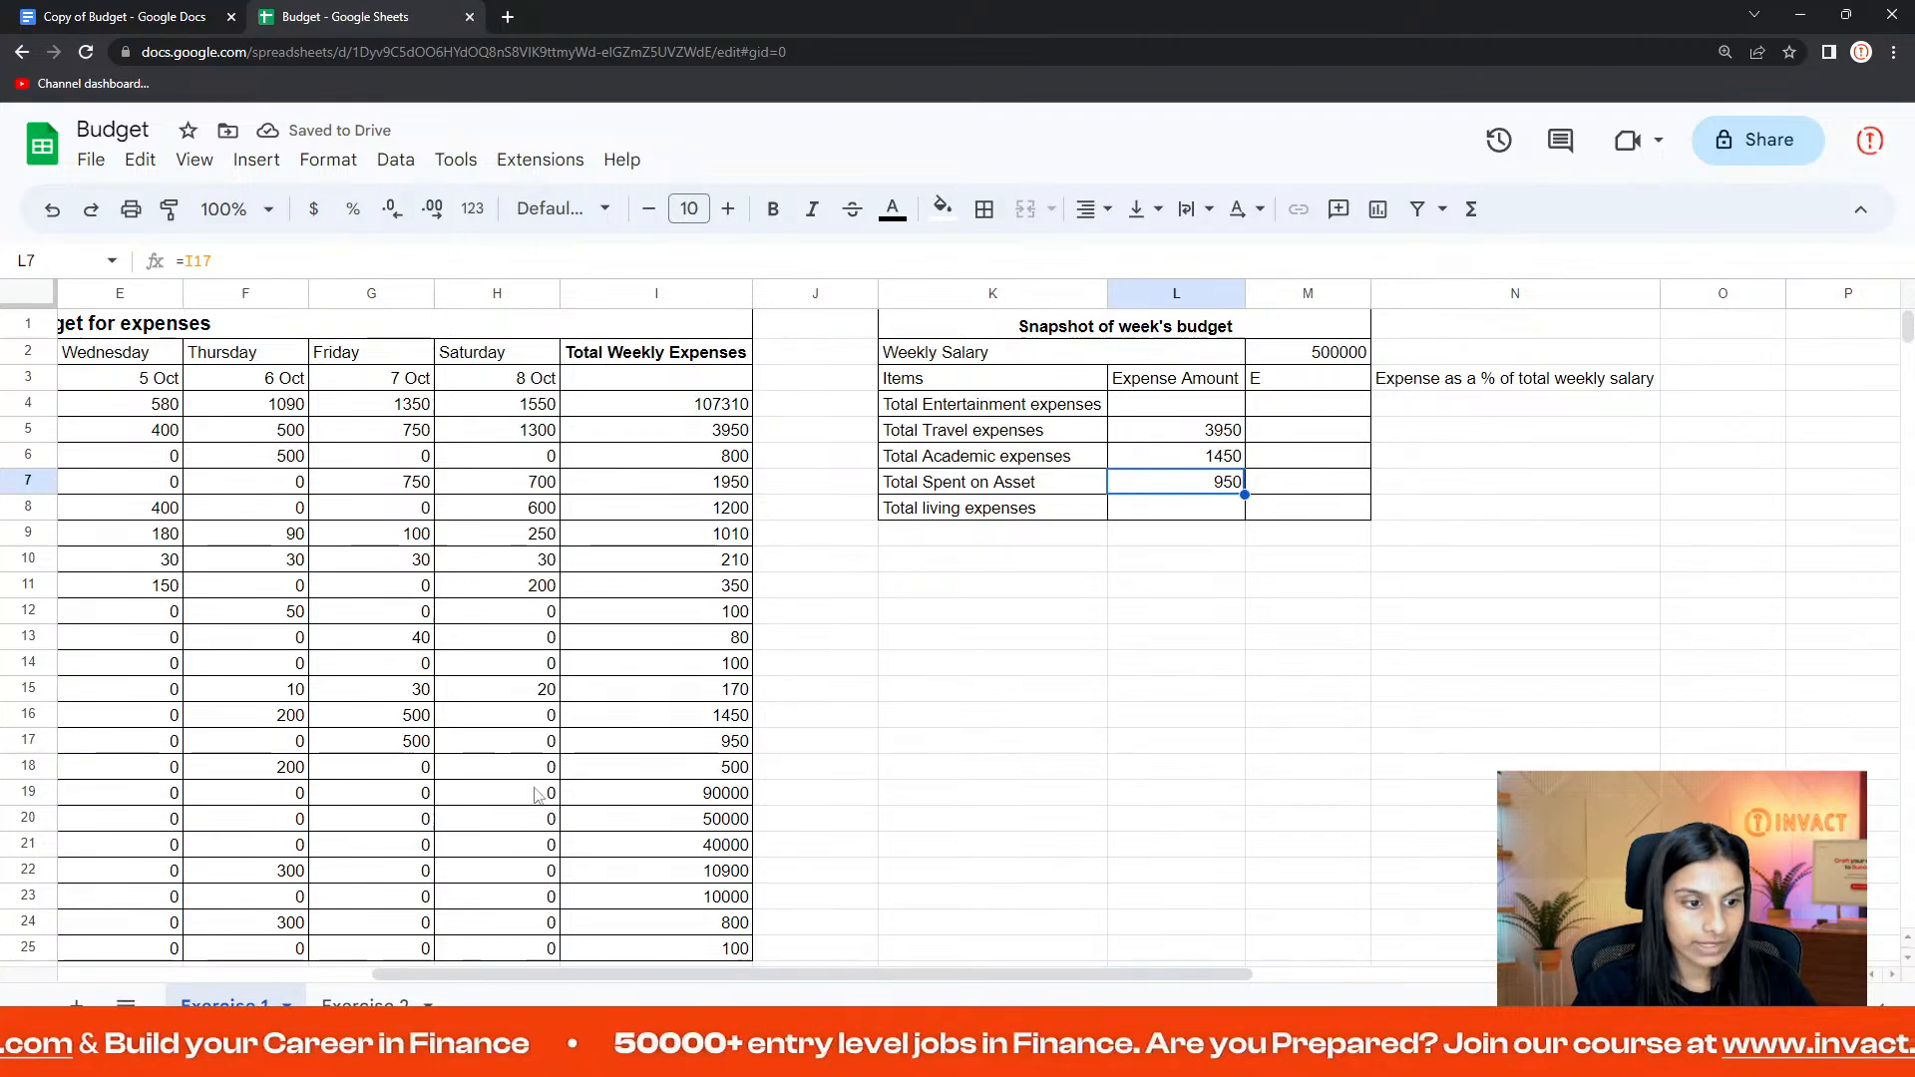
left_click(714, 746)
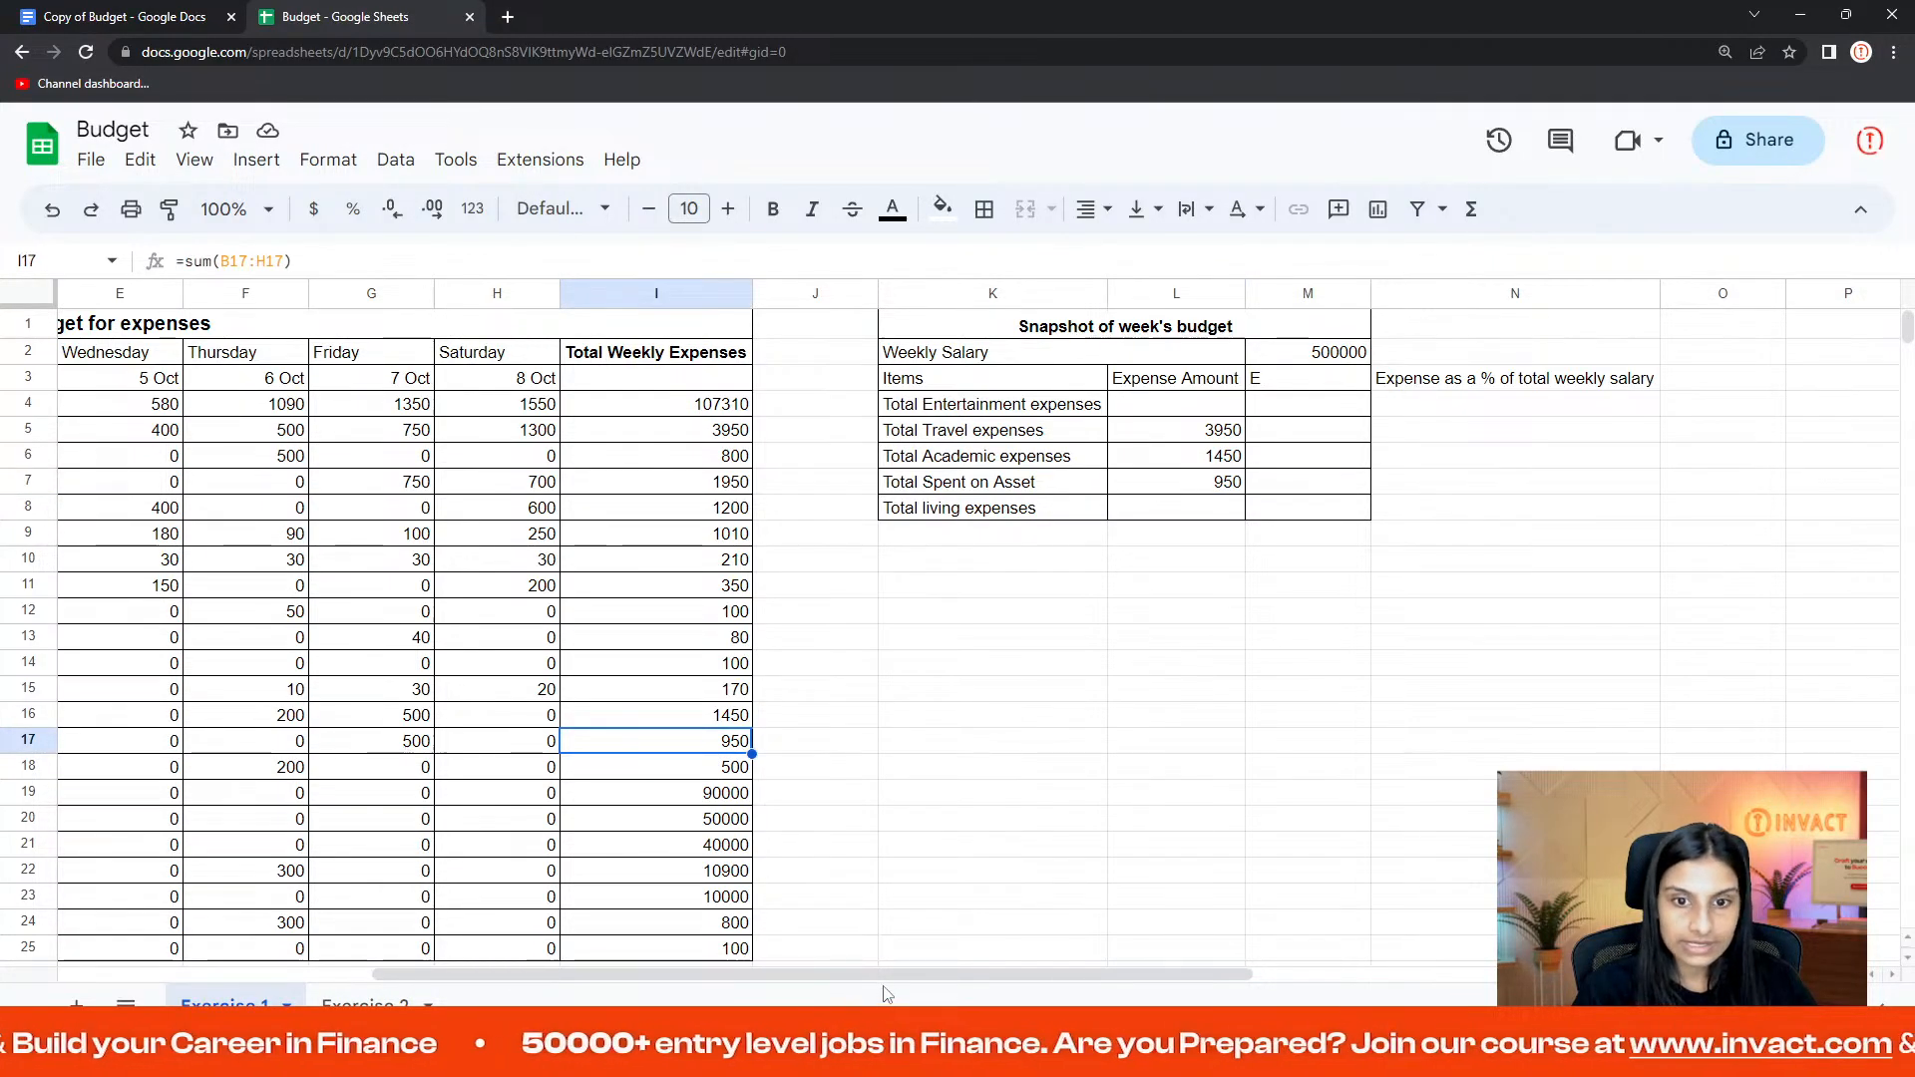
- Replace the Total Spent on Asset formula in L7 with a reference to the Total Spent on Assets weekly total in I19
scroll(877, 985, "left", 6)
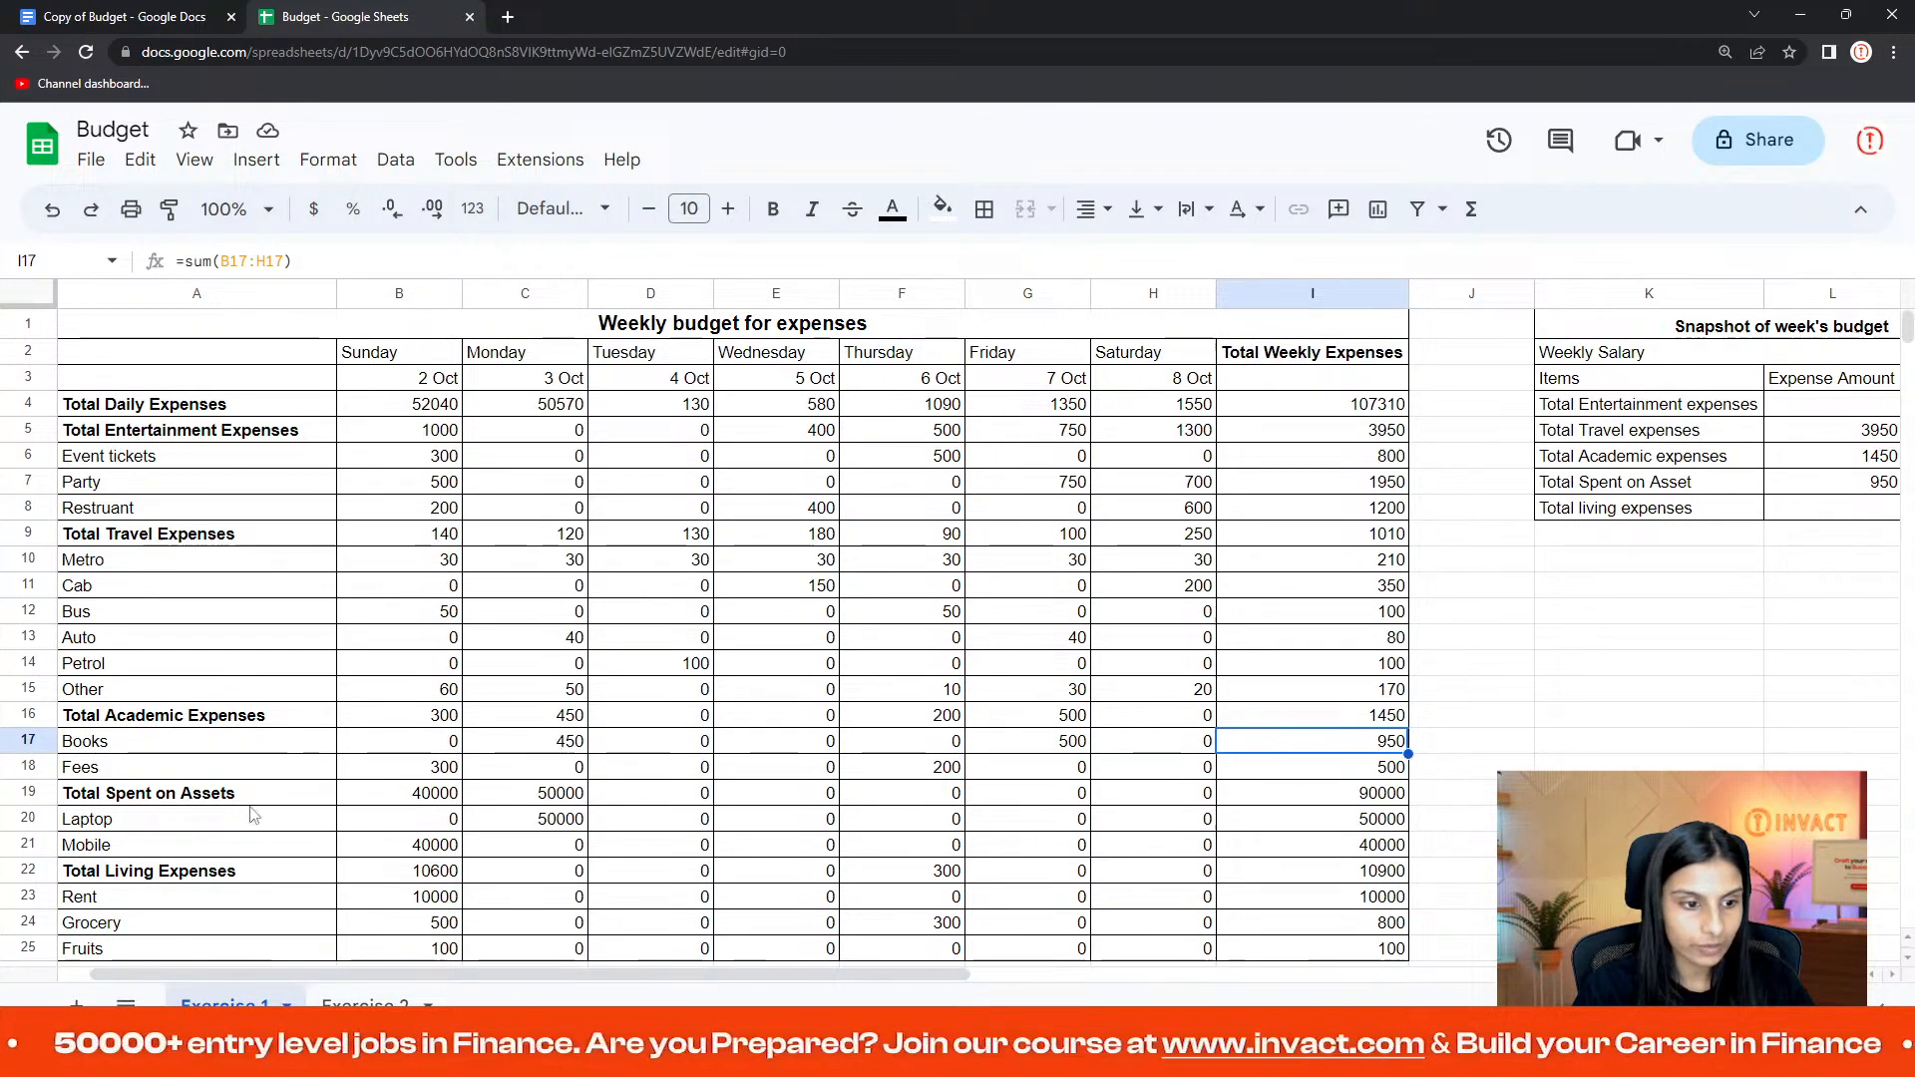
left_click(1303, 796)
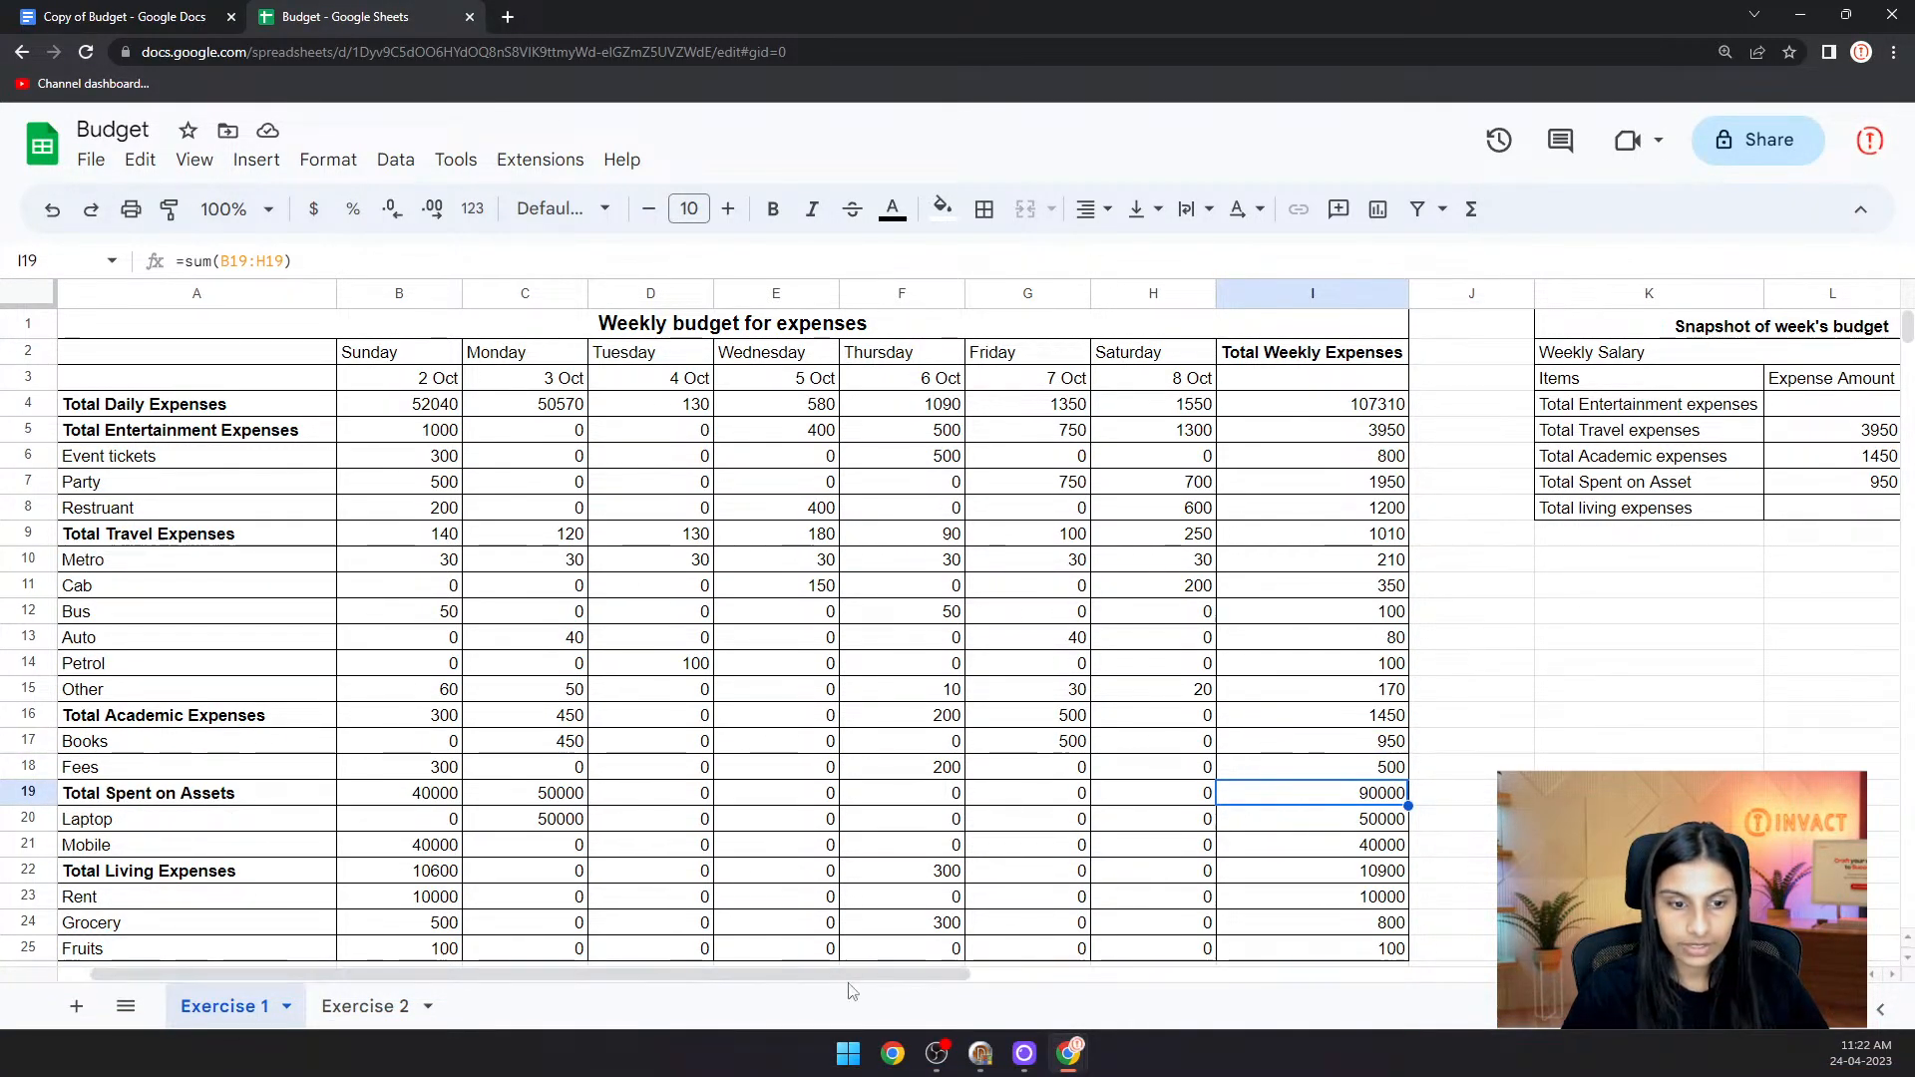
left_click_drag(750, 969, 1080, 989)
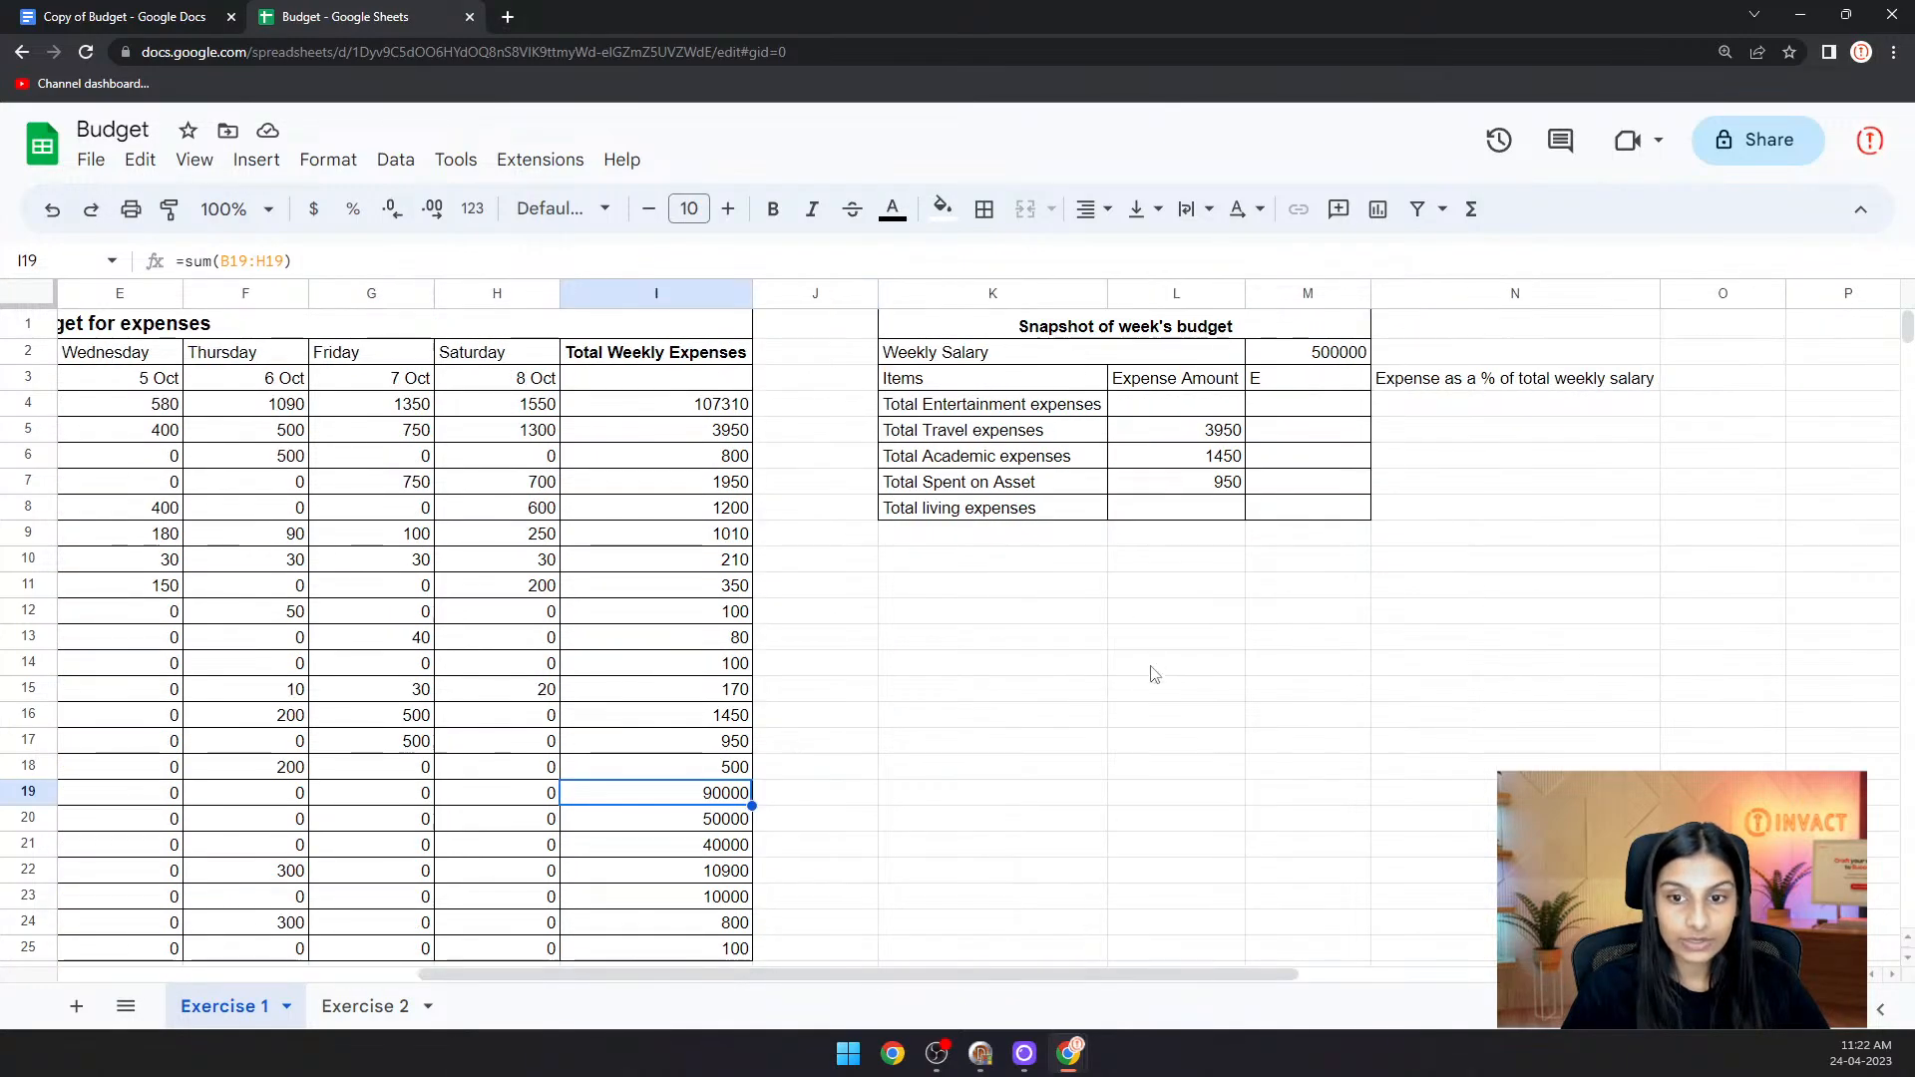
left_click(1214, 489)
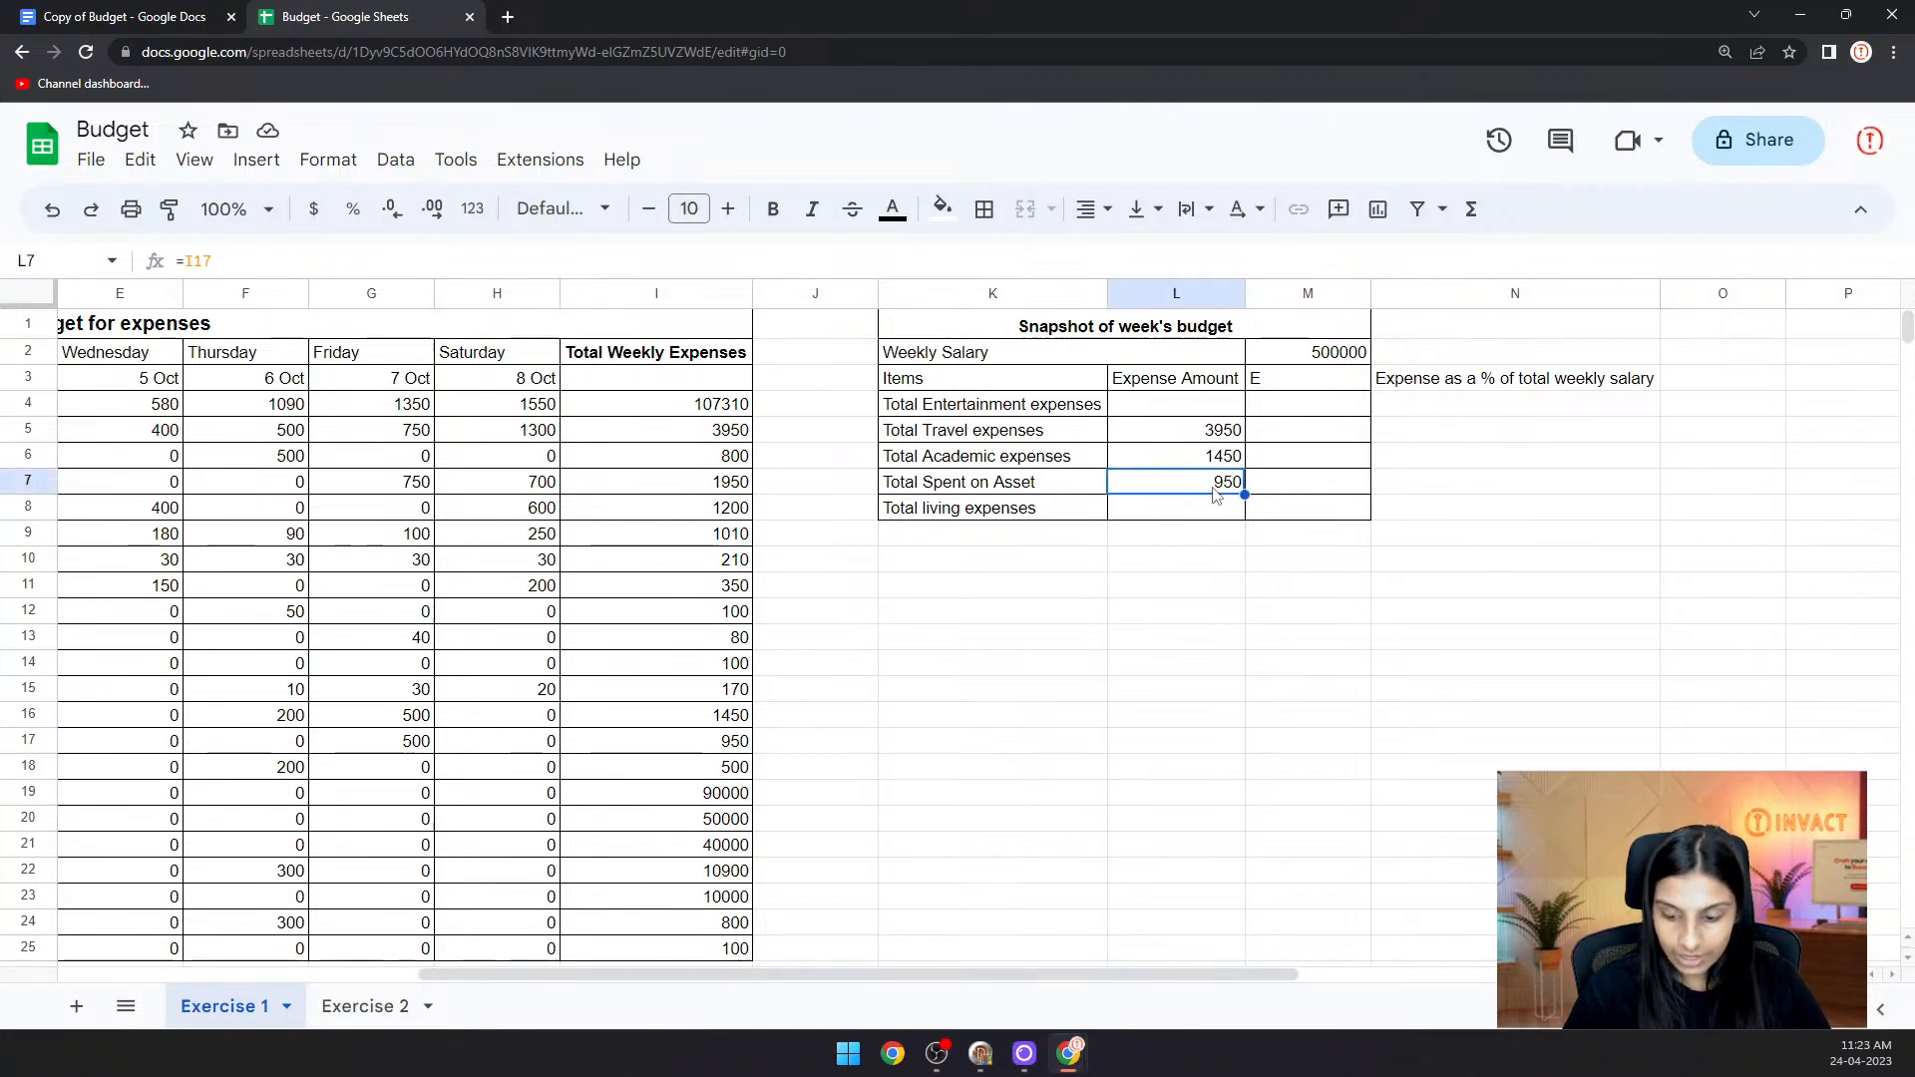
type("=")
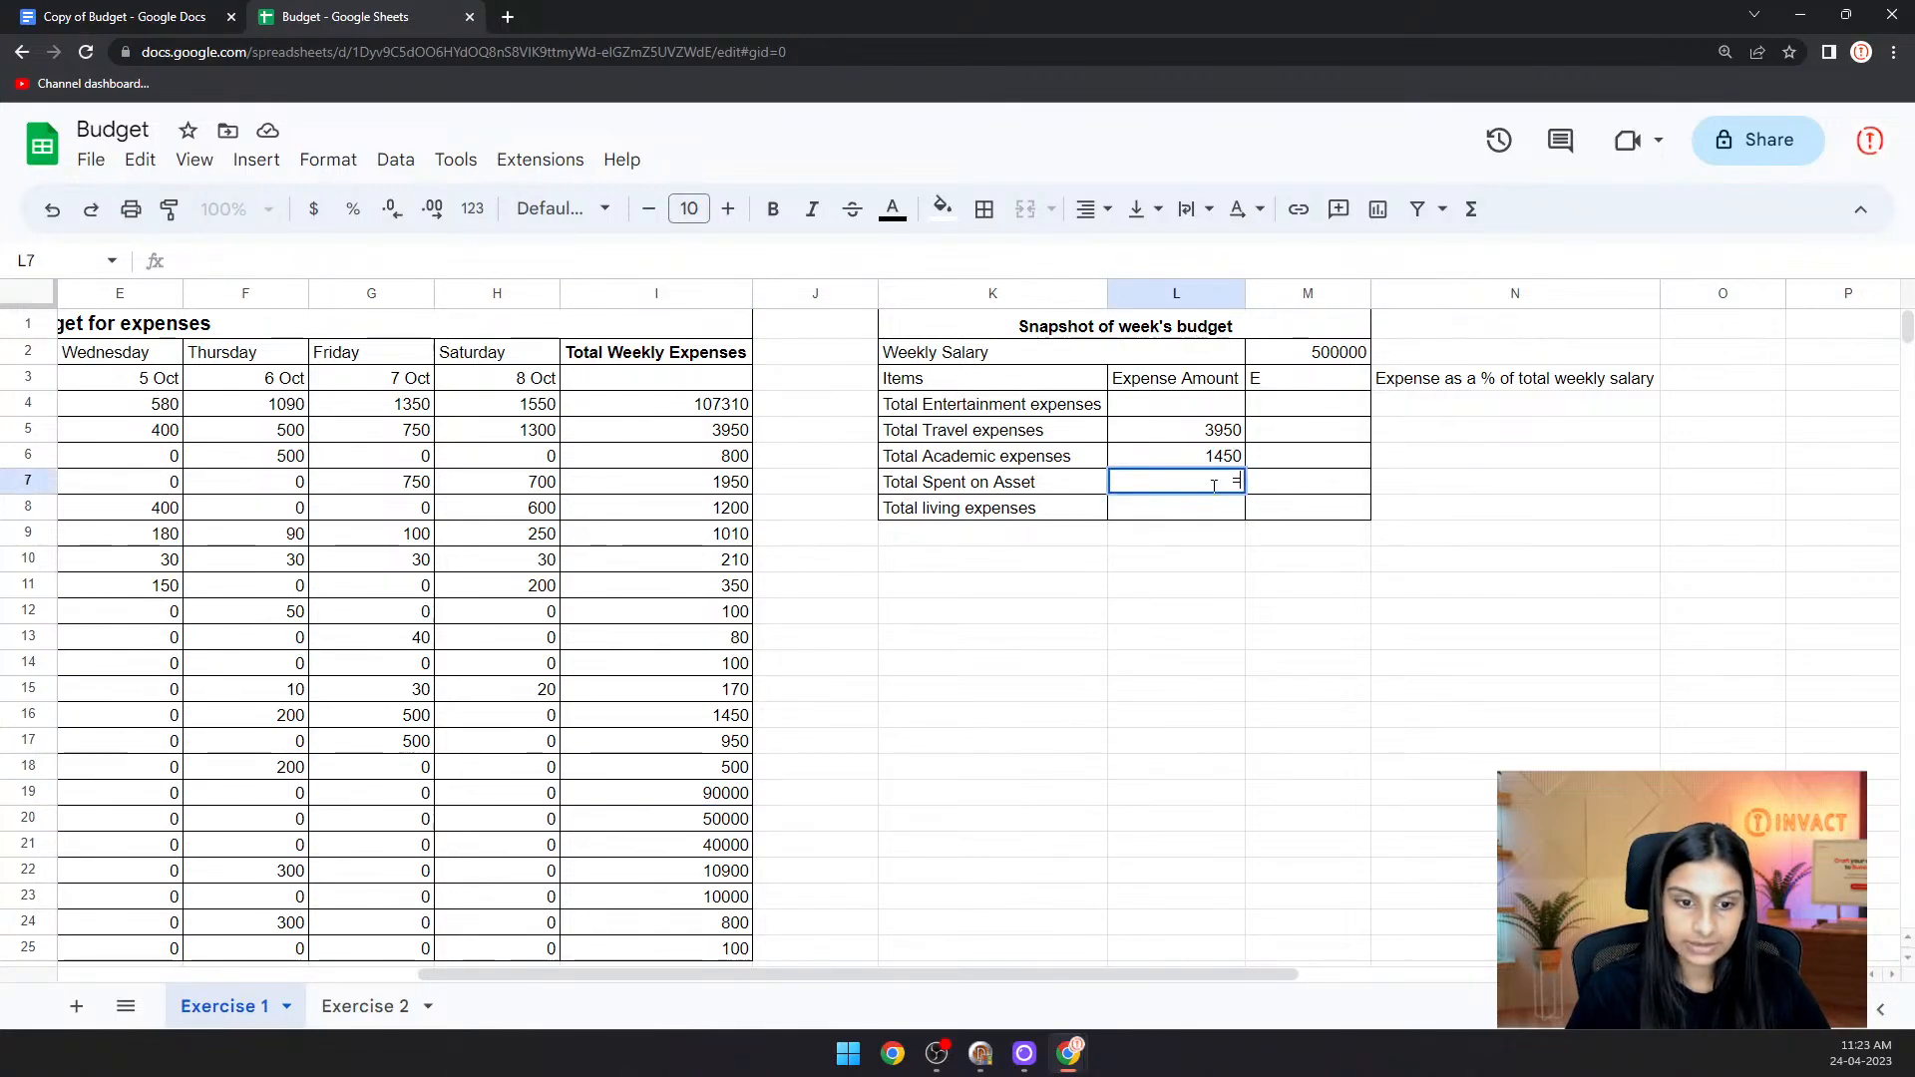
left_click(671, 794)
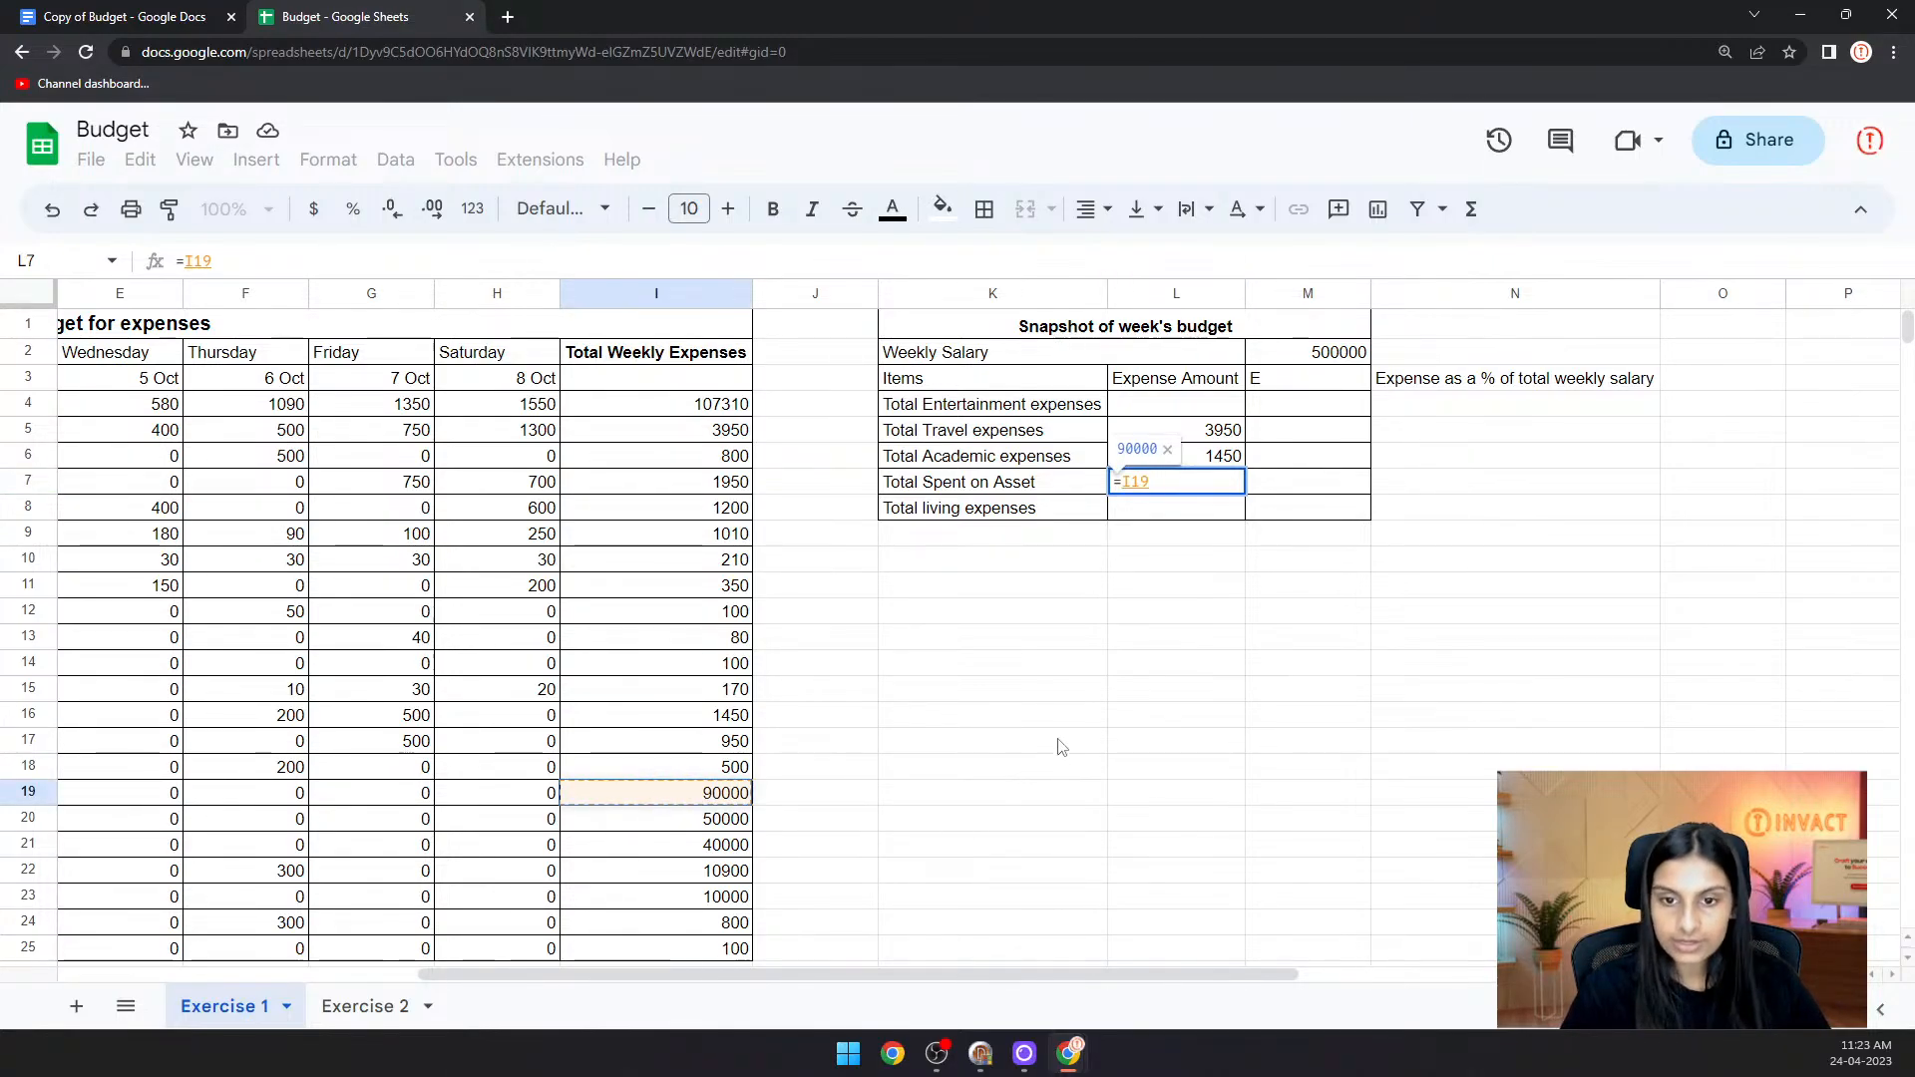
key("Return")
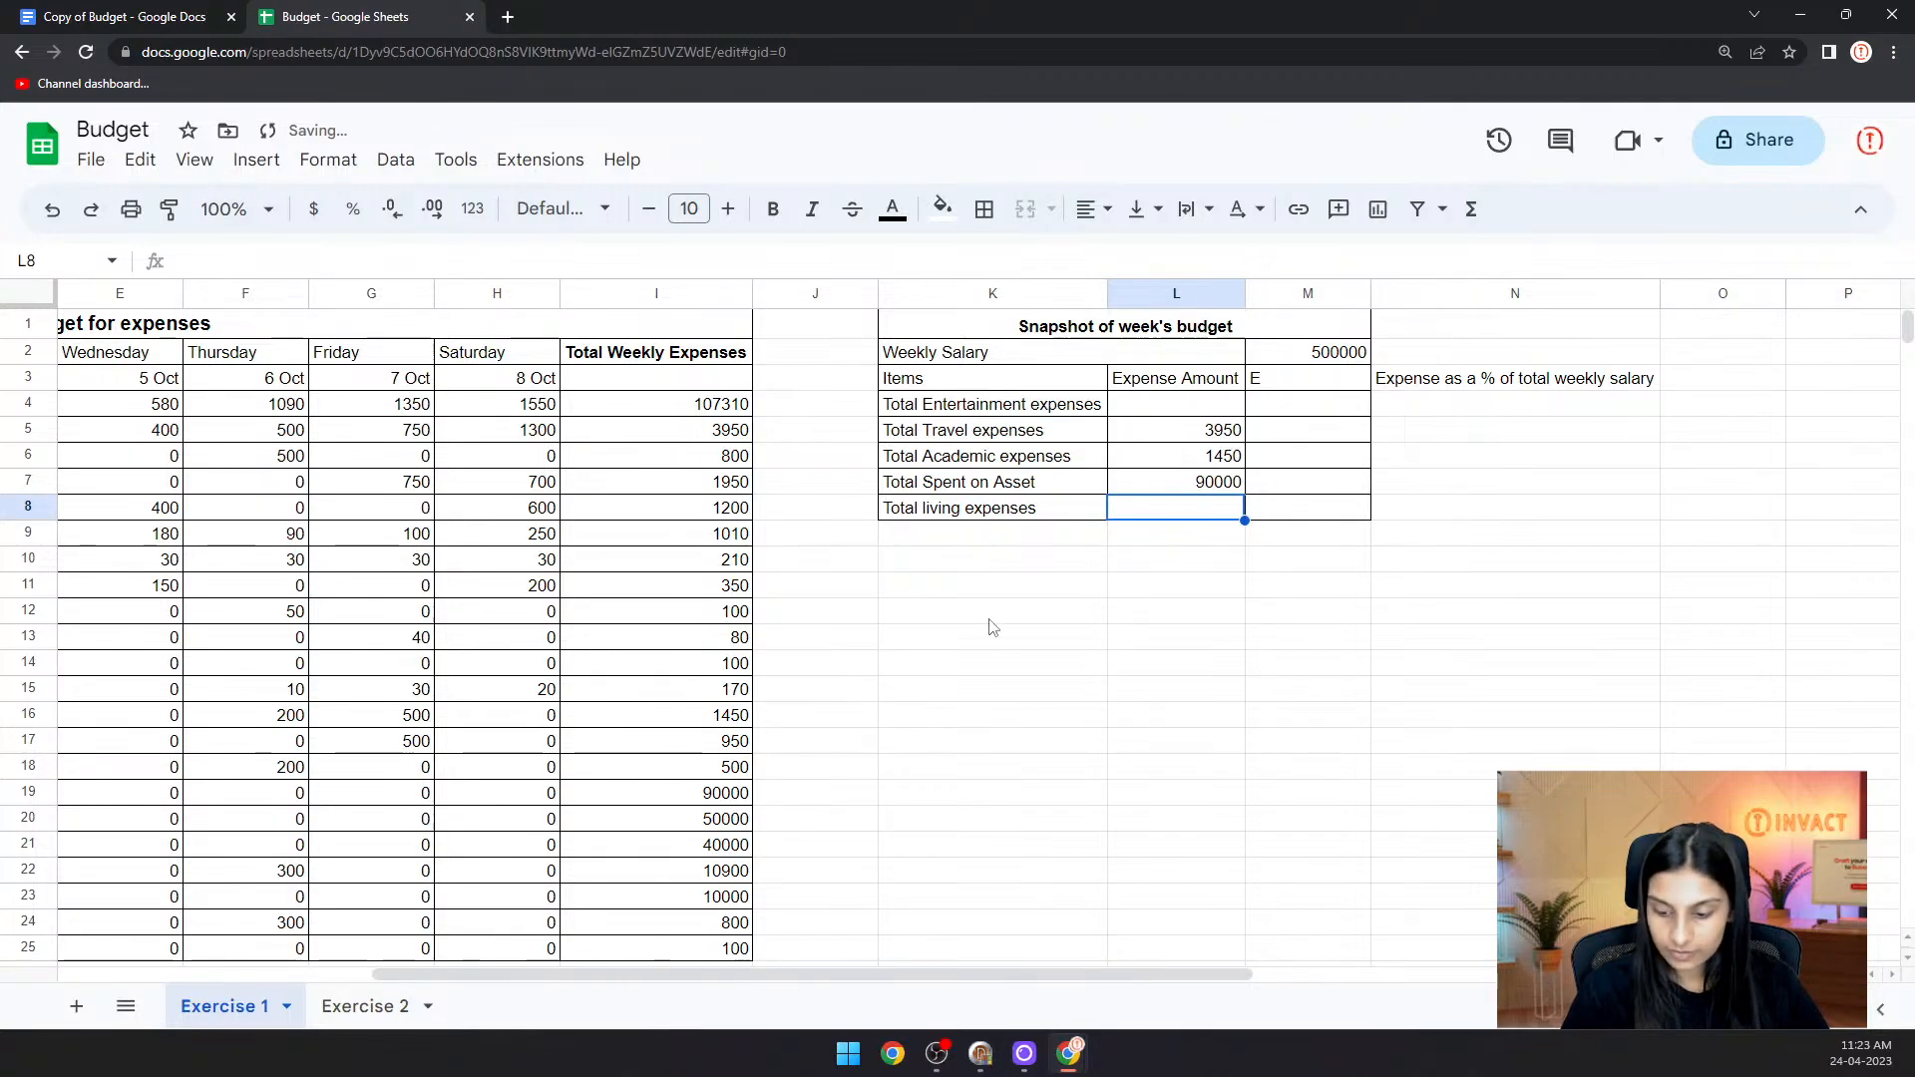
type("=")
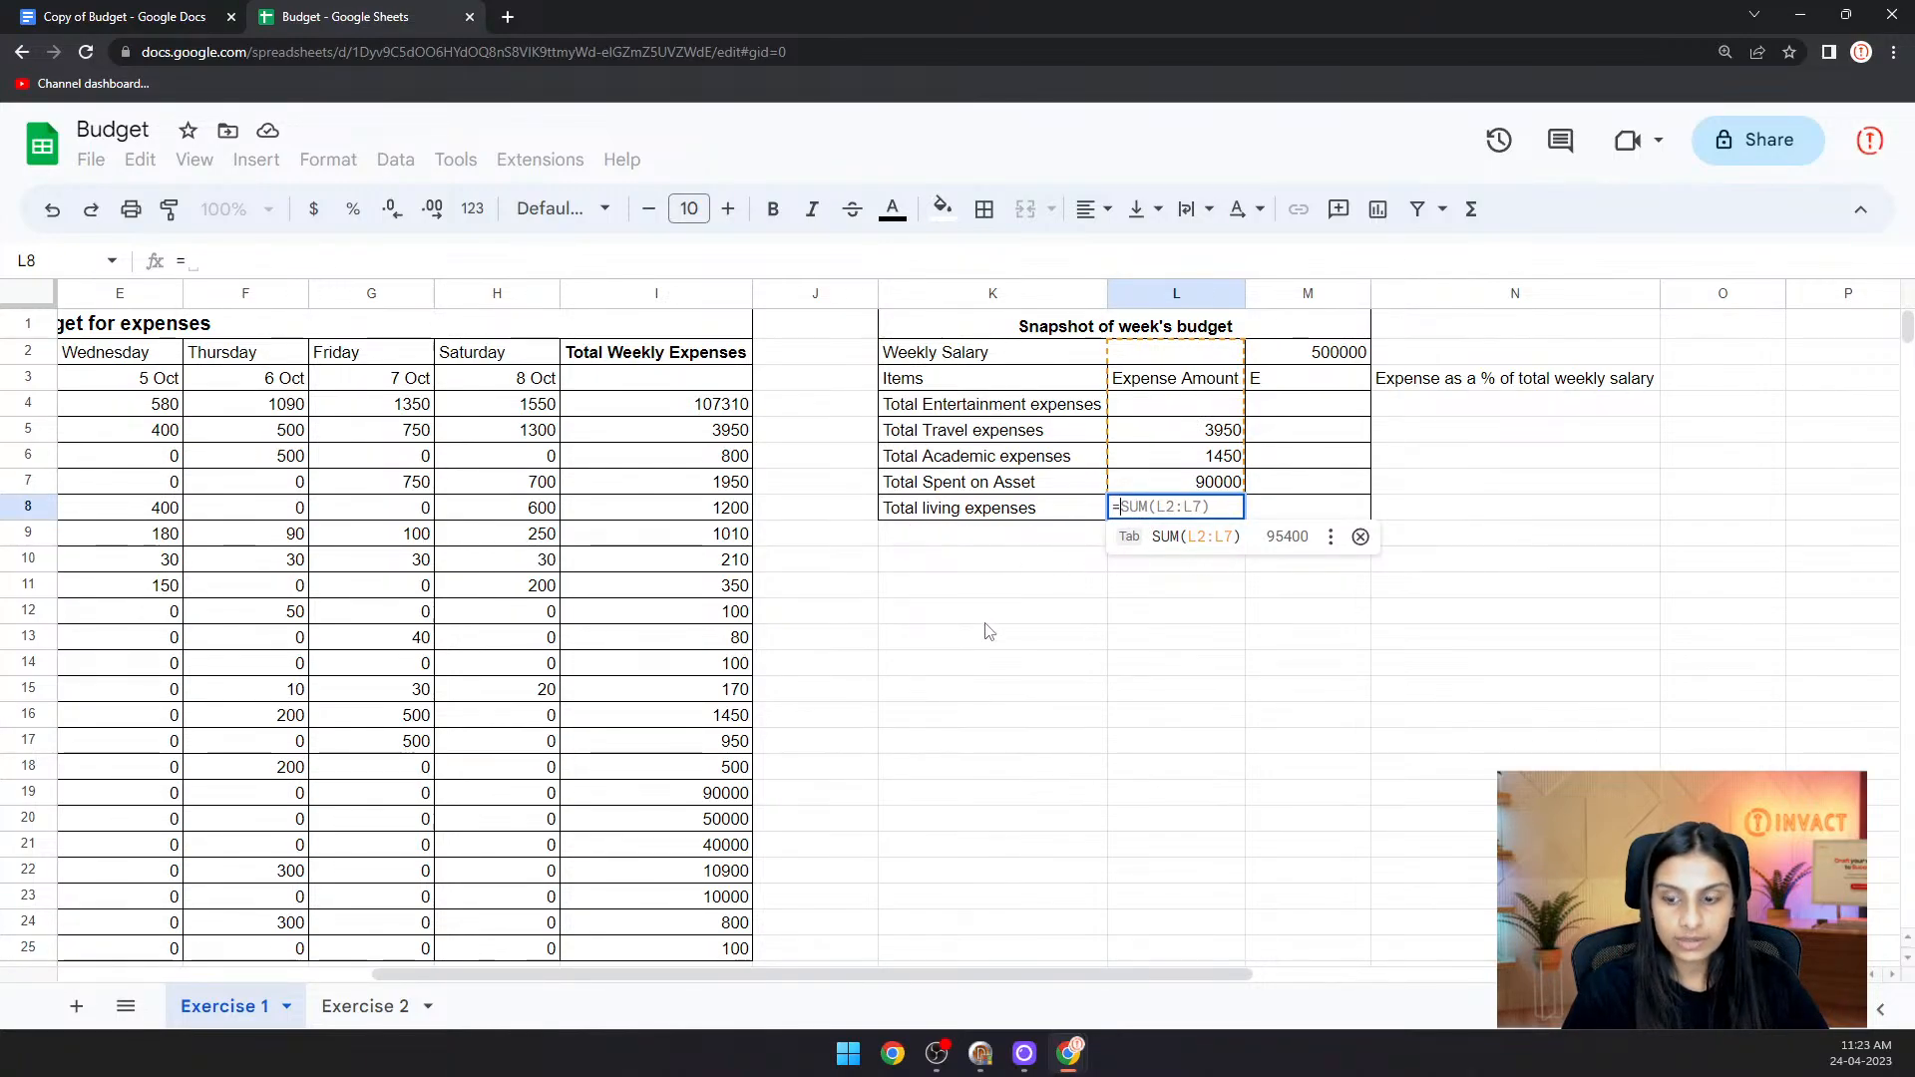
key("Escape")
left_click(1002, 665)
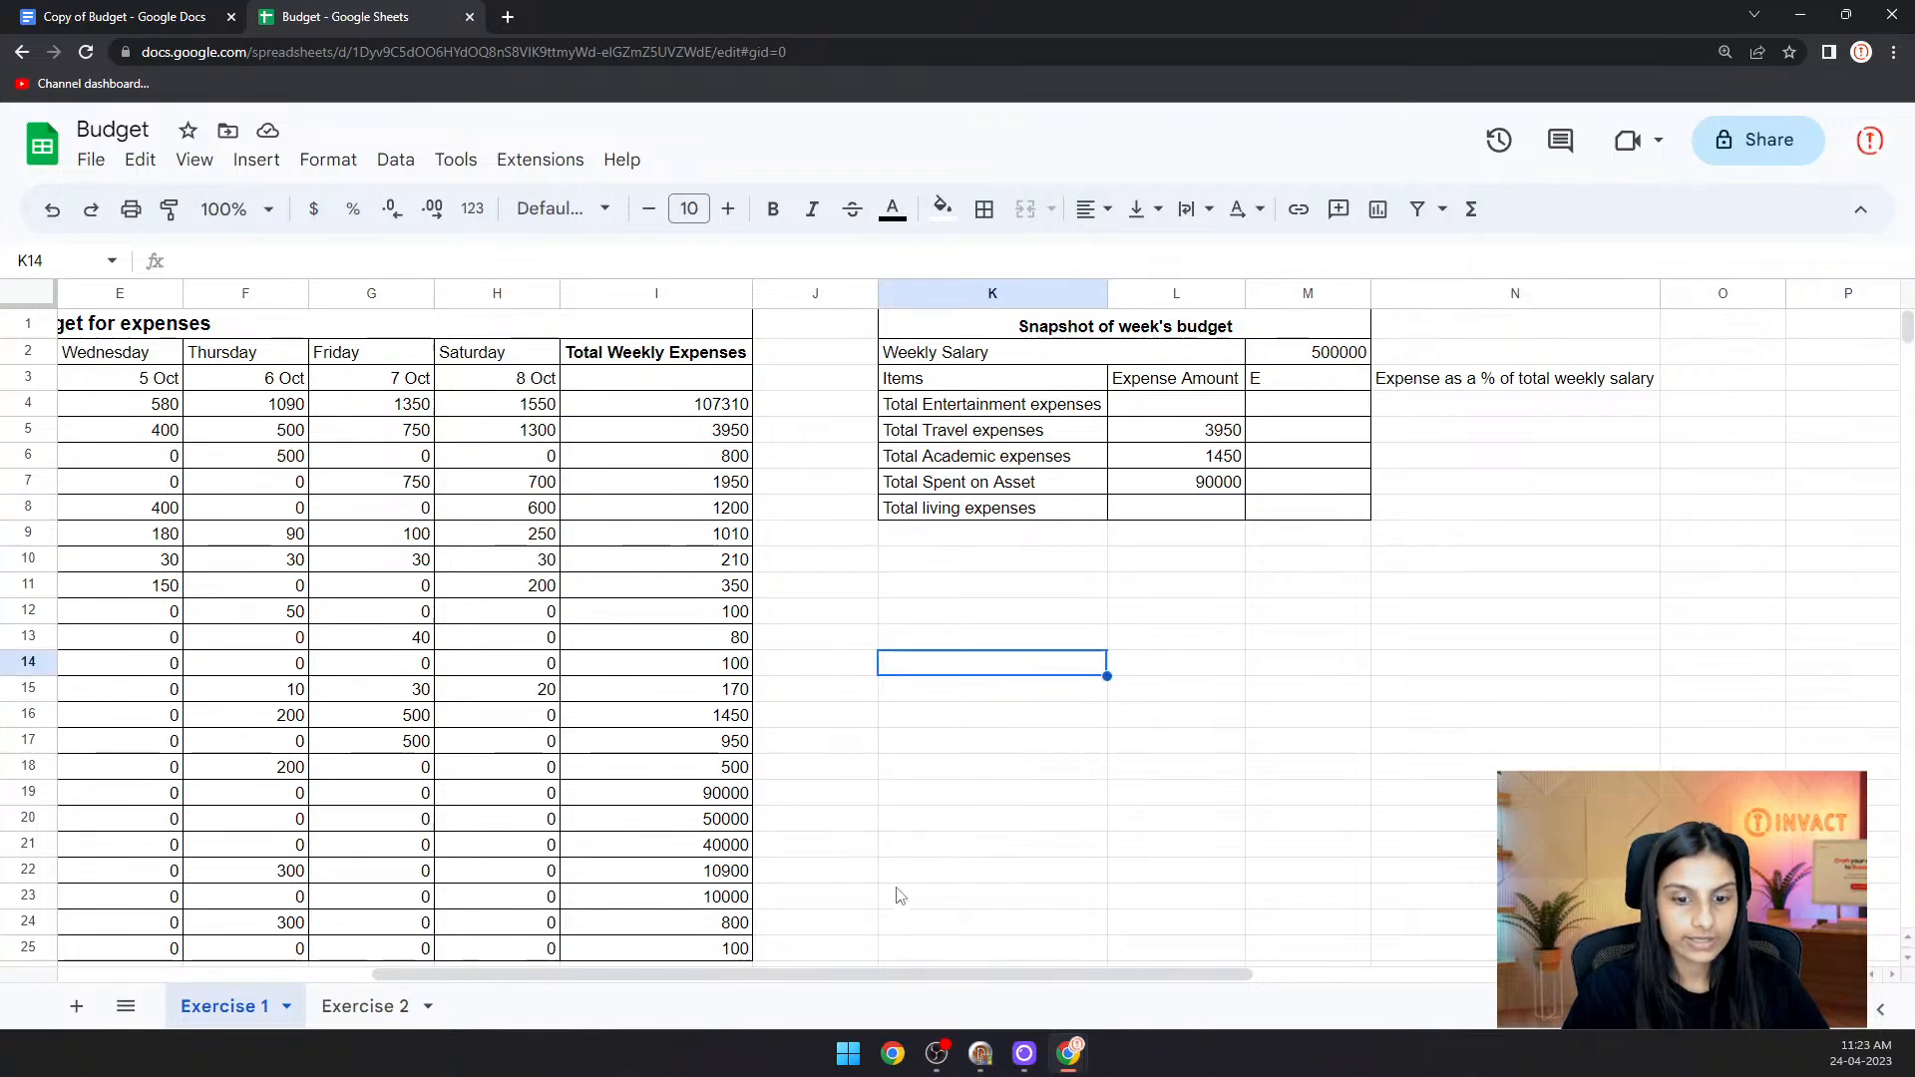
- Fill the Total Entertainment expenses amount in L4 with a reference to the weekly entertainment total in I5
left_click_drag(918, 974, 683, 980)
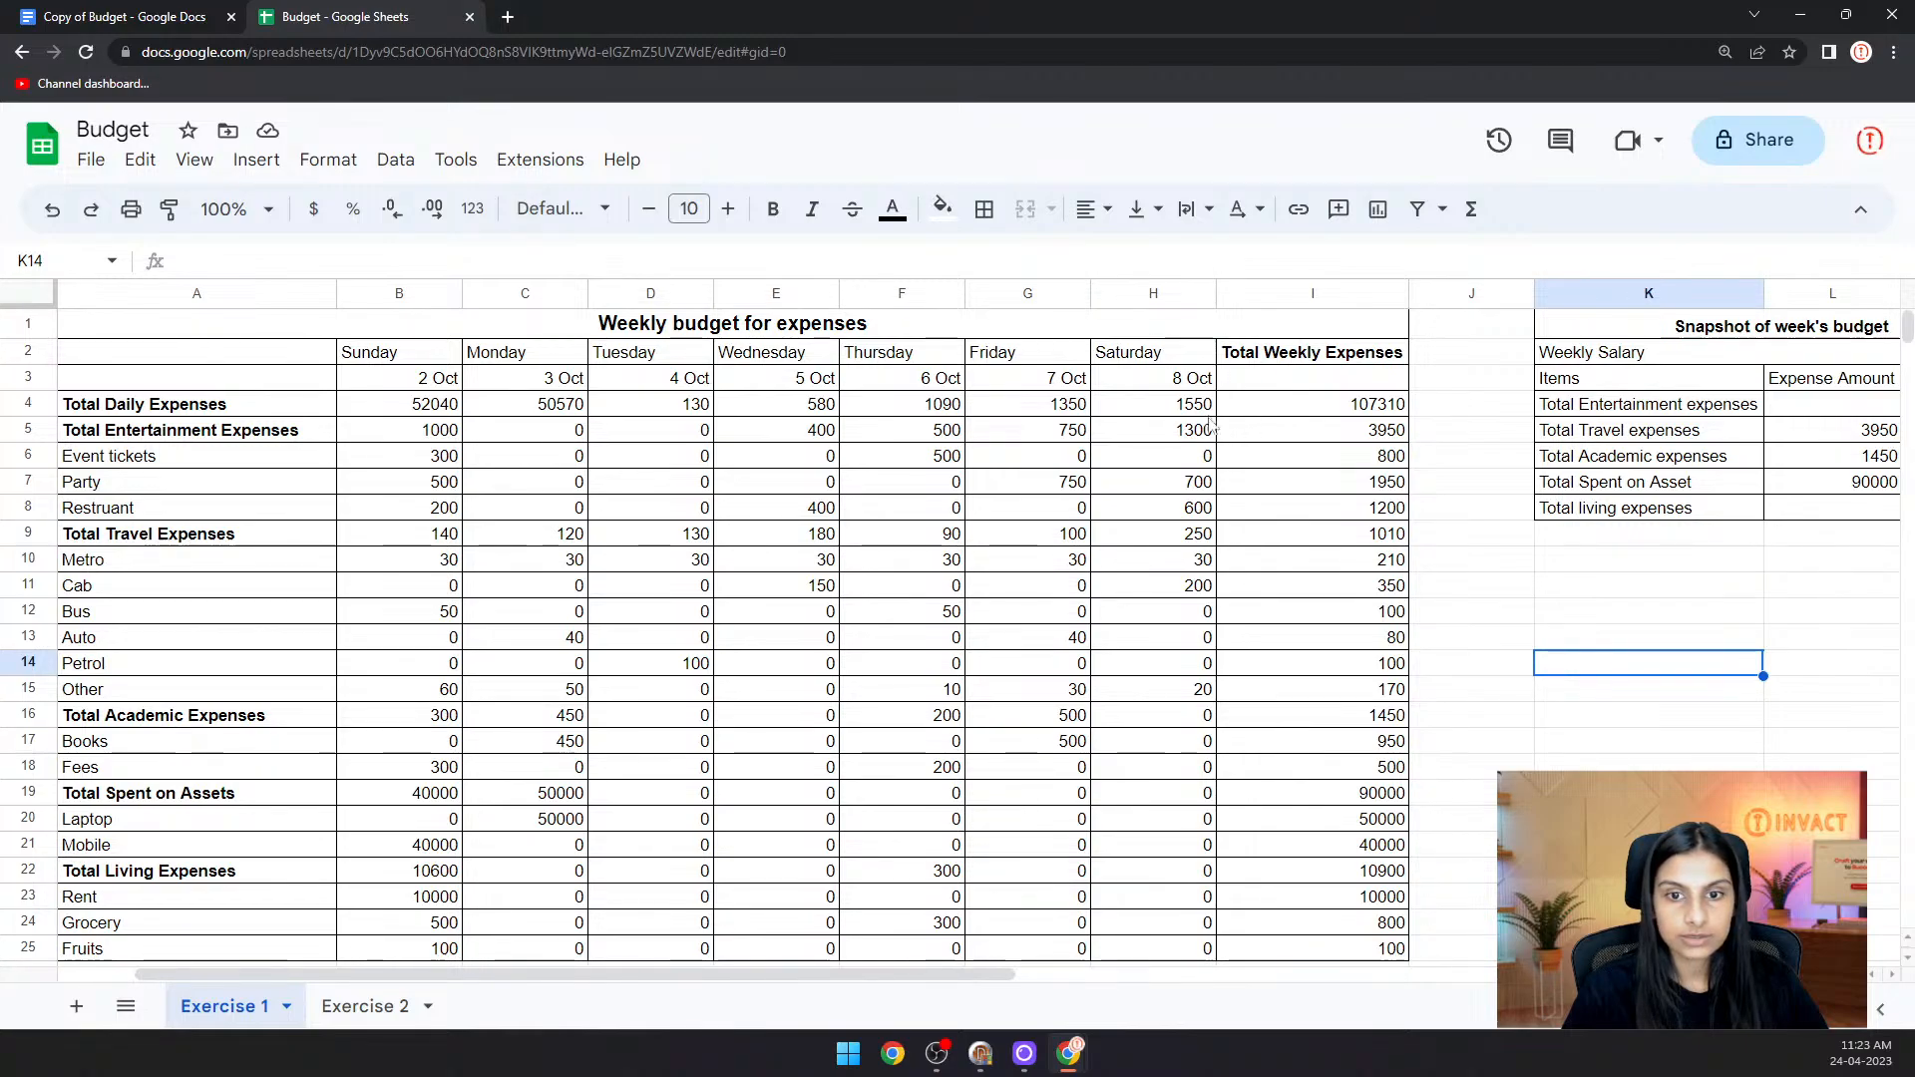
left_click(1297, 434)
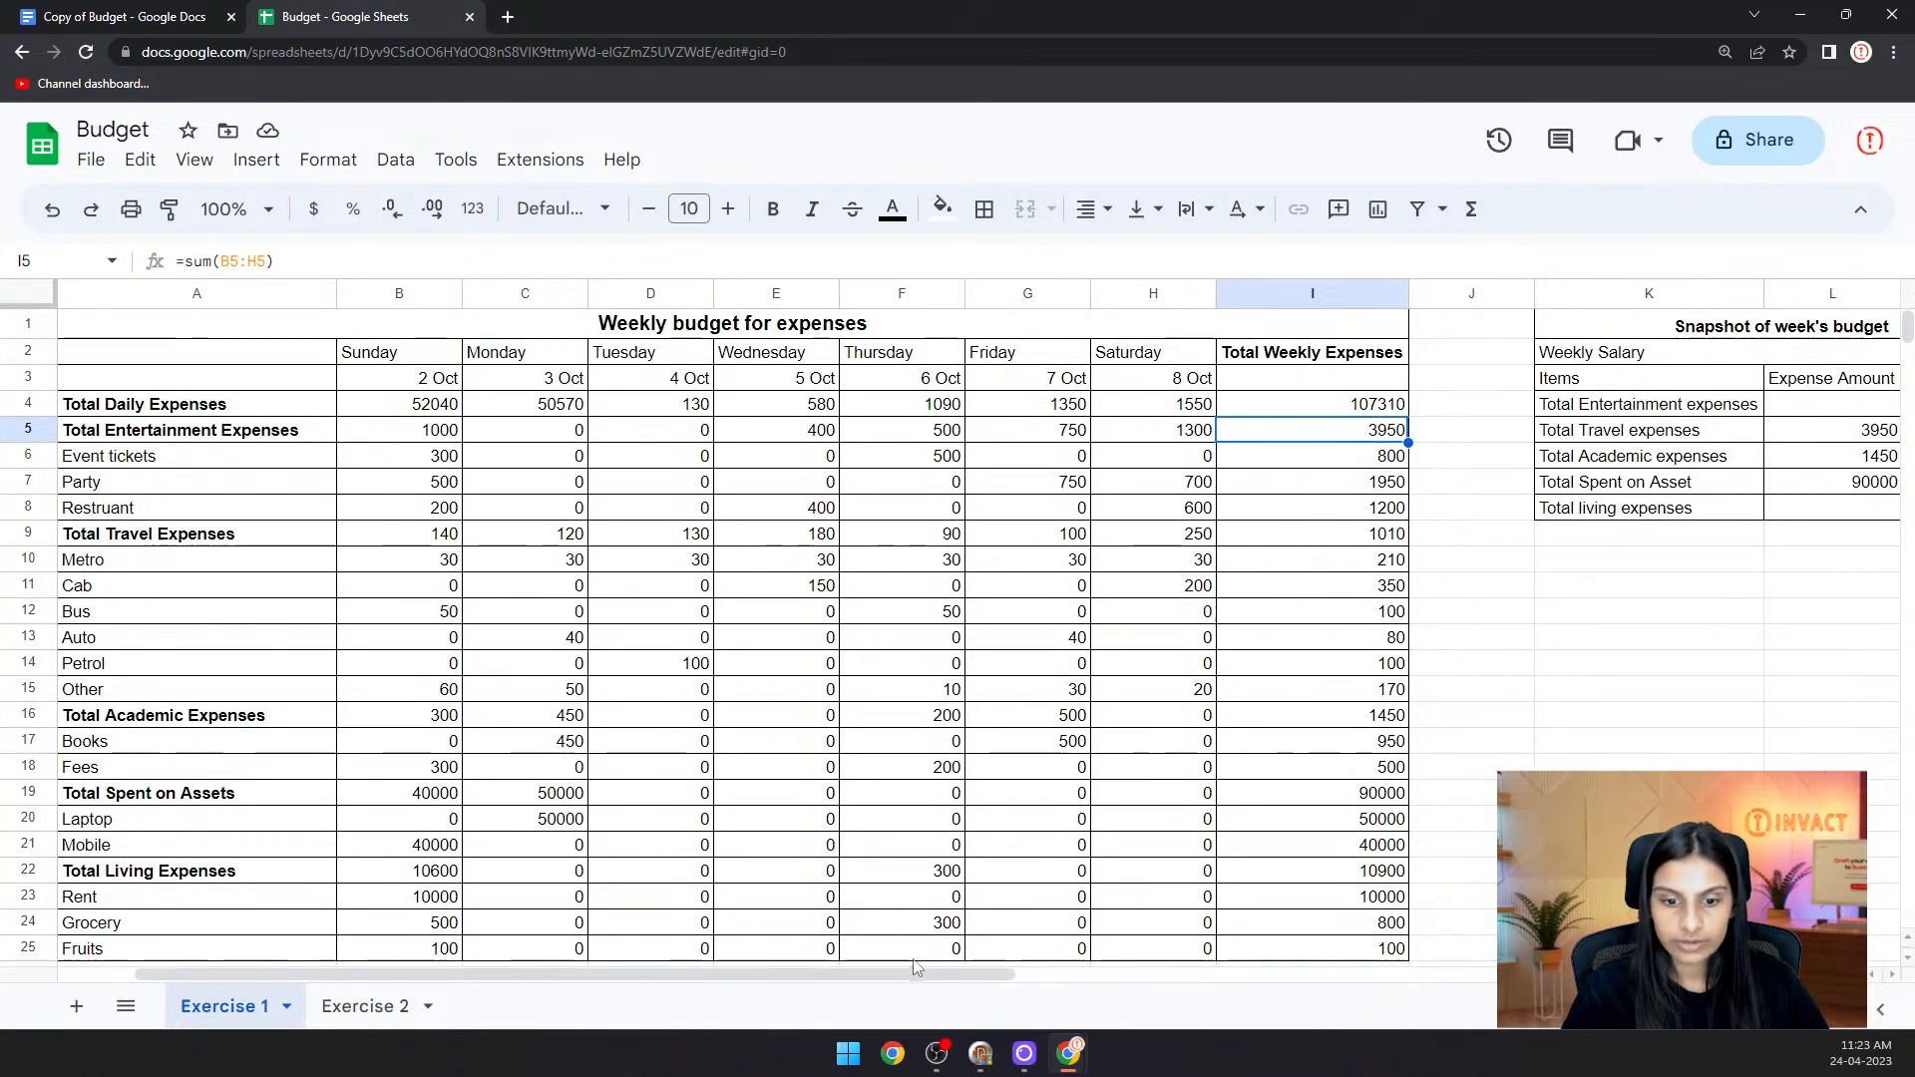
left_click_drag(928, 973, 1184, 975)
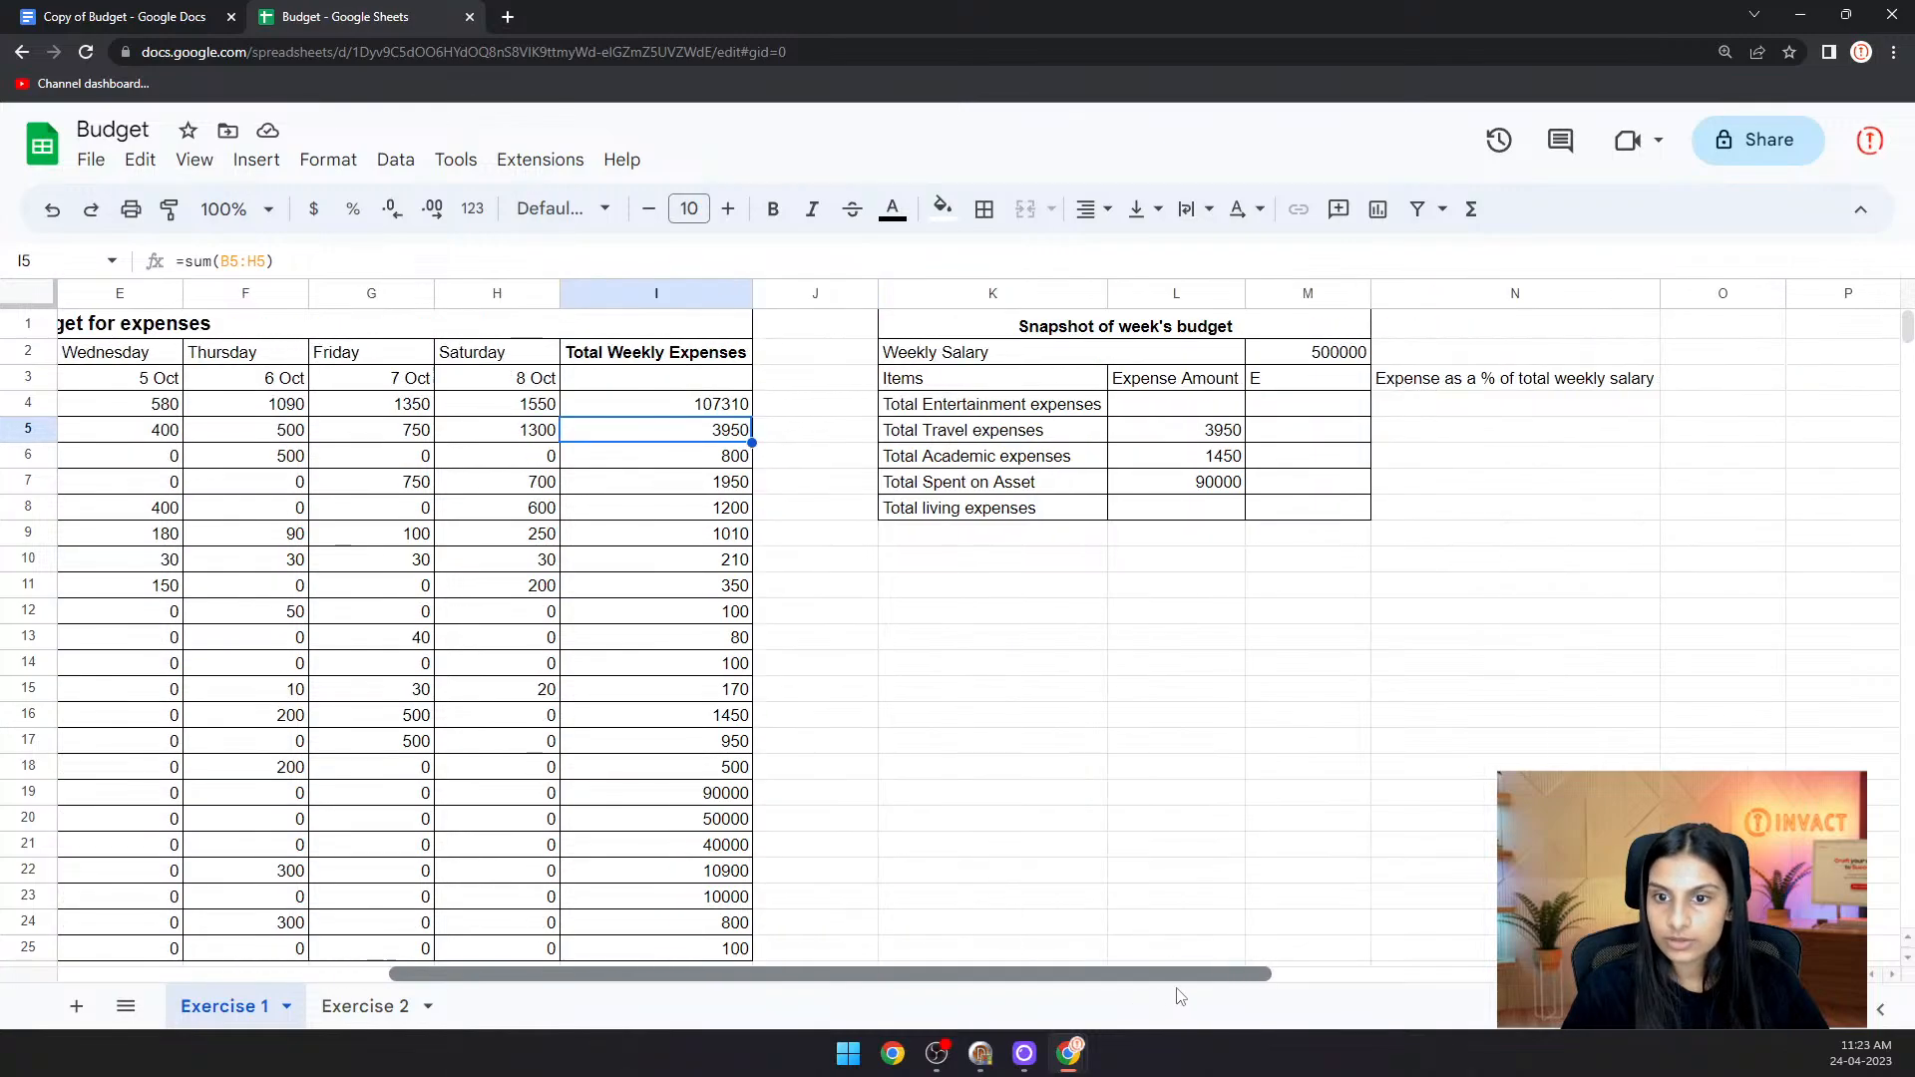
left_click(1188, 411)
type("=")
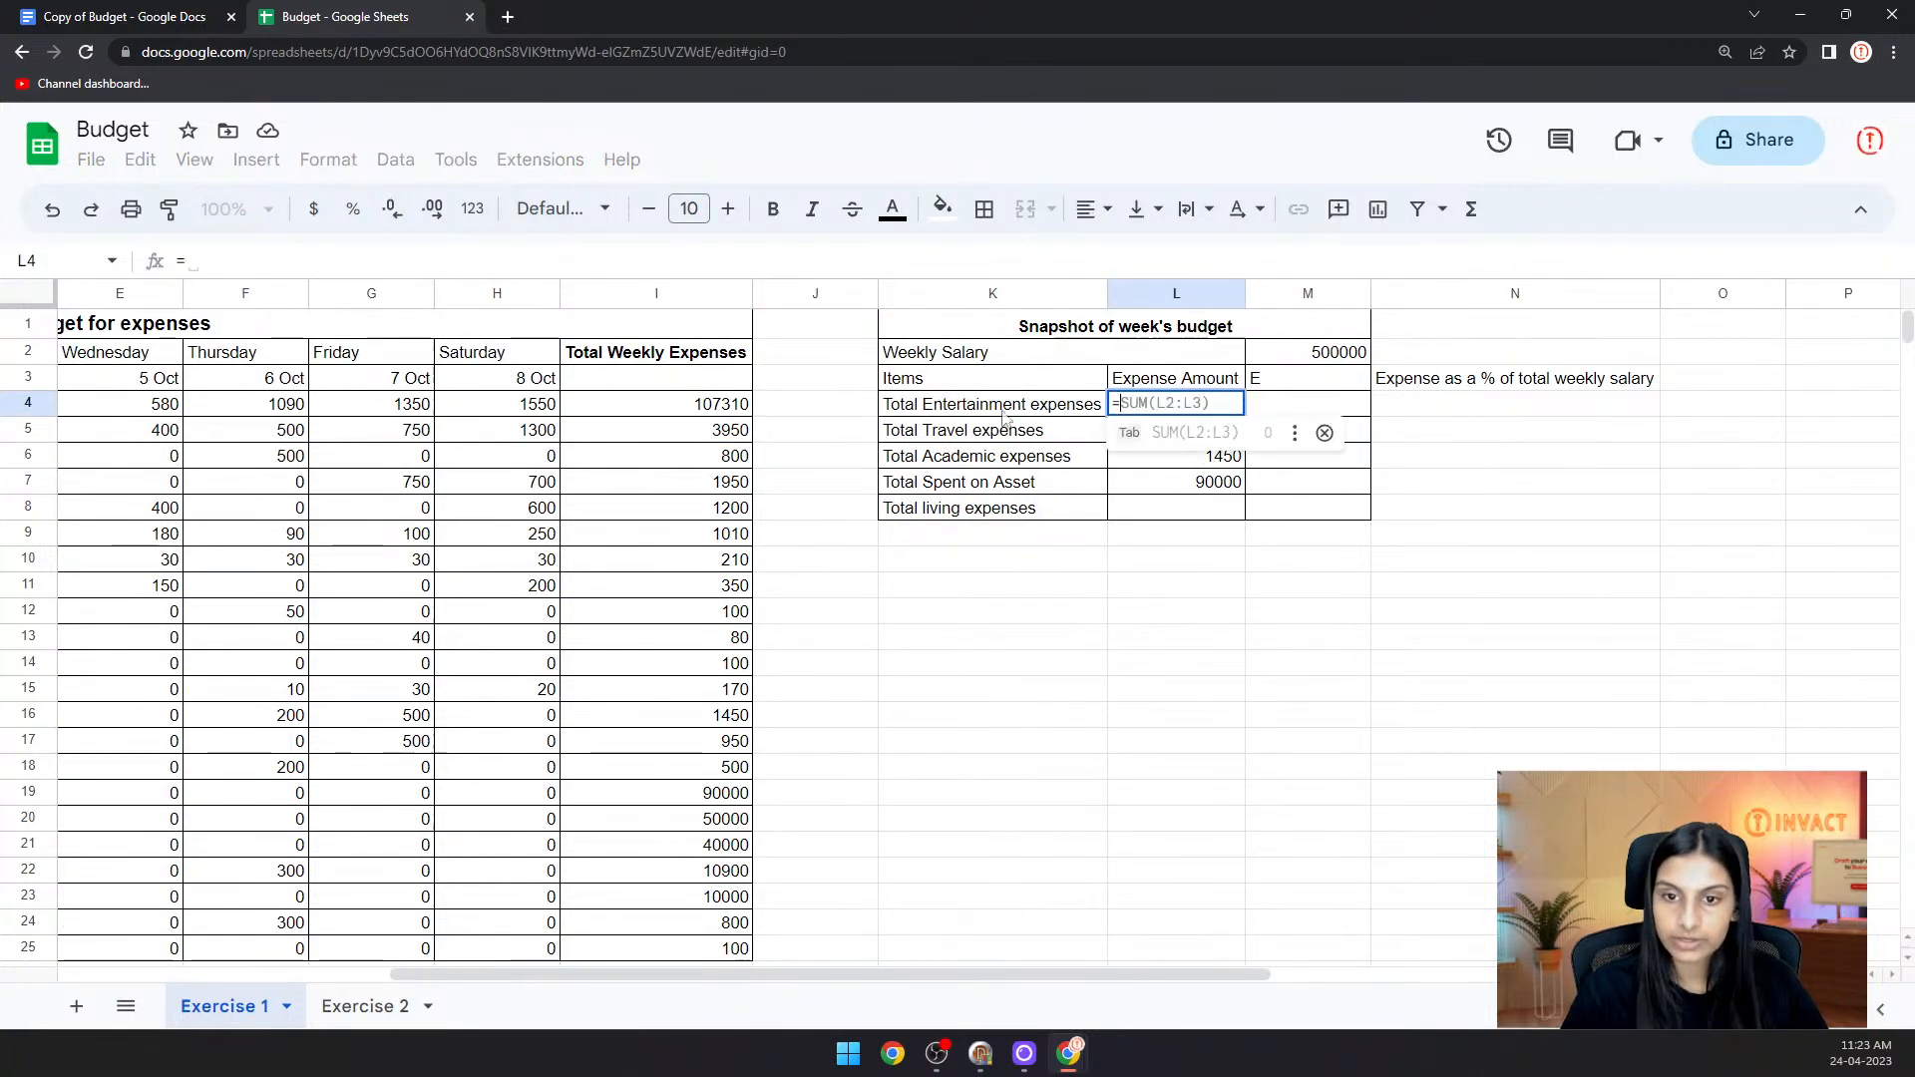
left_click(743, 436)
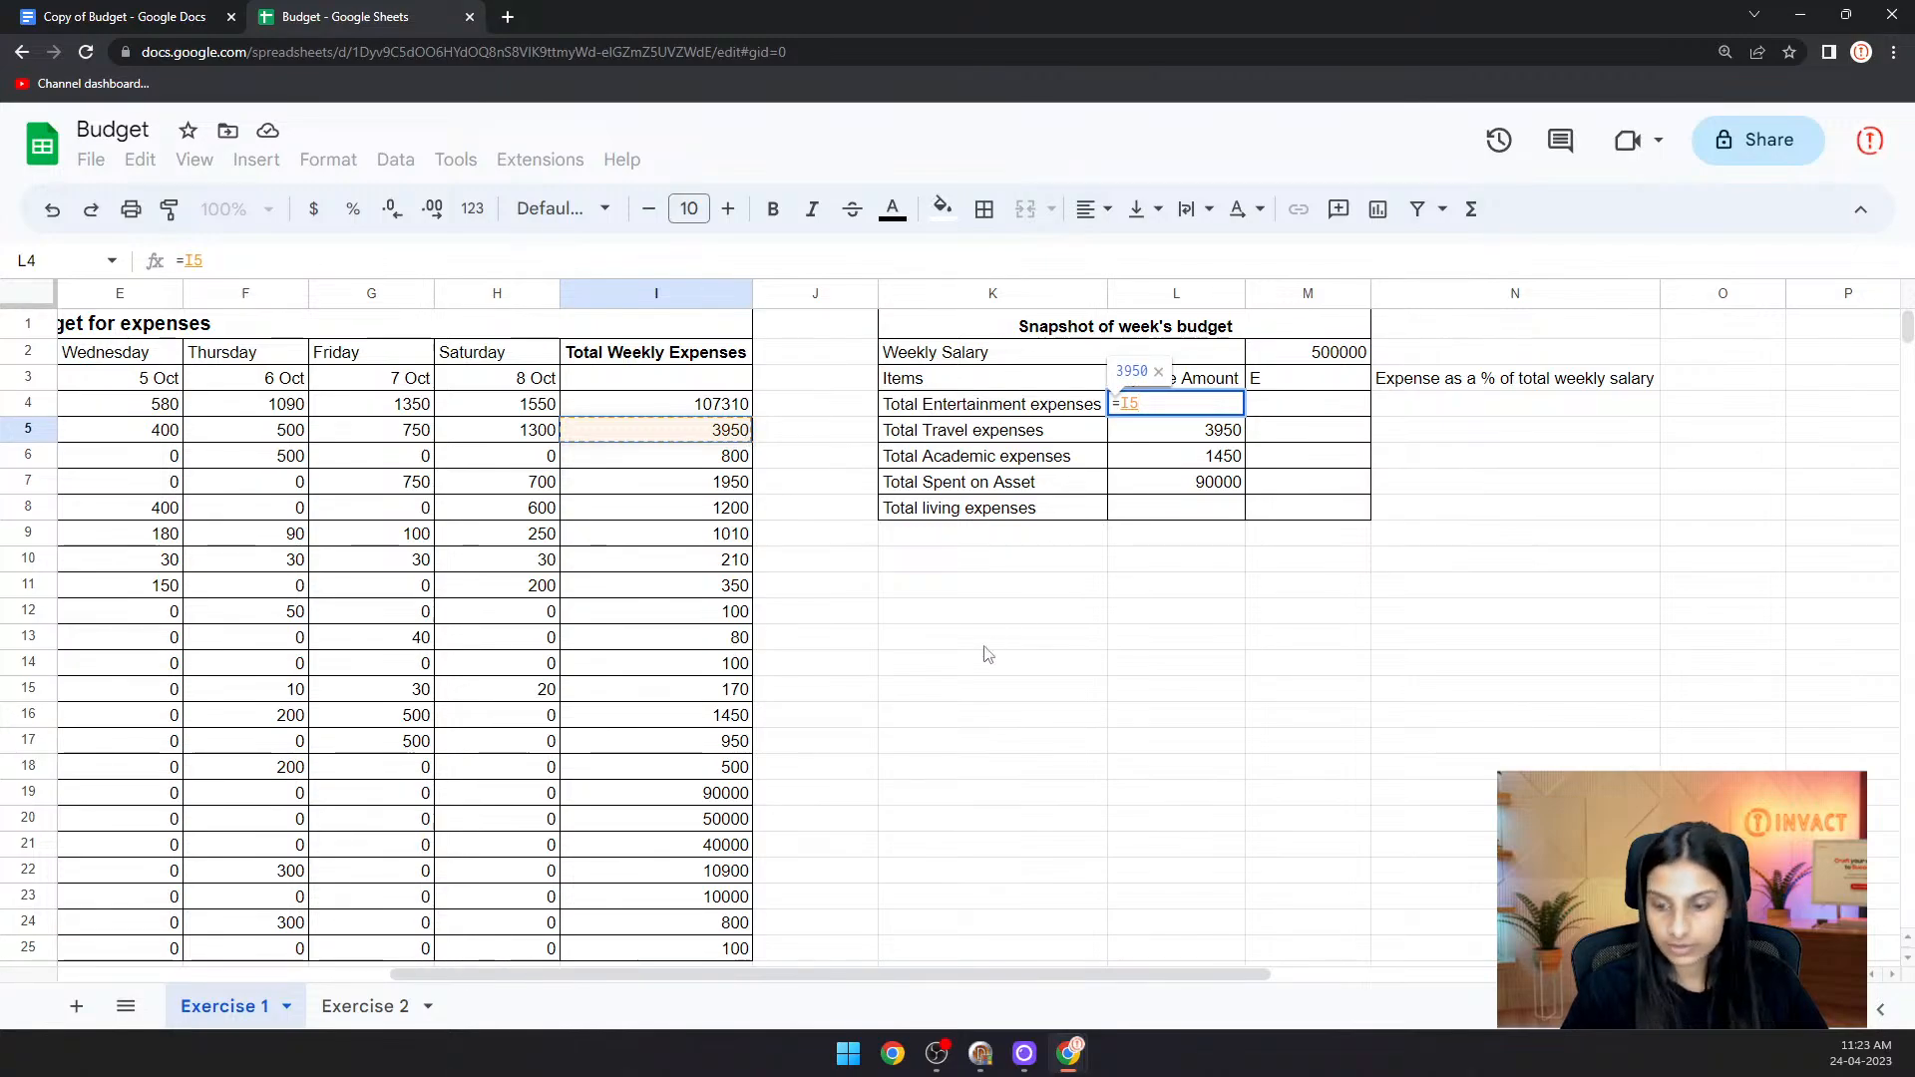
key("Return")
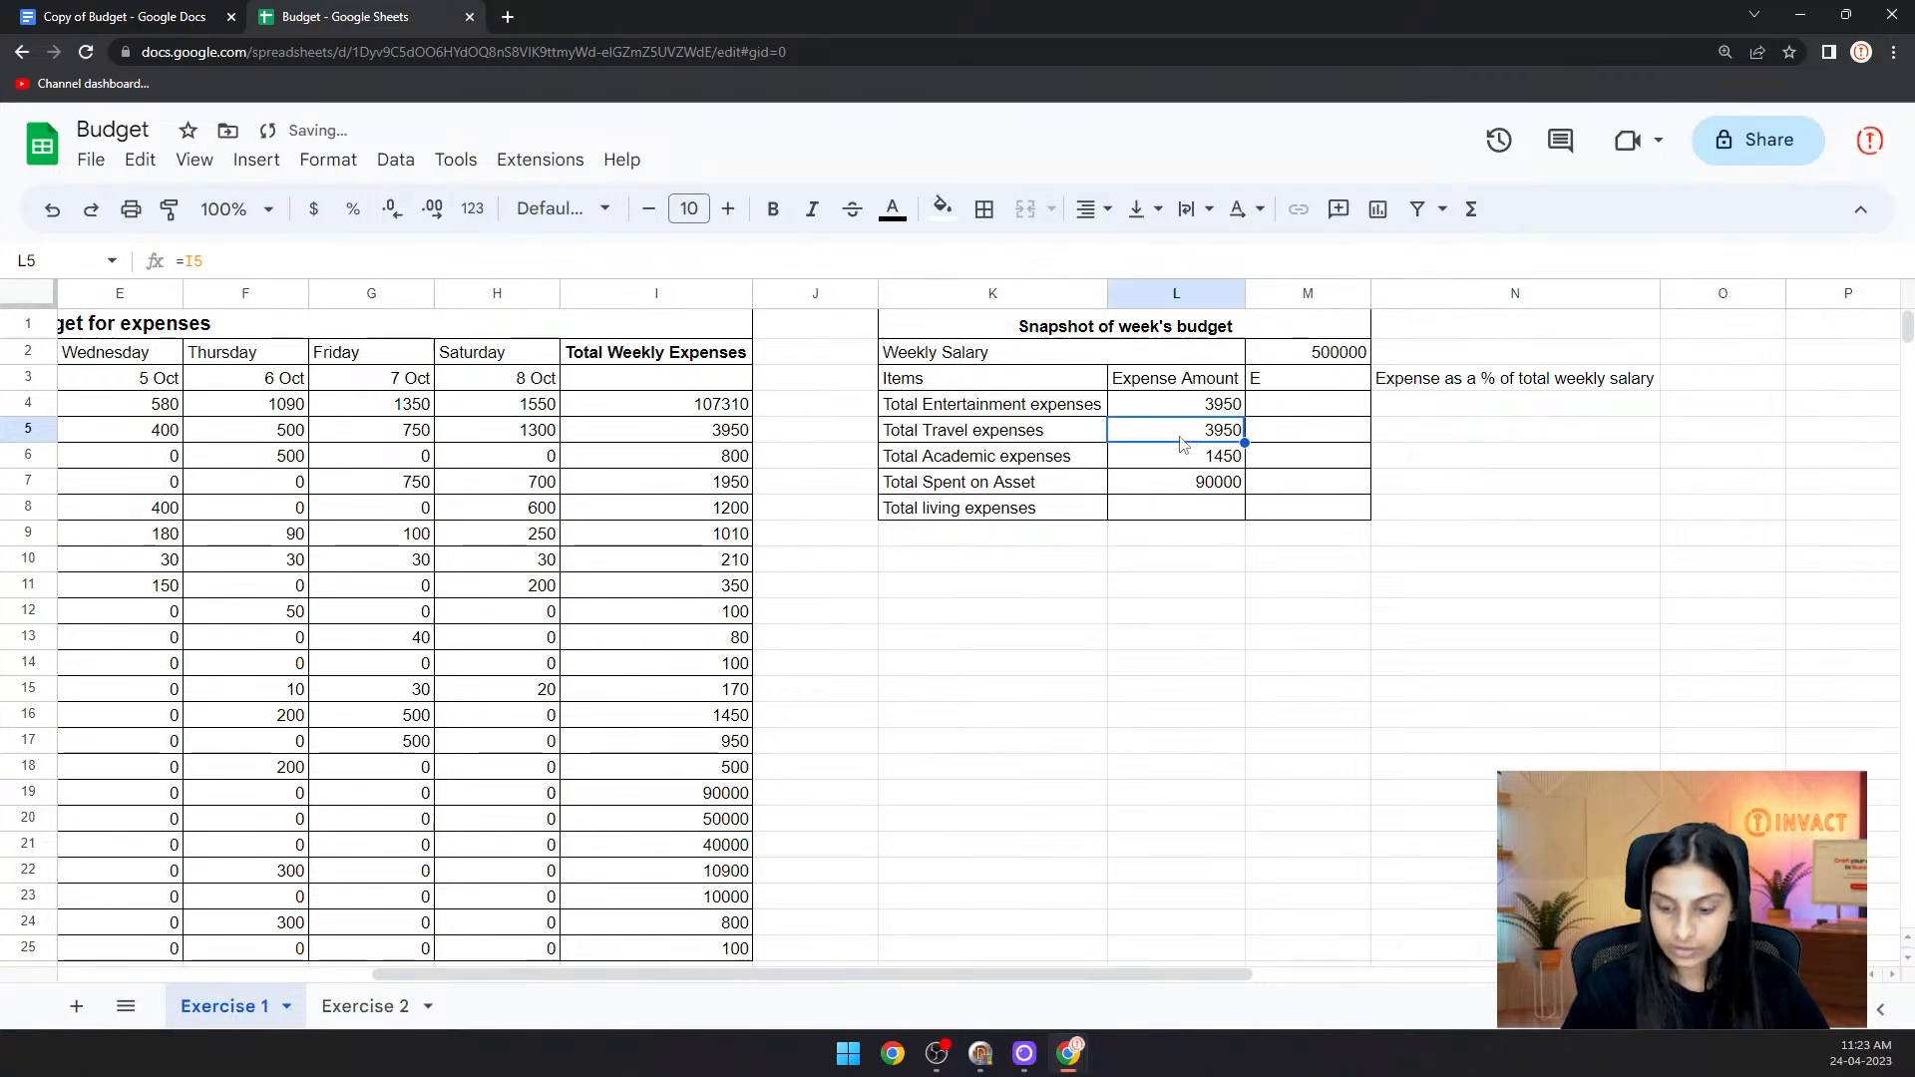
- Replace the Total Travel expenses formula in L5 with a reference to the Total Travel Expenses weekly total in I9
type("=")
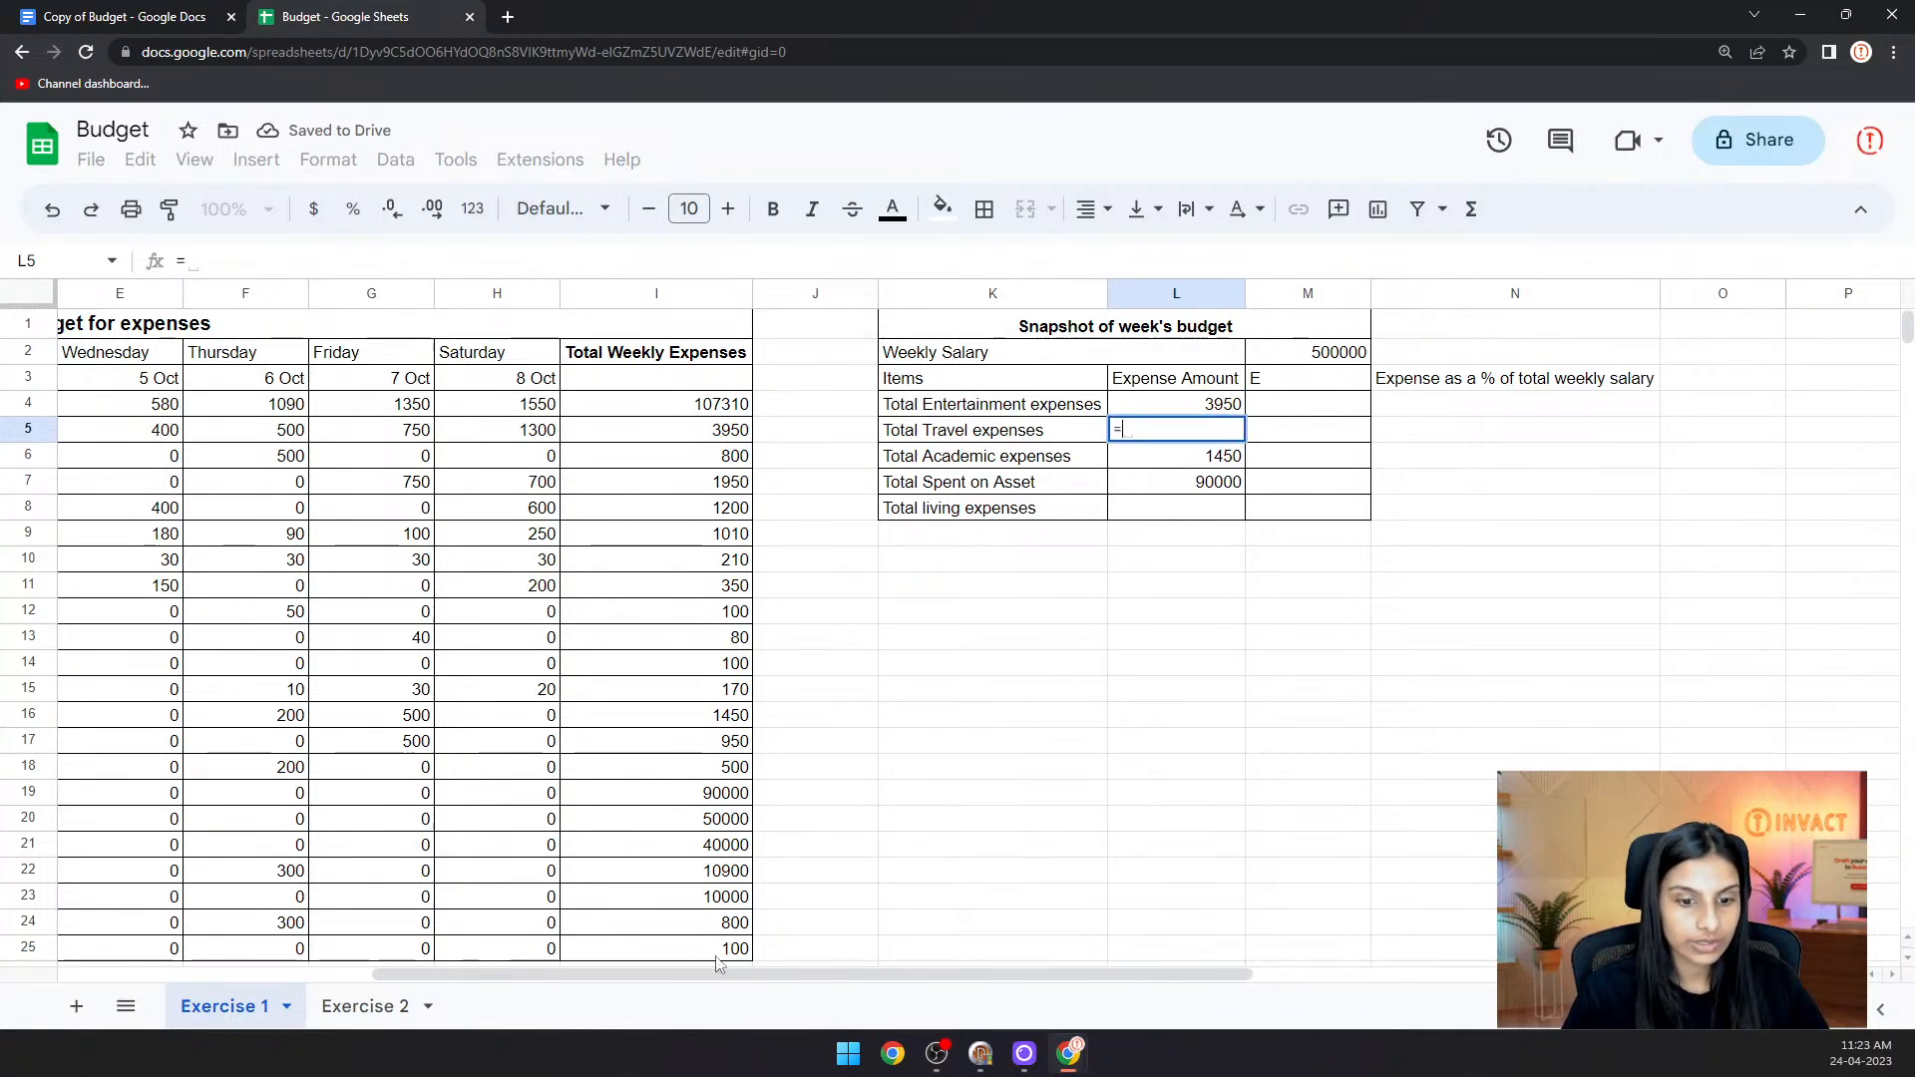
scroll(399, 778, "left", 5)
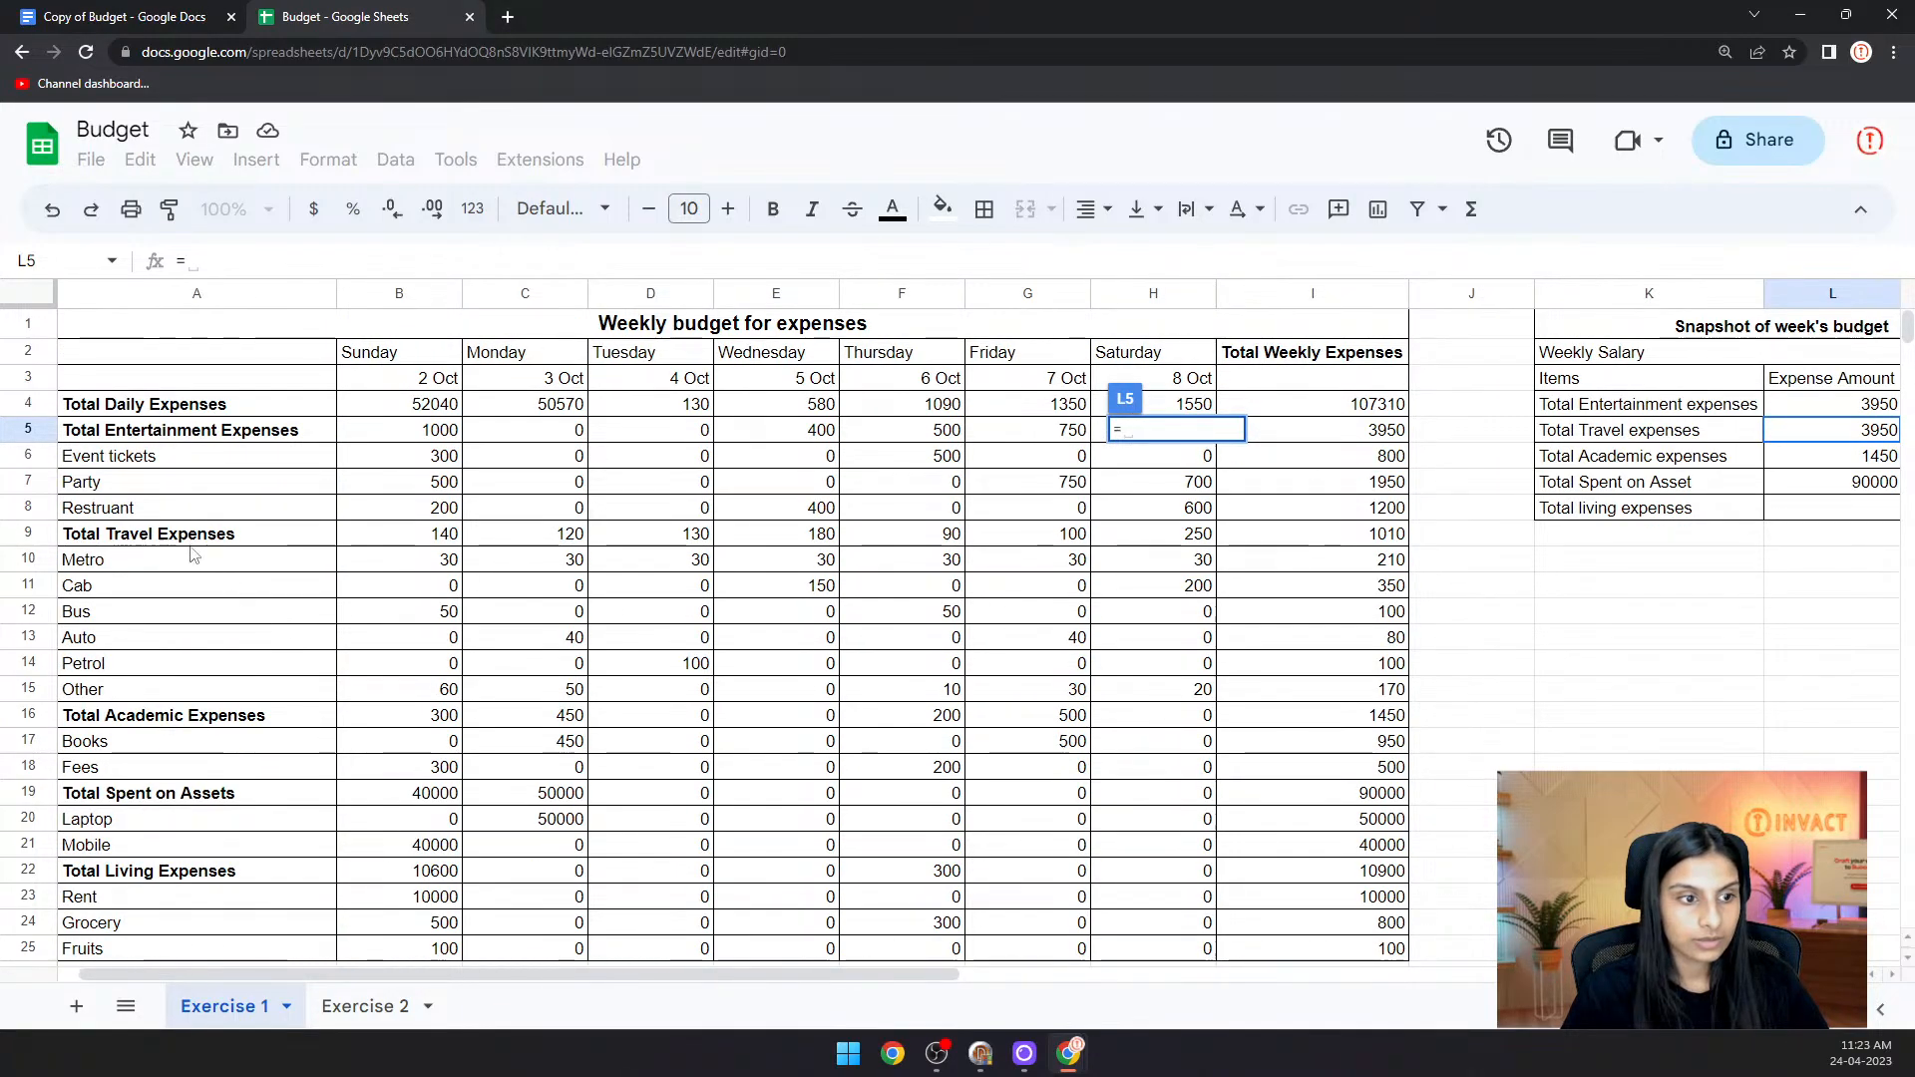
left_click(1358, 492)
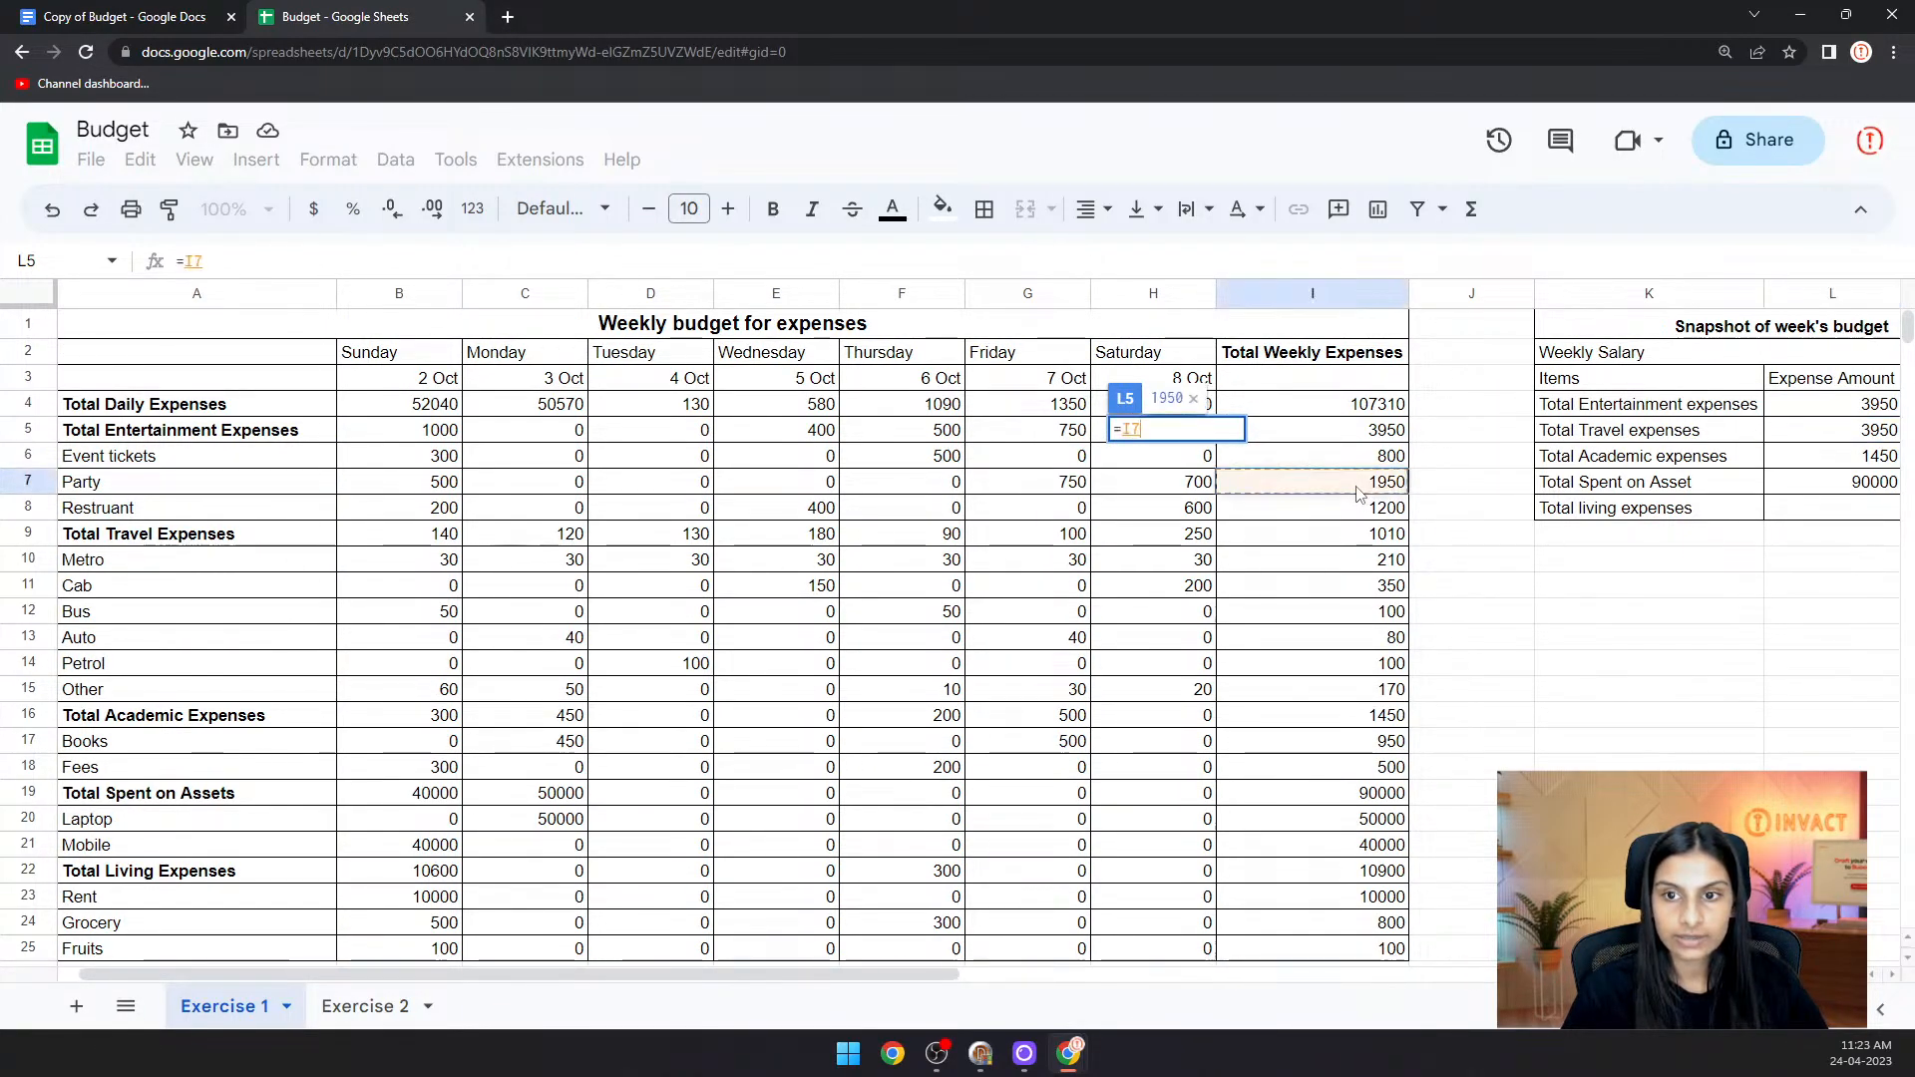
left_click(1369, 513)
left_click(1370, 536)
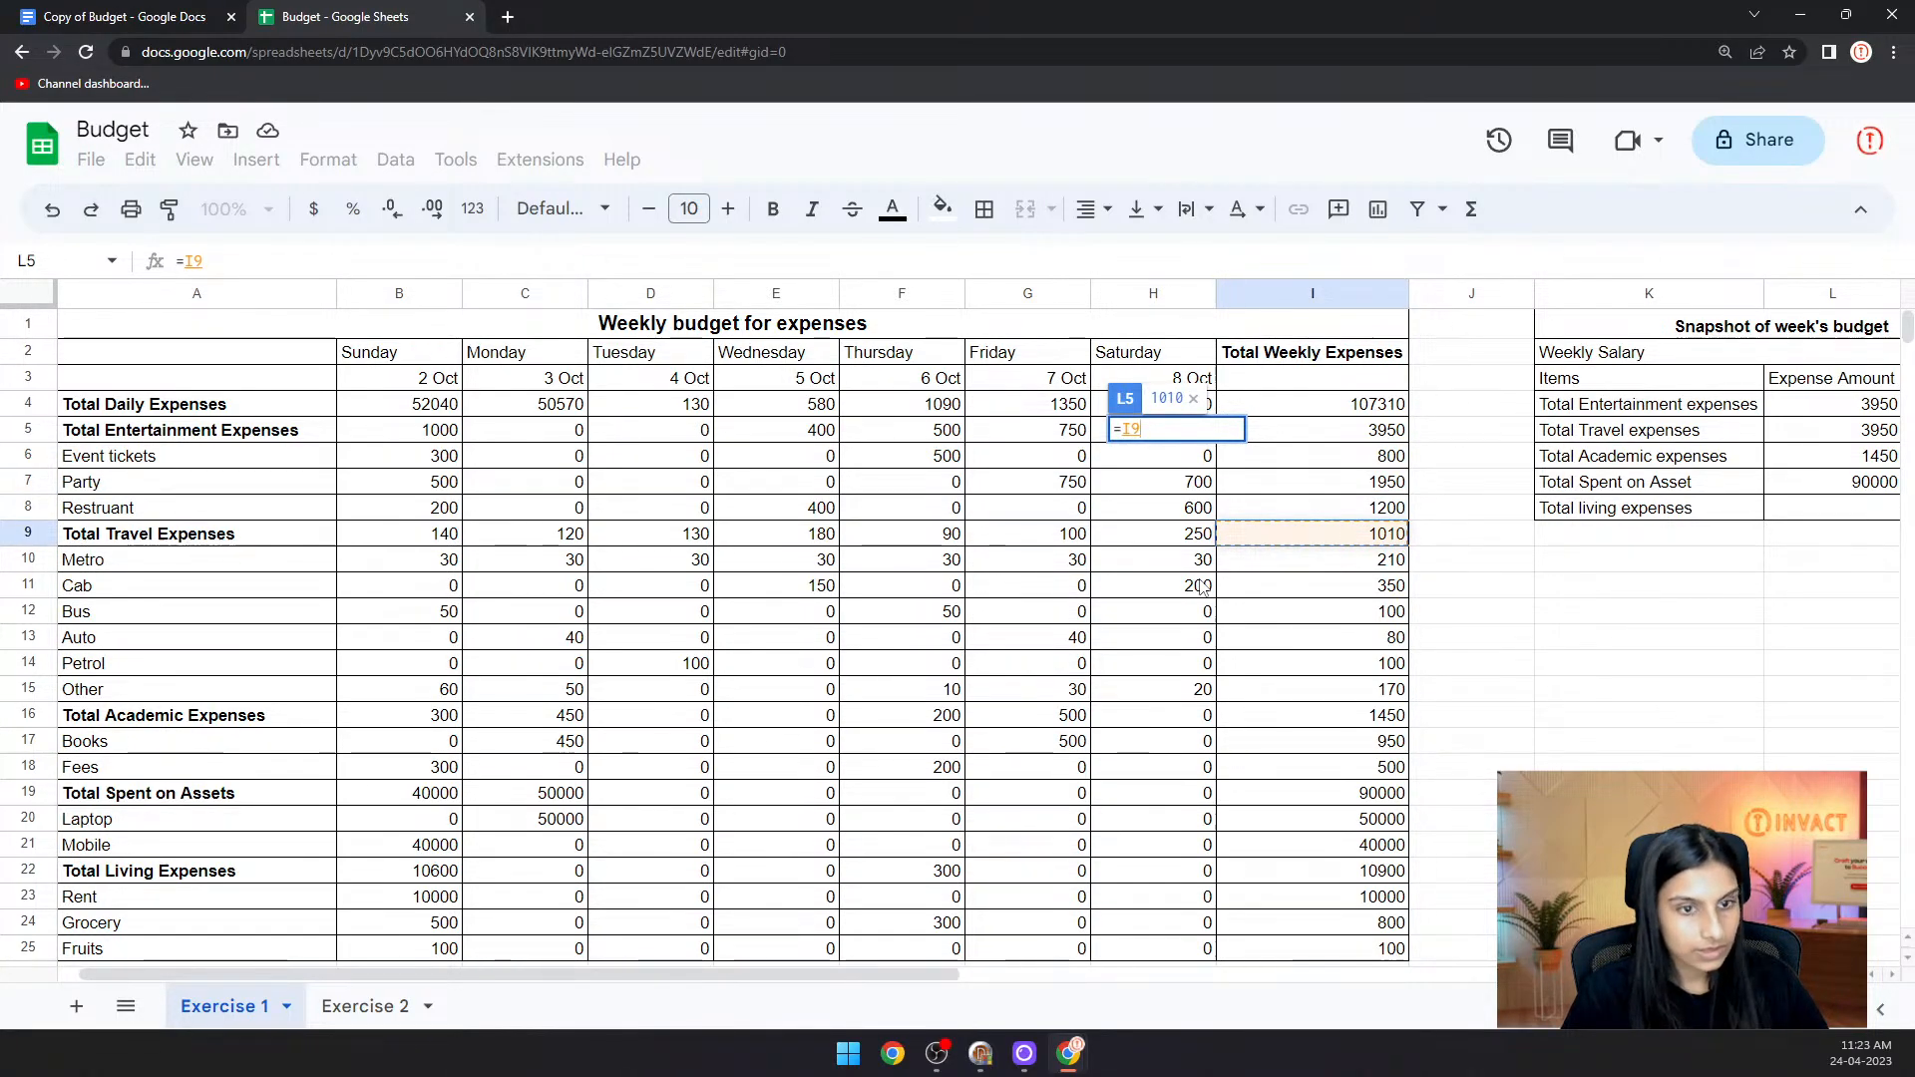
key("Return")
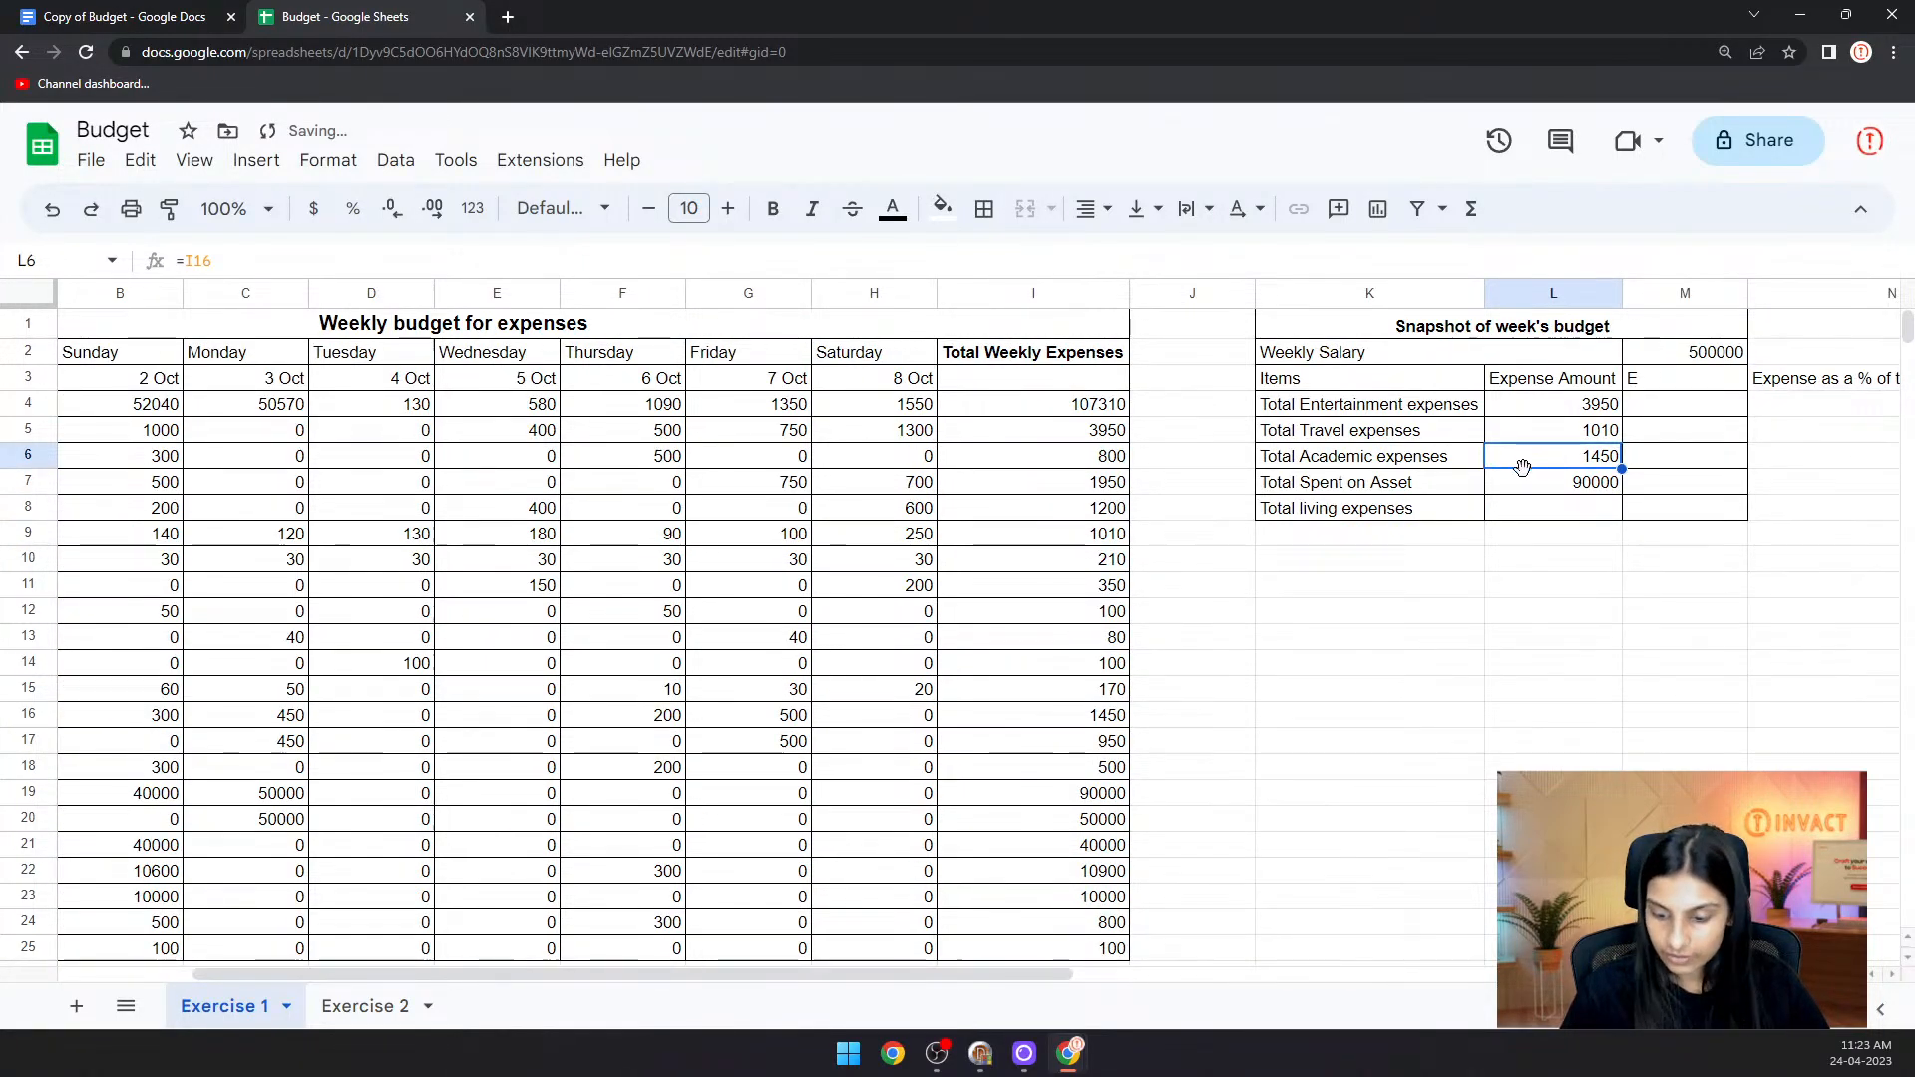
- Re-enter the Total Academic expenses formula in L6 as a reference to the Total Academic Expenses weekly total in I16
type("=")
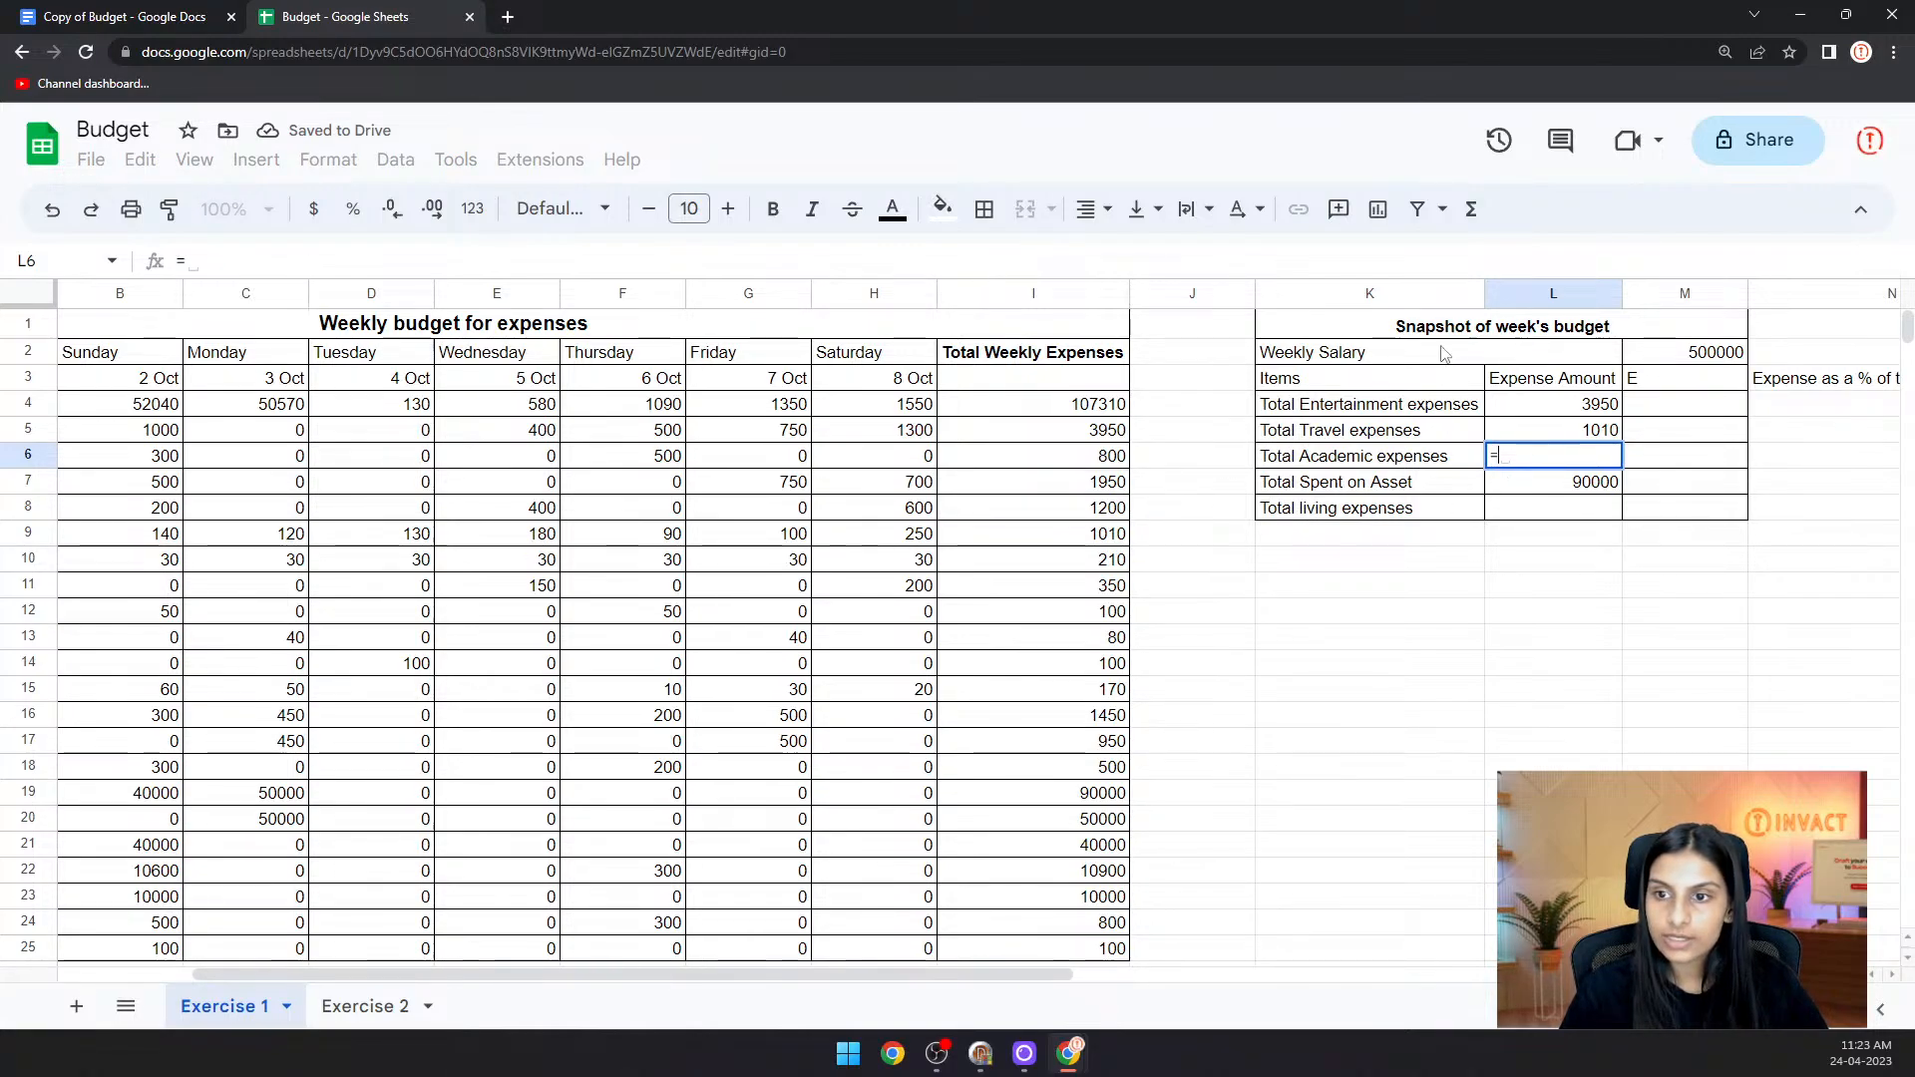
left_click_drag(915, 978, 781, 978)
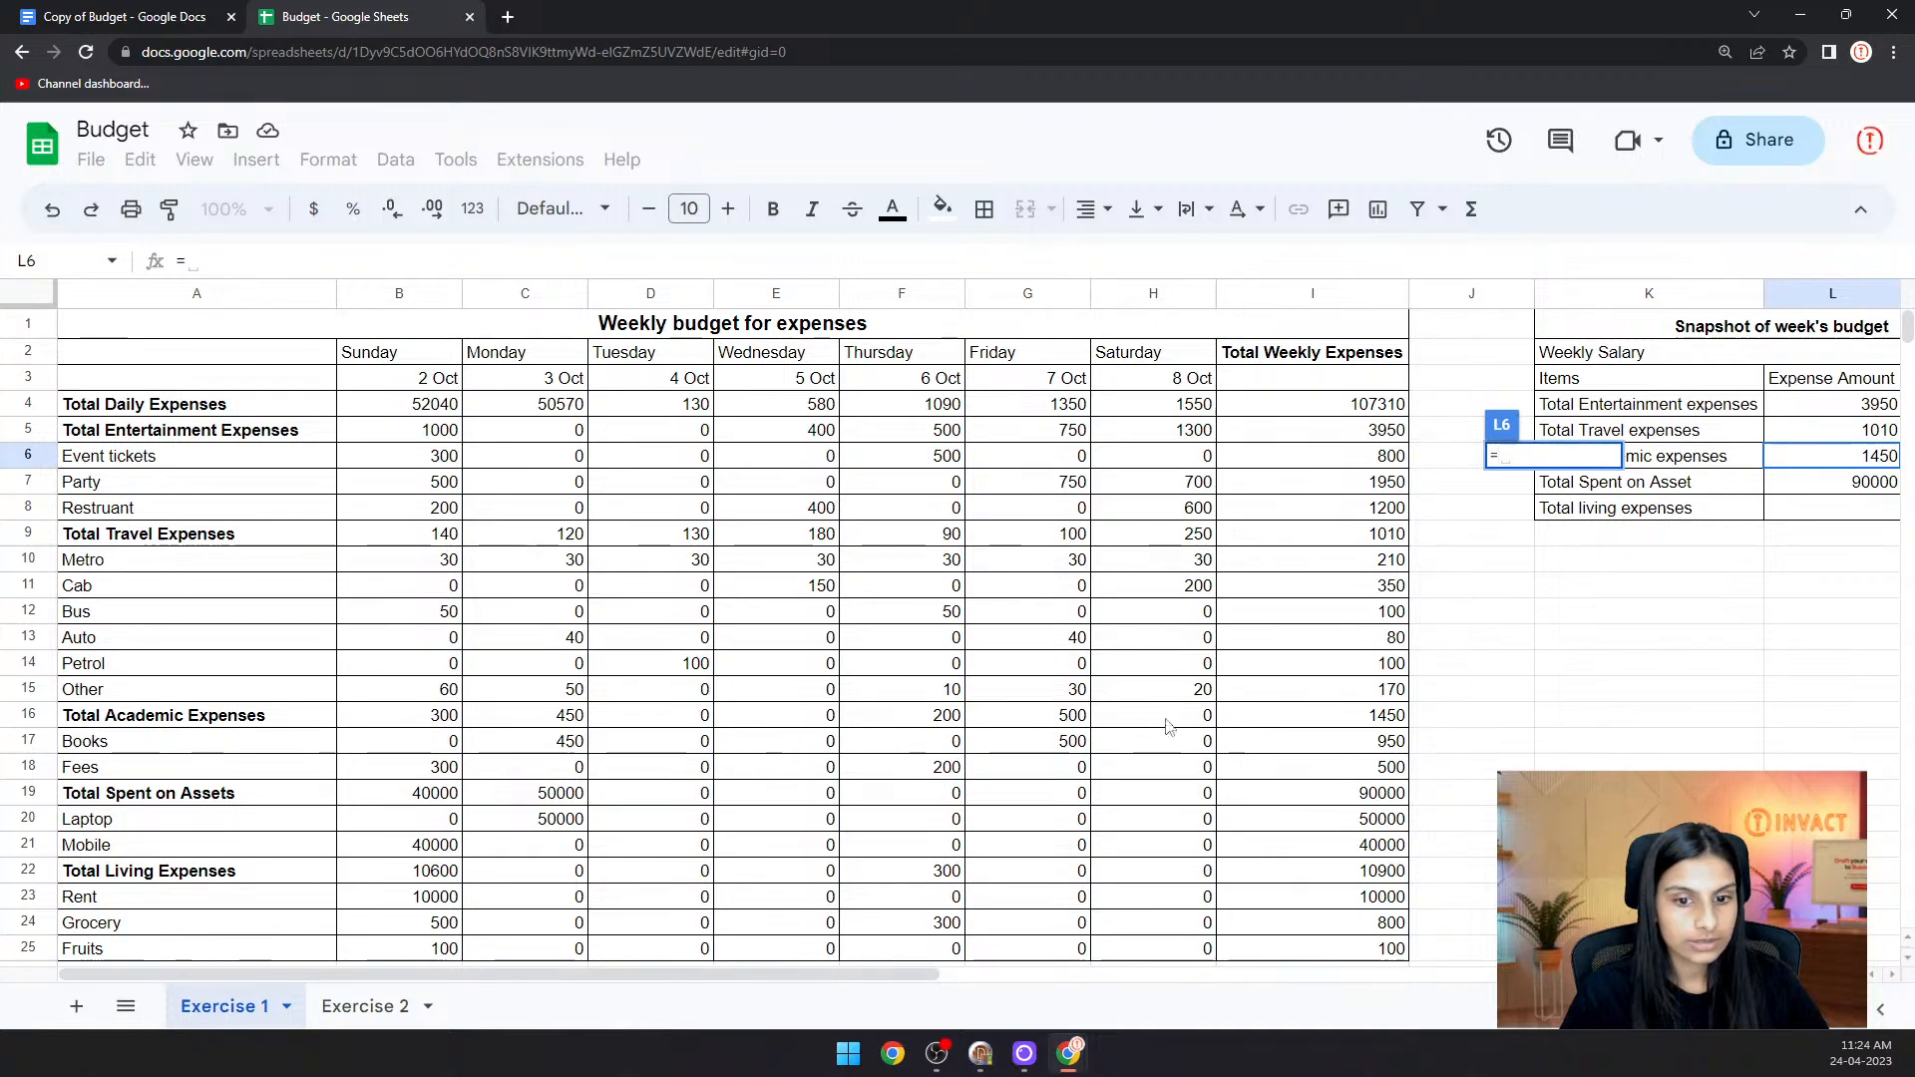
left_click(1356, 726)
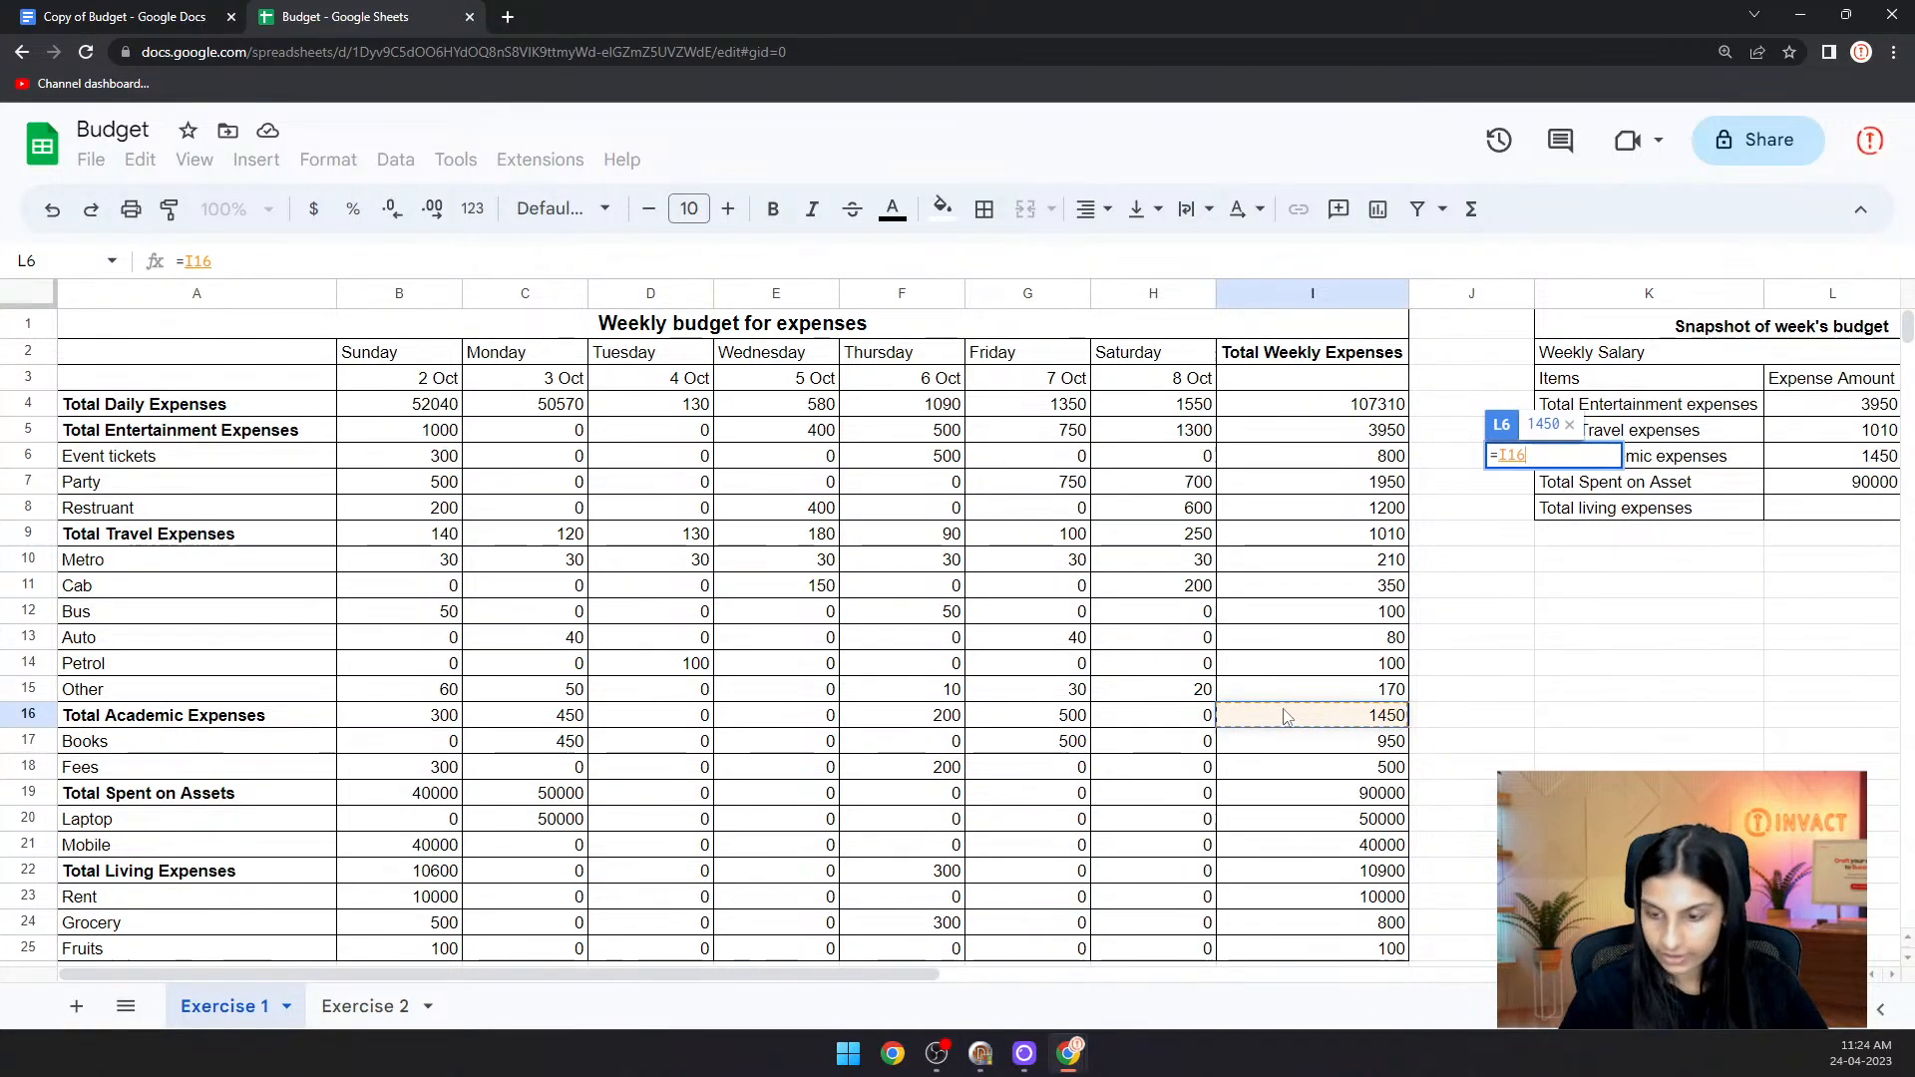
key("Return")
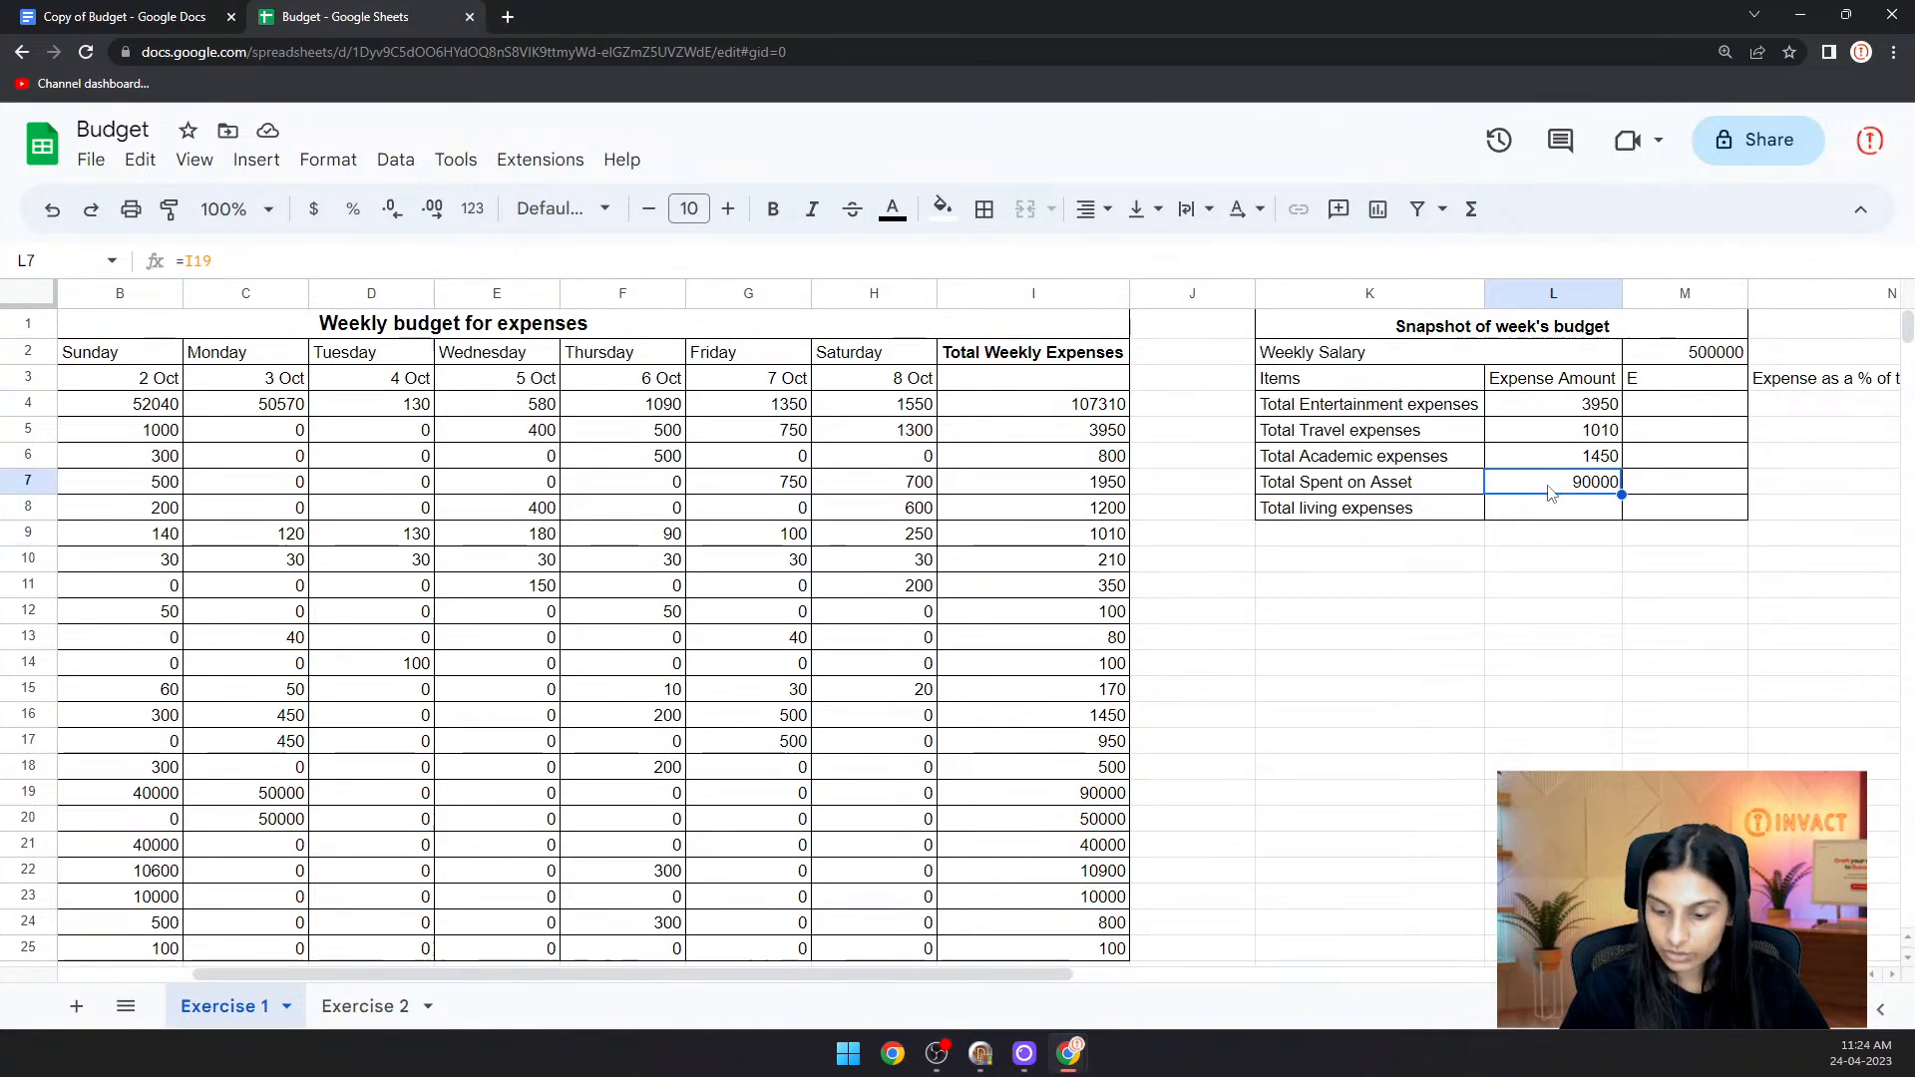
- Re-enter the Total Spent on Asset formula in L7 as a reference to the Total Spent on Assets weekly total in I19
type("=")
scroll(922, 620, "down", 1)
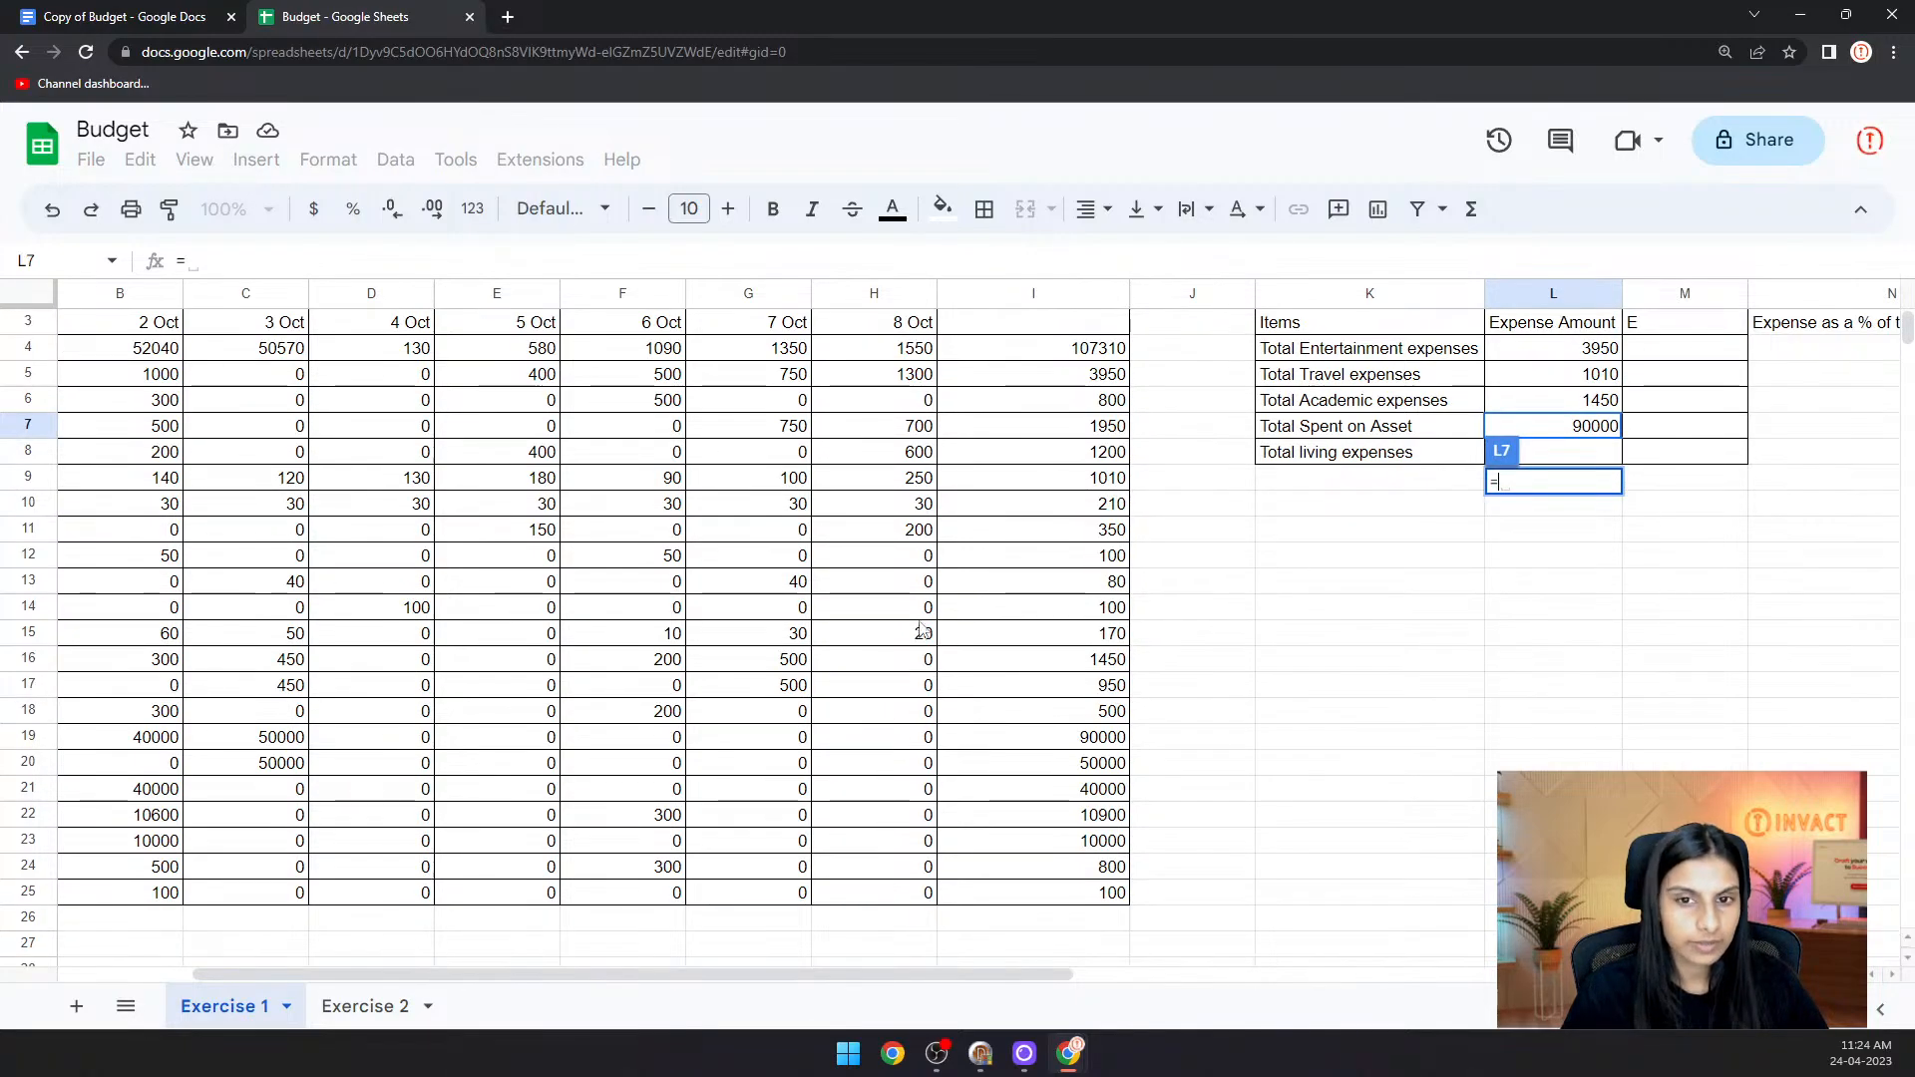
left_click_drag(791, 976, 478, 955)
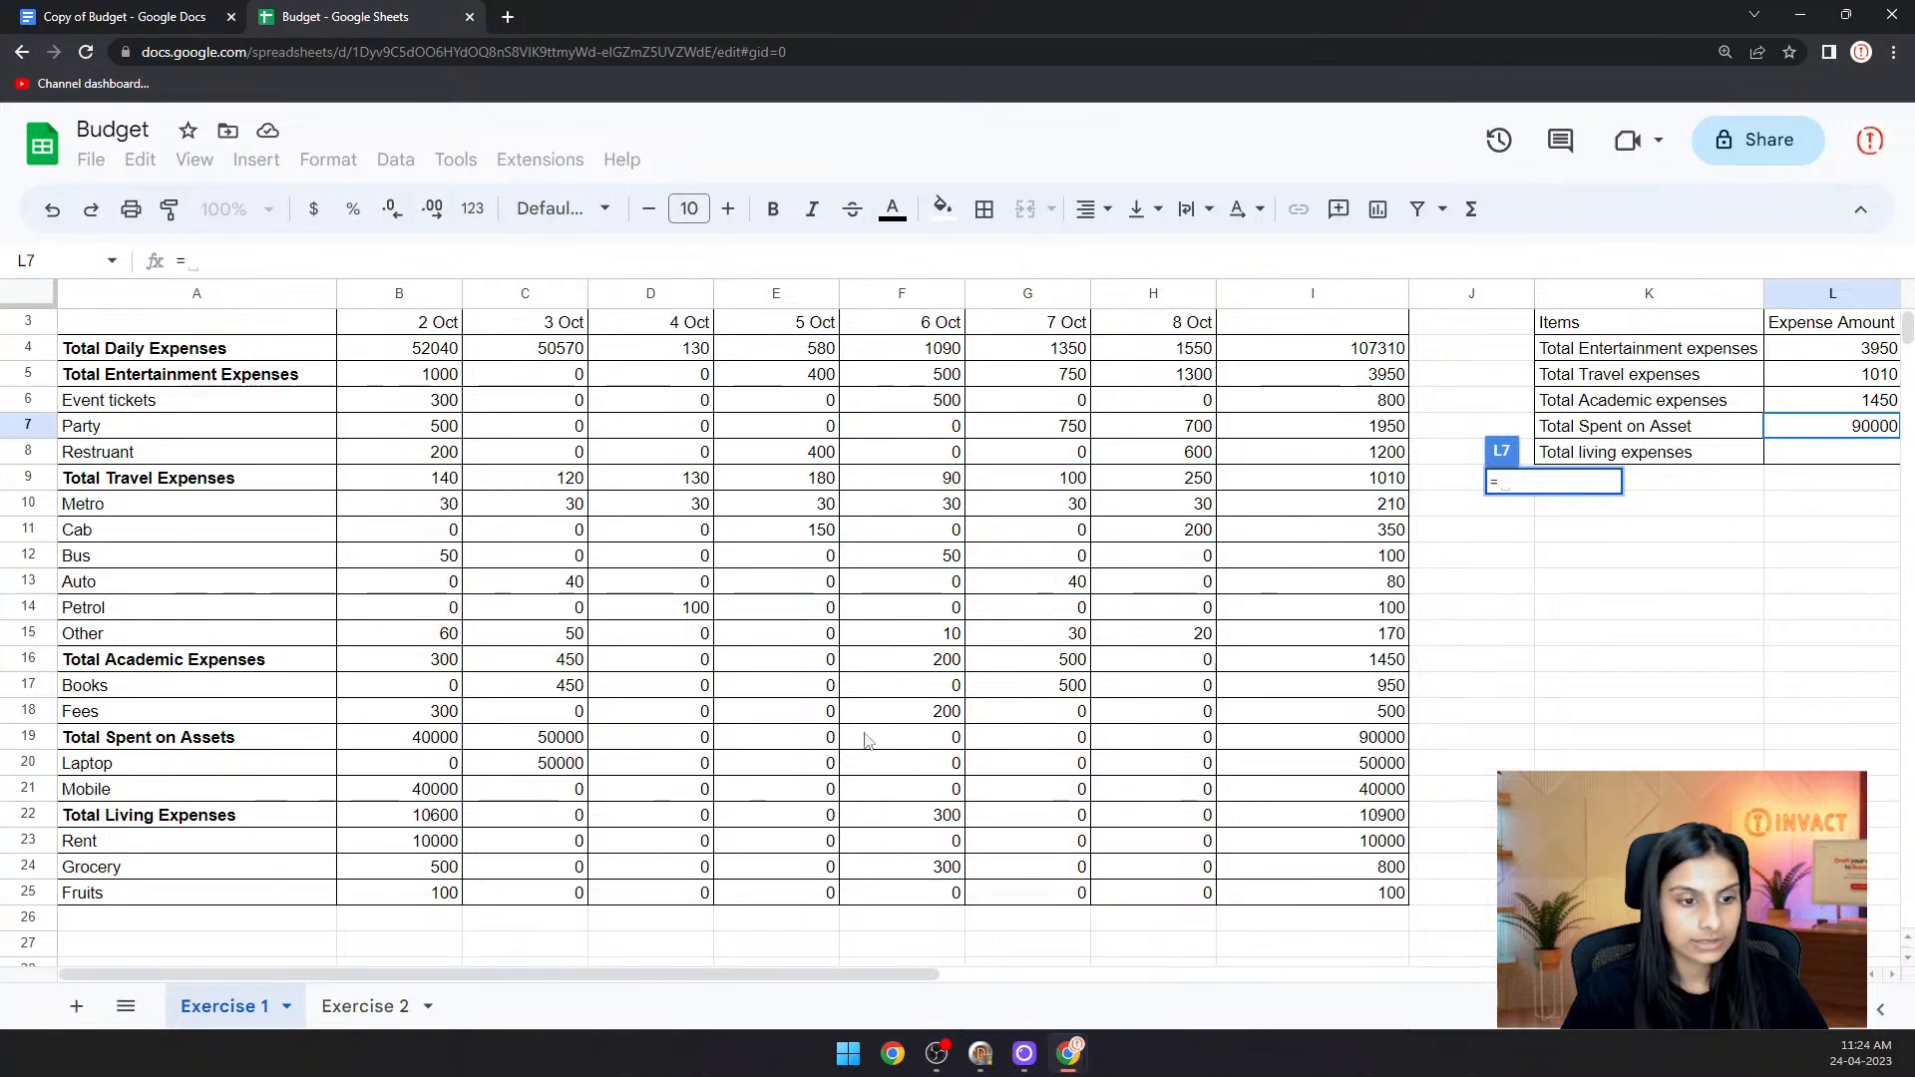
left_click(1312, 743)
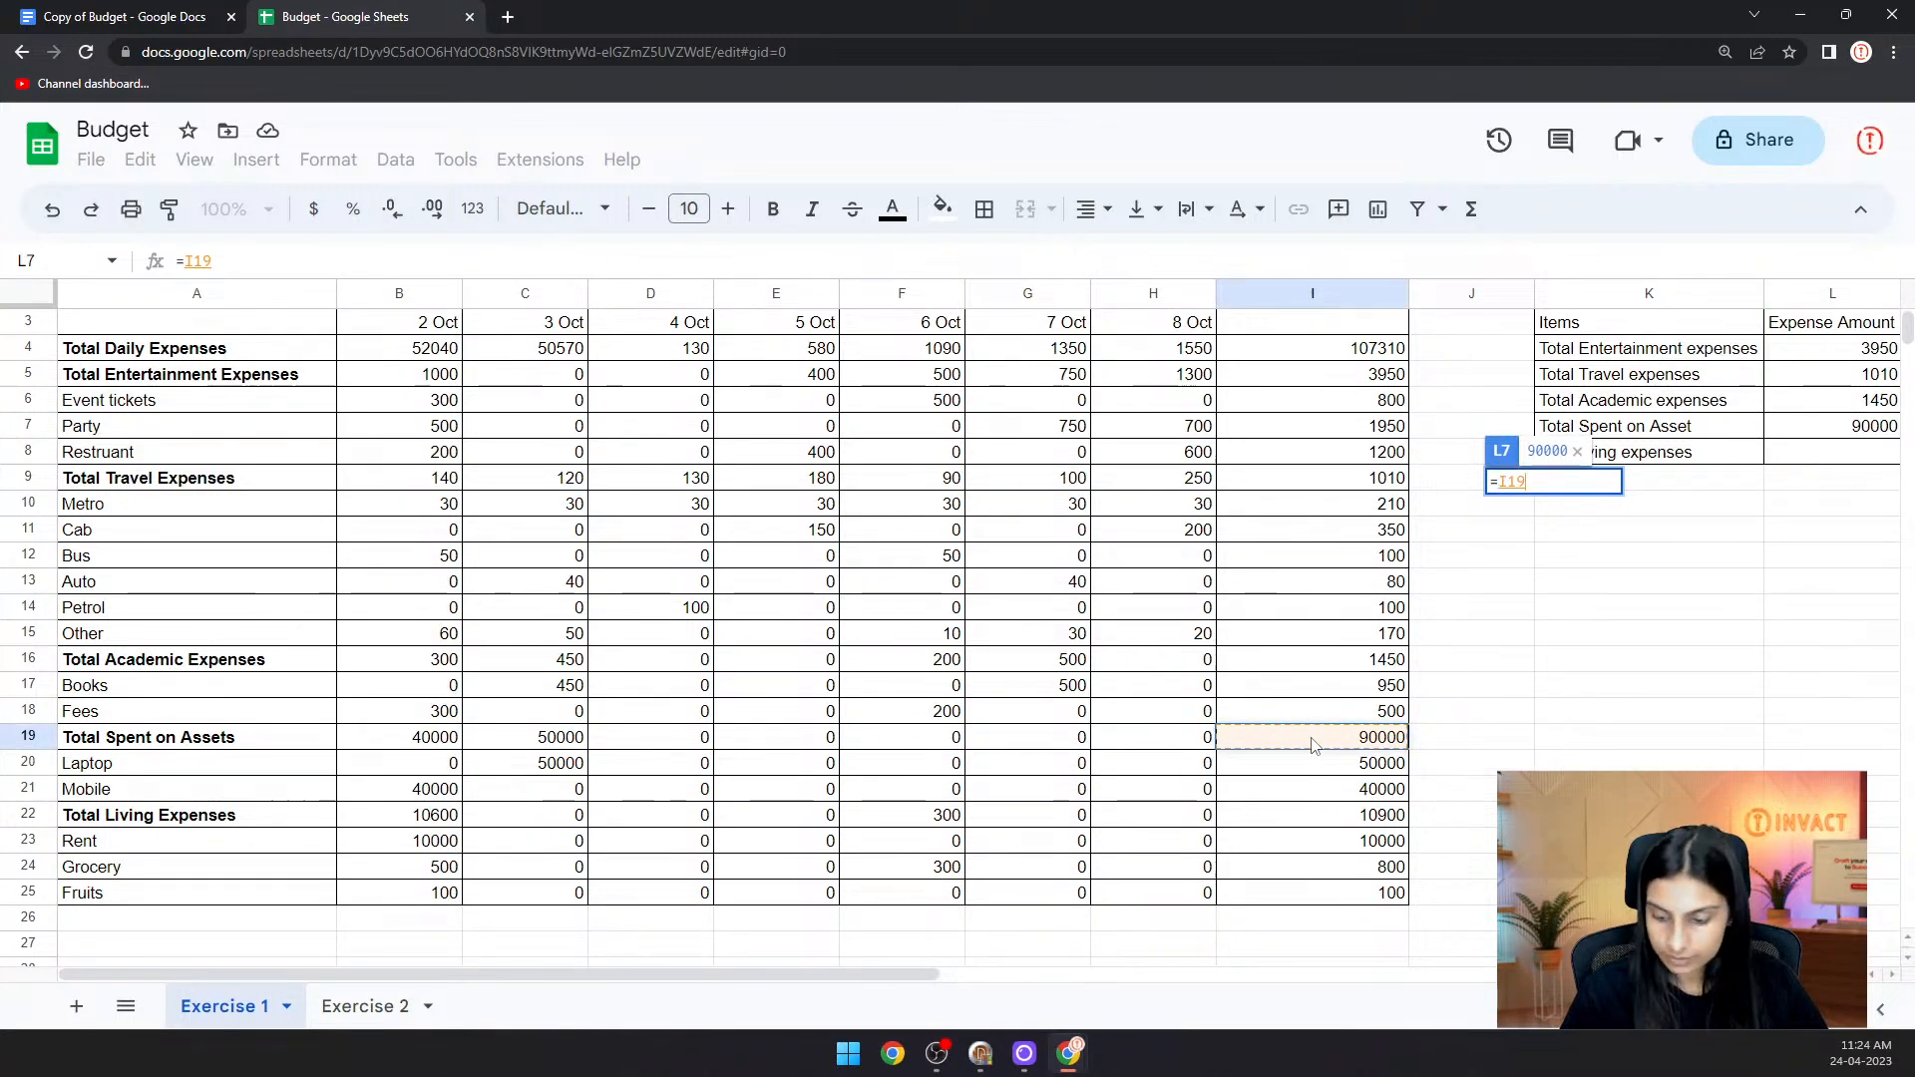
key("Return")
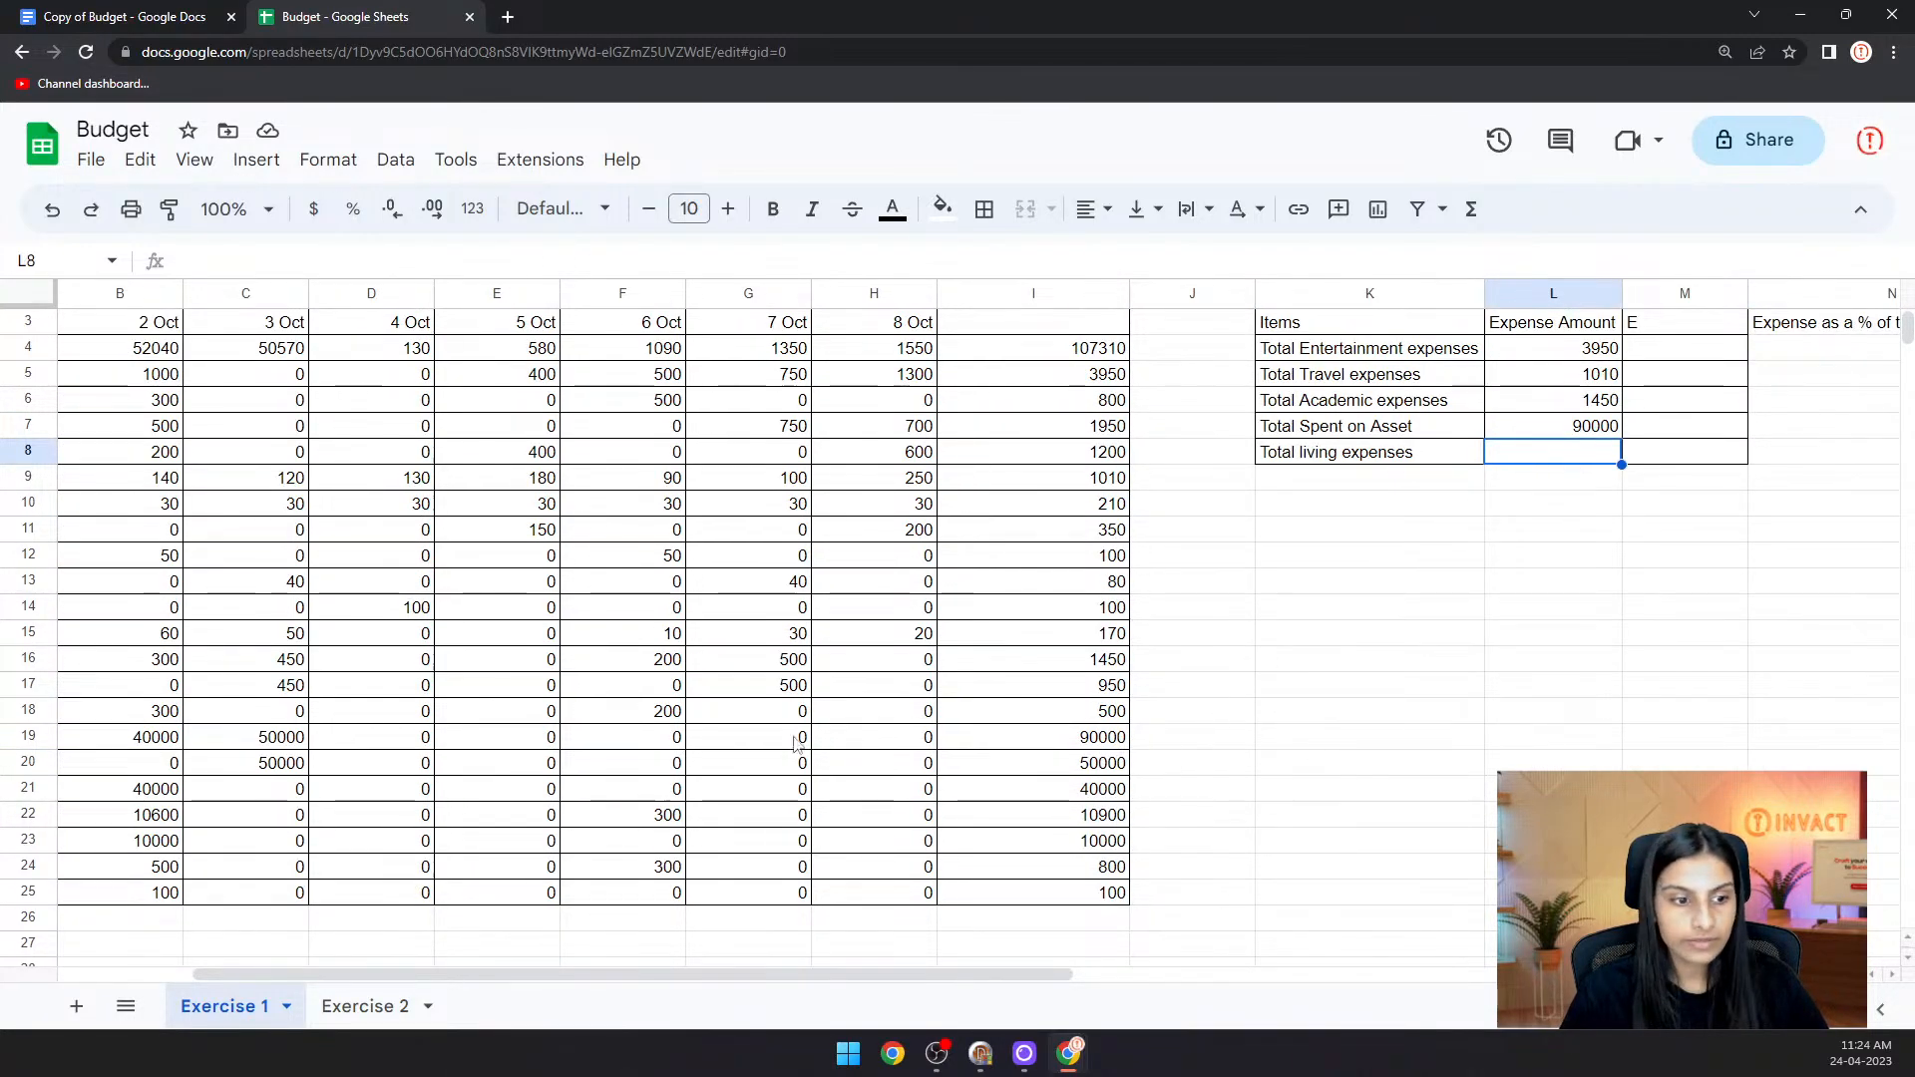
- Fill the Total living expenses amount in L8 with a reference to the Total Living Expenses weekly total in I22
left_click_drag(727, 975, 591, 977)
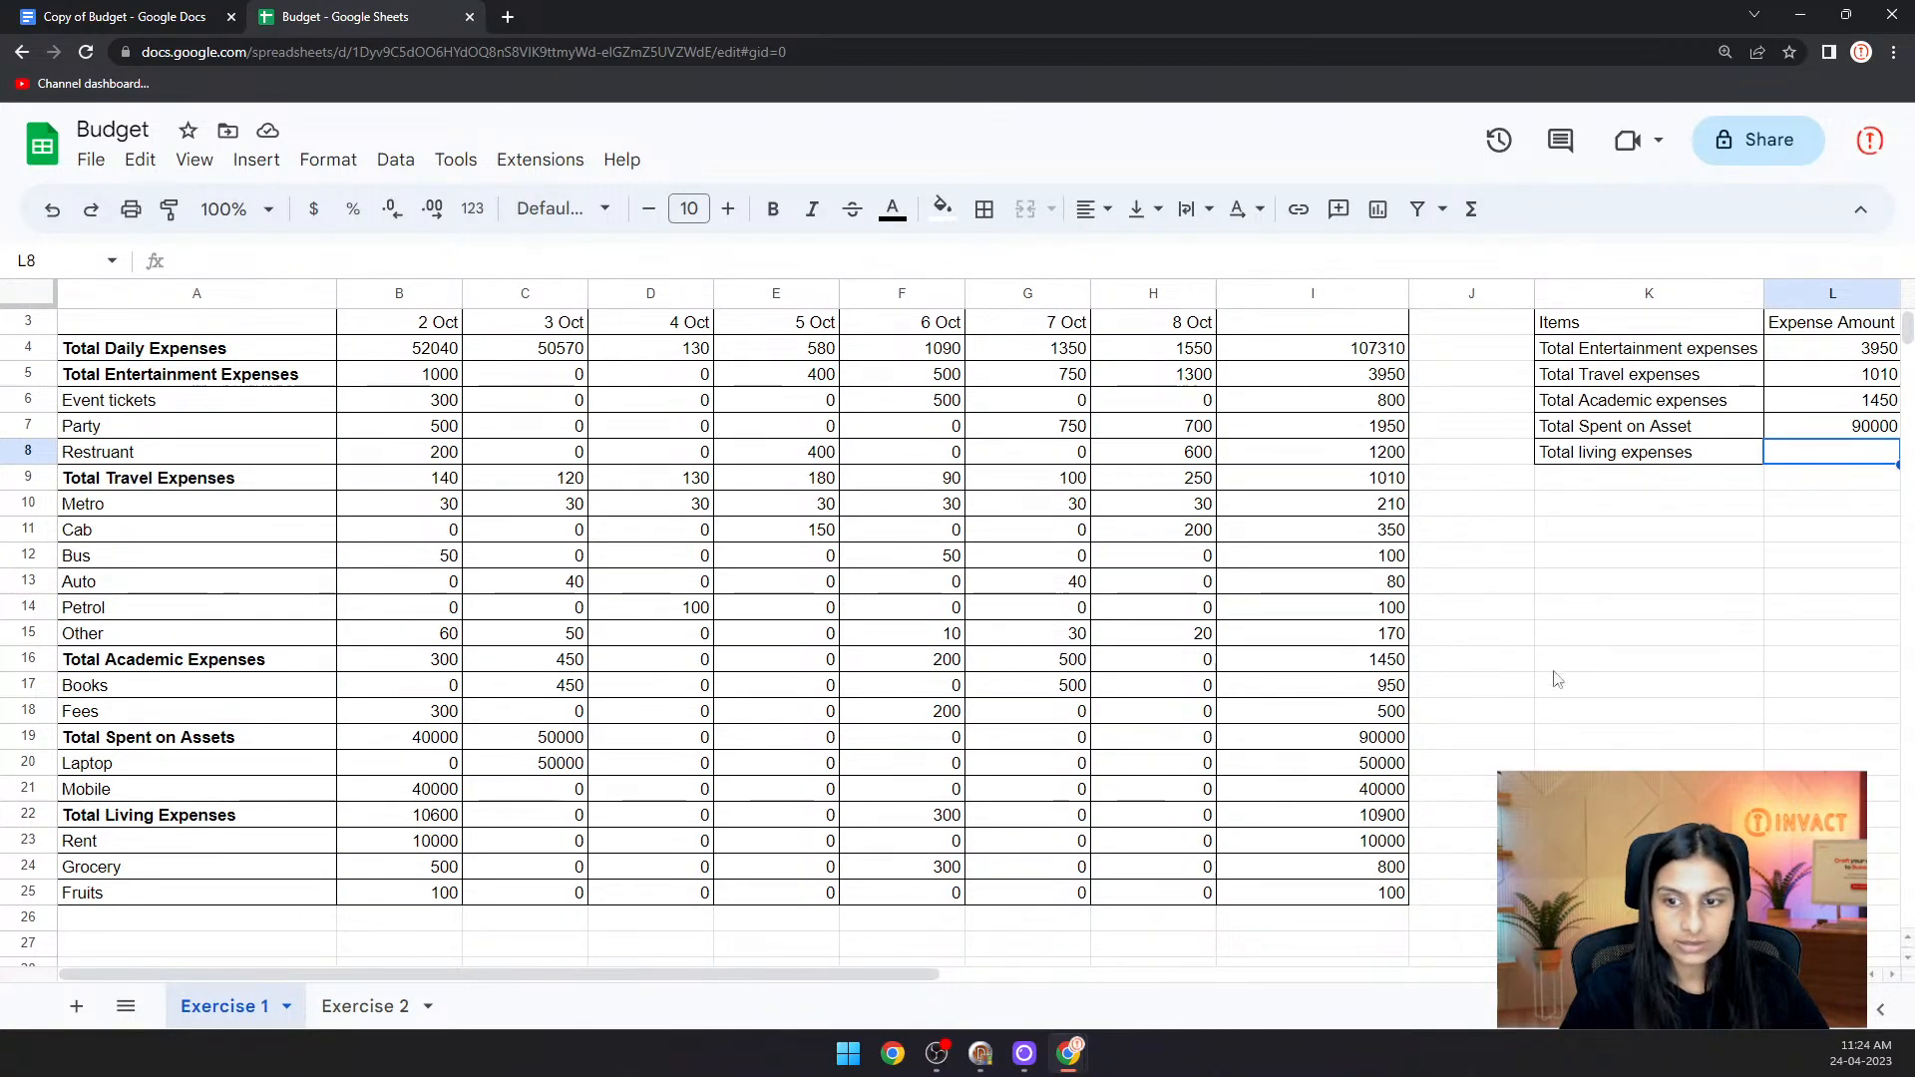
type("=")
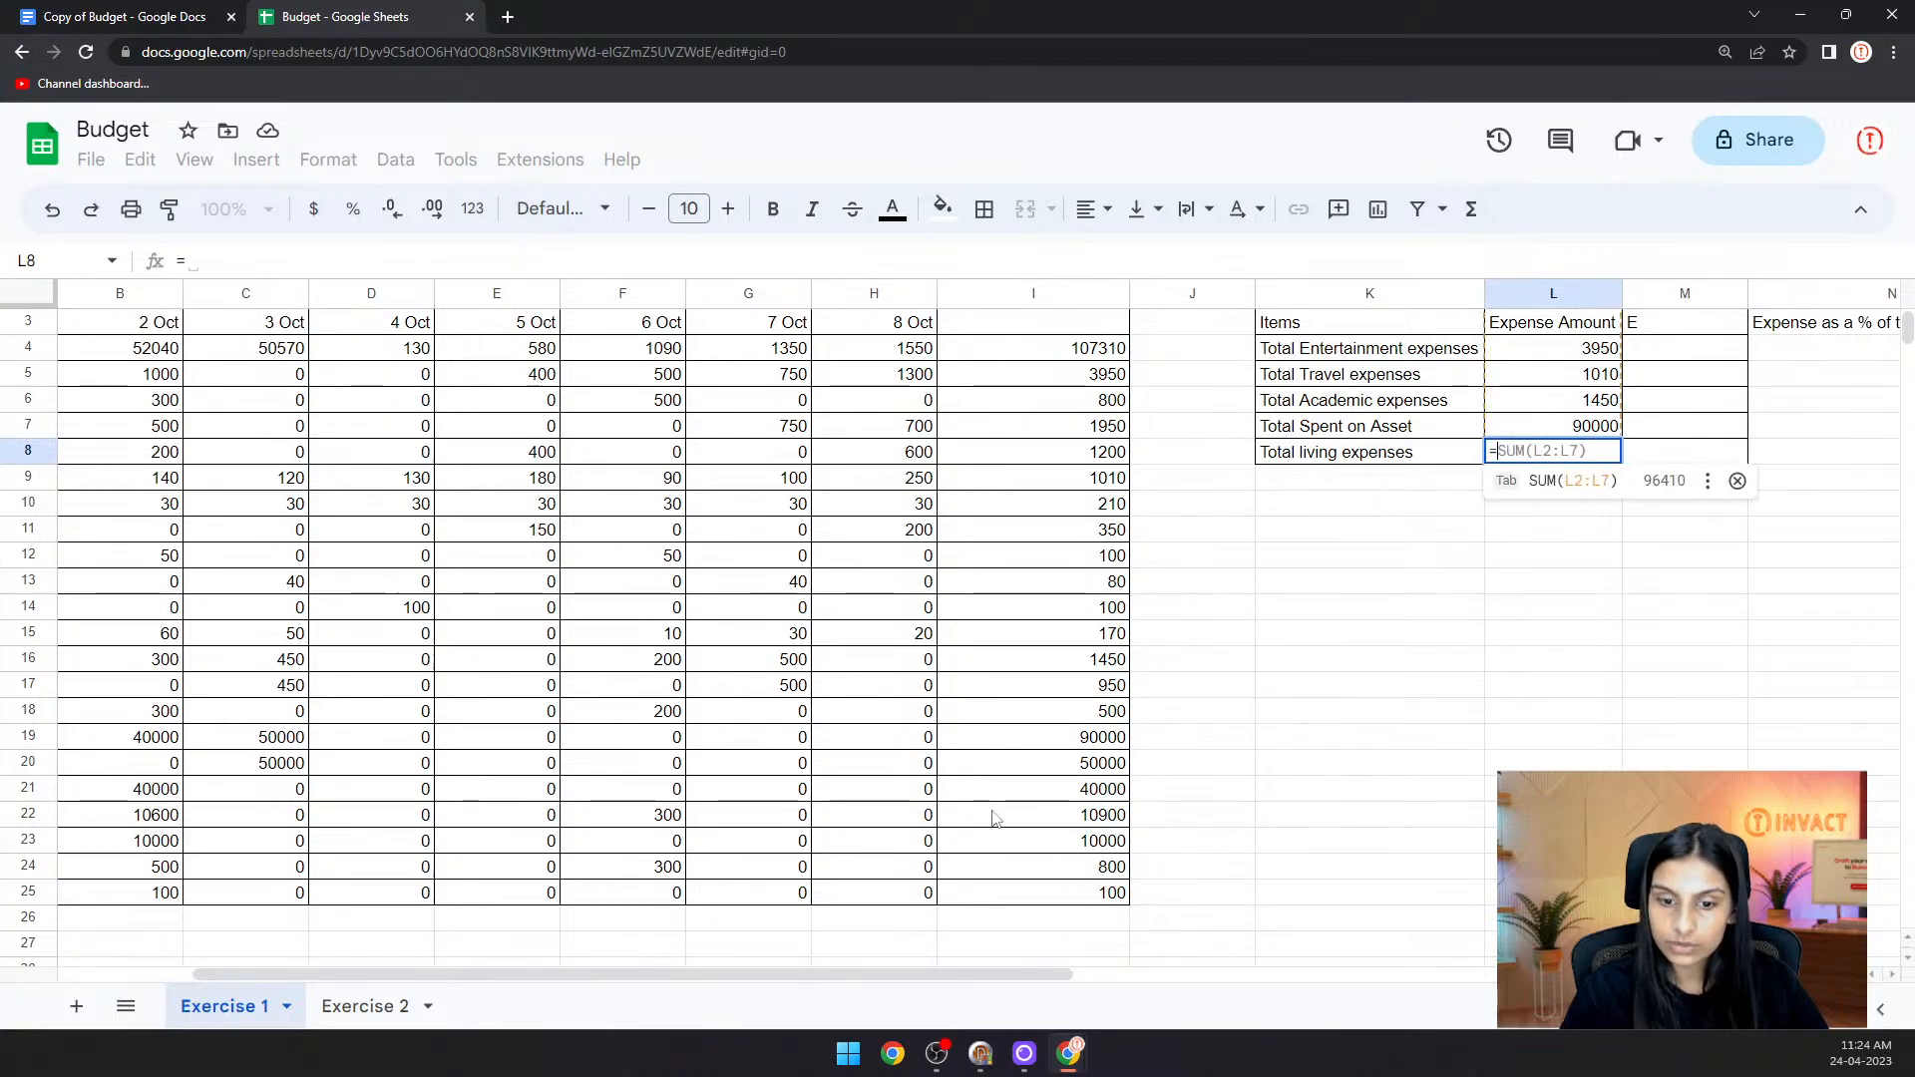
left_click_drag(723, 975, 638, 983)
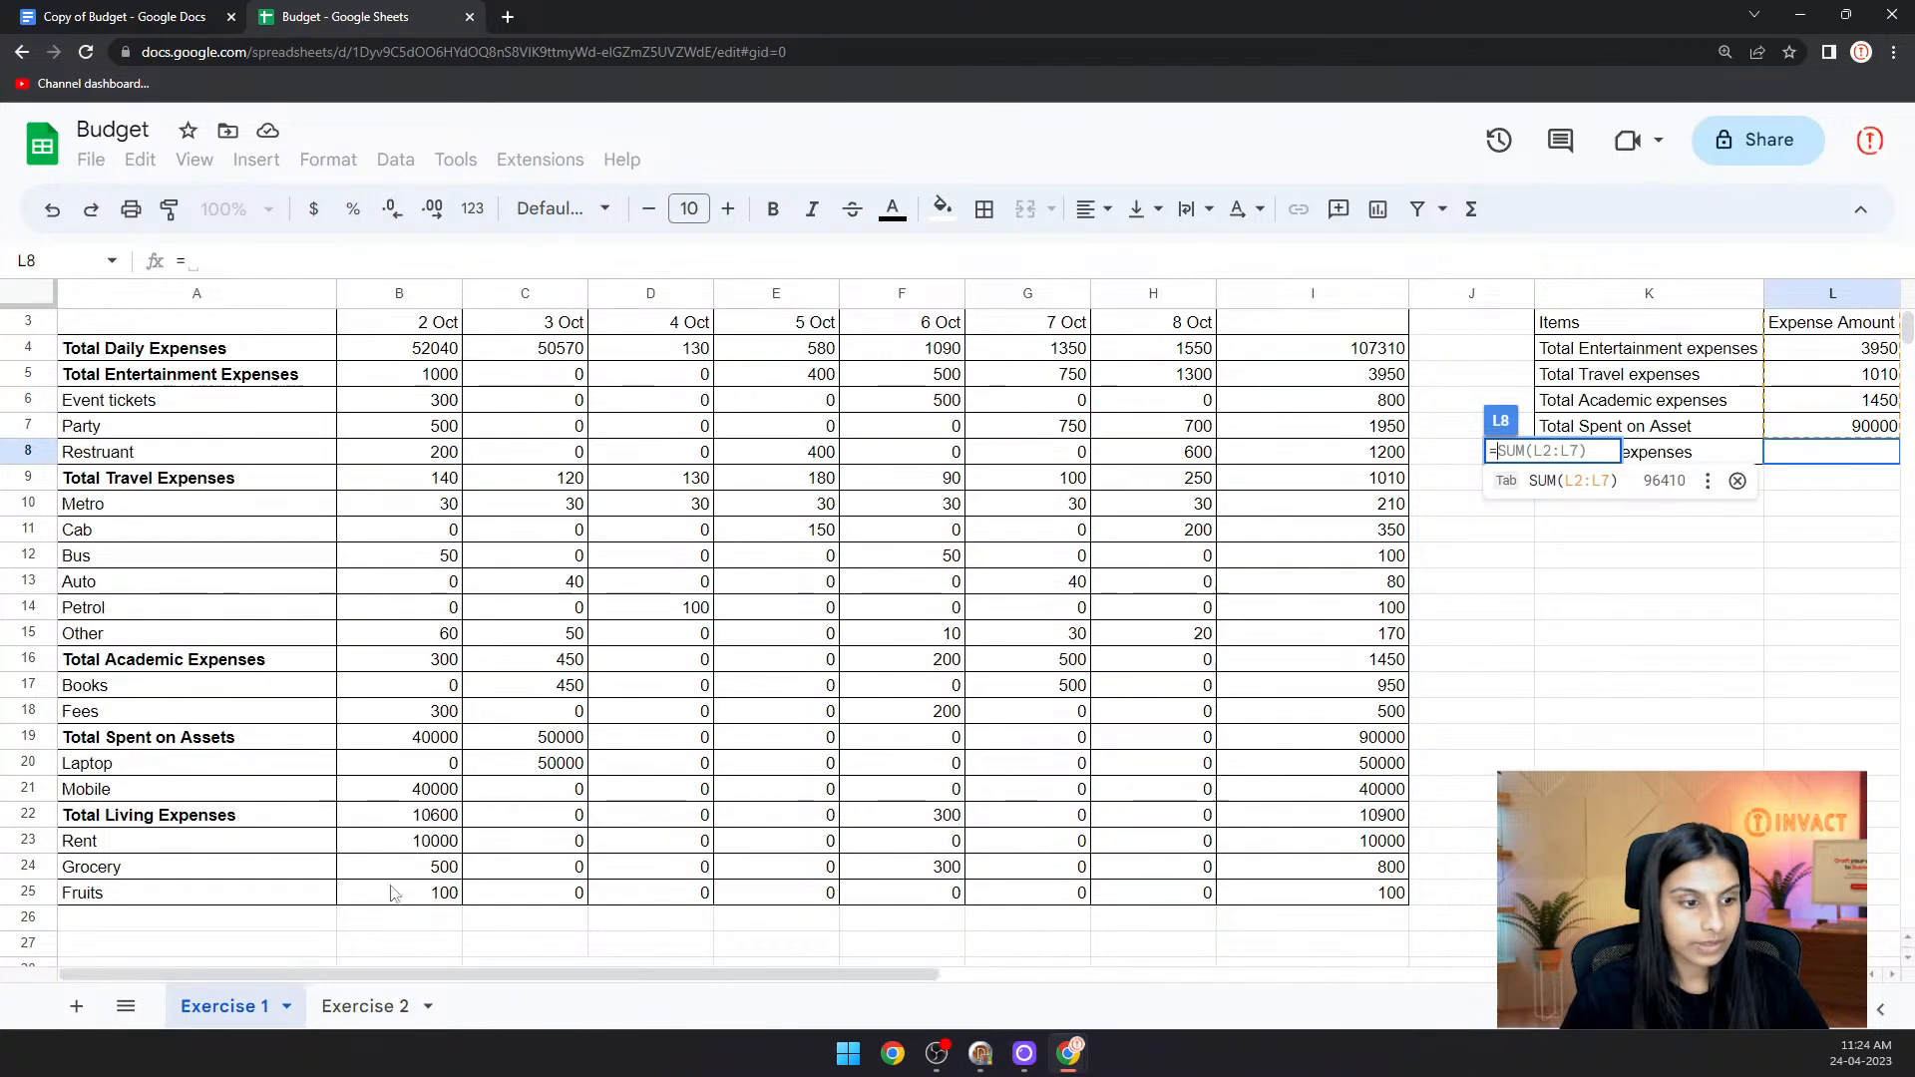
left_click(1317, 815)
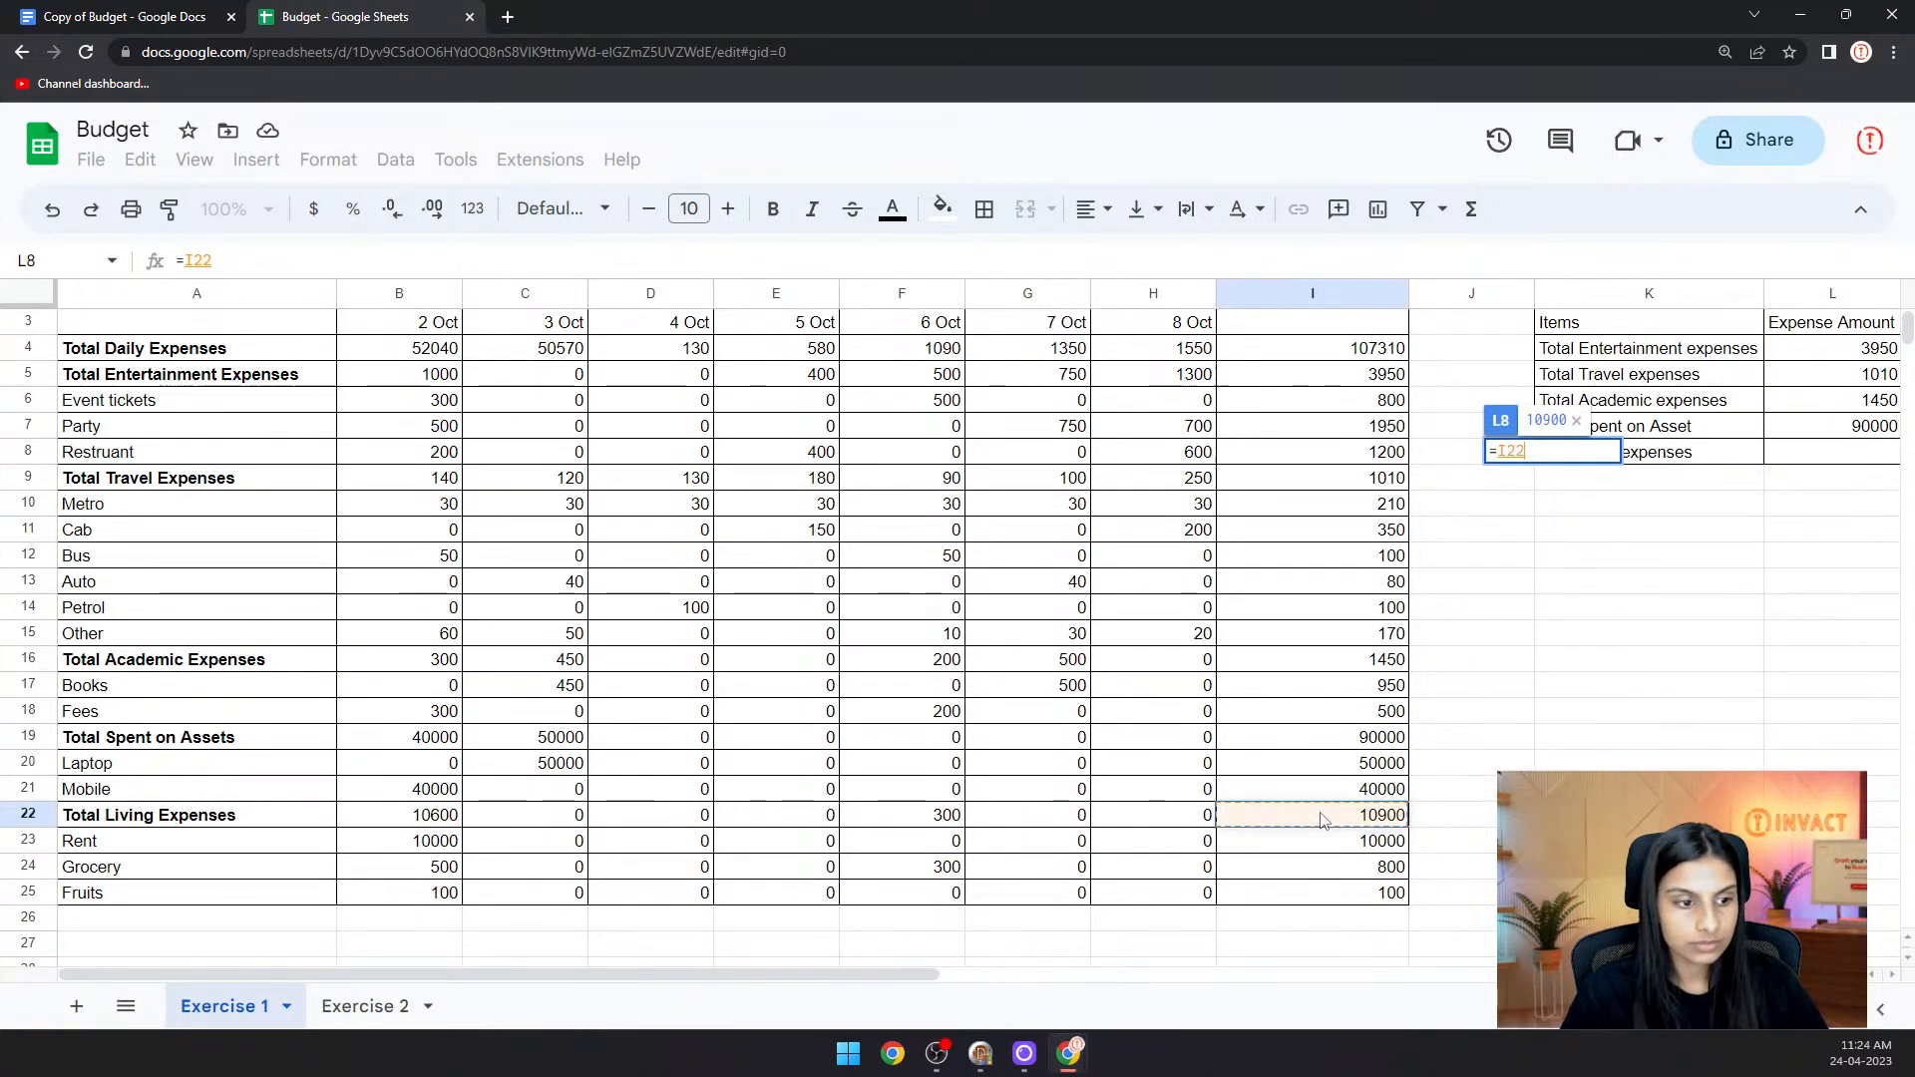
key("Return")
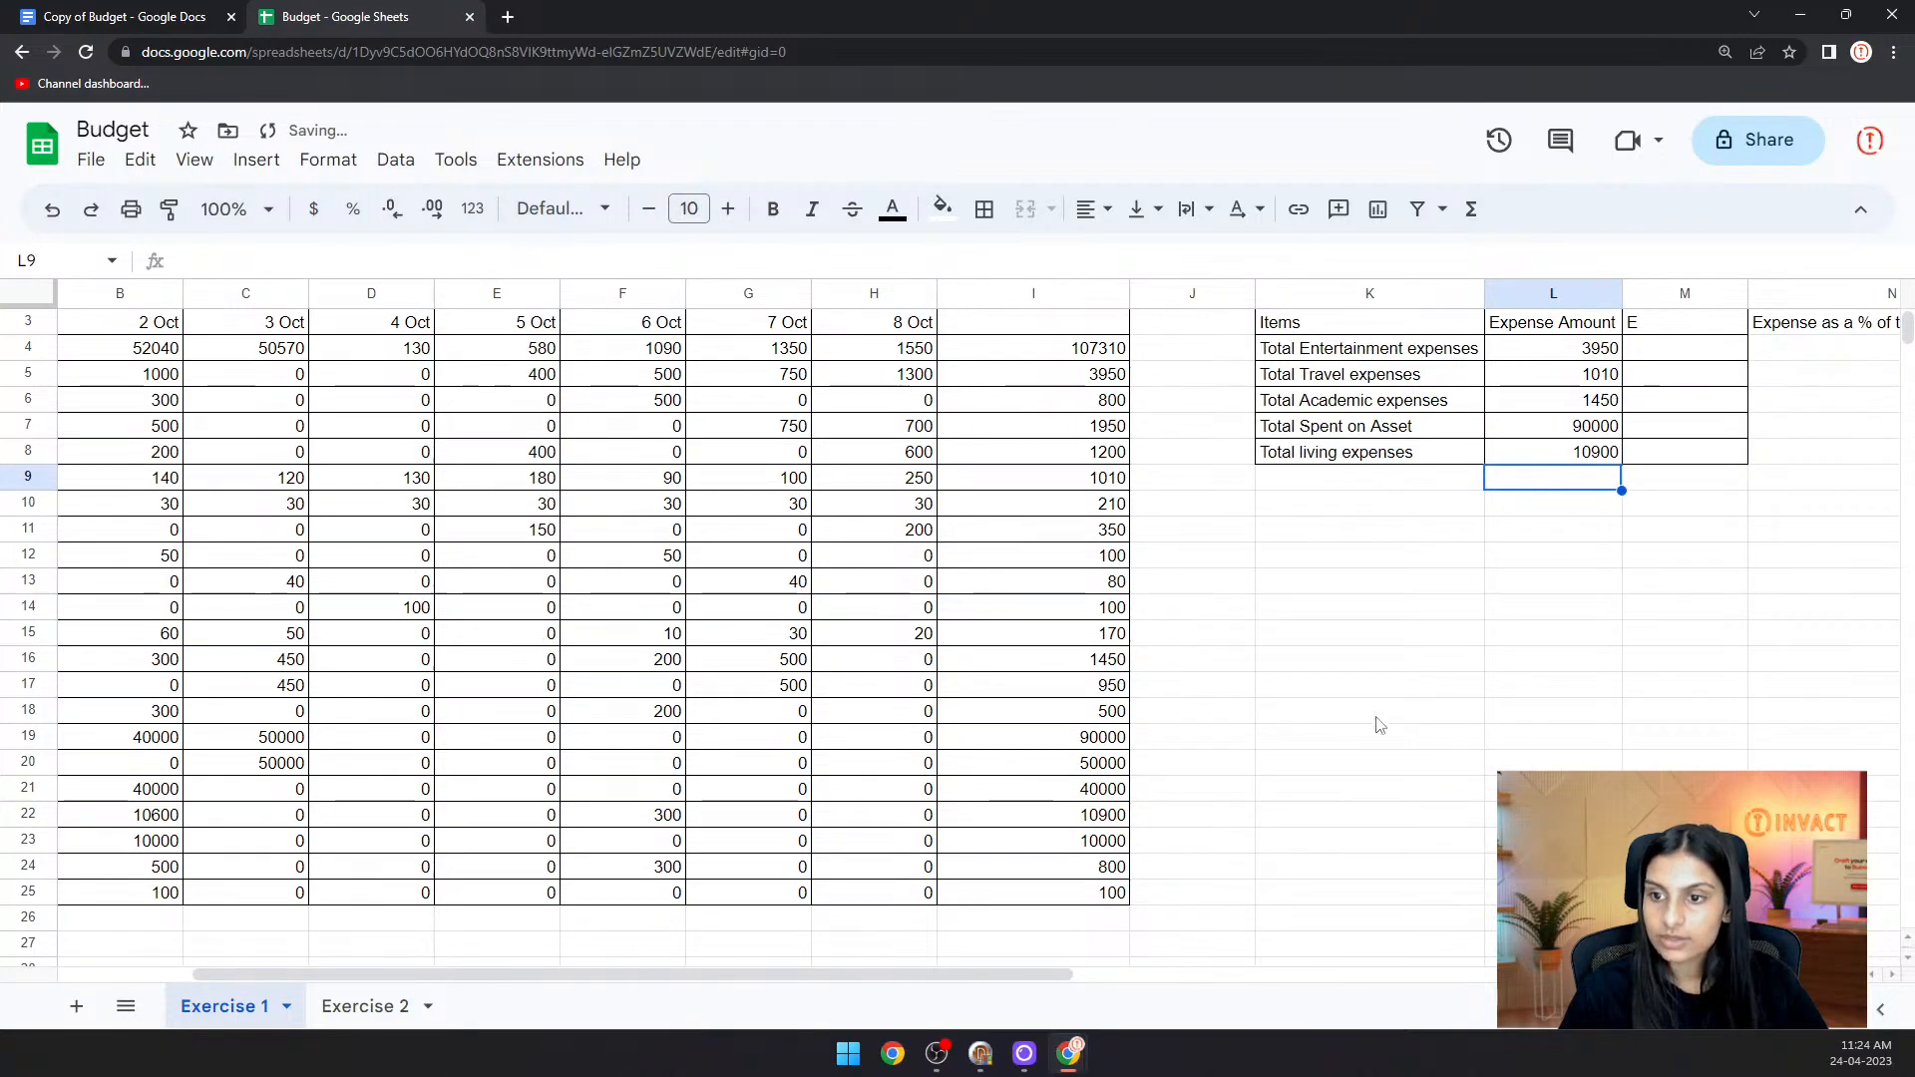
- Switch to the Copy of Budget document in Google Docs and read the Absolute Referencing learning exercise with its Match 1 Scorecard table
scroll(1386, 725, "up", 1)
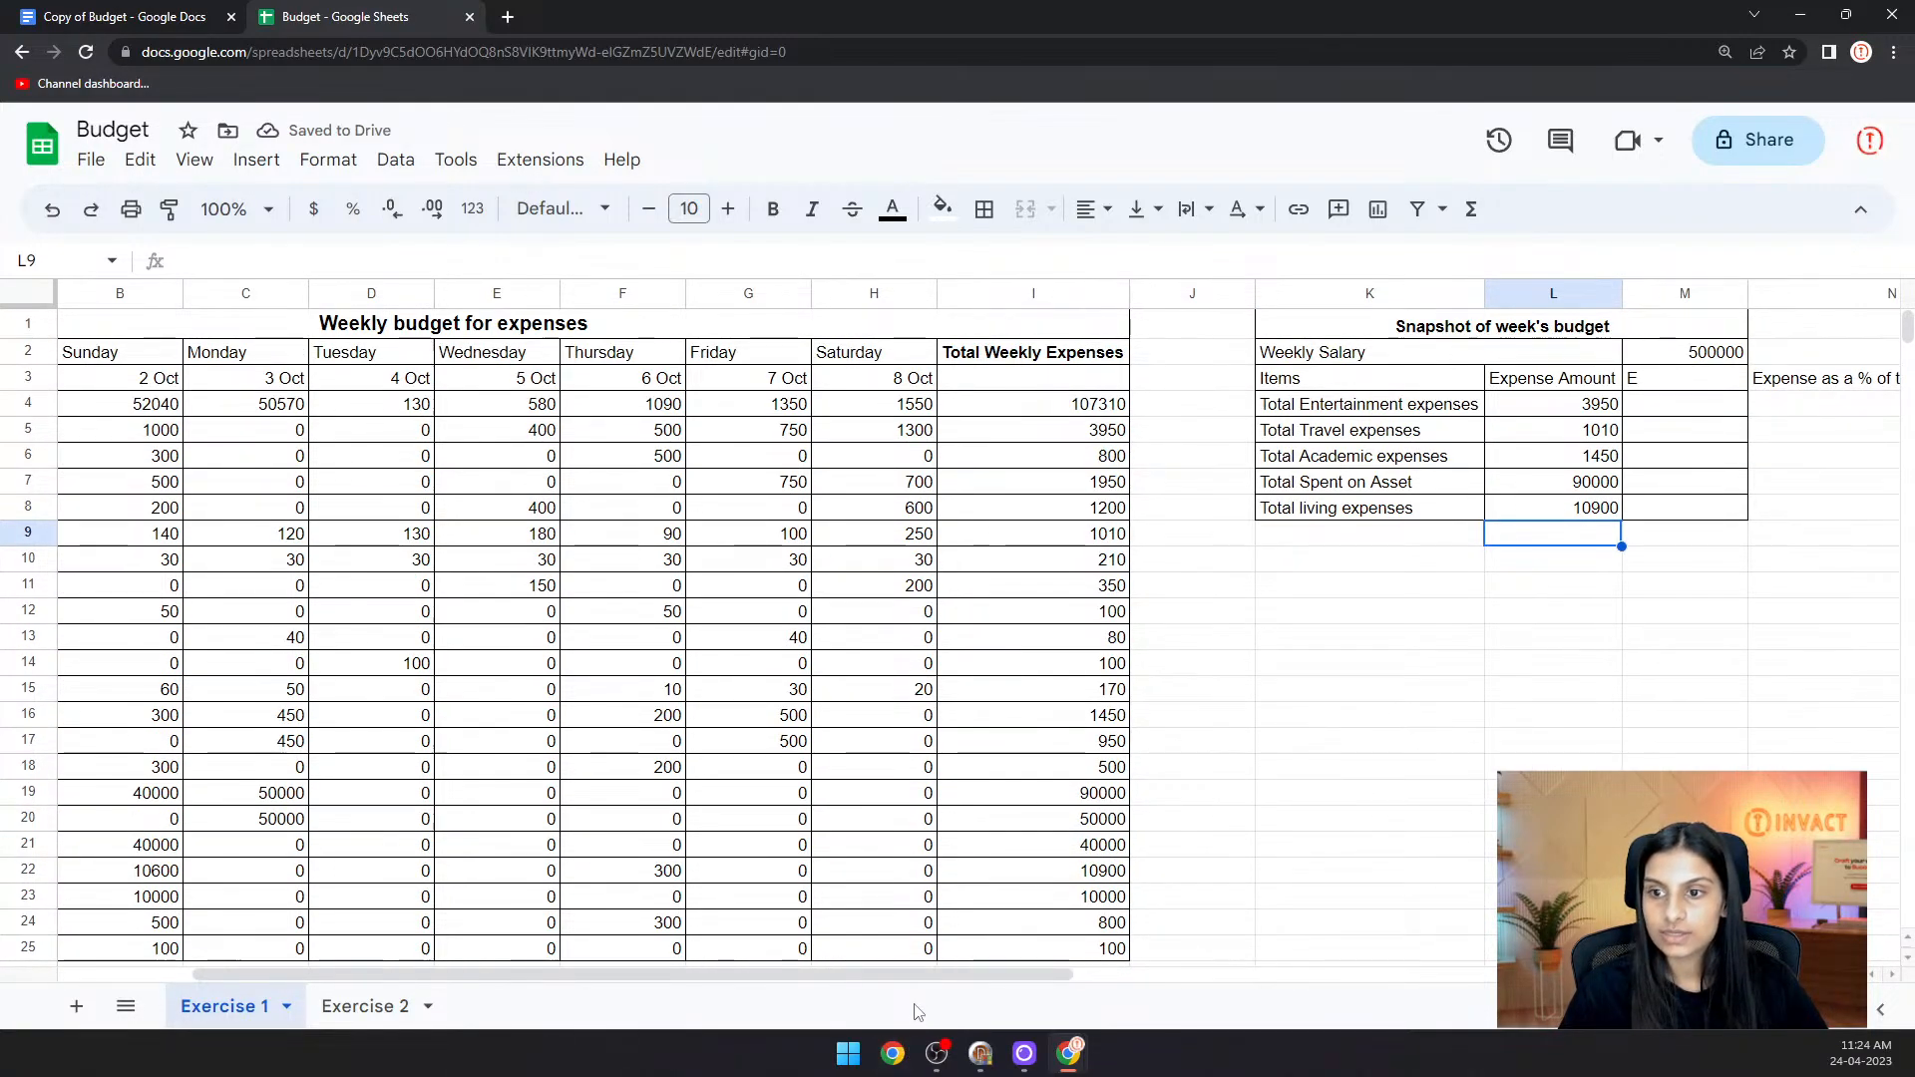
left_click_drag(922, 976, 1077, 982)
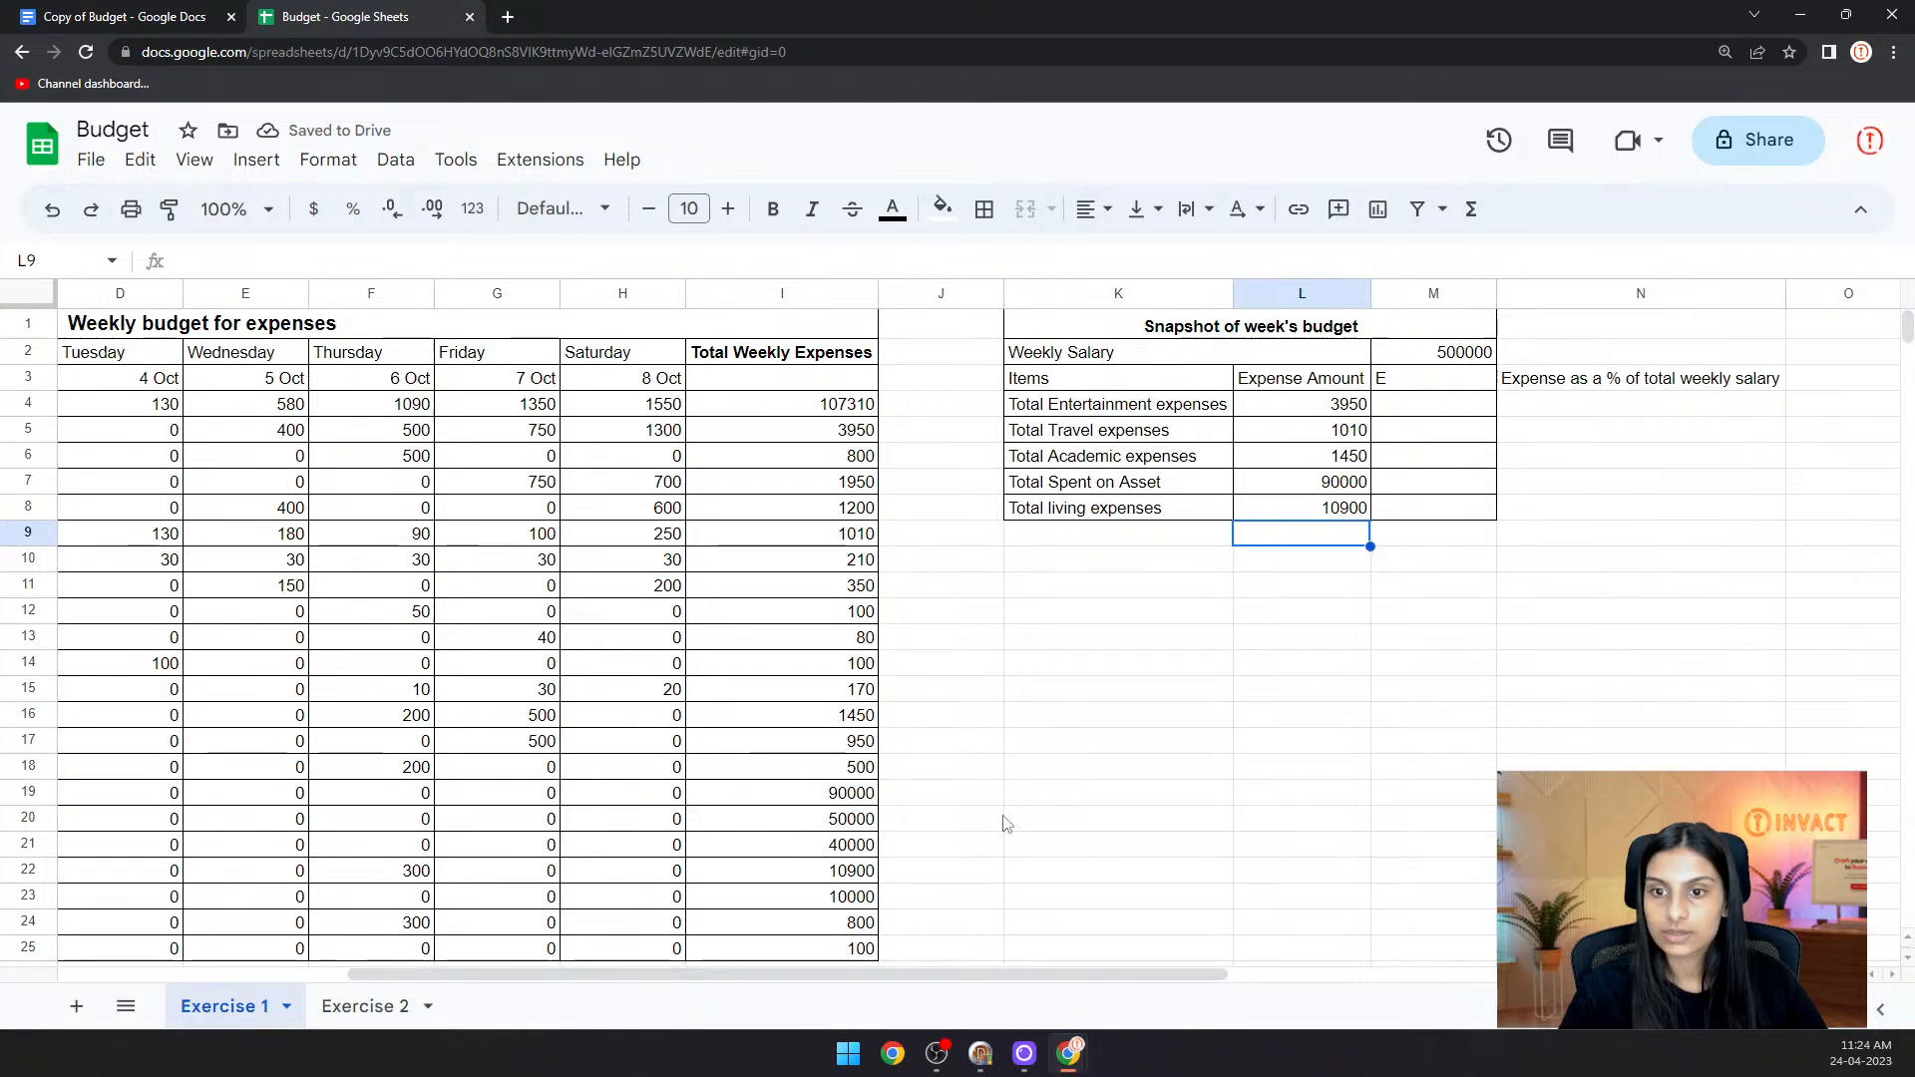
left_click(123, 14)
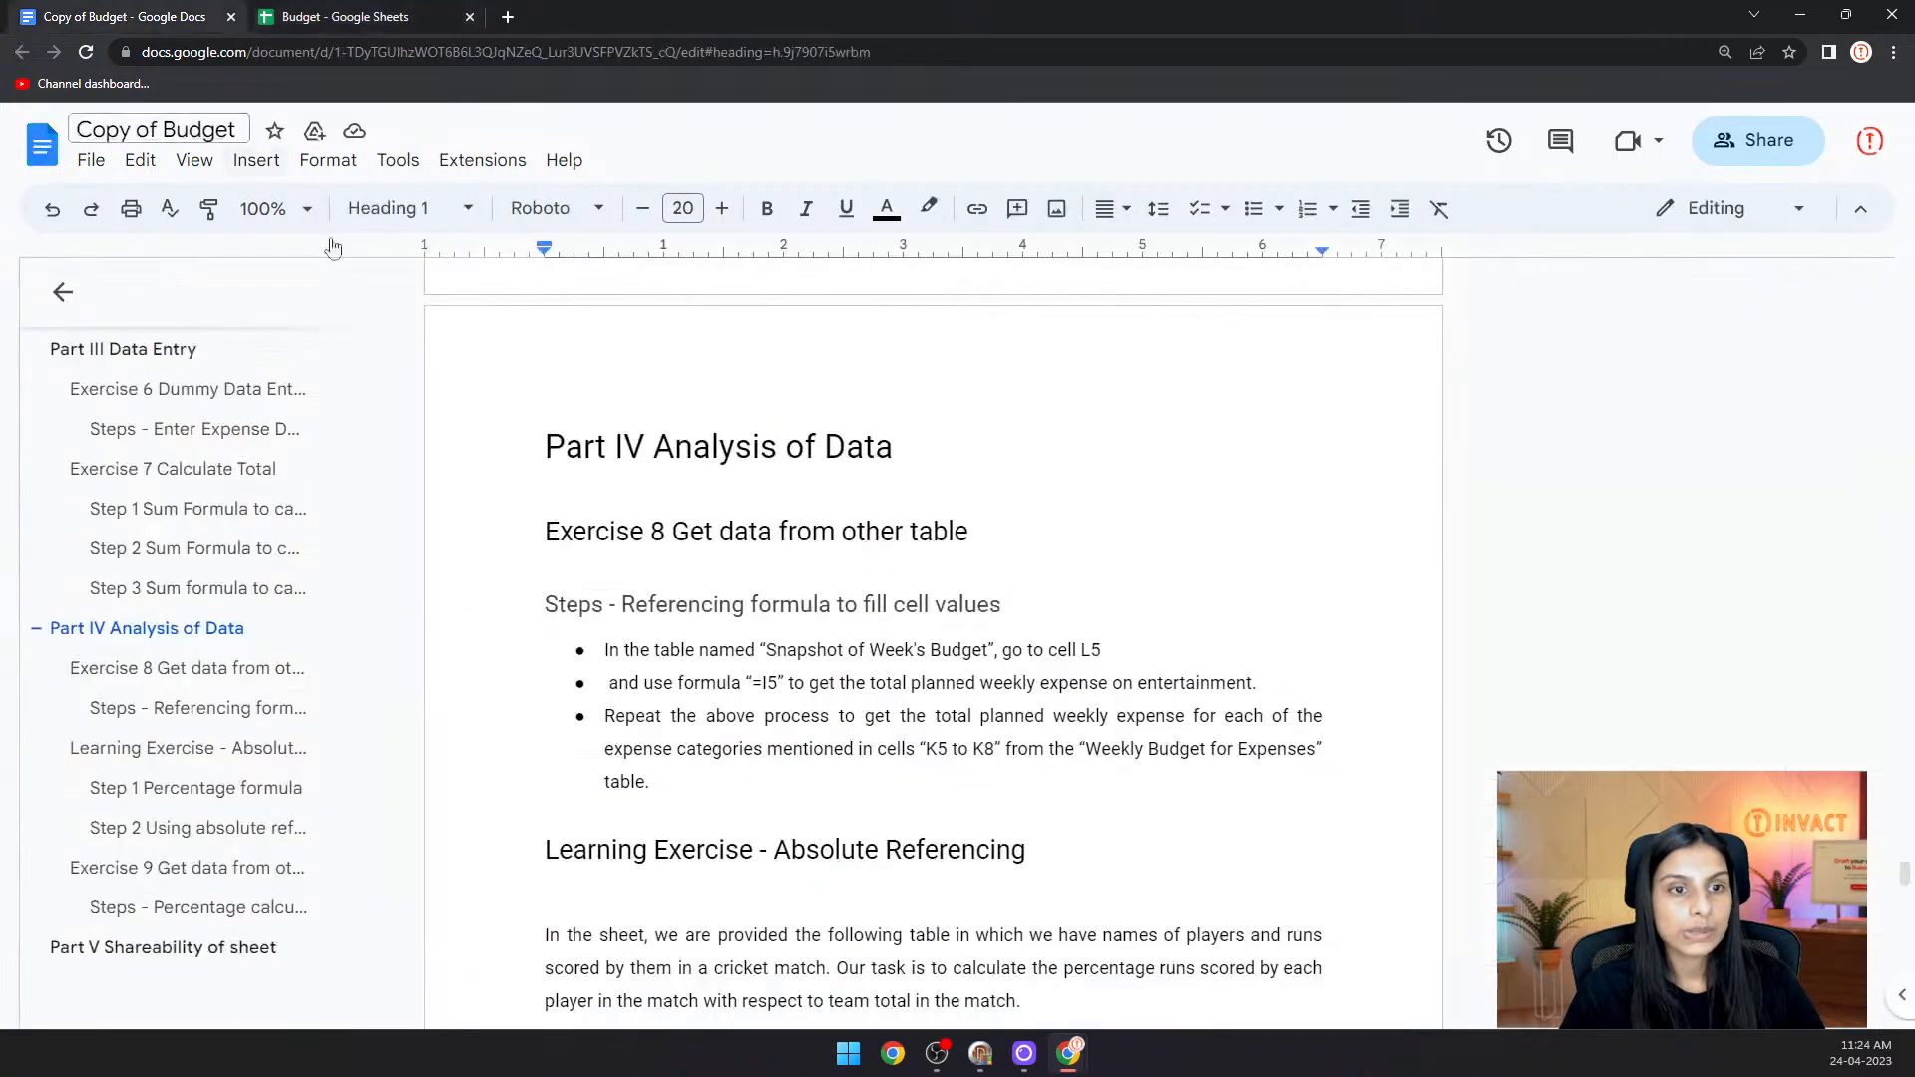
scroll(704, 743, "down", 2)
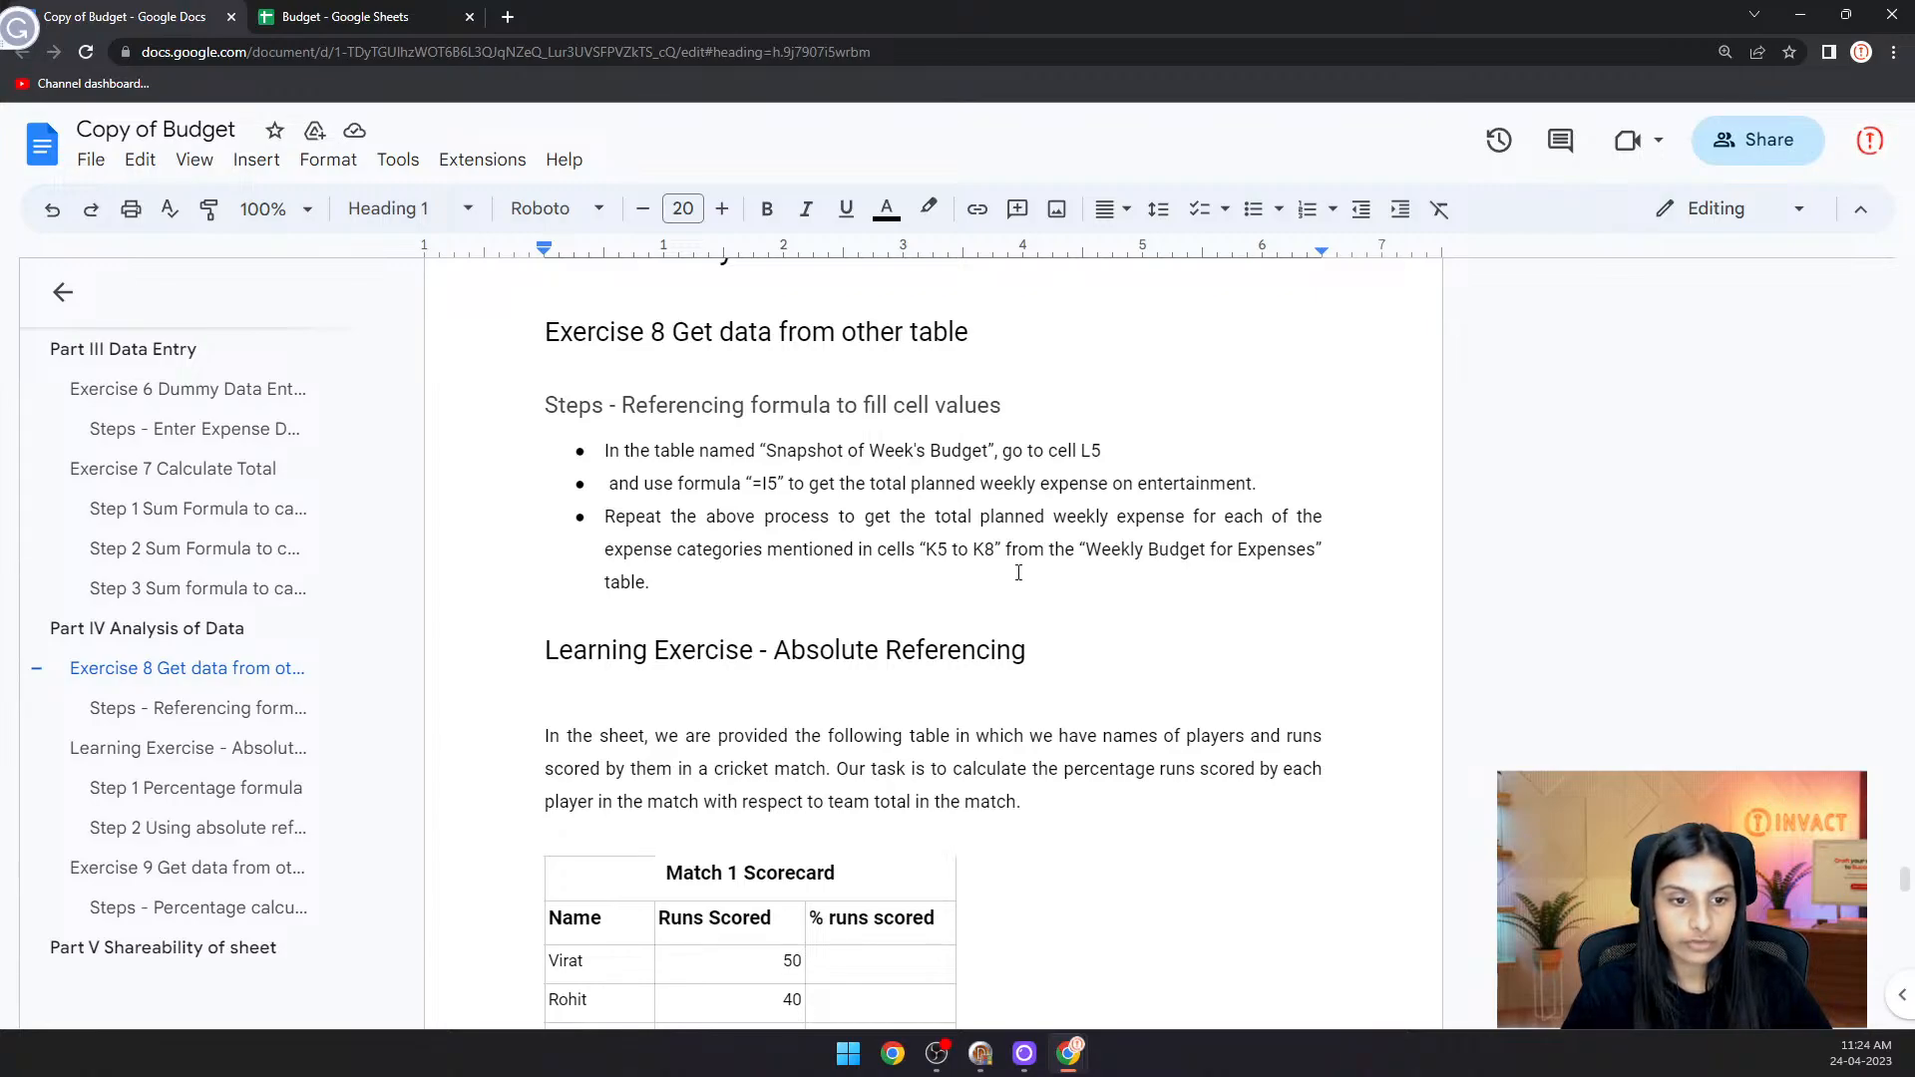
scroll(866, 577, "down", 3)
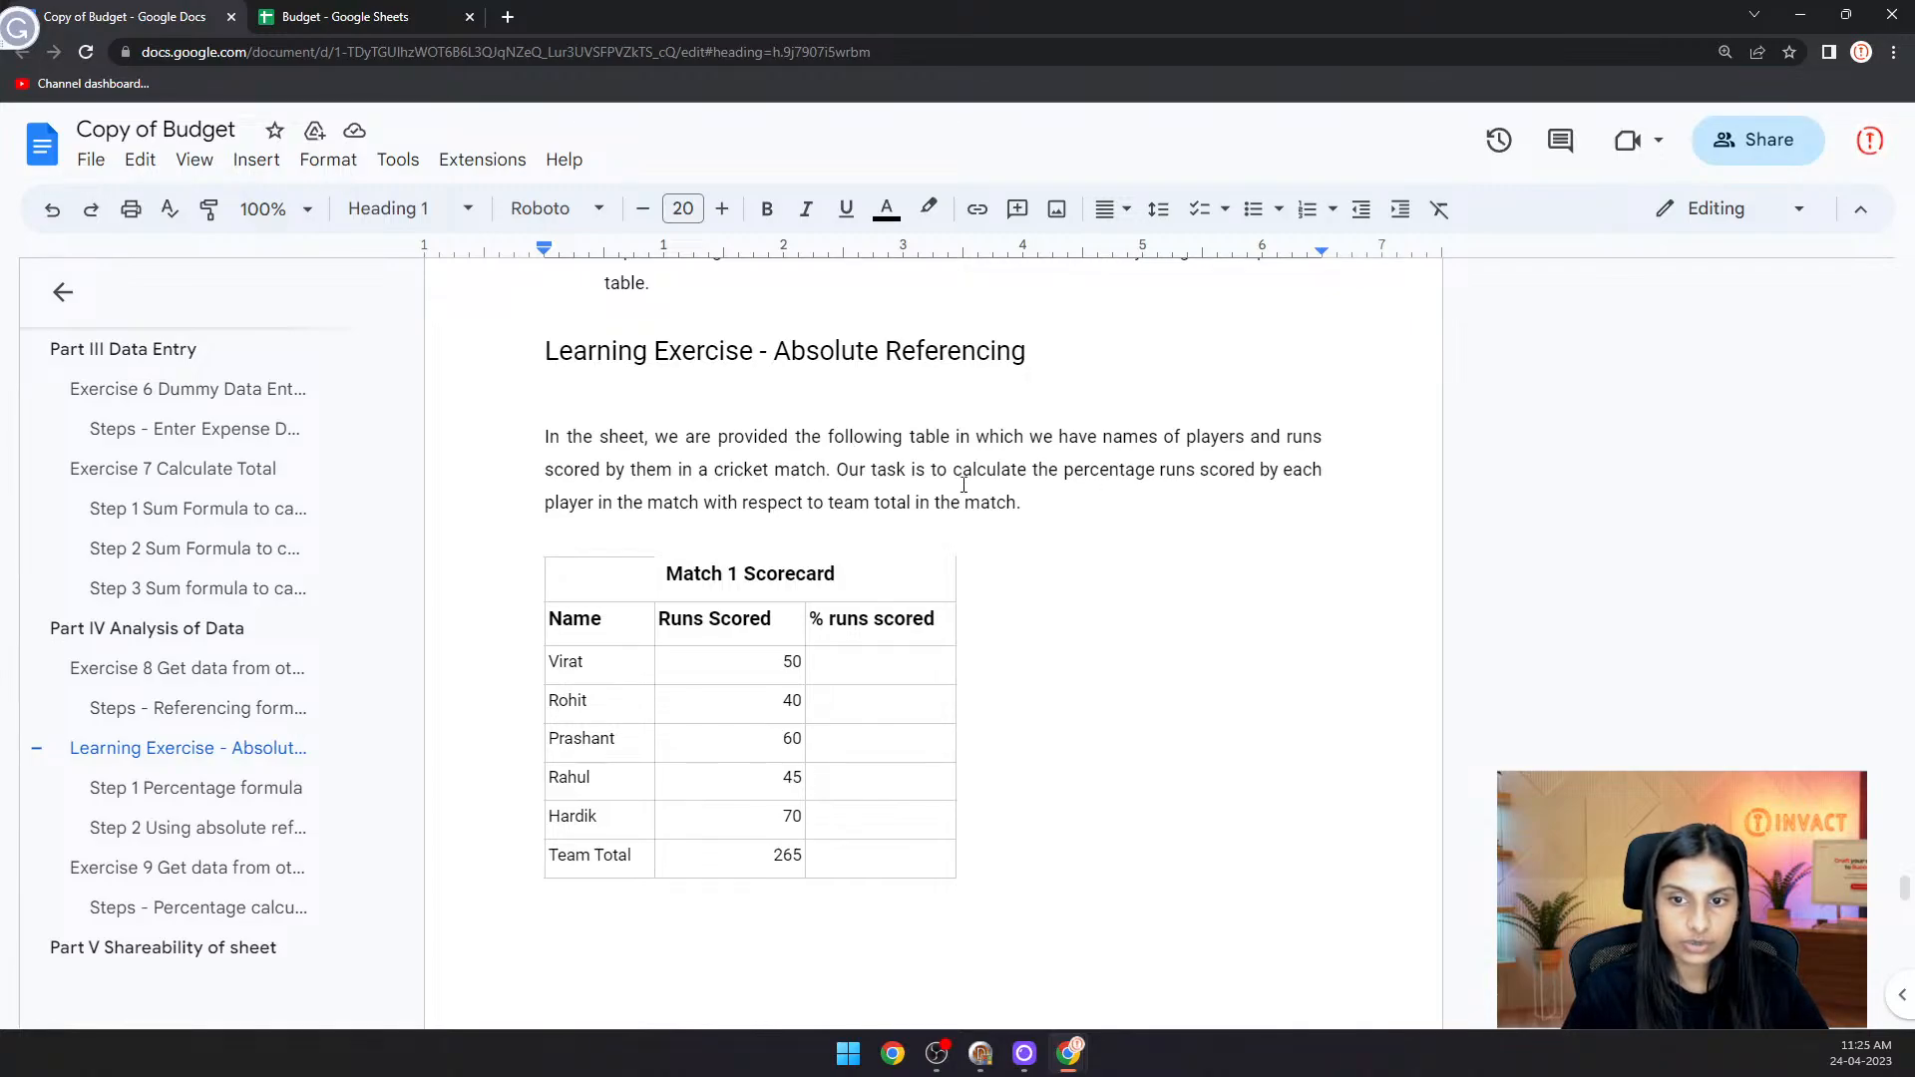
scroll(947, 477, "down", 1)
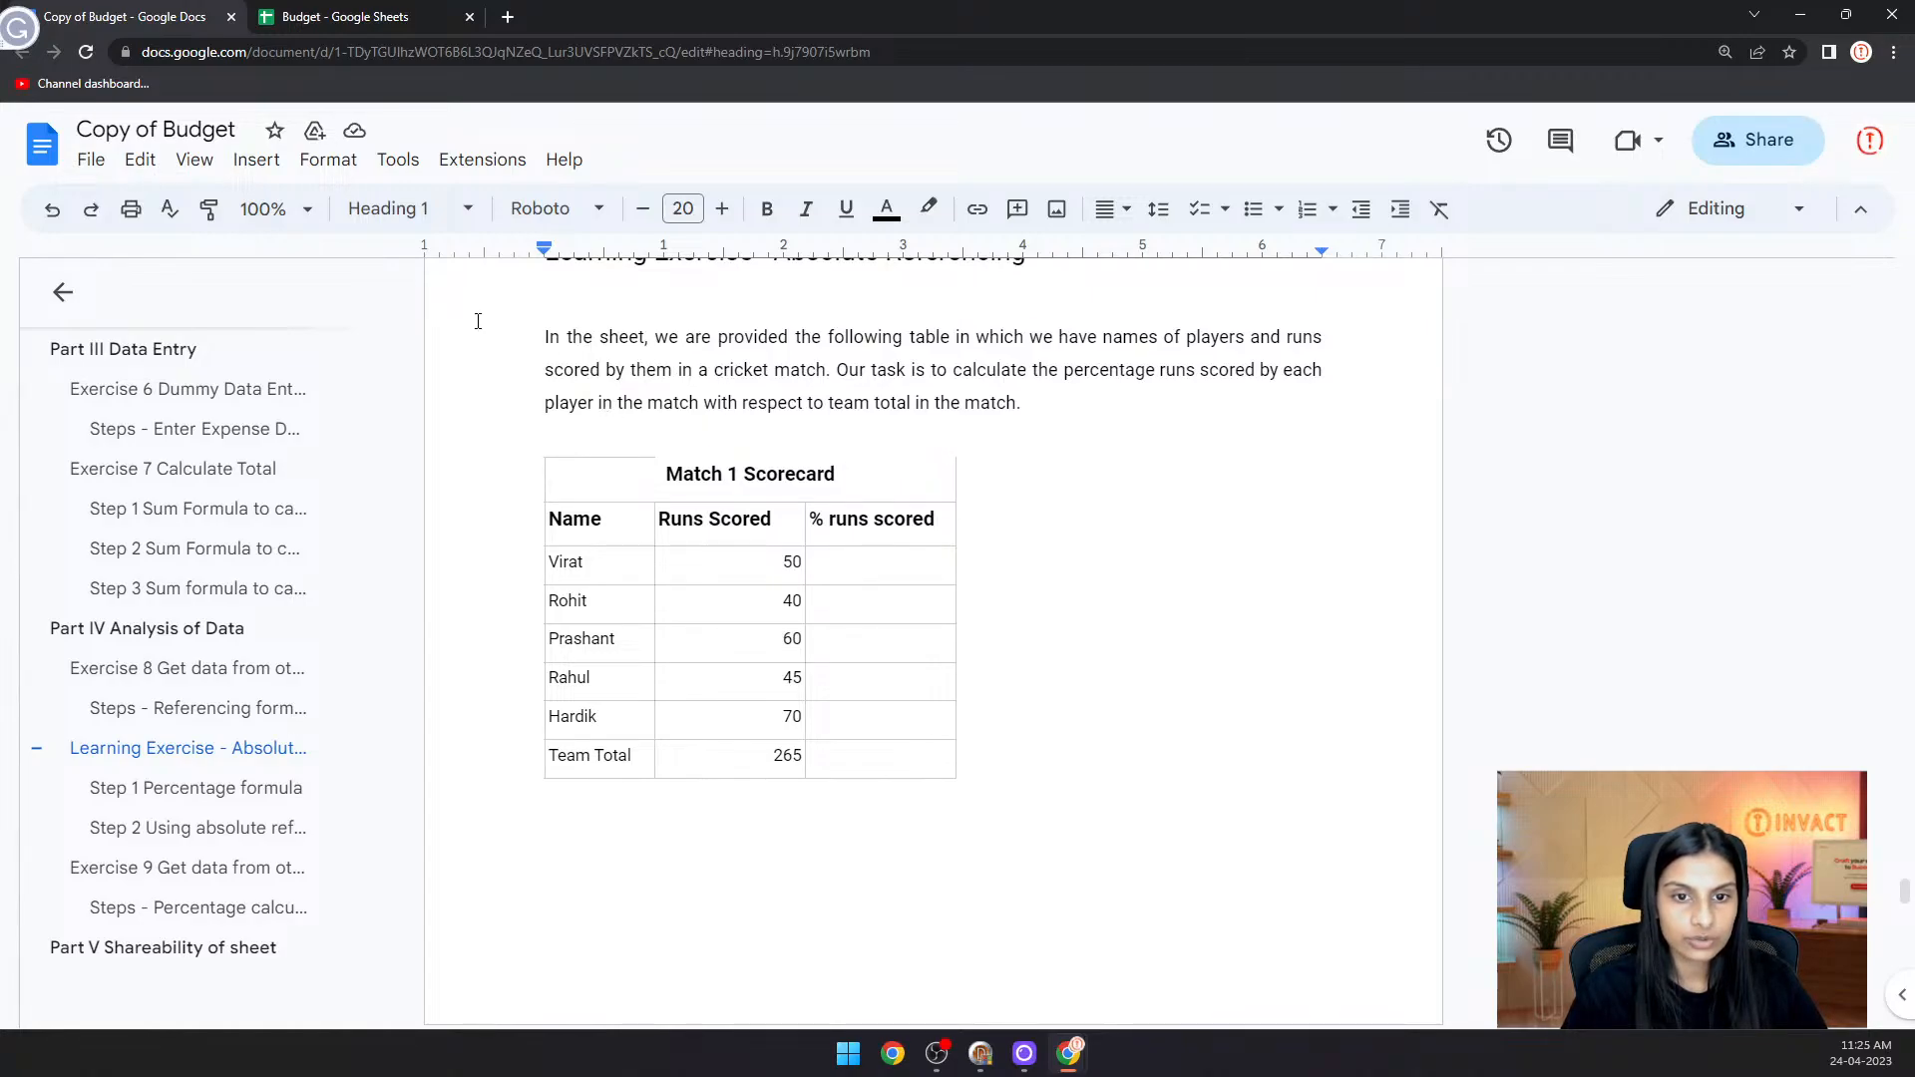
- Back in the Budget sheet, move the heading "Expense as a % of total weekly salary" from N3 into M3 and fit column M to its text
left_click(399, 17)
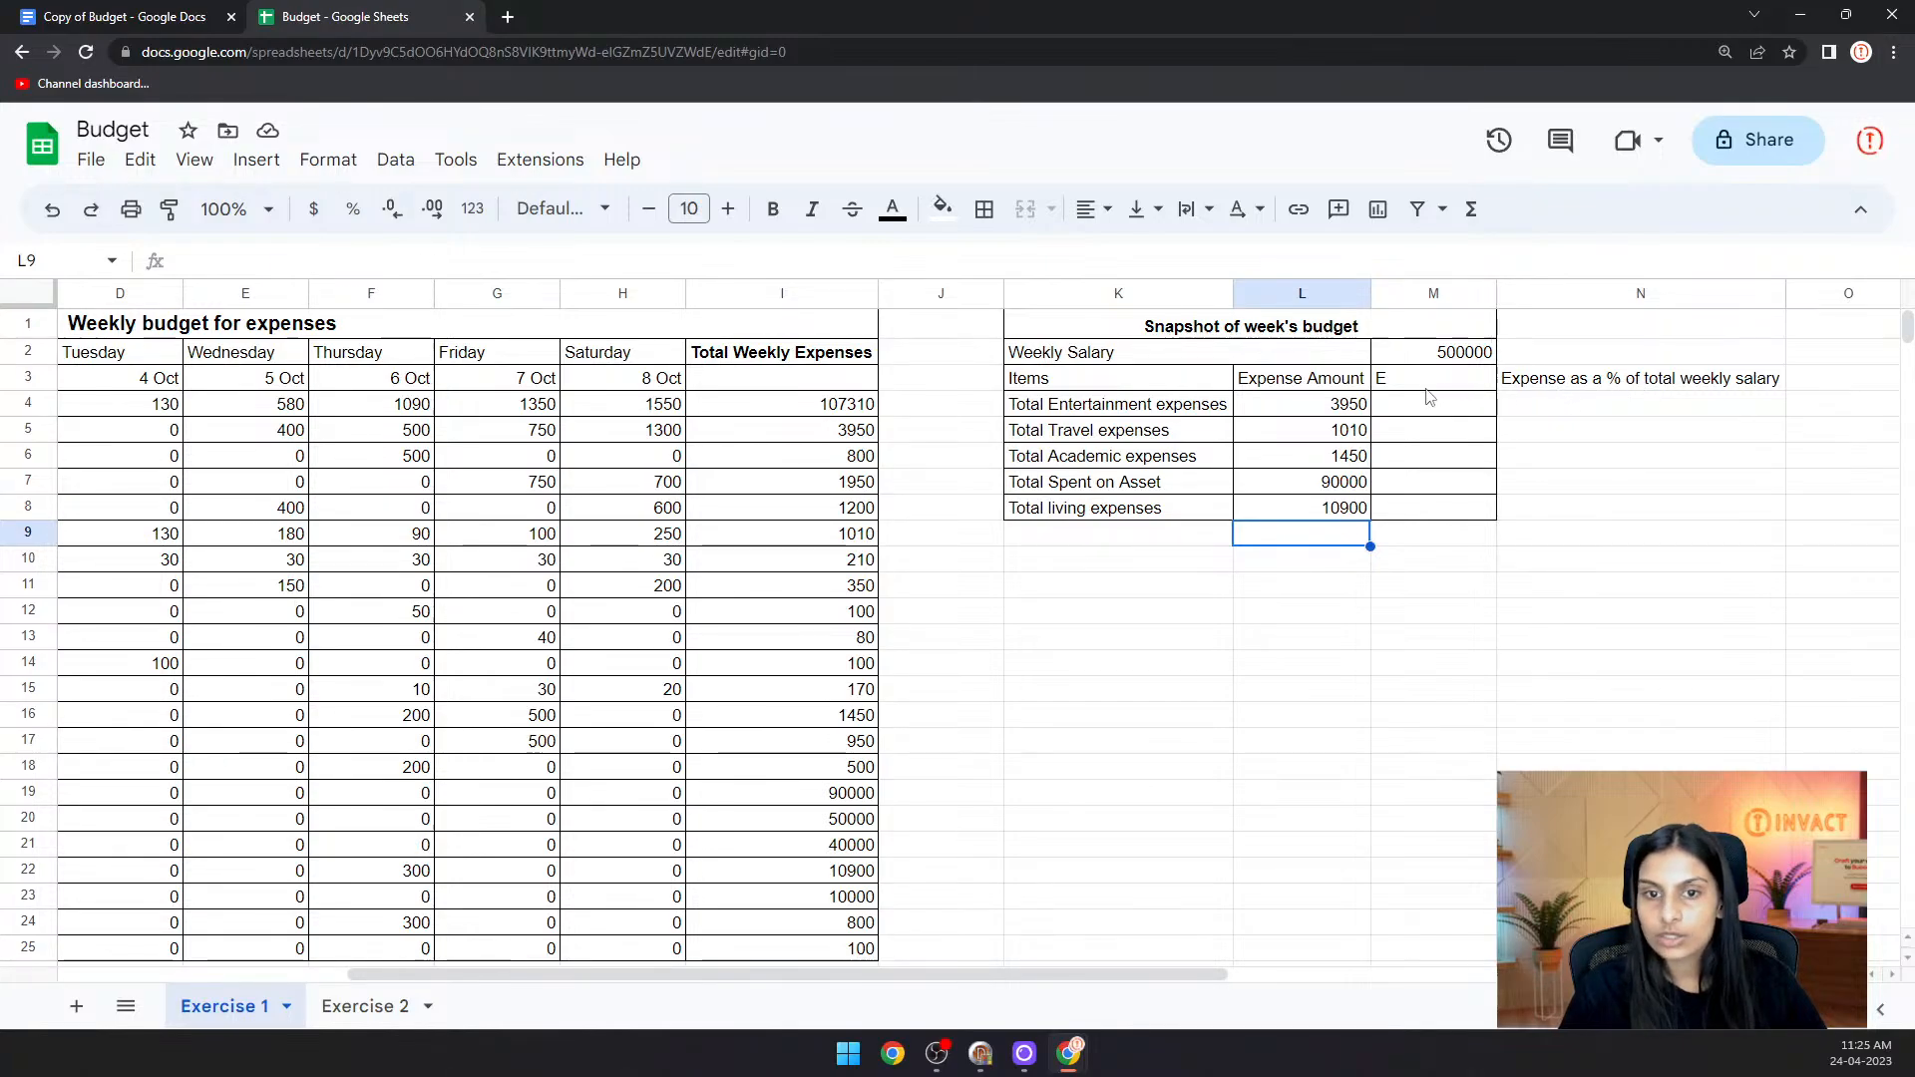
left_click(1534, 381)
key("ctrl+c")
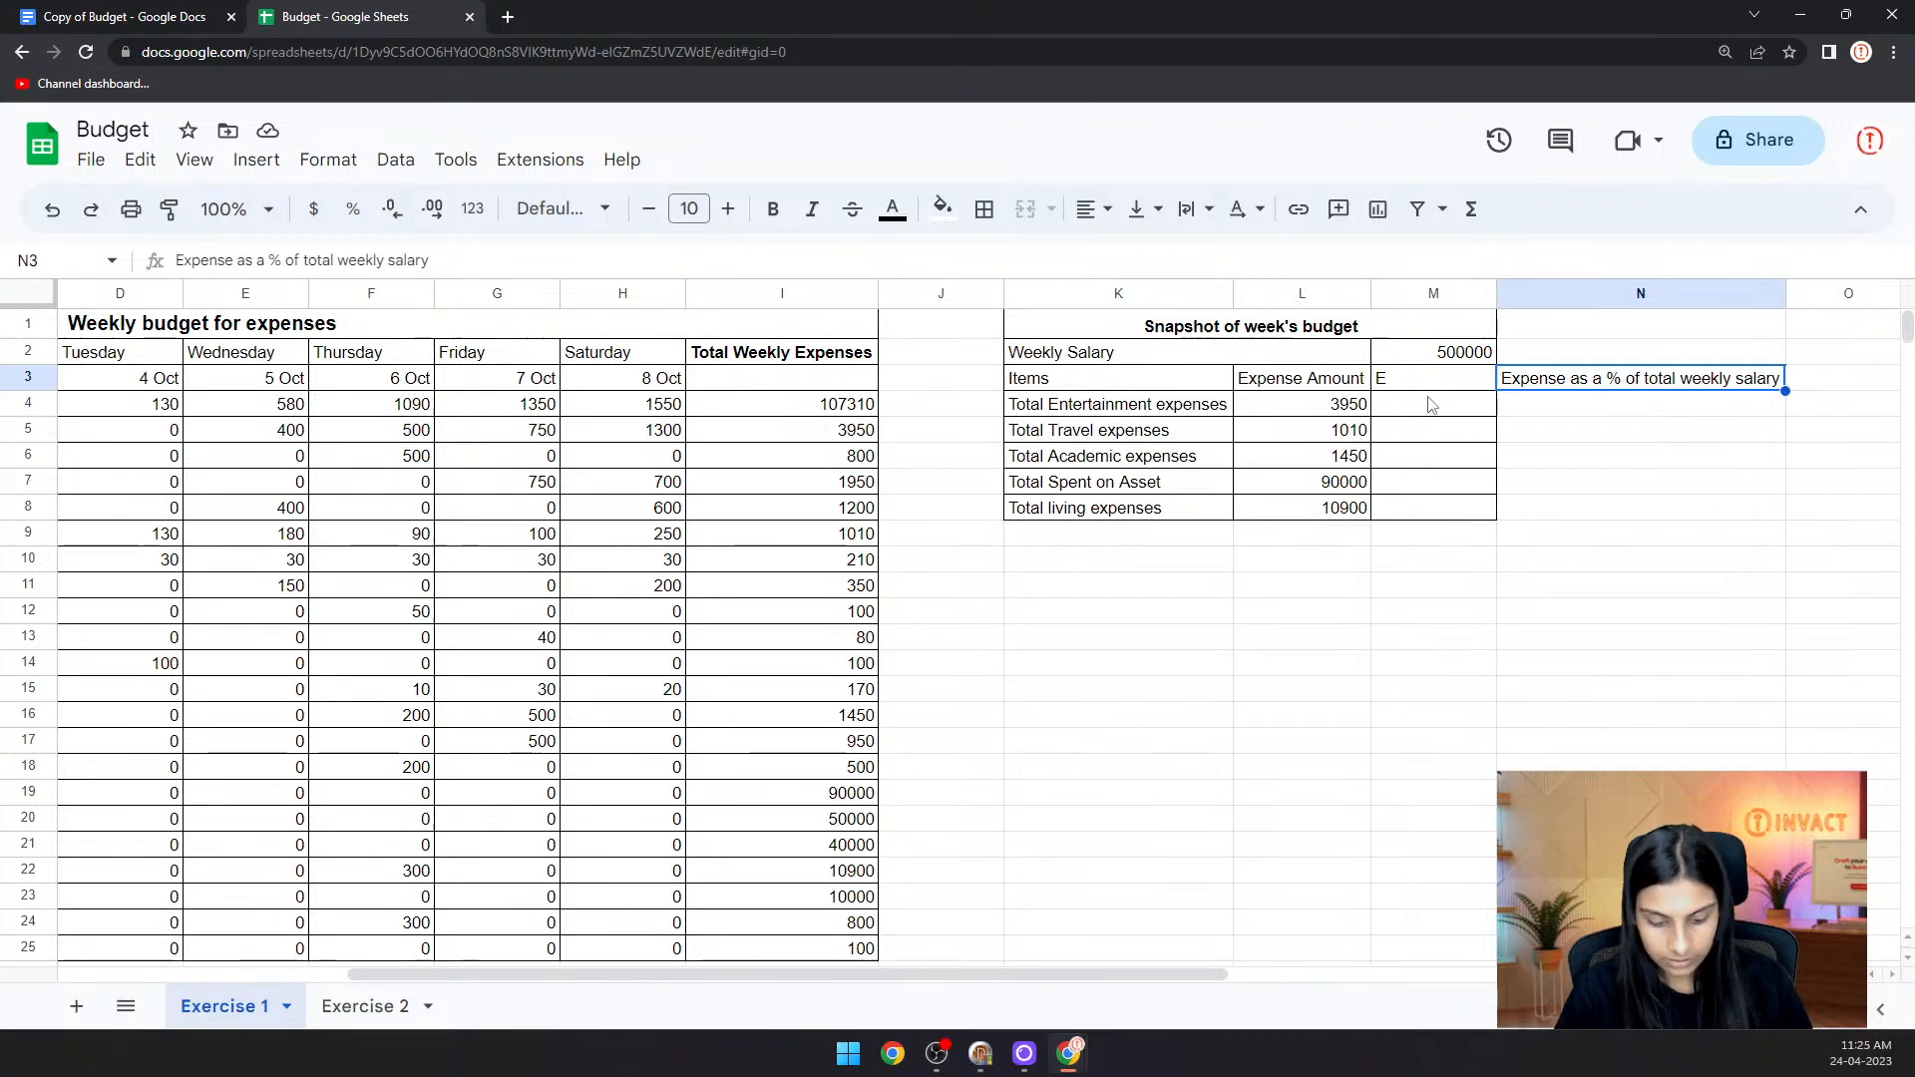
left_click(1432, 380)
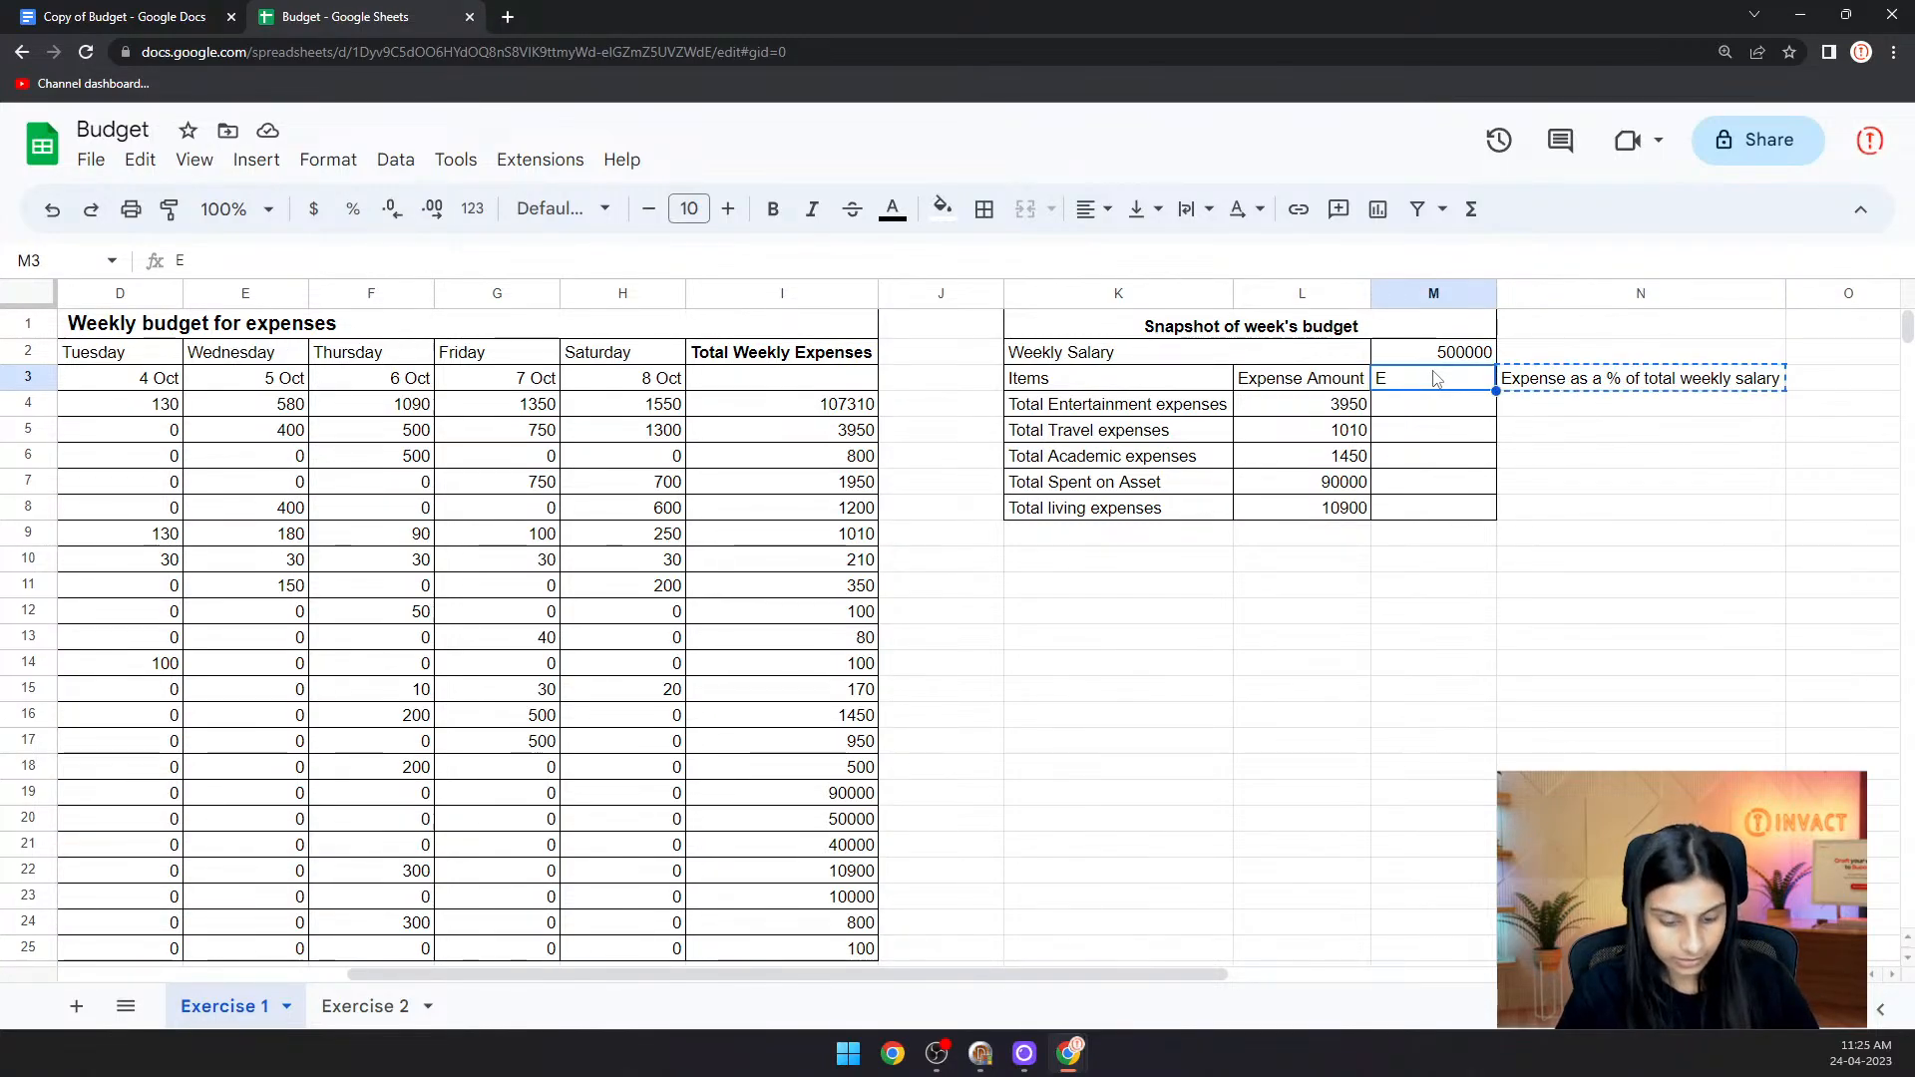
key("ctrl+v")
left_click(1466, 295)
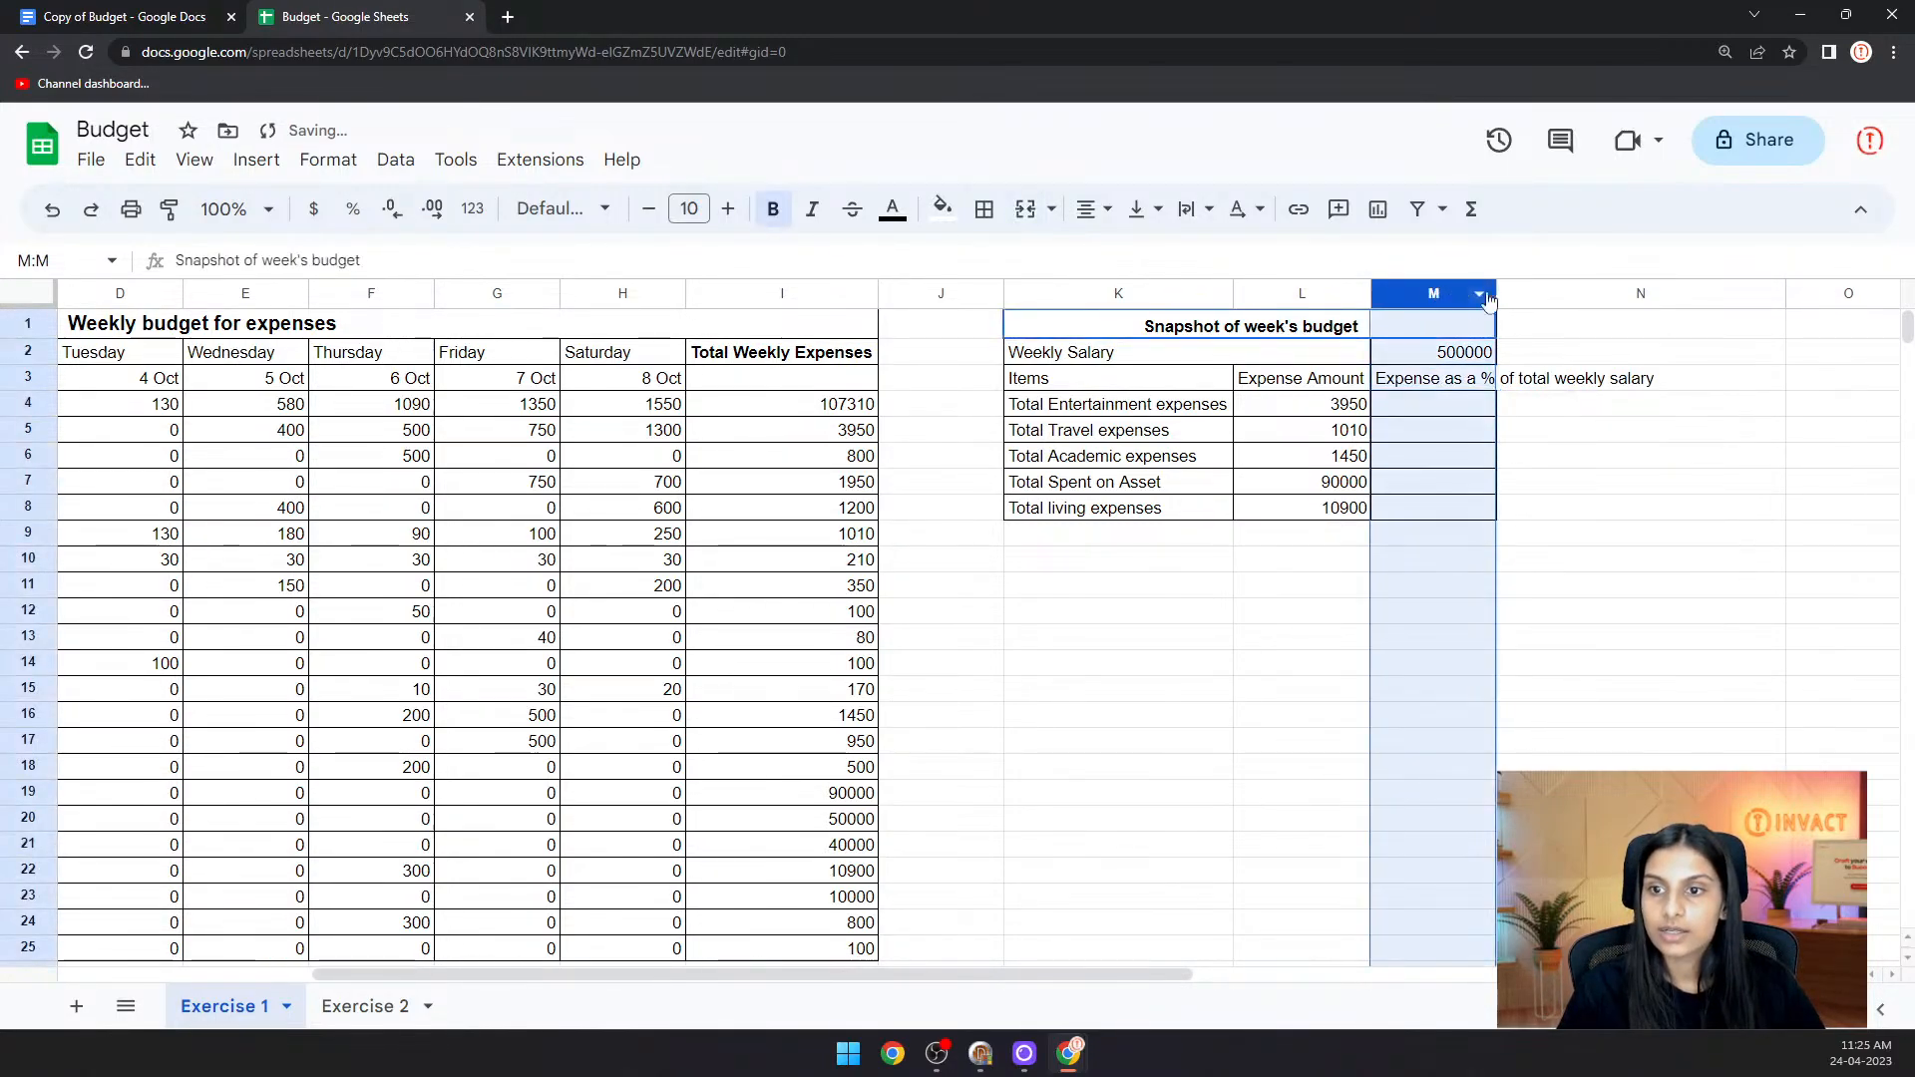
double_click(1496, 293)
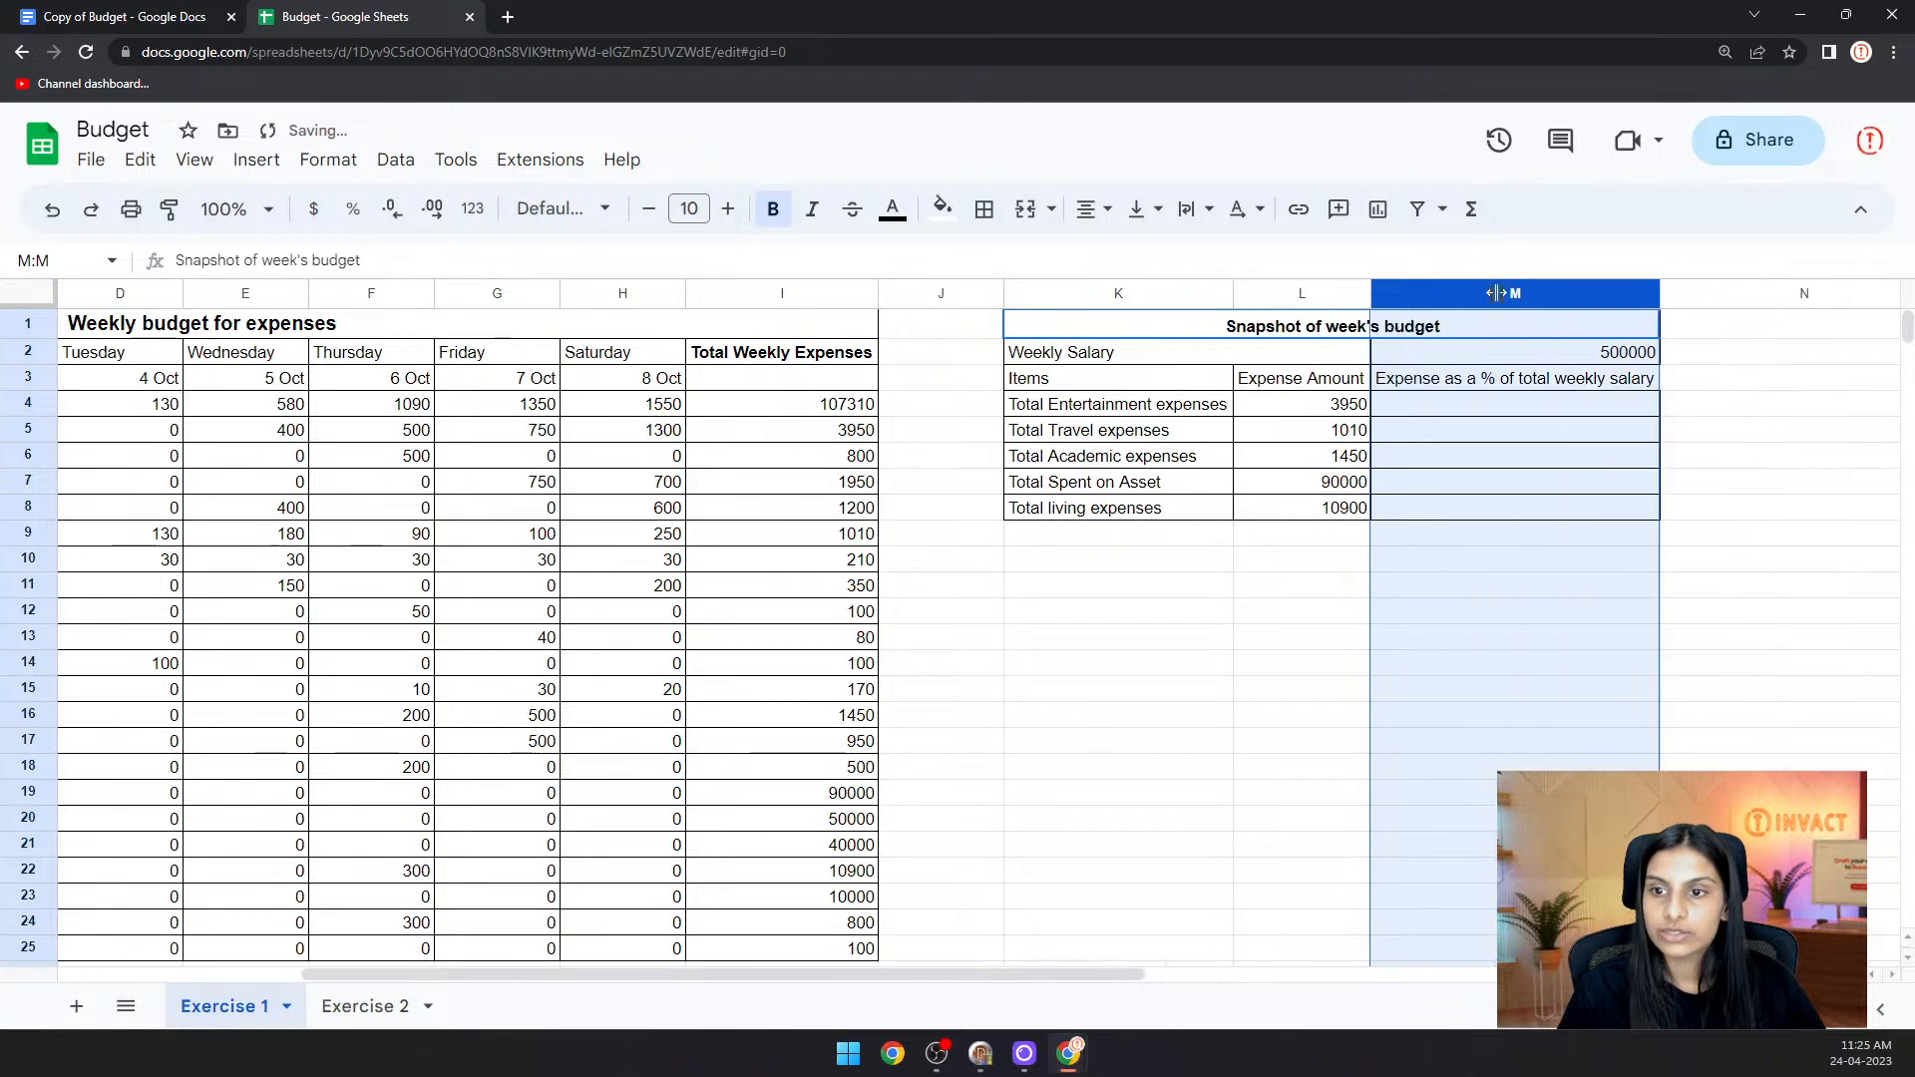
- Calculate the entertainment expense's share of the weekly salary in M4 with the formula =L4/M2
left_click(1488, 412)
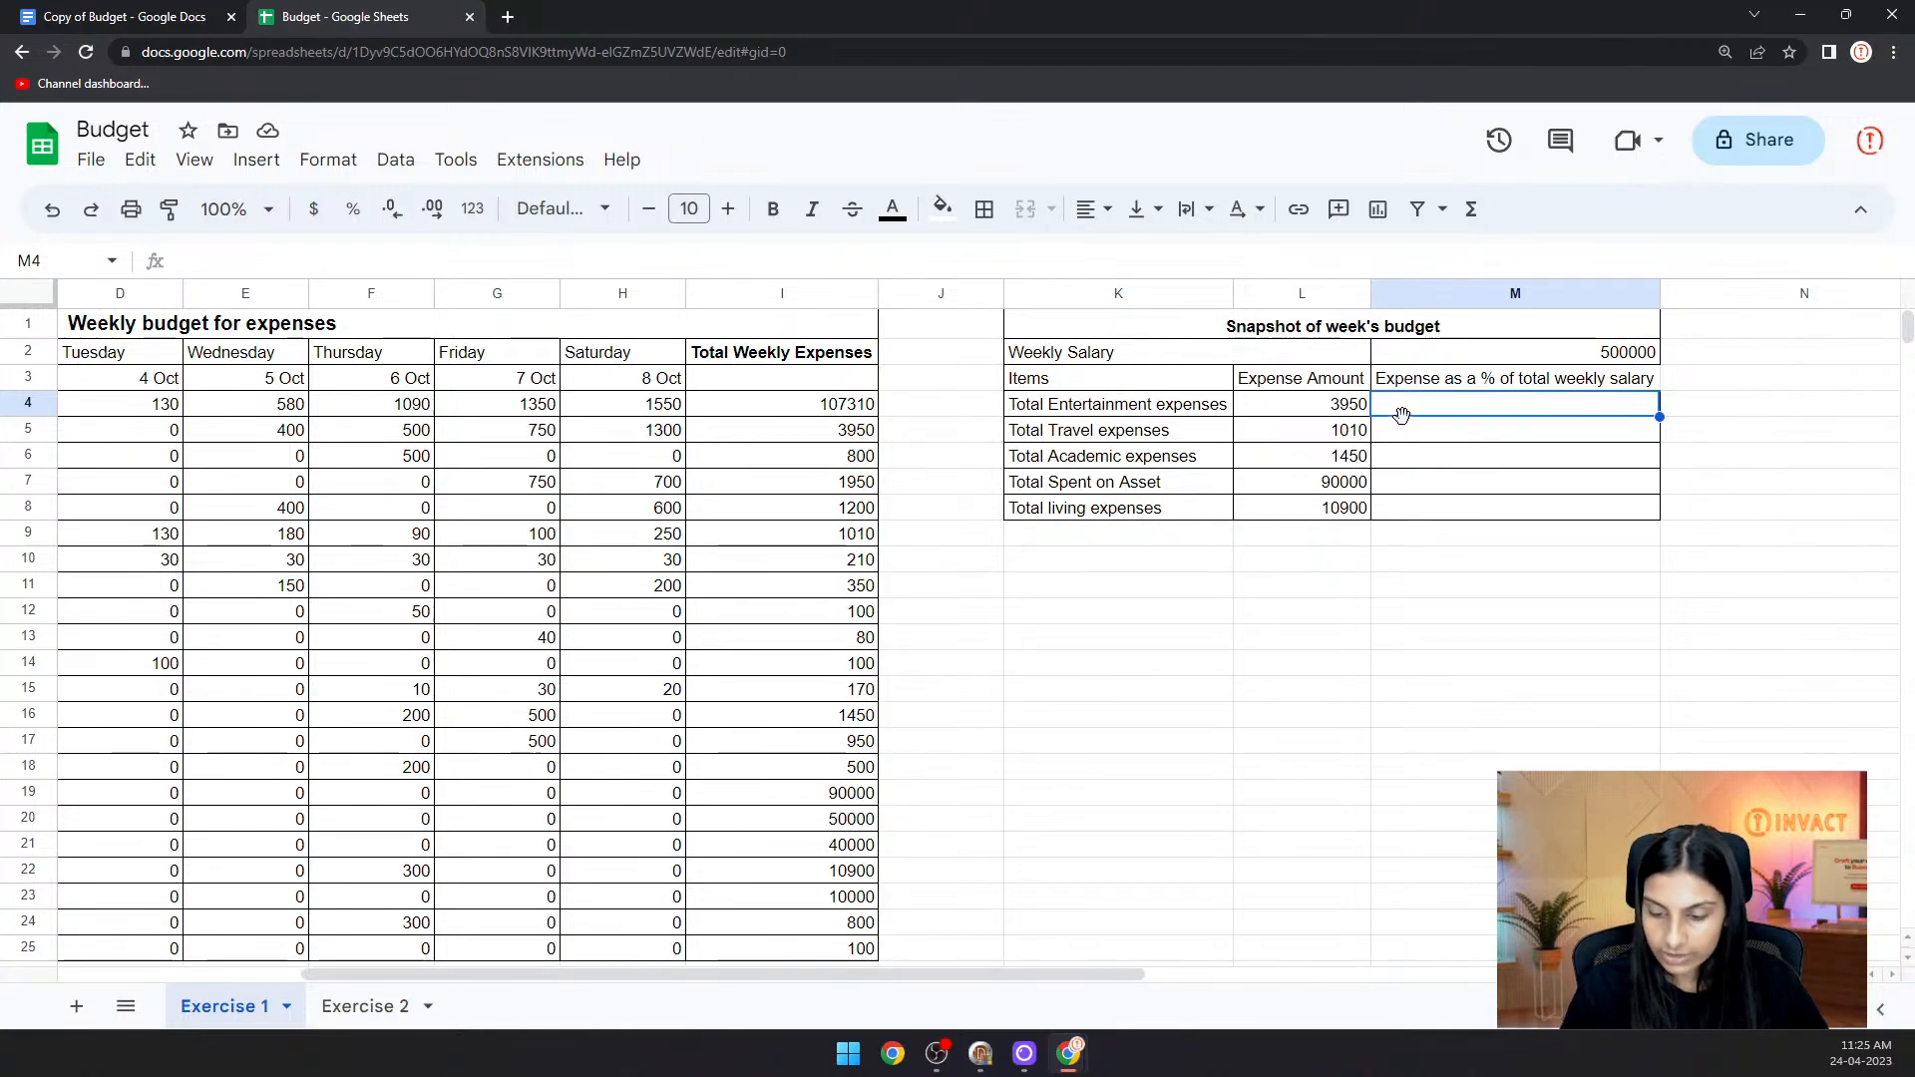
type("=")
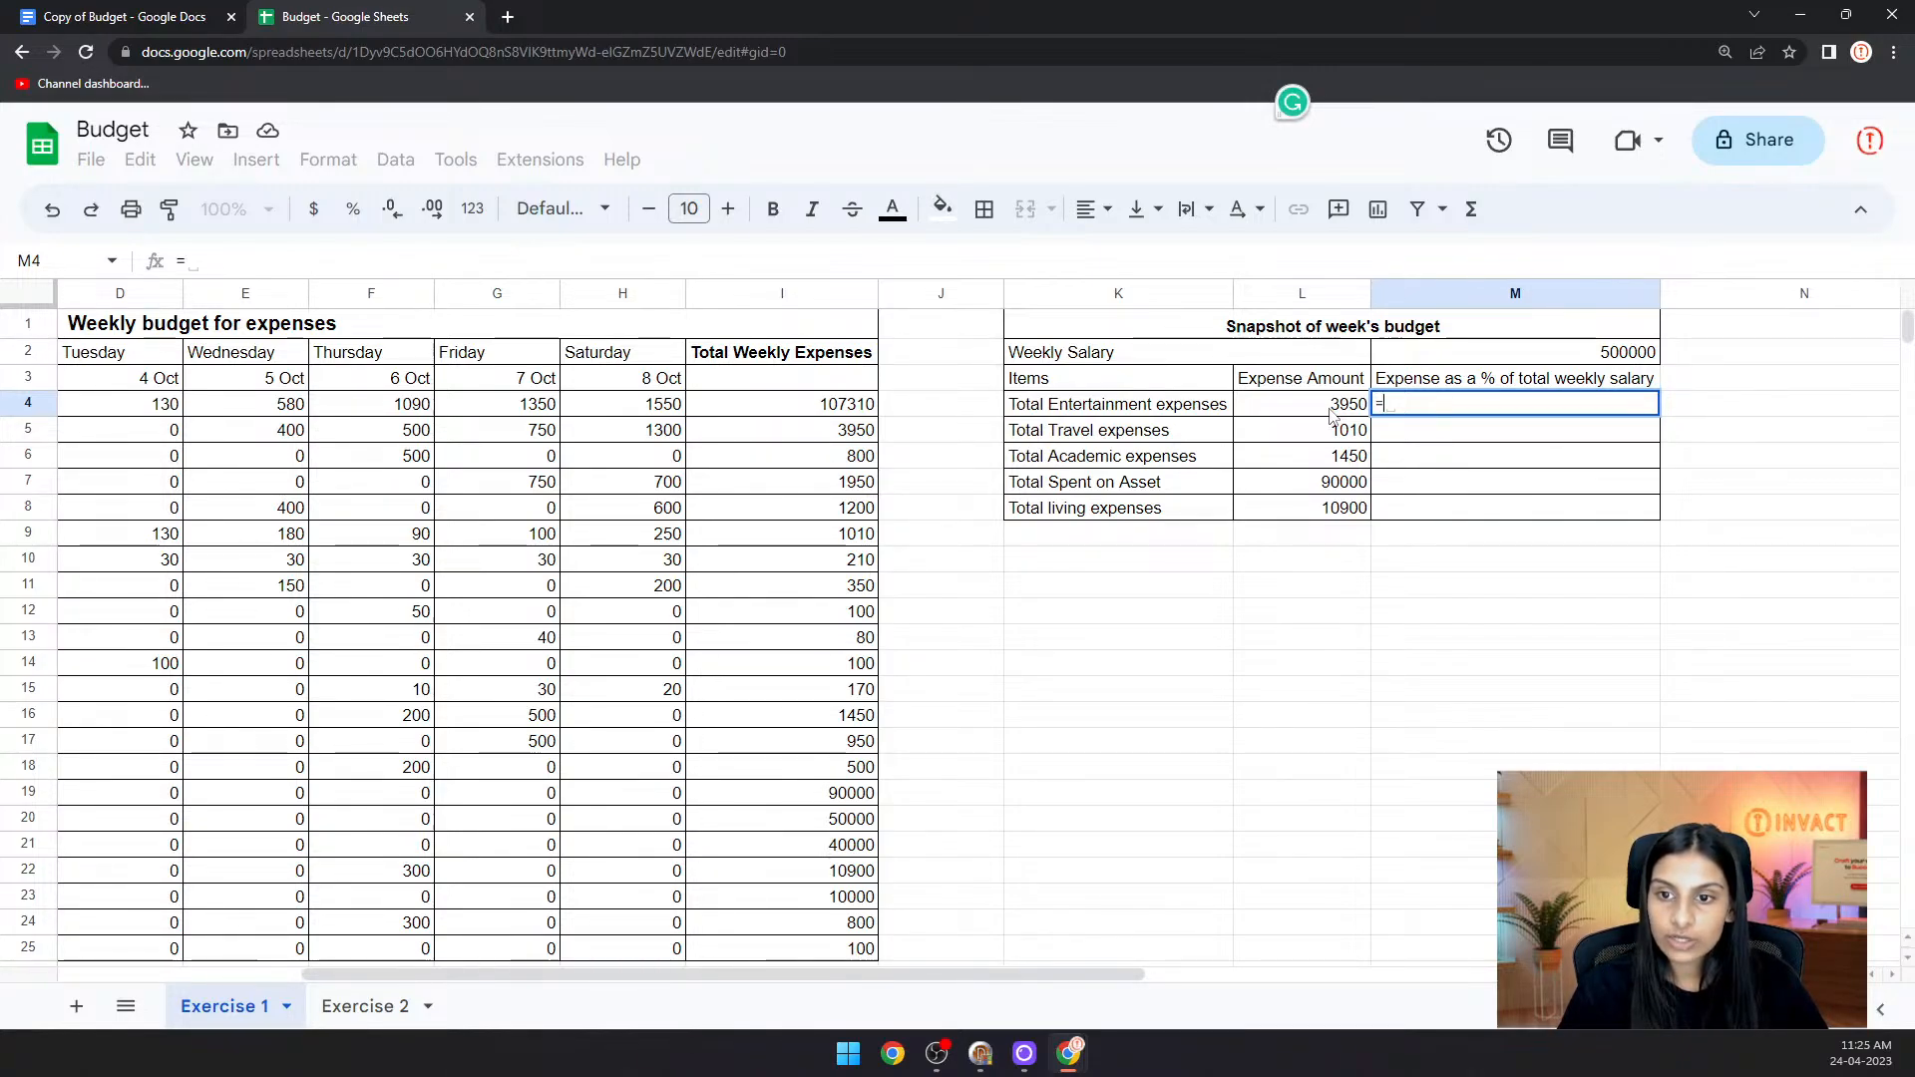
left_click(1332, 415)
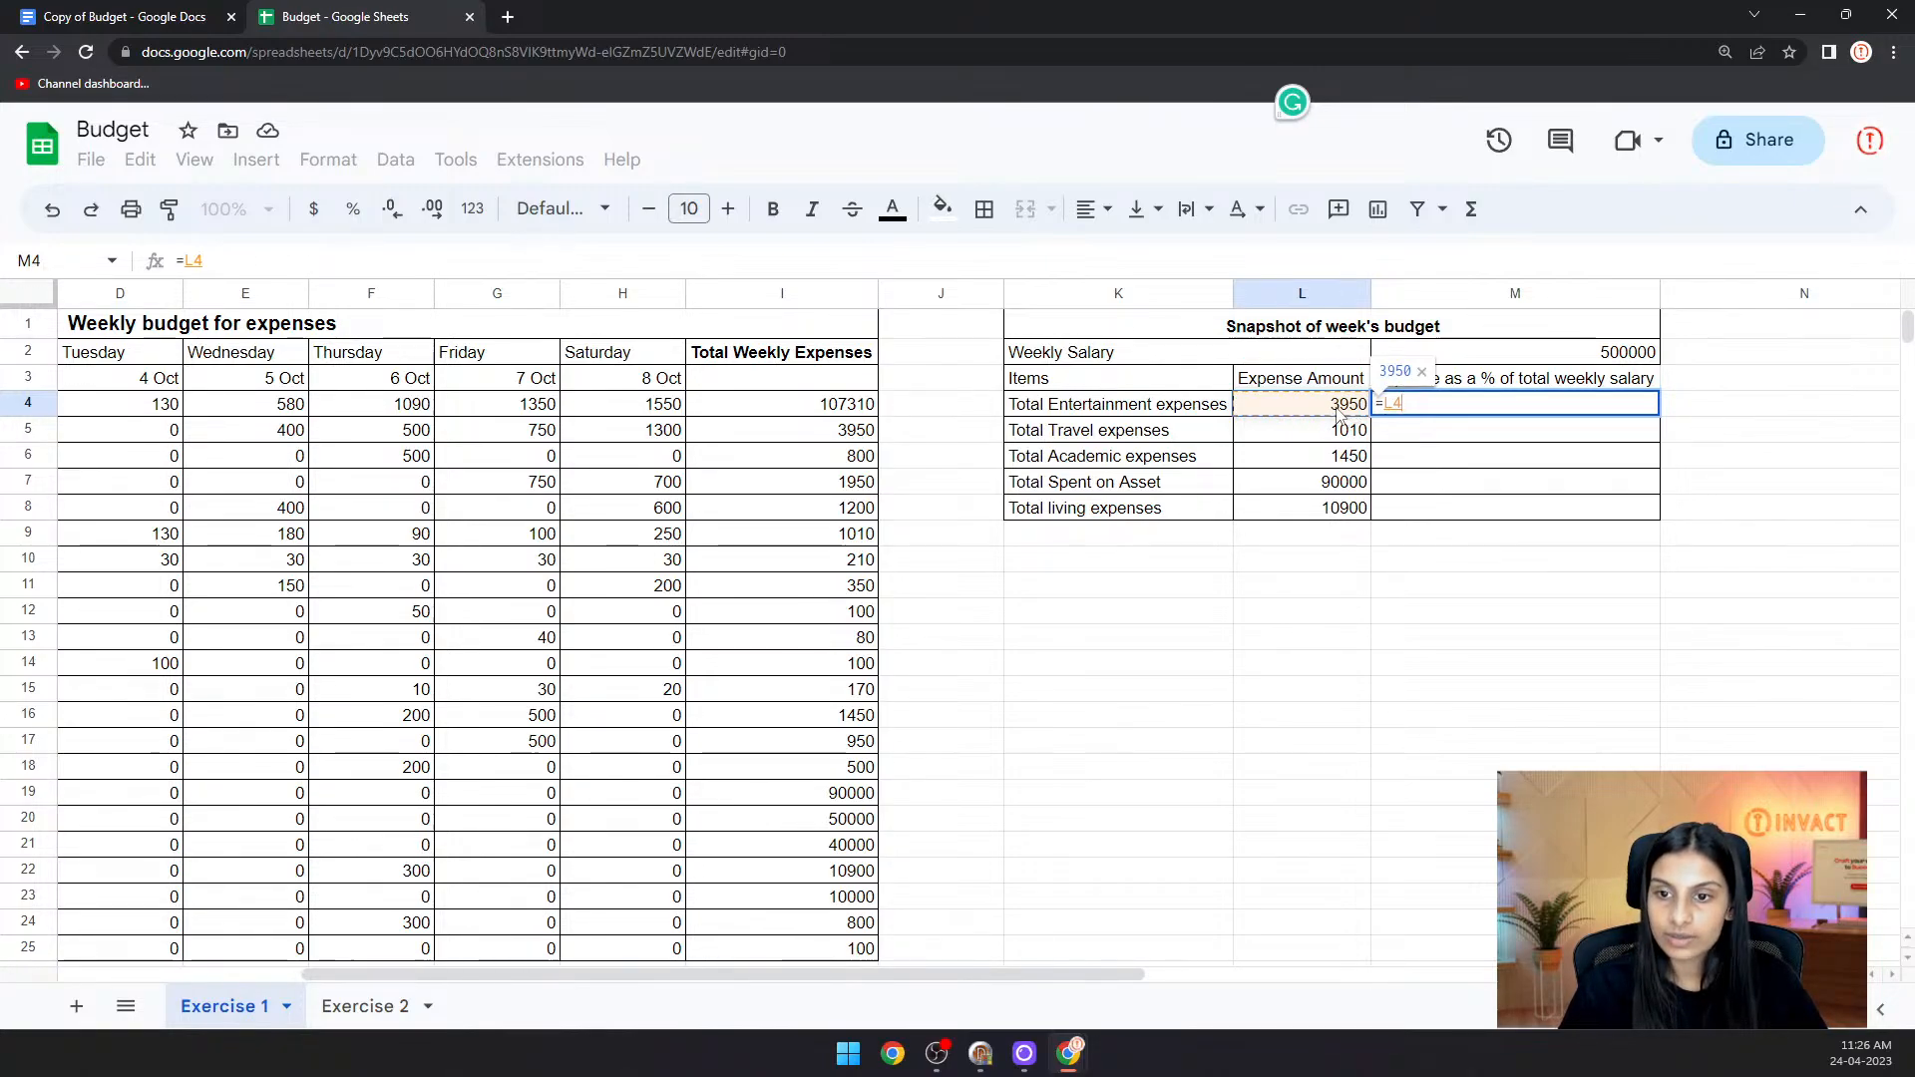
type("/")
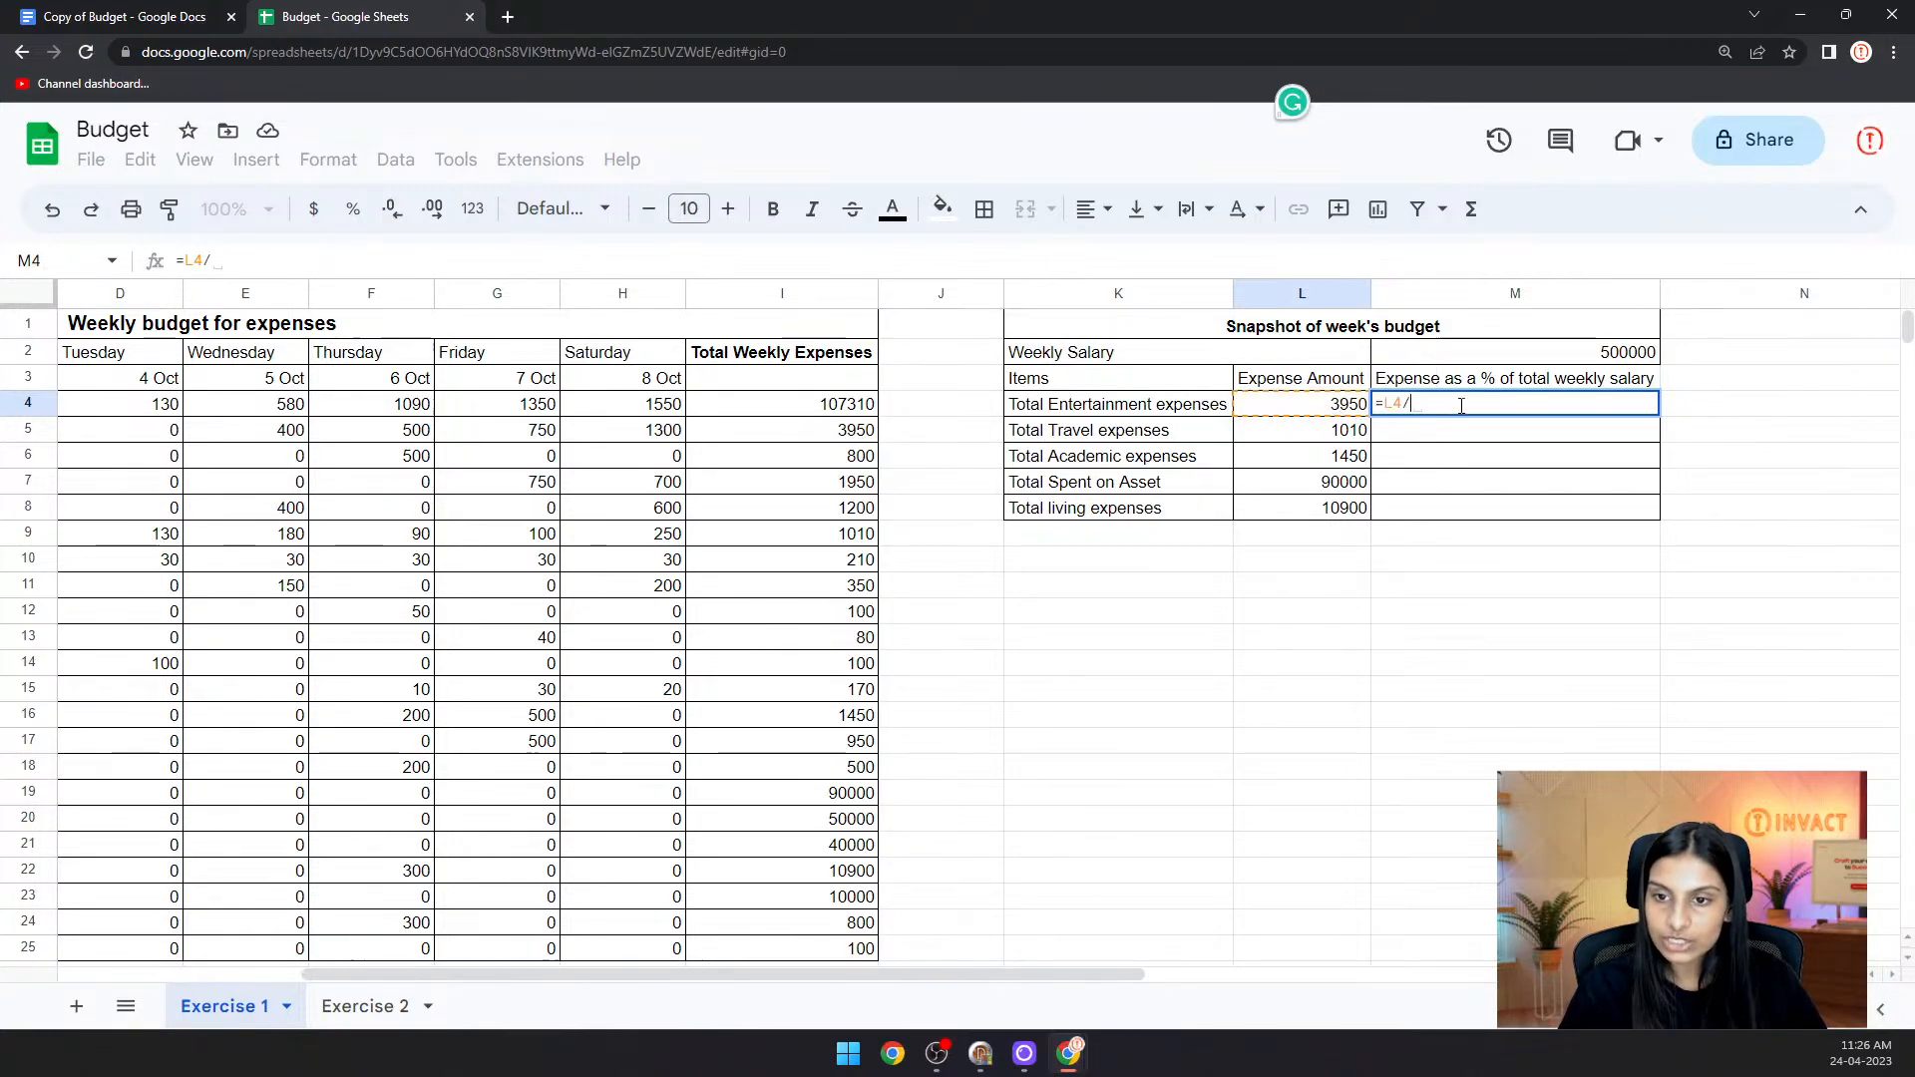
left_click(1575, 360)
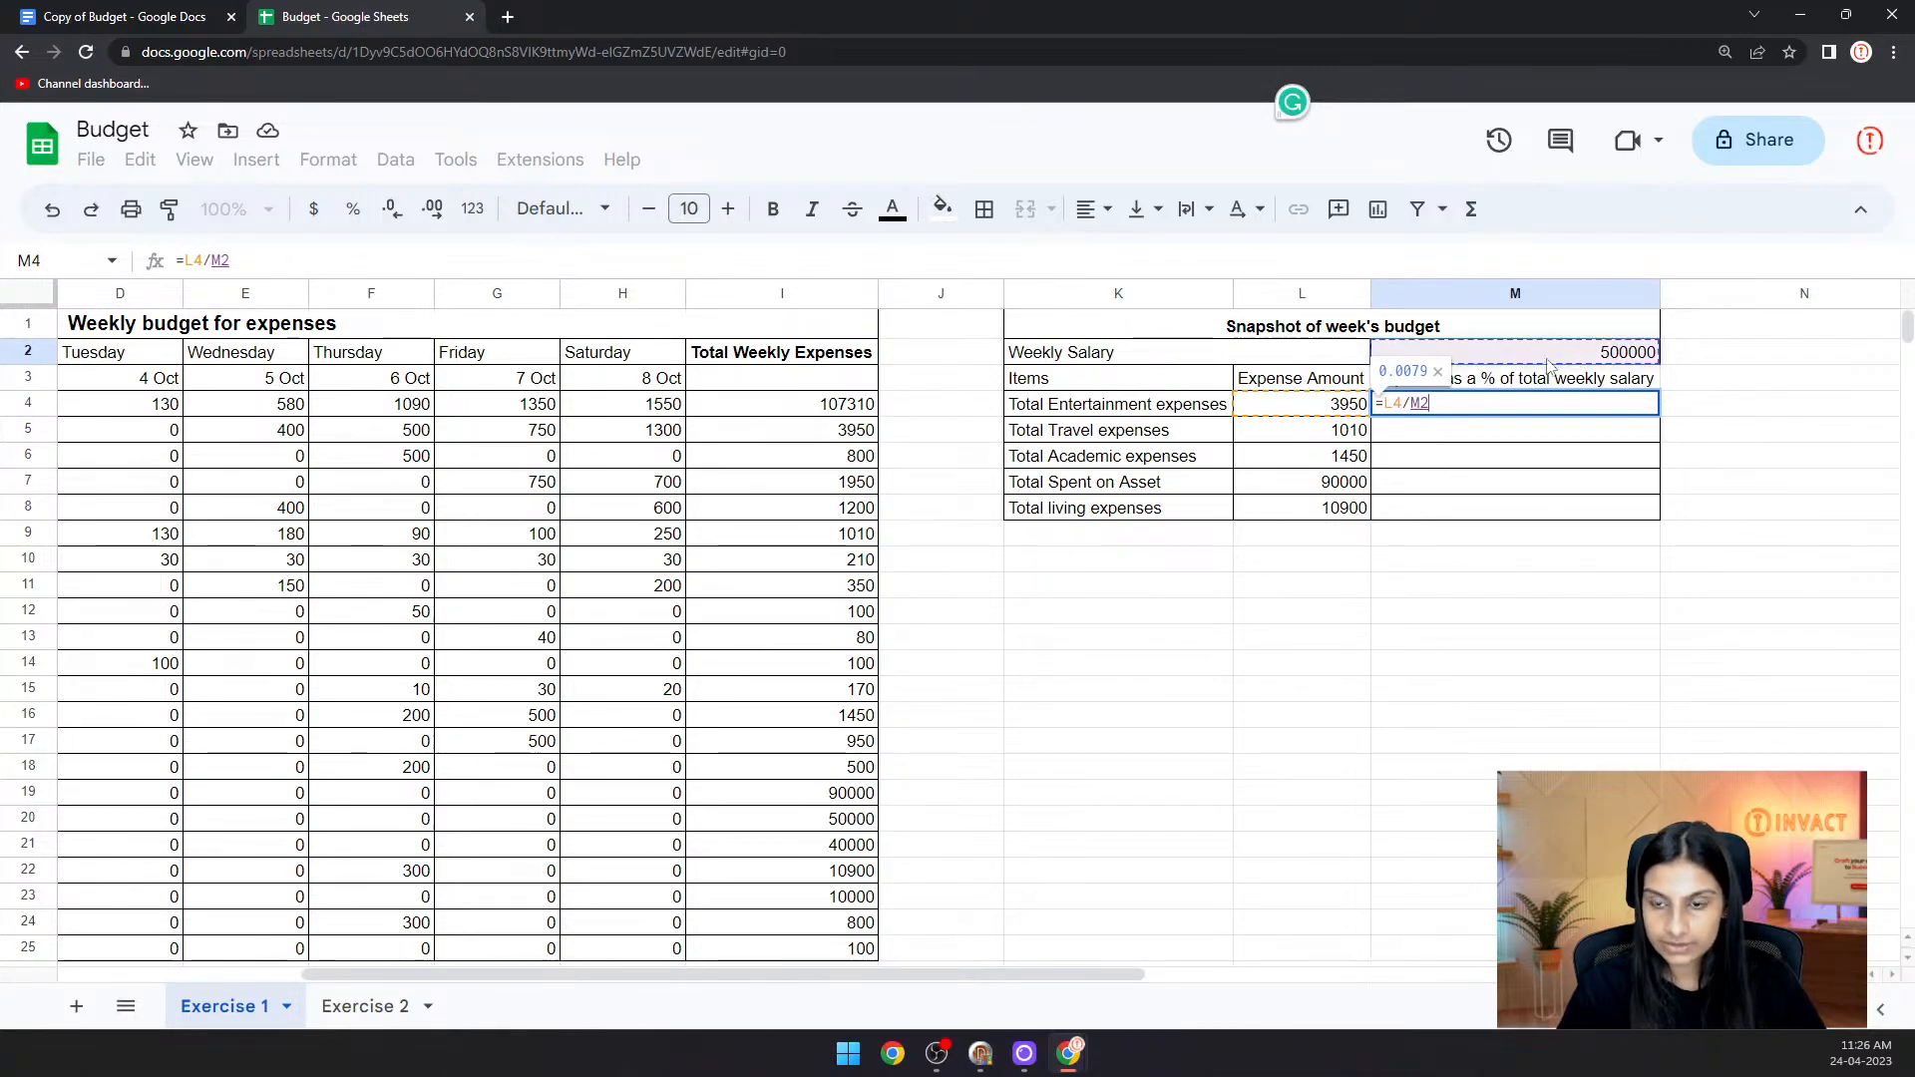
key("Return")
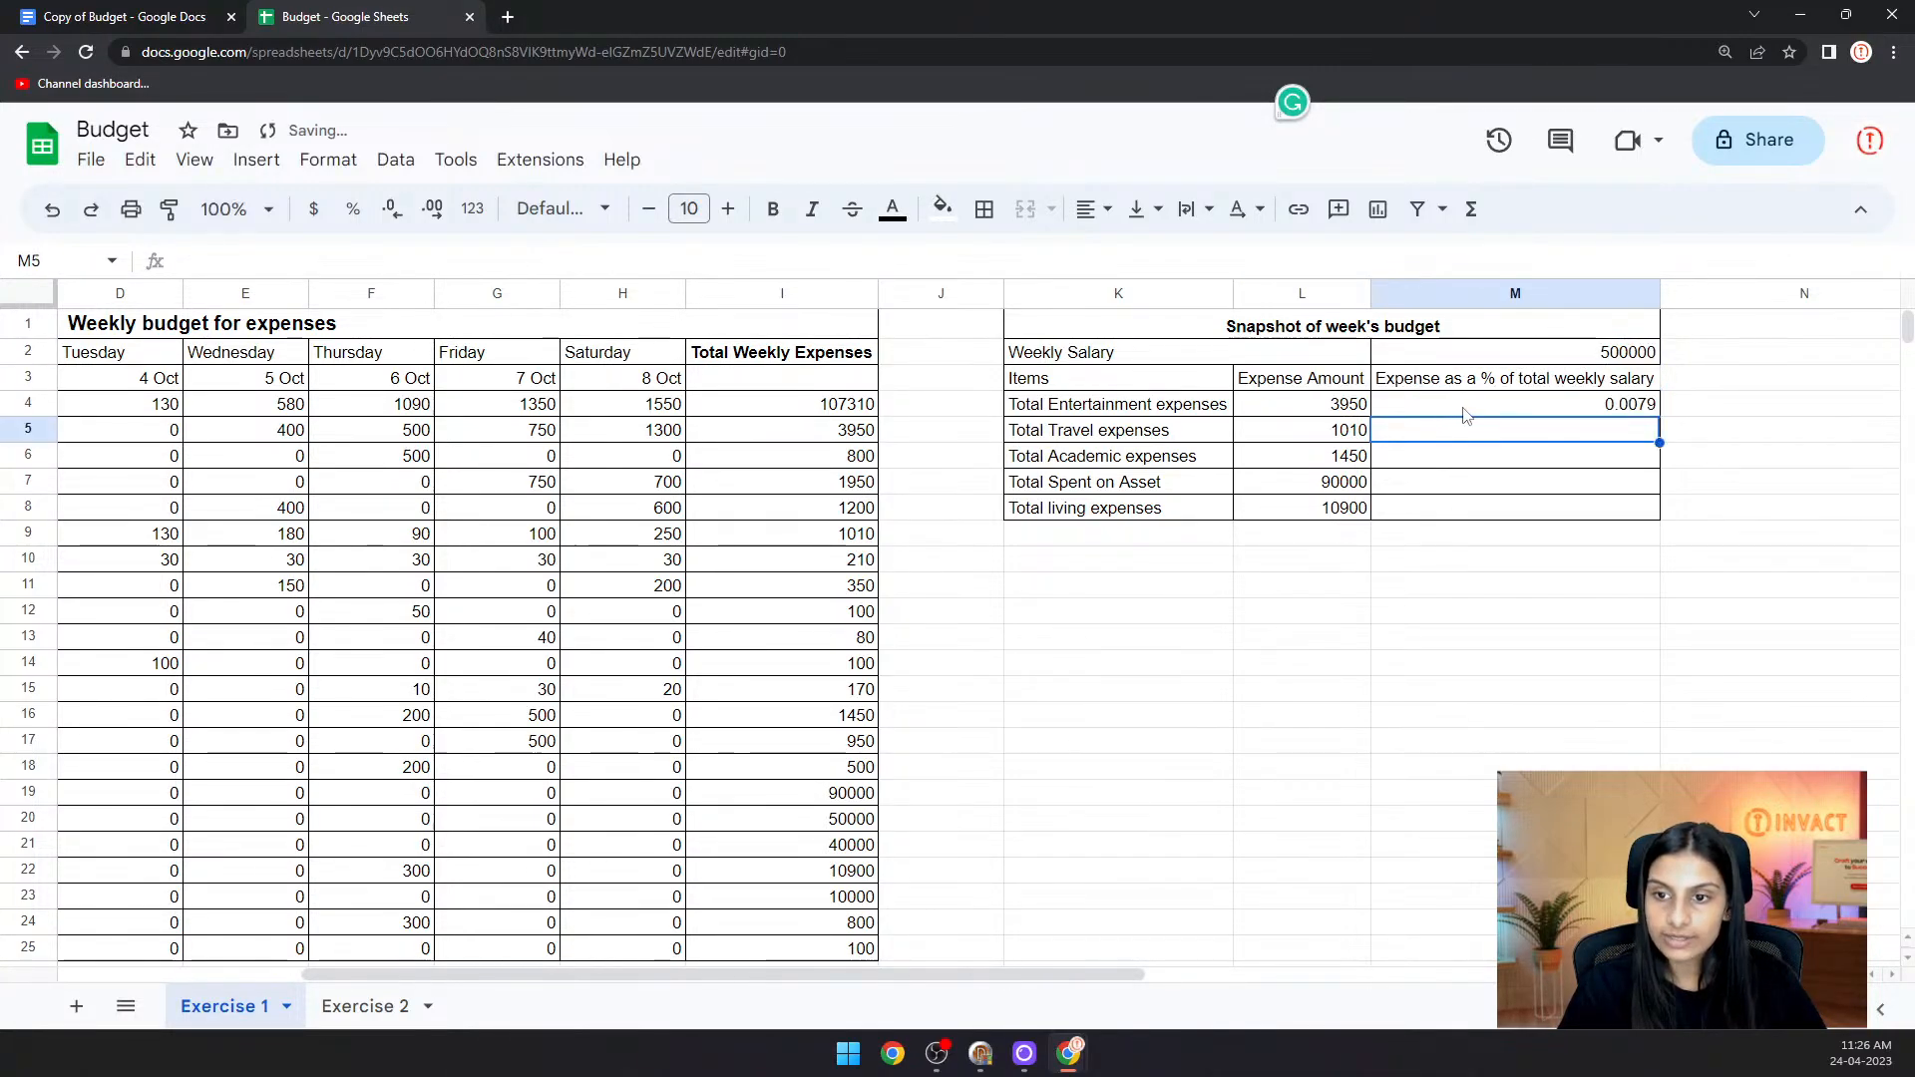
- Format the entertainment share in M4 as a percentage and fill its formula down through M8
left_click(1537, 412)
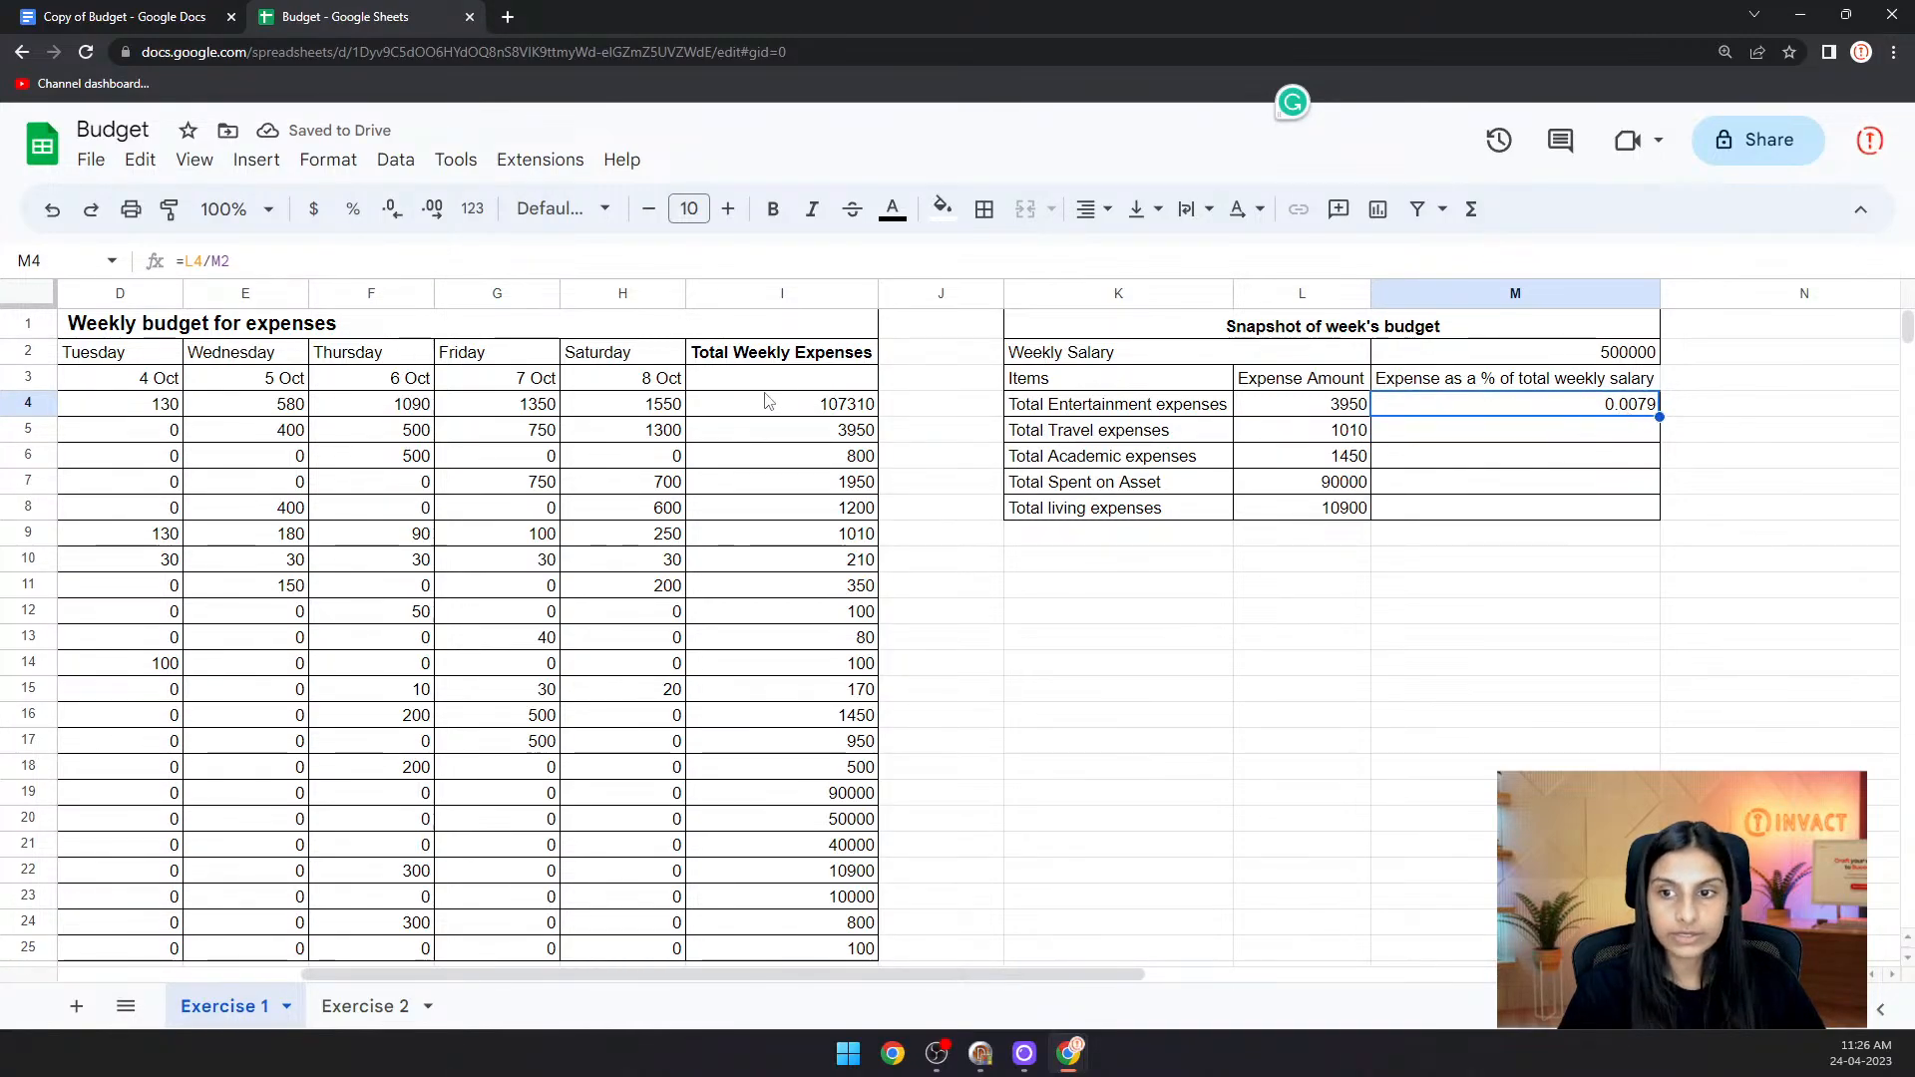
left_click(356, 213)
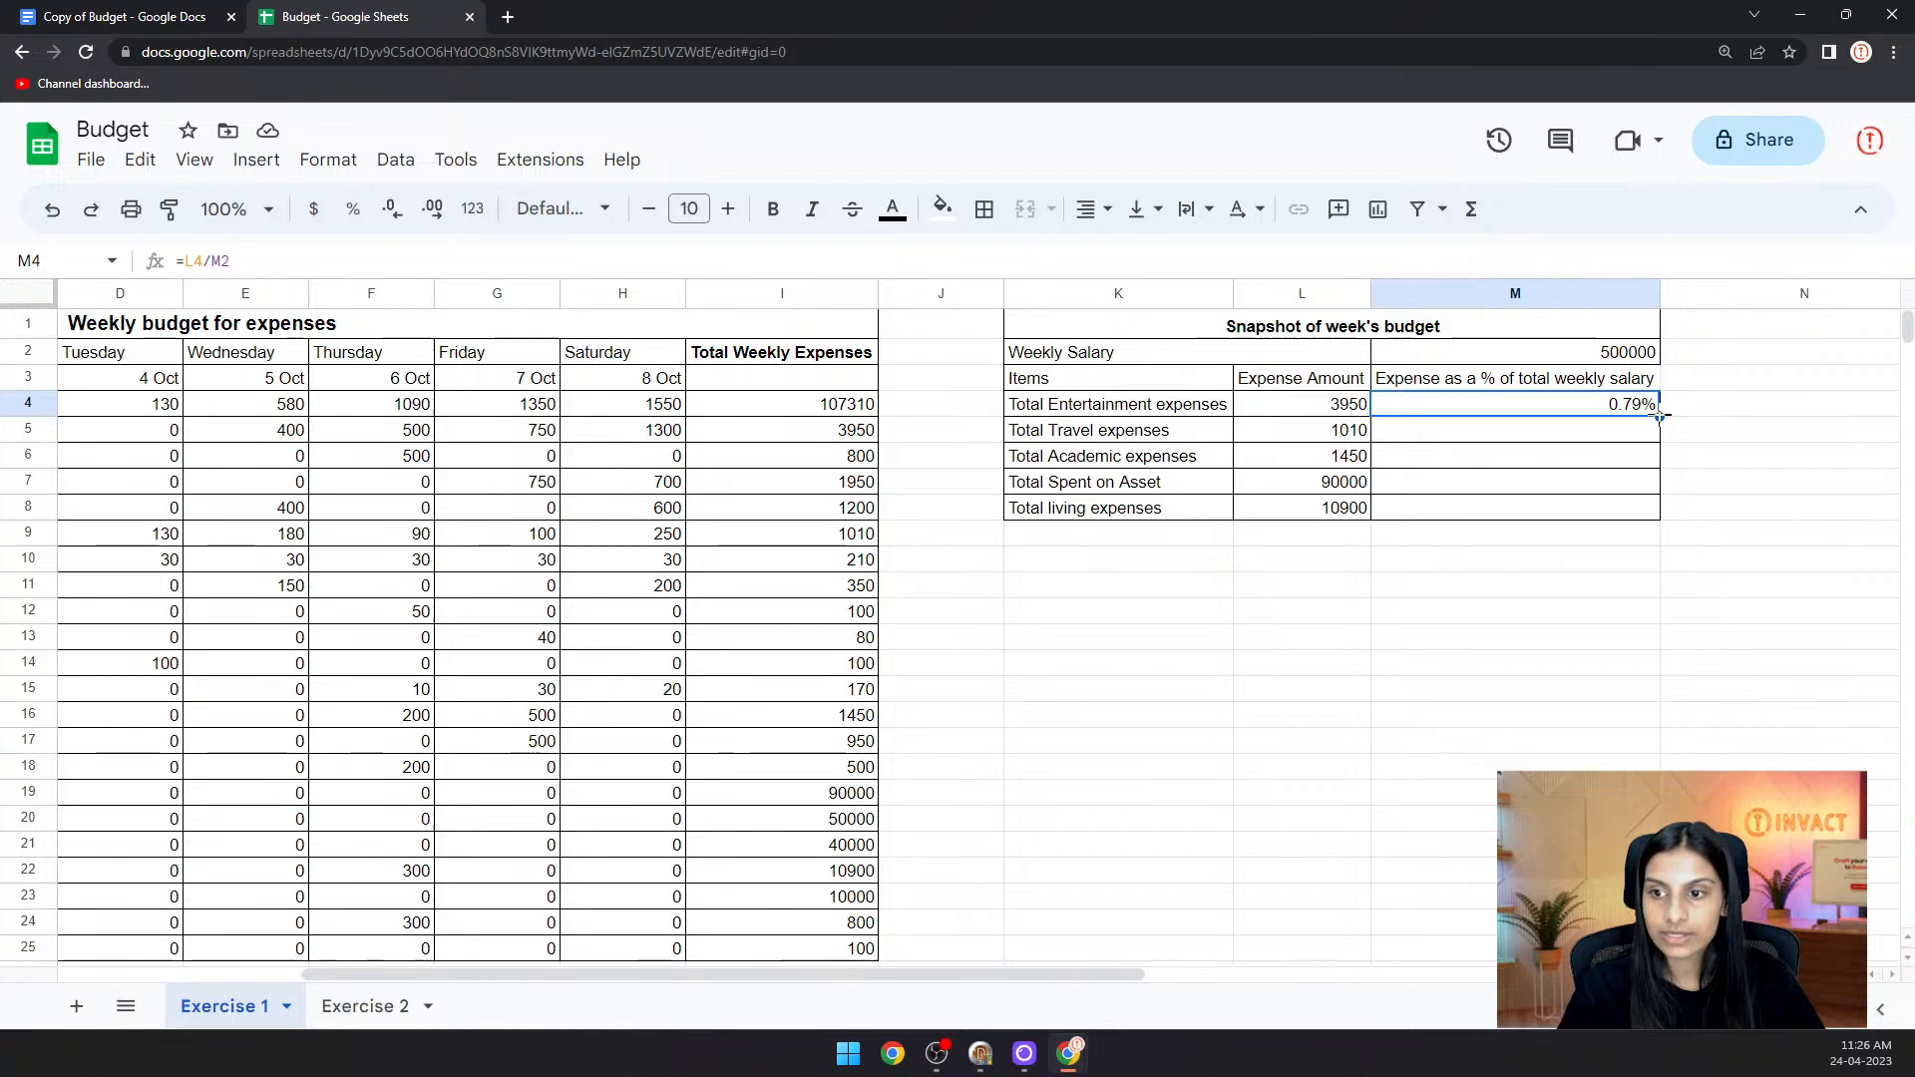
left_click_drag(1660, 417, 1660, 499)
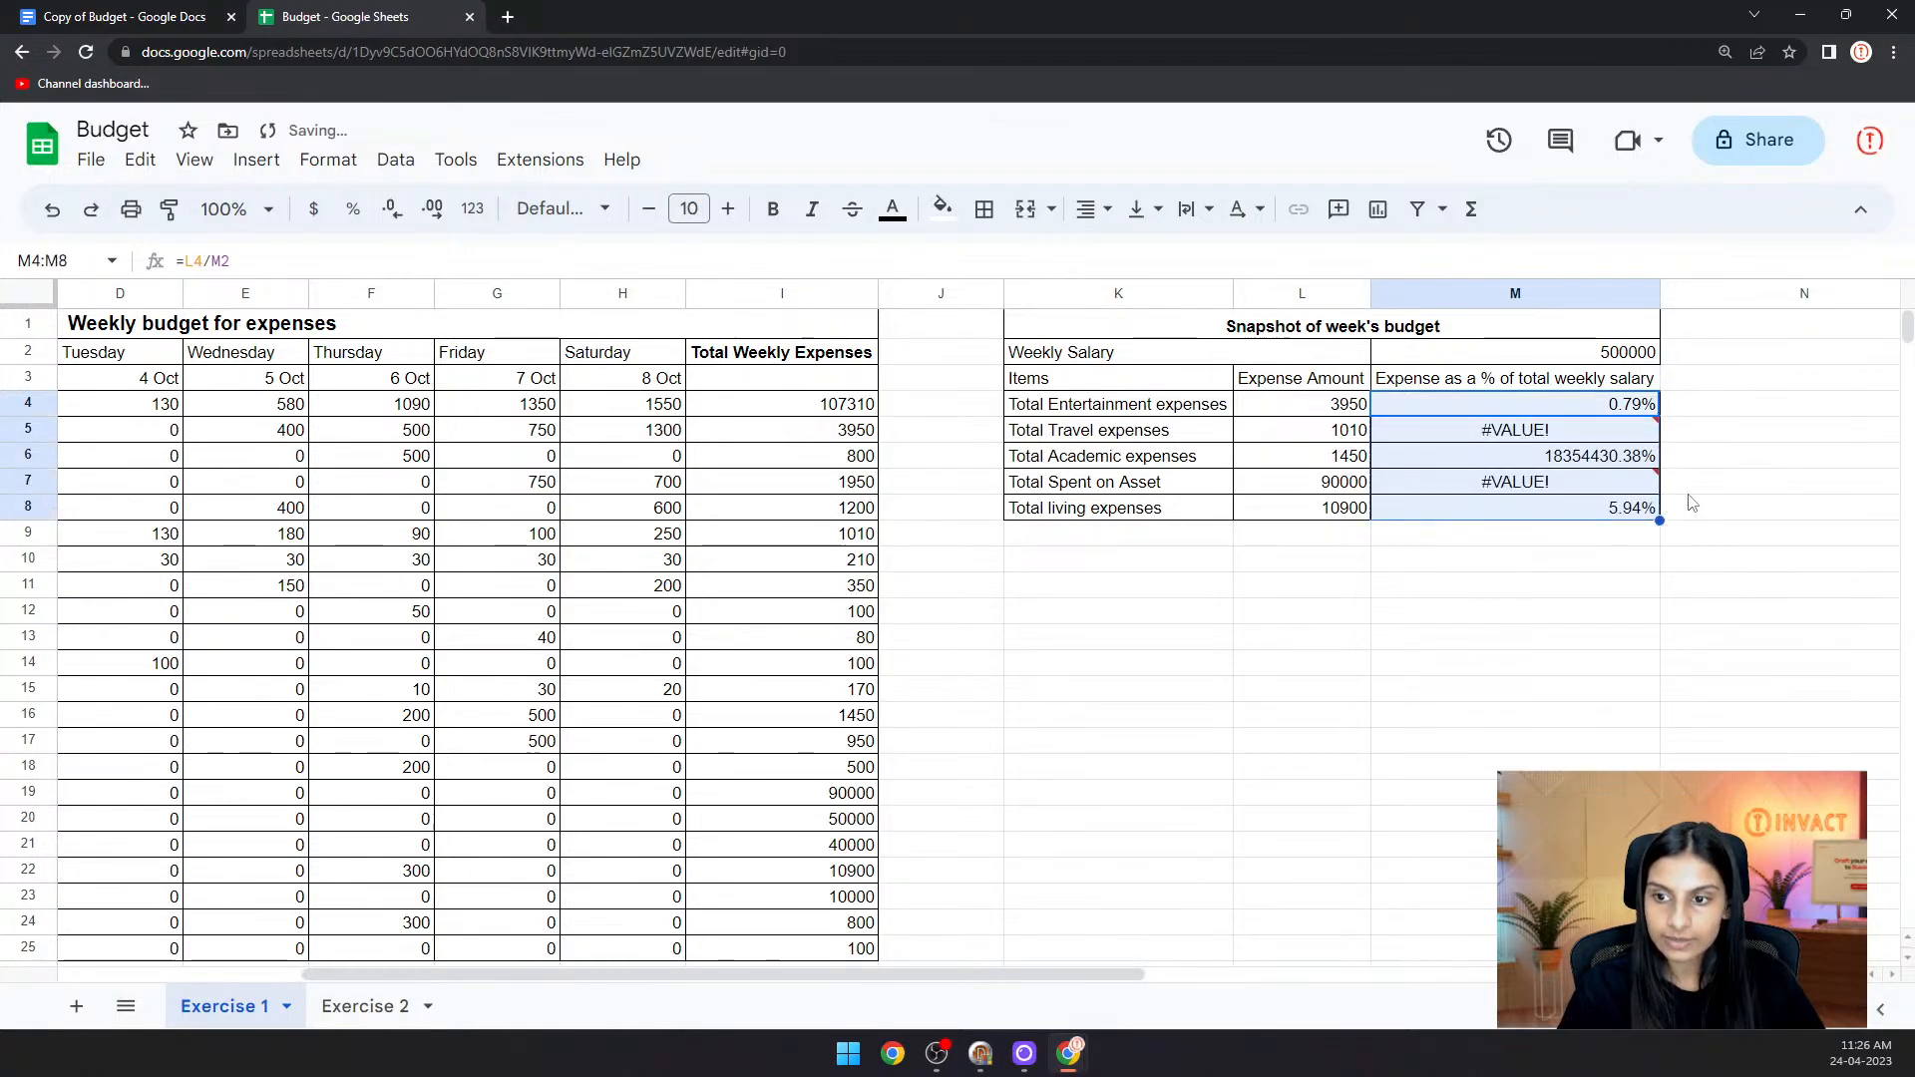
left_click(1569, 439)
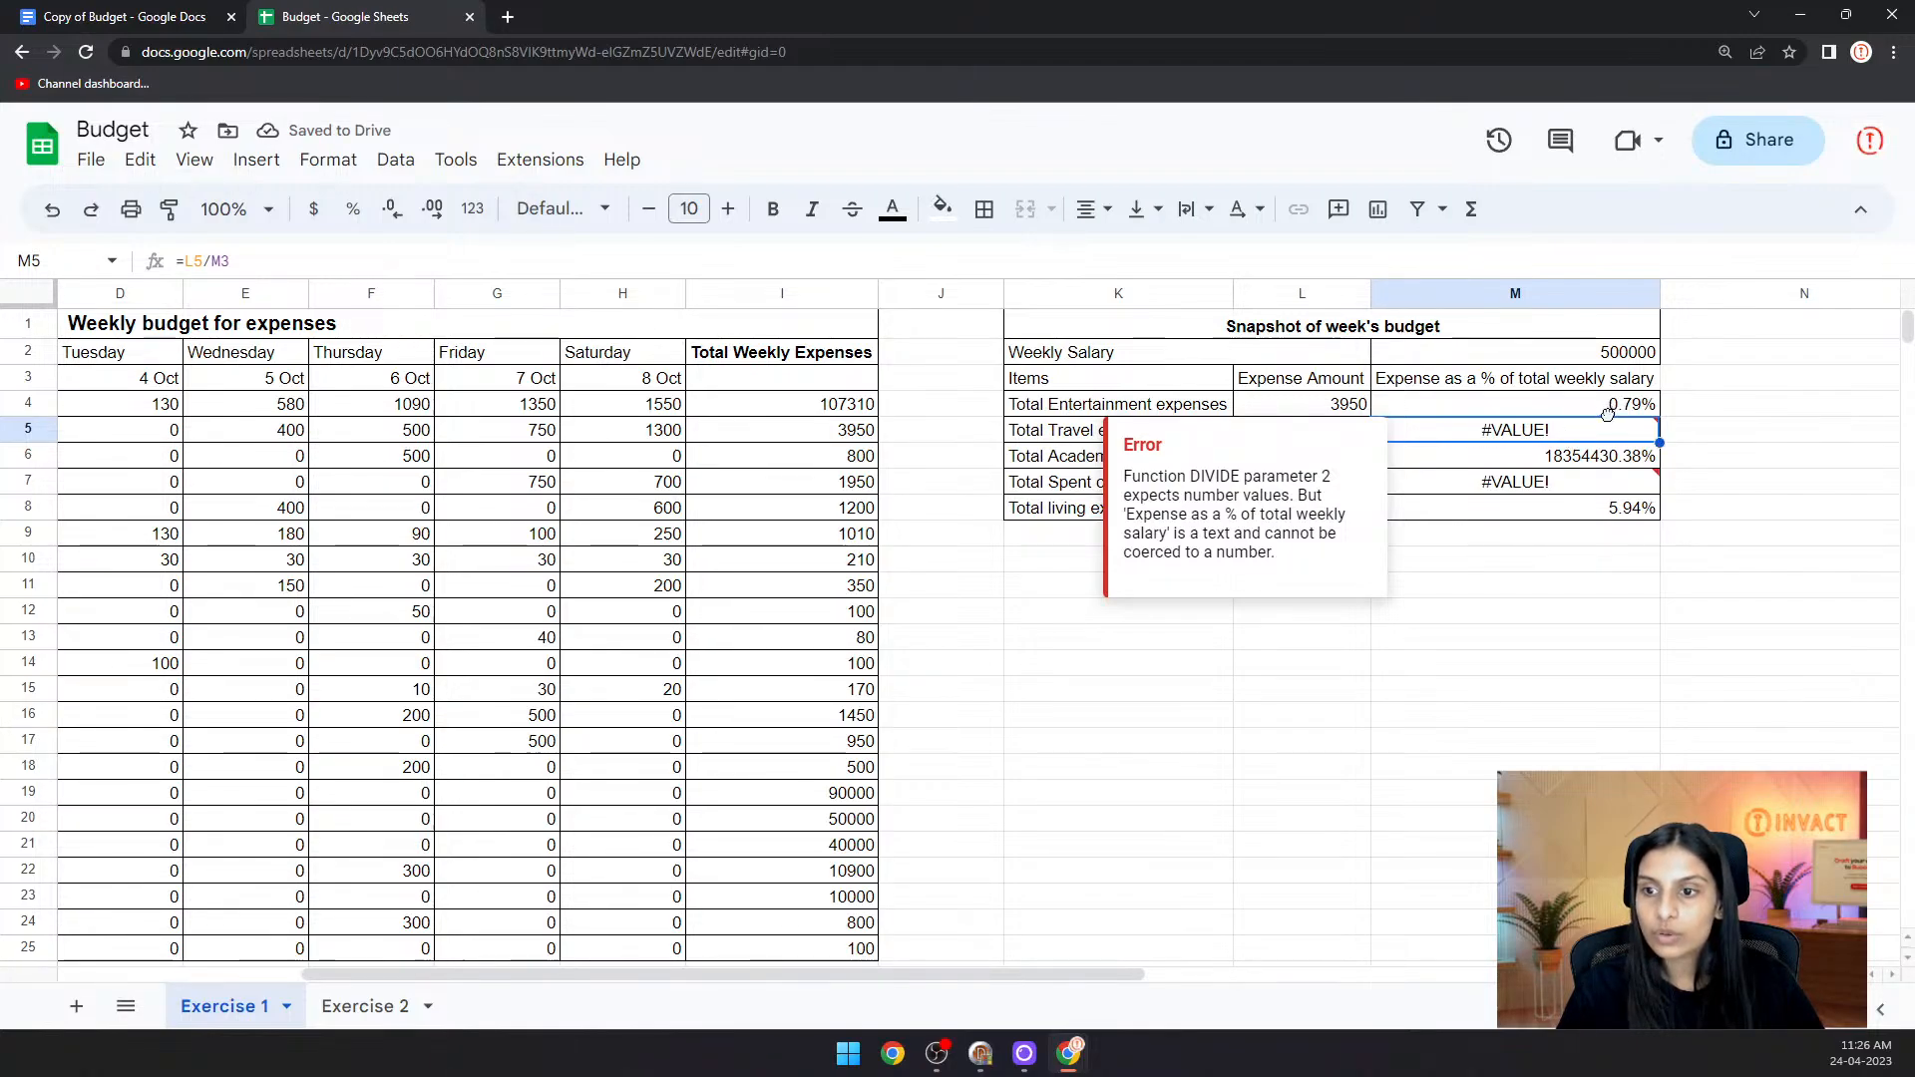
- Lock the weekly salary reference in M4 by changing its formula to =L4/$M$2
left_click(1606, 407)
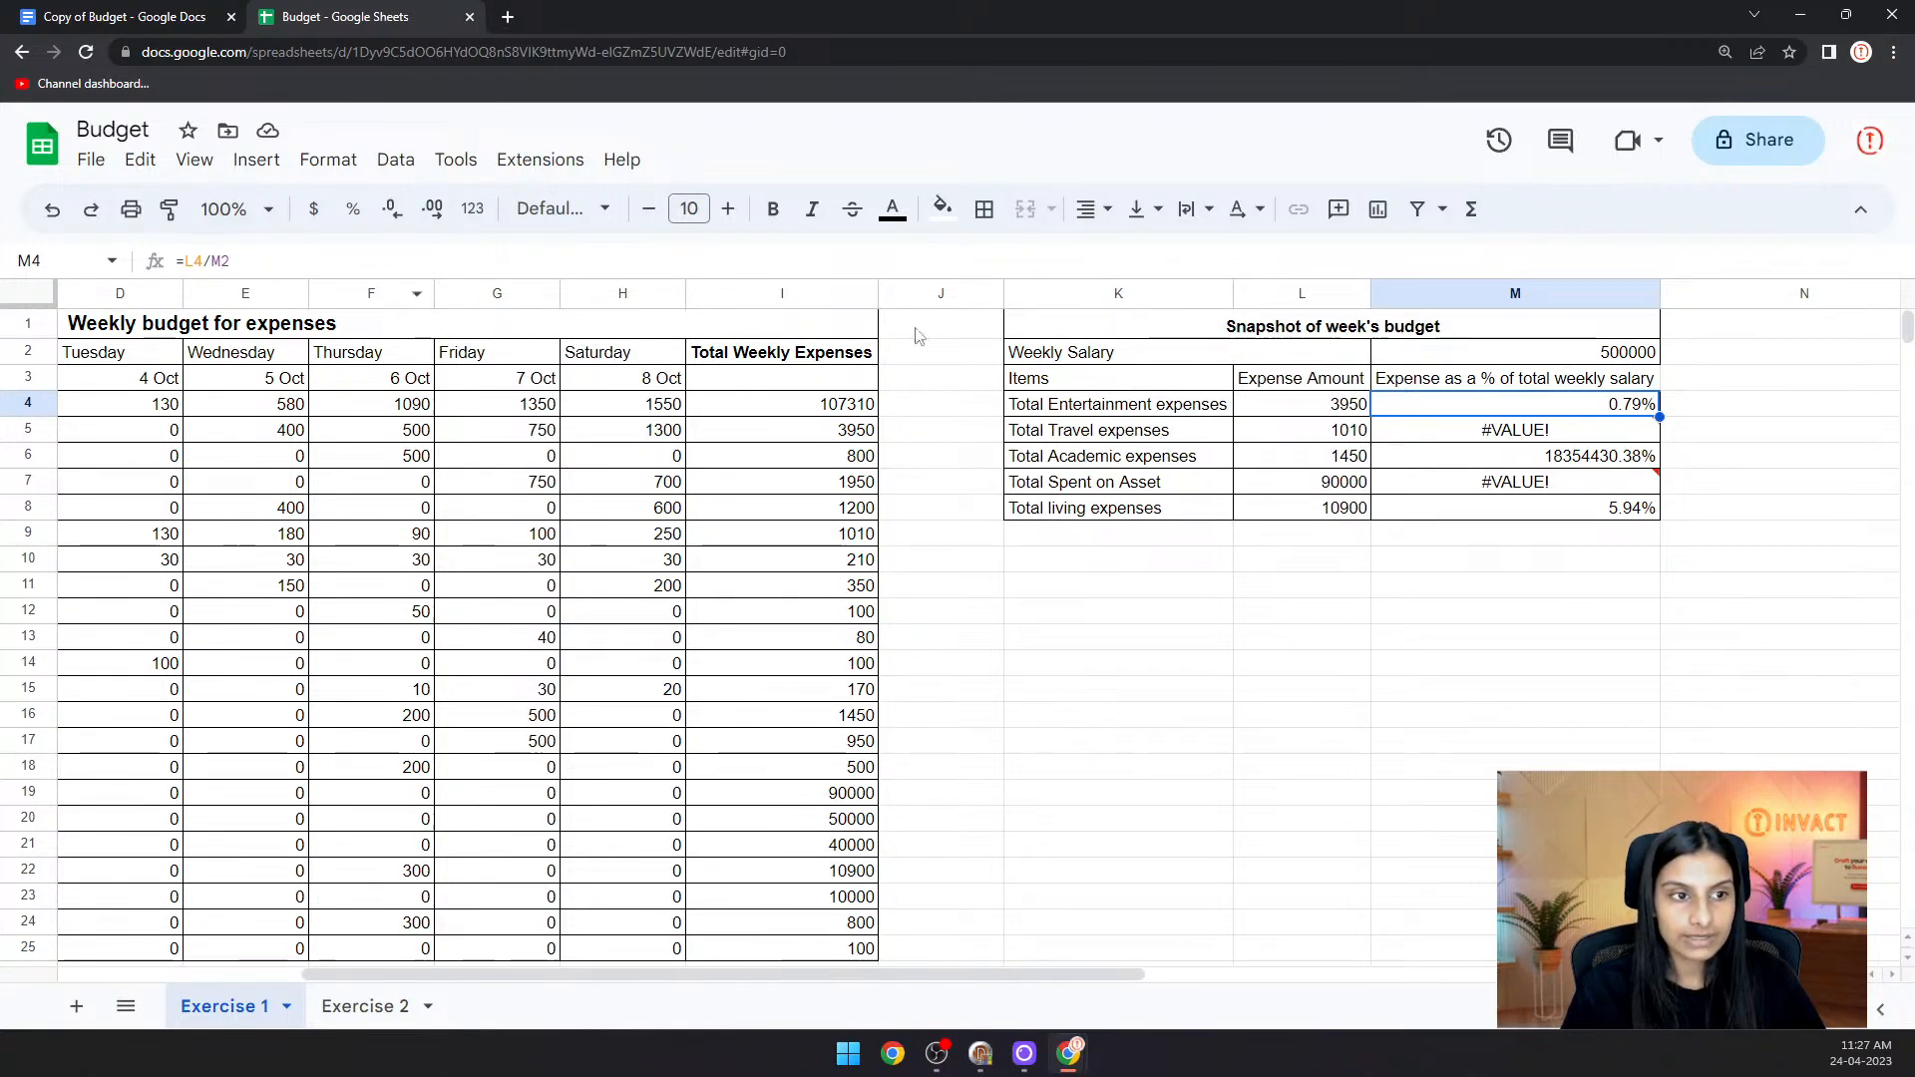
left_click(215, 260)
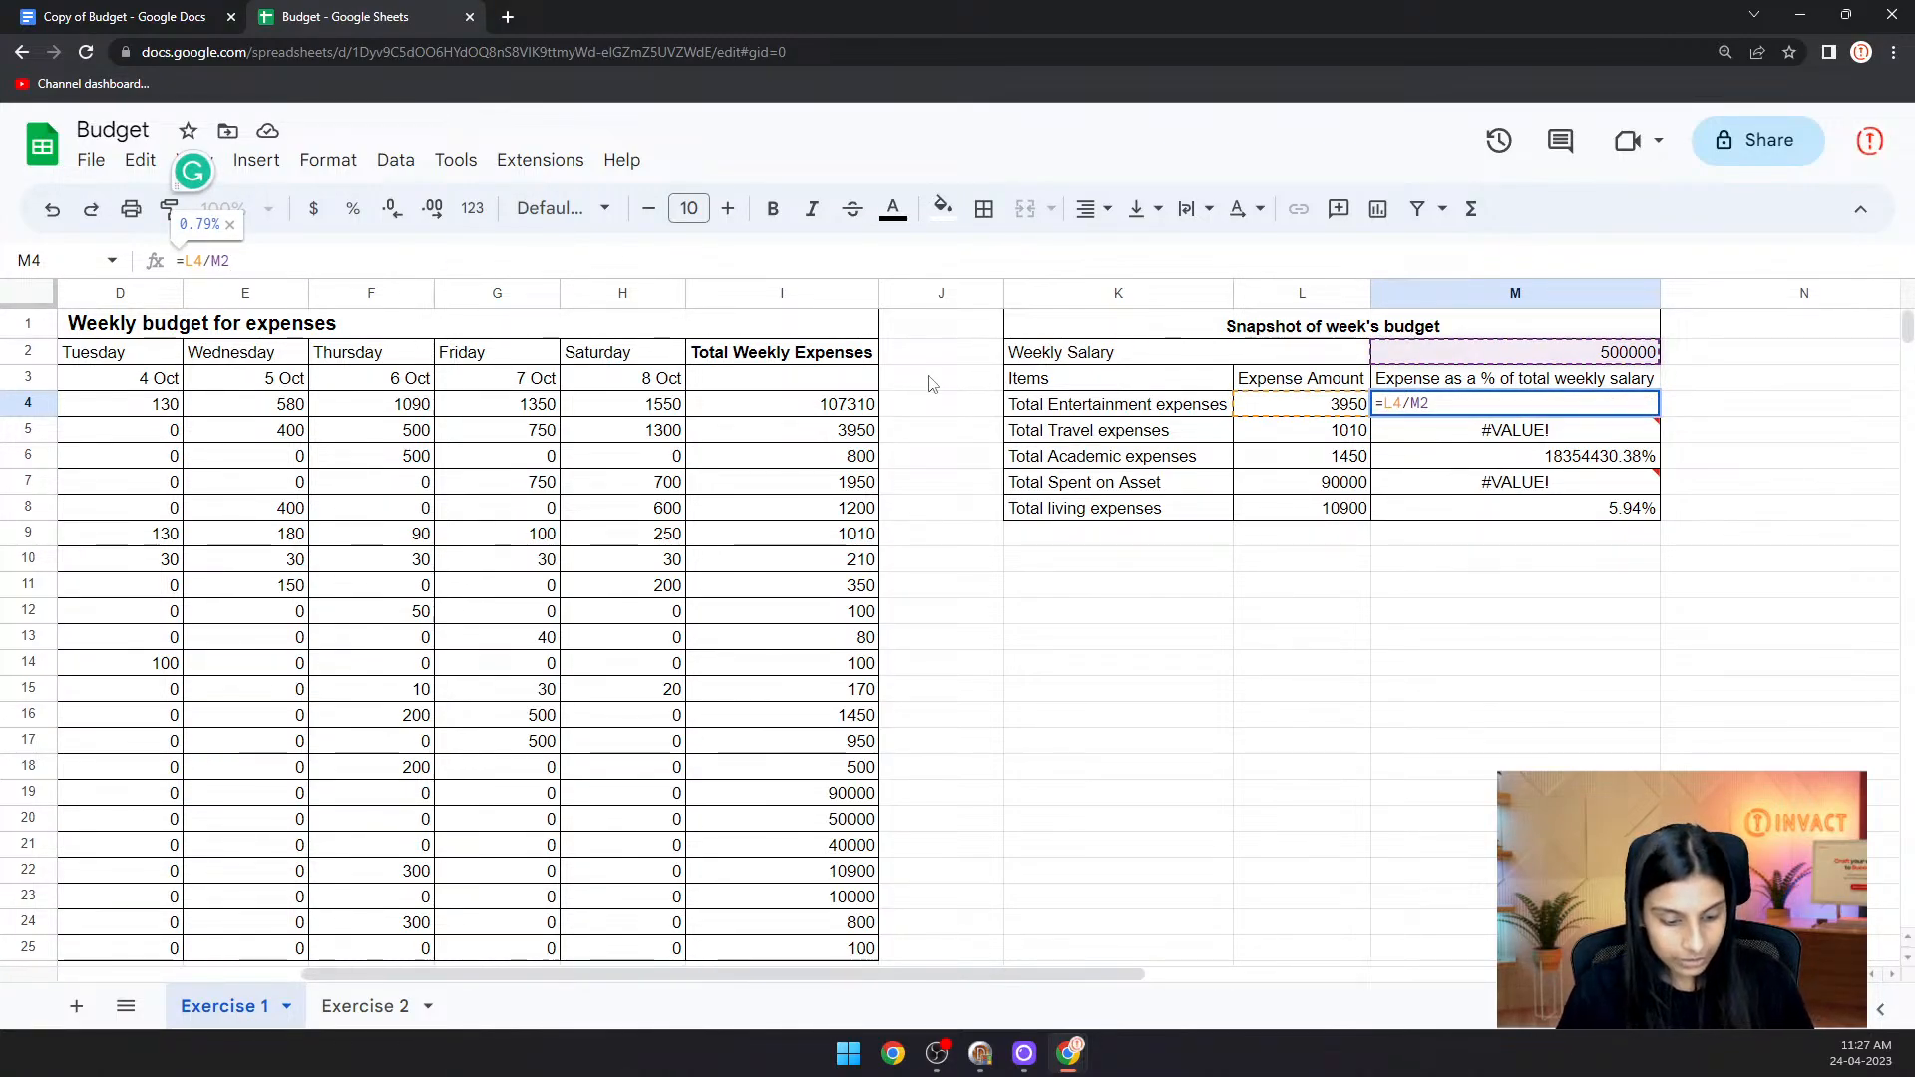
type("$")
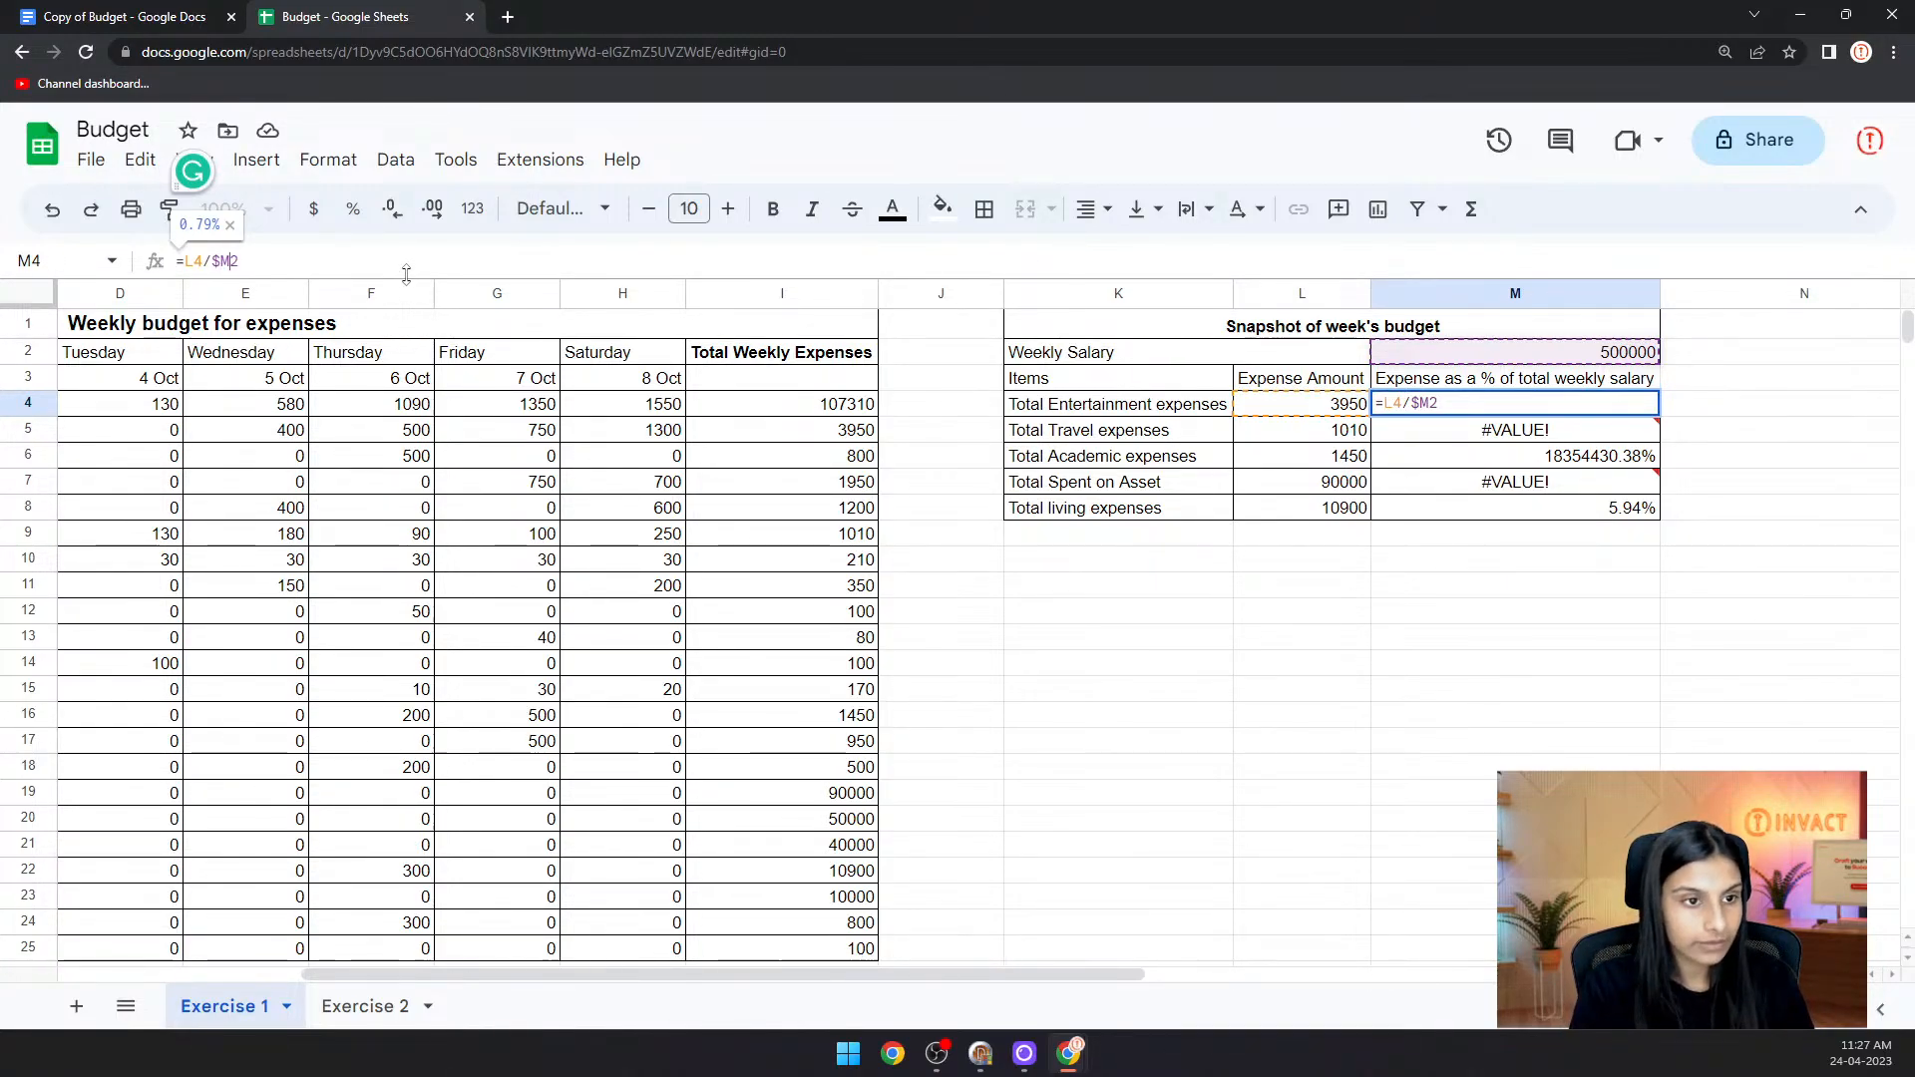
type("$")
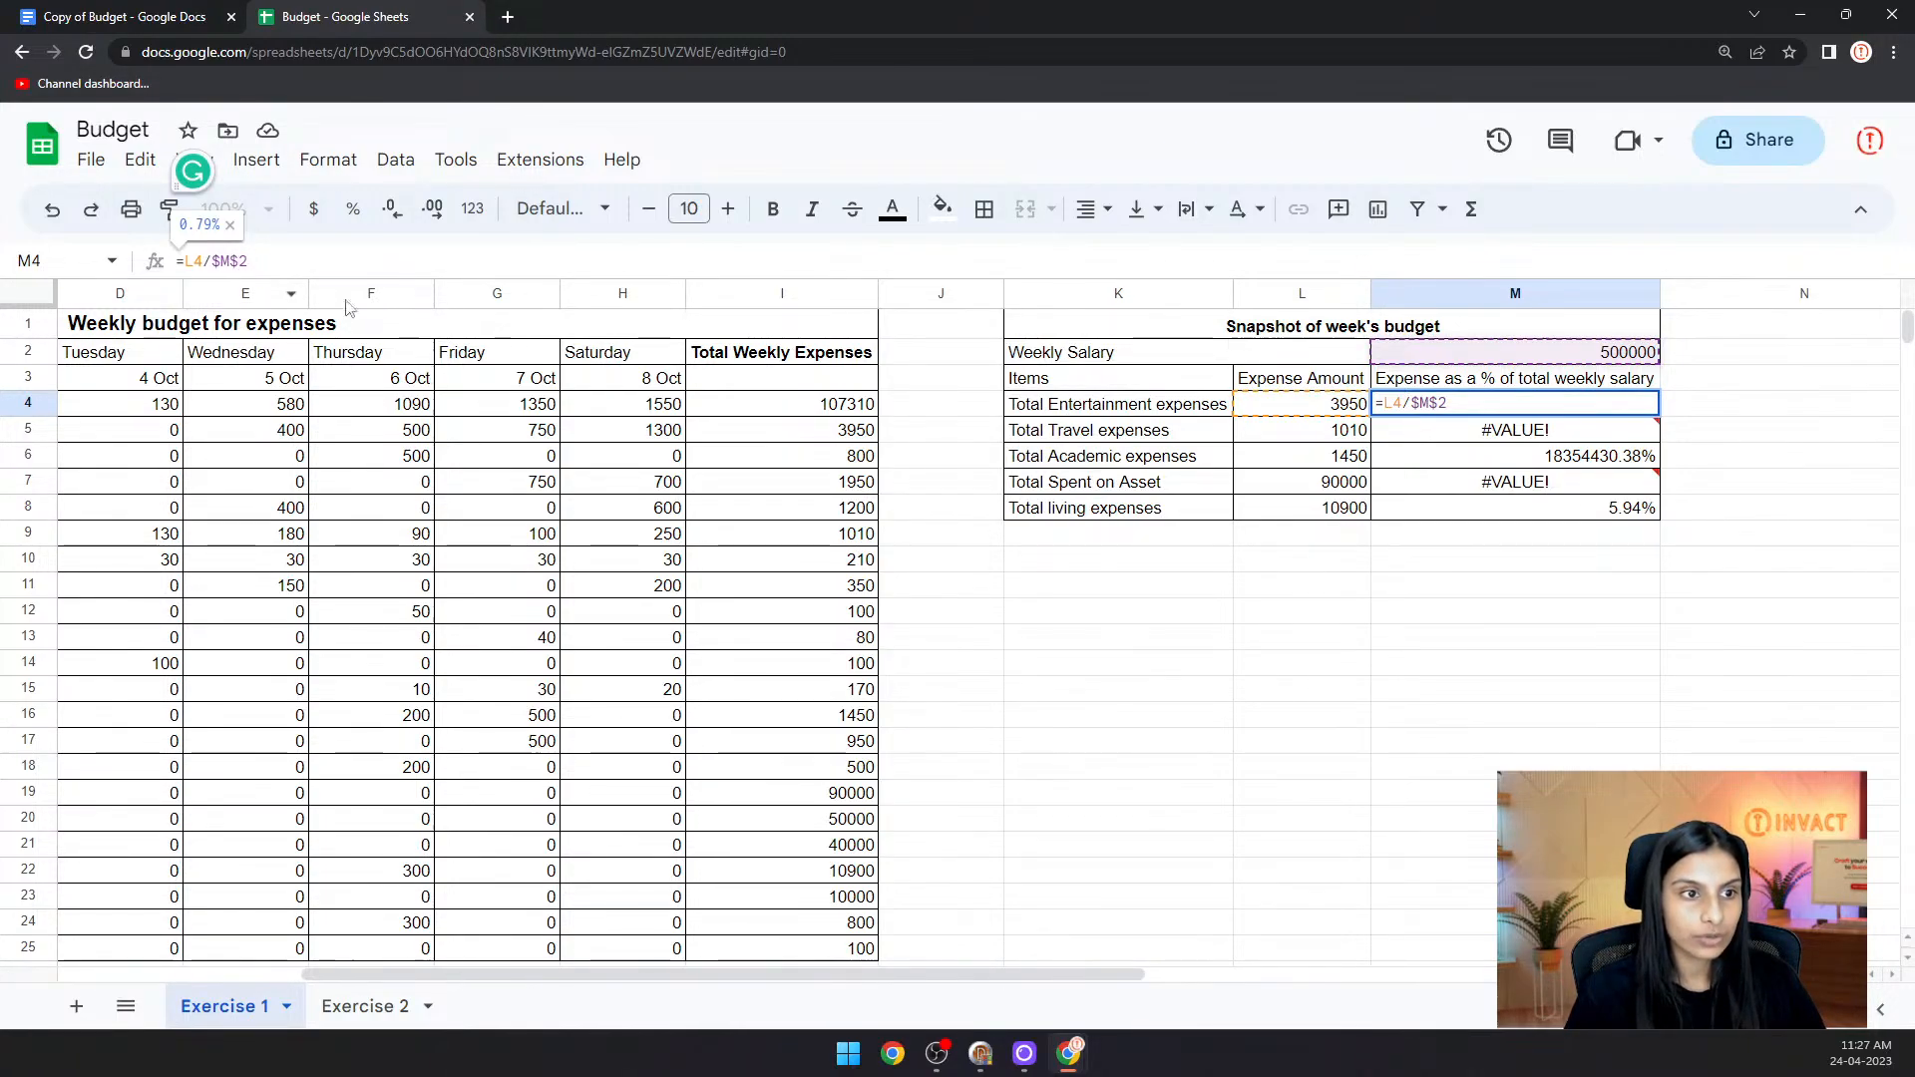
mouse_move(1513, 497)
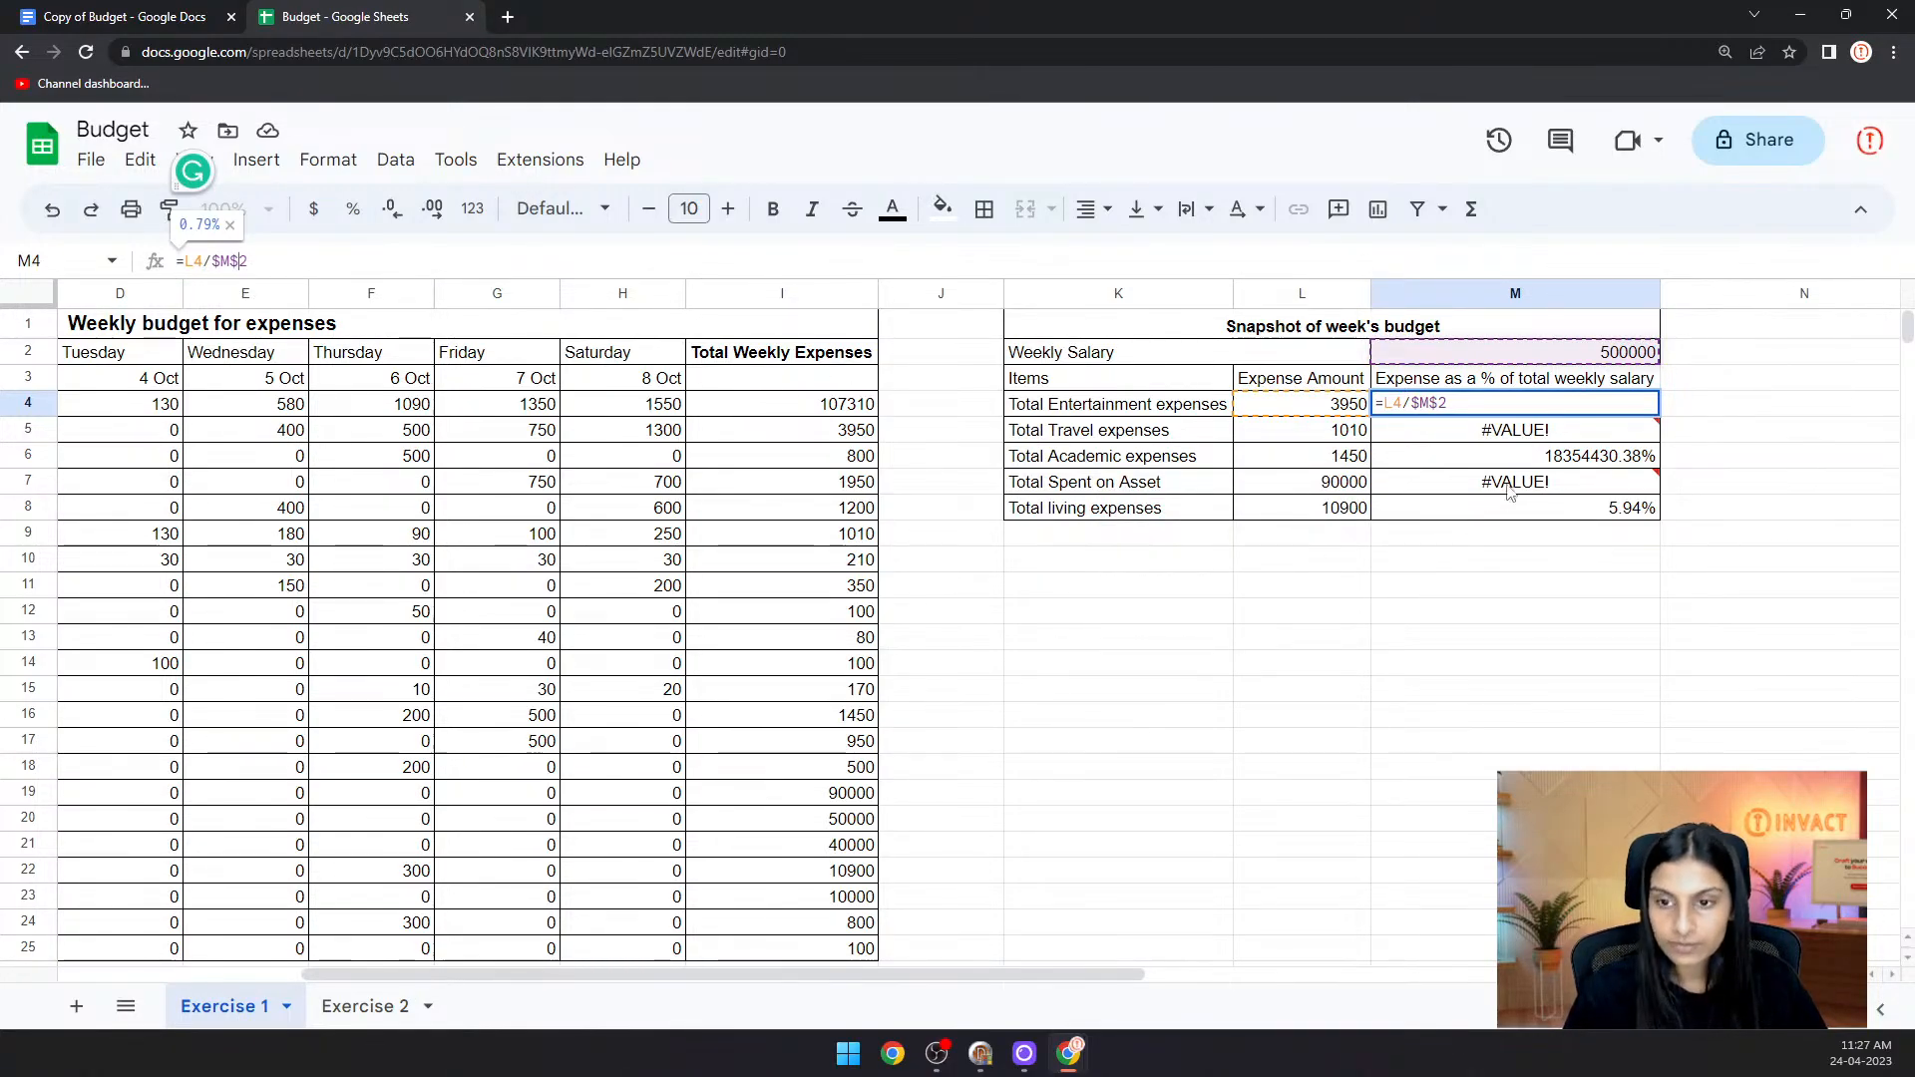
key("Return")
- Fill the corrected M4 formula down through M8 for the remaining expense items
left_click(1645, 409)
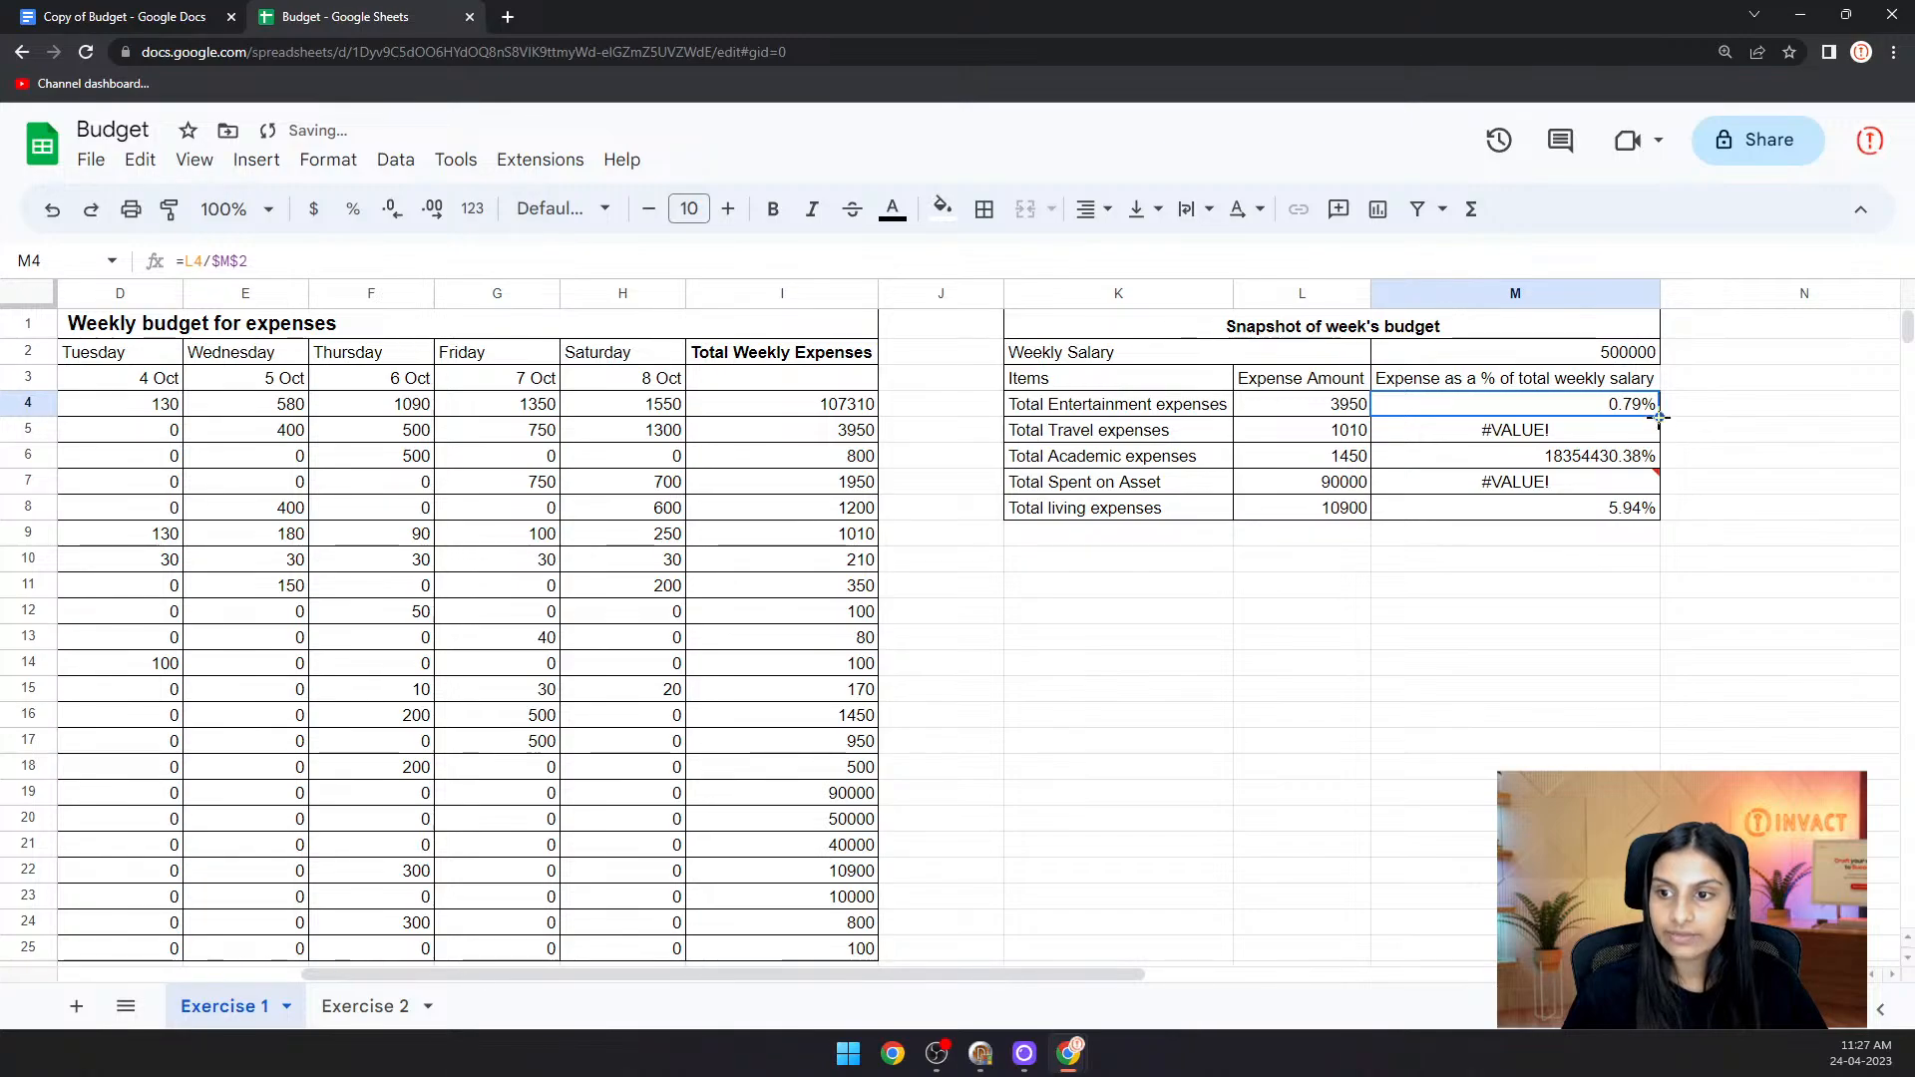
left_click_drag(1660, 418, 1675, 519)
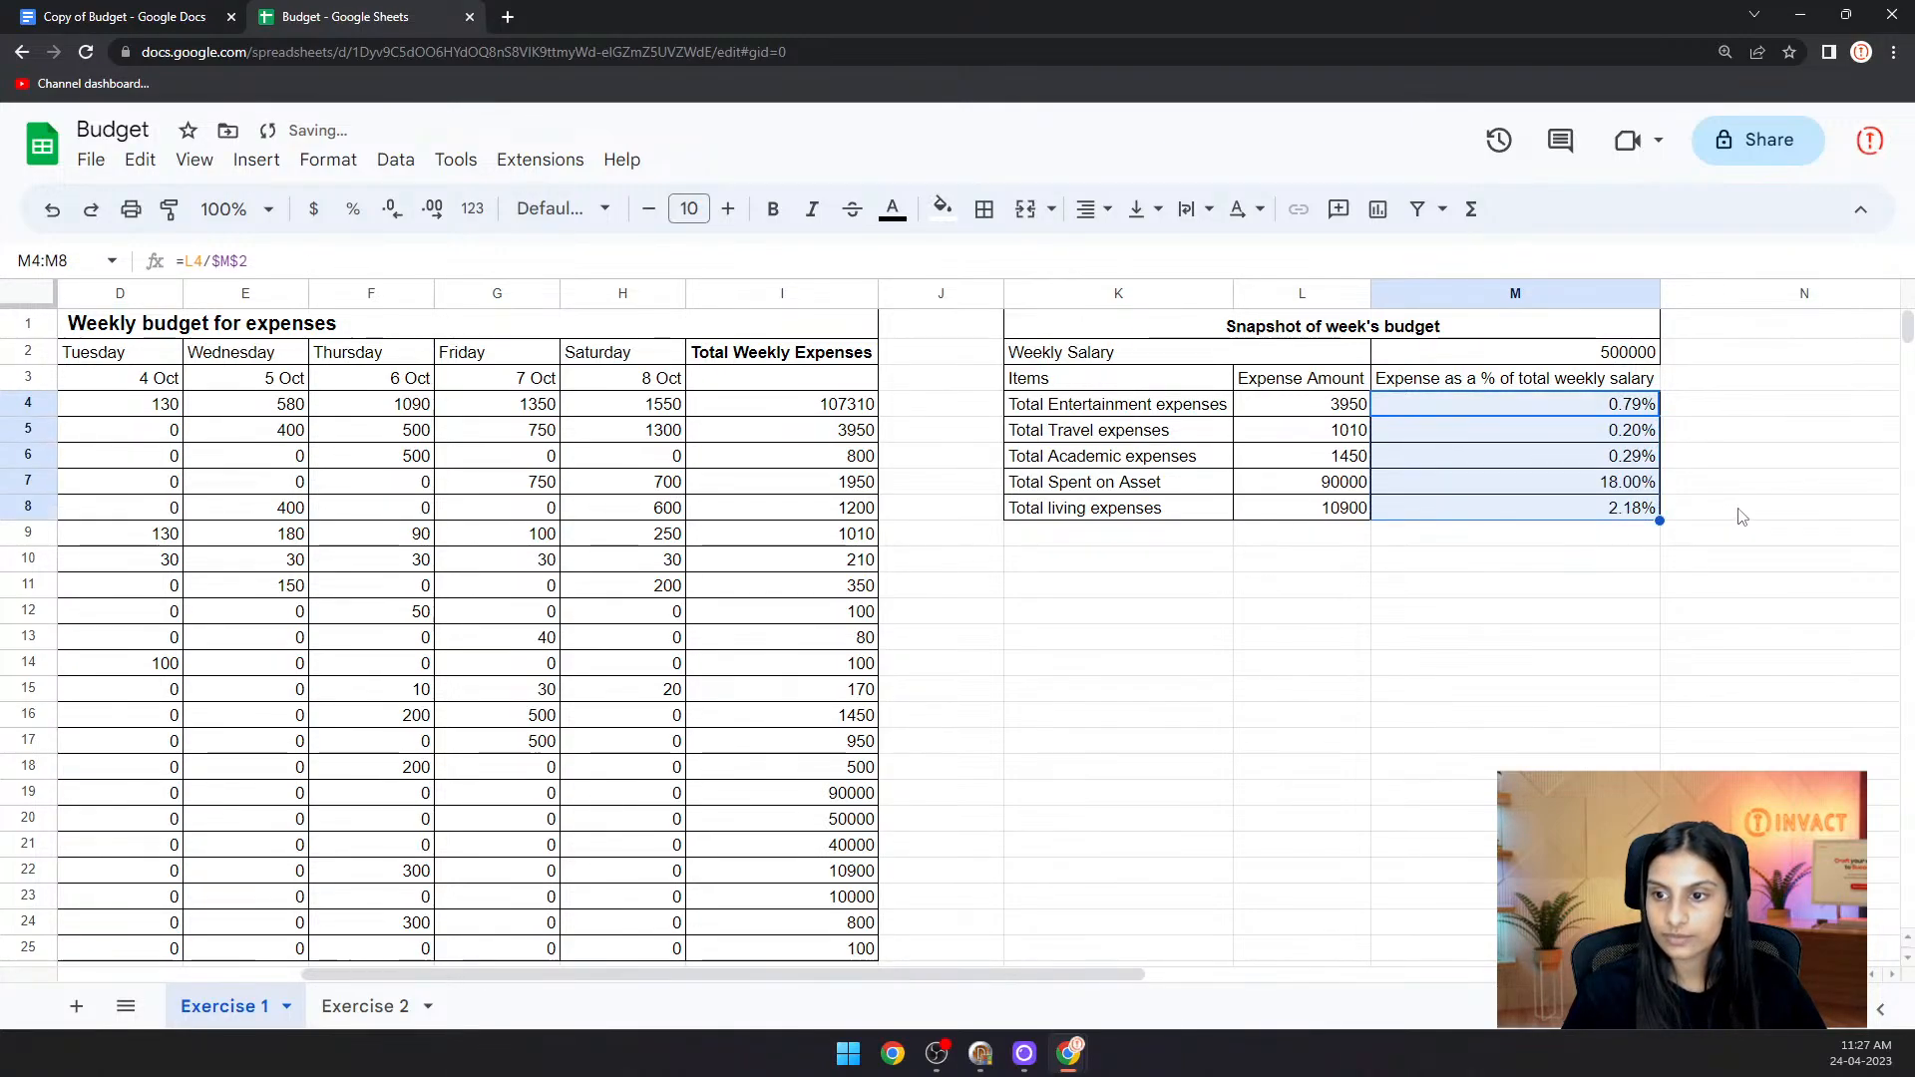
left_click(1723, 482)
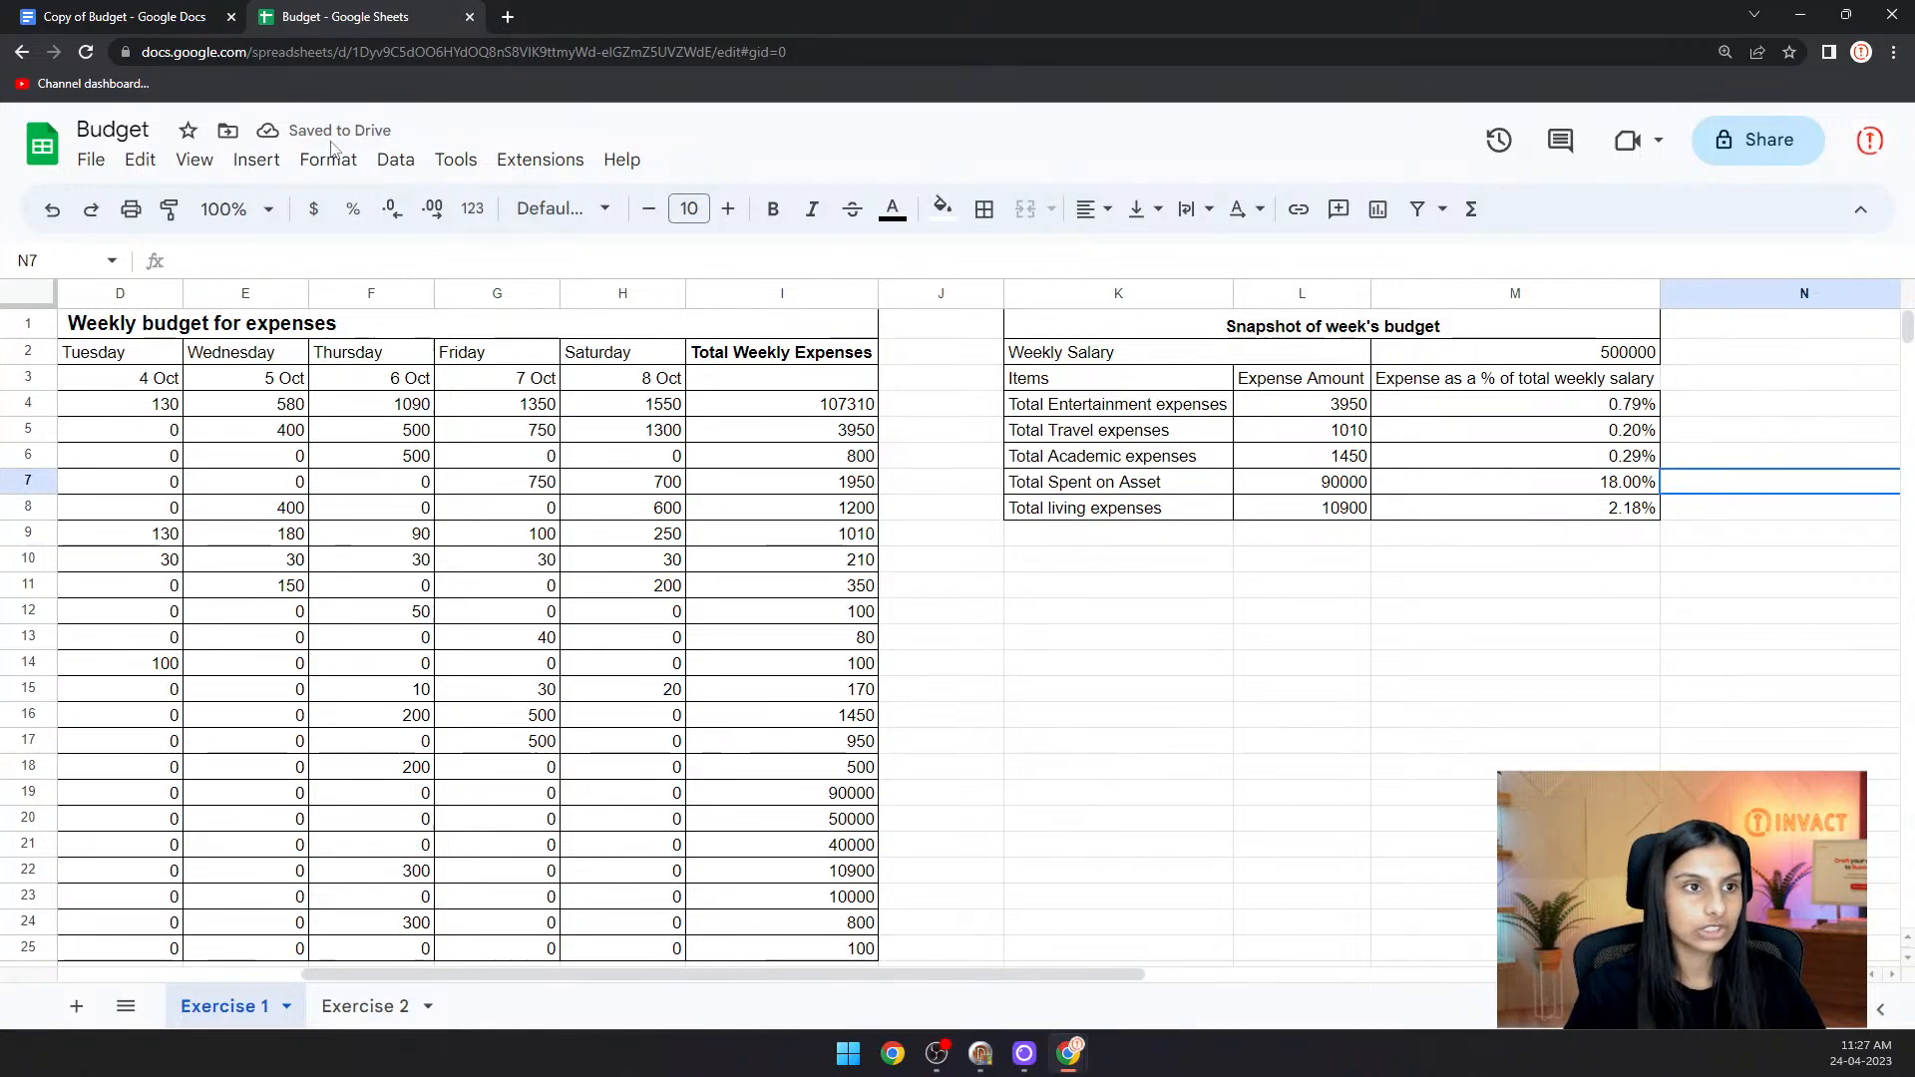
- Reread the Absolute Referencing exercise in the Copy of Budget document and check the Exercise 2 sheet of the Budget spreadsheet
left_click(189, 16)
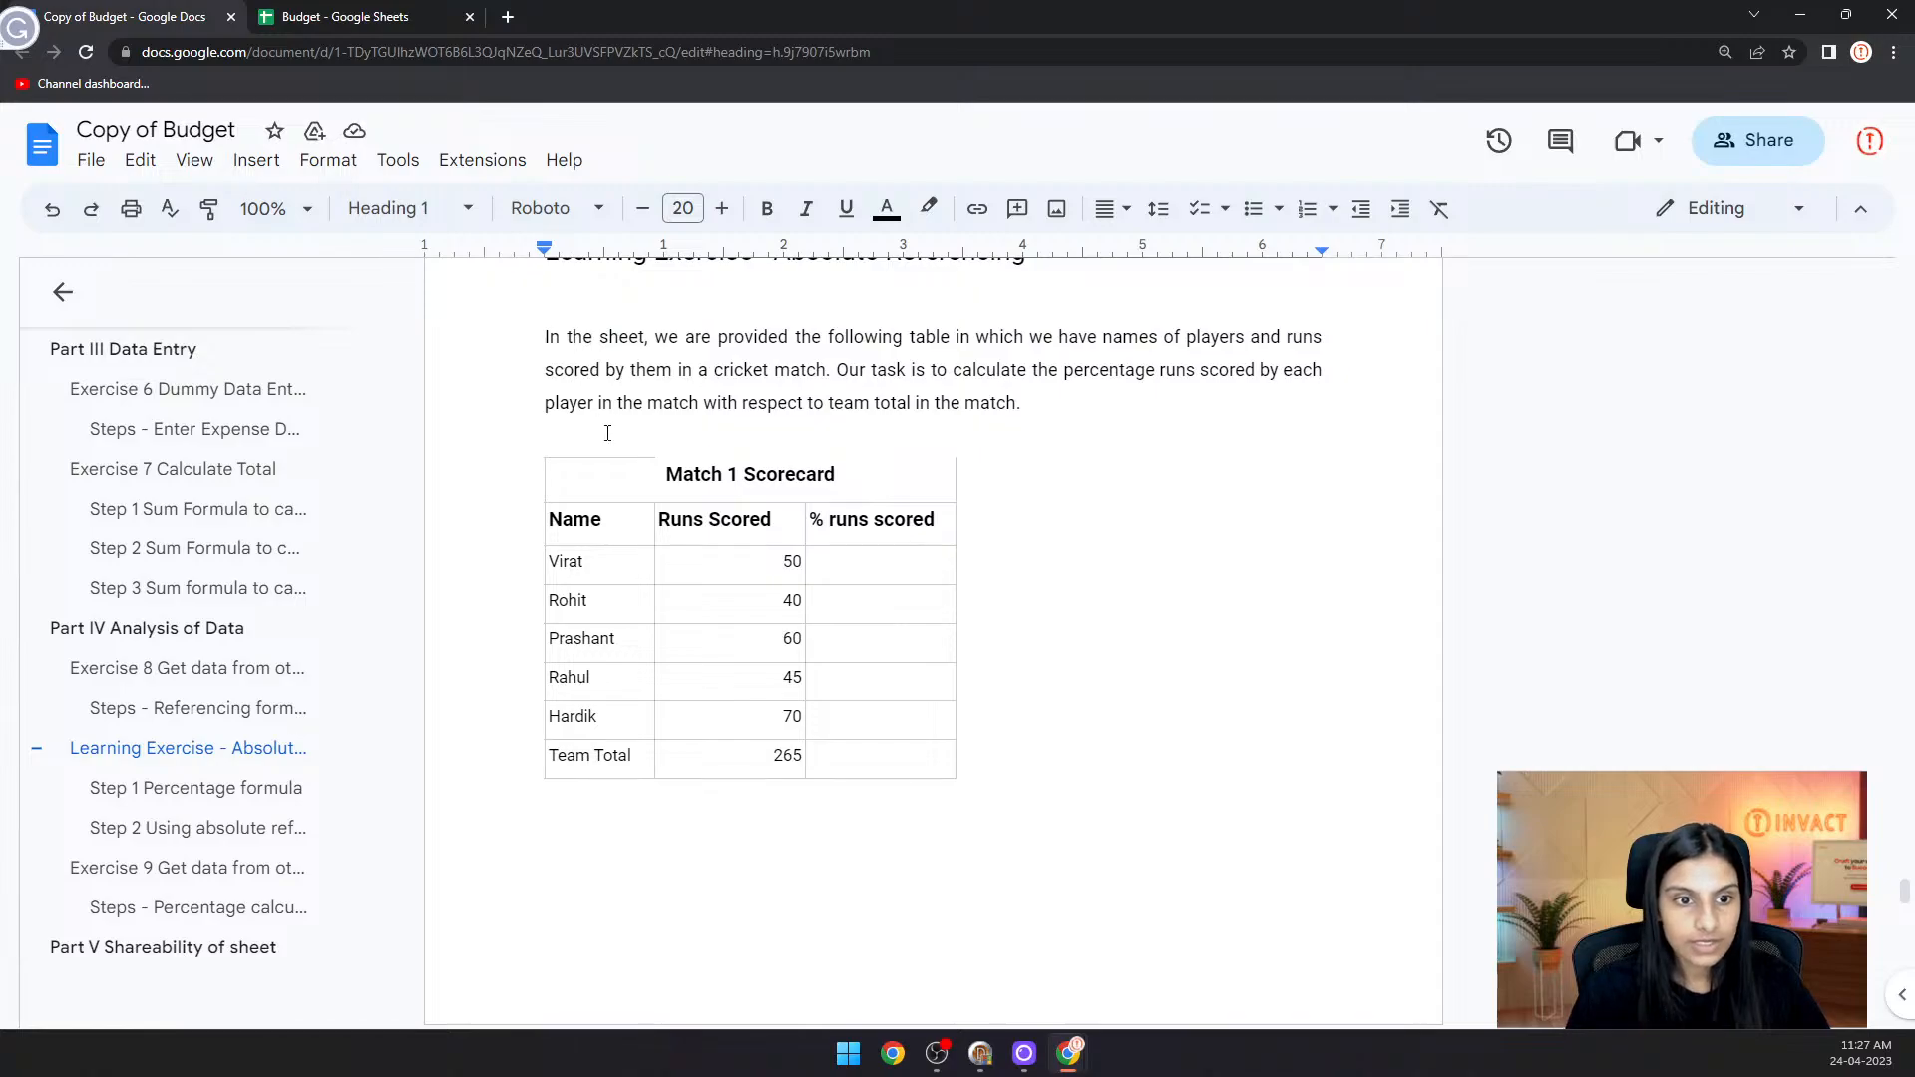
scroll(638, 349, "up", 1)
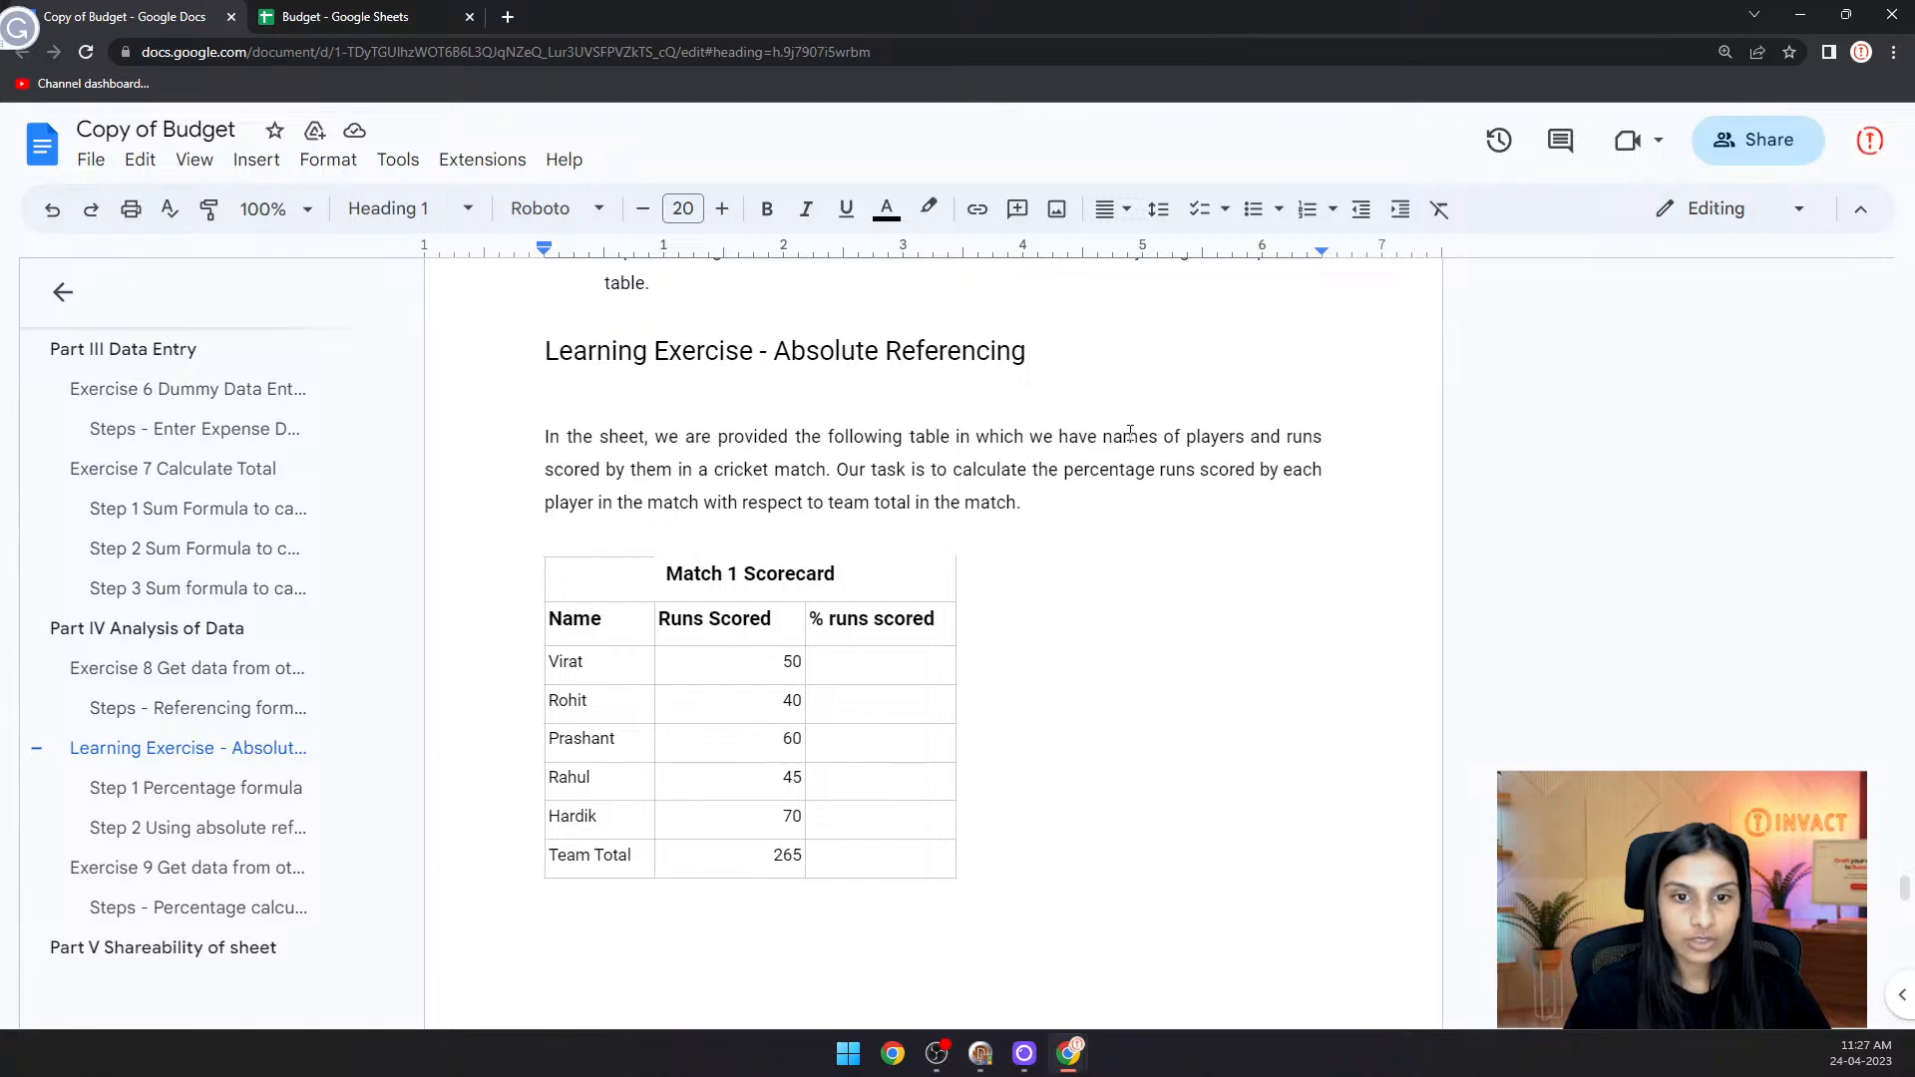
scroll(1130, 432, "down", 1)
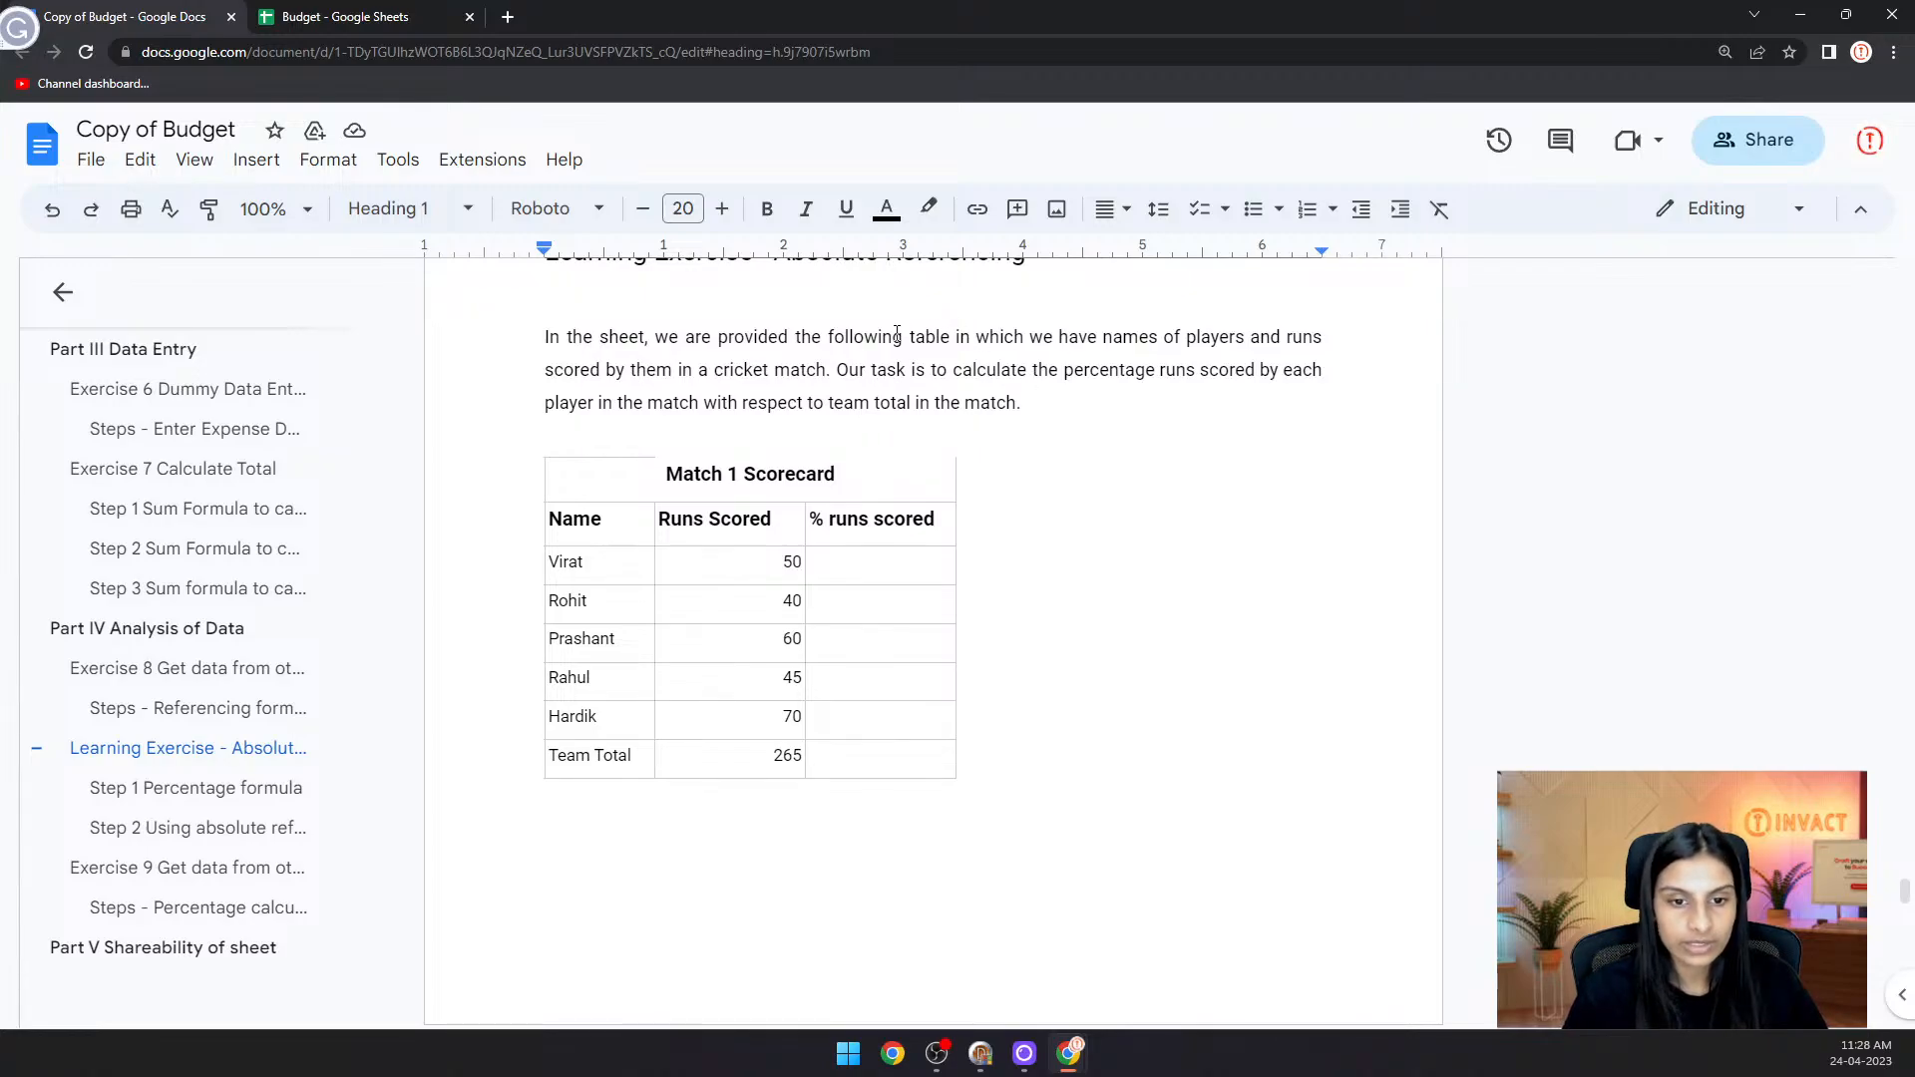
left_click(339, 17)
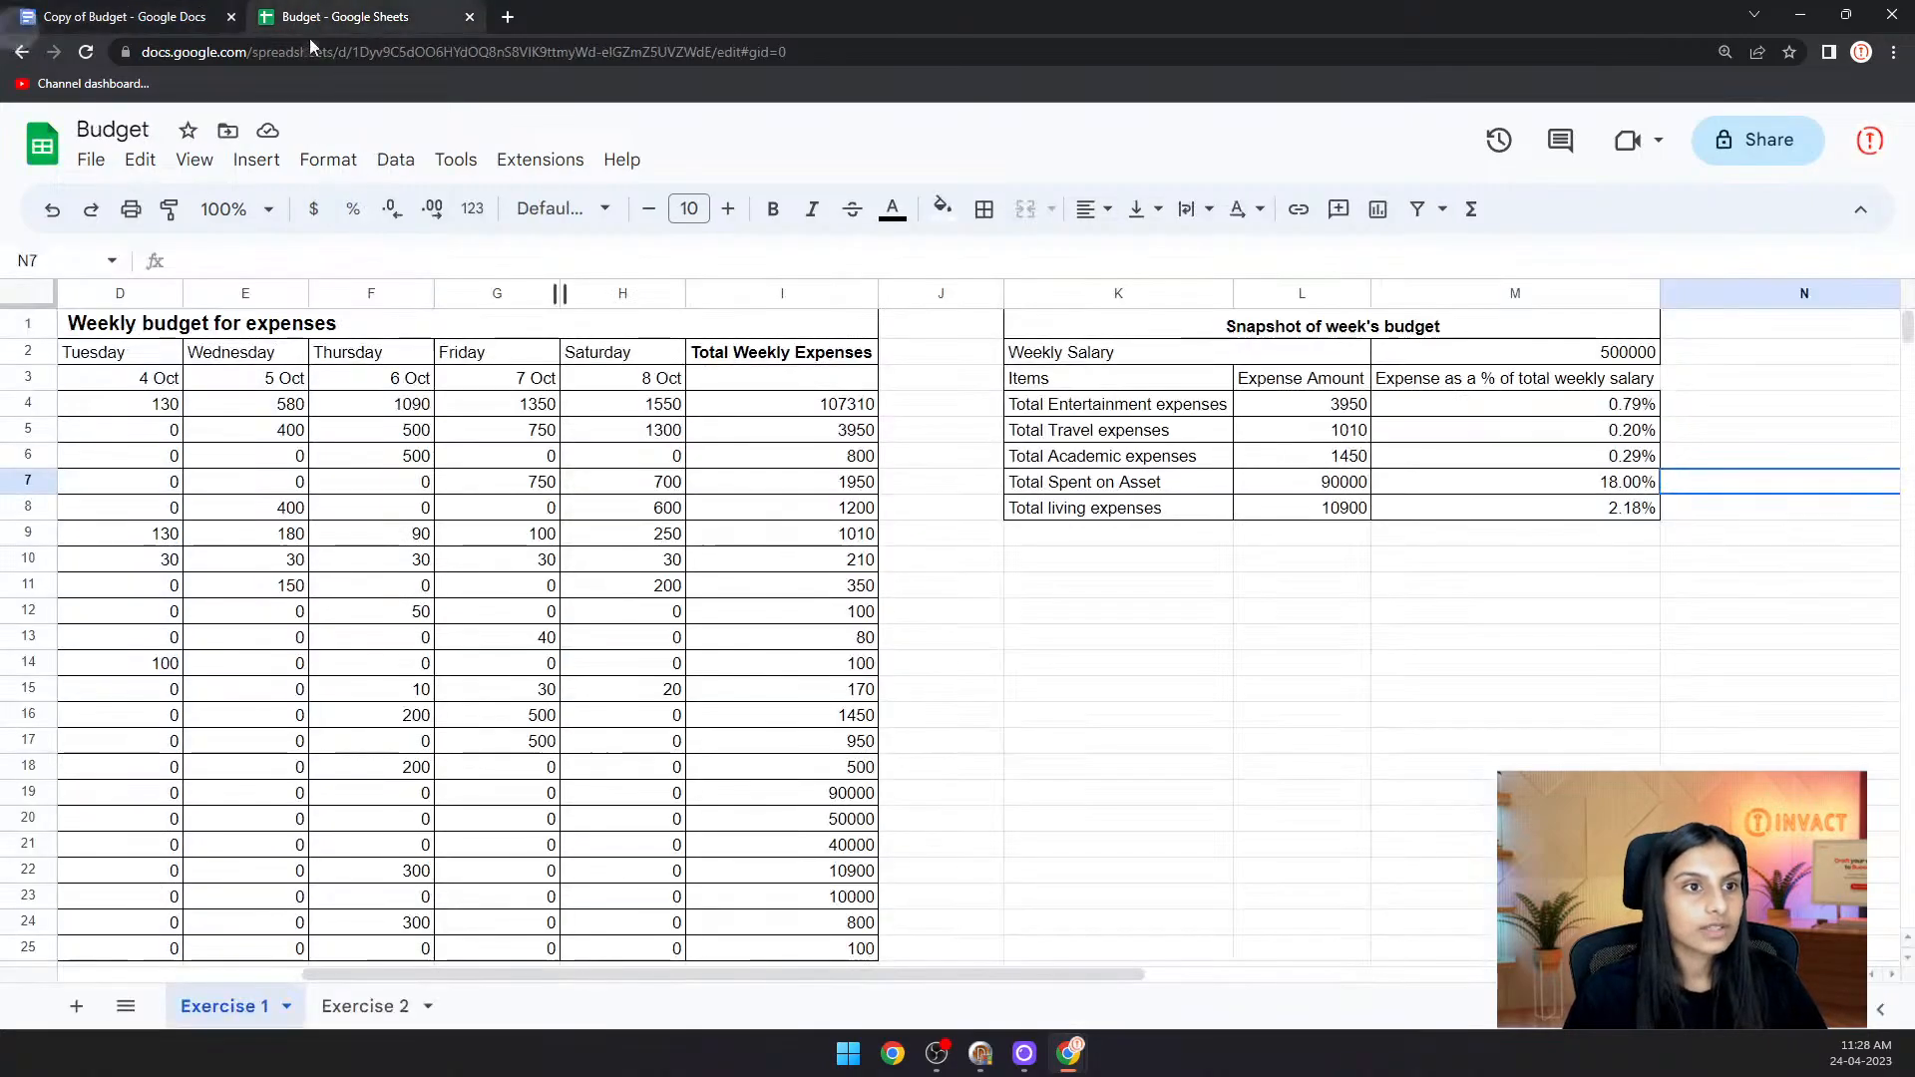
left_click(339, 1009)
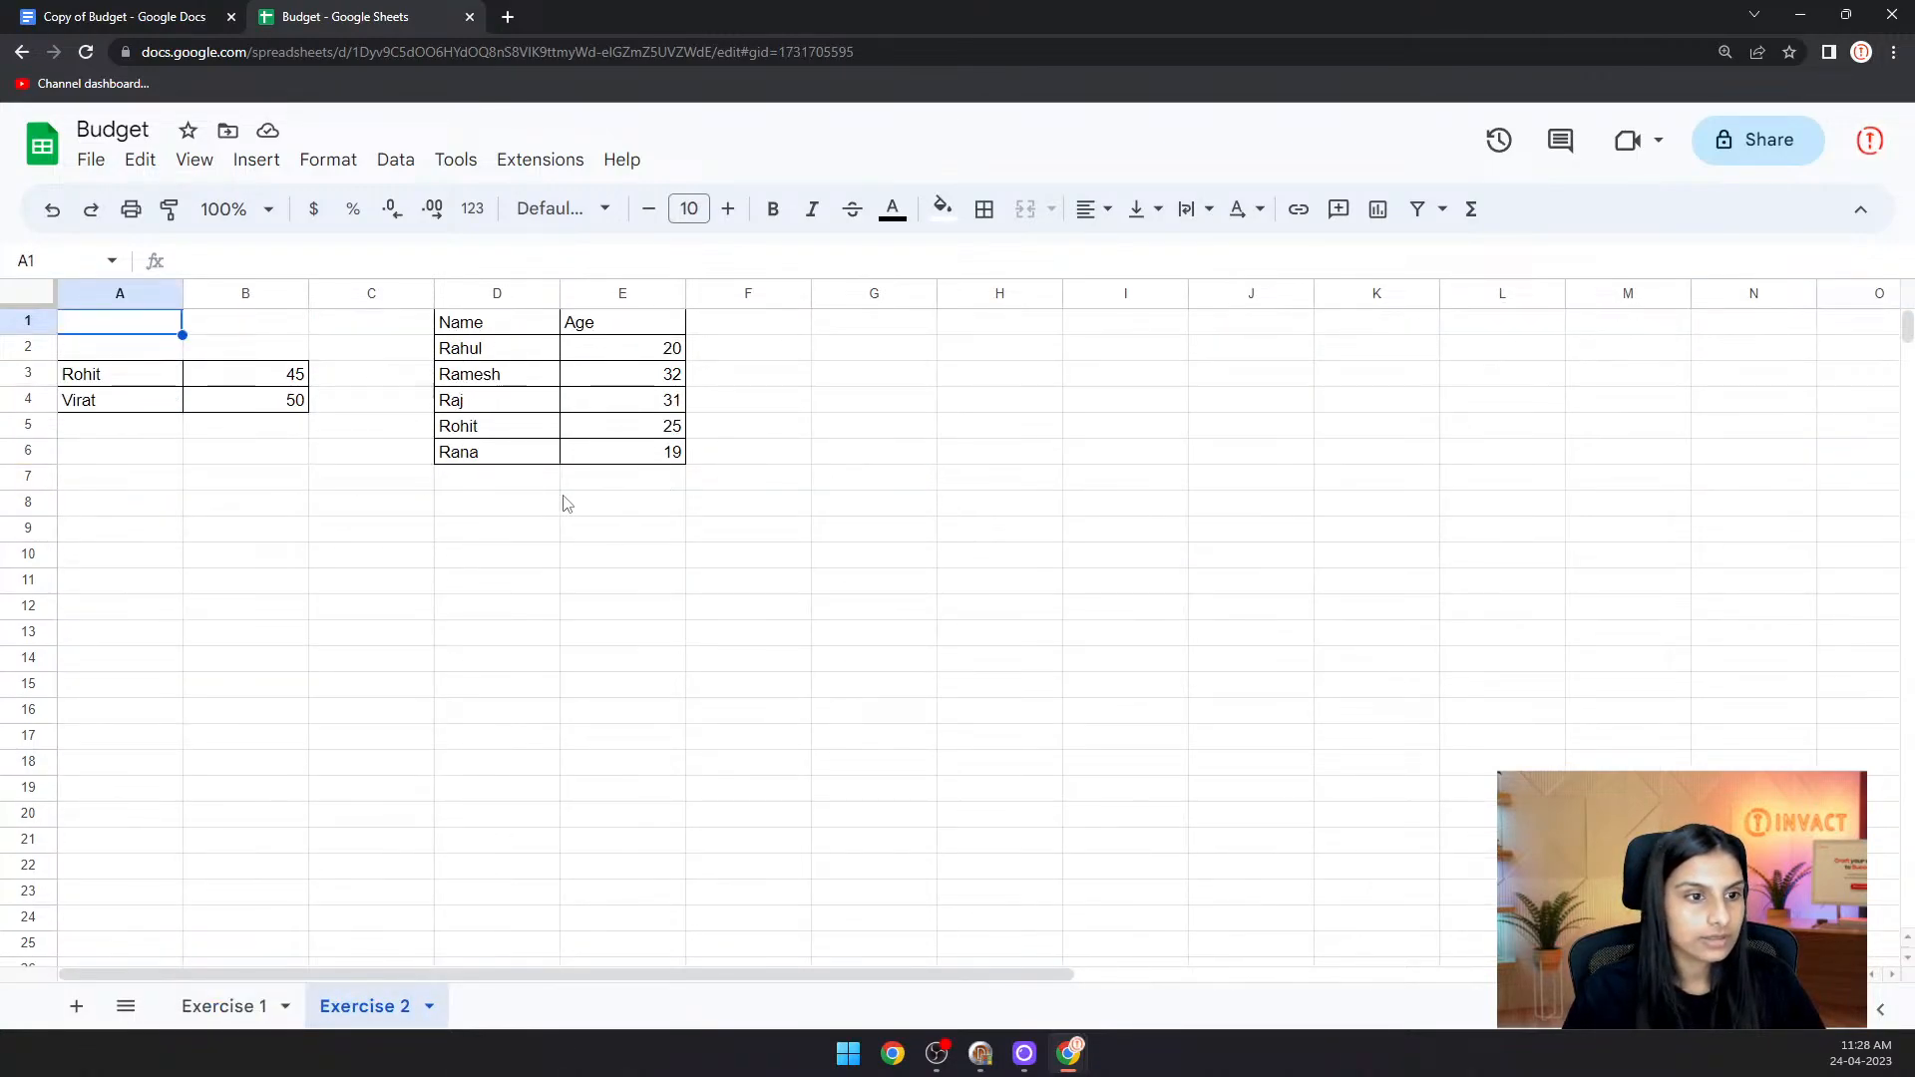
left_click(130, 17)
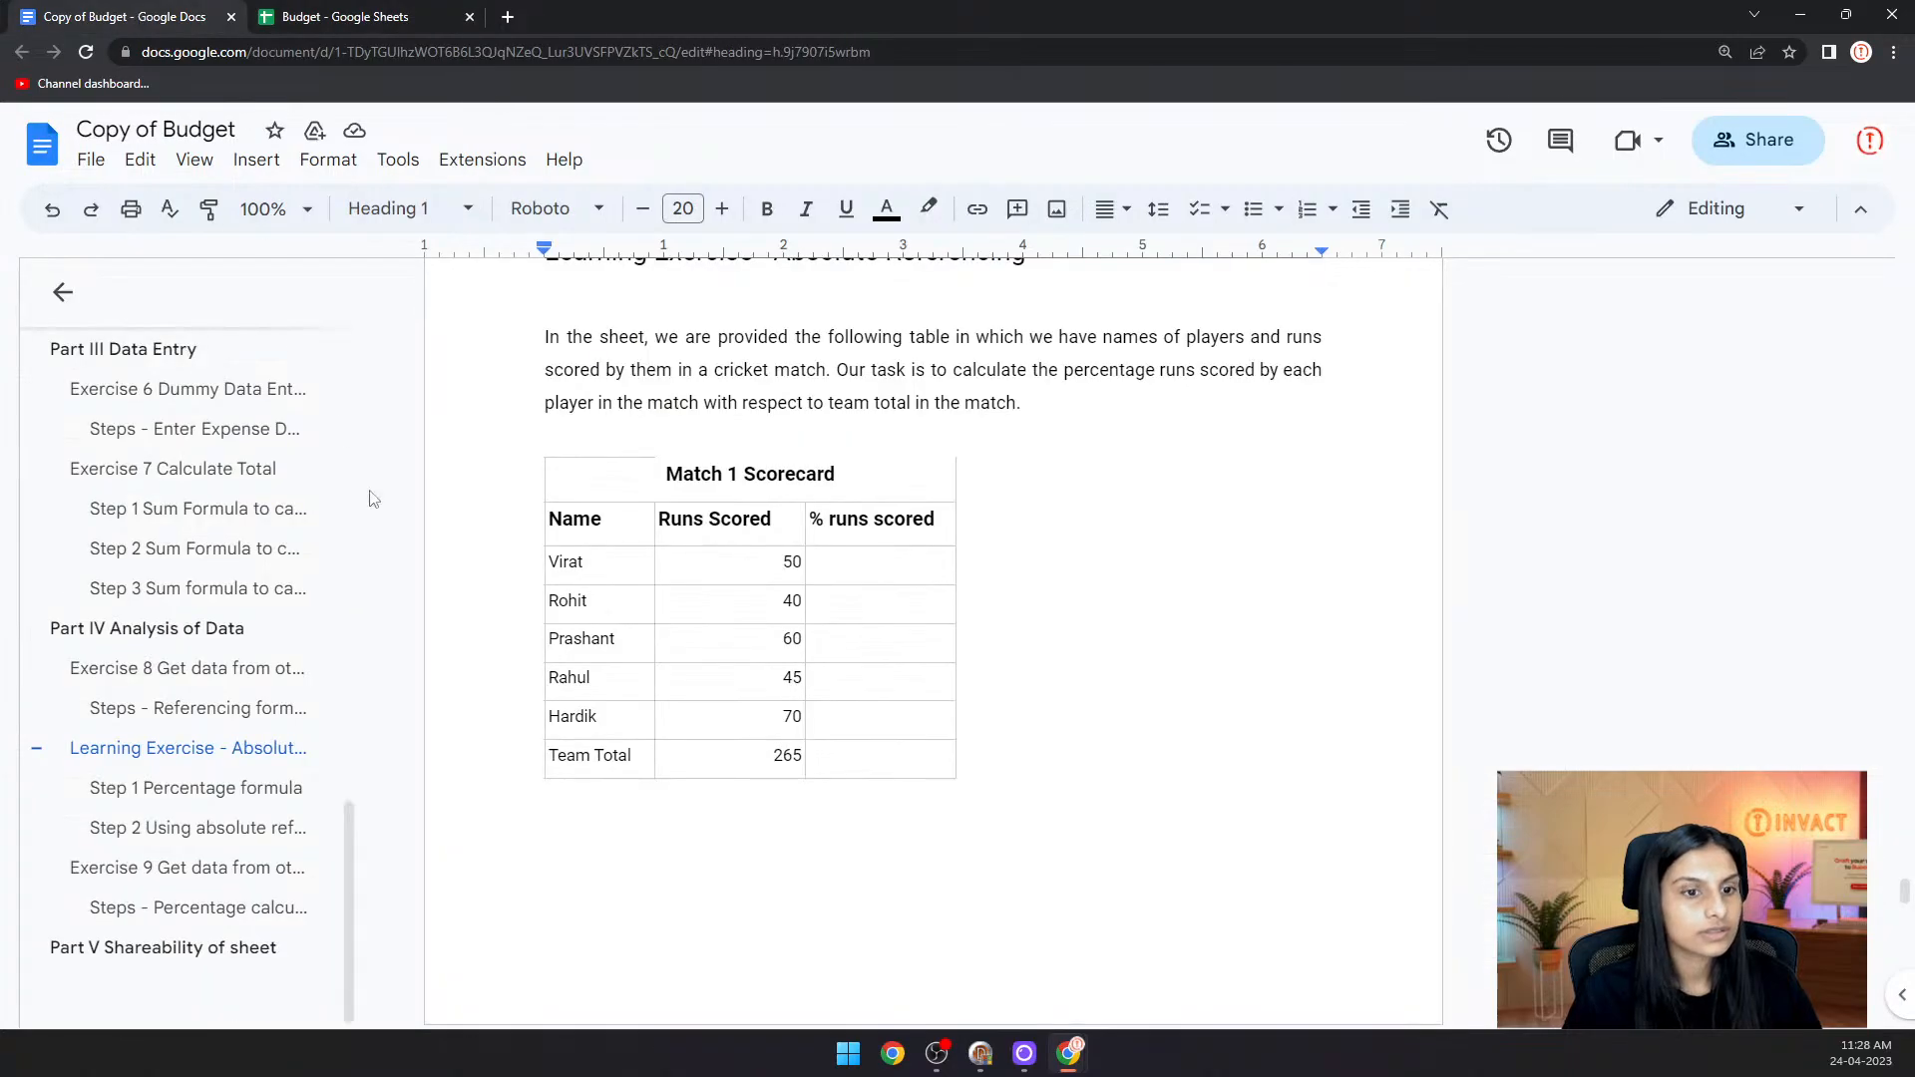
scroll(743, 649, "up", 1)
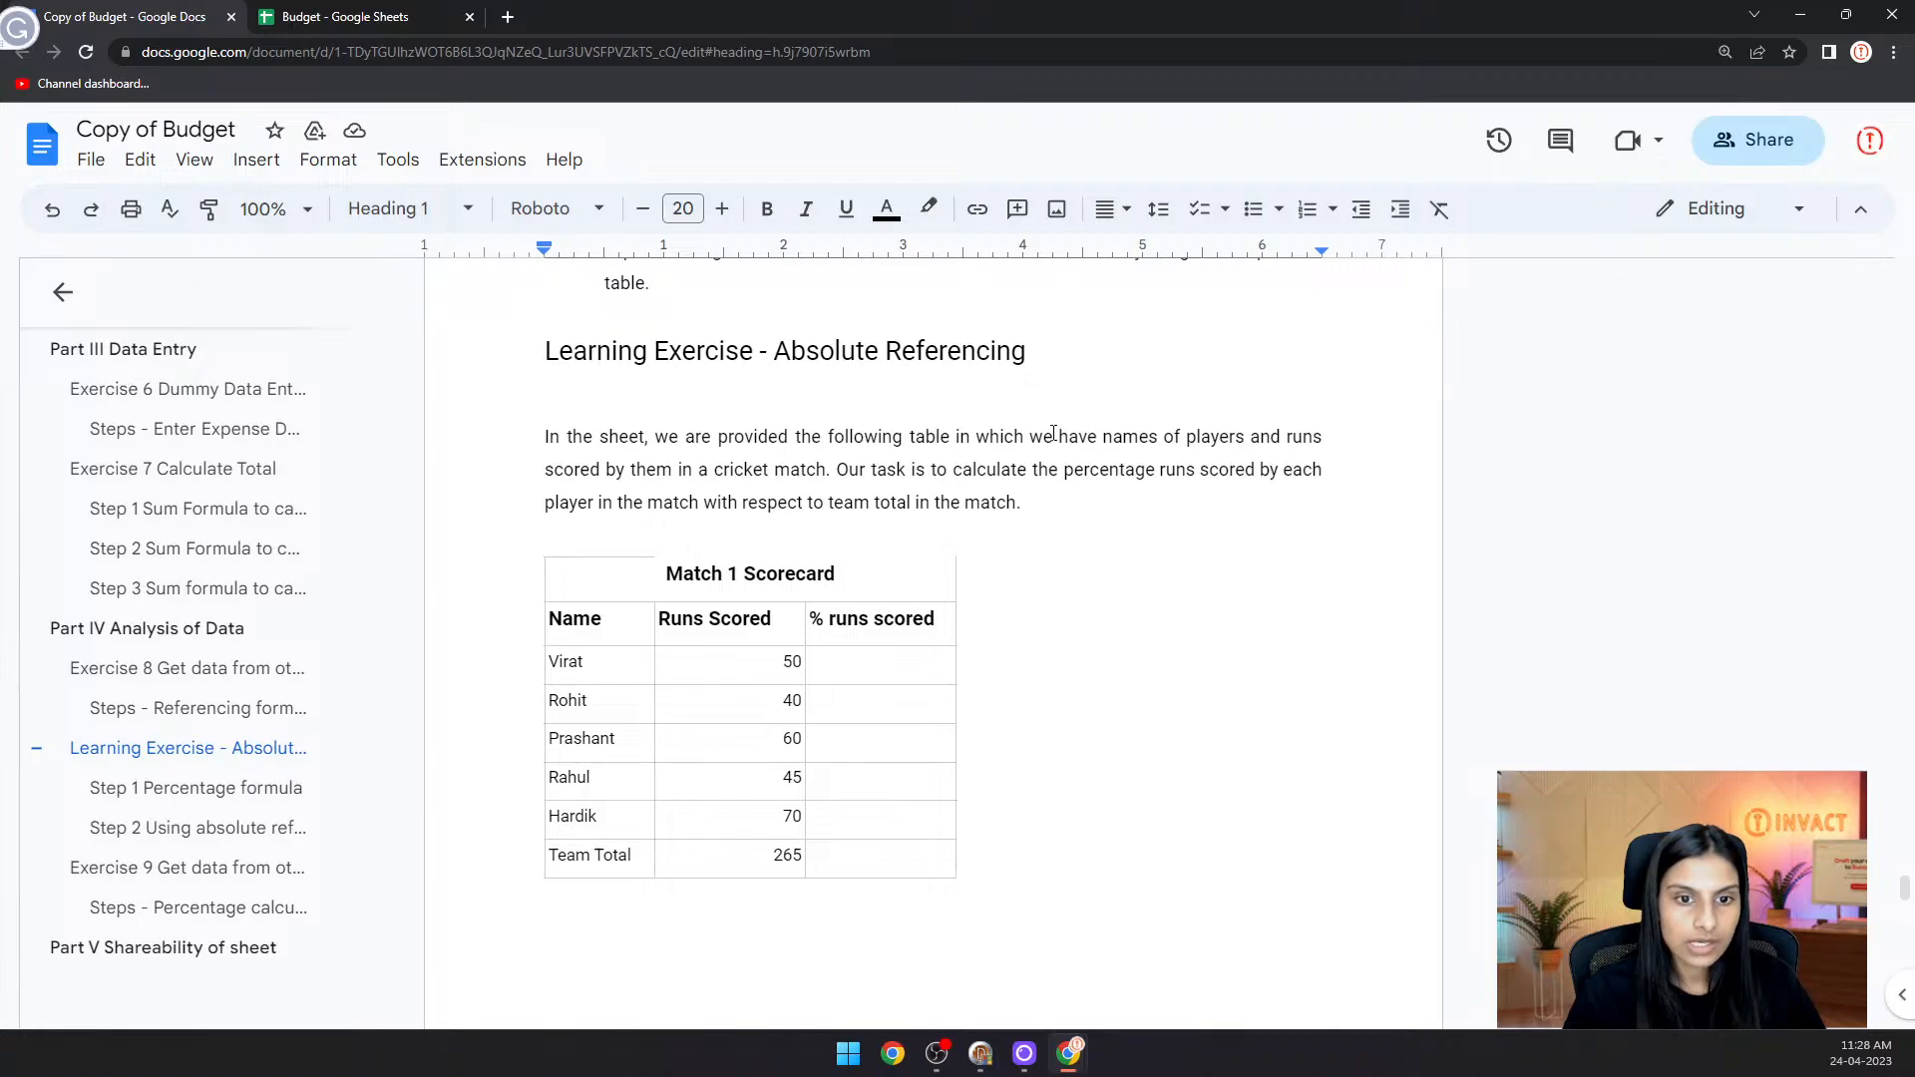
- Return to the Budget spreadsheet, add a new sheet and name it "Learning Exercise"
left_click(392, 17)
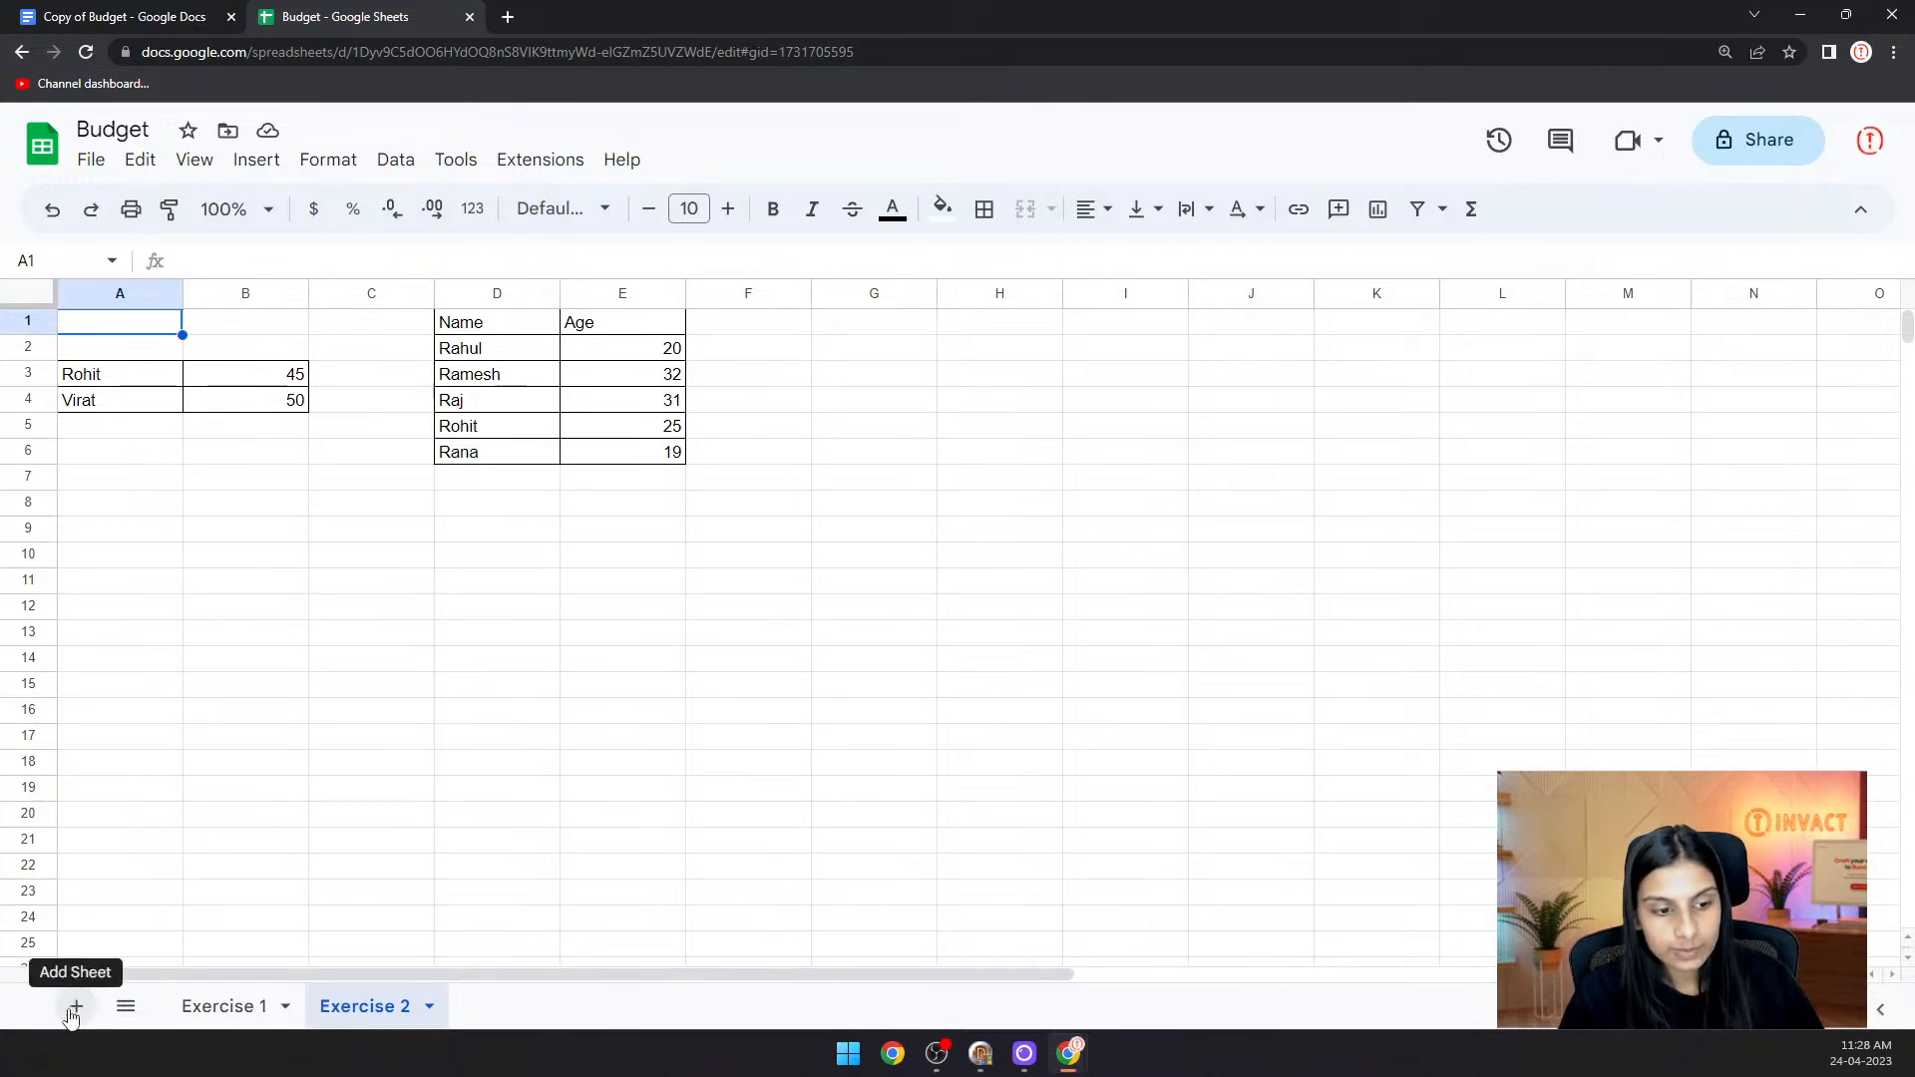
left_click(78, 1007)
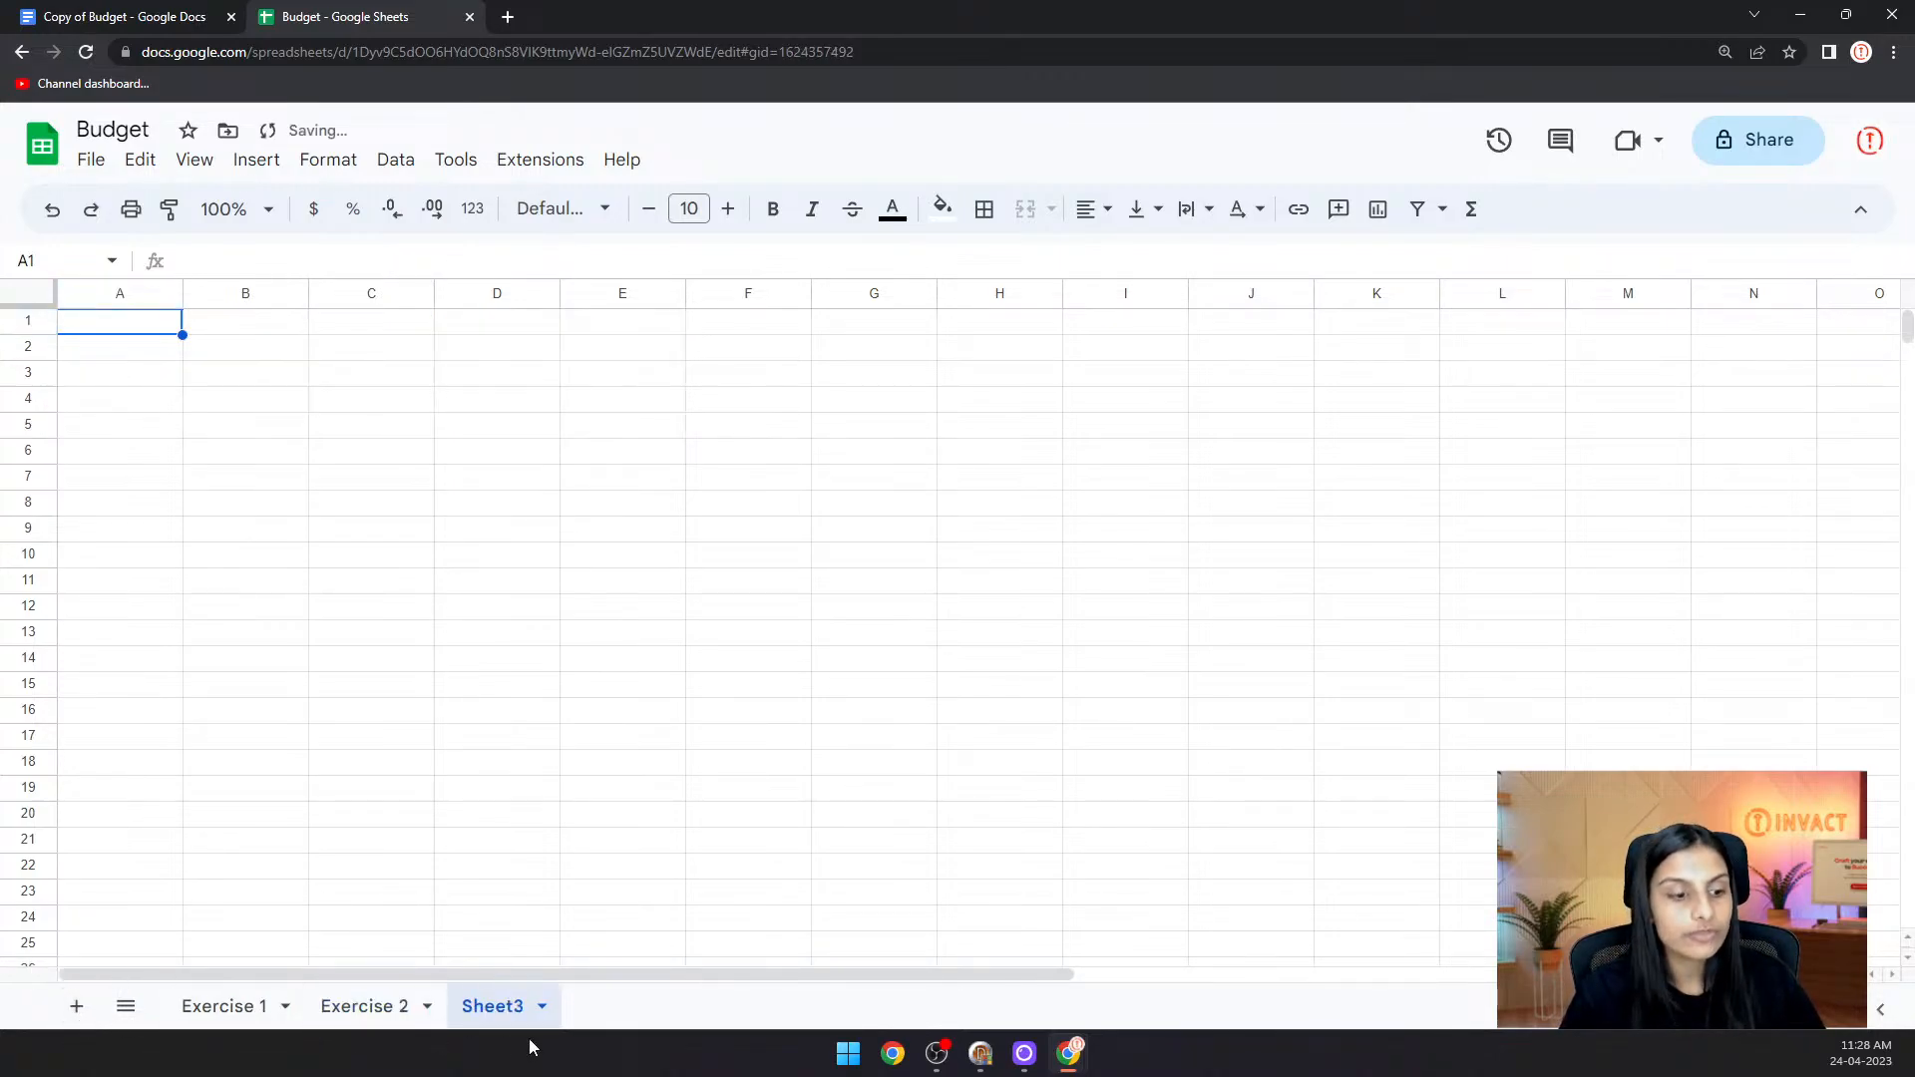
left_click(543, 1012)
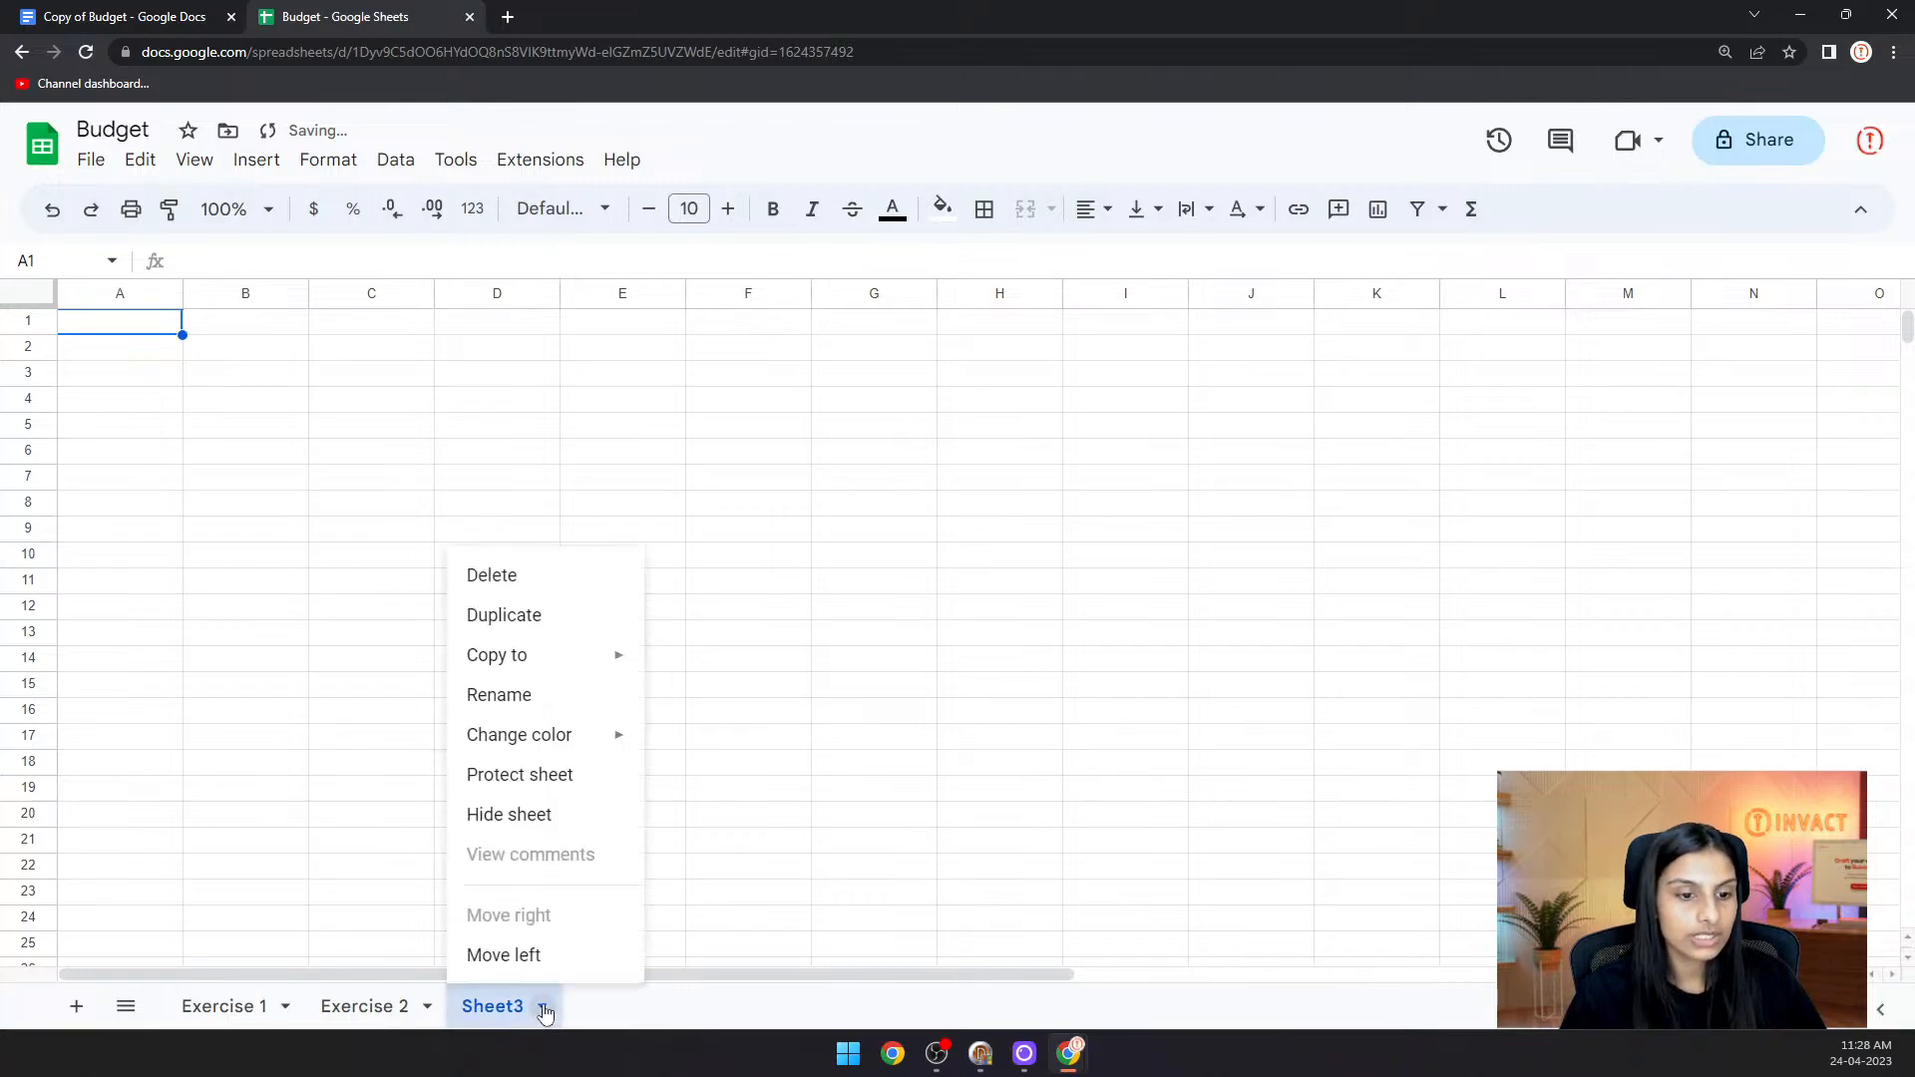
left_click(580, 703)
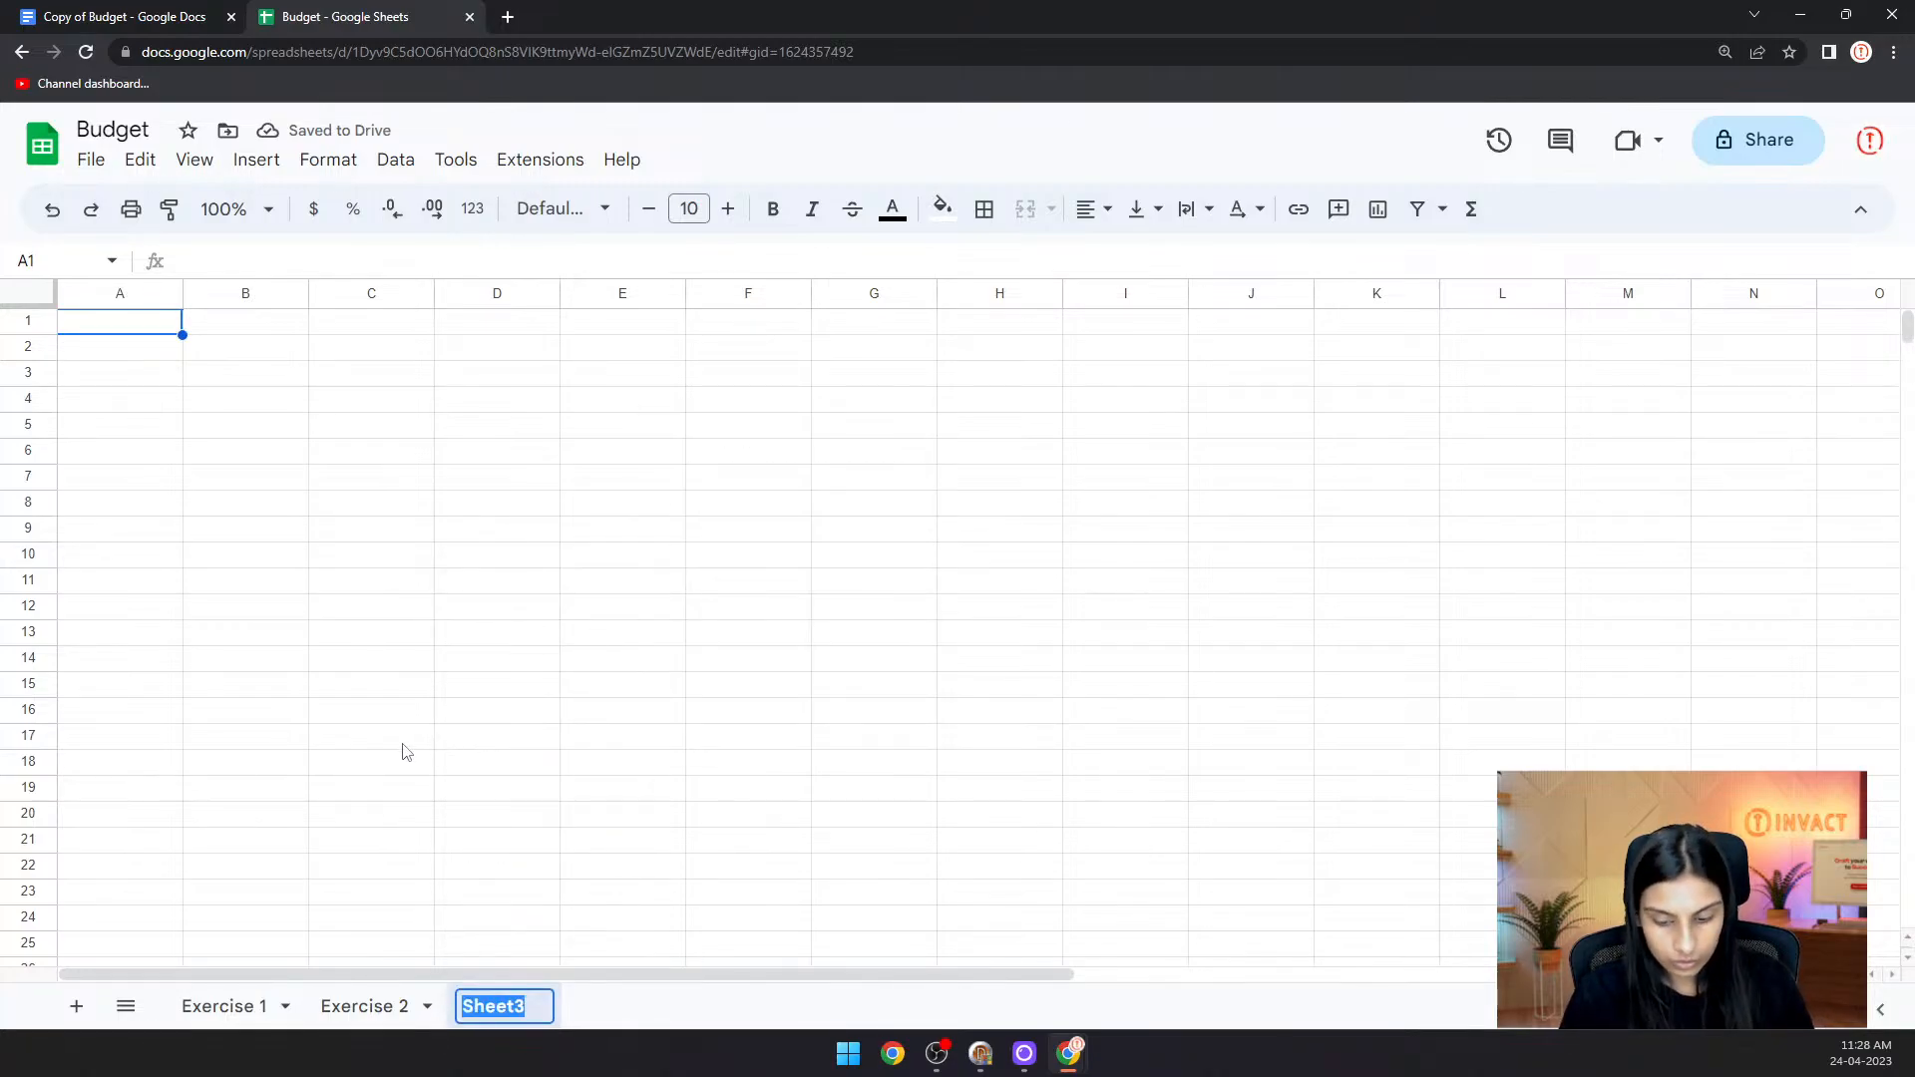
type("Learning ")
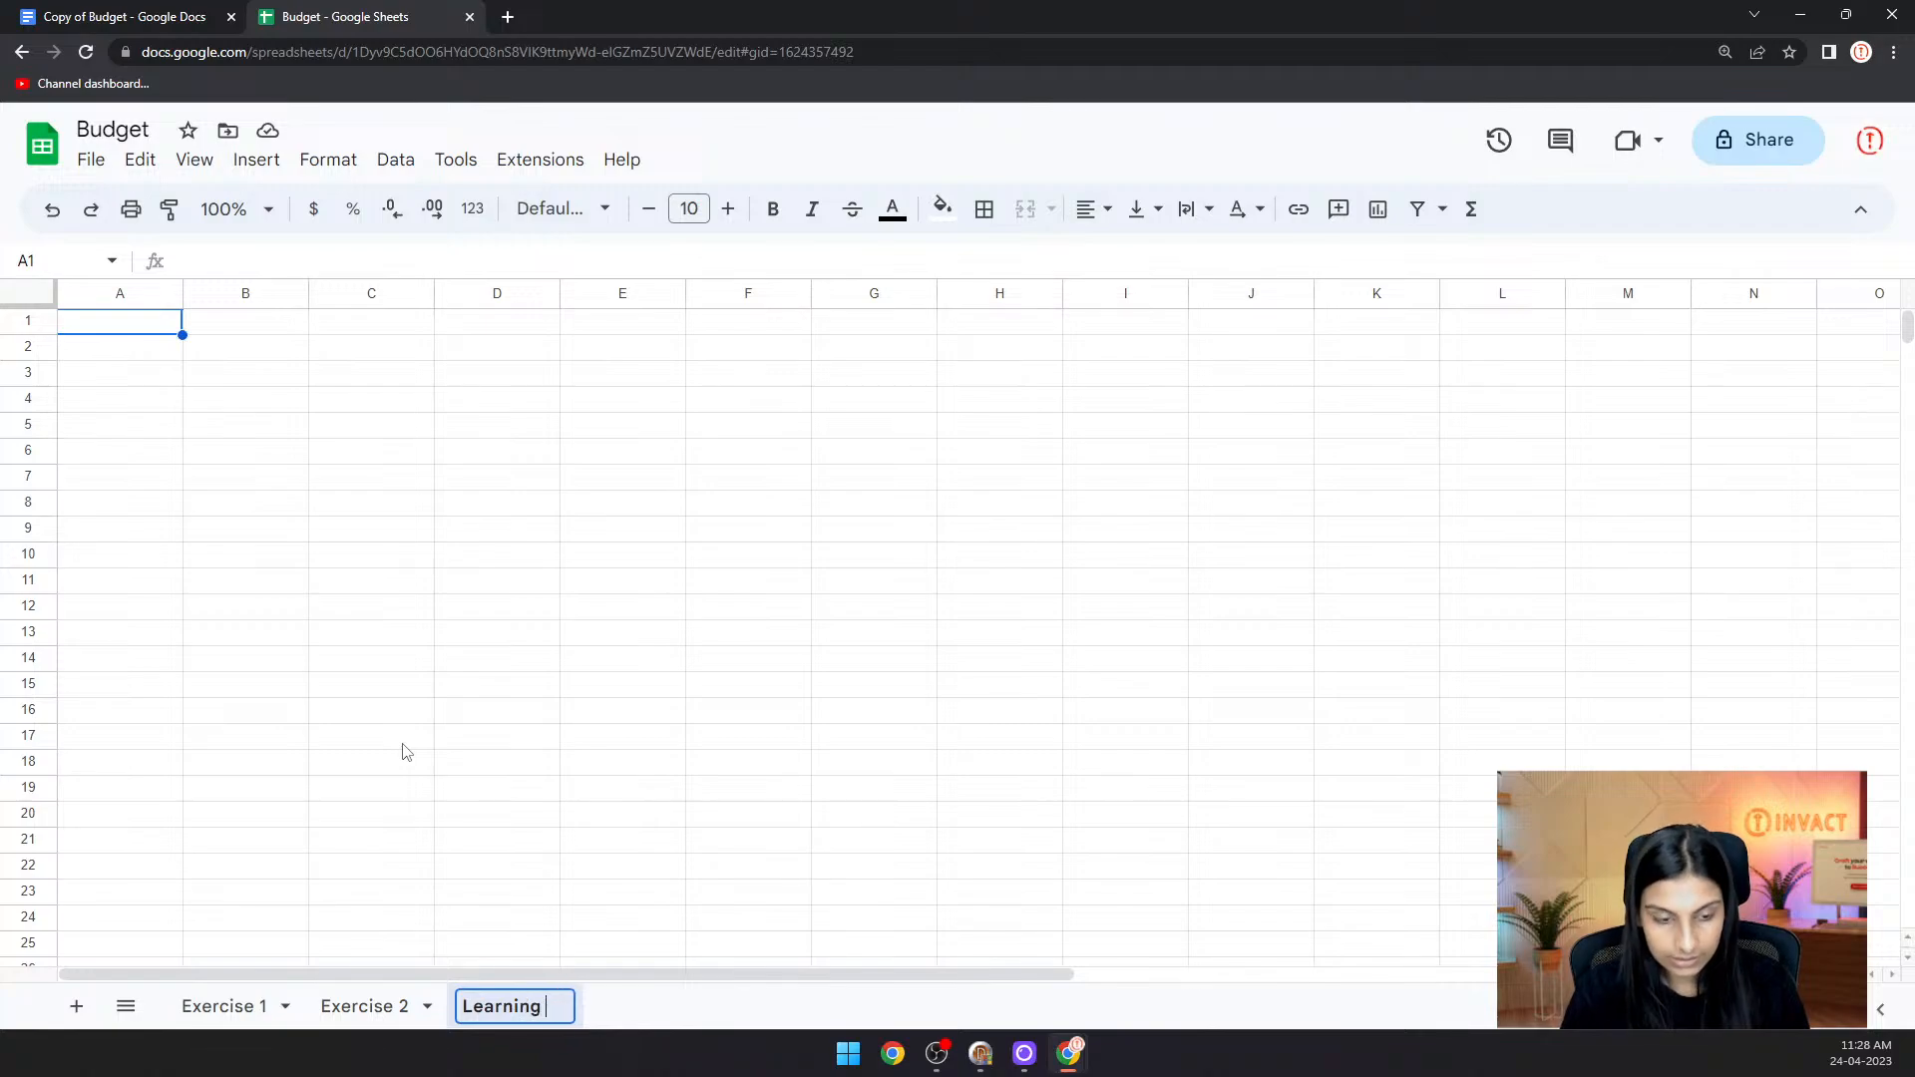
type("Exertcise")
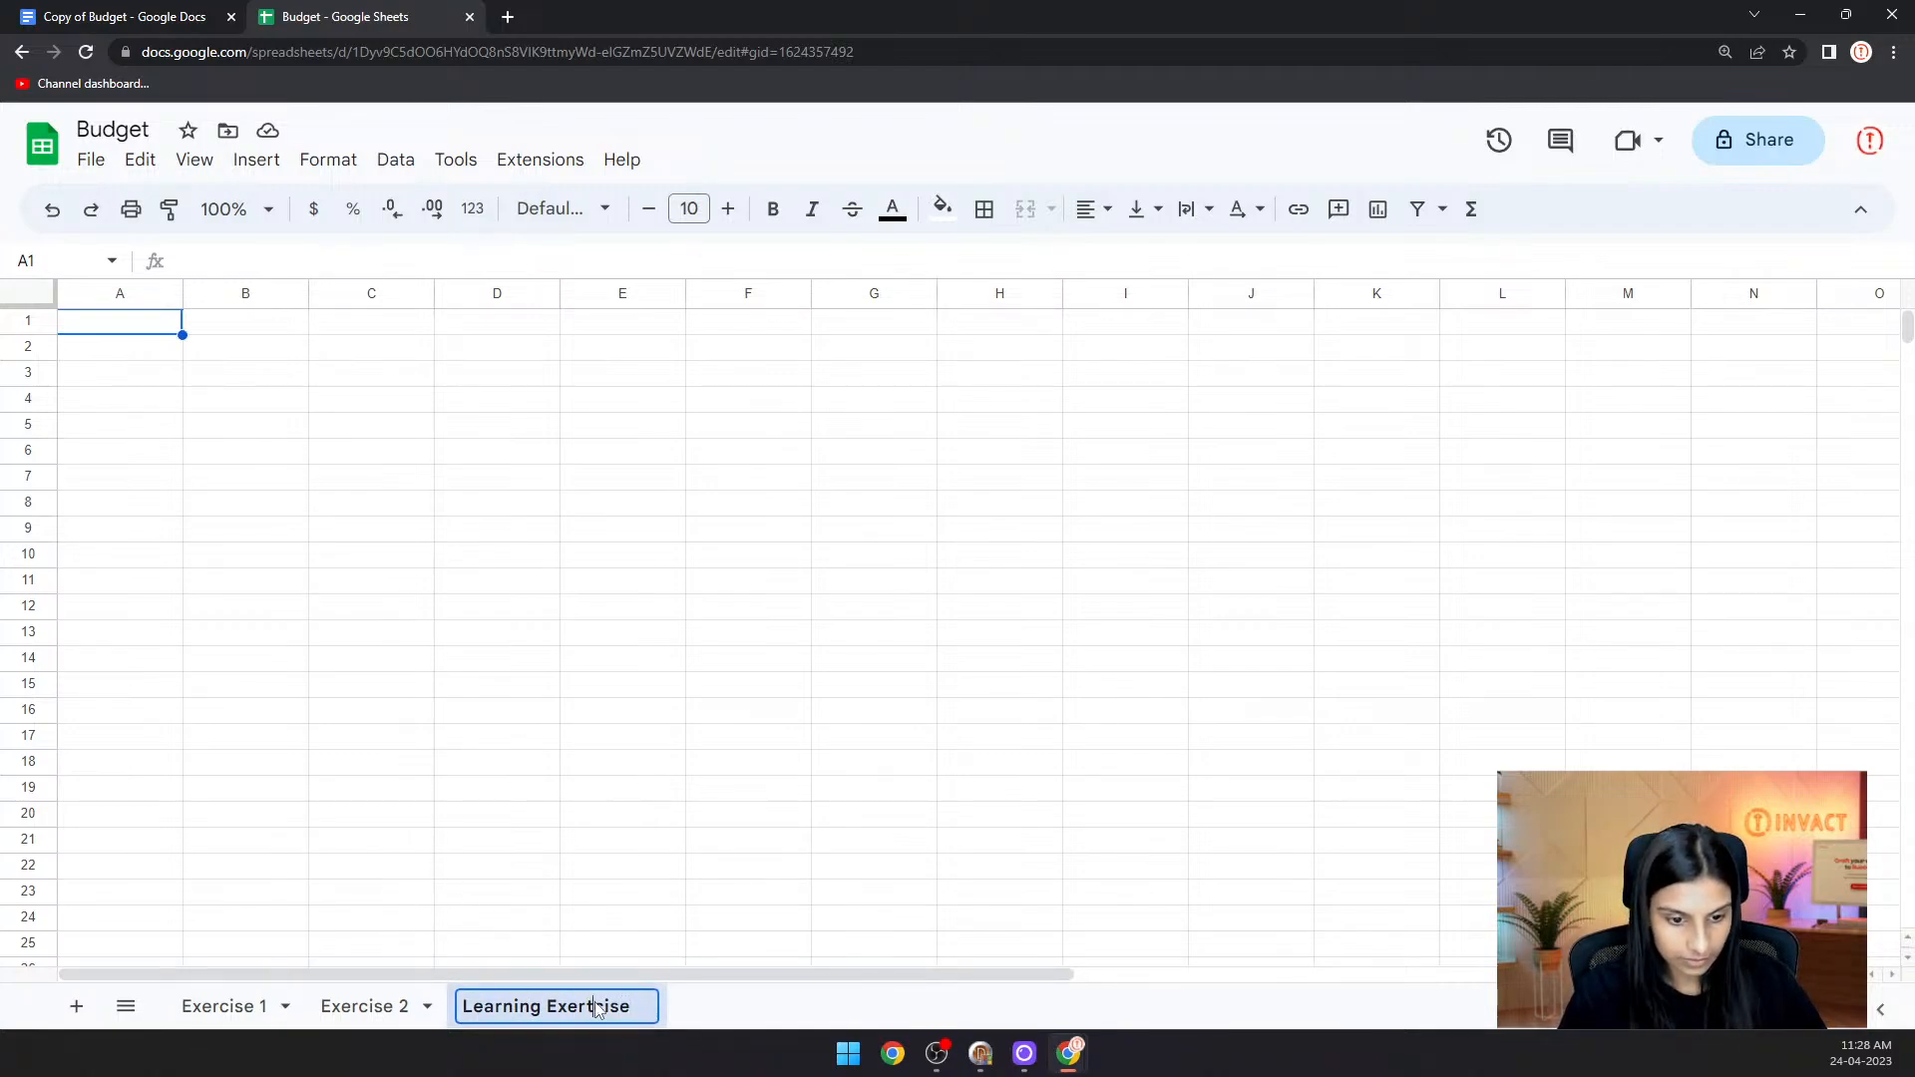
key("BackSpace")
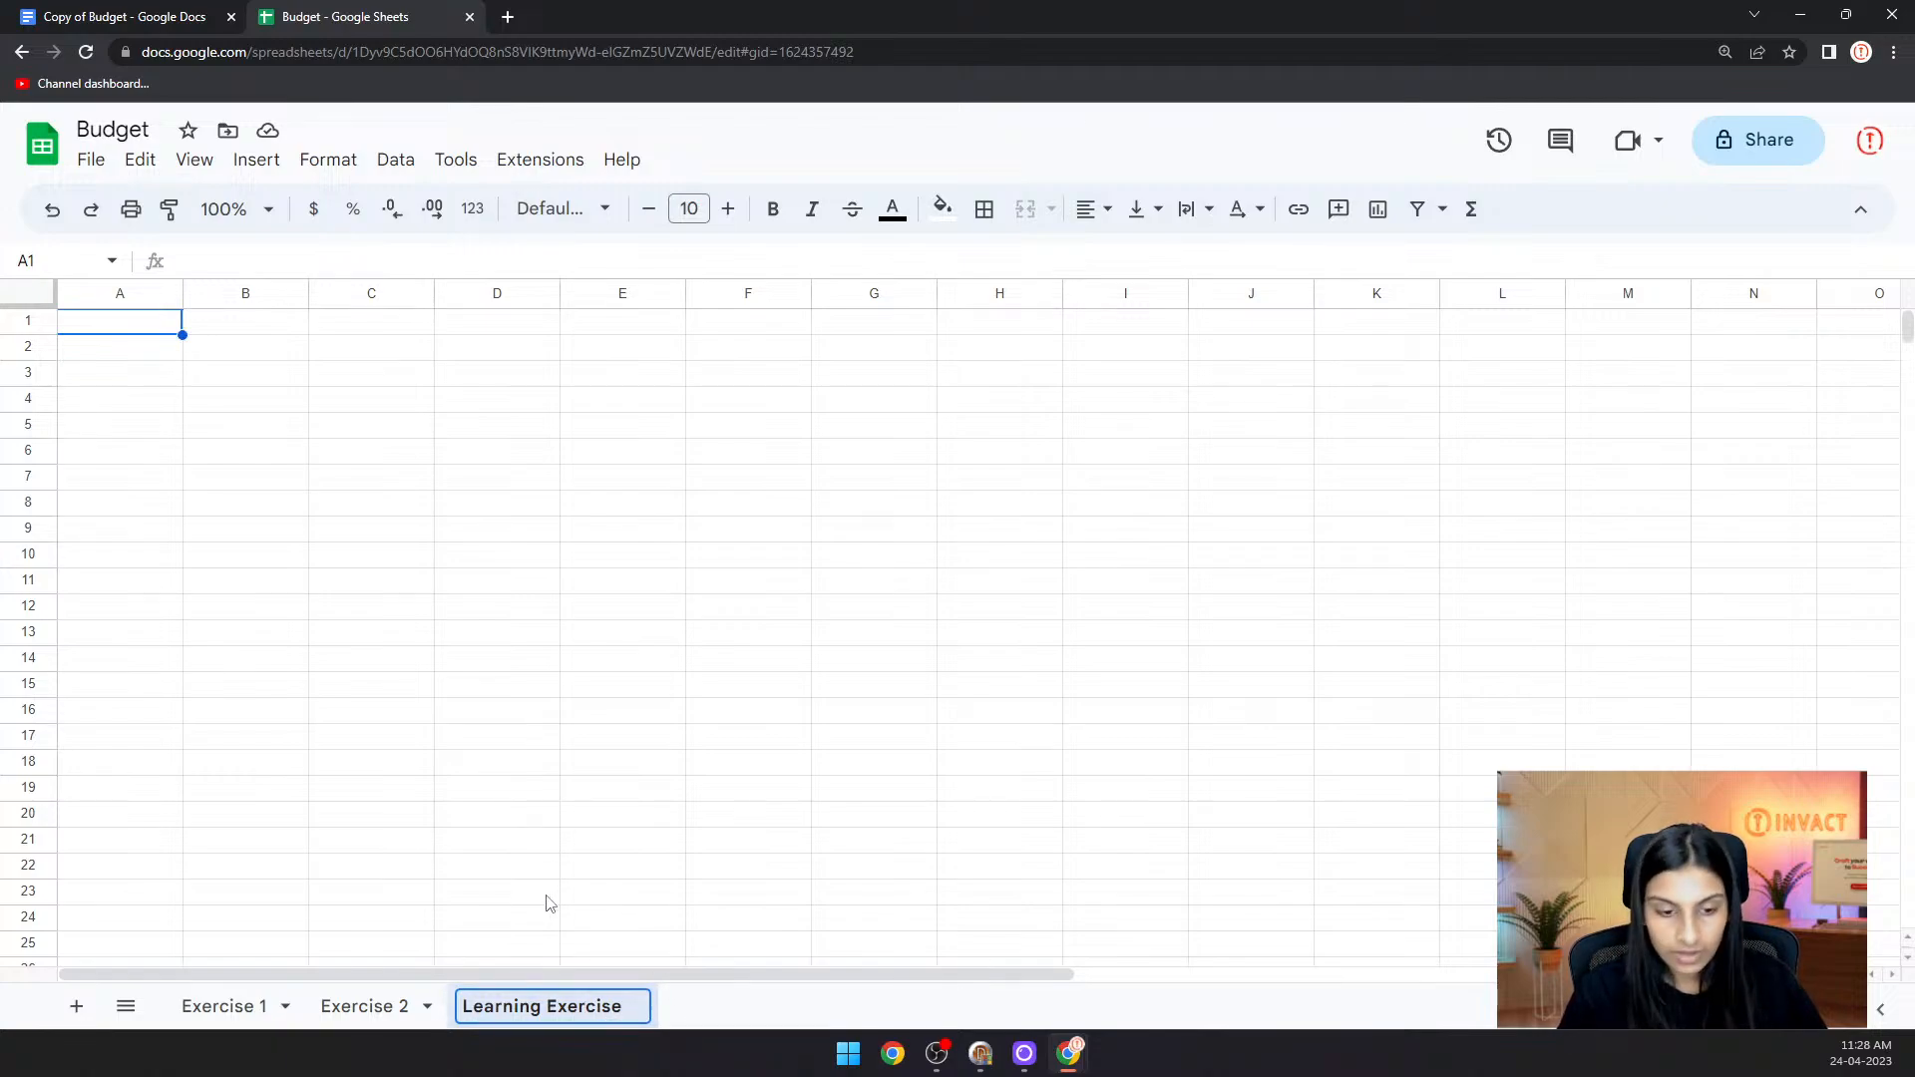
key("Return")
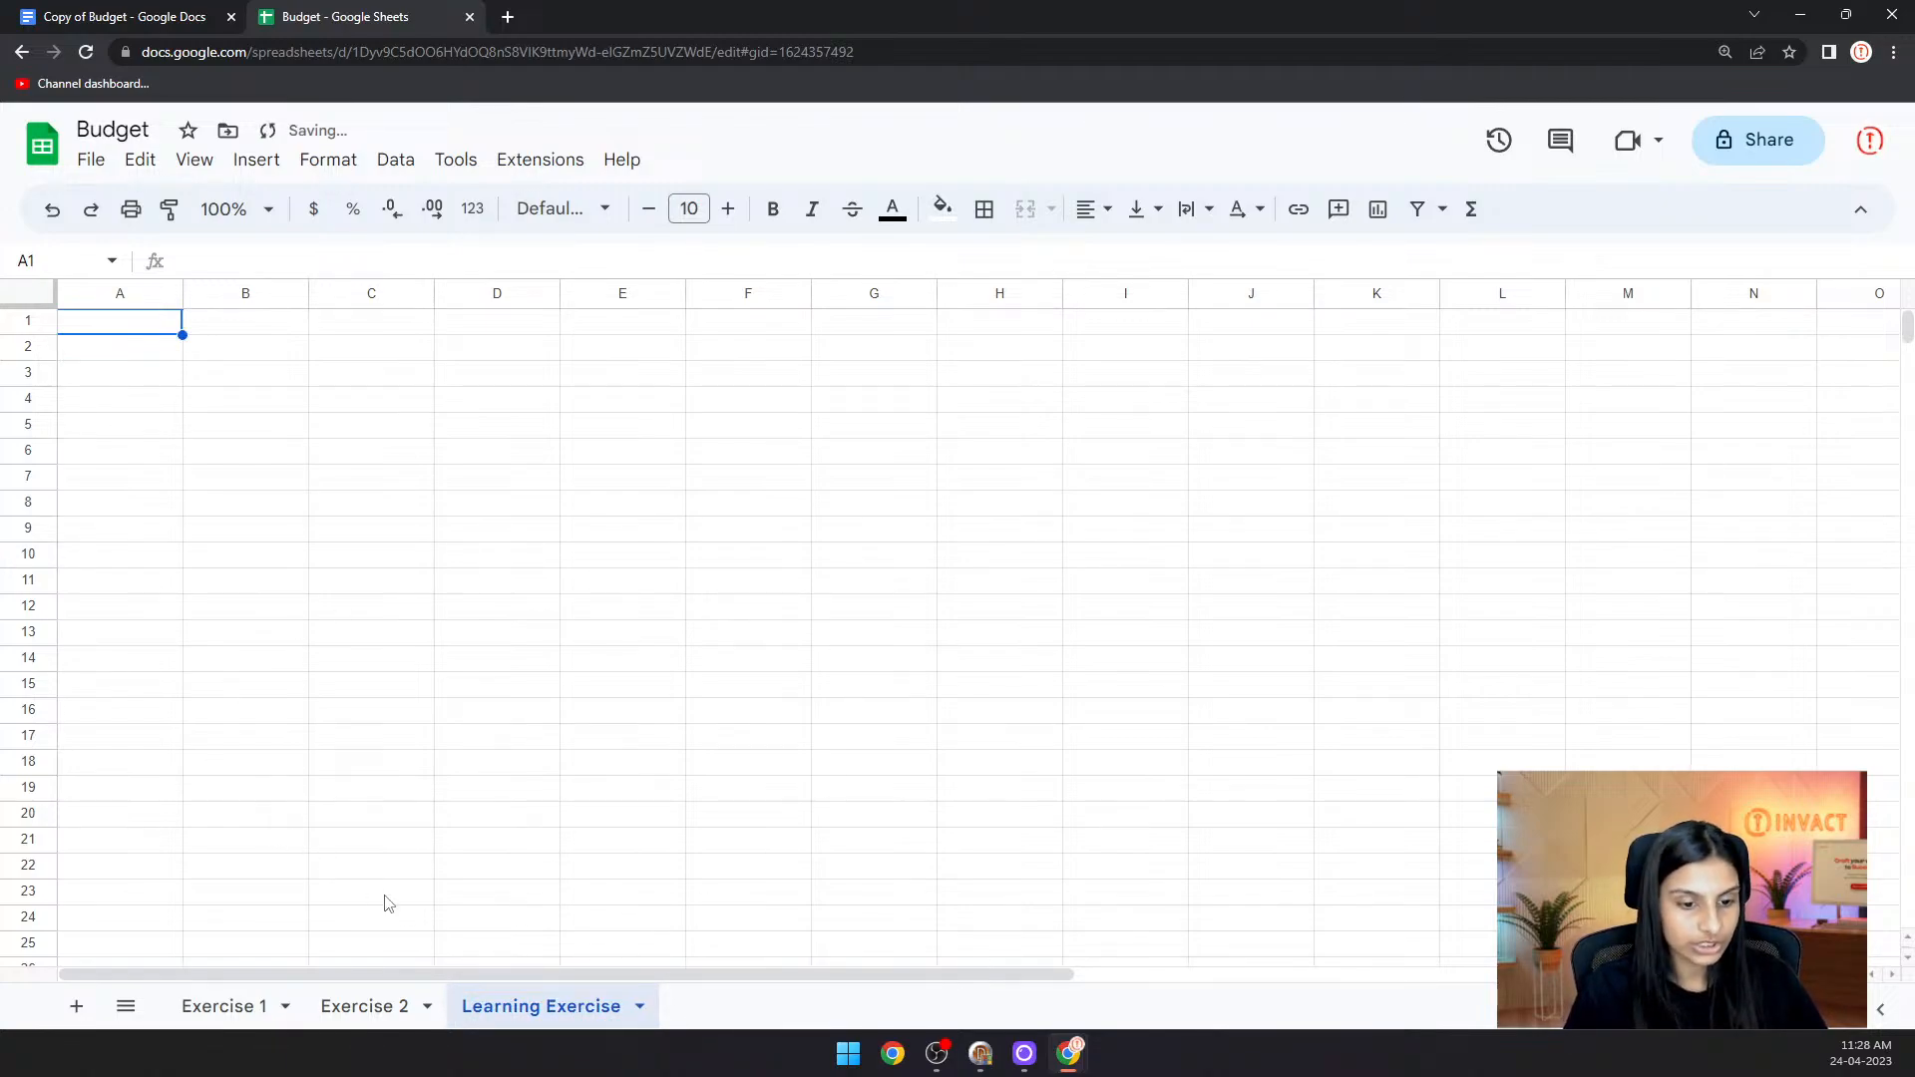
- Check the scorecard table in the Copy of Budget document and enter the title "Match 1 scorecard" in A1 of the Learning Exercise sheet
left_click(181, 16)
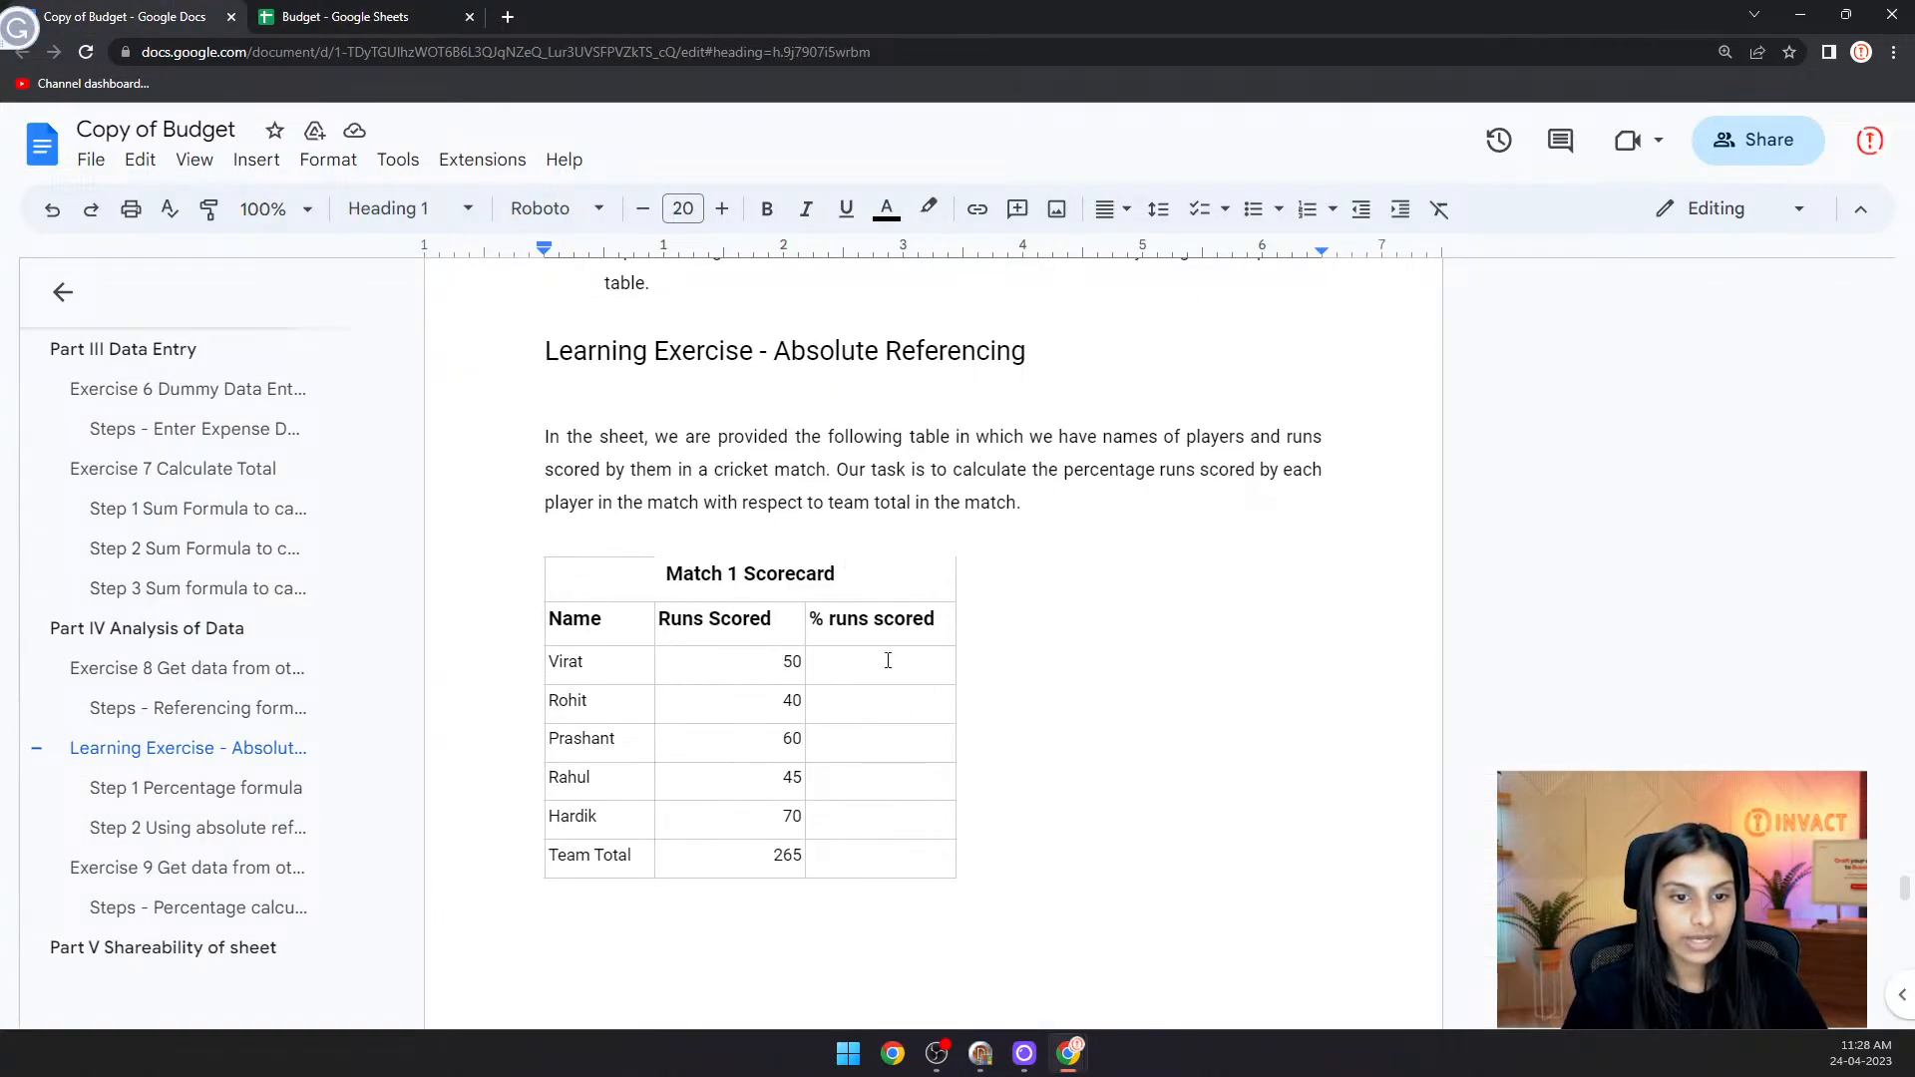
left_click(322, 20)
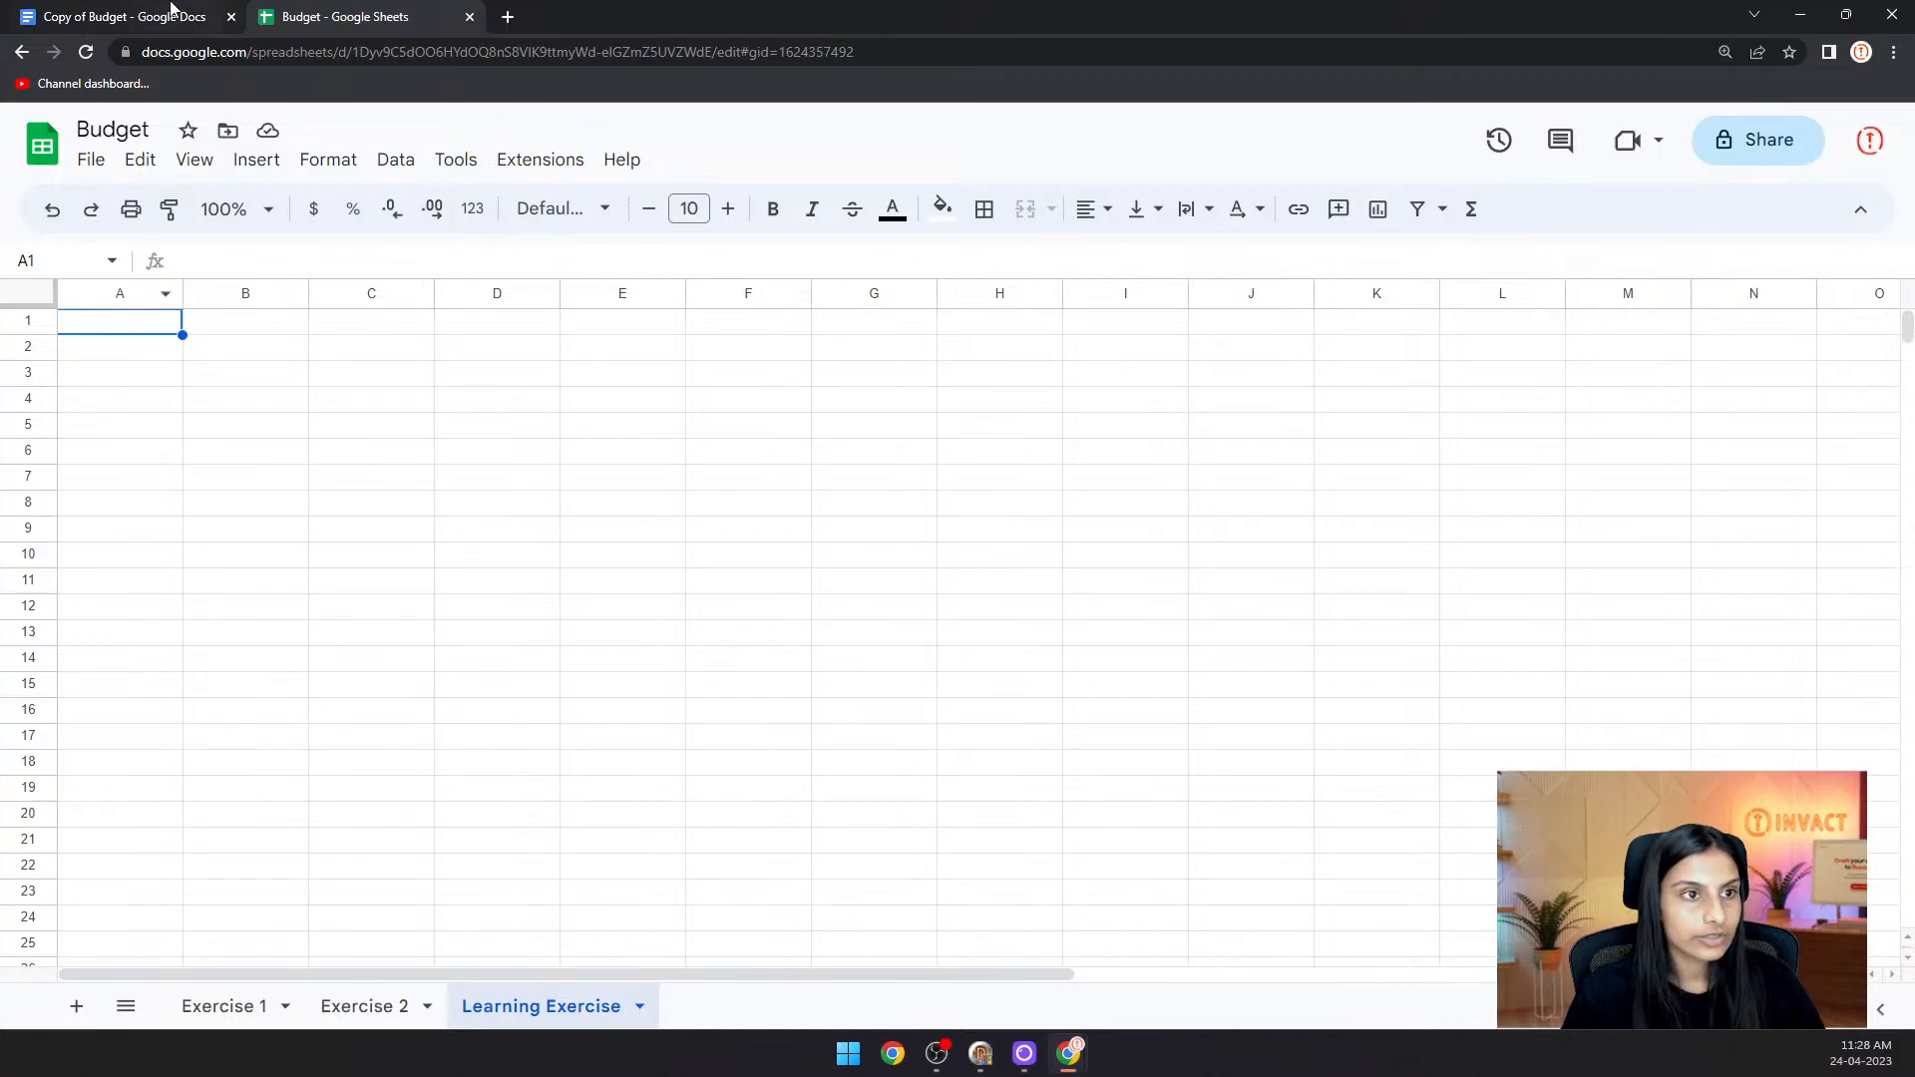
left_click(171, 15)
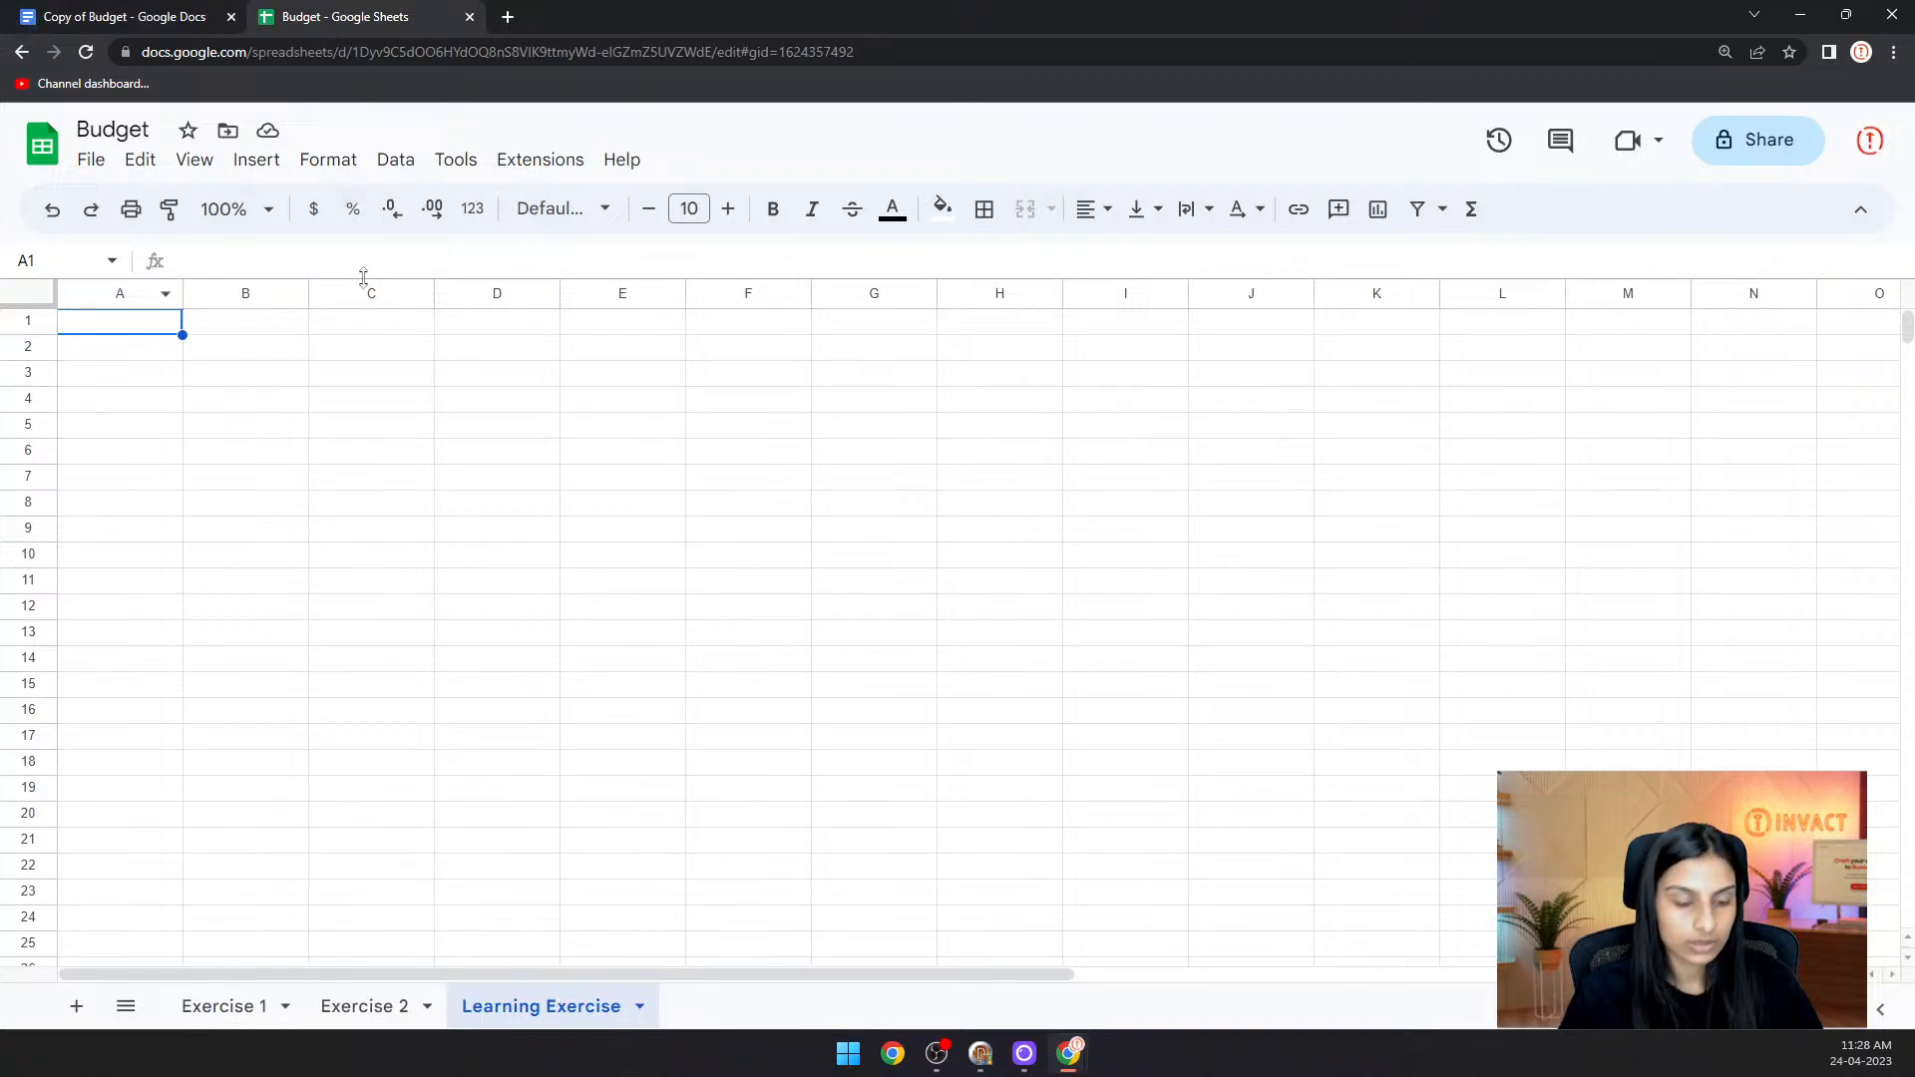
type("Match")
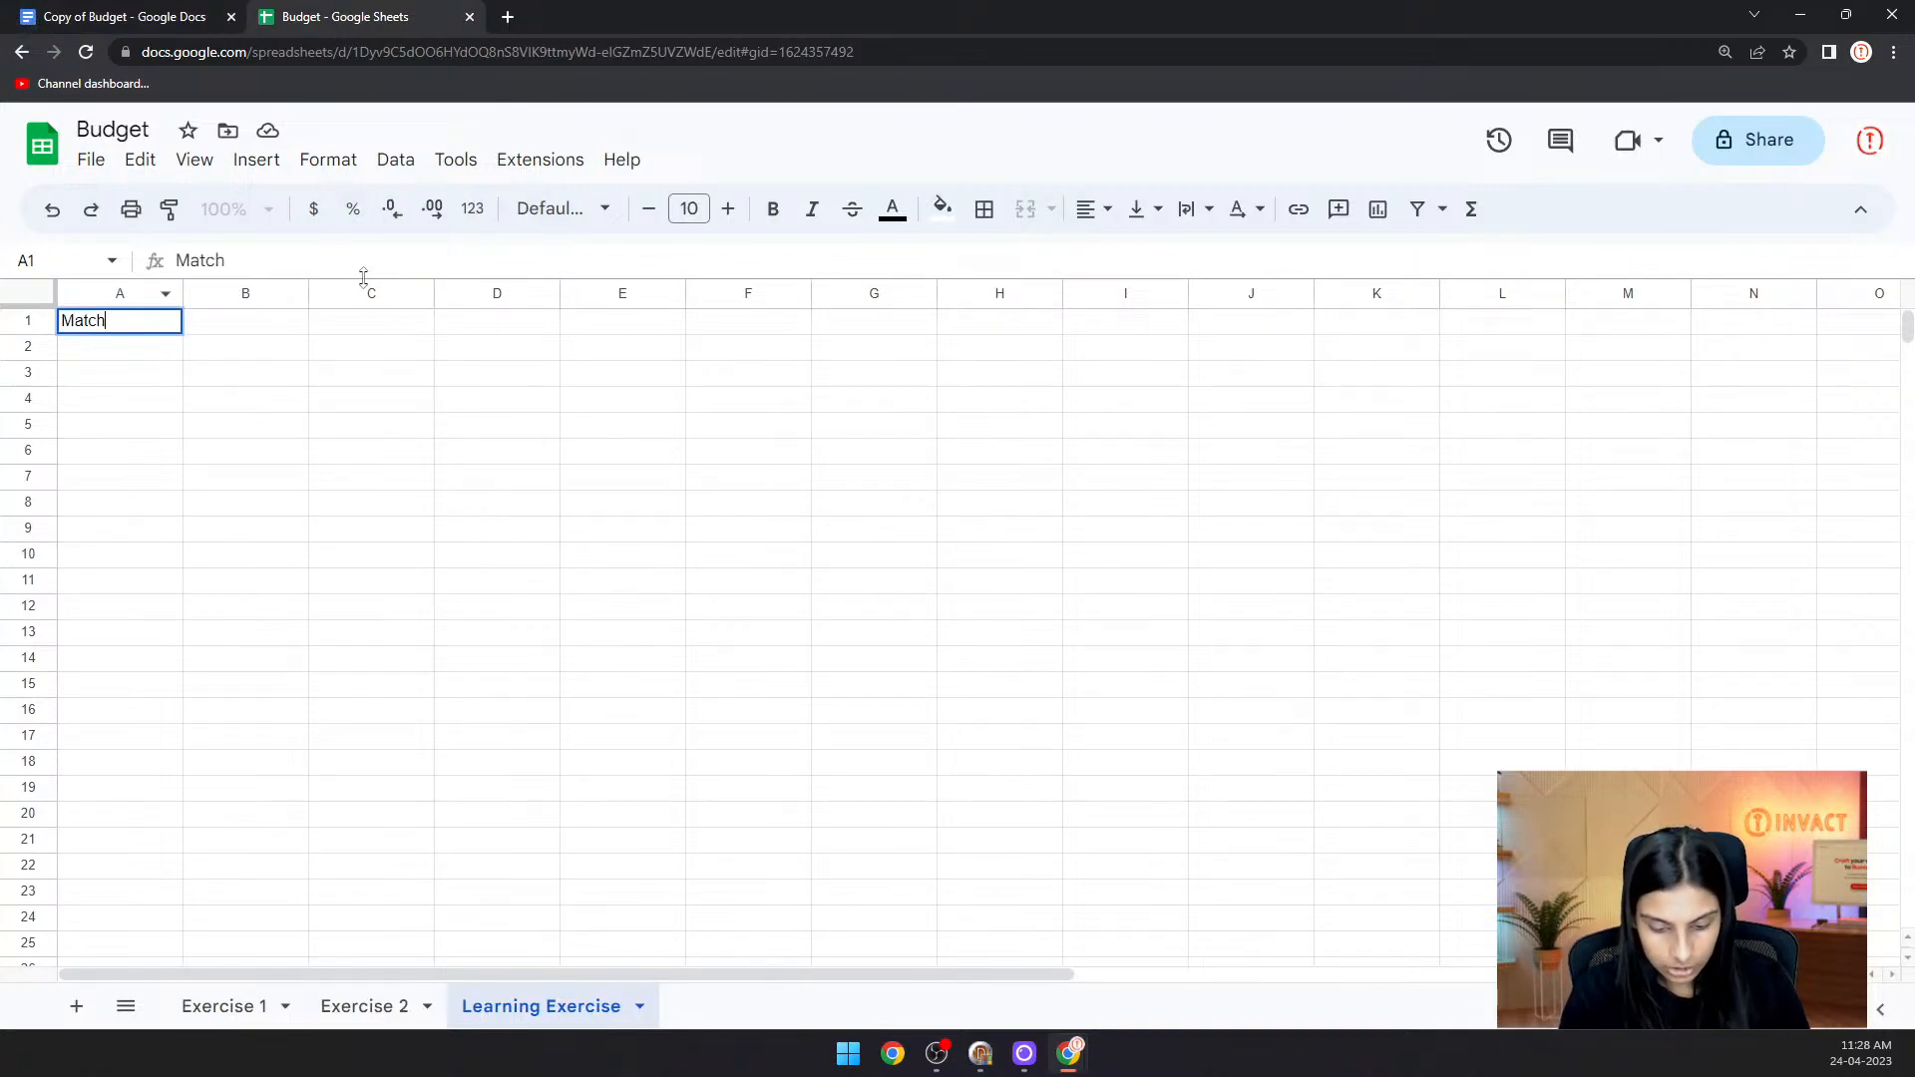
type(" 1 scorecard")
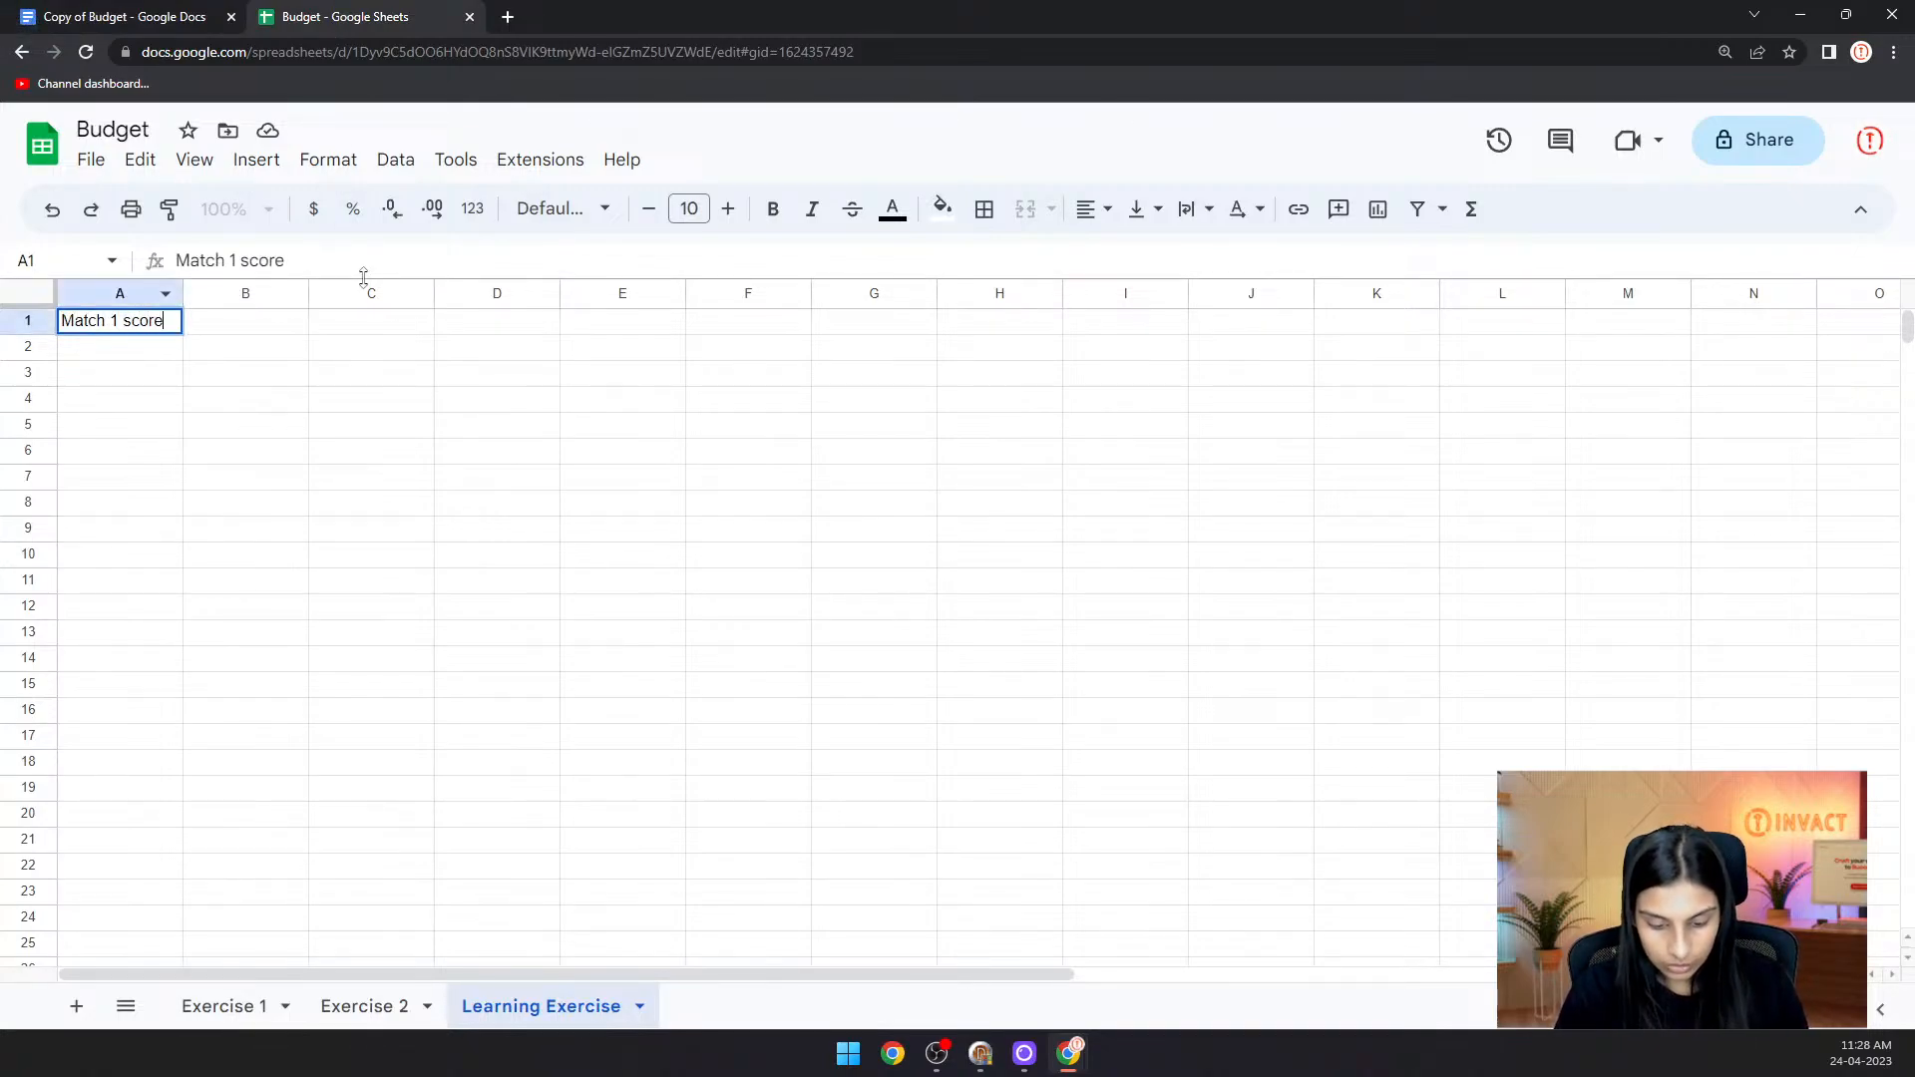
left_click(319, 331)
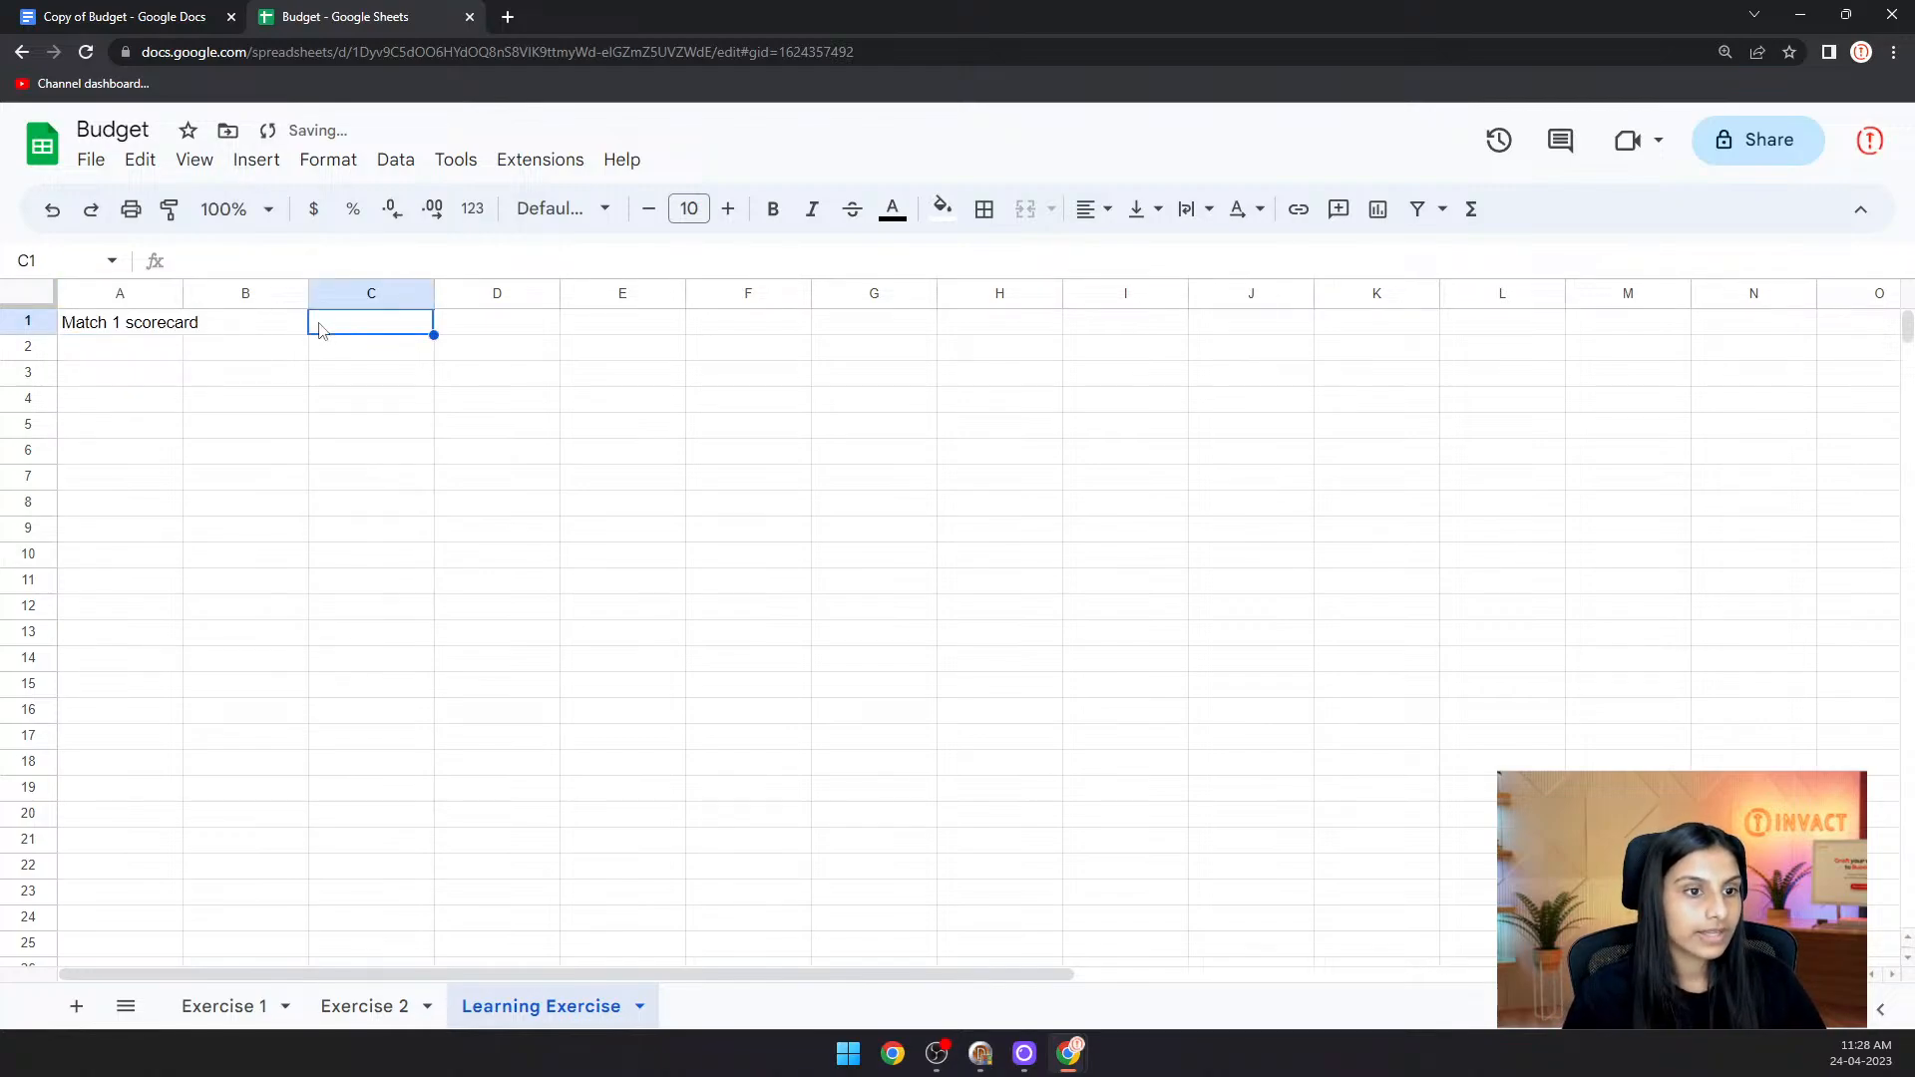
- Merge A1:C1 across the scorecard title, then center the title horizontally and make it bold
left_click(133, 328)
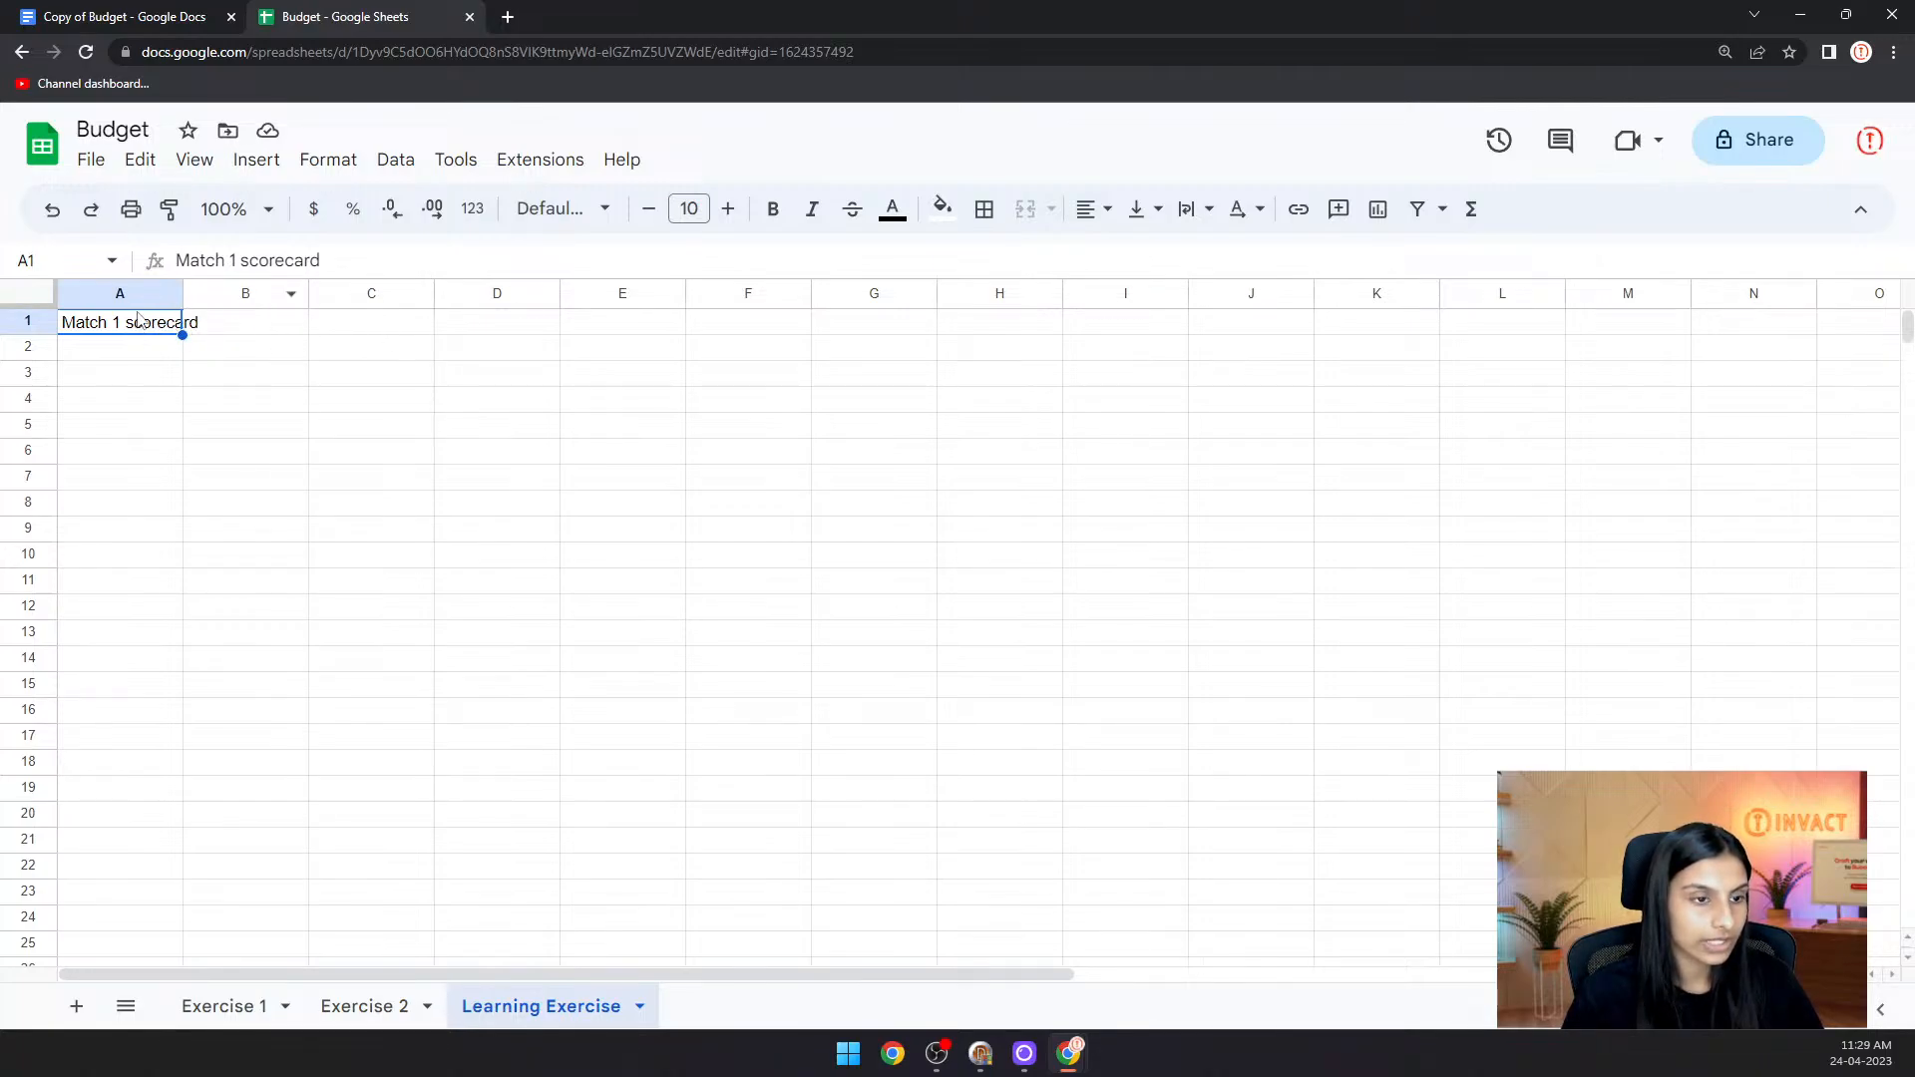
left_click_drag(147, 329, 312, 334)
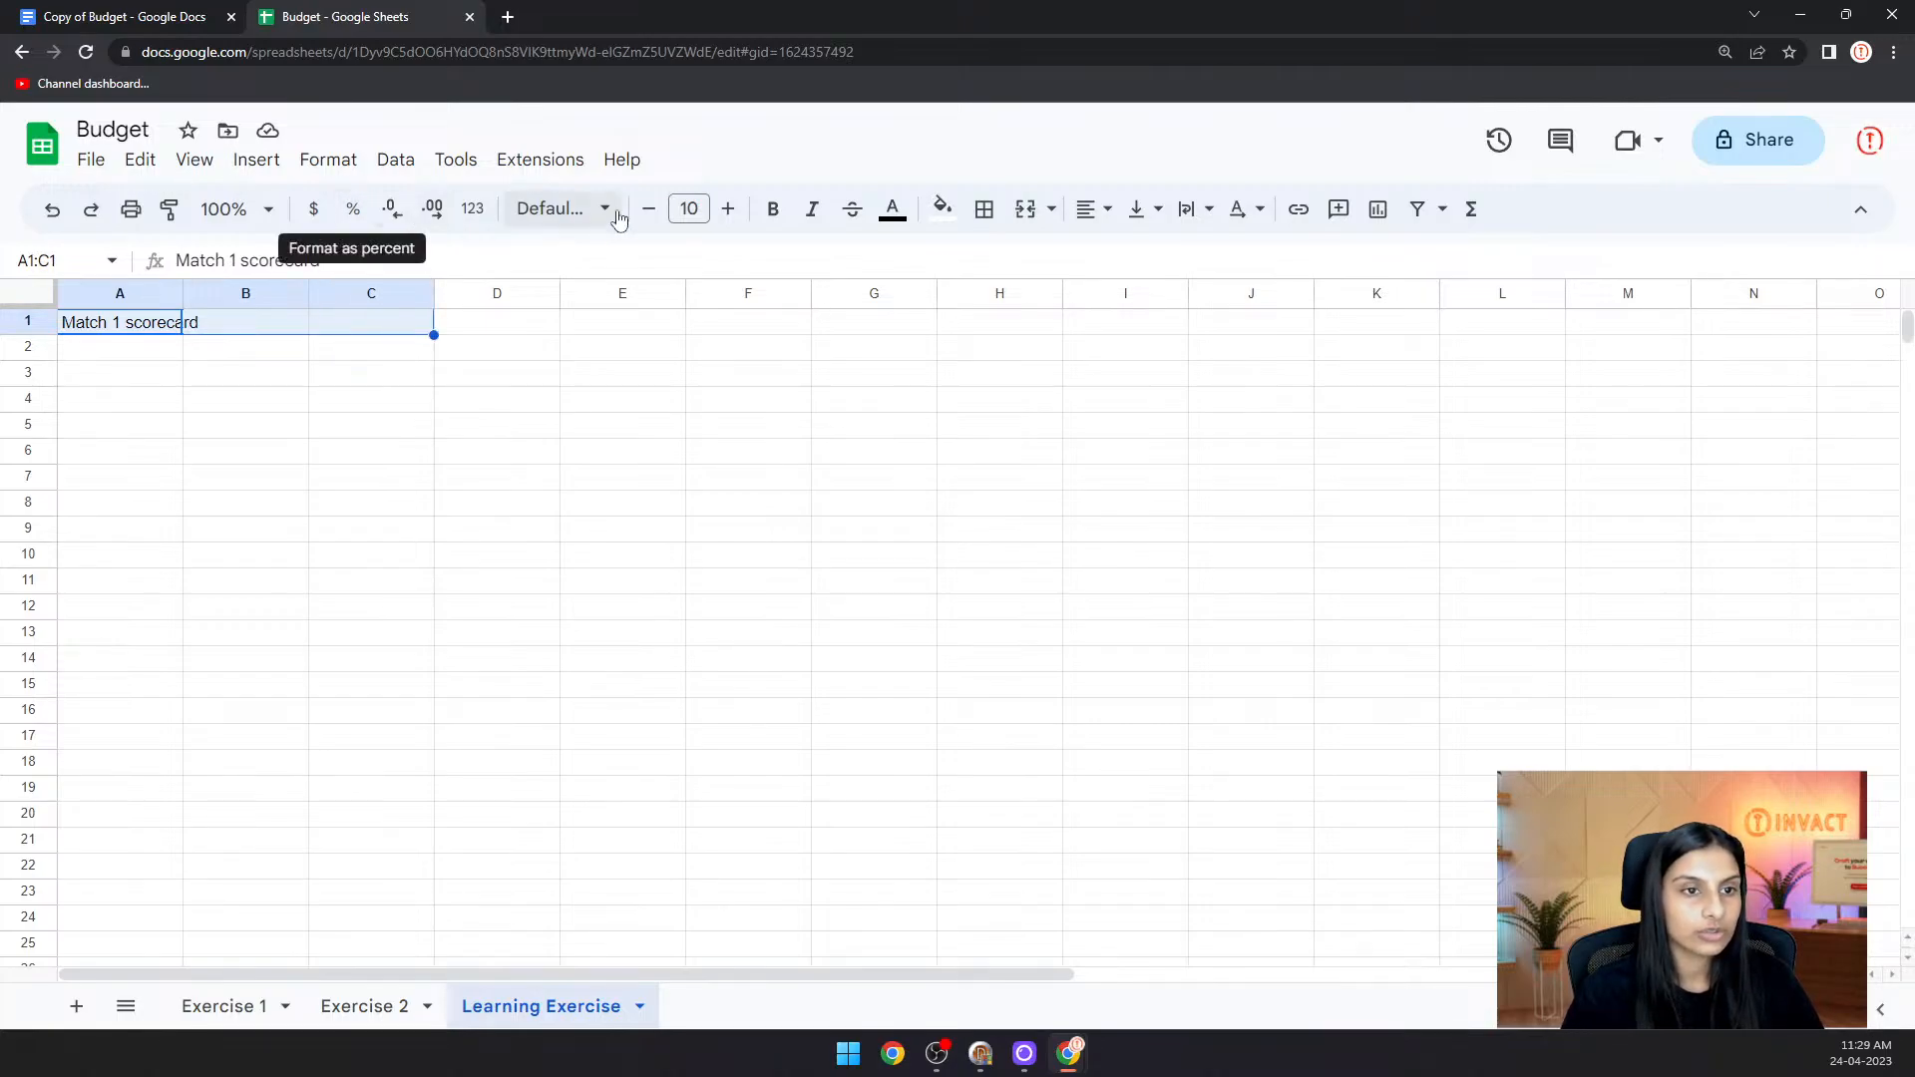
left_click(1026, 211)
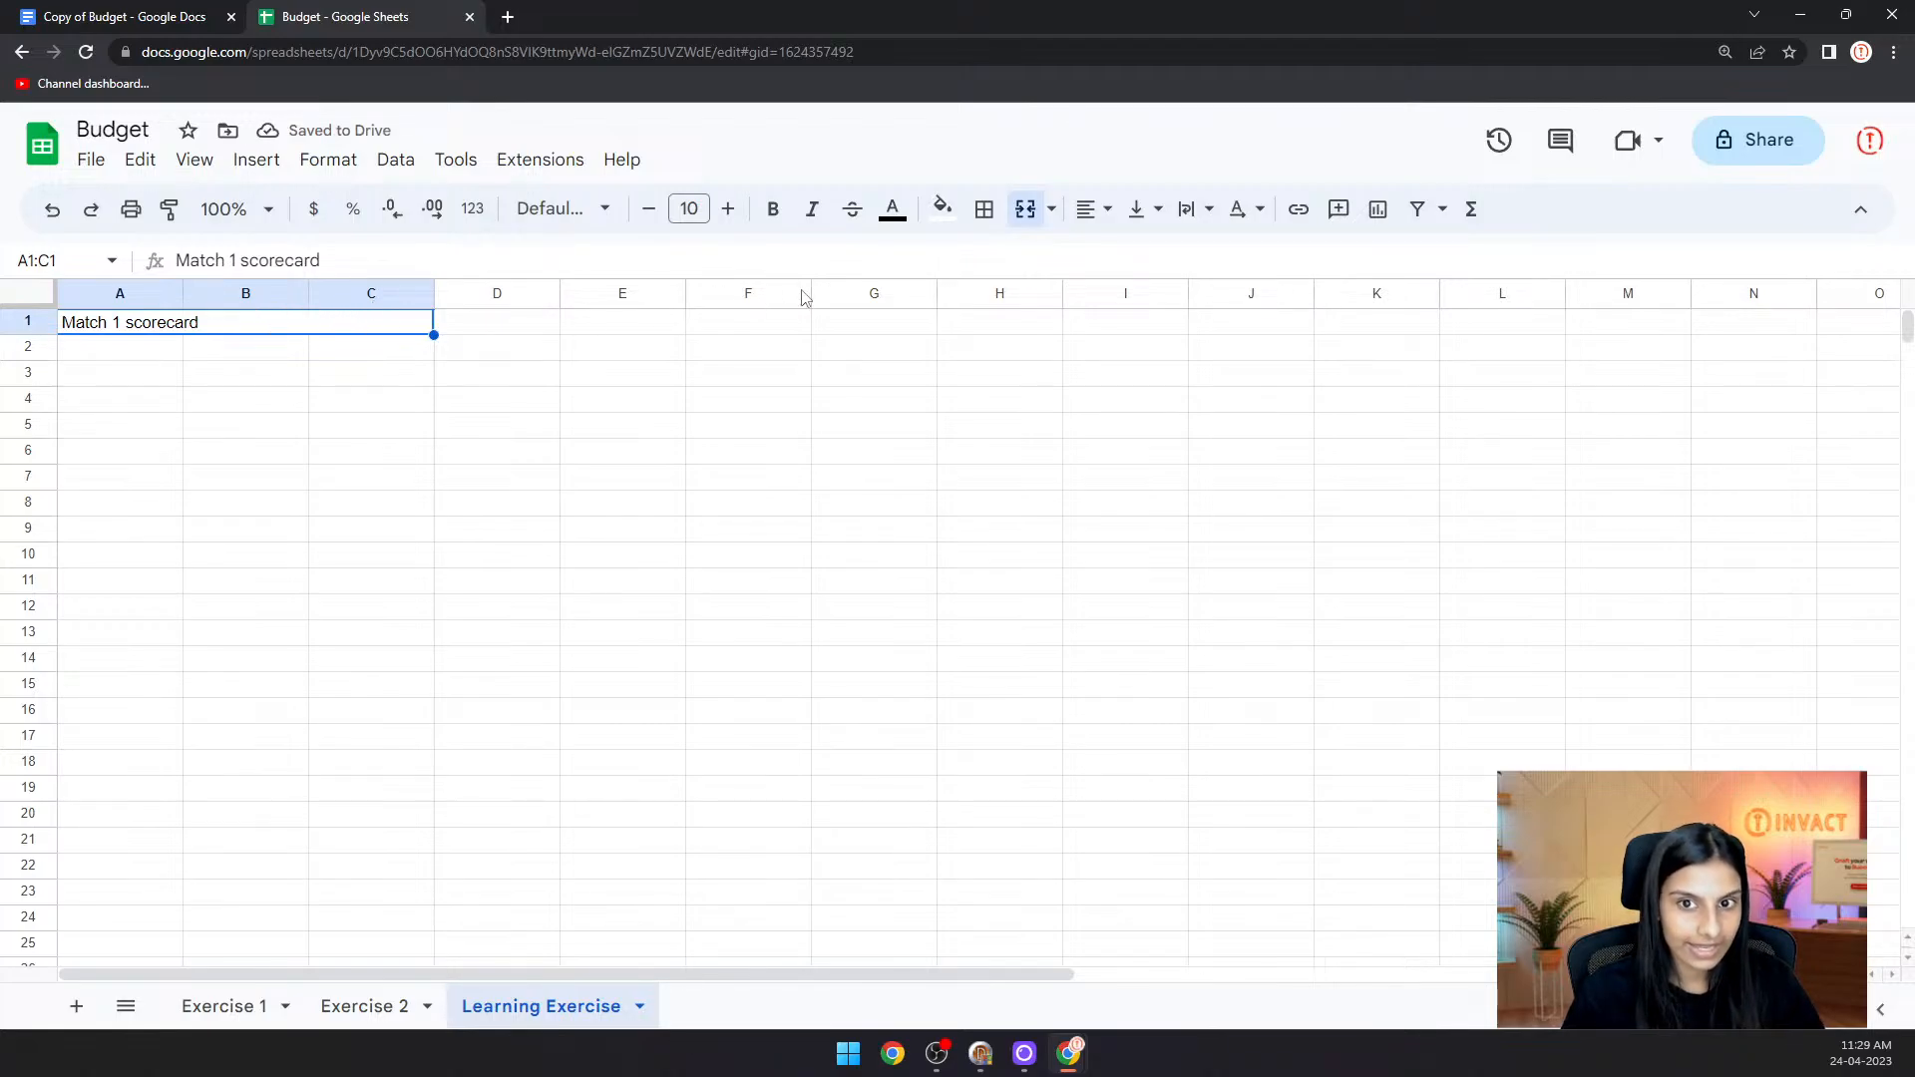
left_click(1097, 212)
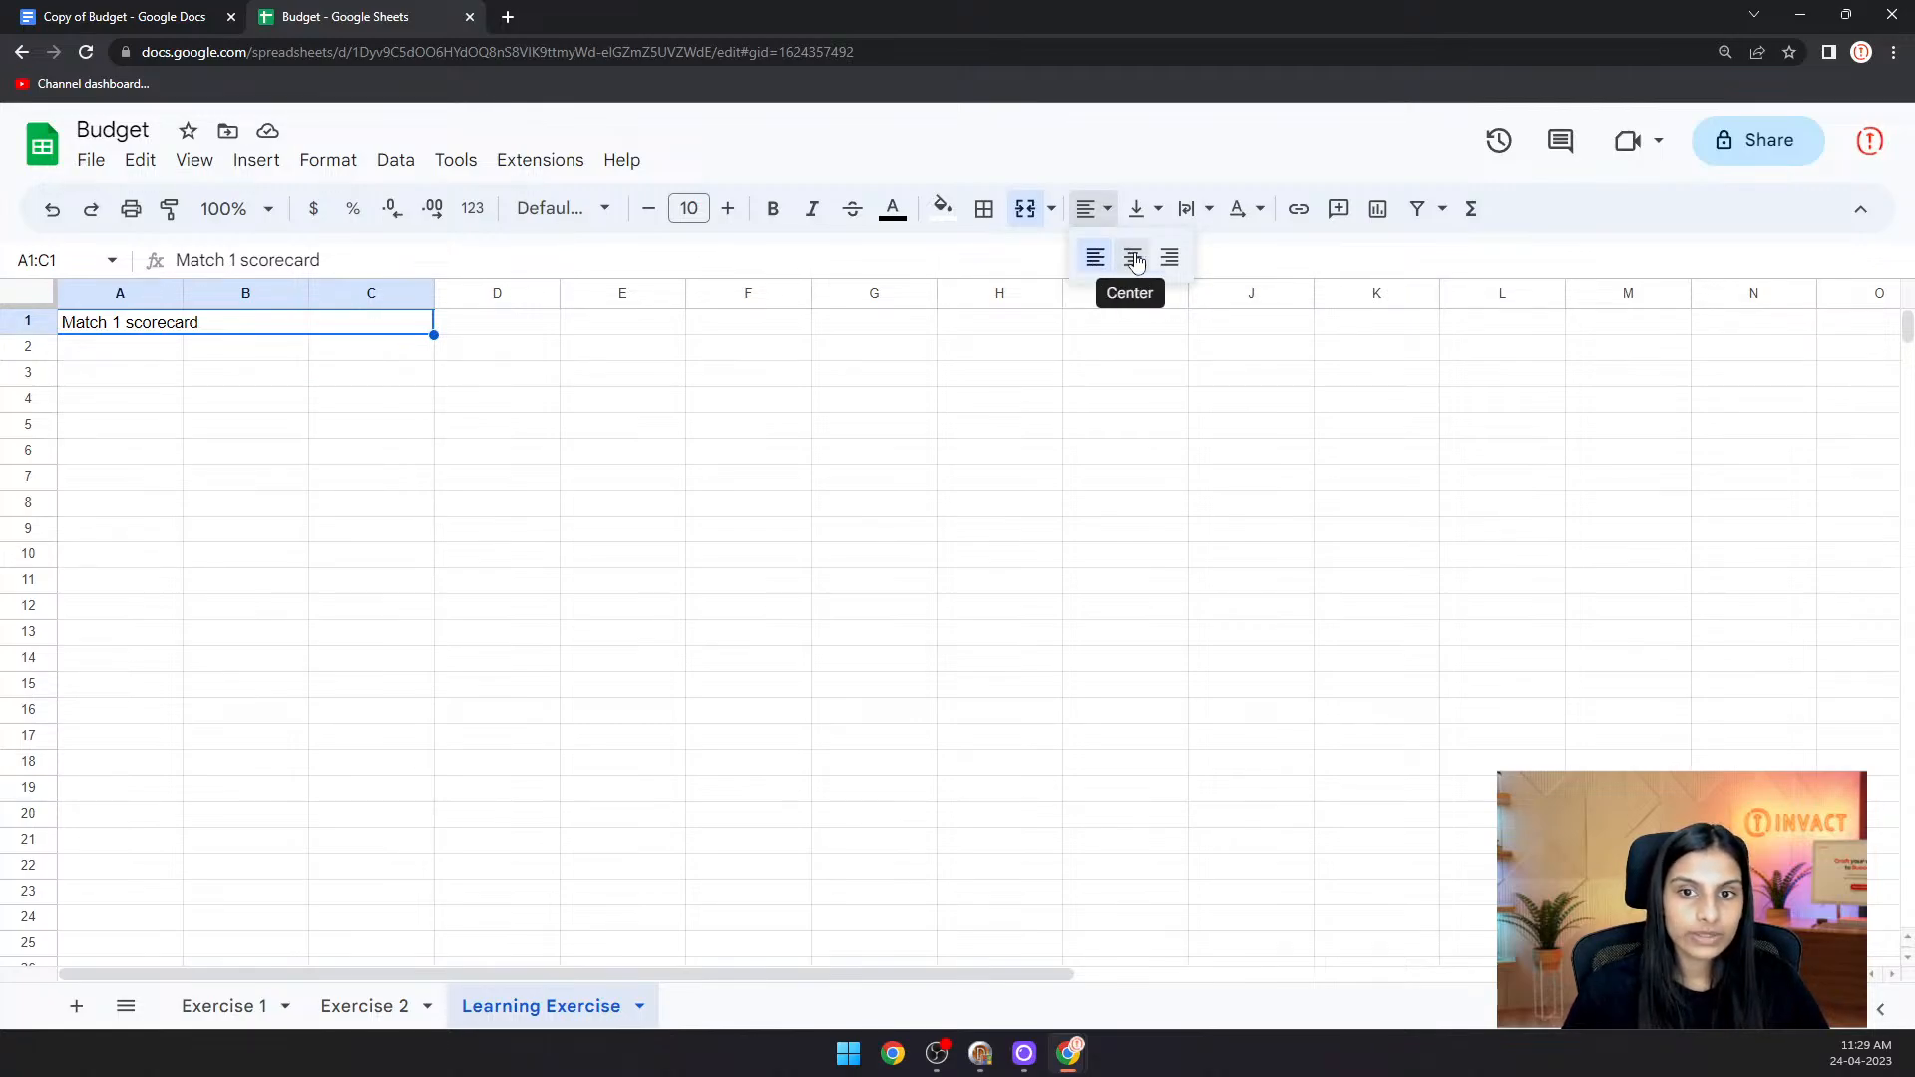
left_click(1133, 259)
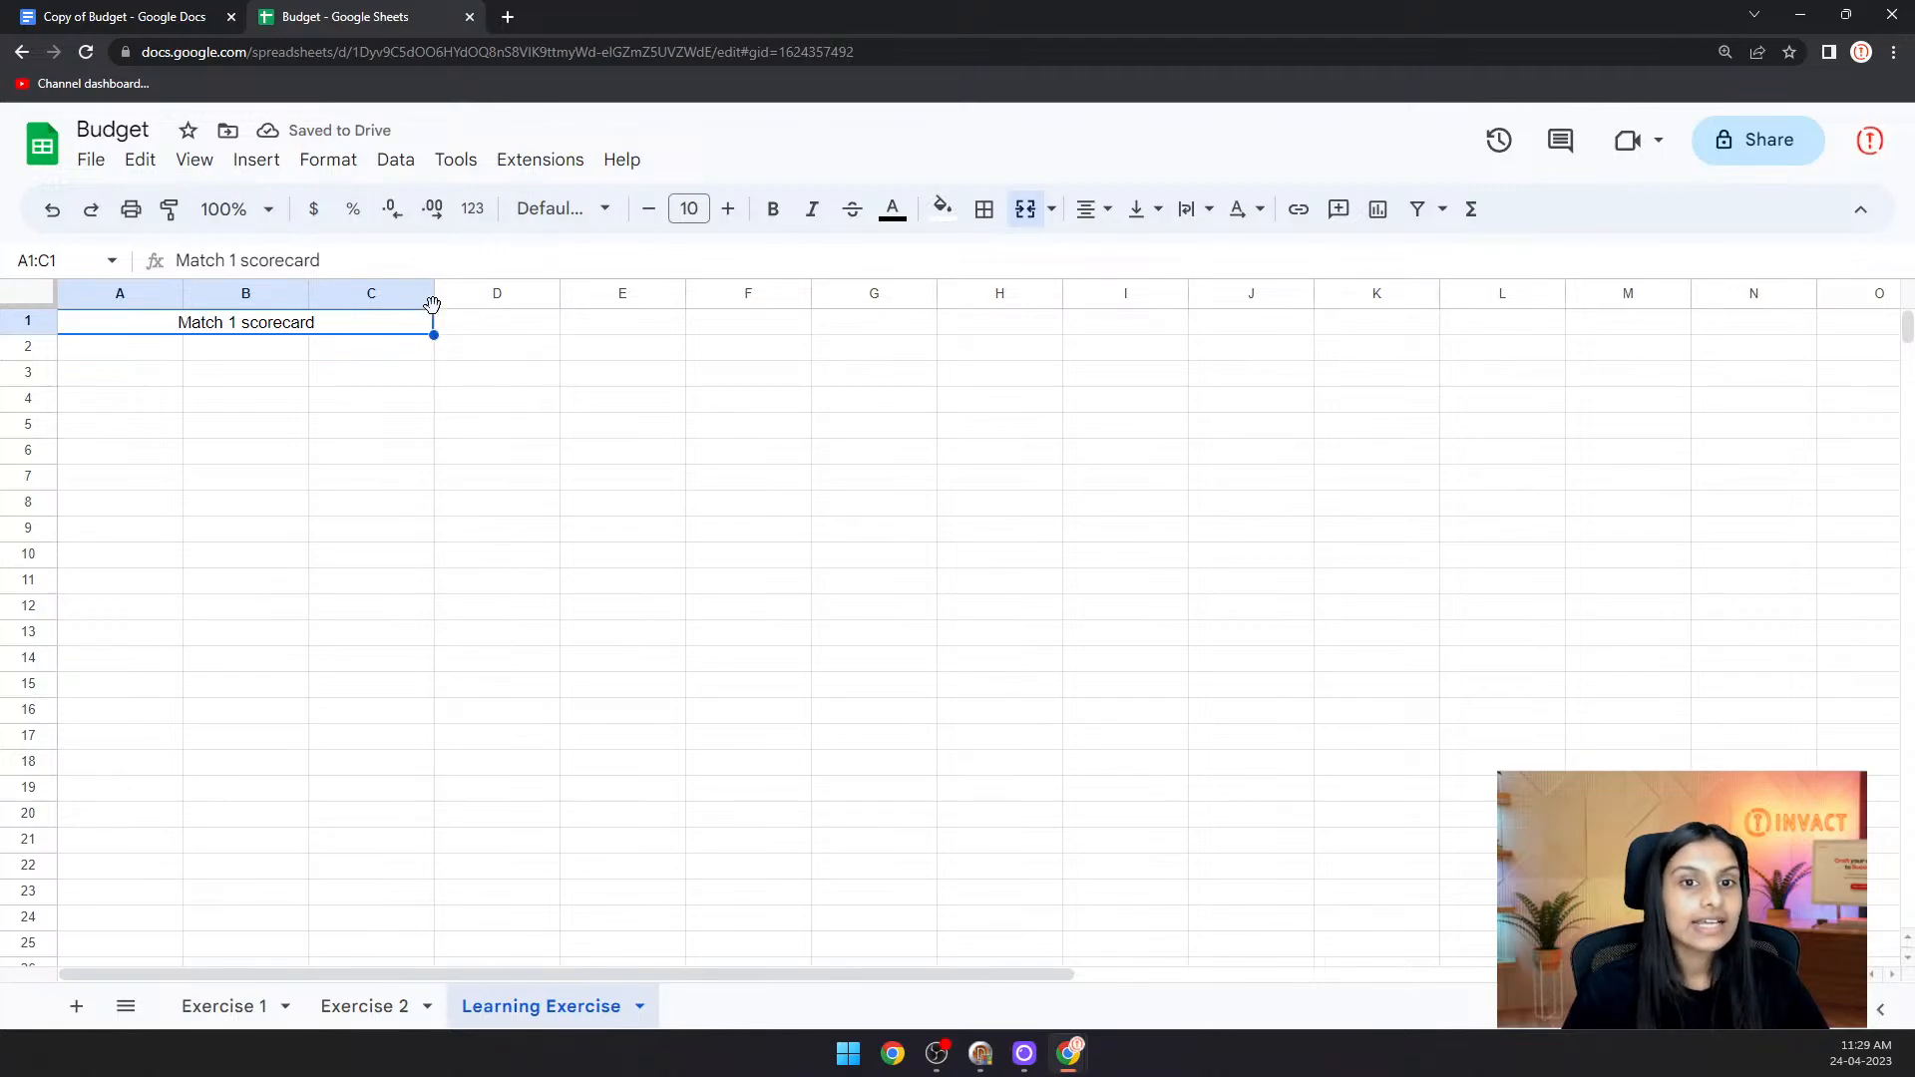
left_click(772, 211)
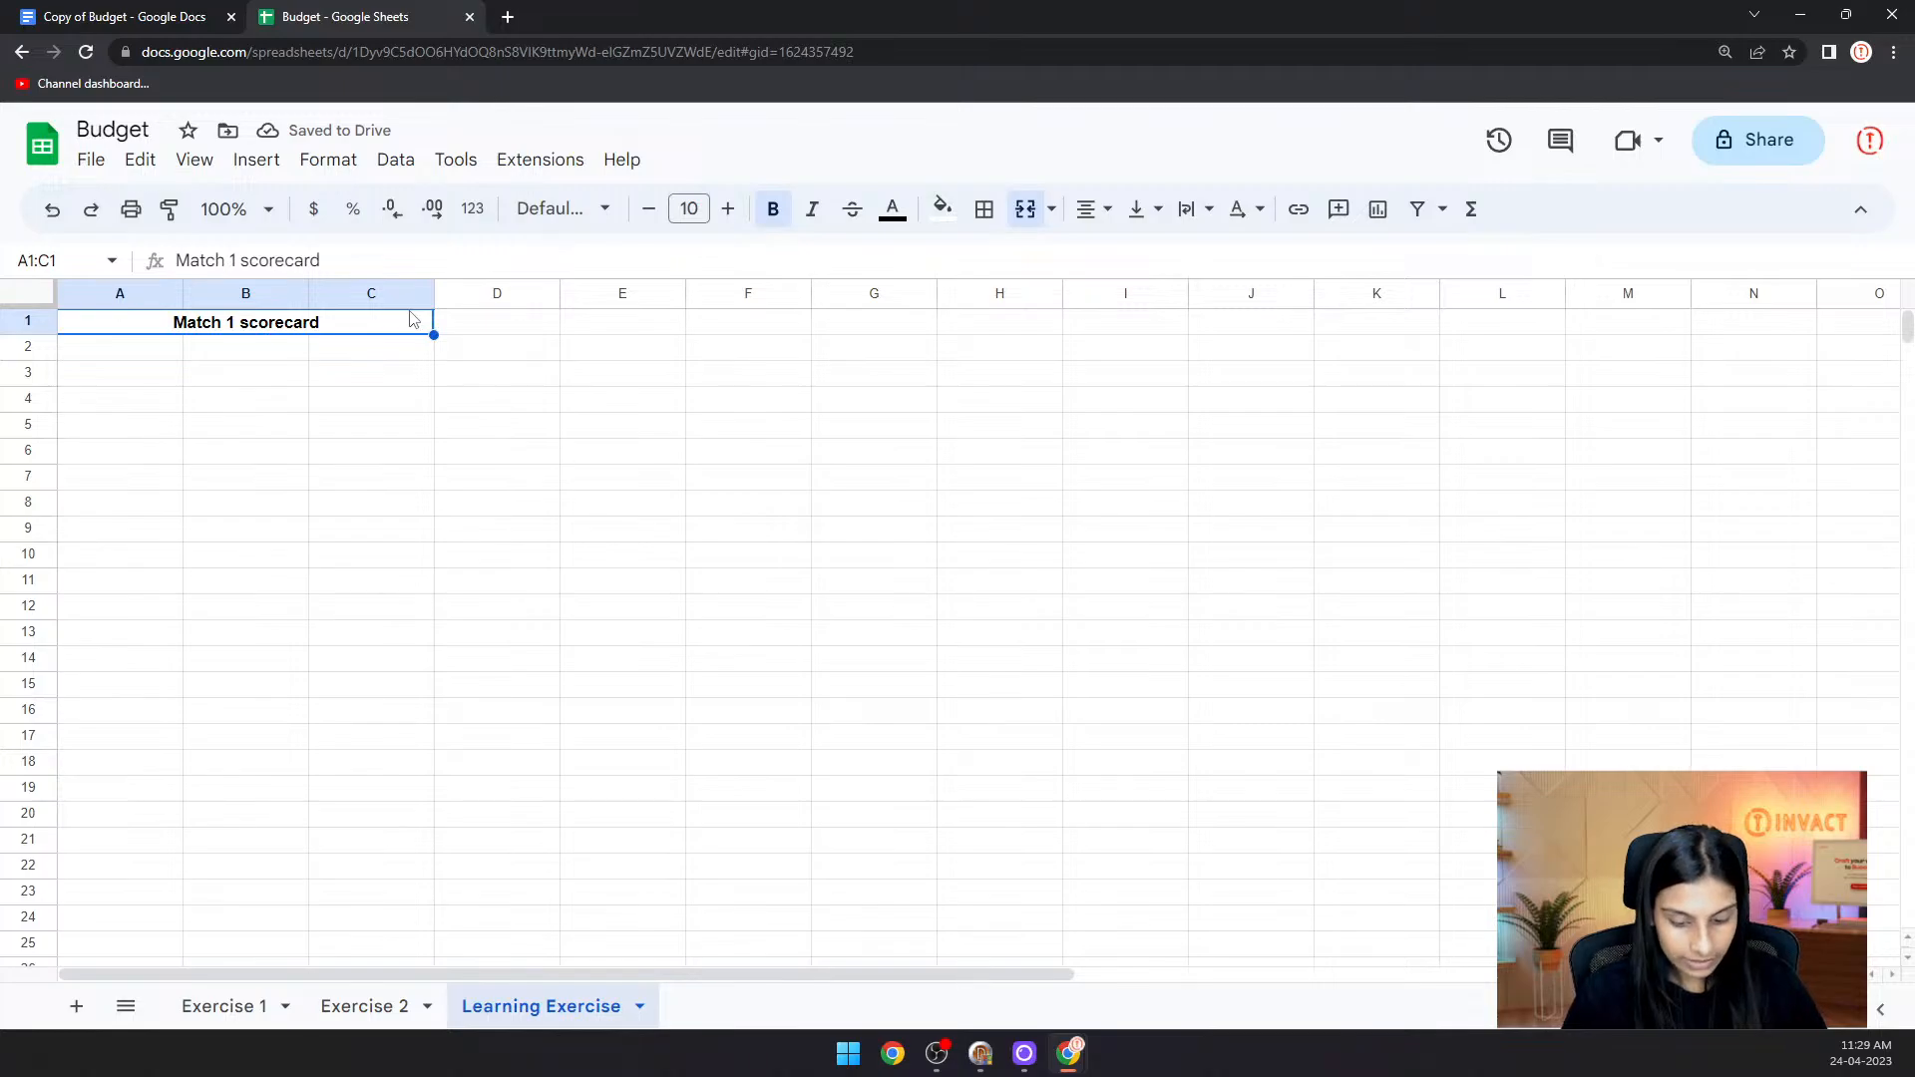
- Check the column headings in the Copy of Budget document and enter "Name", "Runs scored" and "% runs scored" in A2:C2 of the Learning Exercise sheet
left_click(187, 14)
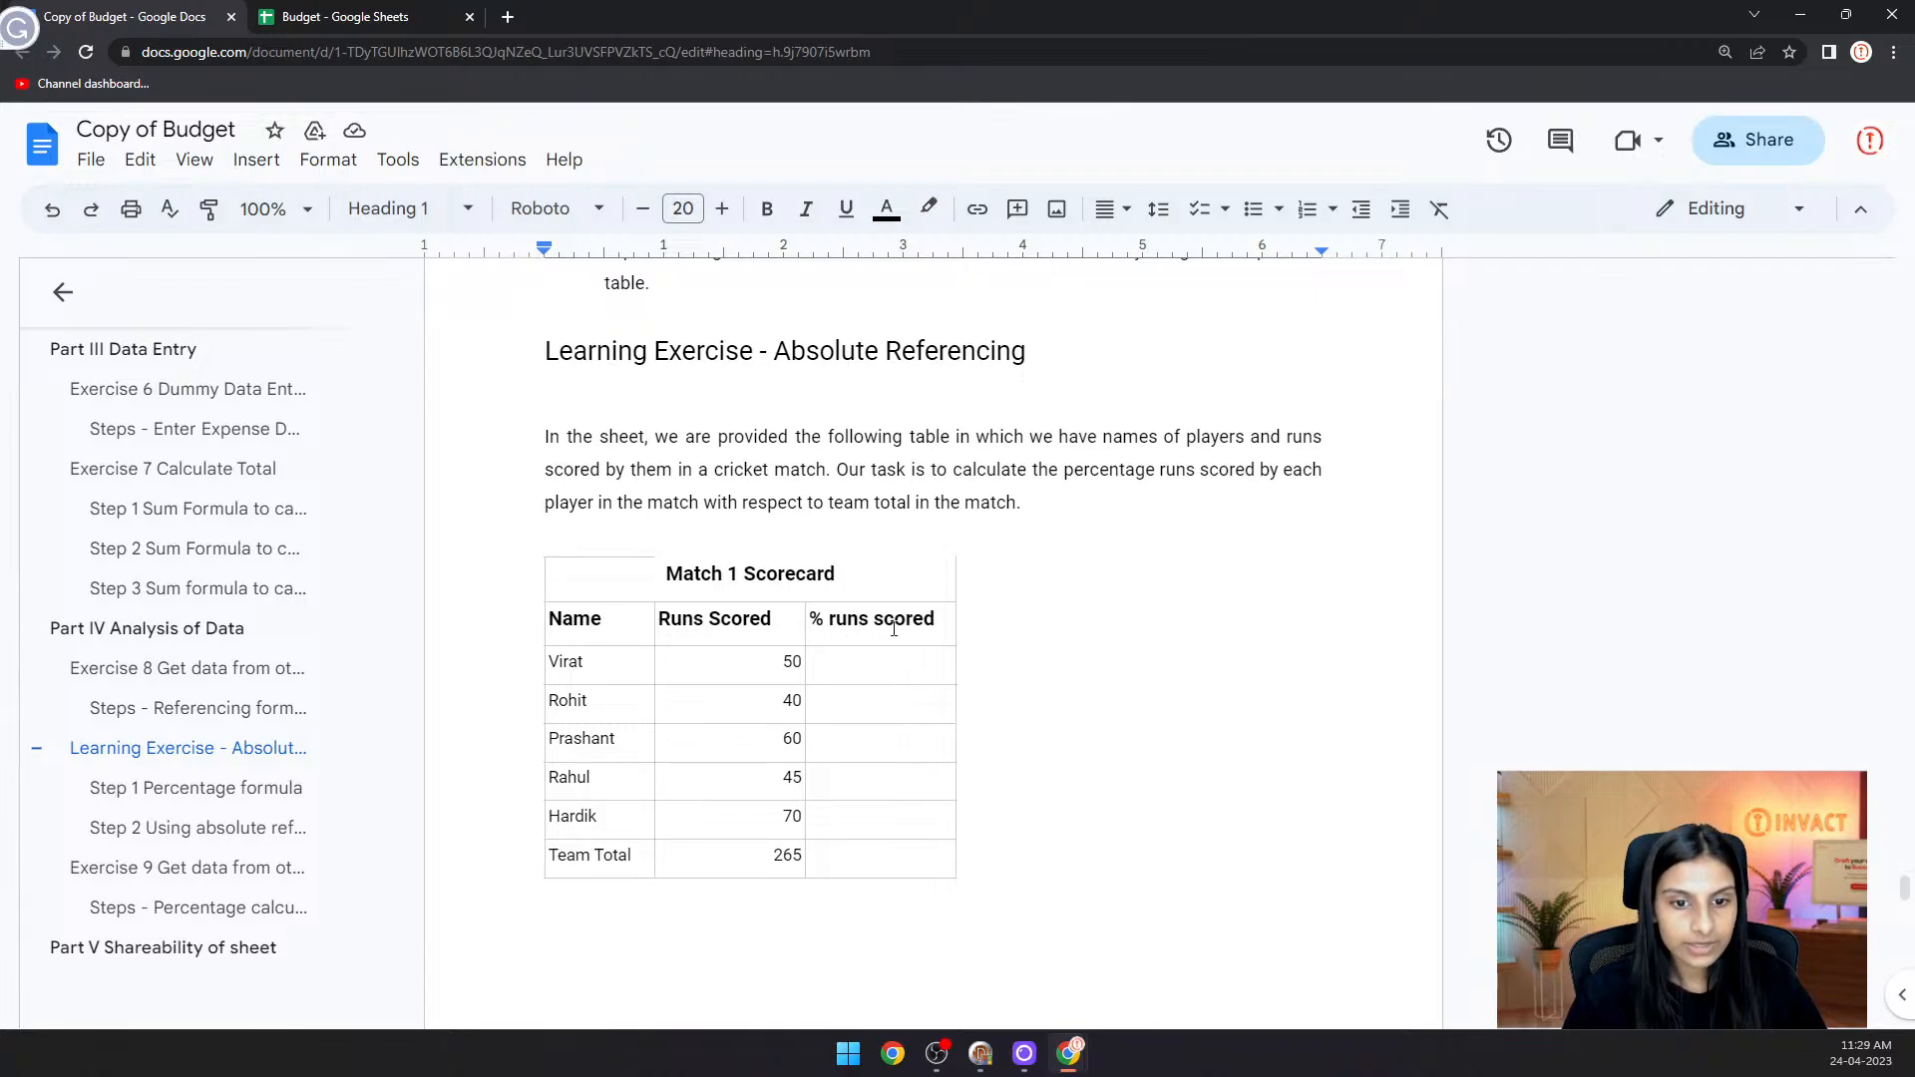
left_click(389, 15)
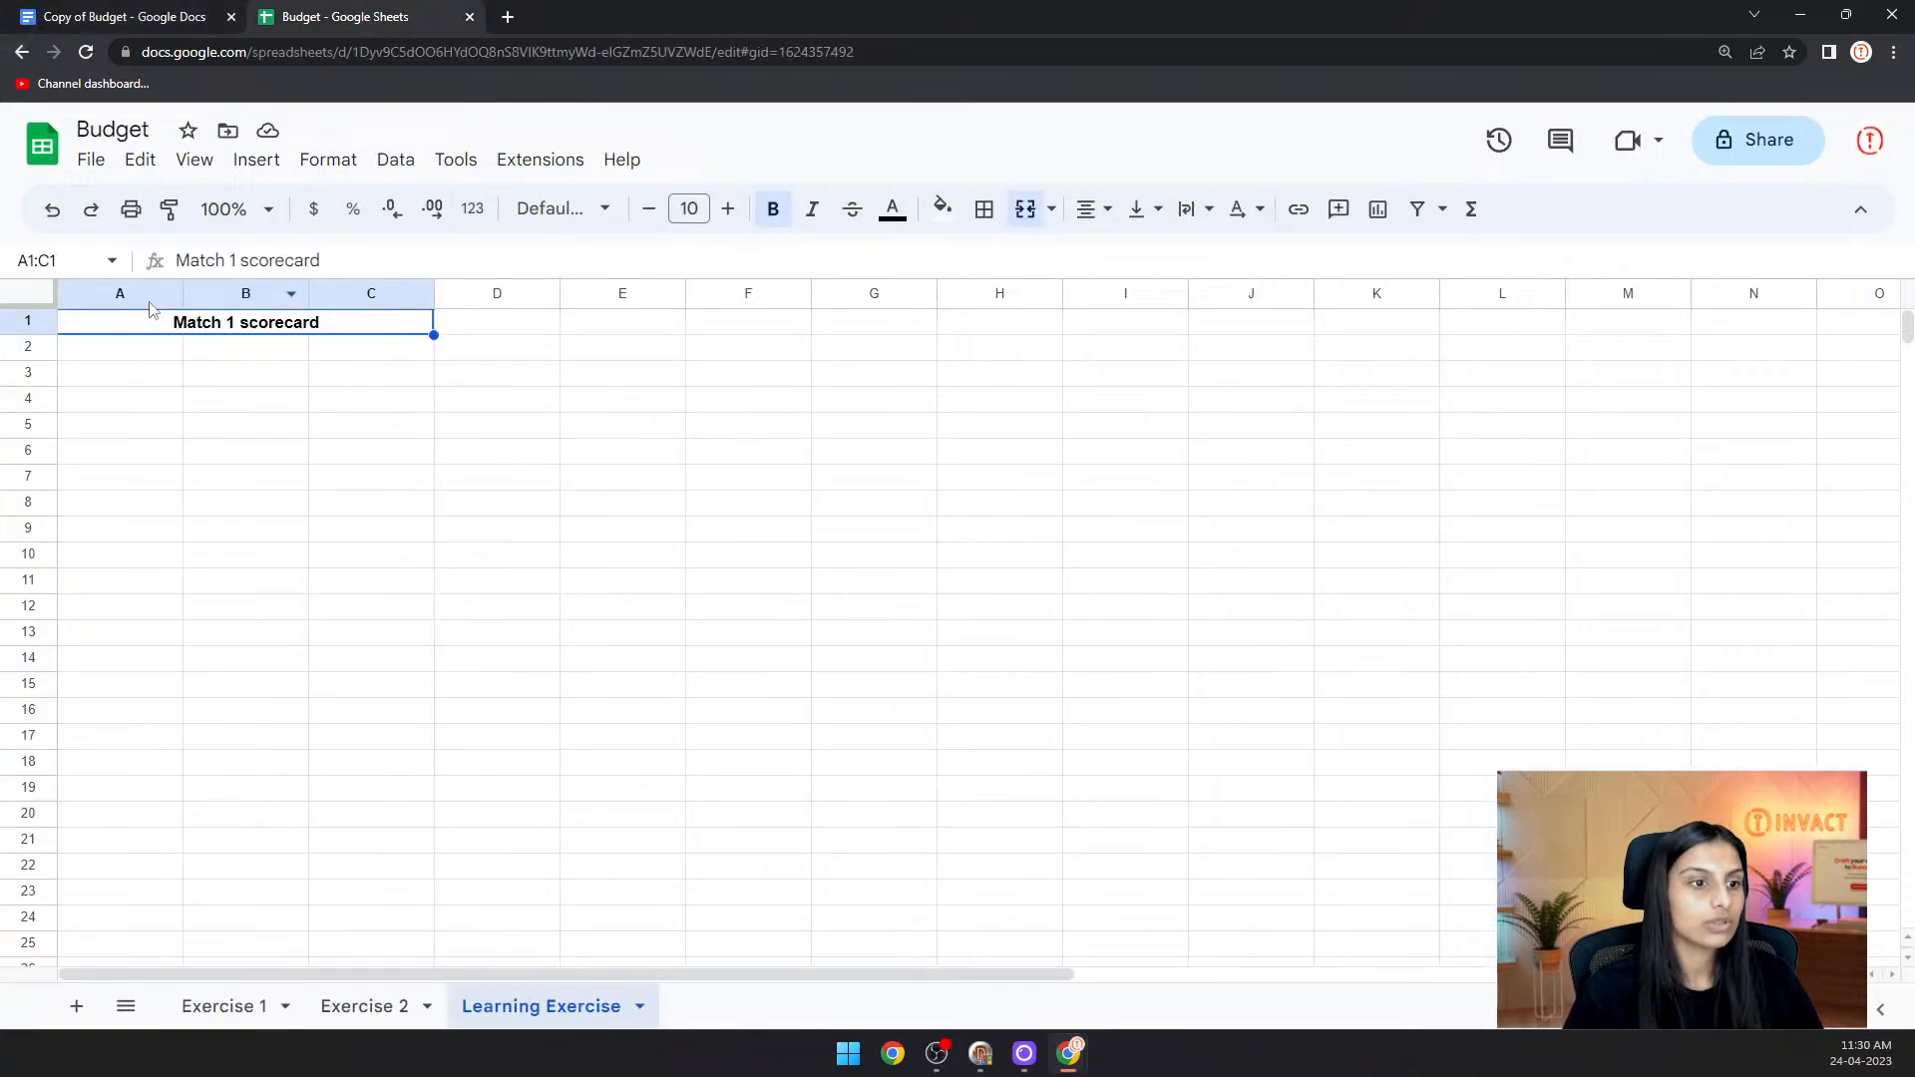
left_click(147, 354)
type("Name")
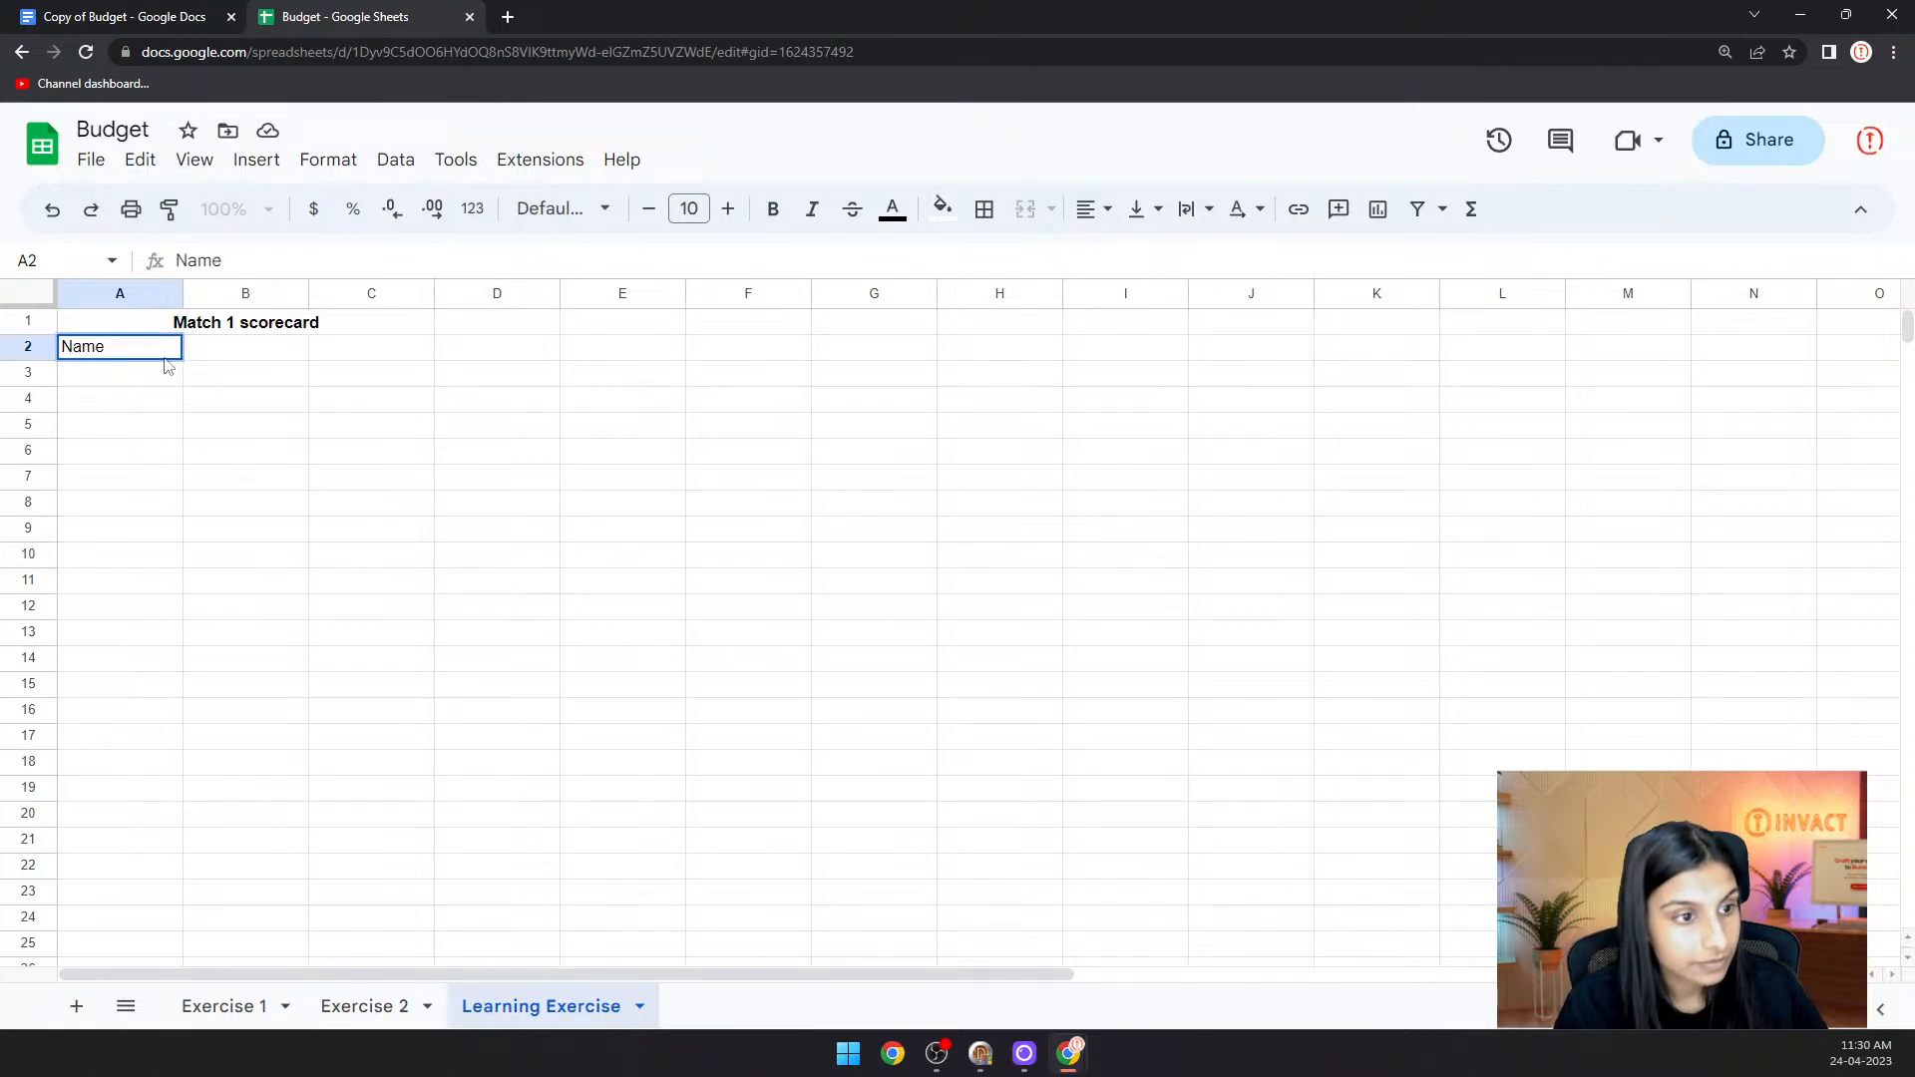
left_click(231, 351)
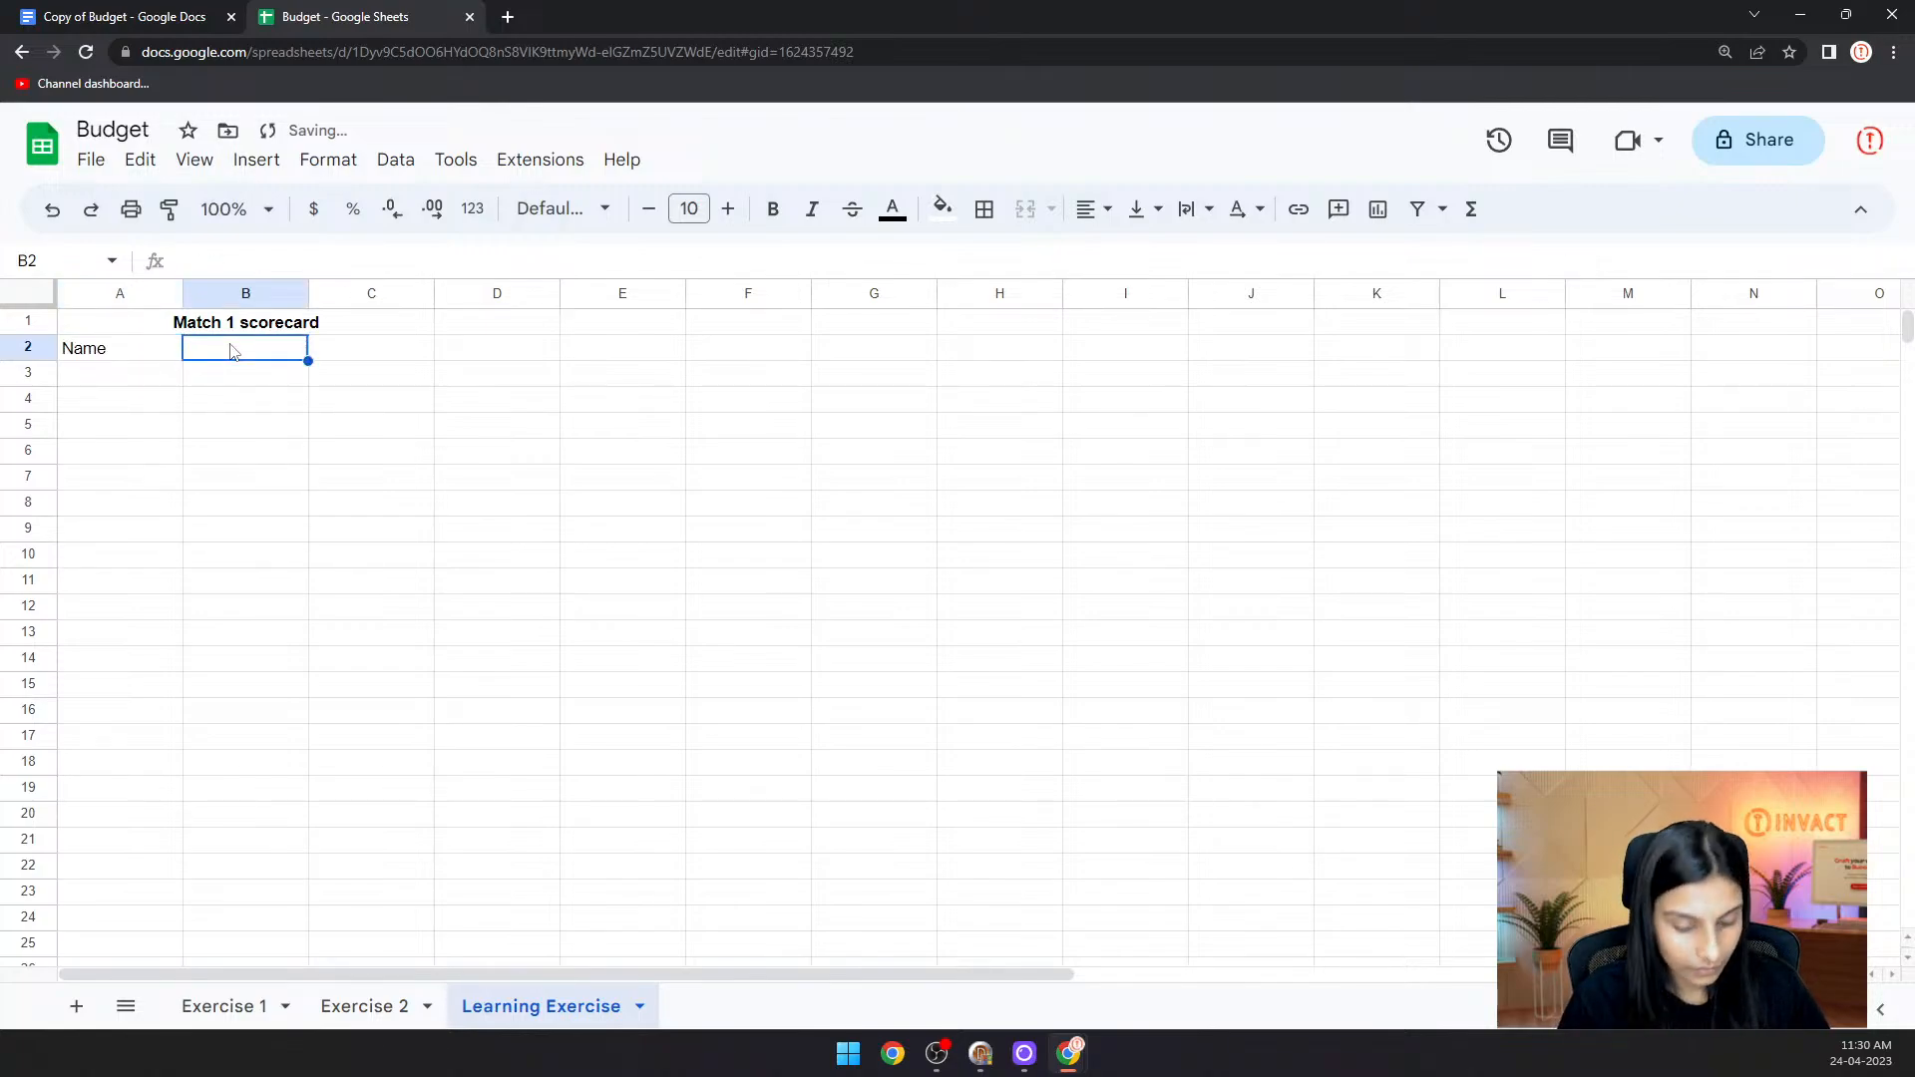
type("Runs scor")
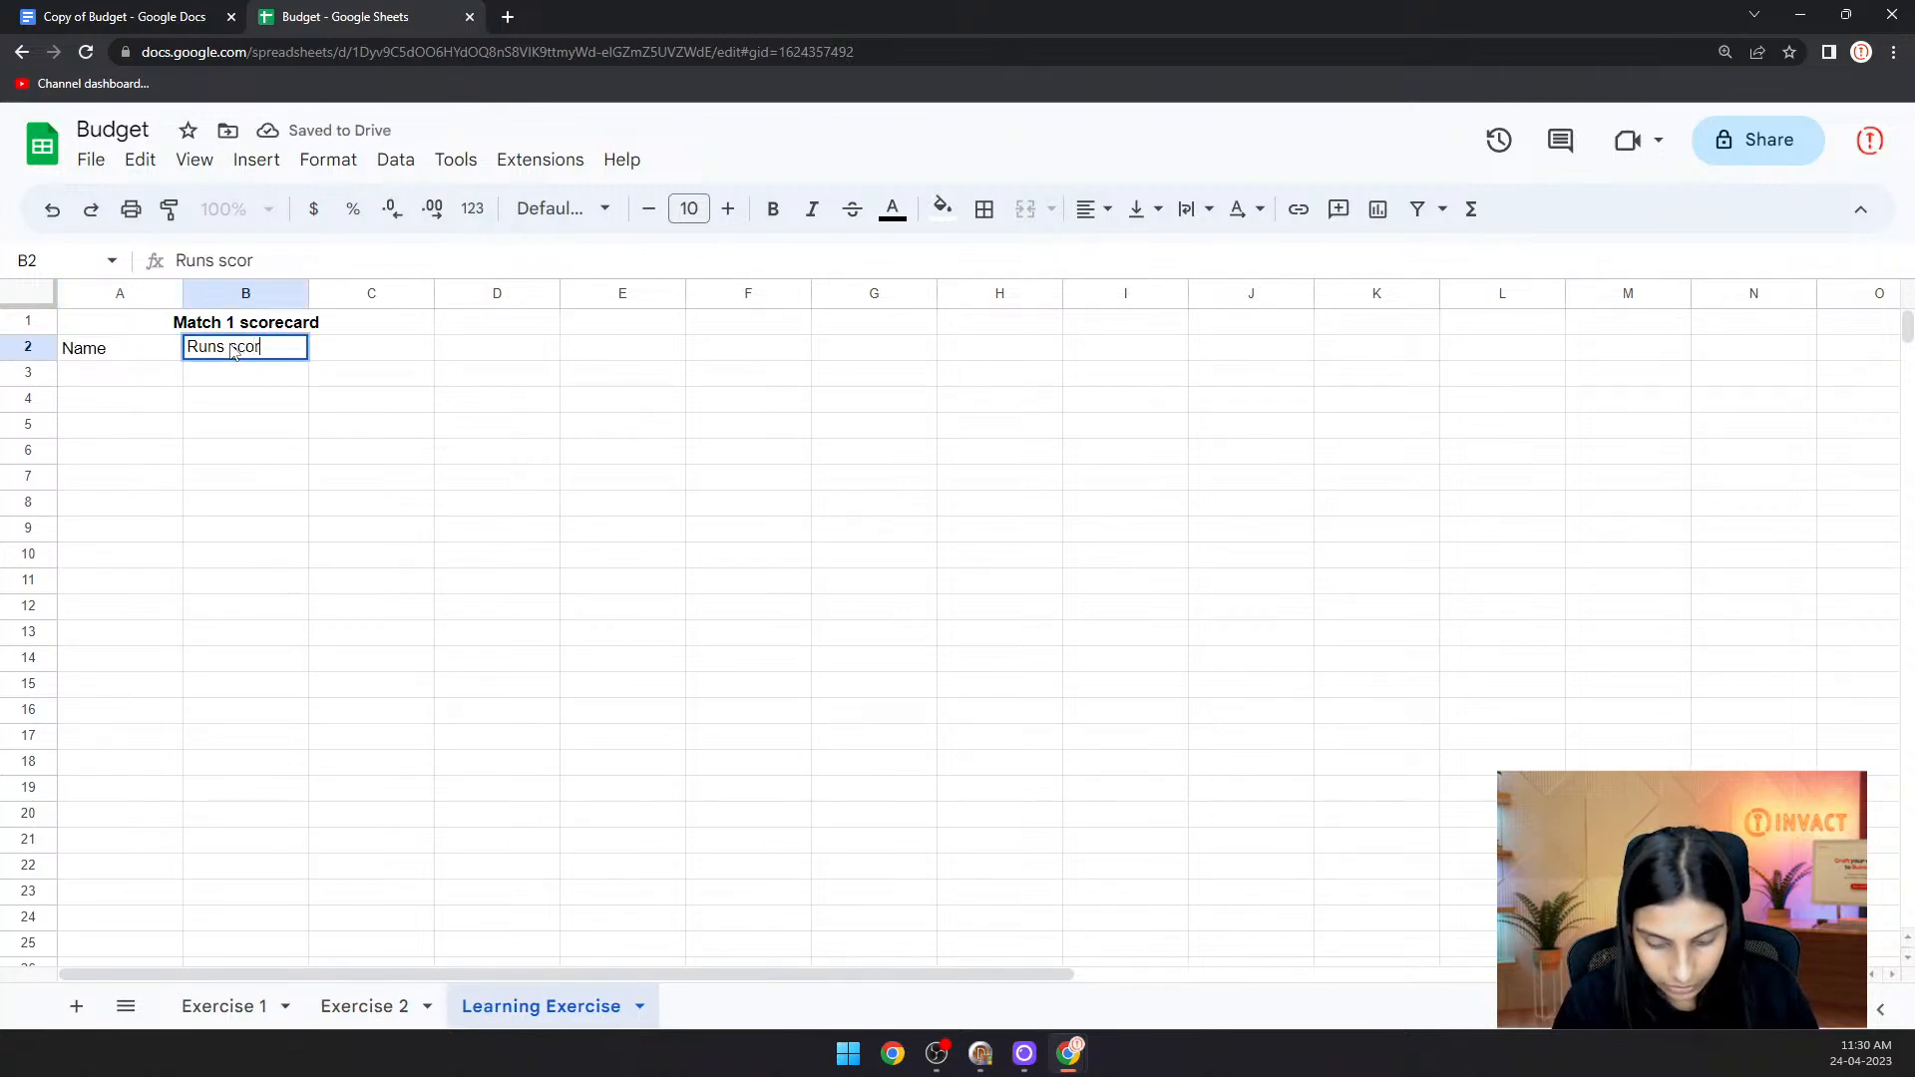
type("ed")
left_click(380, 359)
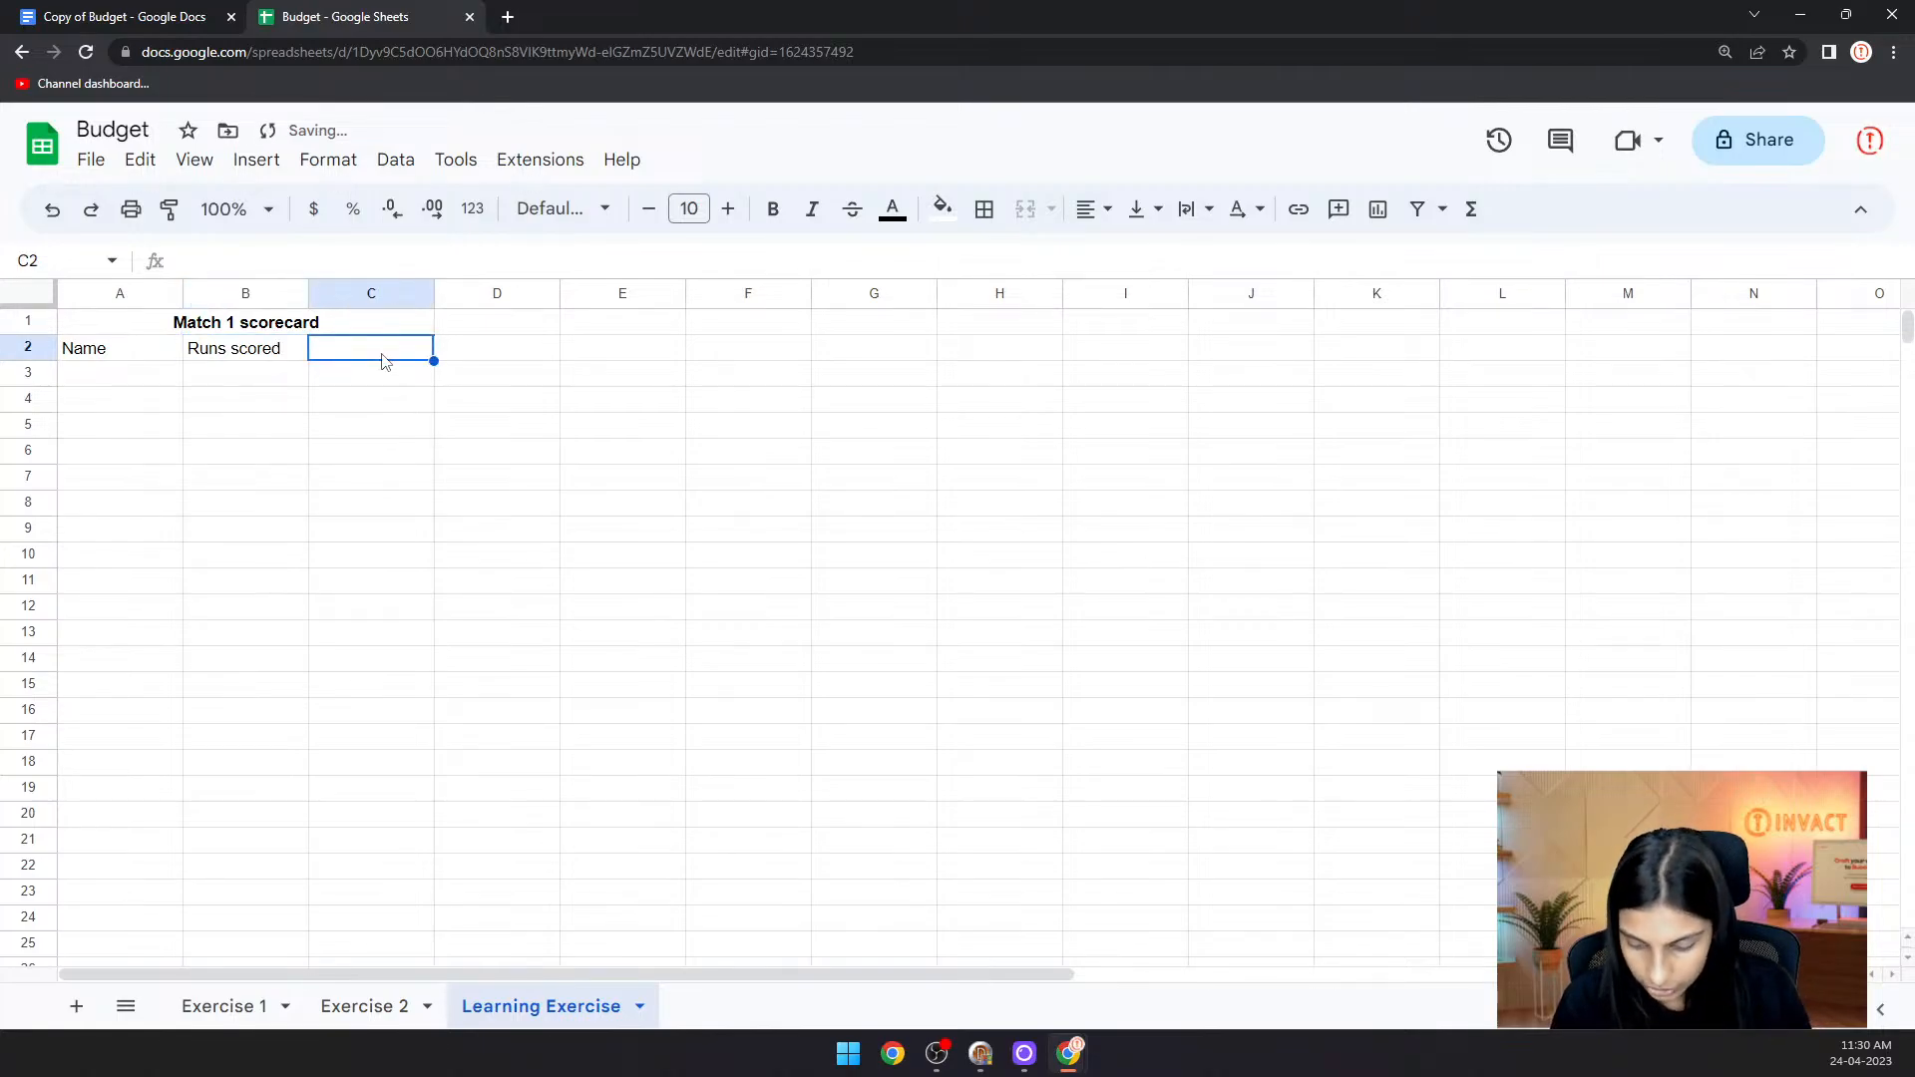
type("%")
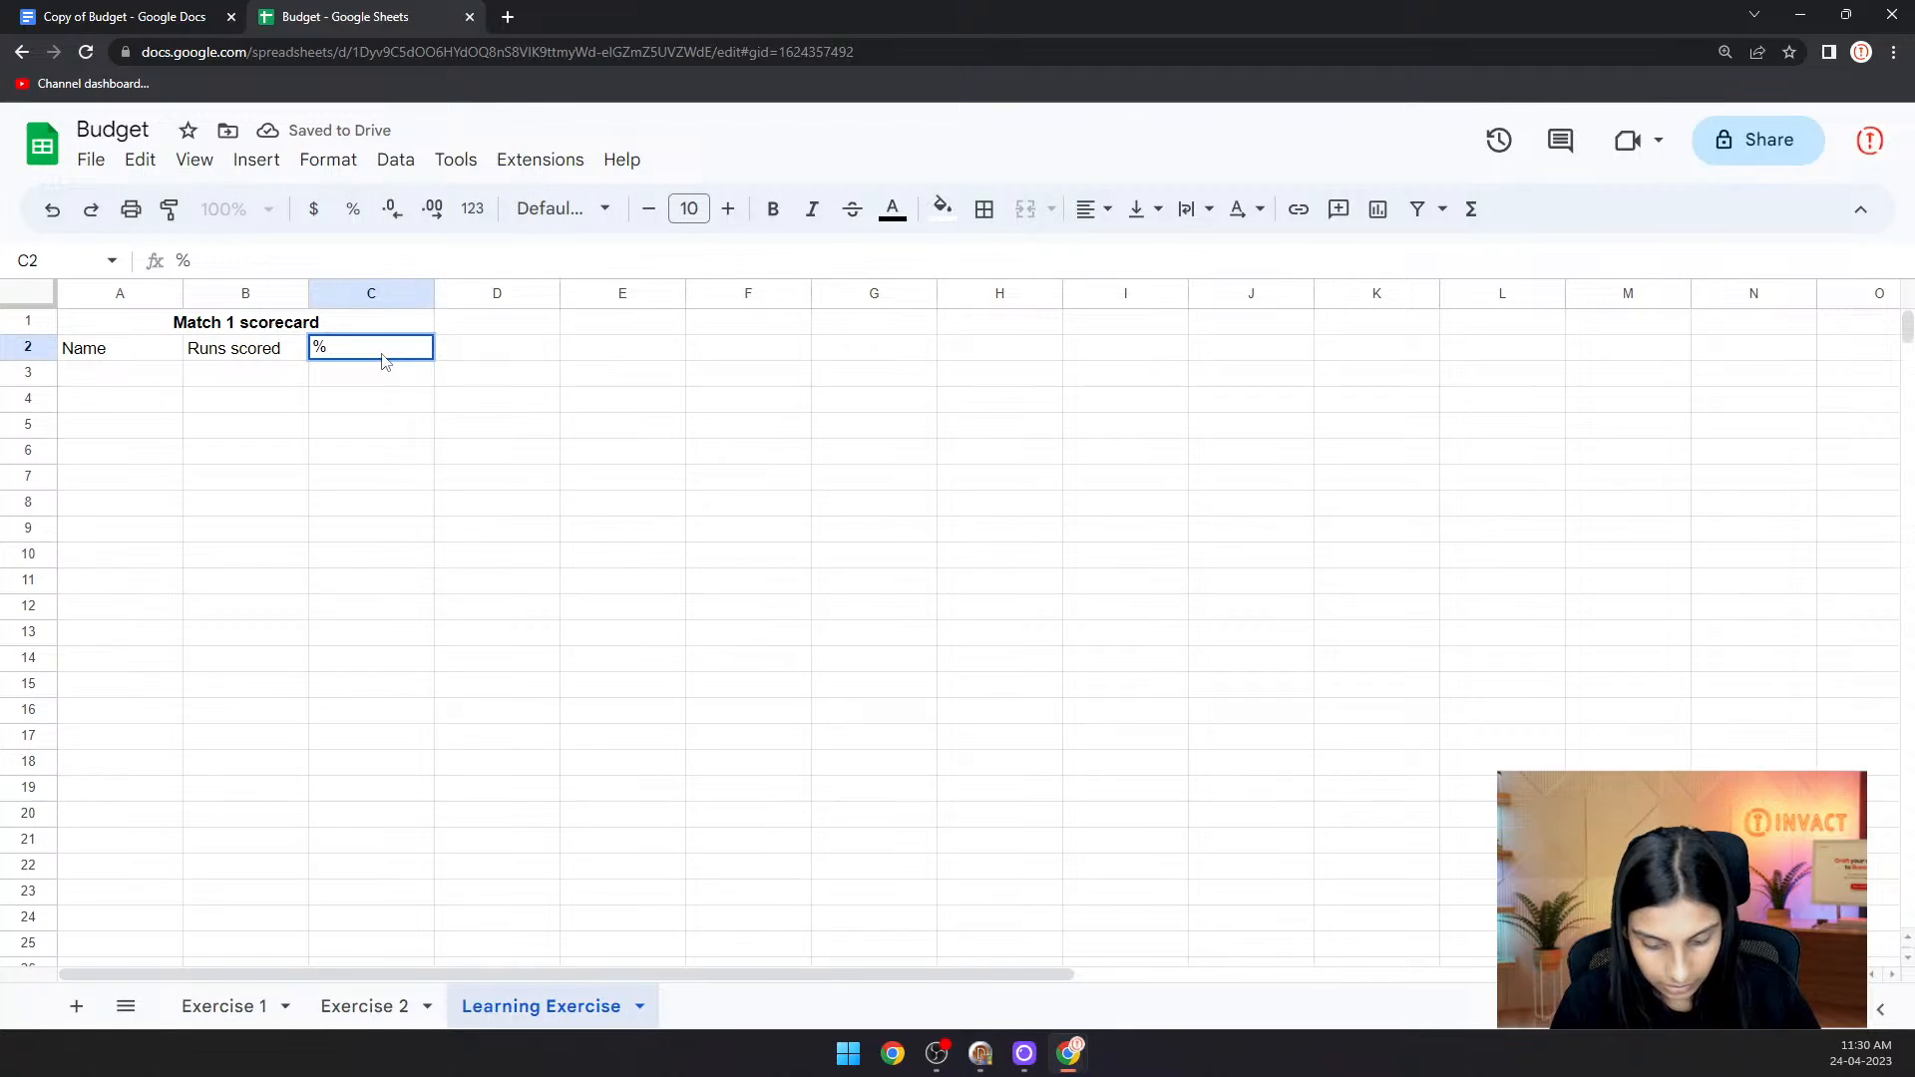
type(" runs ")
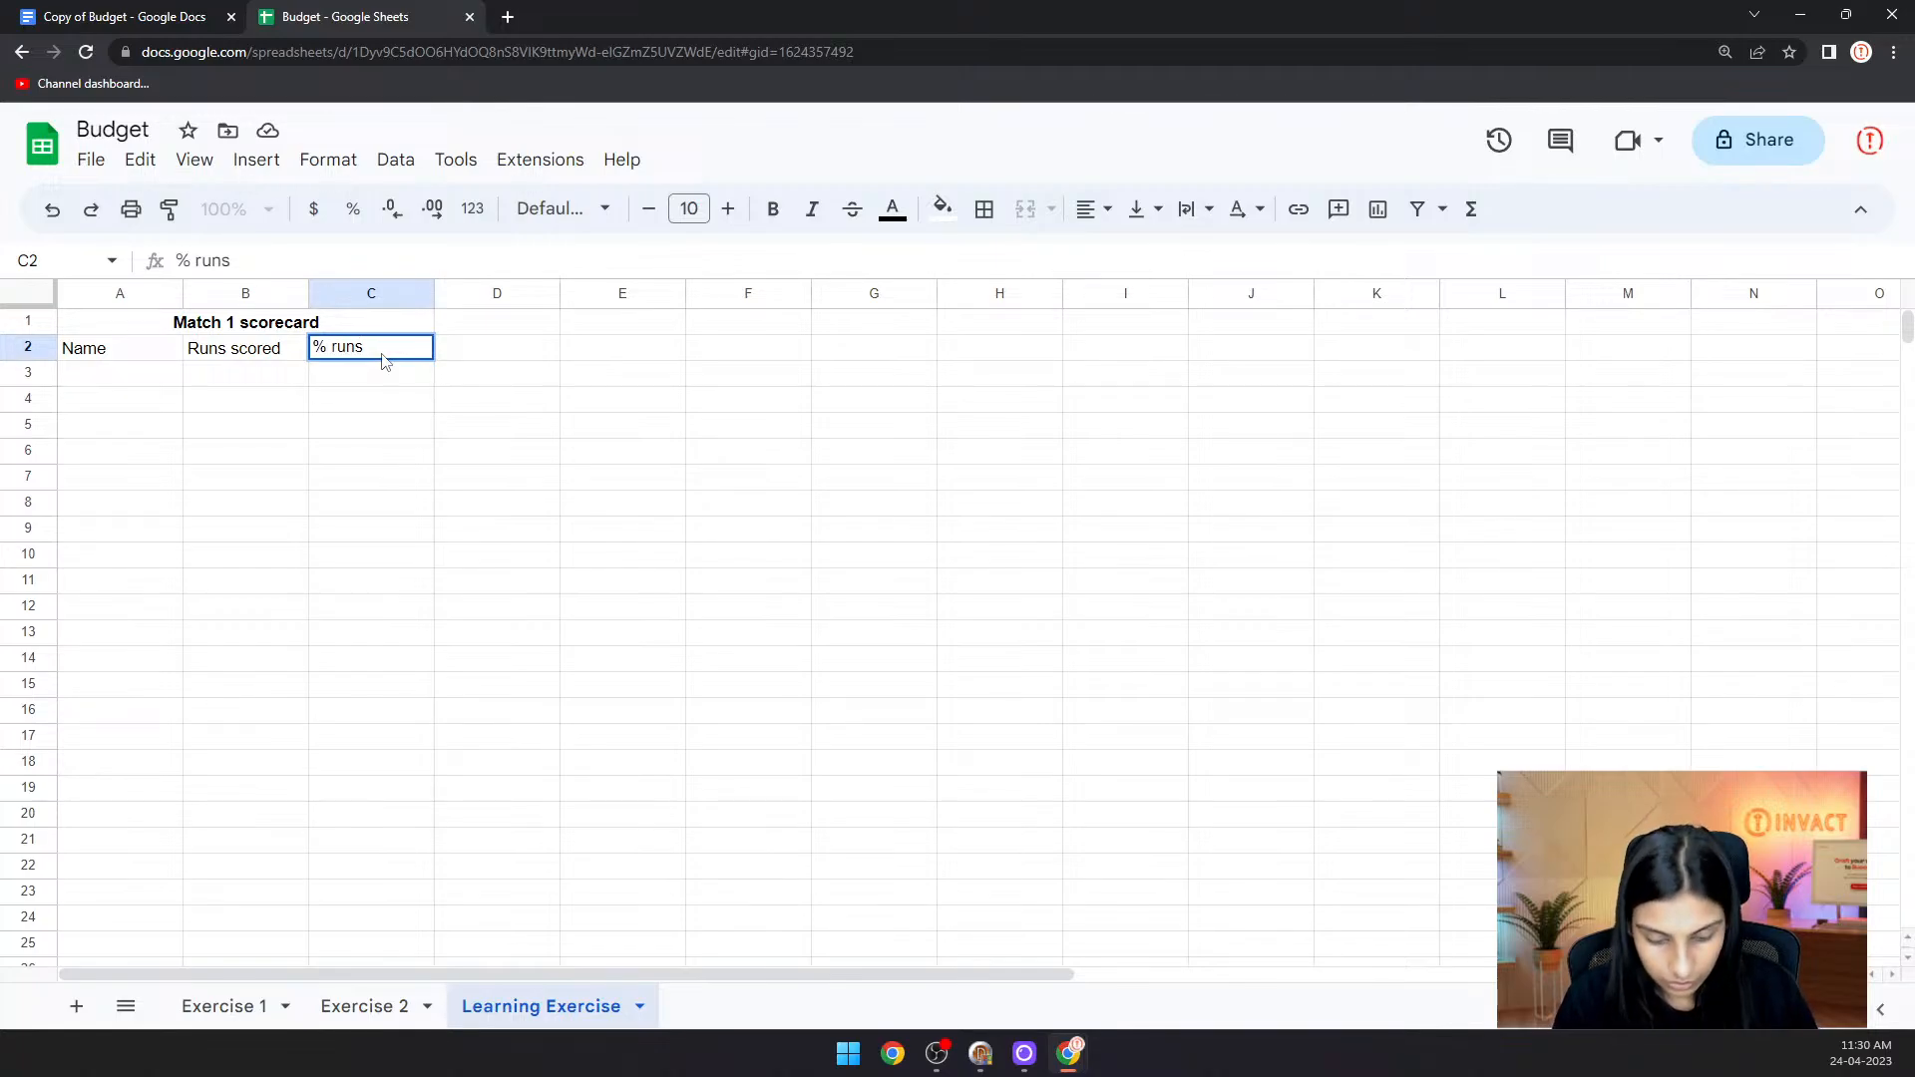
type("scorewd")
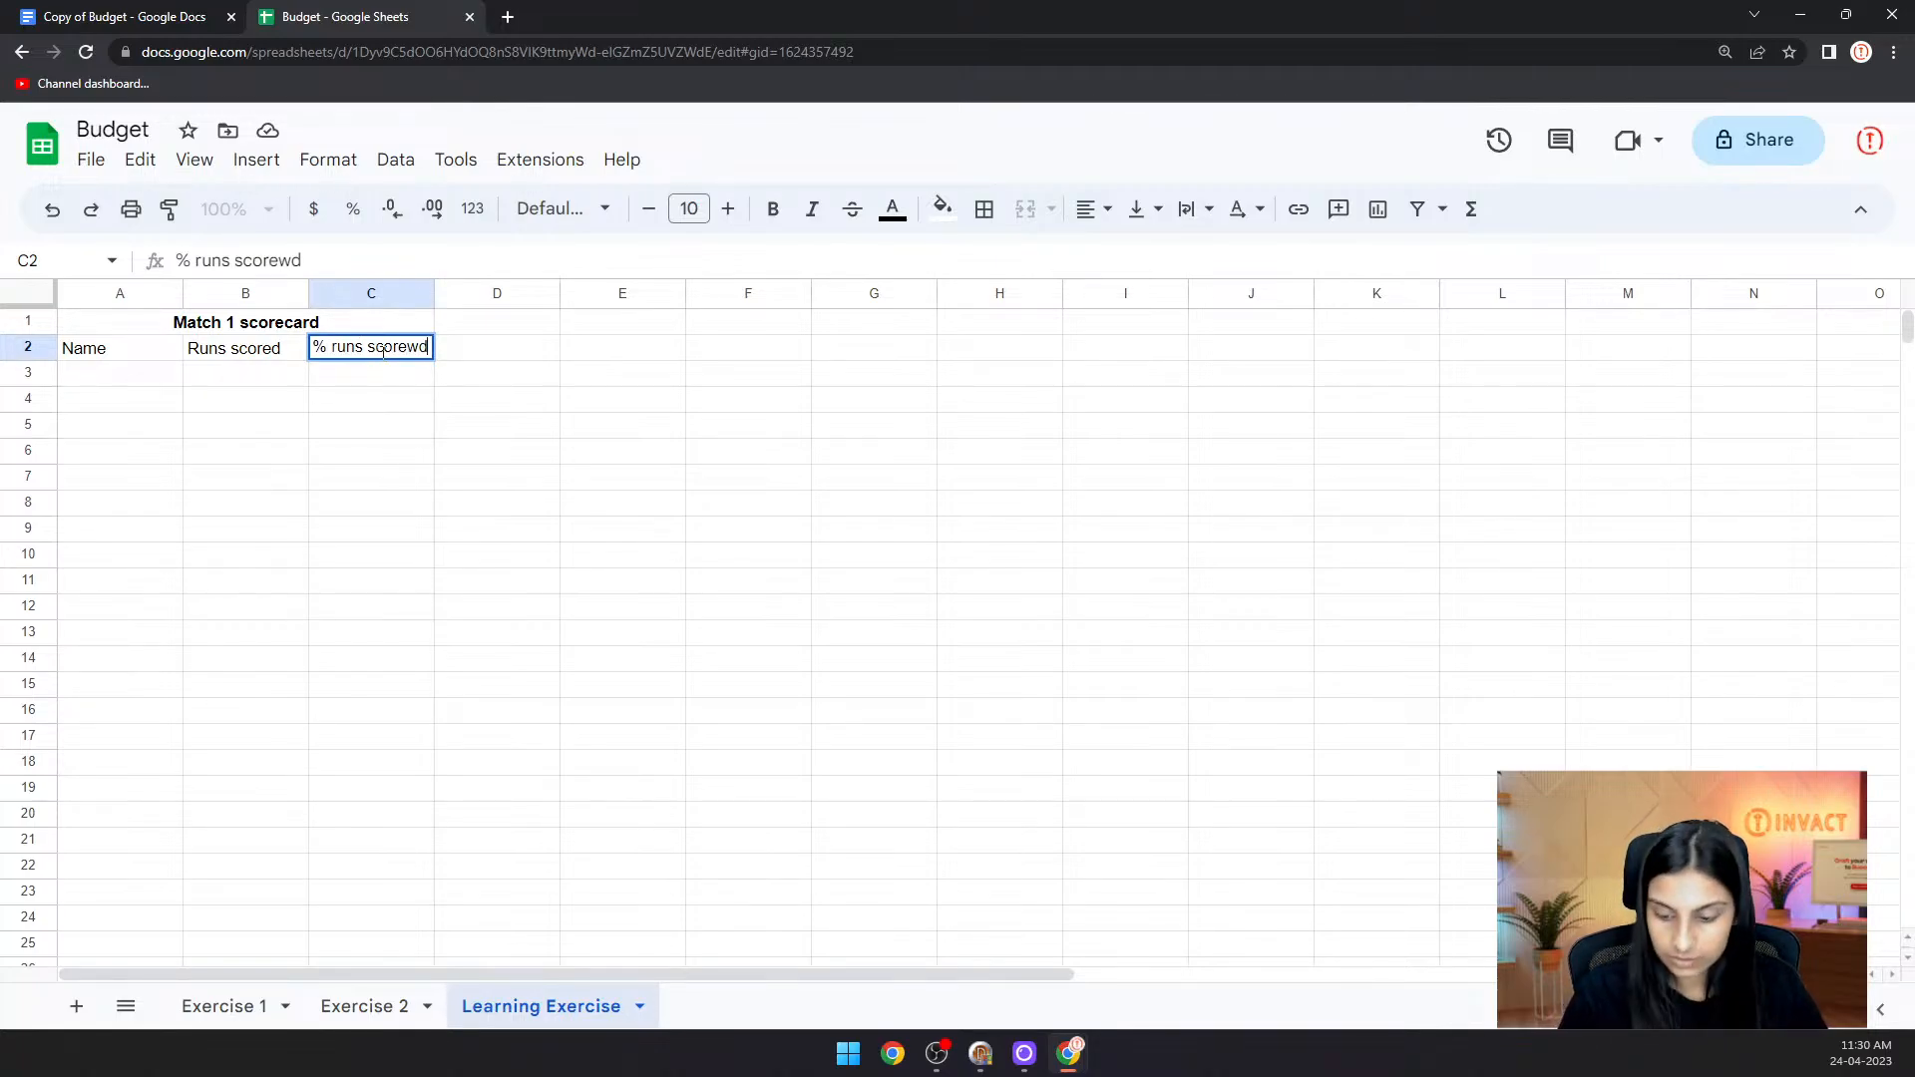
key("BackSpace")
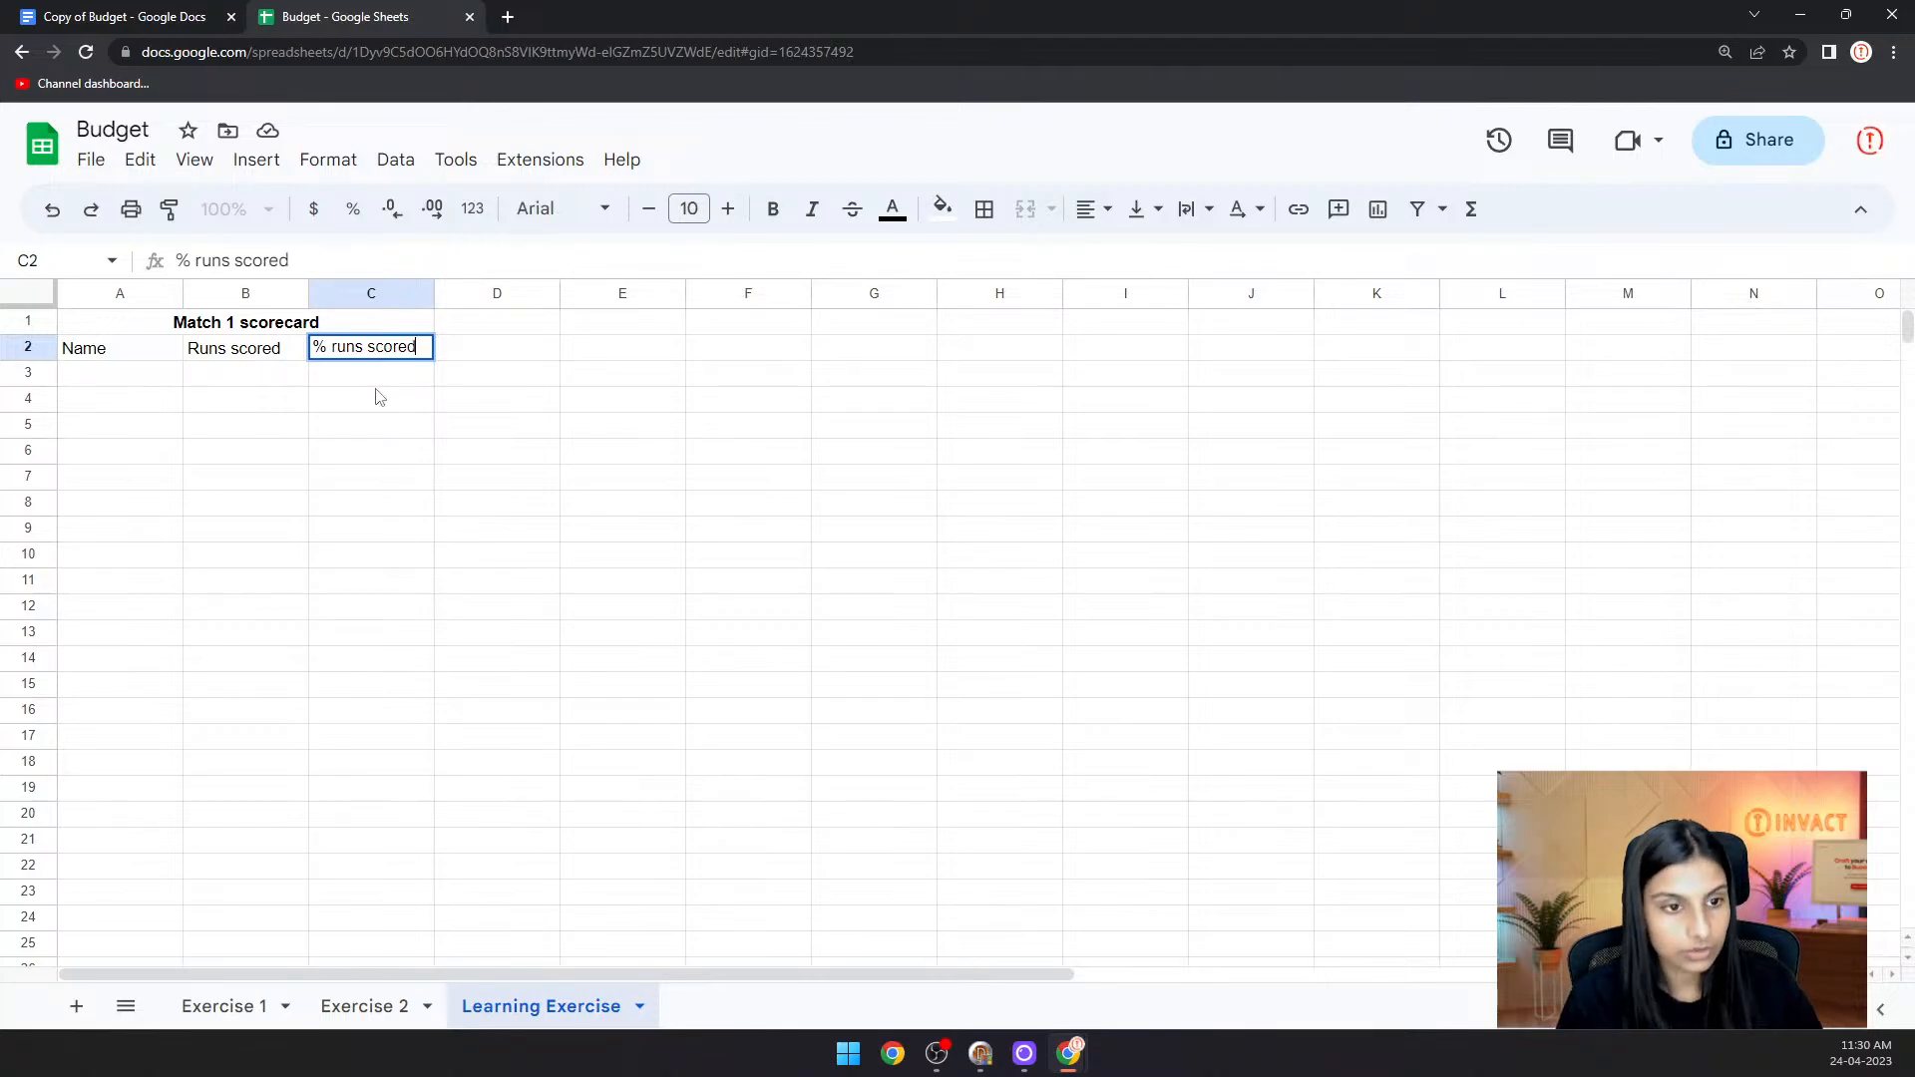
left_click(379, 397)
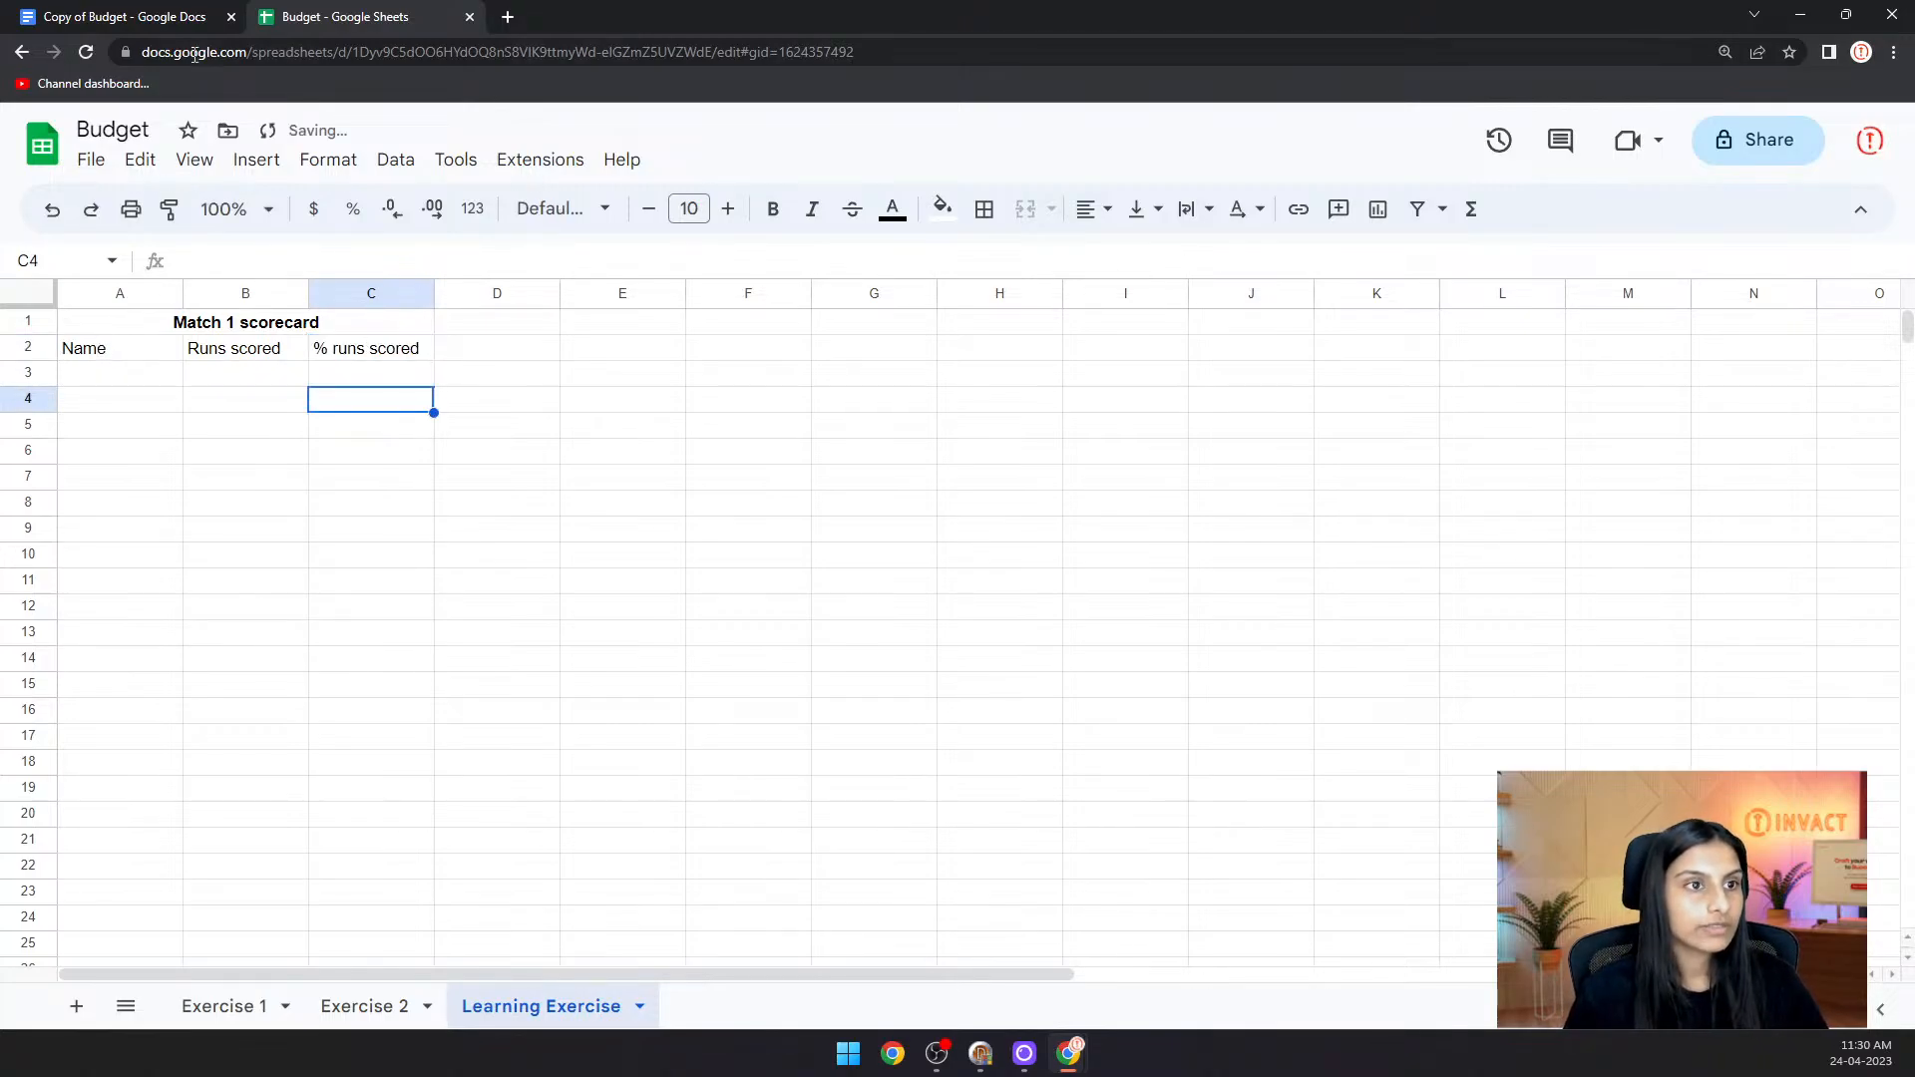
- Compare the heading style with the Copy of Budget document's table and make the headings in A2:C2 bold
left_click(150, 16)
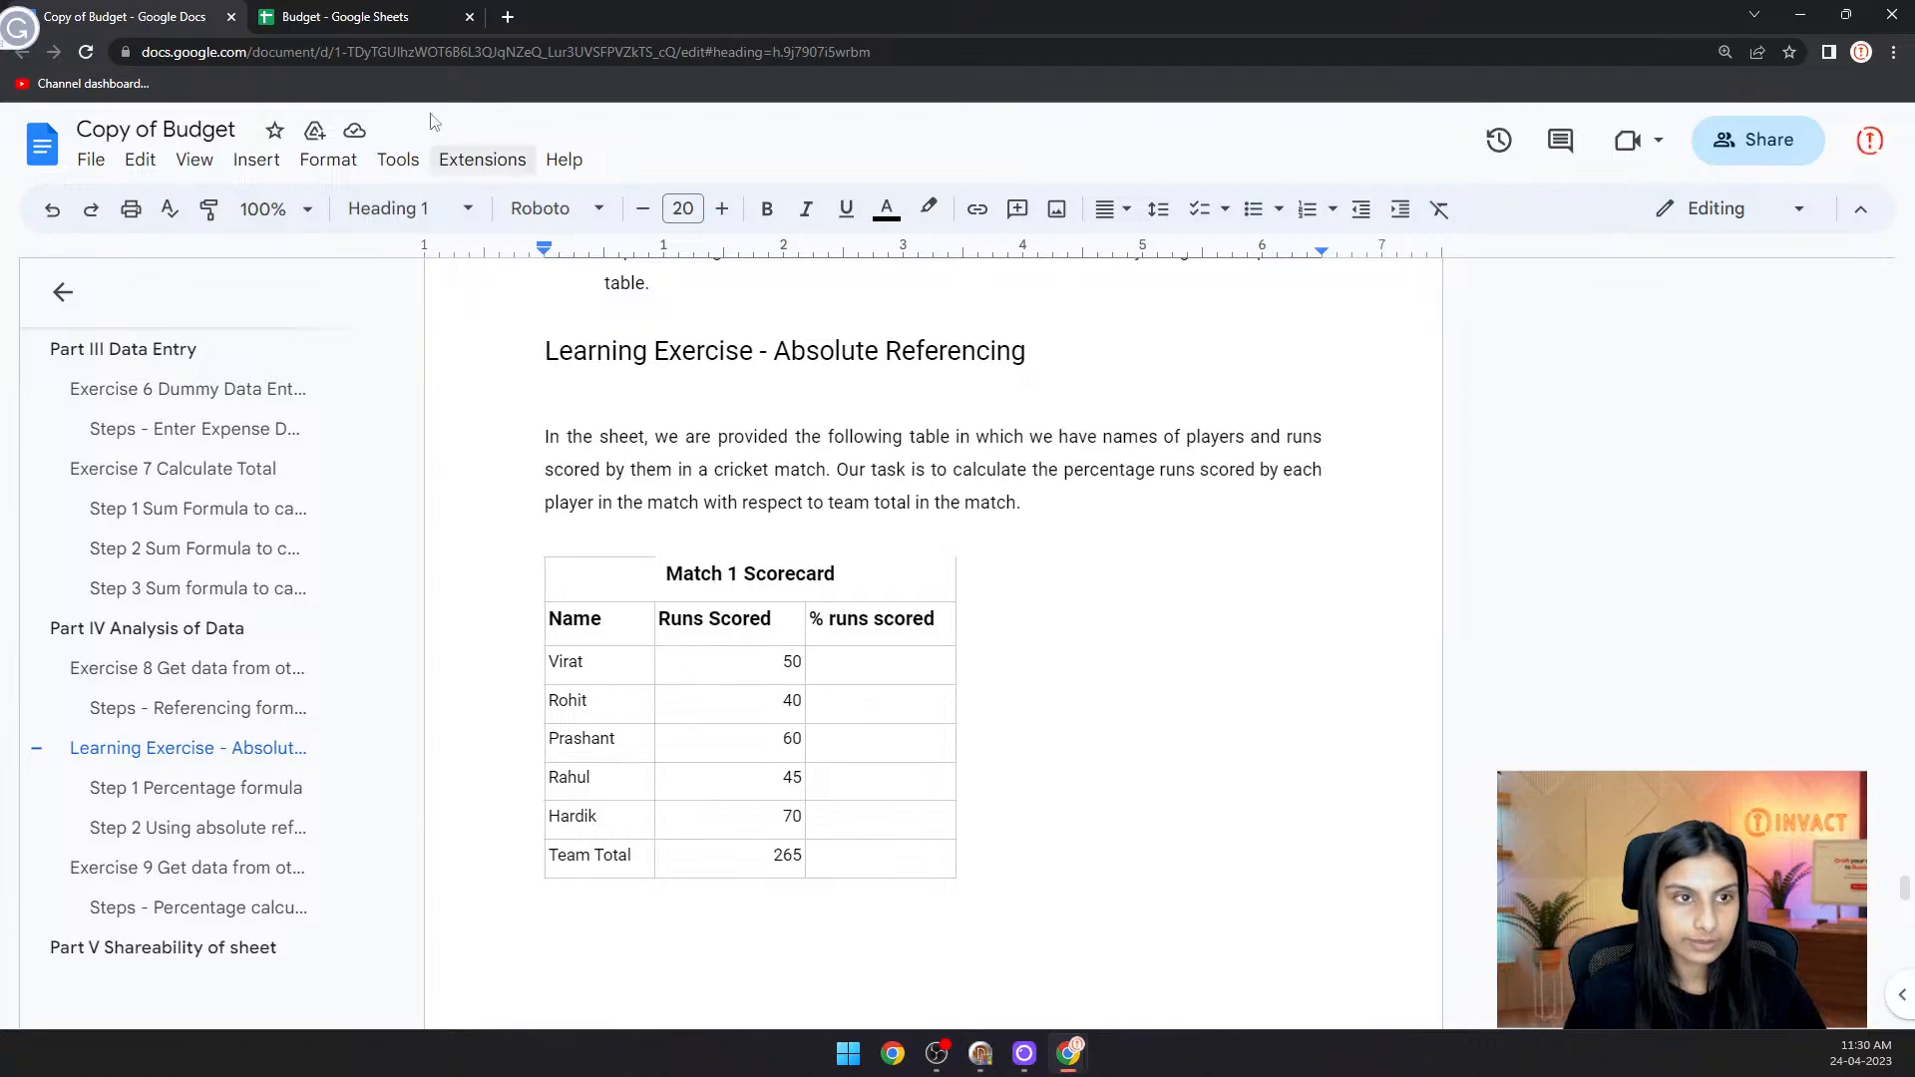
left_click(375, 21)
left_click_drag(117, 359, 354, 354)
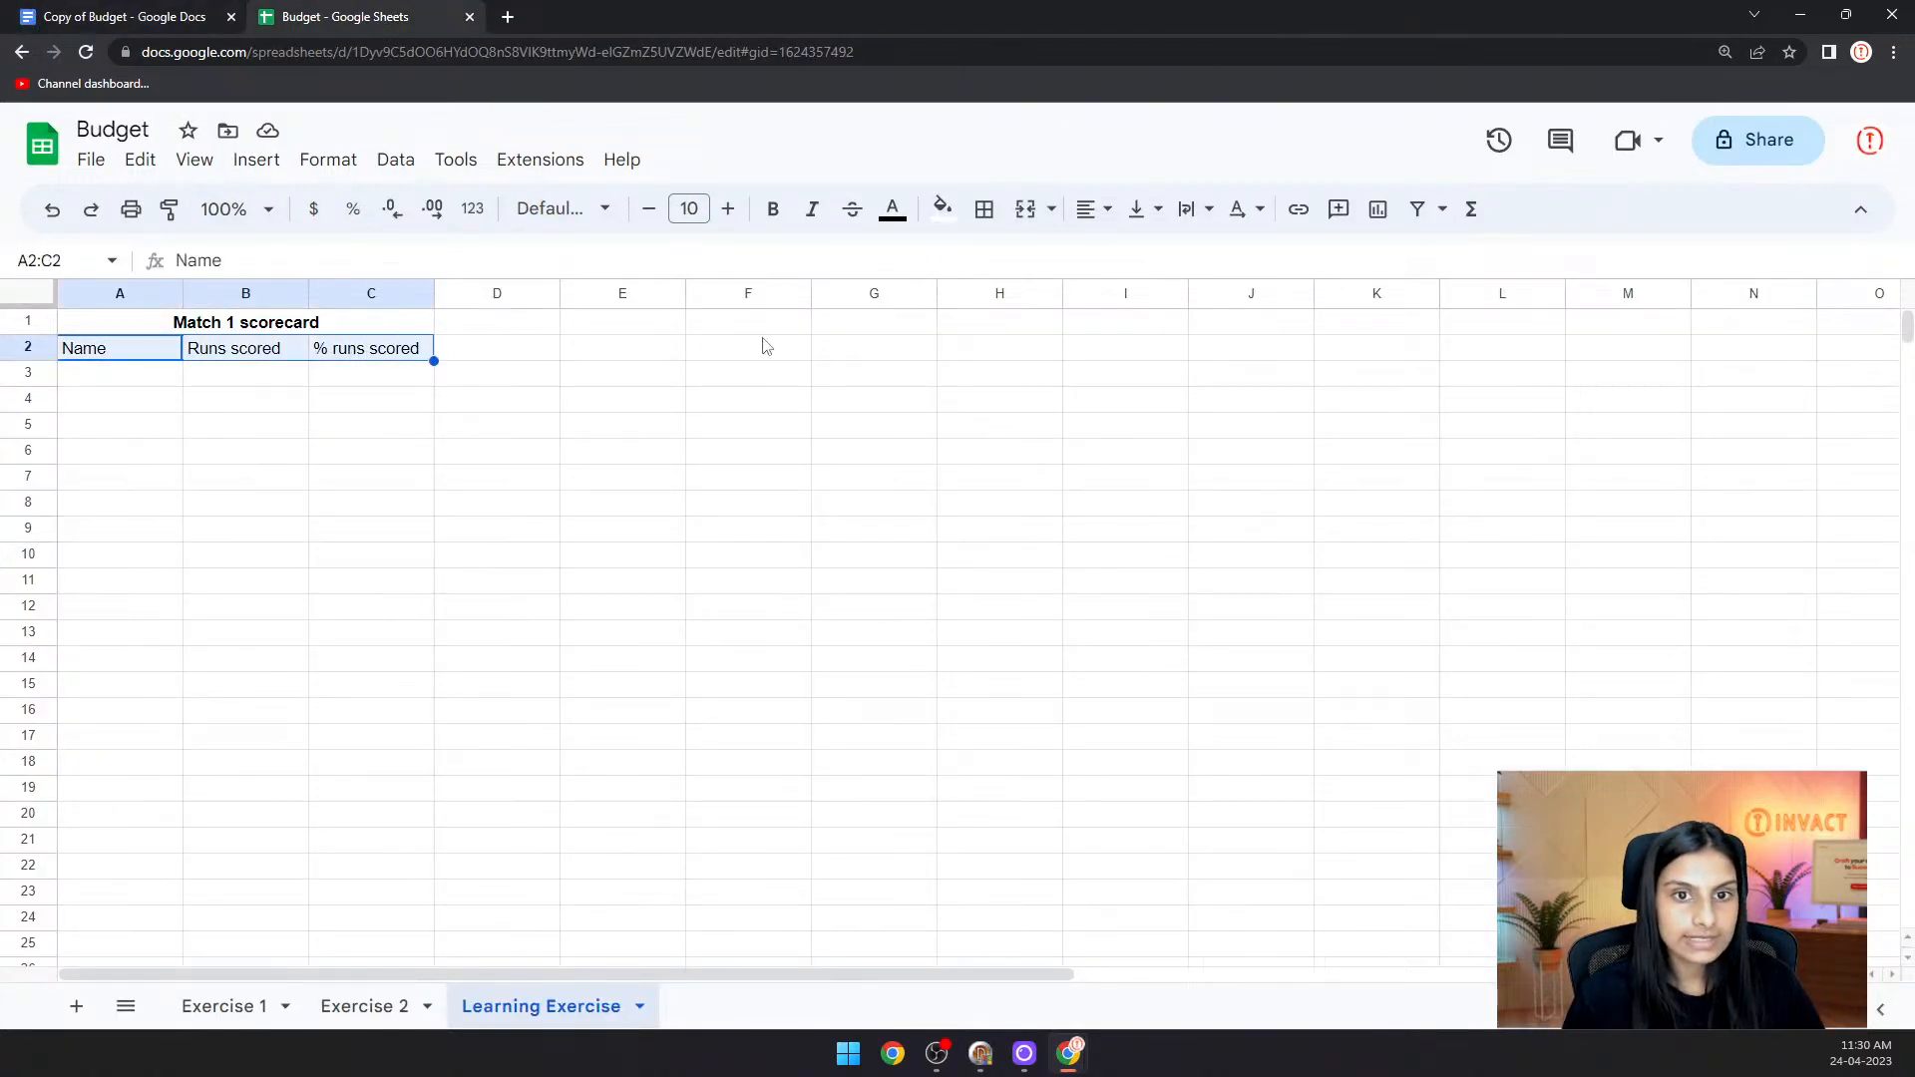
left_click(773, 211)
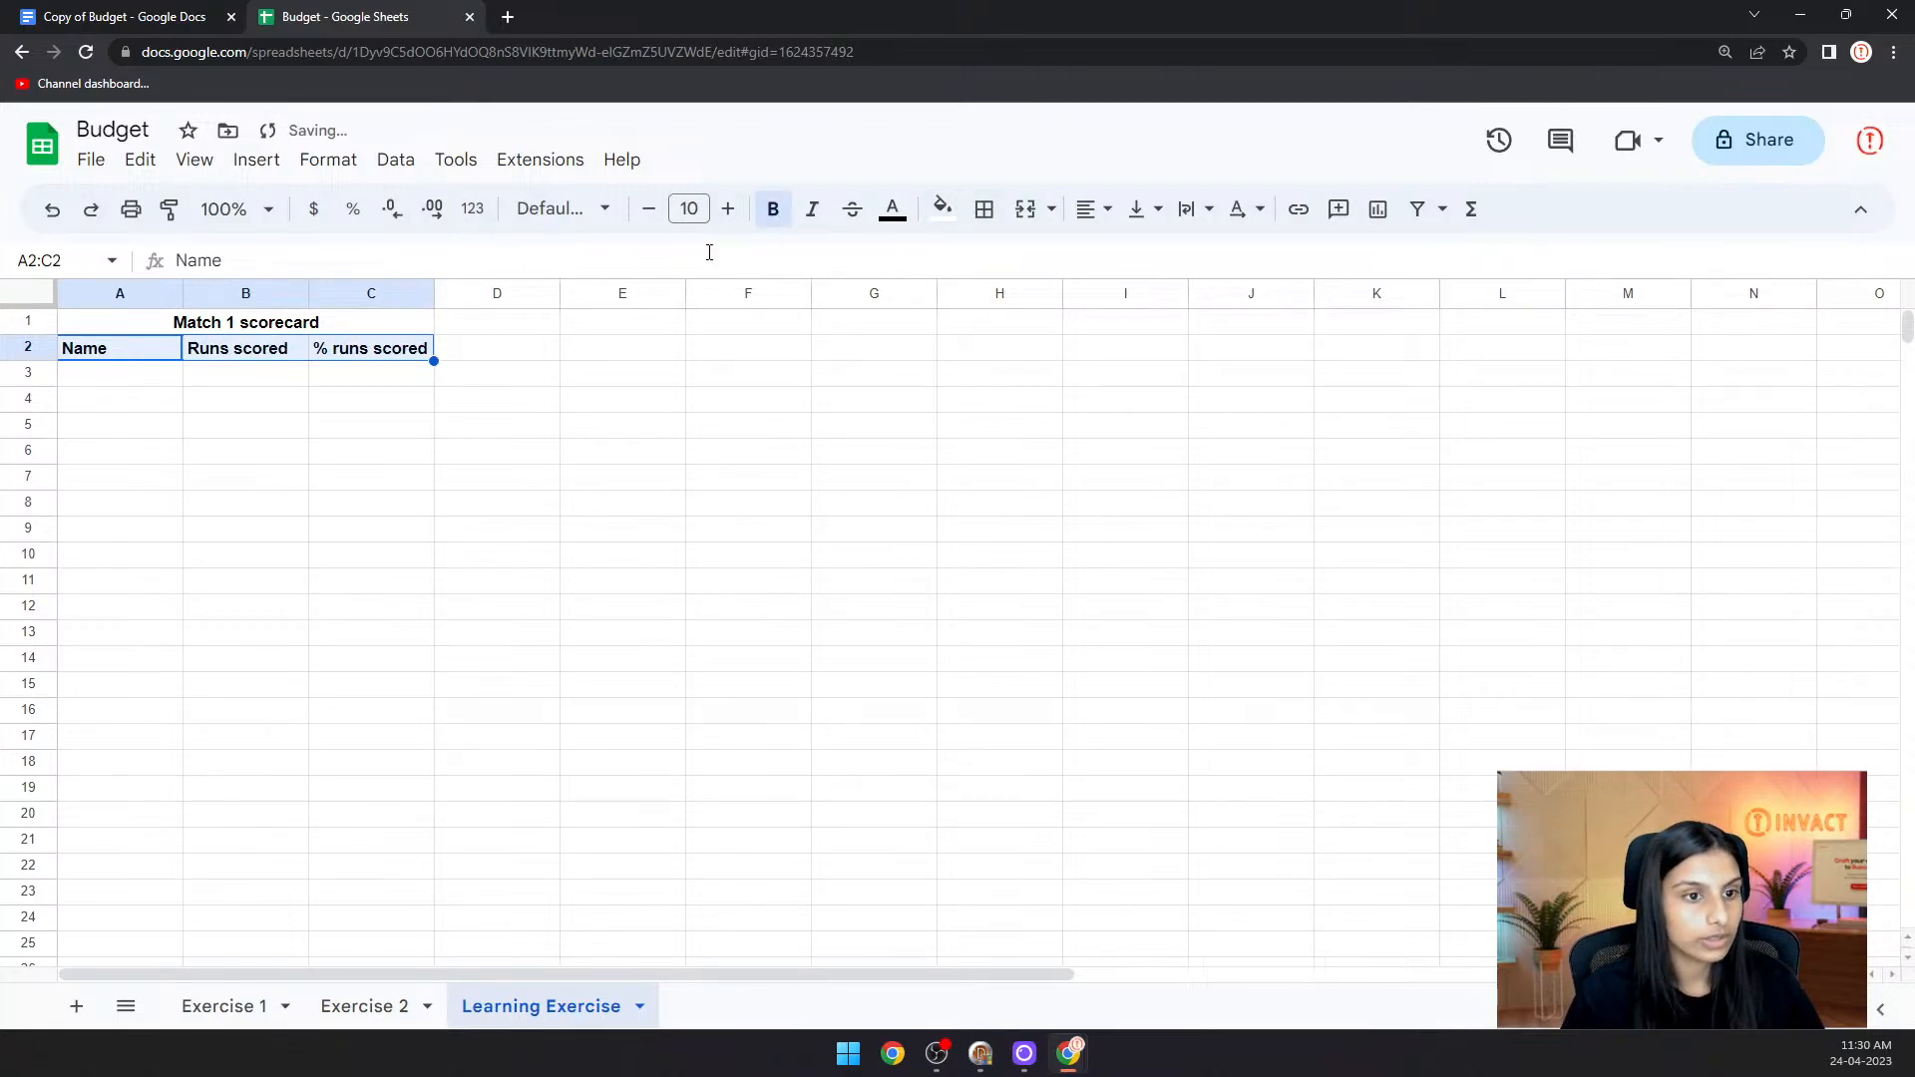
left_click(372, 381)
- Look up the players in the Copy of Budget document and enter the first three player names in A3:A5 of the Learning Exercise sheet
left_click(174, 12)
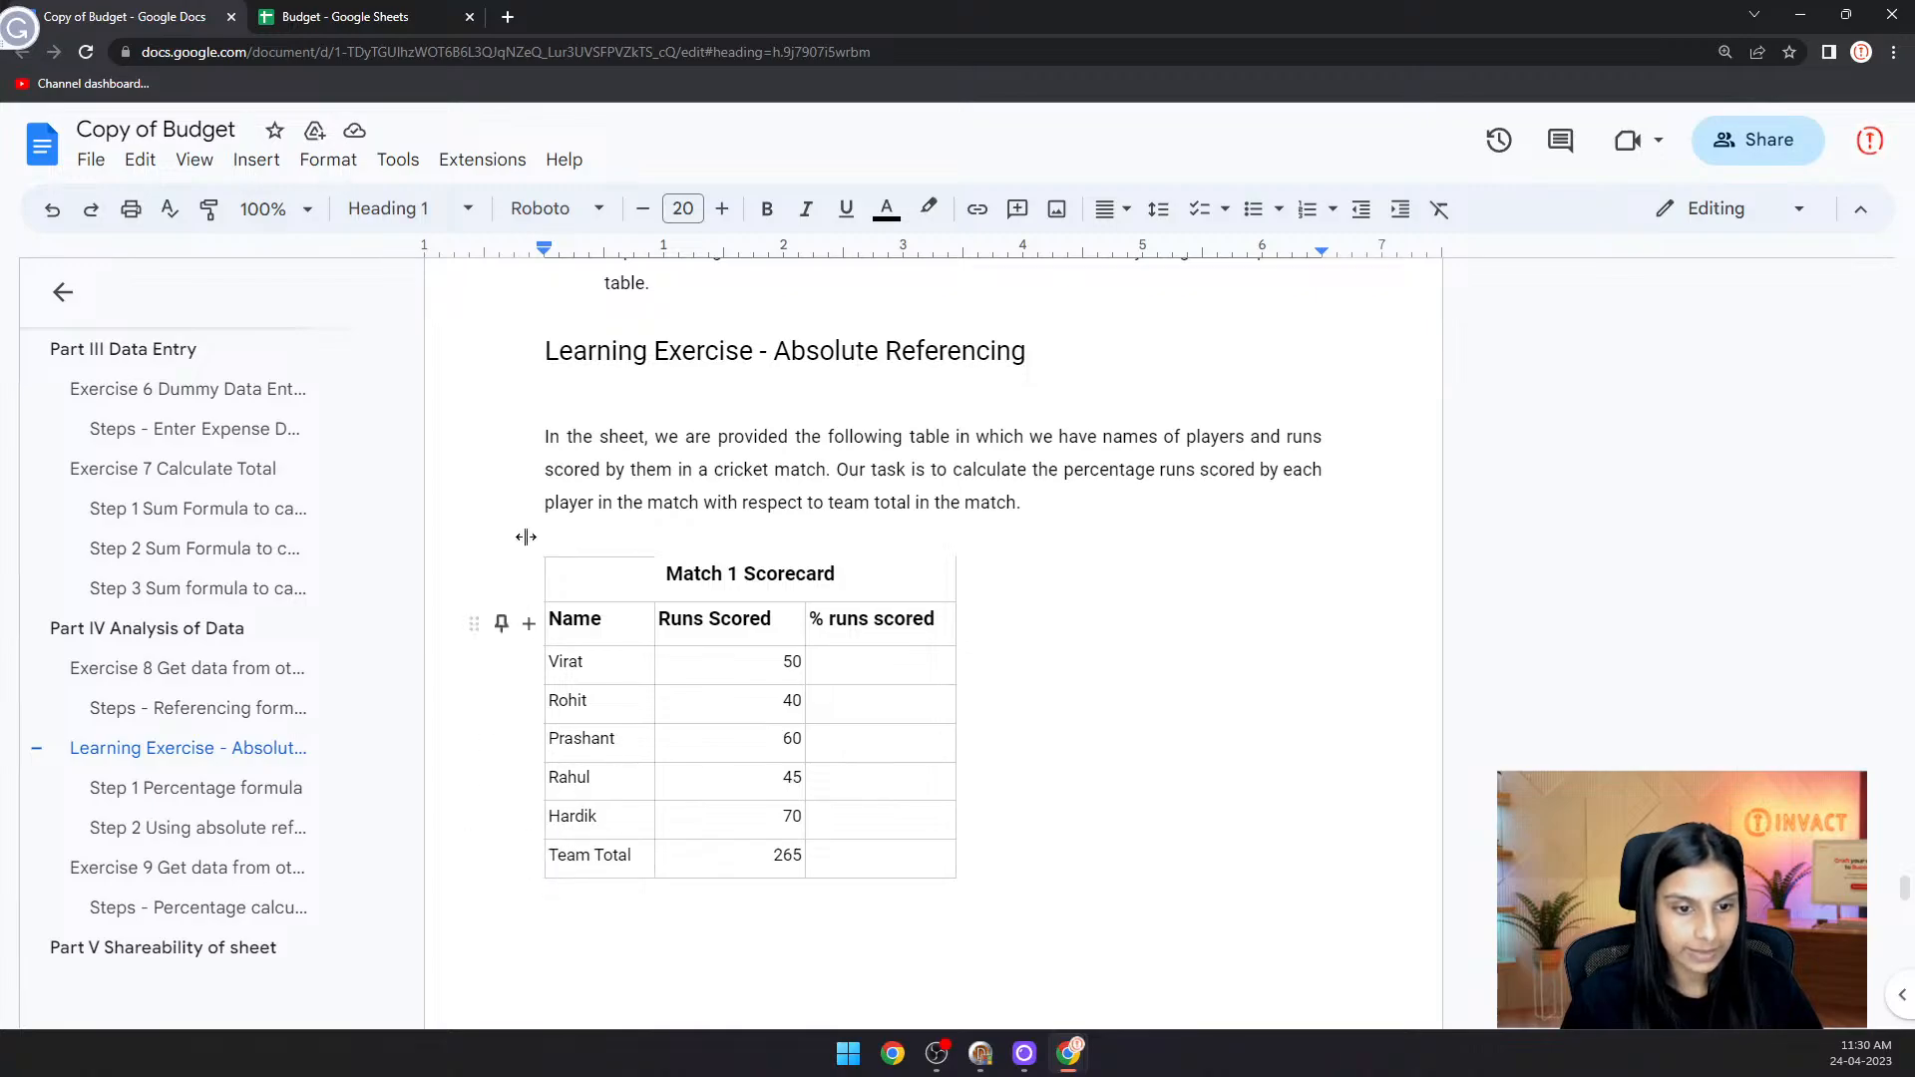
left_click(308, 14)
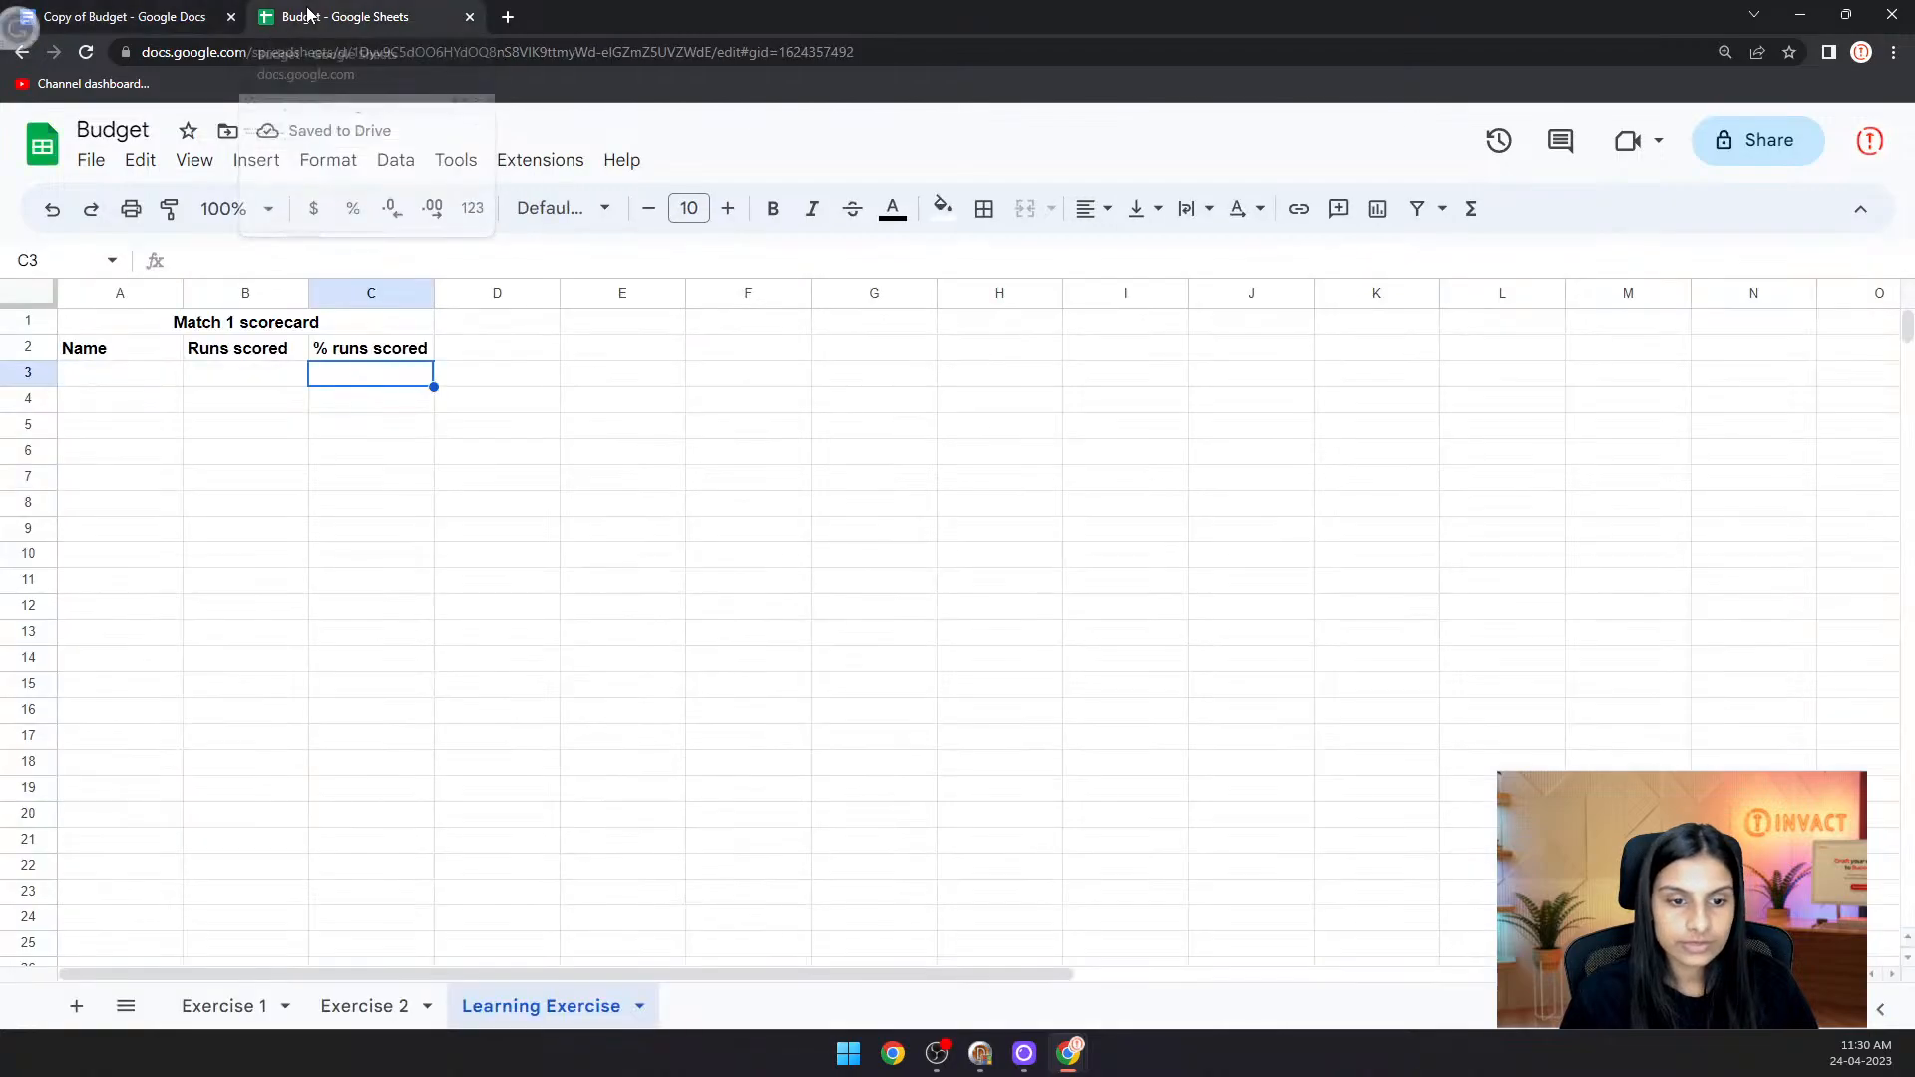
left_click(155, 14)
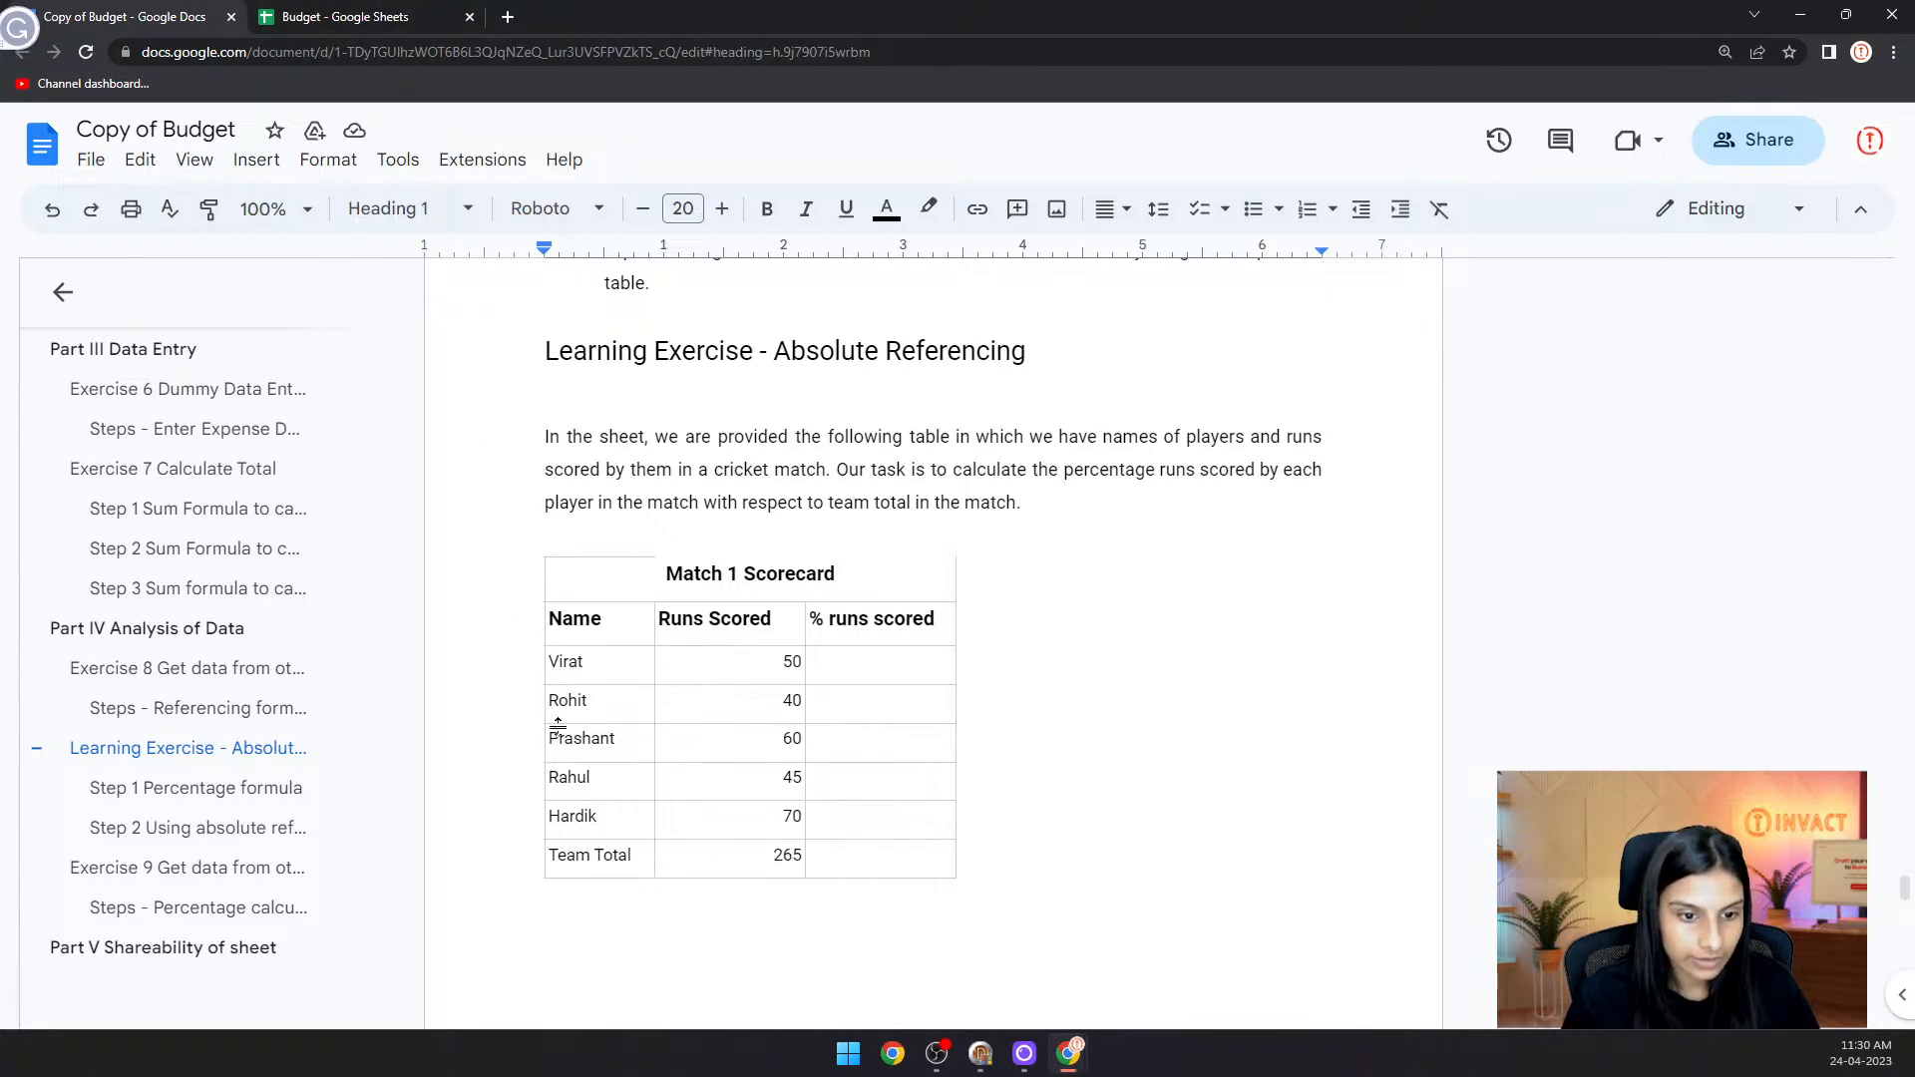
left_click(334, 14)
left_click(126, 384)
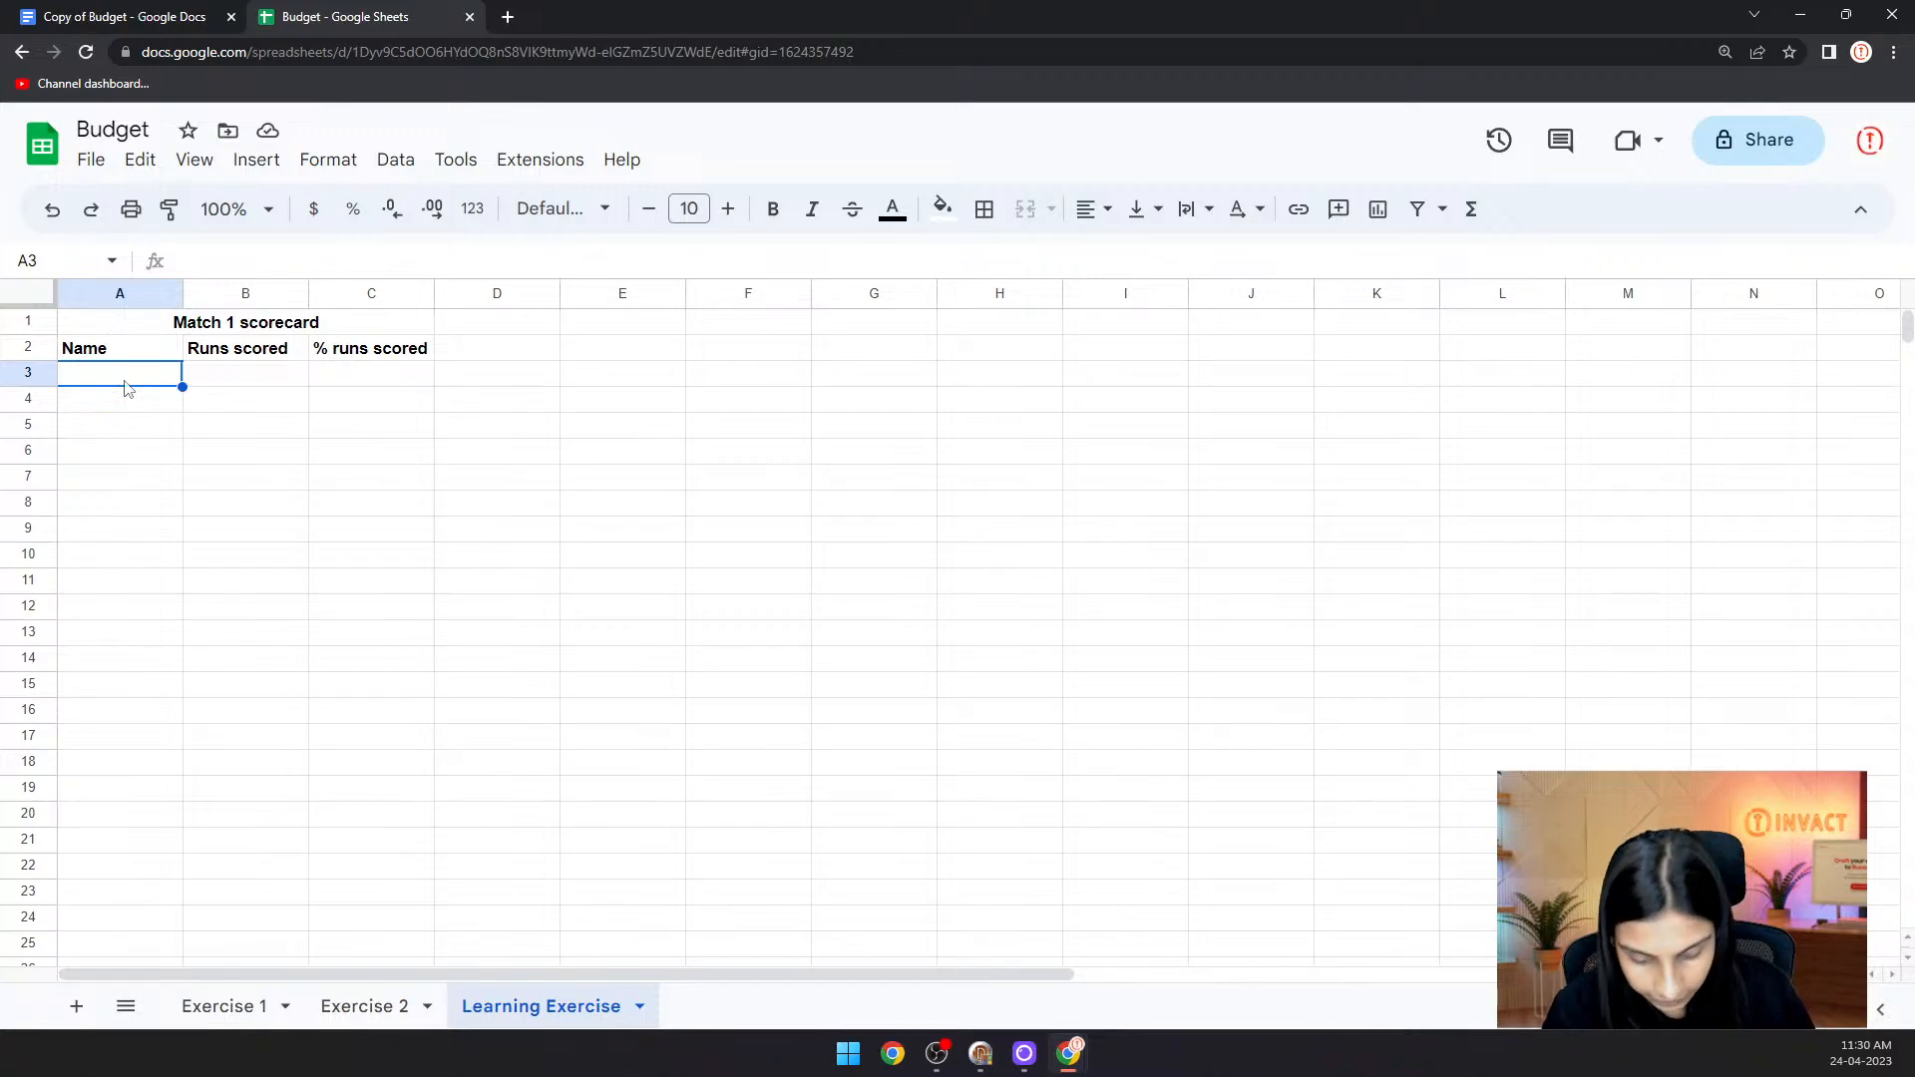
type("Virat")
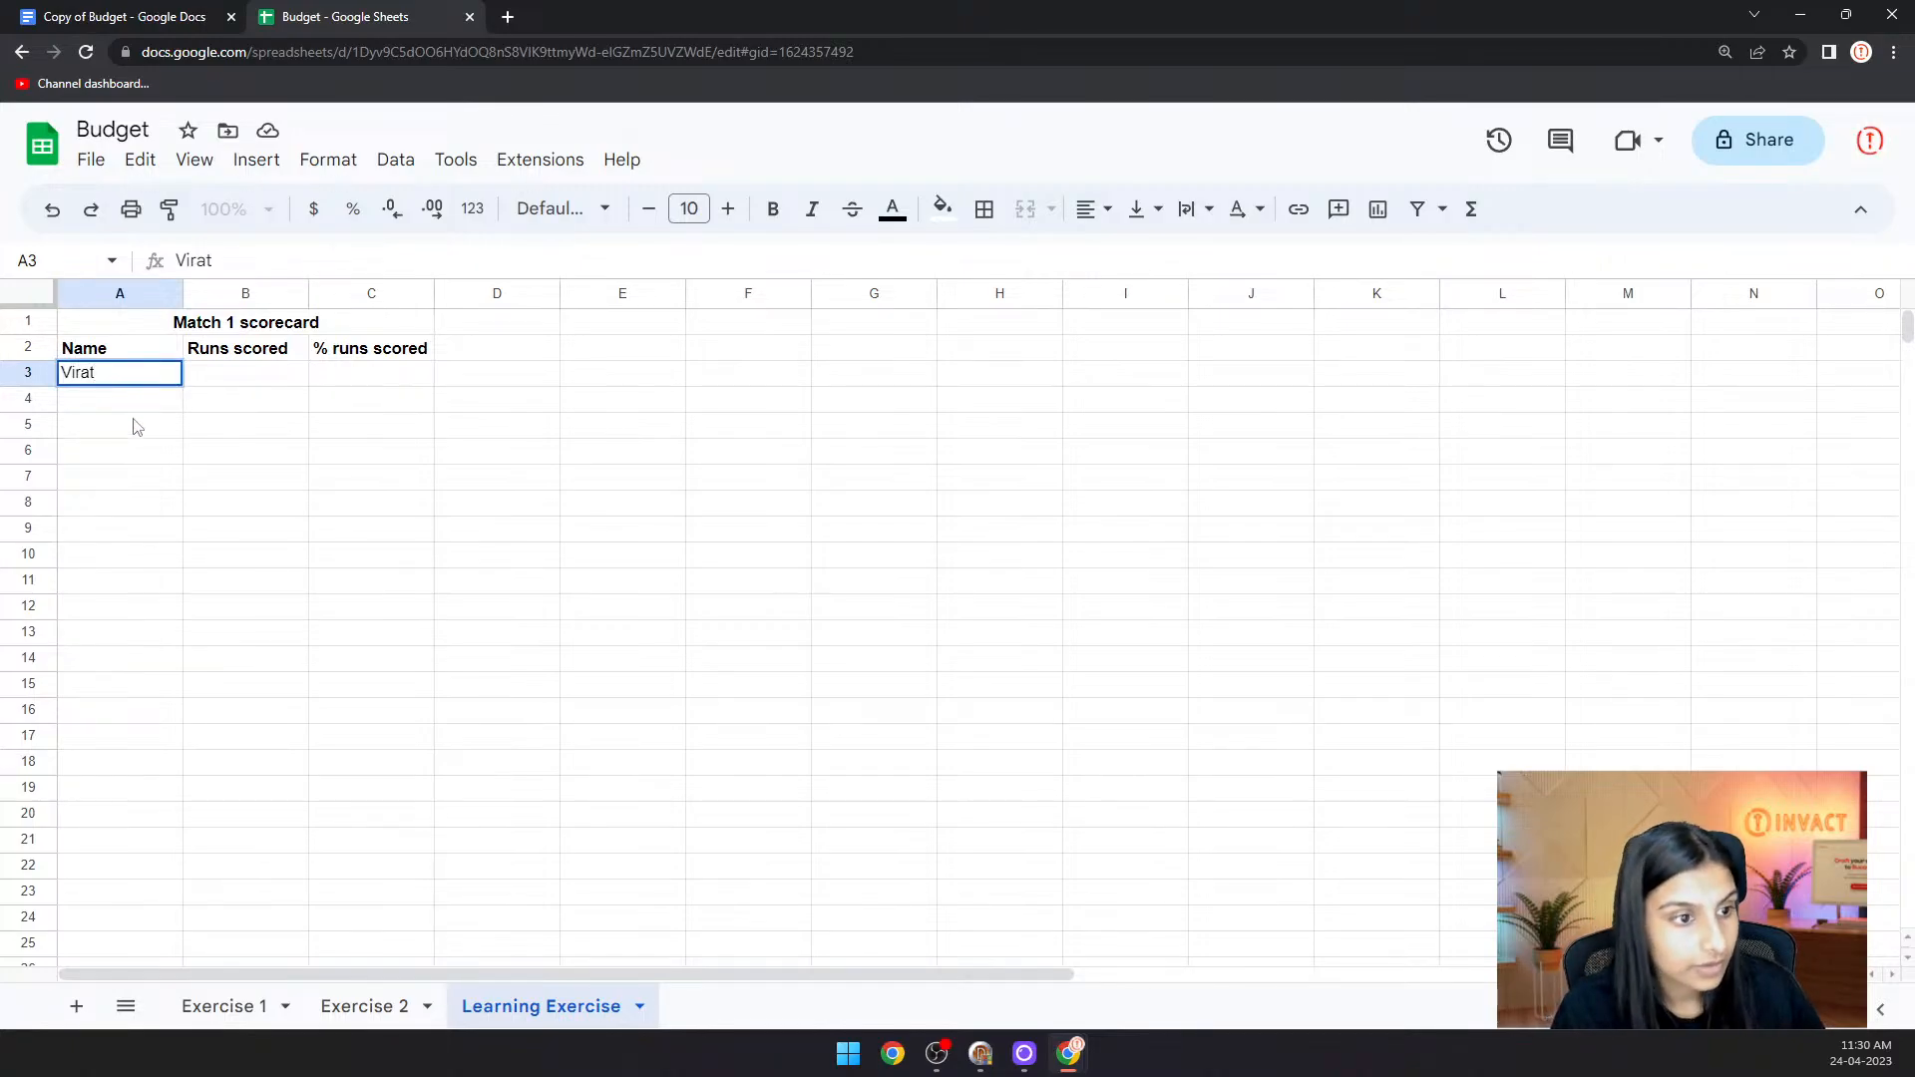
key("Return")
type("Rohit")
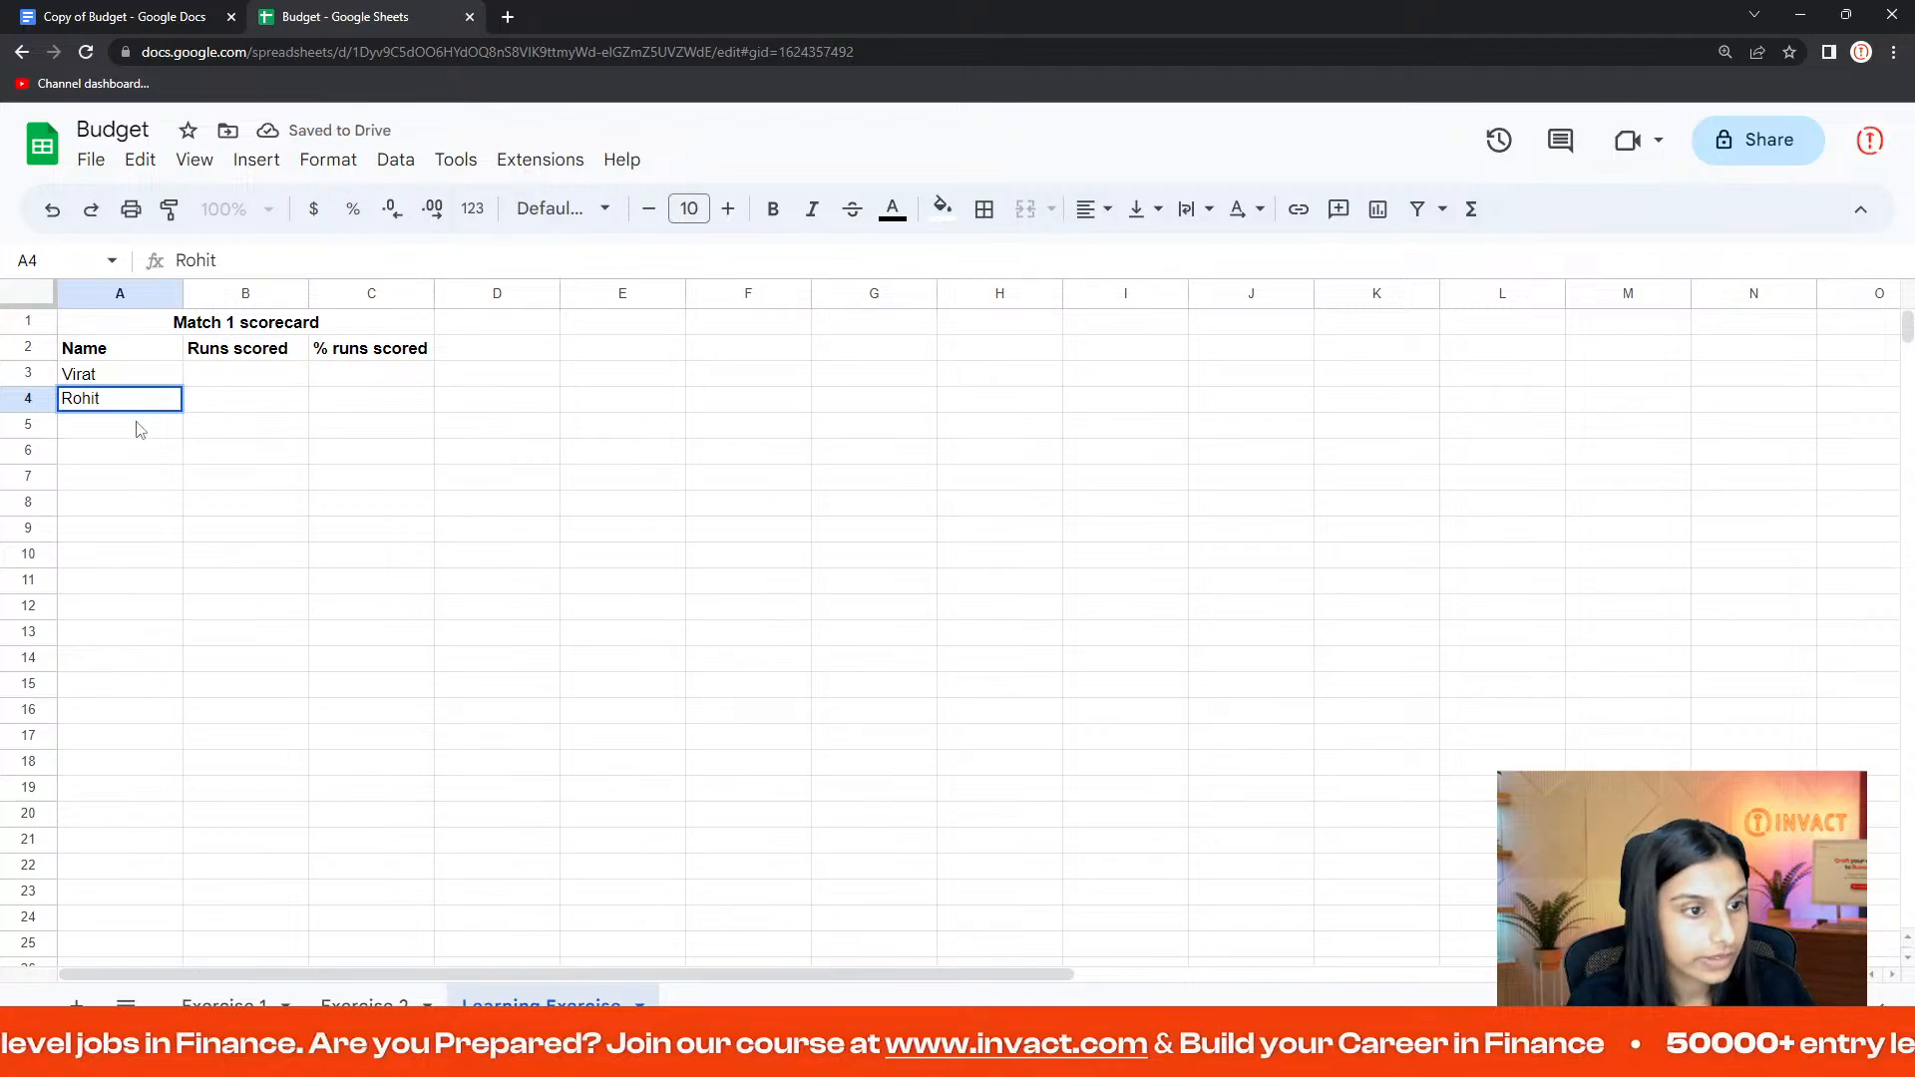
key("Return")
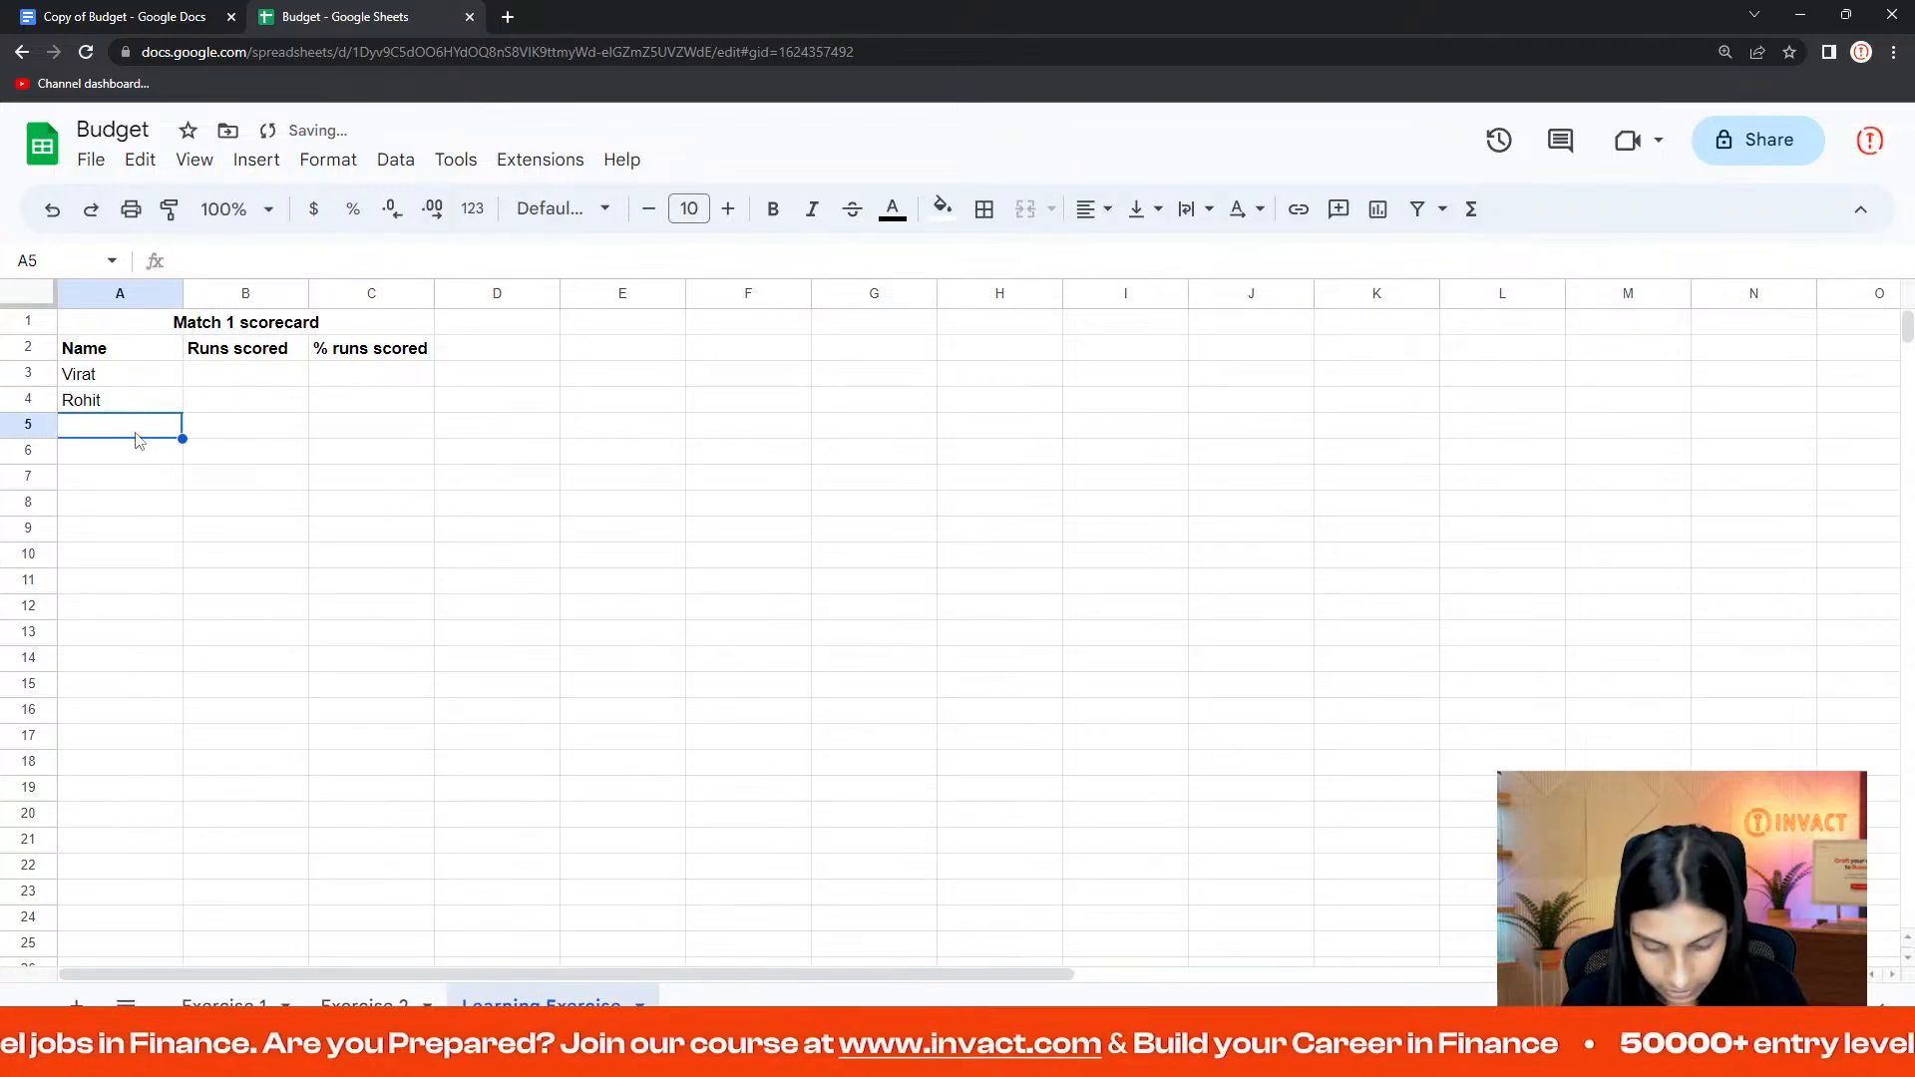
type("Prashant")
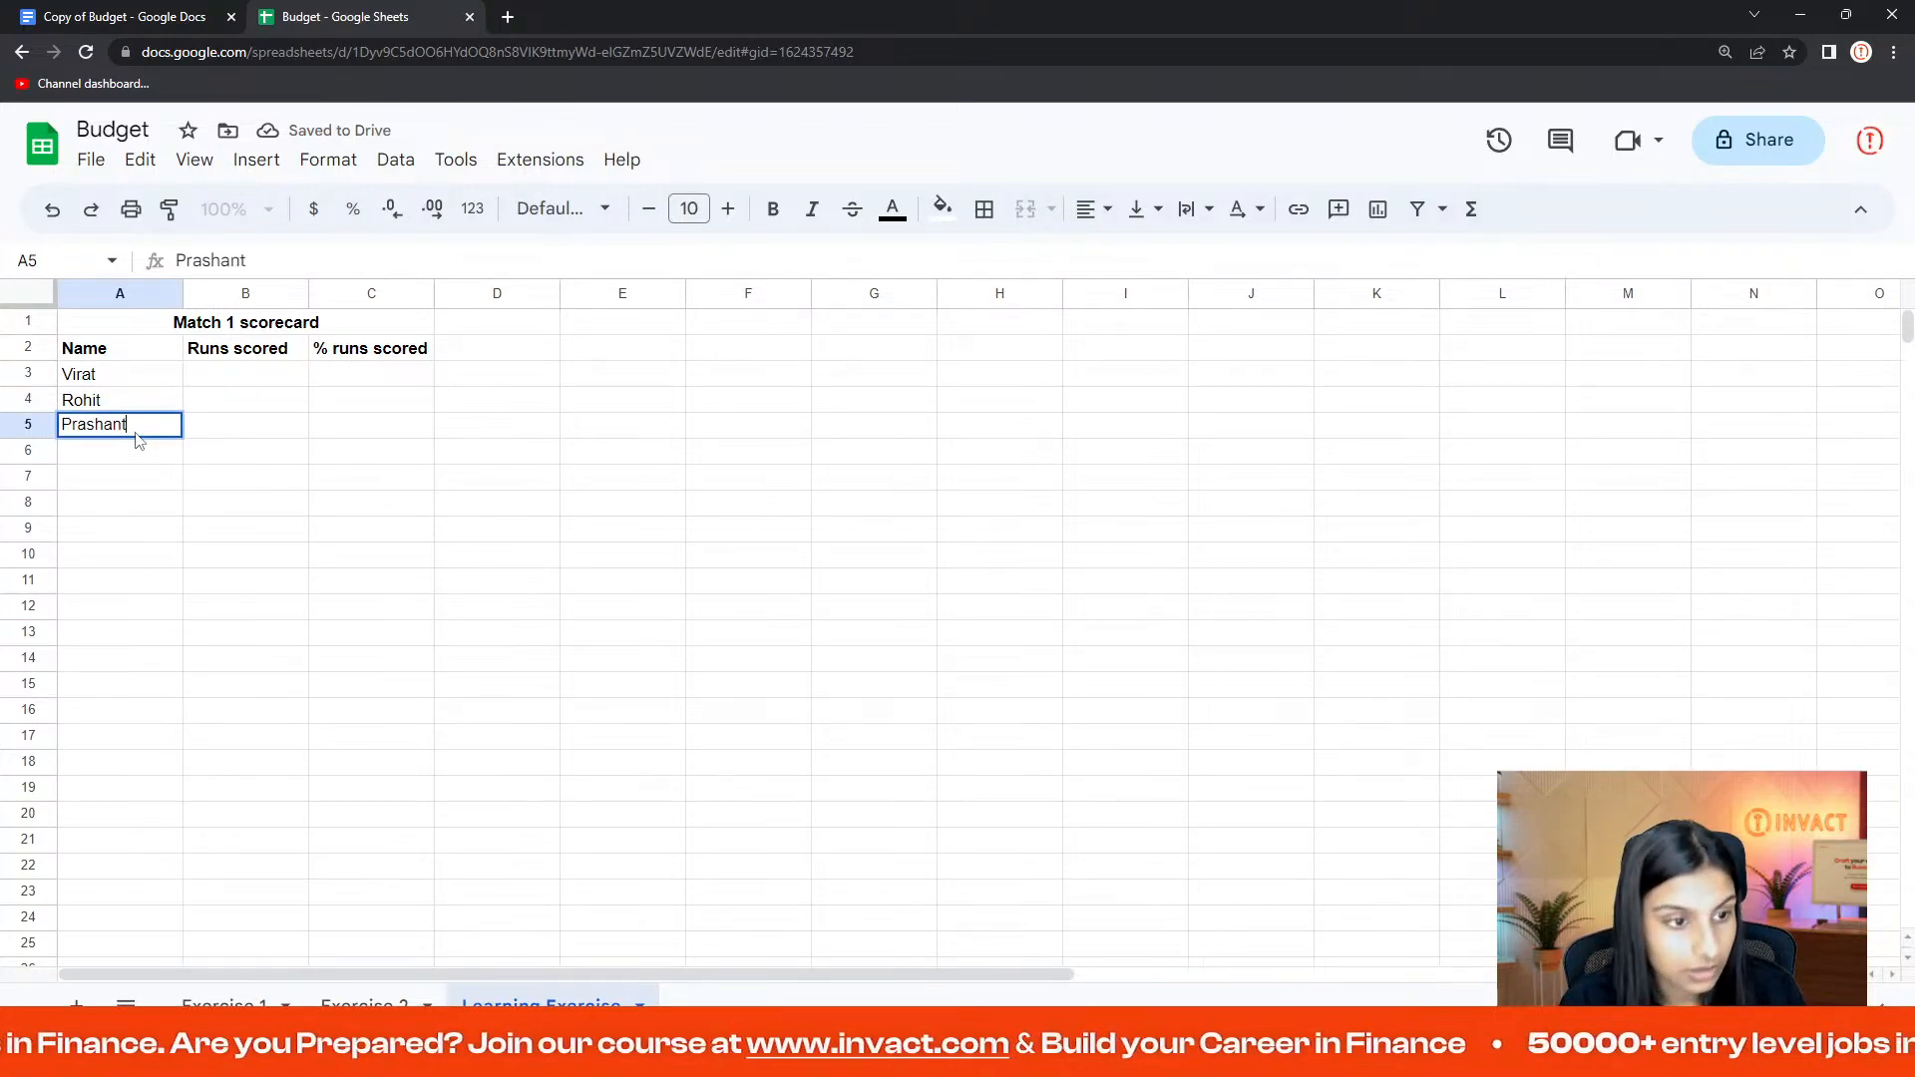
key("Return")
- Recheck the document's scorecard table and enter the fourth and fifth player names in A6:A7
left_click(147, 14)
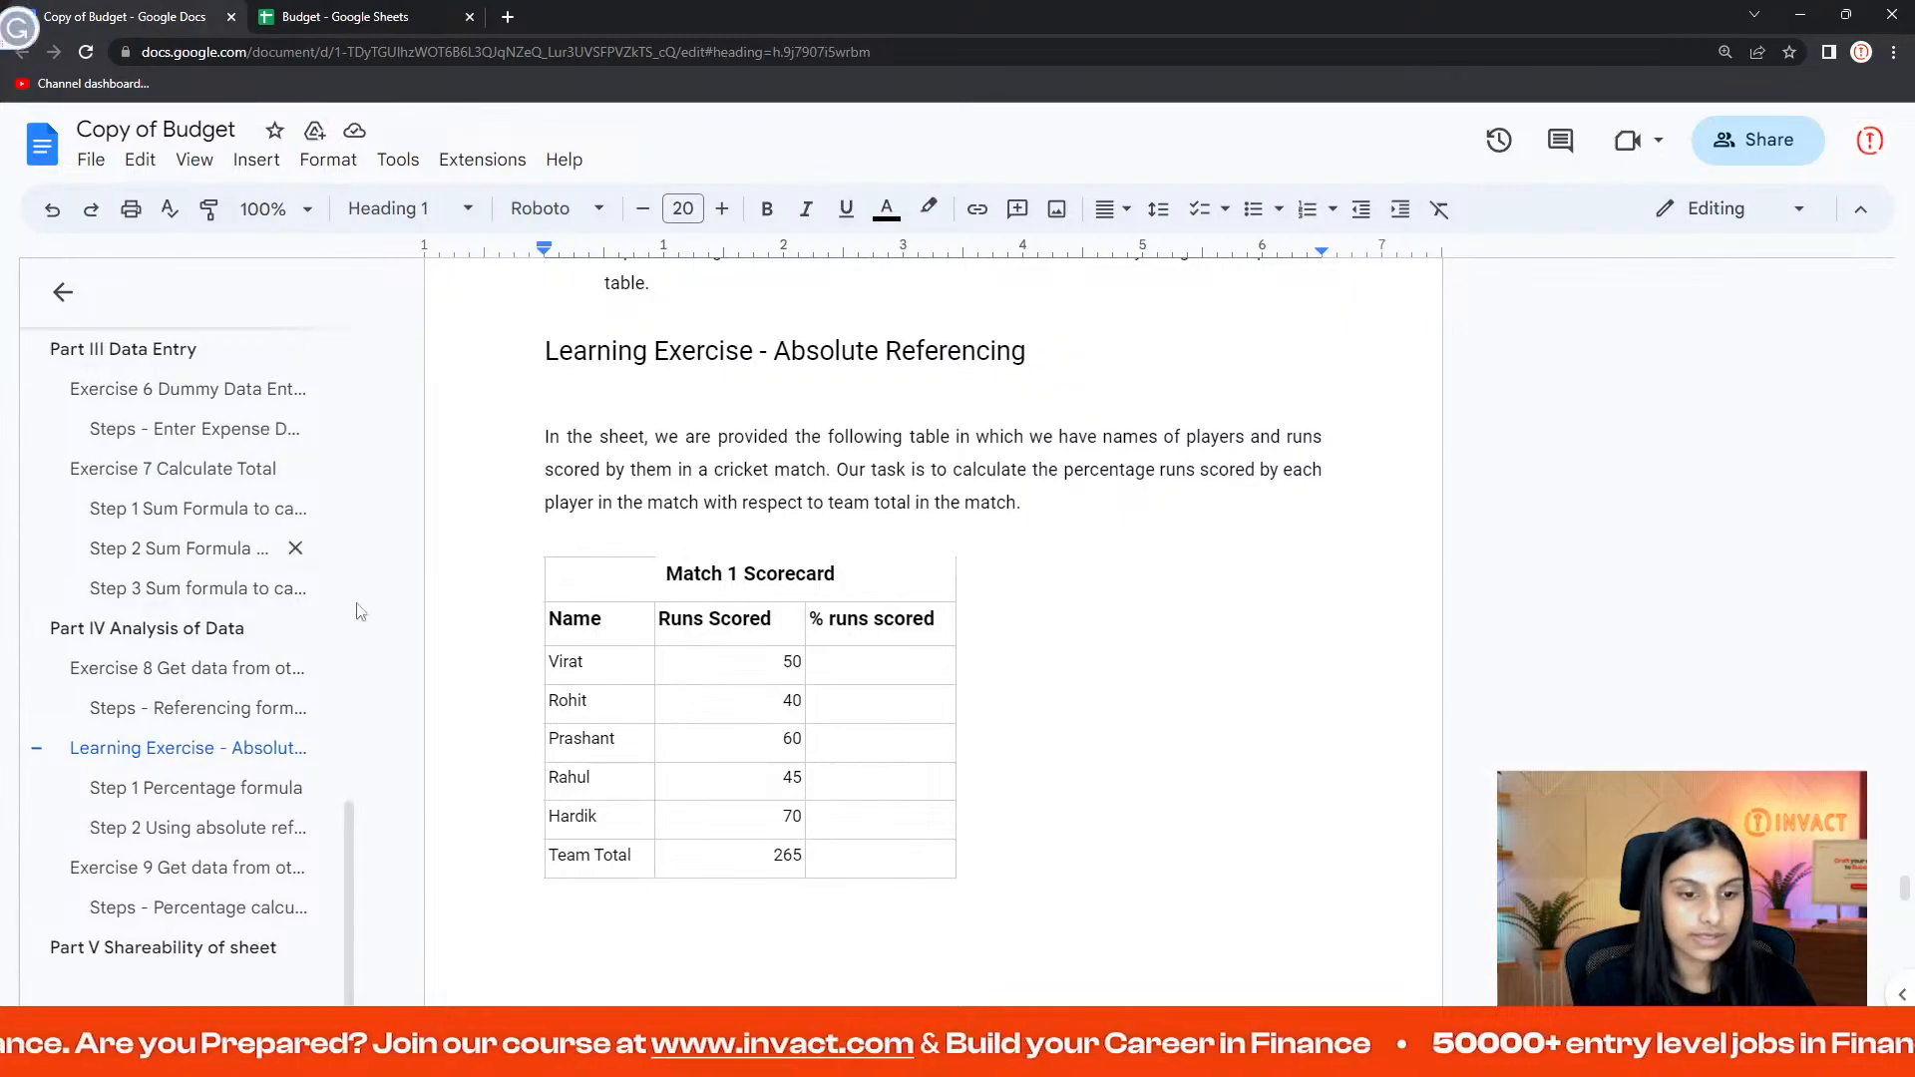
left_click(399, 18)
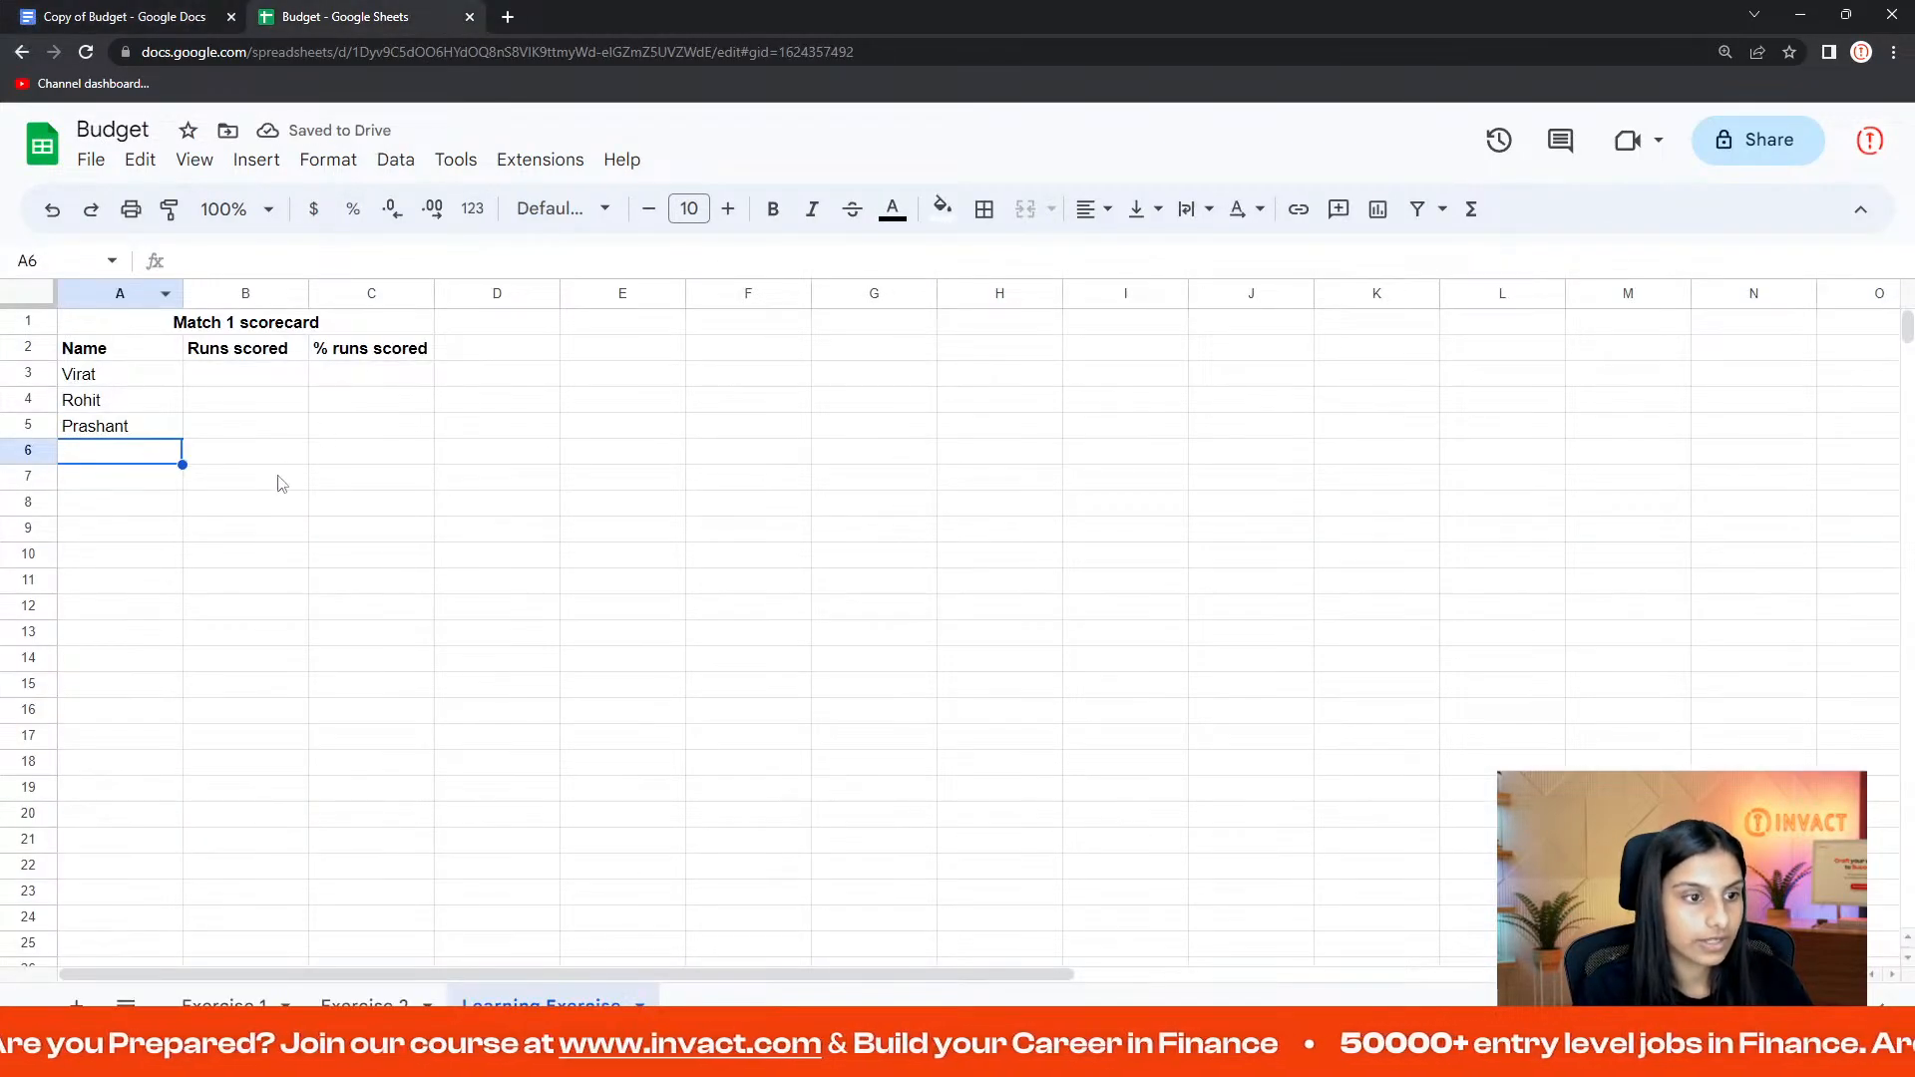
type("Rahul")
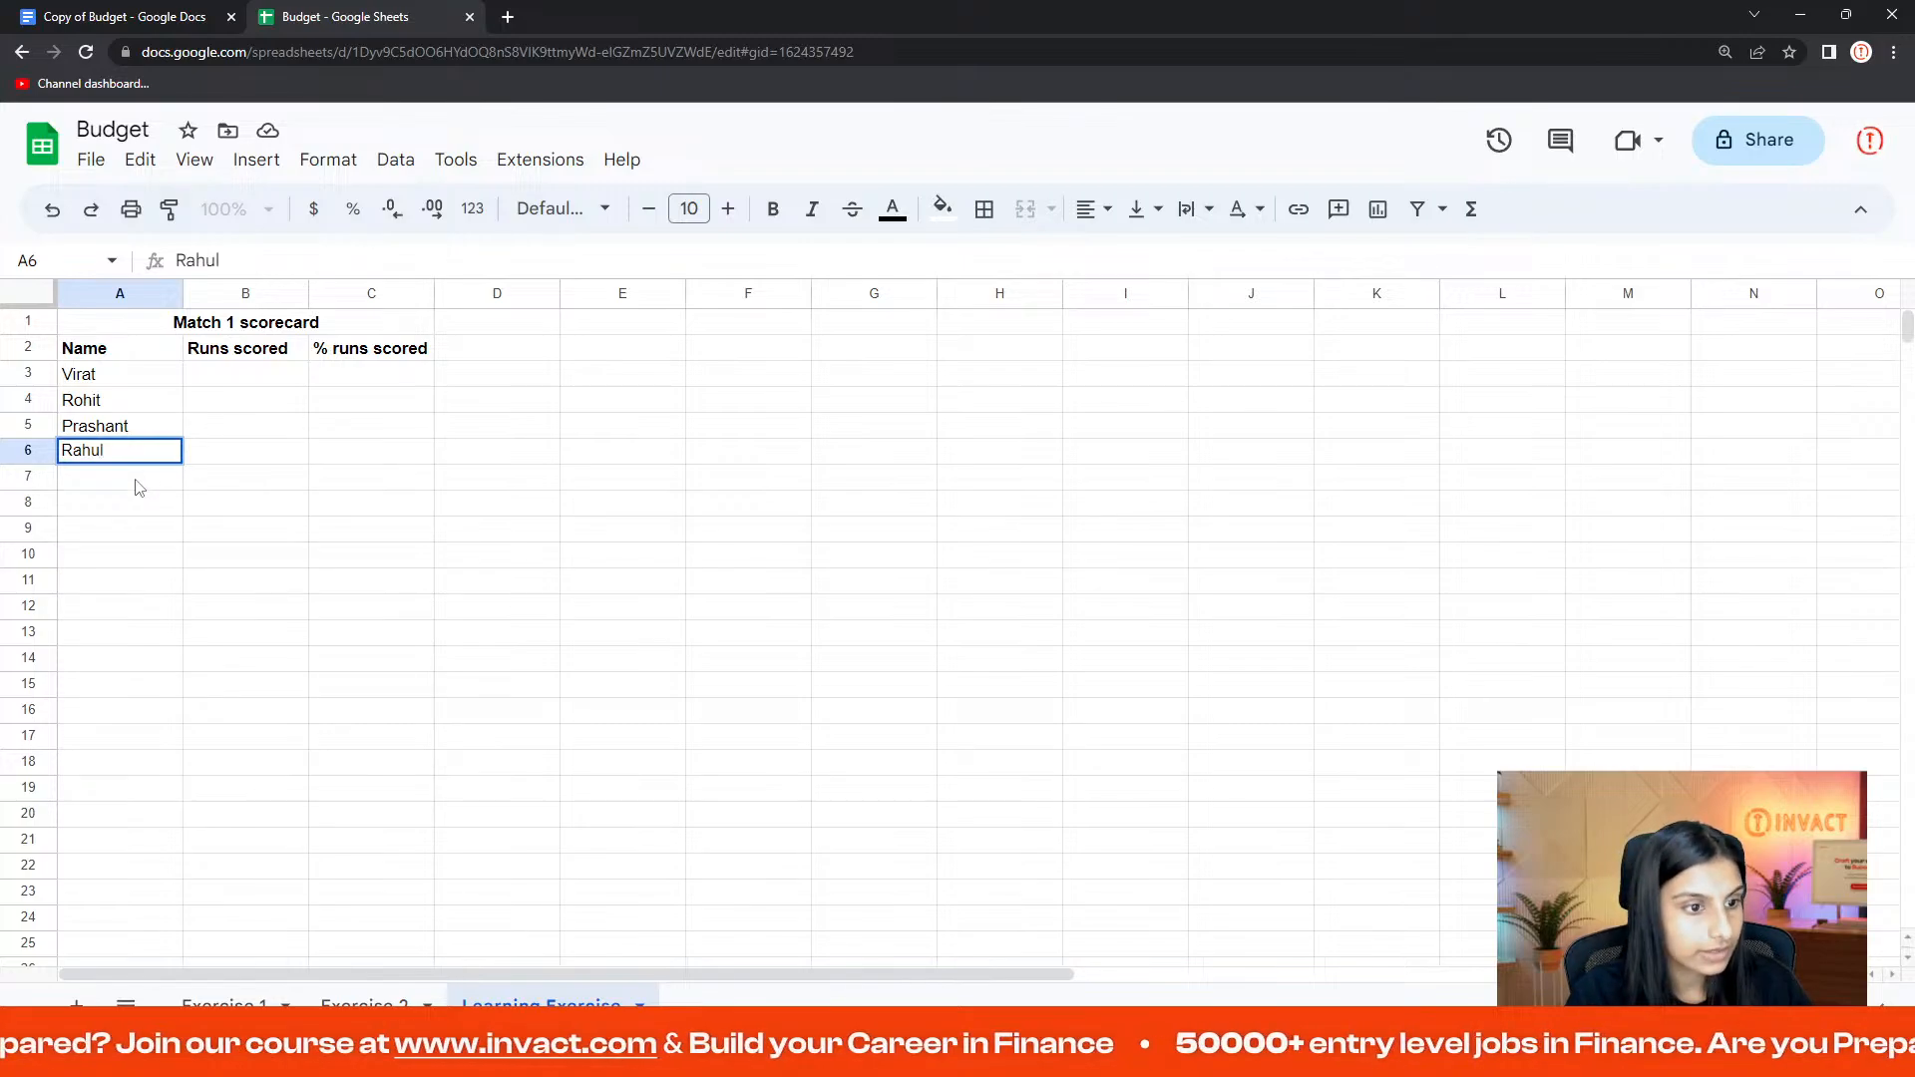
key("Return")
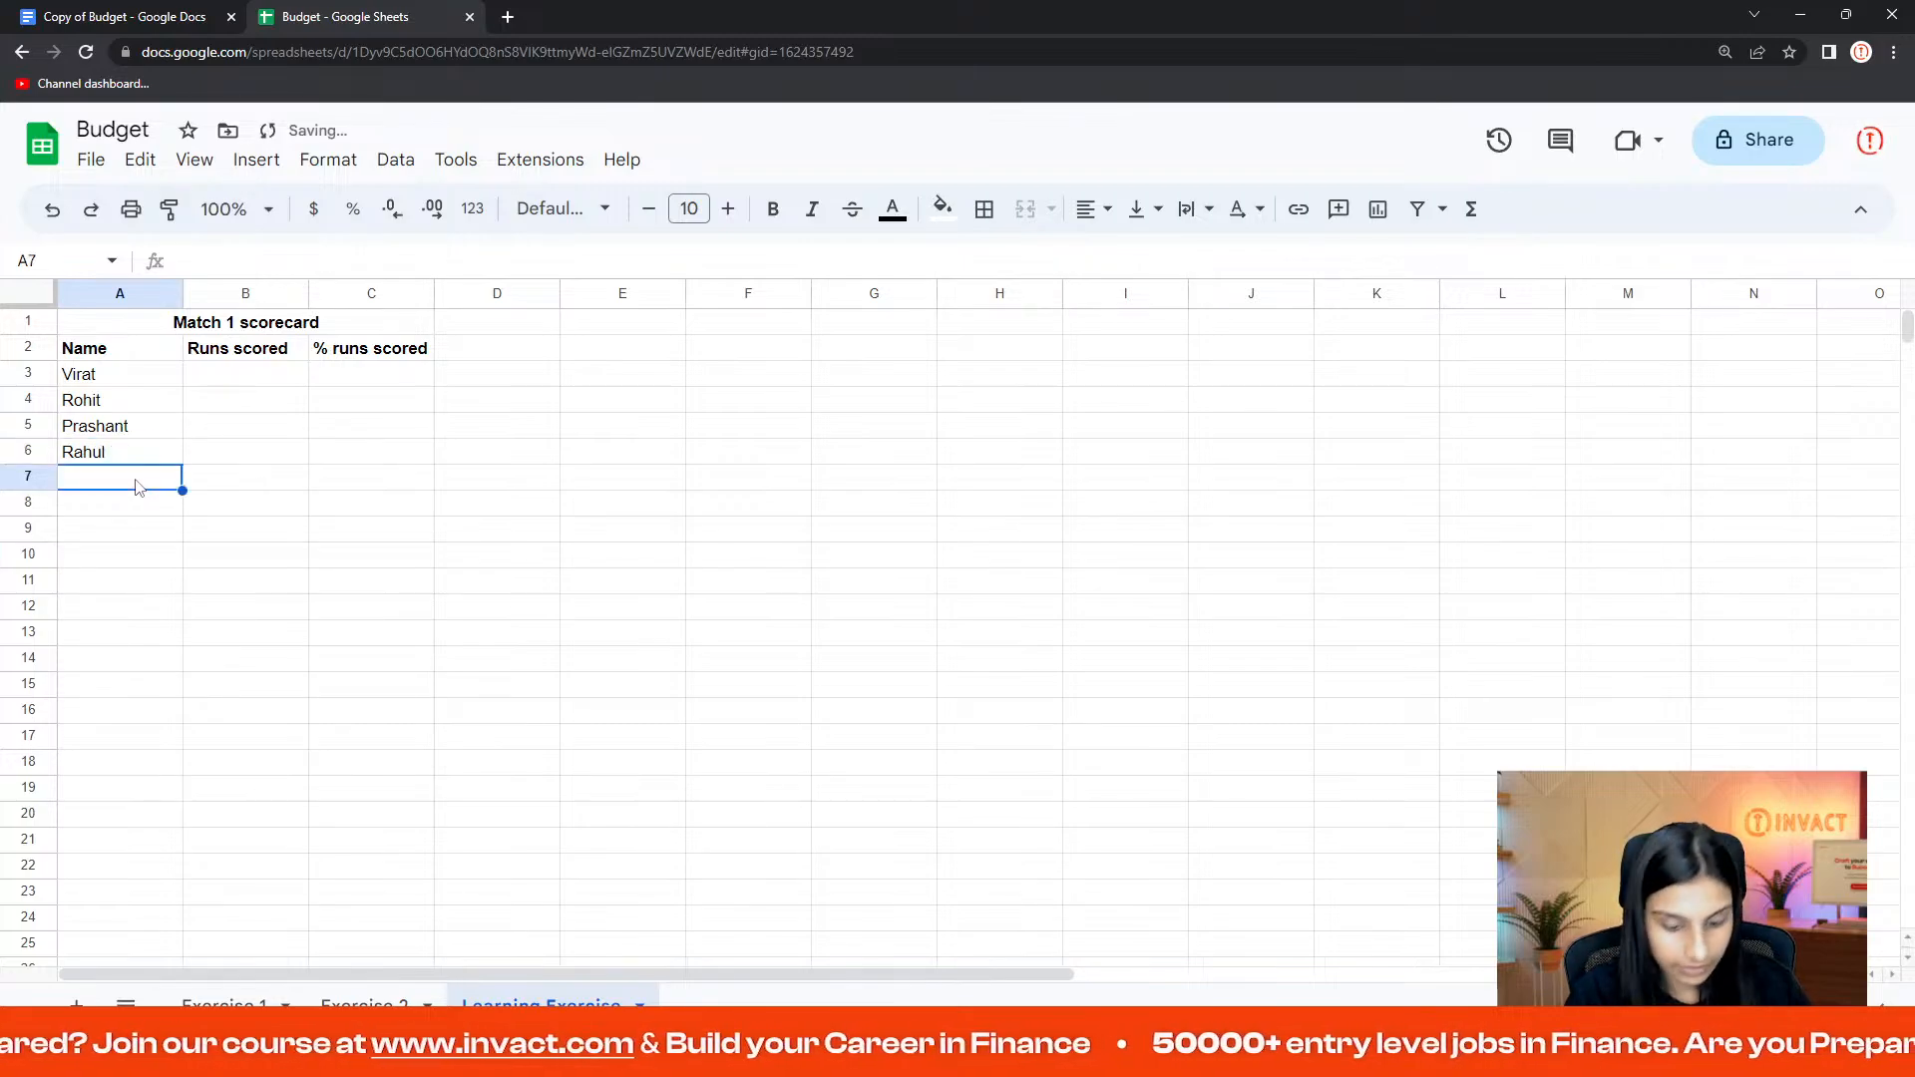
type("Hardik")
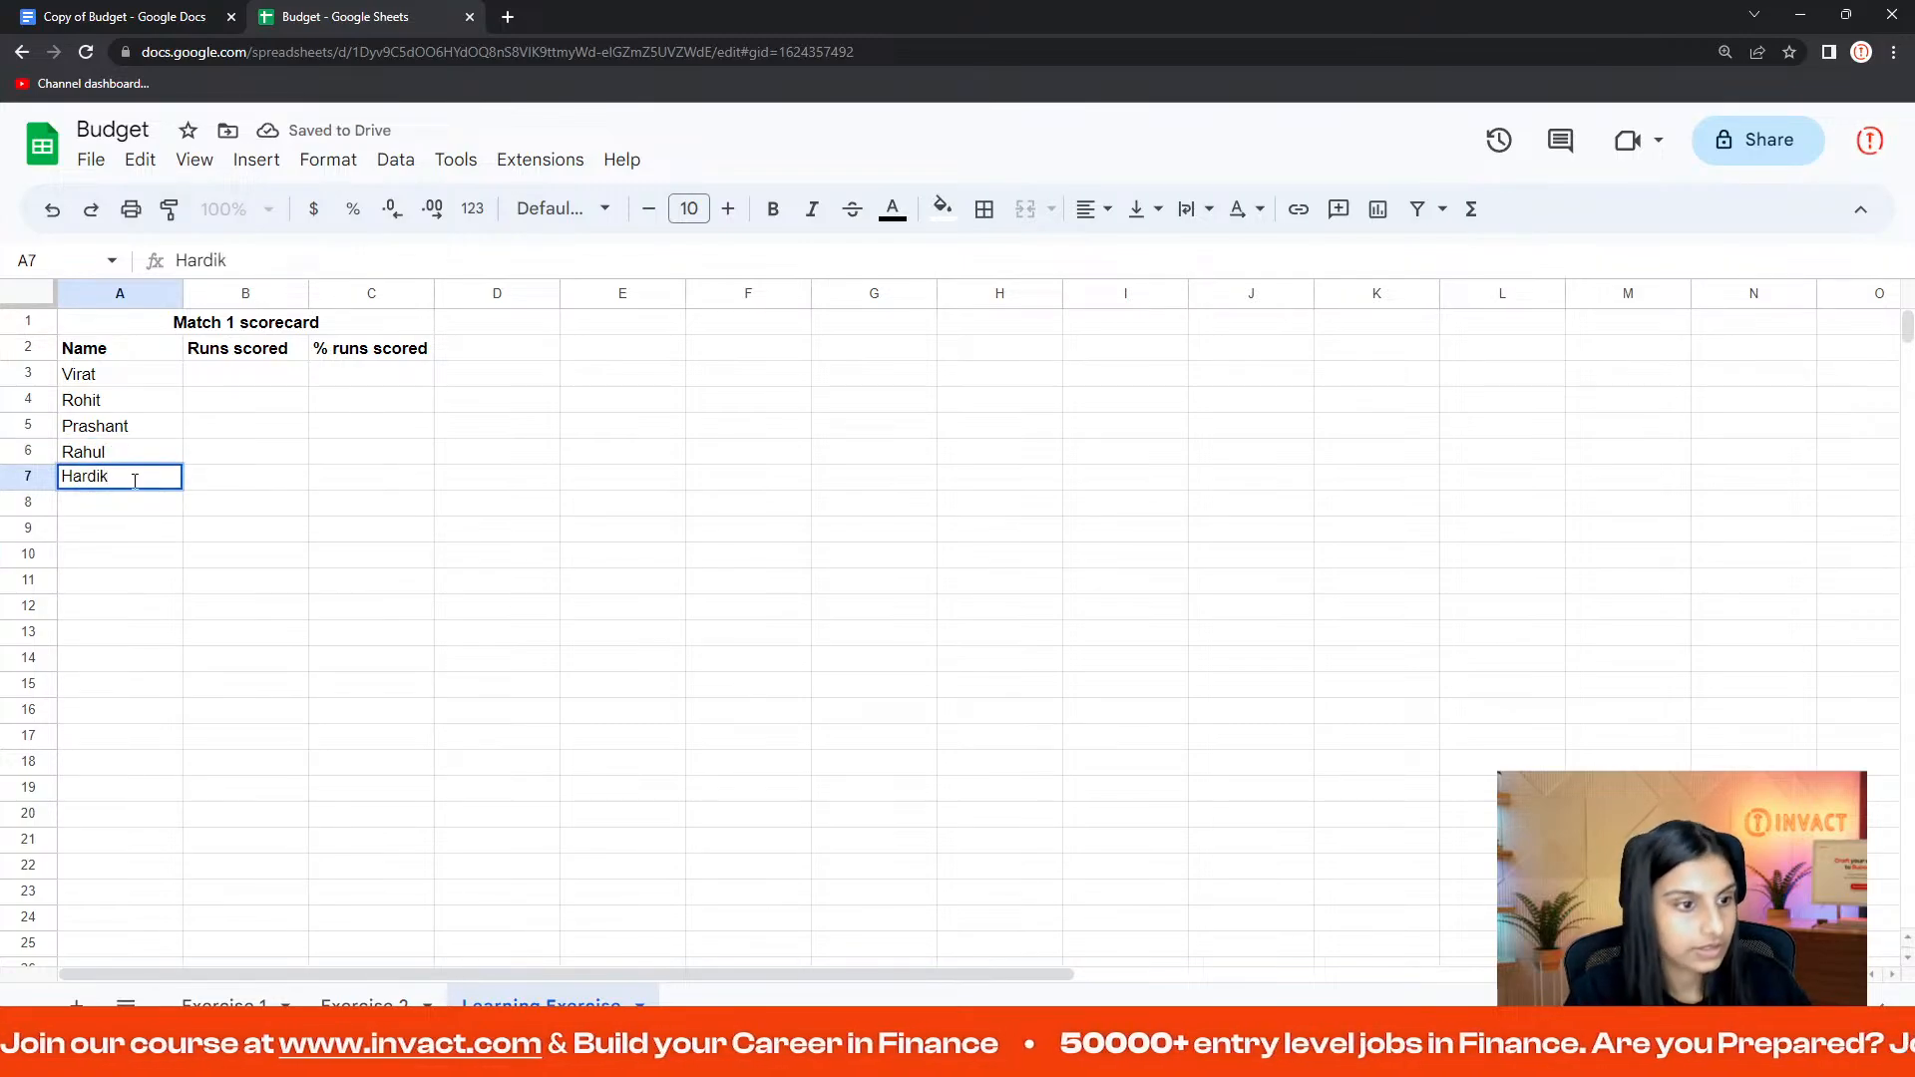
key("Return")
- Check the last row label of the scorecard in the Copy of Budget document and enter "Team total" in A8 of the Learning Exercise sheet
left_click(162, 10)
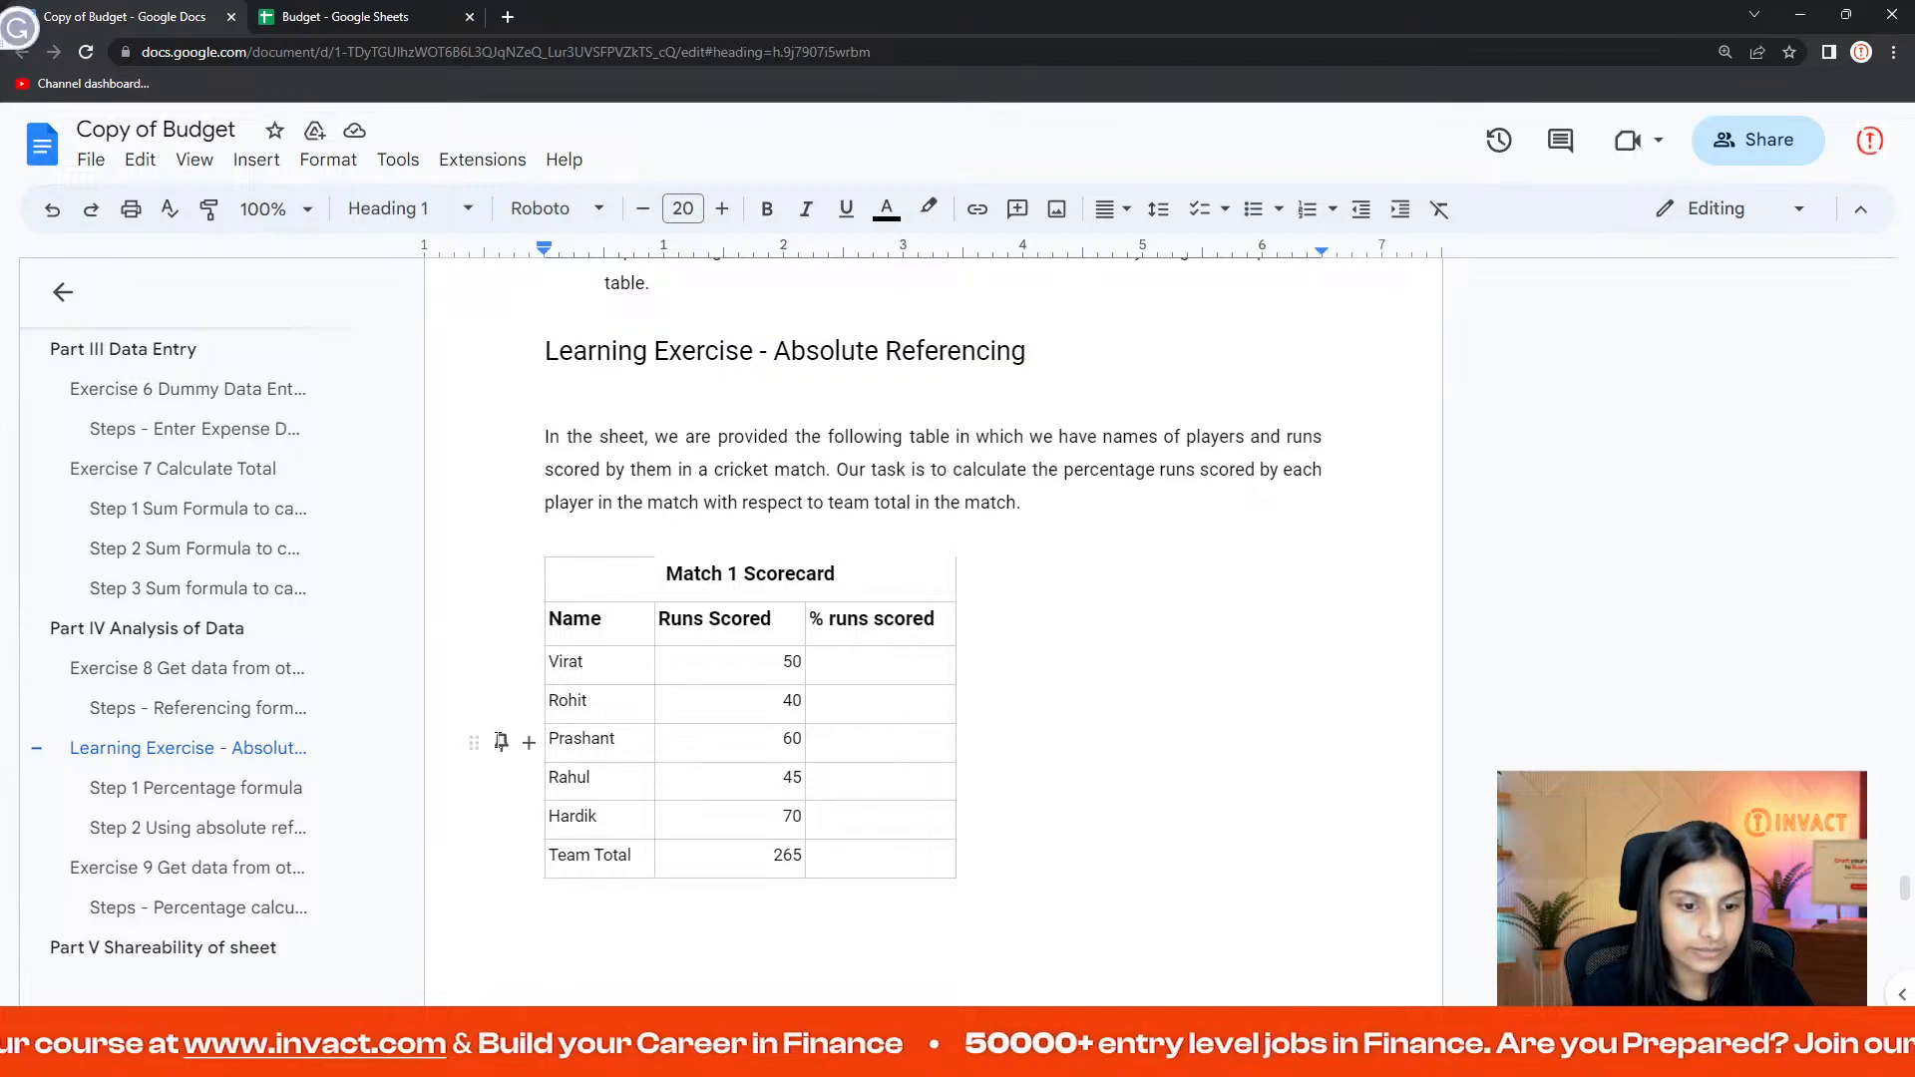
left_click(379, 17)
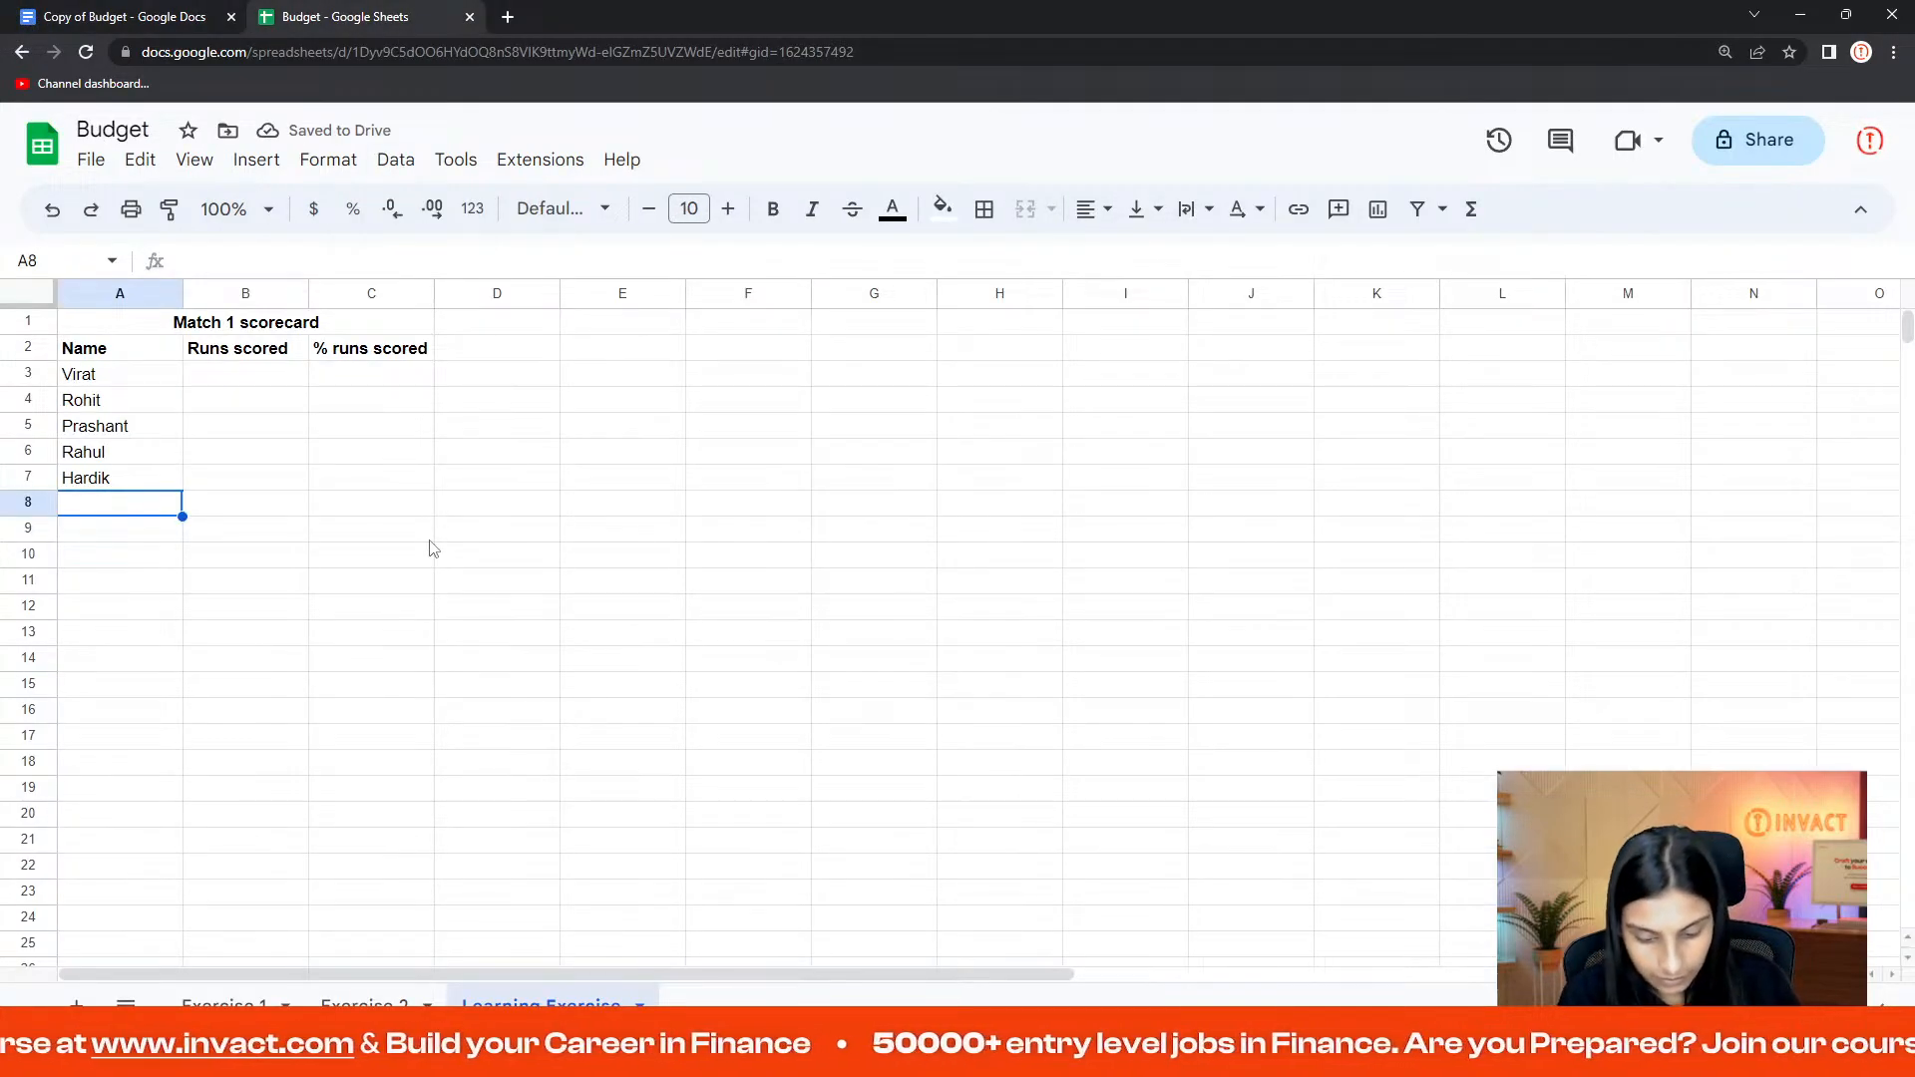
type("T")
key("Tab")
type("eam")
key("BackSpace")
key("BackSpace")
key("BackSpace")
key("BackSpace")
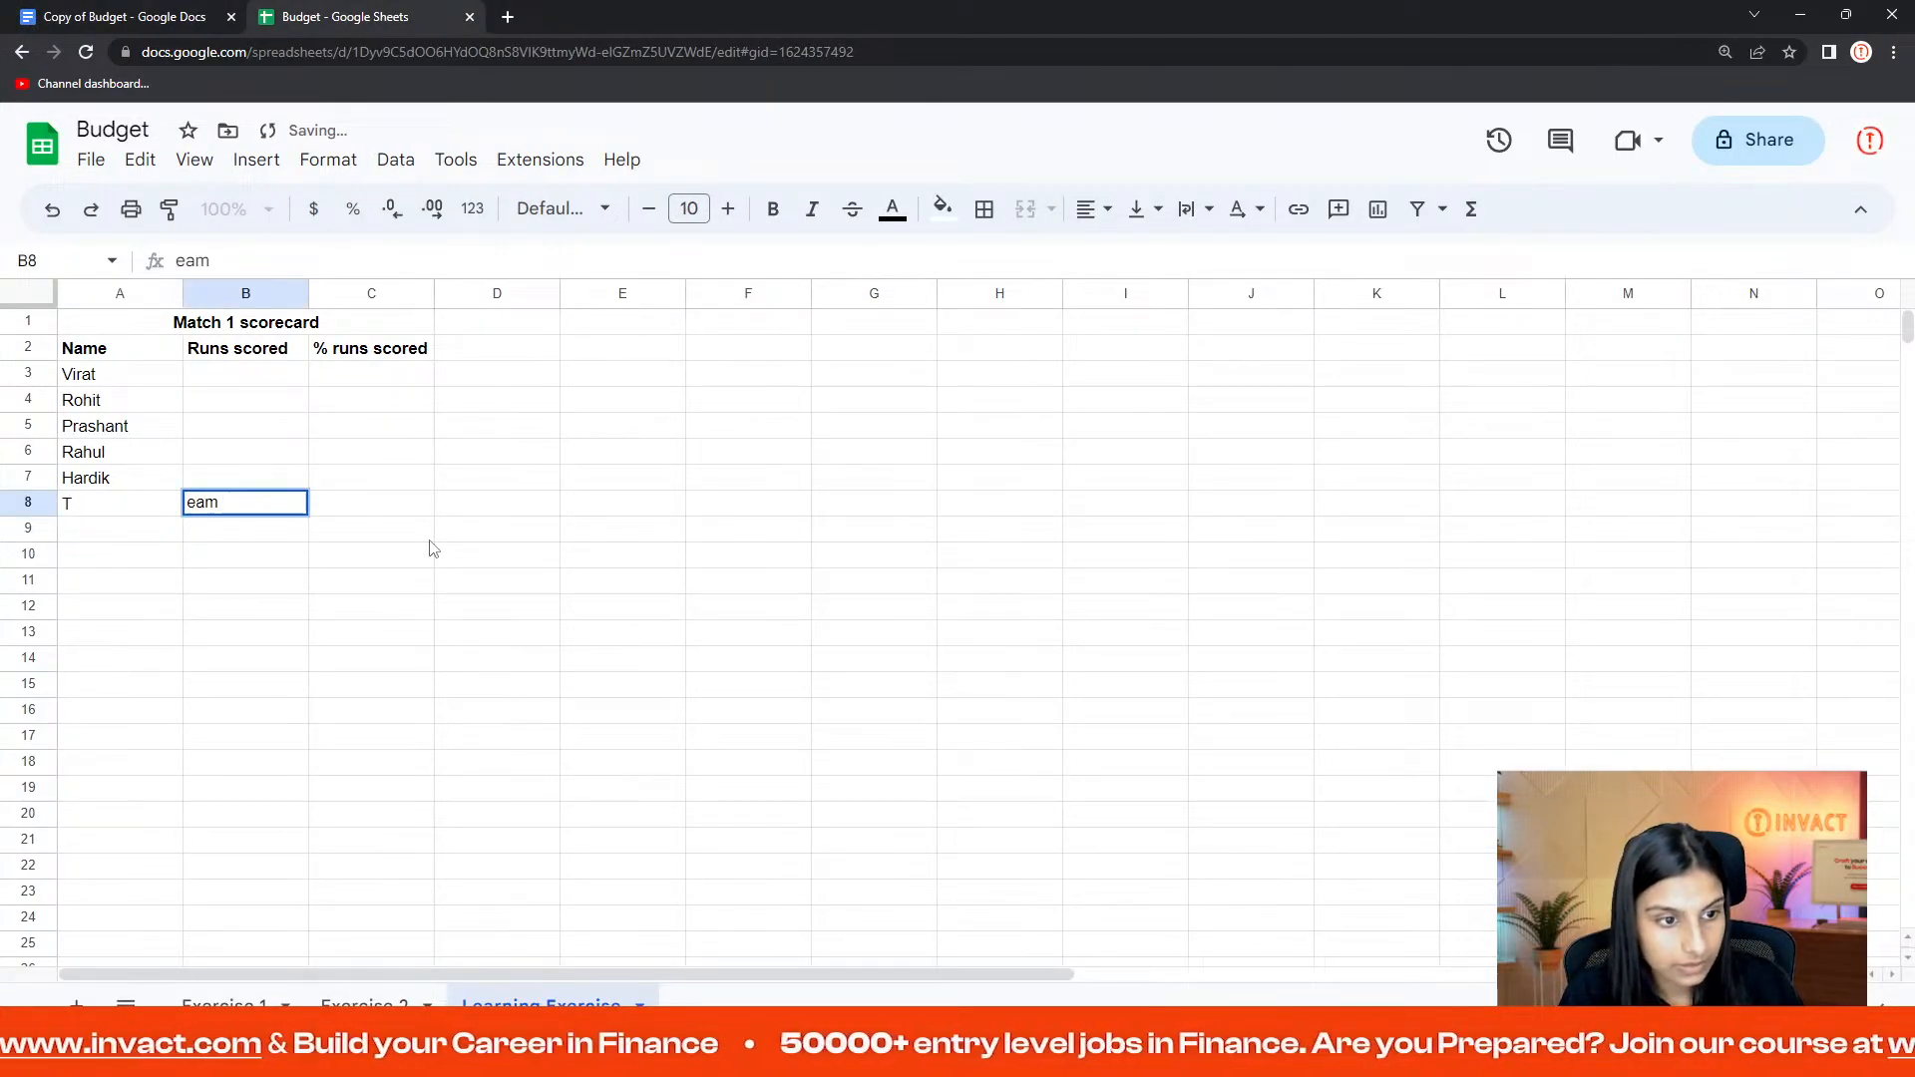
left_click(117, 513)
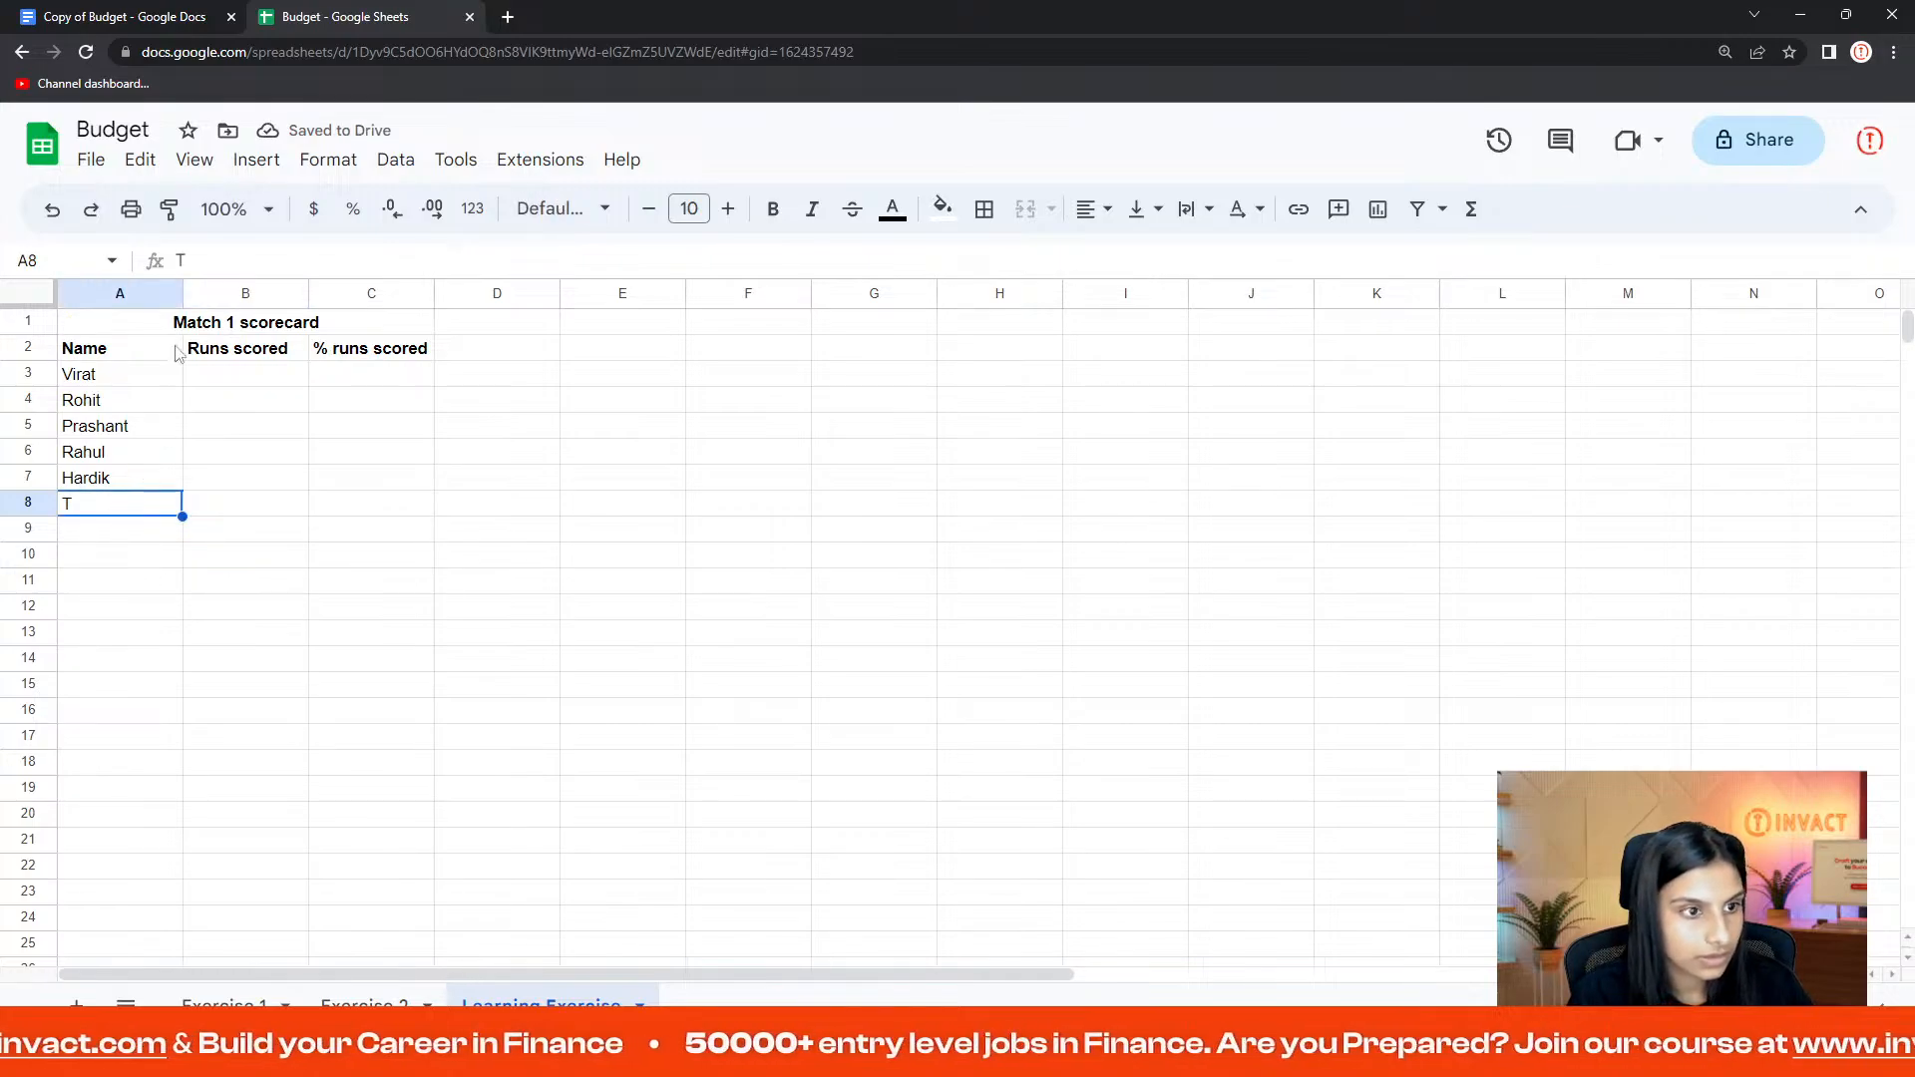
left_click(244, 262)
type("eam total")
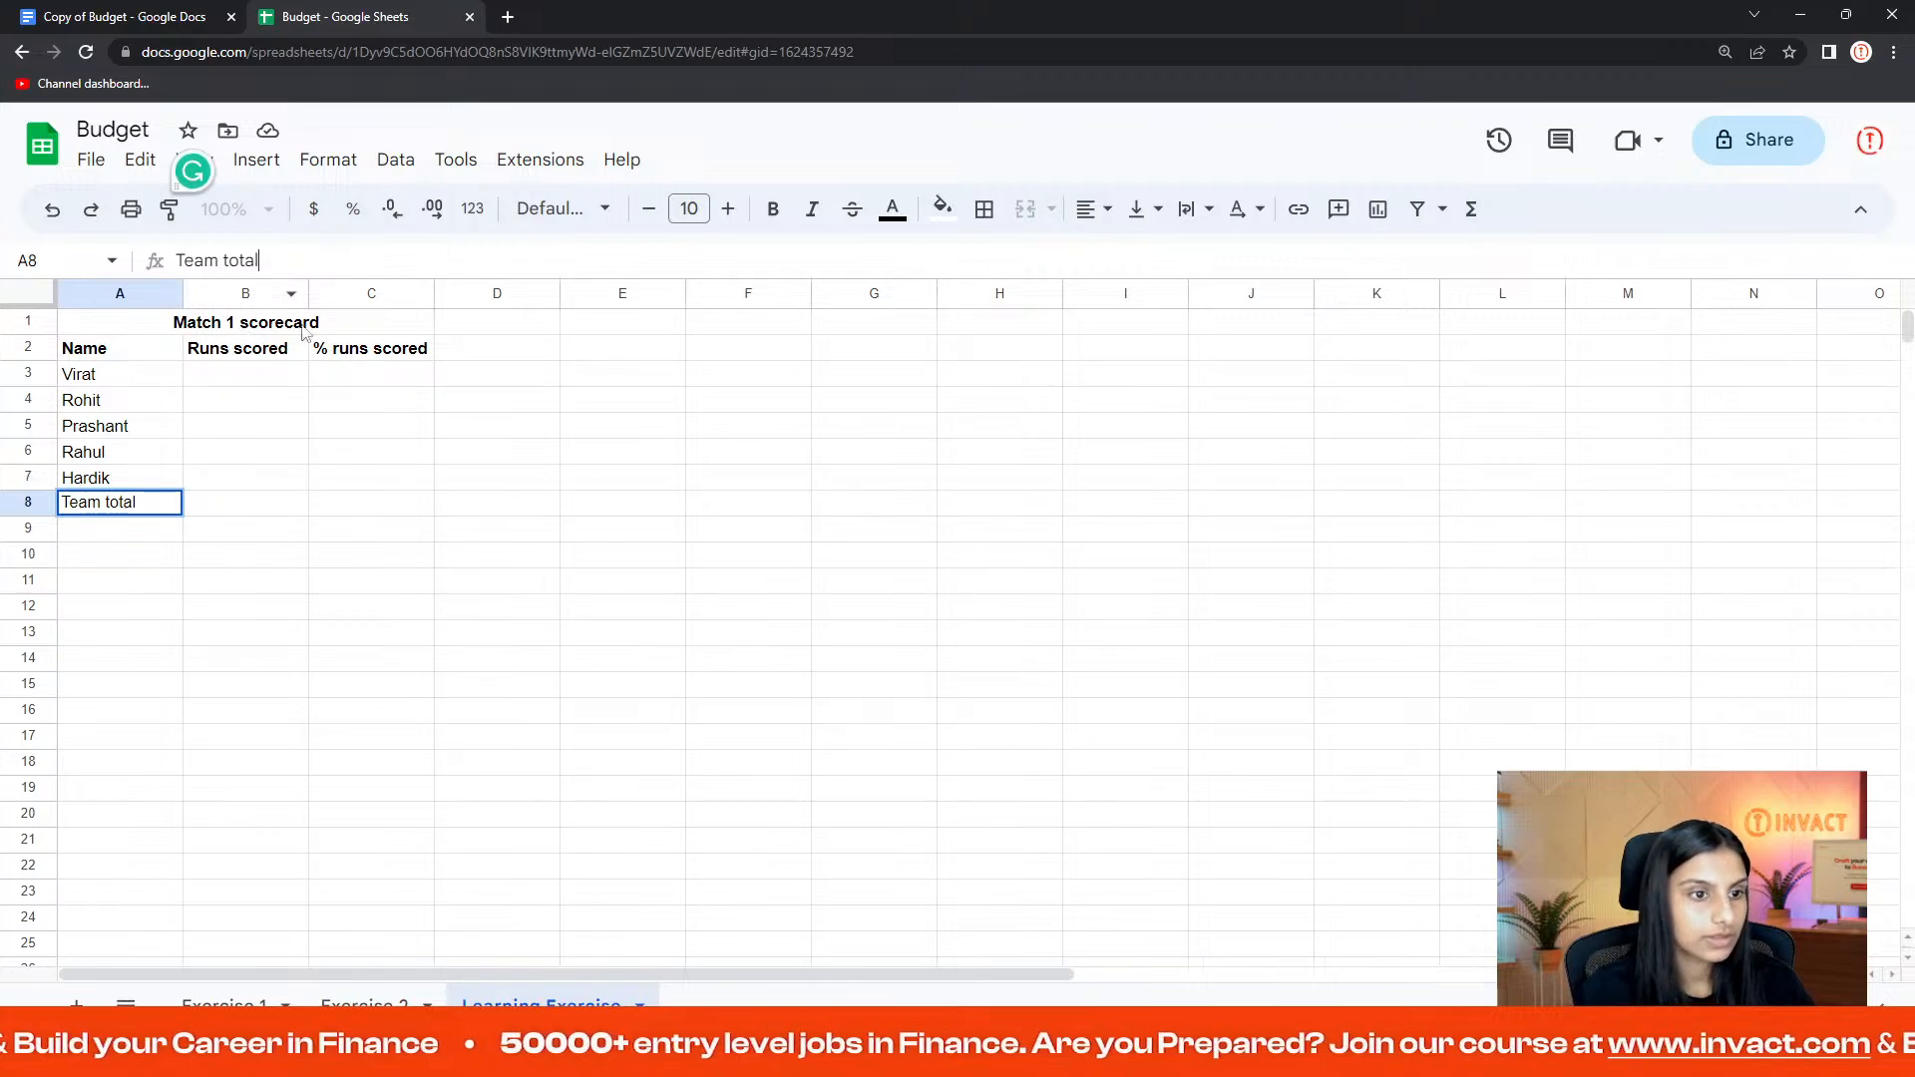
- Look up the runs scored in the Copy of Budget document and enter 50, 40, 60 and 45 in B3:B6 of the Learning Exercise sheet
left_click(254, 376)
left_click(145, 14)
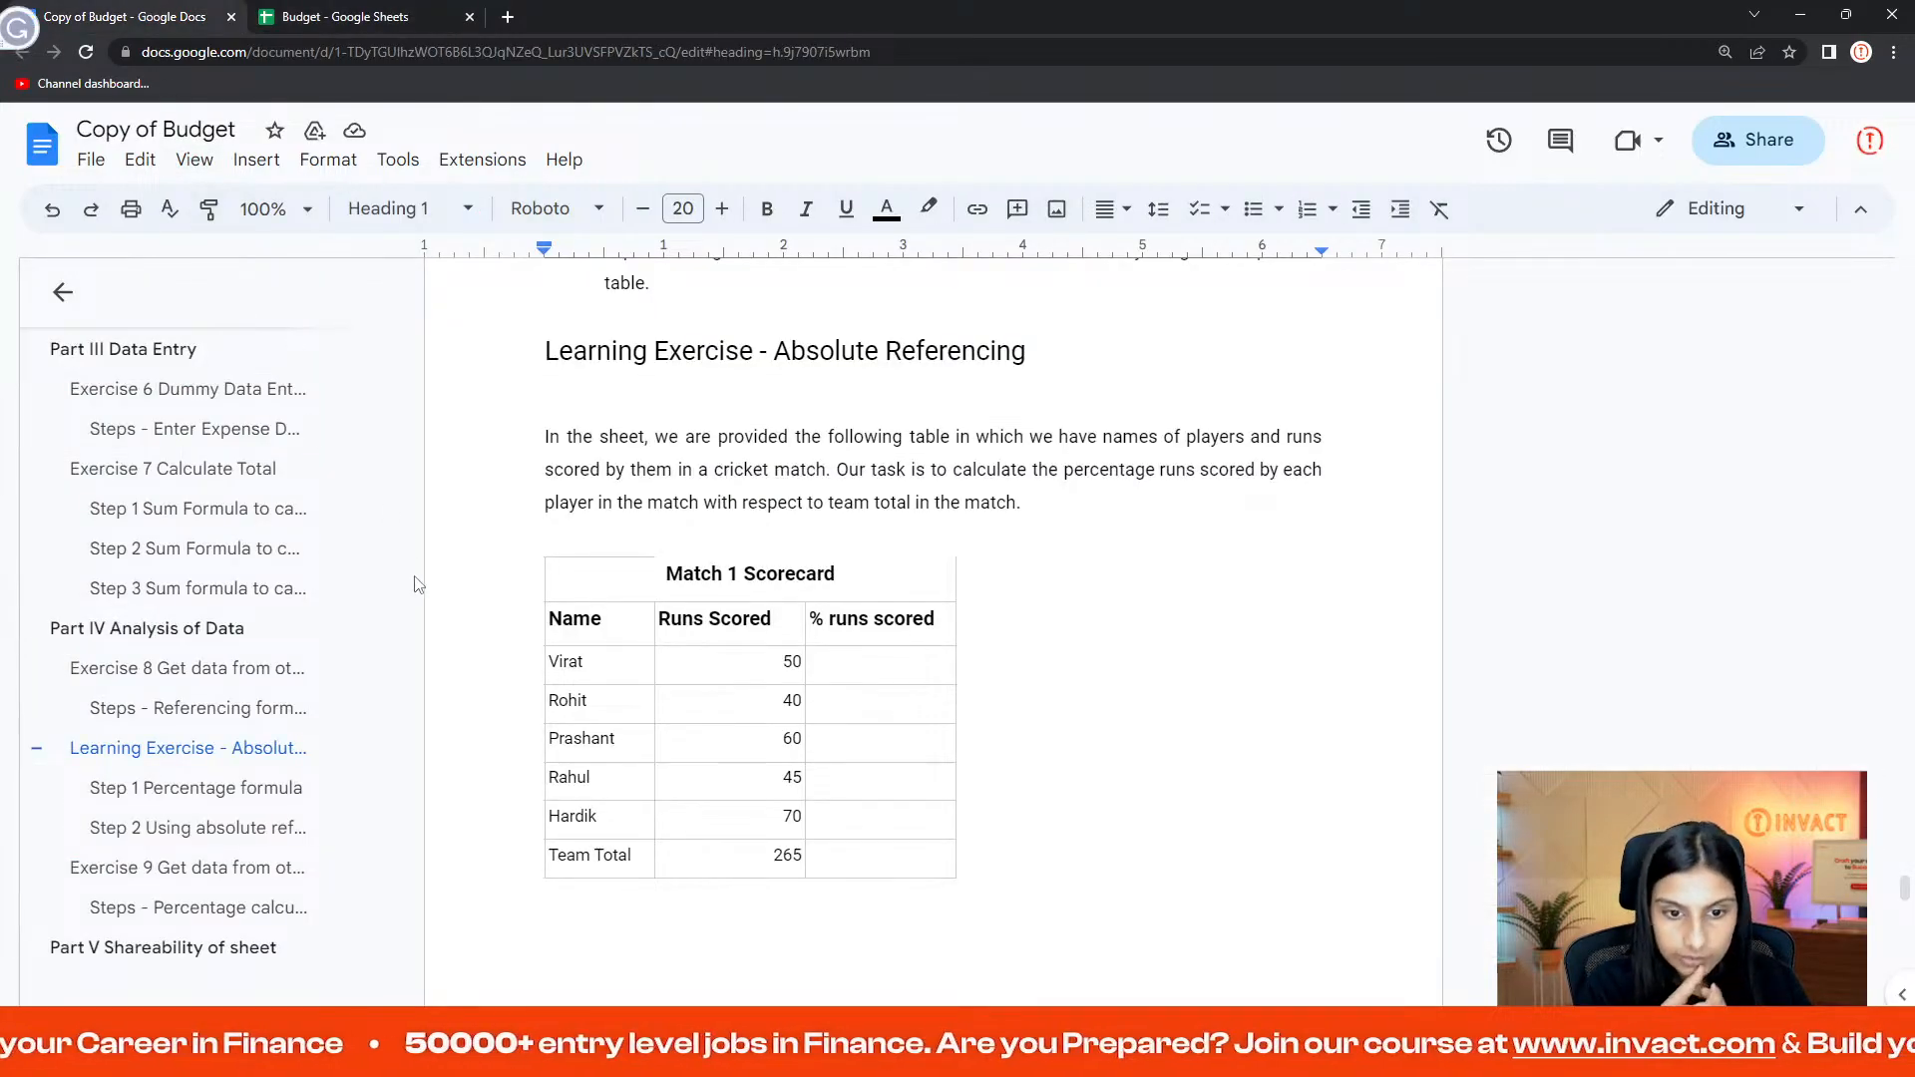
left_click(365, 10)
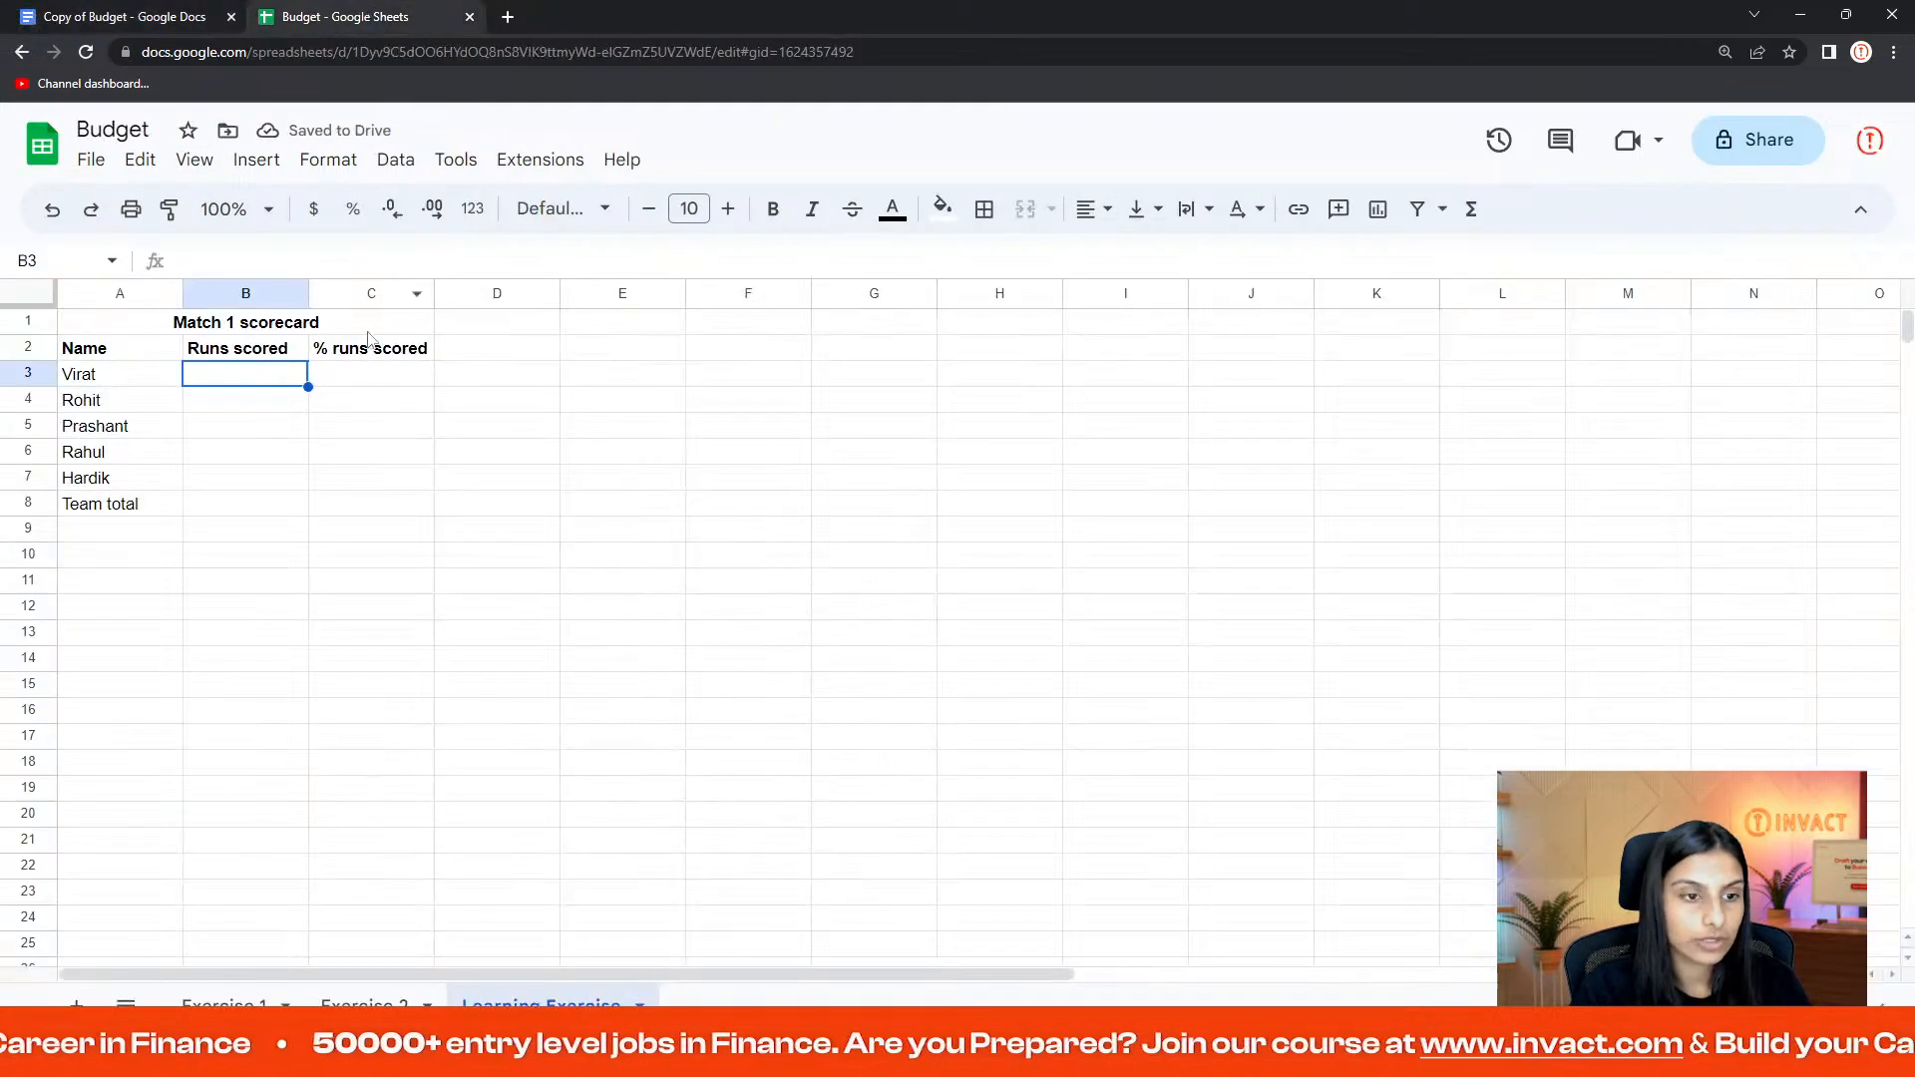
type("50")
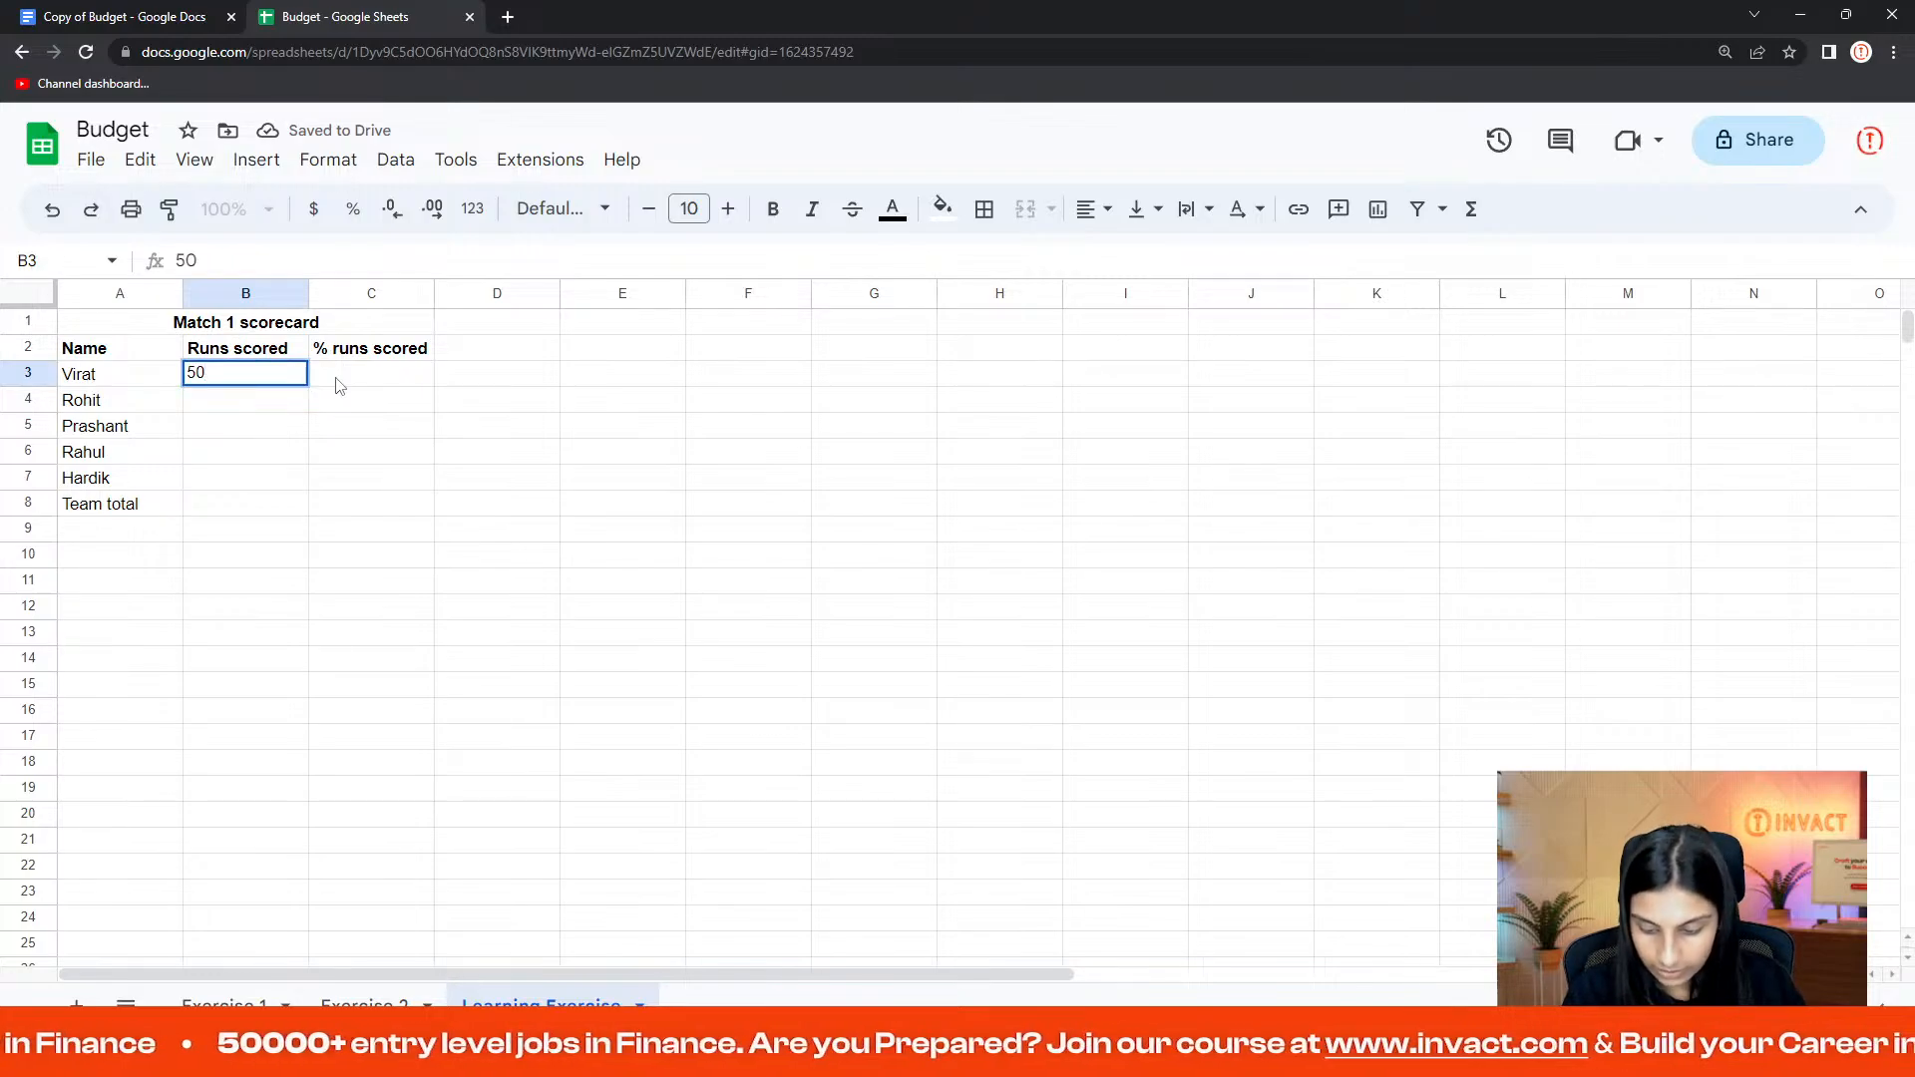
key("Return")
type("40")
key("Return")
type("5")
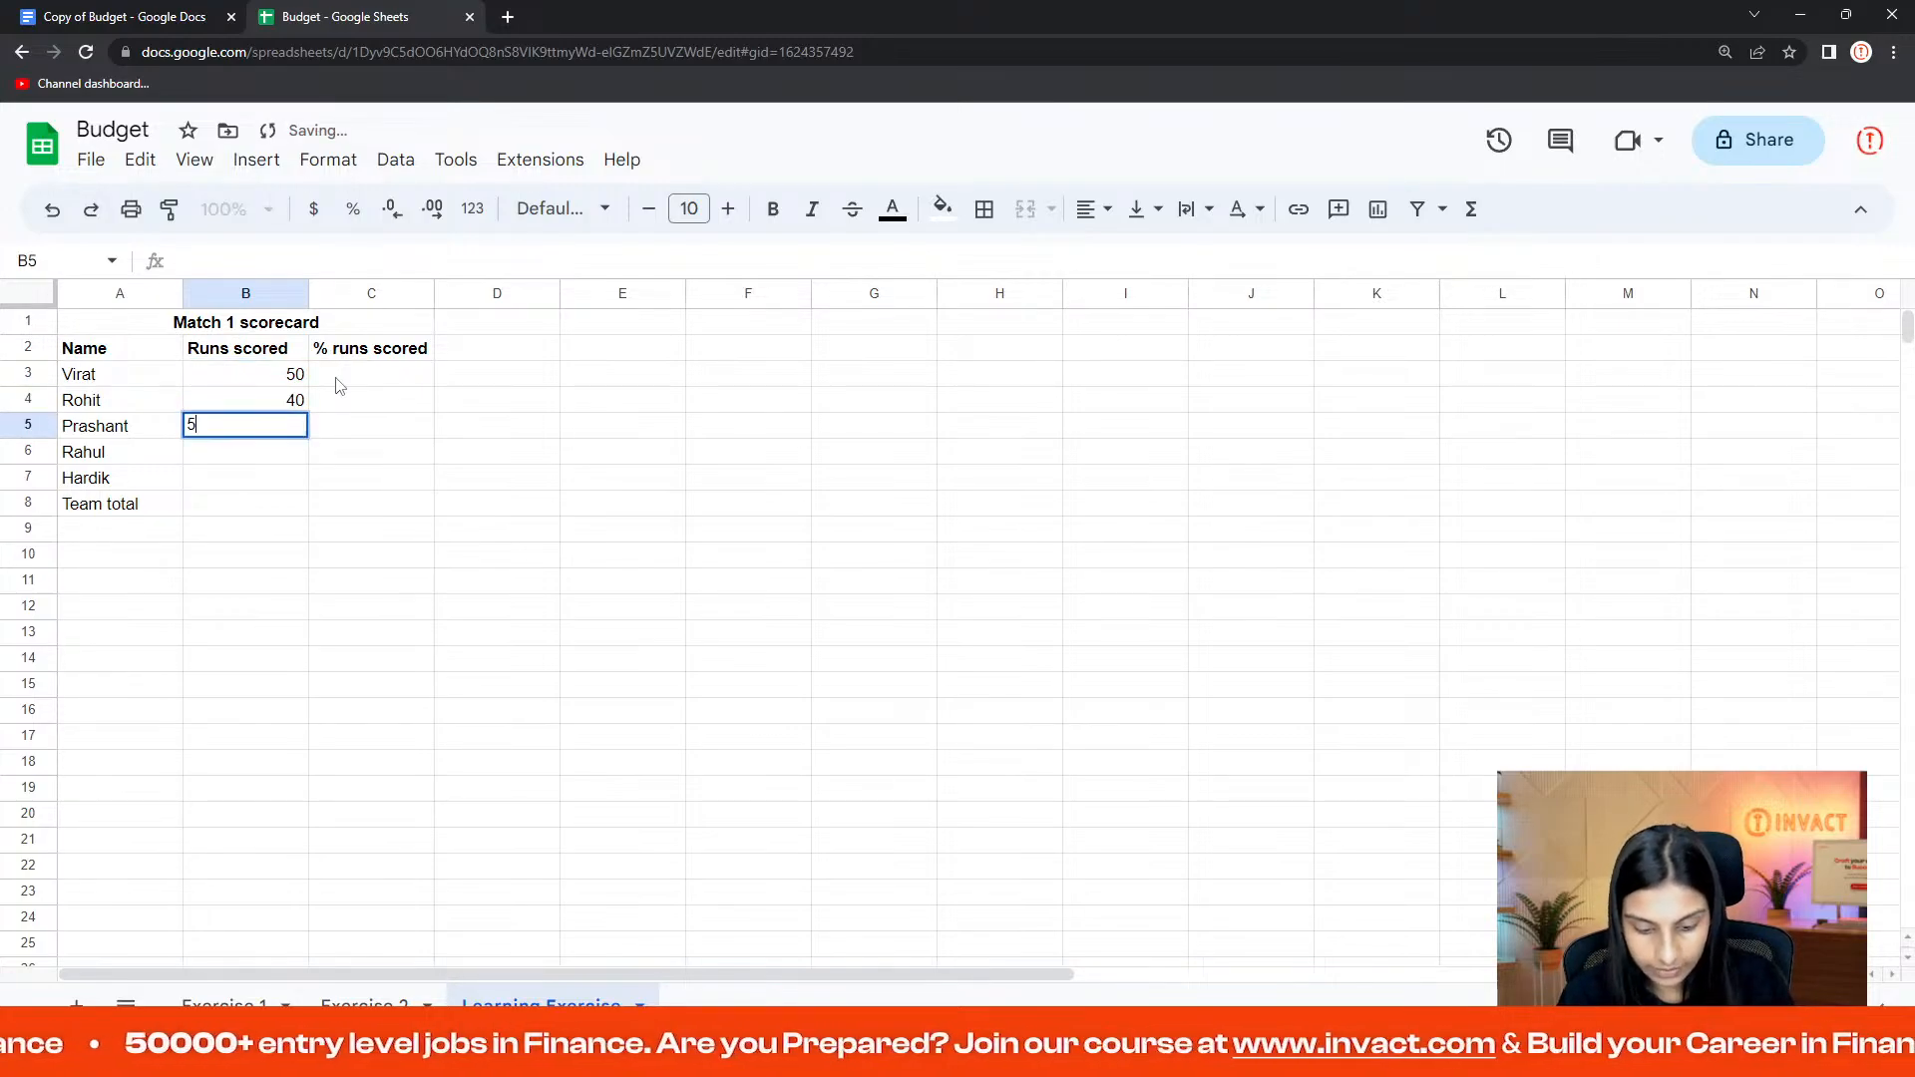
key("BackSpace")
type("60")
key("Return")
type("45")
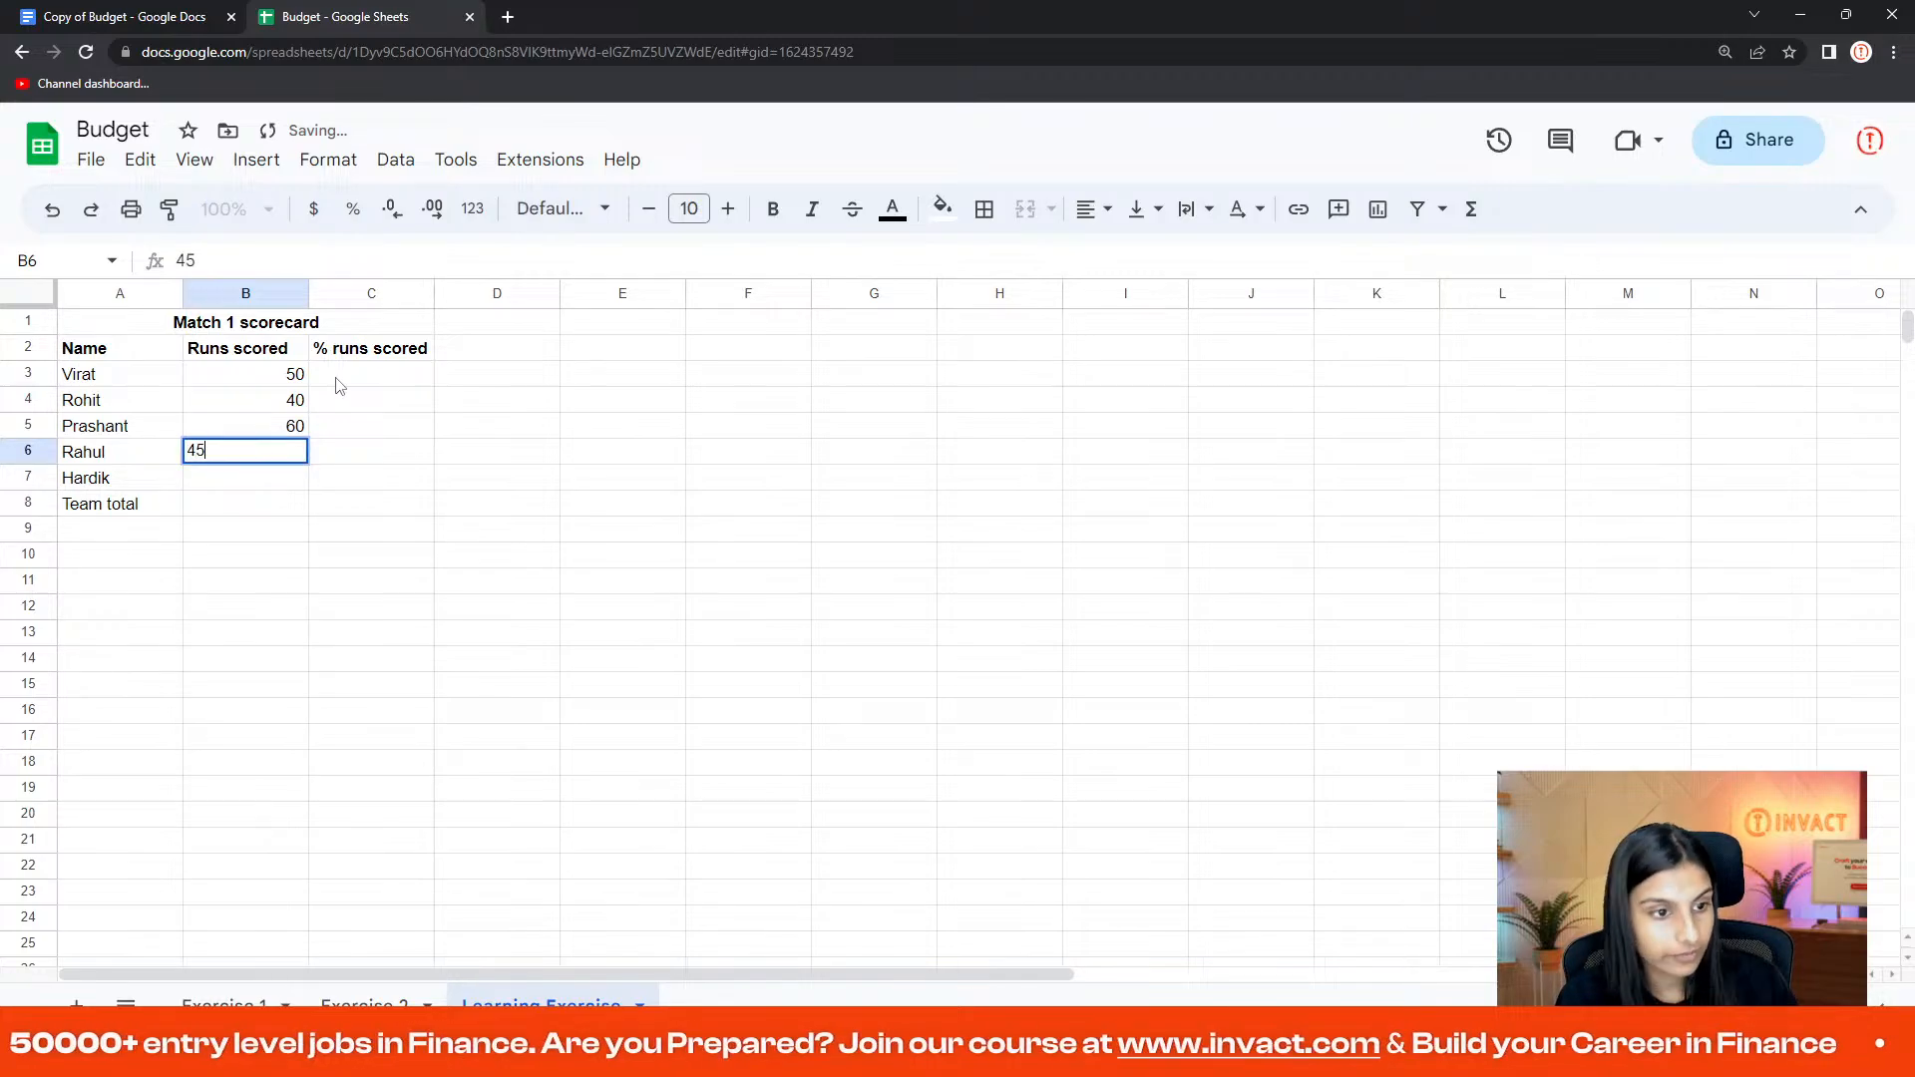
key("Return")
- Recheck the document's scorecard and enter 70 as the fifth player's runs in B7
left_click(150, 17)
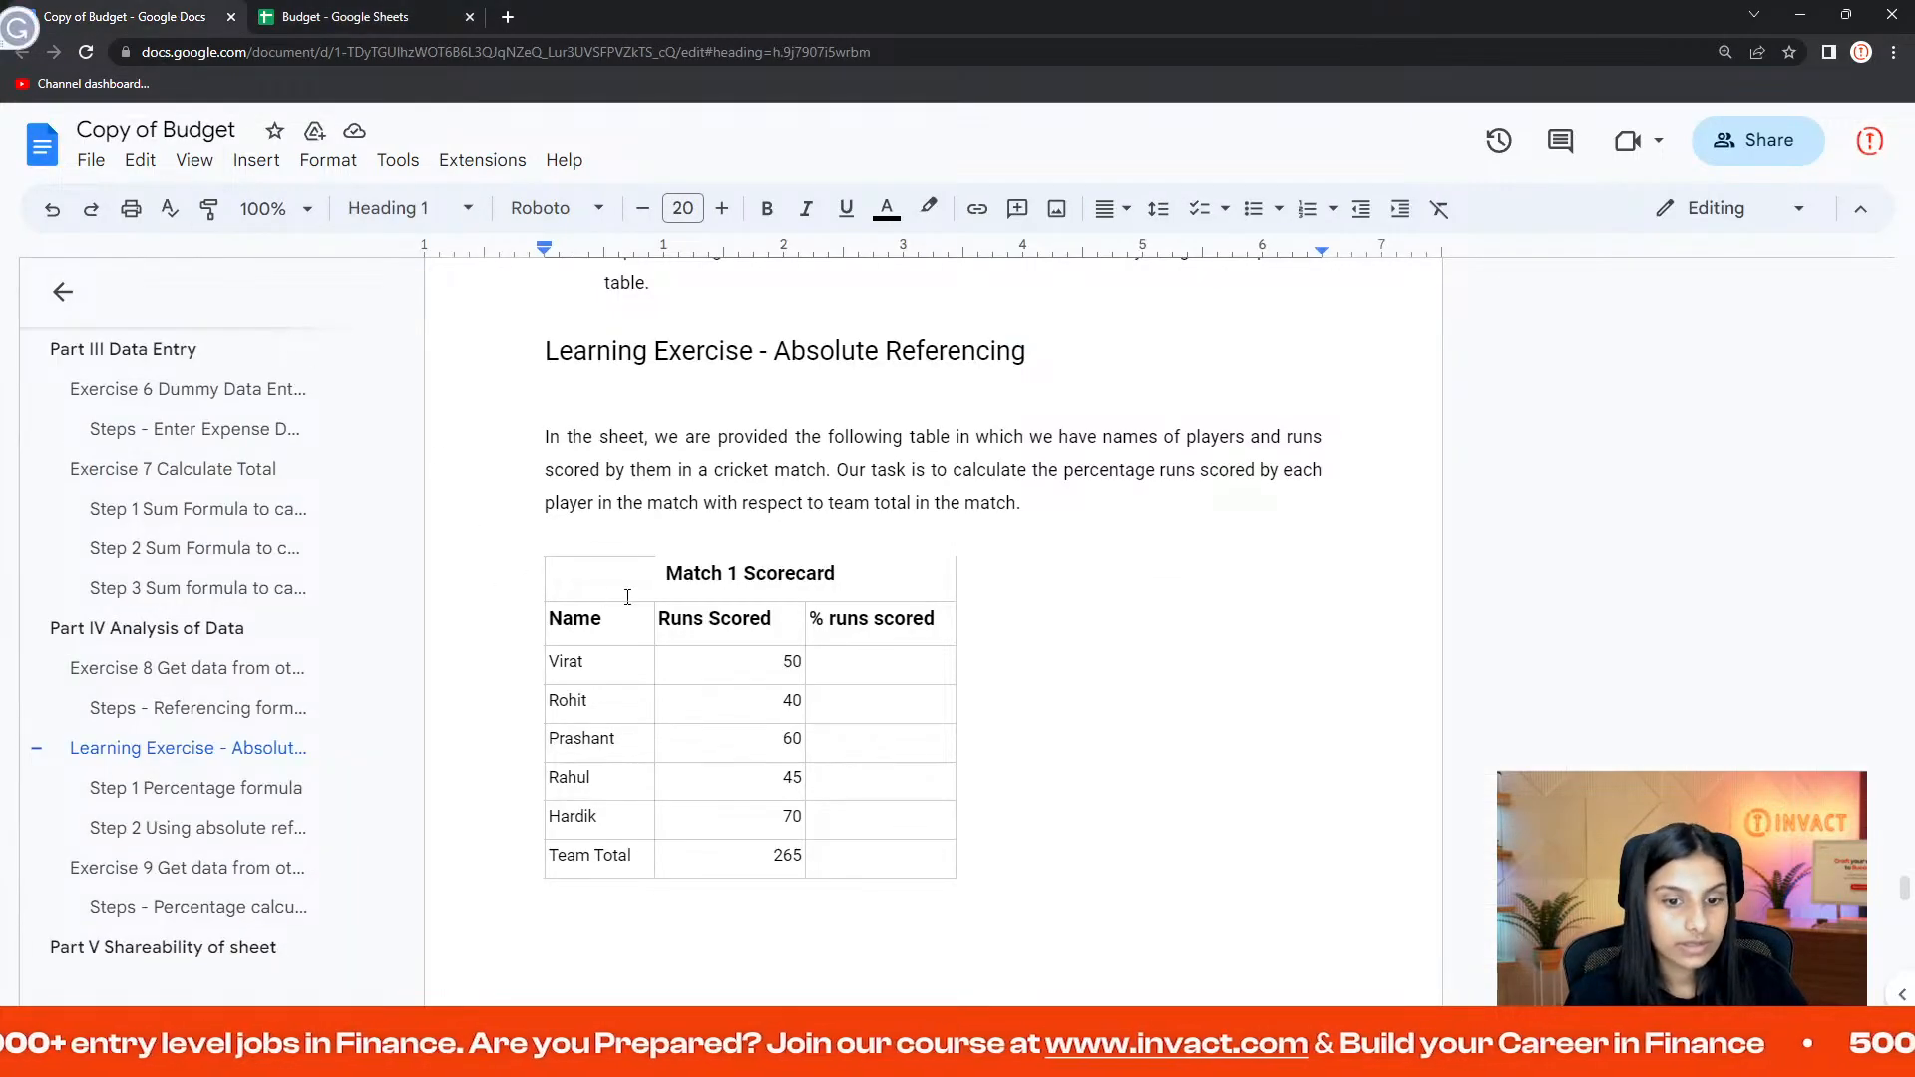
left_click(415, 16)
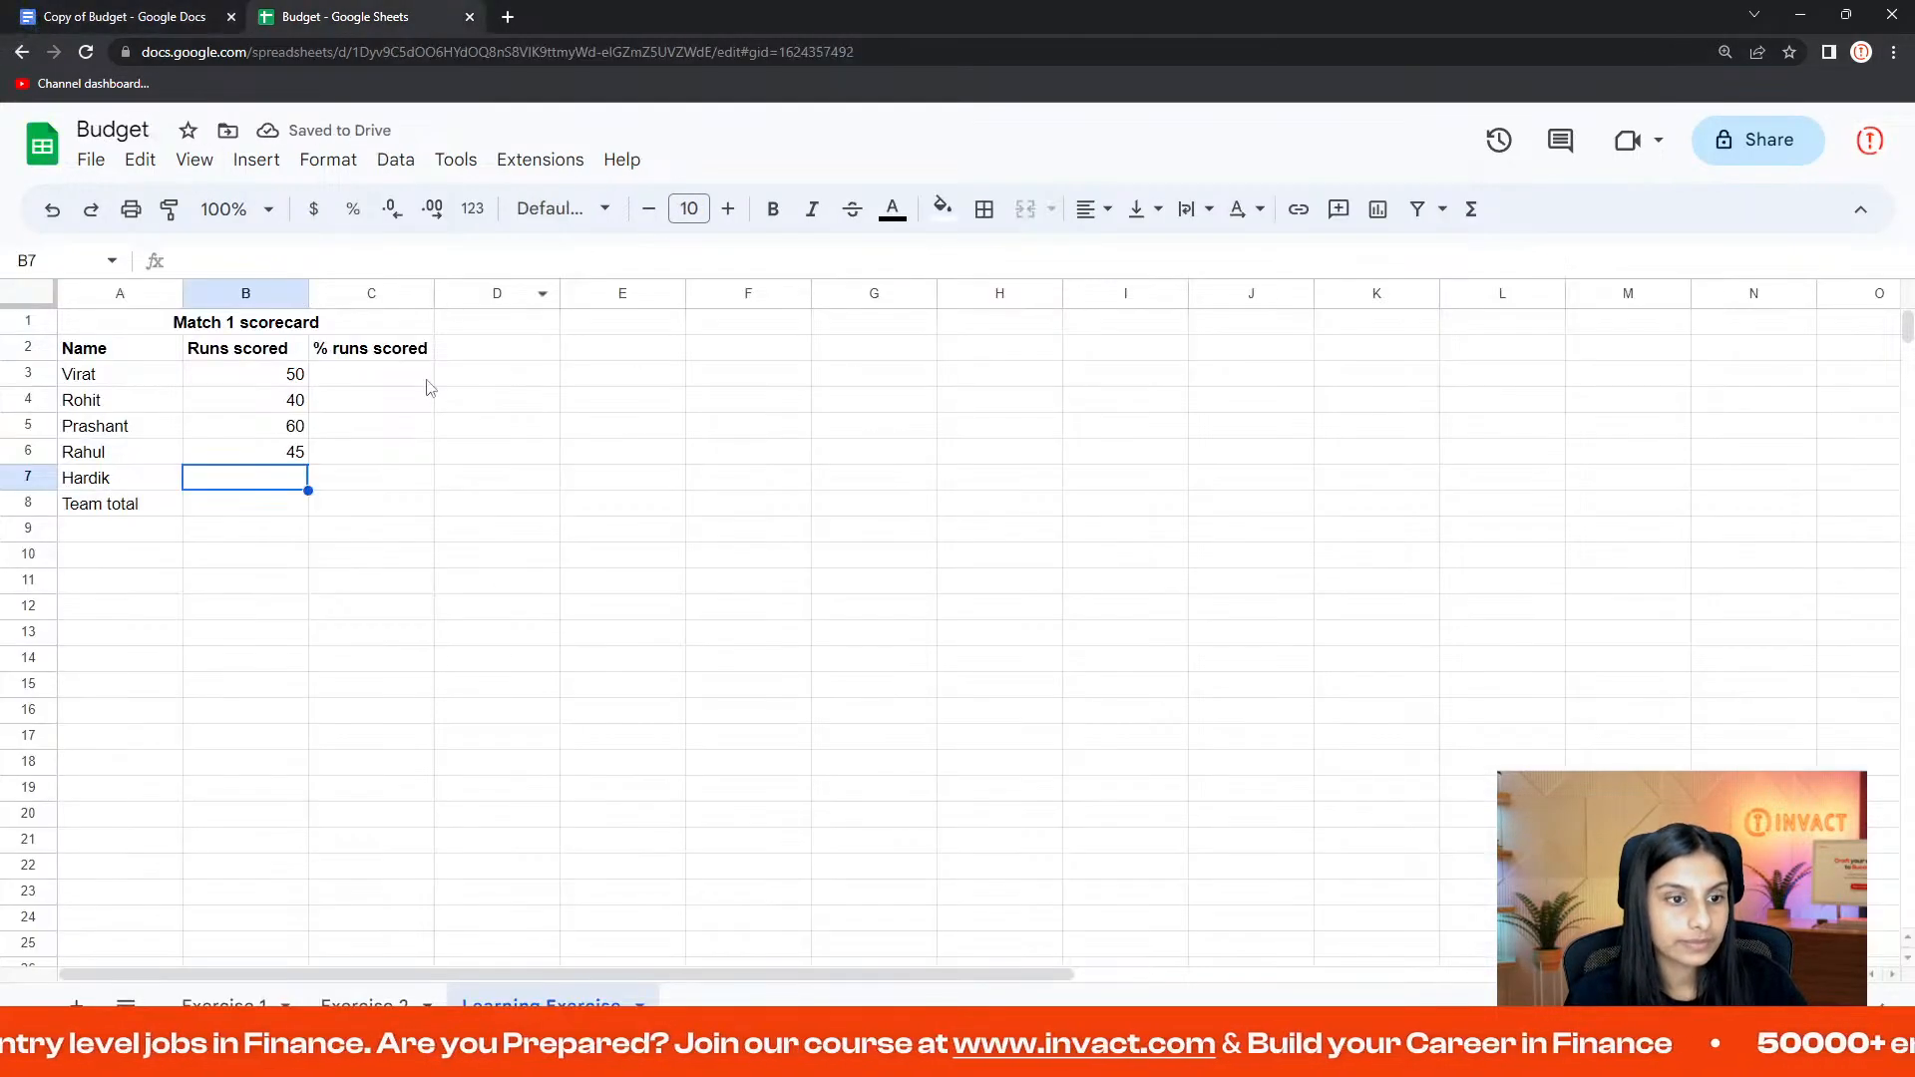
type("70")
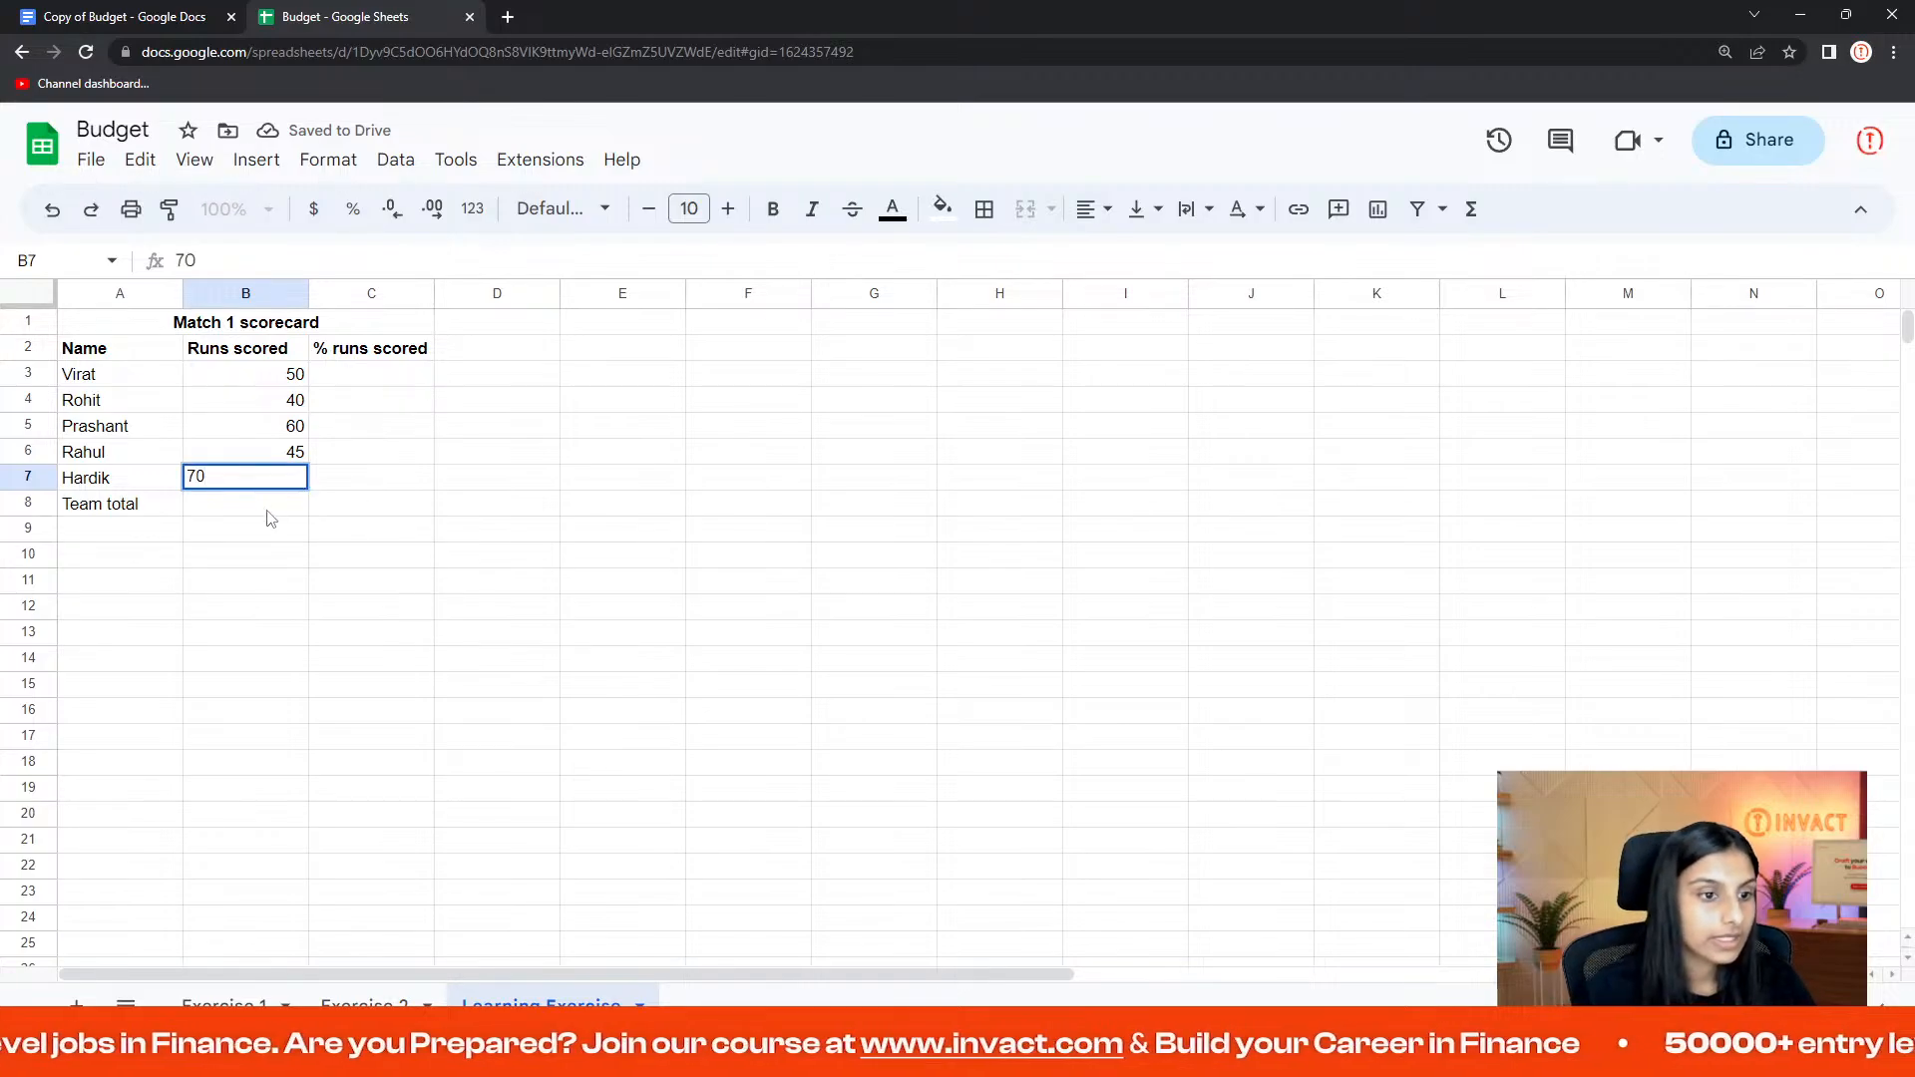
key("Return")
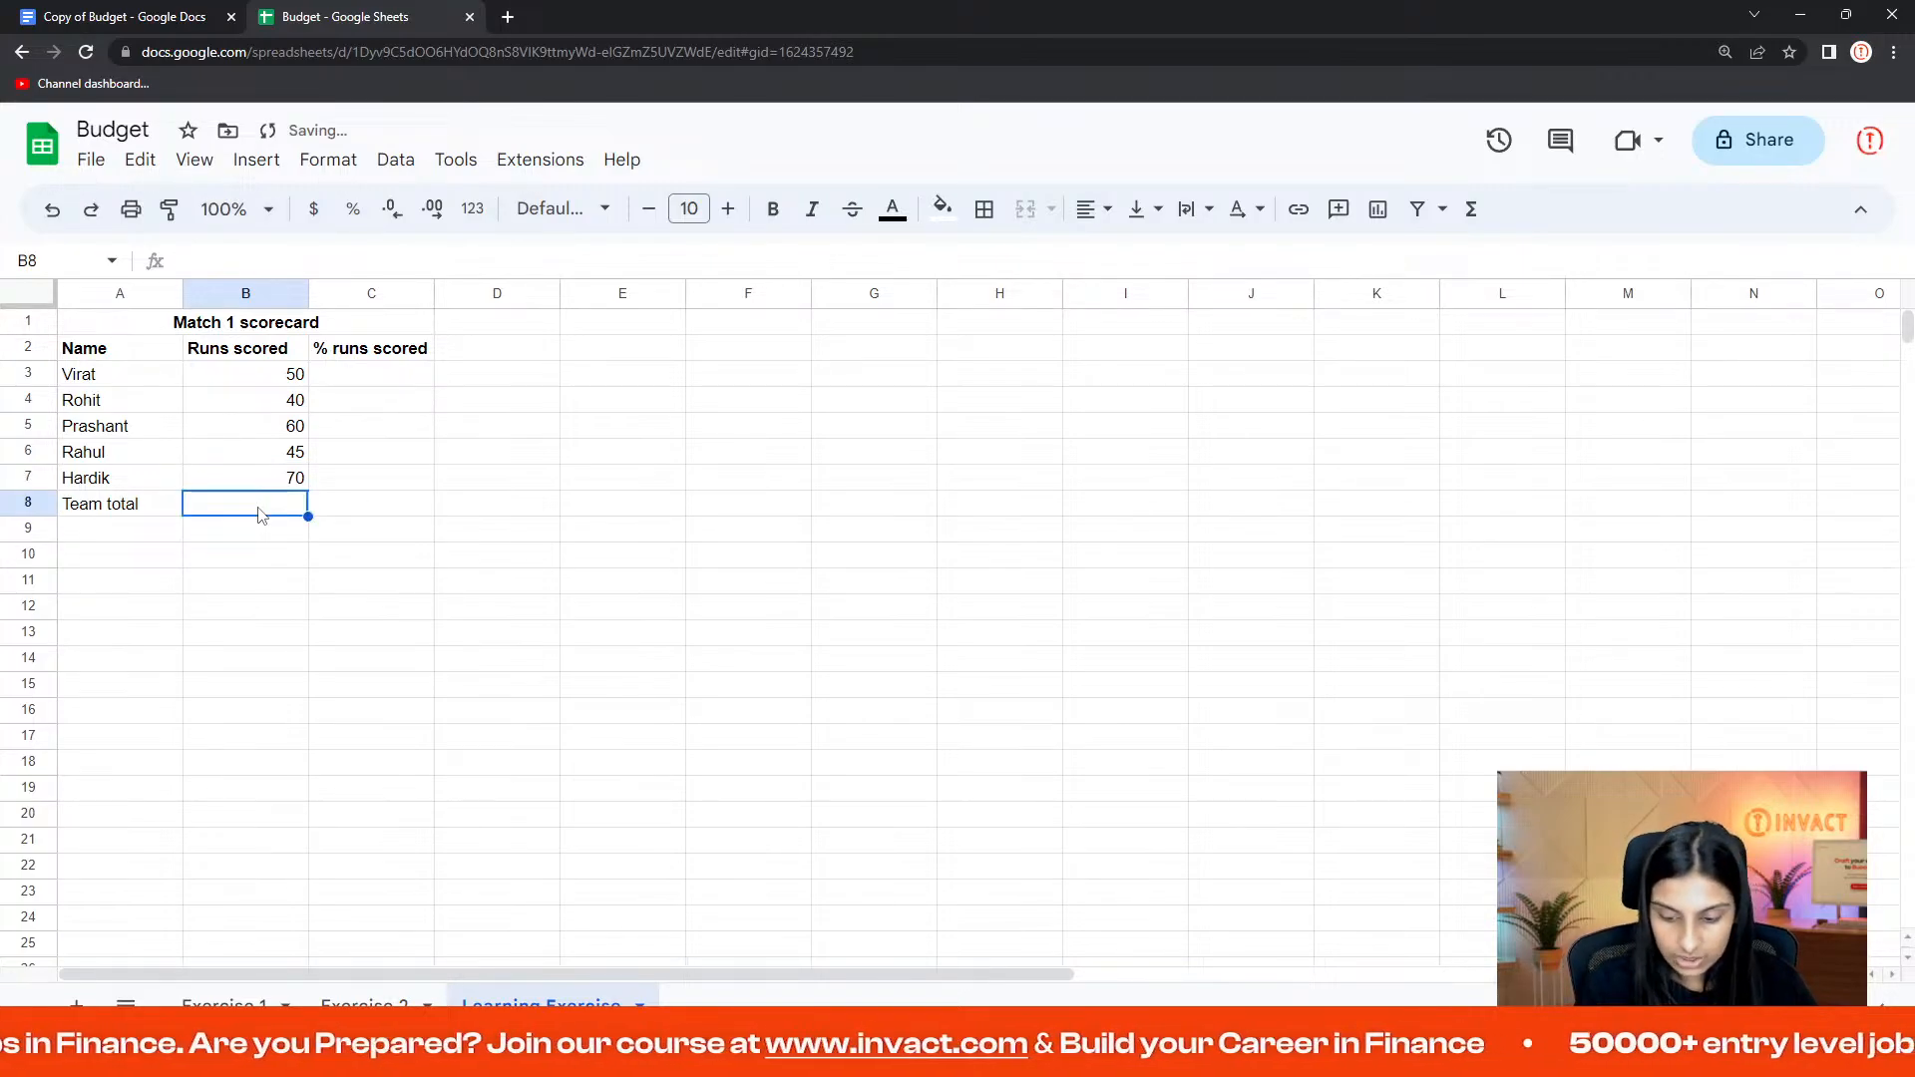
- Calculate the team total in B8 with the formula =sum(B3:B7)
type("=sum")
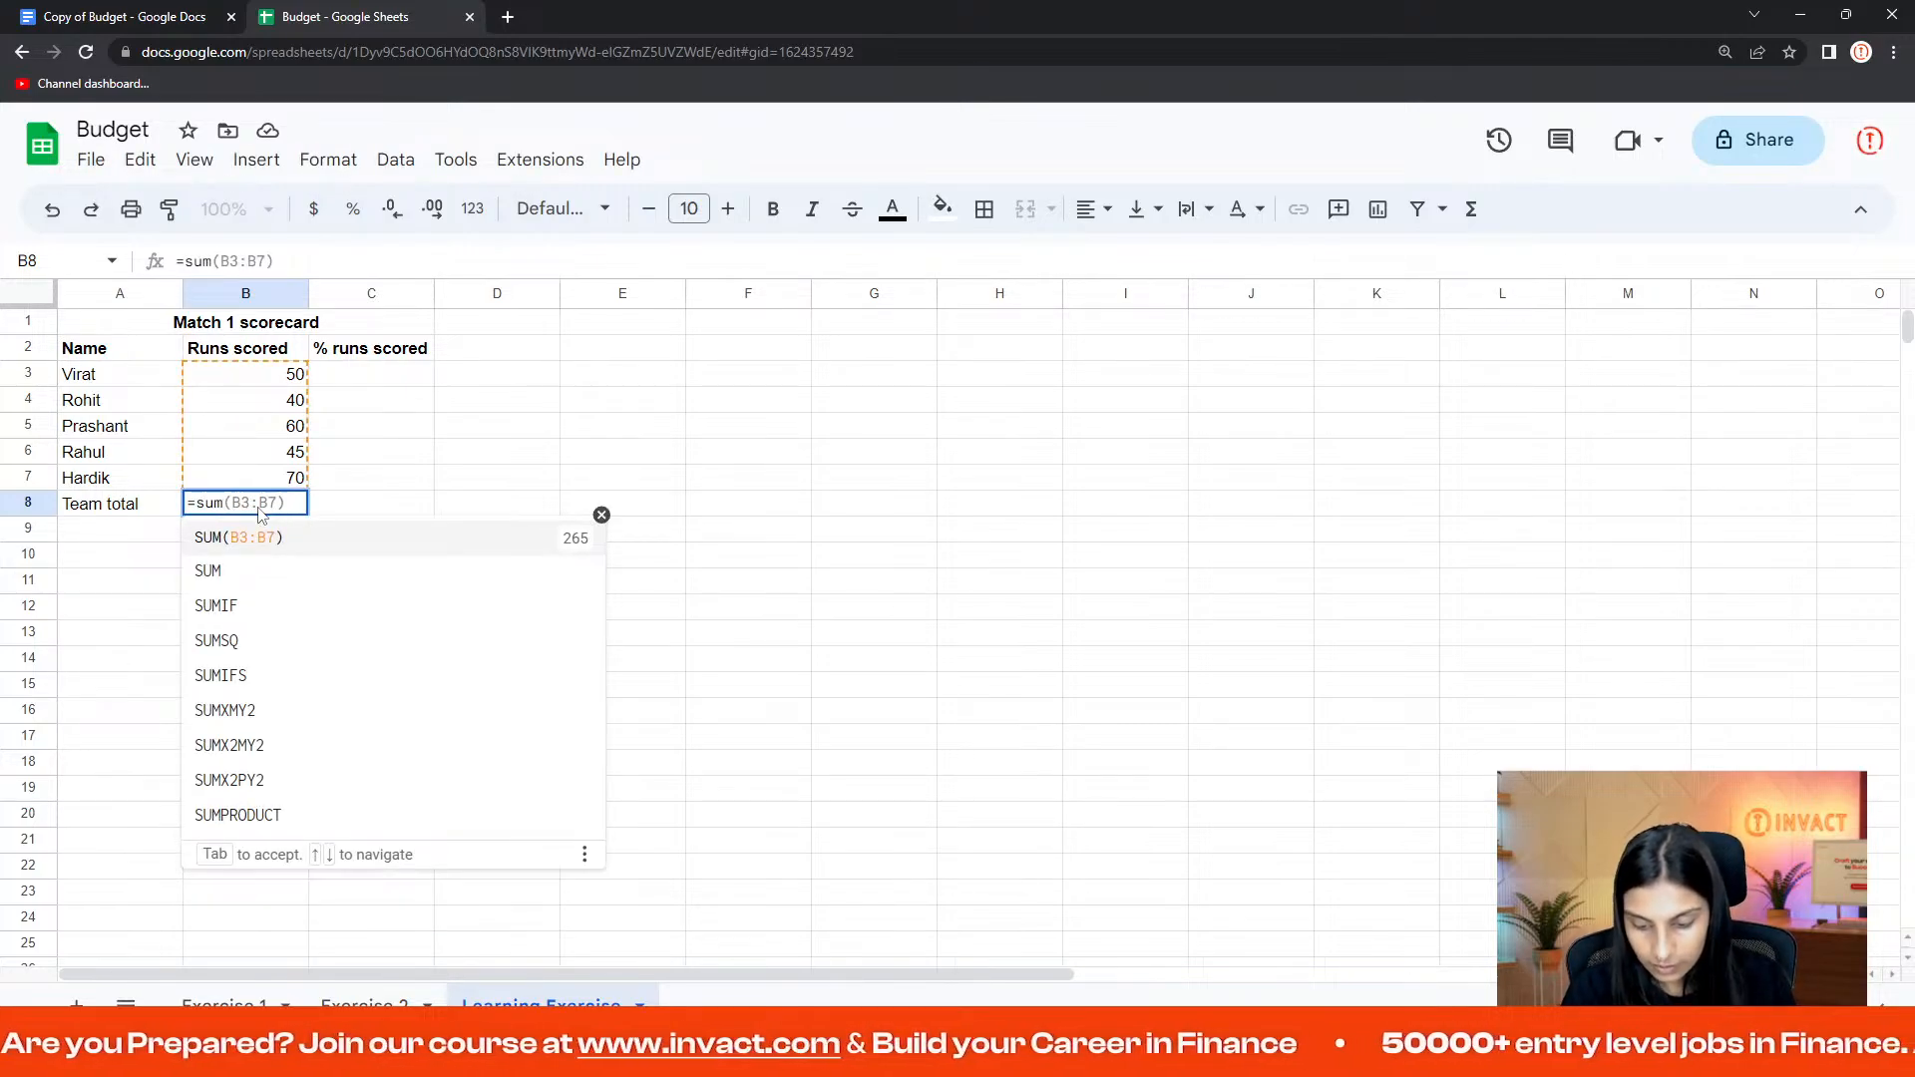
type("(")
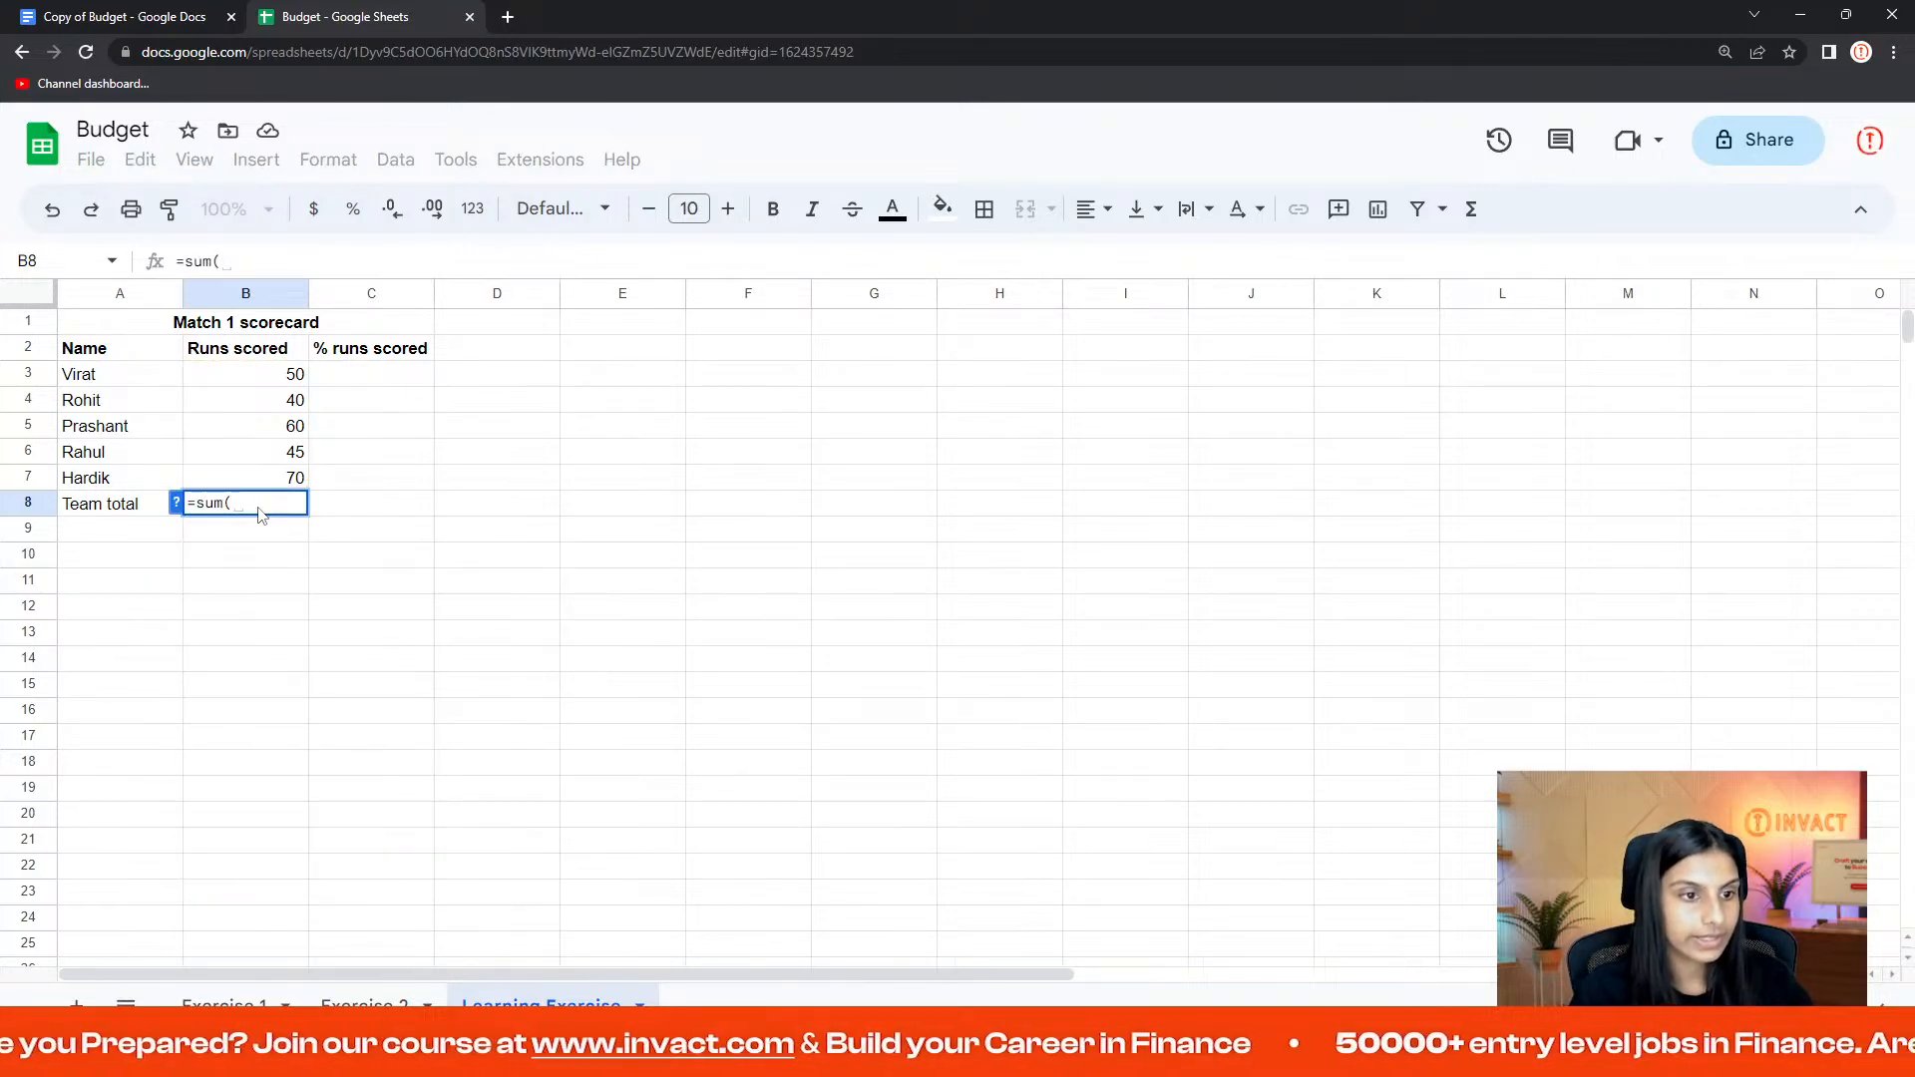
left_click(271, 383)
left_click_drag(271, 379, 264, 485)
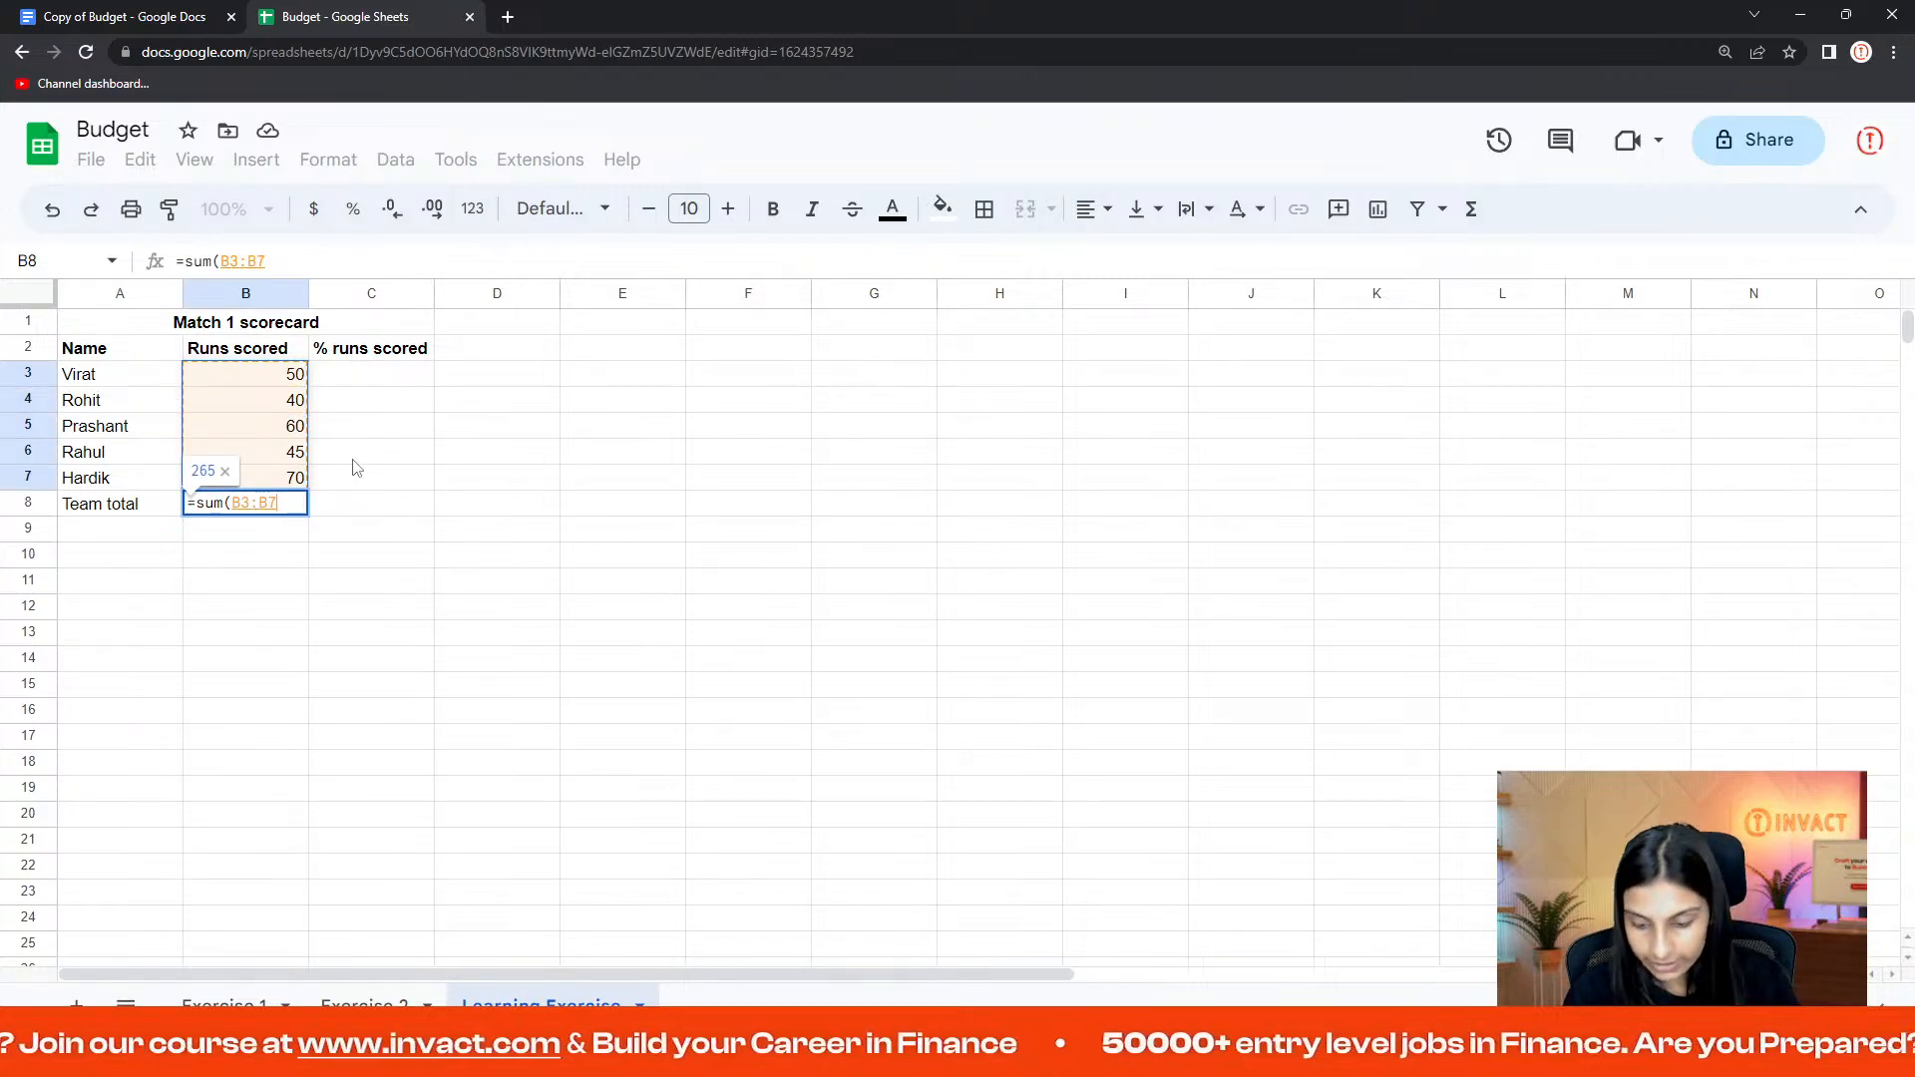
type(")")
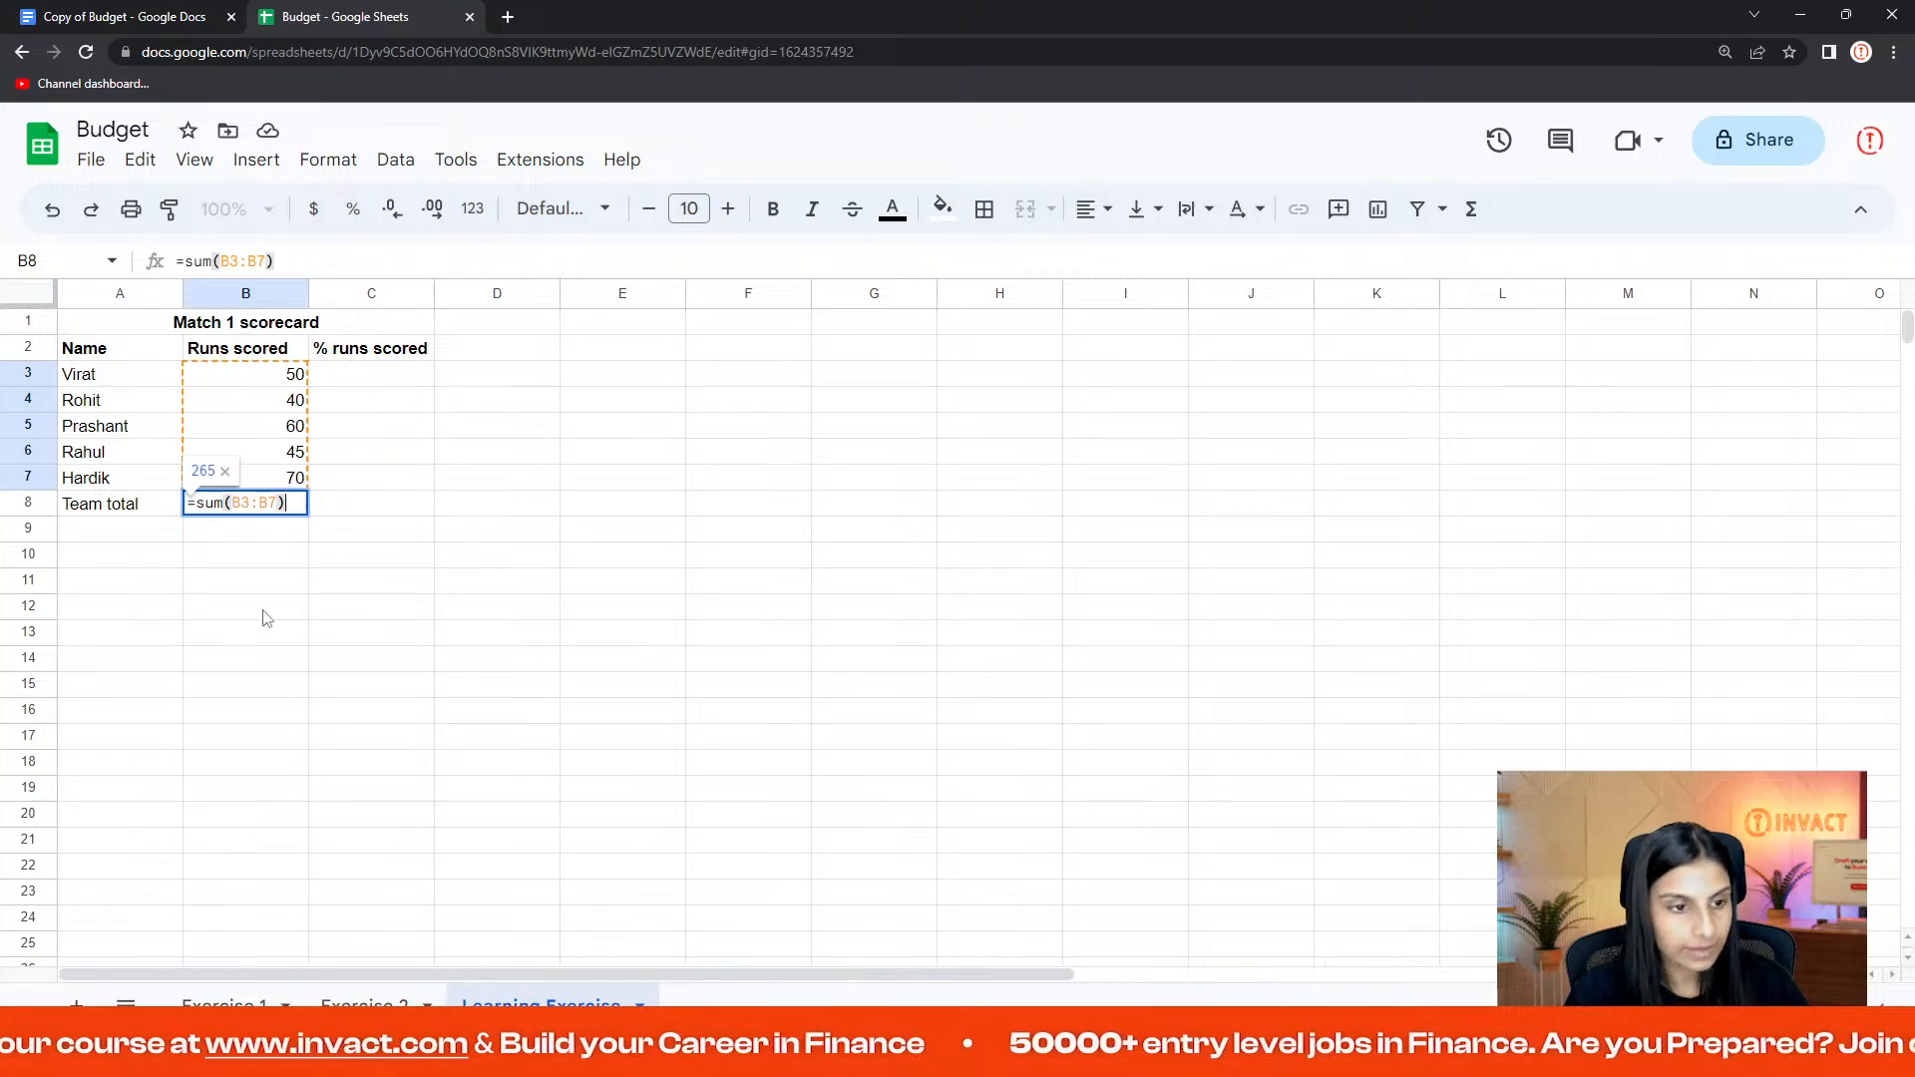
key("Return")
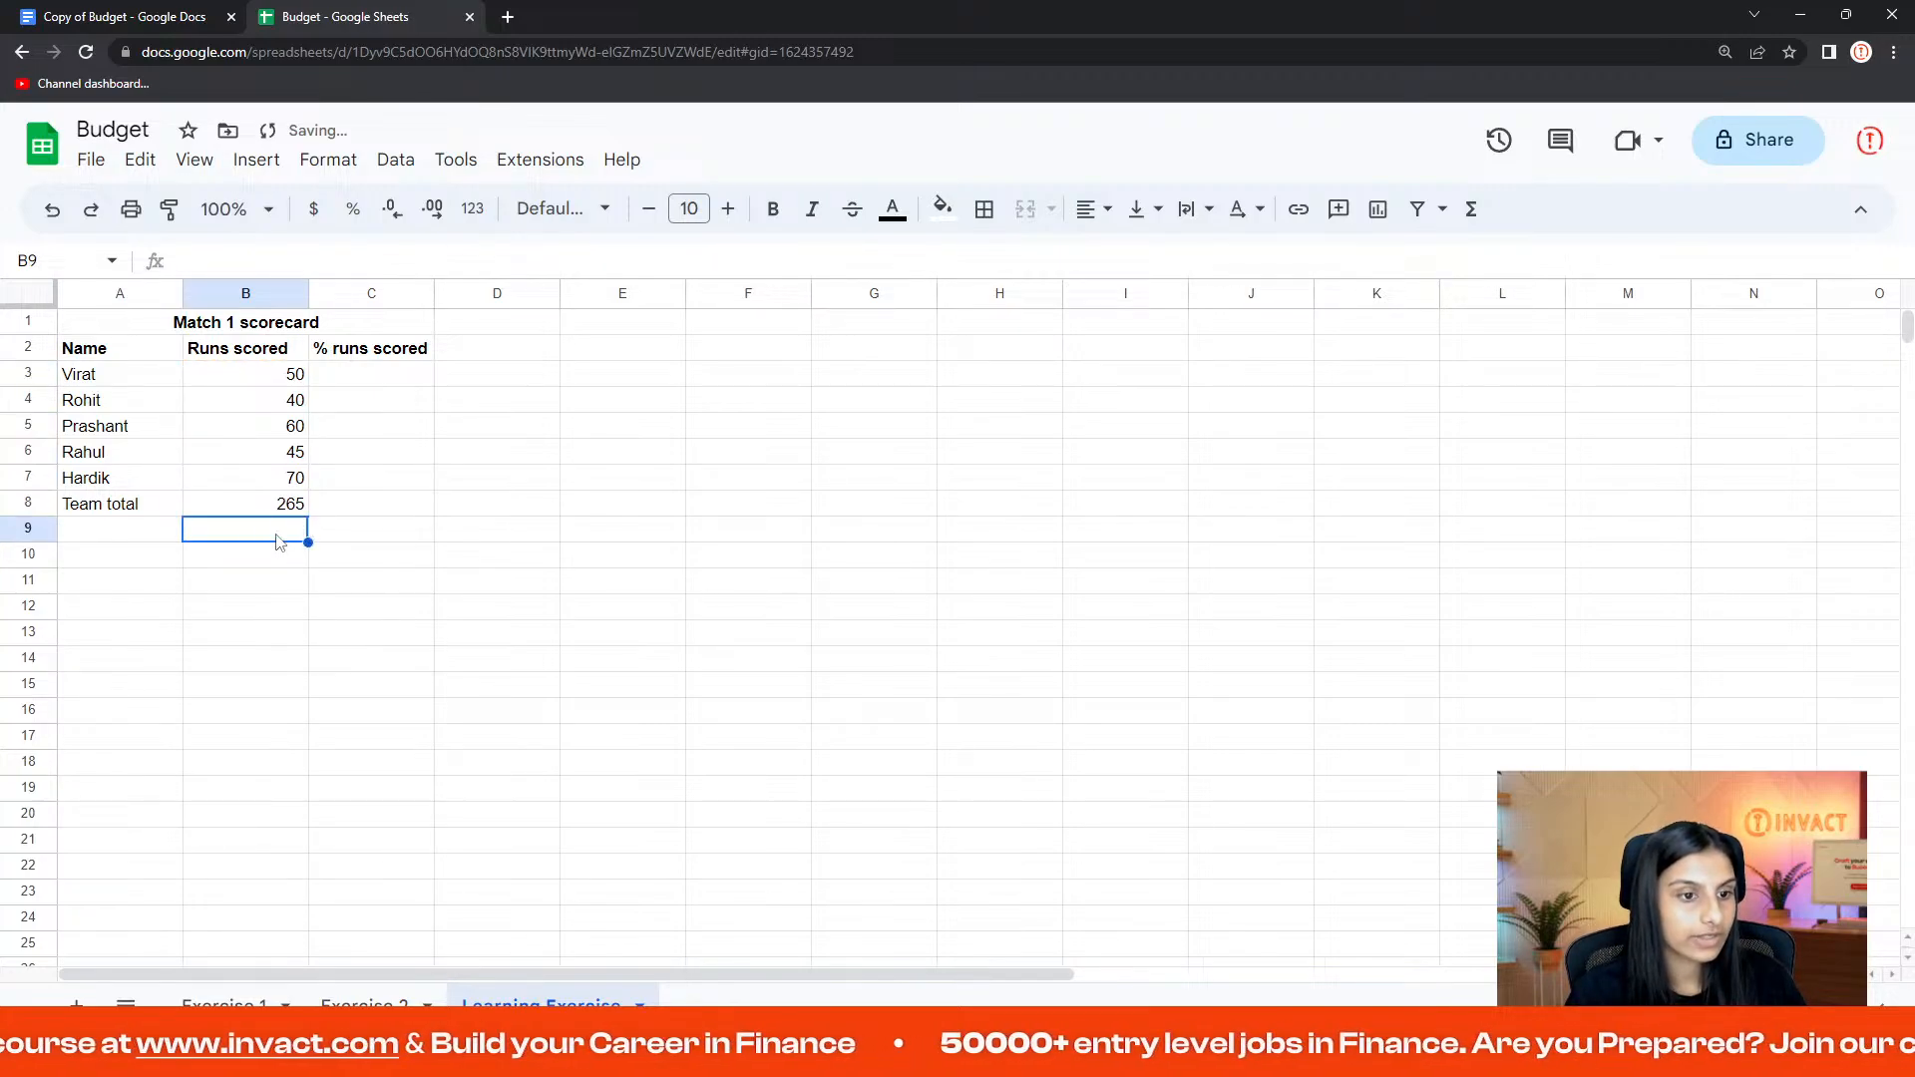
- Review the Step 1 Percentage formula instructions in the Copy of Budget document and the expense percentages in the Exercise 1 sheet
left_click(189, 16)
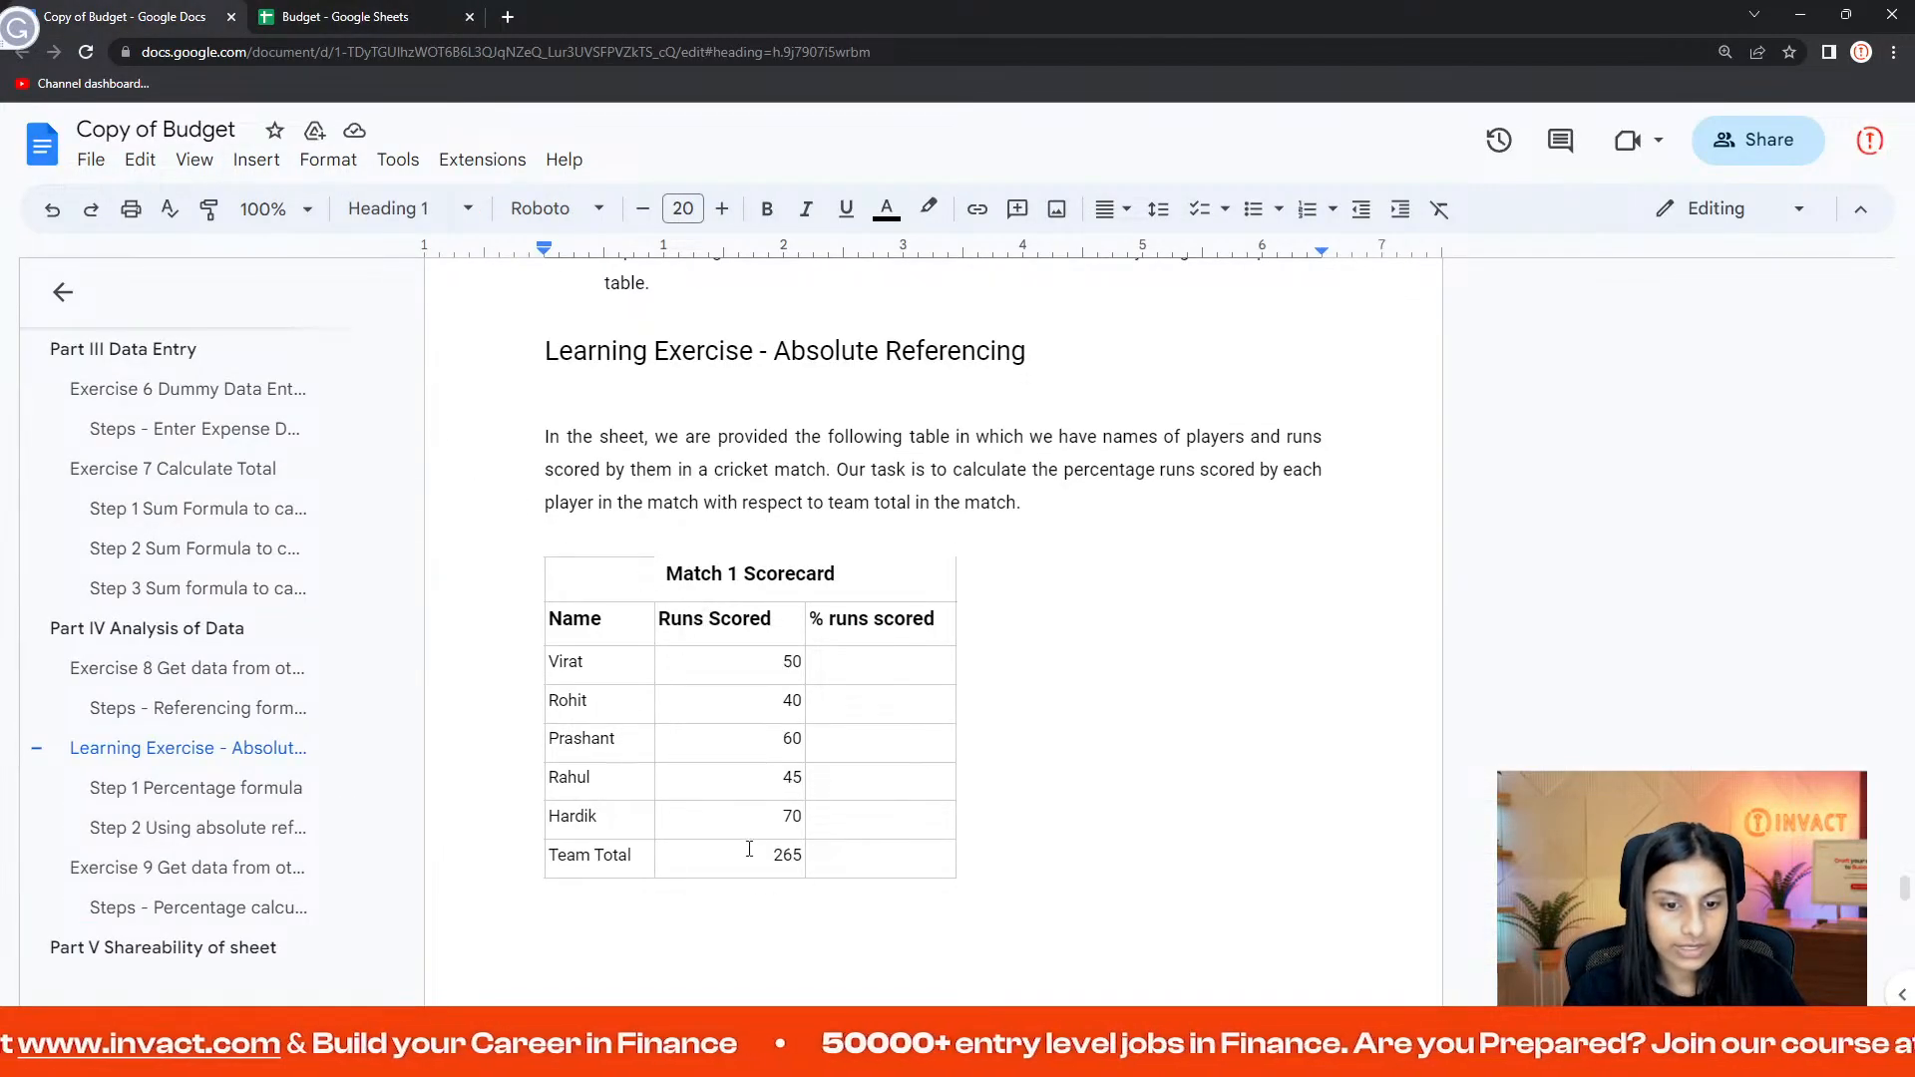
scroll(979, 714, "down", 8)
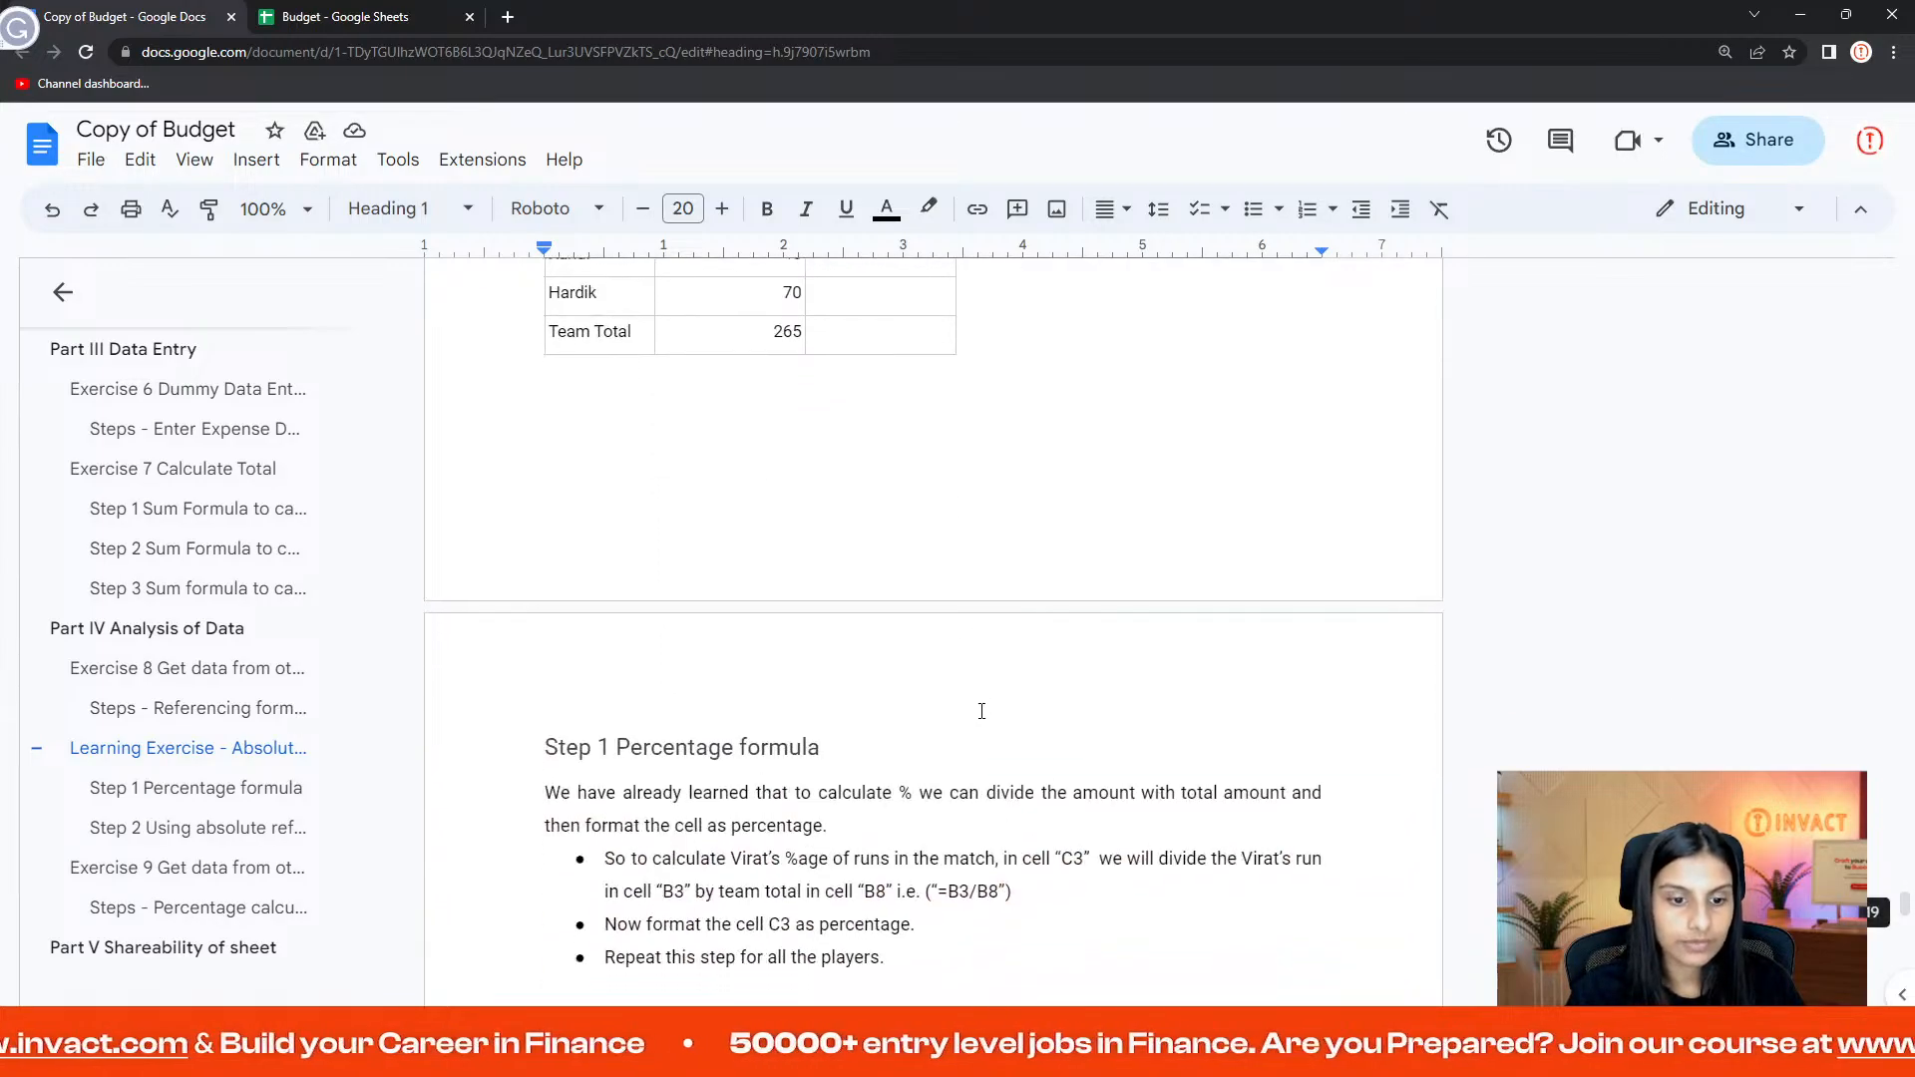
scroll(981, 711, "down", 1)
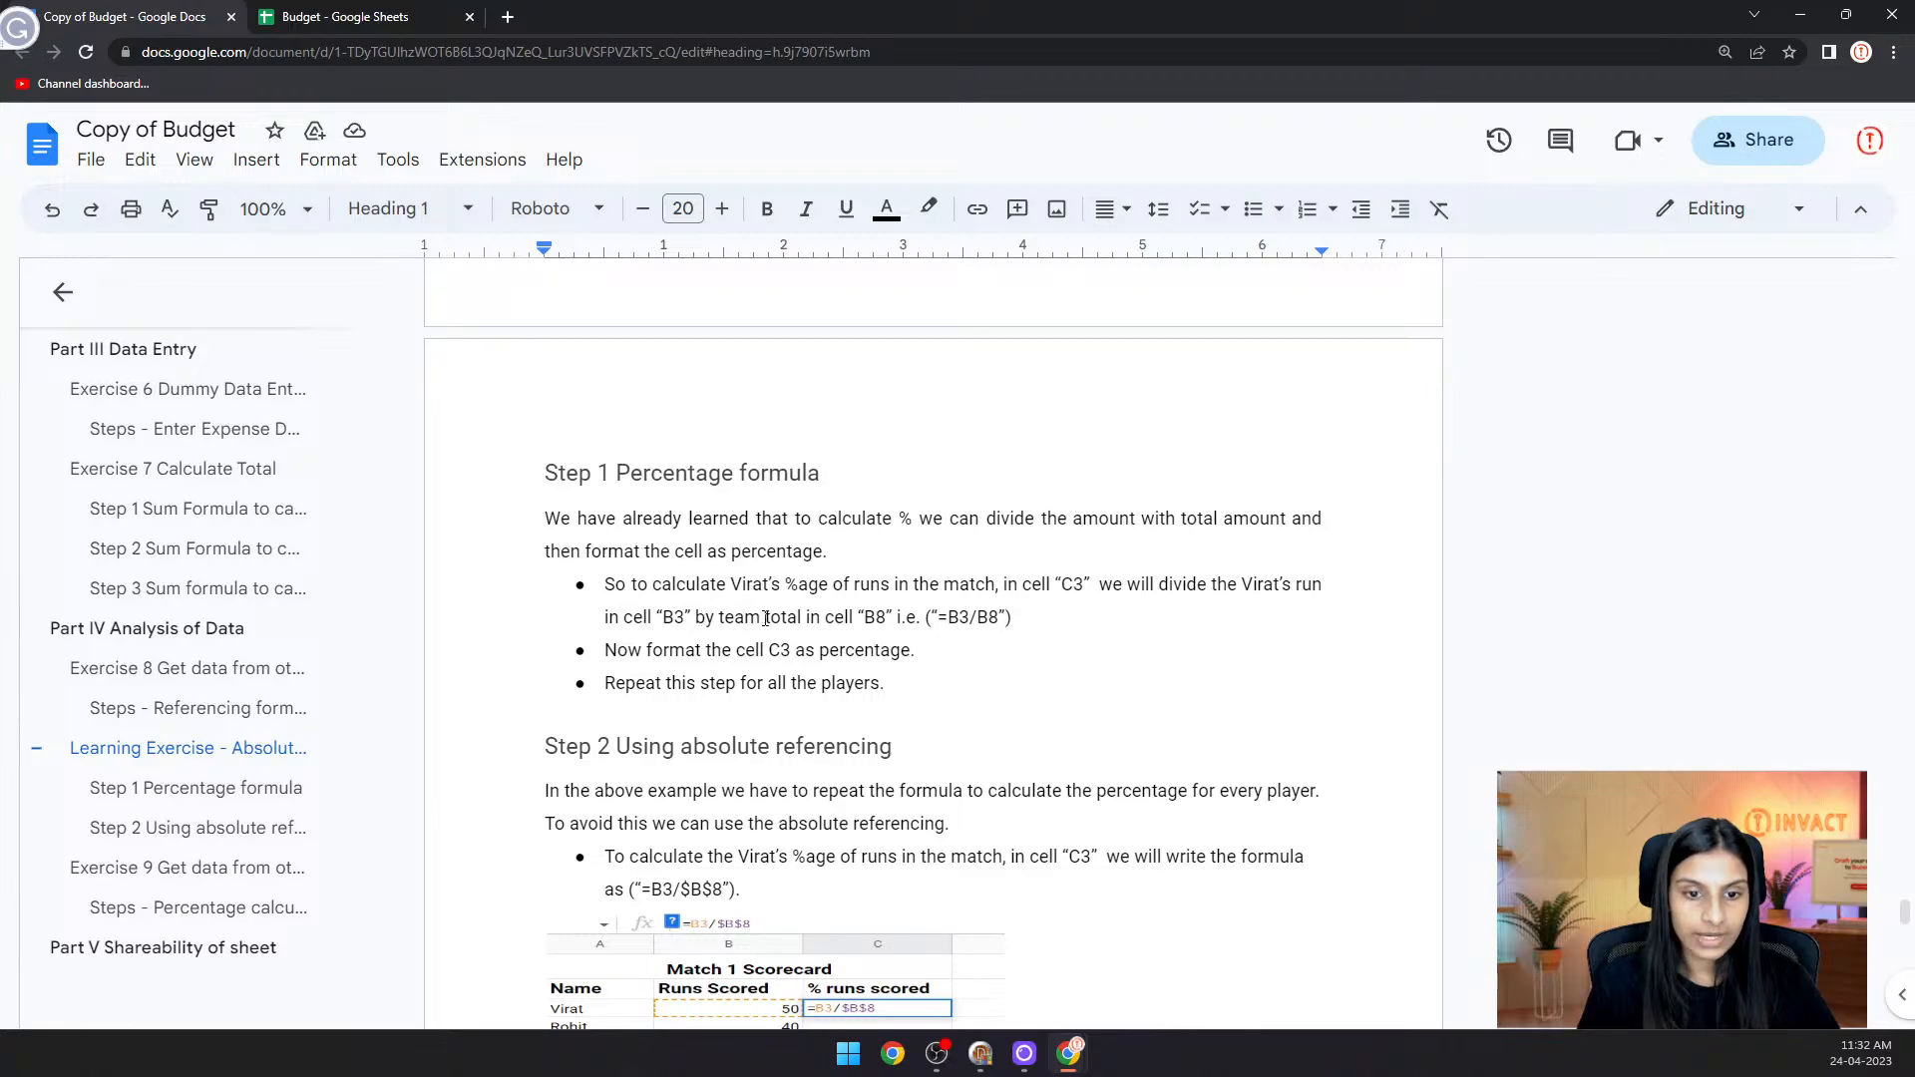
left_click(413, 16)
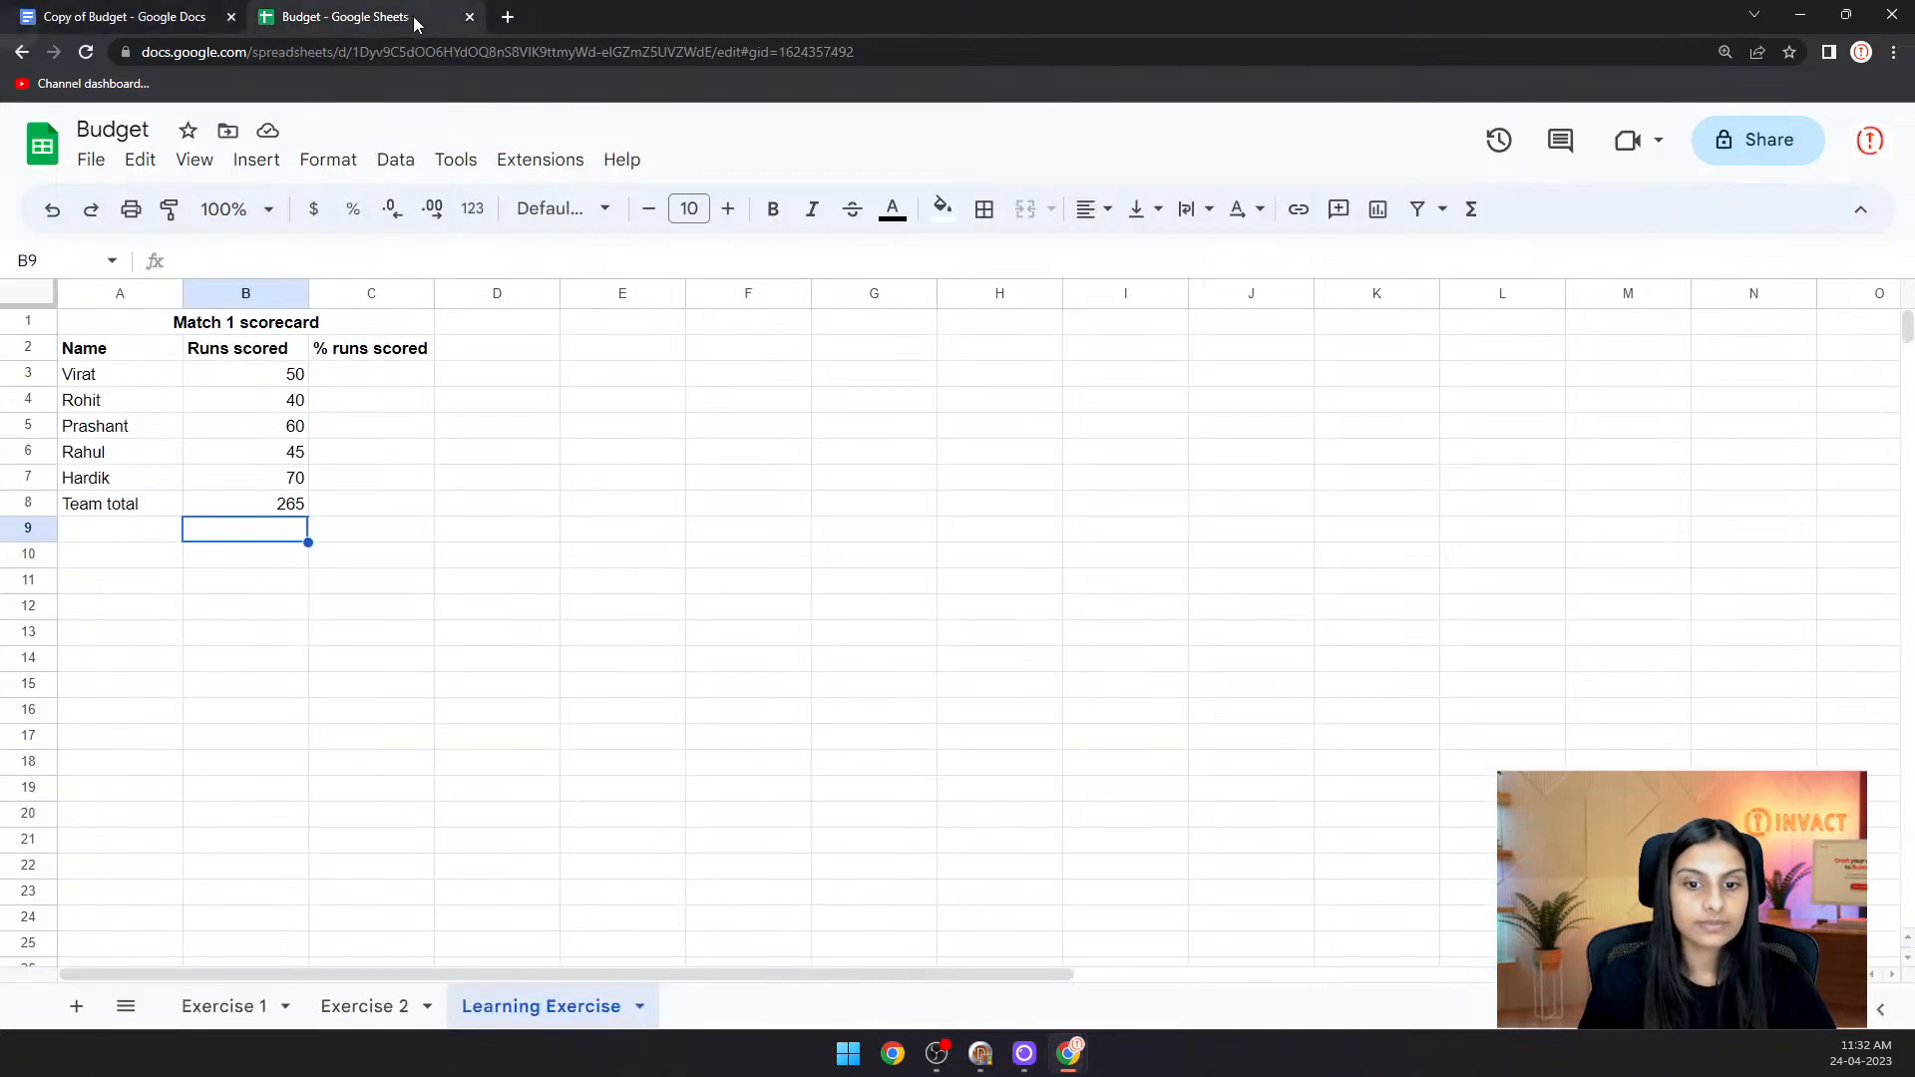
left_click(385, 376)
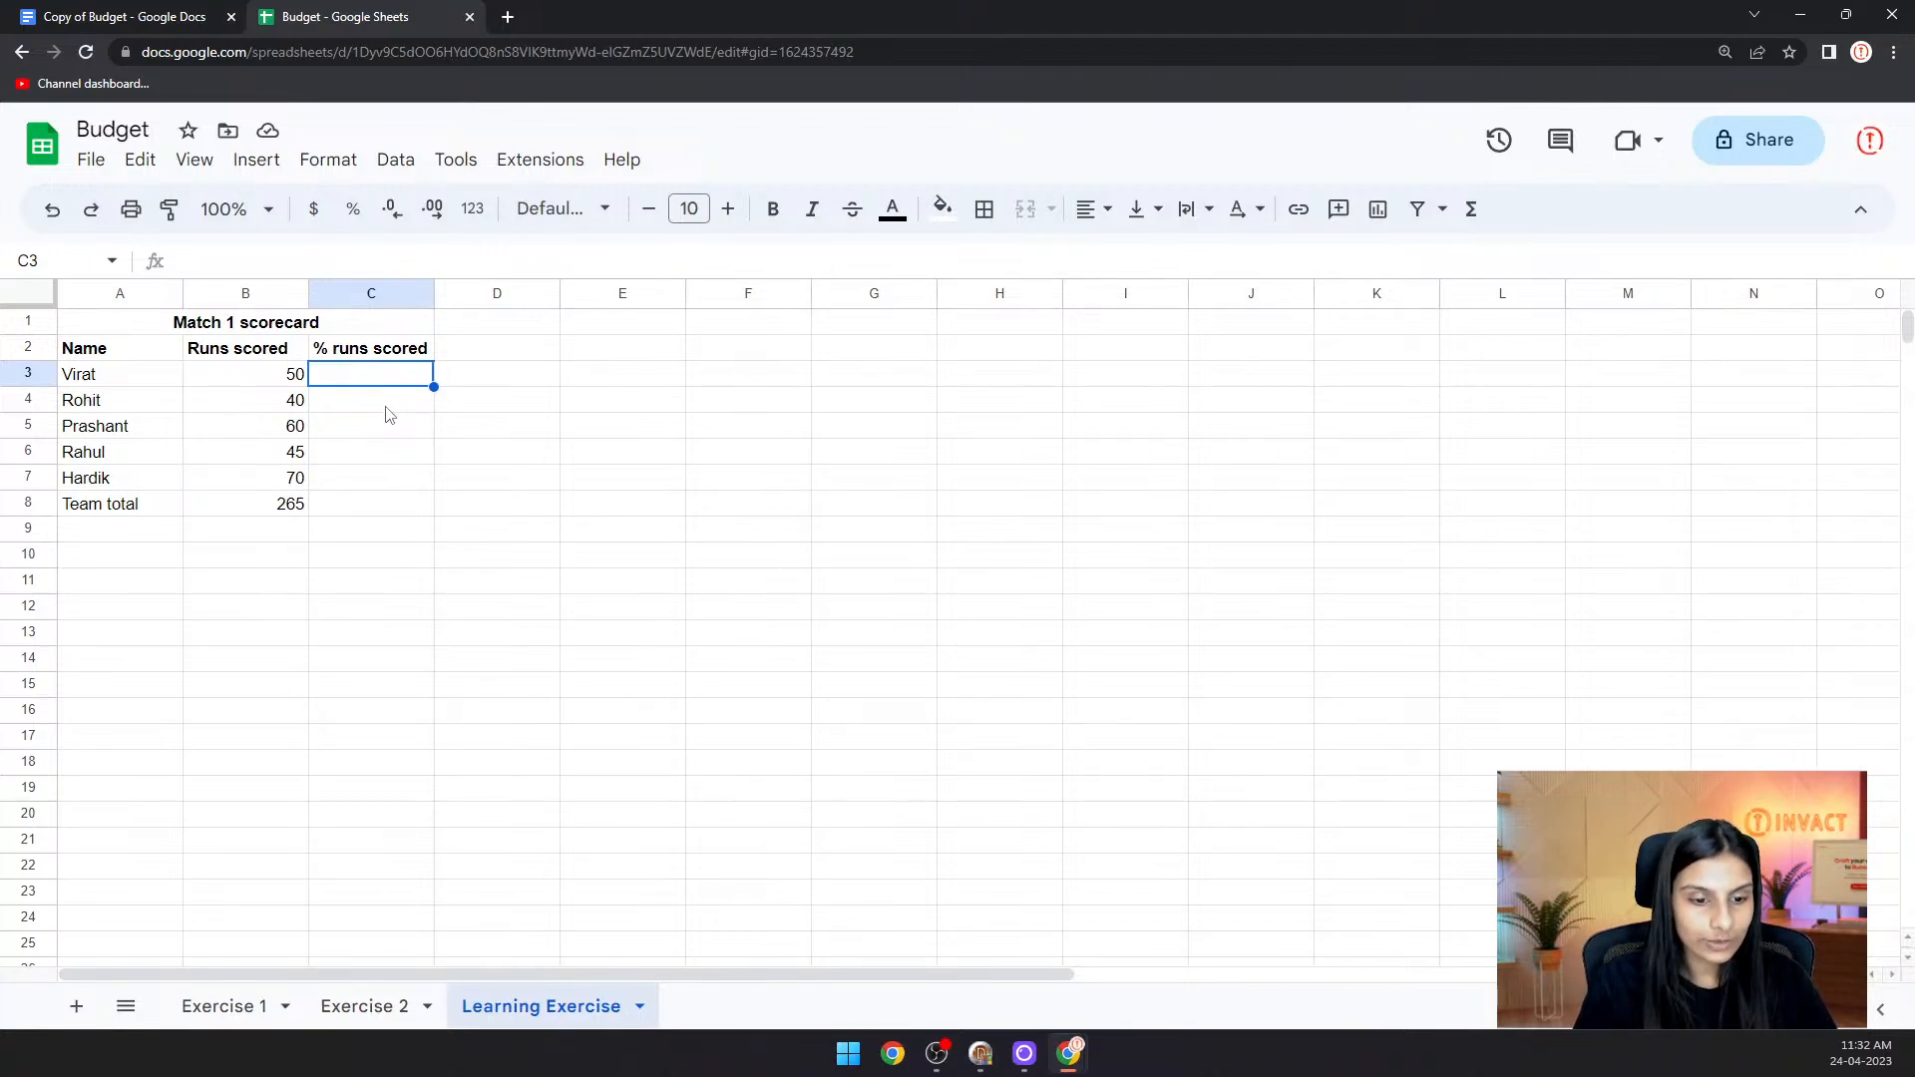
left_click(224, 1006)
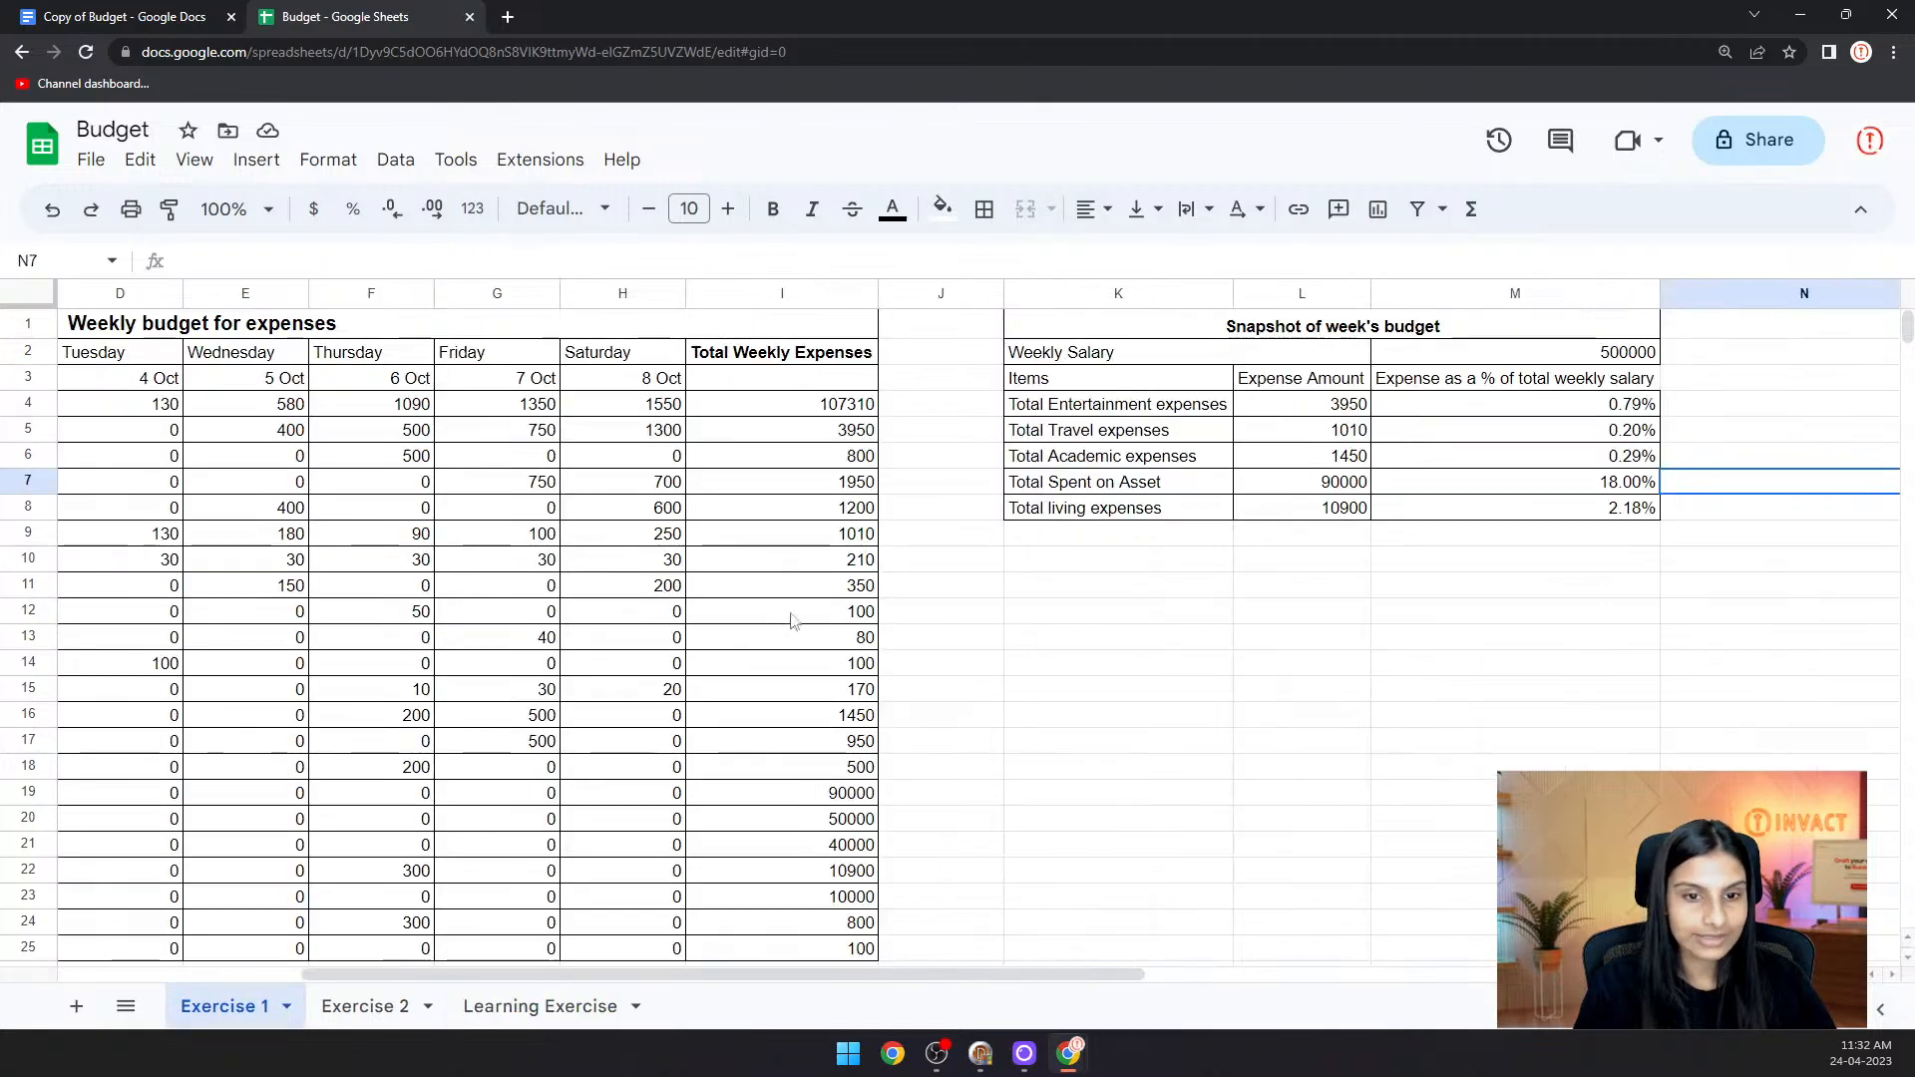
left_click(526, 1010)
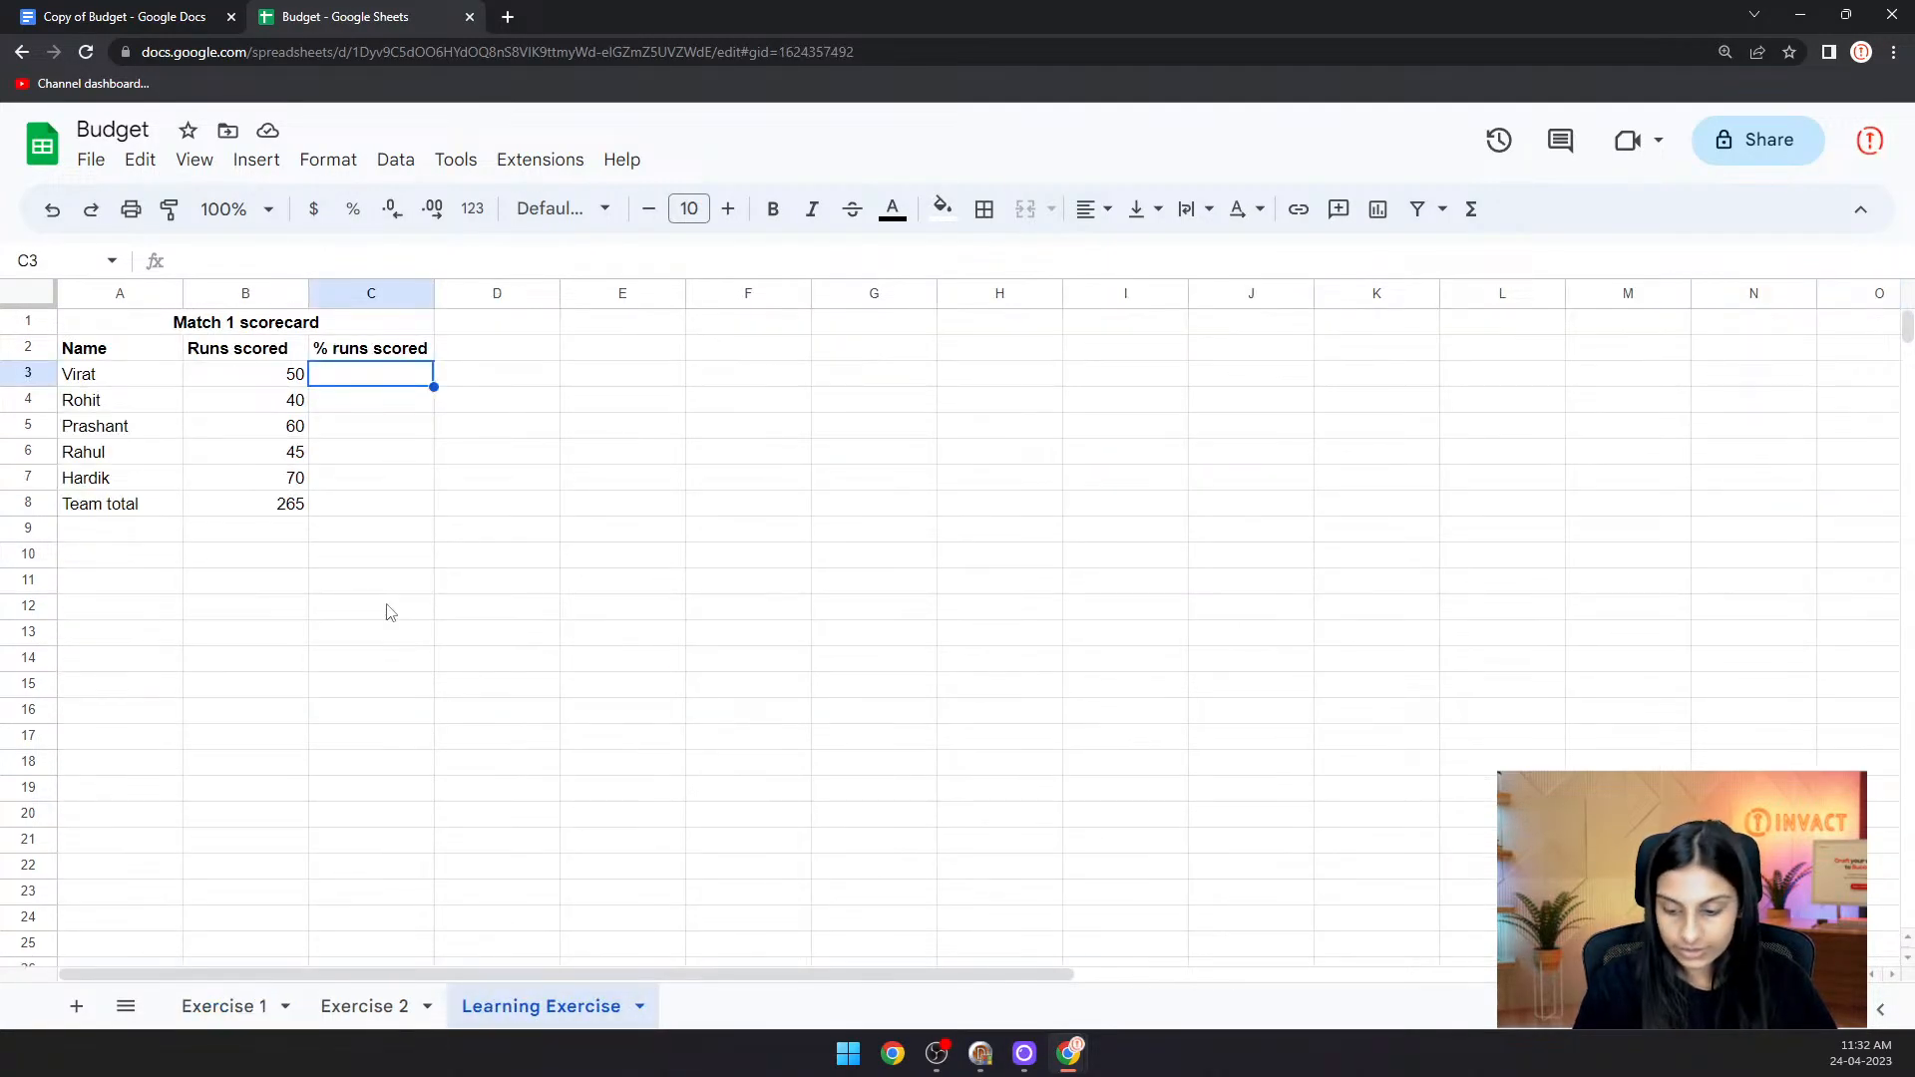
- Calculate the first player's share of the team total in C3 with the formula =B3/B8 and format the cell as a percentage
type("=")
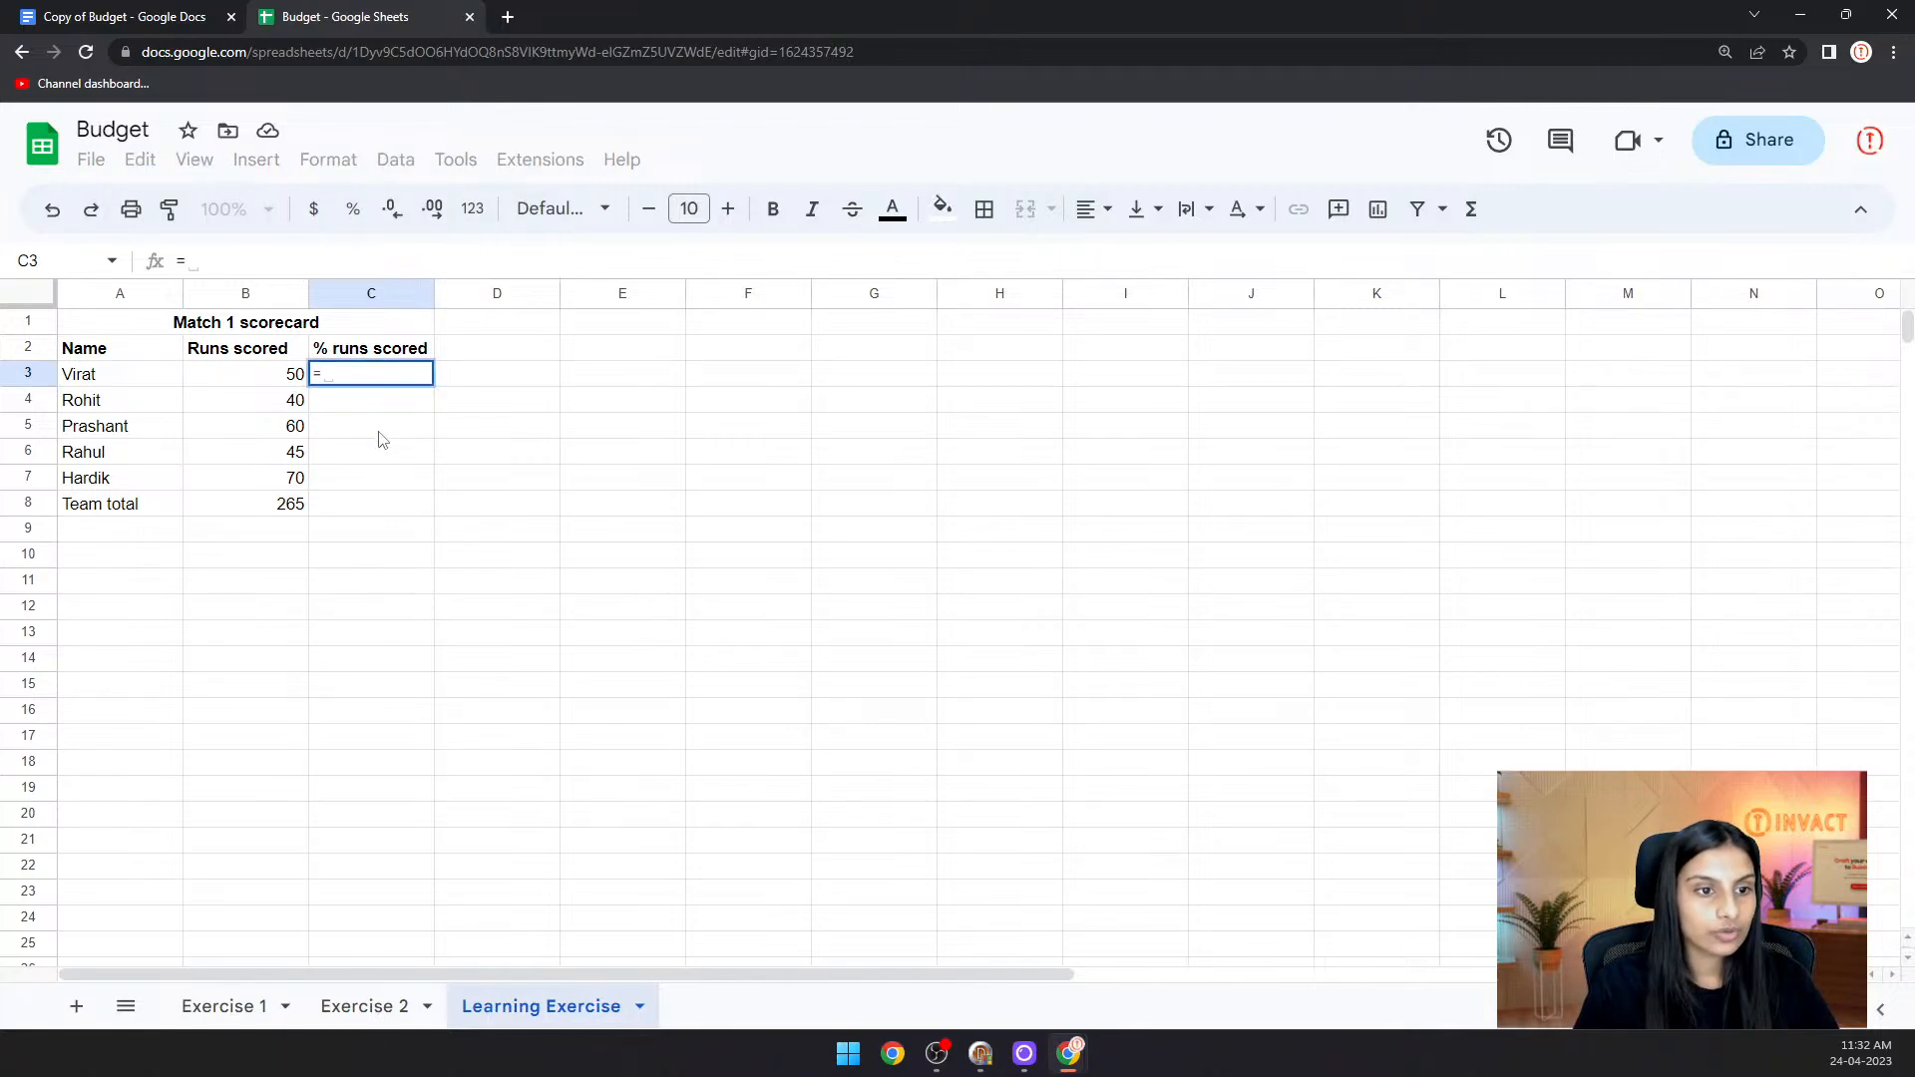
left_click(252, 379)
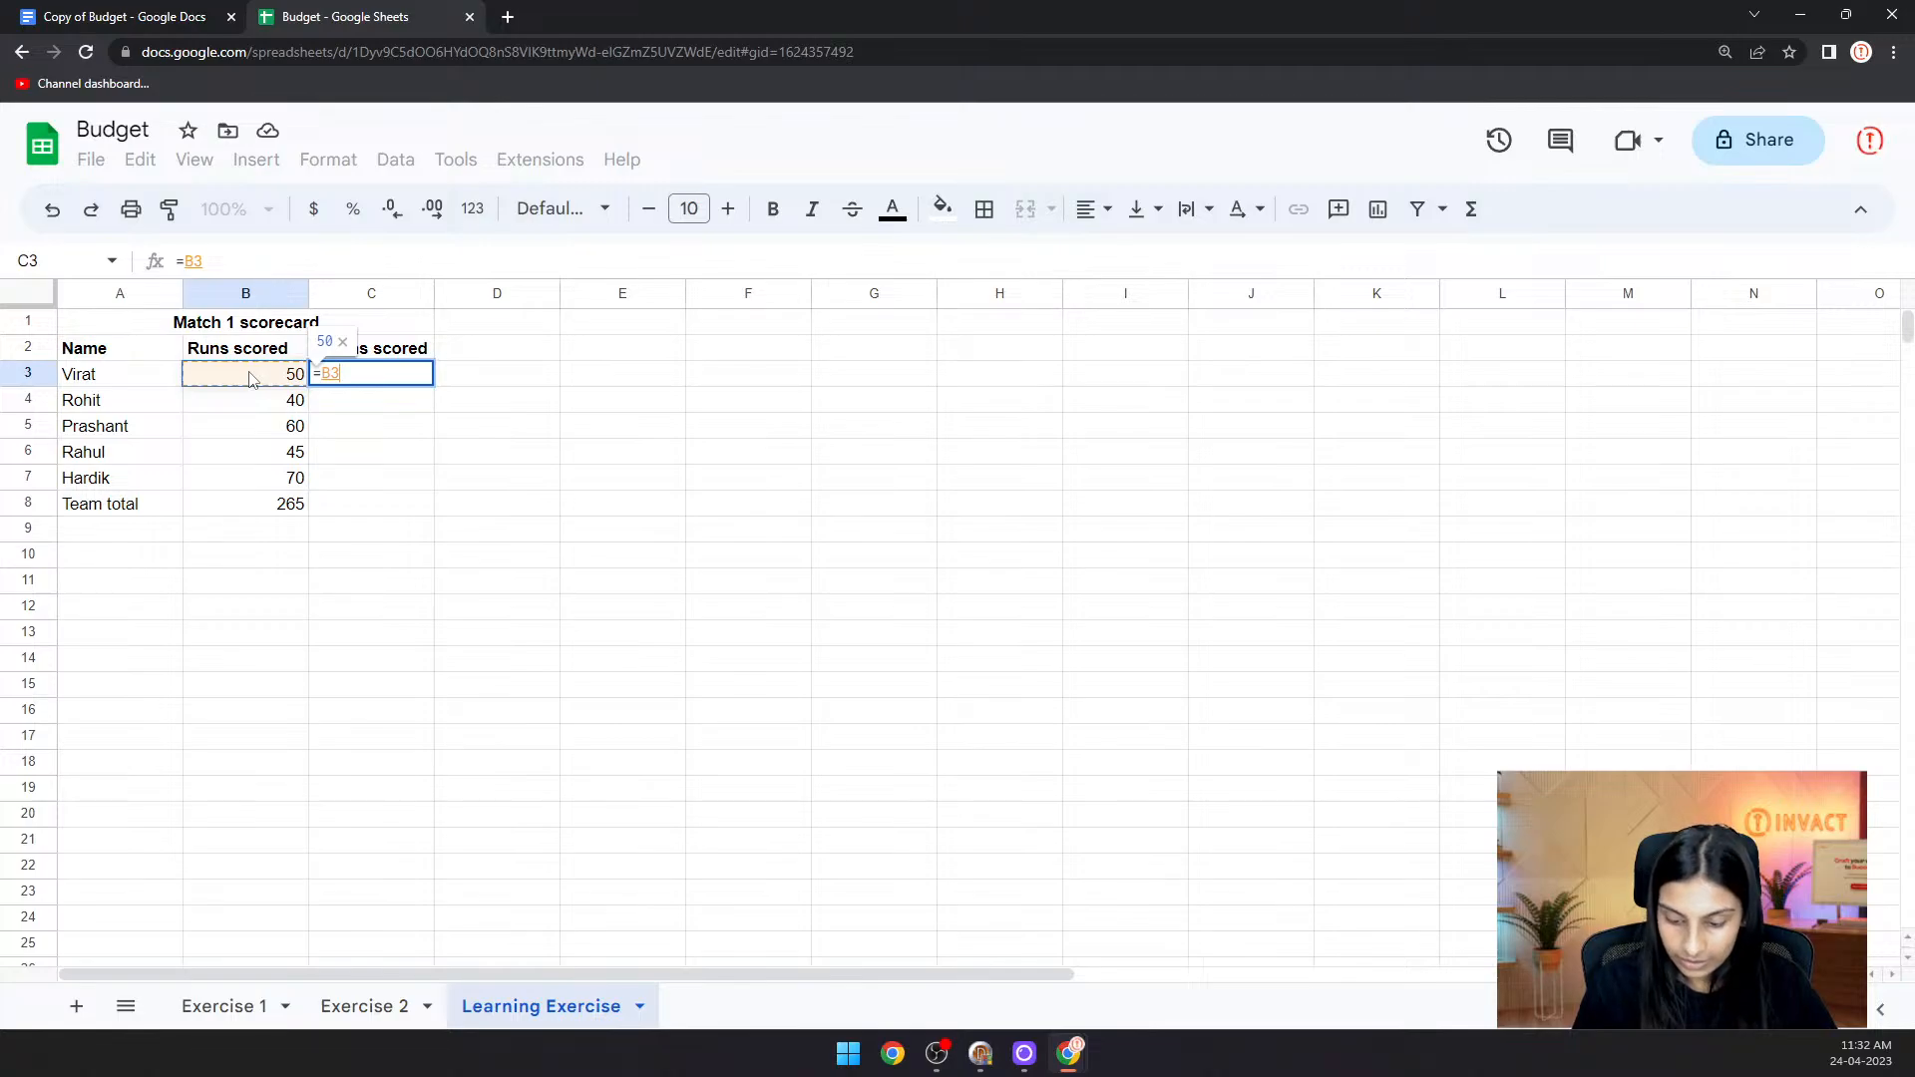
type("/")
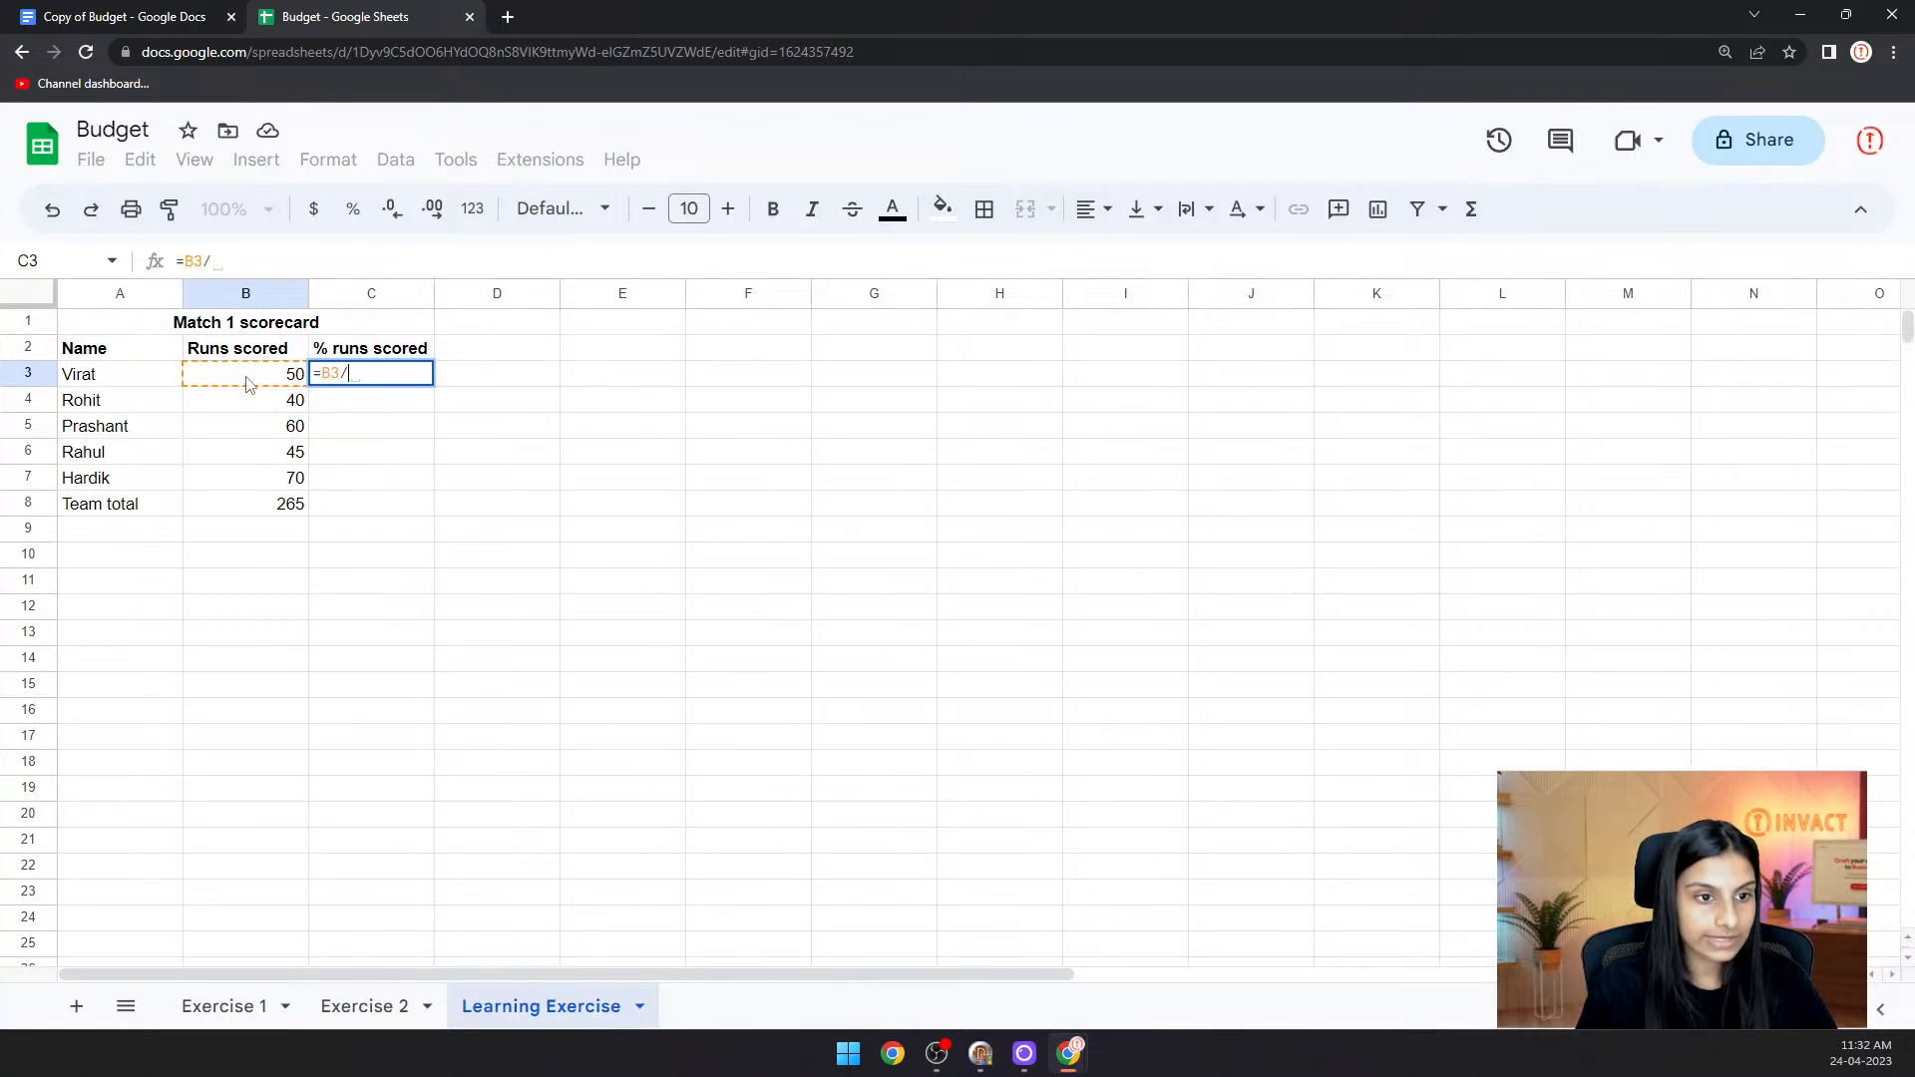
left_click(276, 514)
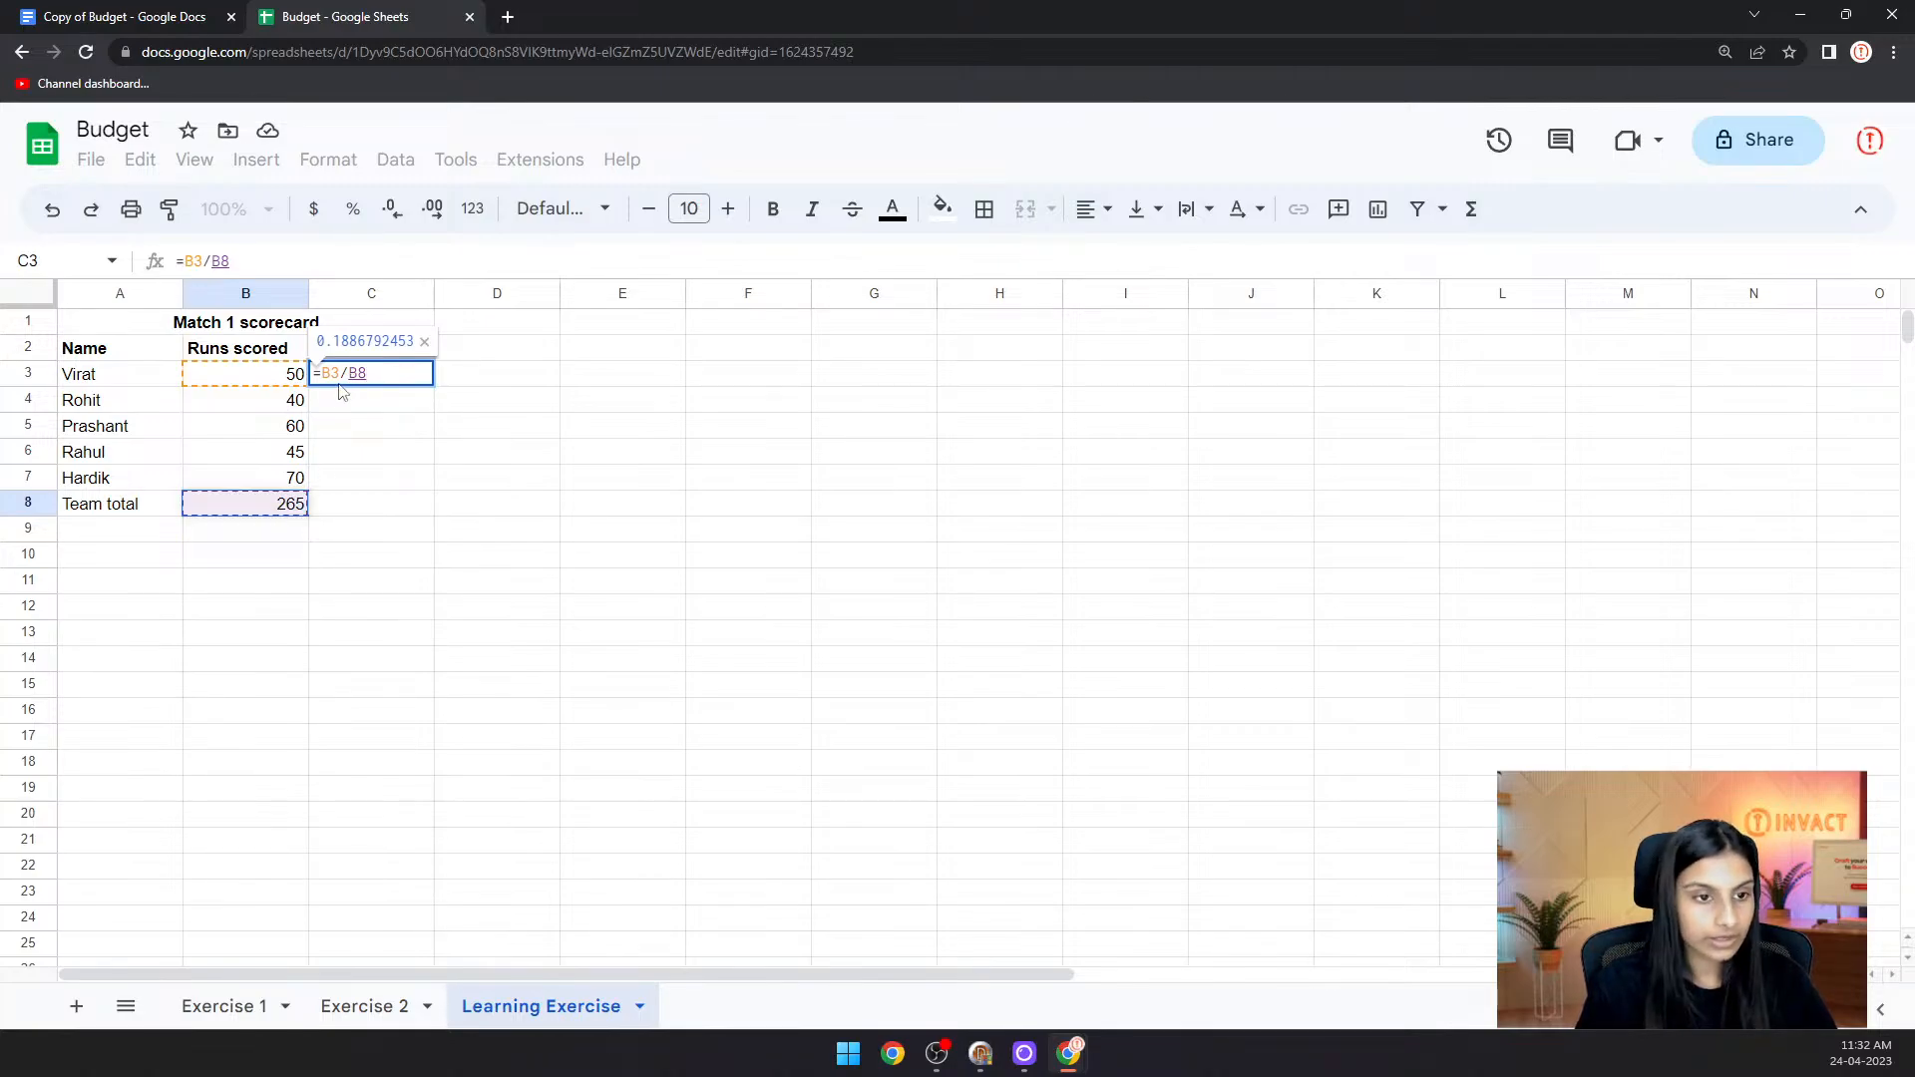
key("Return")
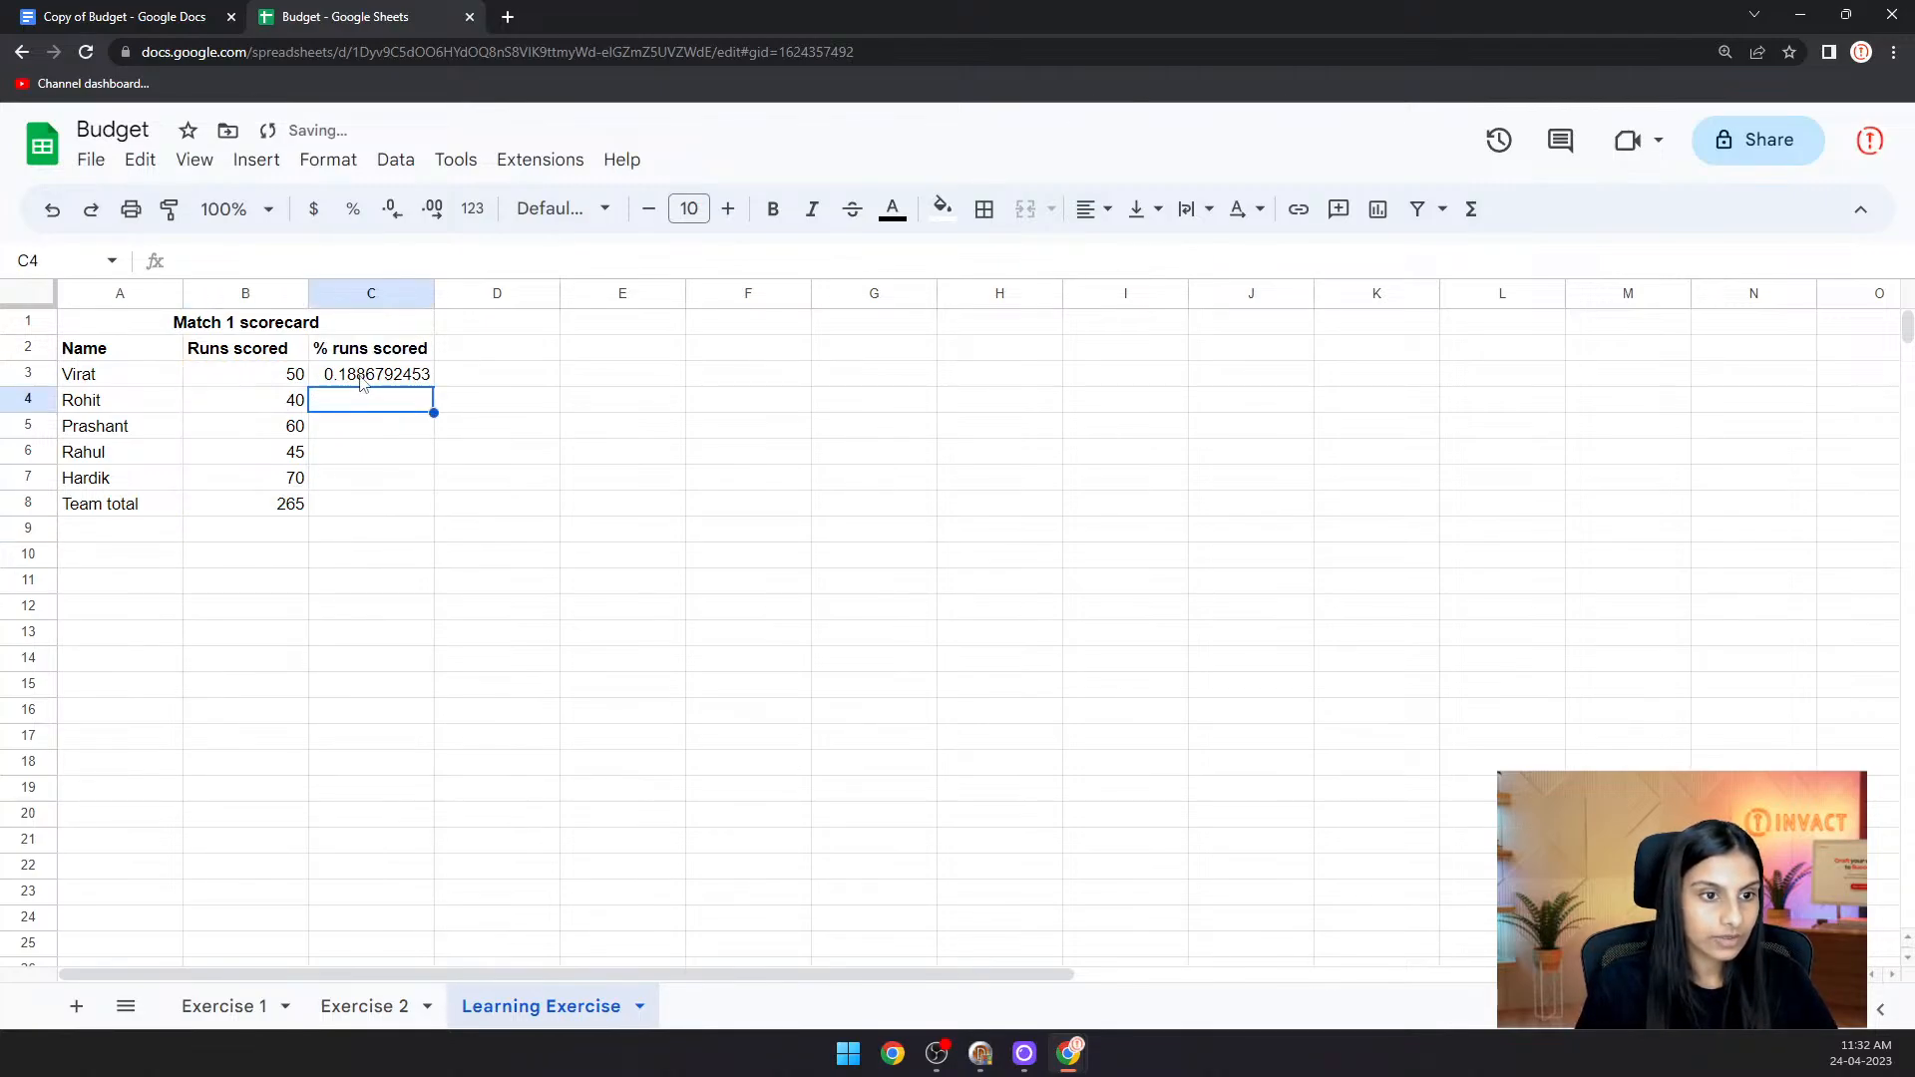
left_click(361, 379)
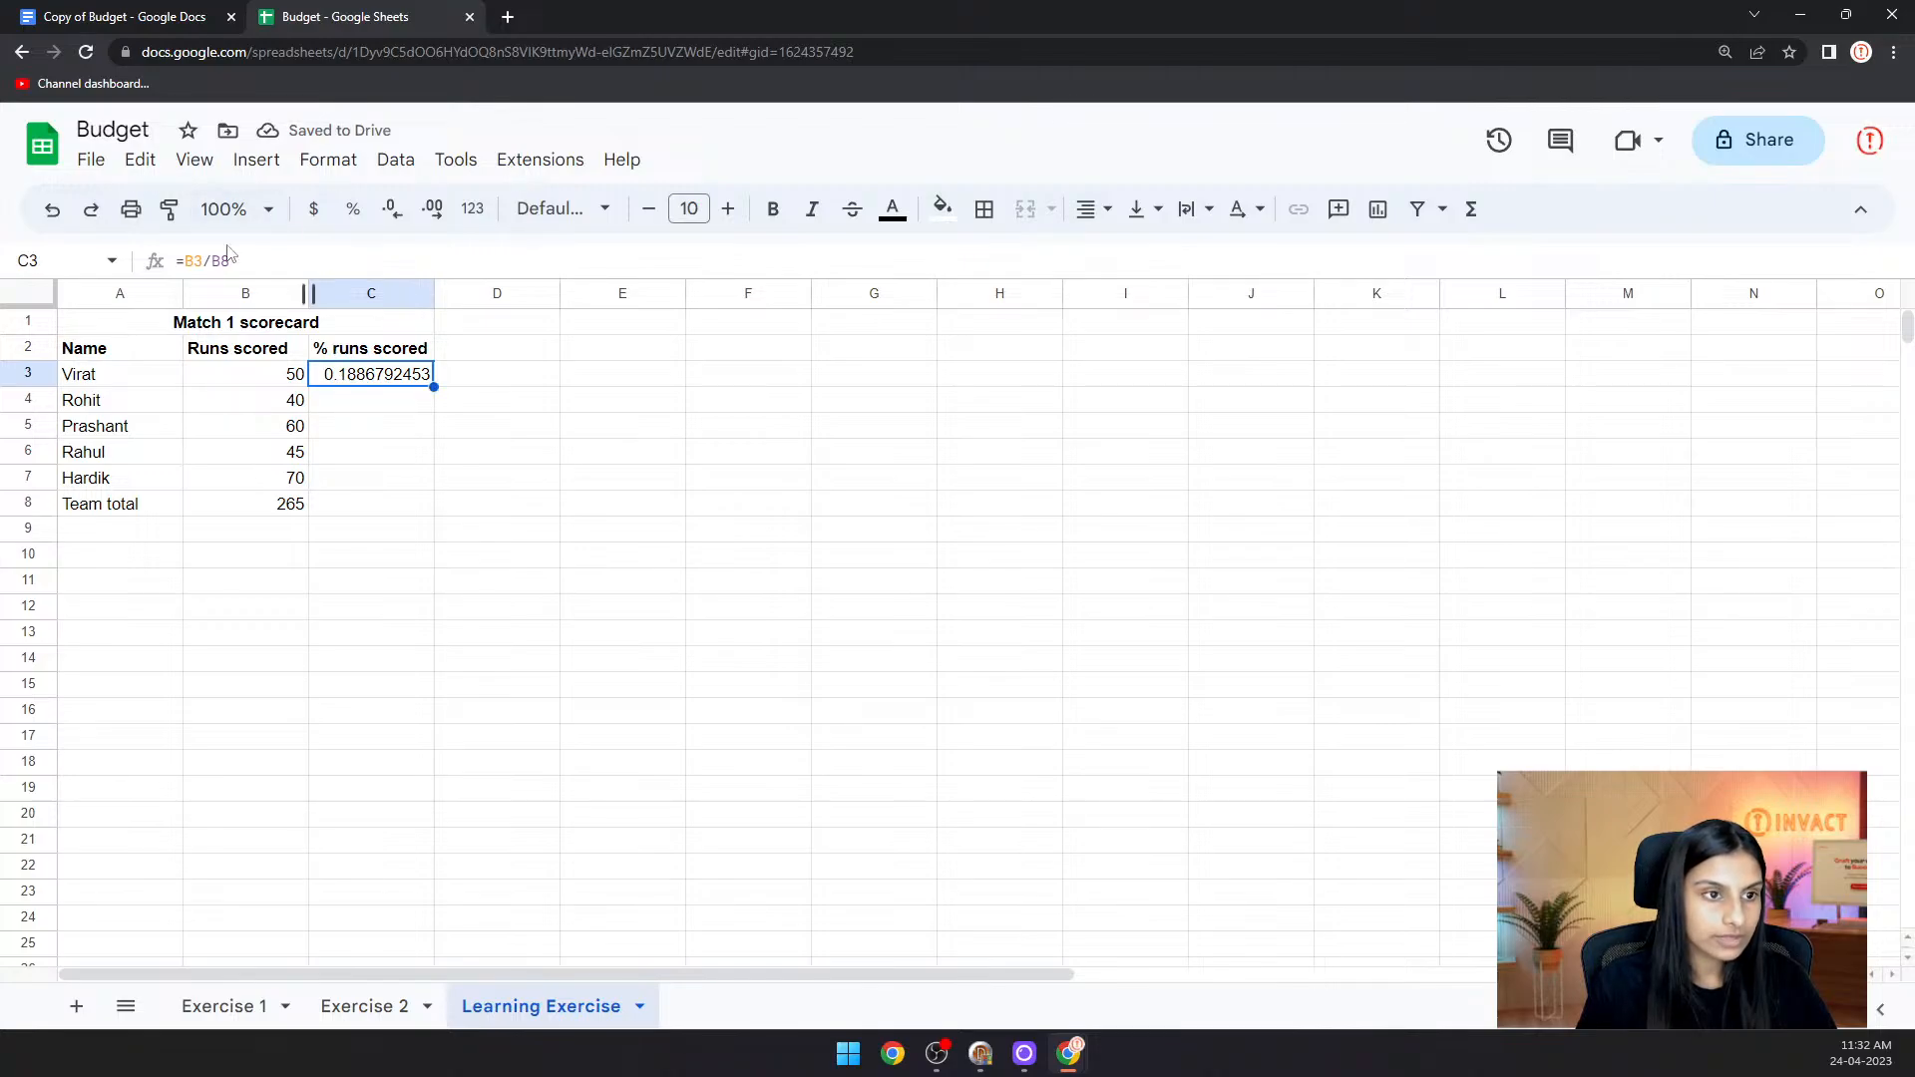
left_click(354, 209)
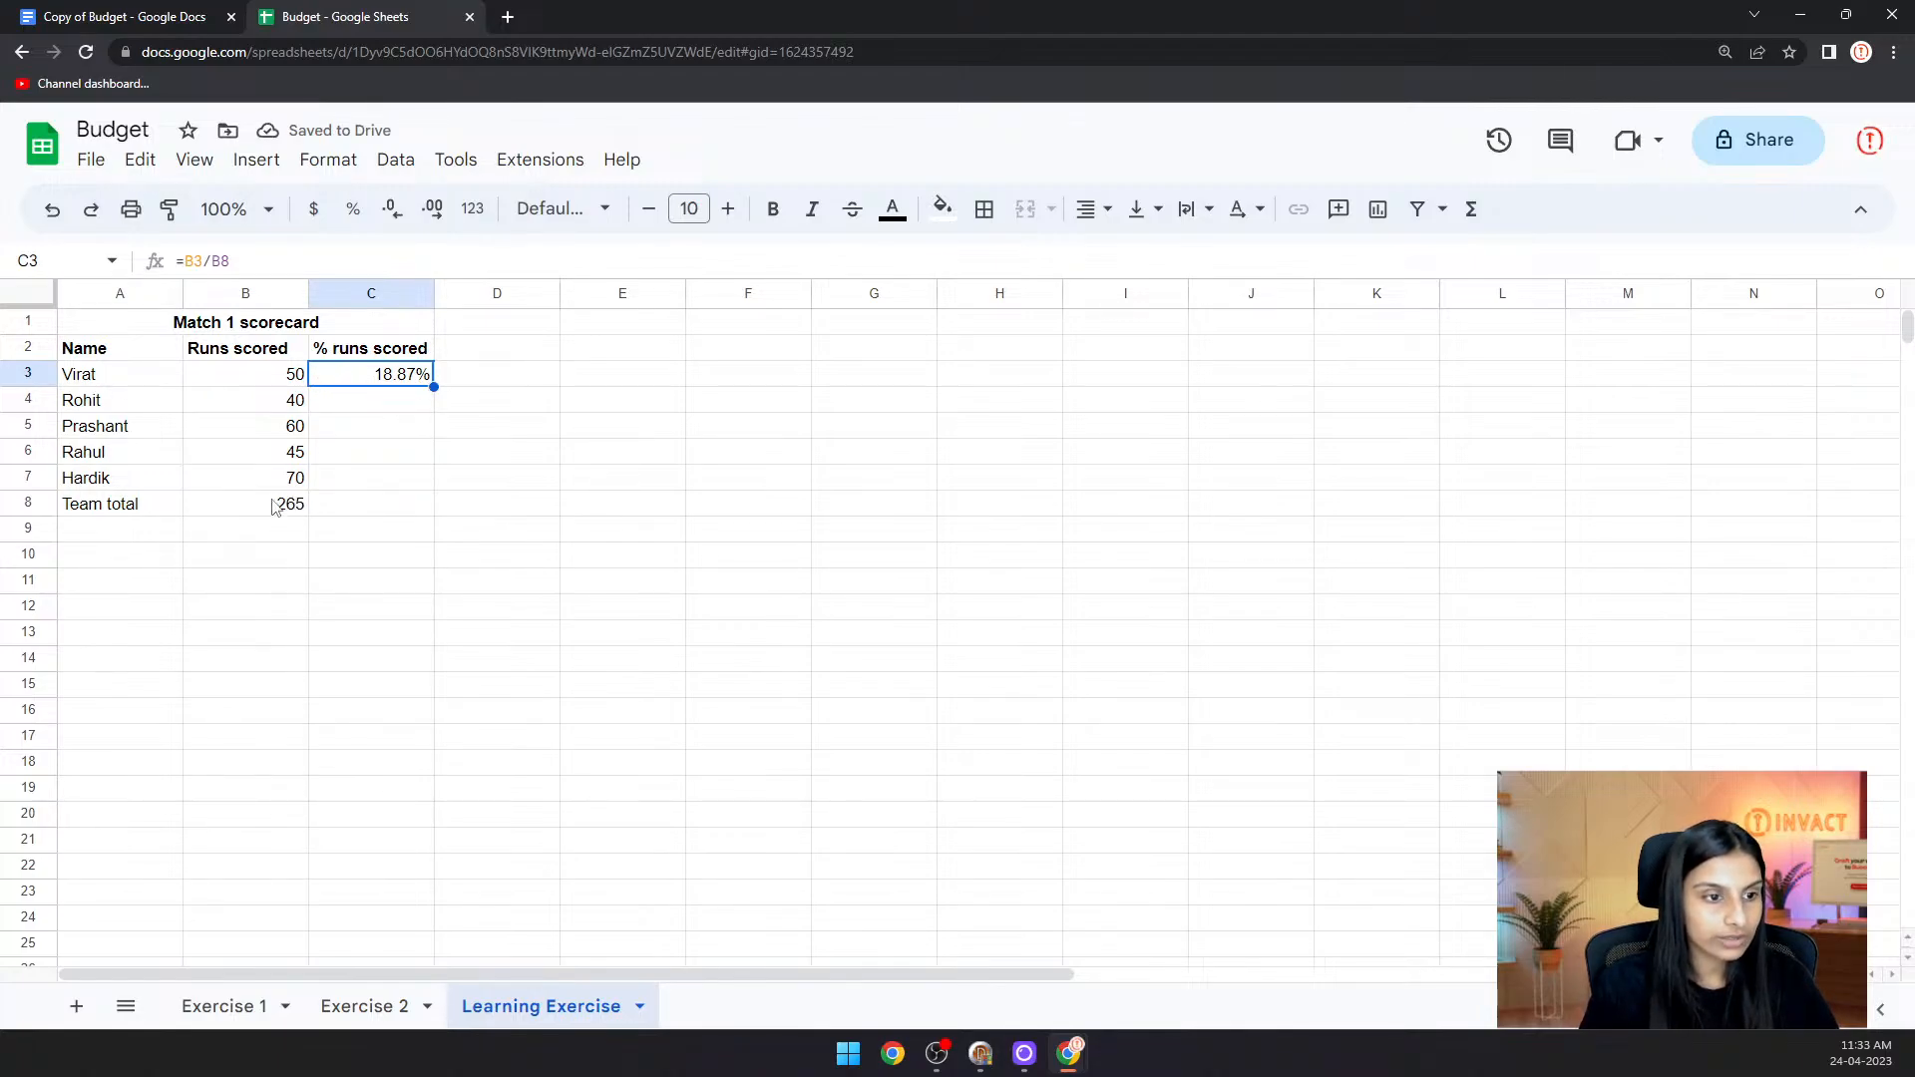
- Check the Step 1 instructions in the Copy of Budget document, then calculate the second player's share in C4 with =B4/B8, formatted as a percentage
left_click(179, 9)
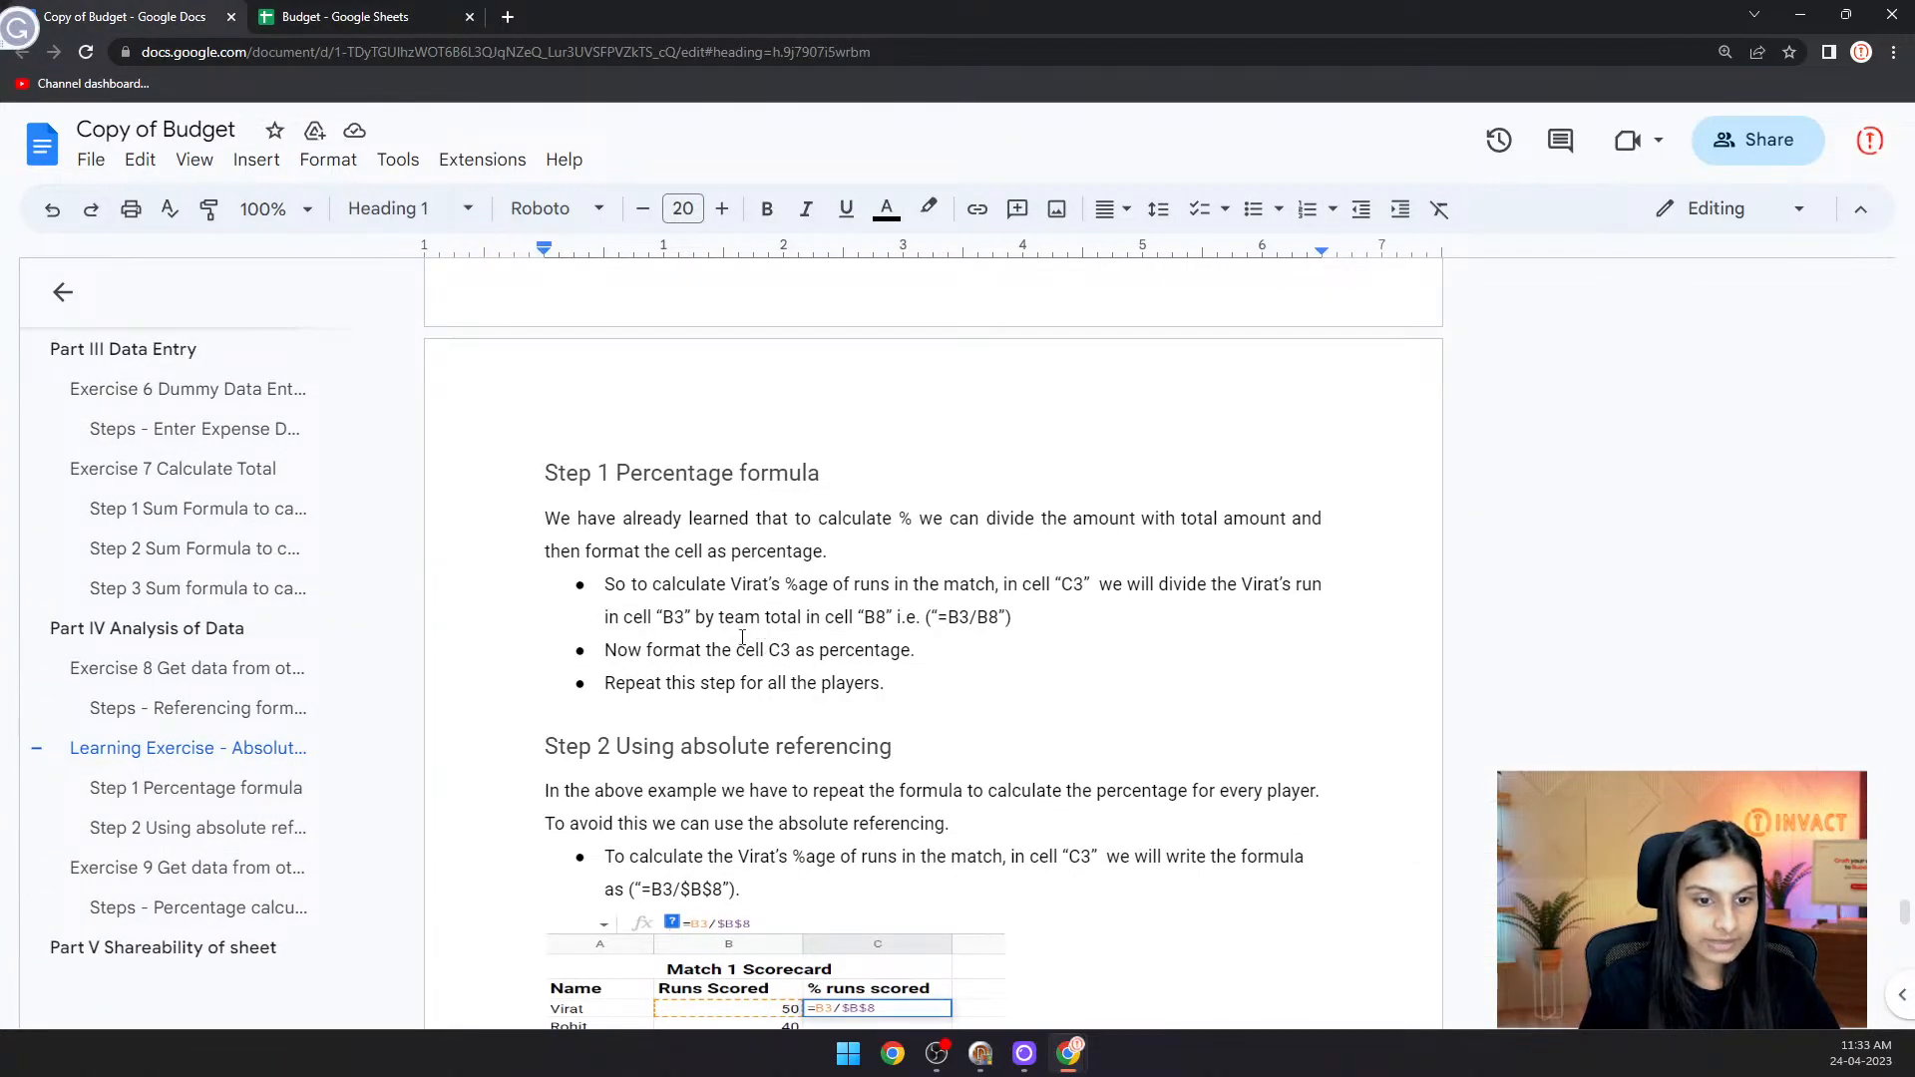
scroll(743, 559, "down", 2)
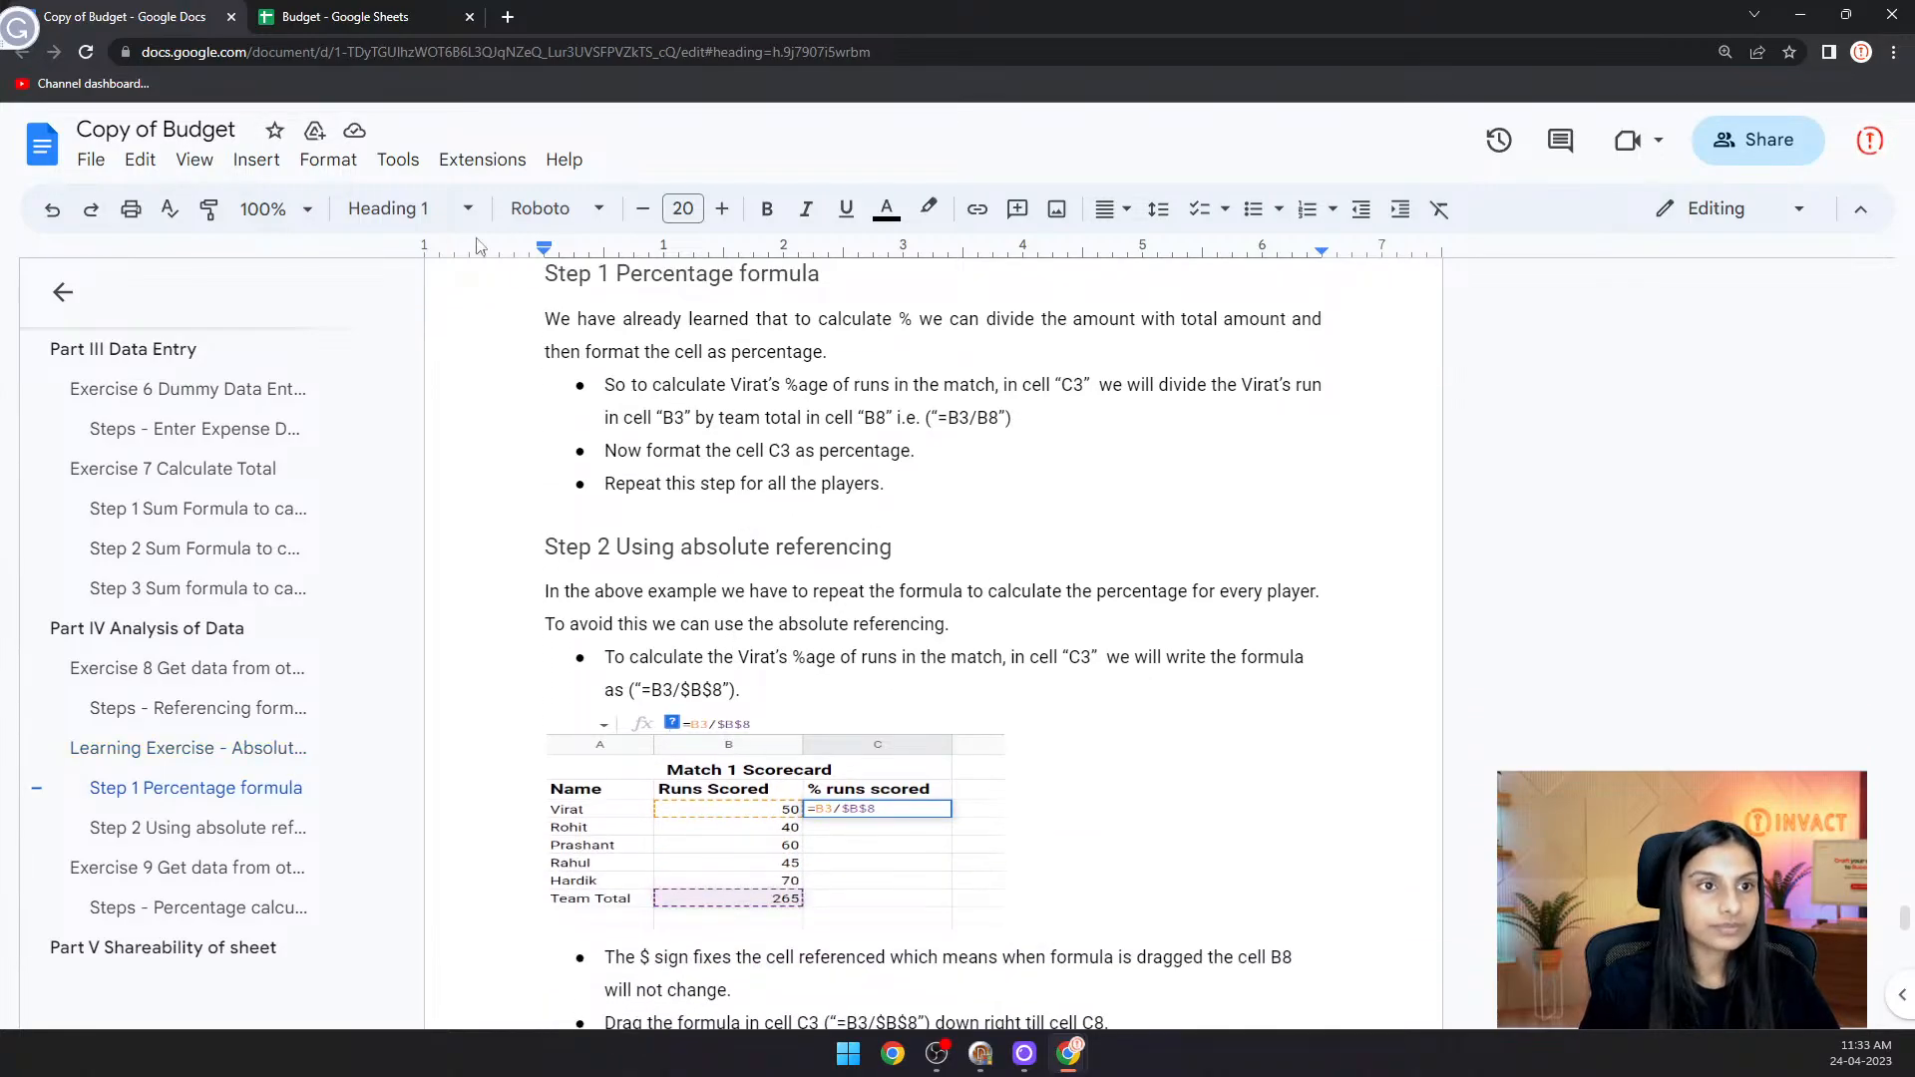
left_click(364, 16)
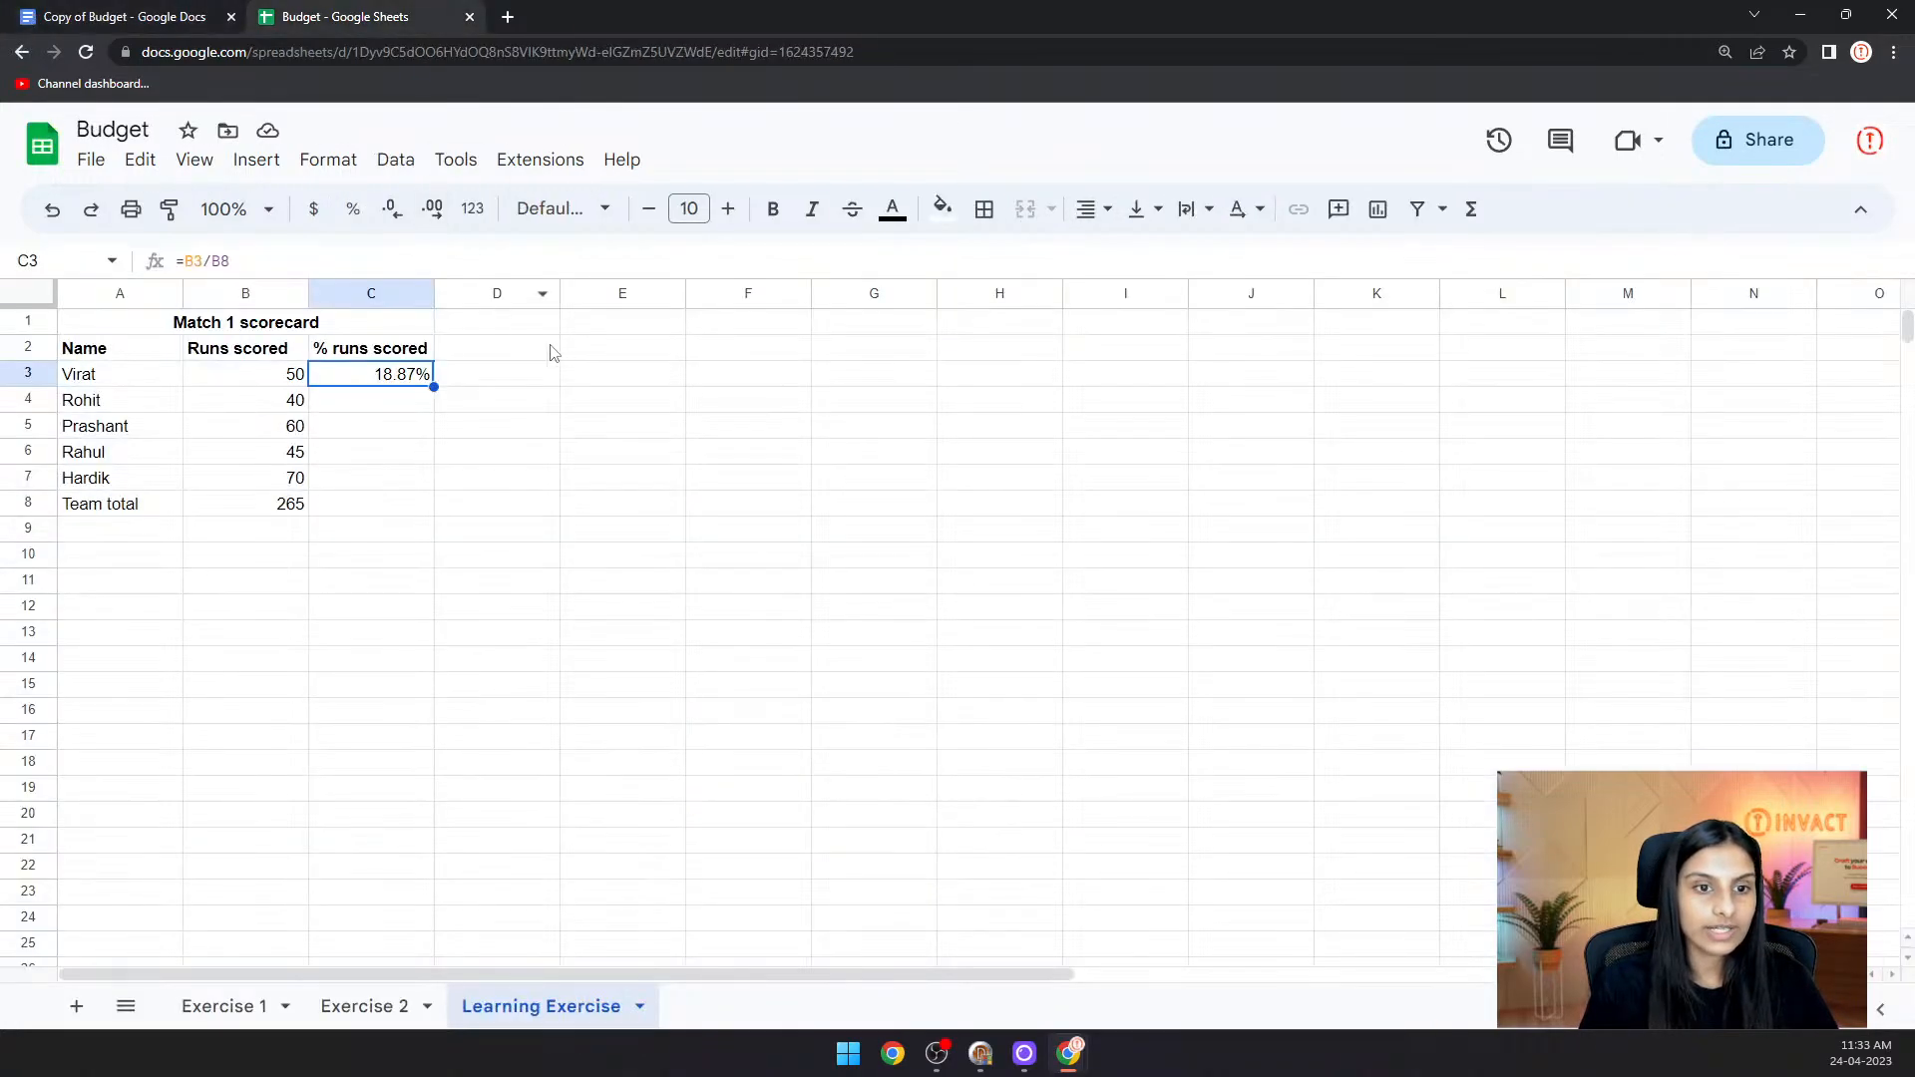
left_click(374, 409)
type("=")
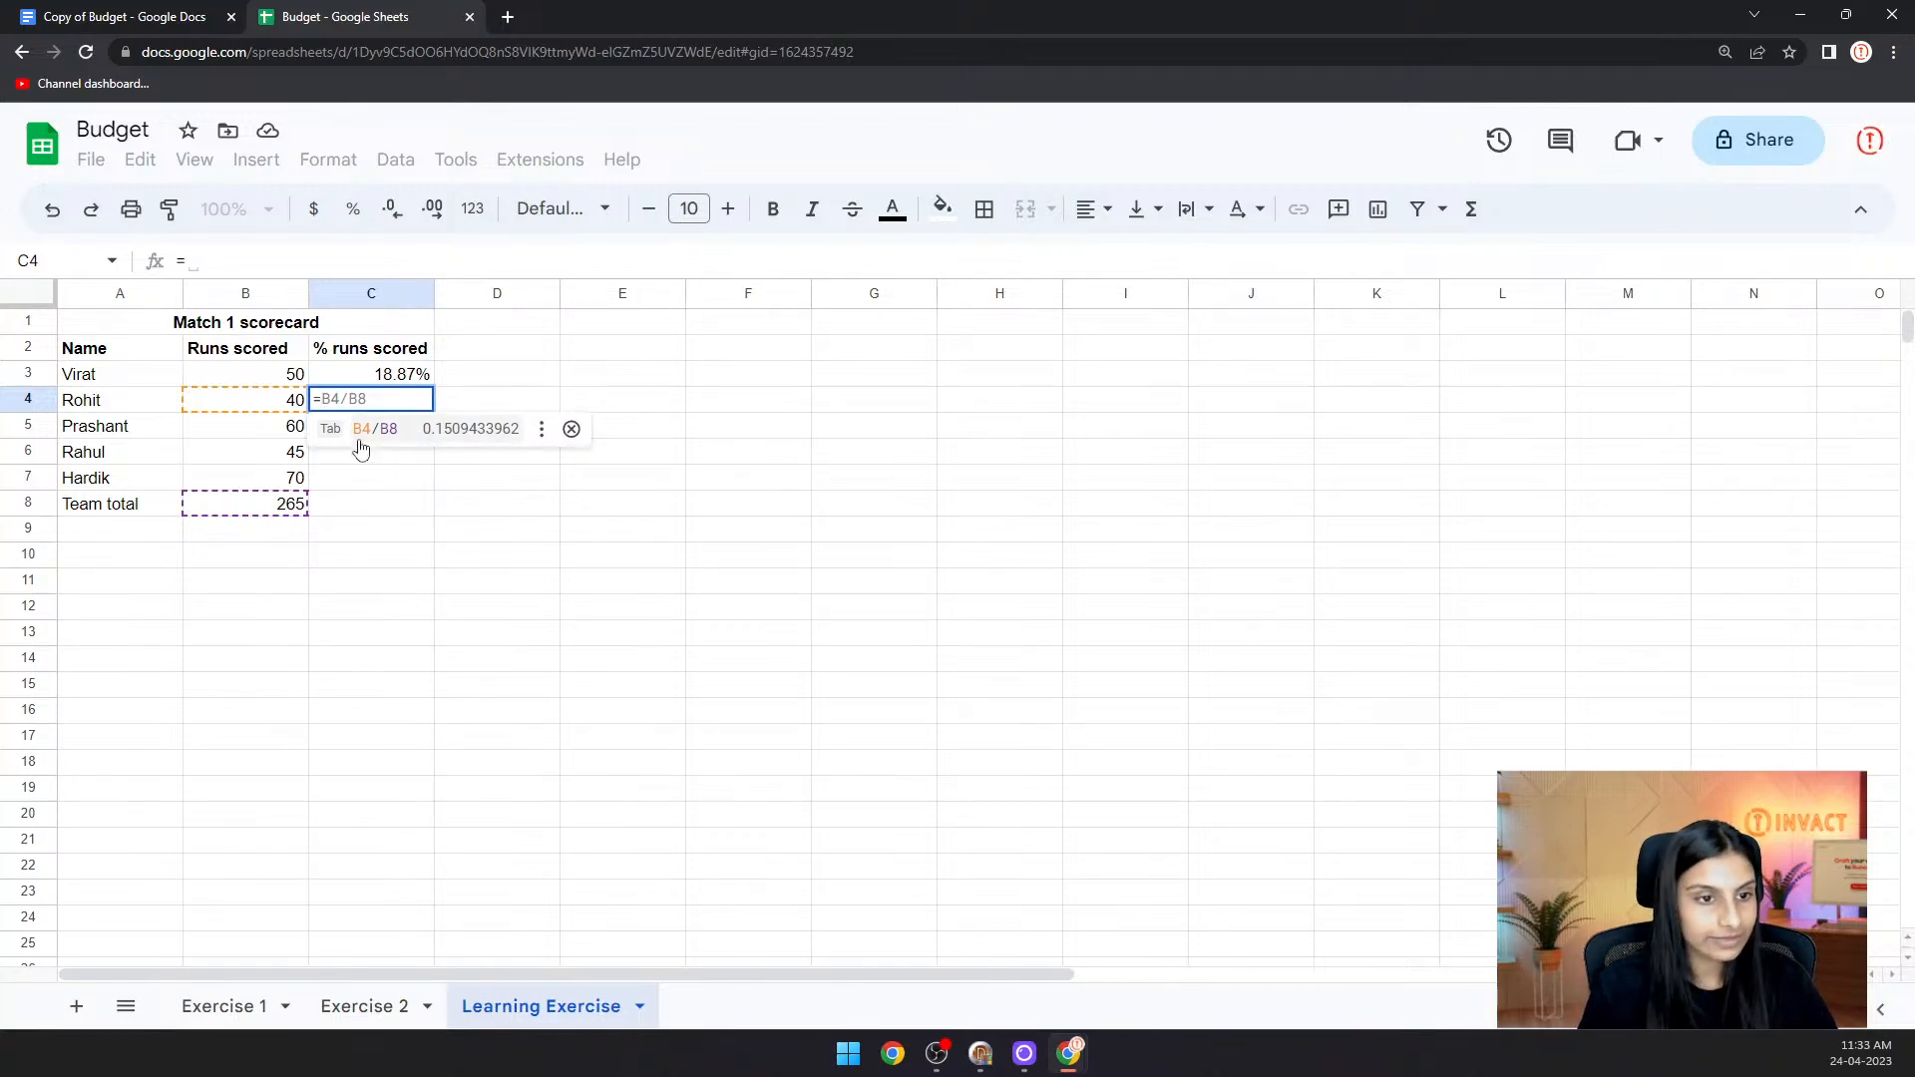
left_click(267, 405)
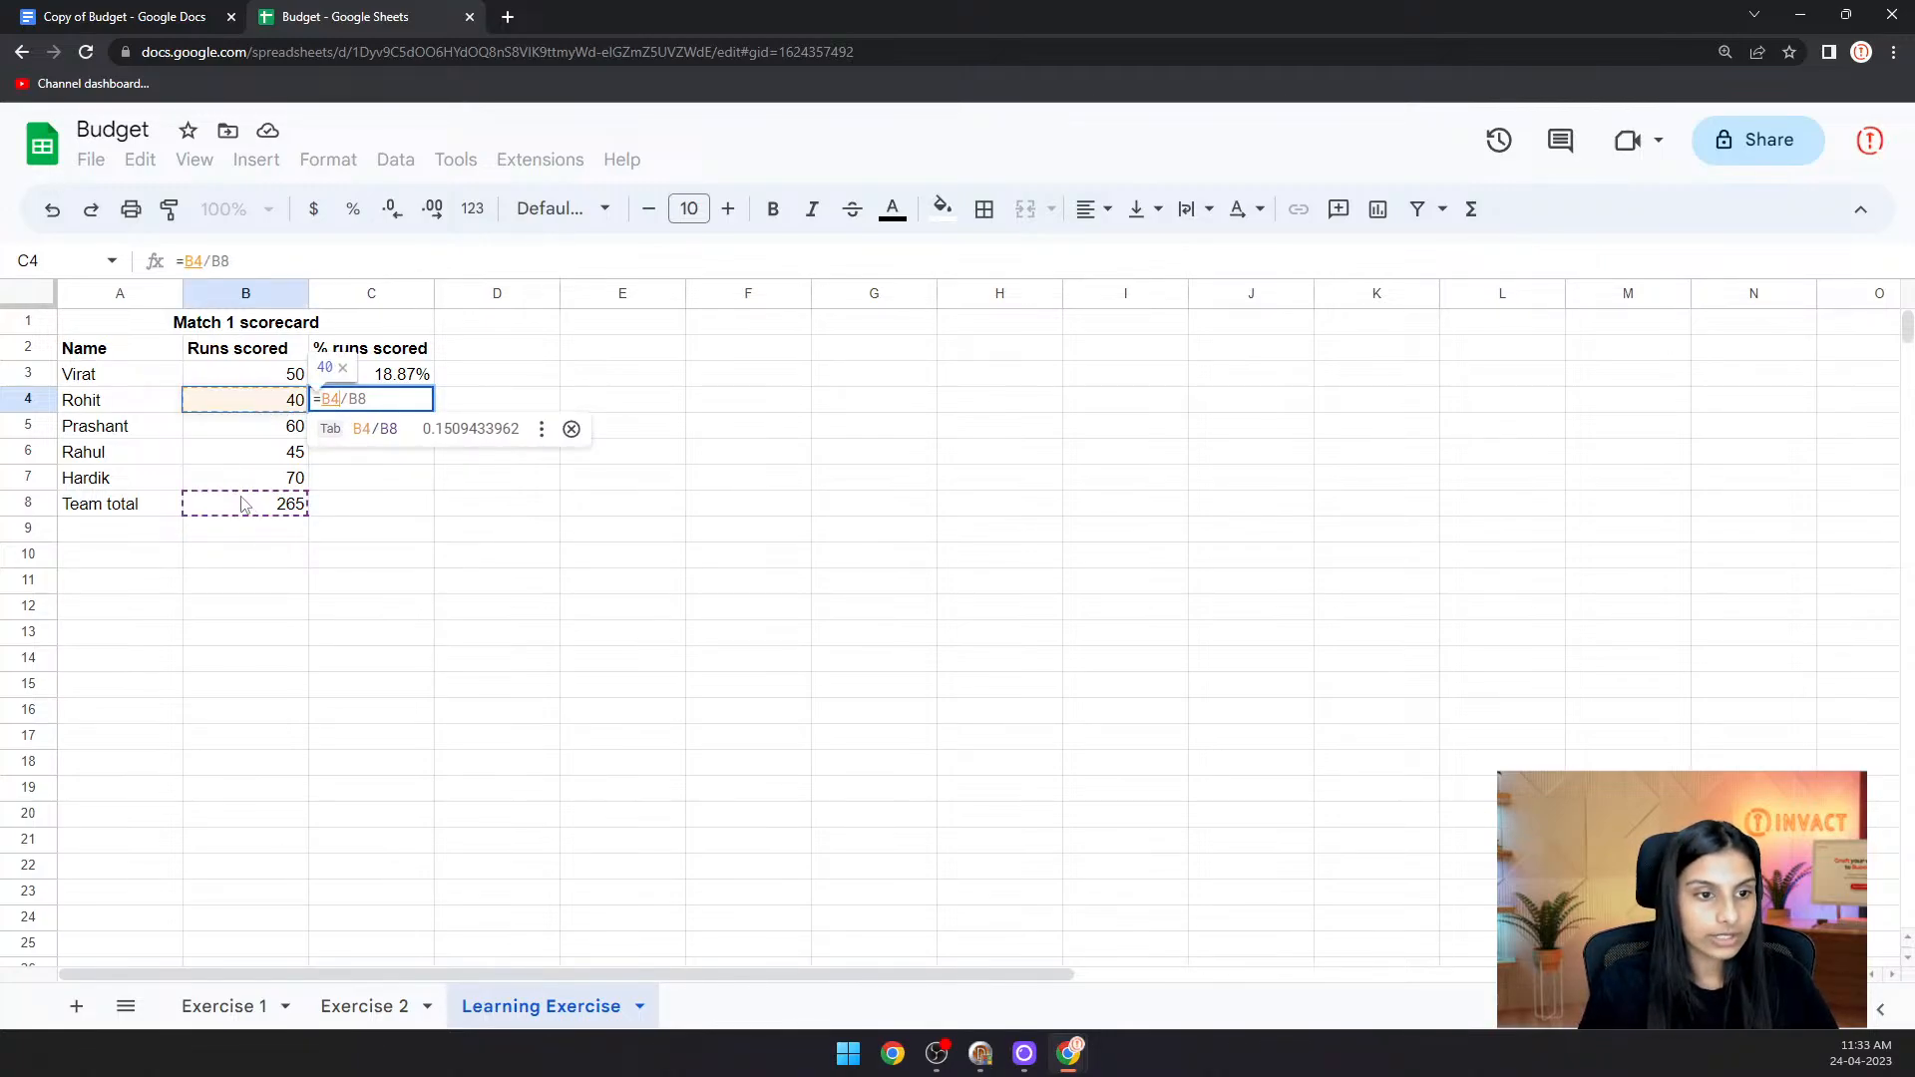
type("/")
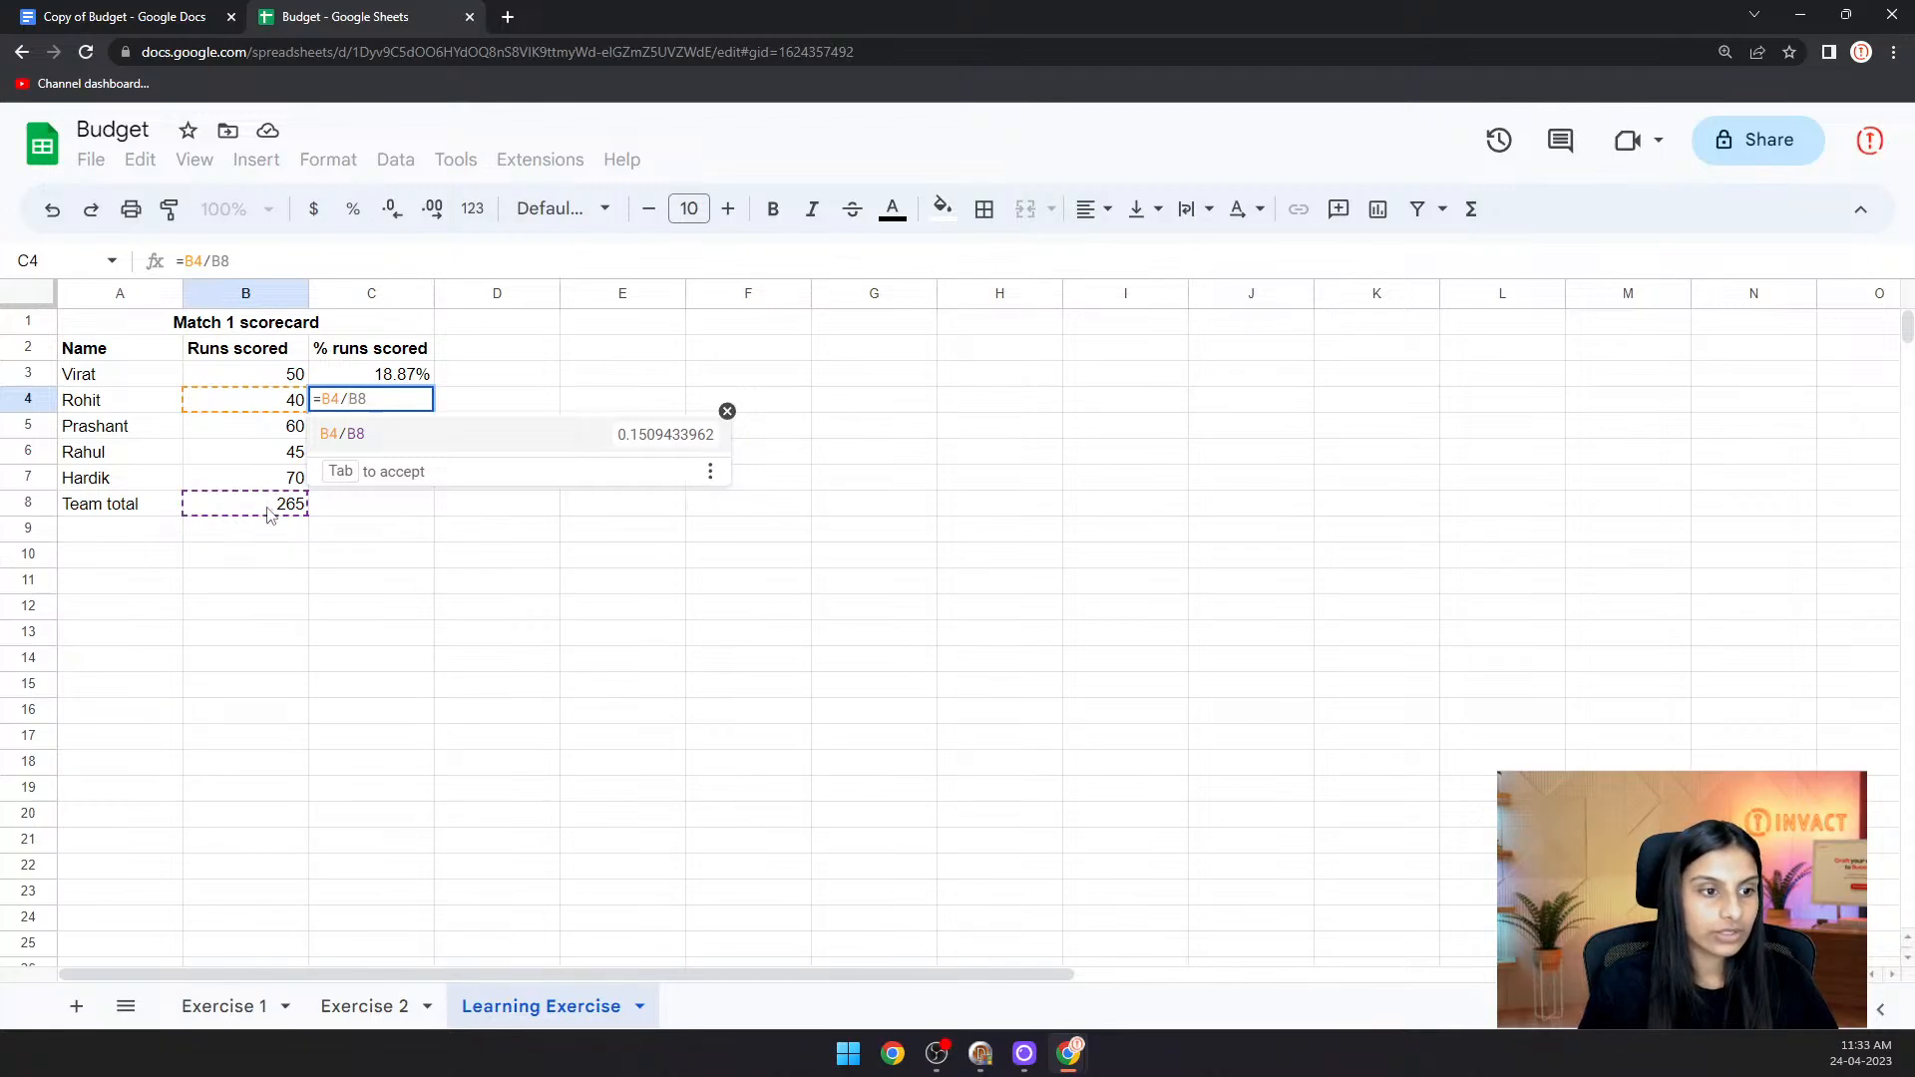
left_click(267, 509)
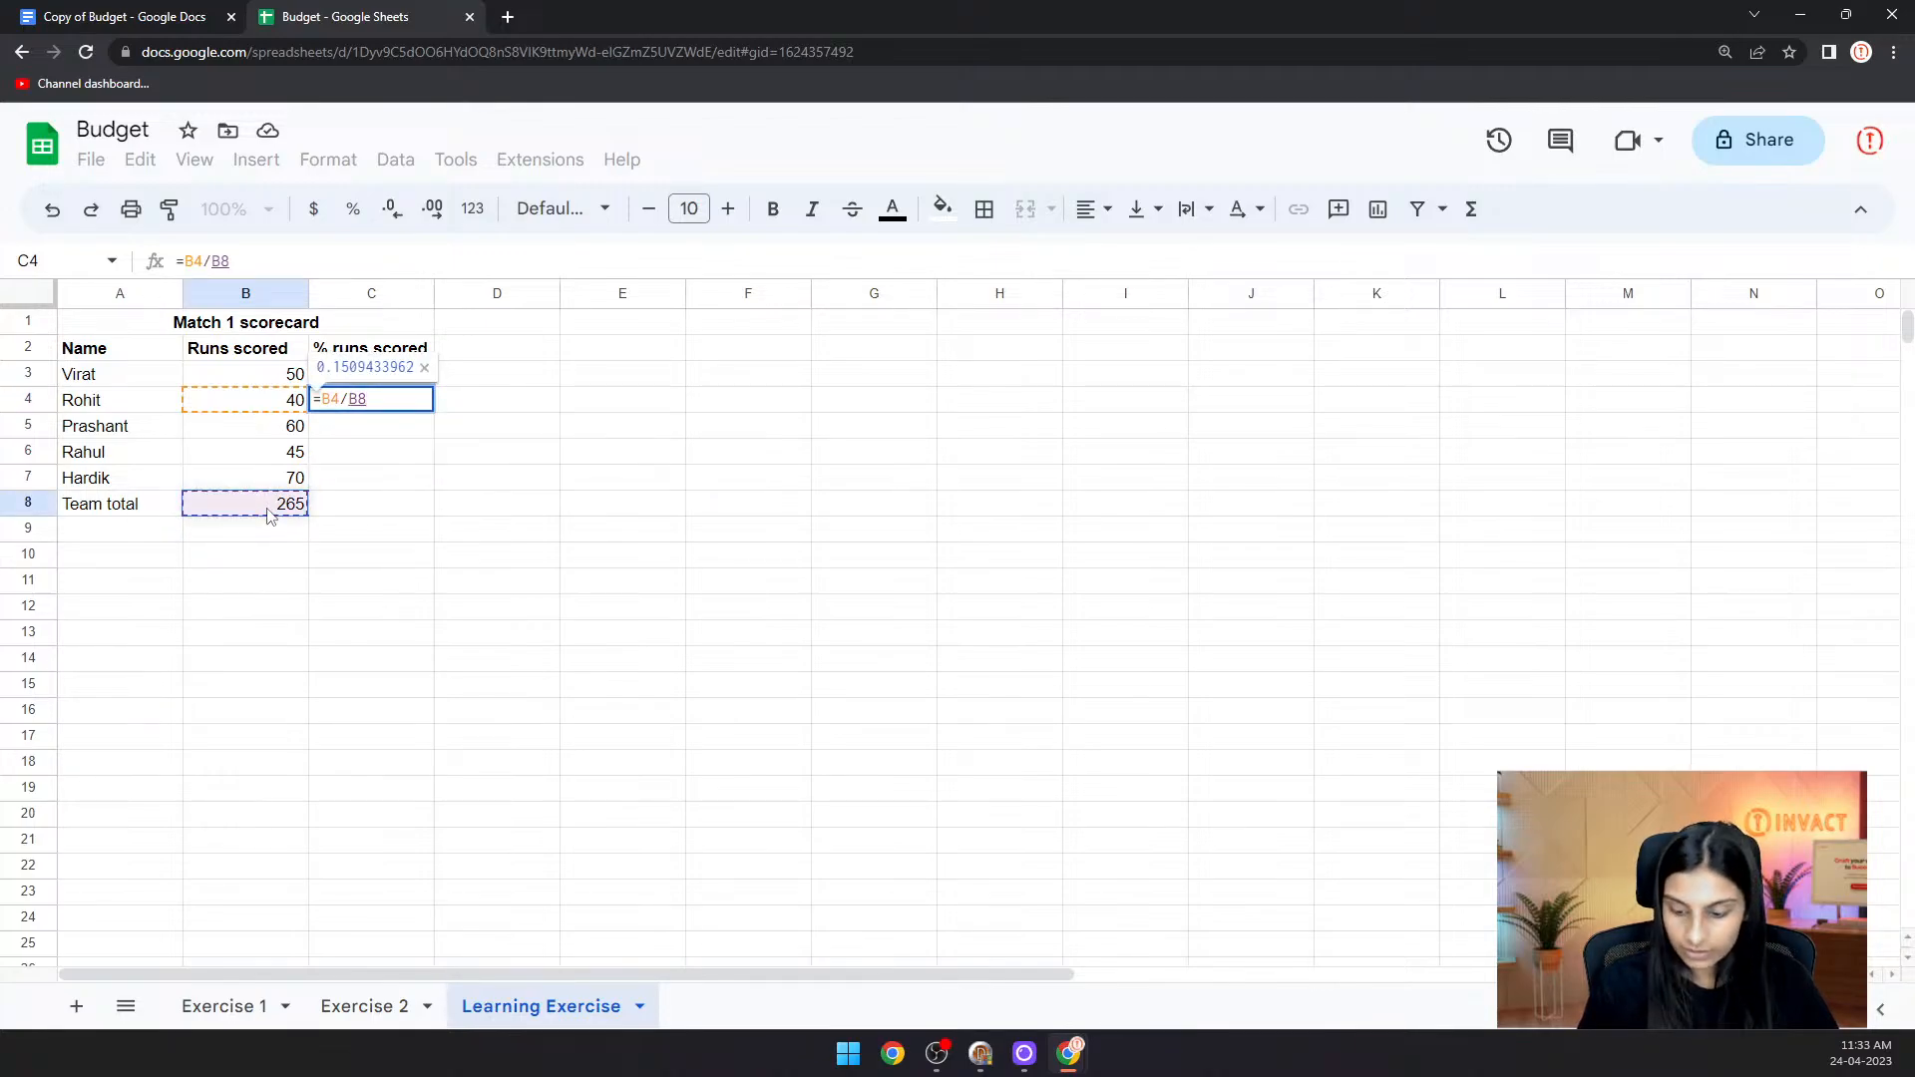
key("Return")
left_click(382, 404)
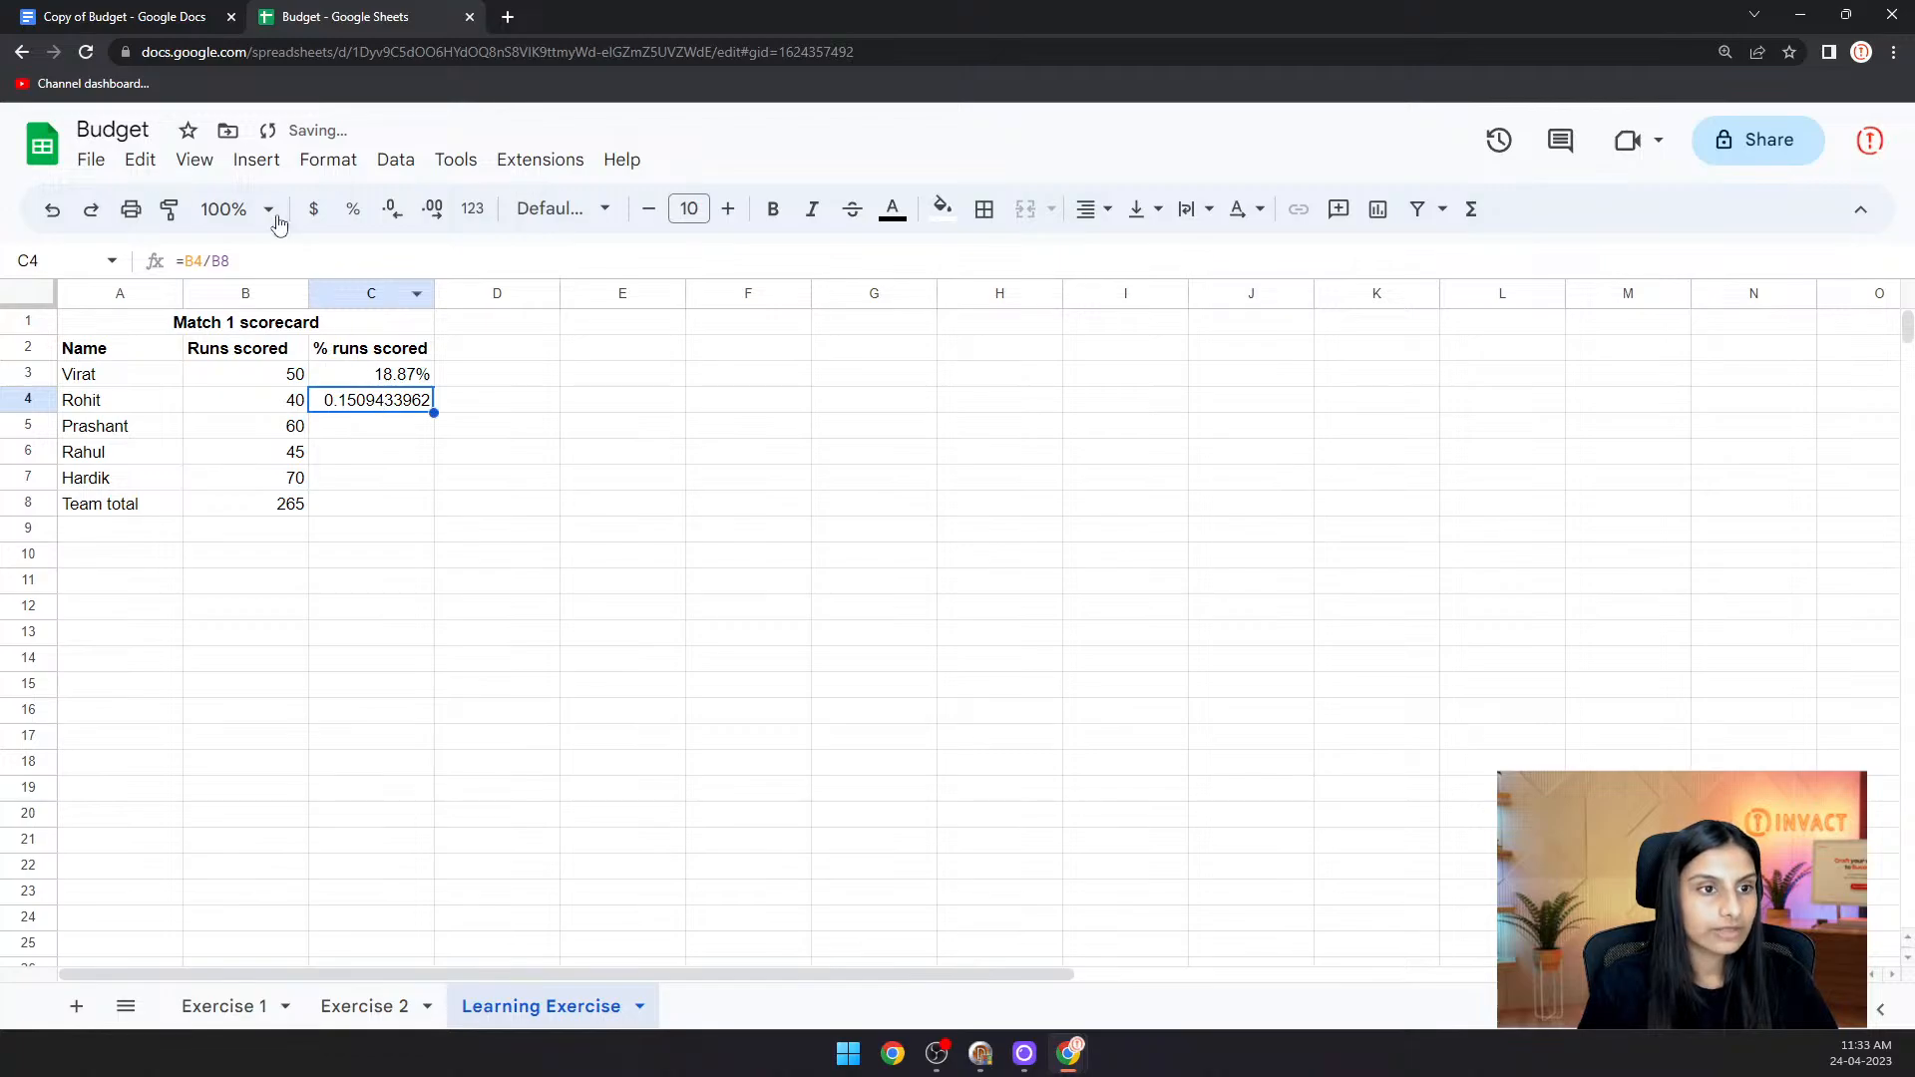
left_click(354, 210)
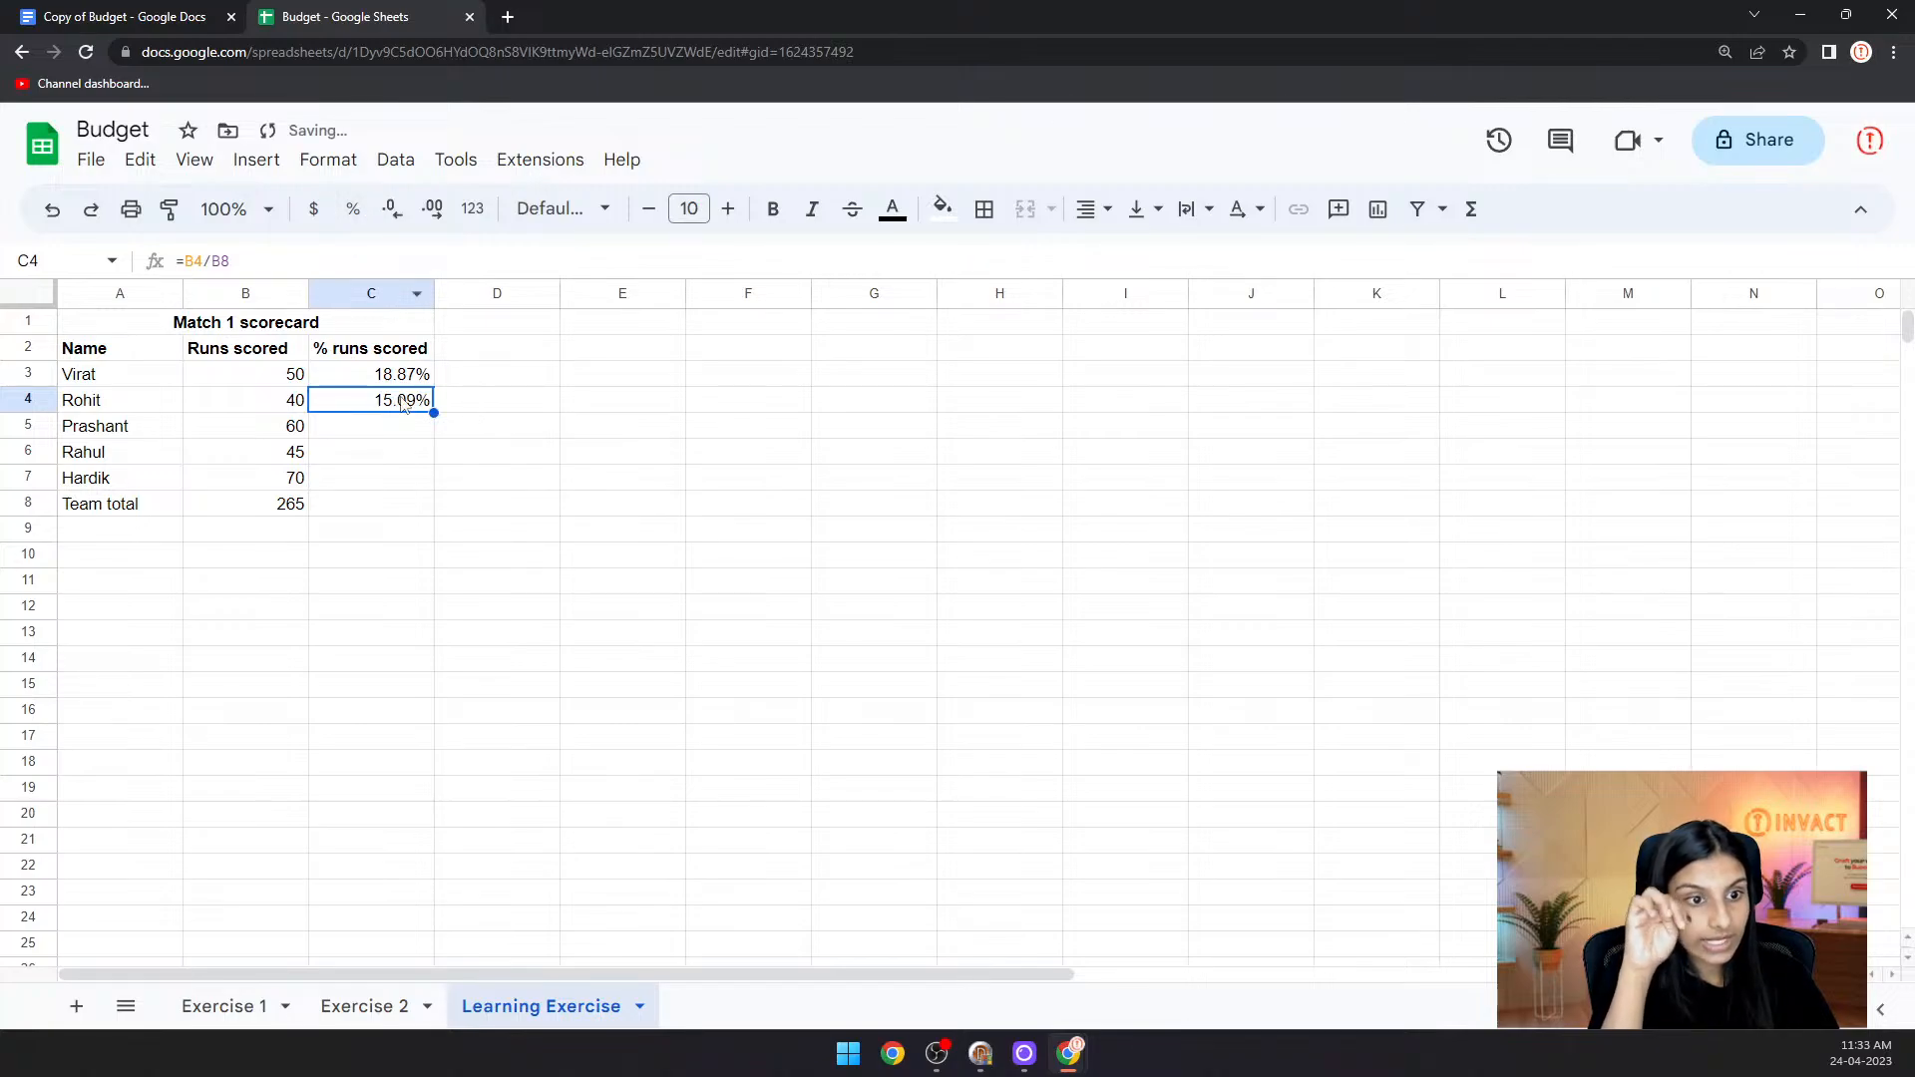
- Read the document's Step 2 Using absolute referencing section and change the formula in C3 to =B3/$B$8
left_click(194, 17)
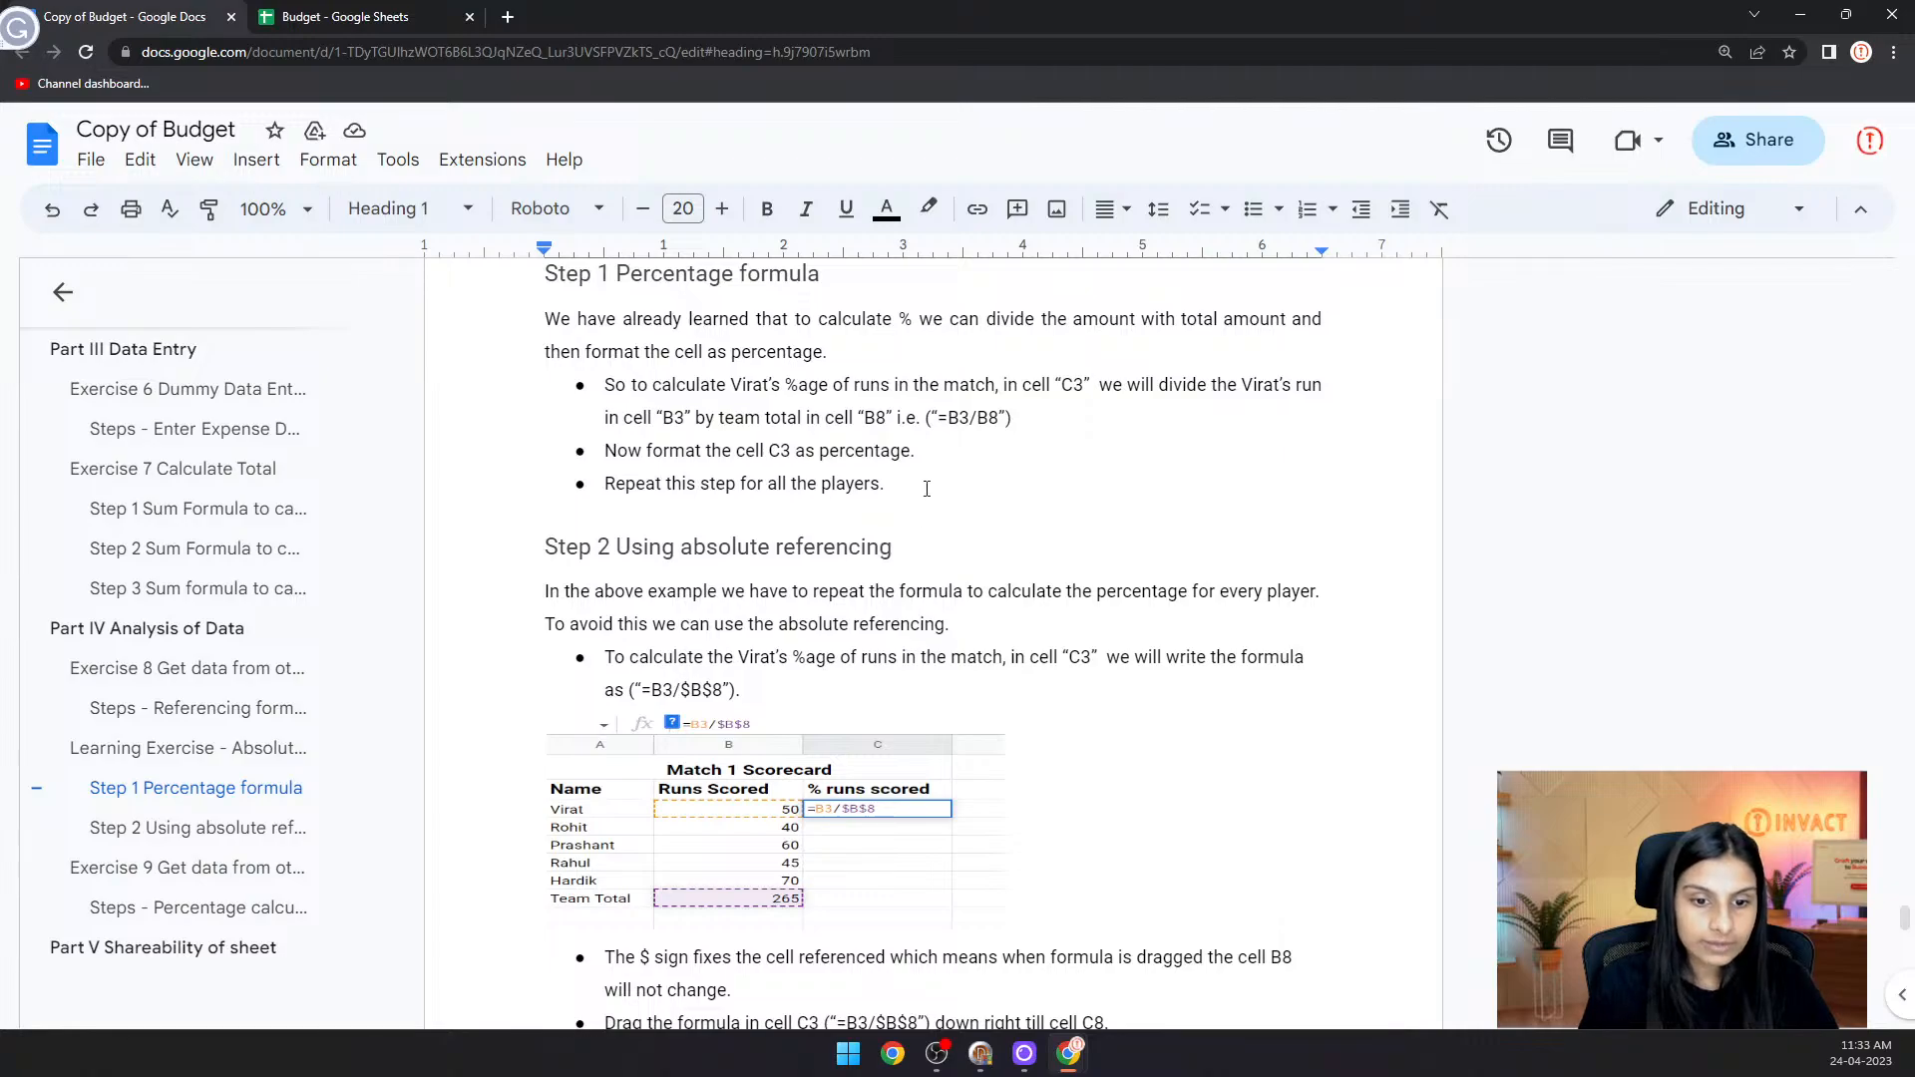
scroll(925, 488, "down", 1)
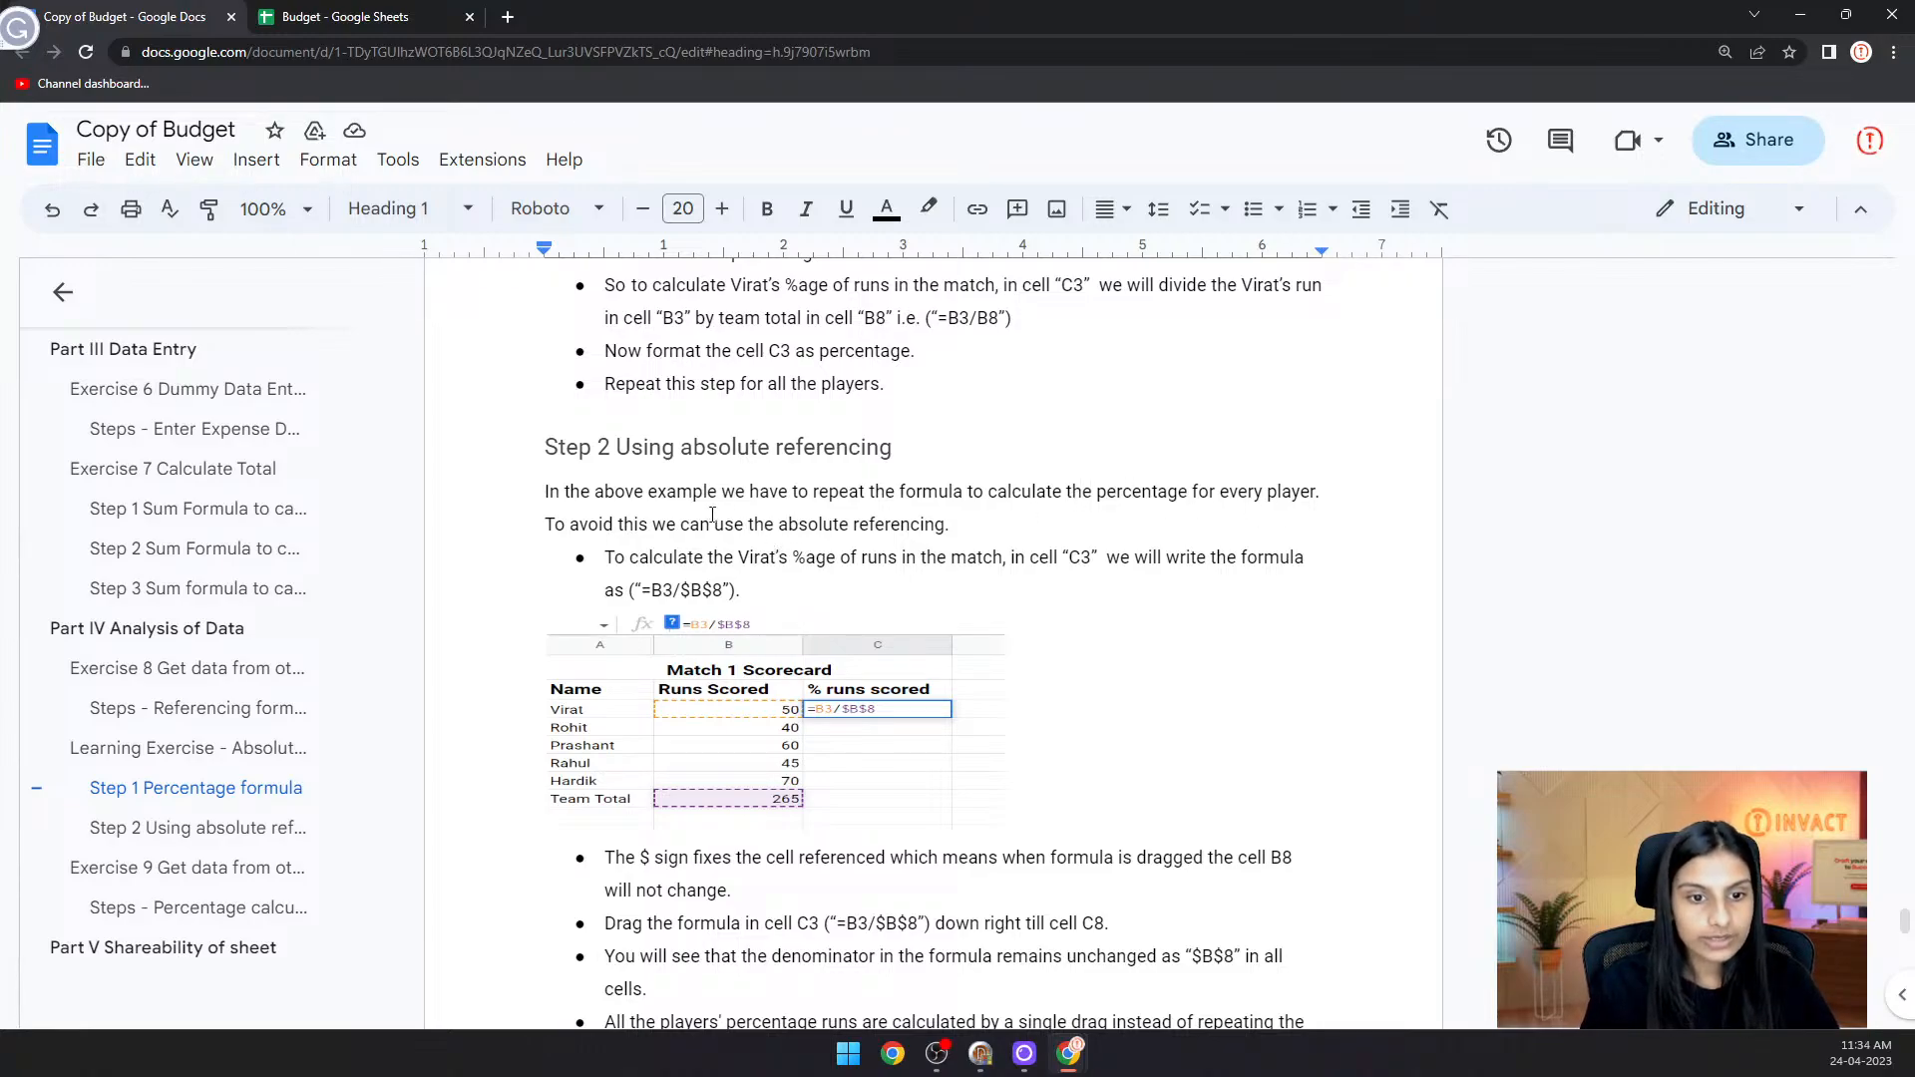
scroll(875, 458, "down", 1)
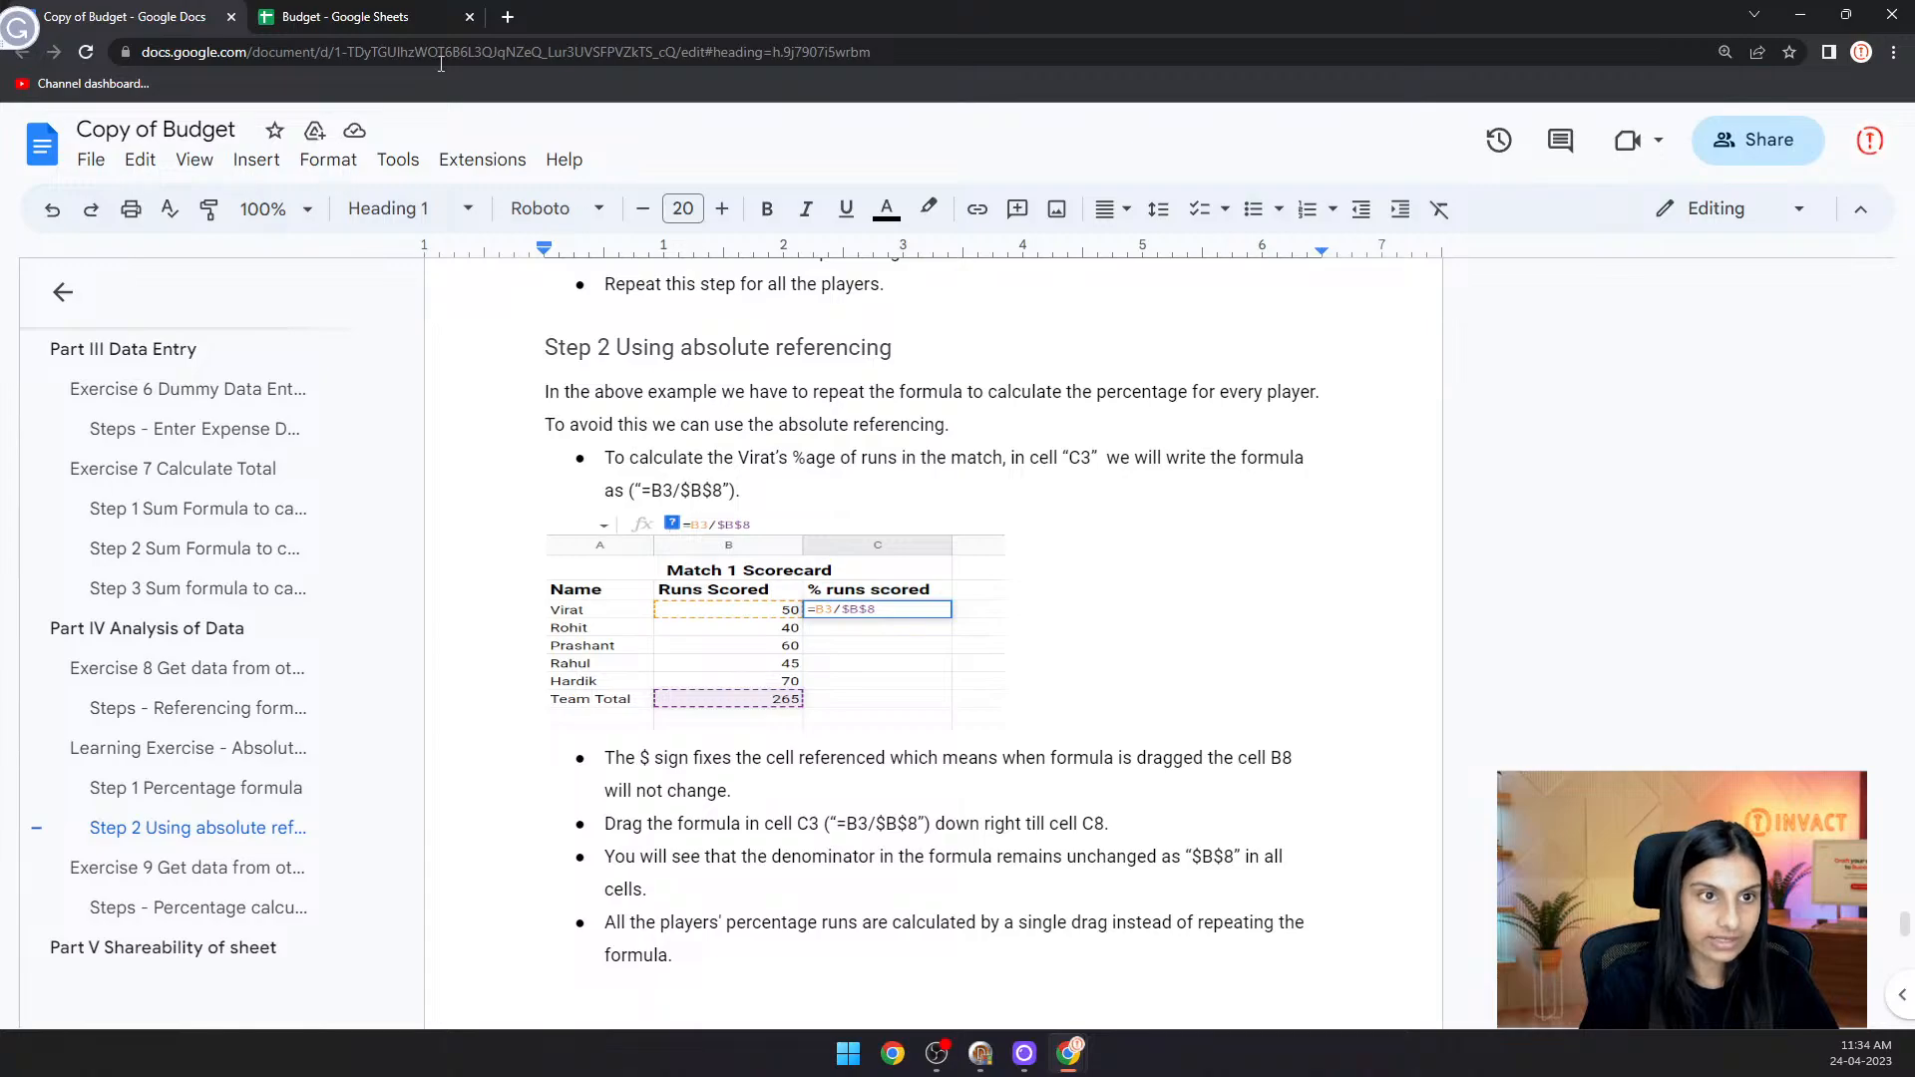
left_click(399, 17)
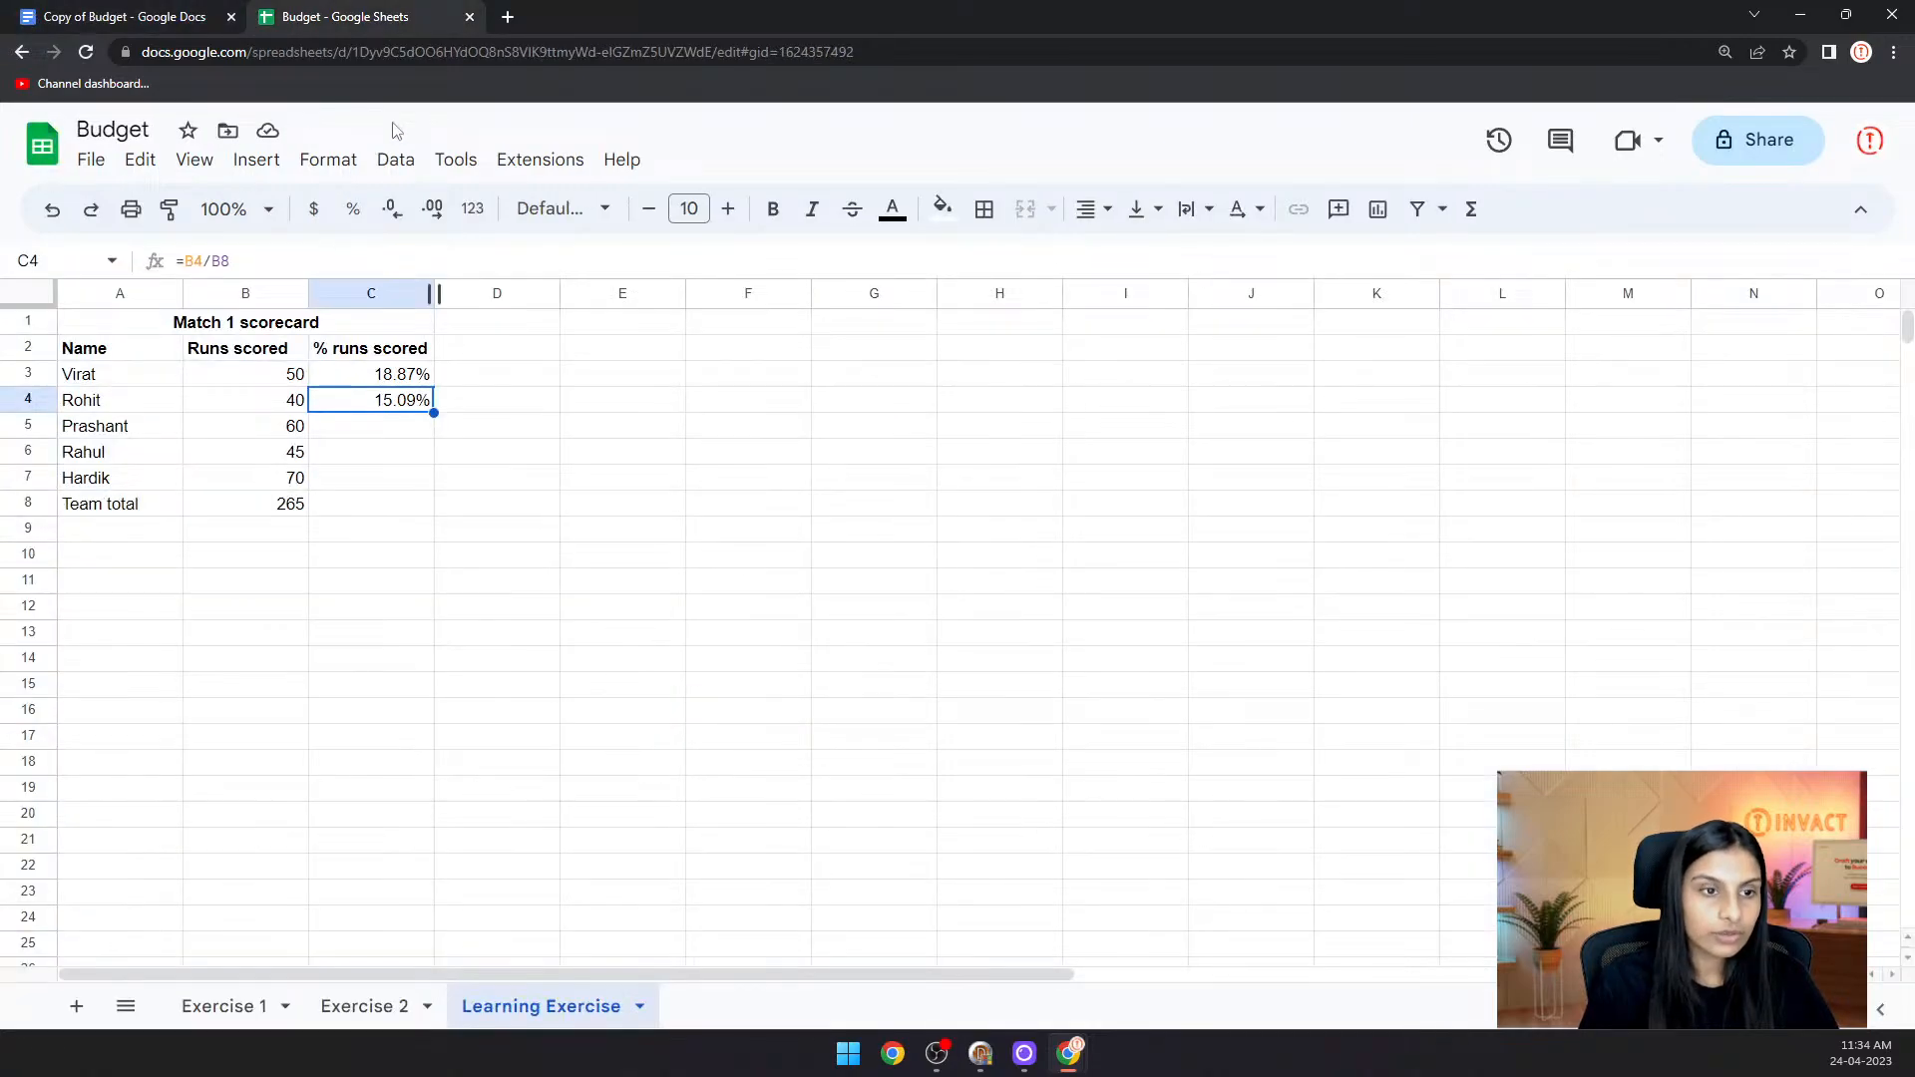
left_click(371, 382)
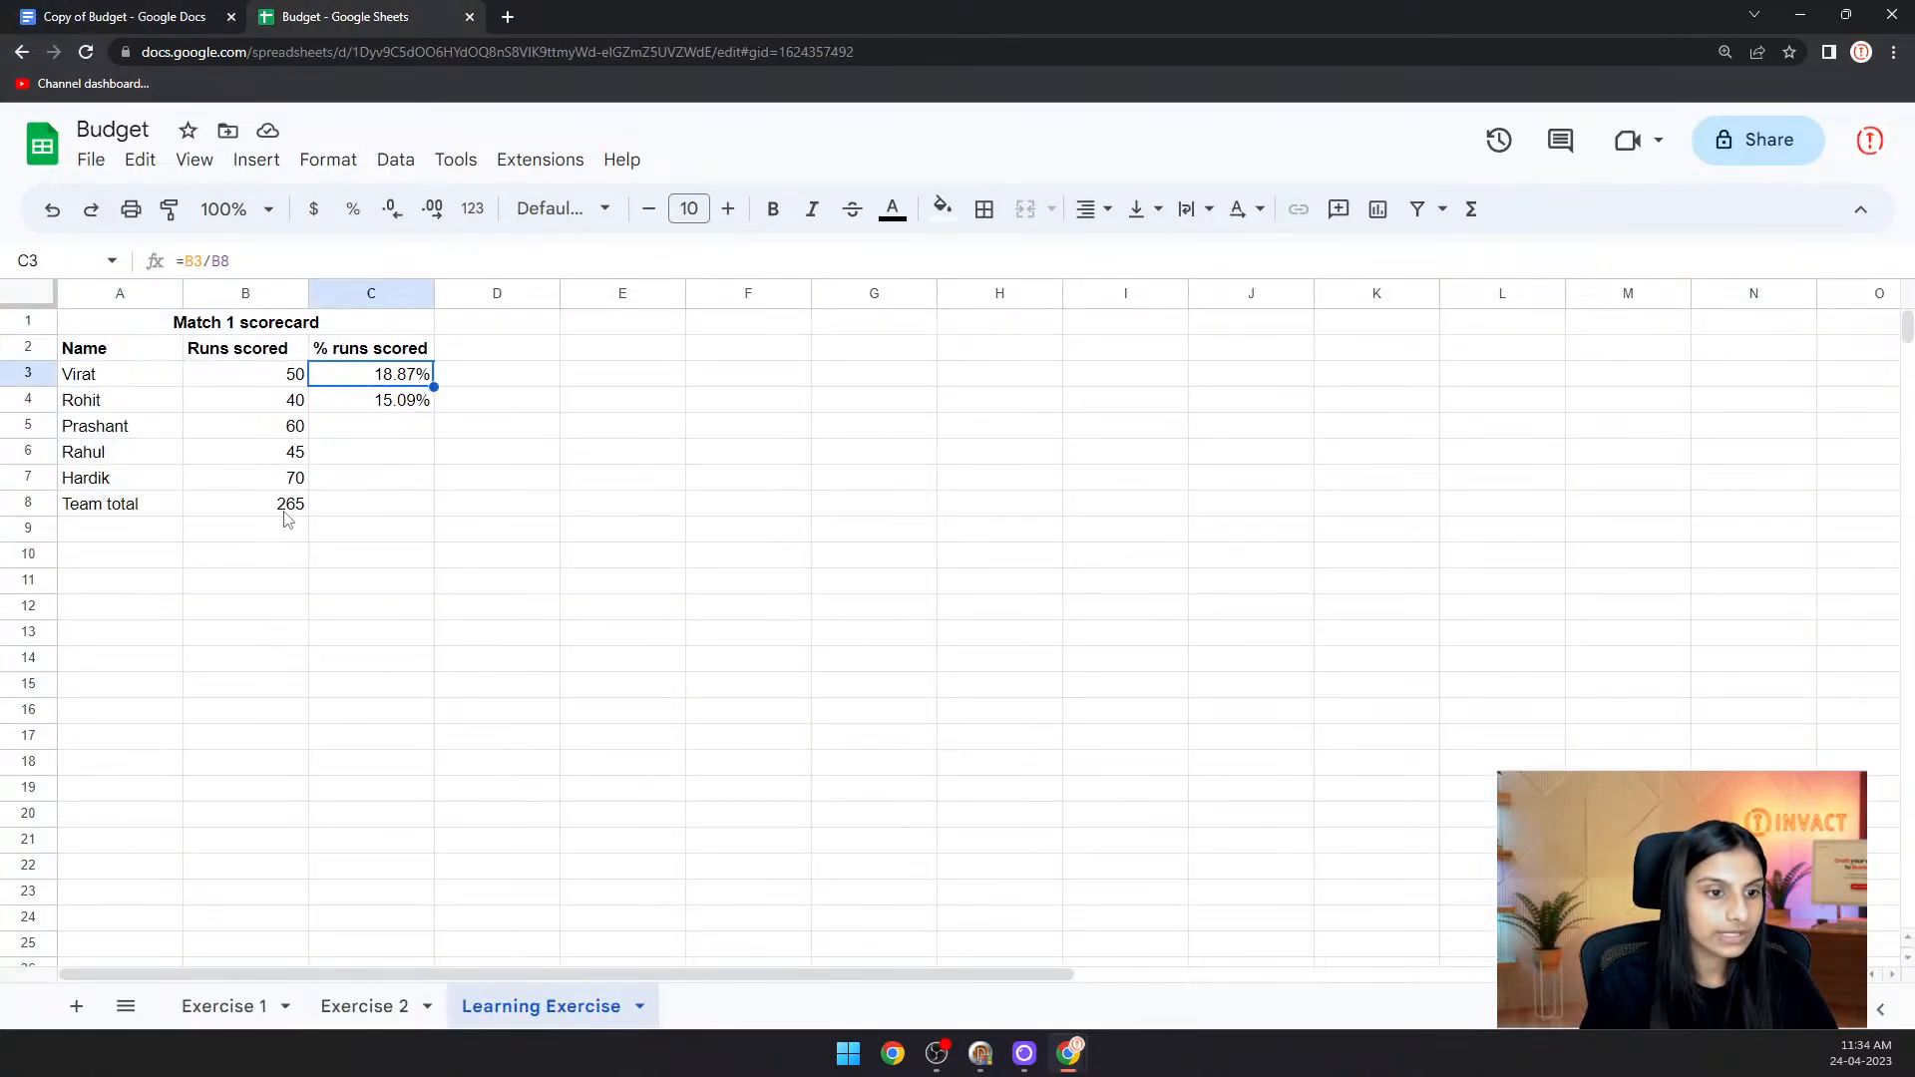
left_click(216, 261)
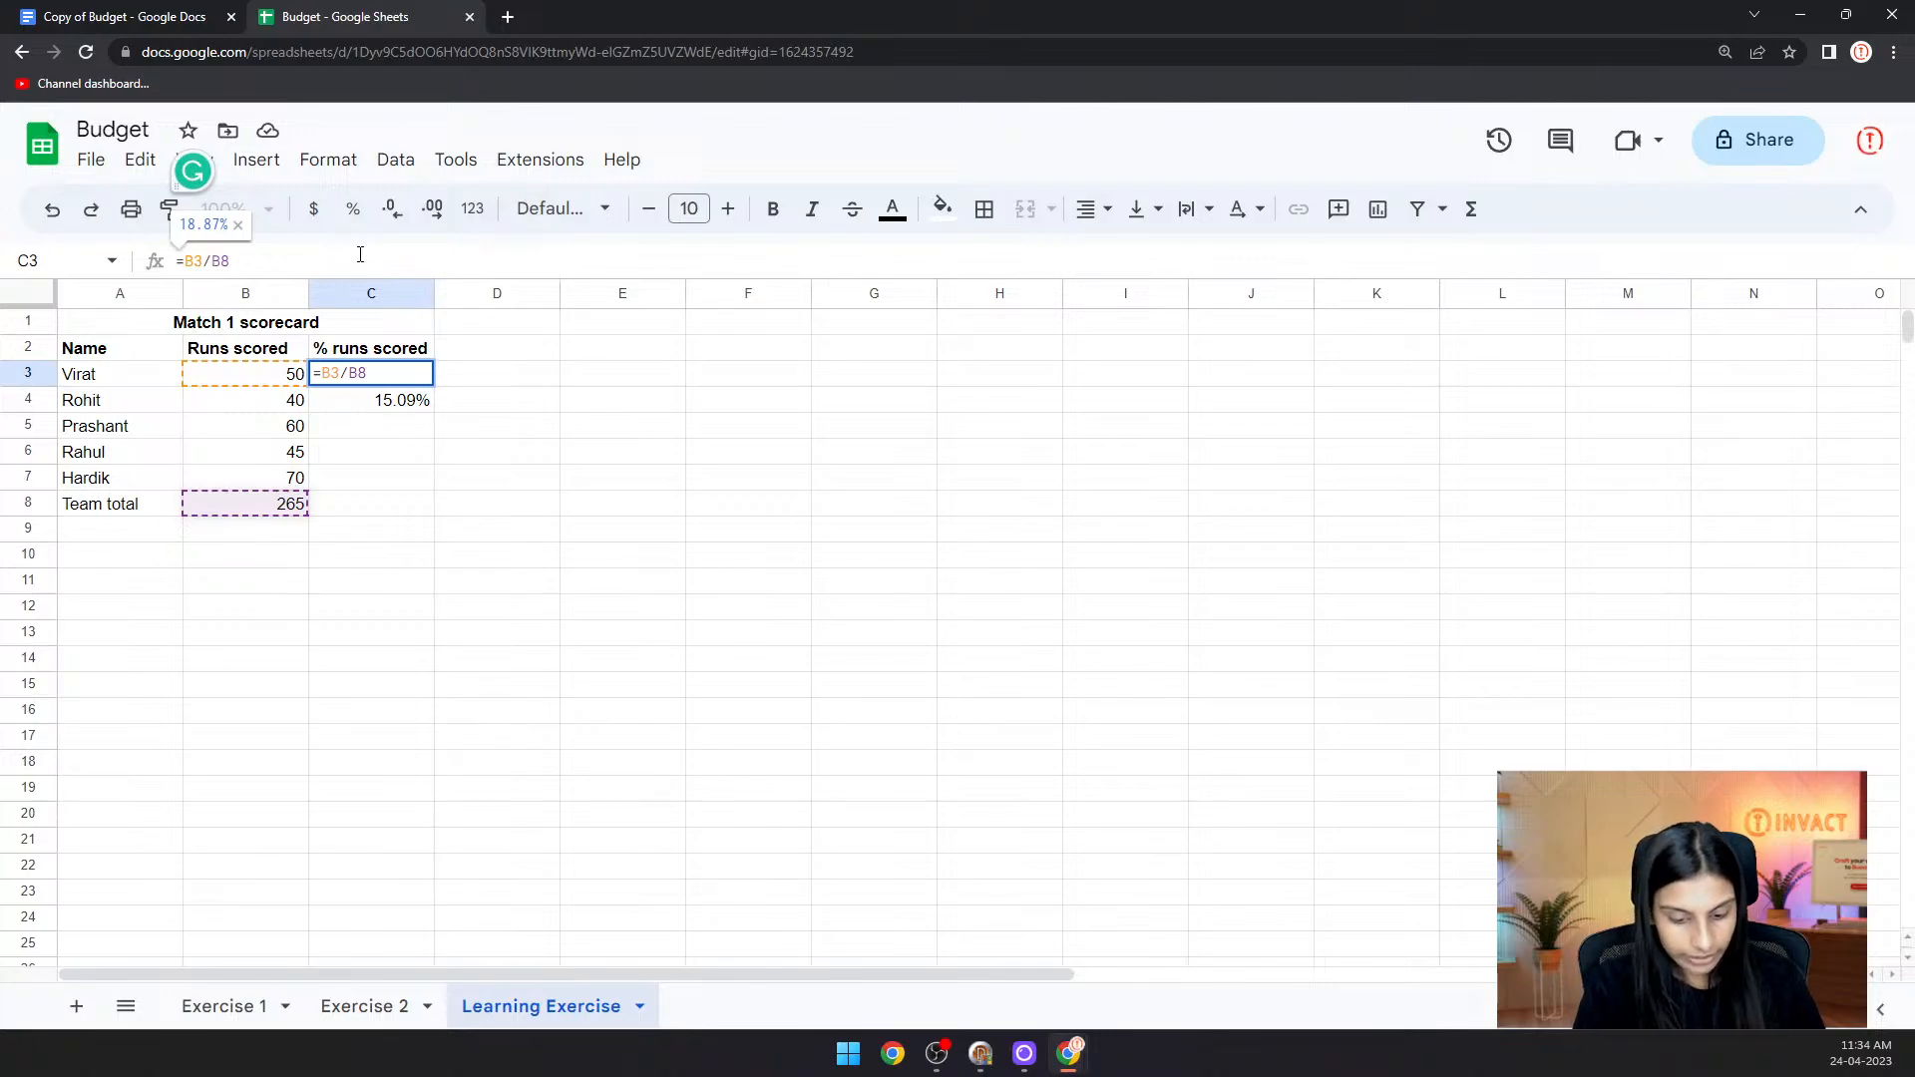
type("$")
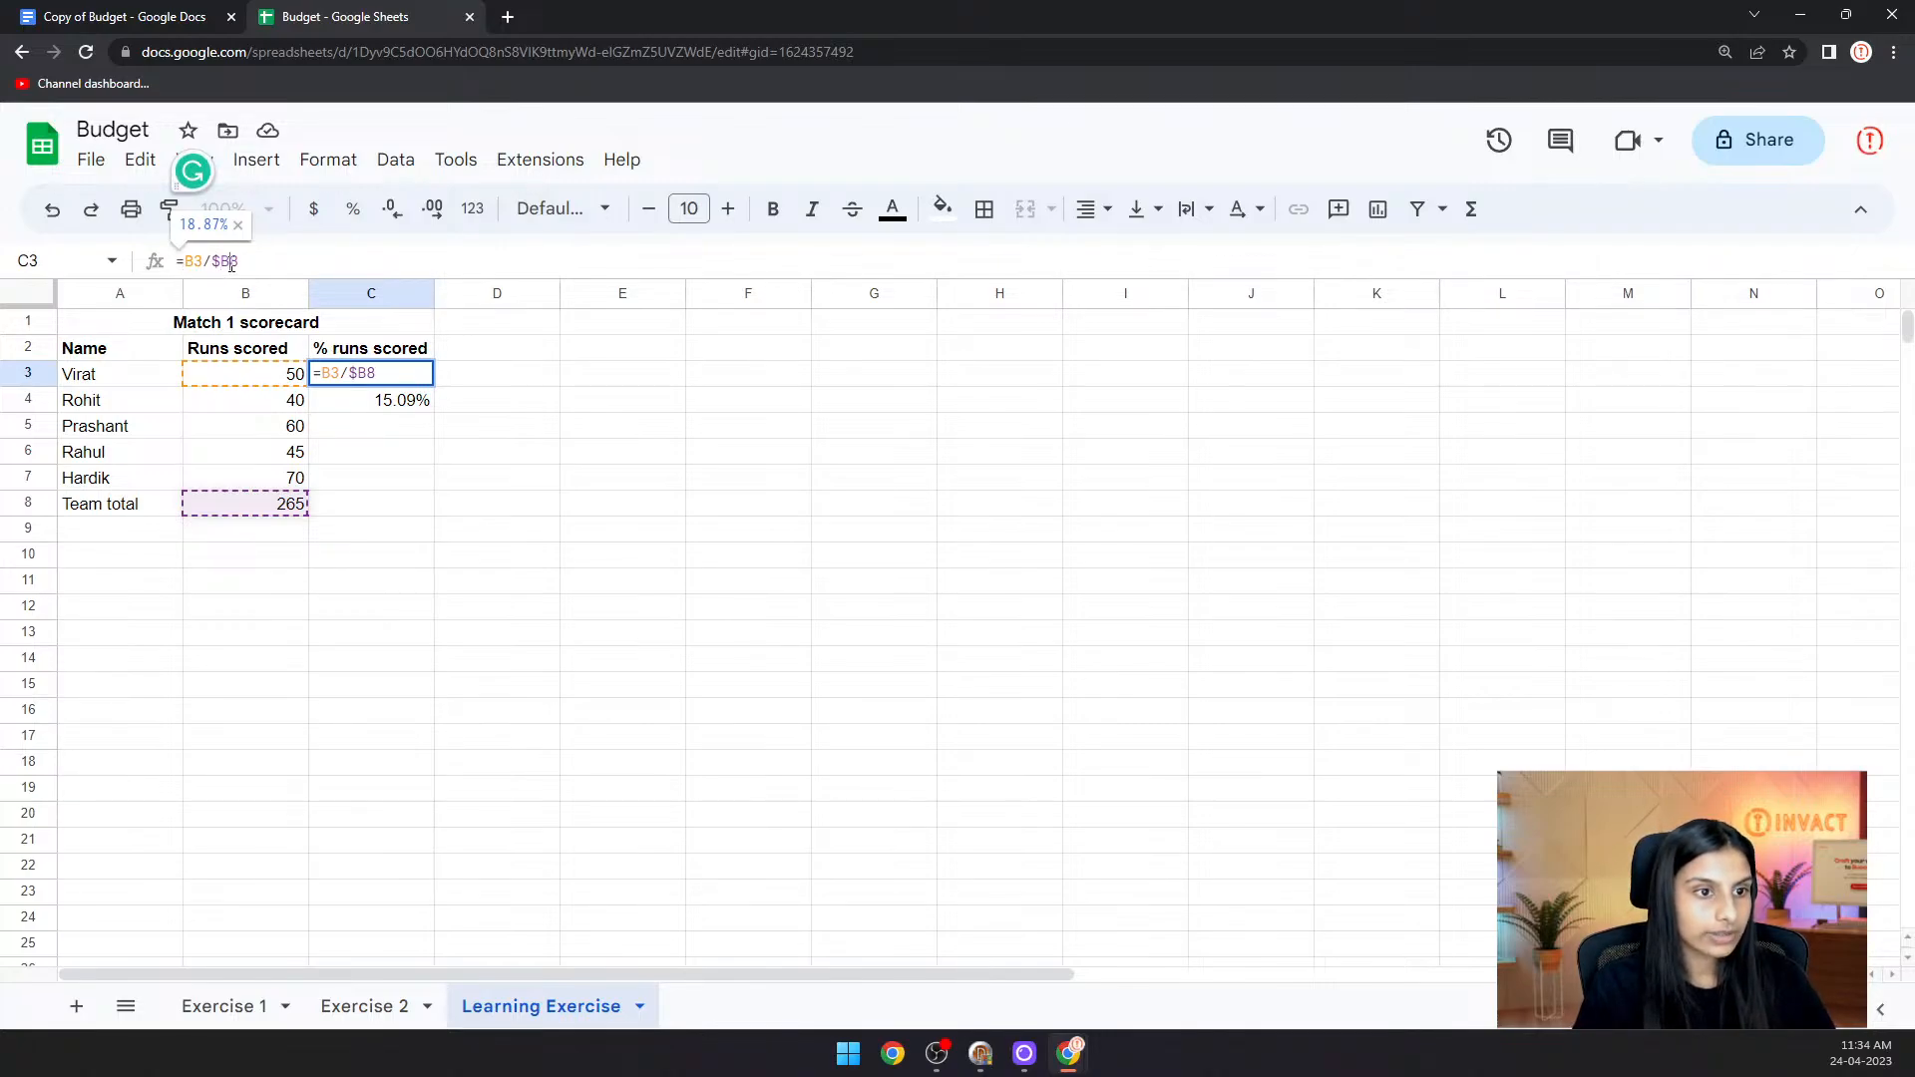
left_click_drag(231, 264, 431, 262)
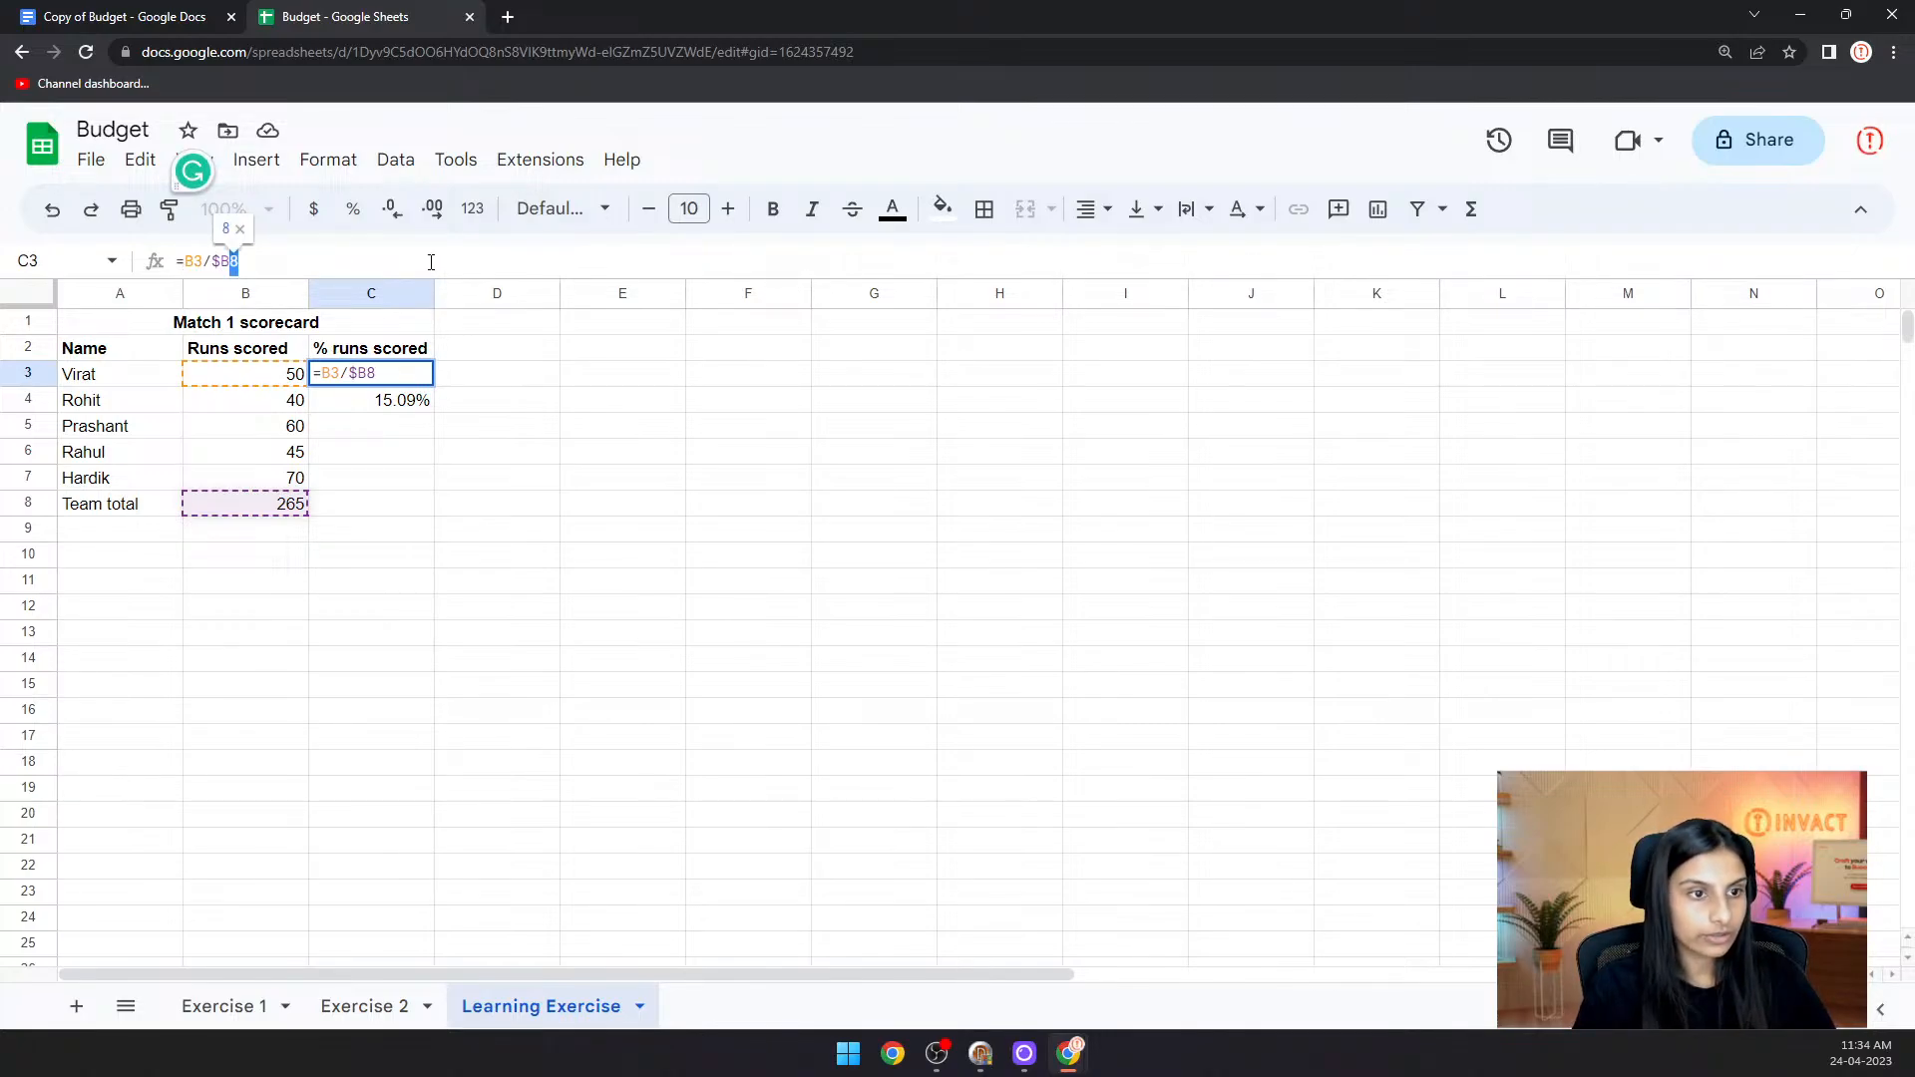
left_click(232, 262)
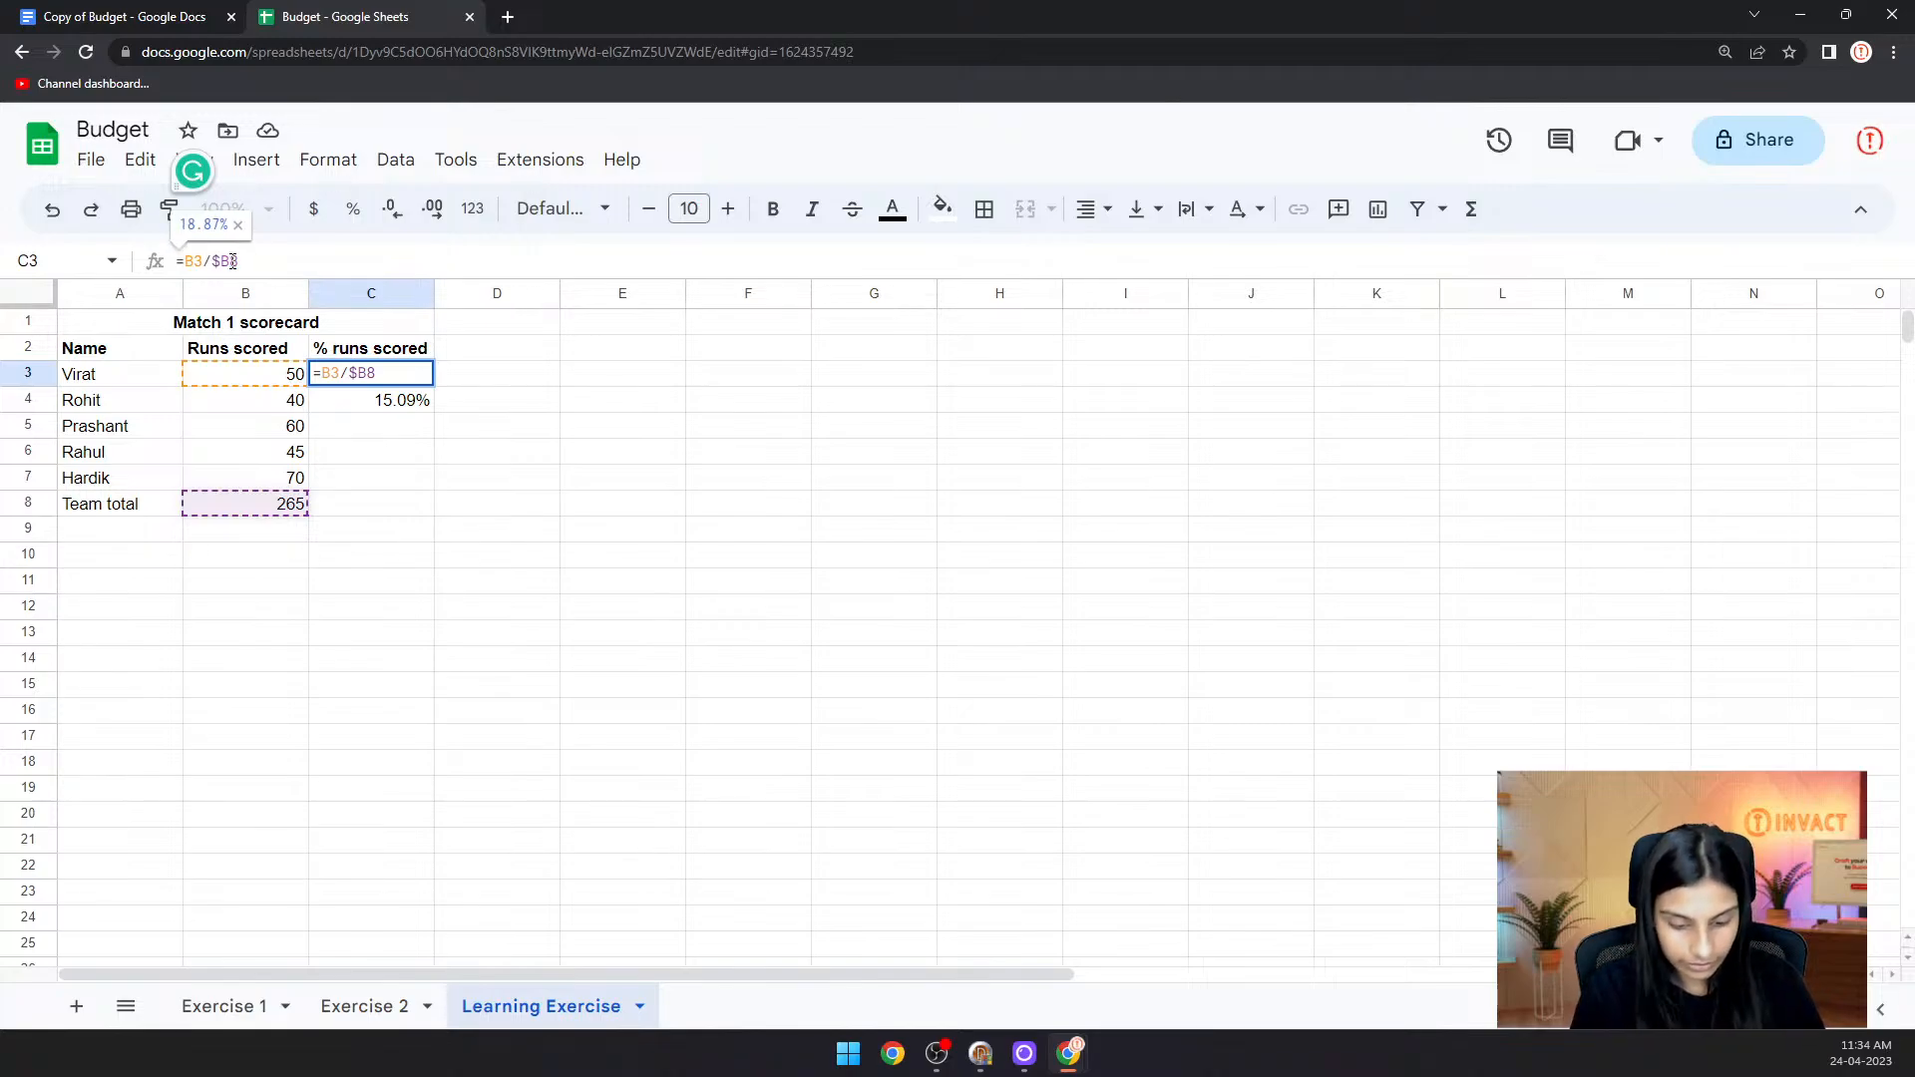
type("$")
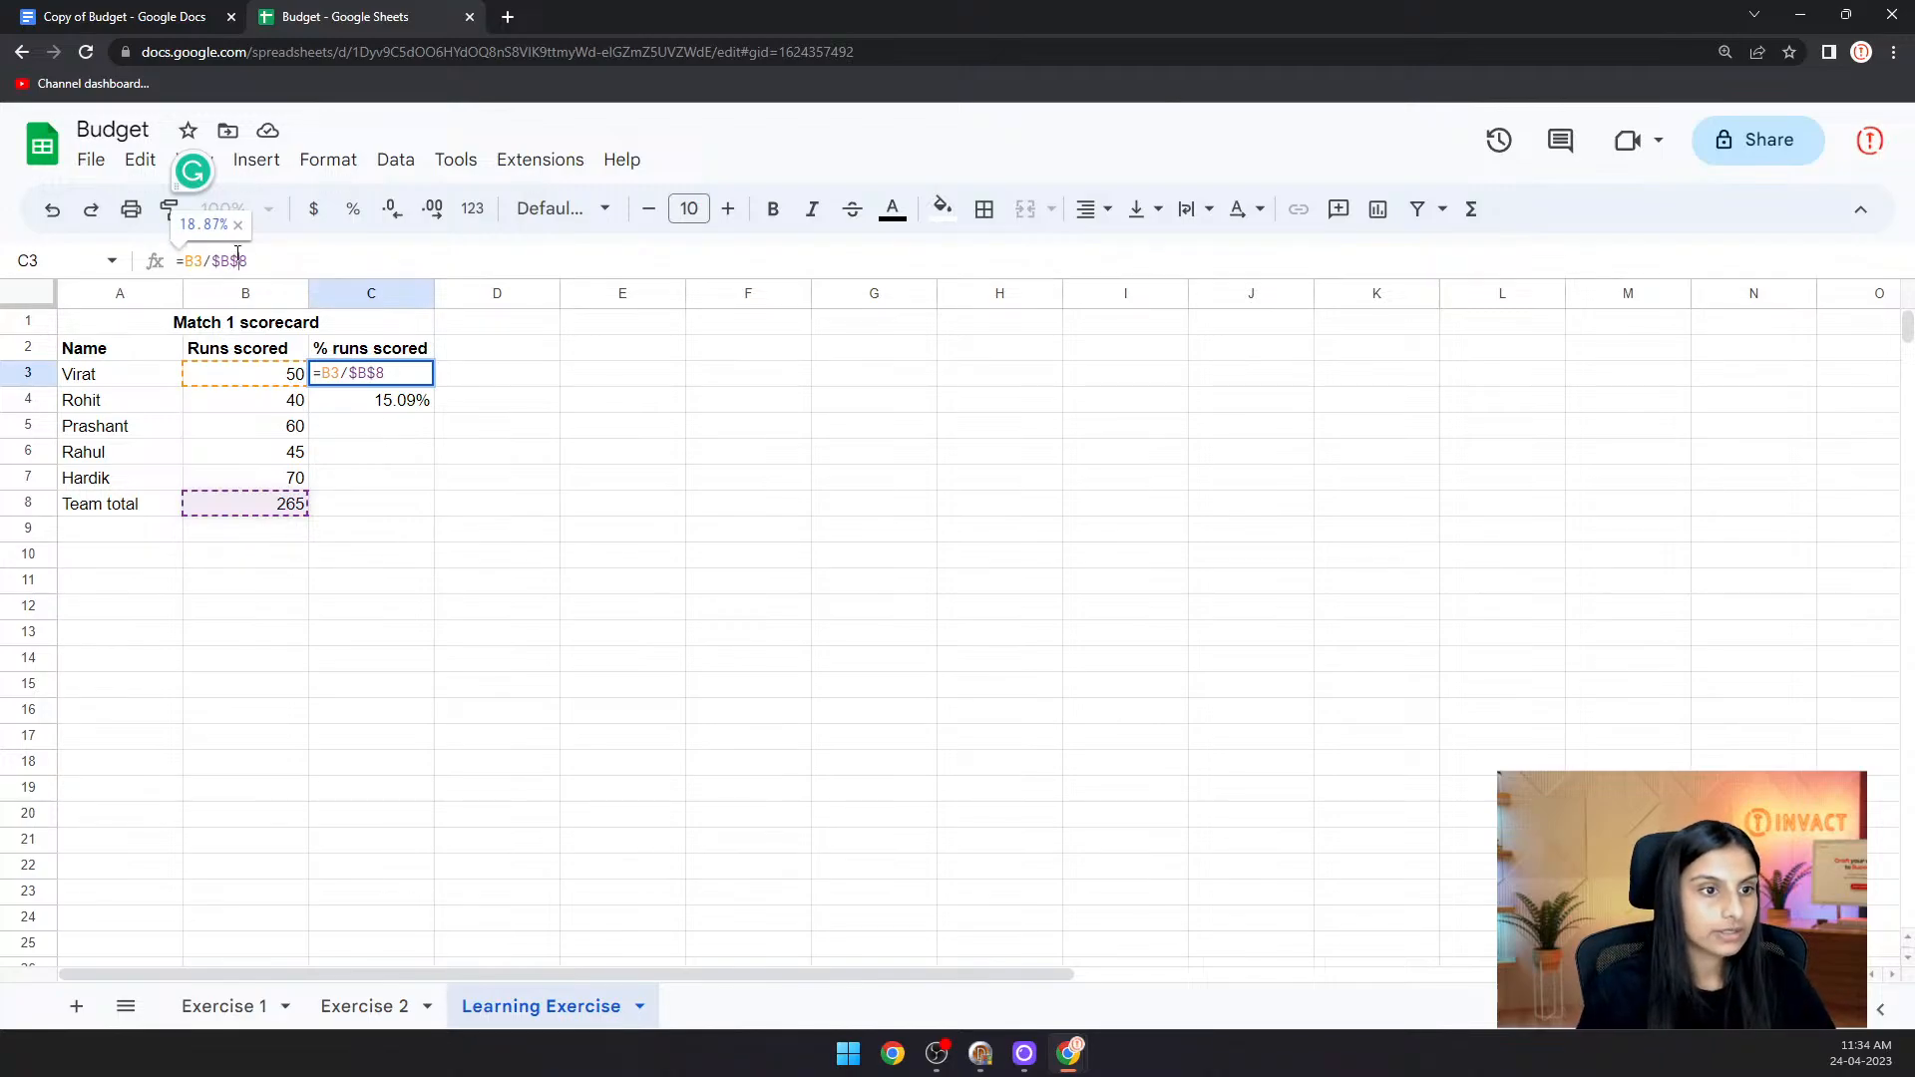
key("Return")
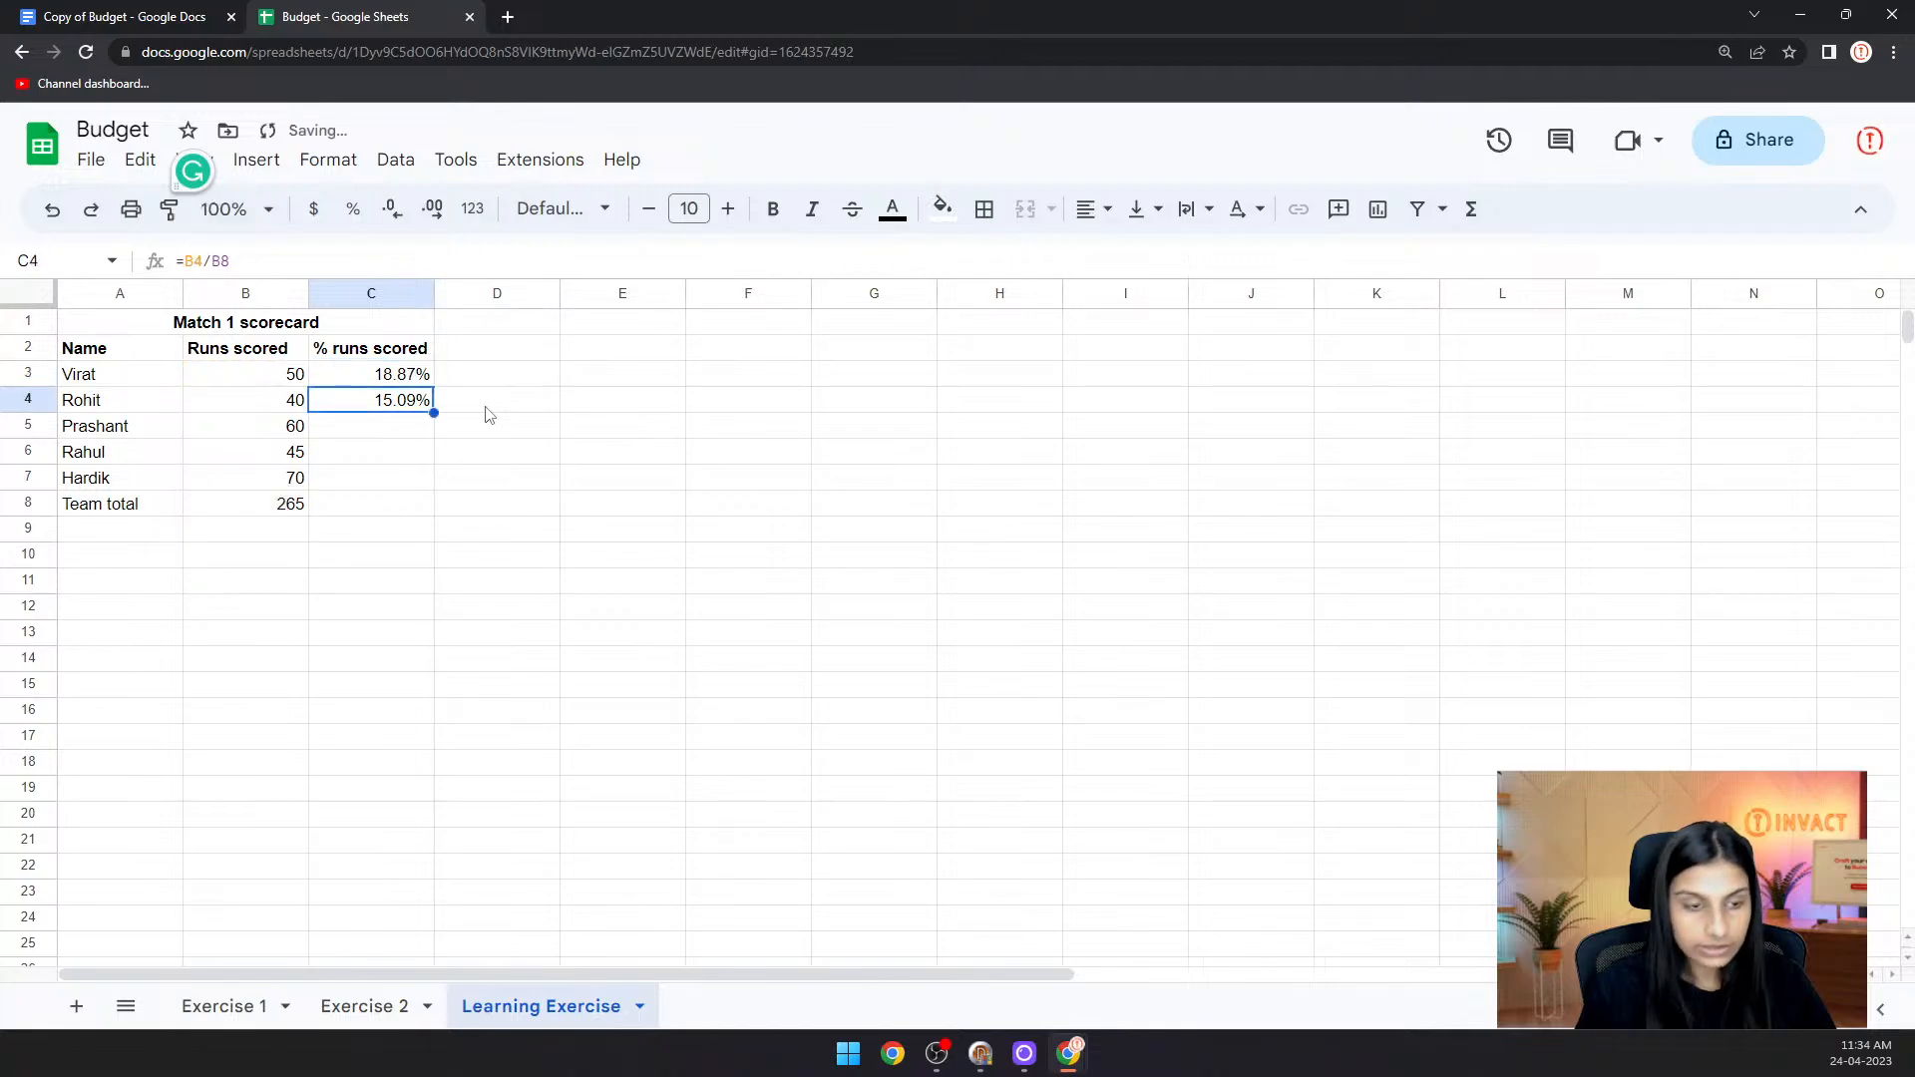
- Fill the absolute-reference formula from C3 down to C7 and check the copied formulas in C4 through C7
left_click(396, 379)
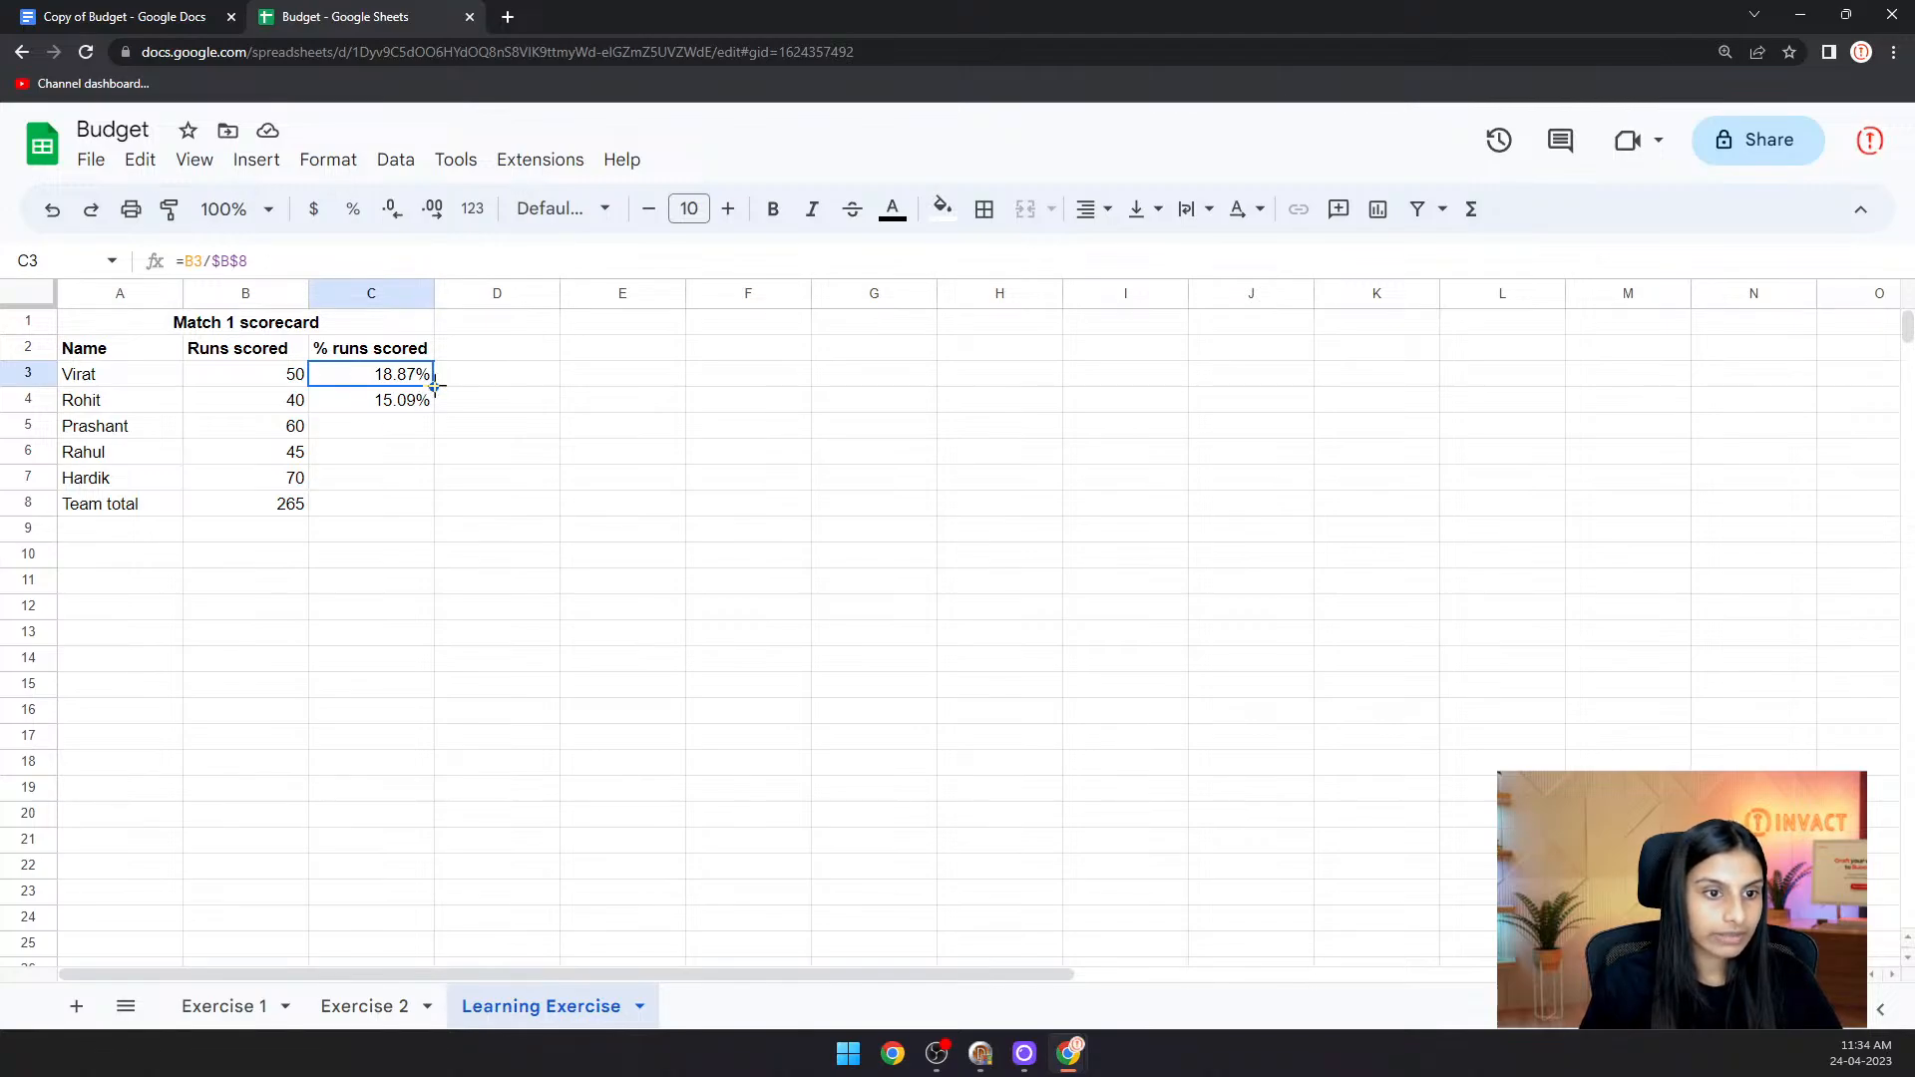
left_click_drag(435, 385, 433, 489)
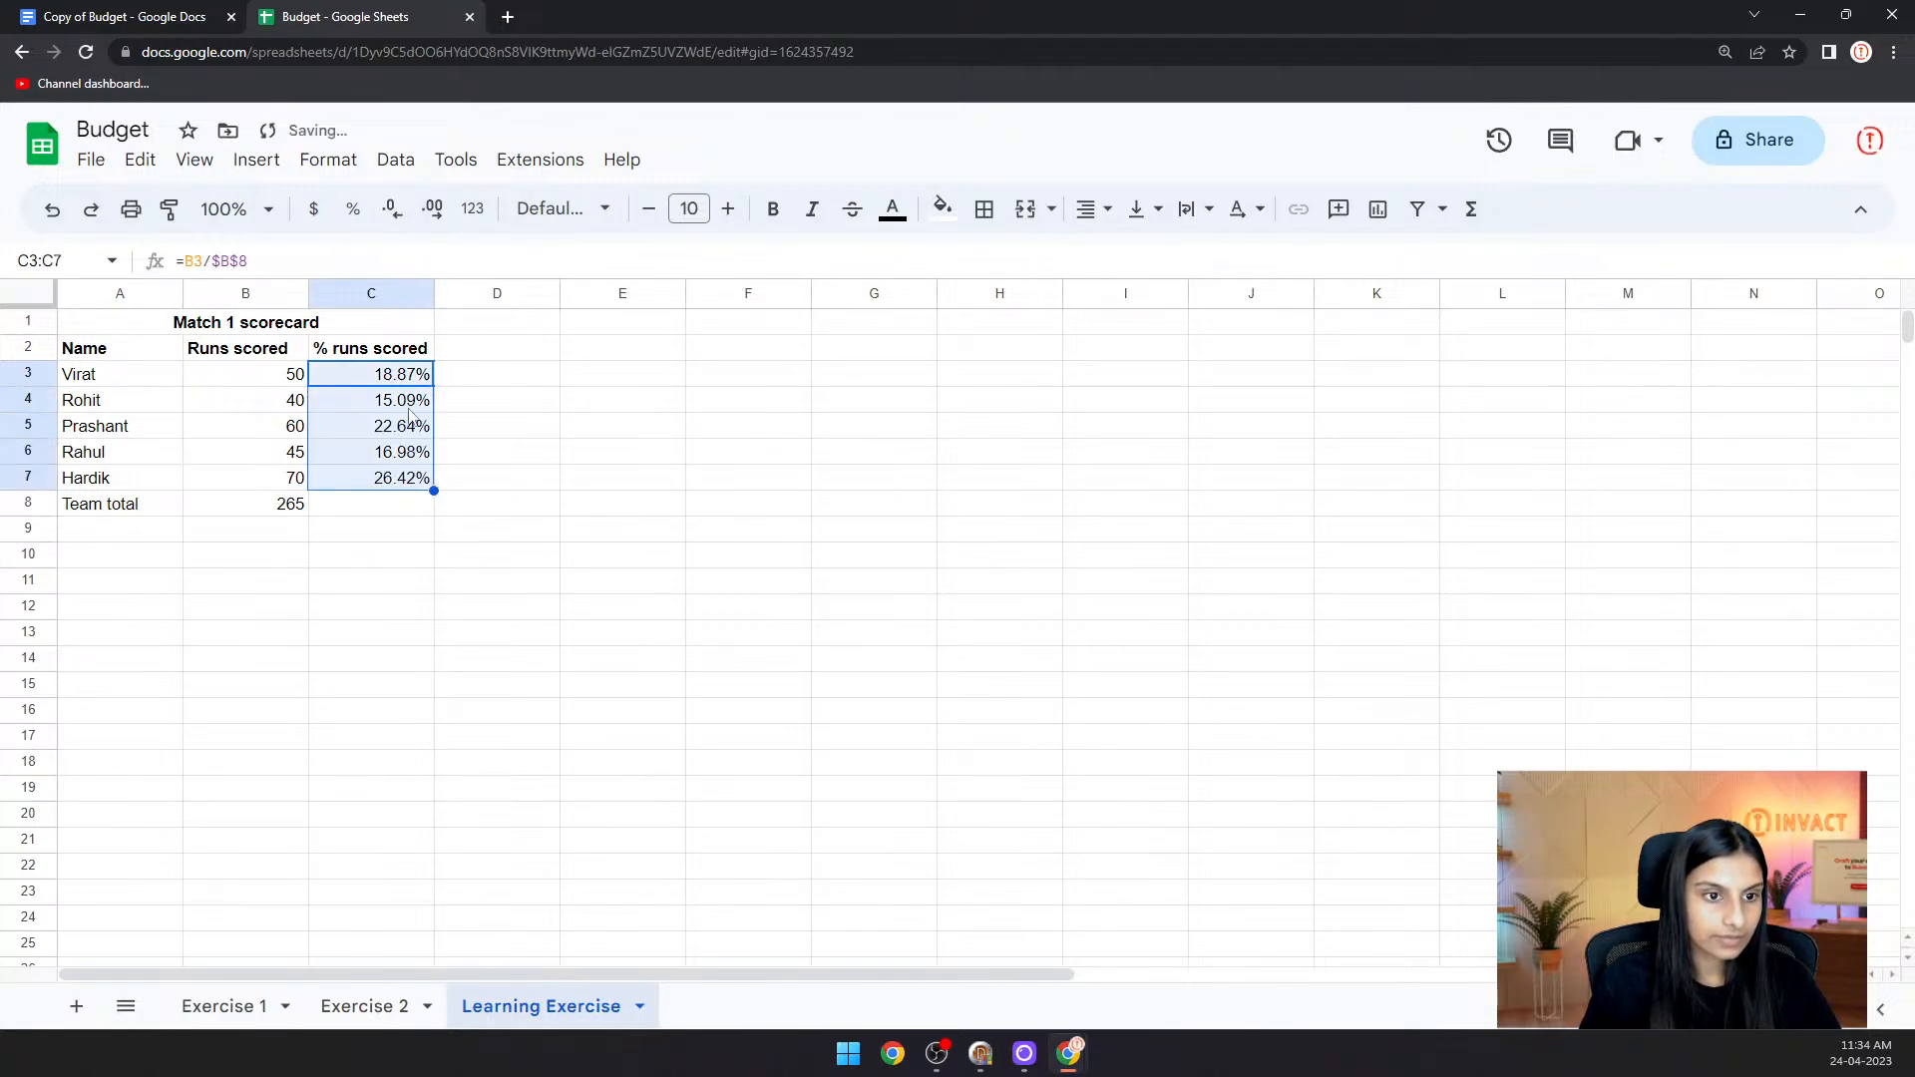
left_click(400, 427)
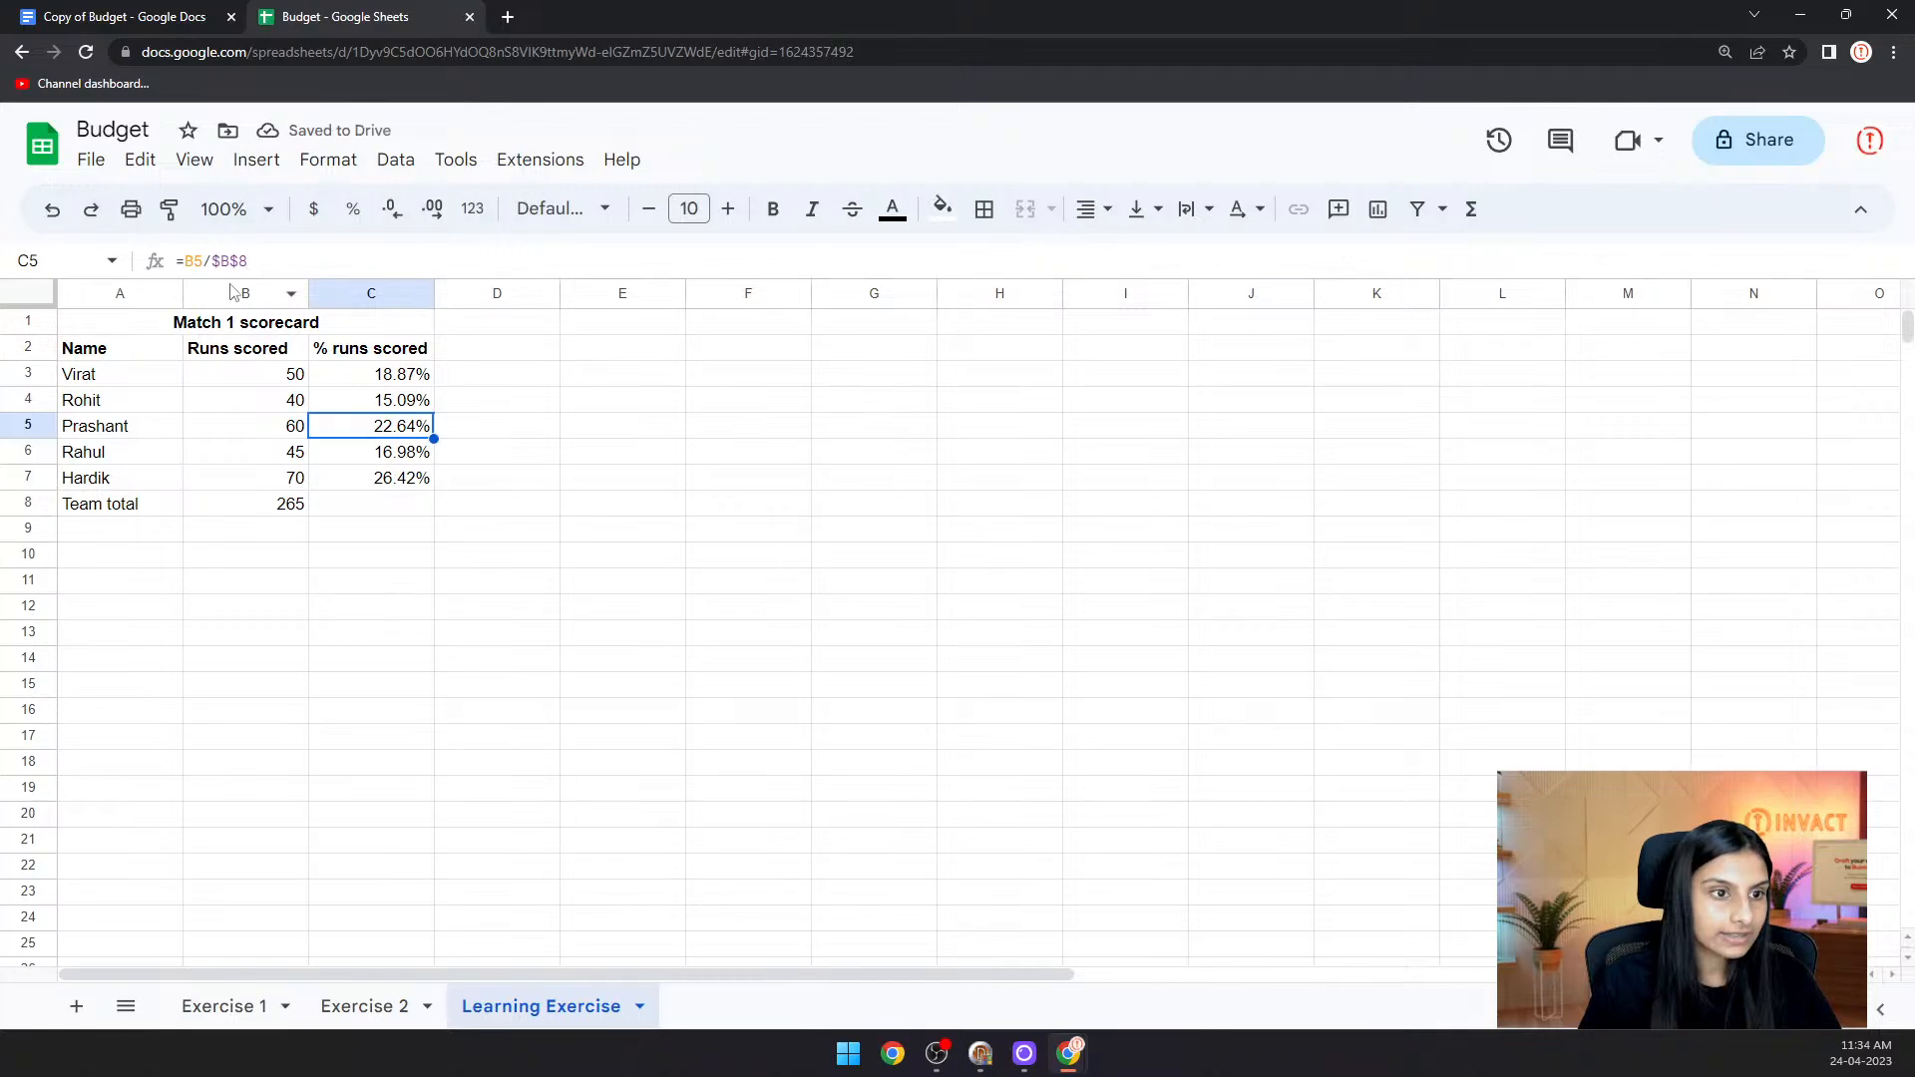
left_click(375, 453)
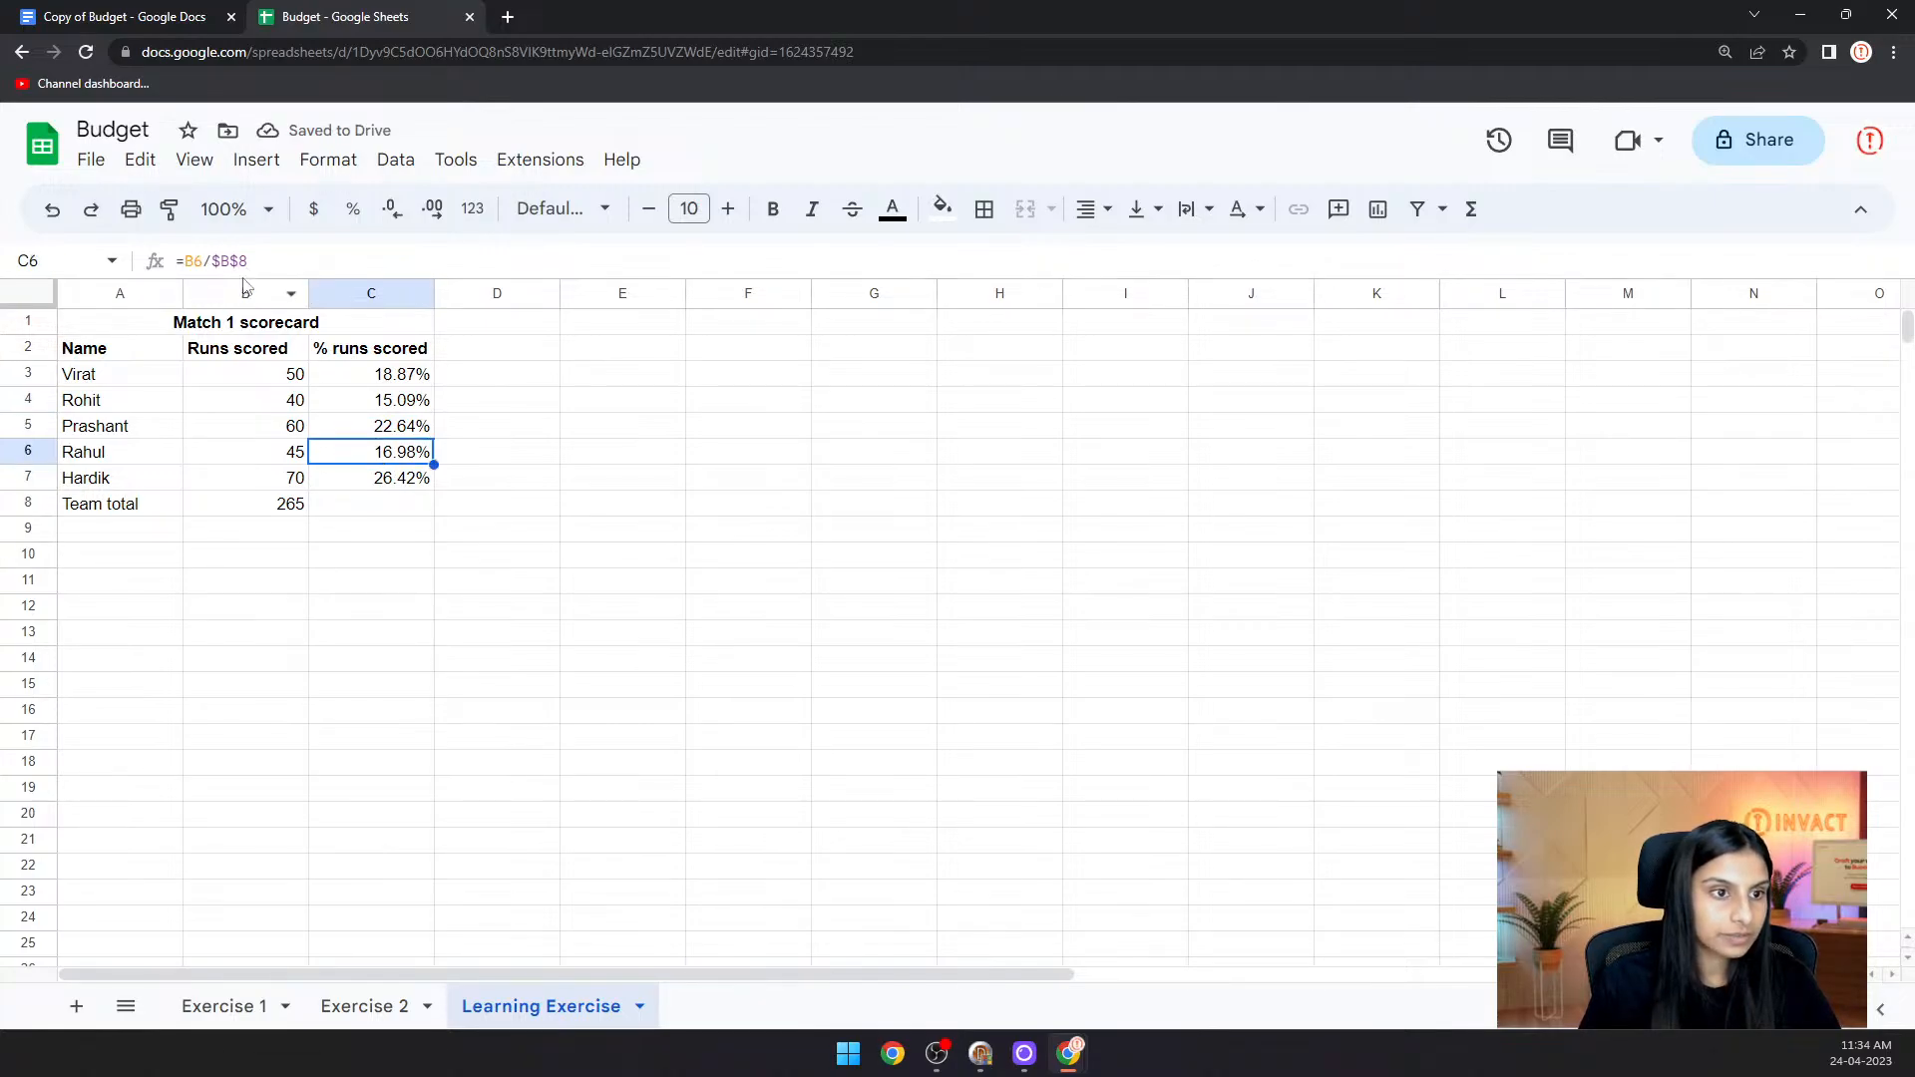
left_click(385, 403)
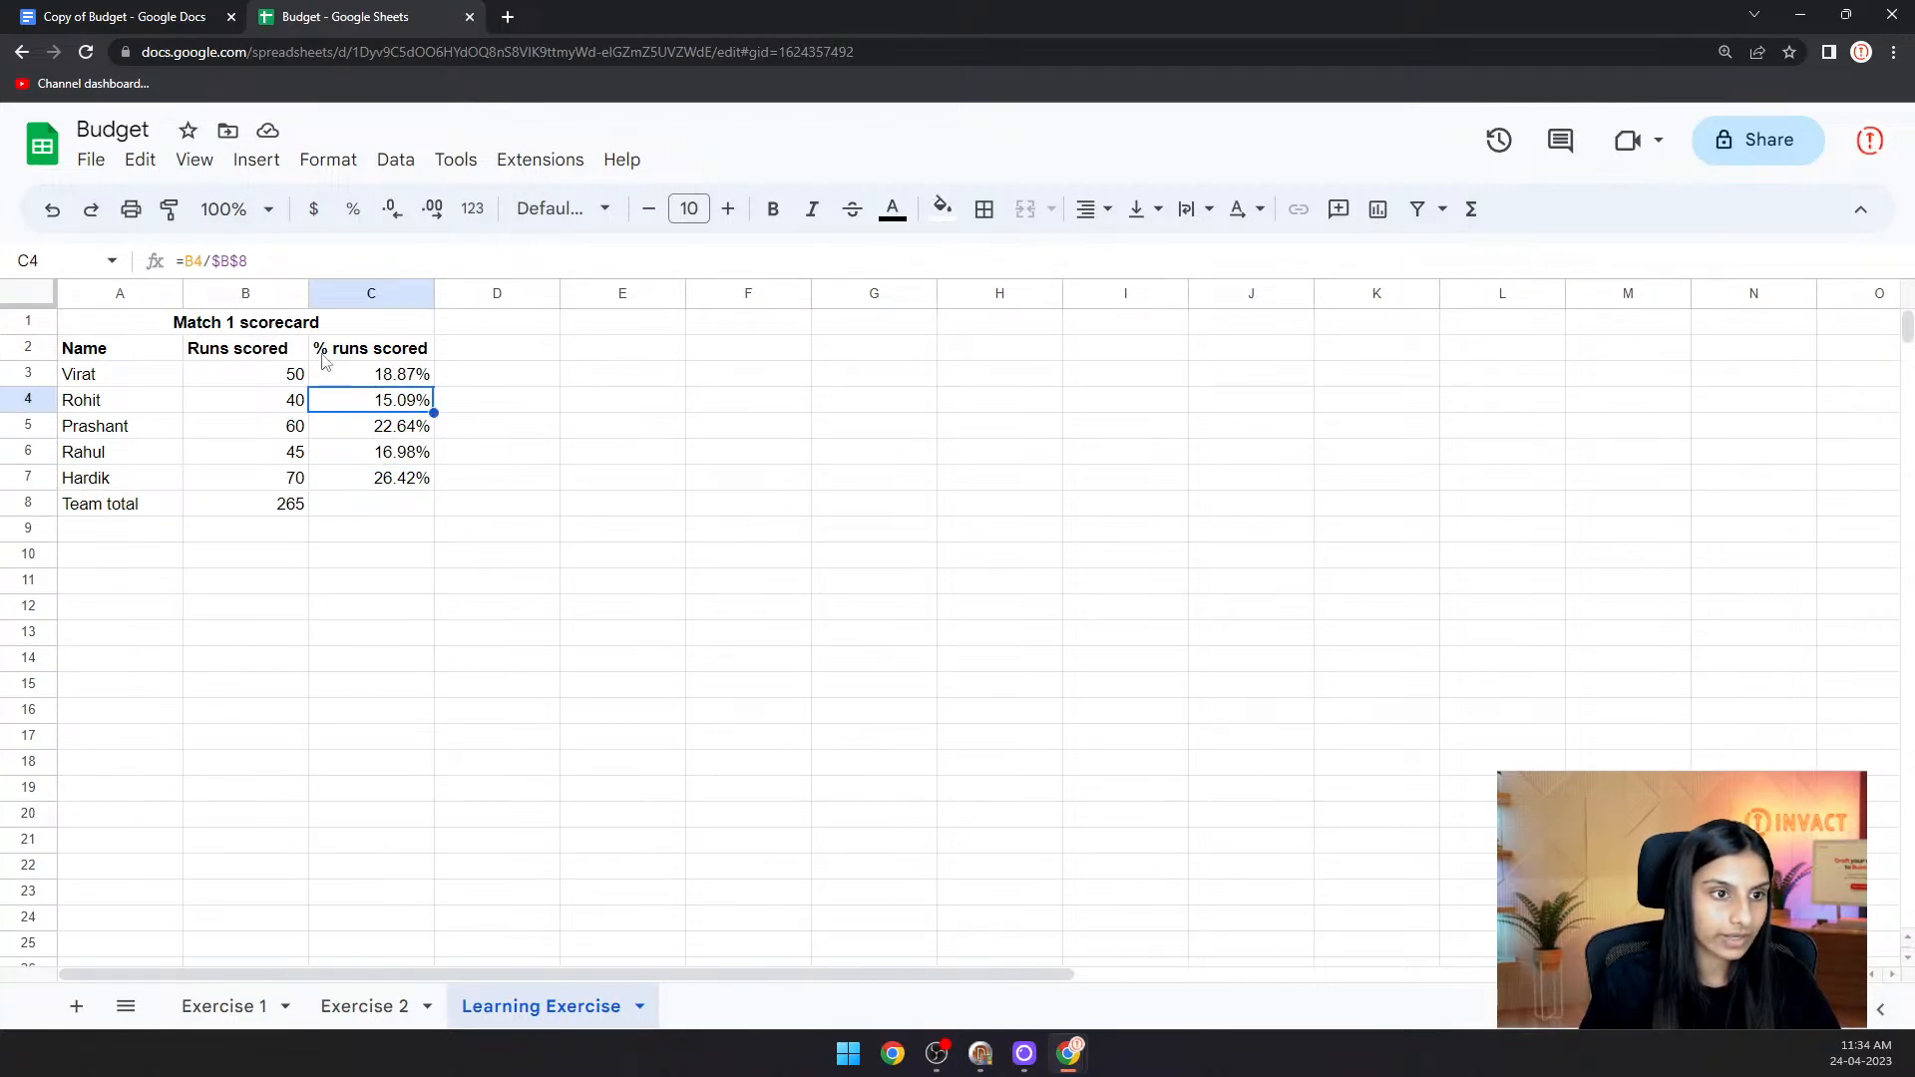
left_click(380, 482)
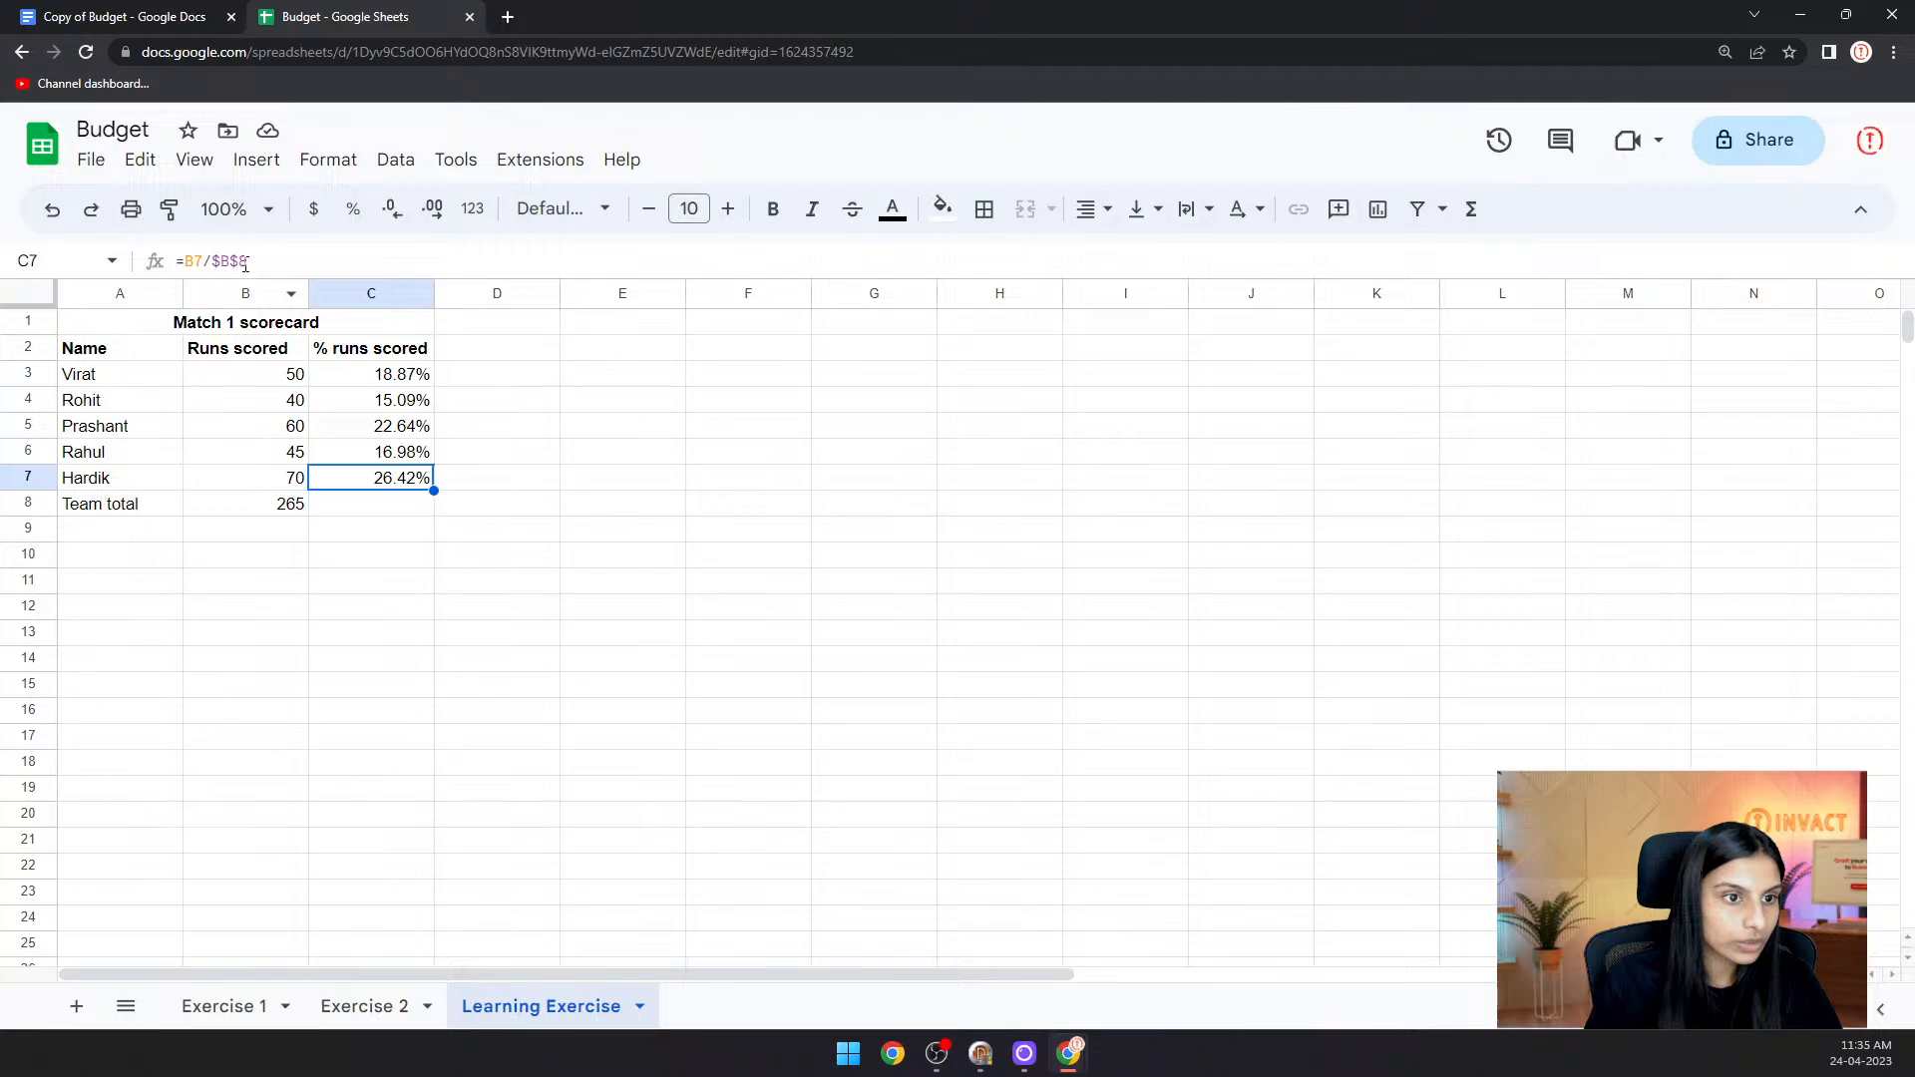
- Remove the absolute reference from the C3 formula so that it reads =B3/B8
left_click(369, 377)
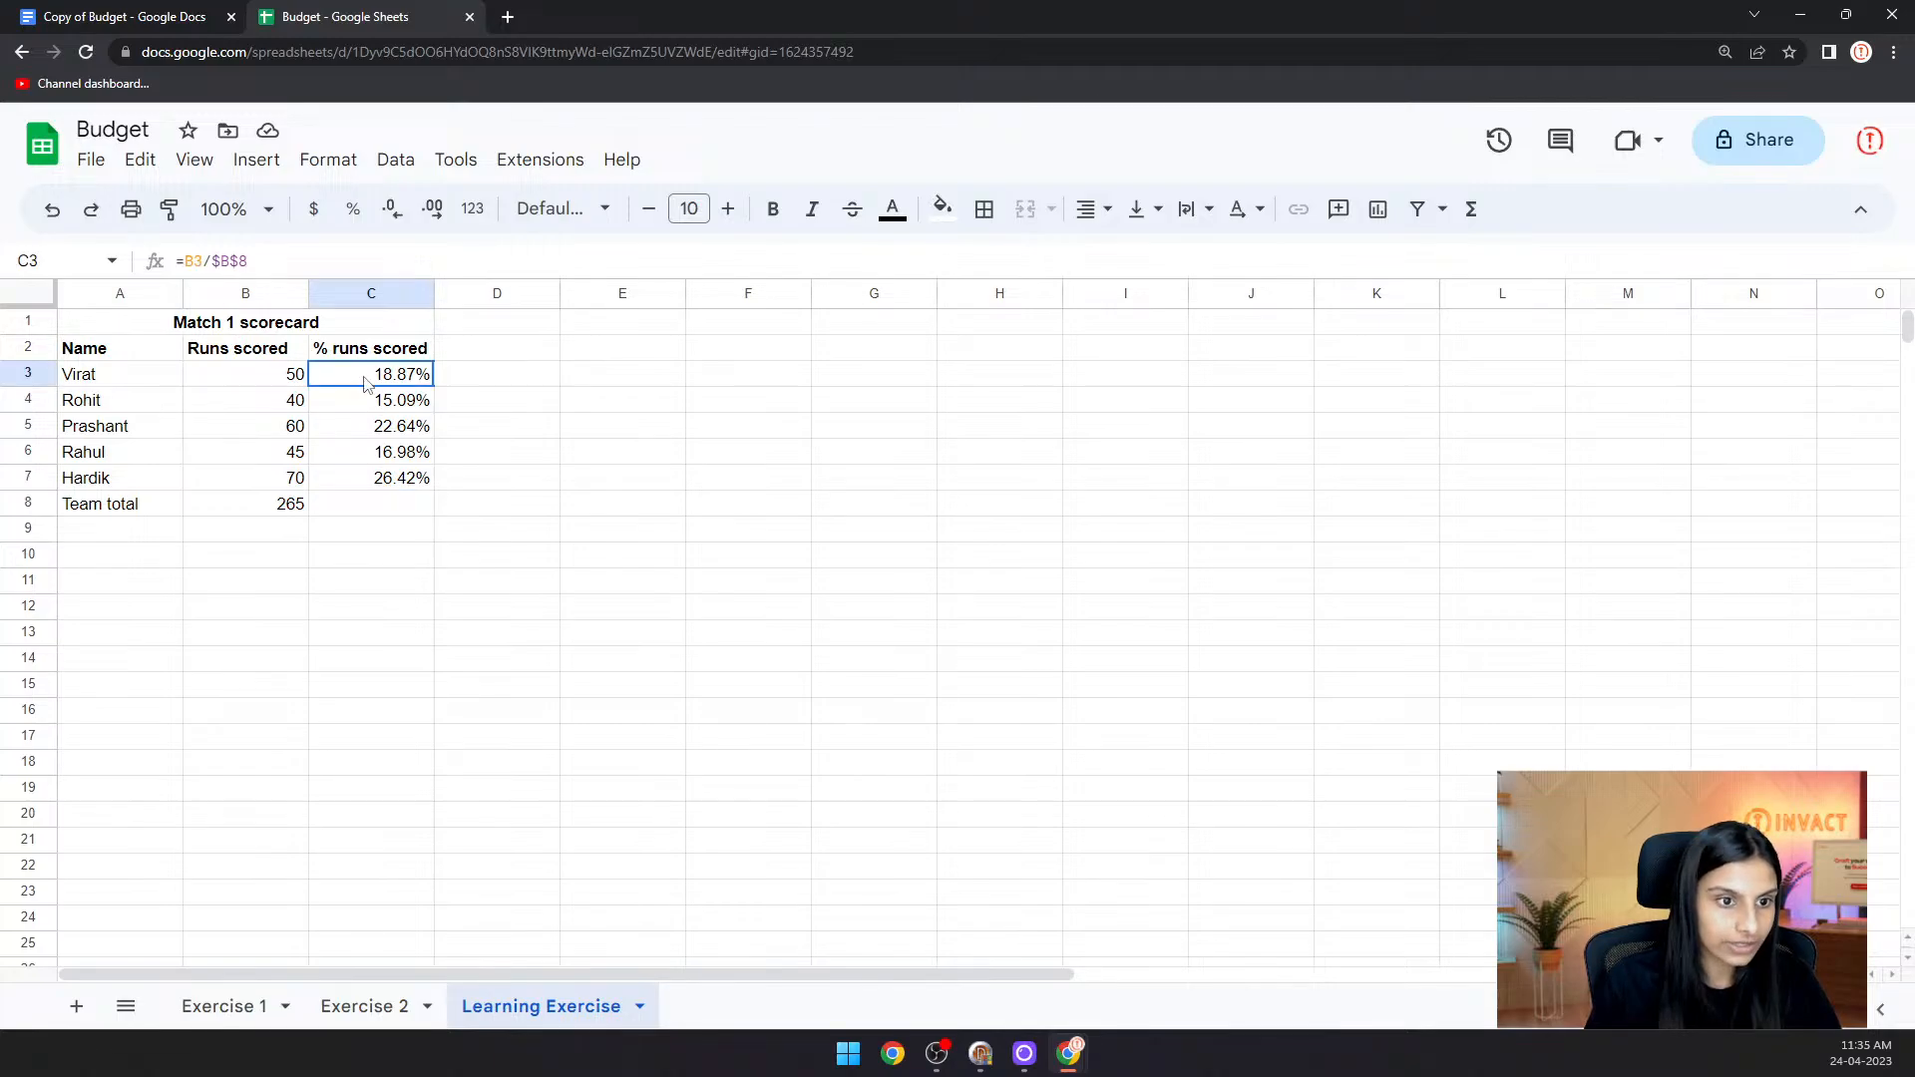
left_click(224, 260)
key("BackSpace")
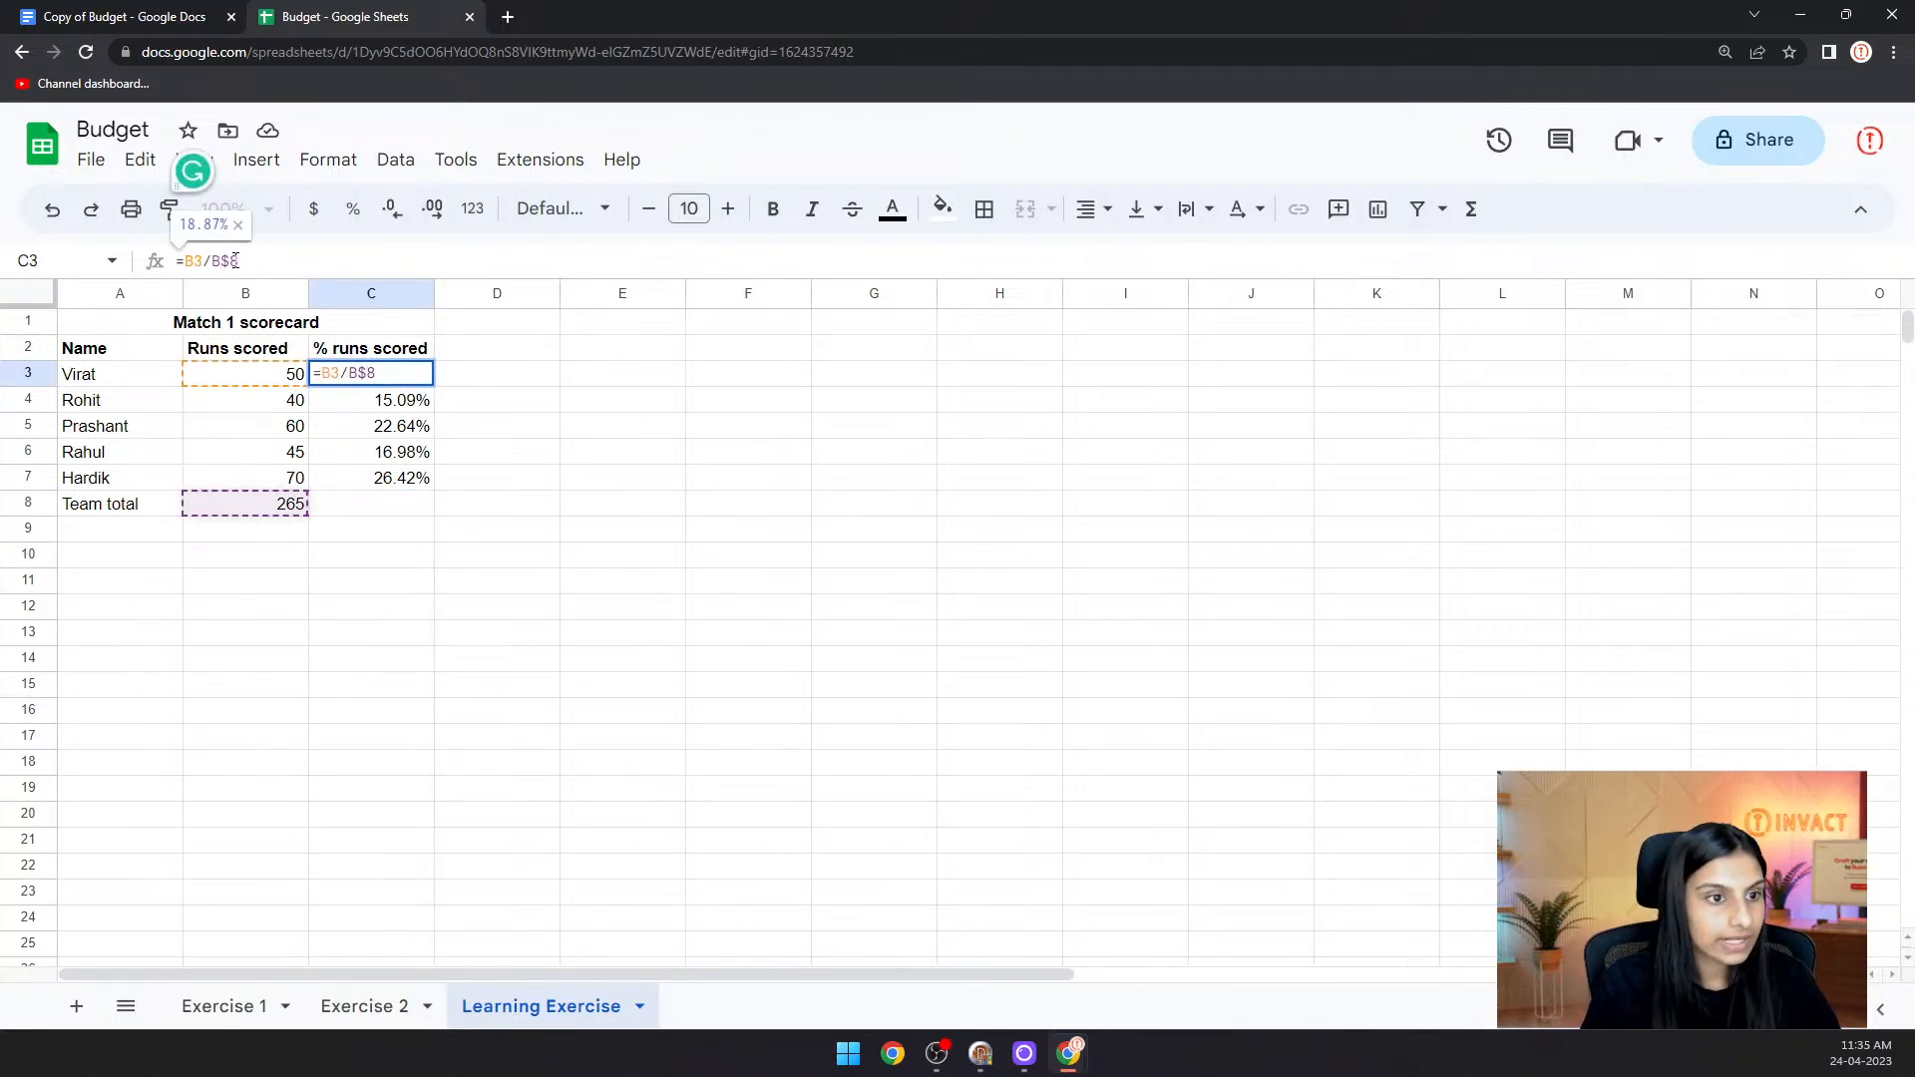
key("BackSpace")
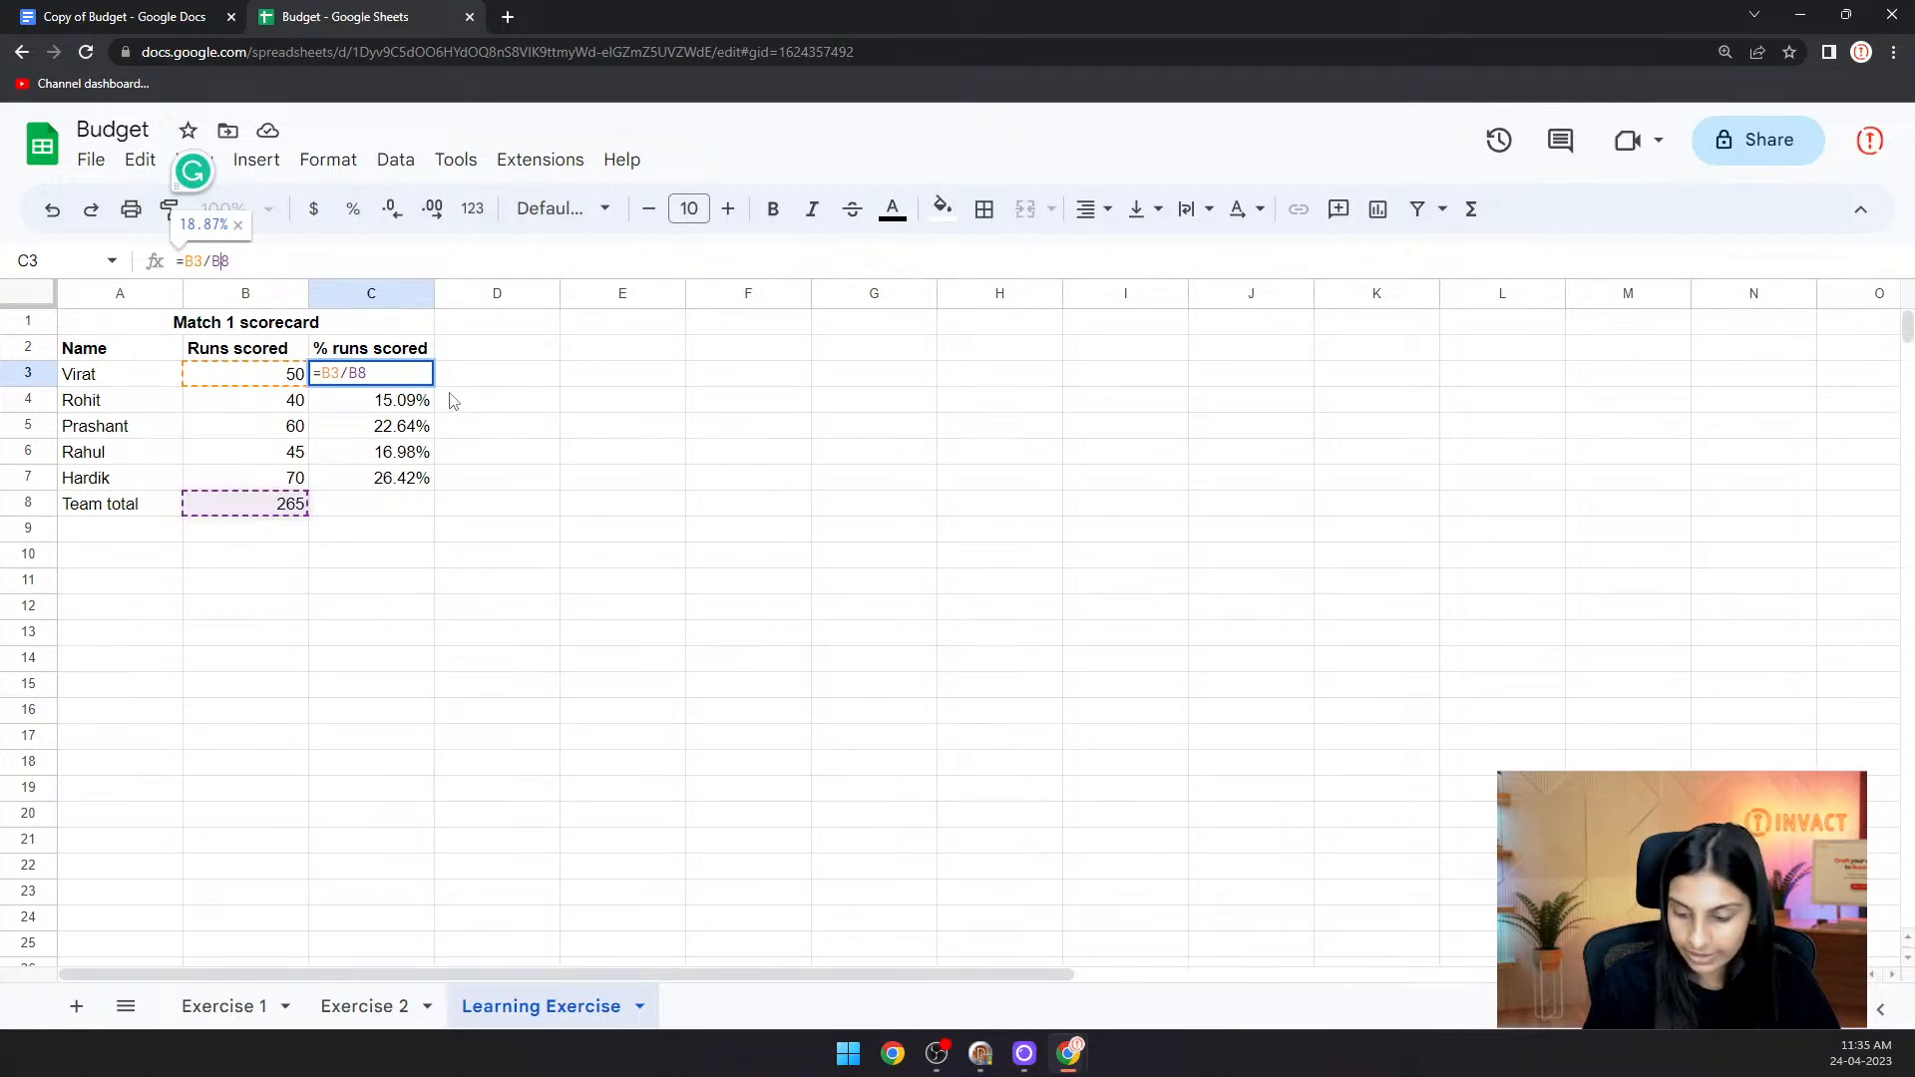
key("Return")
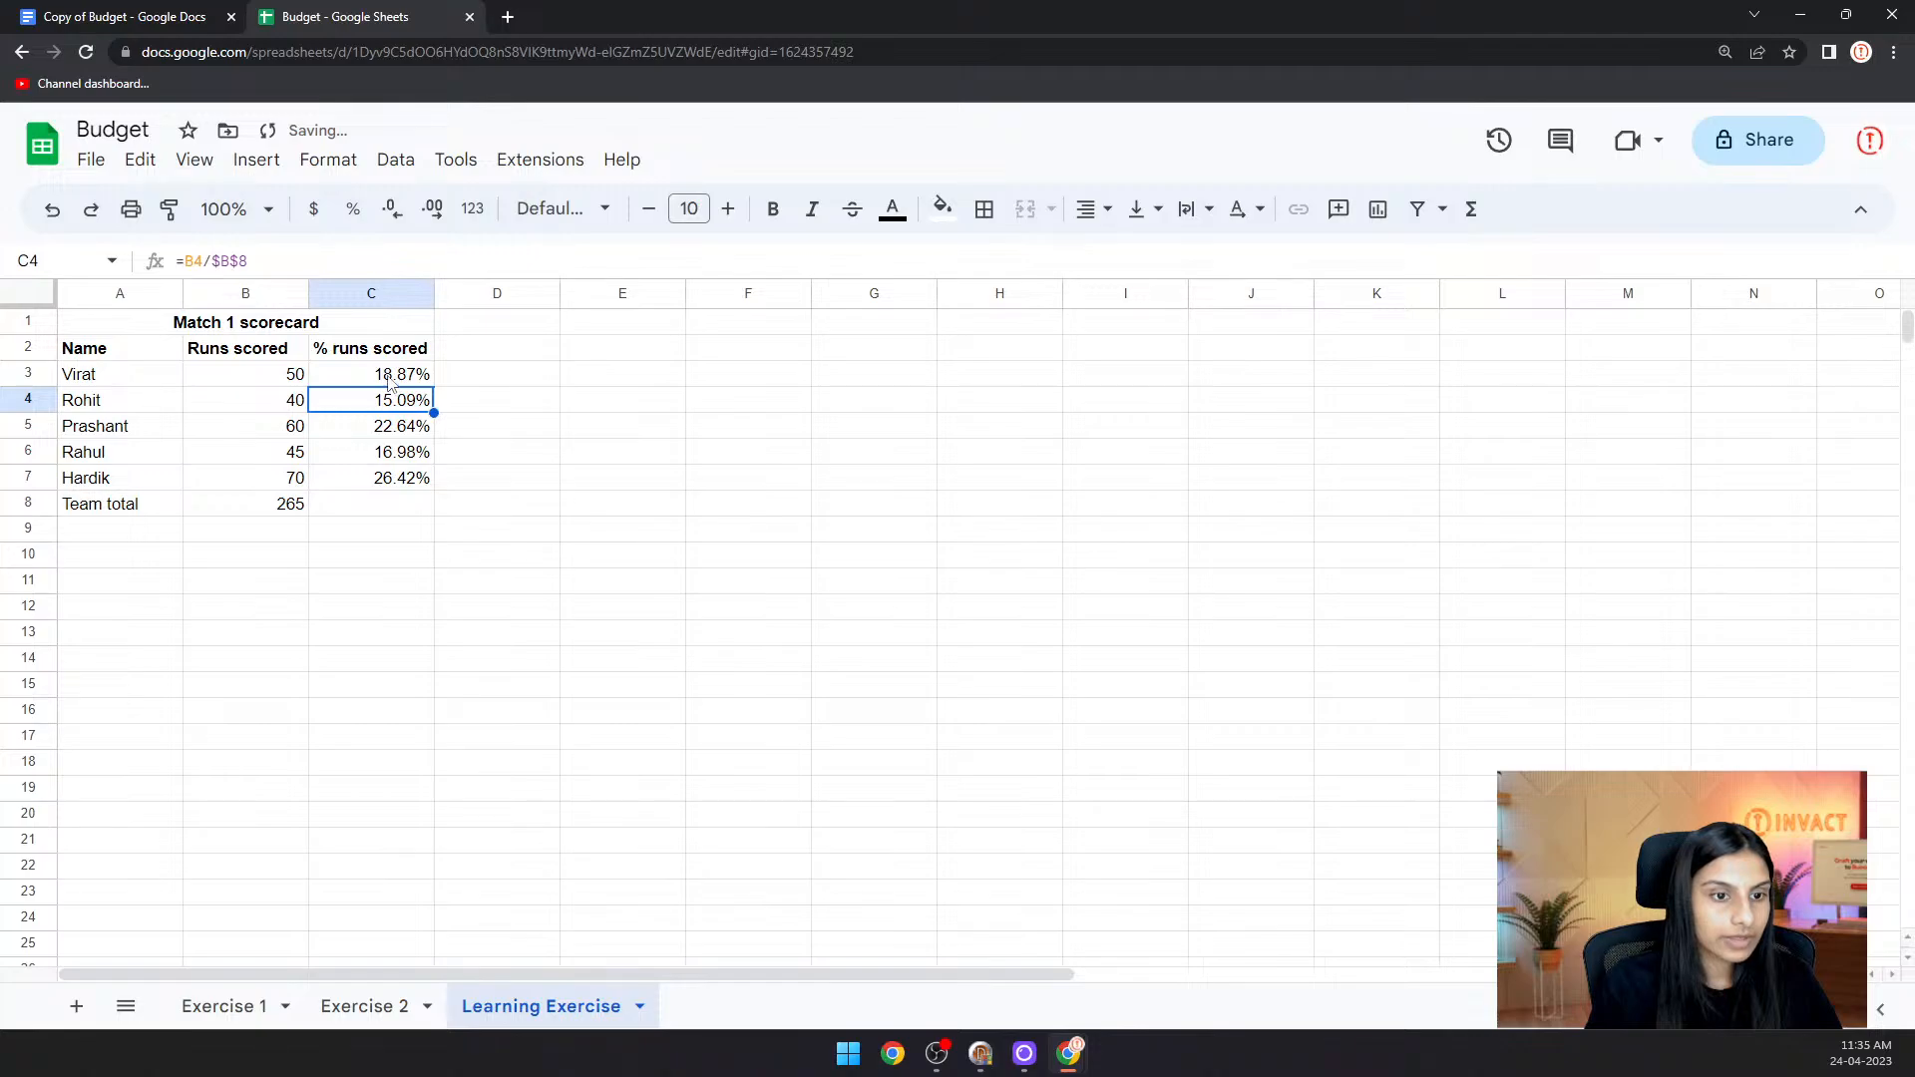
- Fill the relative formula from C3 down to C7 without accepting the suggested correction, and check the B9 reference used in C4
left_click(427, 380)
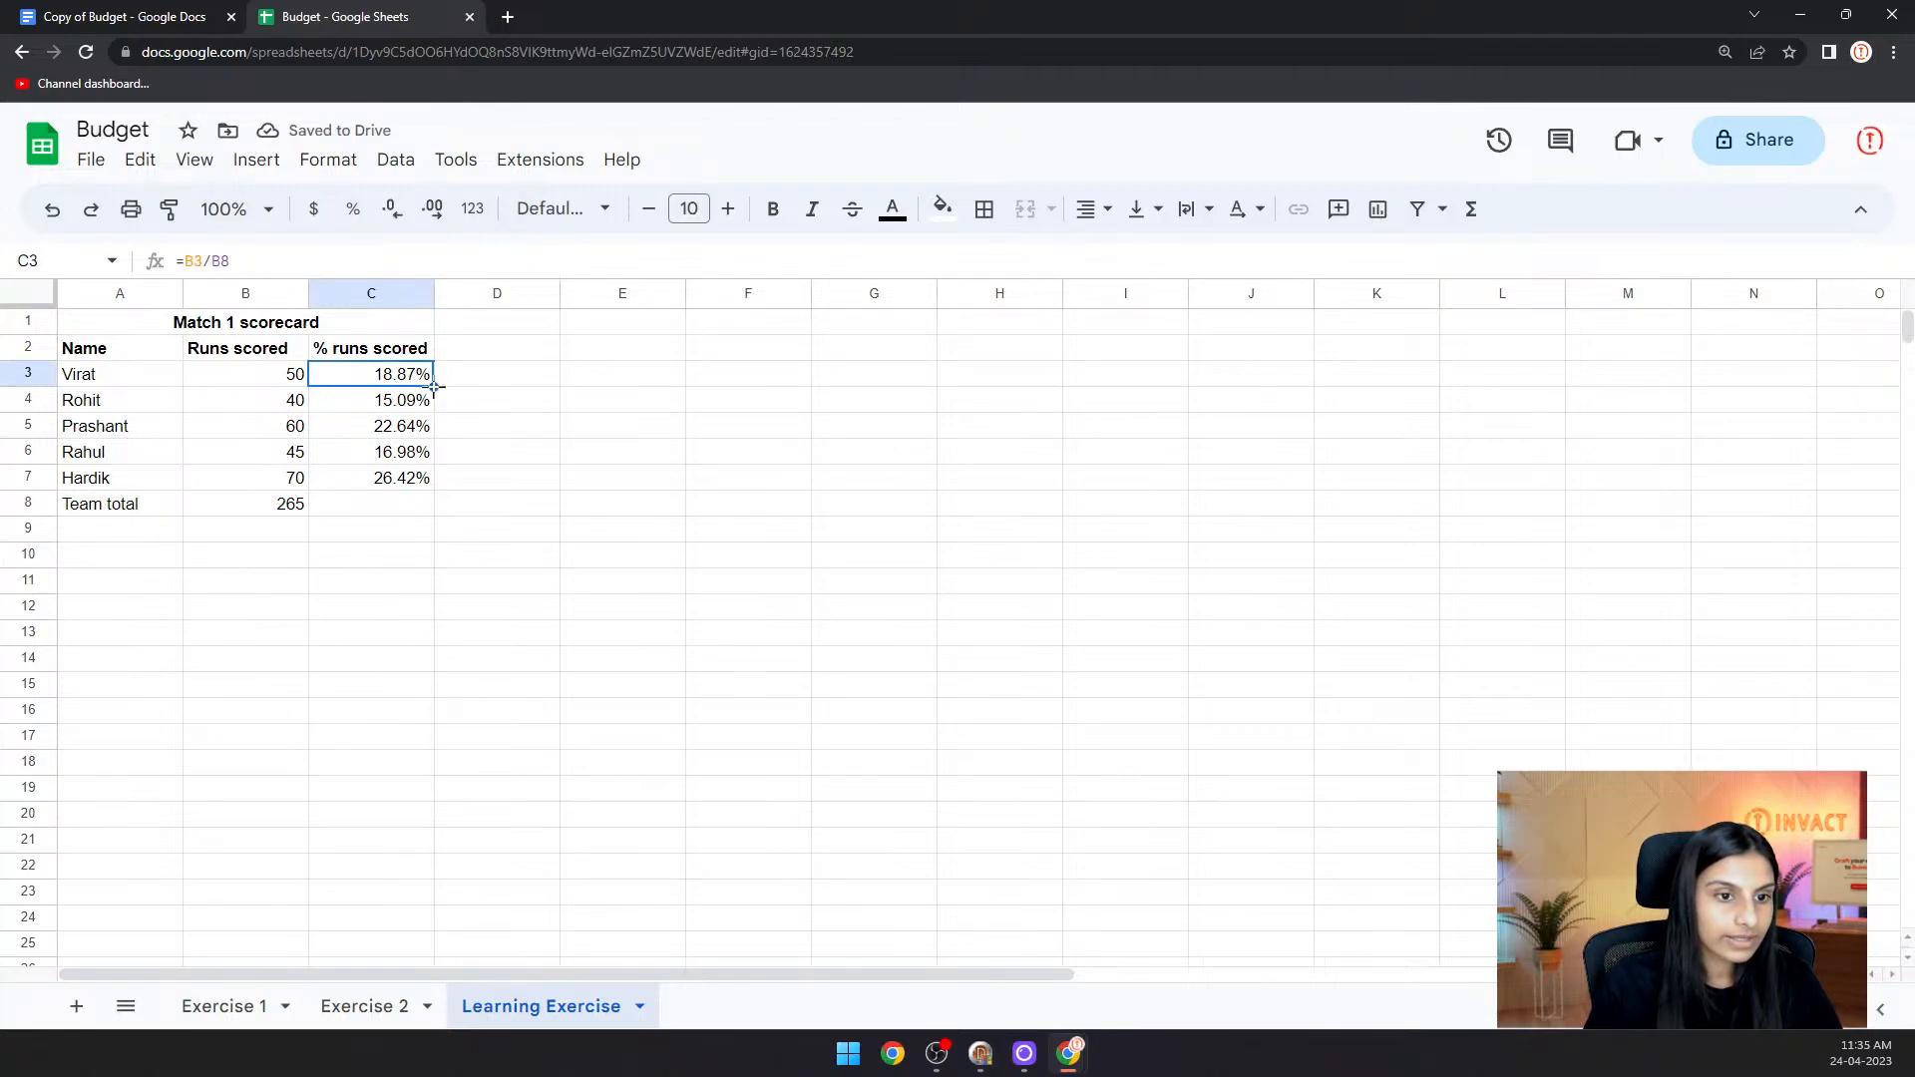
left_click_drag(432, 386, 430, 478)
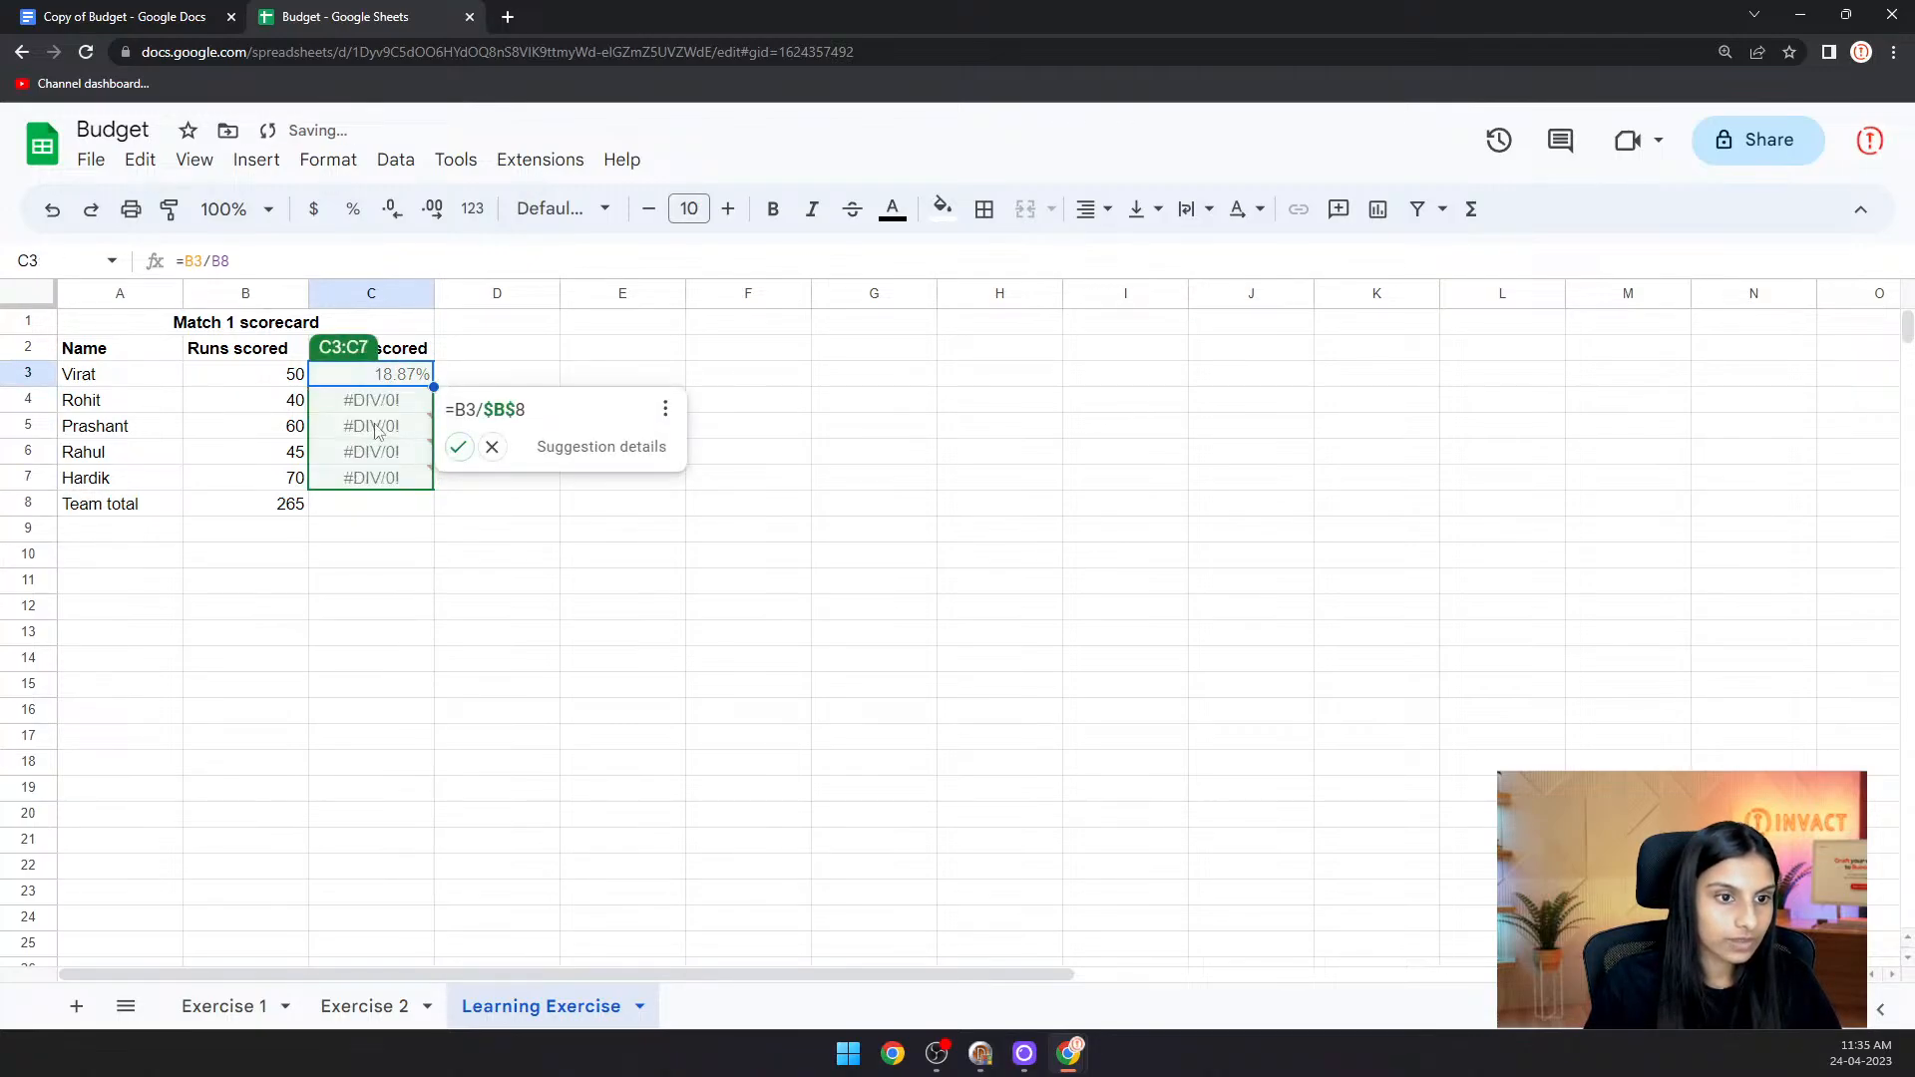
left_click(492, 514)
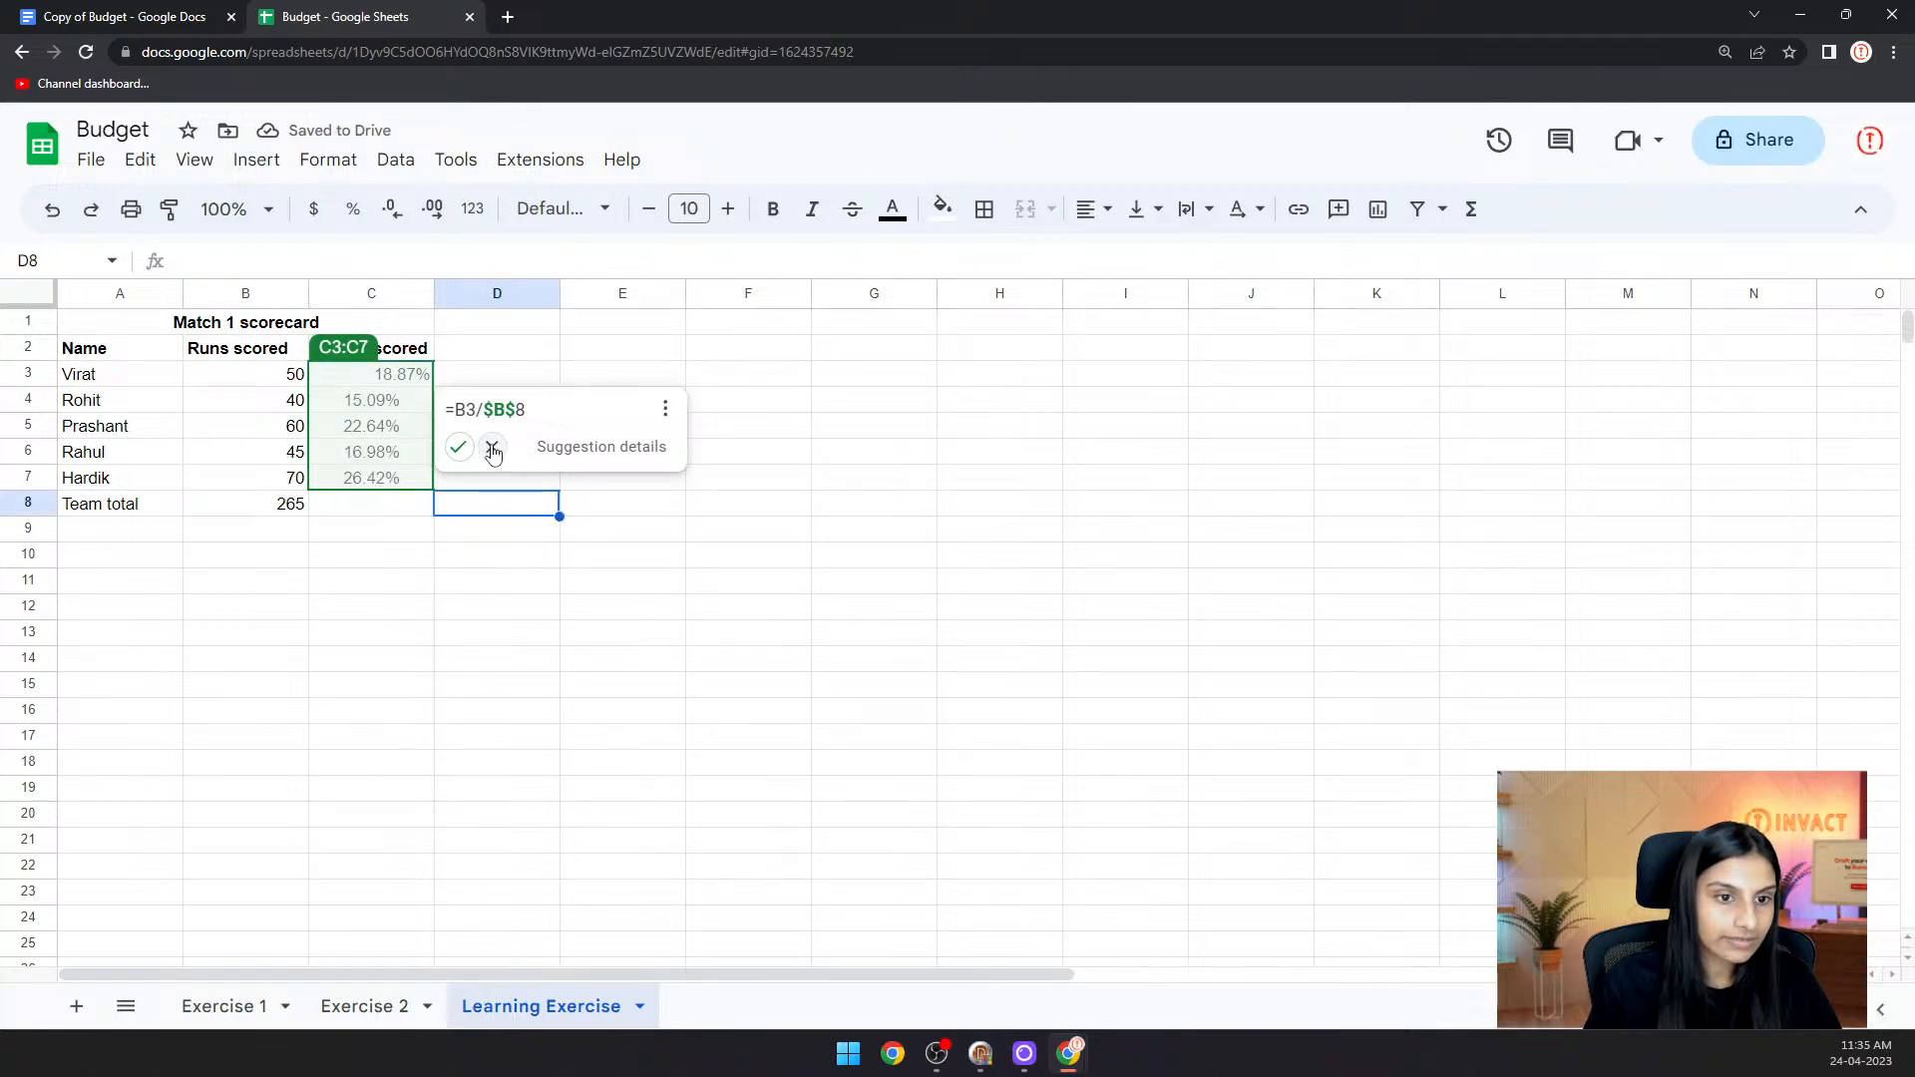
left_click(492, 447)
left_click(384, 407)
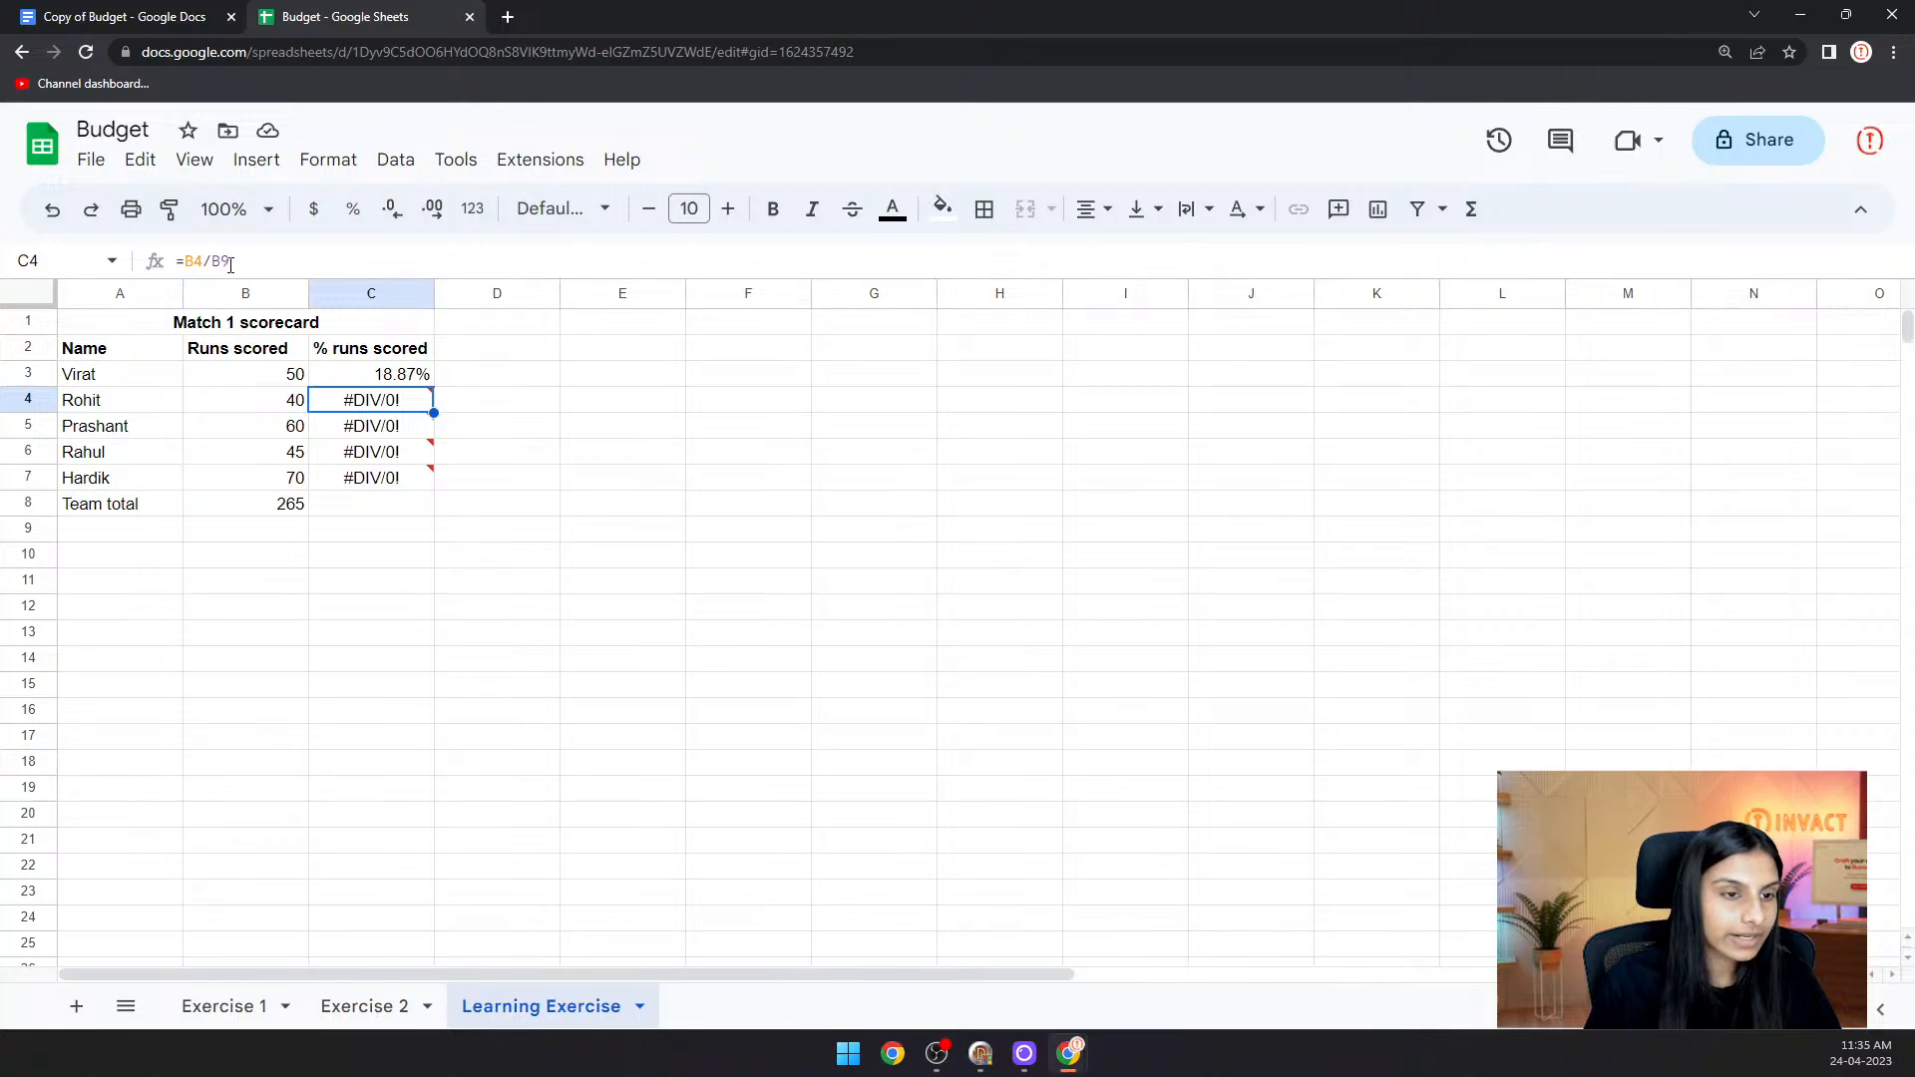
left_click(283, 529)
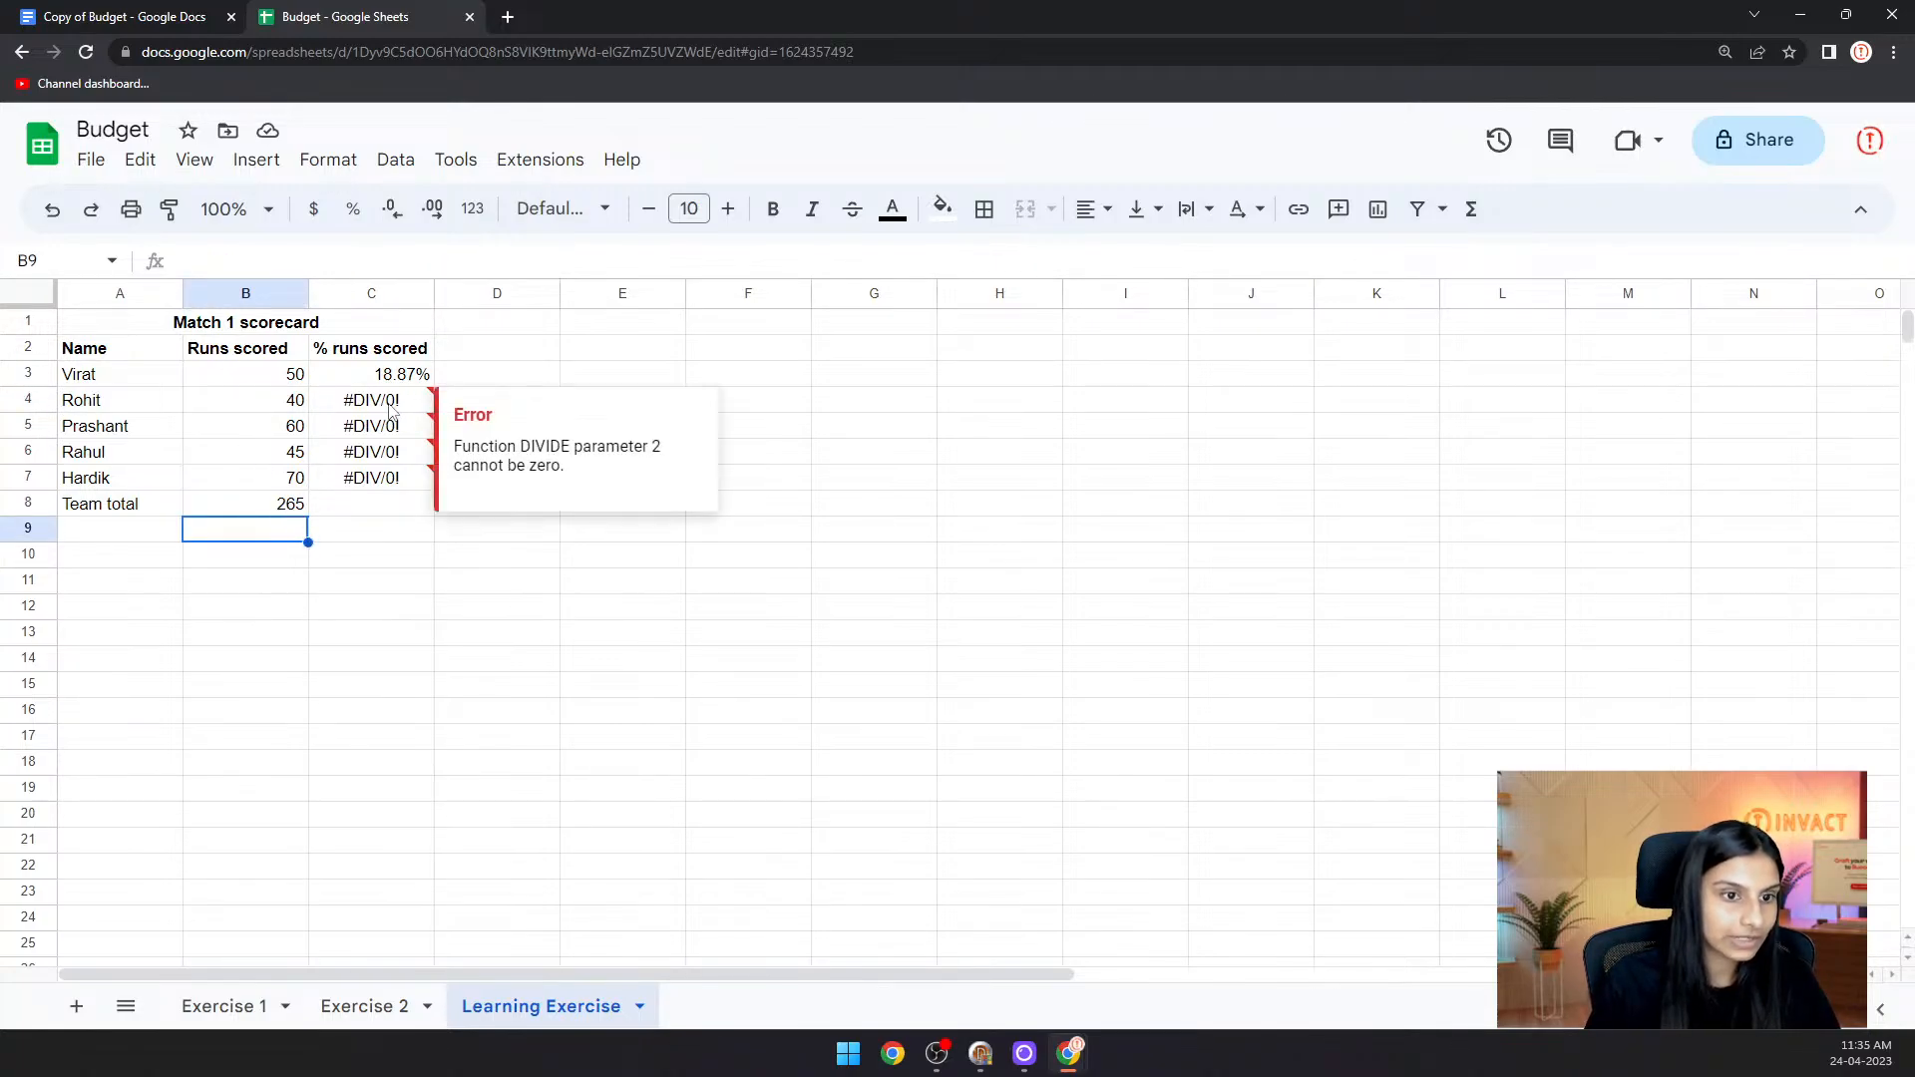
- Check how the denominator reference shifts in the relative formulas copied into C4 through C7, compared with C3
left_click(392, 433)
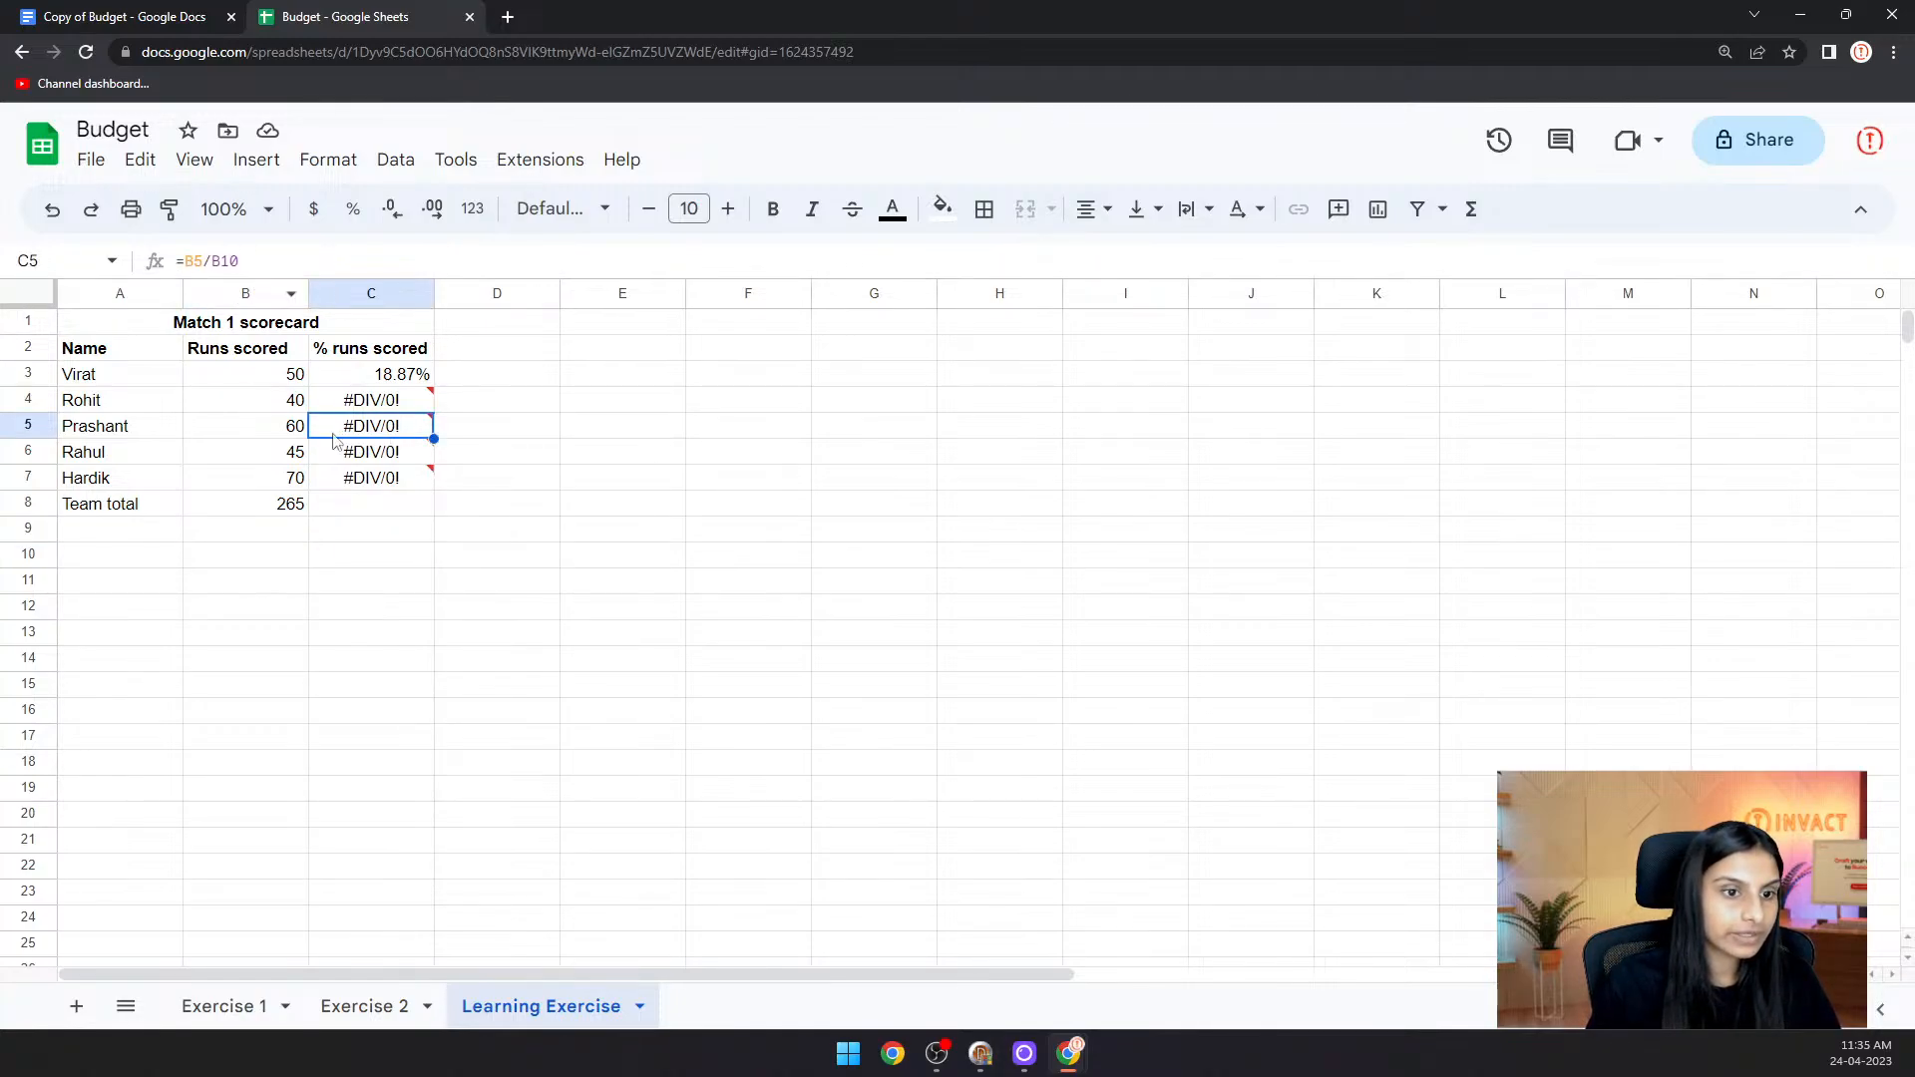
left_click(359, 457)
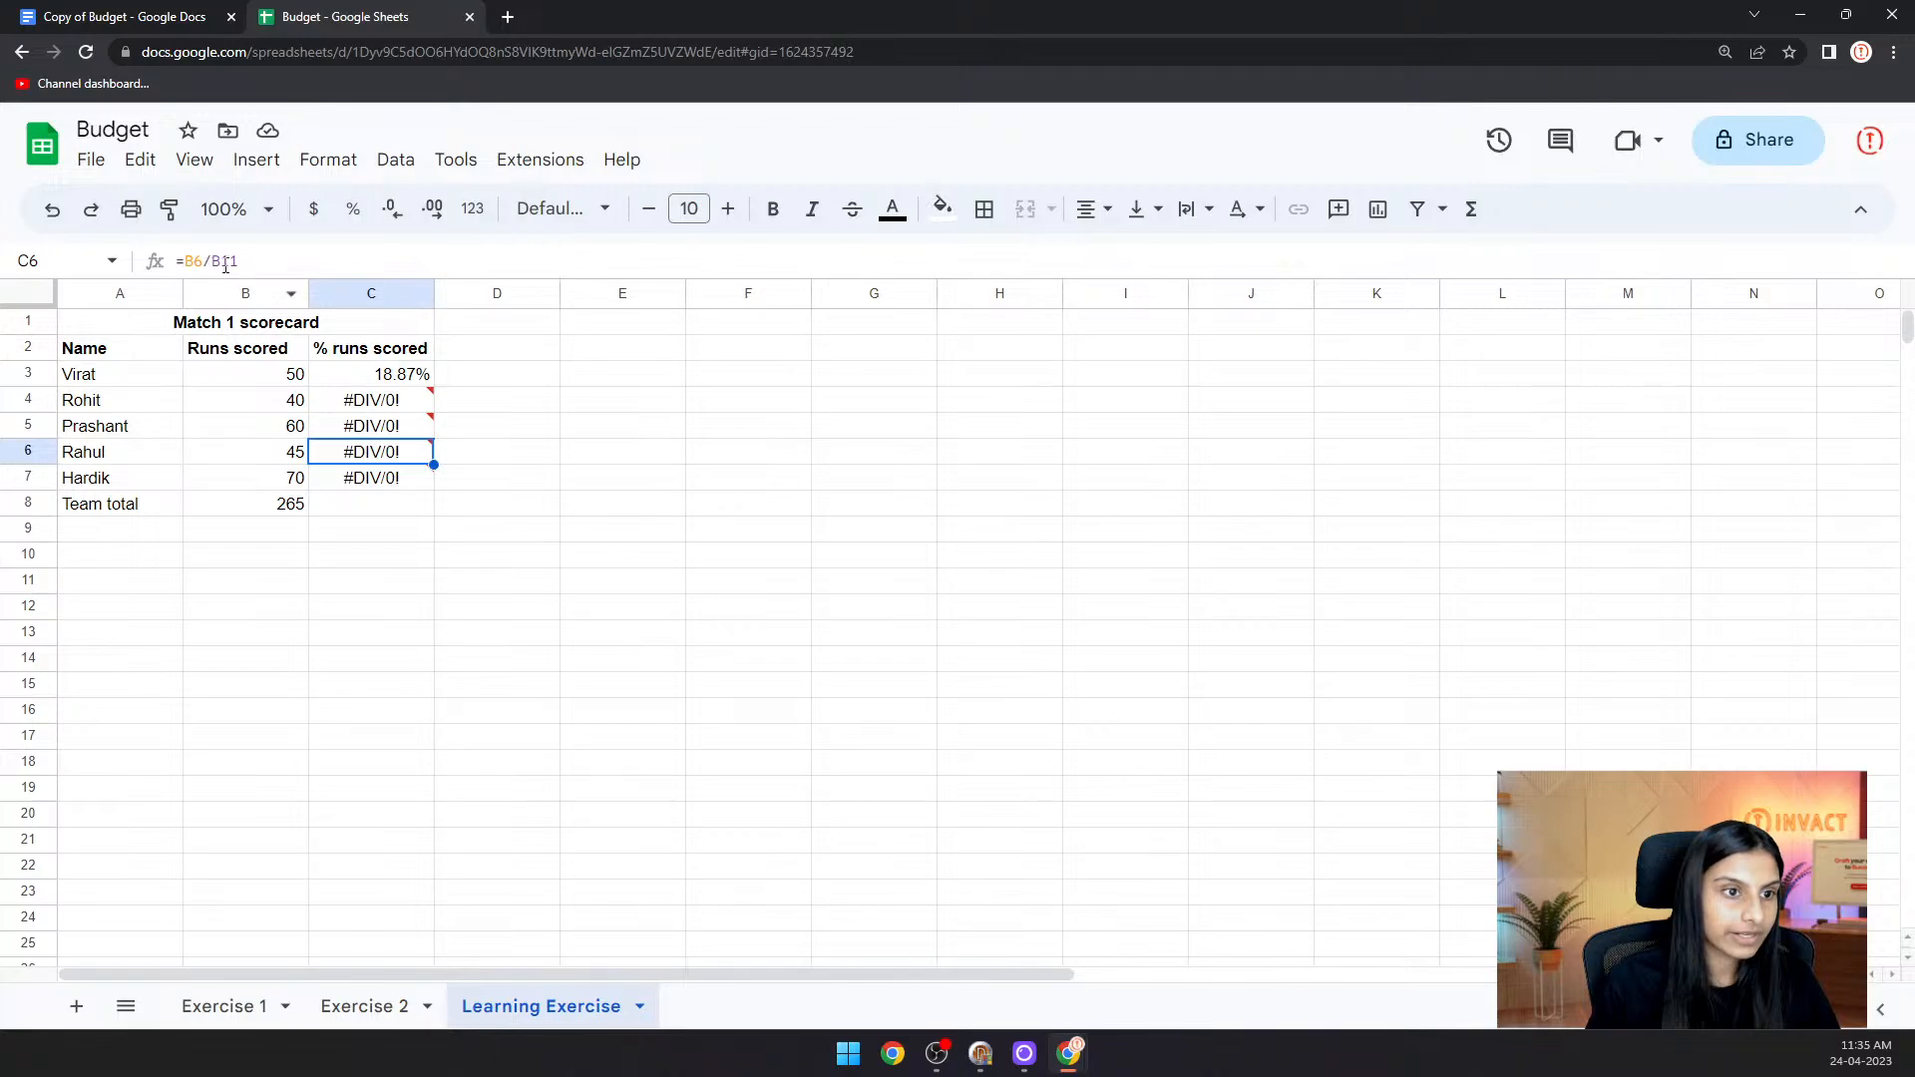
left_click(365, 485)
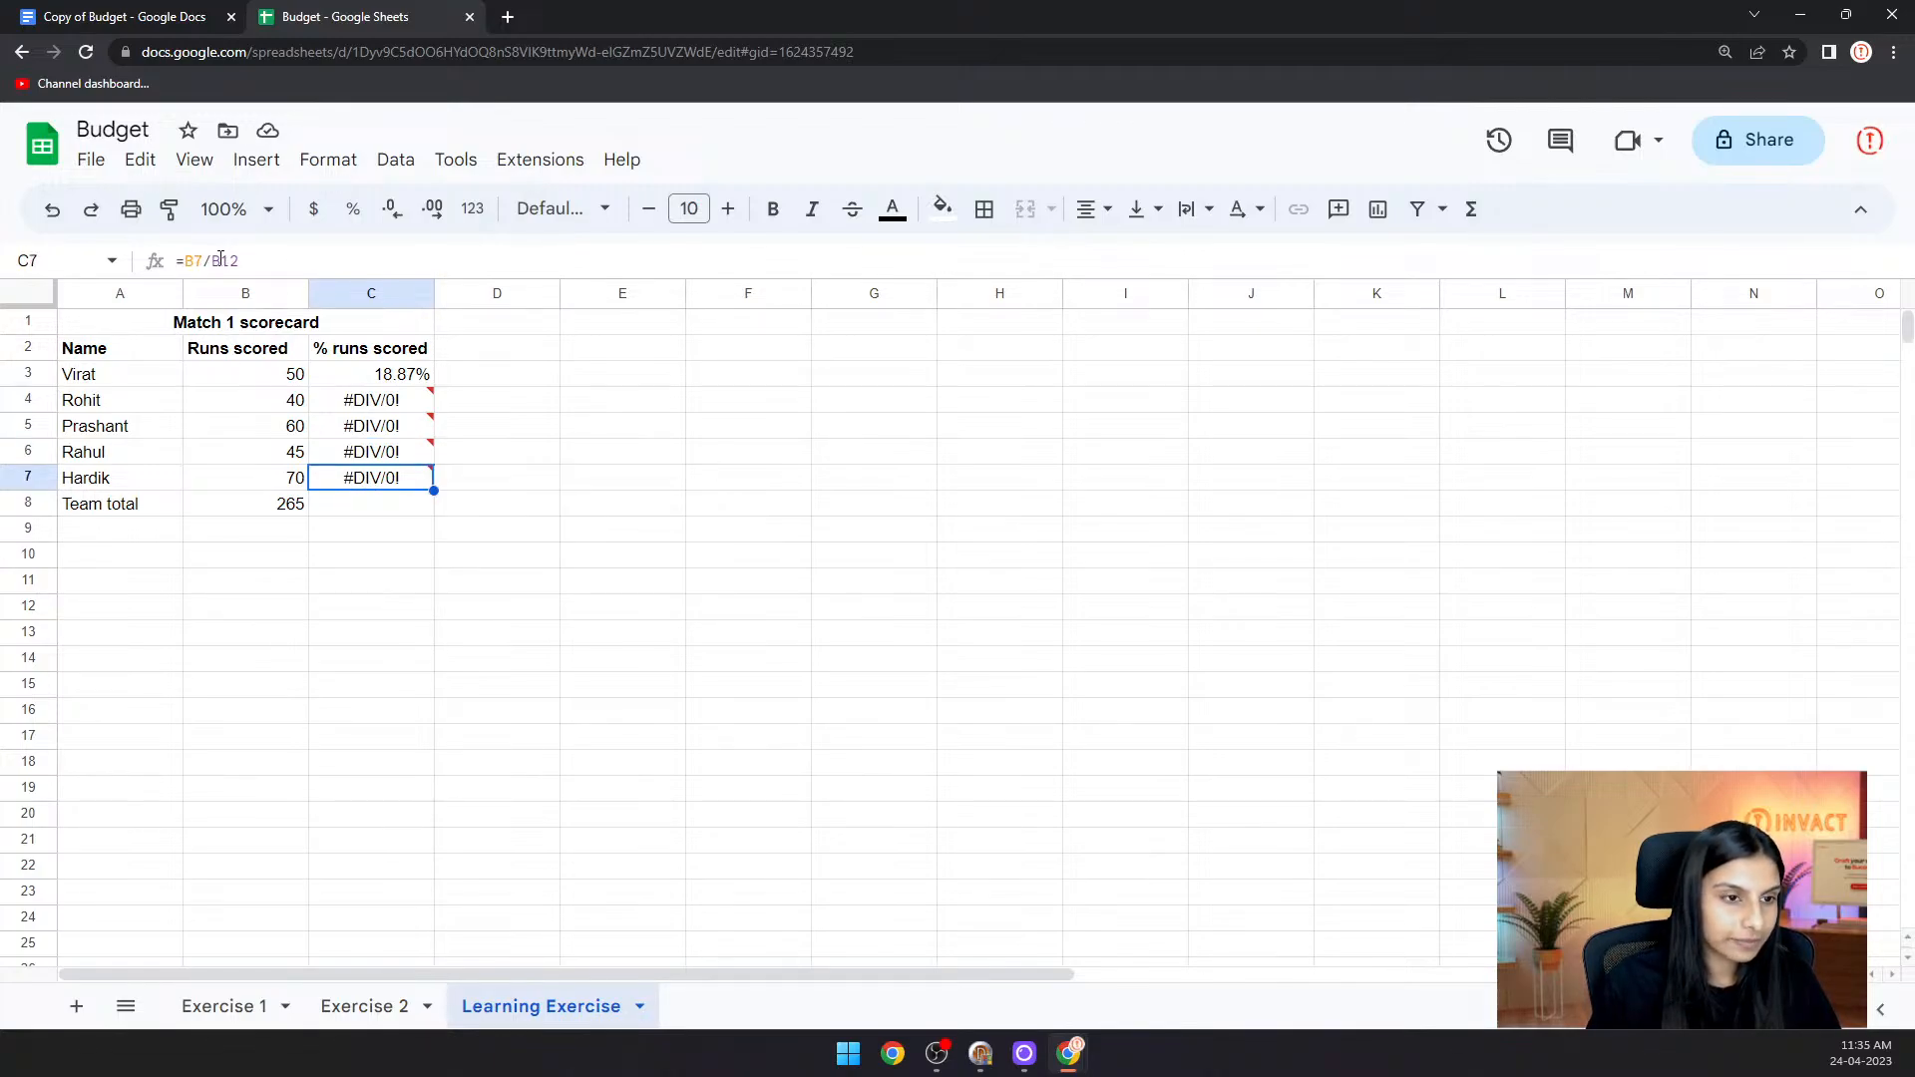
left_click(373, 376)
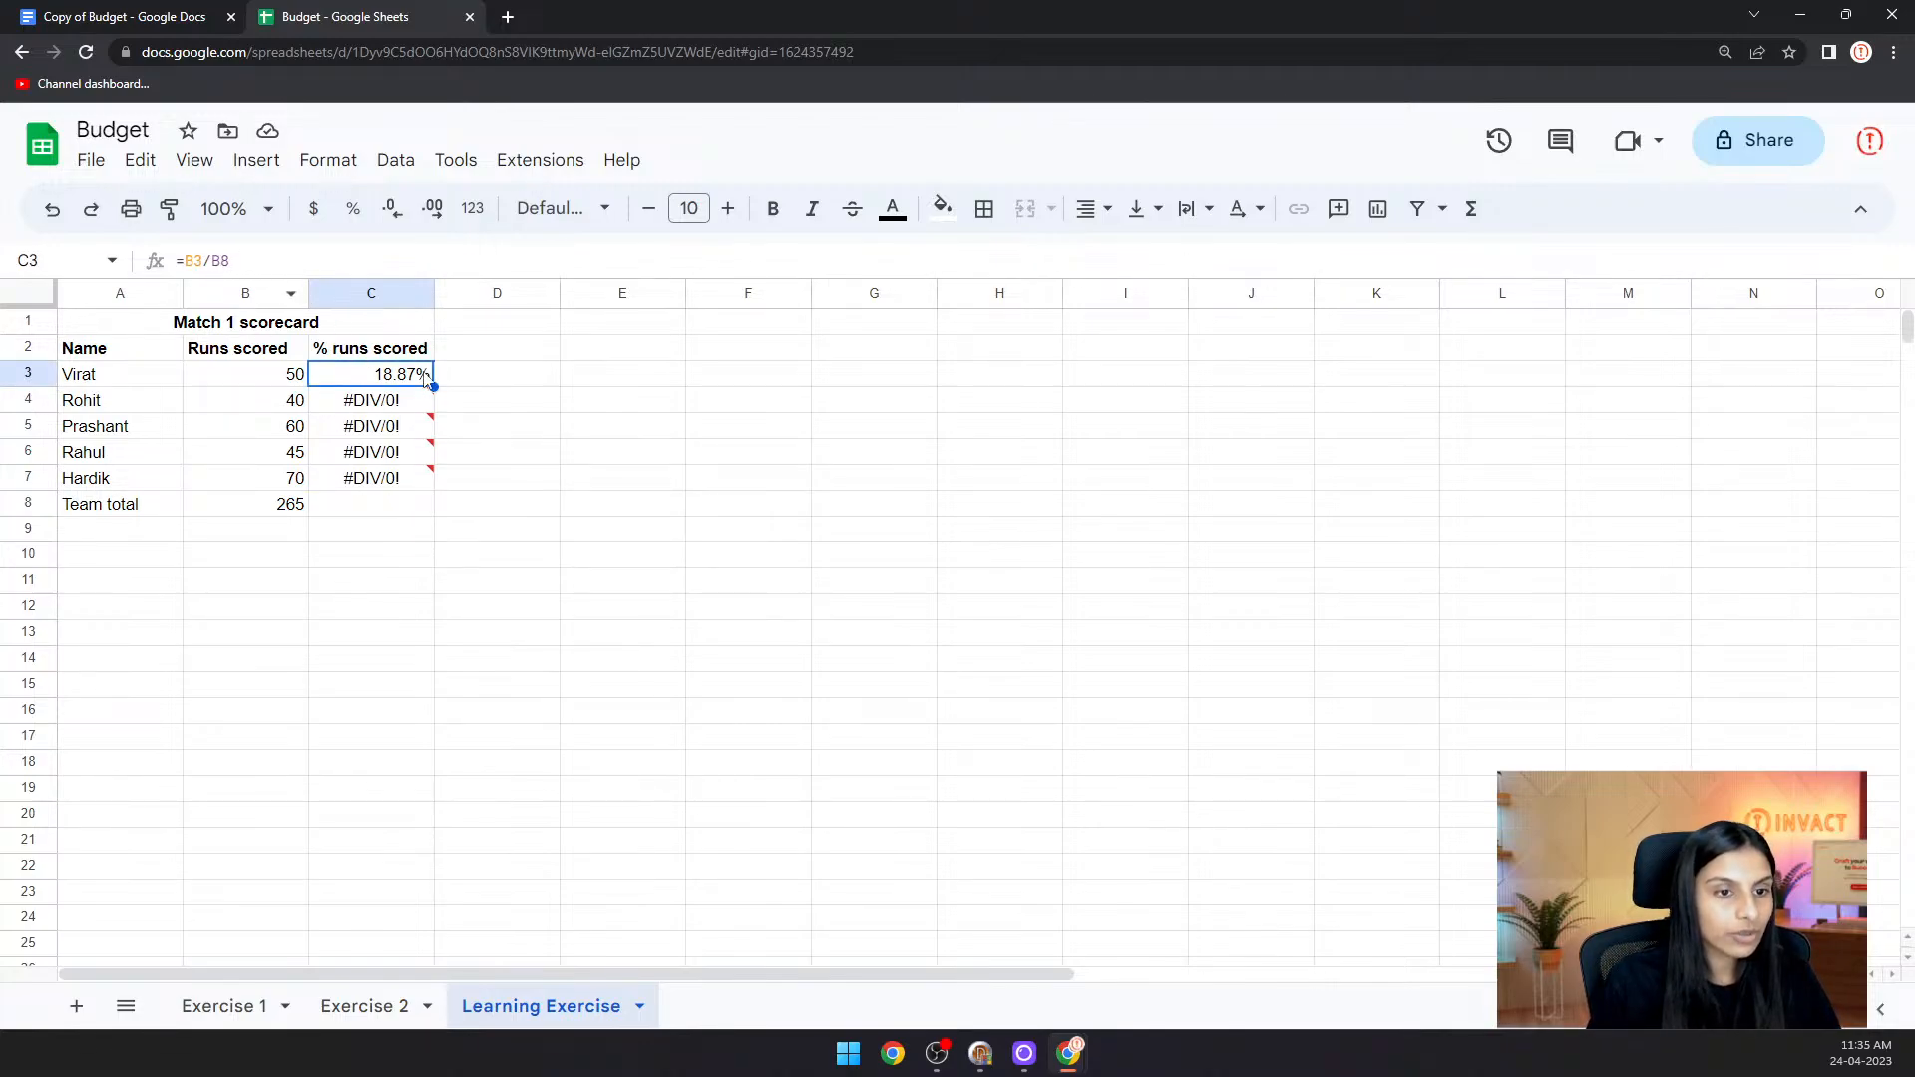
left_click(389, 404)
left_click(390, 435)
left_click(390, 454)
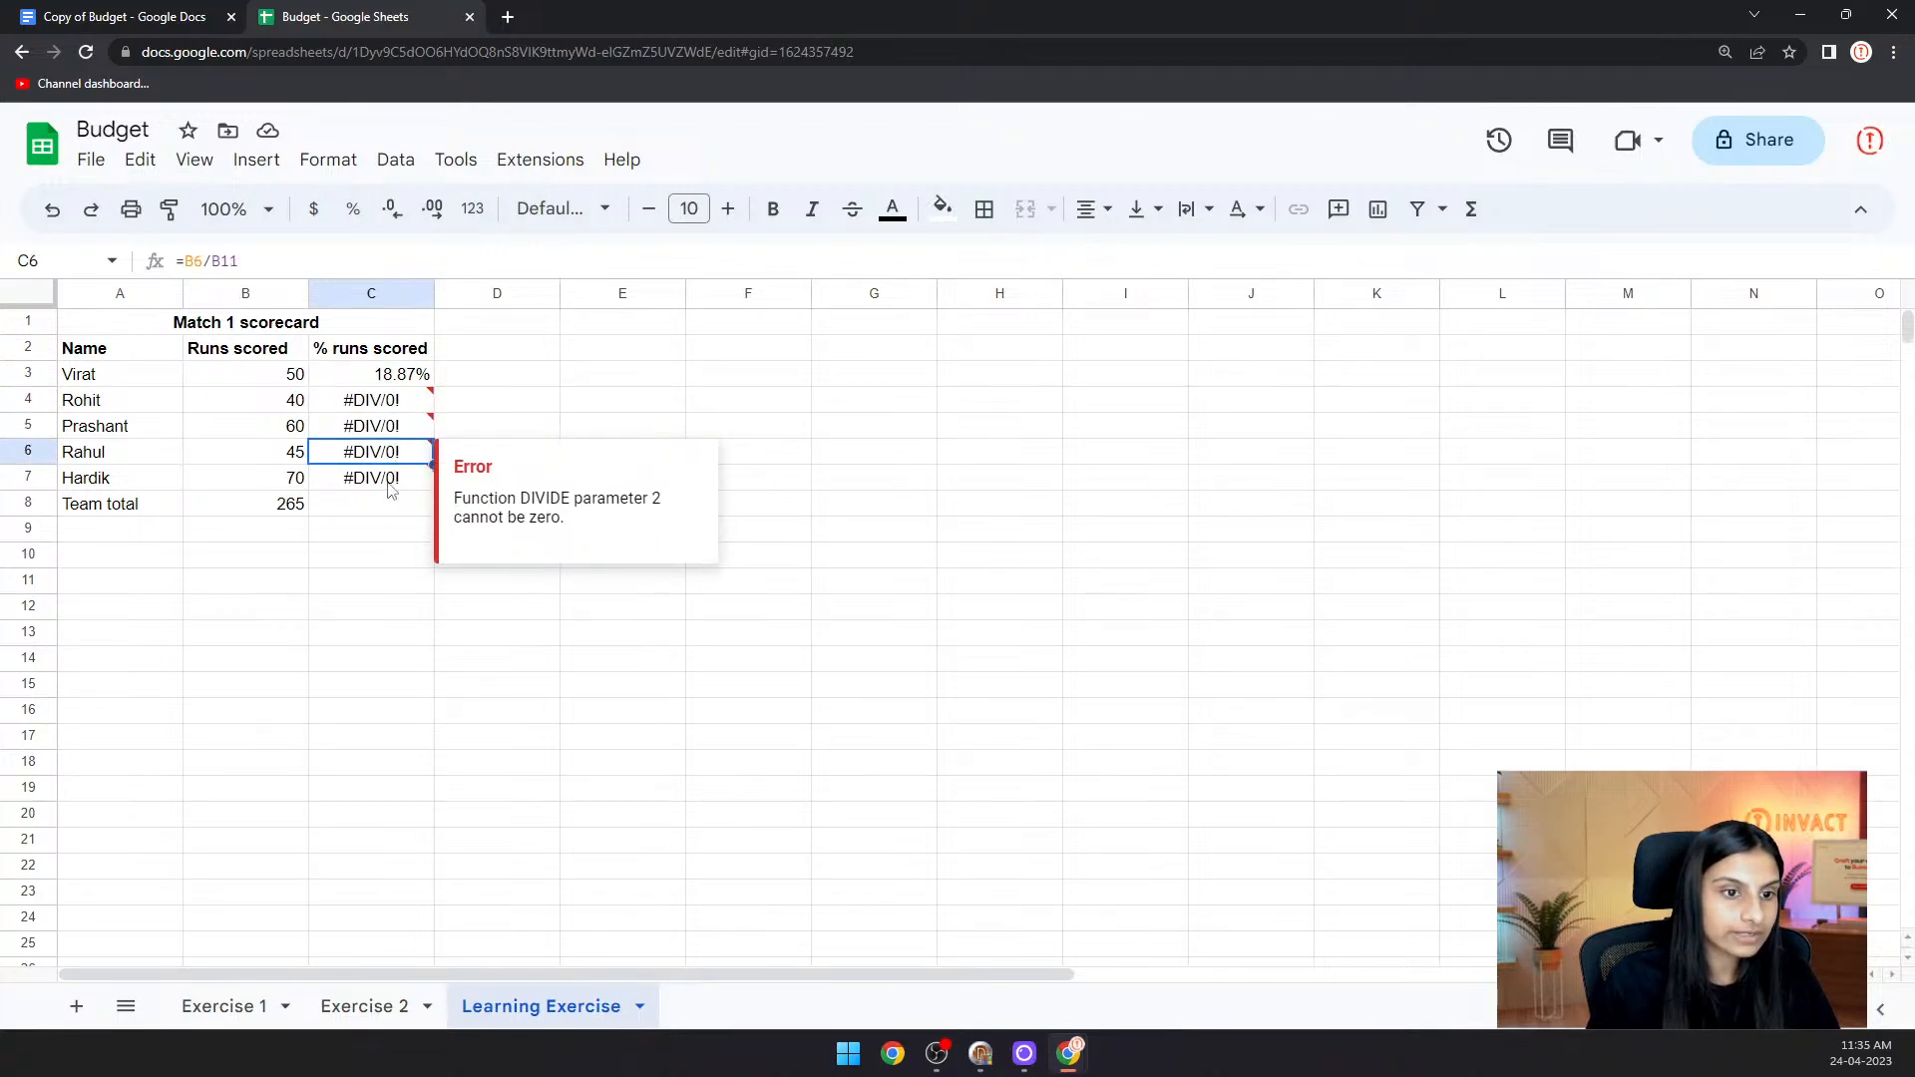
left_click(391, 485)
- Change the formula in C3 to =B3/$B$8 so the team total reference is absolute
left_click(393, 376)
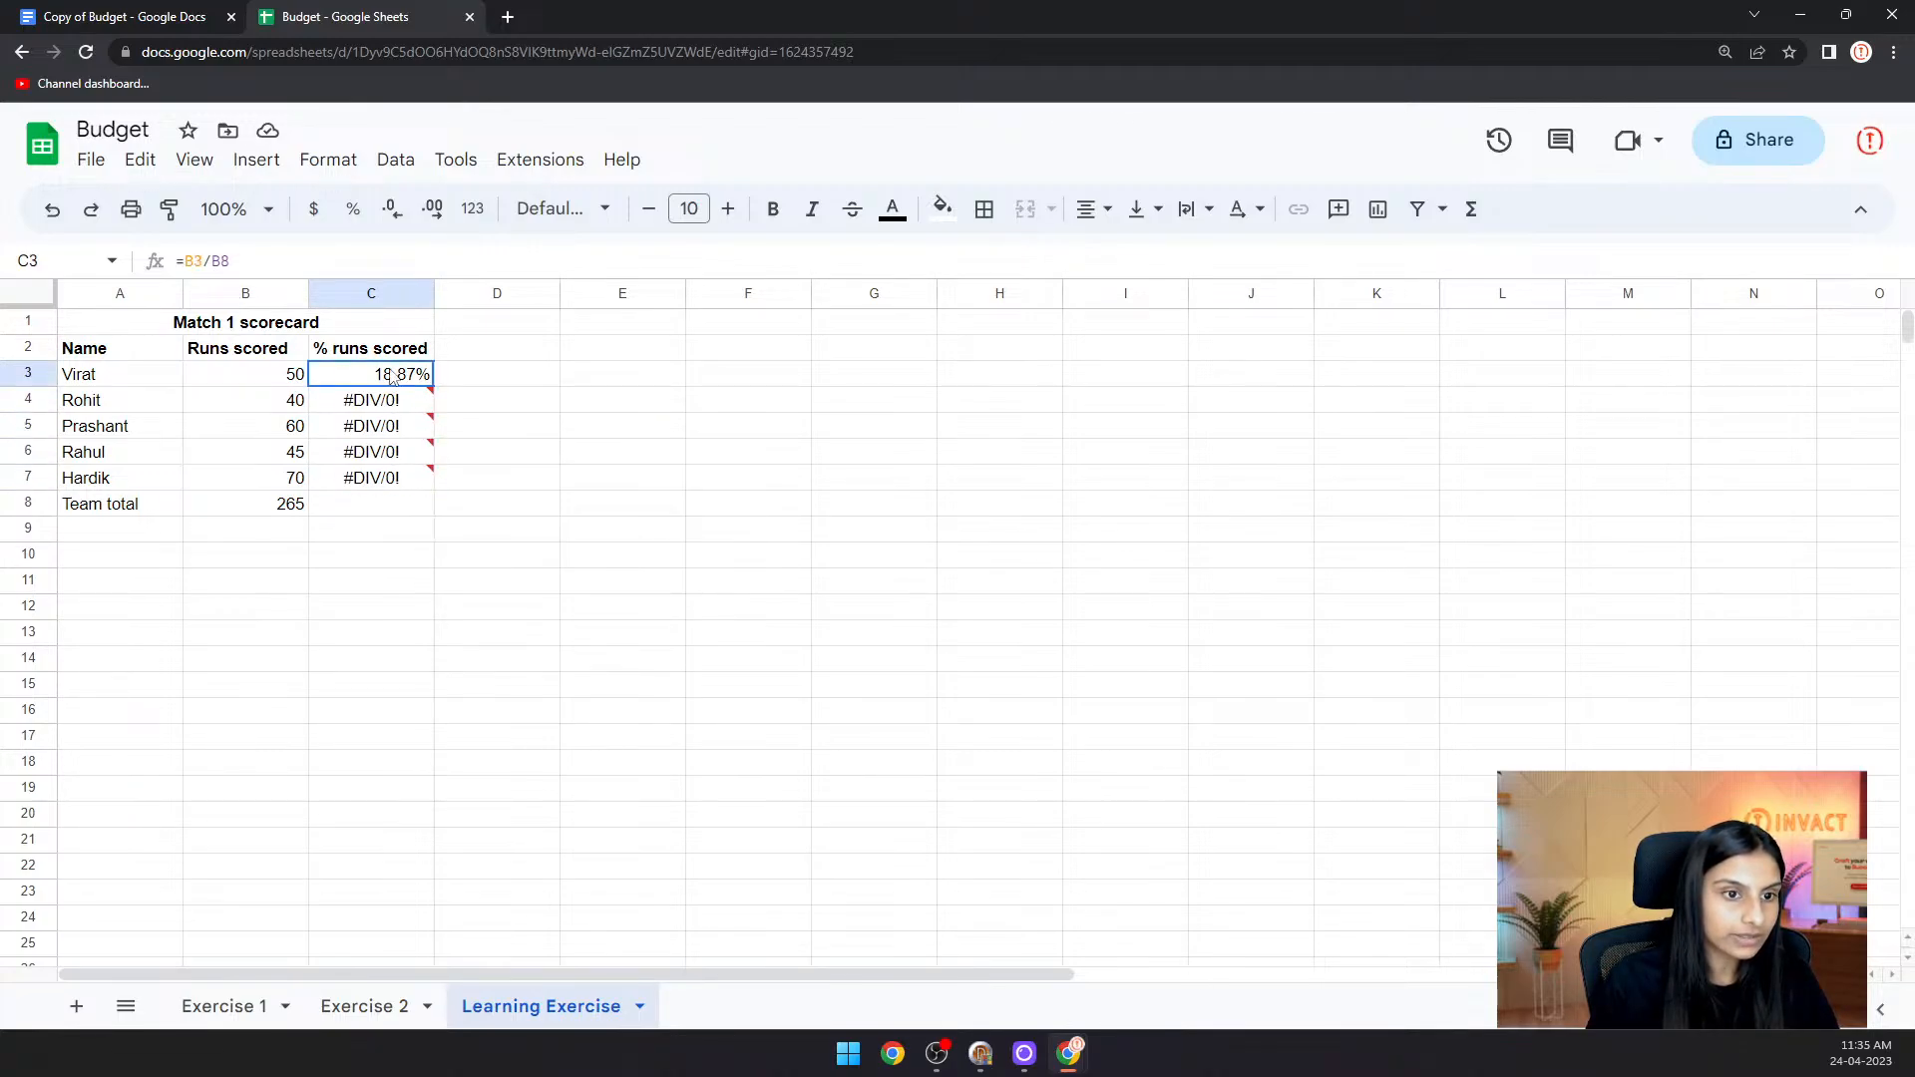
left_click(216, 260)
type("$")
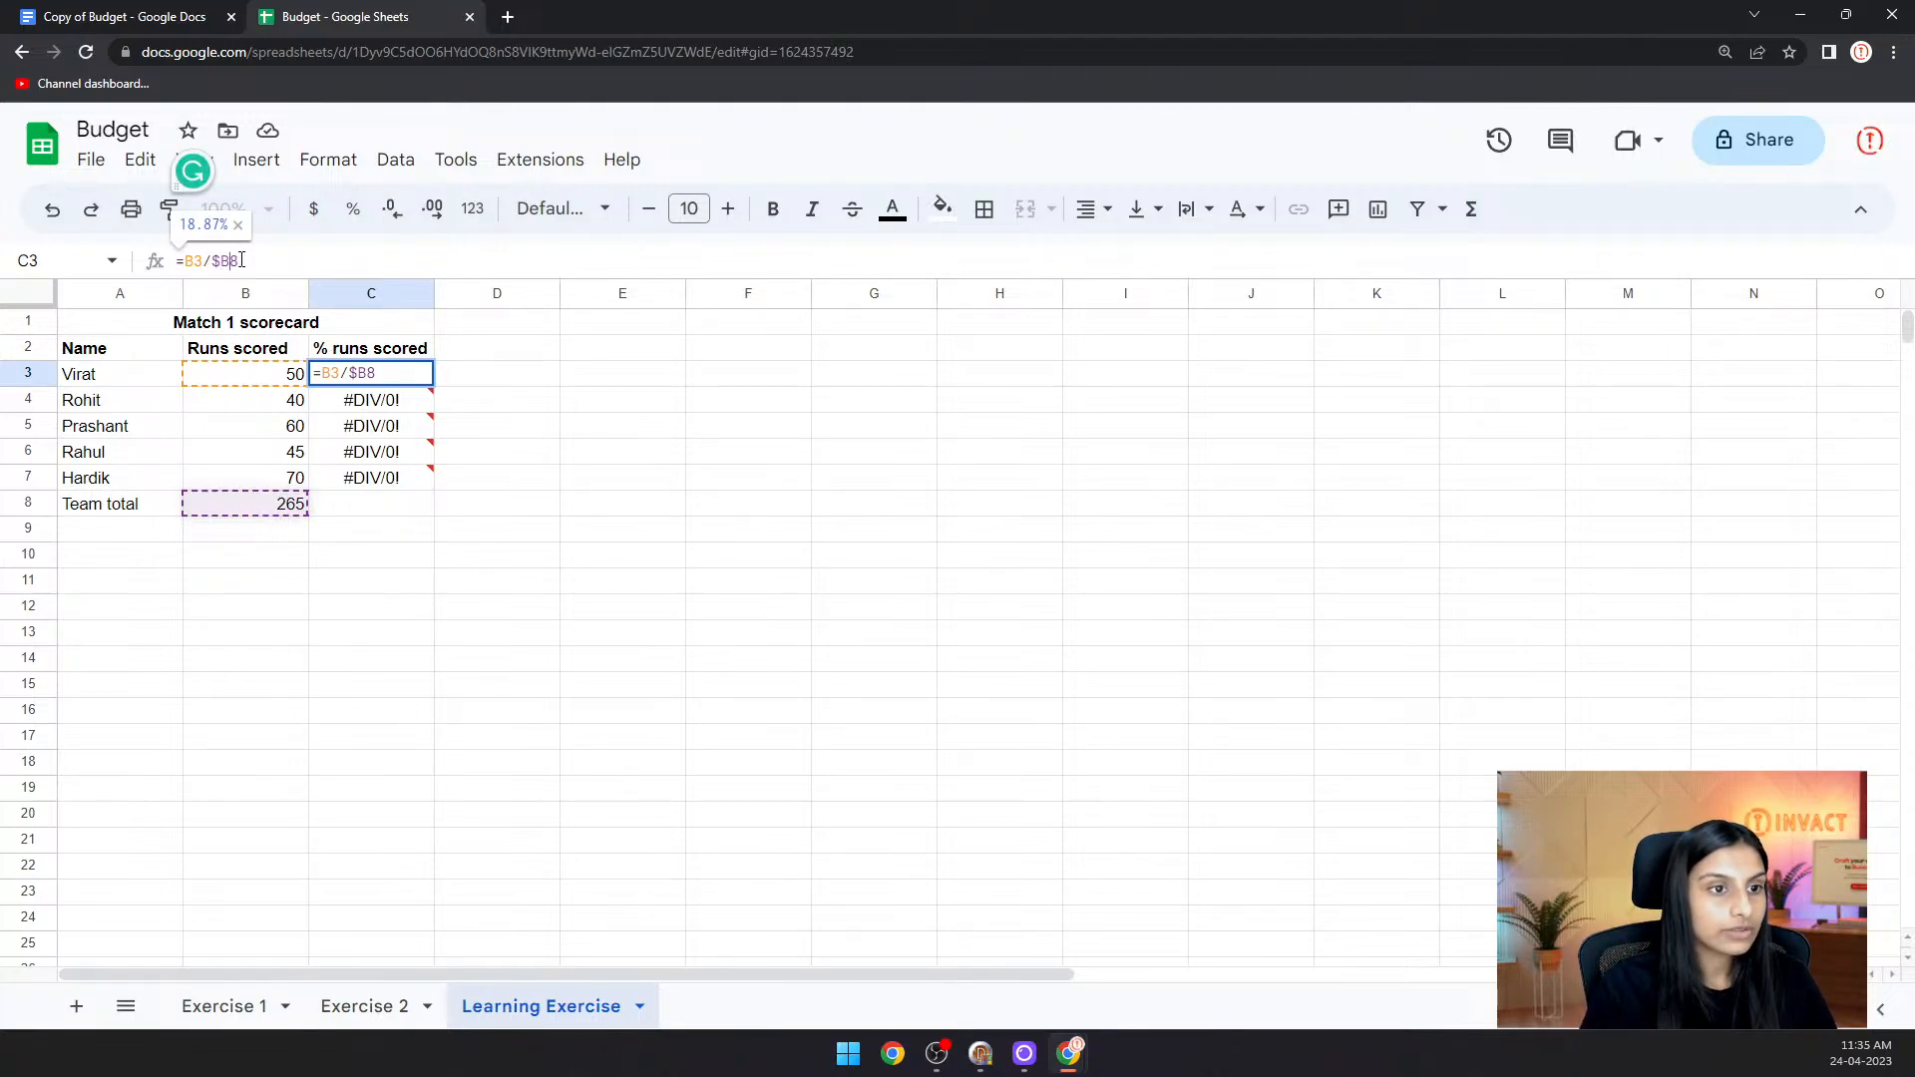
key("Right")
type("$")
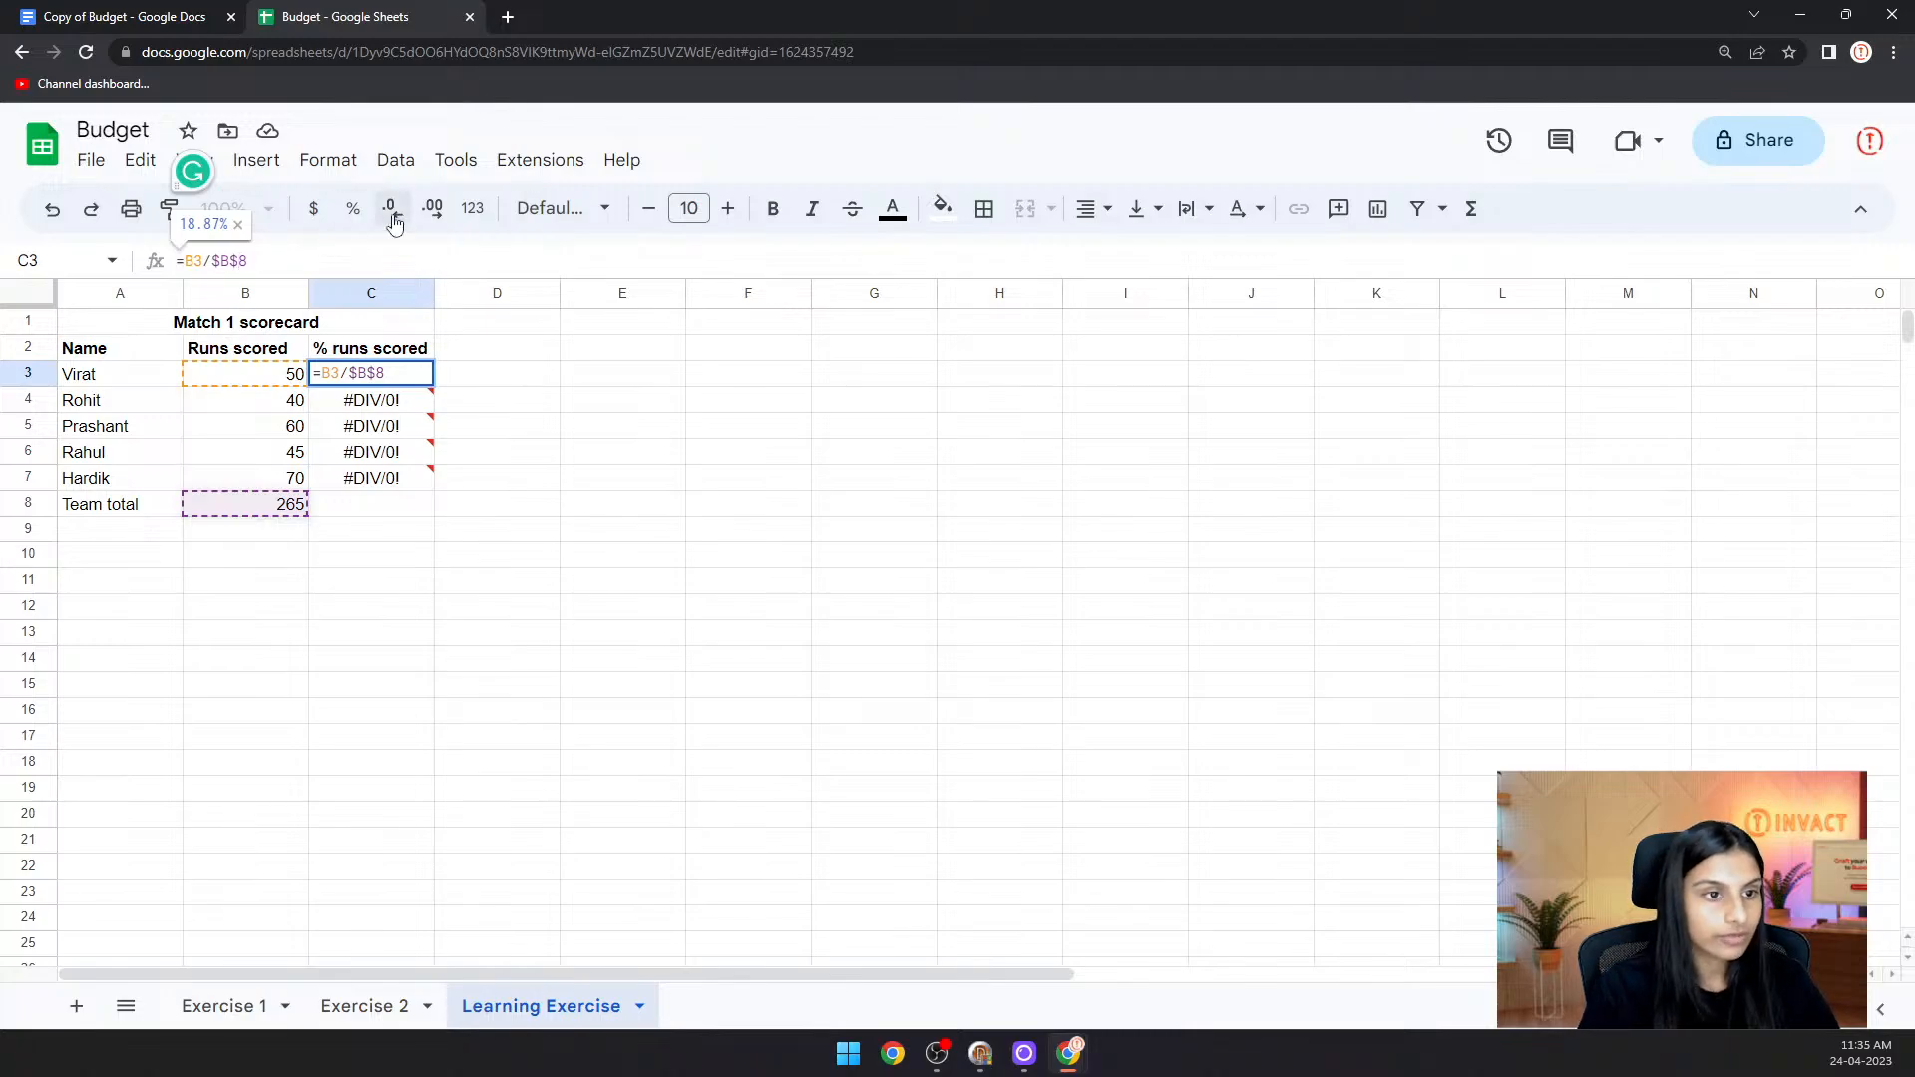
key("Return")
- Fill the absolute-reference formula from C3 down through the Team total row in C8
left_click(424, 377)
left_click_drag(434, 386, 433, 485)
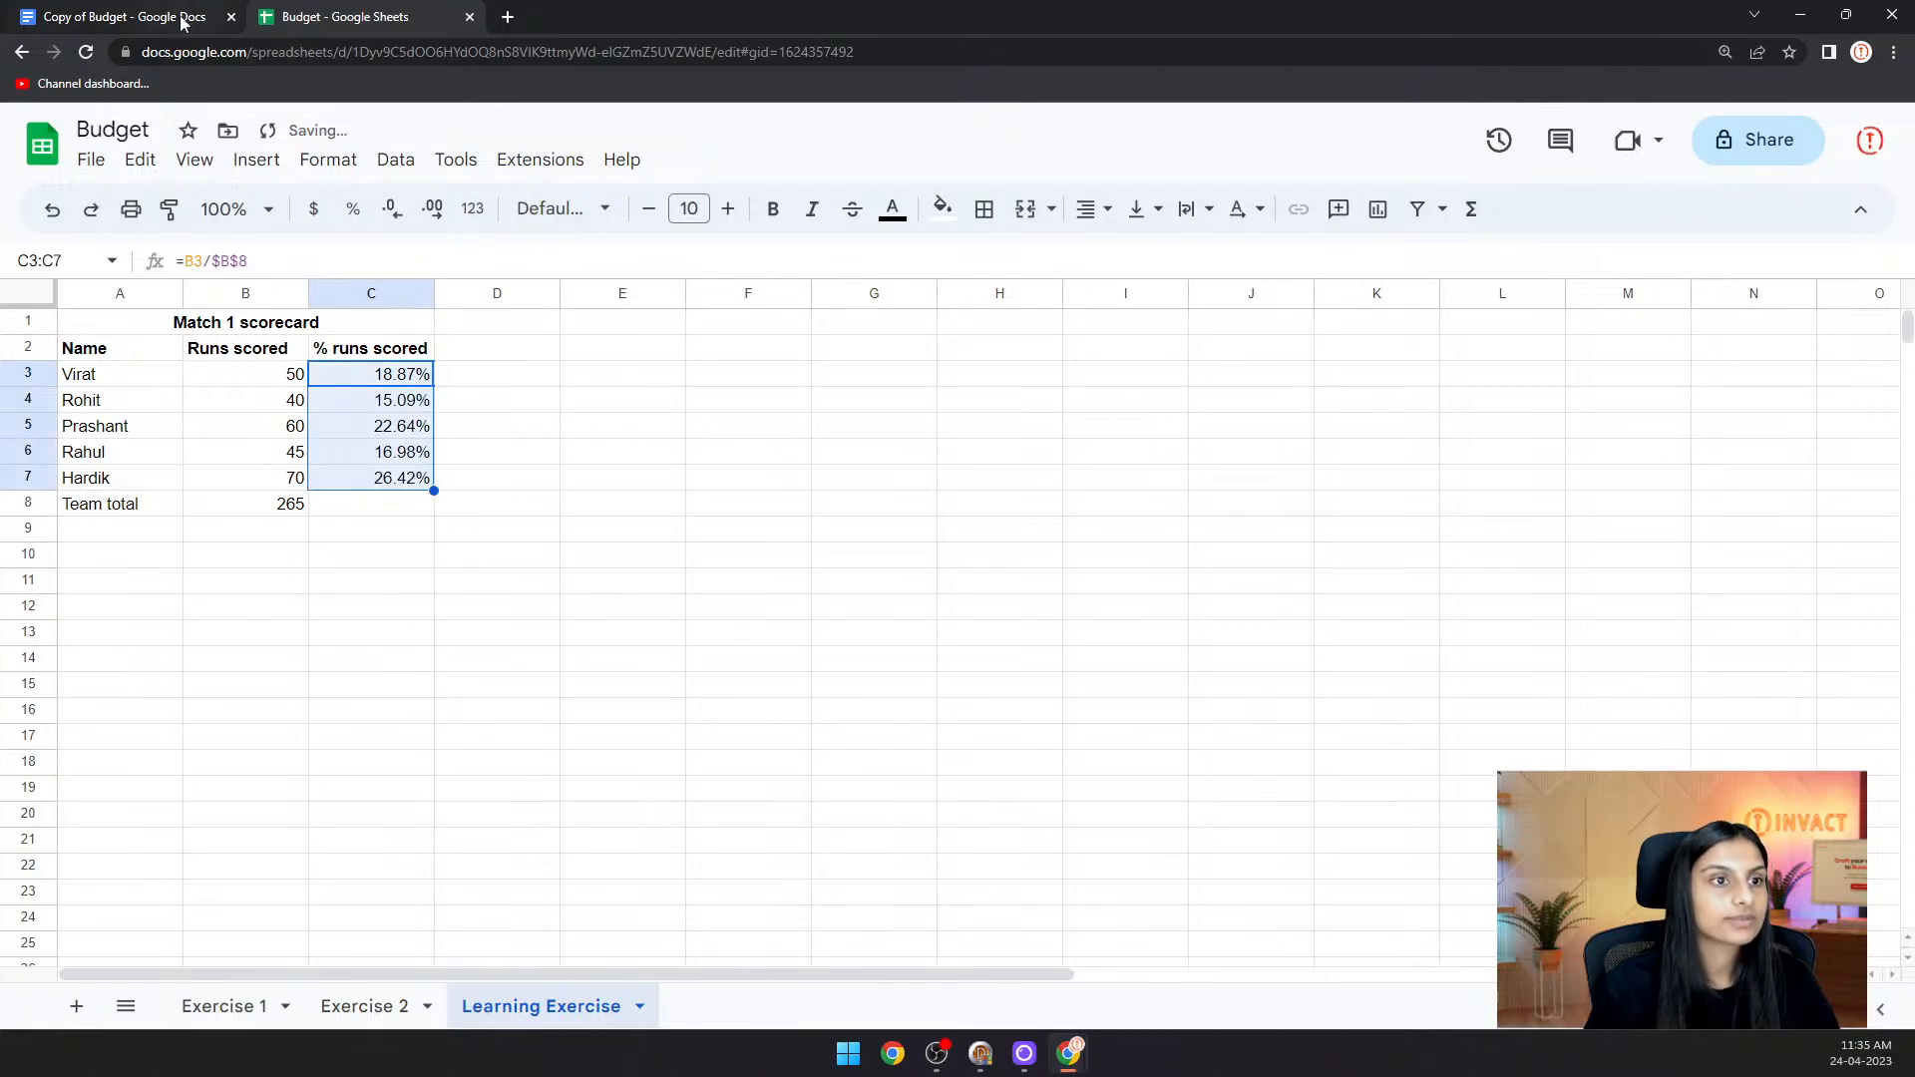
left_click_drag(436, 489, 433, 504)
left_click(514, 434)
- Switch to the Google Docs instructions and read the notes on how the $ sign fixes the B8 reference
left_click(154, 27)
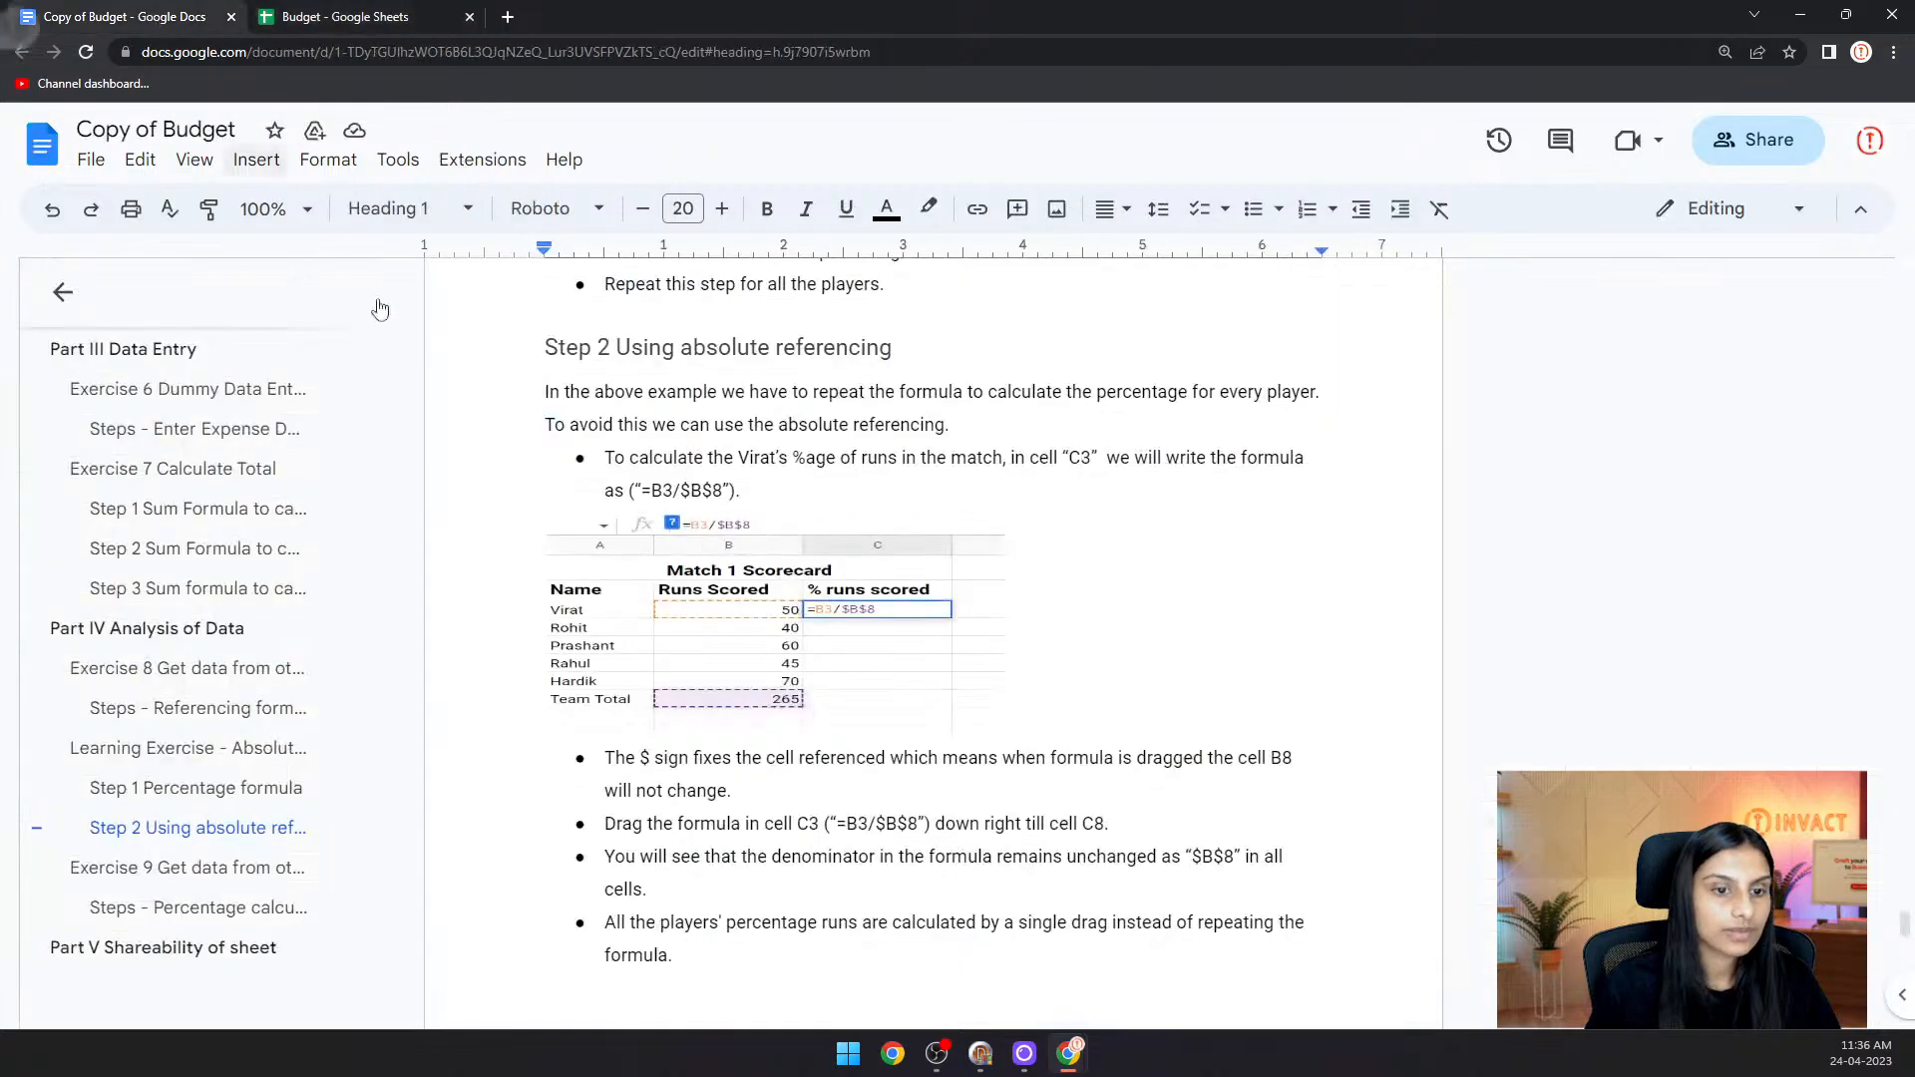
scroll(809, 589, "down", 2)
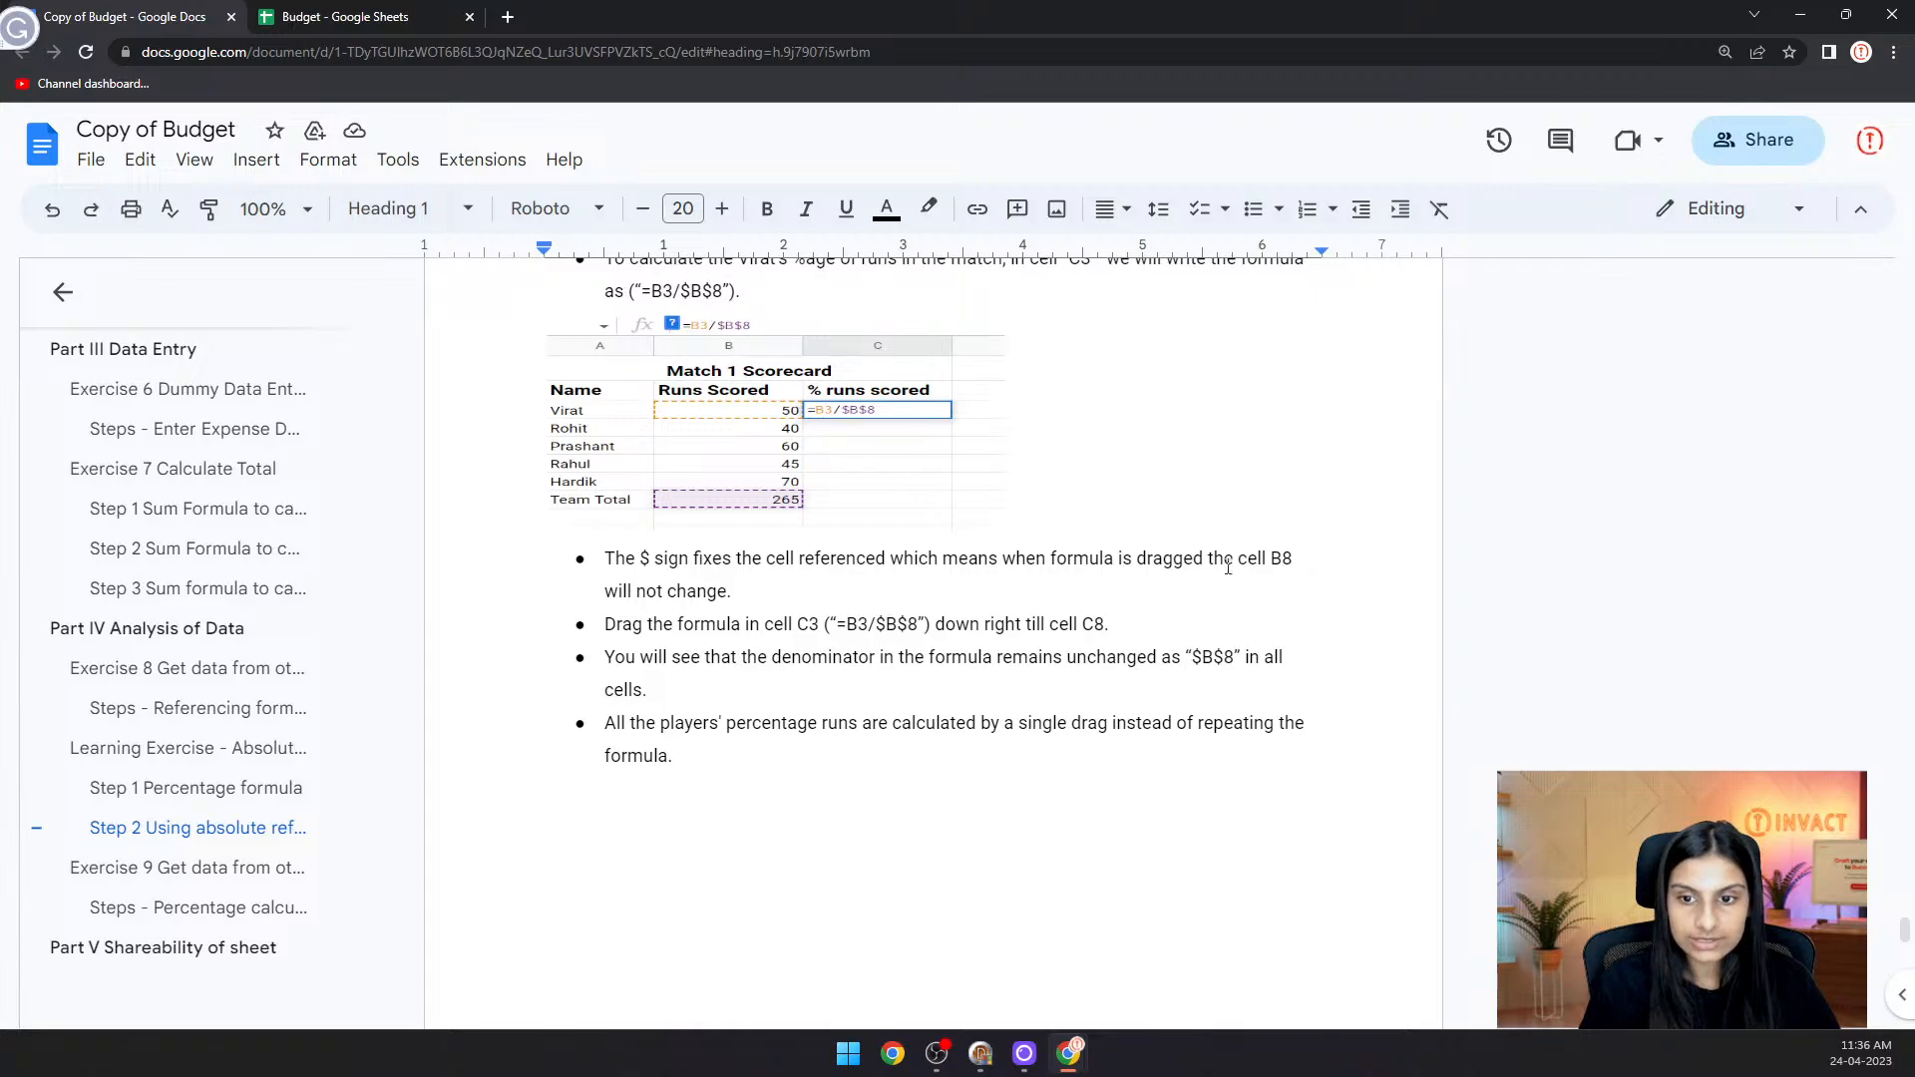
scroll(830, 592, "down", 1)
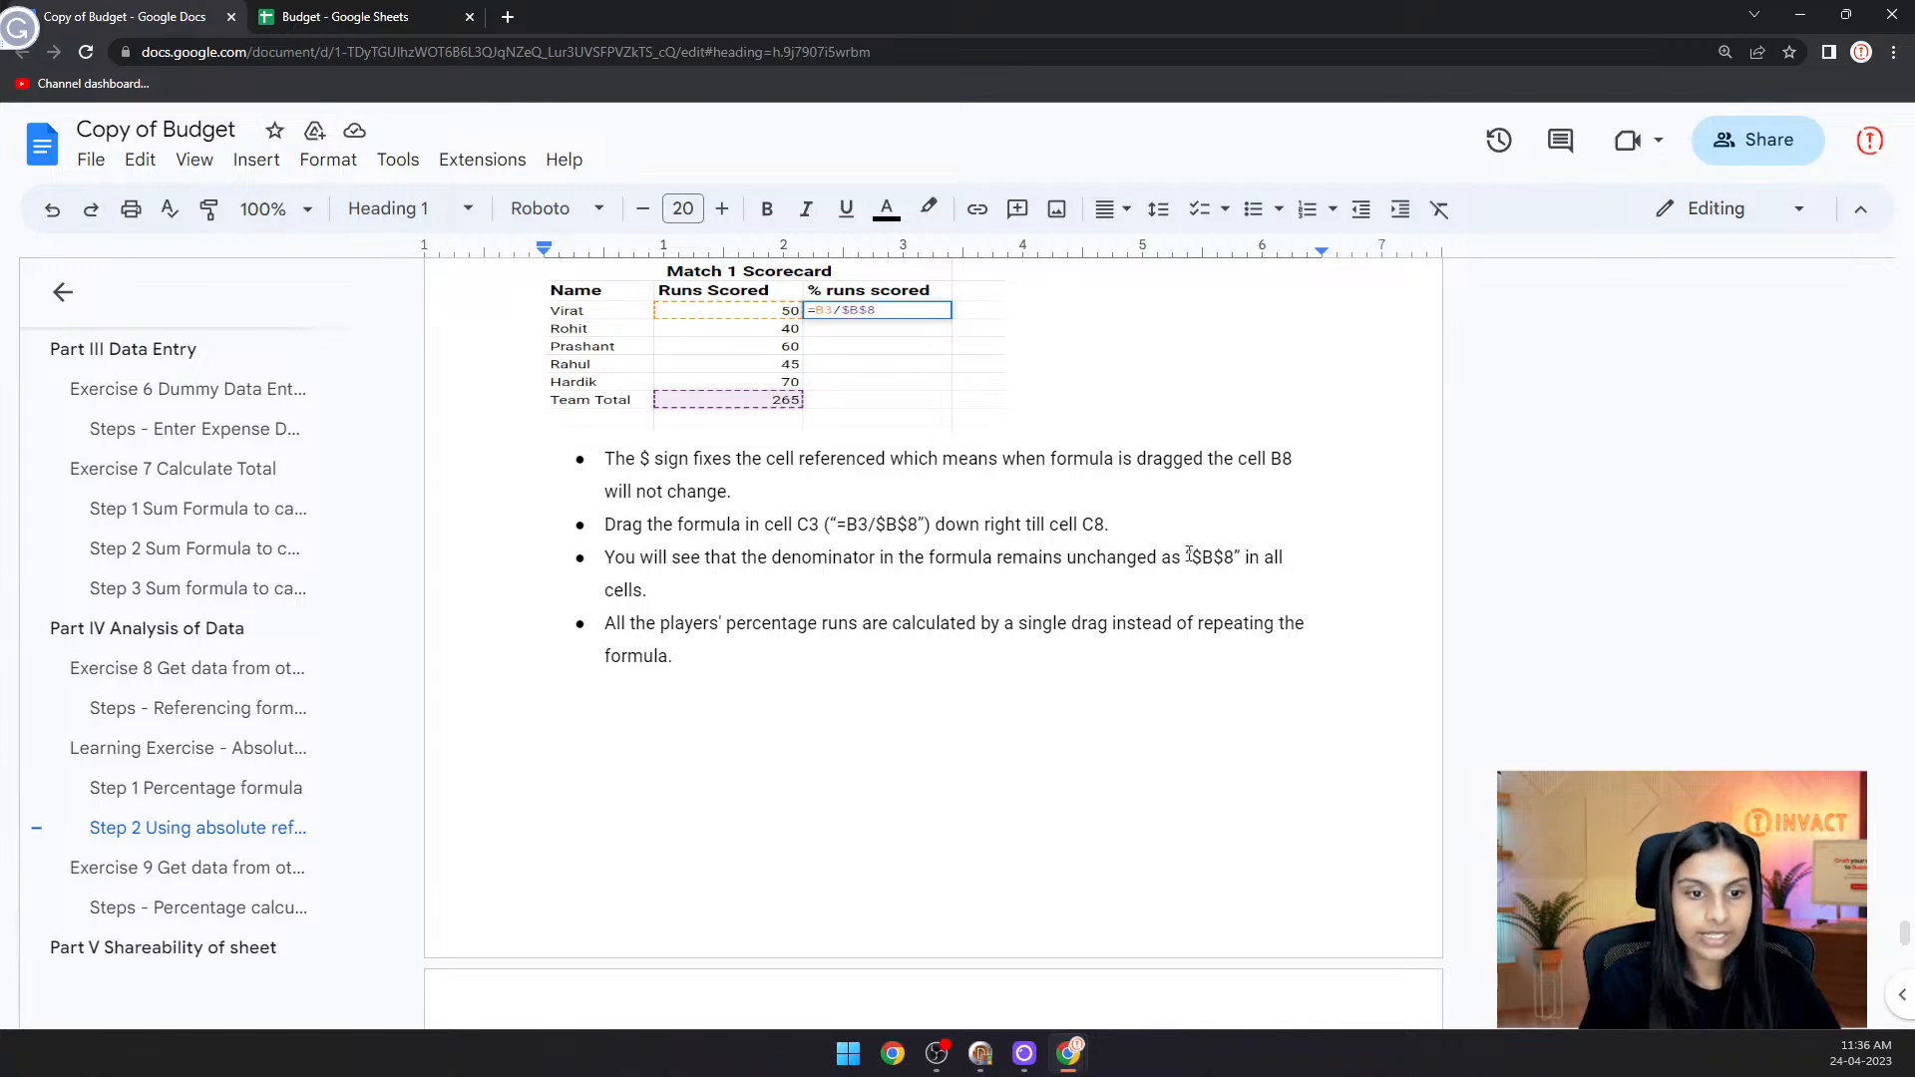
- Return to the Budget spreadsheet and check the denominator reference in the formulas of C3 through C7
left_click(335, 18)
left_click(369, 424)
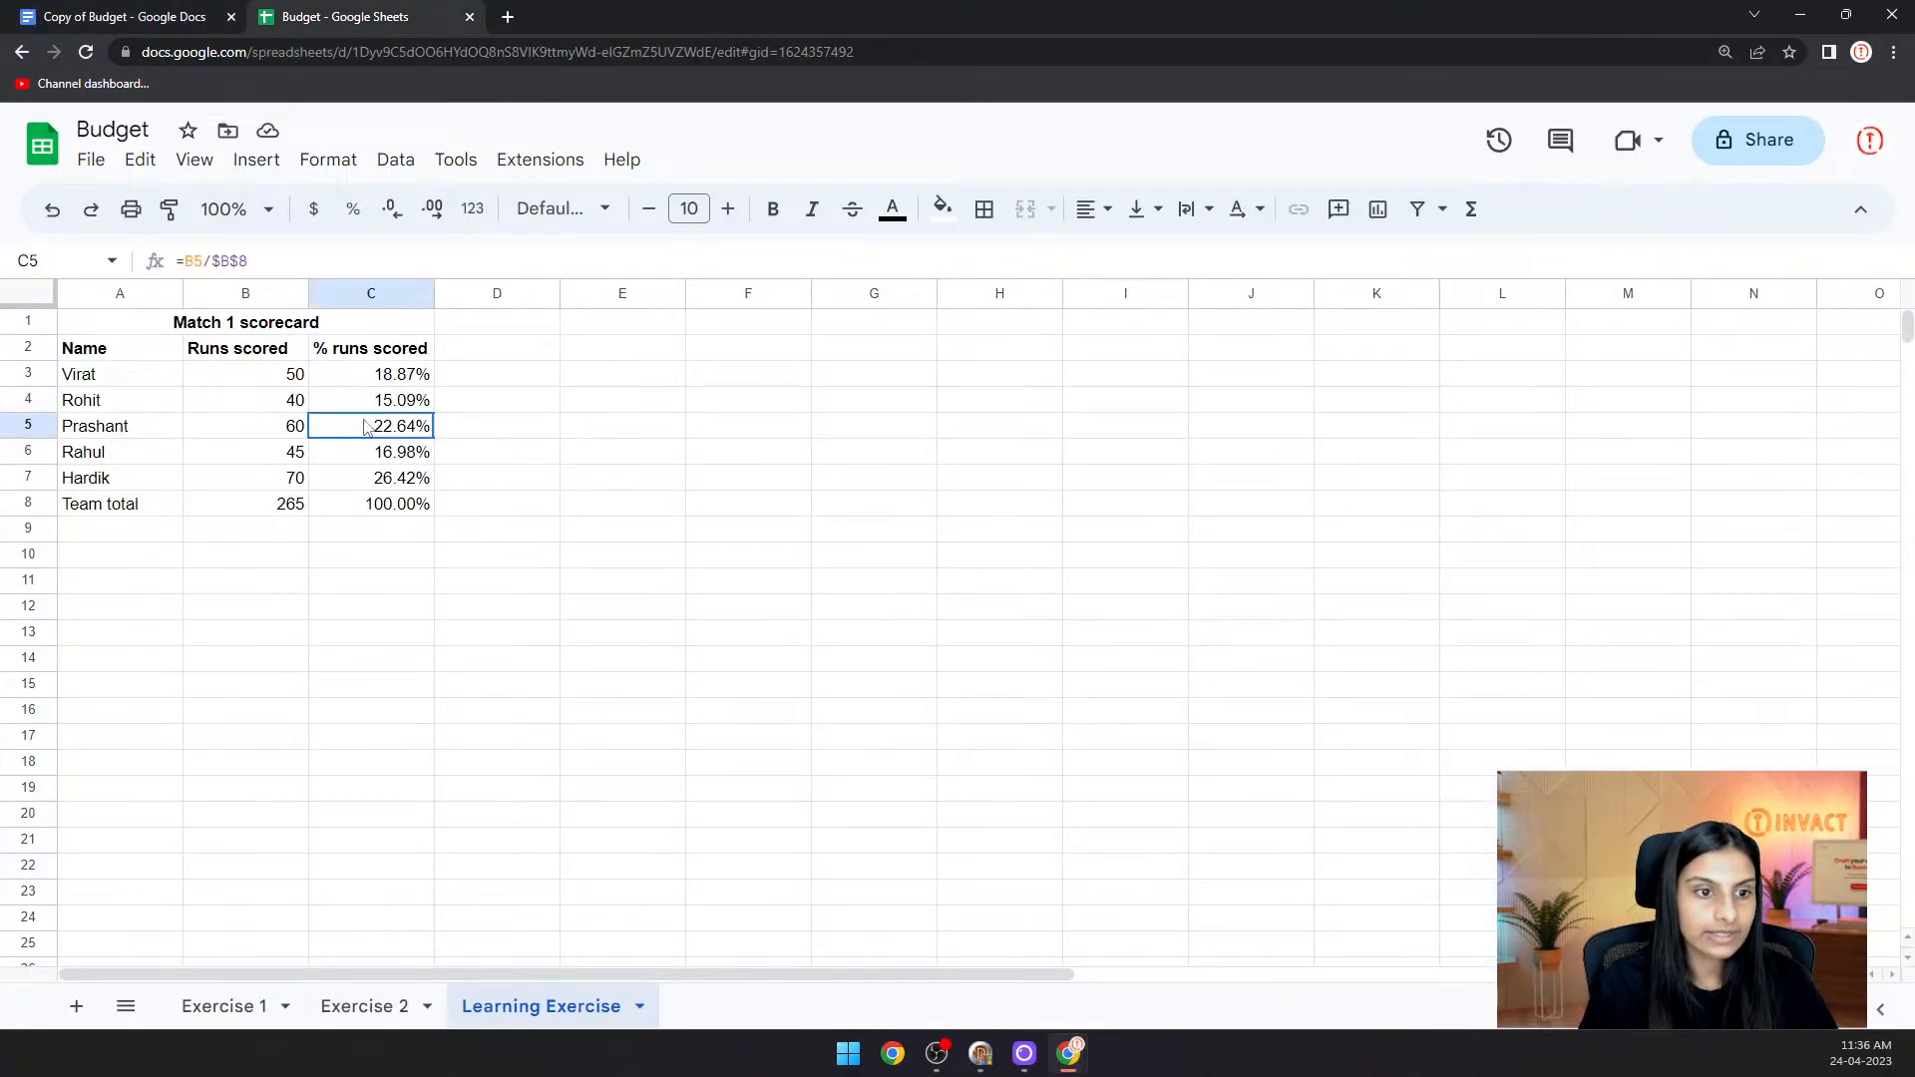
left_click(377, 457)
left_click(384, 486)
left_click(398, 429)
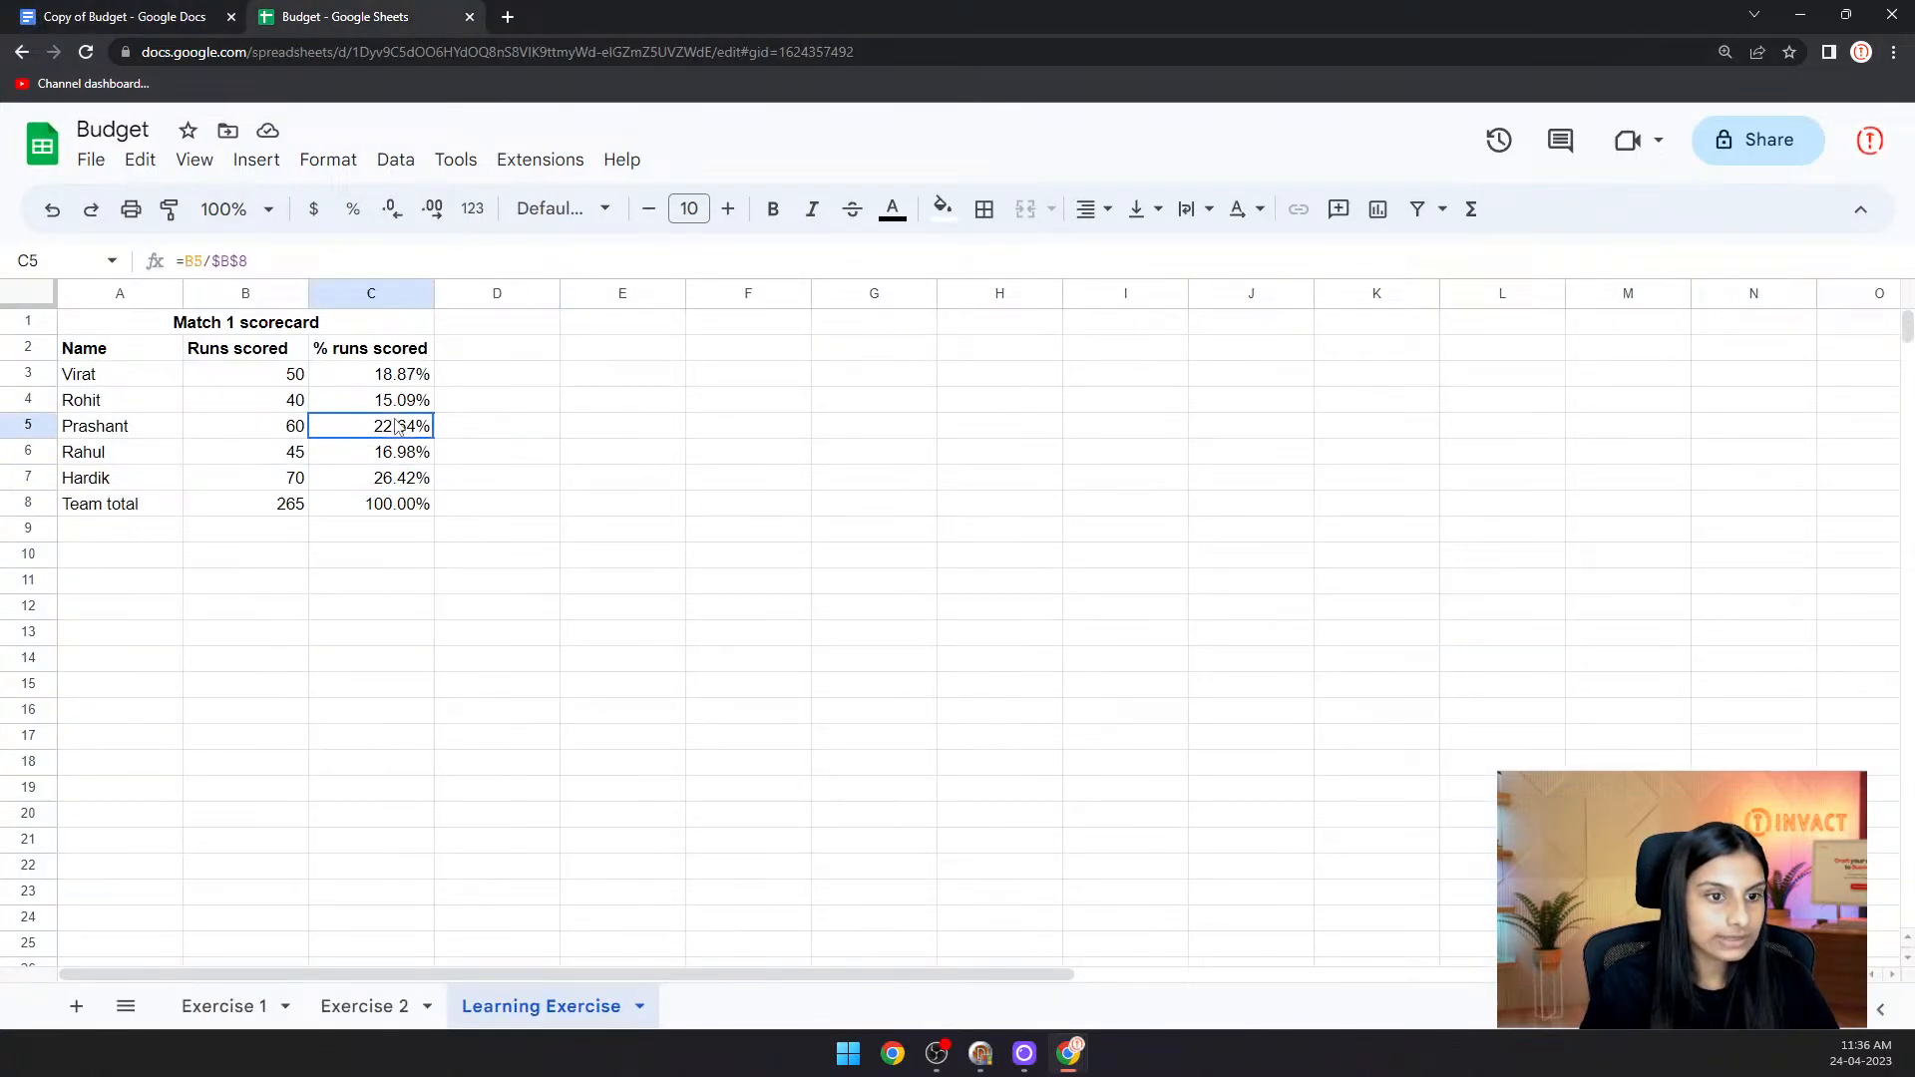
left_click(396, 406)
left_click(389, 382)
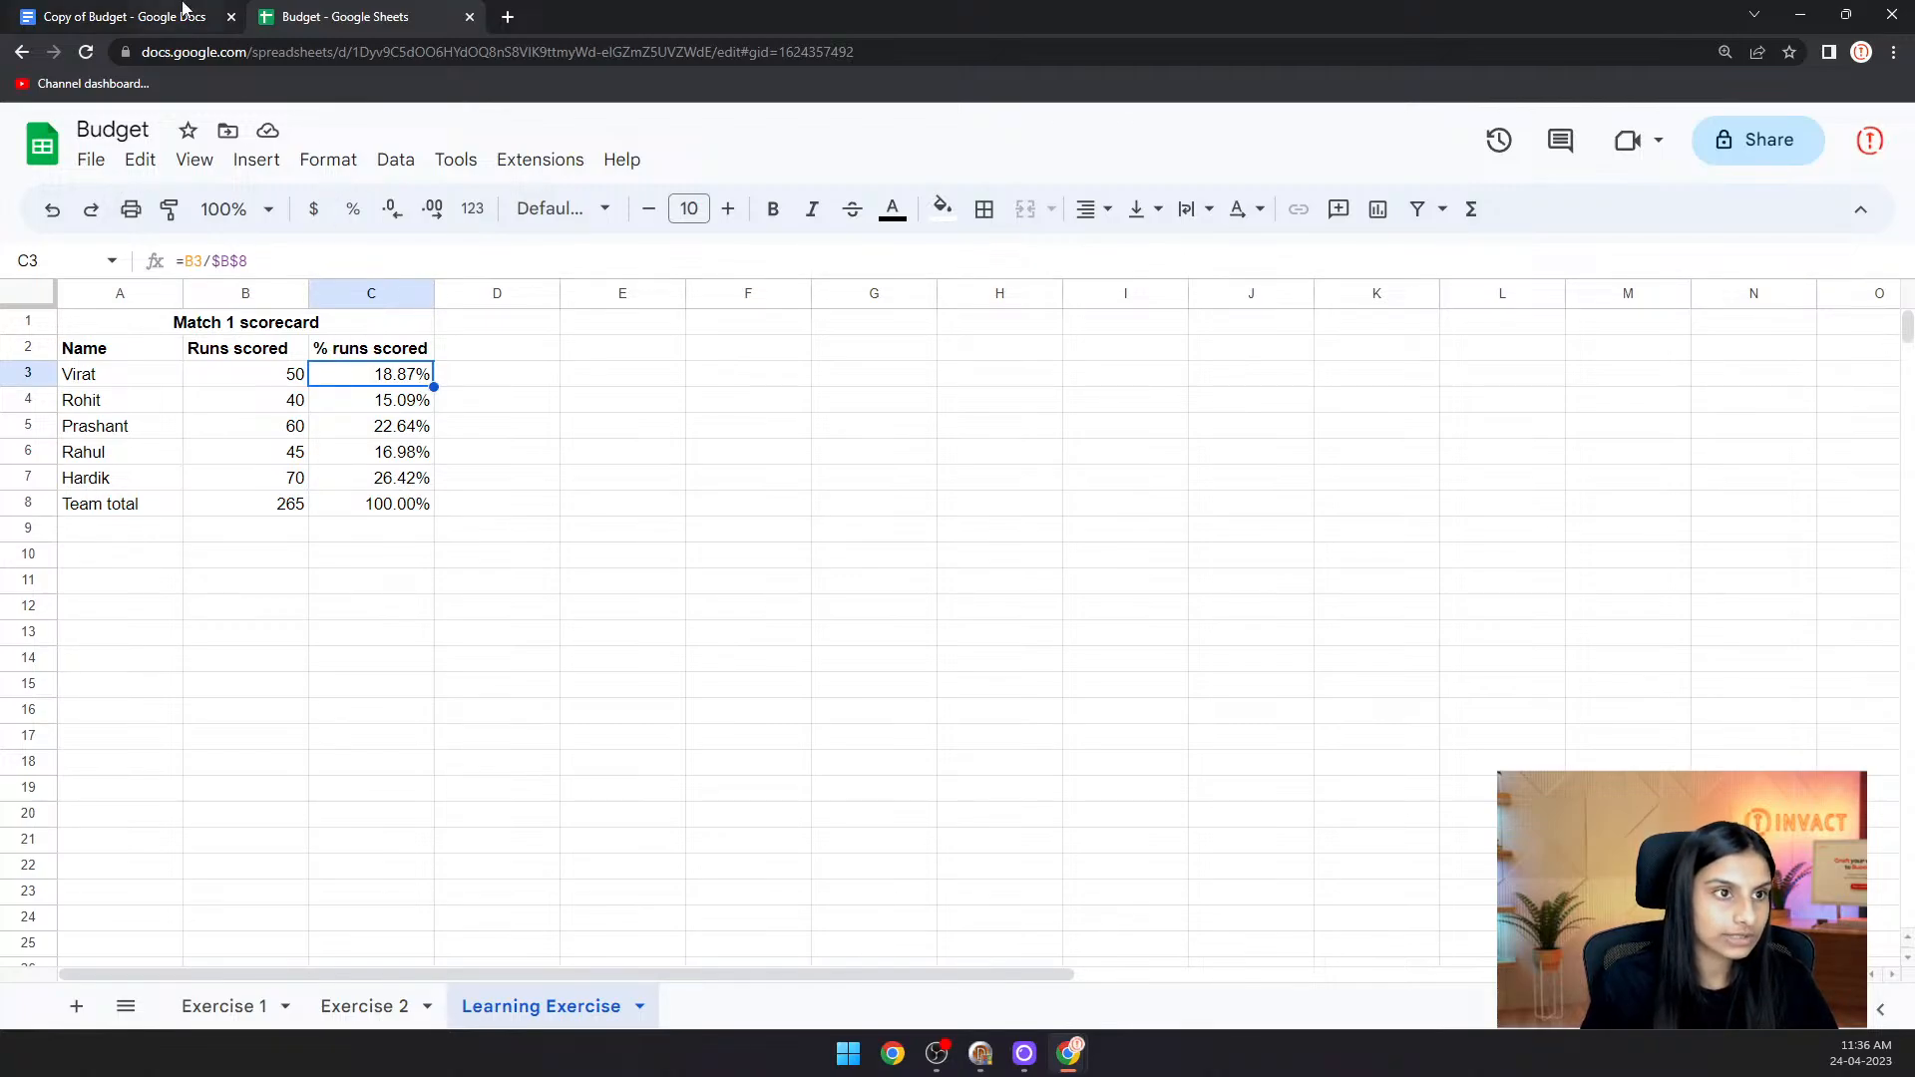
- Switch to the instructions document and read the Exercise 9 section on percentage calculation with absolute referencing
left_click(150, 17)
scroll(859, 625, "down", 1)
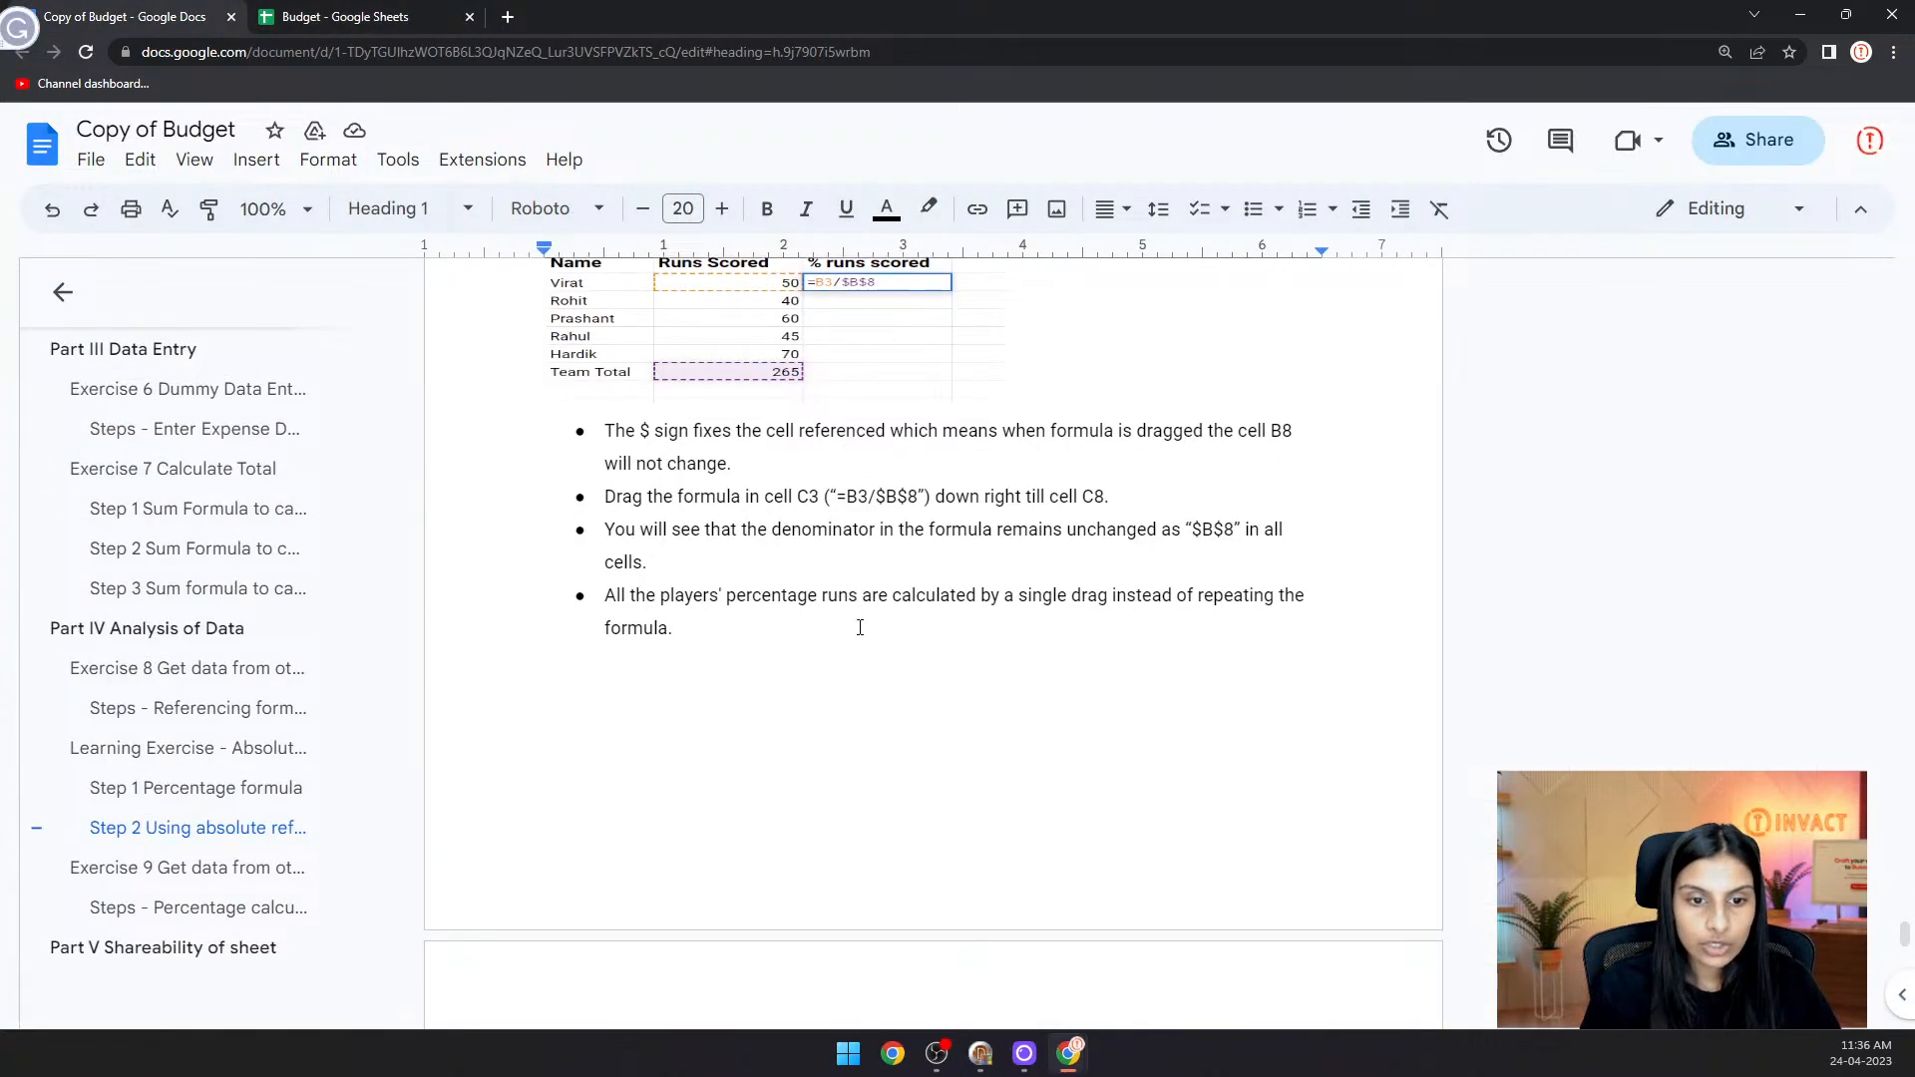
scroll(895, 614, "down", 2)
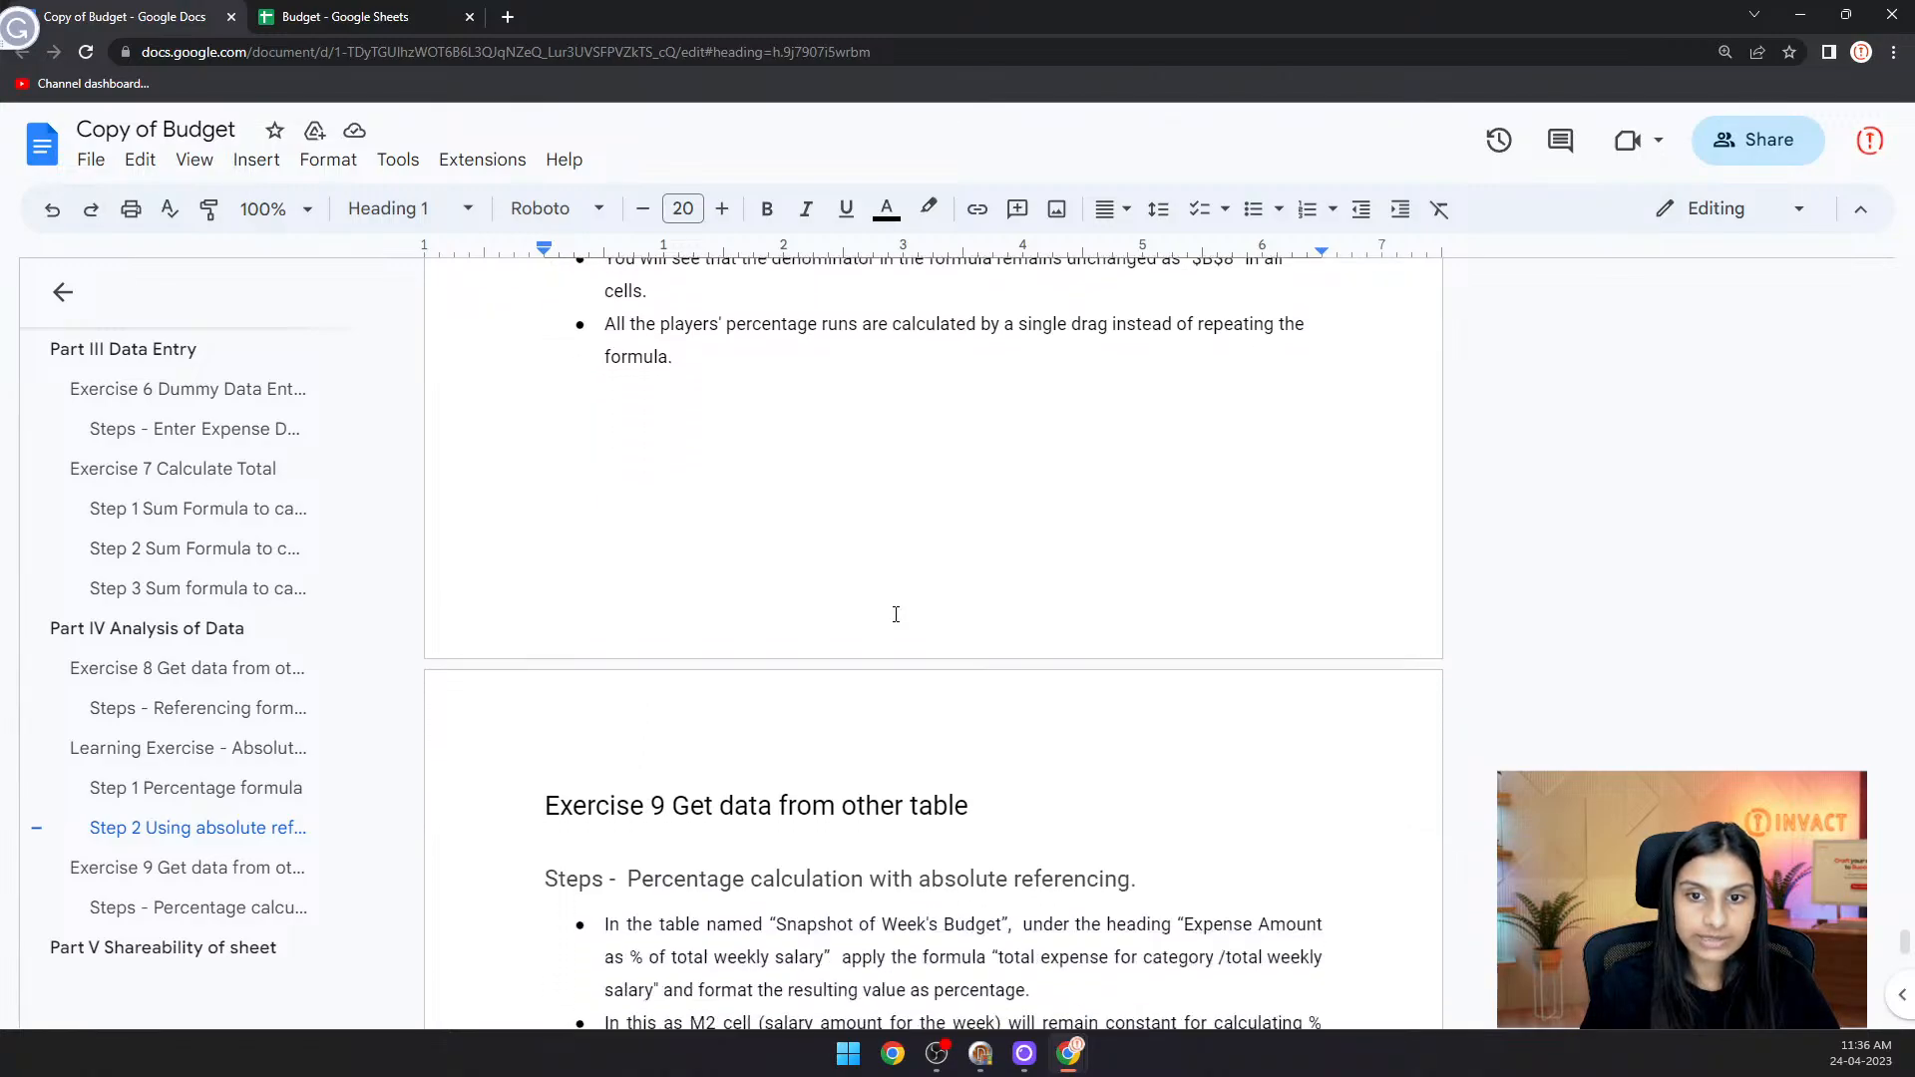
scroll(895, 614, "down", 5)
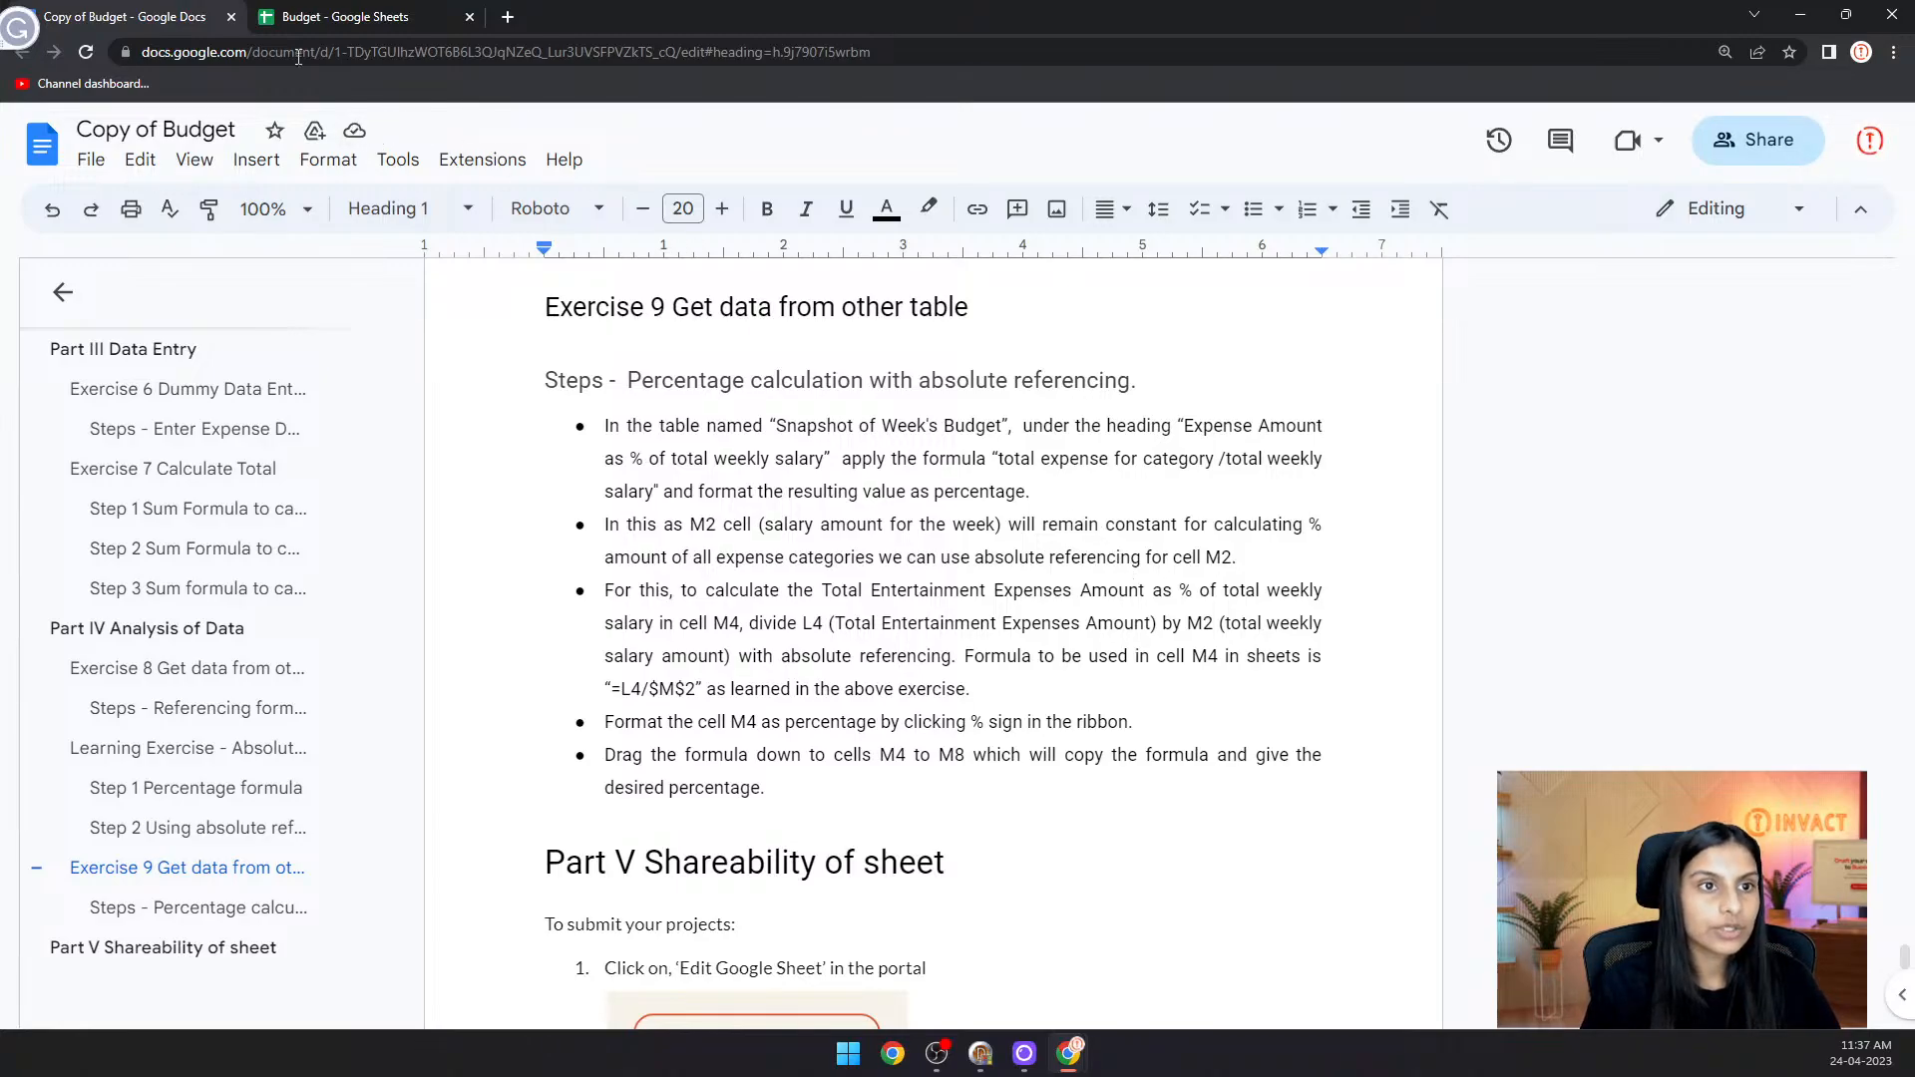
- Open the Exercise 1 sheet of the Budget spreadsheet and examine the Total Entertainment expenses percentage formula in M4
left_click(329, 16)
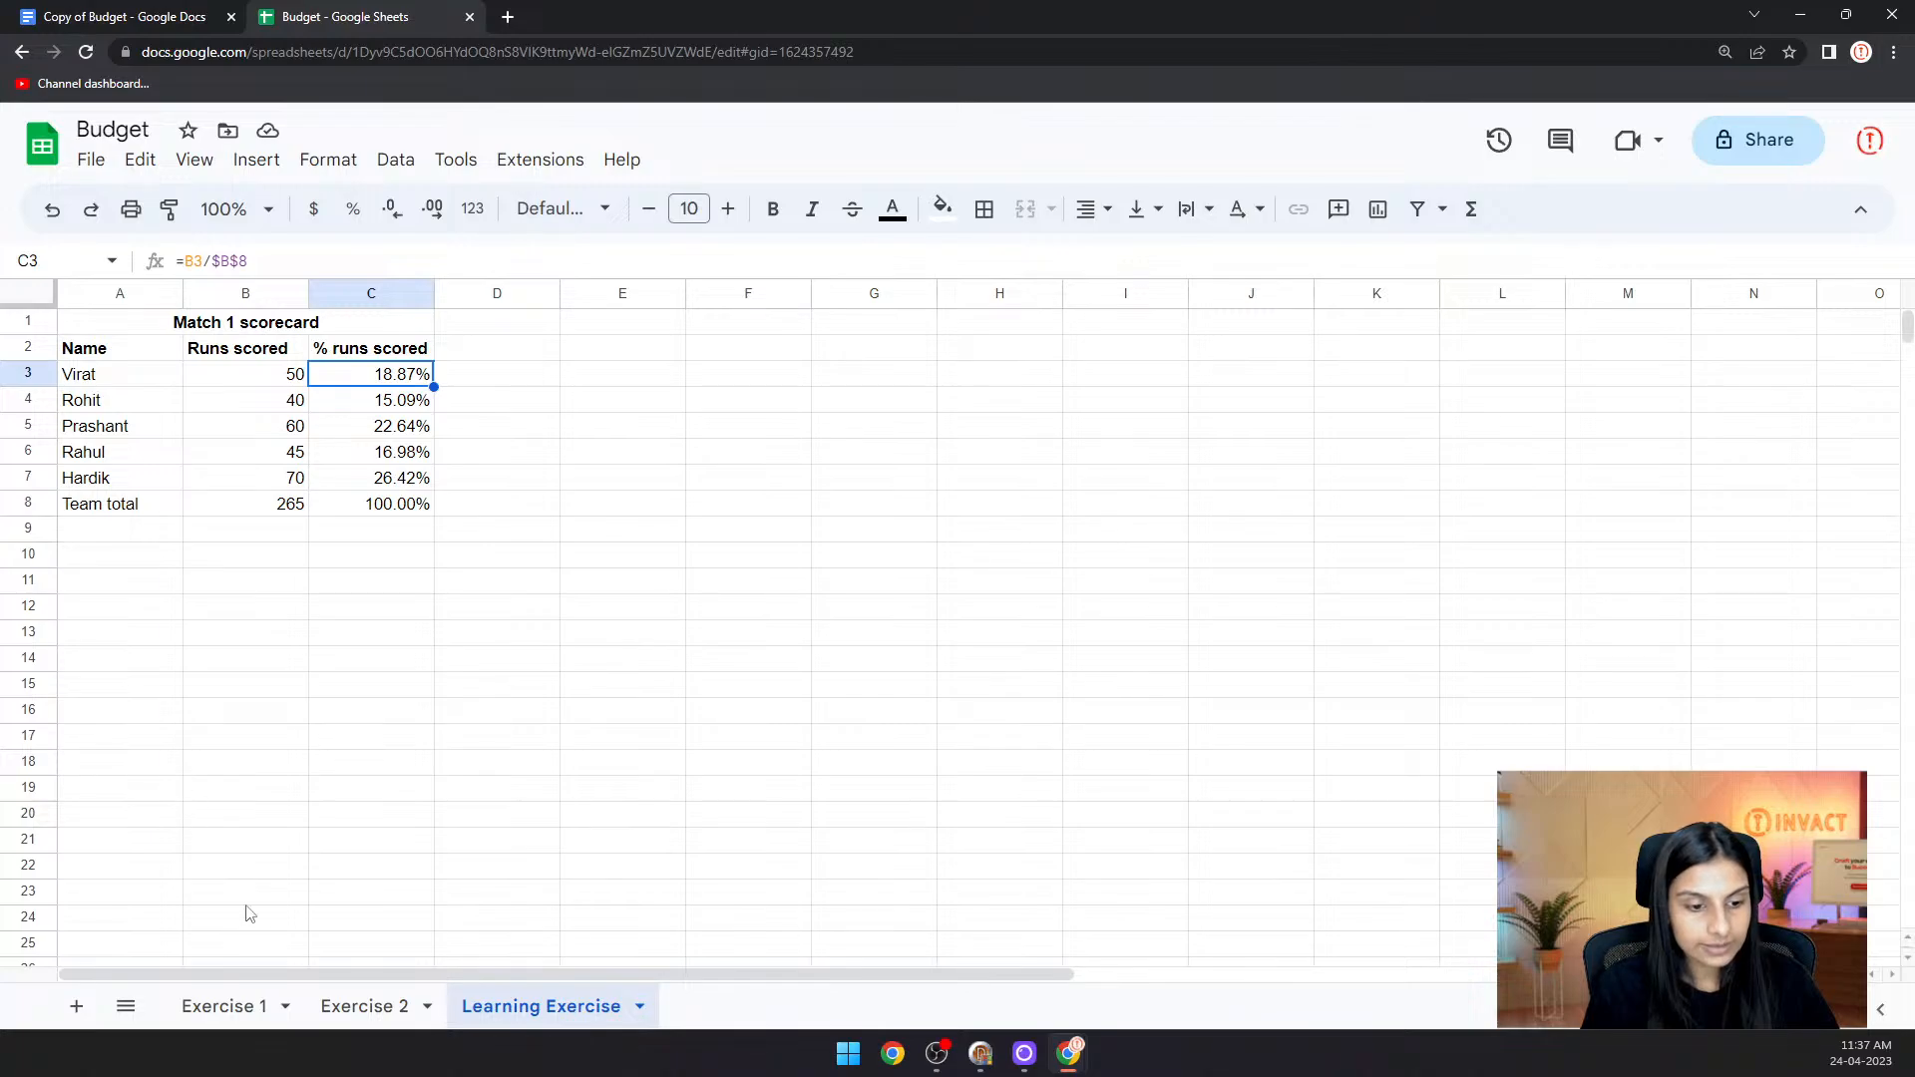
left_click(220, 1009)
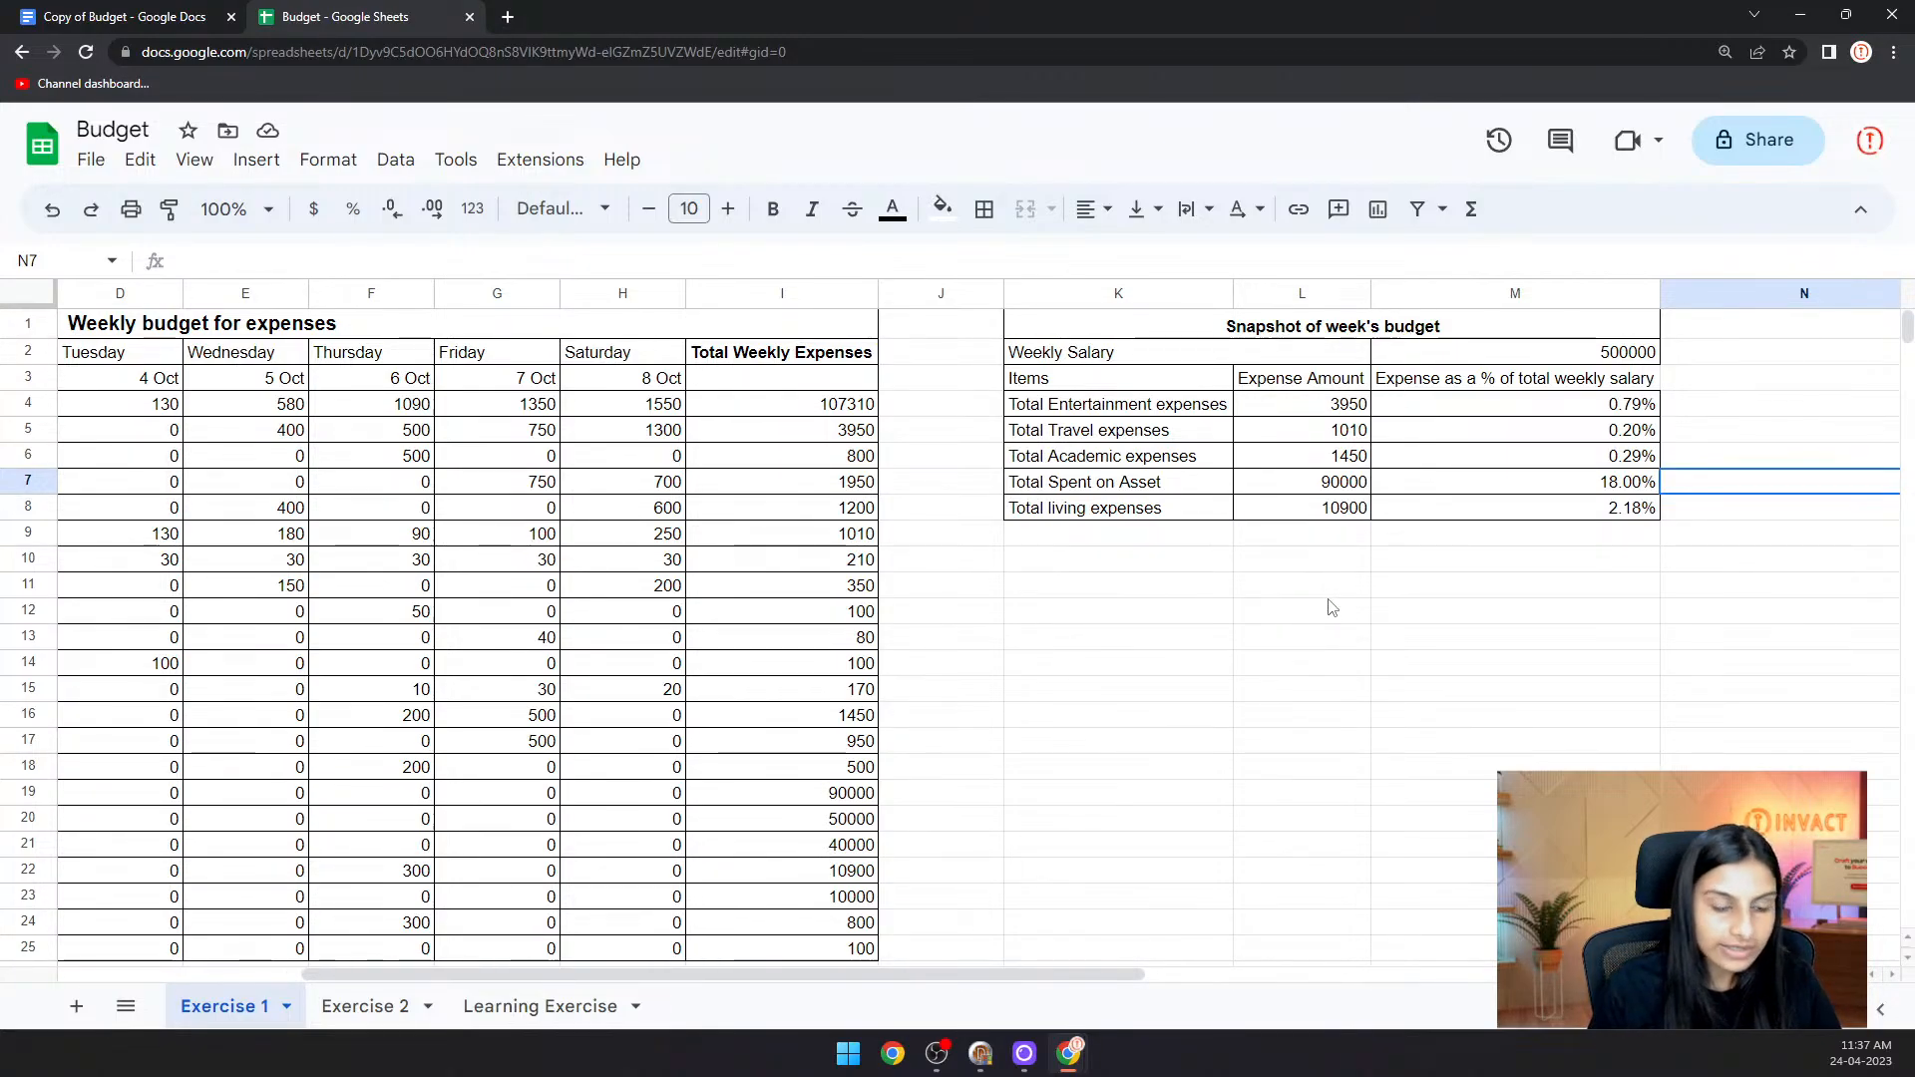
left_click(1597, 412)
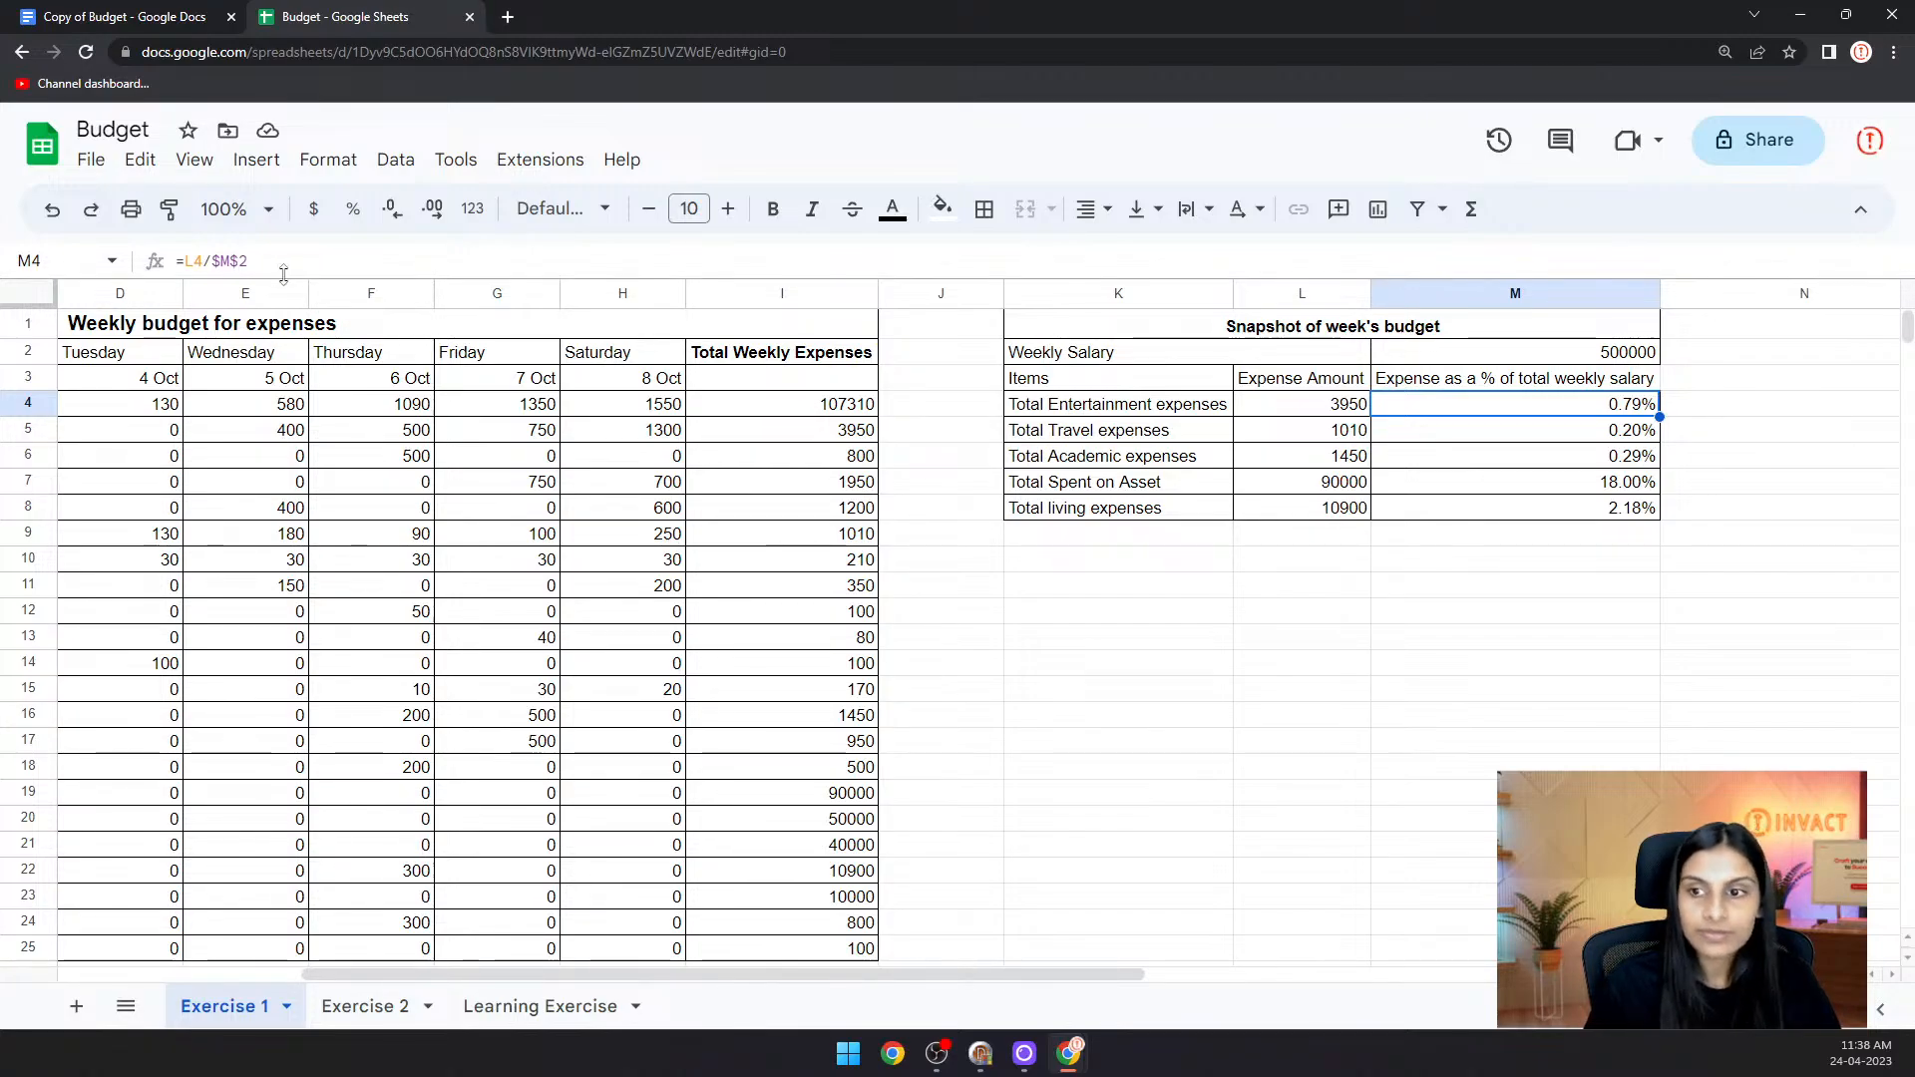
- Change the M4 formula to =L4/M$2, keeping only the row fixed, and fill it down to M8
left_click(225, 260)
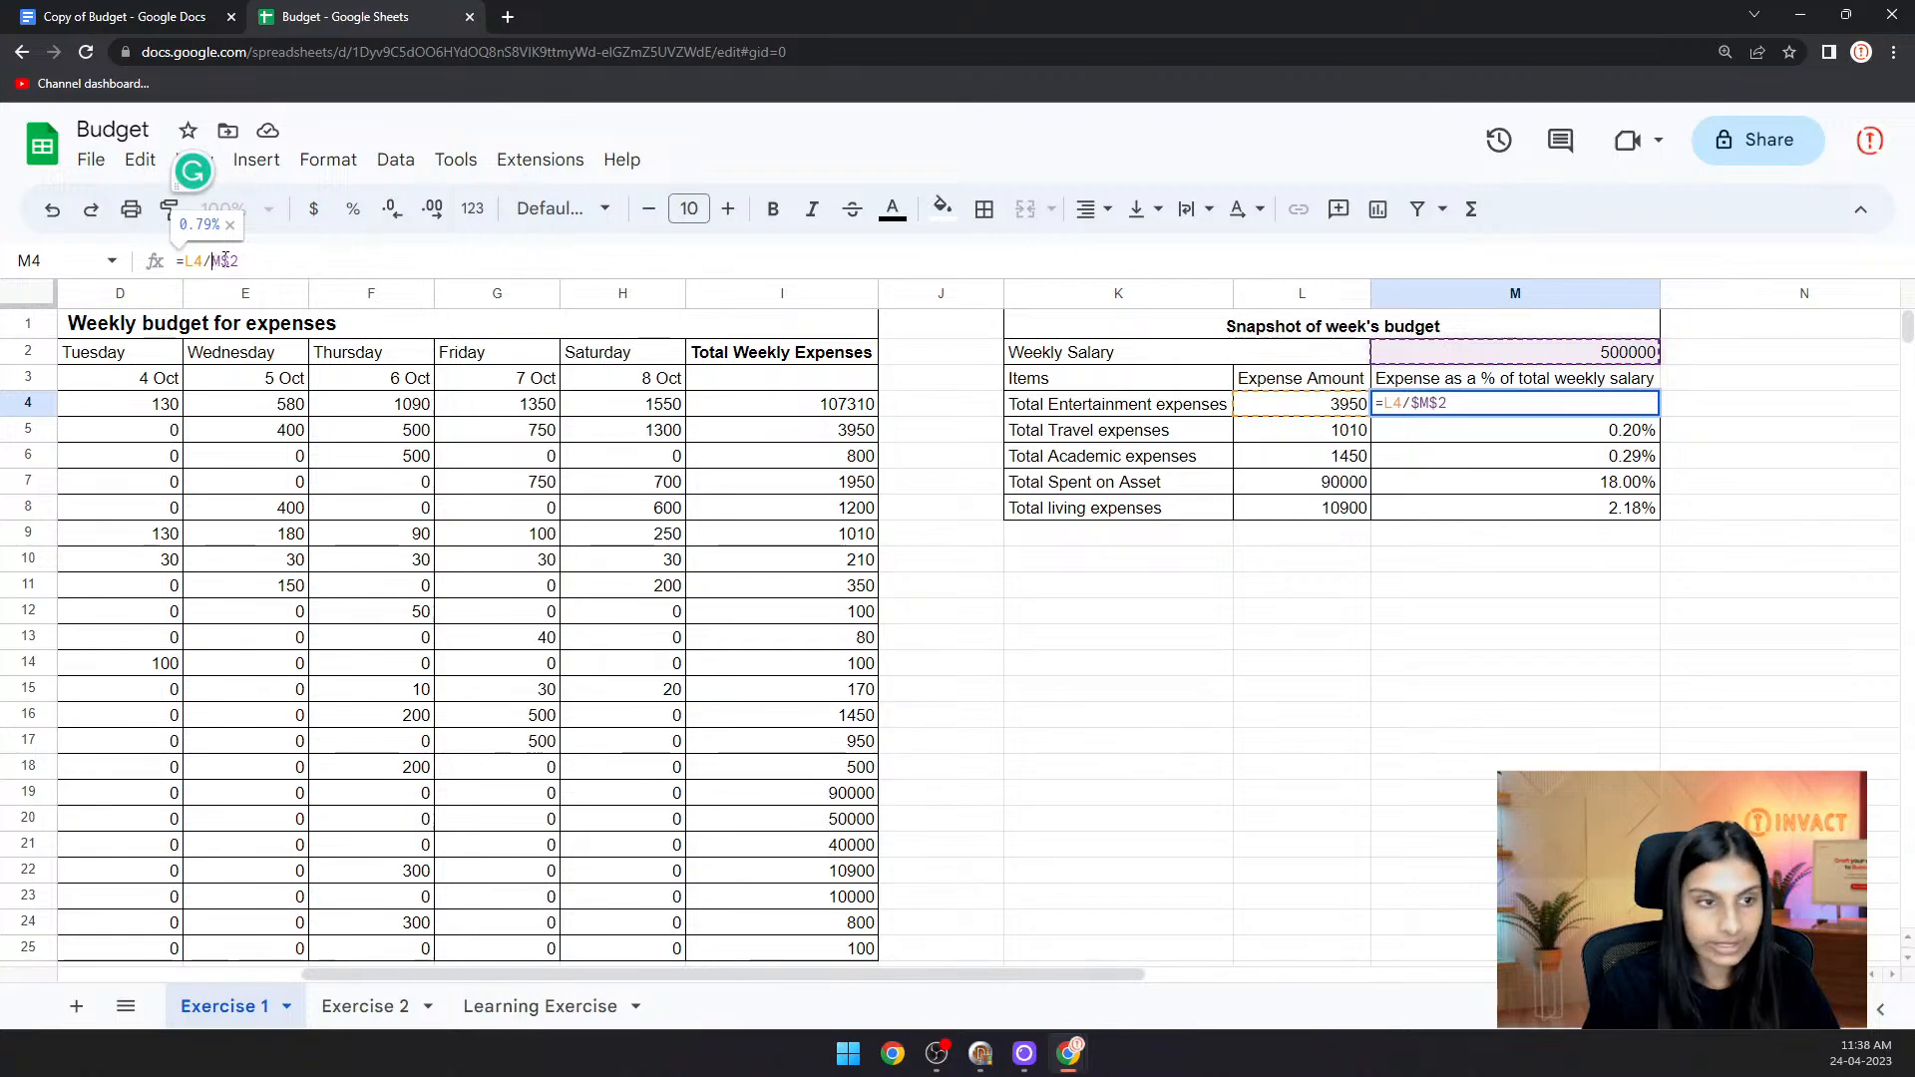
key("Return")
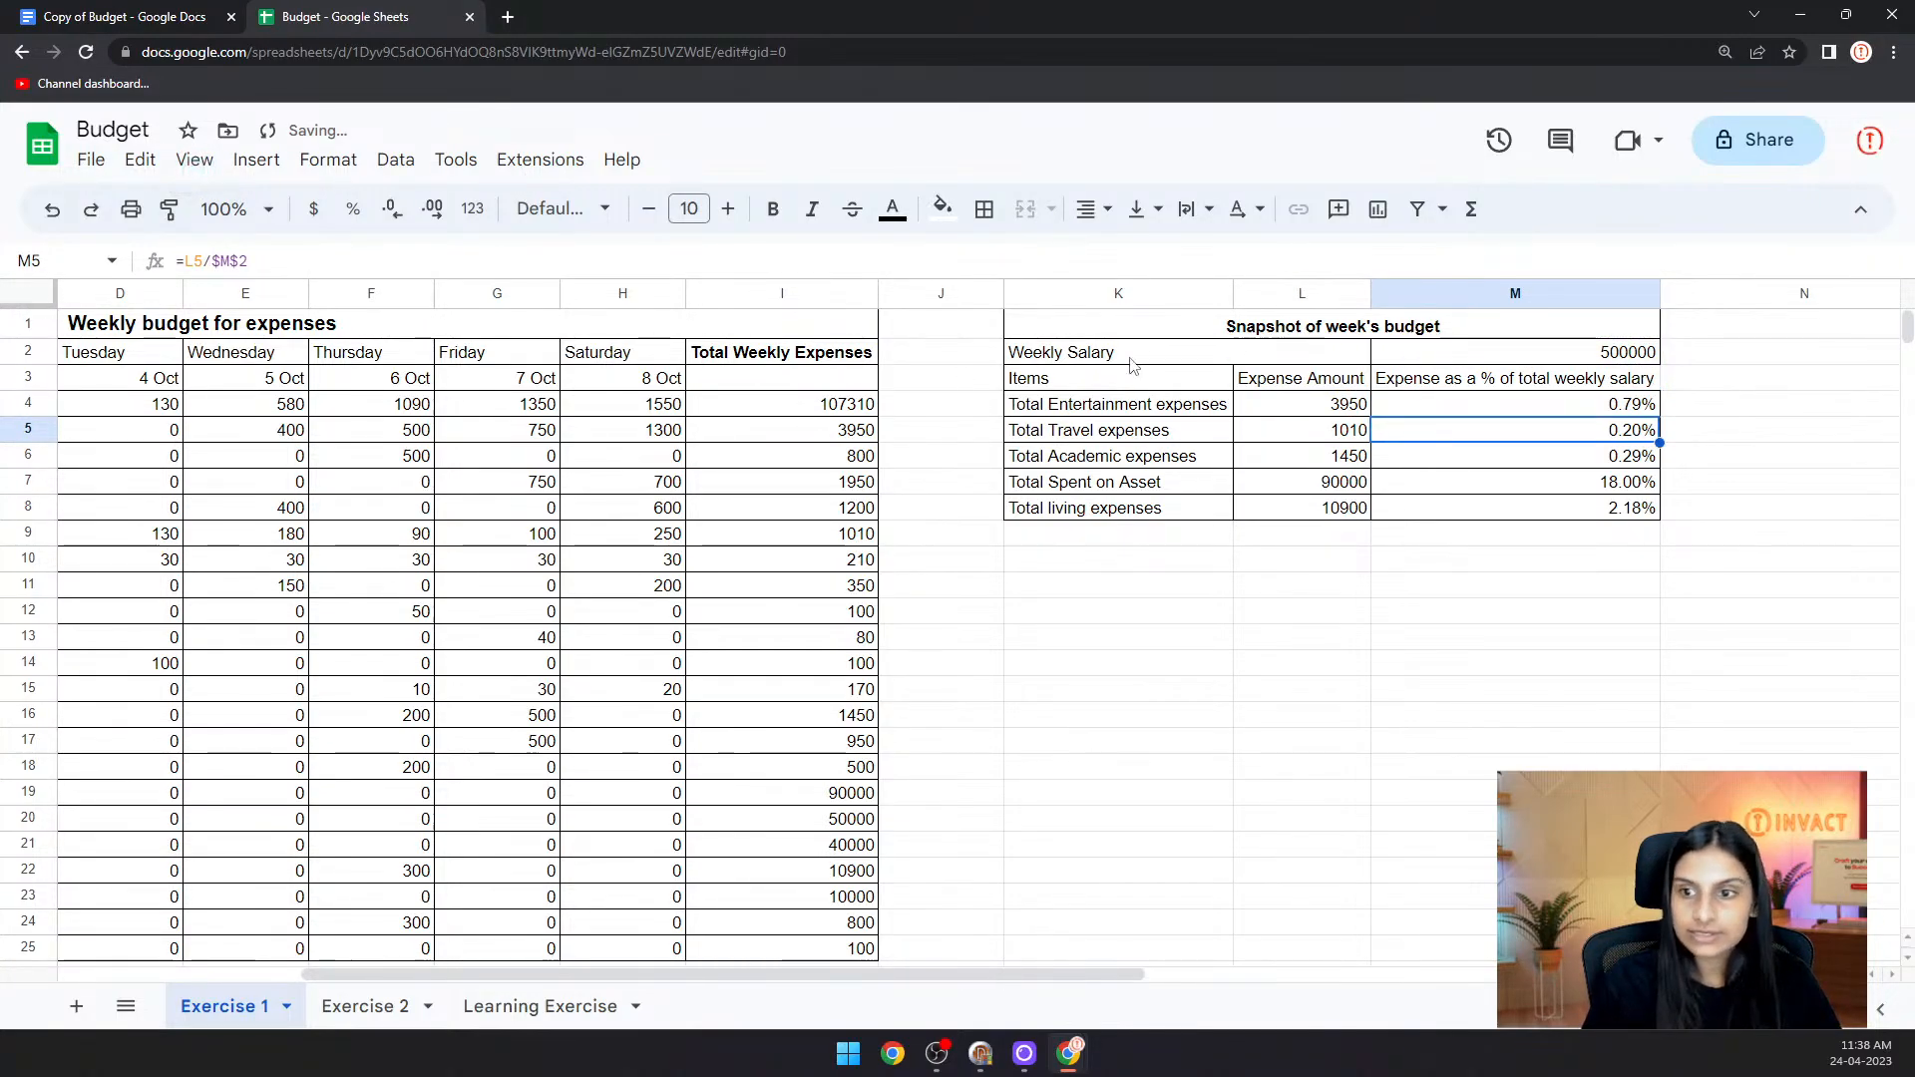
left_click(1520, 409)
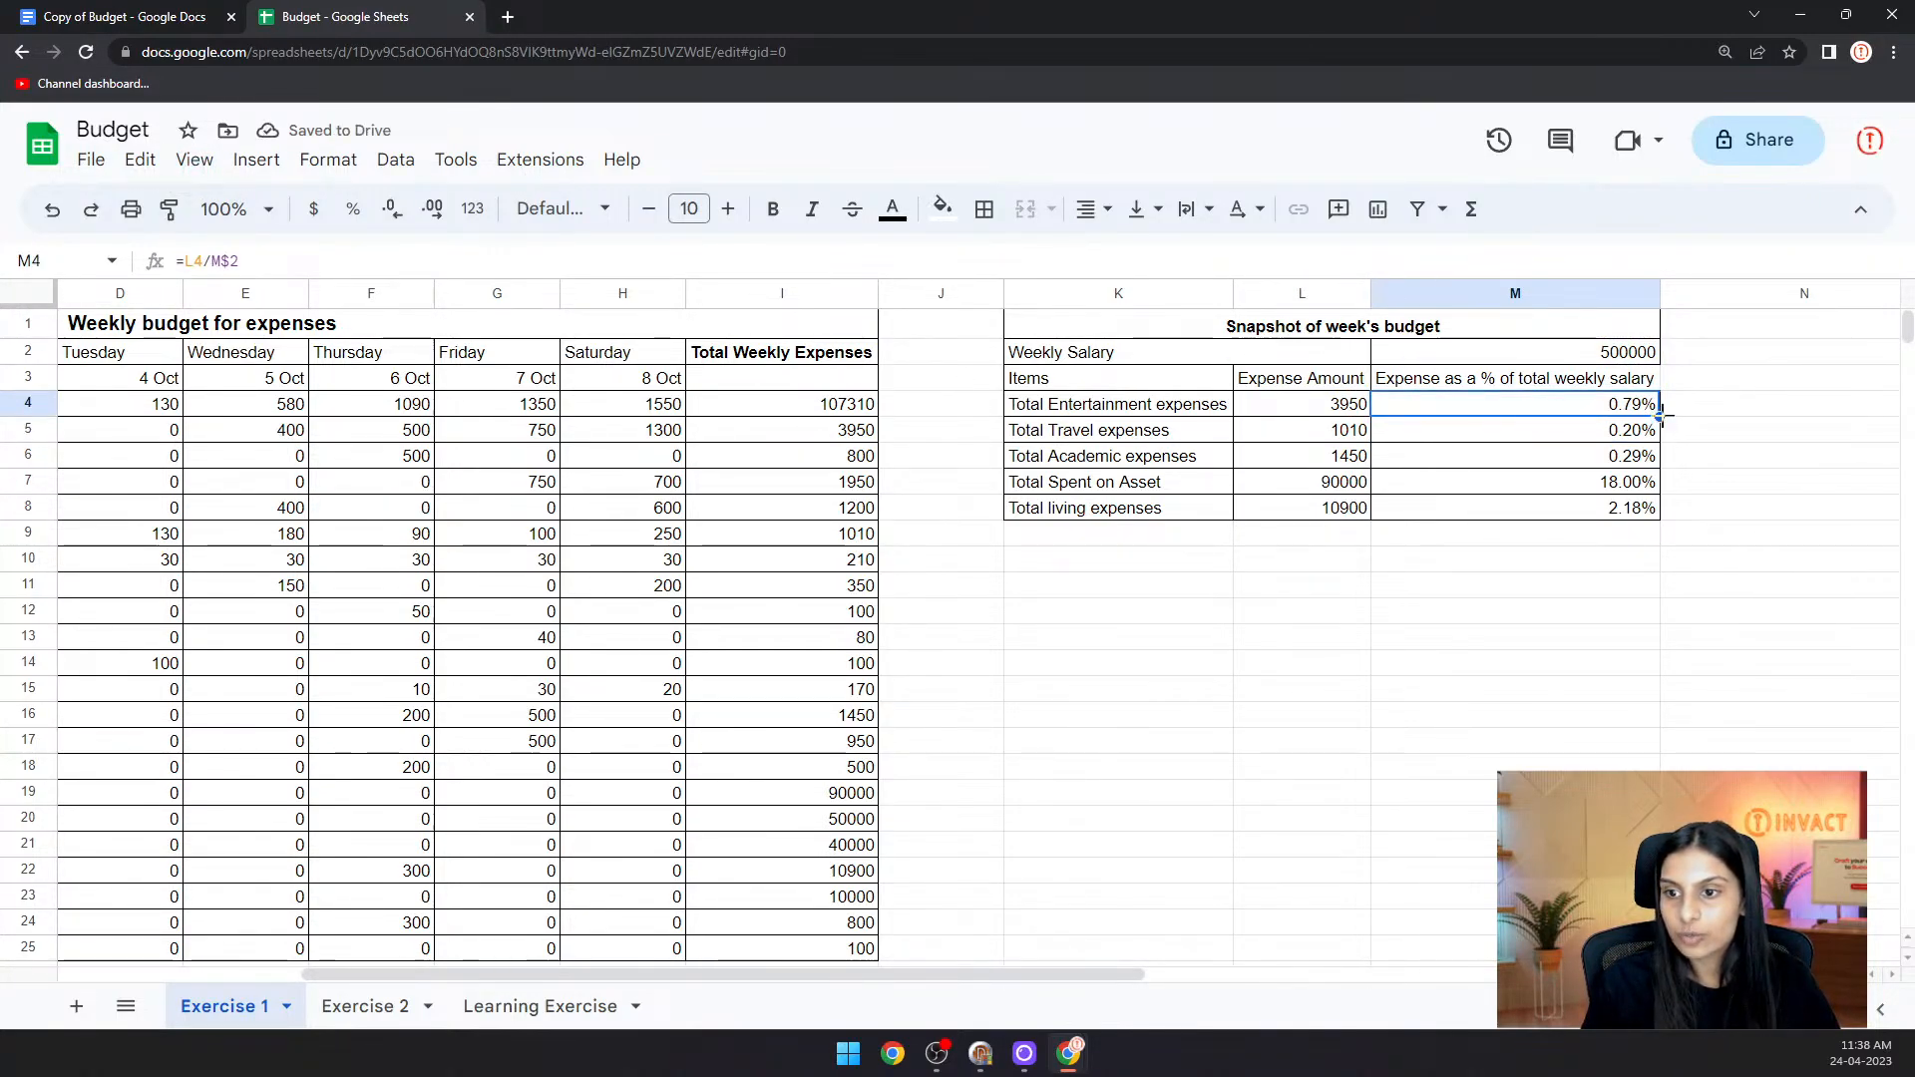
left_click_drag(1660, 416, 1667, 510)
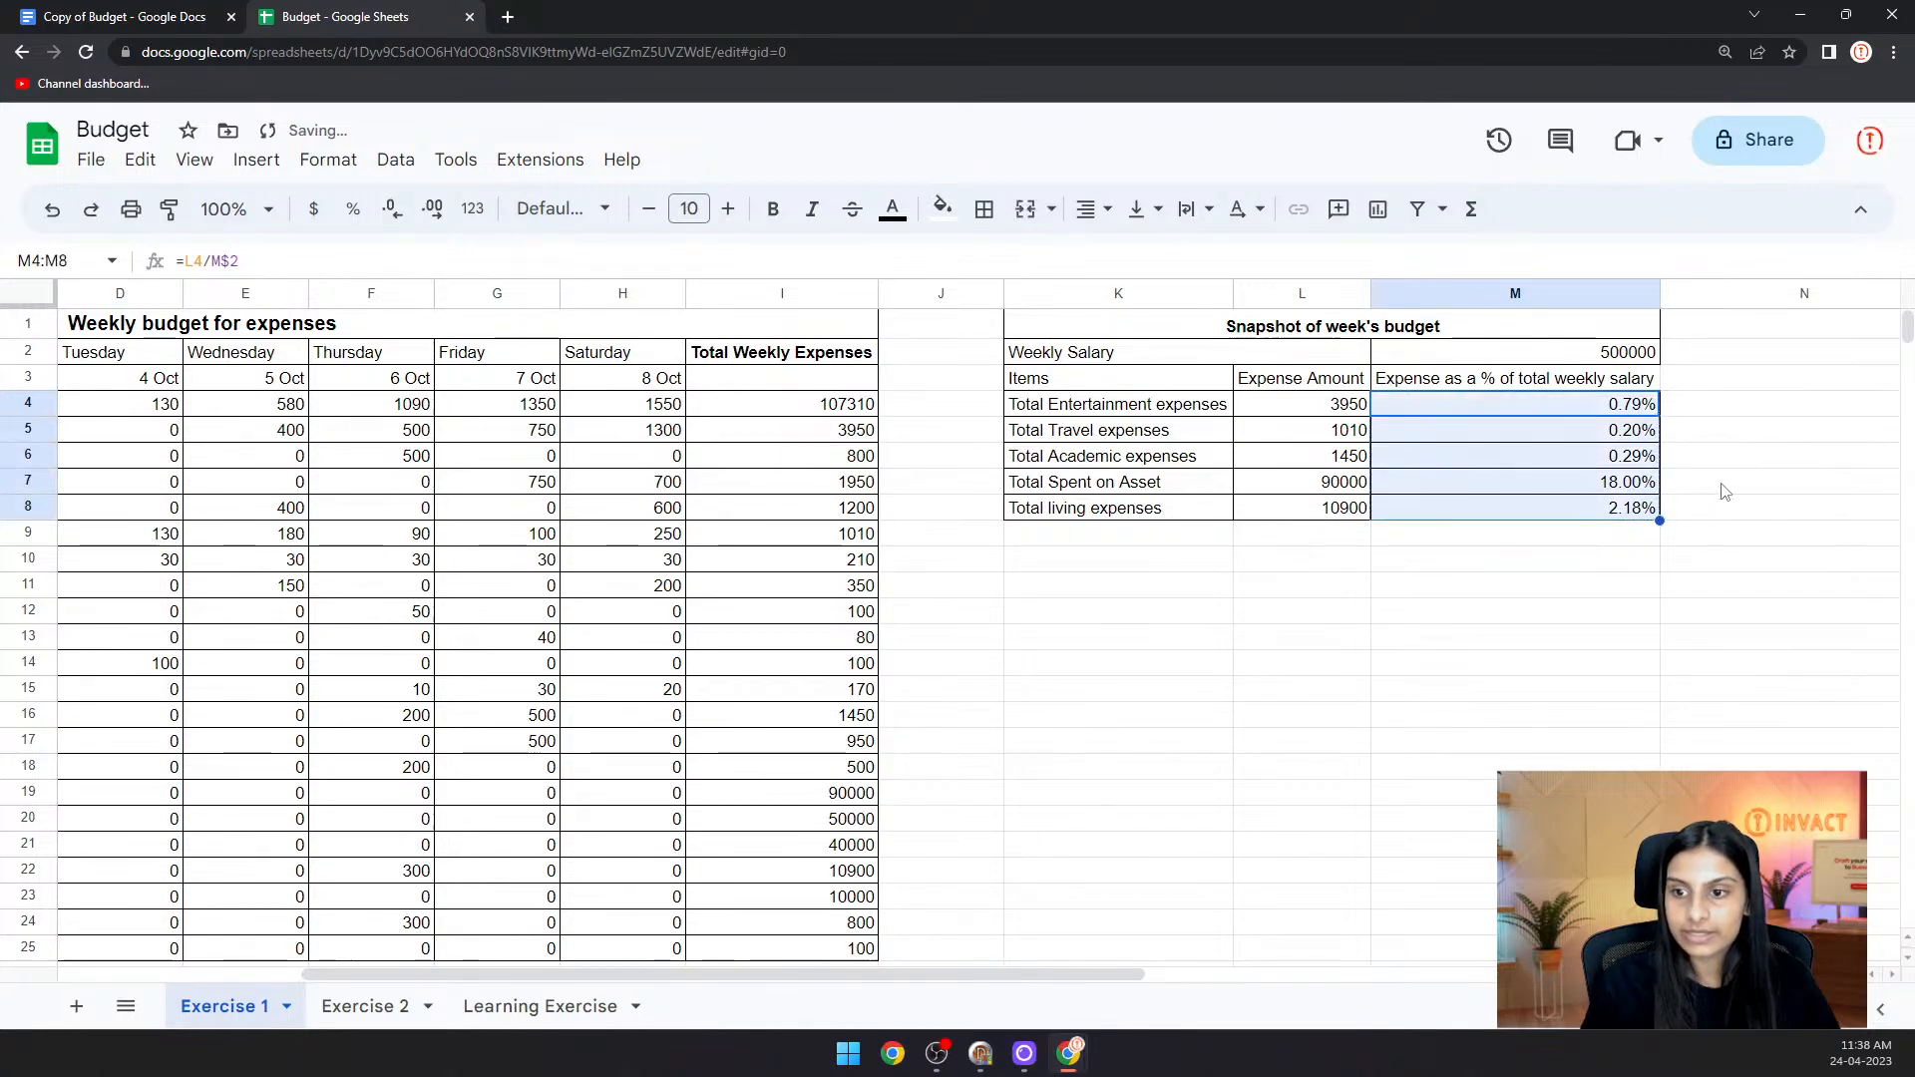
left_click(1592, 569)
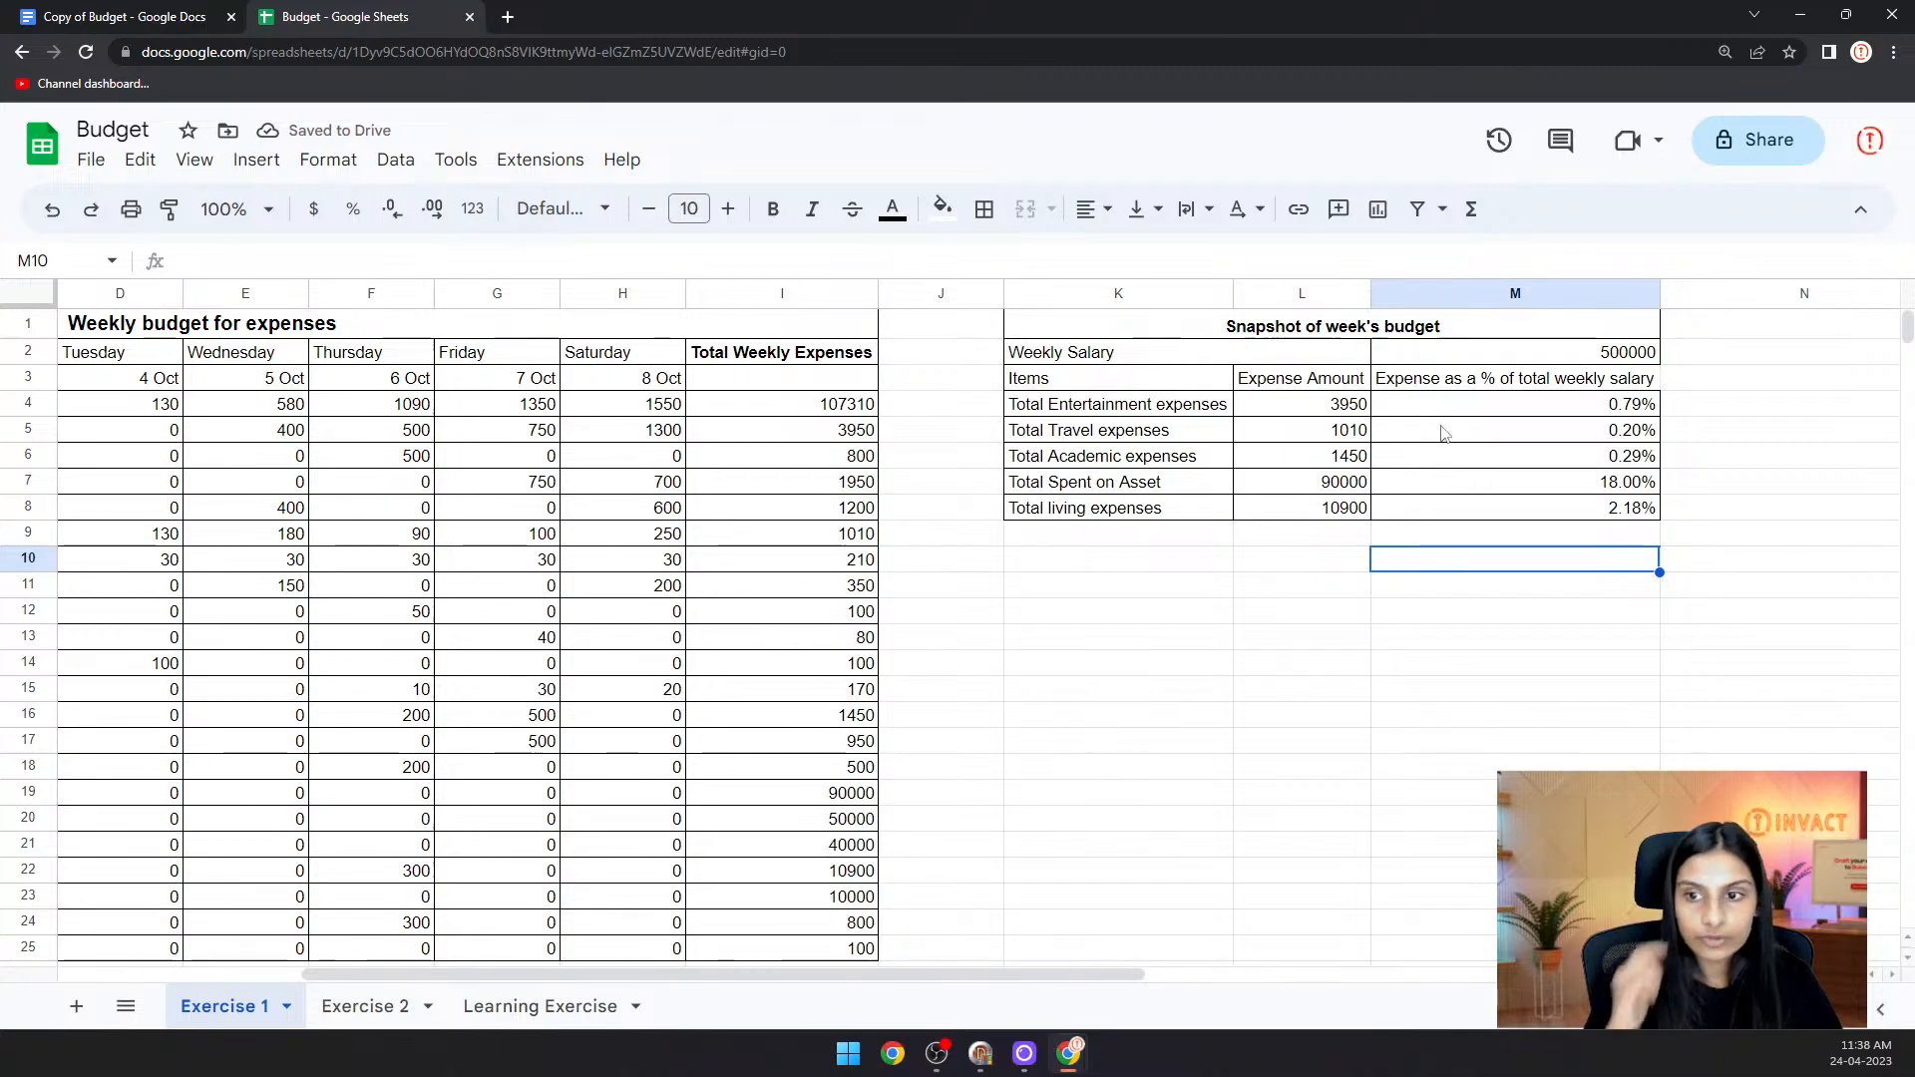
- Set the M4 formula back to the fully absolute form =L4/$M$2 and check it in the cell
left_click(1623, 409)
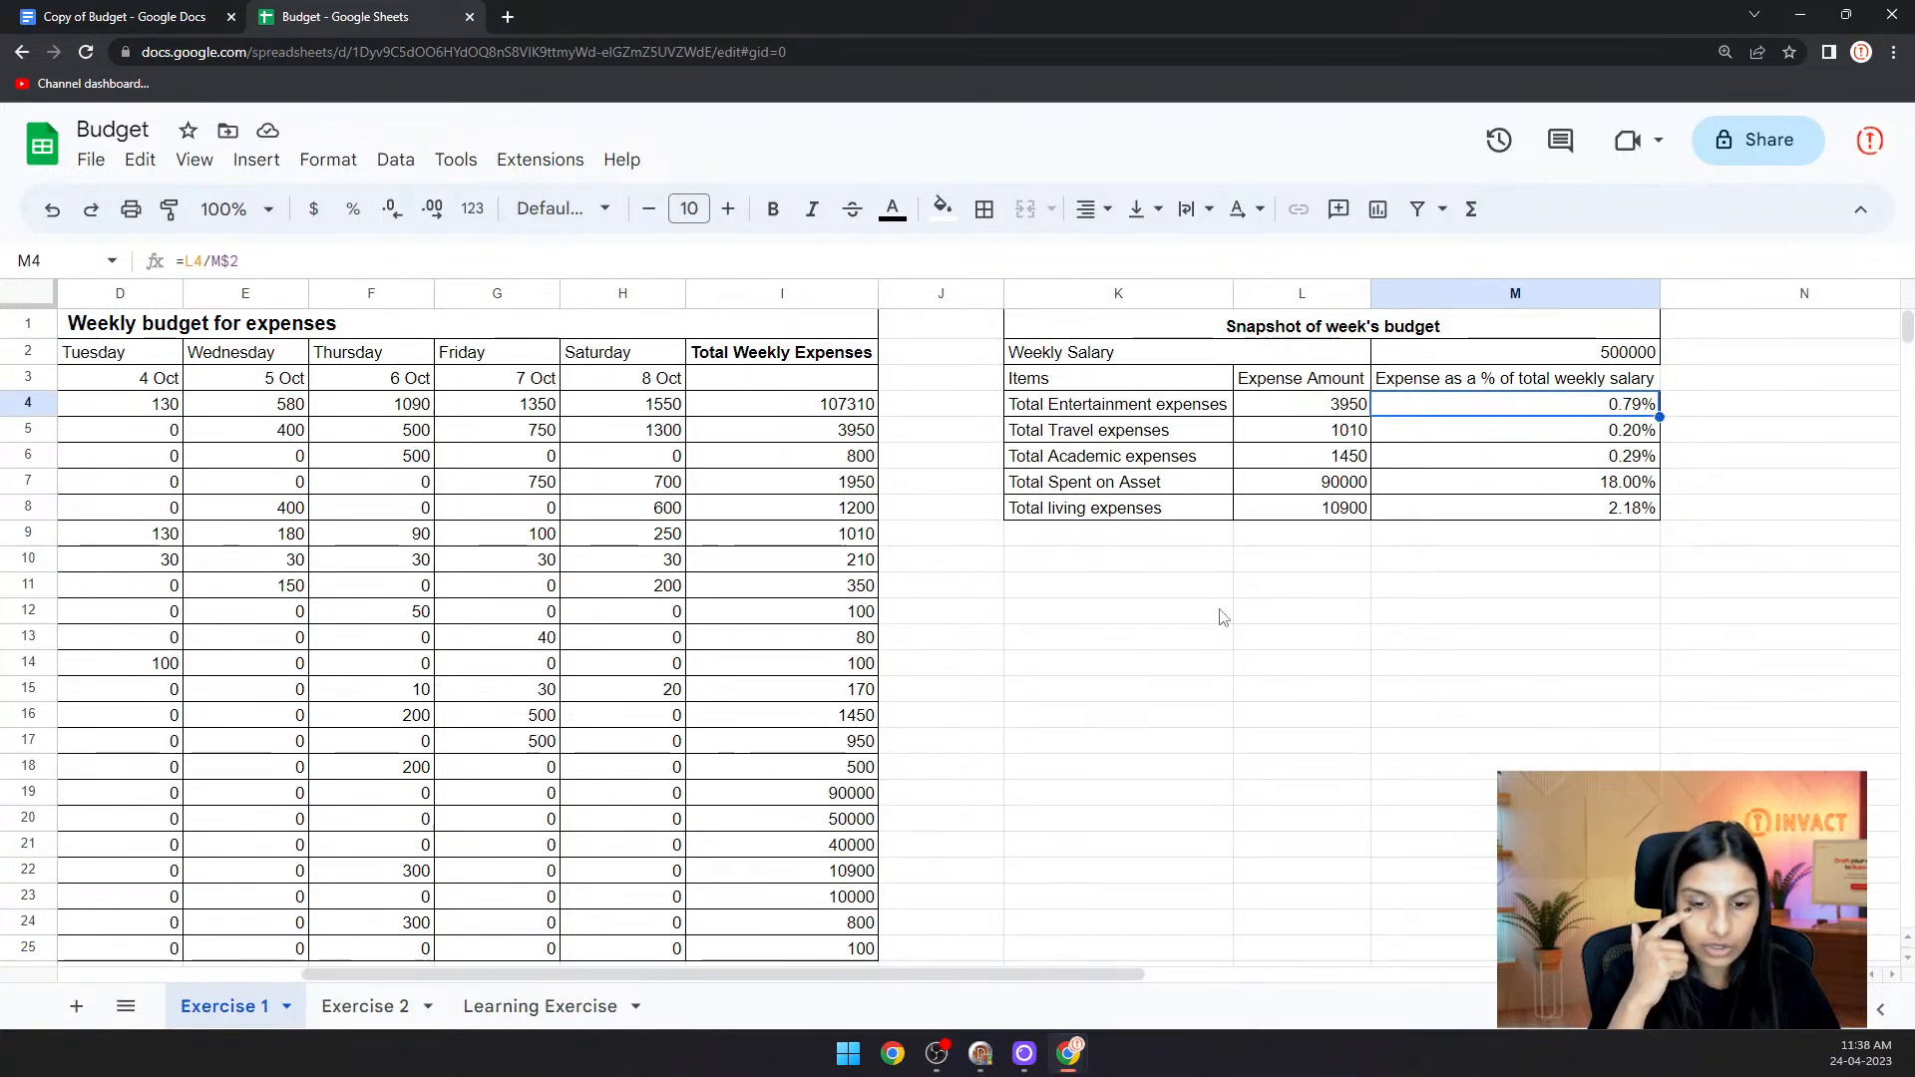
left_click_drag(1081, 974, 1420, 927)
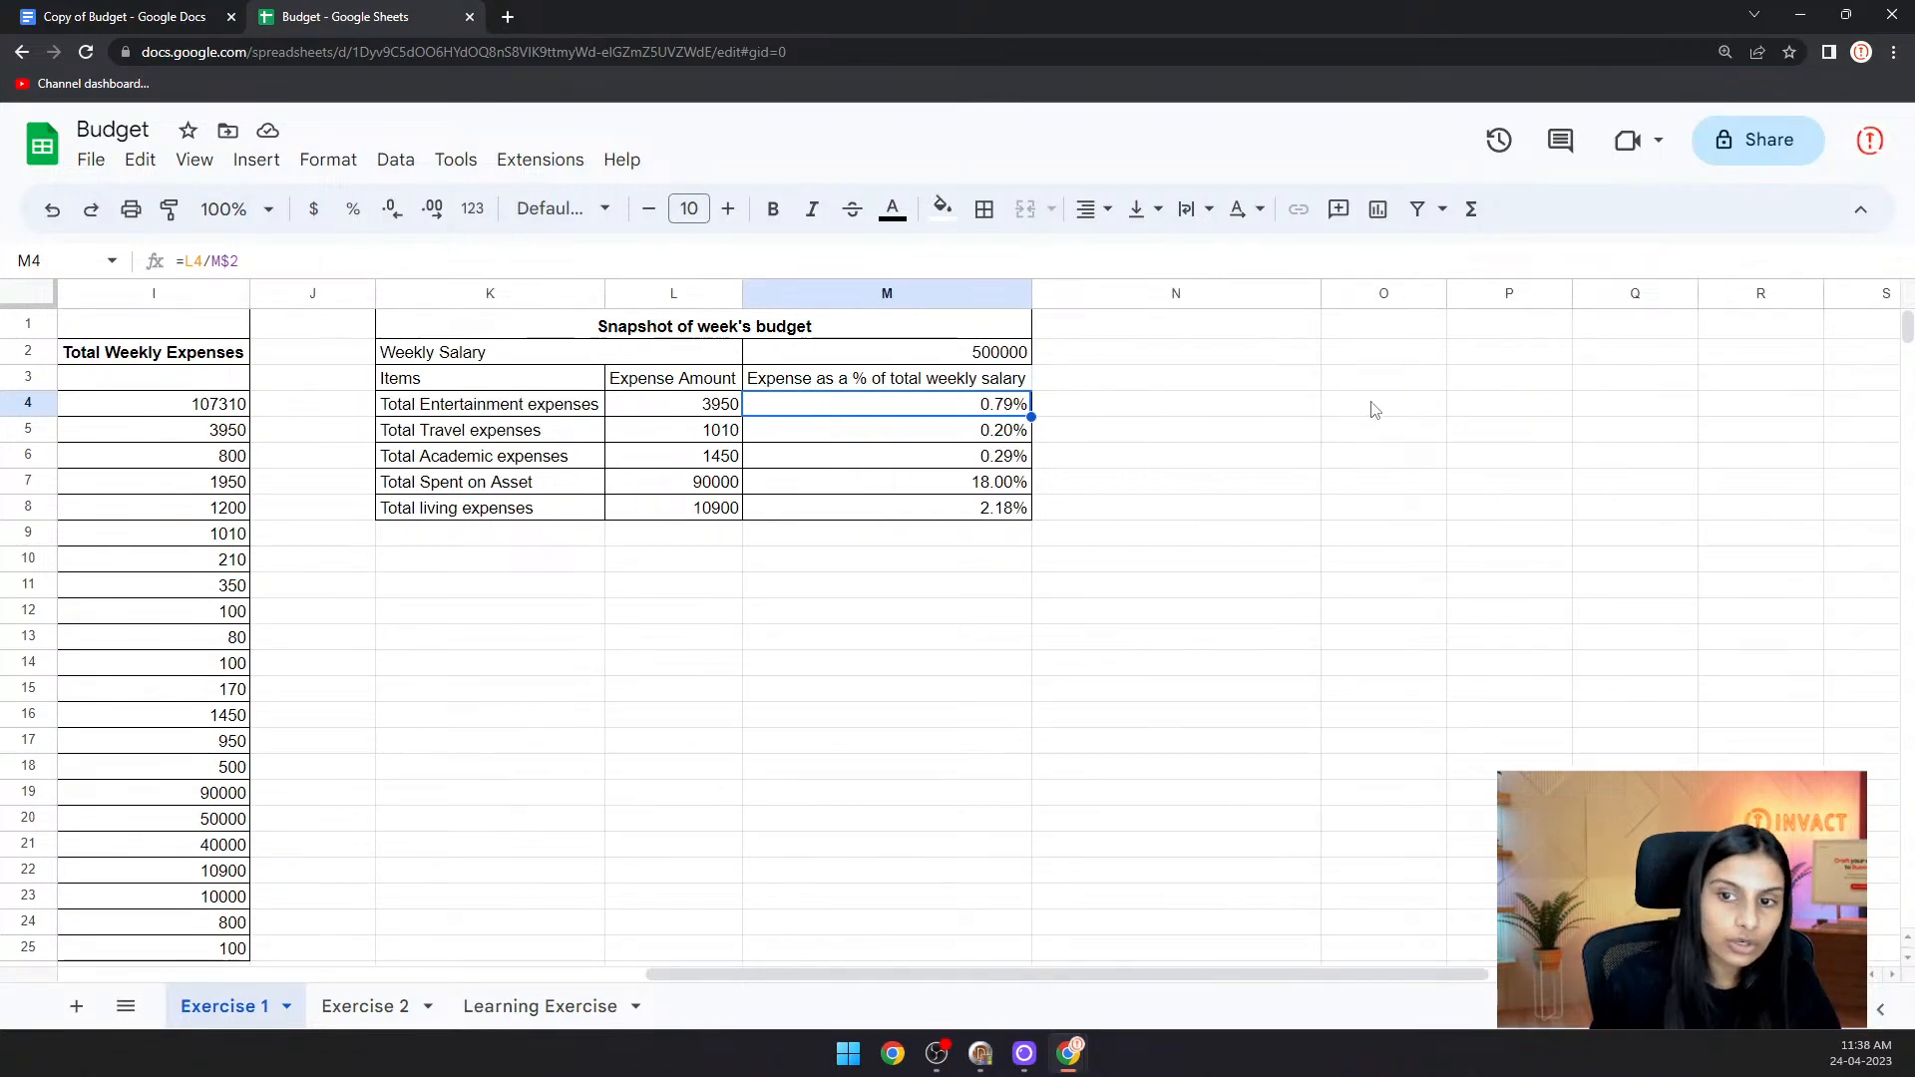
left_click(214, 260)
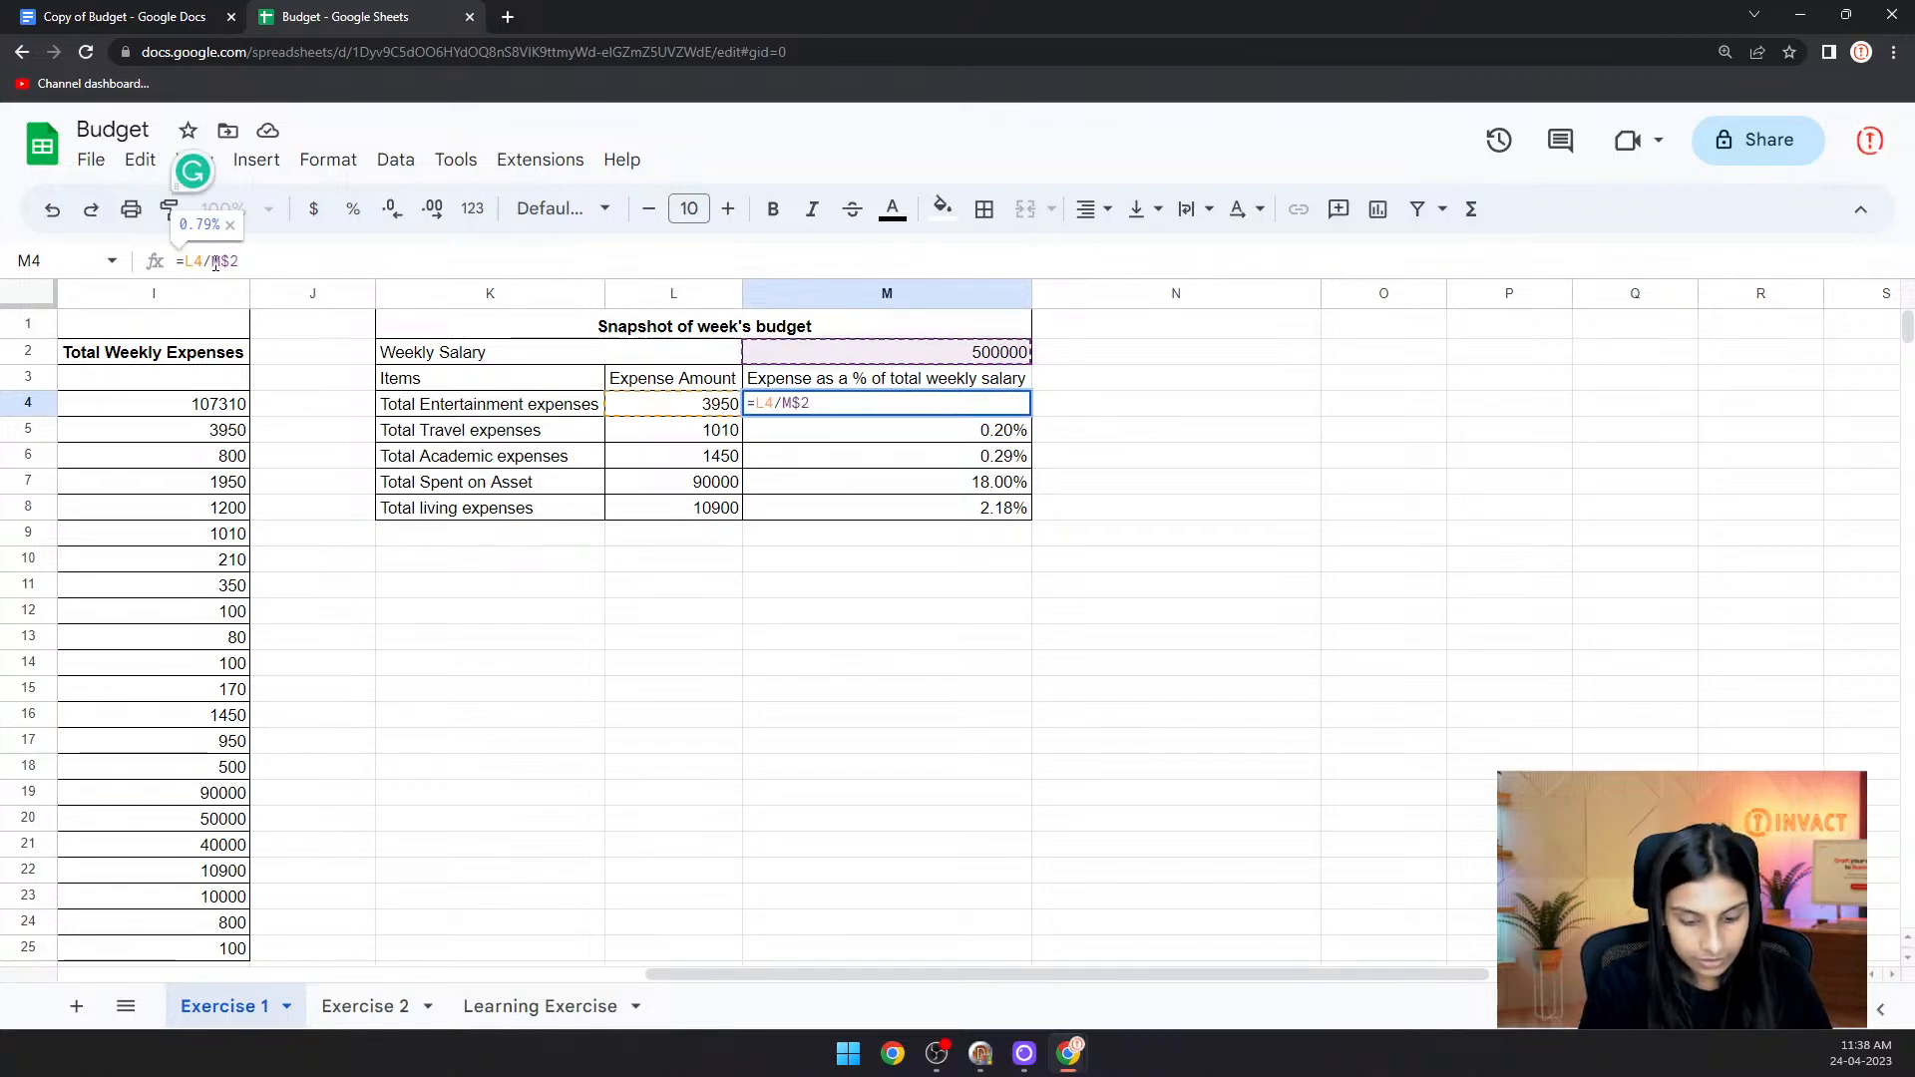
type("$")
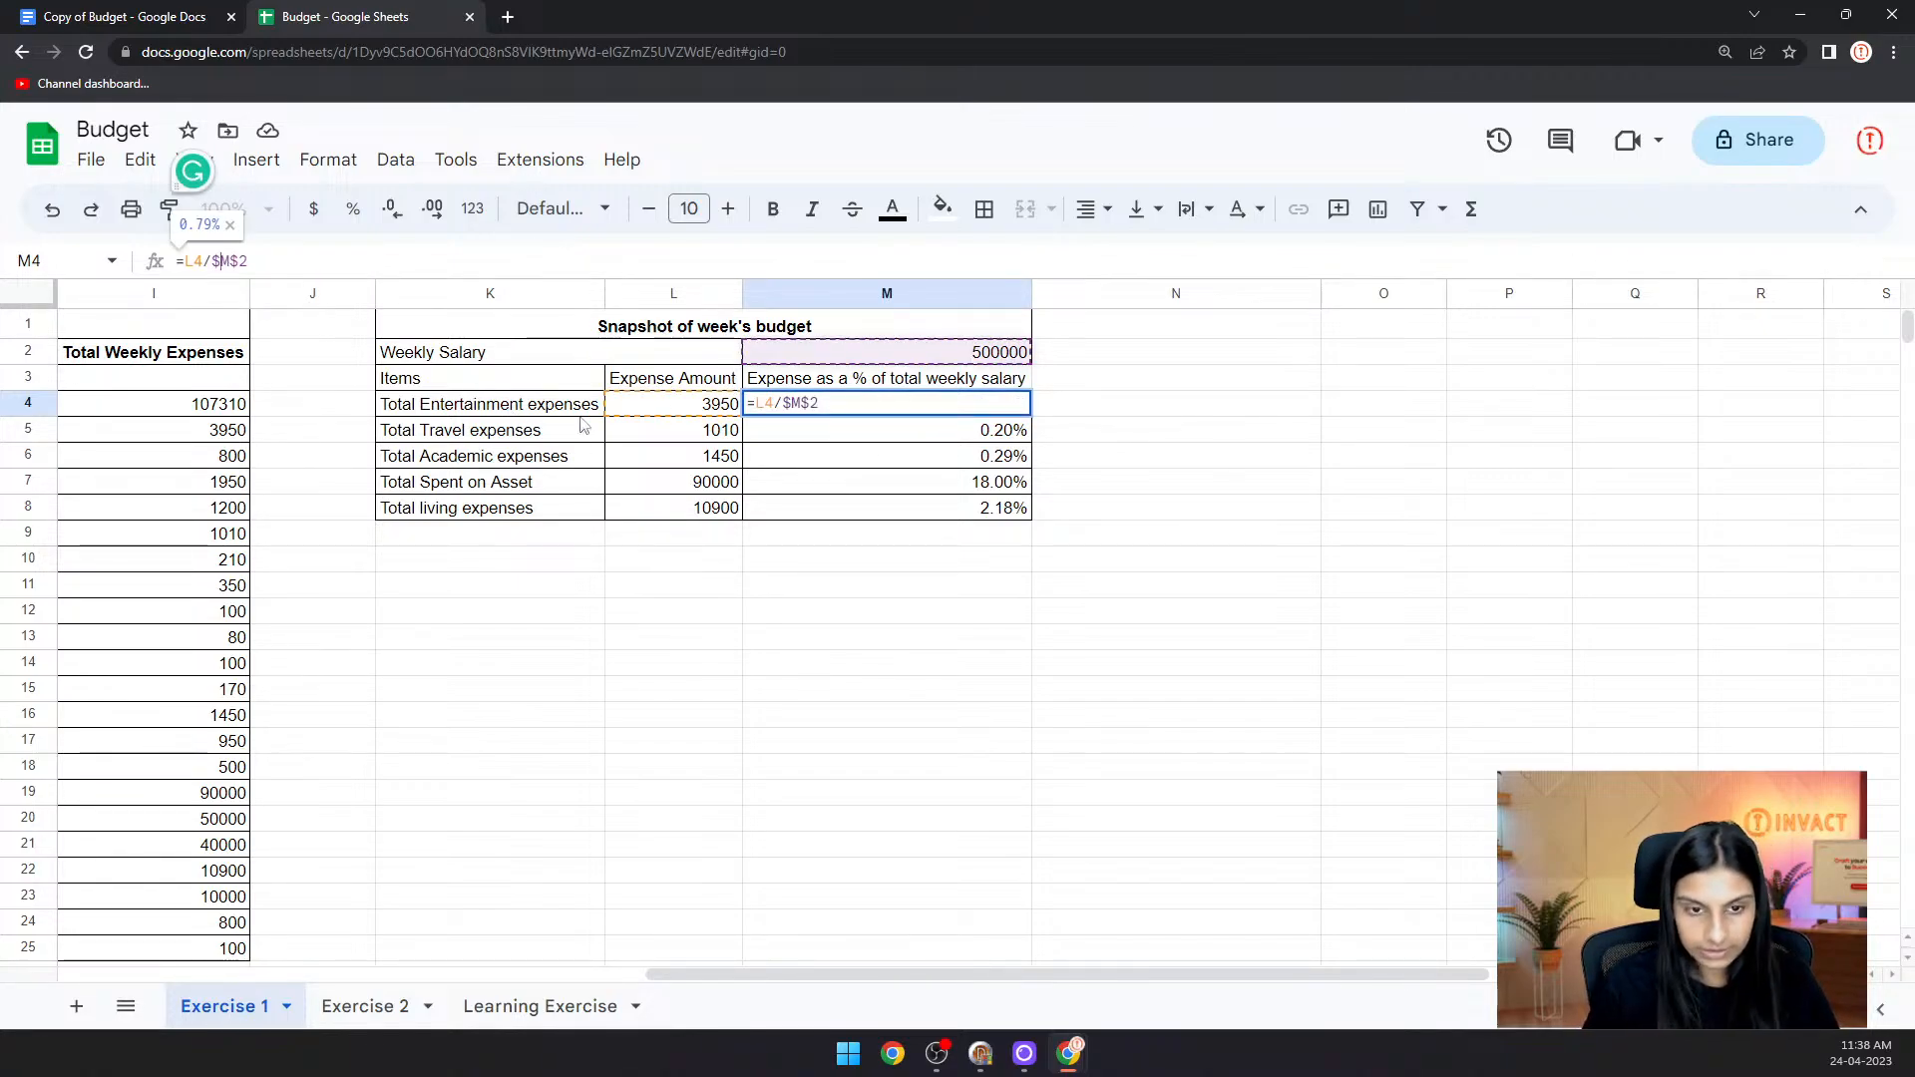
key("Return")
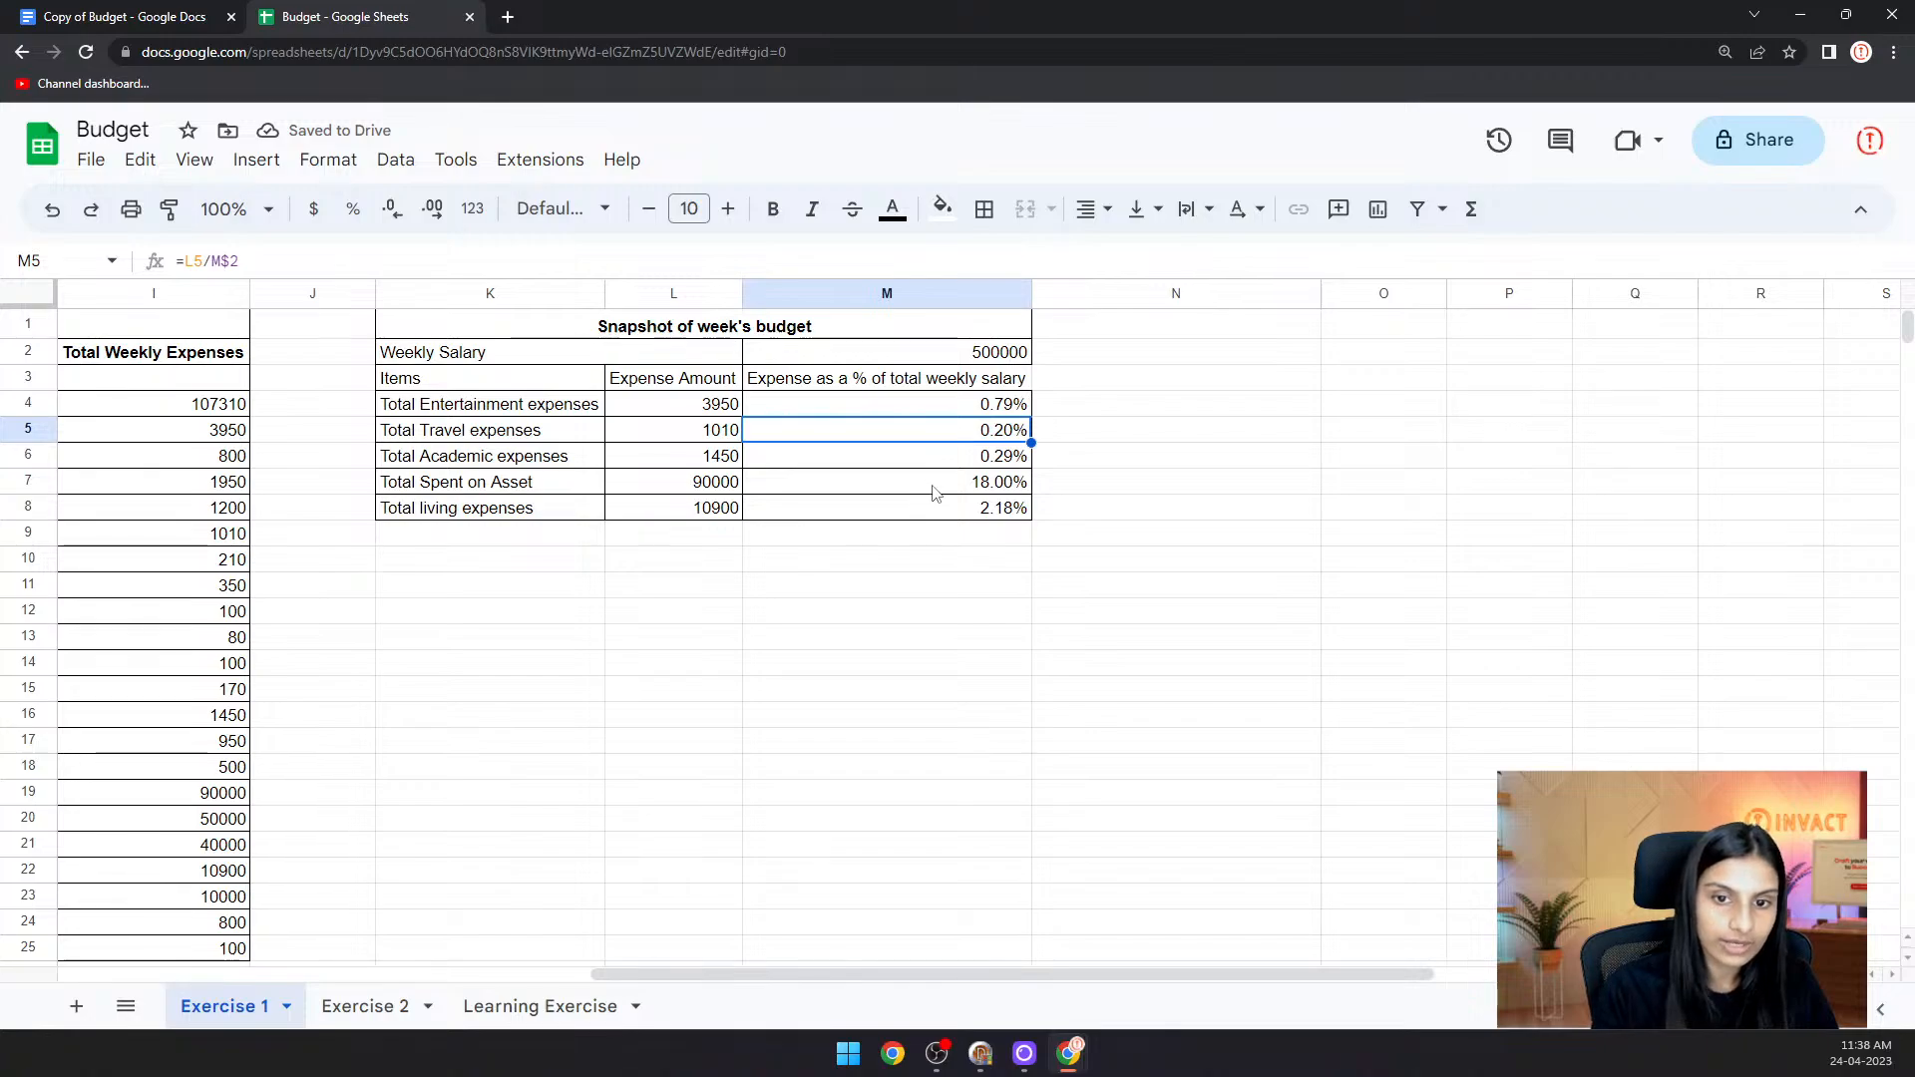
left_click(954, 402)
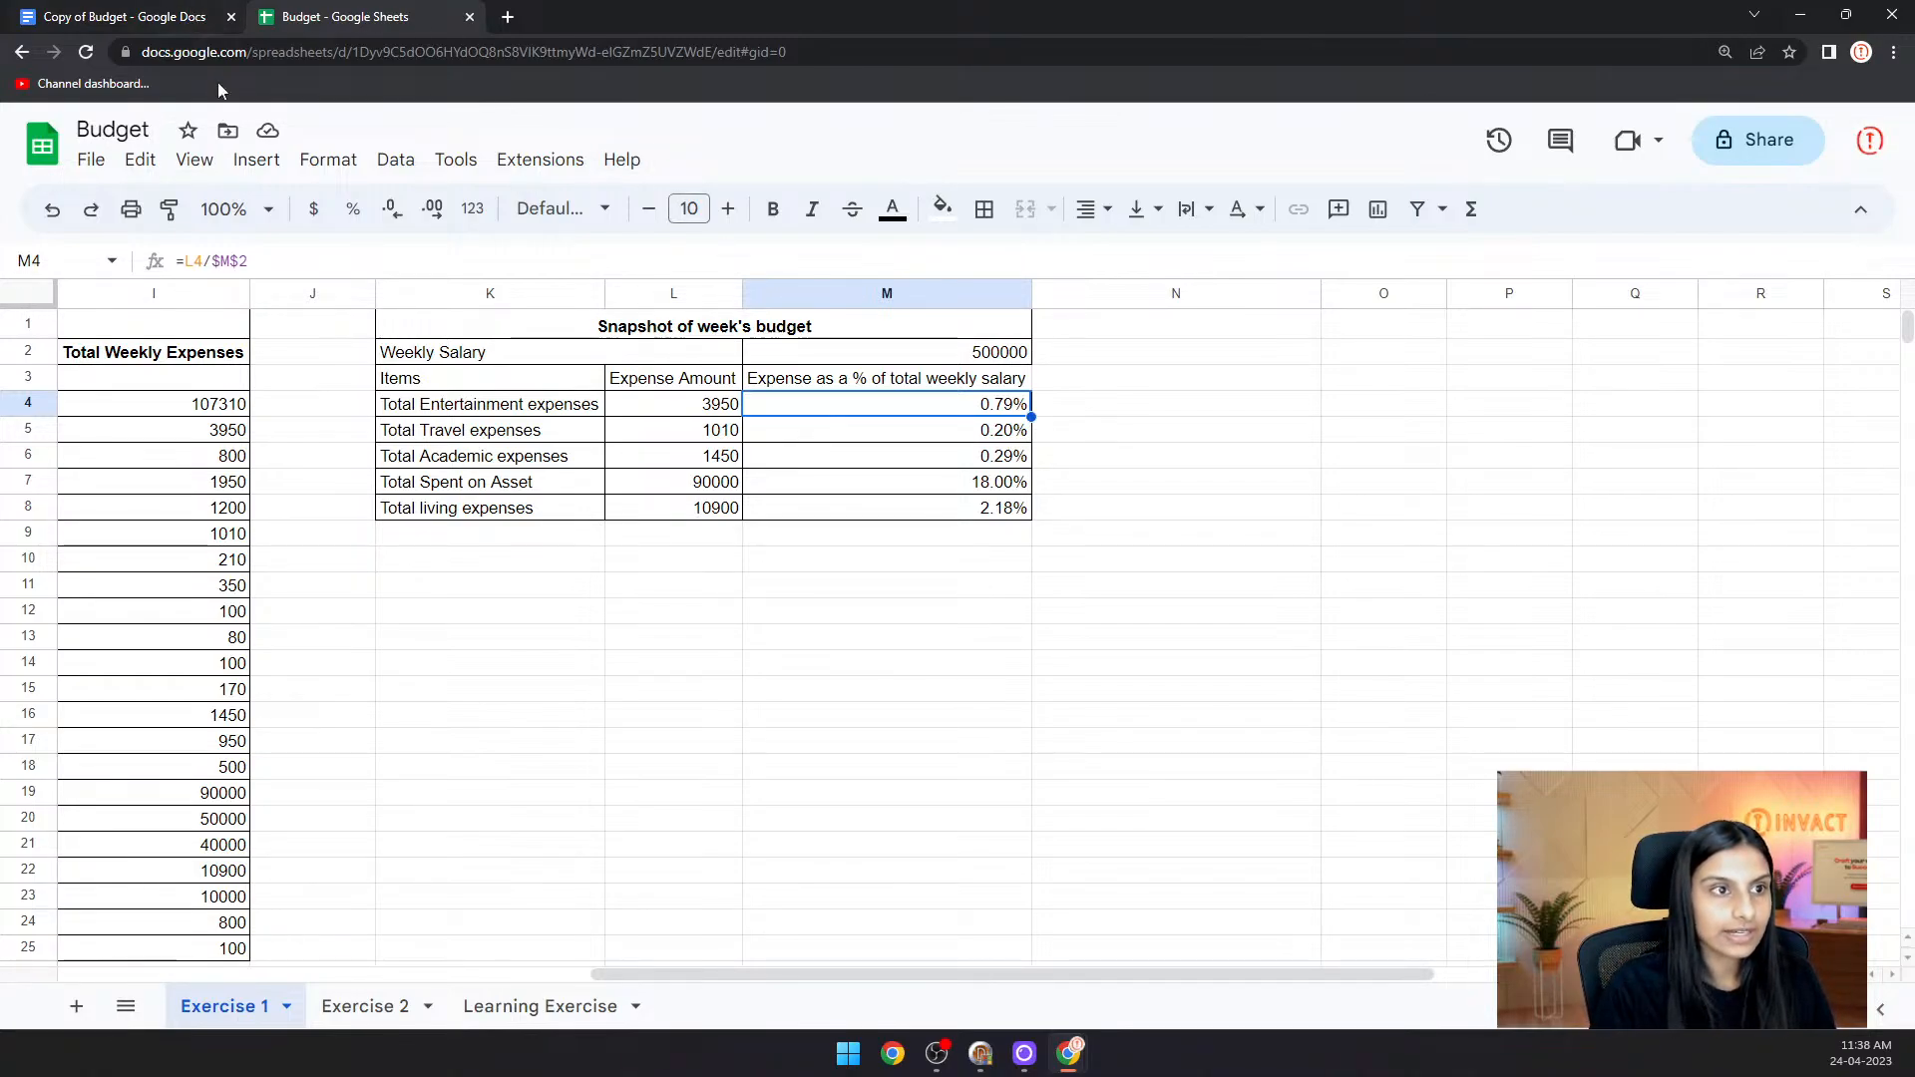
- Read the rest of Exercise 9 and the Part V Shareability of sheet submission instructions, and return to the Budget spreadsheet
left_click(160, 17)
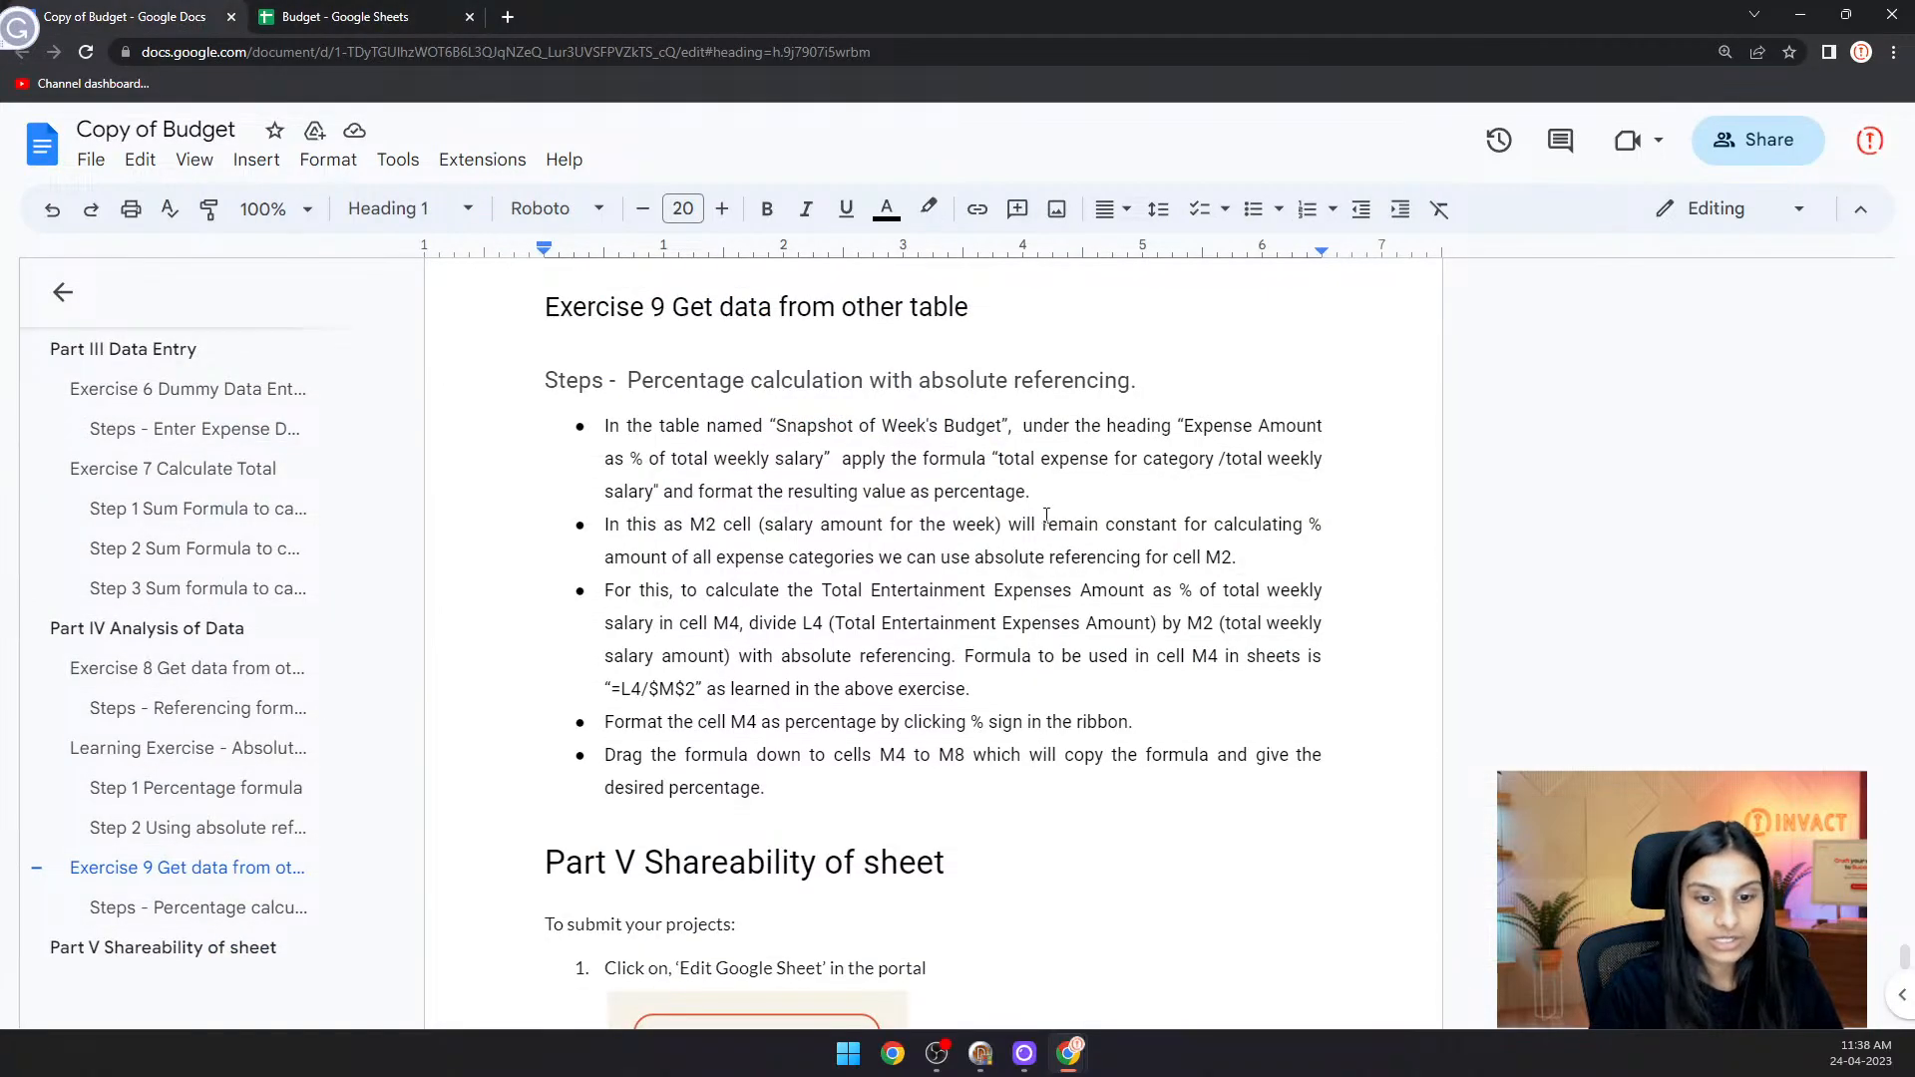
scroll(1037, 503, "down", 4)
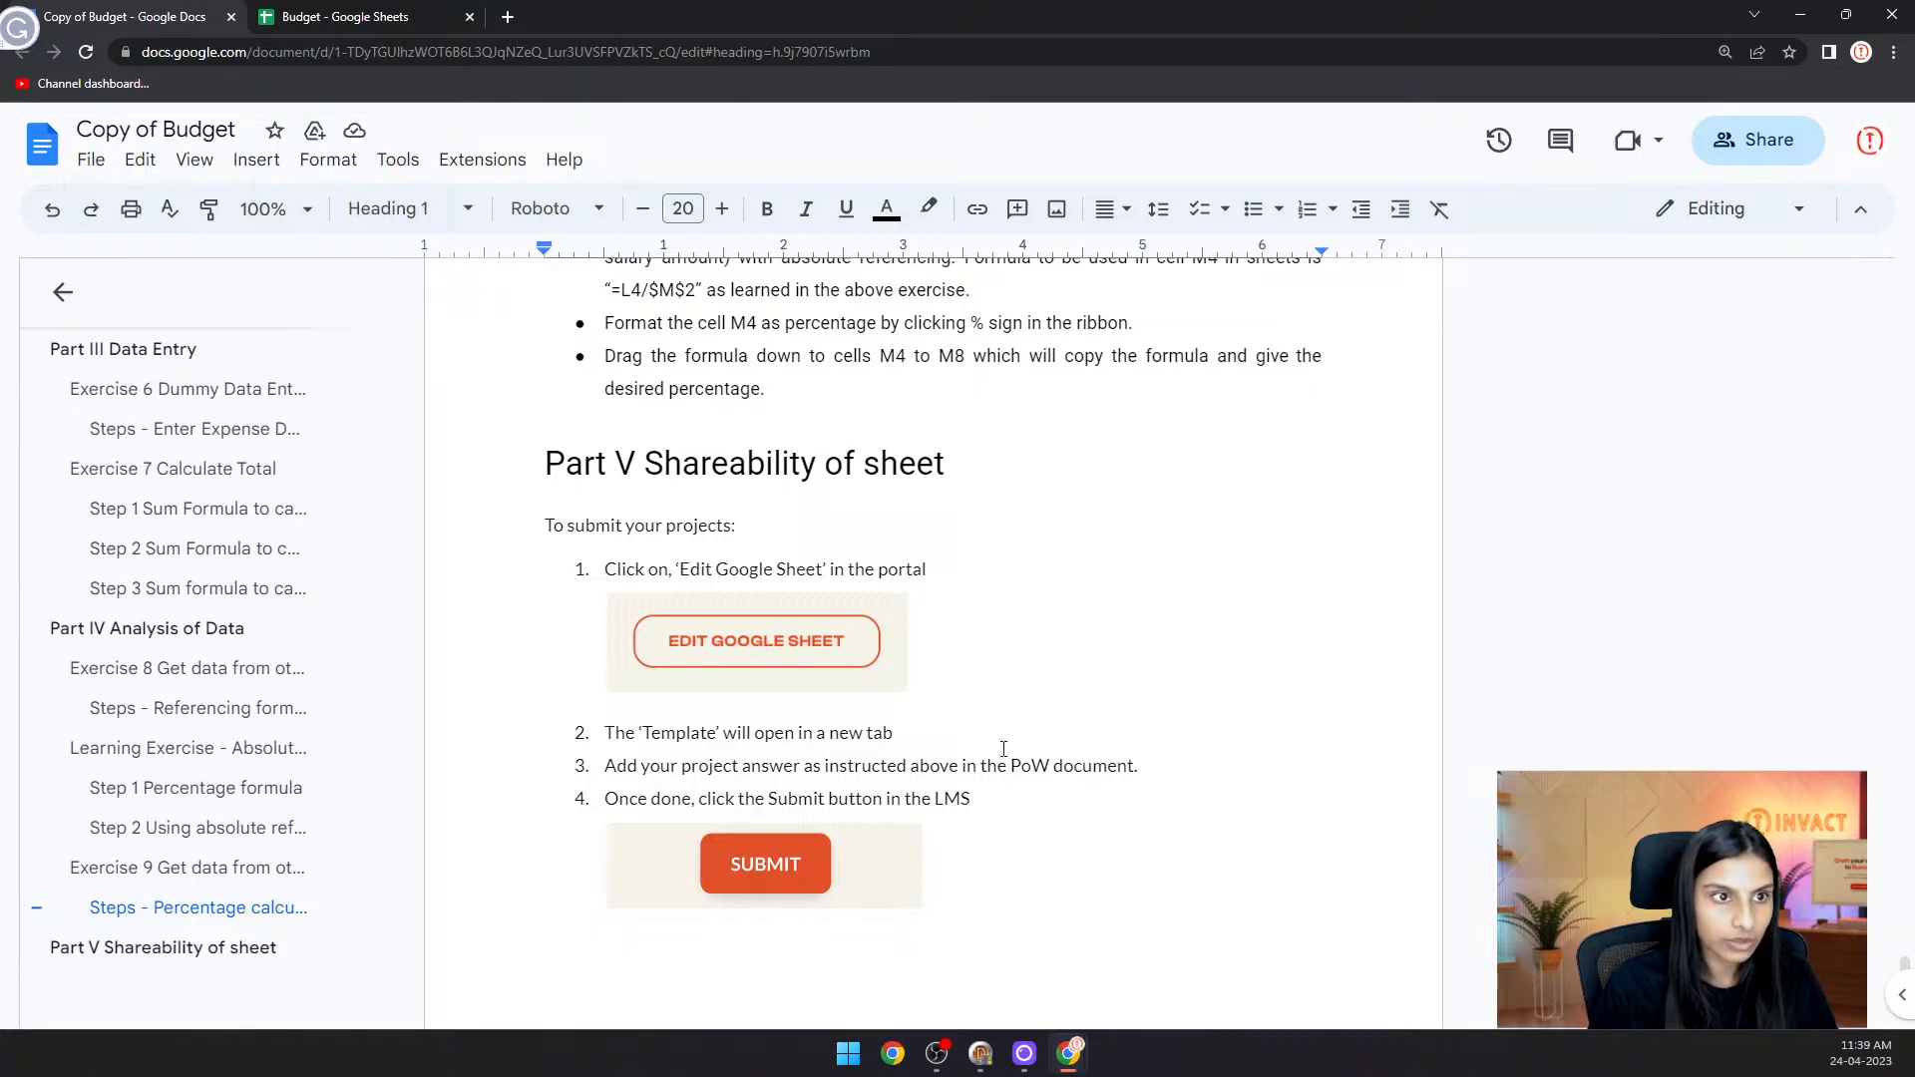
left_click(379, 17)
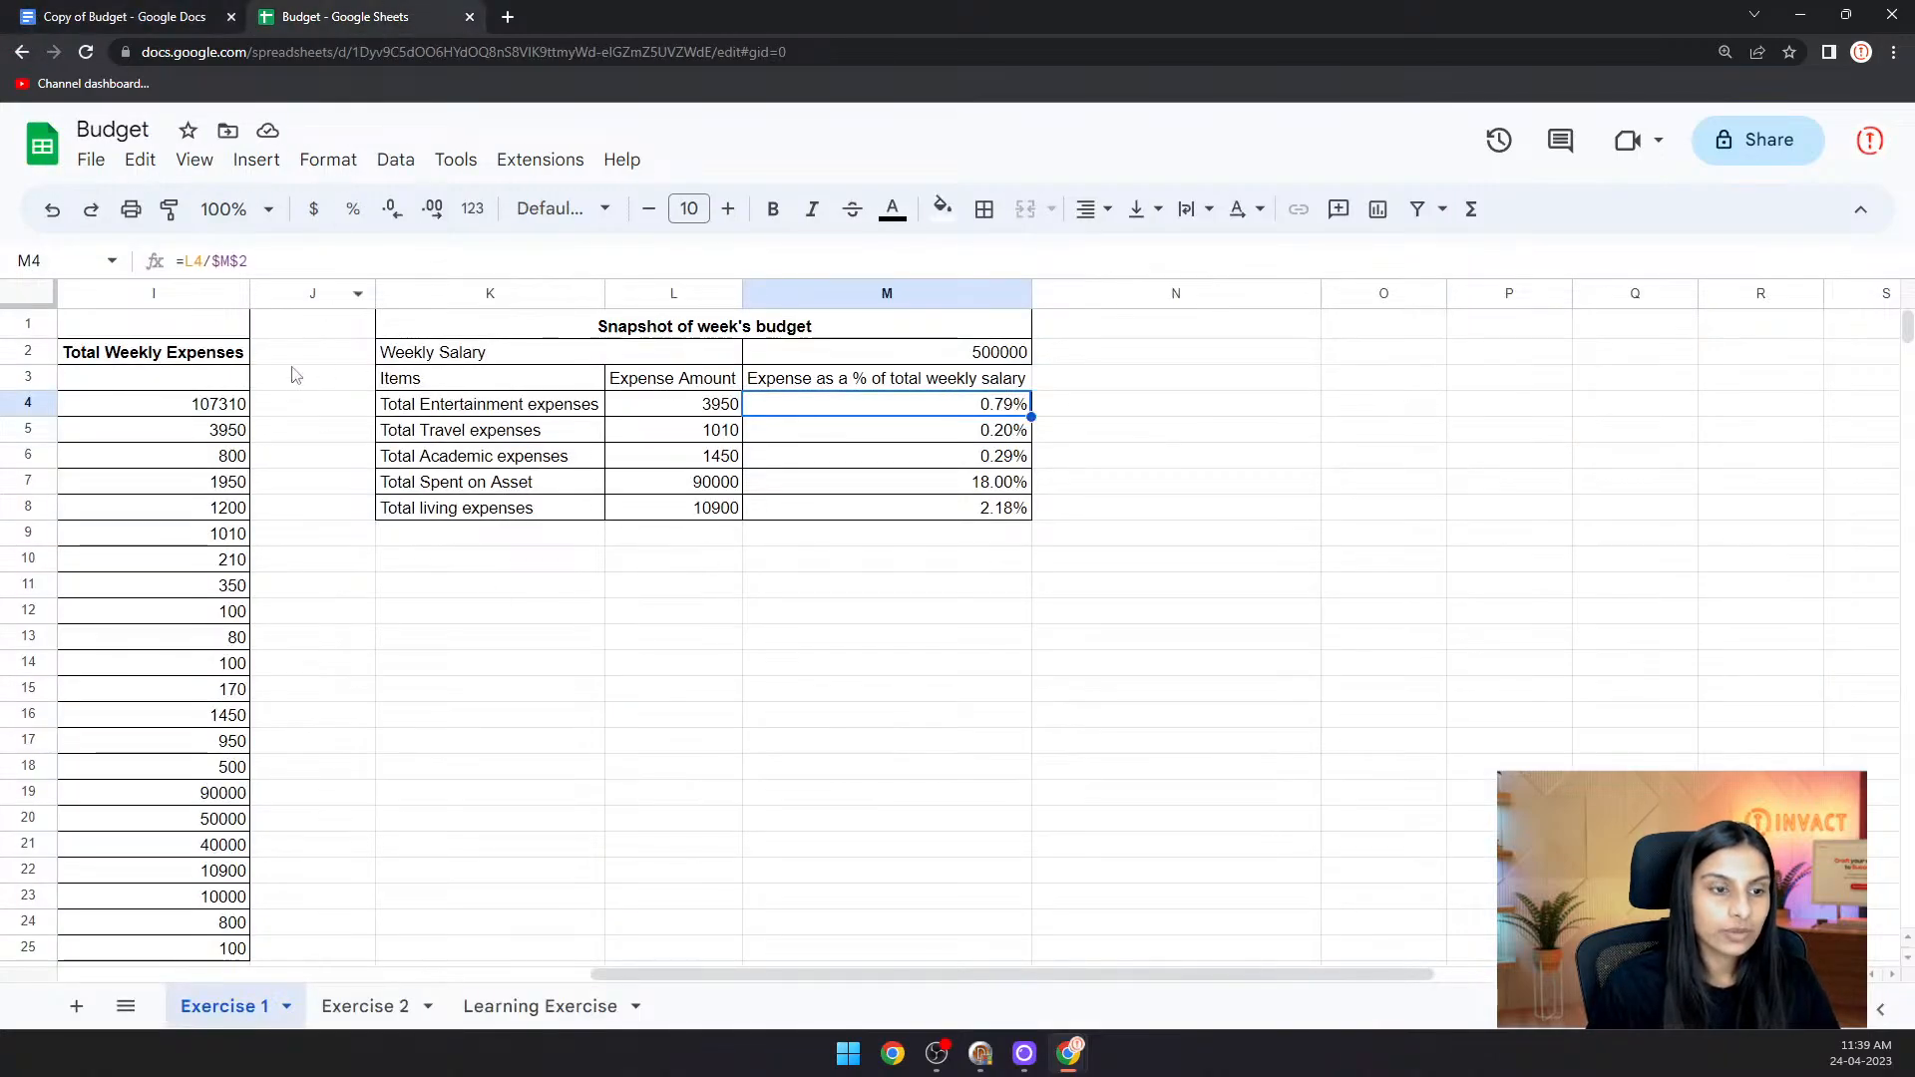
- Switch to the Copy of Budget document and read the Part V submission steps and closing note, returning to the Exercise 9 instructions
left_click(125, 17)
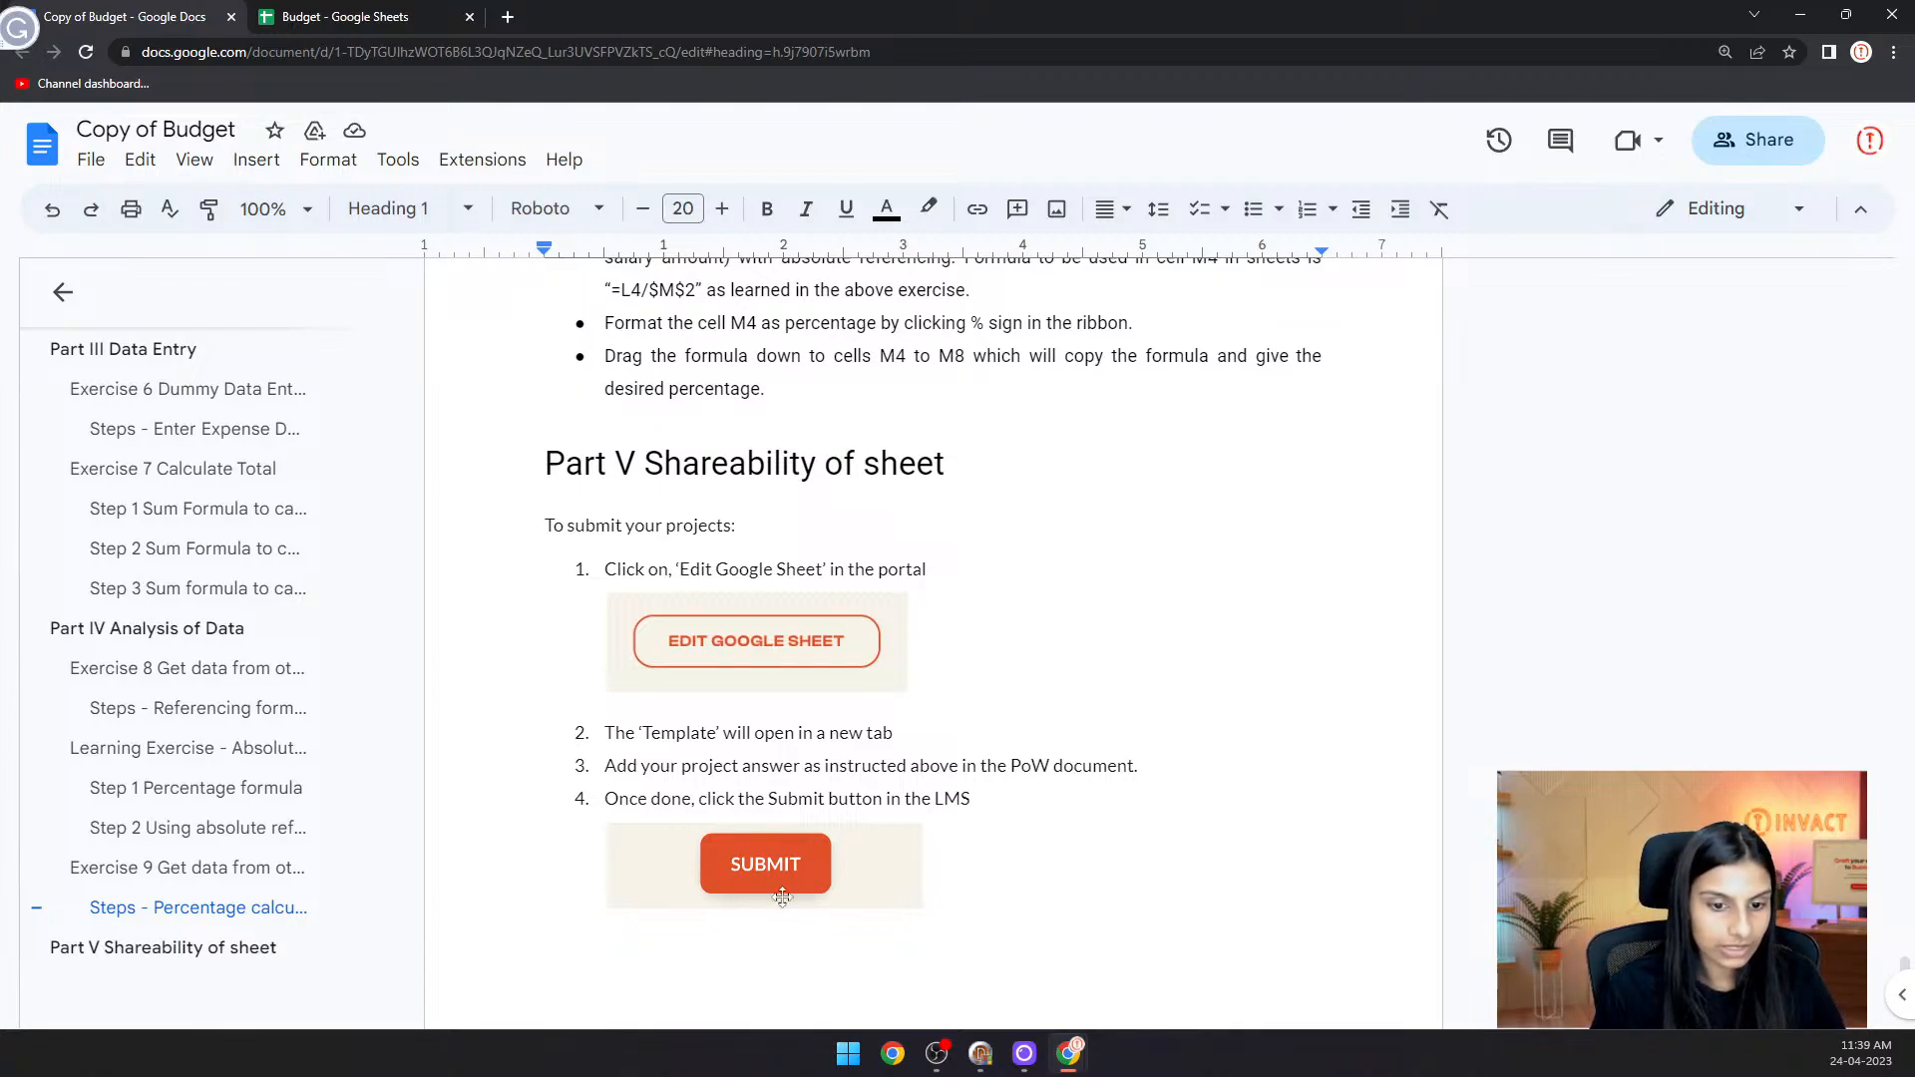
scroll(923, 709, "down", 4)
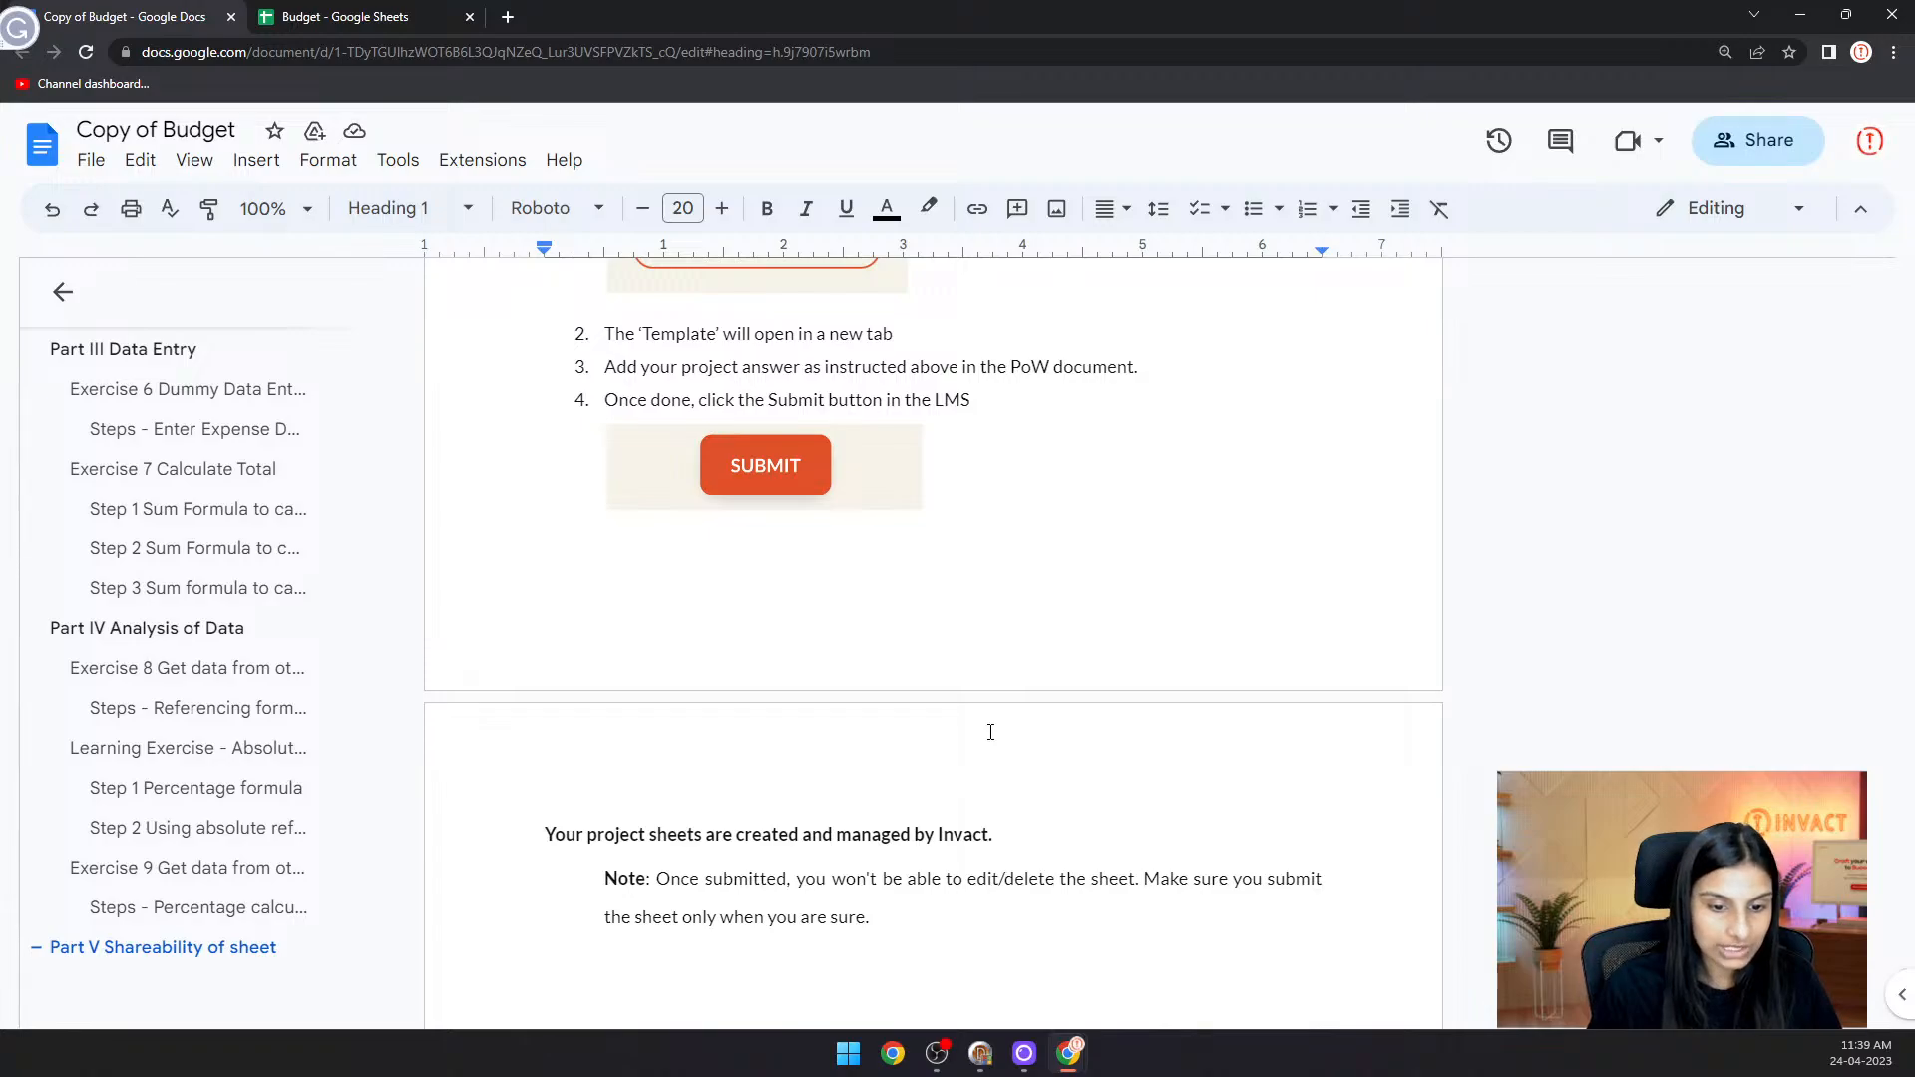
scroll(990, 732, "up", 10)
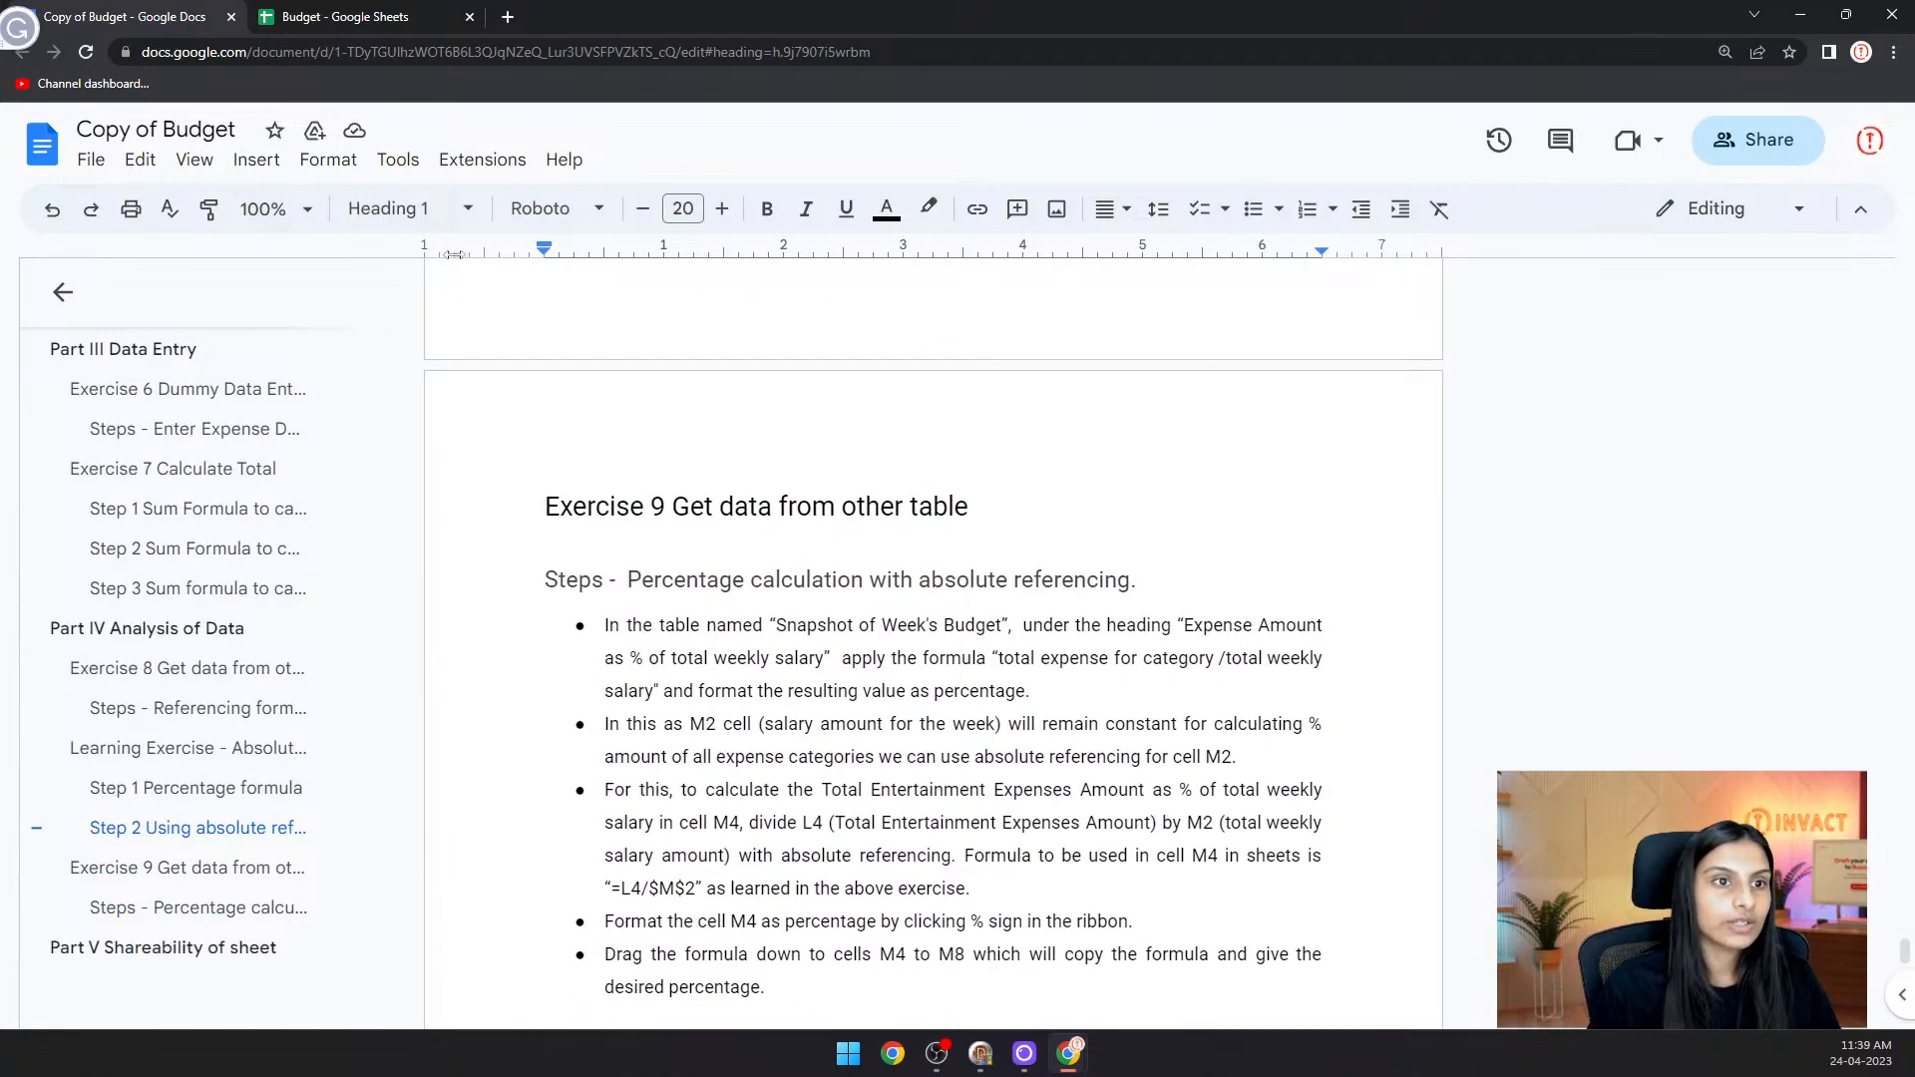
- Review the weekly budget for expenses table in the Budget spreadsheet from its first column, and return to the Copy of Budget document
left_click(389, 16)
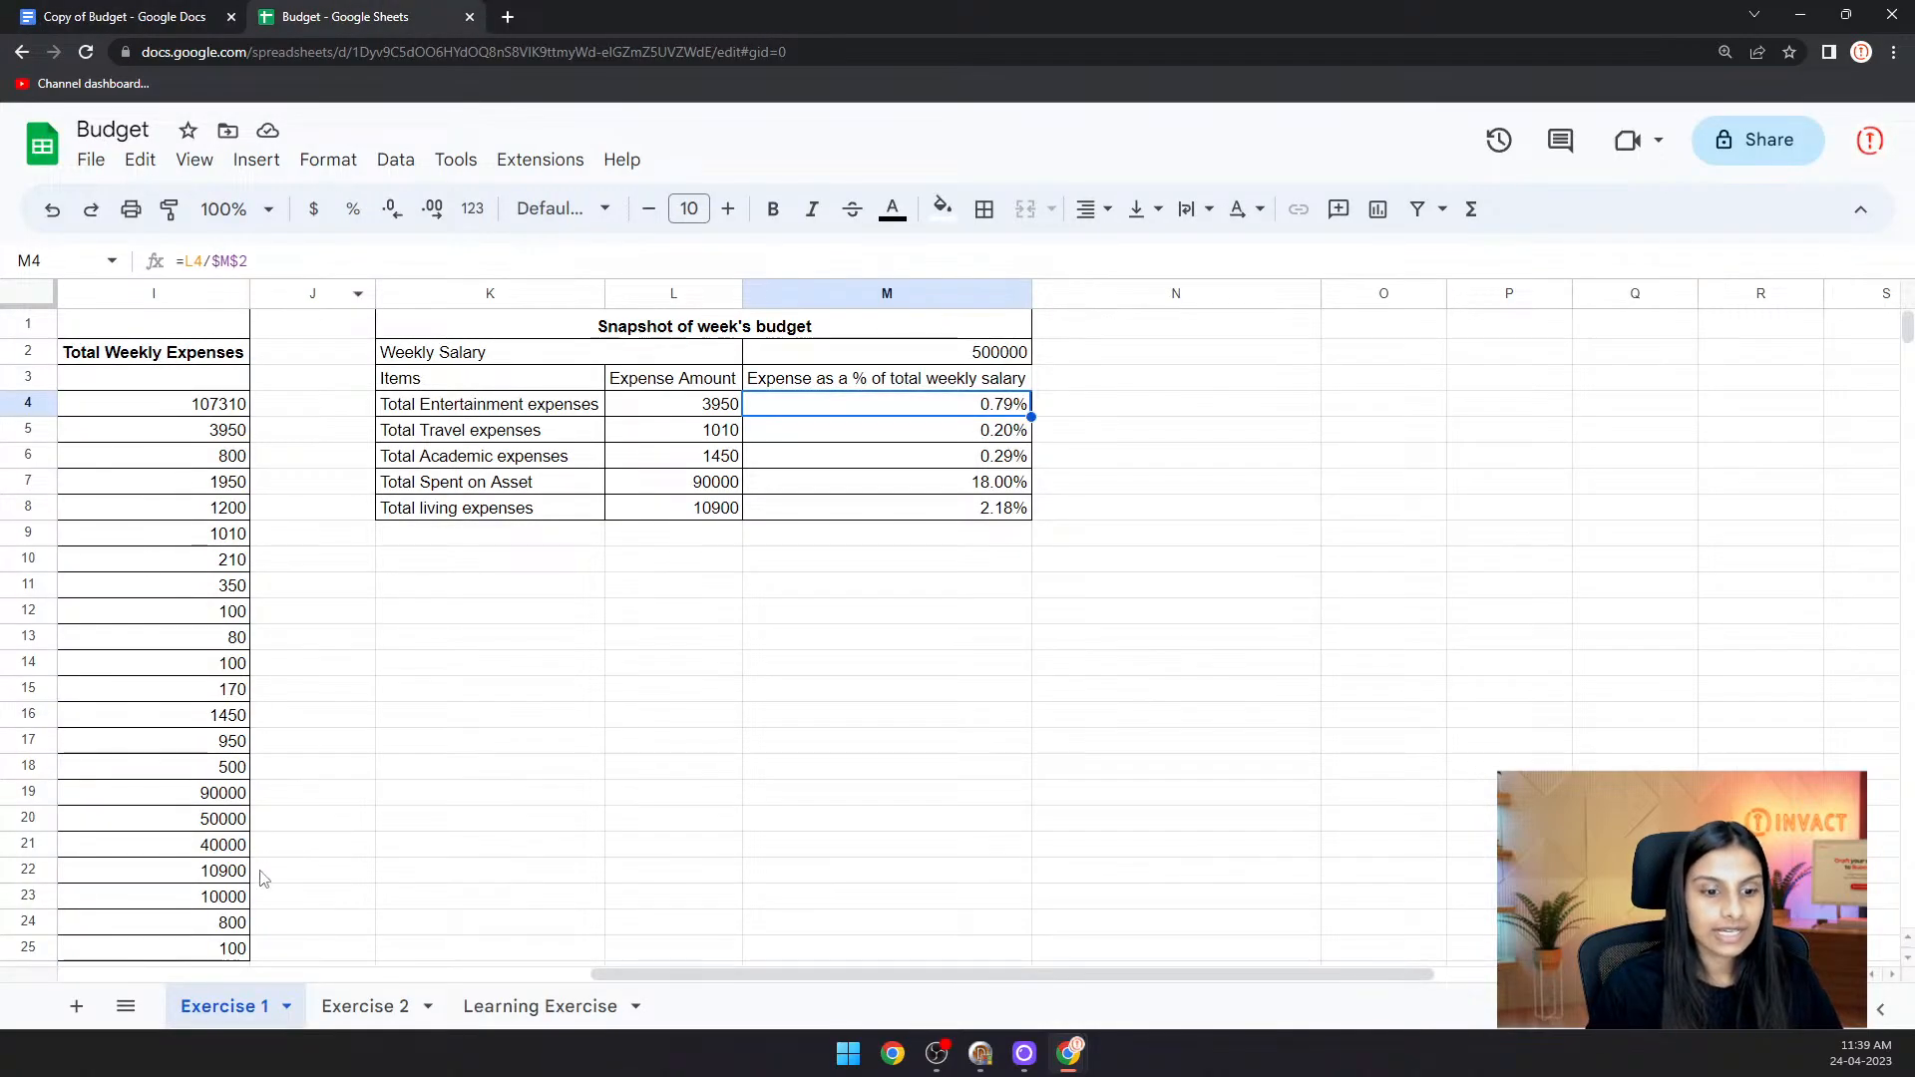
left_click_drag(649, 977, 196, 987)
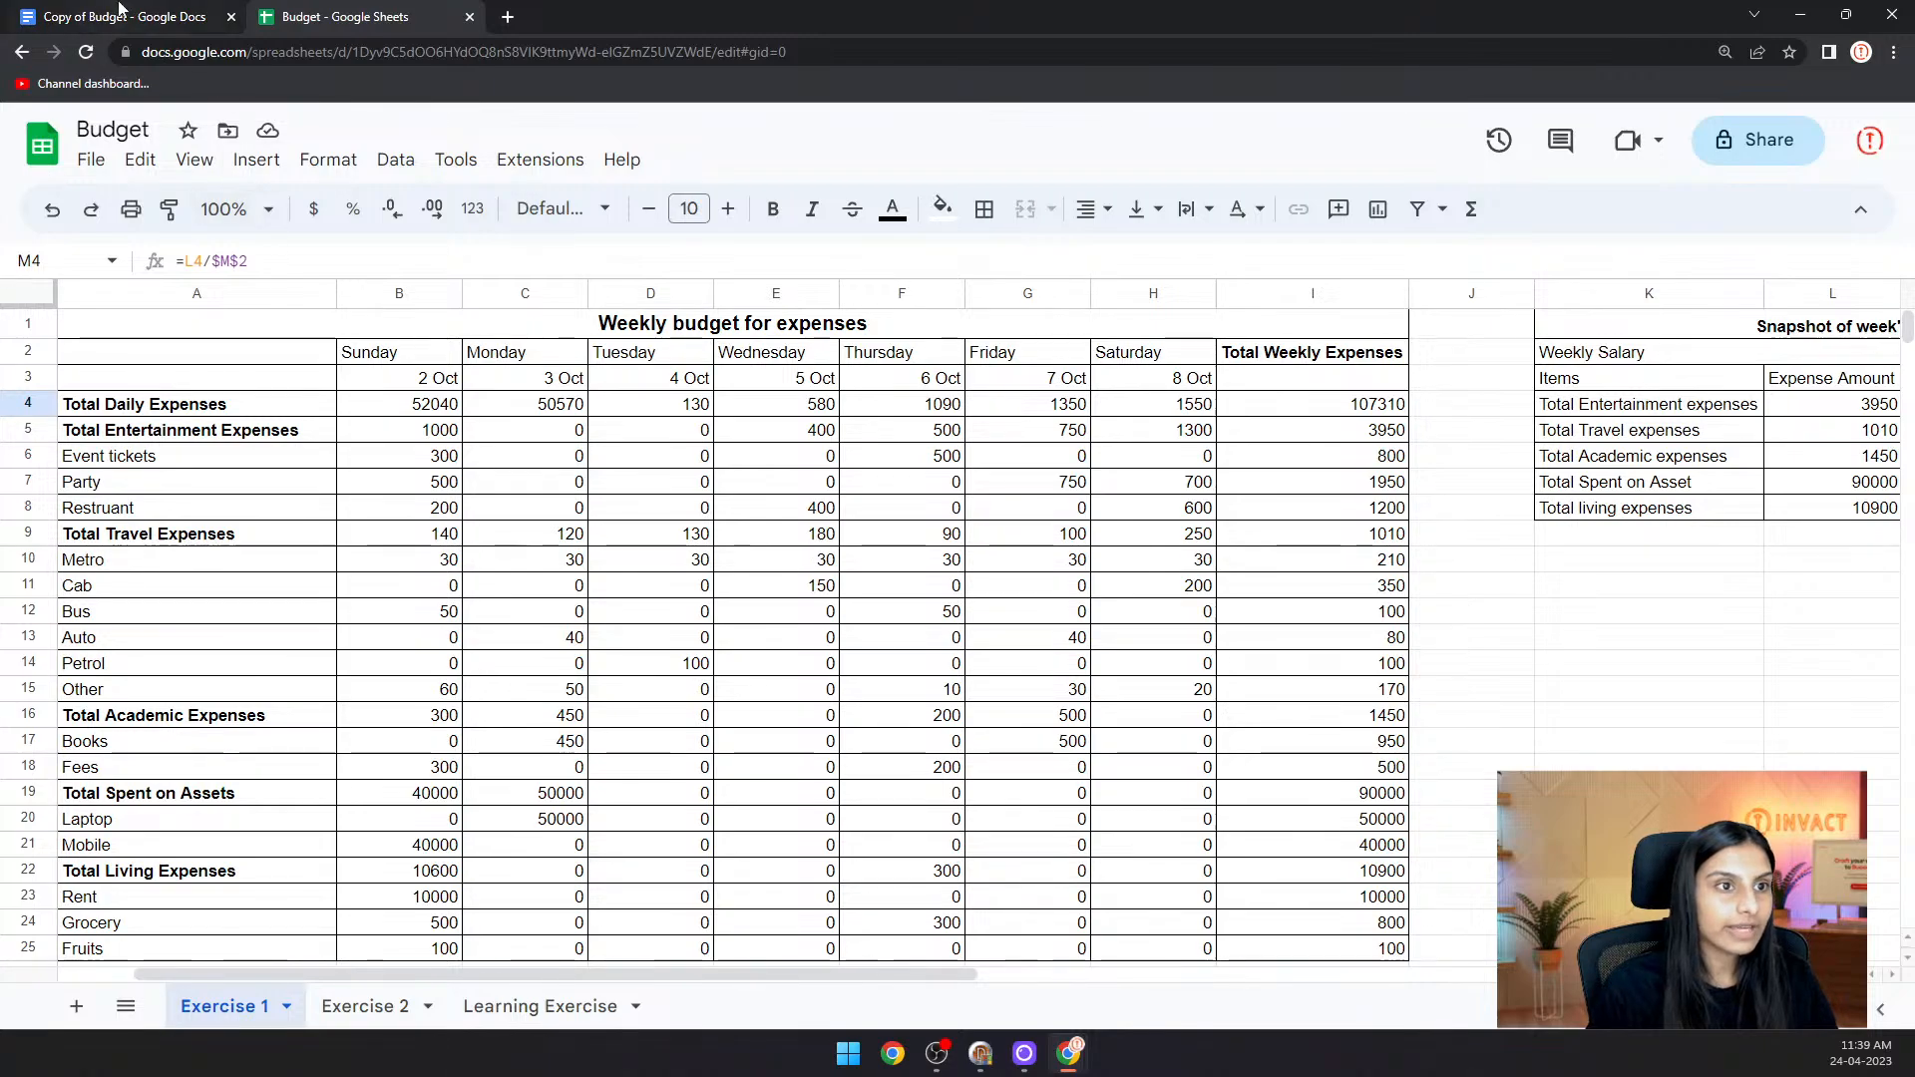
left_click(123, 16)
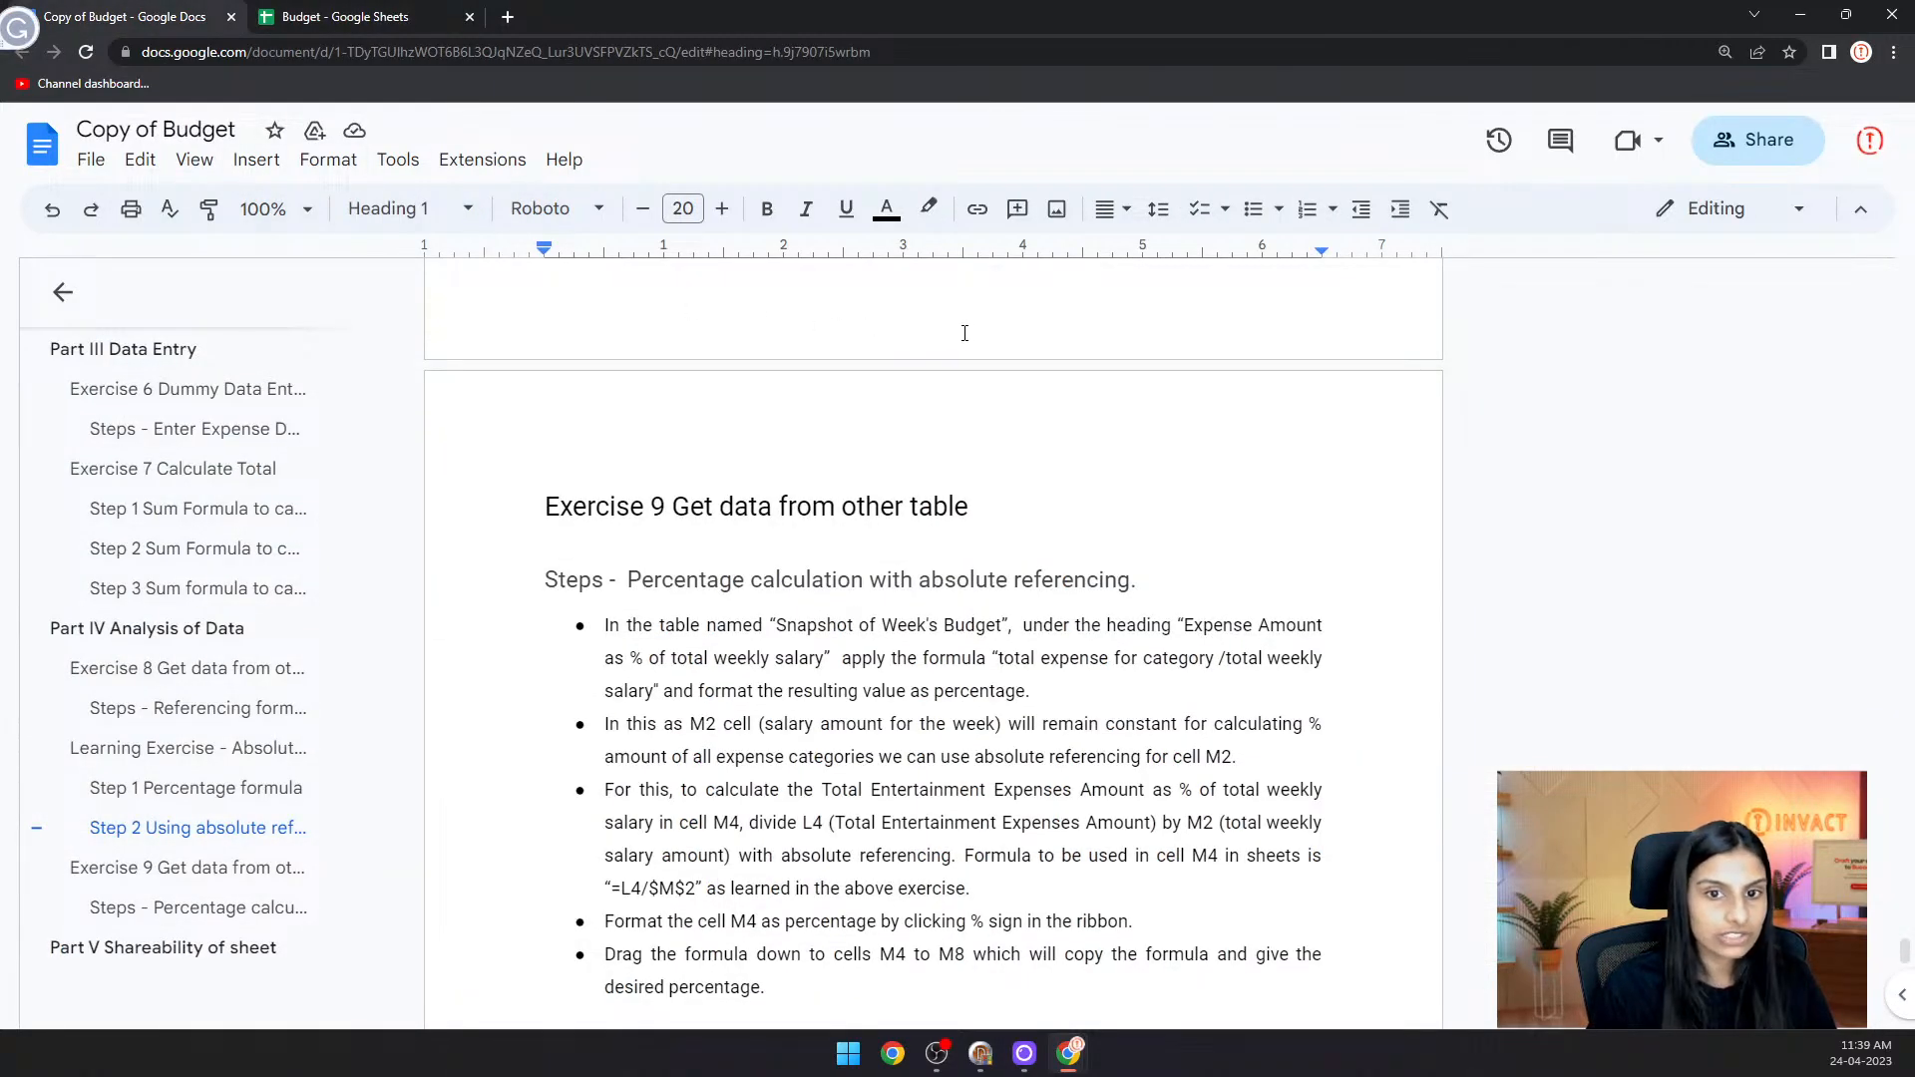